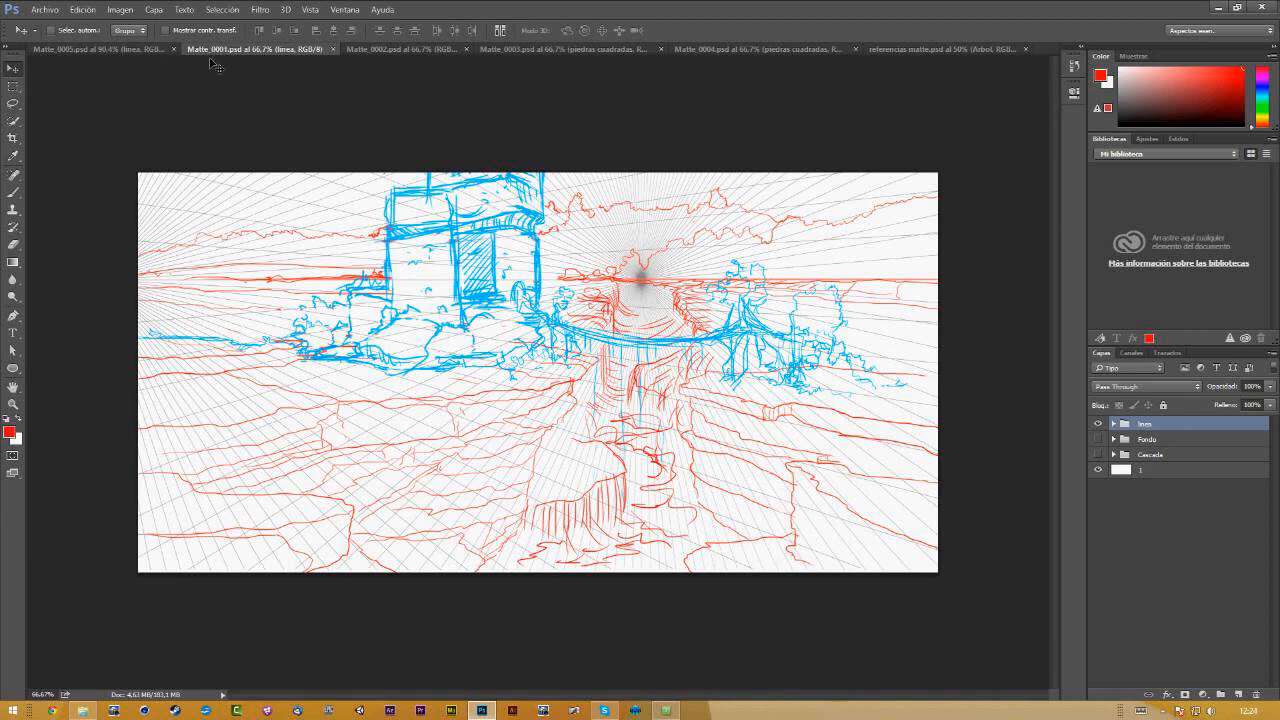
# Step: Compare the sketch lines and the perspective grid in the lines group, leaving the perspective layer hidden
pyautogui.press('f')
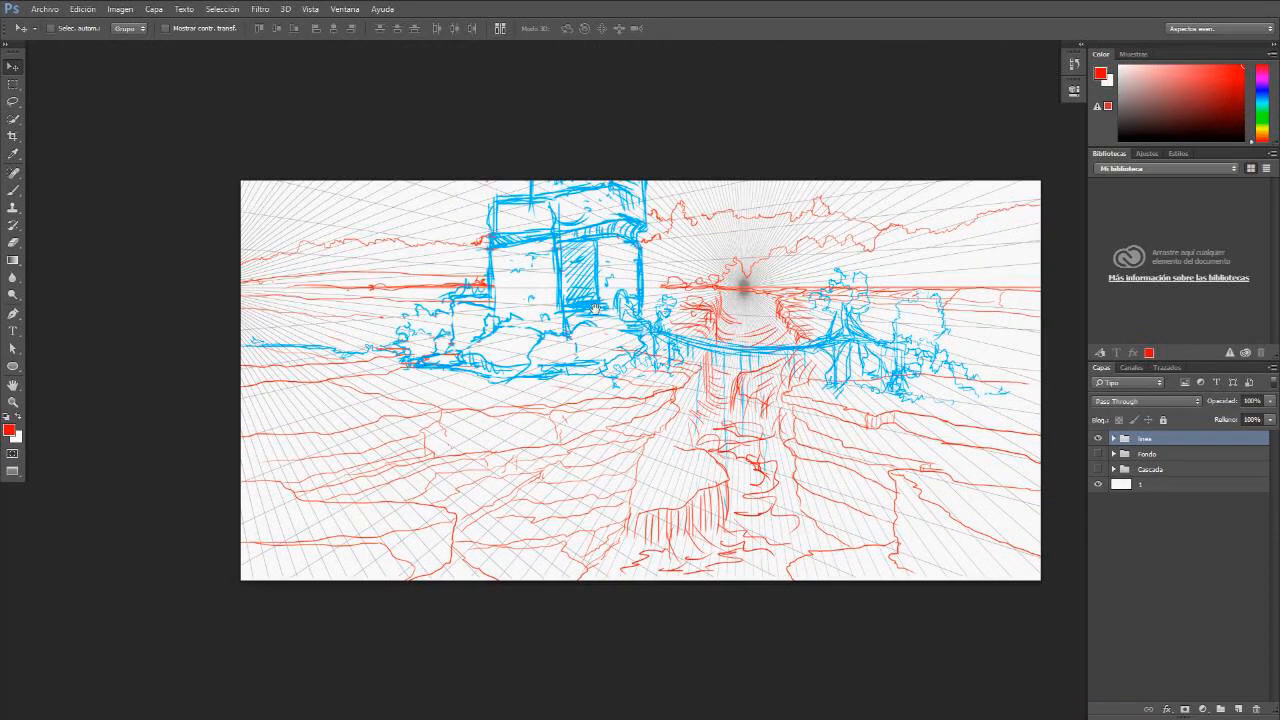
pyautogui.moveTo(596, 308); pyautogui.dragTo(485, 273)
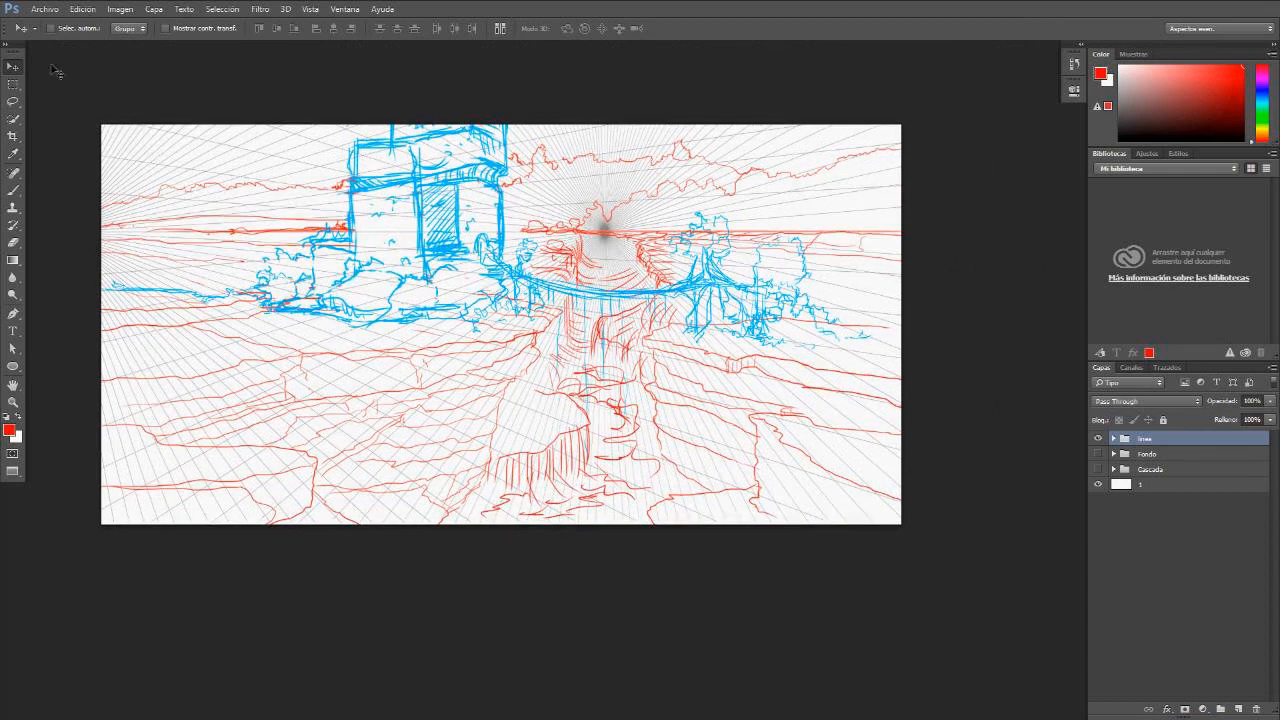
pyautogui.click(1113, 438)
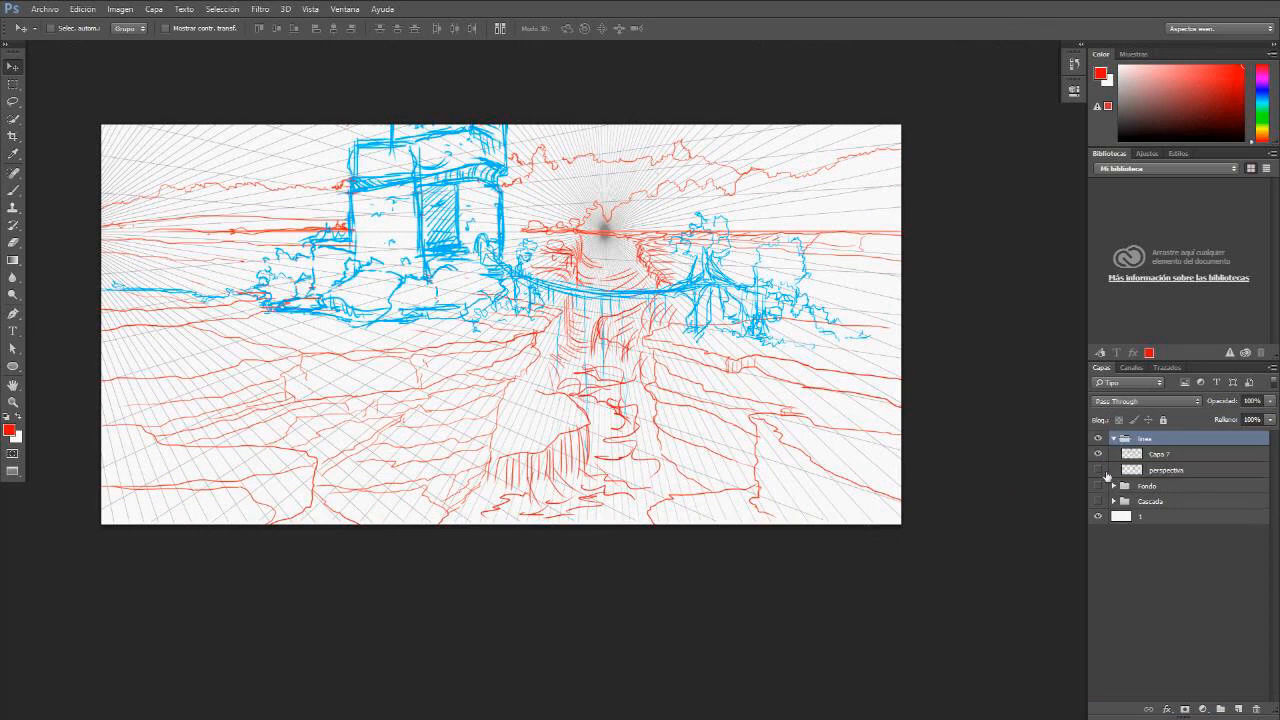
pyautogui.click(1098, 469)
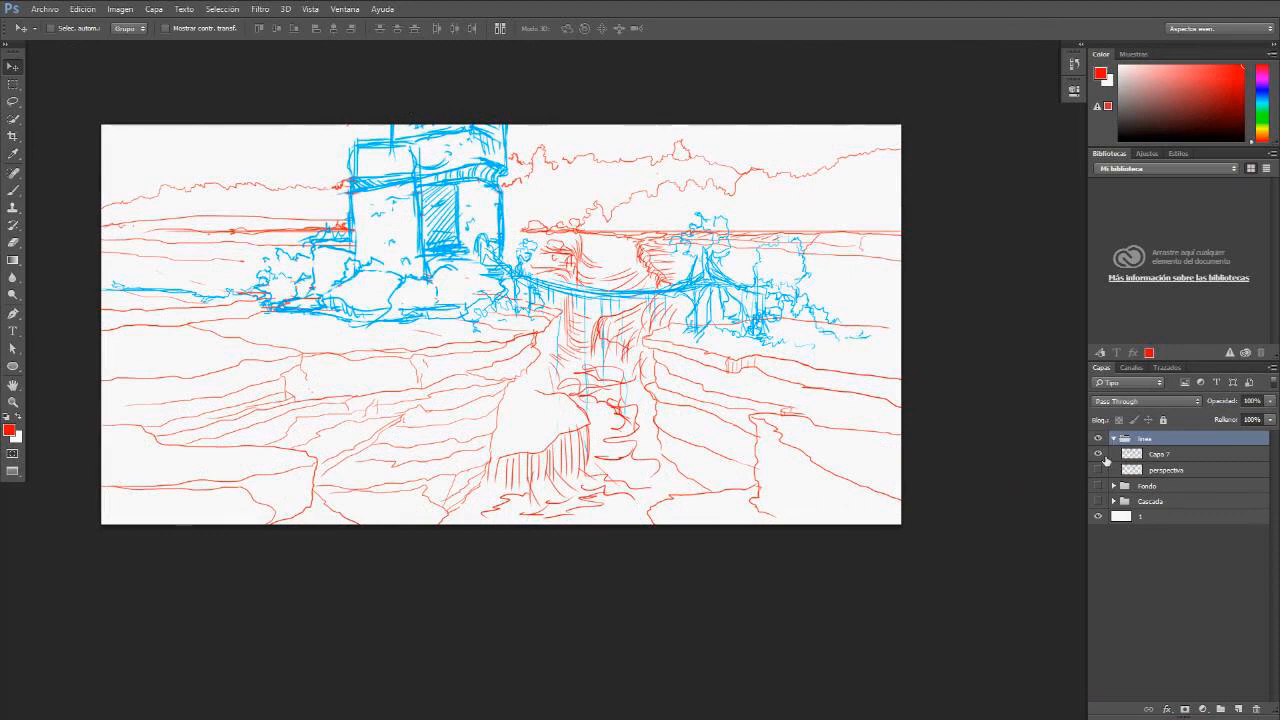
pyautogui.click(1099, 469)
pyautogui.click(1100, 457)
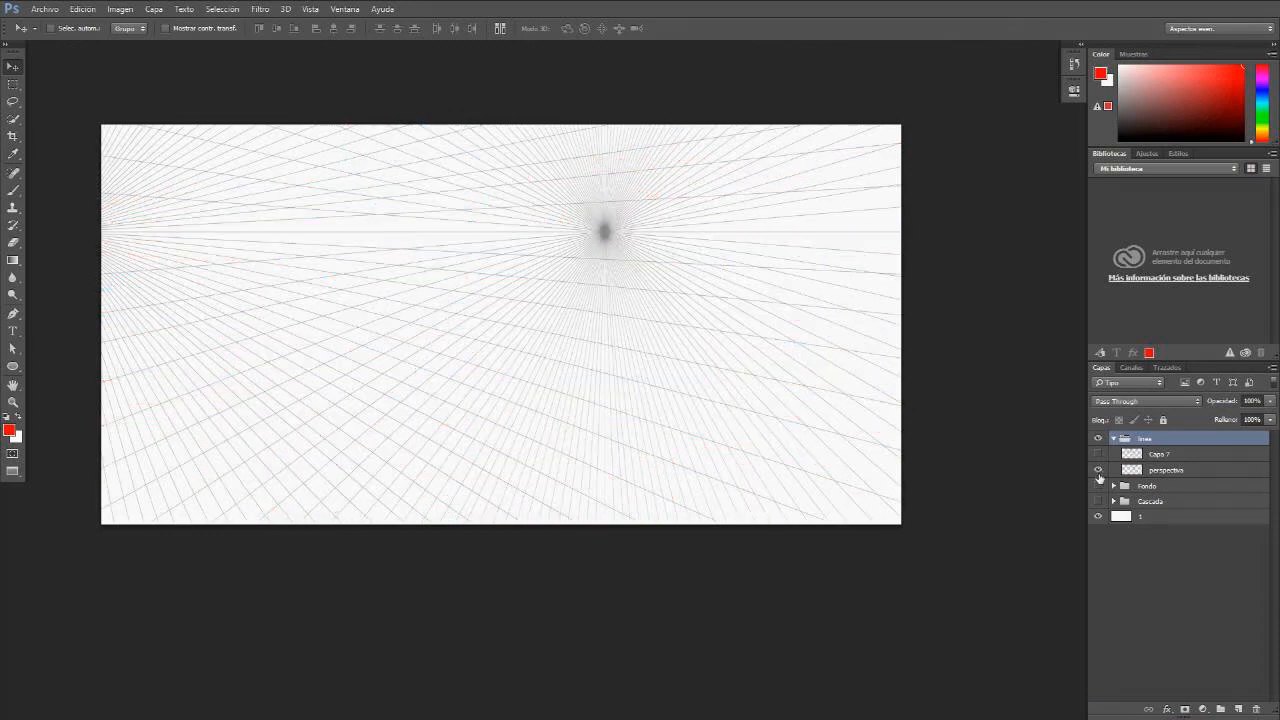
pyautogui.click(1100, 457)
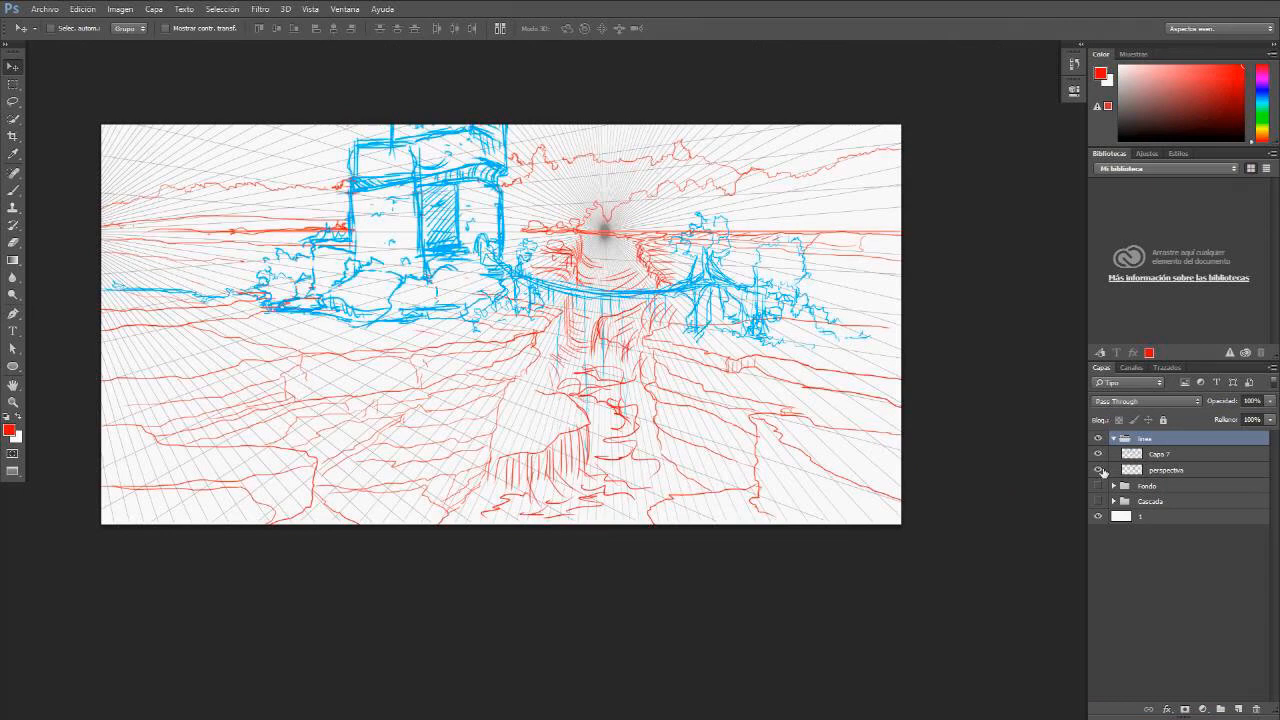
pyautogui.click(1099, 469)
pyautogui.click(1113, 438)
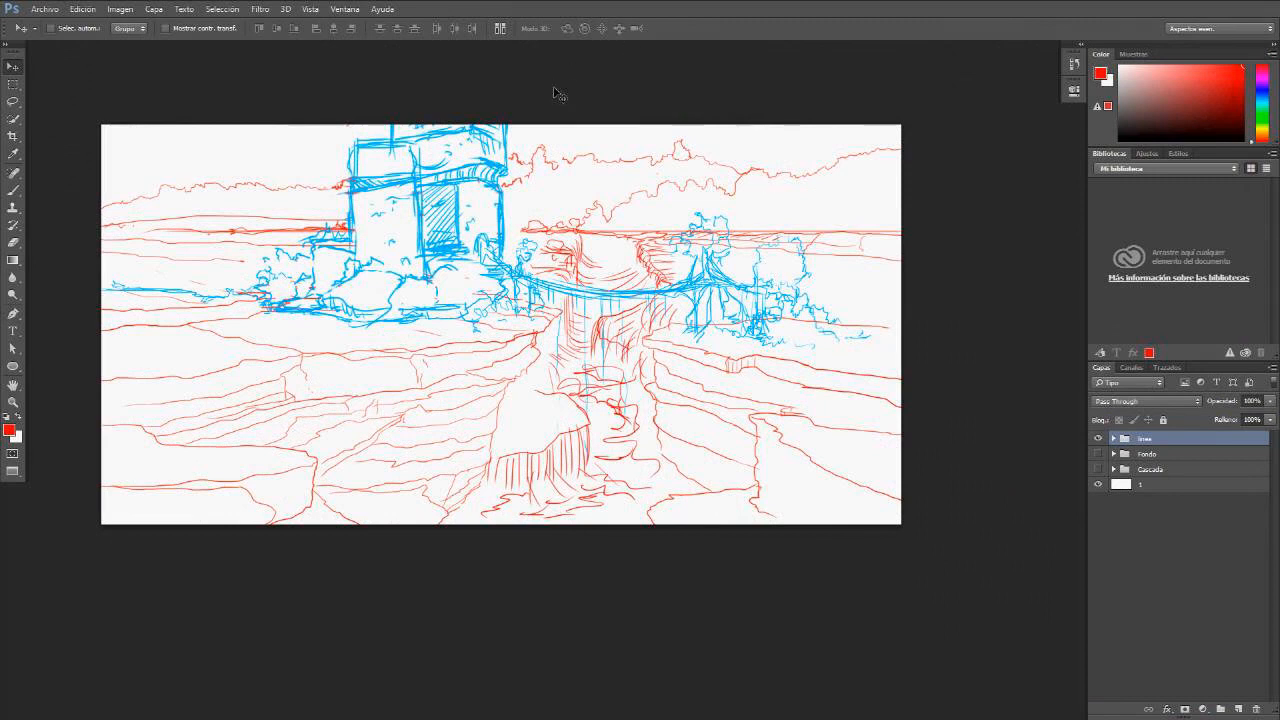
pyautogui.press('f')
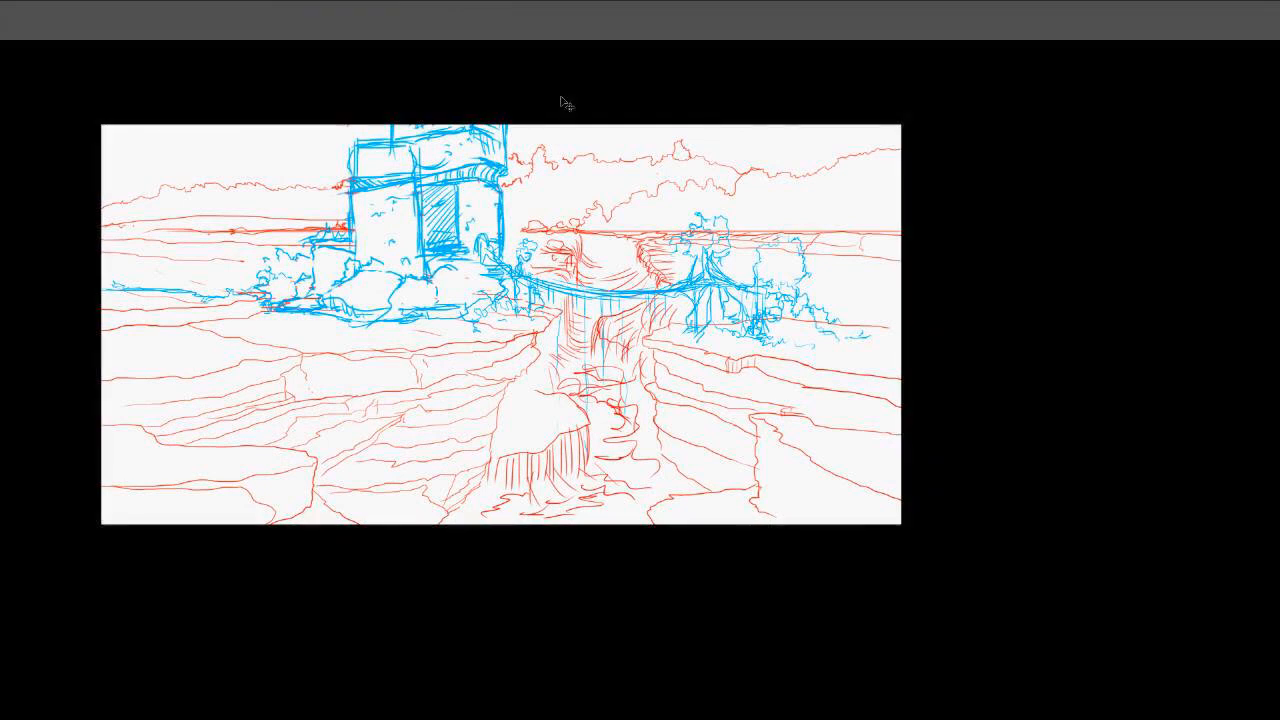
pyautogui.press('f')
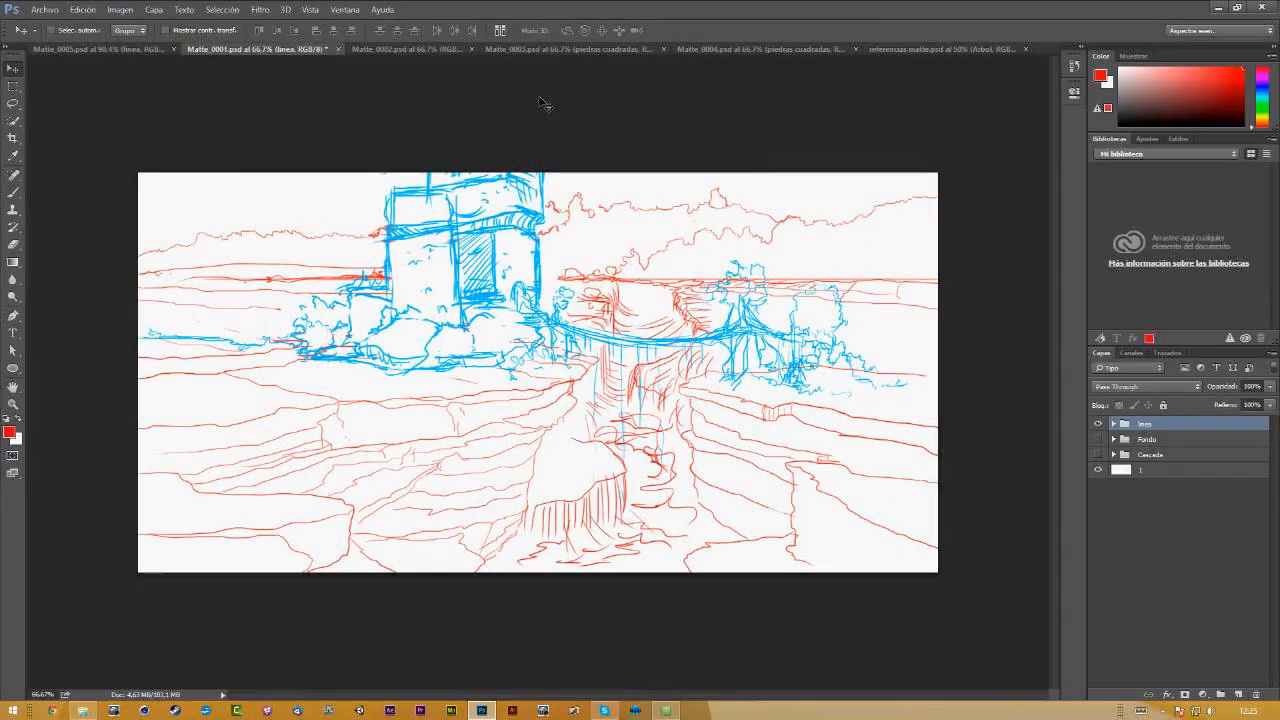
# Step: Review the sky, tree, root, rock, waterfall and house image groups in the referencias matte document, leaving skies and houses visible
pyautogui.click(912, 50)
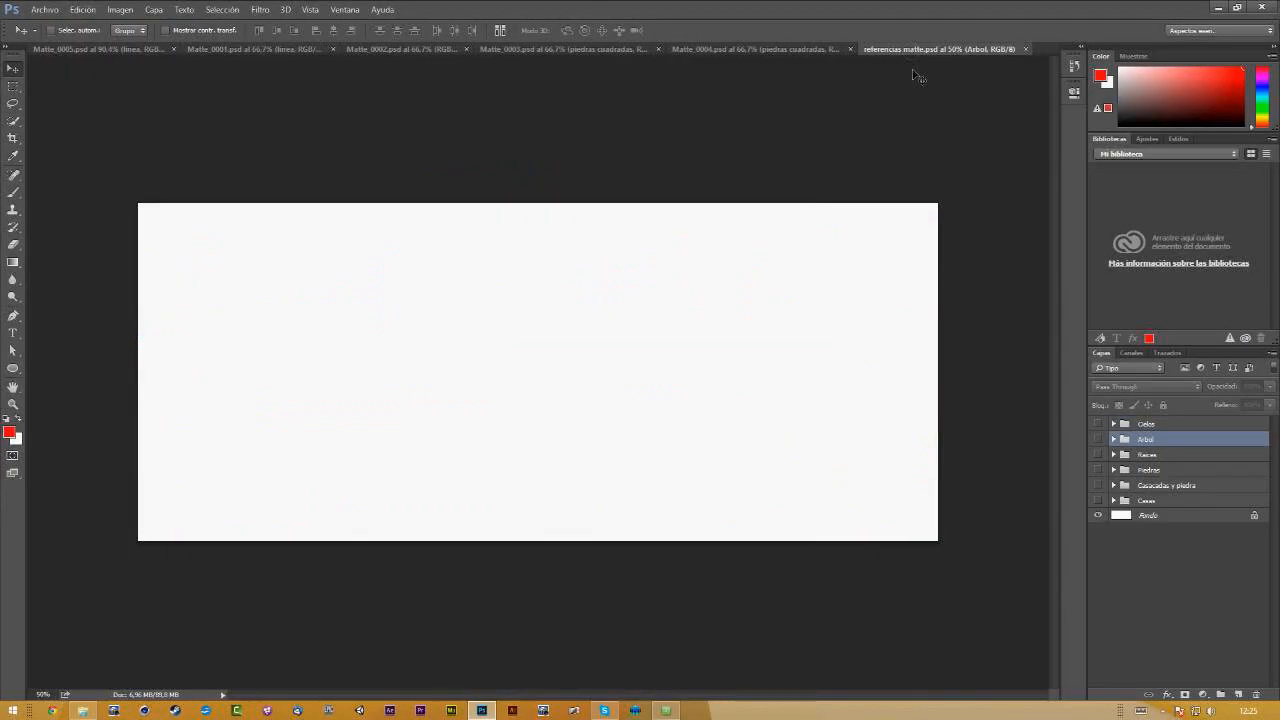
pyautogui.click(1099, 425)
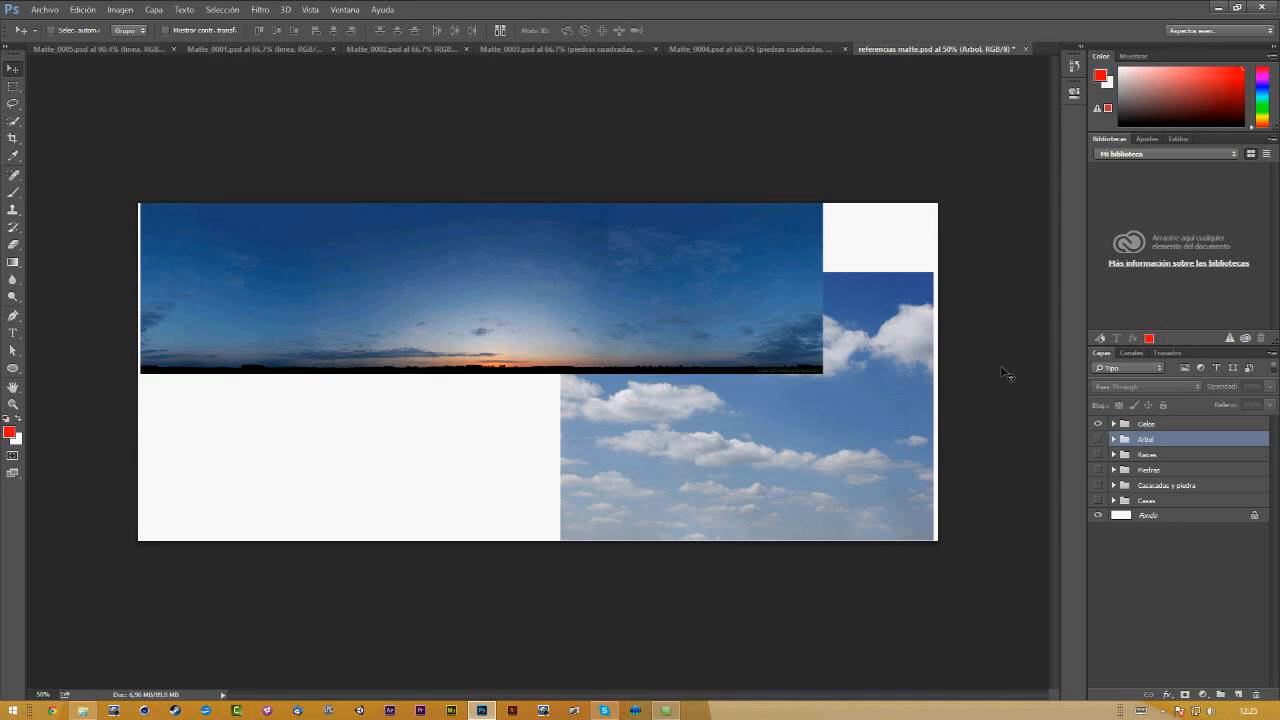
pyautogui.click(1099, 439)
pyautogui.click(1100, 424)
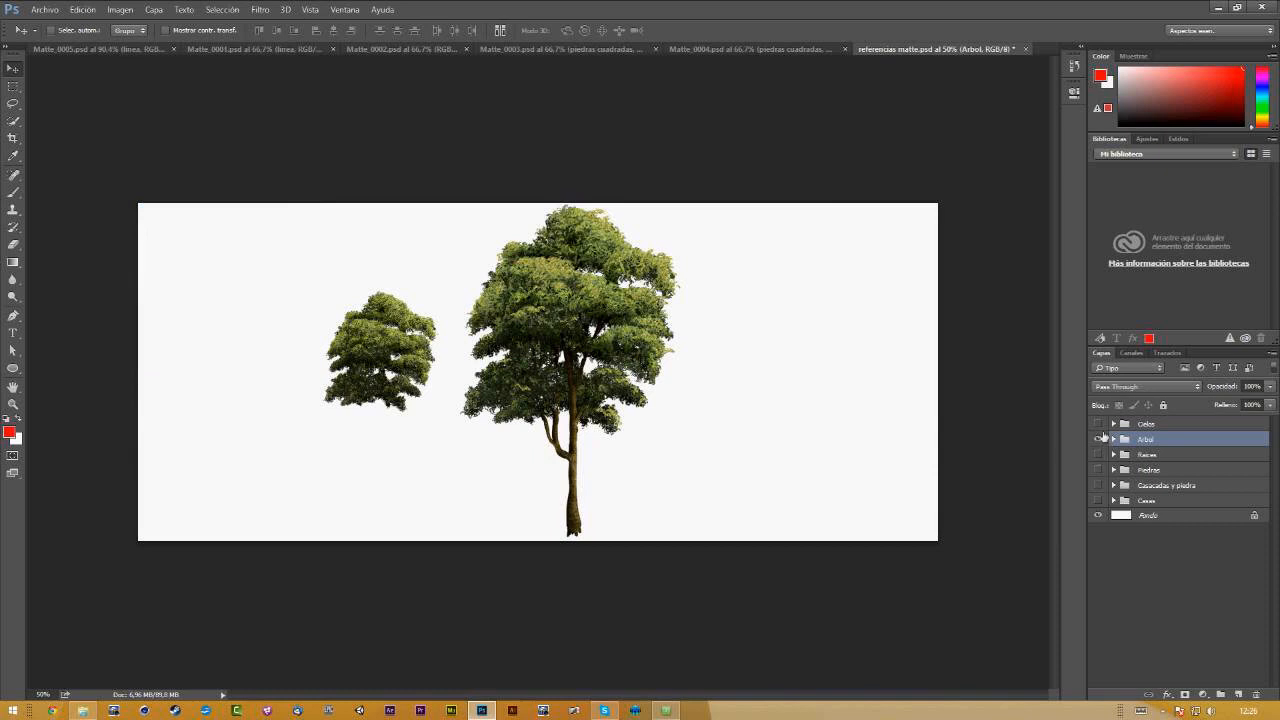
pyautogui.click(1100, 440)
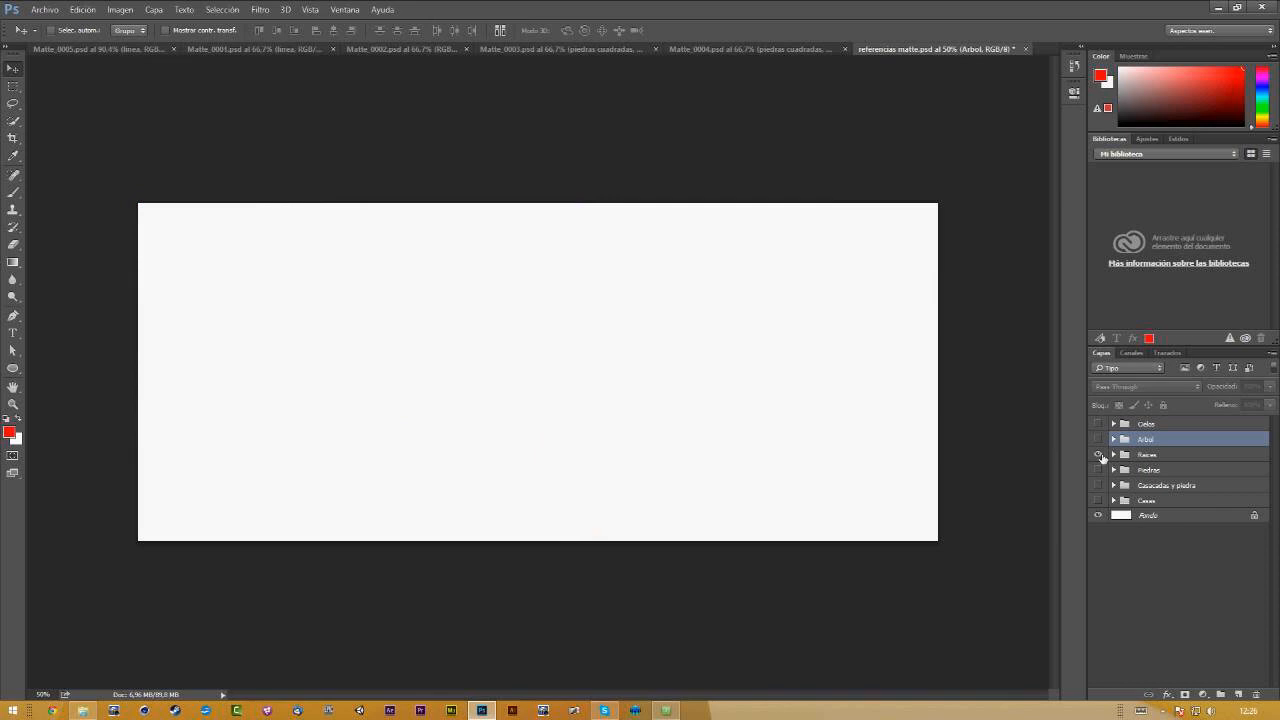
pyautogui.click(1100, 455)
pyautogui.click(1100, 455)
pyautogui.click(1100, 470)
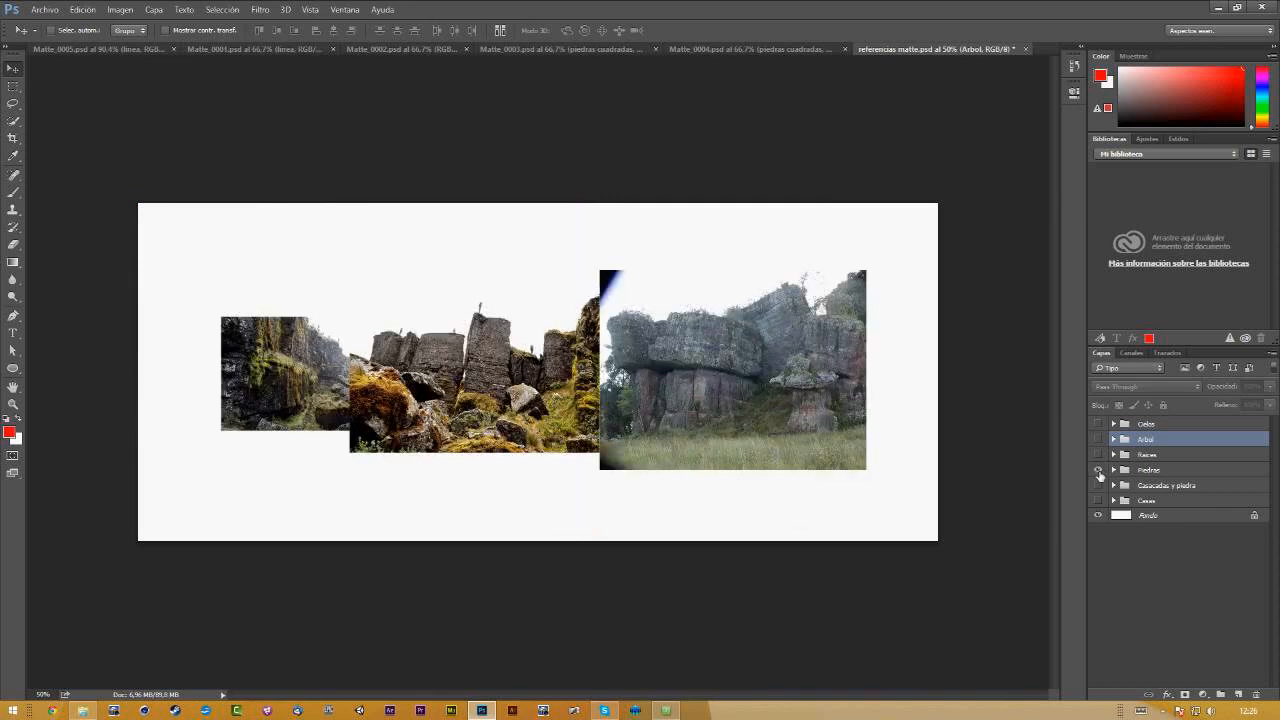
pyautogui.click(1100, 470)
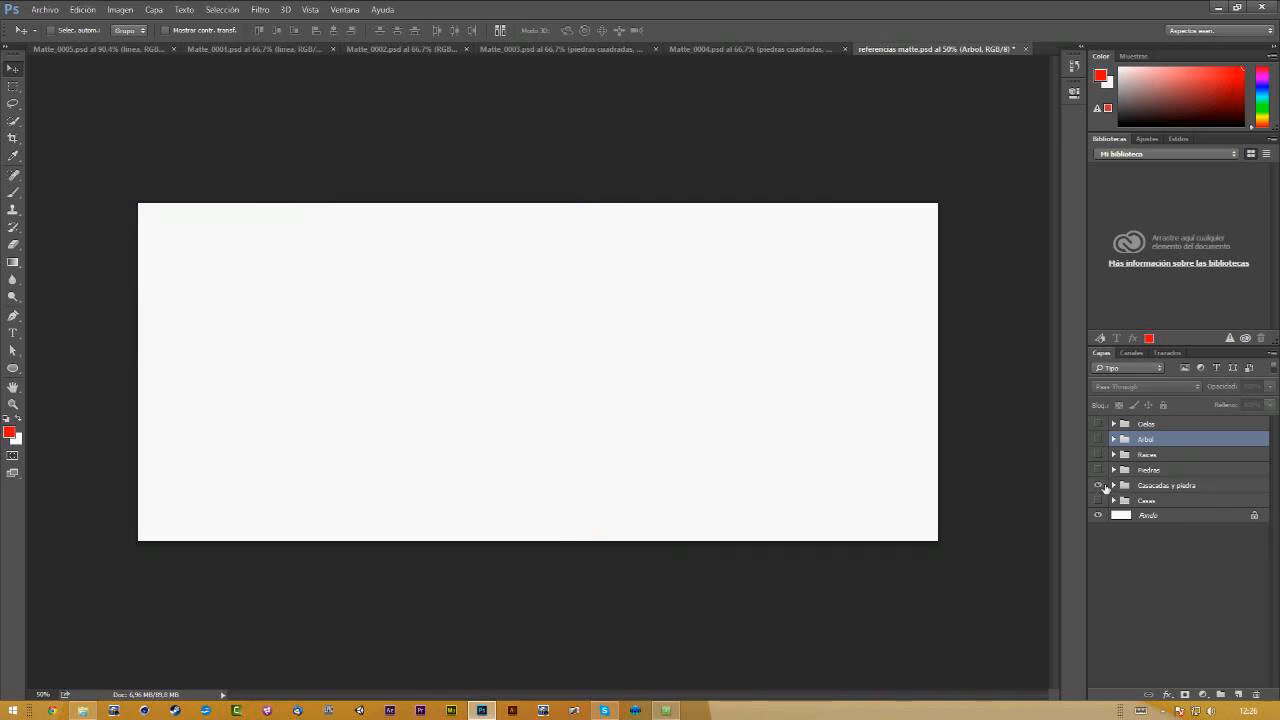
pyautogui.click(1100, 485)
pyautogui.click(1100, 500)
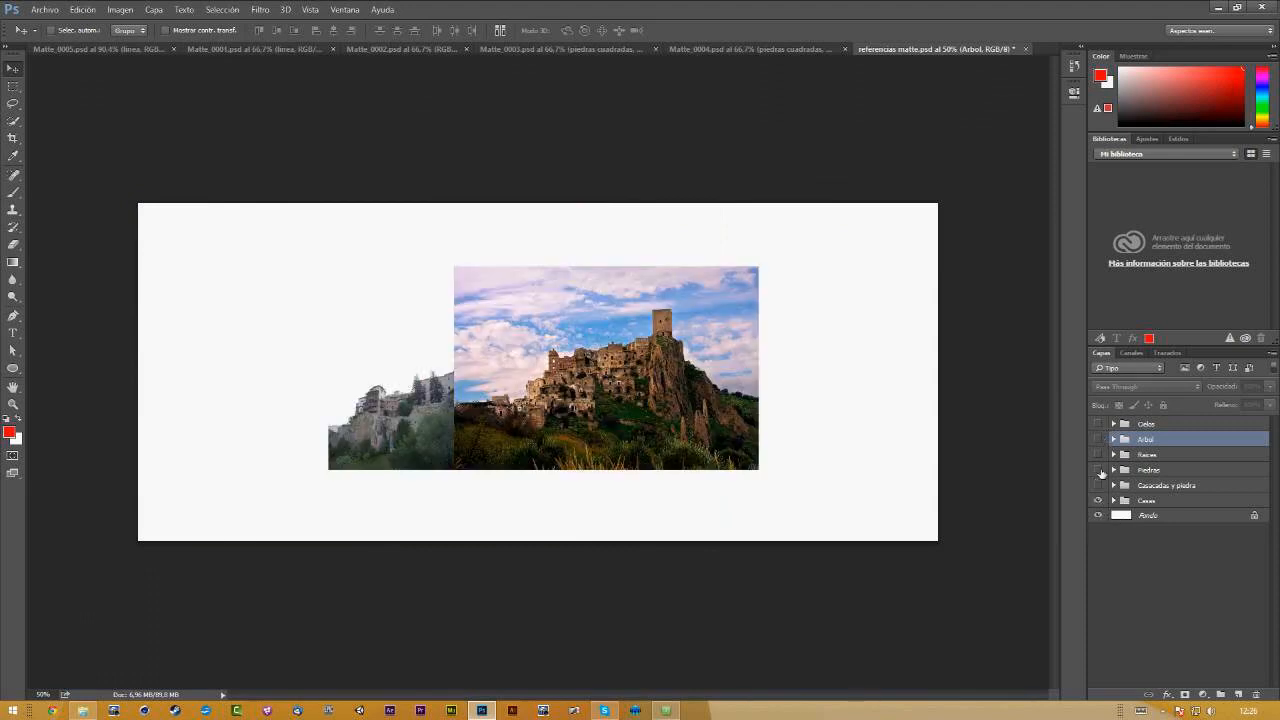
pyautogui.click(1099, 424)
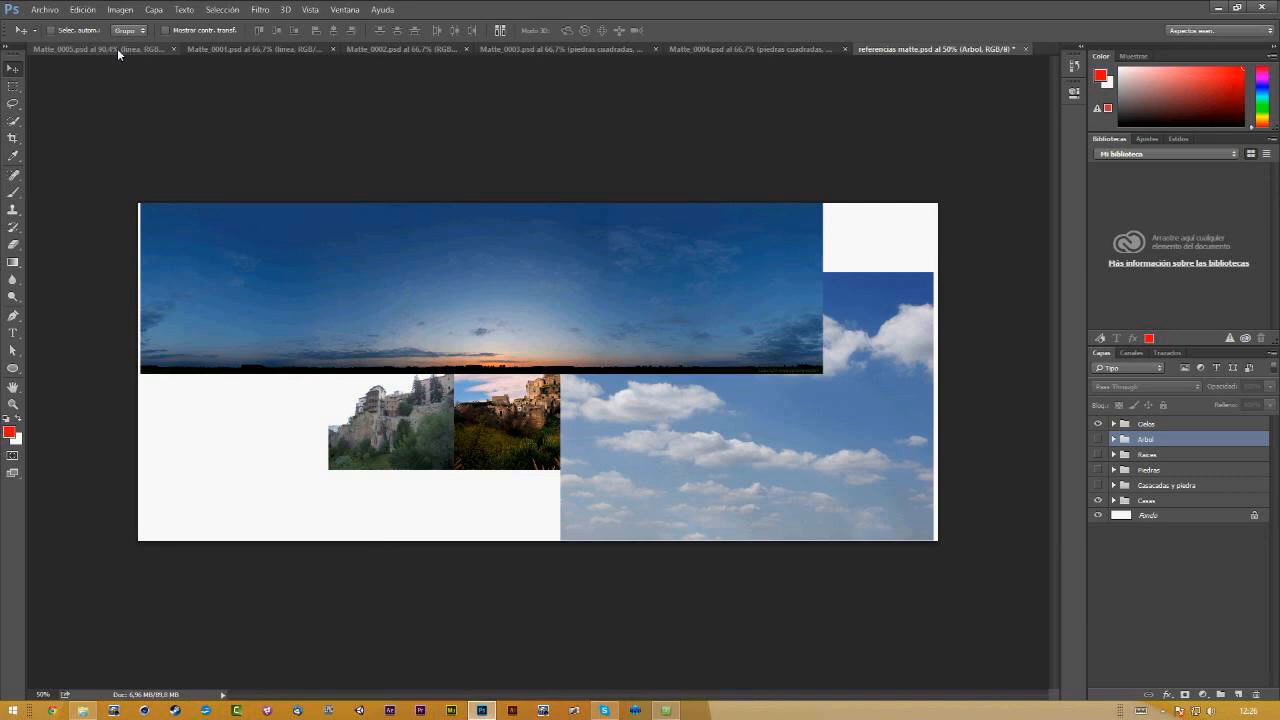
# Step: Move Matte_0005 to the end of the open documents and fade the lines group in Matte_0001 by lowering its opacity
pyautogui.moveTo(118, 51); pyautogui.dragTo(805, 50)
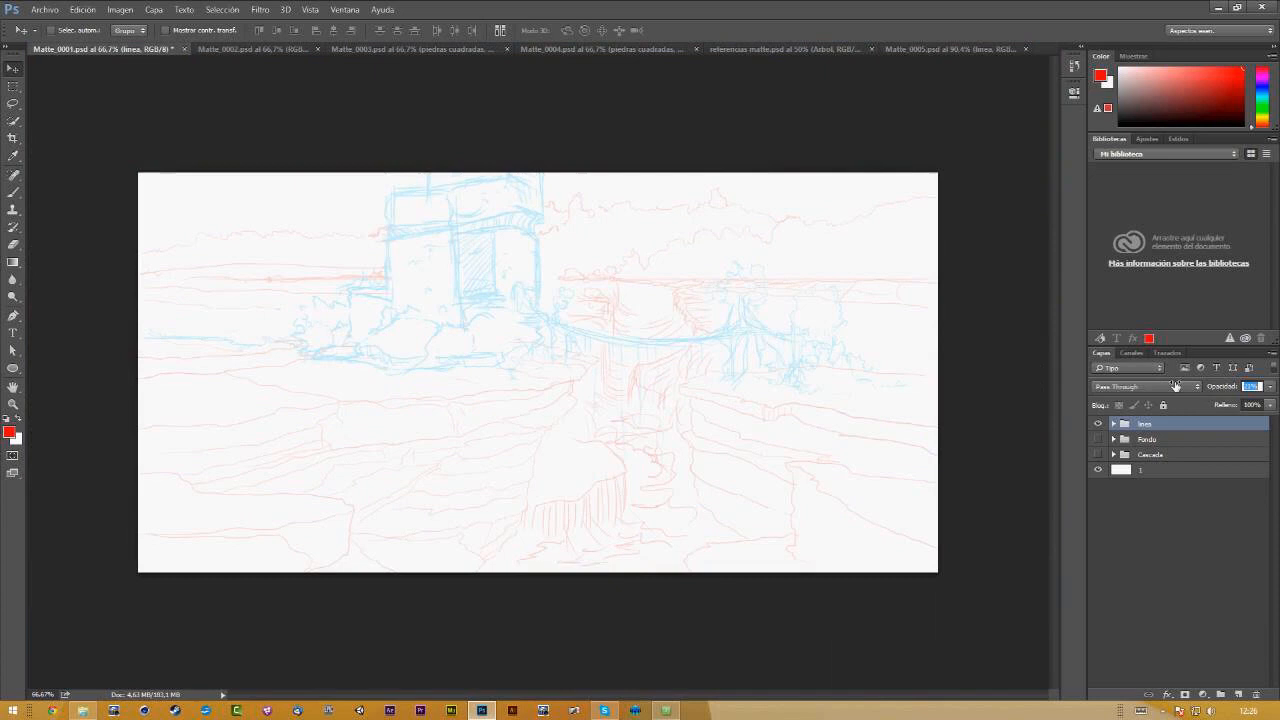
pyautogui.moveTo(1175, 386); pyautogui.dragTo(1174, 386)
# Step: Add a new empty layer directly above the white base layer in Matte_0001
pyautogui.click(1155, 471)
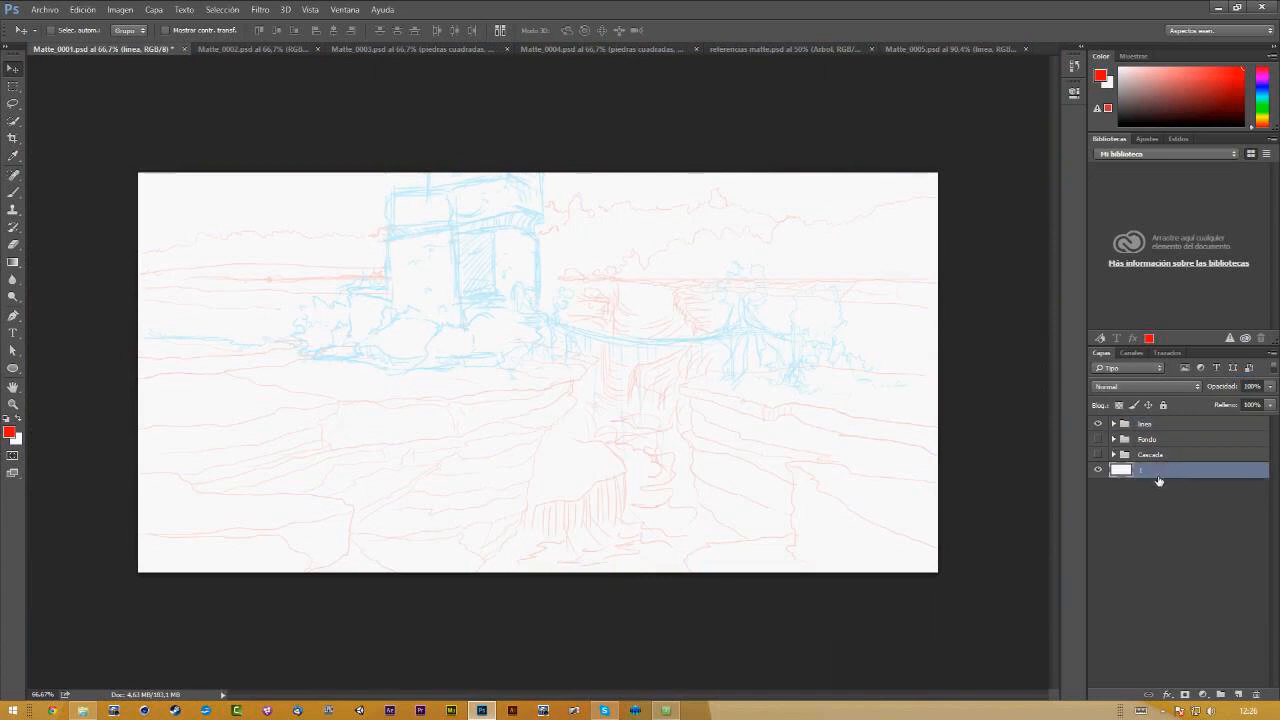
pyautogui.click(1239, 694)
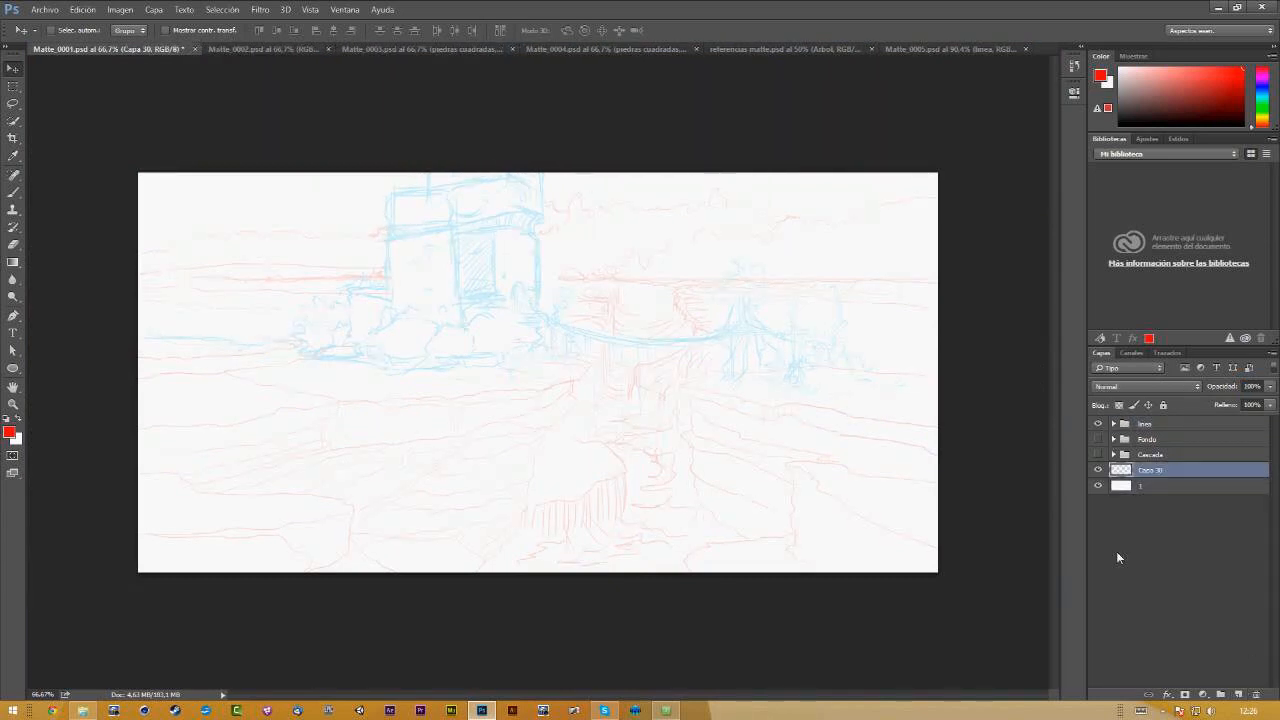
pyautogui.click(1100, 470)
pyautogui.click(1099, 470)
# Step: Copy the sunset sky panorama from the referencias matte document into Matte_0001 and position it across the upper part of the canvas
pyautogui.click(736, 48)
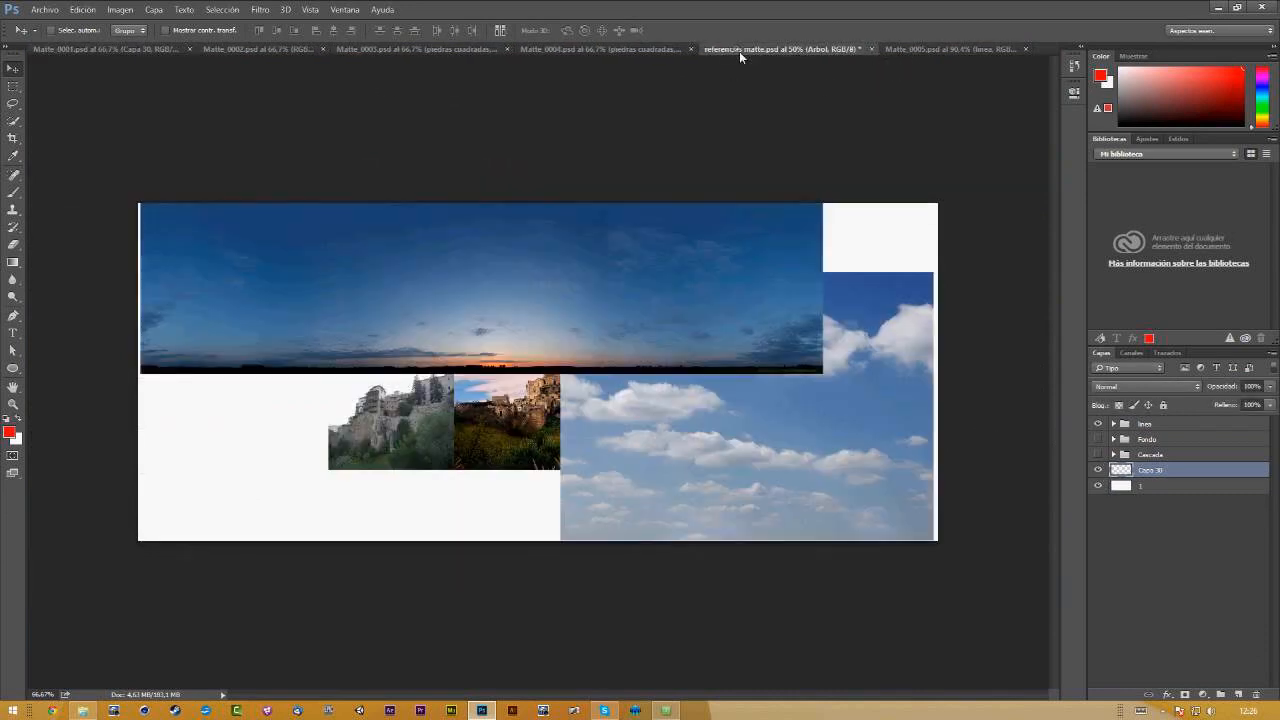
pyautogui.click(373, 324)
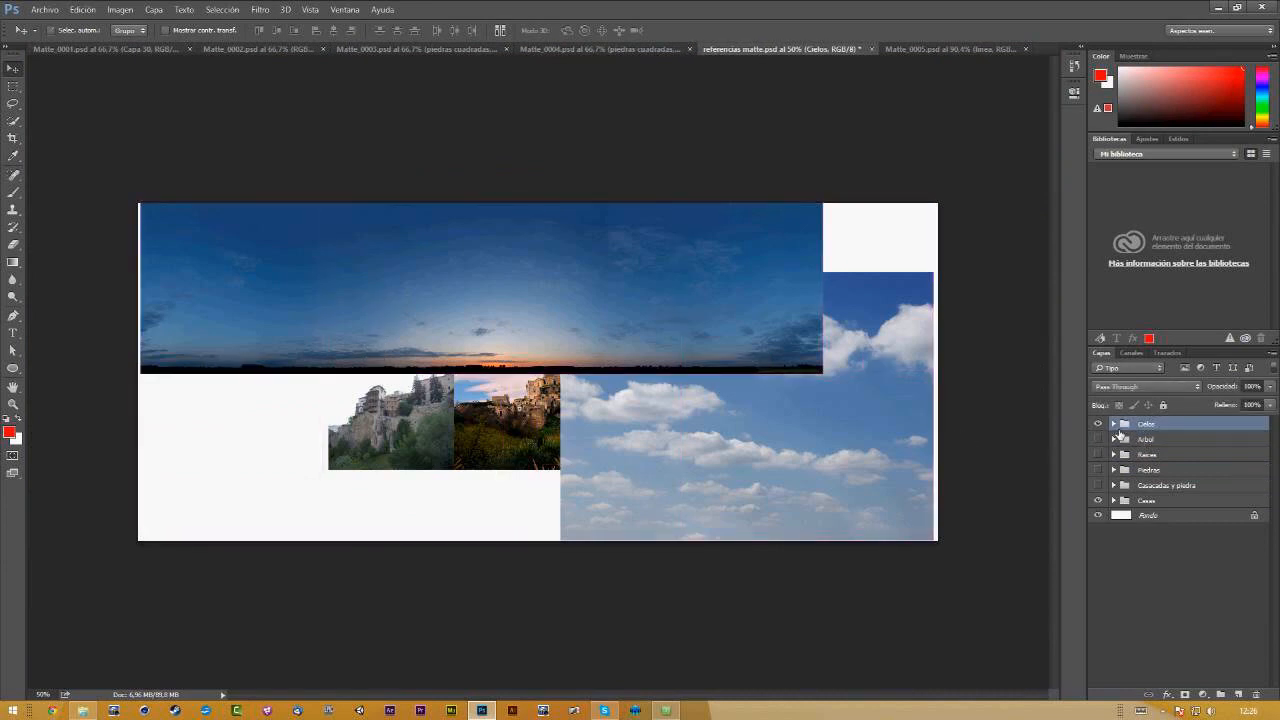
pyautogui.click(1114, 424)
pyautogui.click(1150, 440)
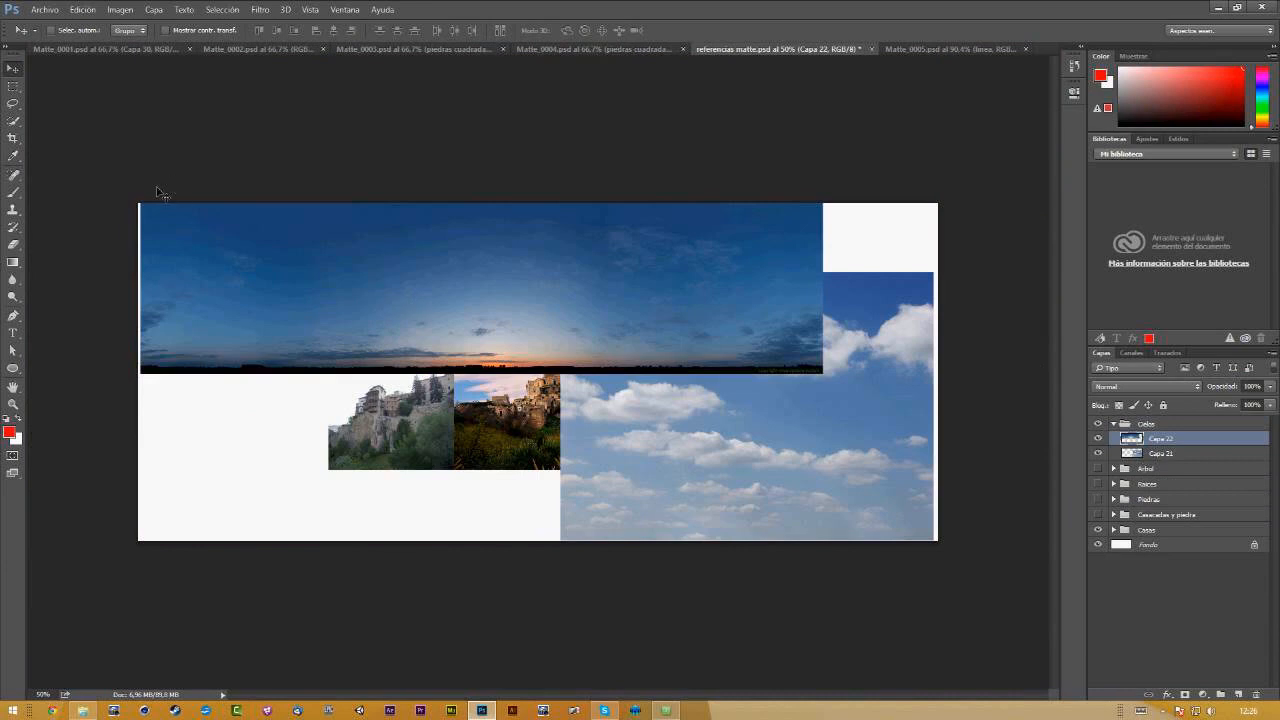
pyautogui.moveTo(195, 193); pyautogui.dragTo(318, 283)
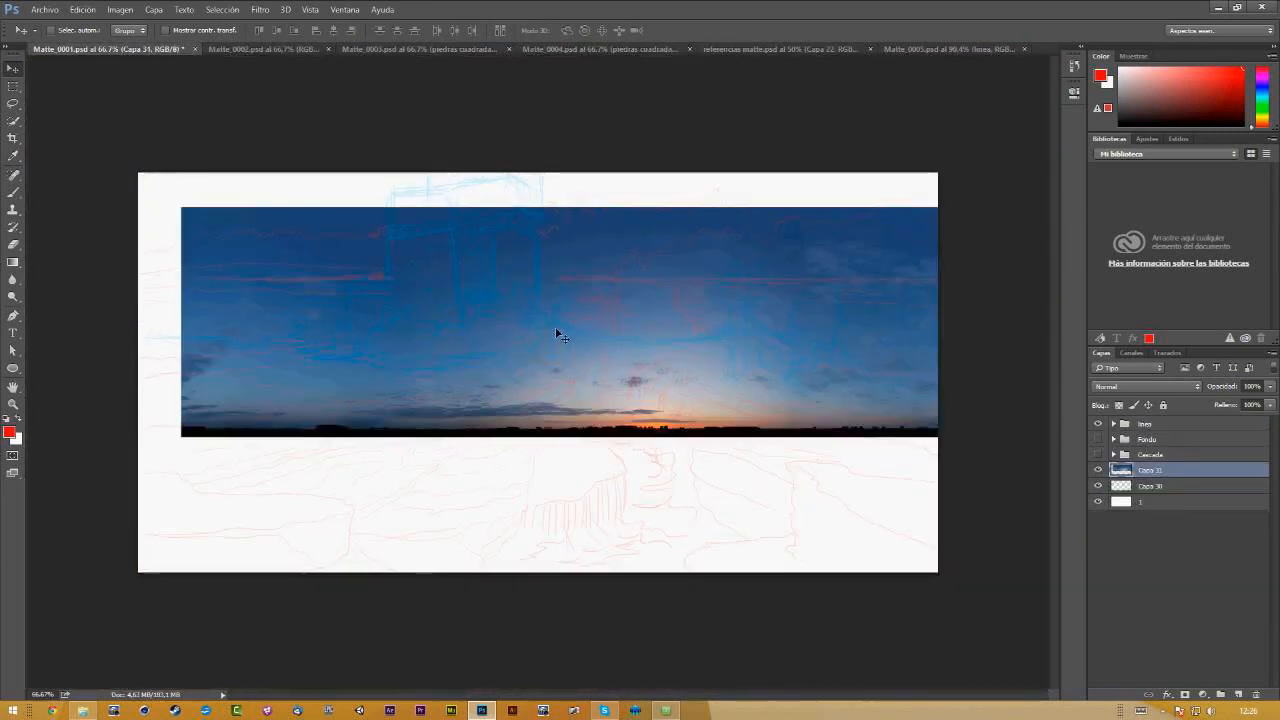
pyautogui.moveTo(557, 331); pyautogui.dragTo(499, 289)
# Step: Apply a Gaussian blur with a radius of about 7 pixels to the sunset sky layer
pyautogui.click(260, 9)
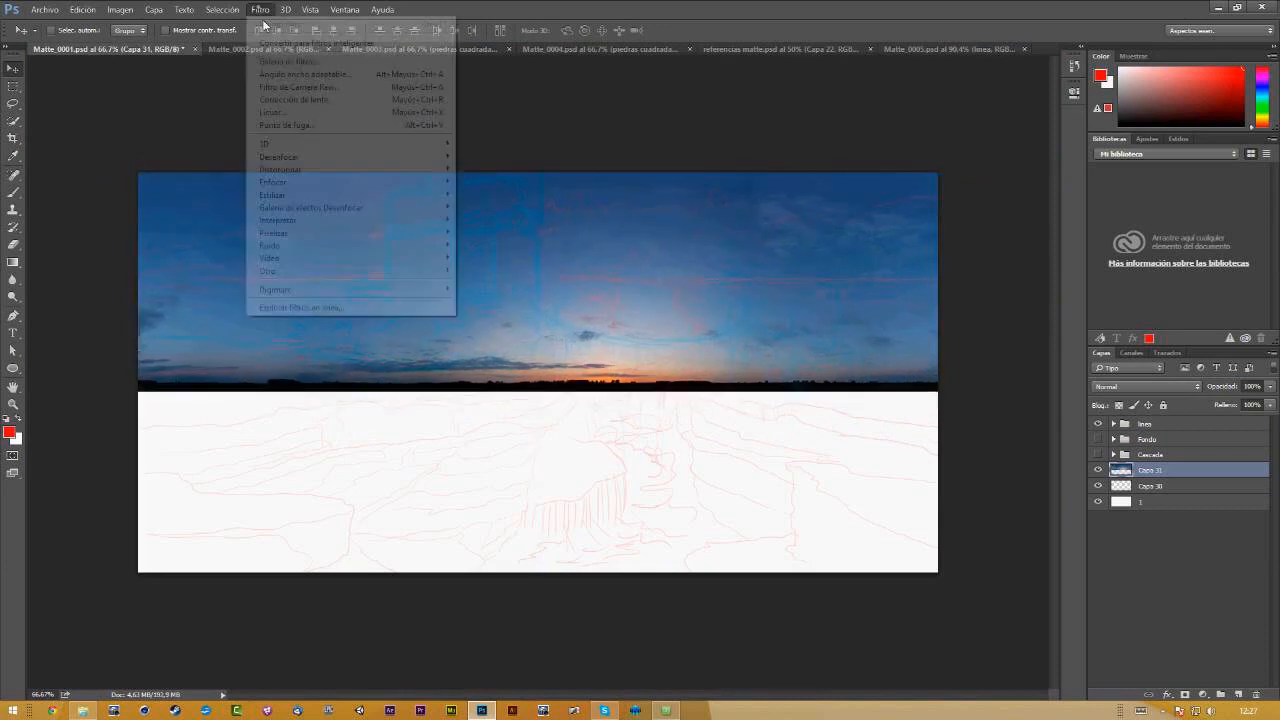
pyautogui.moveTo(303, 157)
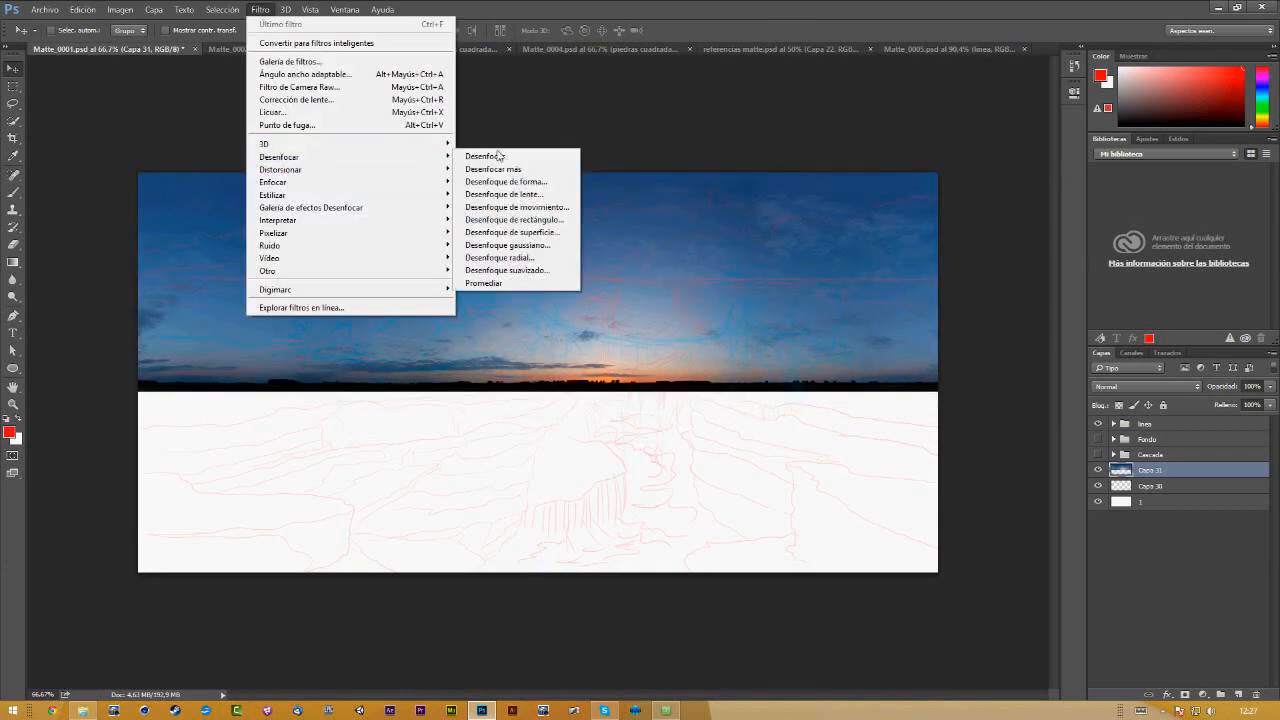
pyautogui.click(507, 245)
pyautogui.moveTo(609, 373); pyautogui.dragTo(582, 369)
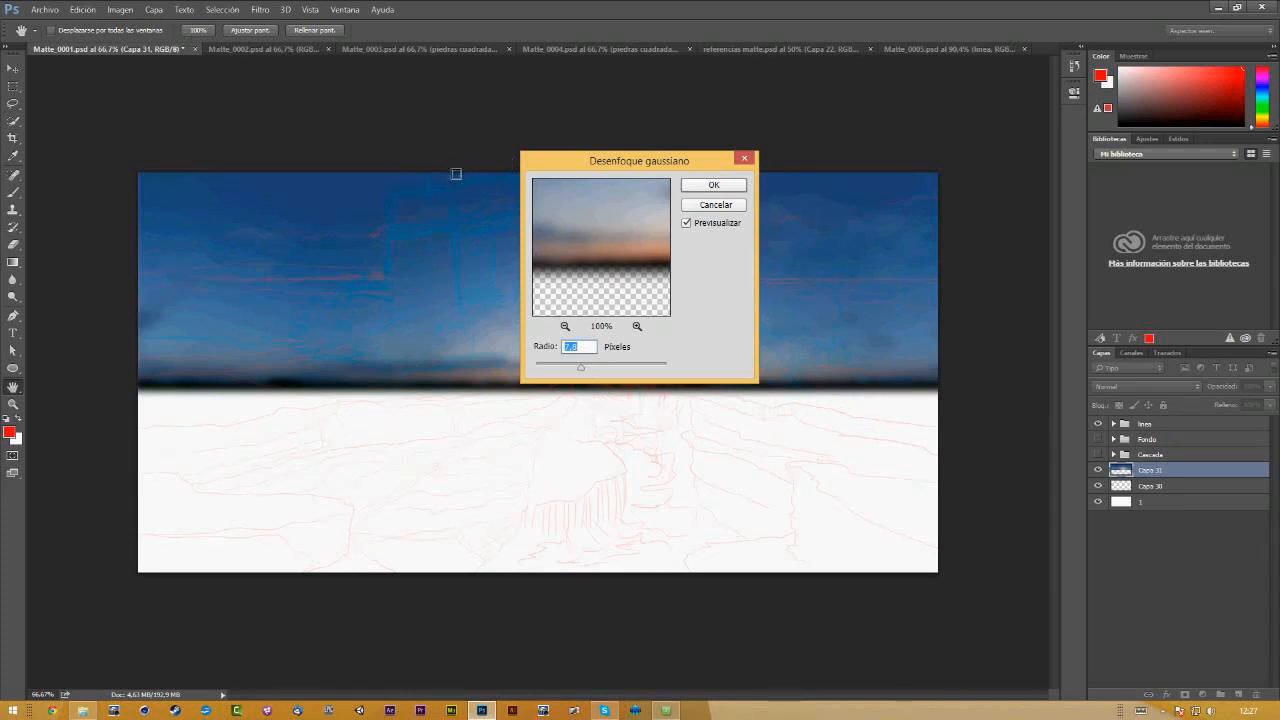
pyautogui.click(713, 185)
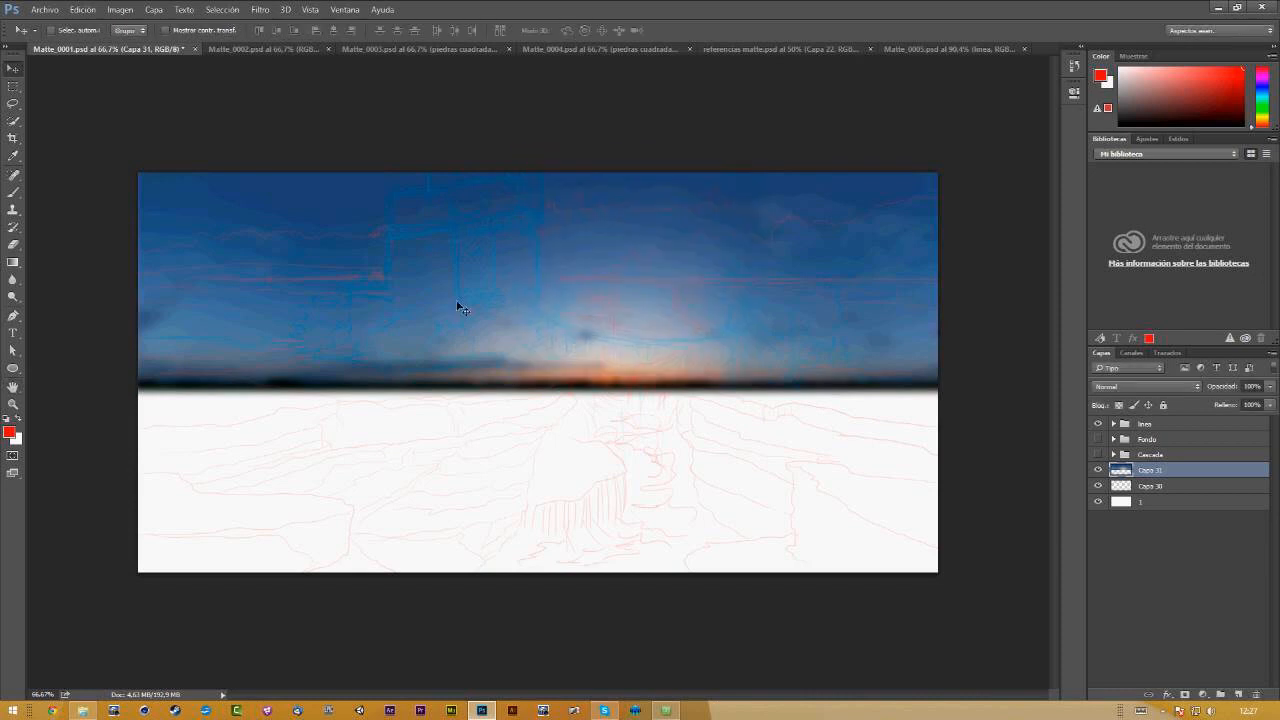
# Step: Transform the blurred sky to a shorter, narrower strip spanning the canvas width, and check it with and without the lines group
pyautogui.hotkey('ctrl', 't')
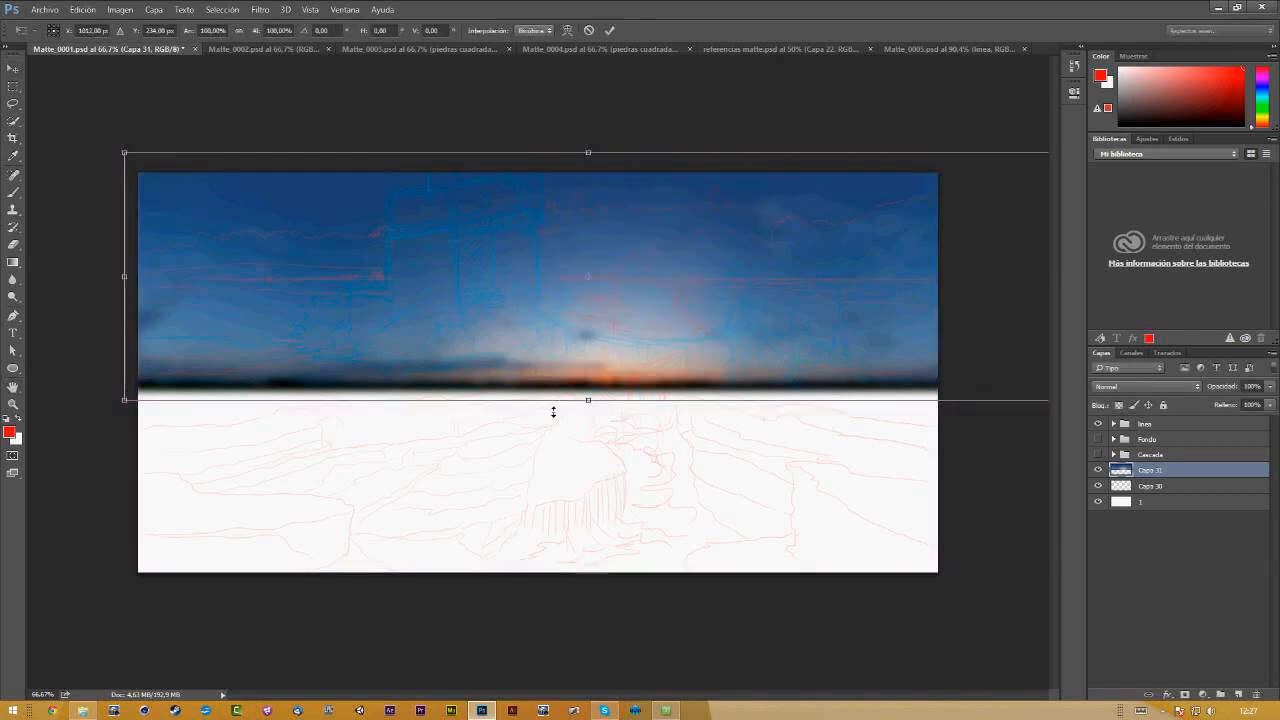
pyautogui.moveTo(591, 403); pyautogui.dragTo(603, 350)
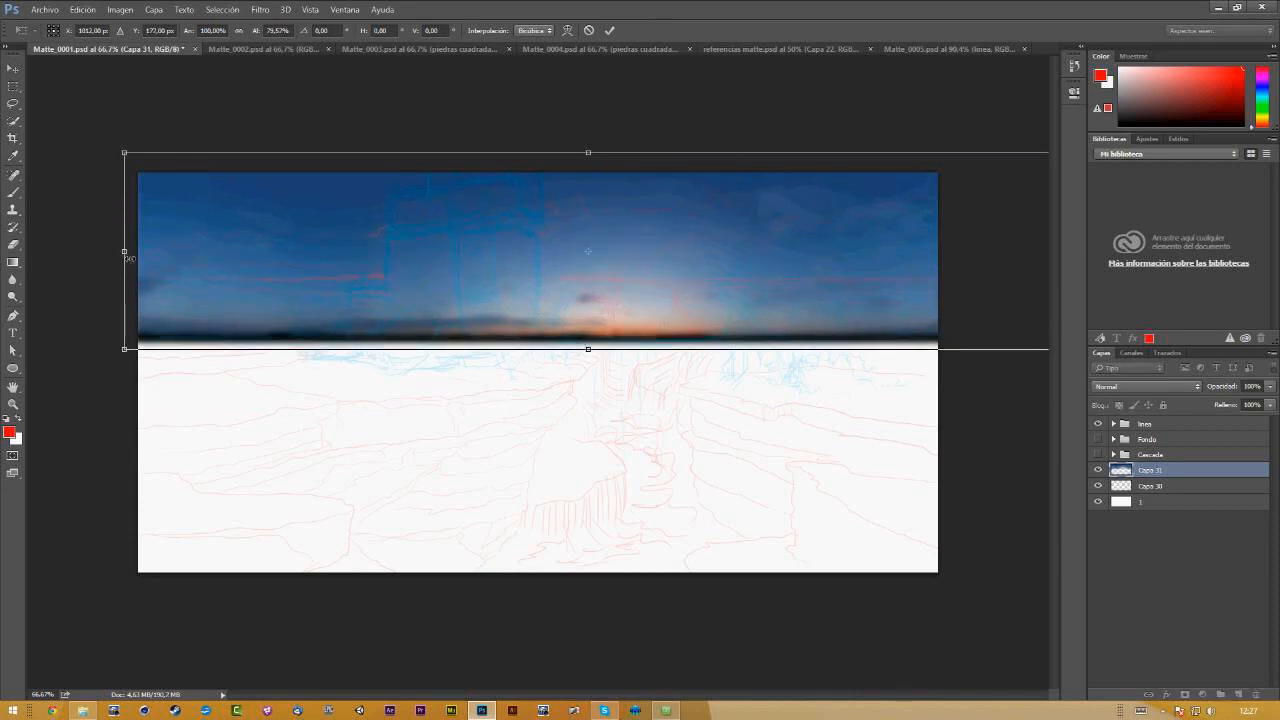
pyautogui.moveTo(166, 257); pyautogui.dragTo(308, 257)
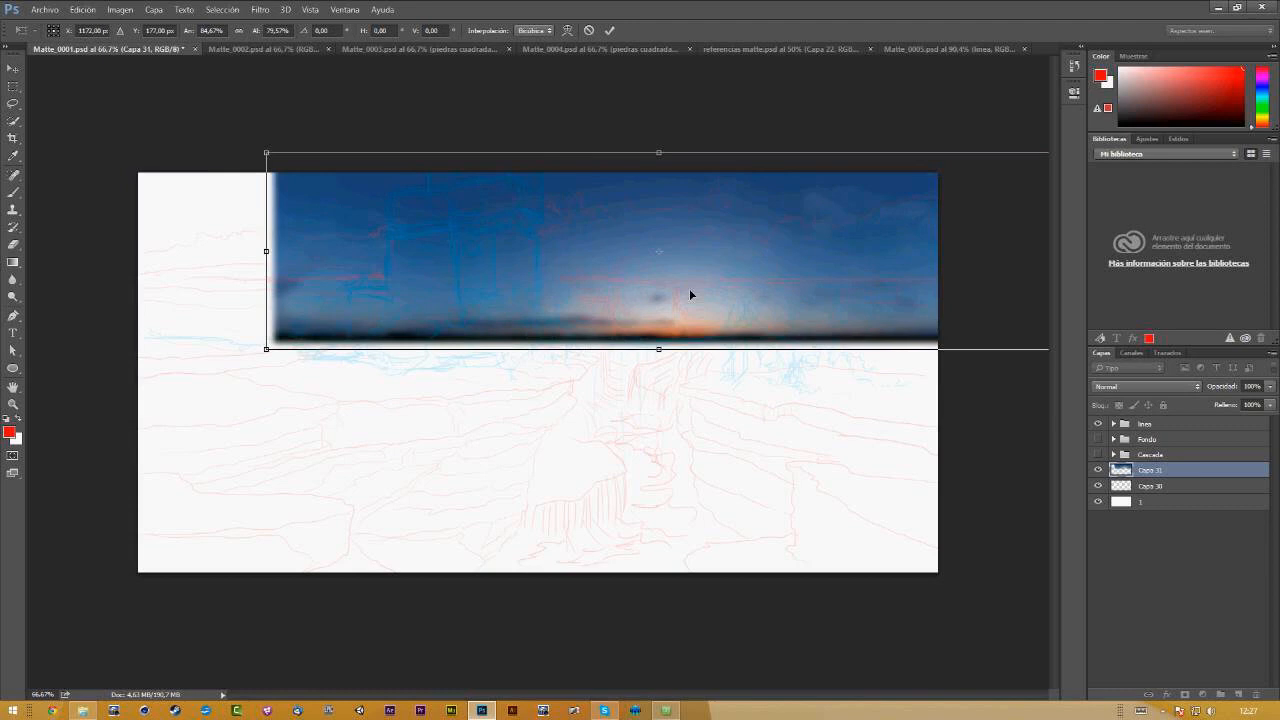
pyautogui.moveTo(736, 297); pyautogui.dragTo(598, 300)
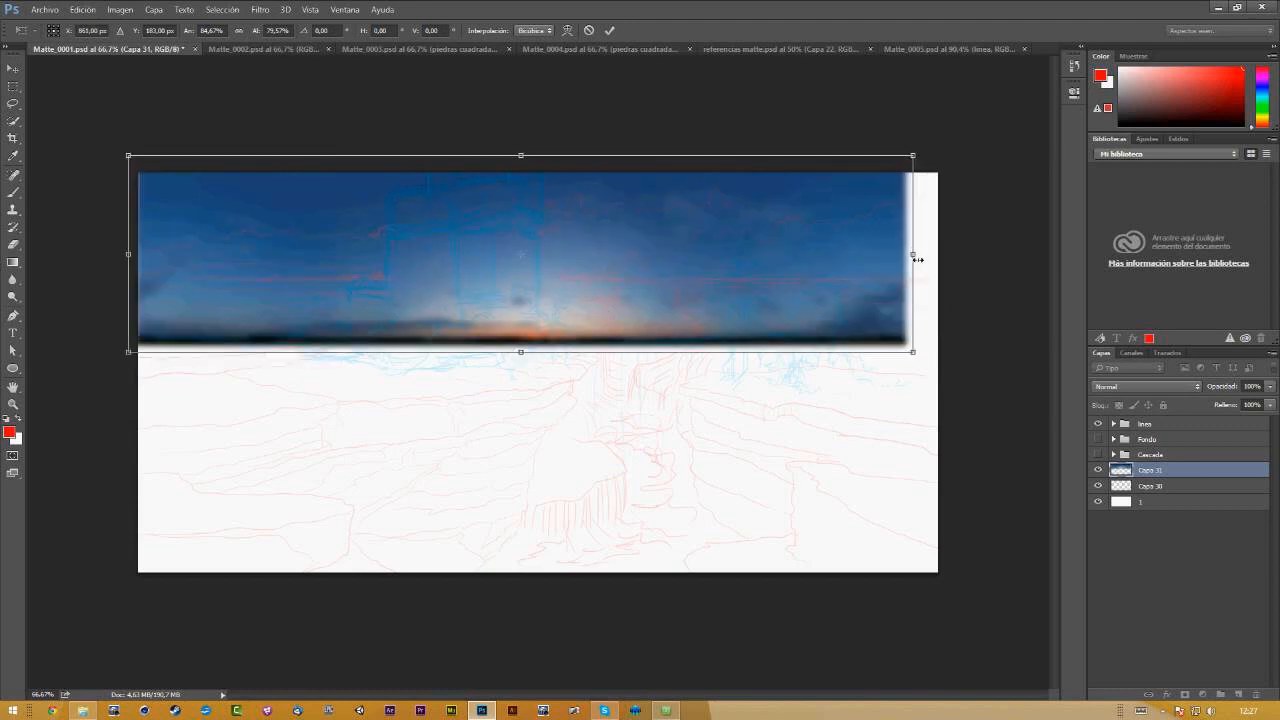
pyautogui.moveTo(917, 259); pyautogui.dragTo(968, 259)
pyautogui.moveTo(547, 352); pyautogui.dragTo(547, 371)
pyautogui.press('Return')
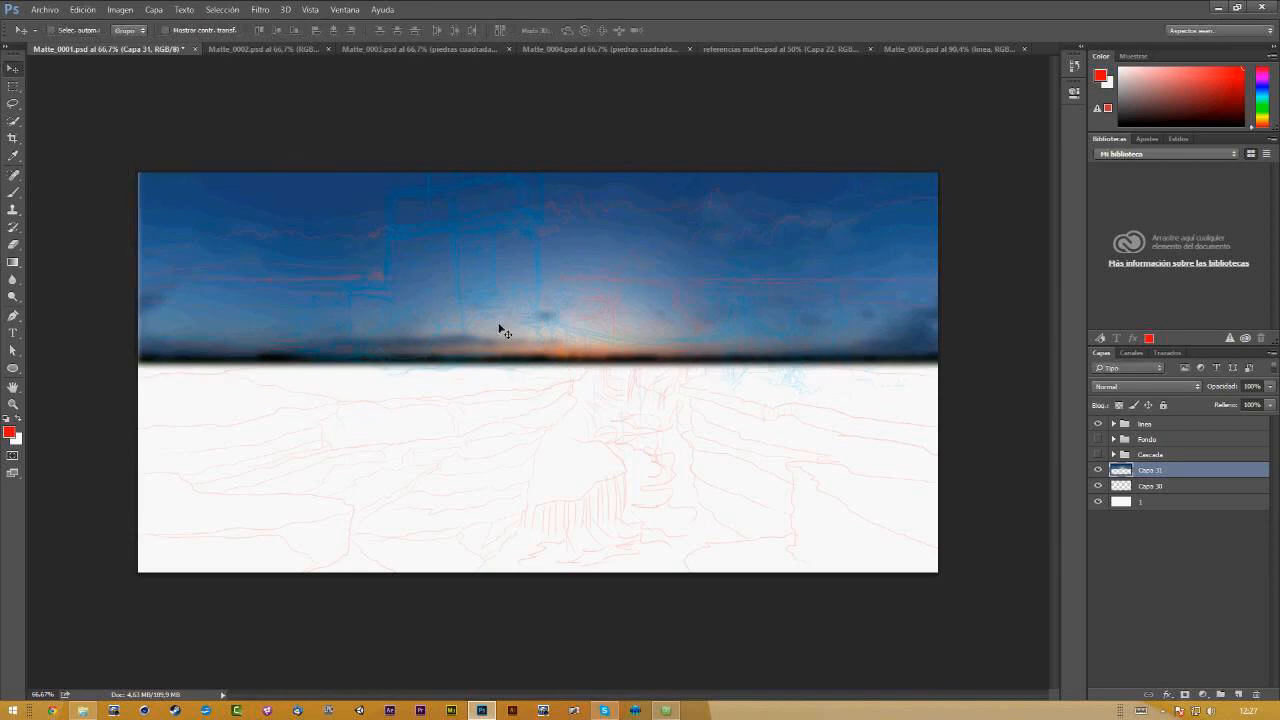
pyautogui.click(1099, 425)
pyautogui.click(1099, 425)
# Step: Stretch the blurred sky layer horizontally to about 102% past the canvas's left edge, and check it by toggling the layer's visibility
pyautogui.press('ctrl')
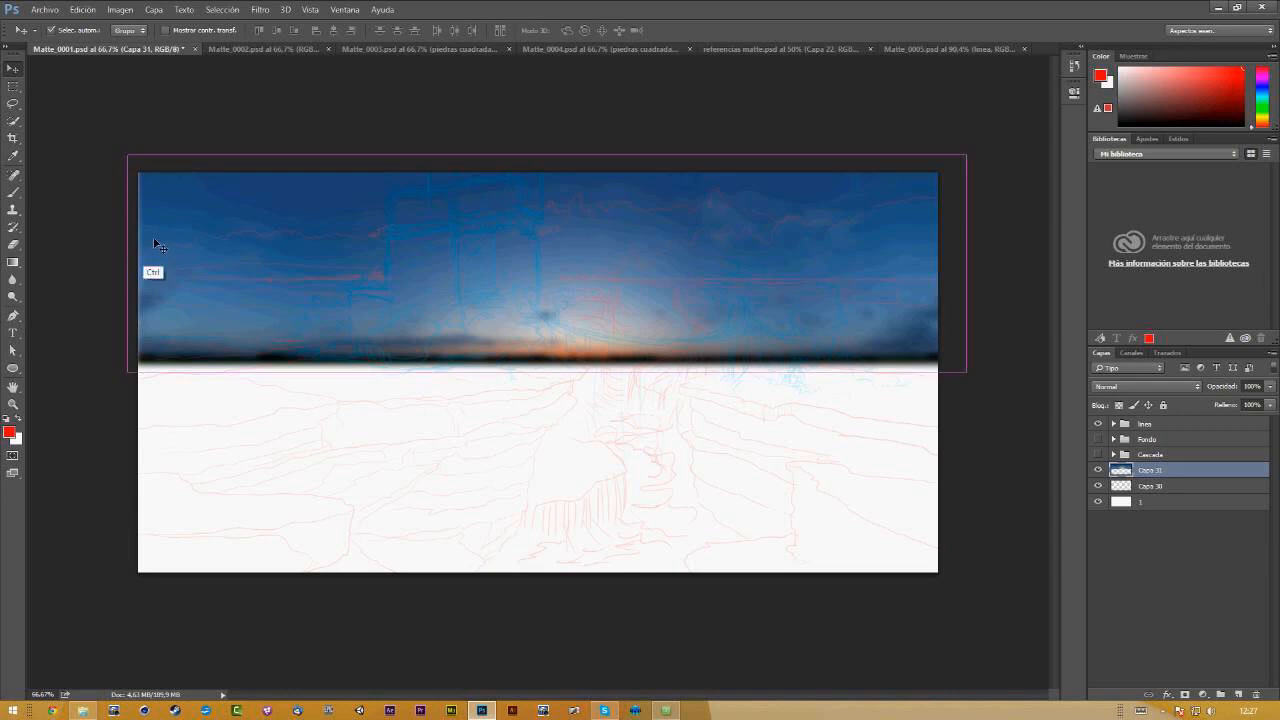
pyautogui.hotkey('ctrl', 't')
pyautogui.moveTo(134, 269); pyautogui.dragTo(115, 268)
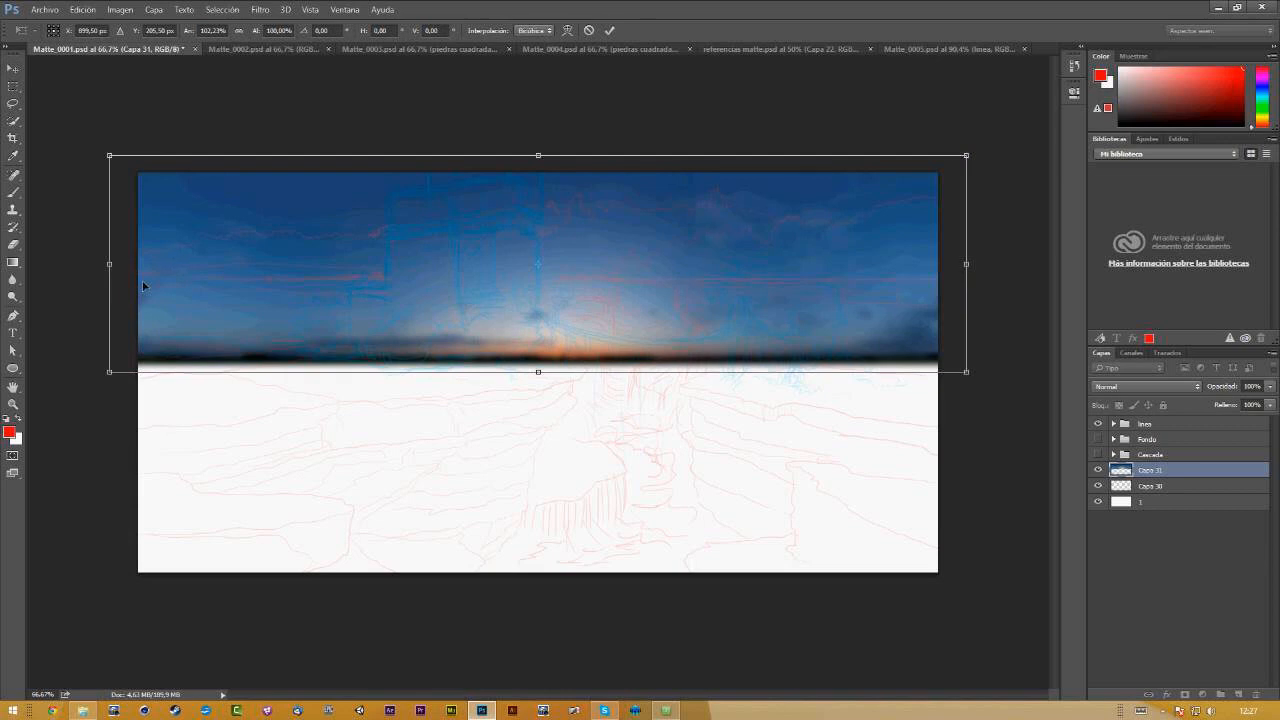
pyautogui.press('Return')
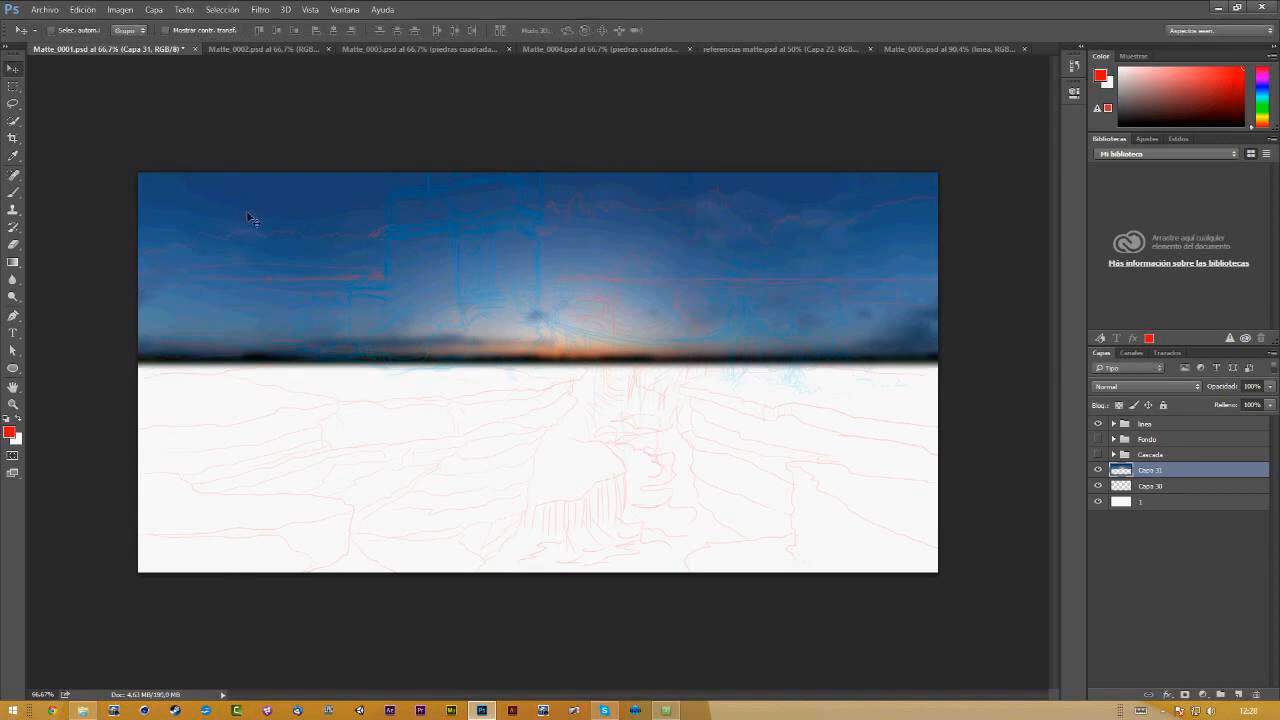
pyautogui.click(1098, 470)
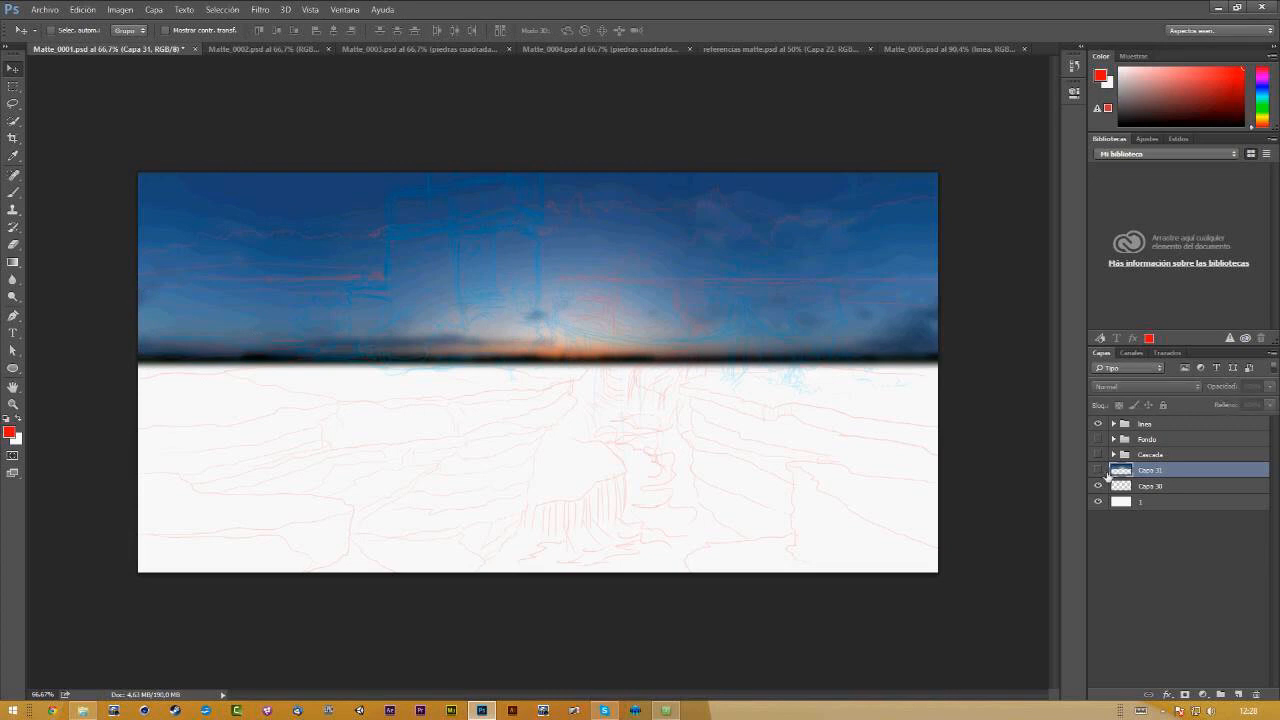
pyautogui.click(1099, 470)
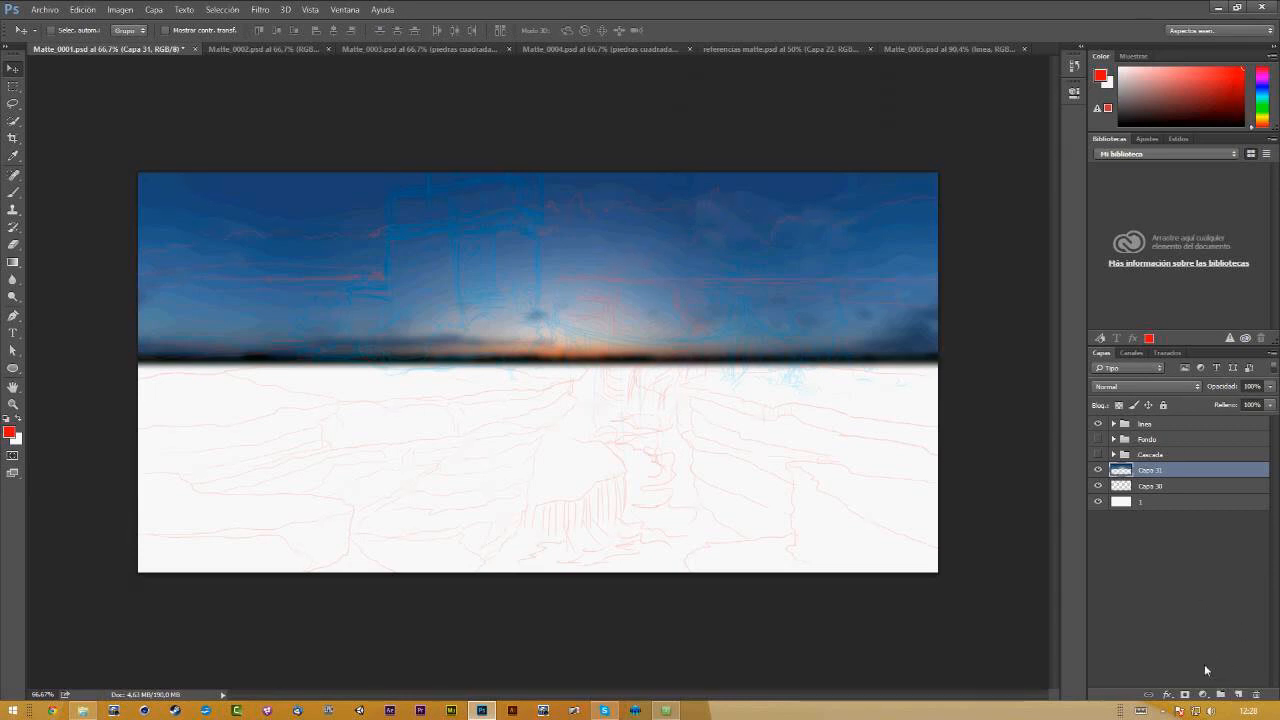
# Step: Add a new empty layer above the blurred sky and hide it, and set the lines group's opacity to 37%
pyautogui.click(1239, 694)
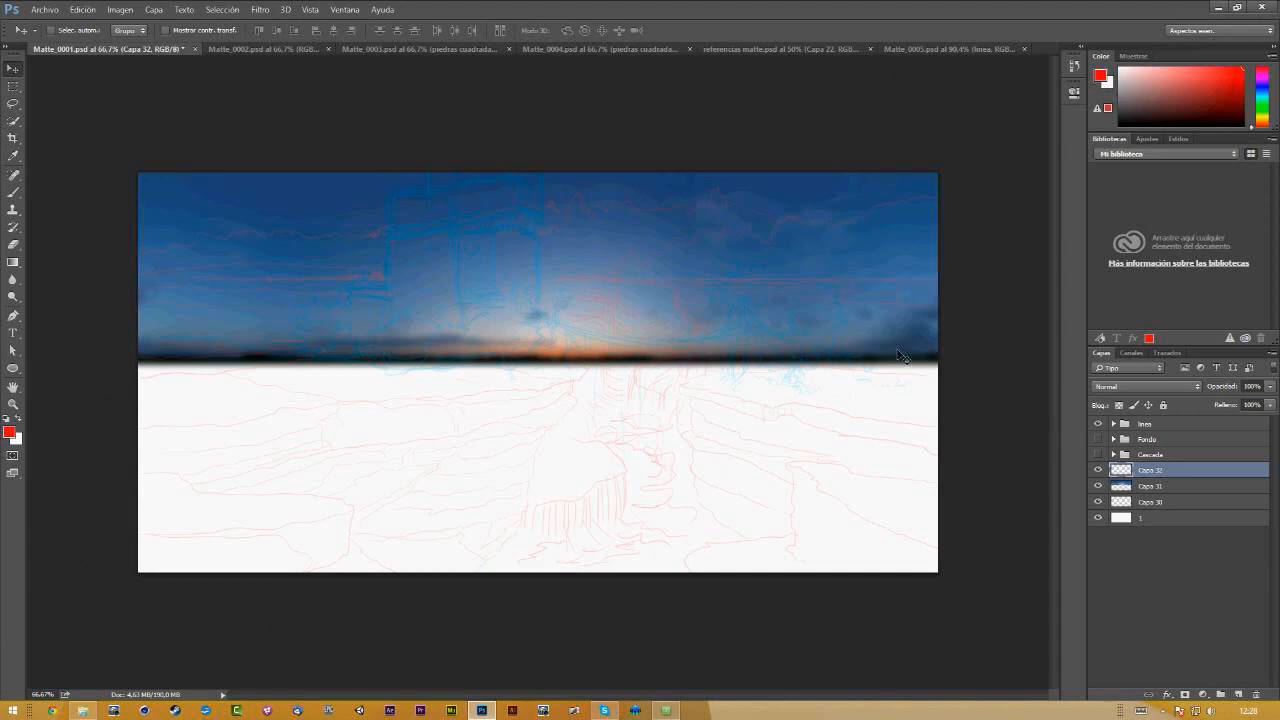
pyautogui.click(1099, 472)
pyautogui.click(1100, 471)
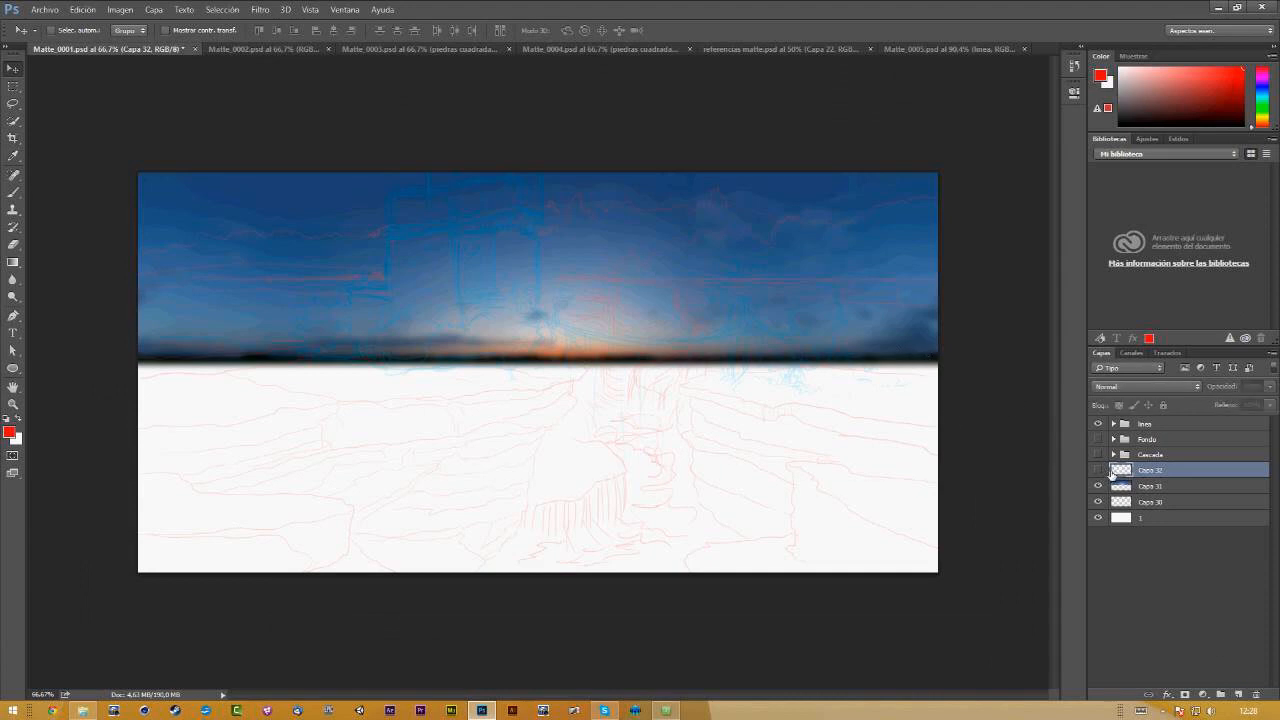
pyautogui.click(1100, 471)
pyautogui.click(1162, 424)
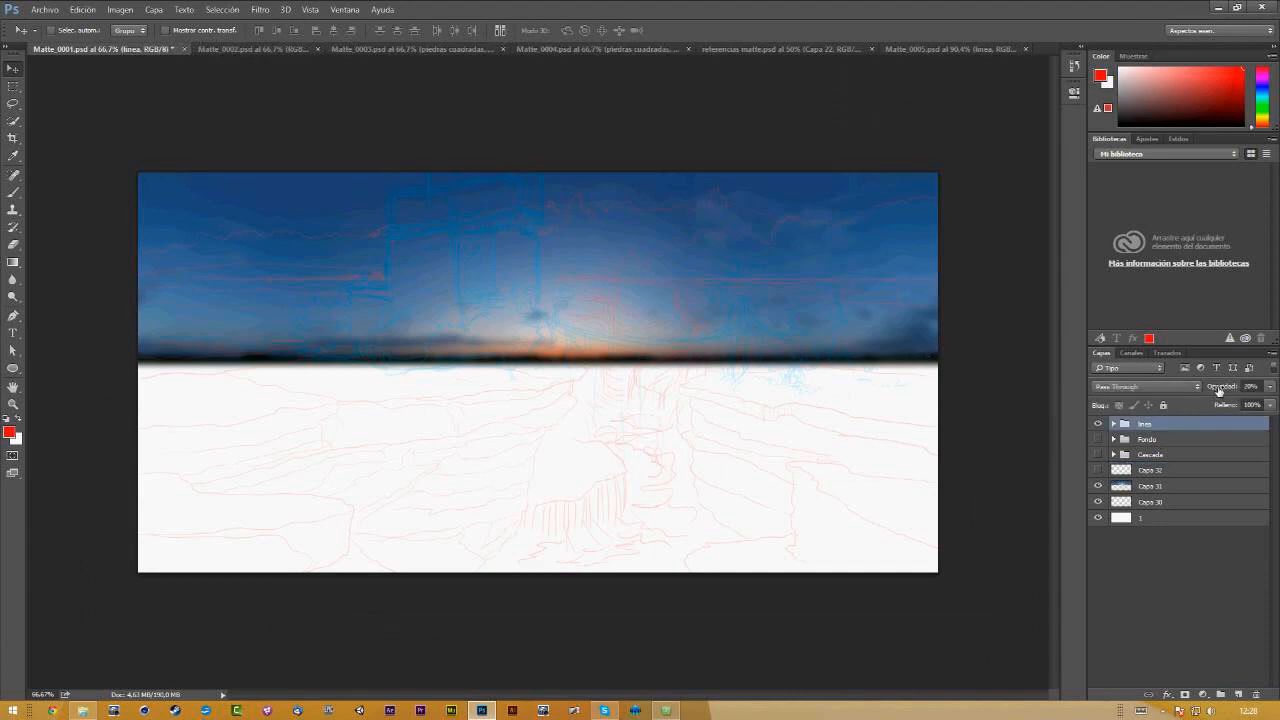
pyautogui.moveTo(1219, 390); pyautogui.dragTo(1229, 392)
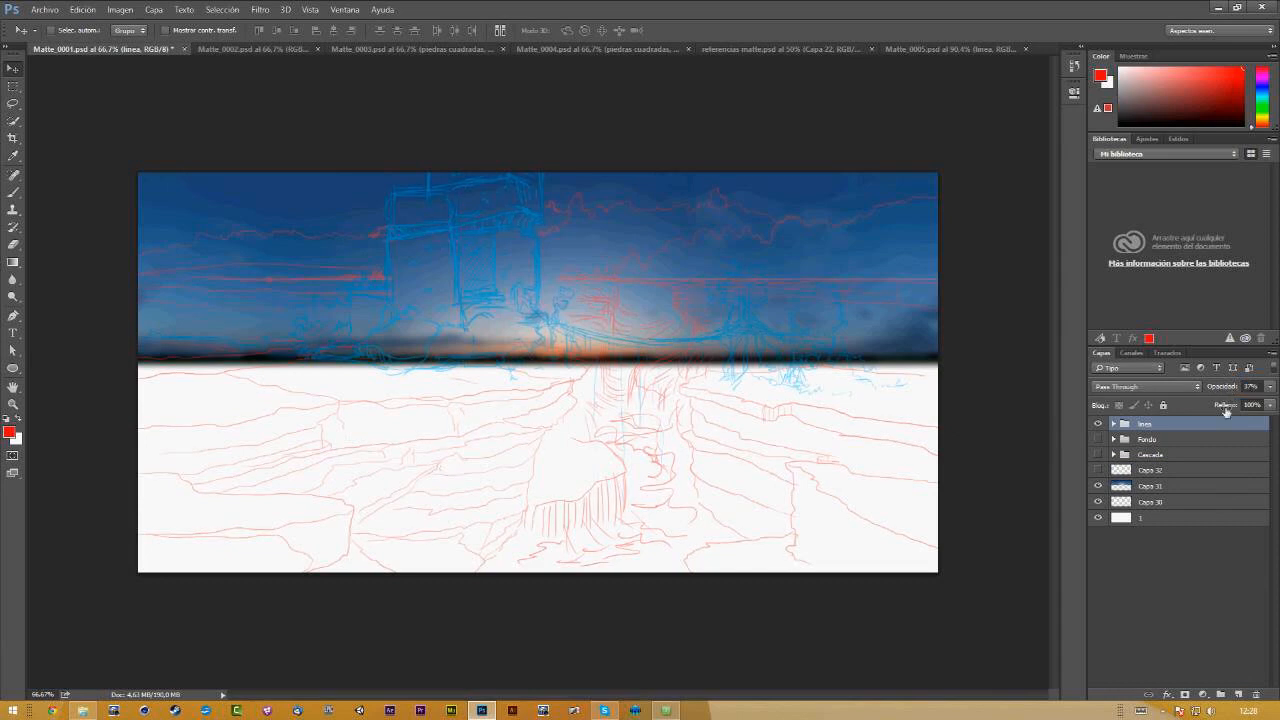
# Step: Select the empty layer beneath the sky and set up the Brush with the 151 px cloud-shaped tip at a size of 81 px
pyautogui.click(1156, 503)
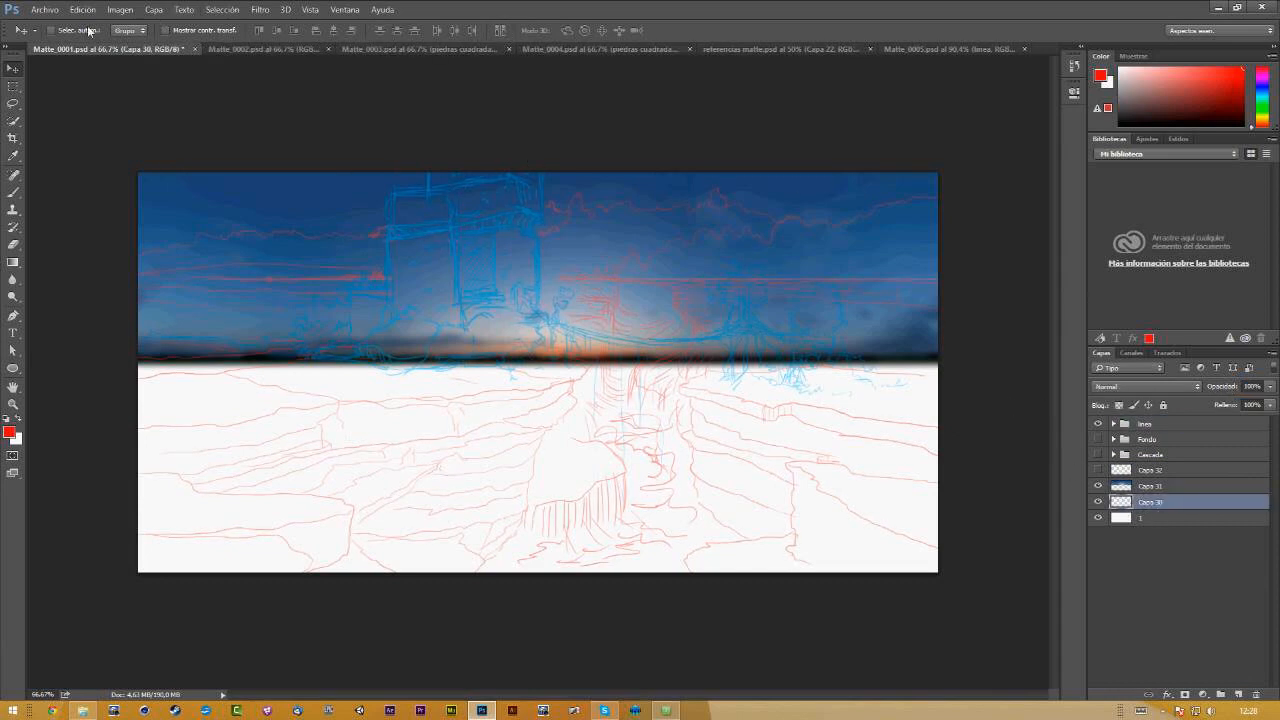
pyautogui.click(13, 193)
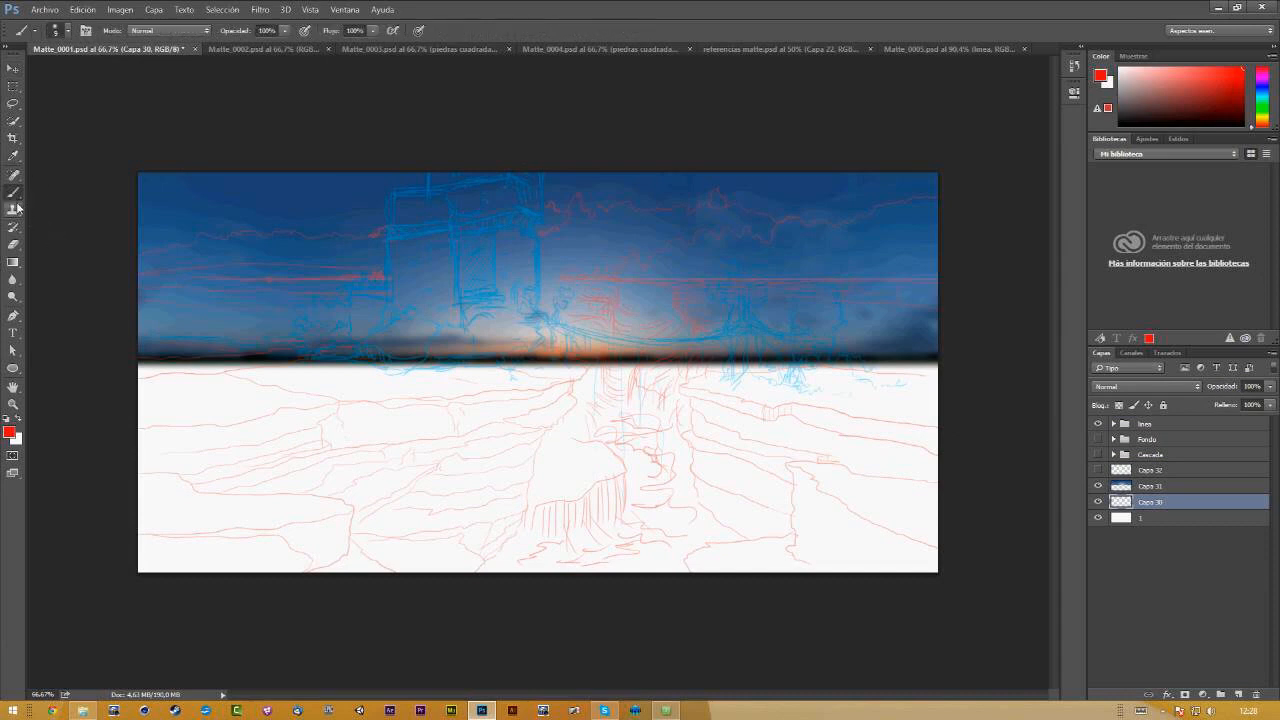
pyautogui.click(68, 31)
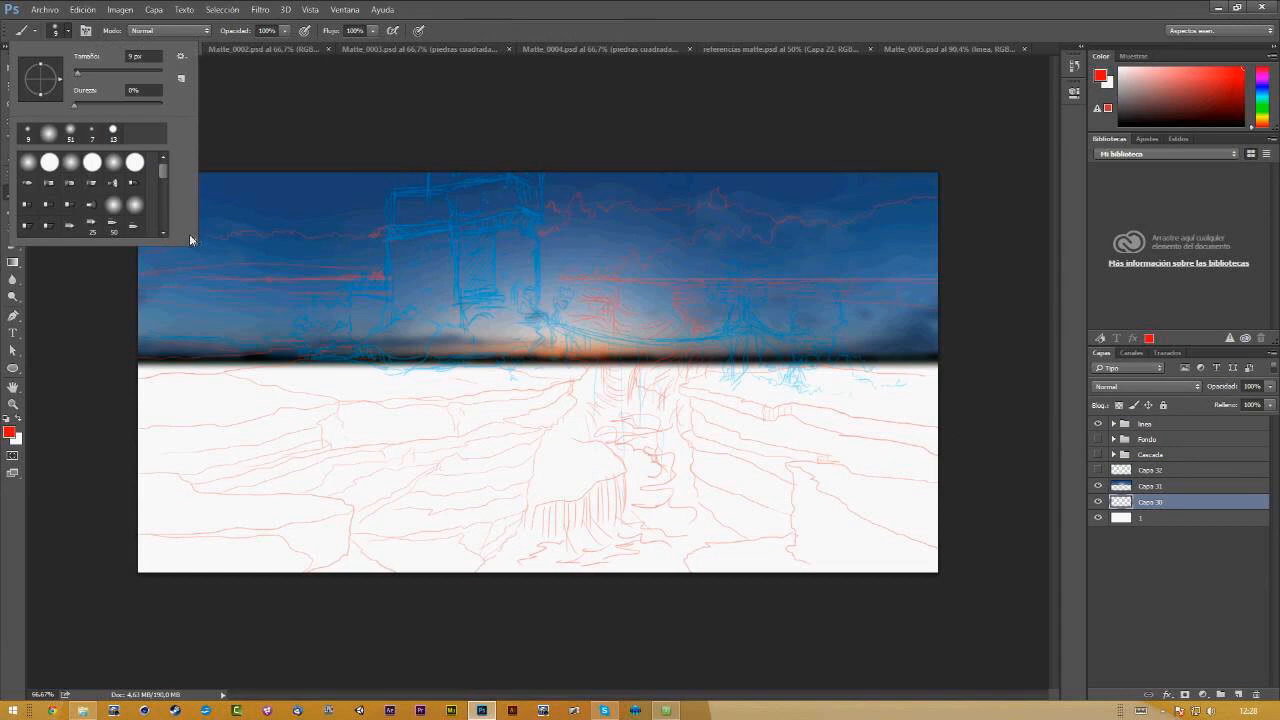
pyautogui.moveTo(195, 243)
pyautogui.mouseDown()
pyautogui.moveTo(320, 372)
pyautogui.moveTo(423, 531)
pyautogui.moveTo(356, 412)
pyautogui.mouseUp()
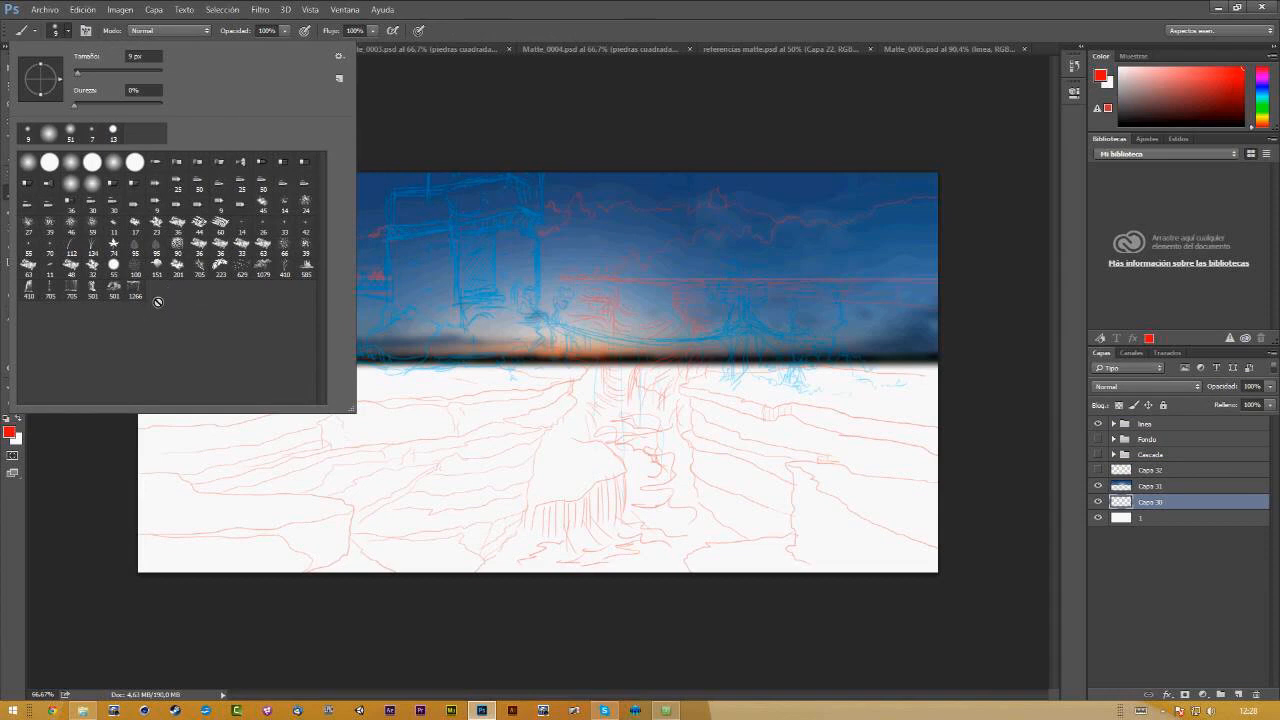
pyautogui.click(158, 268)
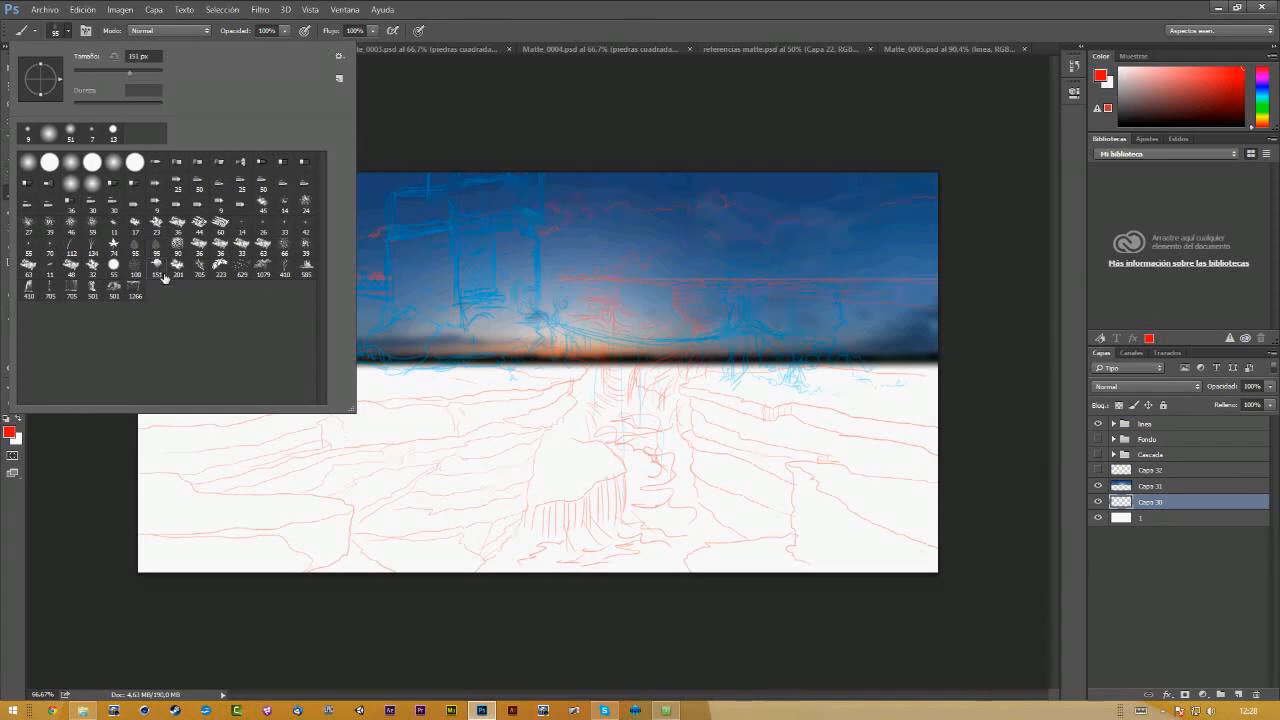
pyautogui.click(493, 27)
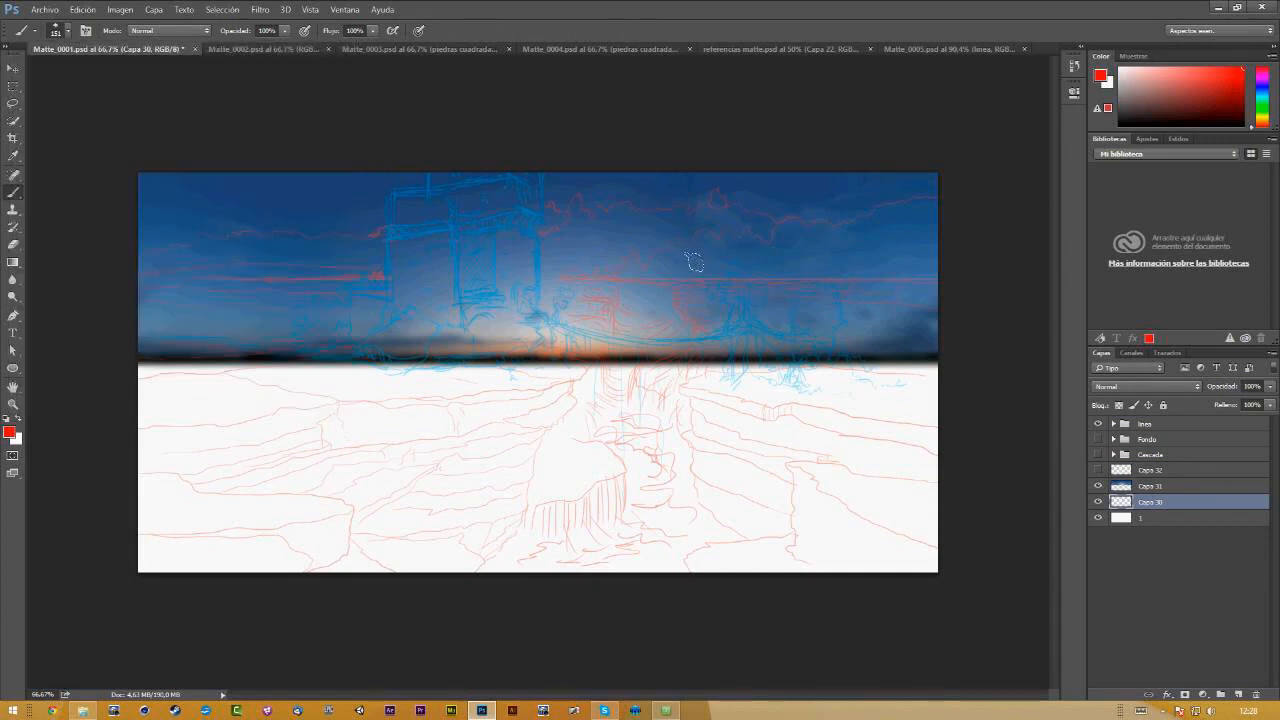
pyautogui.click(69, 31)
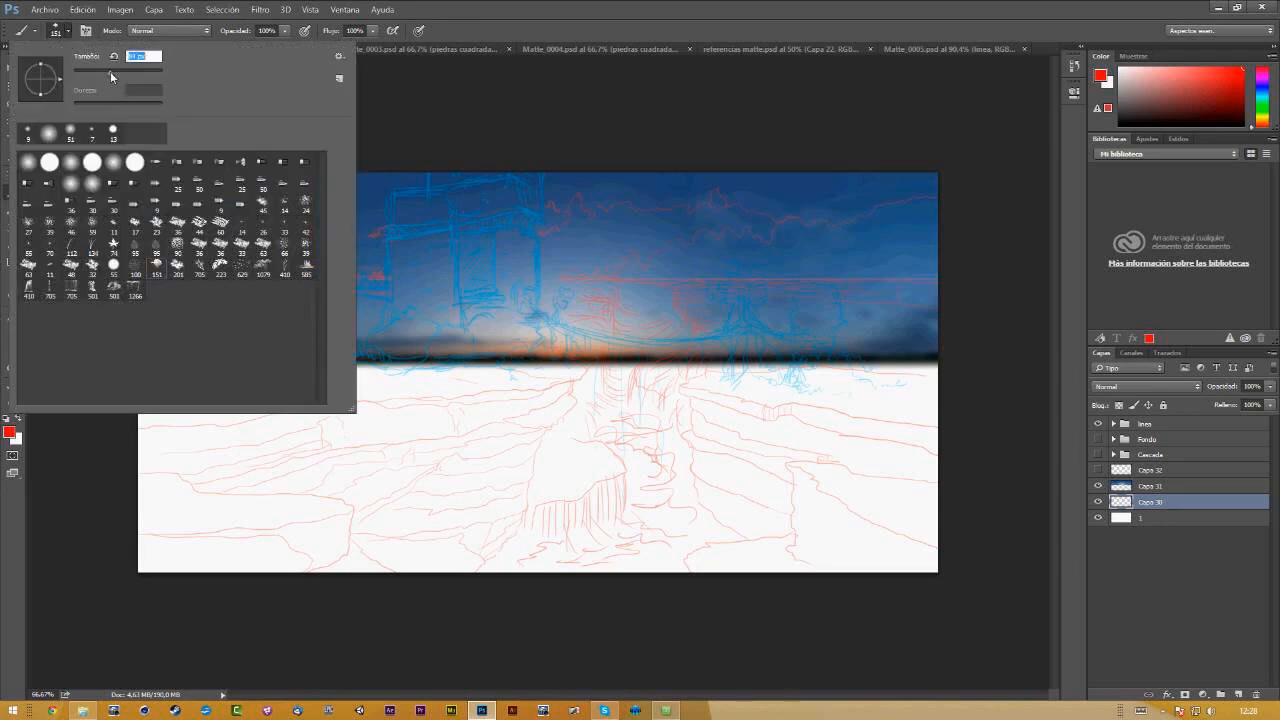
pyautogui.moveTo(110, 72); pyautogui.dragTo(109, 72)
pyautogui.press('Return')
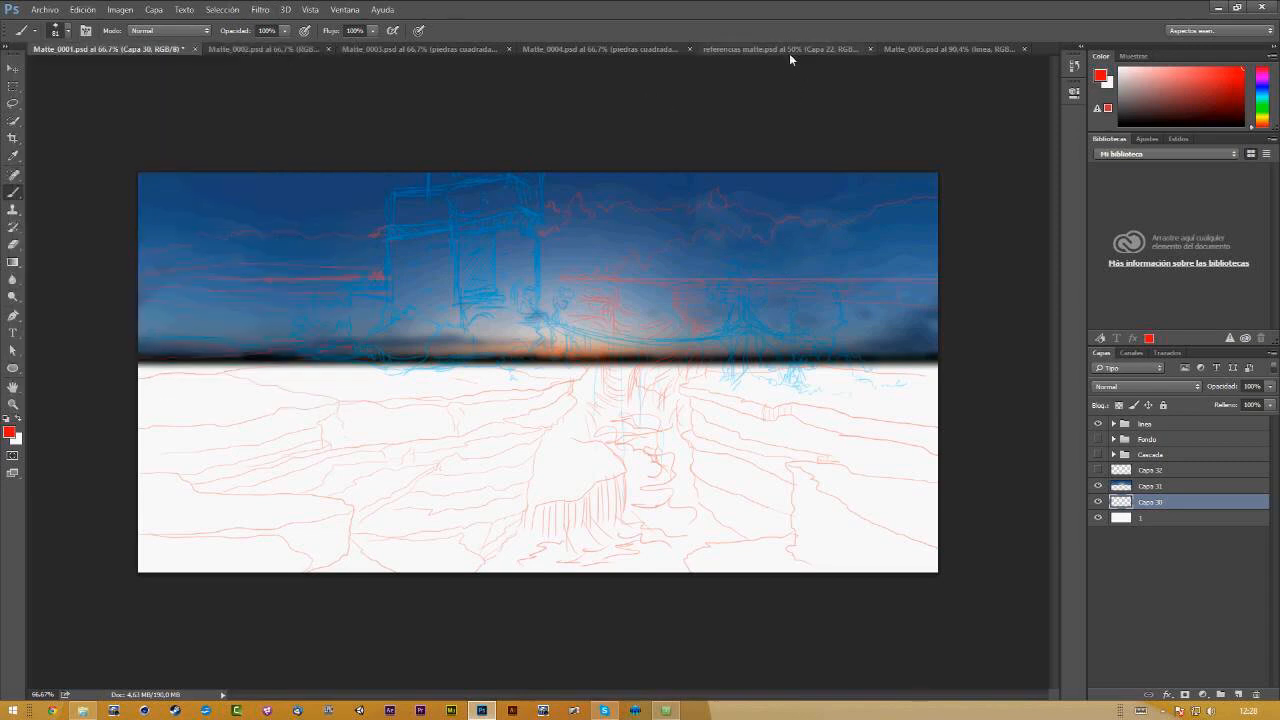
# Step: In the referencias matte document, collapse and hide the Cielos group, and show and select the Raices group
pyautogui.click(754, 50)
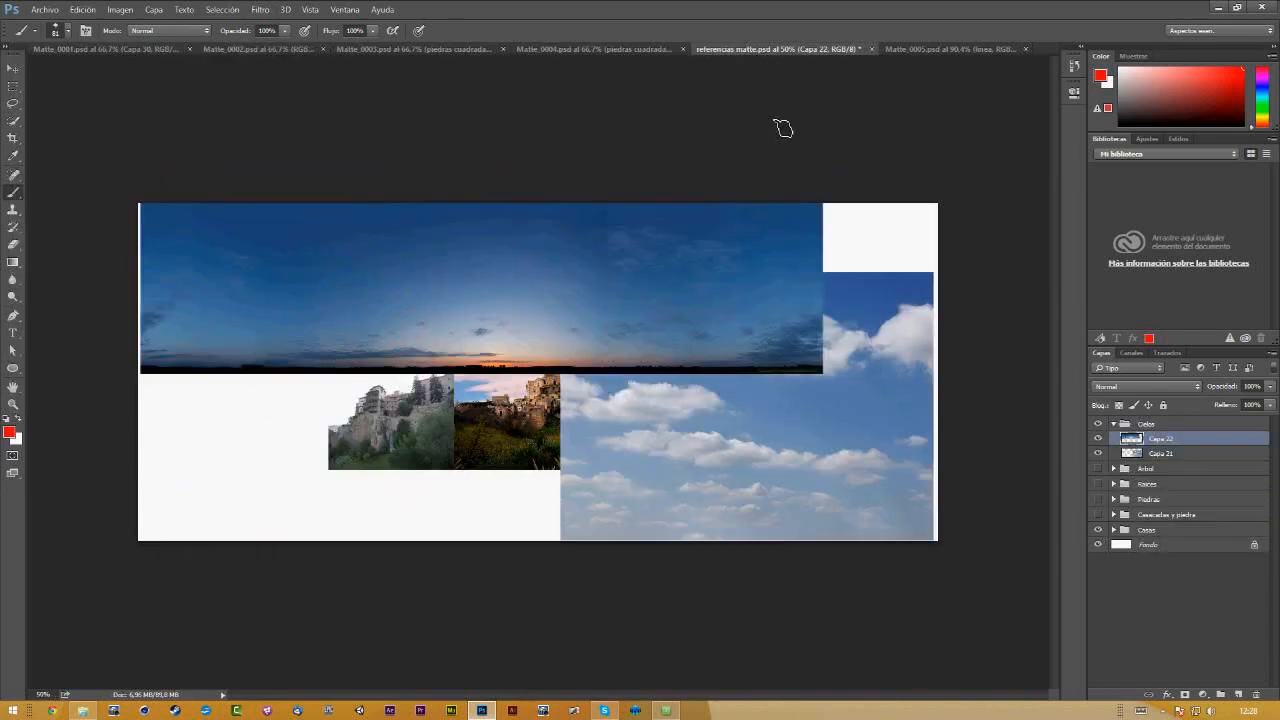
pyautogui.click(1114, 424)
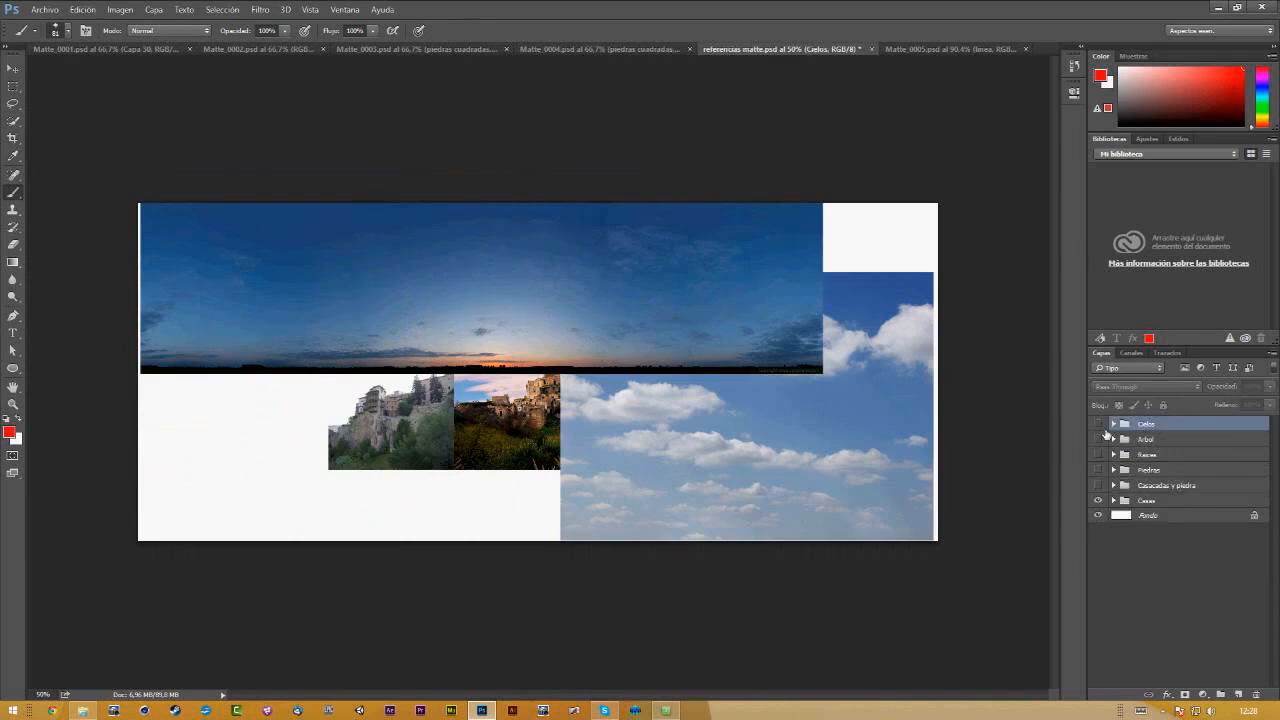
pyautogui.click(1098, 424)
pyautogui.click(1098, 439)
pyautogui.click(1098, 439)
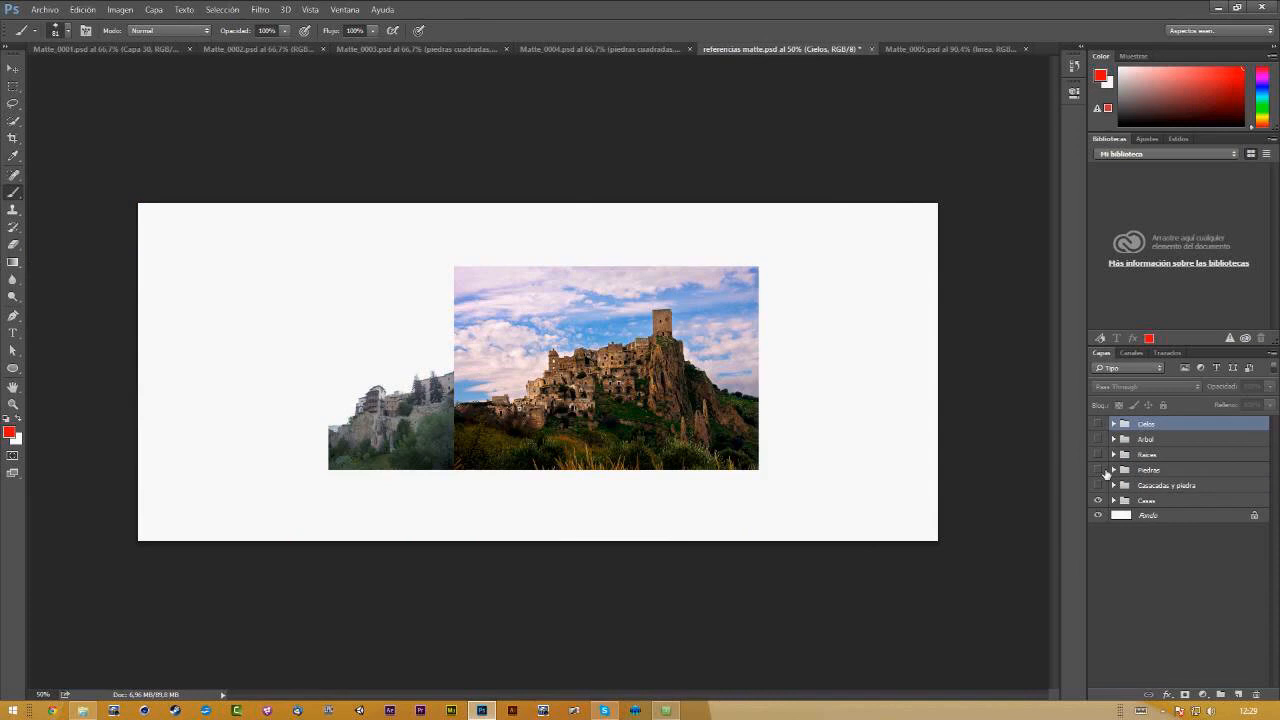
pyautogui.click(1098, 454)
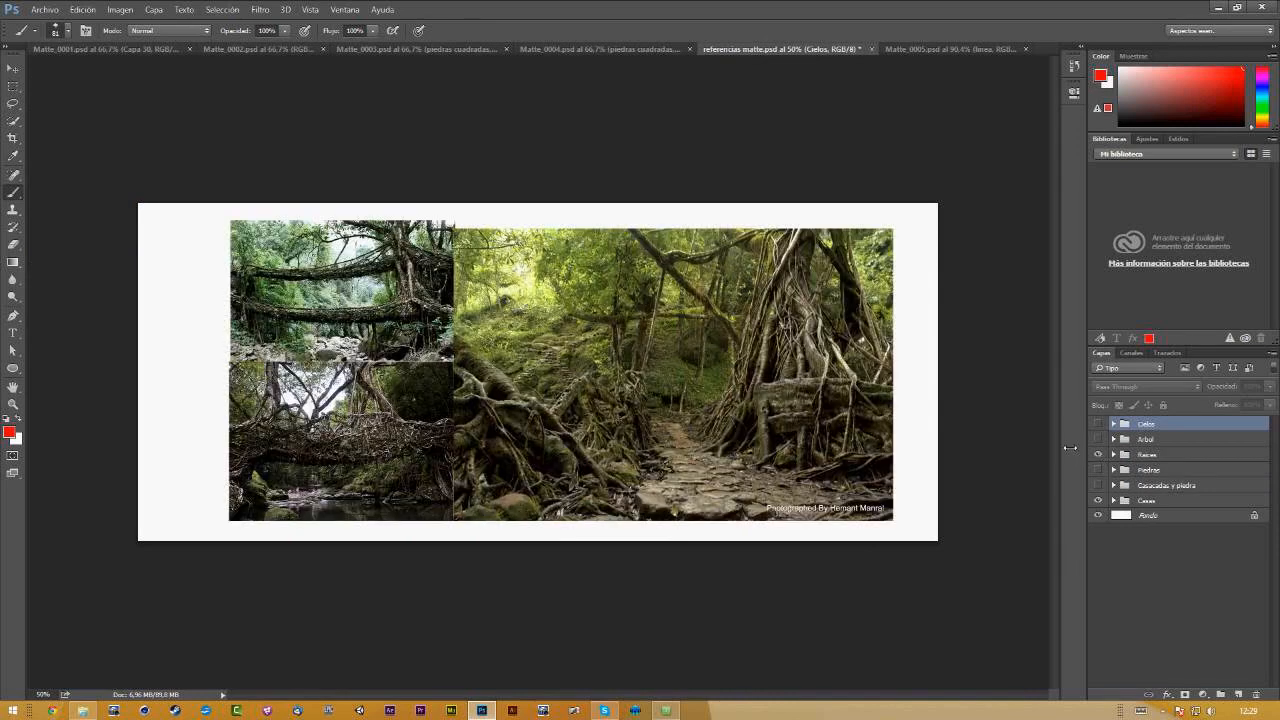
pyautogui.click(1162, 456)
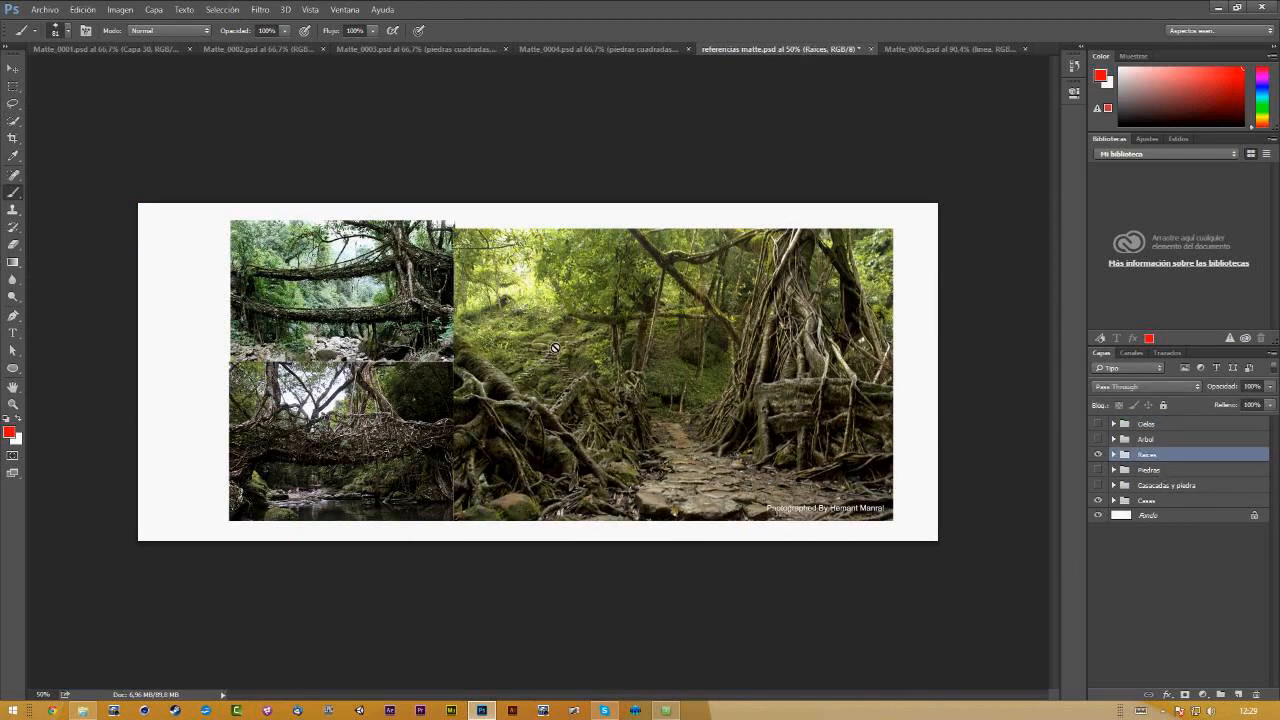
# Step: Sample two olive greens from the large roots photo's foliage, the darker as background colour and the brighter as foreground colour
pyautogui.keyDown('alt'); pyautogui.click(594, 300); pyautogui.keyUp('alt')
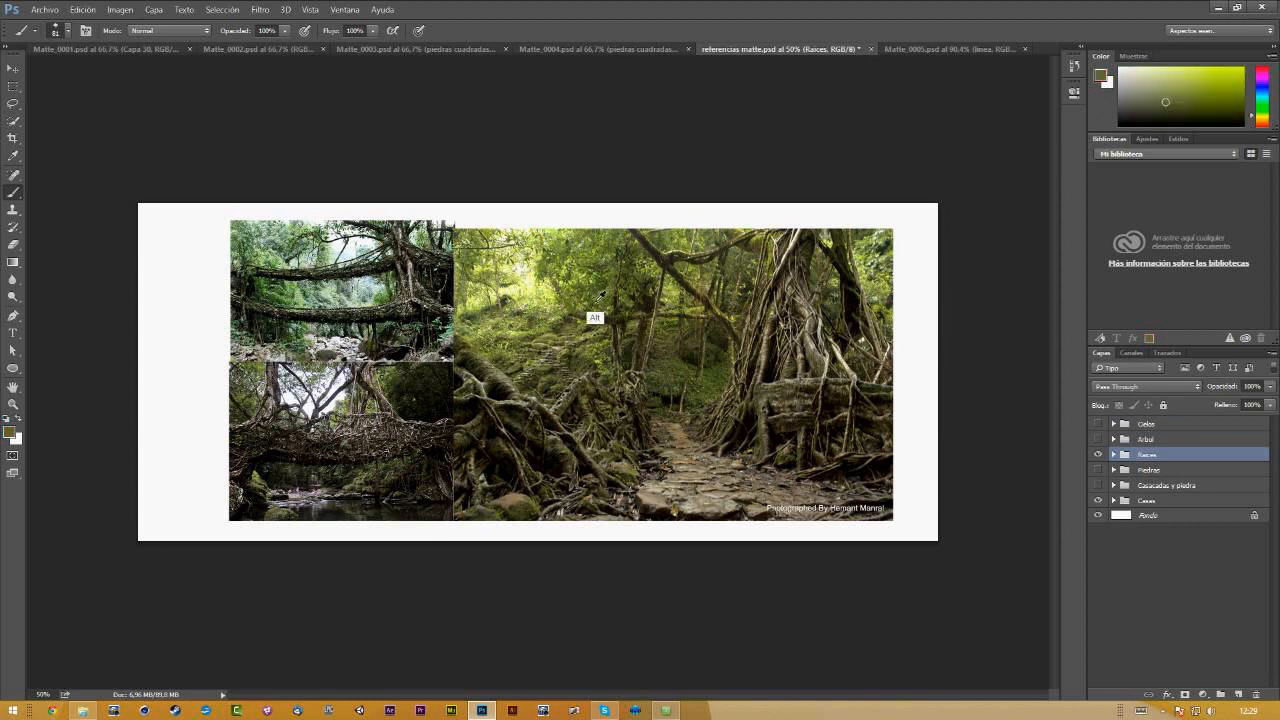
pyautogui.press('x')
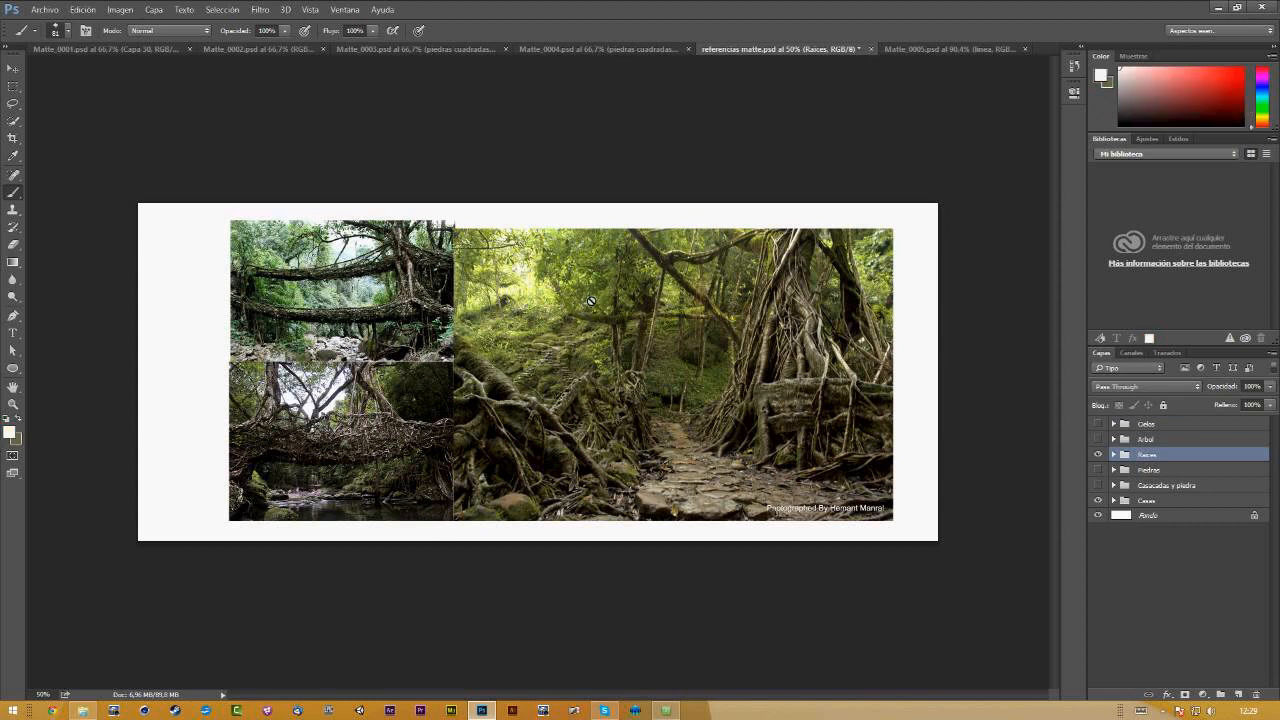
pyautogui.keyDown('alt'); pyautogui.click(566, 276); pyautogui.keyUp('alt')
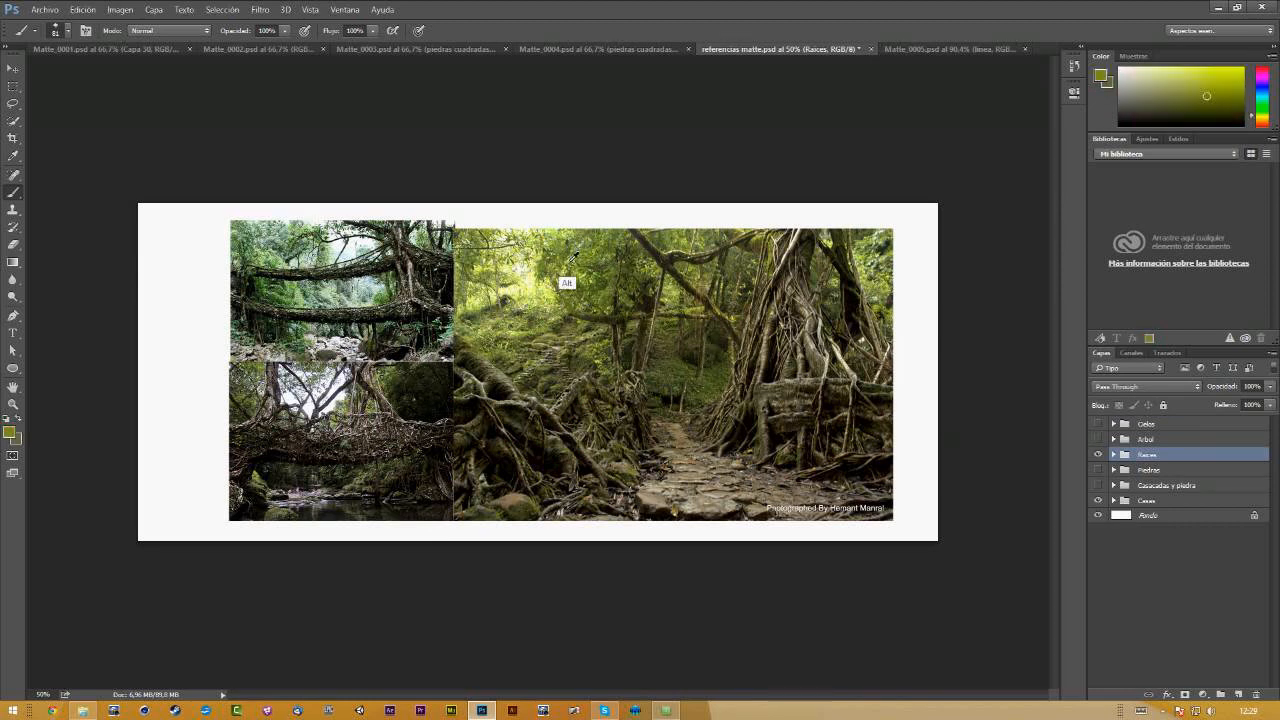
# Step: Return to Matte_0001 and open the brush settings as a separate floating panel over the canvas, with the brush presets collapsed
pyautogui.click(145, 48)
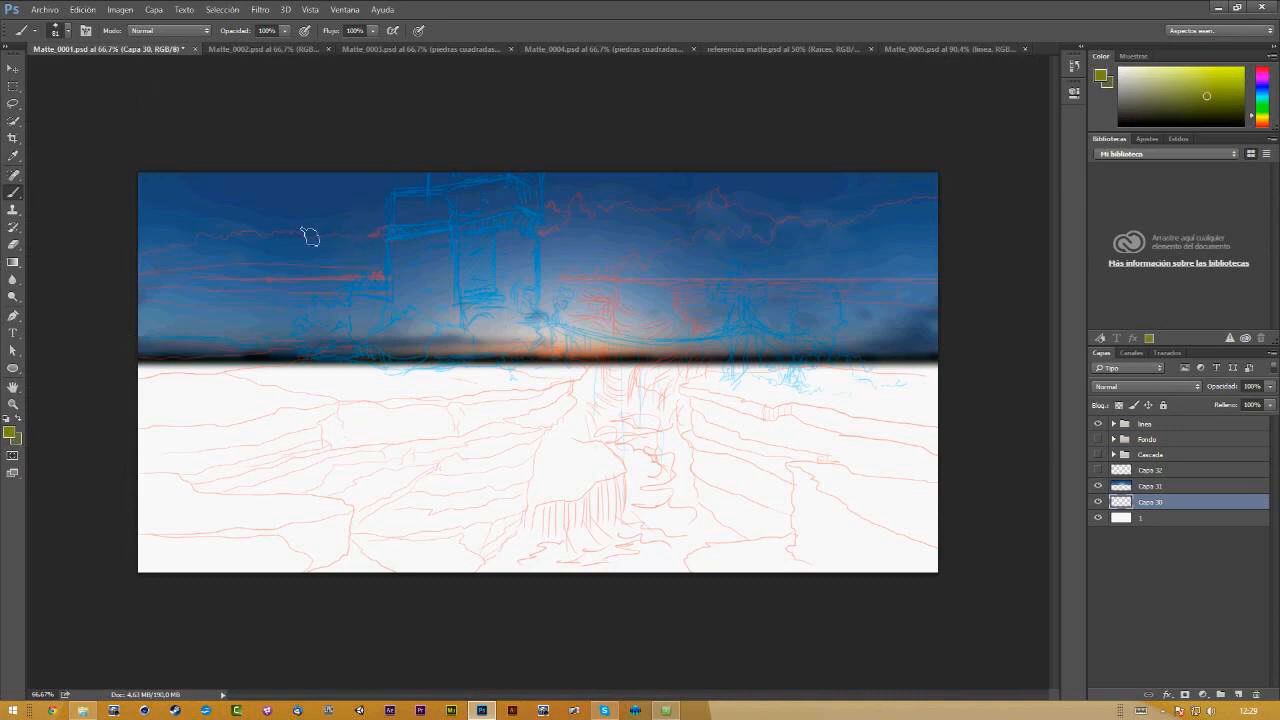
pyautogui.click(85, 31)
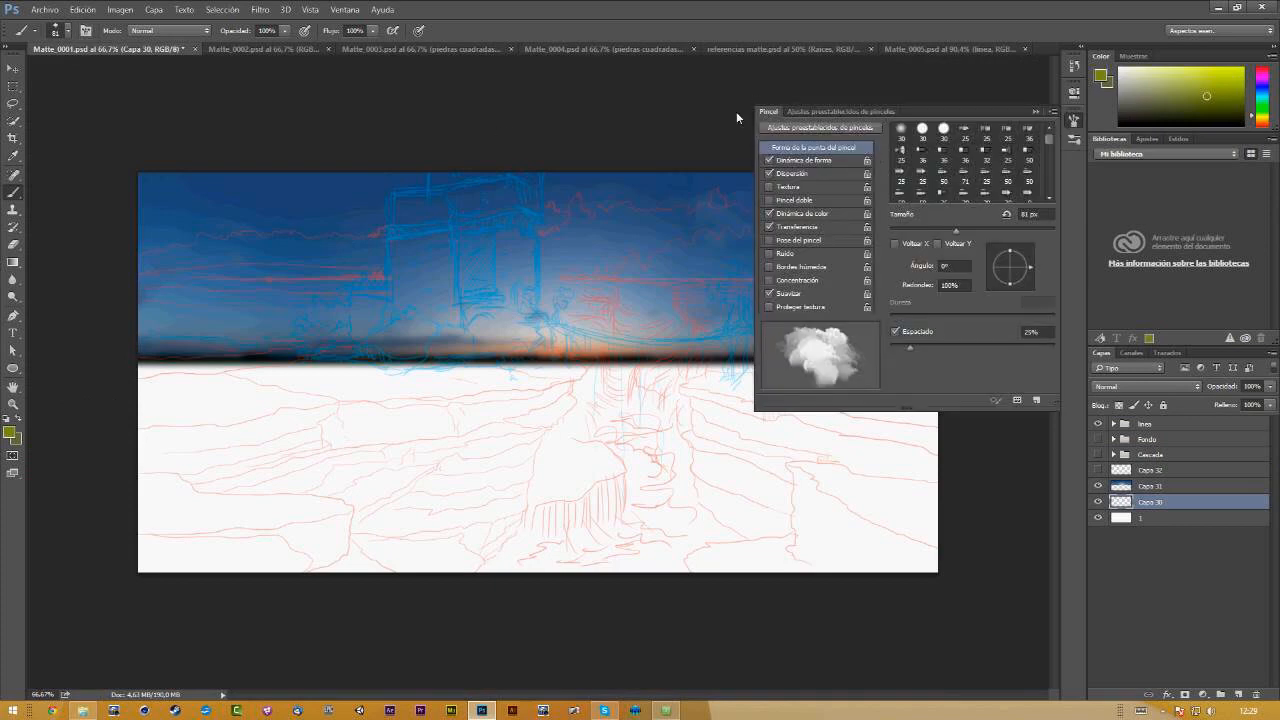
pyautogui.moveTo(768, 111); pyautogui.dragTo(80, 71)
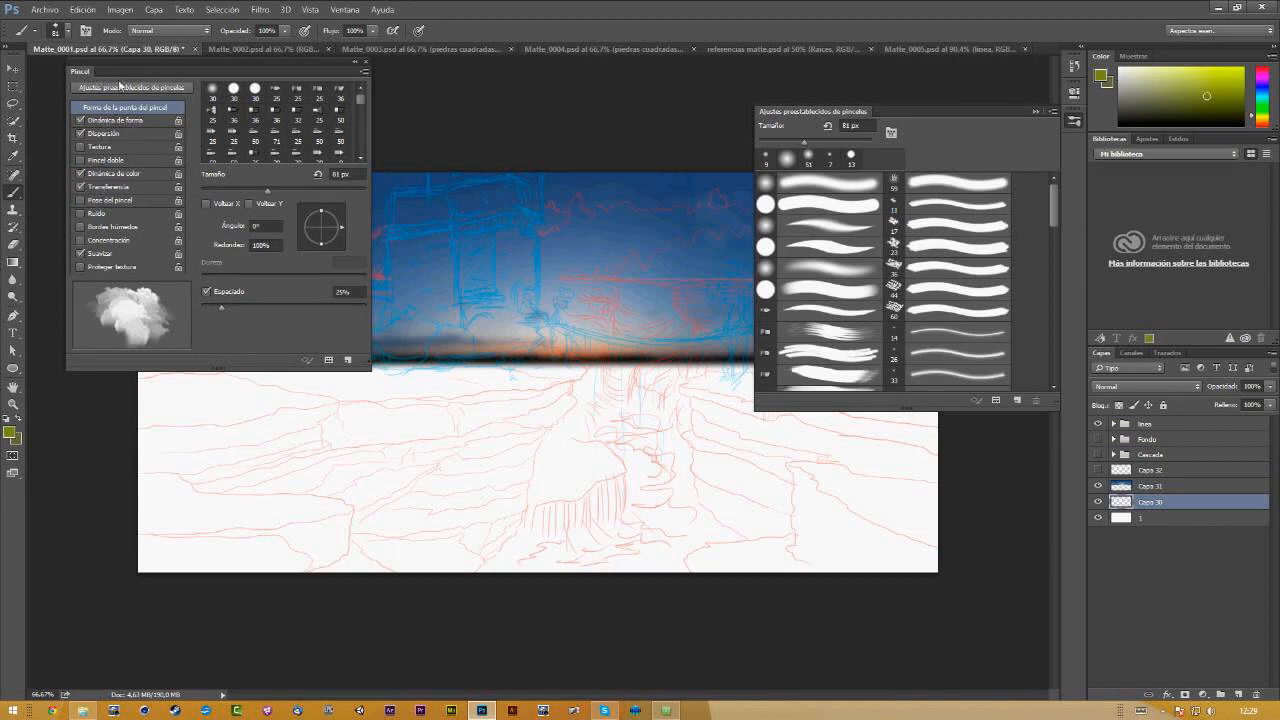
pyautogui.click(1073, 121)
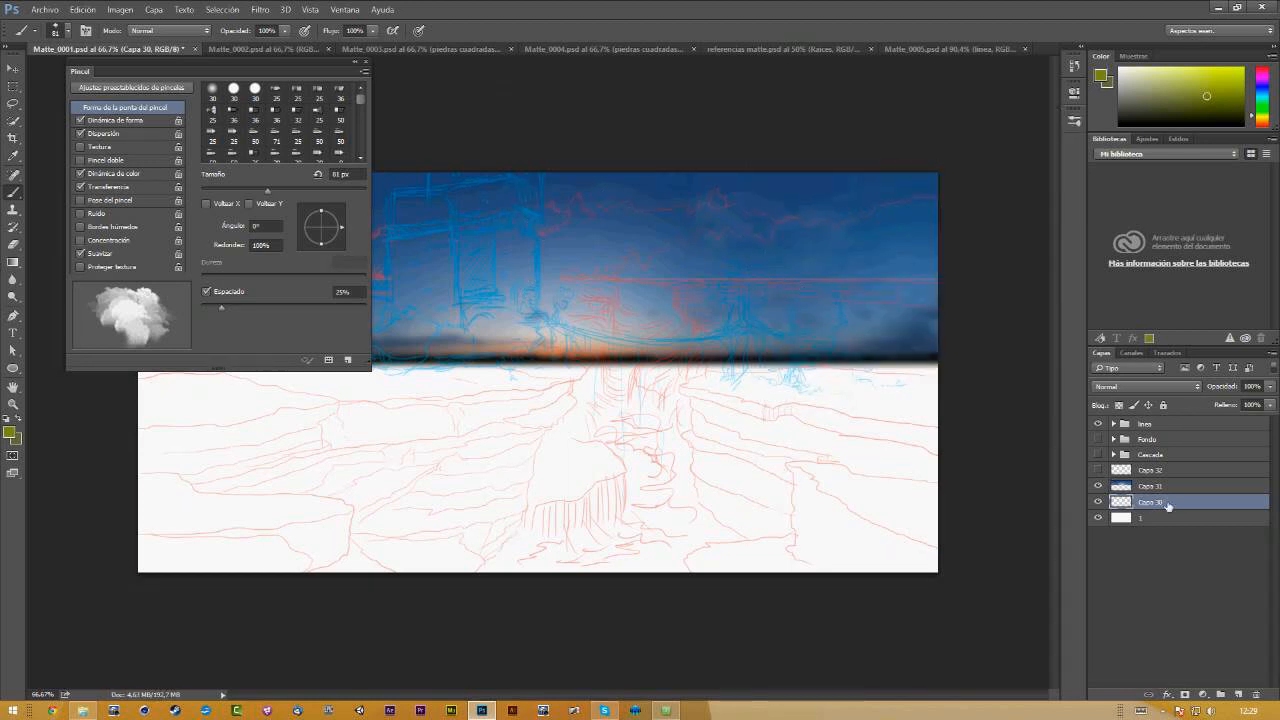
# Step: Move the empty layer above the blurred sky and paint an olive-green foliage band from the sky's middle to the canvas's right edge
pyautogui.moveTo(1168, 505); pyautogui.dragTo(1150, 486)
pyautogui.moveTo(765, 255)
pyautogui.mouseDown()
pyautogui.moveTo(750, 233)
pyautogui.moveTo(723, 281)
pyautogui.moveTo(755, 290)
pyautogui.moveTo(708, 245)
pyautogui.moveTo(680, 296)
pyautogui.moveTo(745, 285)
pyautogui.moveTo(795, 250)
pyautogui.moveTo(806, 263)
pyautogui.moveTo(812, 236)
pyautogui.moveTo(834, 284)
pyautogui.moveTo(855, 252)
pyautogui.moveTo(870, 275)
pyautogui.moveTo(895, 245)
pyautogui.moveTo(922, 279)
pyautogui.moveTo(930, 232)
pyautogui.moveTo(905, 215)
pyautogui.moveTo(885, 248)
pyautogui.moveTo(946, 234)
pyautogui.mouseUp()
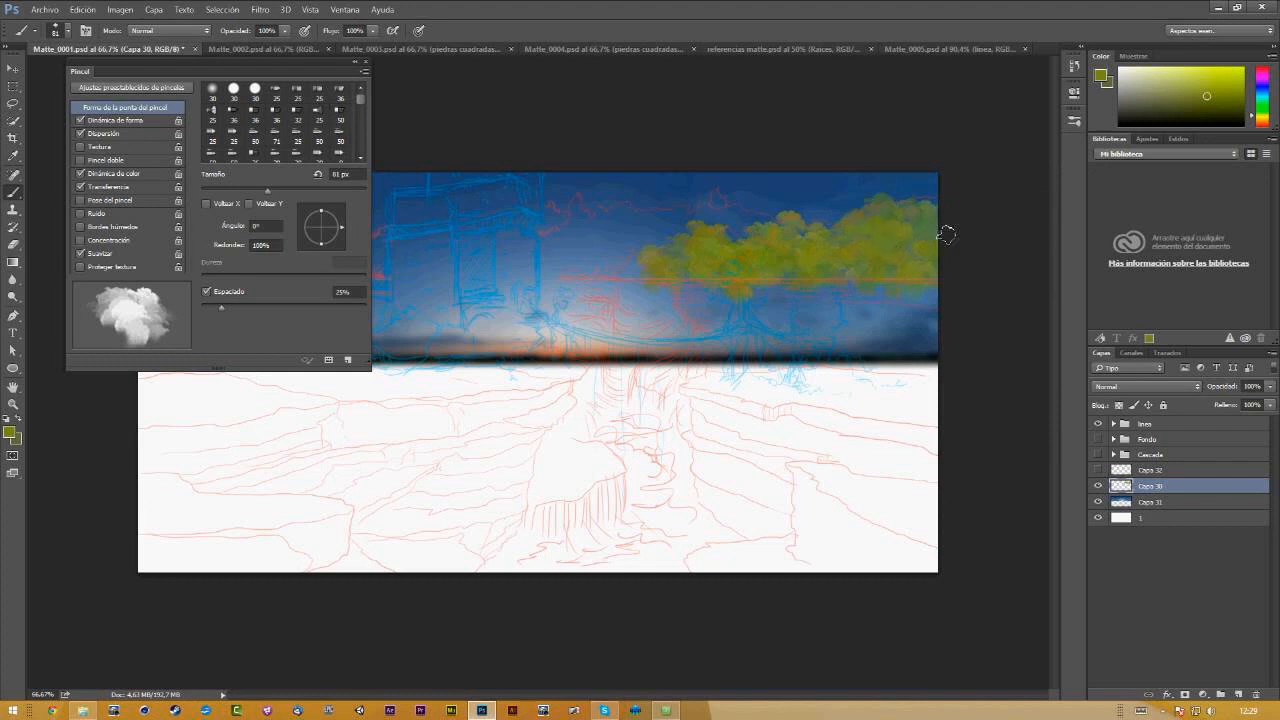
# Step: Switch to full-screen view with the menu bar and build up the top of the foliage band's left half with more olive-green foliage
pyautogui.press('z')
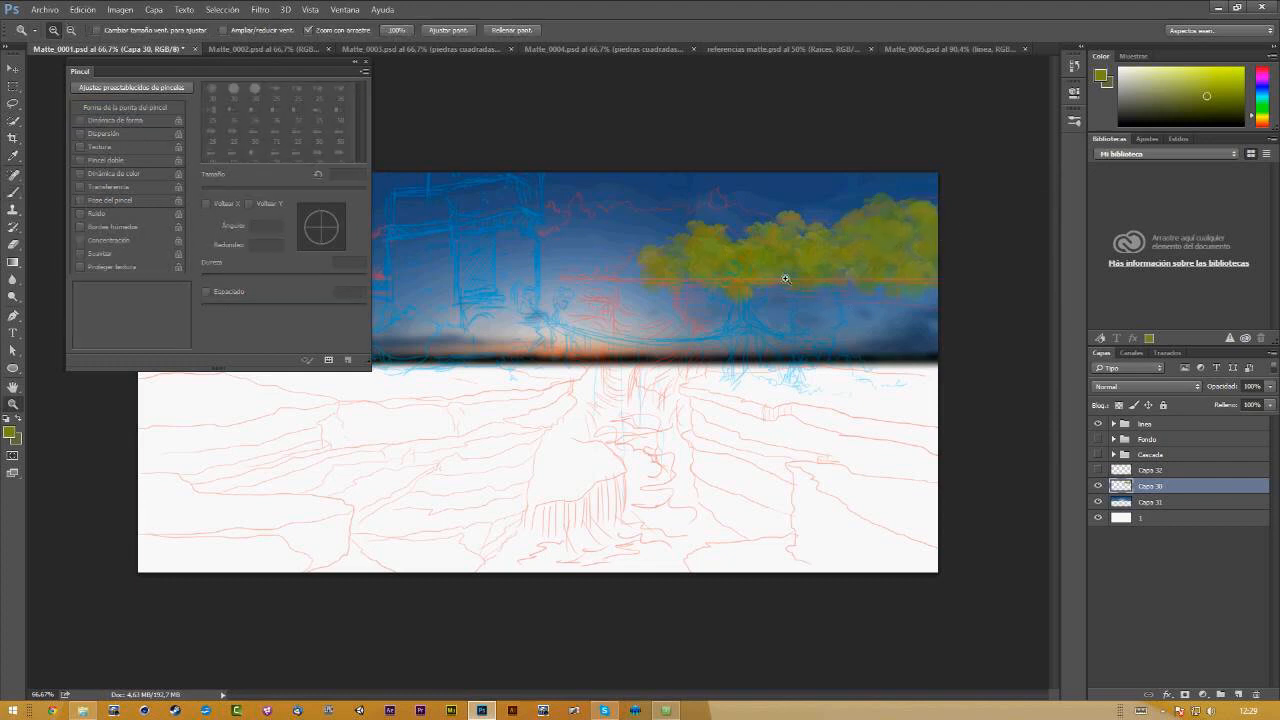
pyautogui.moveTo(785, 278); pyautogui.dragTo(910, 325)
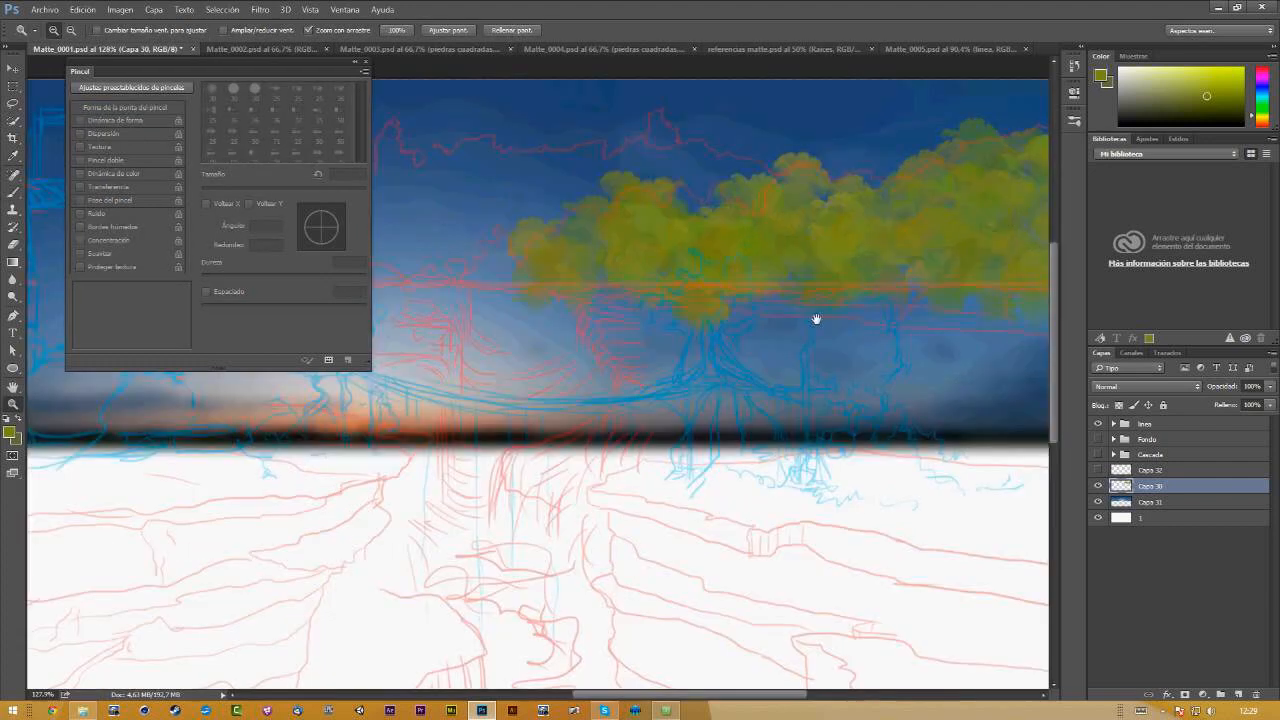
pyautogui.moveTo(815, 318); pyautogui.dragTo(715, 334)
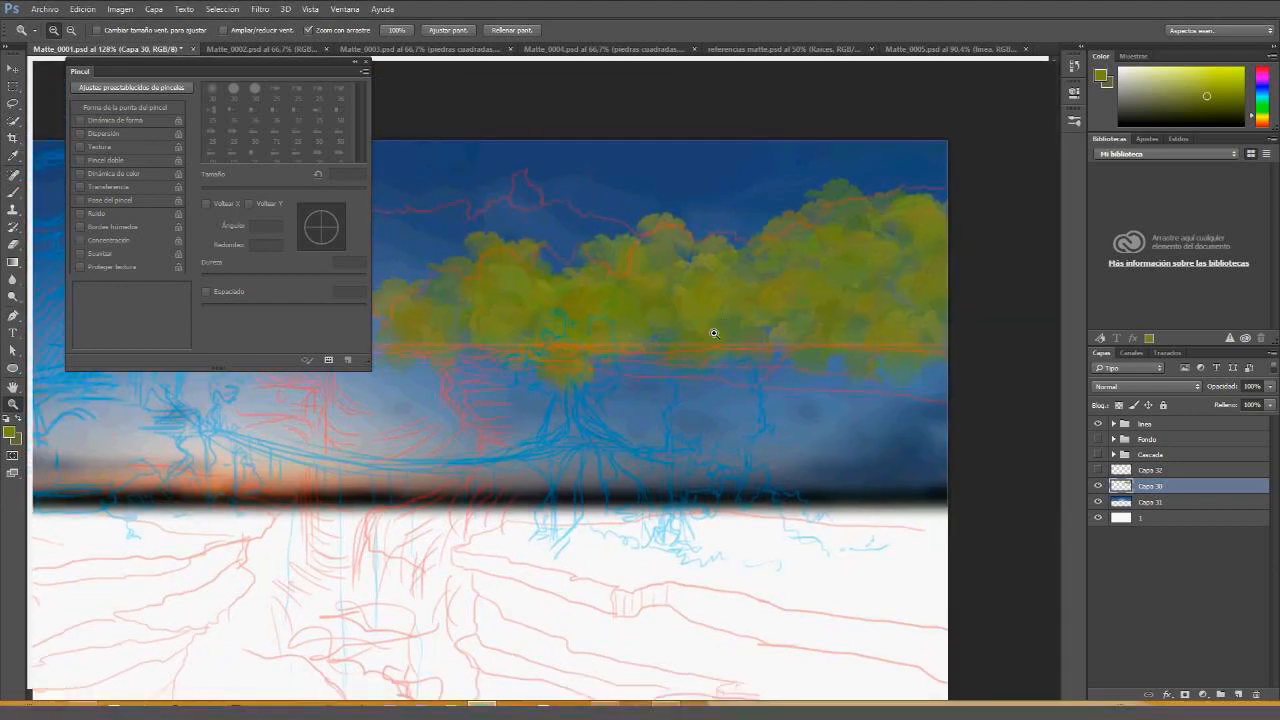
pyautogui.press('f')
pyautogui.press('b')
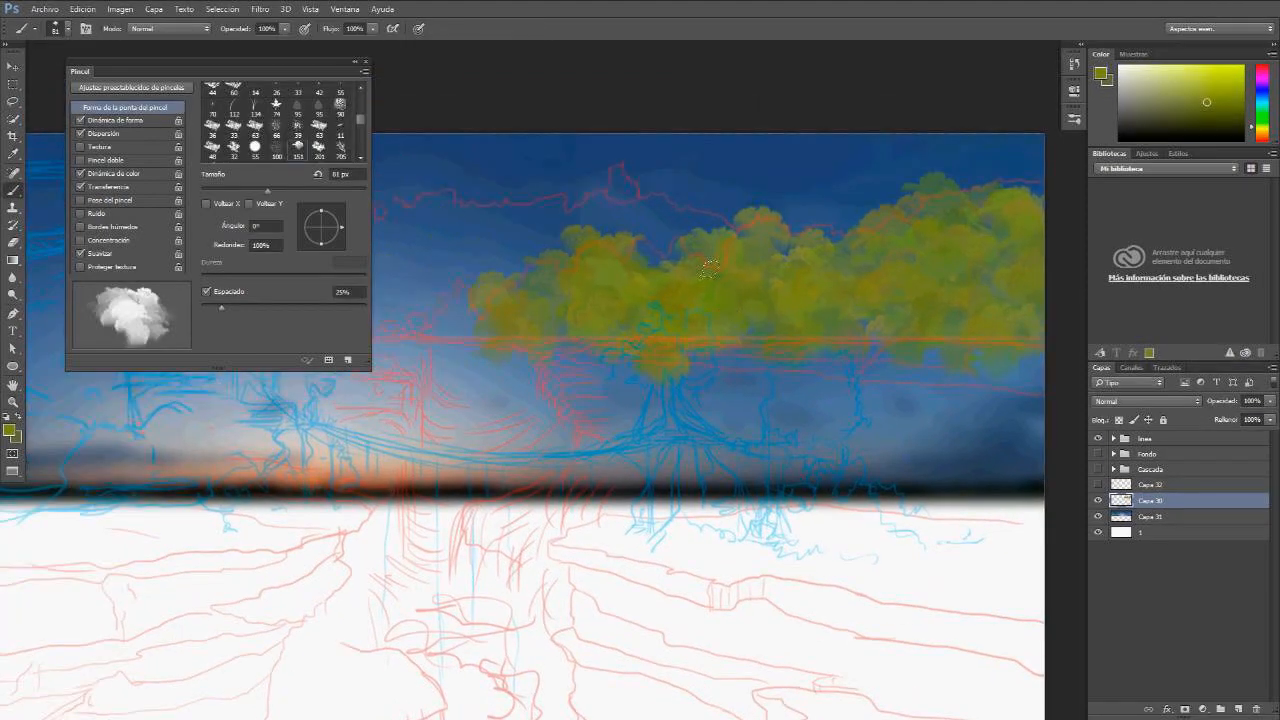
pyautogui.moveTo(632, 263); pyautogui.dragTo(537, 284)
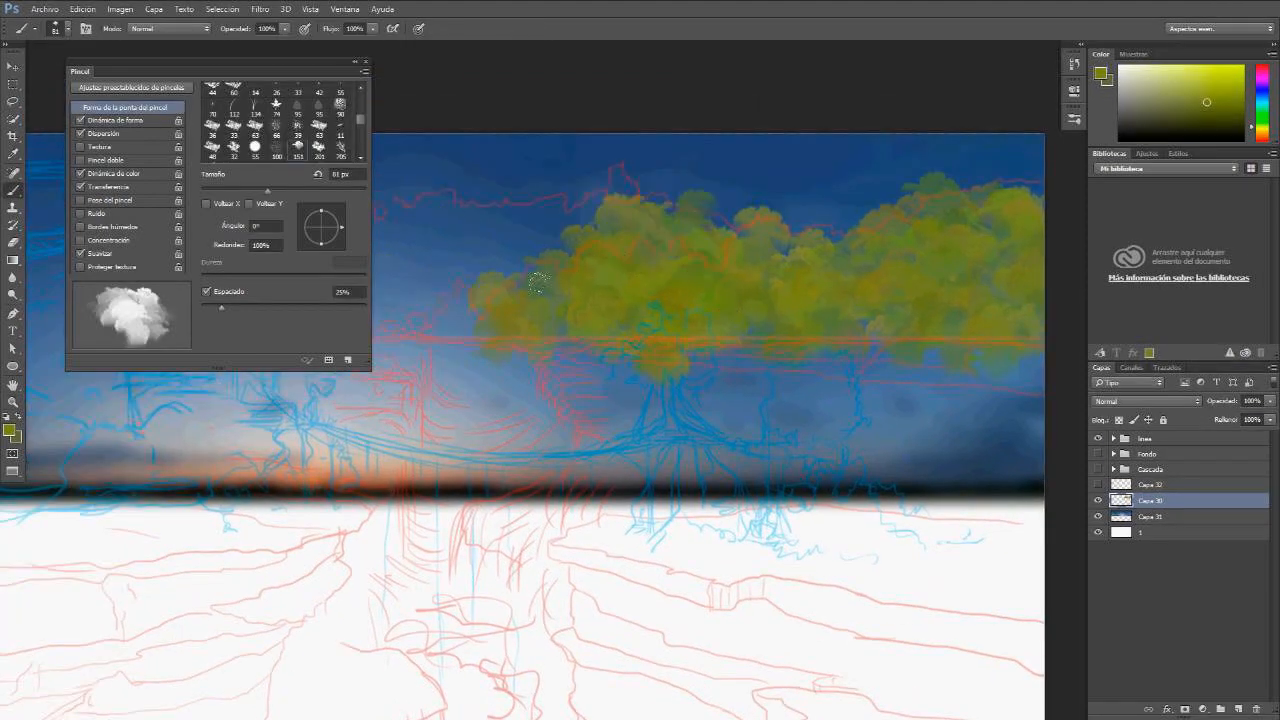
# Step: Close the floating brush settings, reduce the brush size, and extend the foliage band left to the building sketch, filling out the canvas's right end
pyautogui.click(85, 29)
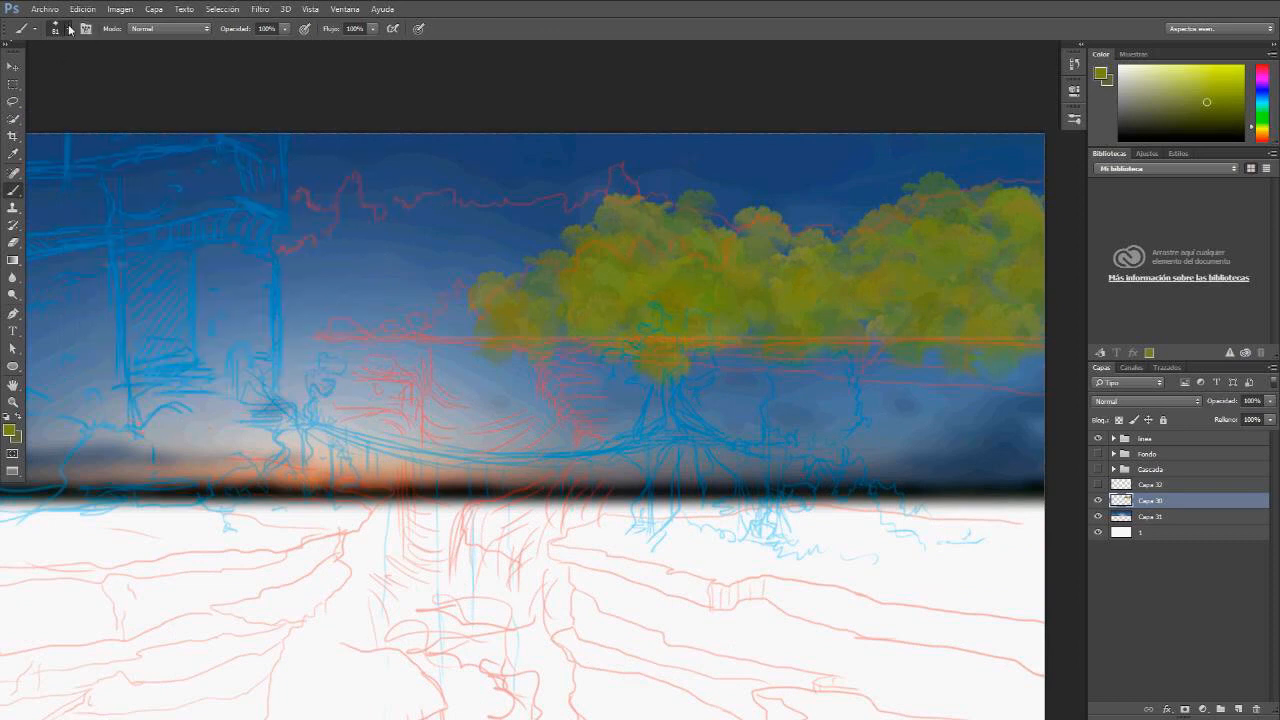
pyautogui.click(70, 29)
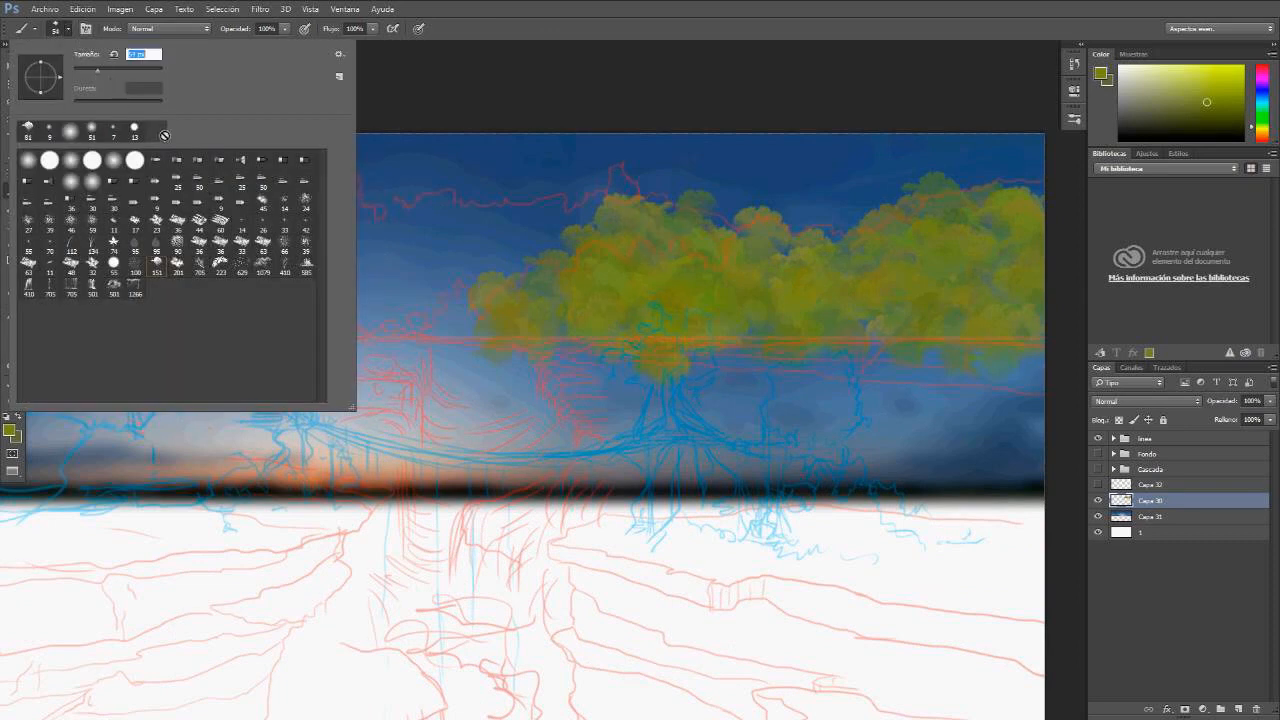
pyautogui.click(553, 263)
pyautogui.moveTo(548, 260)
pyautogui.mouseDown()
pyautogui.moveTo(438, 316)
pyautogui.moveTo(478, 333)
pyautogui.moveTo(475, 345)
pyautogui.moveTo(363, 341)
pyautogui.moveTo(382, 326)
pyautogui.moveTo(271, 347)
pyautogui.moveTo(317, 320)
pyautogui.moveTo(287, 276)
pyautogui.moveTo(244, 265)
pyautogui.moveTo(358, 262)
pyautogui.moveTo(363, 216)
pyautogui.moveTo(412, 281)
pyautogui.moveTo(396, 292)
pyautogui.moveTo(402, 246)
pyautogui.moveTo(451, 263)
pyautogui.moveTo(471, 237)
pyautogui.moveTo(433, 240)
pyautogui.moveTo(566, 262)
pyautogui.moveTo(550, 264)
pyautogui.moveTo(572, 251)
pyautogui.moveTo(557, 229)
pyautogui.moveTo(511, 240)
pyautogui.moveTo(584, 257)
pyautogui.moveTo(638, 220)
pyautogui.moveTo(775, 322)
pyautogui.moveTo(729, 251)
pyautogui.moveTo(663, 293)
pyautogui.mouseUp()
pyautogui.moveTo(550, 345)
pyautogui.mouseDown()
pyautogui.moveTo(658, 361)
pyautogui.moveTo(742, 341)
pyautogui.moveTo(1007, 338)
pyautogui.mouseUp()
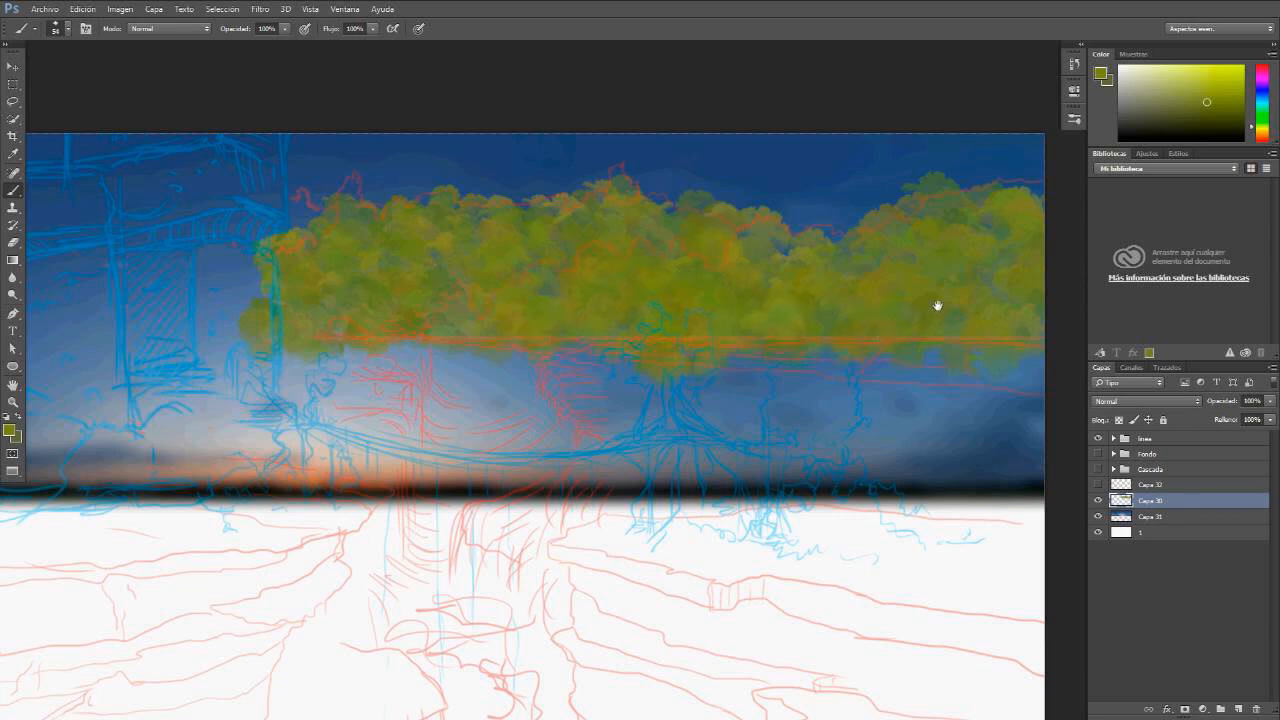
pyautogui.moveTo(937, 305)
pyautogui.mouseDown()
pyautogui.moveTo(859, 301)
pyautogui.moveTo(773, 324)
pyautogui.mouseUp()
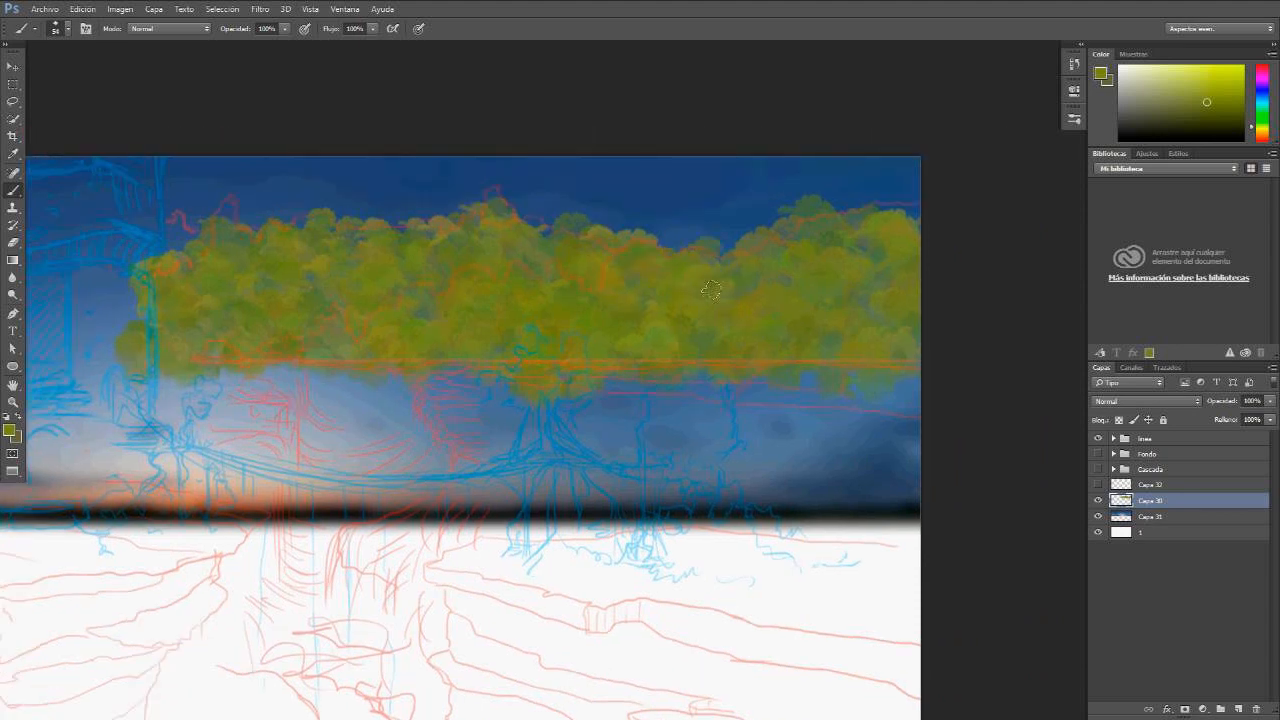
pyautogui.moveTo(900, 323)
pyautogui.mouseDown()
pyautogui.moveTo(912, 215)
pyautogui.moveTo(878, 205)
pyautogui.mouseUp()
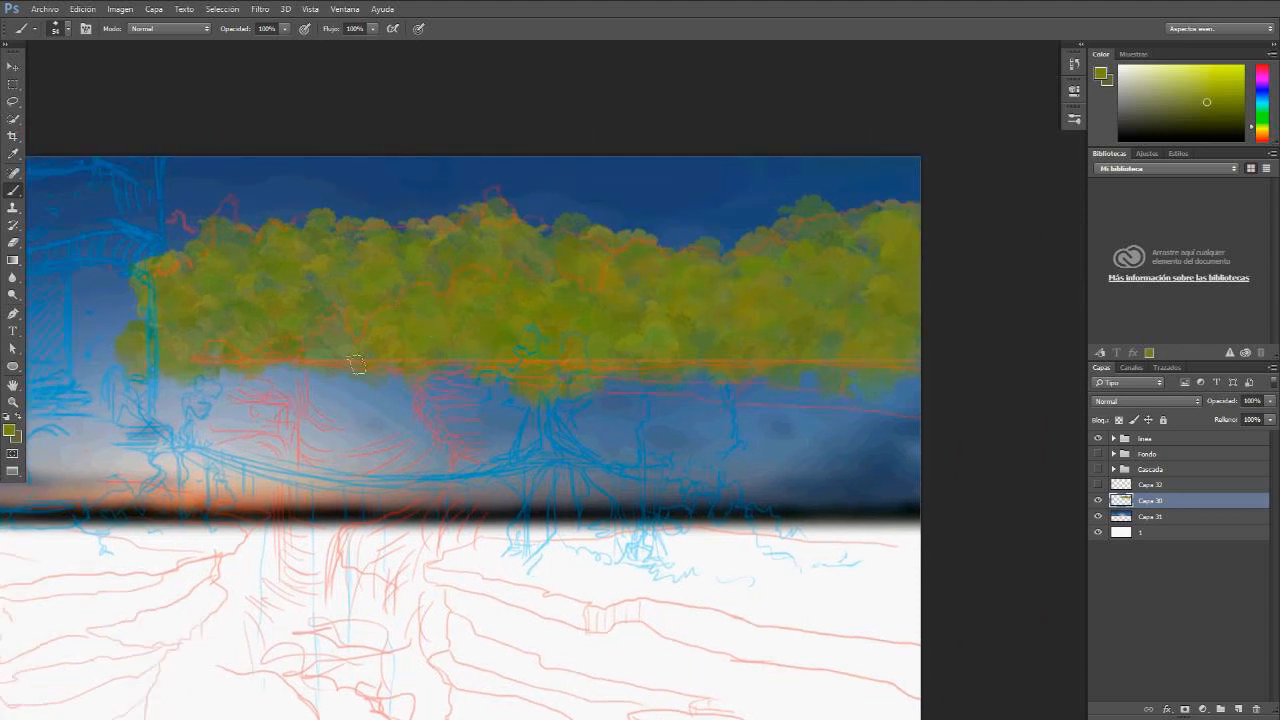
# Step: Hide the sketch-line group and return to the standard screen mode
pyautogui.press('z')
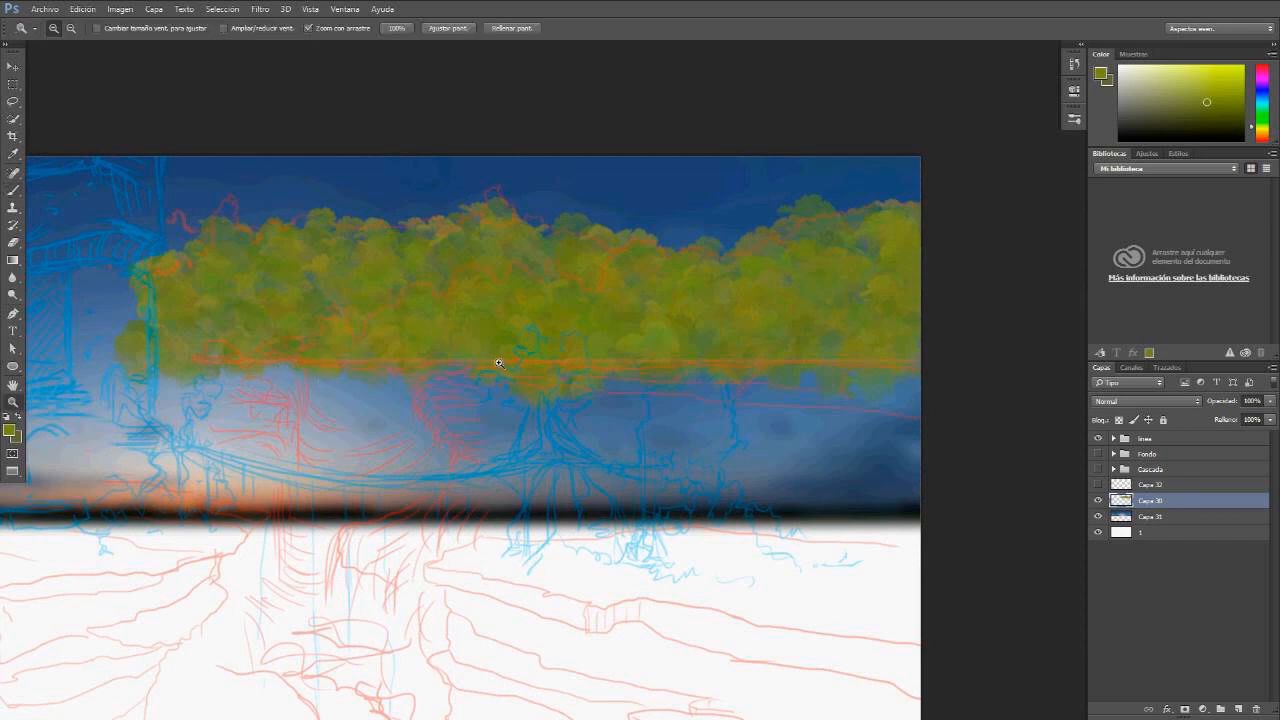
pyautogui.keyDown('alt'); pyautogui.click(475, 362); pyautogui.keyUp('alt')
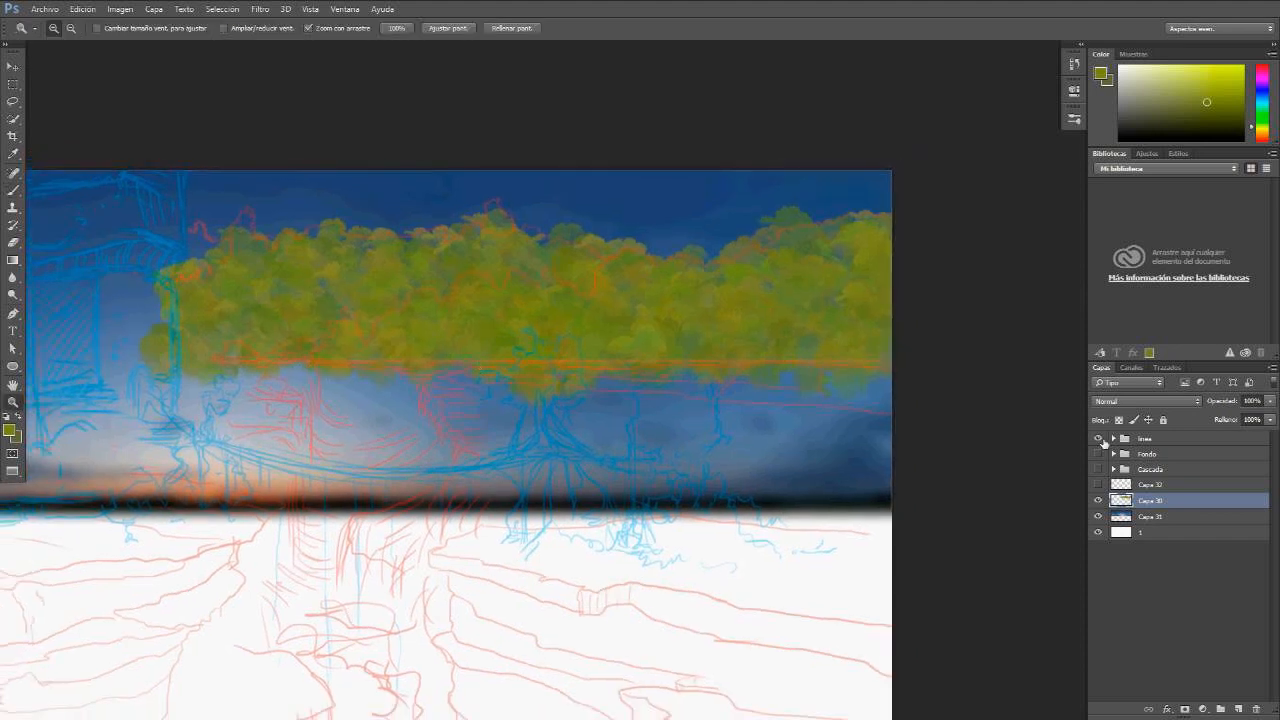
pyautogui.click(1098, 438)
pyautogui.moveTo(524, 386)
pyautogui.mouseDown()
pyautogui.moveTo(573, 407)
pyautogui.moveTo(679, 398)
pyautogui.mouseUp()
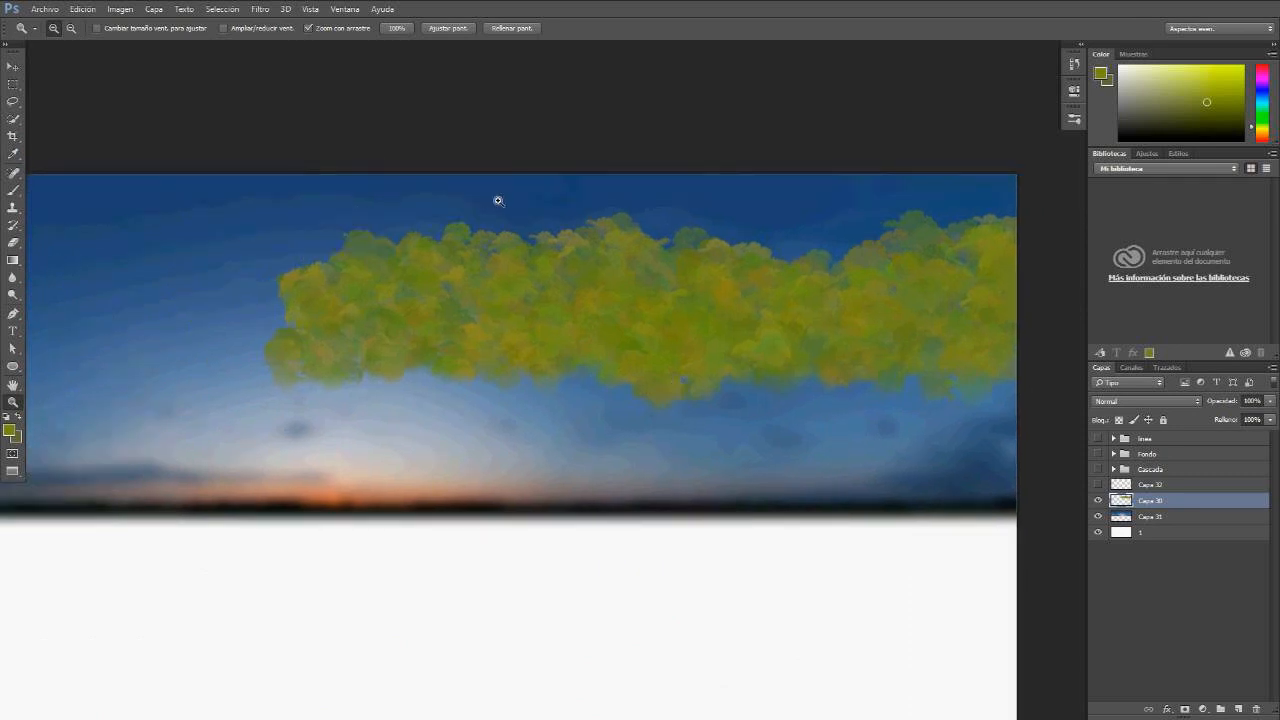
pyautogui.press('f')
pyautogui.press('f')
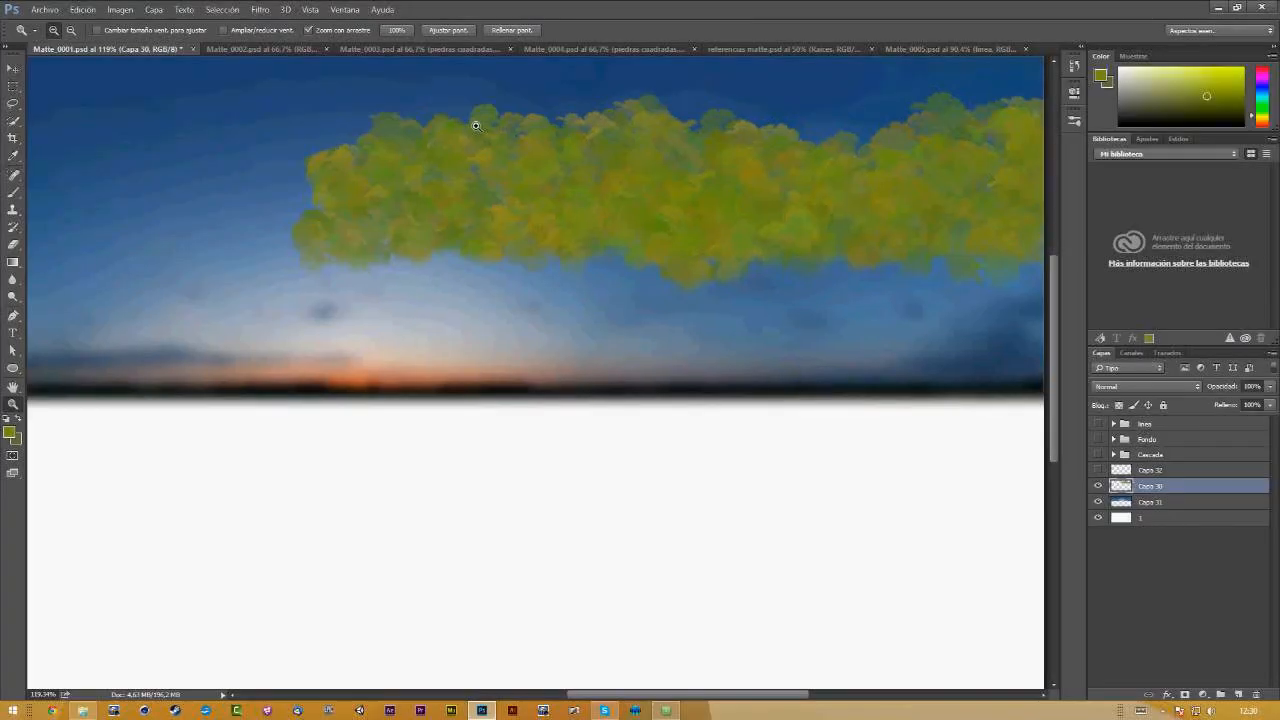
# Step: Bring the small trunkless tree crown, Grupo 2 copia 3, from the Arbol group of referencias matte into Matte_0001
pyautogui.click(809, 45)
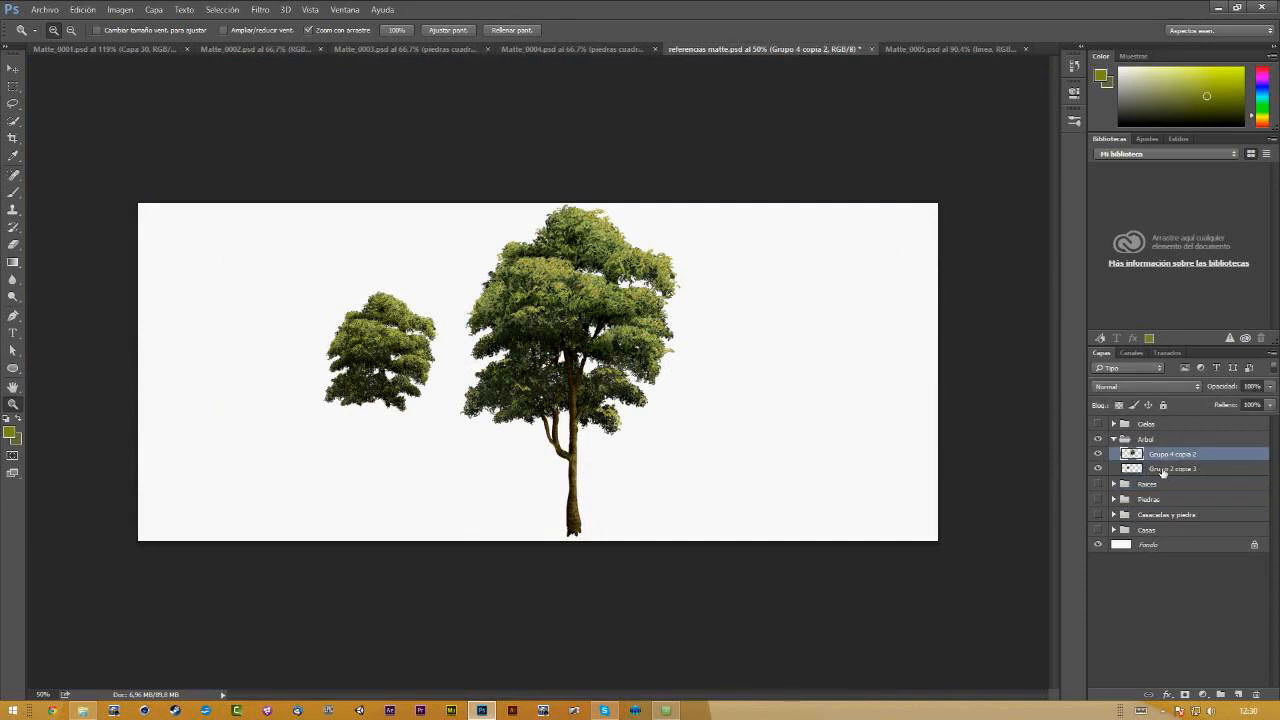
pyautogui.click(1163, 469)
pyautogui.press('v')
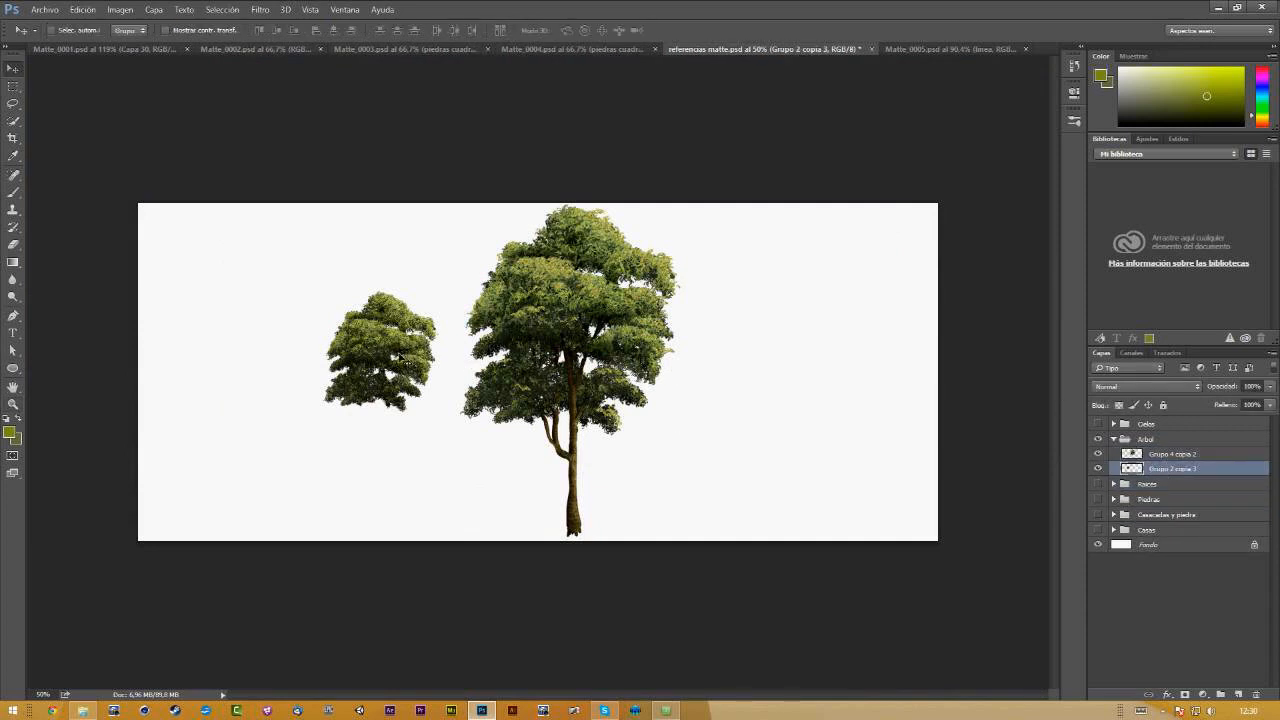
pyautogui.moveTo(398, 356); pyautogui.dragTo(347, 331)
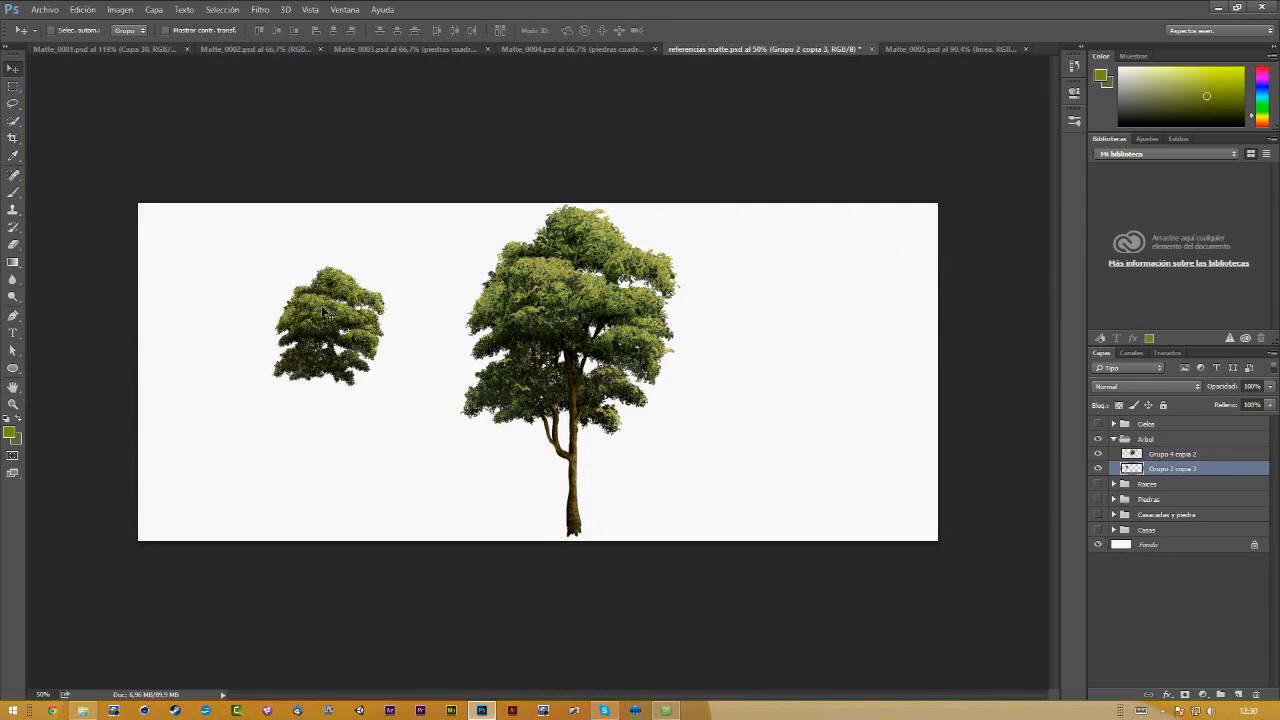
pyautogui.moveTo(323, 313); pyautogui.dragTo(473, 213)
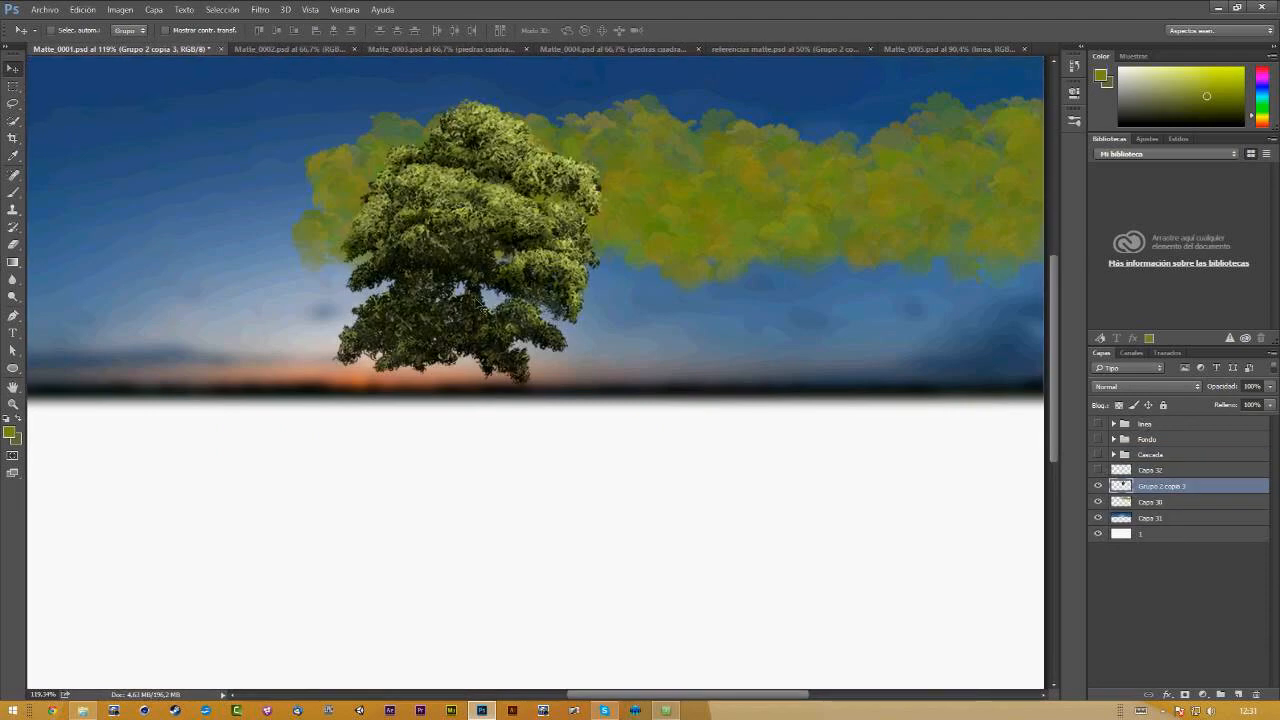
# Step: Move the tree crown up over the foliage's left end and clip its layer to the painted foliage layer, Capa 30
pyautogui.moveTo(475, 300); pyautogui.dragTo(461, 260)
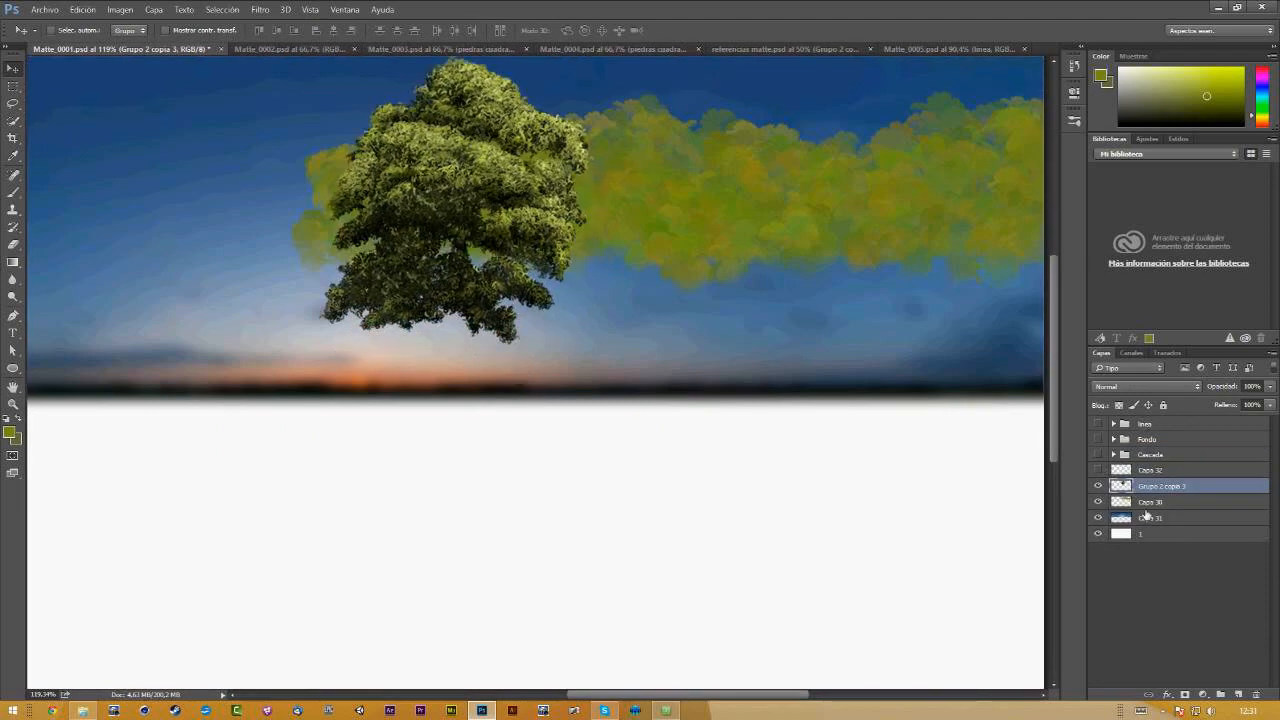
pyautogui.press('alt')
pyautogui.keyDown('alt'); pyautogui.click(1152, 500); pyautogui.keyUp('alt')
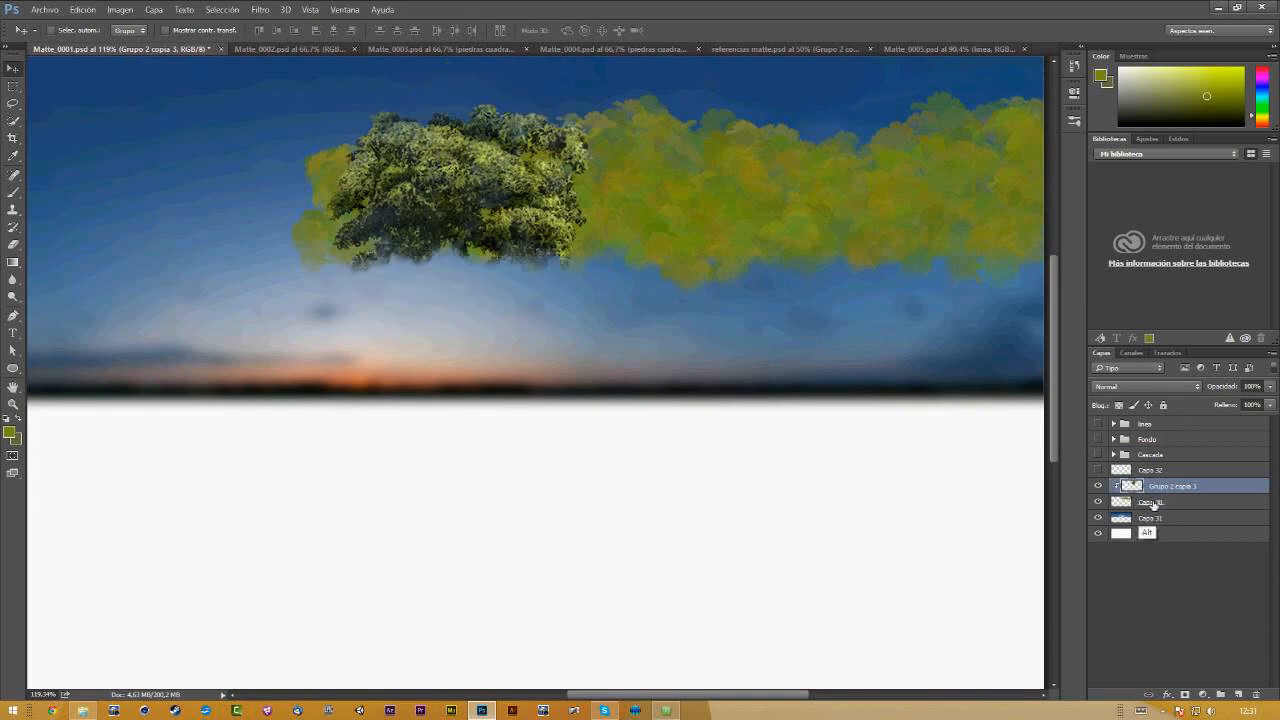
pyautogui.click(1099, 502)
pyautogui.click(1099, 502)
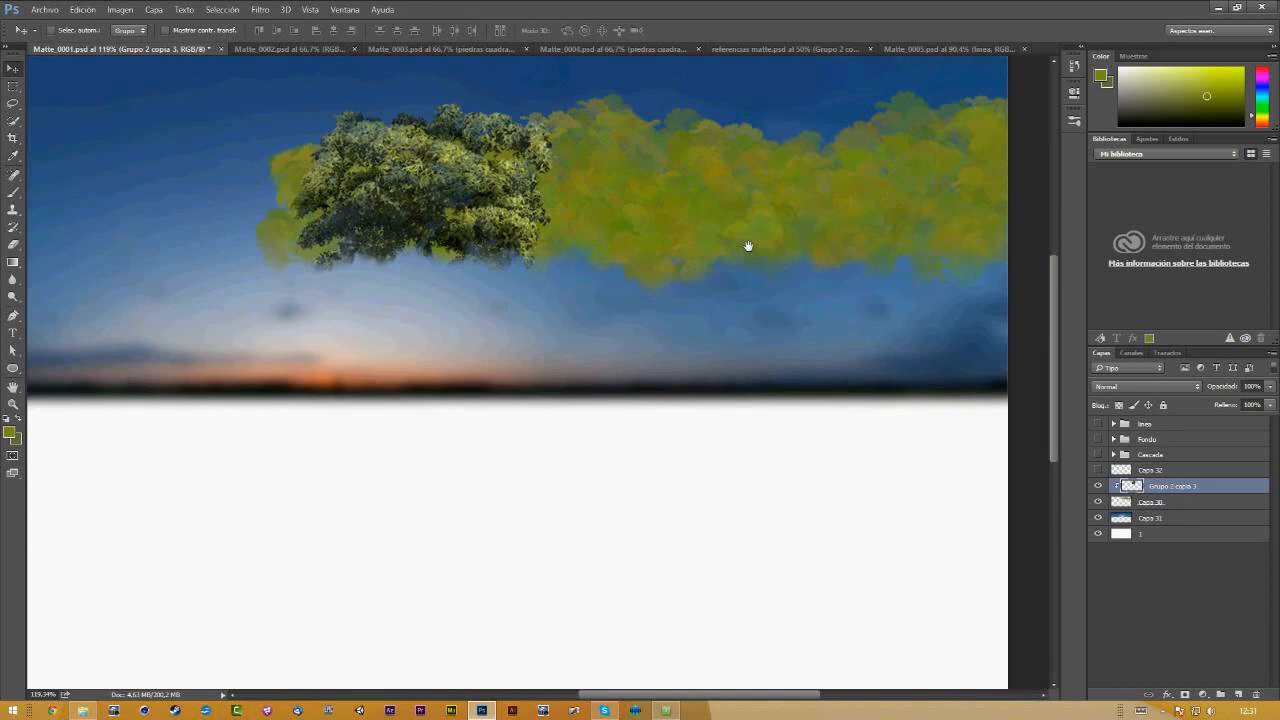
# Step: Scale the clipped tree crown proportionally to about 33% and place it at the foliage band's right end
pyautogui.moveTo(748, 246); pyautogui.dragTo(776, 278)
pyautogui.hotkey('ctrl', 't')
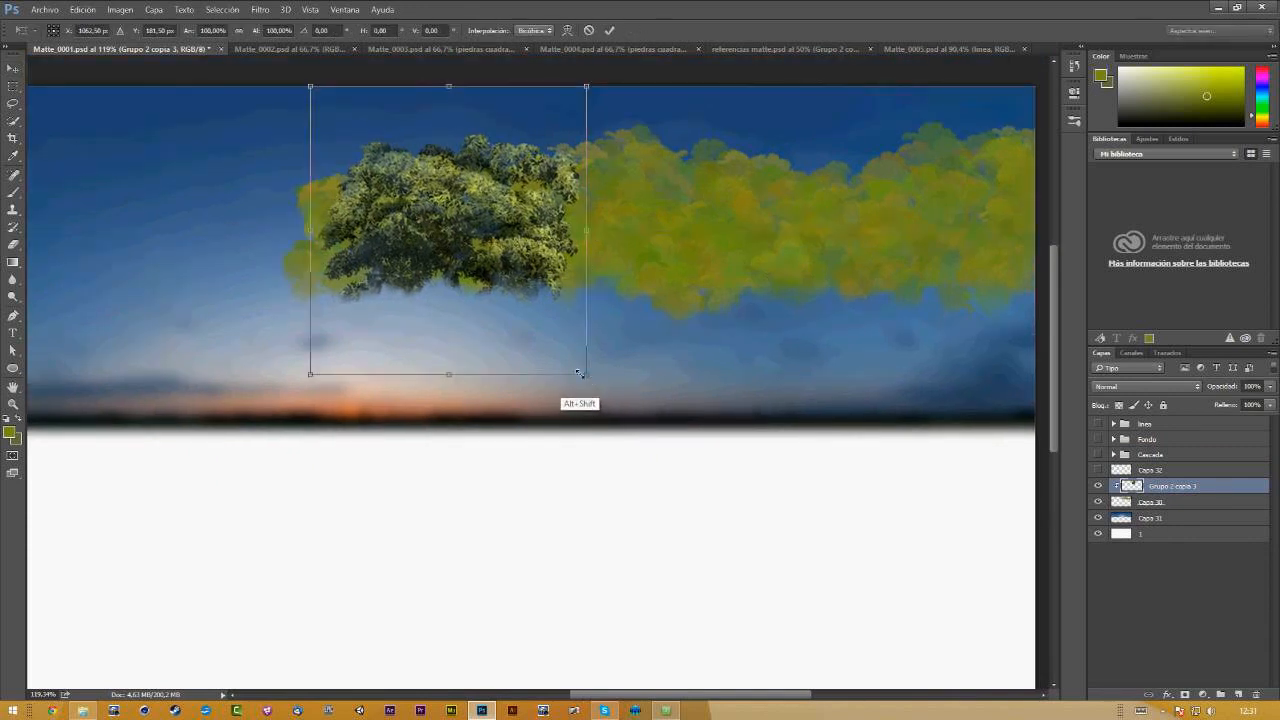
pyautogui.moveTo(578, 373); pyautogui.dragTo(482, 290)
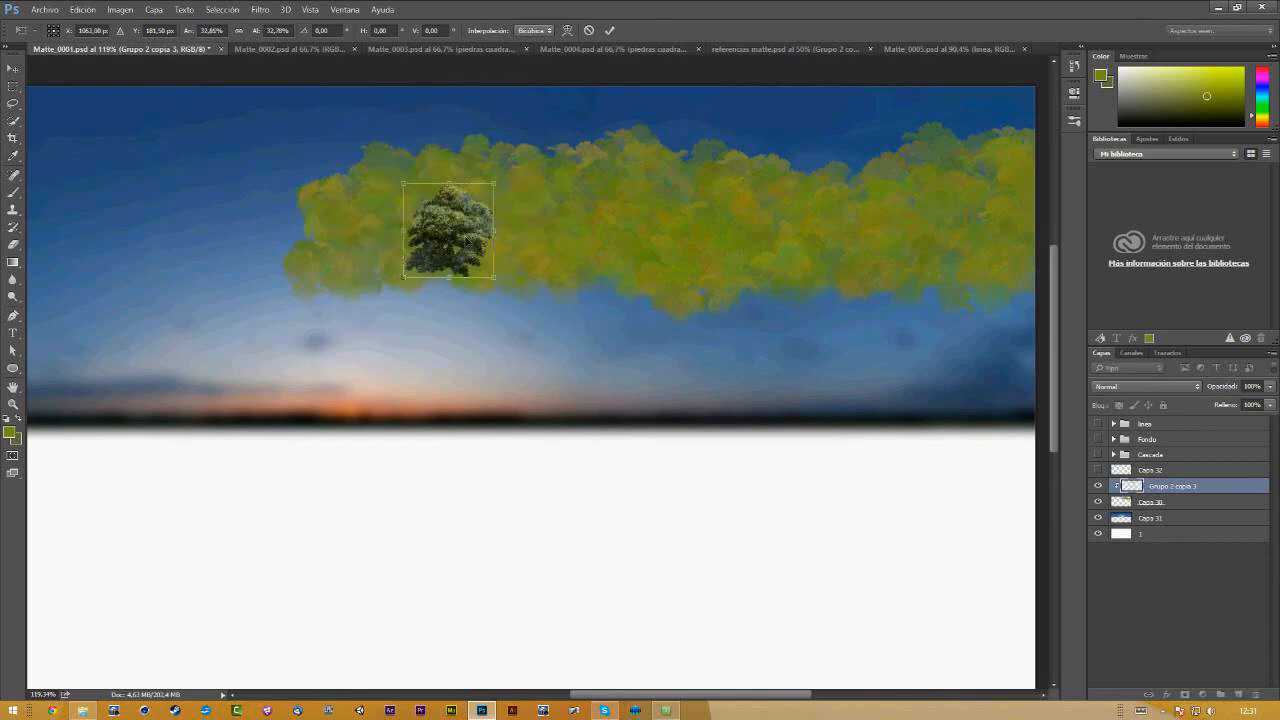
pyautogui.moveTo(470, 244); pyautogui.dragTo(830, 198)
pyautogui.press('Return')
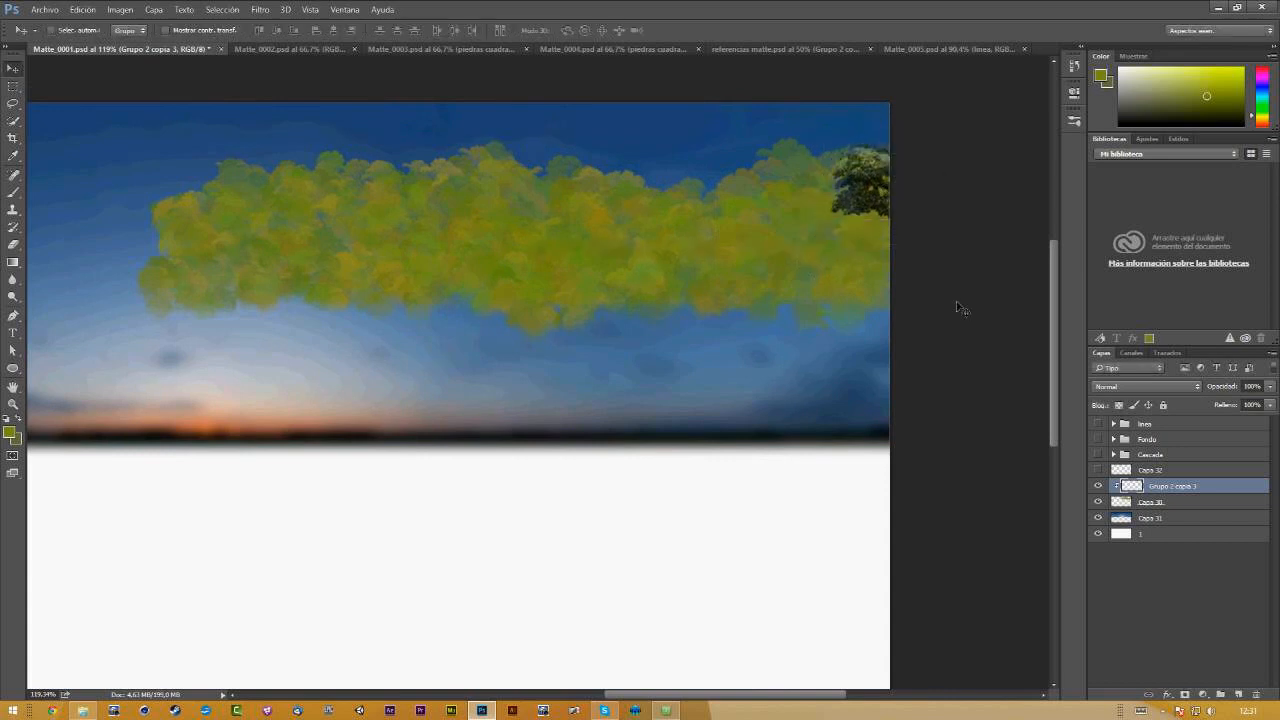
# Step: Set the tree crown layer's blend mode to Luz suave
pyautogui.click(1128, 387)
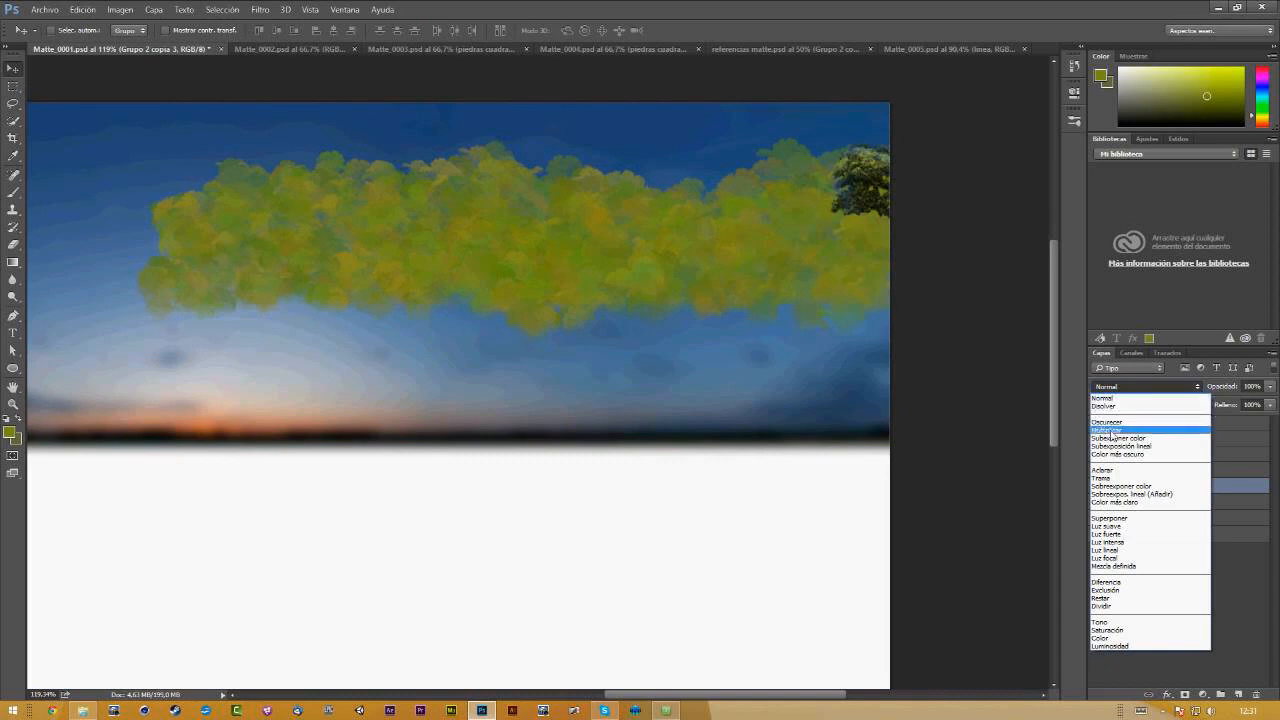
pyautogui.click(1112, 526)
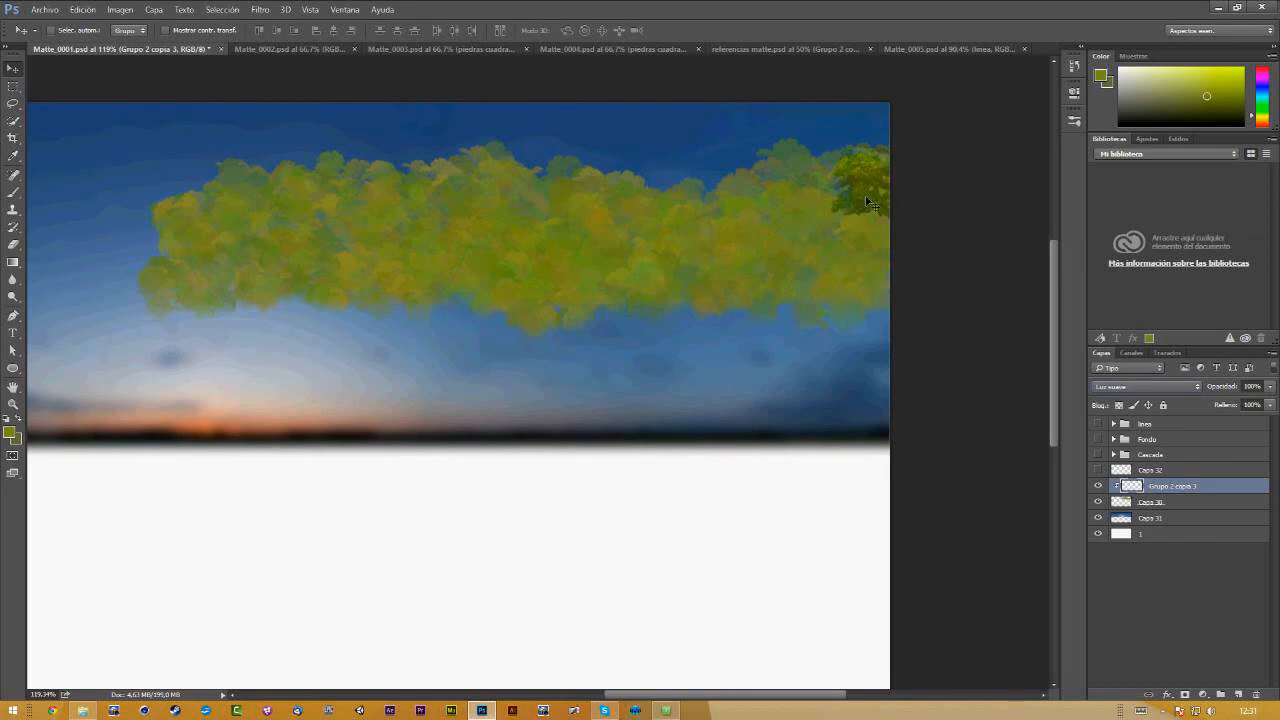
# Step: Duplicate the tree crown repeatedly from the canvas's right edge leftward, covering the painted foliage except its left end with overlapping copies
pyautogui.moveTo(866, 200); pyautogui.dragTo(865, 183)
pyautogui.moveTo(852, 193); pyautogui.dragTo(870, 225)
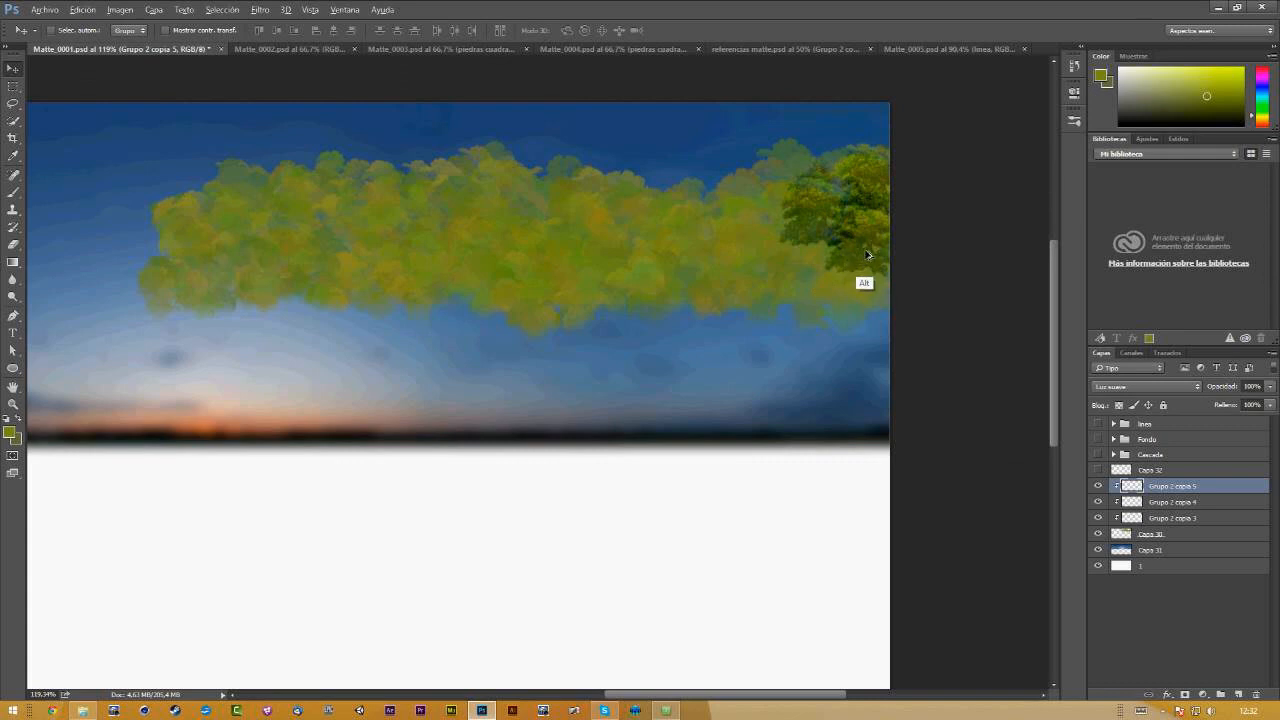
pyautogui.moveTo(848, 266); pyautogui.dragTo(804, 186)
pyautogui.moveTo(797, 182); pyautogui.dragTo(518, 246)
pyautogui.moveTo(532, 240); pyautogui.dragTo(571, 196)
pyautogui.moveTo(569, 197); pyautogui.dragTo(531, 195)
pyautogui.moveTo(510, 205); pyautogui.dragTo(411, 223)
pyautogui.moveTo(411, 225); pyautogui.dragTo(326, 228)
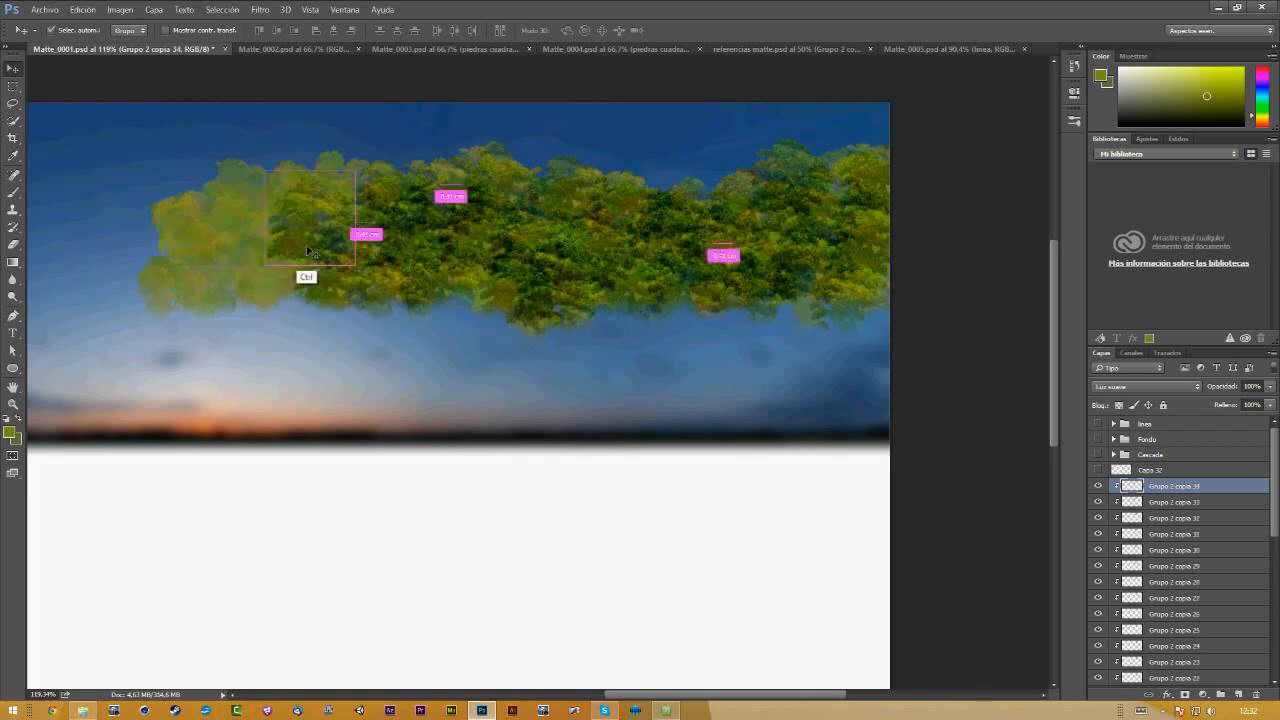
# Step: Flip the leftmost tree crown copy horizontally
pyautogui.hotkey('ctrl', 't')
pyautogui.rightClick(318, 232)
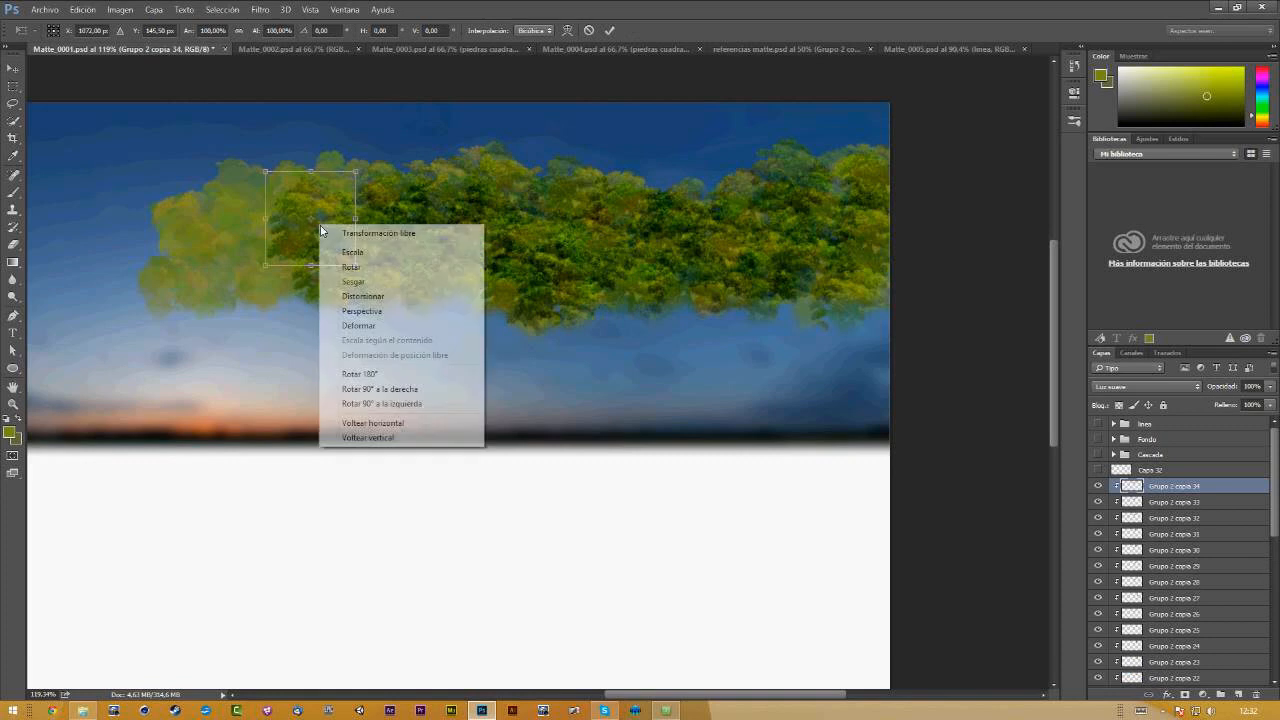
pyautogui.click(383, 422)
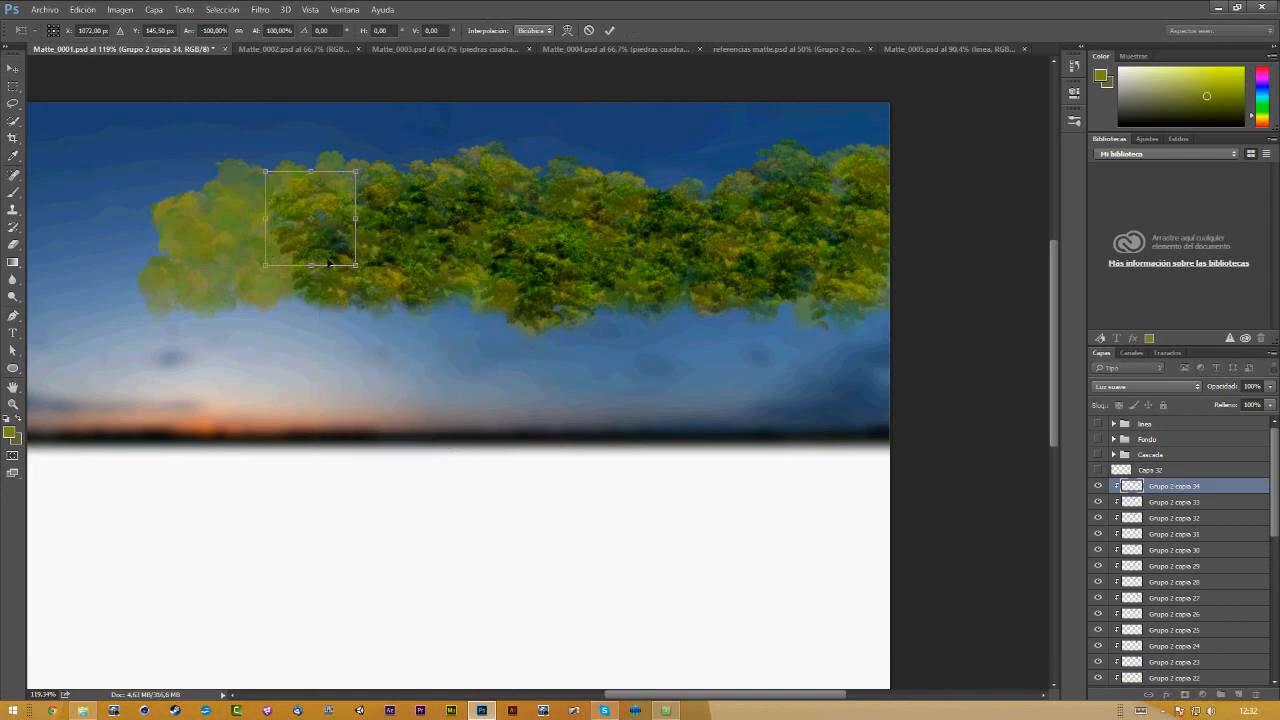
pyautogui.press('Return')
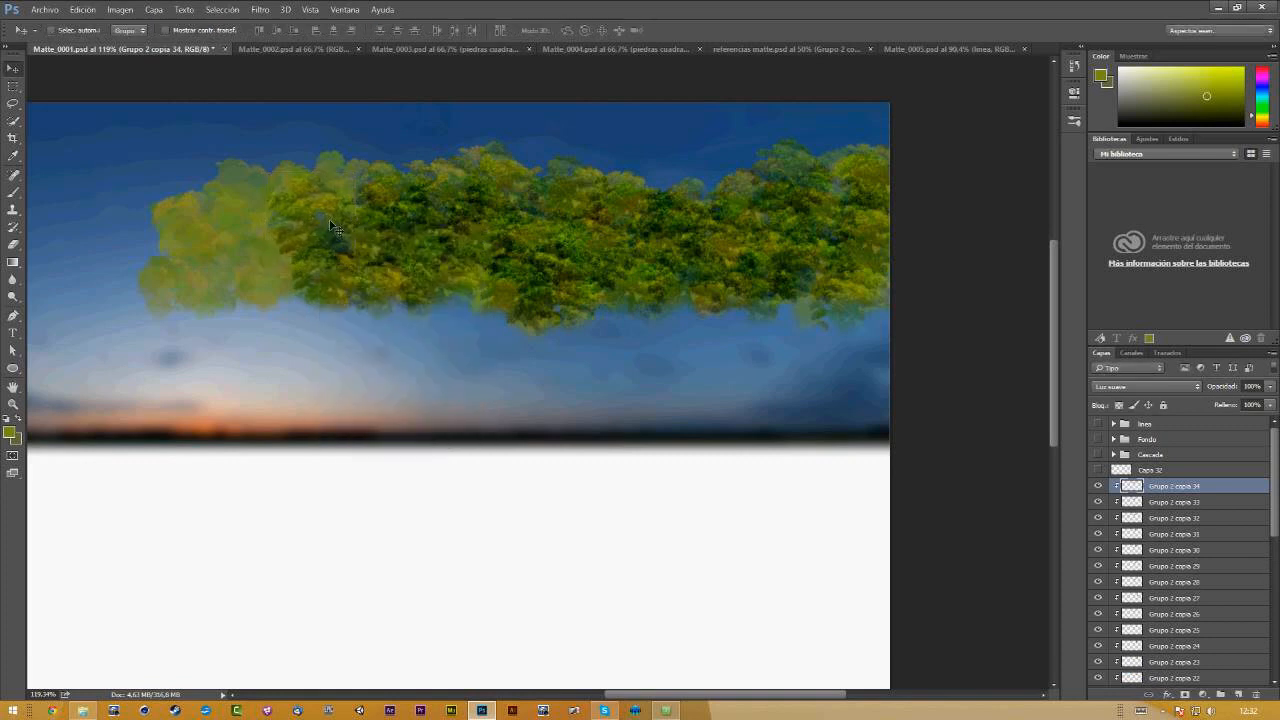
# Step: Duplicate the flipped crown over the foliage's uncovered left end, free-transforming one copy, until the texture reaches the band's left edge
pyautogui.moveTo(338, 224); pyautogui.dragTo(282, 227)
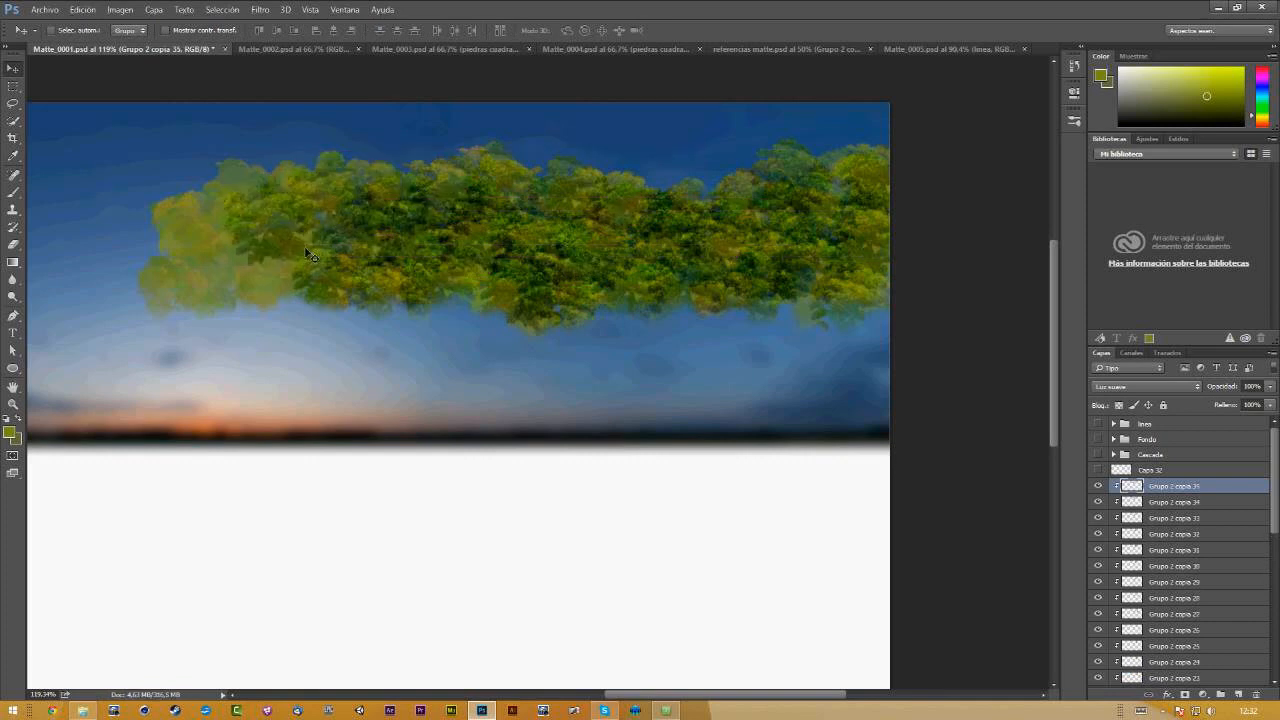
pyautogui.hotkey('ctrl', 't')
pyautogui.moveTo(314, 267); pyautogui.dragTo(254, 270)
pyautogui.press('Return')
pyautogui.moveTo(254, 276); pyautogui.dragTo(300, 186)
pyautogui.moveTo(292, 197); pyautogui.dragTo(252, 207)
pyautogui.moveTo(258, 224); pyautogui.dragTo(200, 253)
pyautogui.moveTo(198, 243); pyautogui.dragTo(206, 284)
pyautogui.moveTo(194, 268); pyautogui.dragTo(182, 302)
pyautogui.press('z')
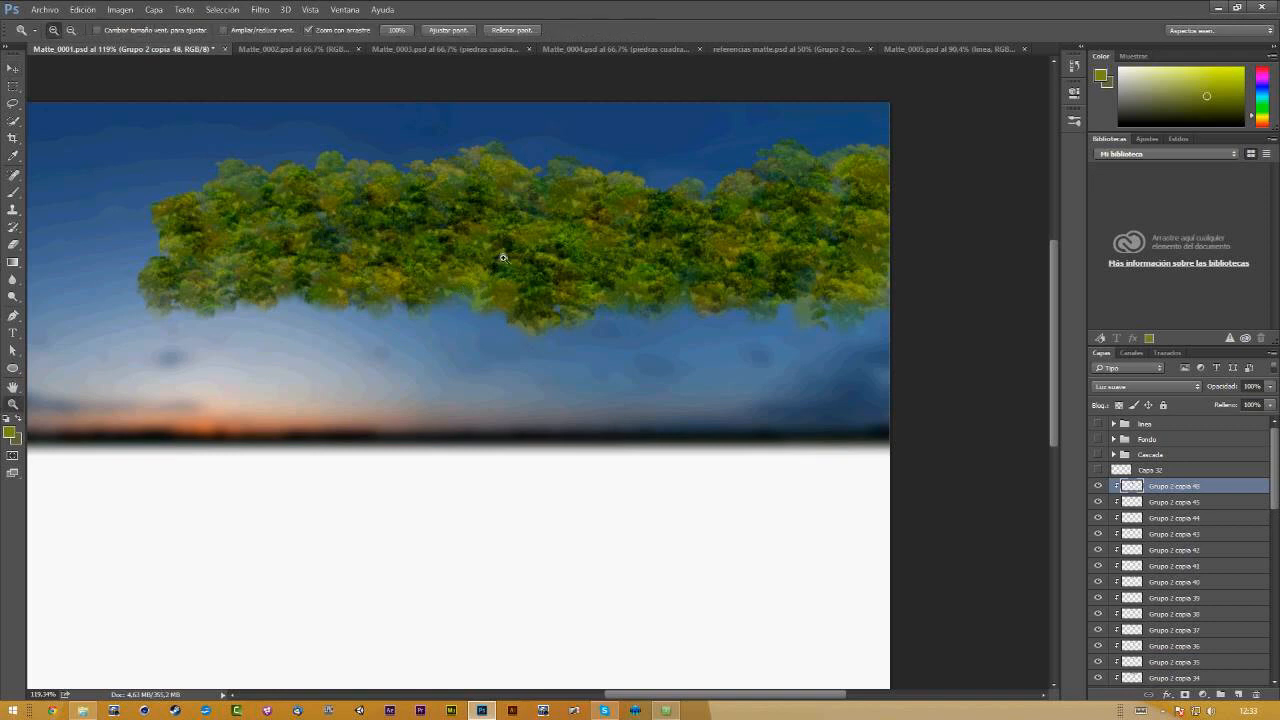
pyautogui.keyDown('alt'); pyautogui.click(530, 264); pyautogui.keyUp('alt')
pyautogui.moveTo(586, 256); pyautogui.dragTo(536, 315)
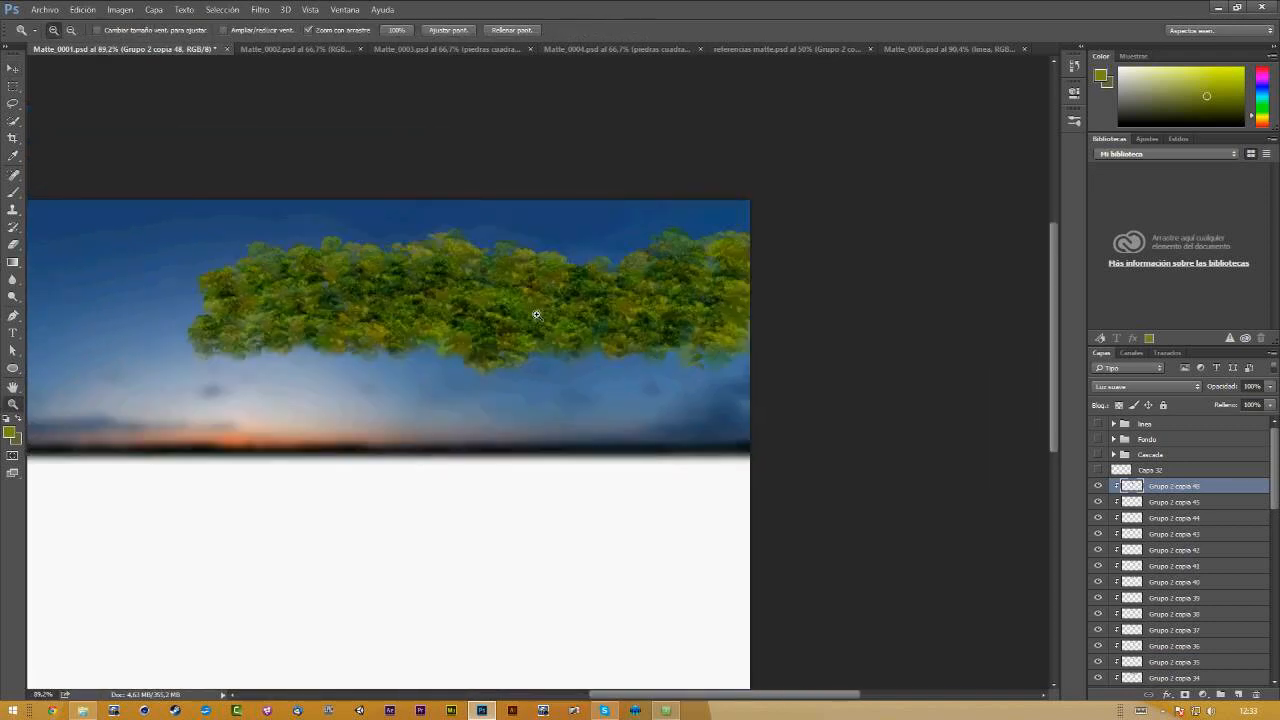
pyautogui.press('v')
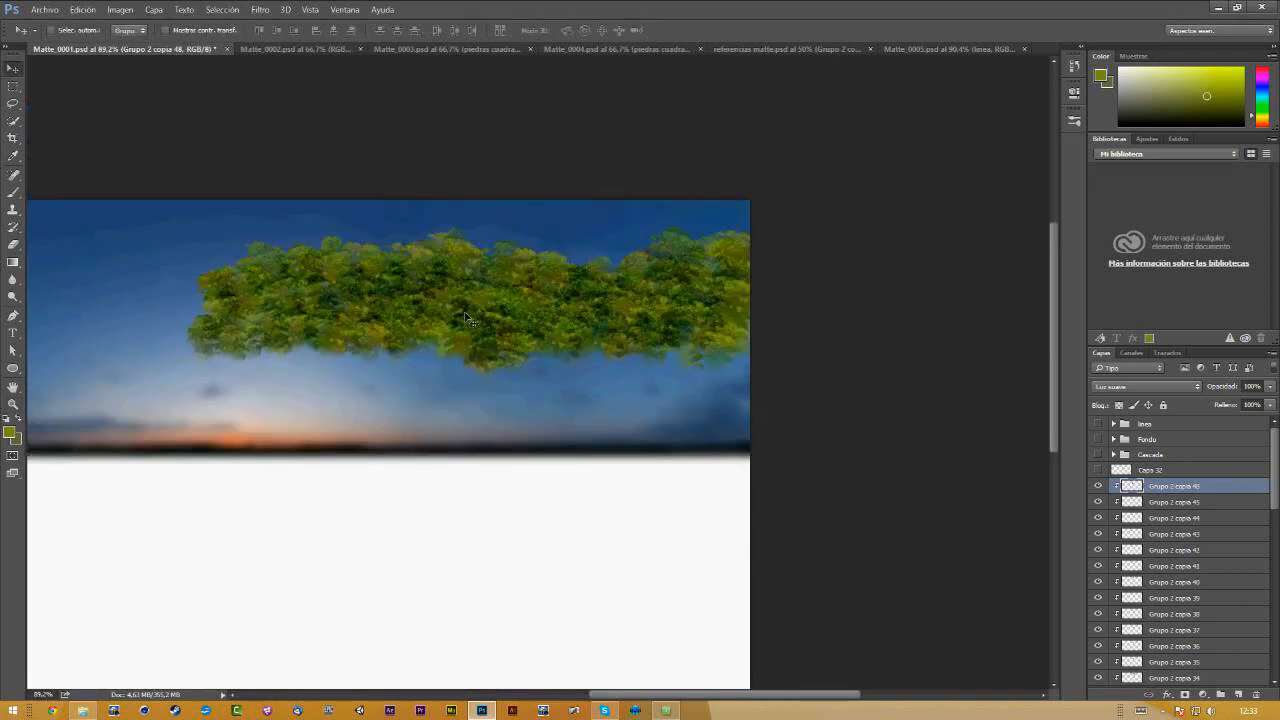
# Step: Duplicate existing tree crown copies over the thinly textured spots in the middle and lower middle of the foliage
pyautogui.click(1172, 550)
pyautogui.moveTo(482, 344)
pyautogui.mouseDown()
pyautogui.moveTo(490, 363)
pyautogui.moveTo(489, 352)
pyautogui.mouseUp()
pyautogui.press('ctrl')
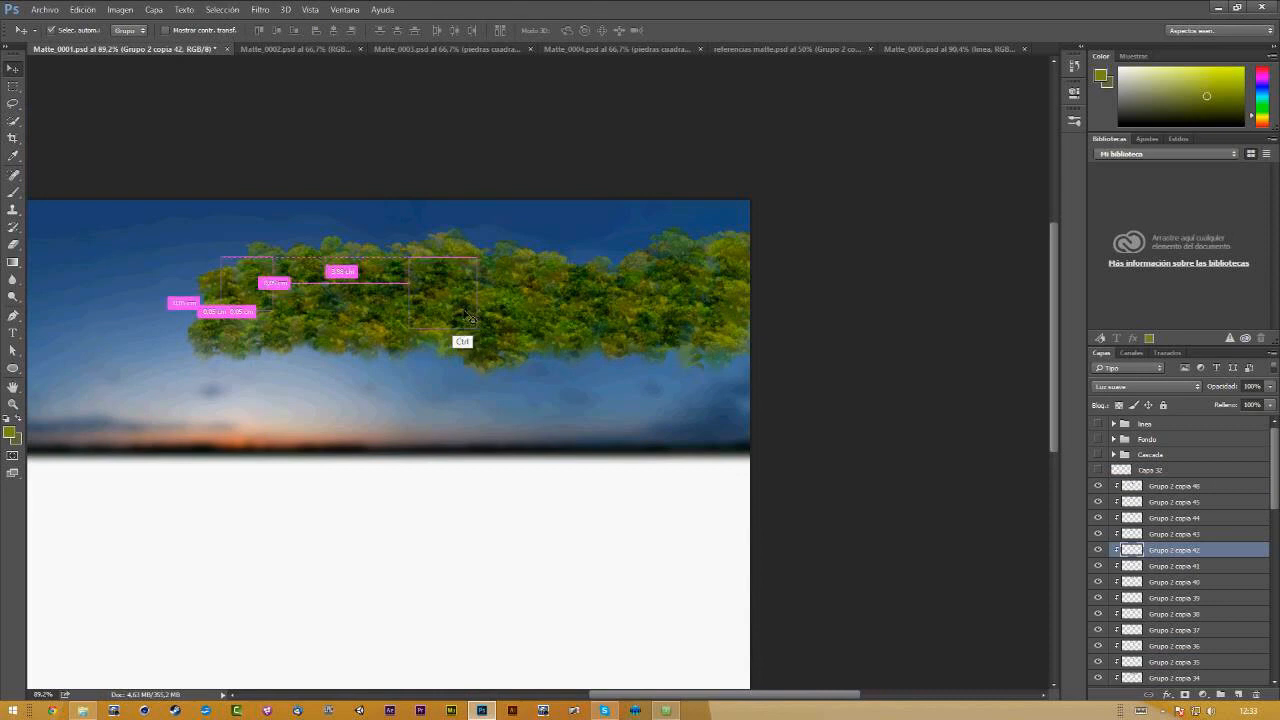
pyautogui.keyDown('ctrl'); pyautogui.click(474, 330); pyautogui.keyUp('ctrl')
pyautogui.moveTo(474, 330); pyautogui.dragTo(556, 352)
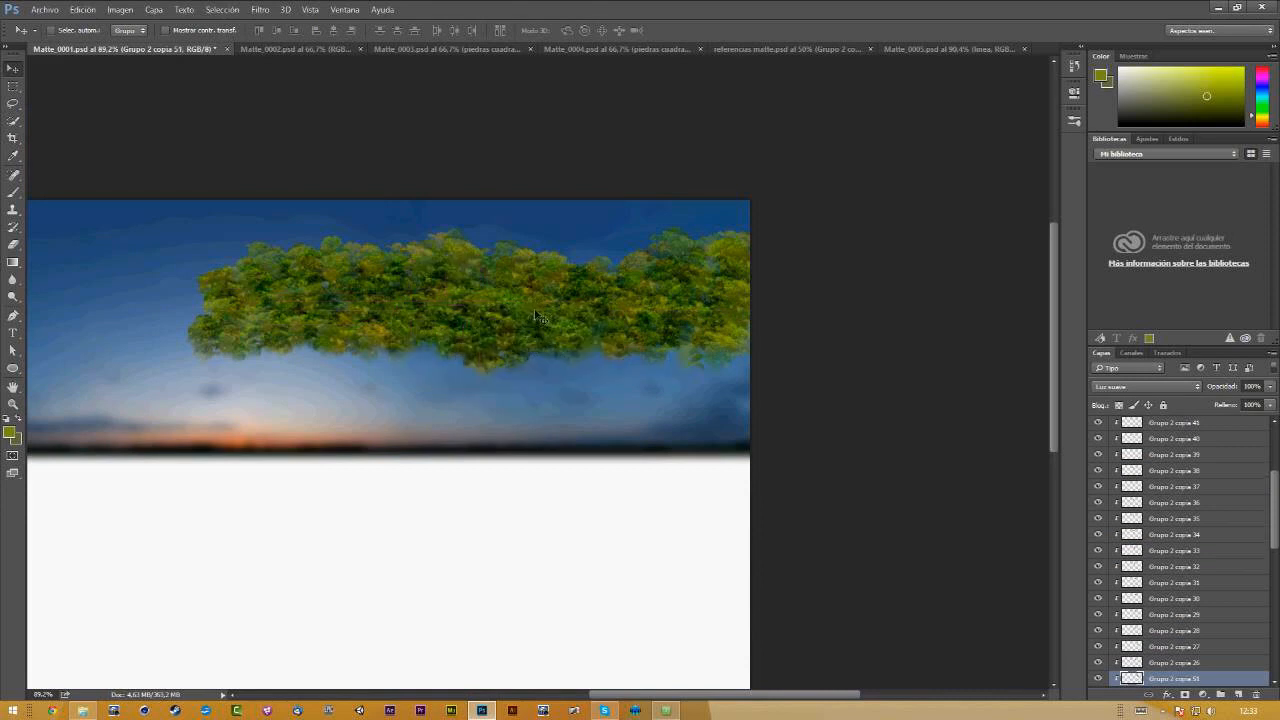
# Step: Pick crown copies toward the foliage's right end and duplicate one over the lower corner at the canvas's right edge
pyautogui.moveTo(533, 312)
pyautogui.mouseDown()
pyautogui.moveTo(526, 331)
pyautogui.moveTo(567, 302)
pyautogui.moveTo(533, 301)
pyautogui.mouseUp()
pyautogui.keyDown('ctrl'); pyautogui.click(559, 279); pyautogui.keyUp('ctrl')
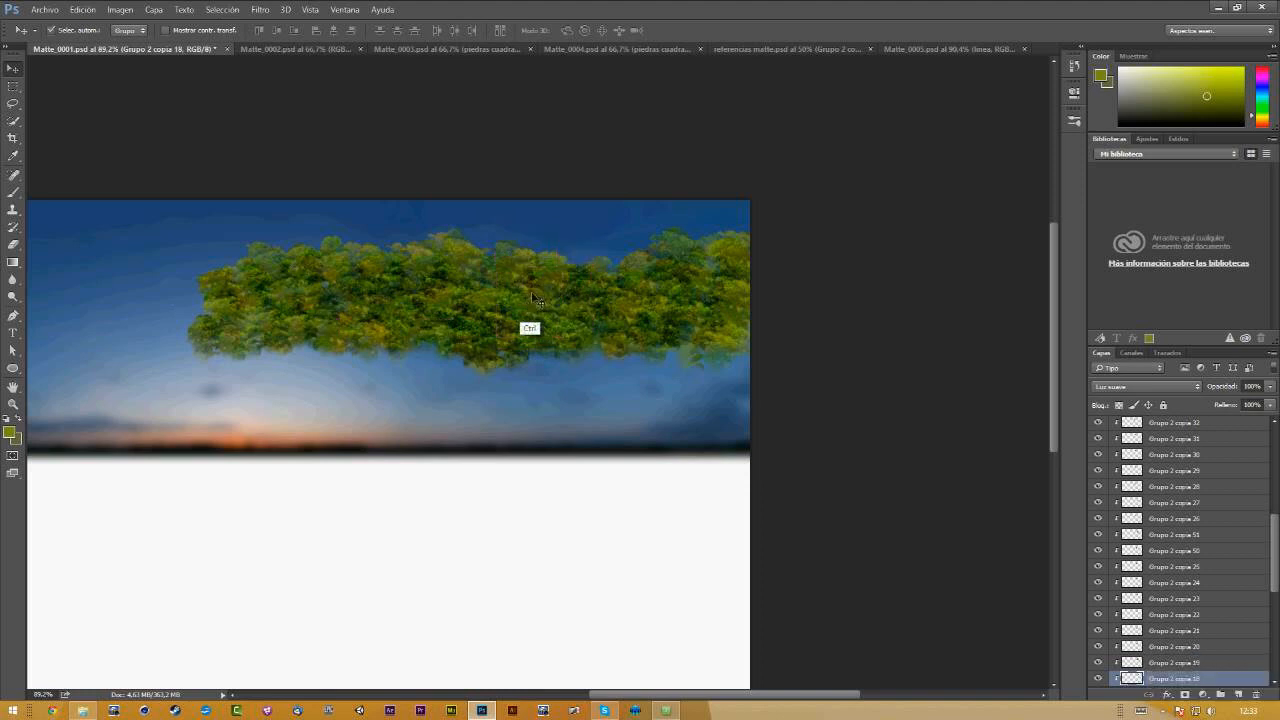
pyautogui.moveTo(531, 291)
pyautogui.mouseDown()
pyautogui.moveTo(573, 297)
pyautogui.moveTo(555, 297)
pyautogui.mouseUp()
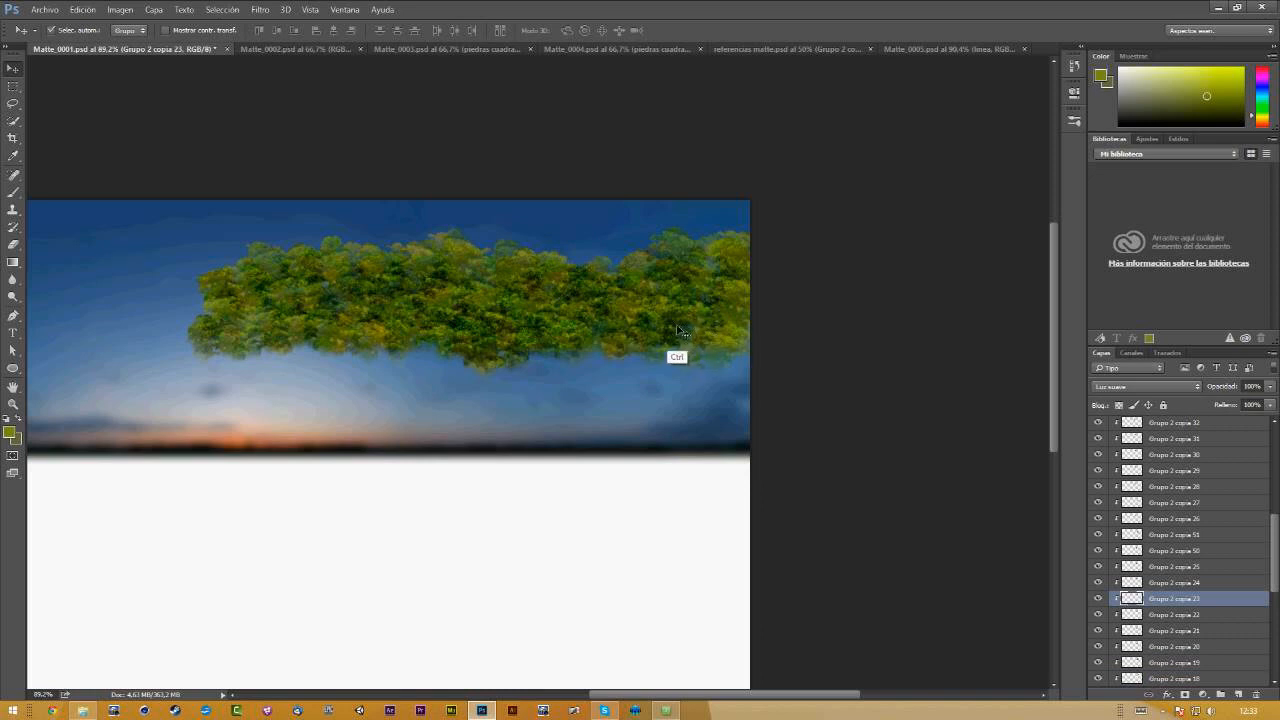
pyautogui.moveTo(679, 331); pyautogui.dragTo(729, 342)
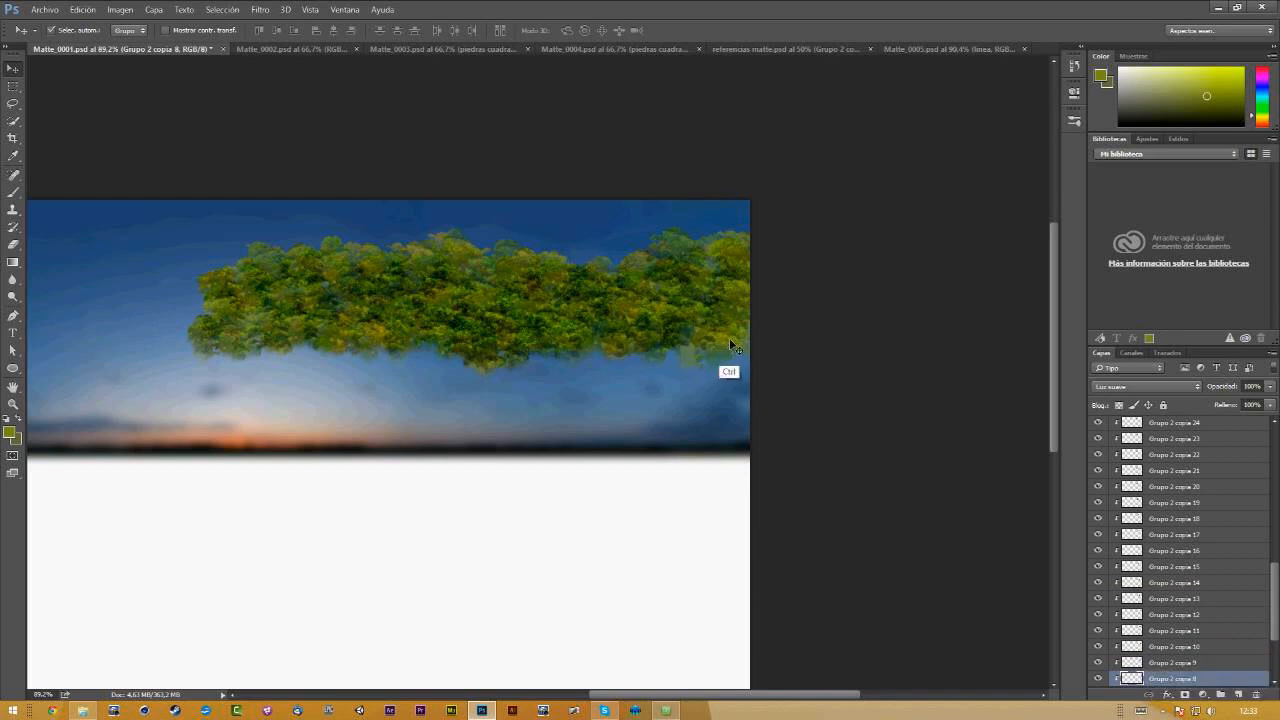
pyautogui.moveTo(730, 344)
pyautogui.mouseDown()
pyautogui.moveTo(741, 295)
pyautogui.moveTo(737, 344)
pyautogui.moveTo(716, 357)
pyautogui.moveTo(755, 313)
pyautogui.moveTo(752, 216)
pyautogui.moveTo(727, 359)
pyautogui.mouseUp()
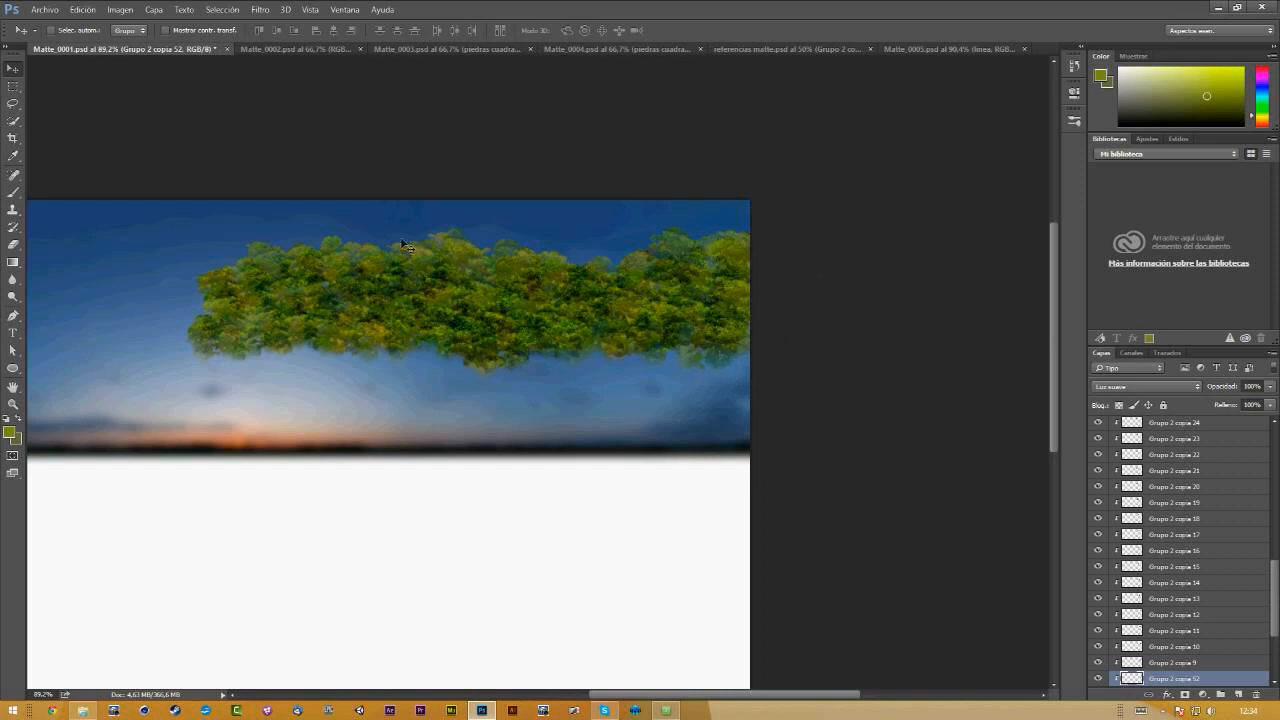
# Step: Duplicate a crown copy along the foliage's upper middle edge at 79% opacity, adding further copies toward the left
pyautogui.keyDown('ctrl'); pyautogui.click(539, 291); pyautogui.keyUp('ctrl')
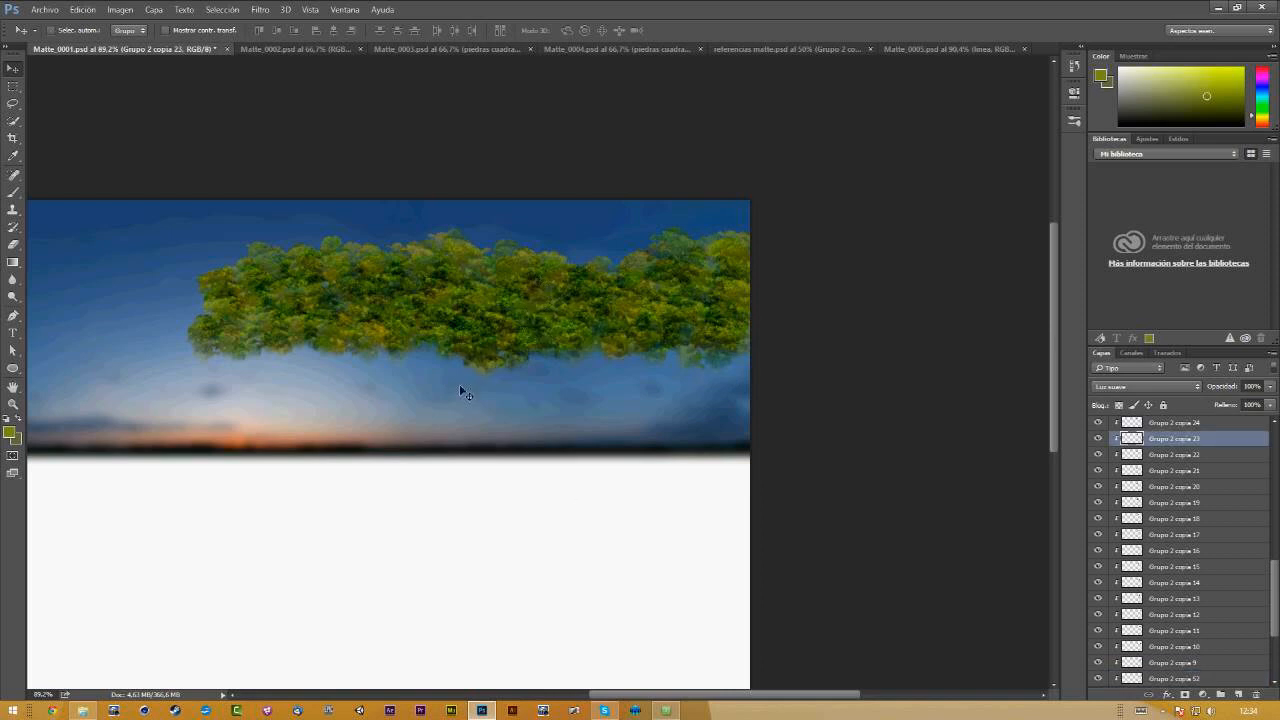
pyautogui.click(665, 711)
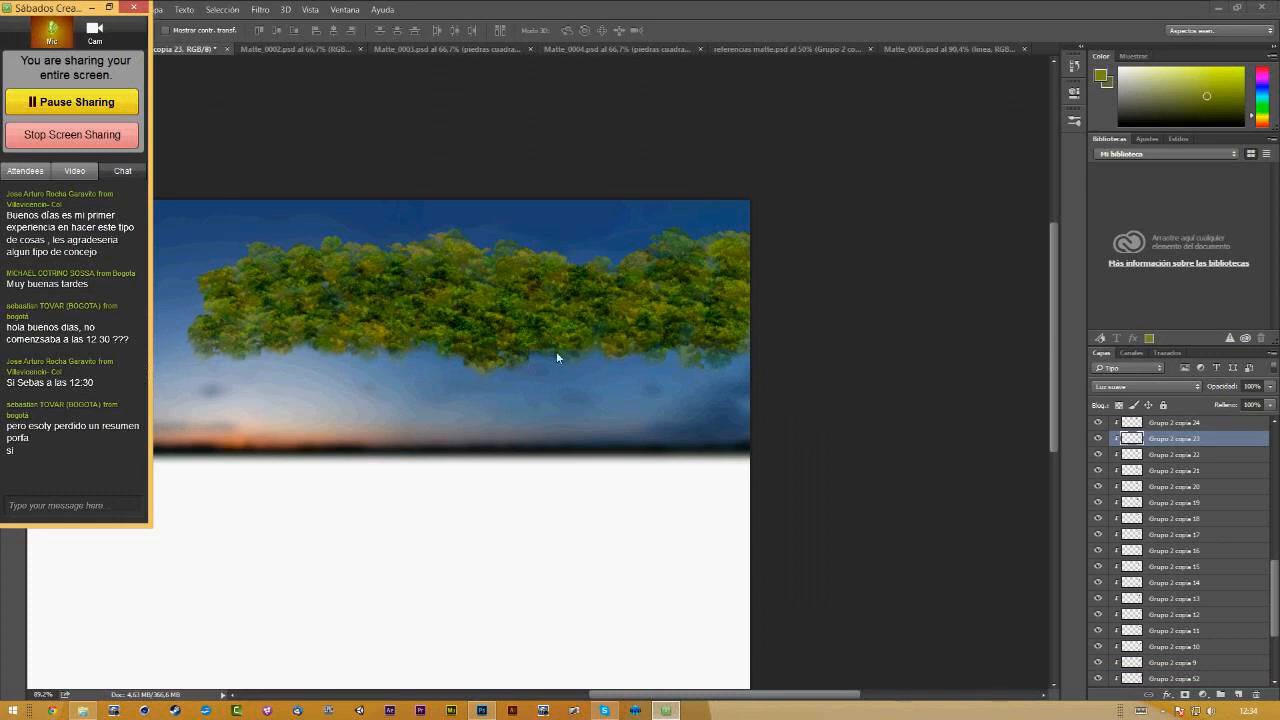
pyautogui.click(515, 374)
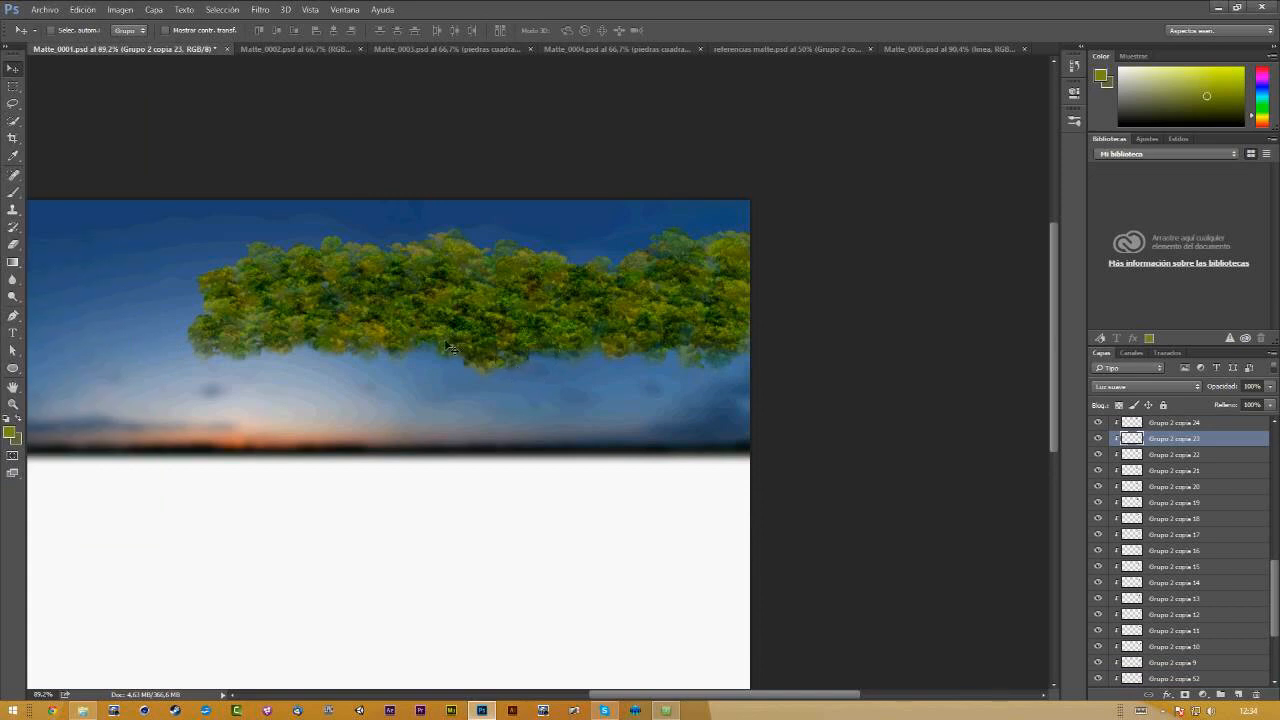
pyautogui.moveTo(518, 321); pyautogui.dragTo(510, 273)
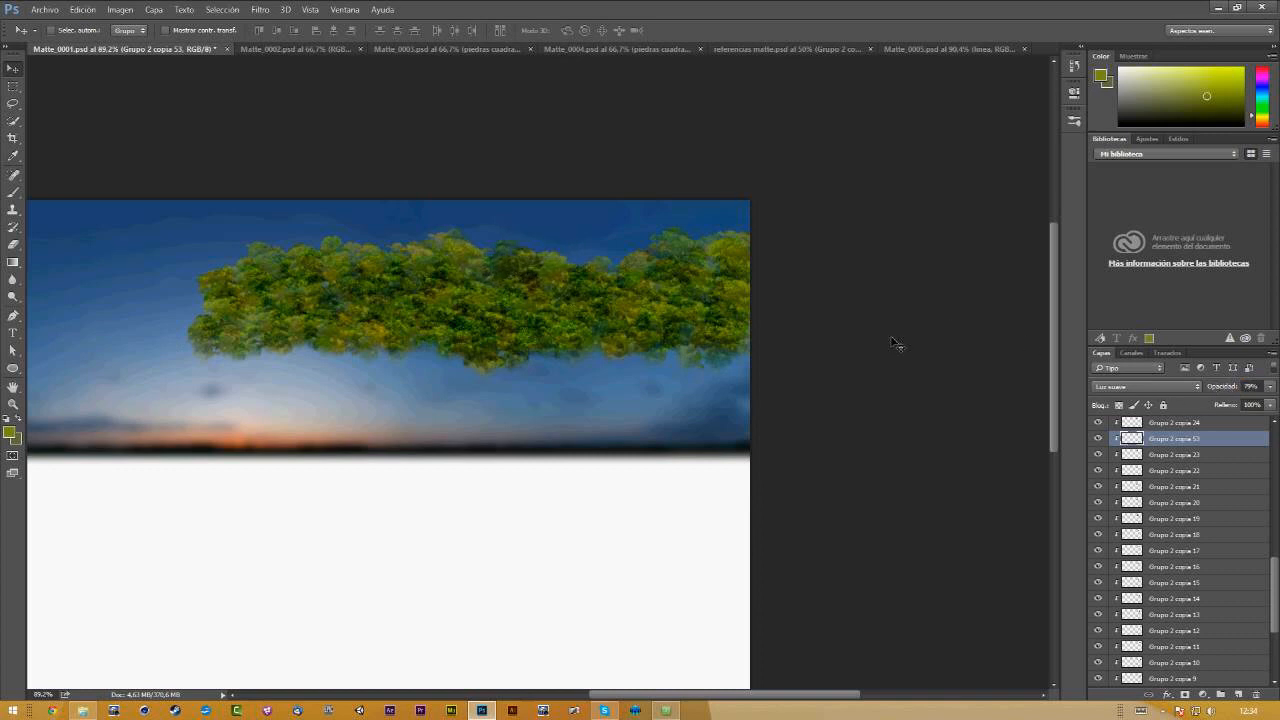
pyautogui.moveTo(520, 270); pyautogui.dragTo(430, 252)
# Step: Merge all clipped crown copies with their painted foliage base layer into one layer, and toggle its visibility to check it
pyautogui.press('z')
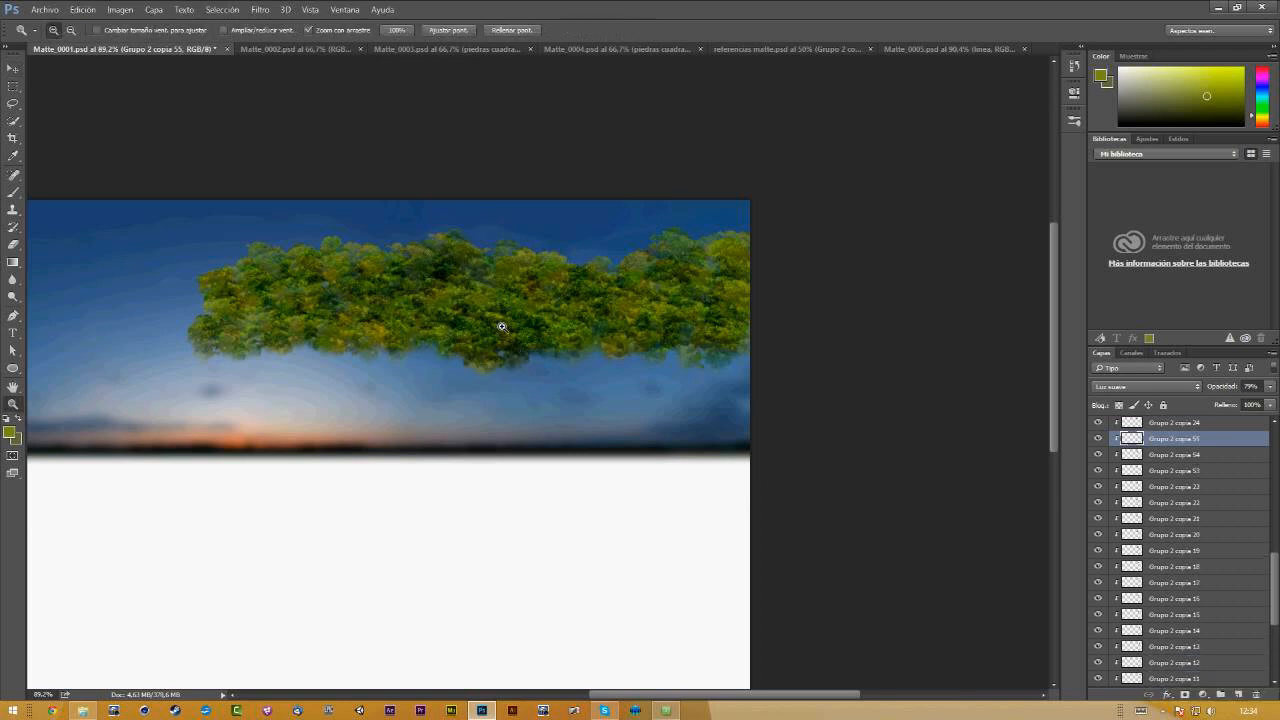
pyautogui.moveTo(503, 323); pyautogui.dragTo(445, 332)
pyautogui.moveTo(458, 339); pyautogui.dragTo(700, 286)
pyautogui.press('v')
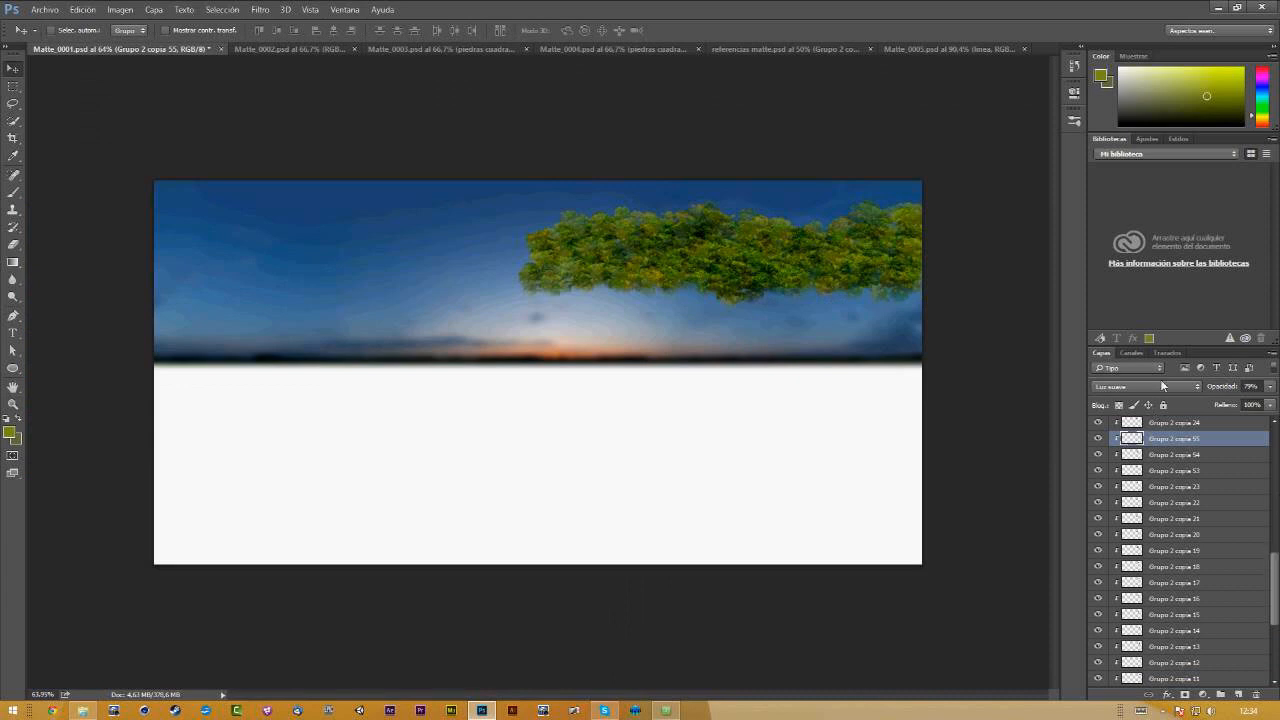
pyautogui.moveTo(1275, 562); pyautogui.dragTo(1254, 649)
pyautogui.click(1156, 490)
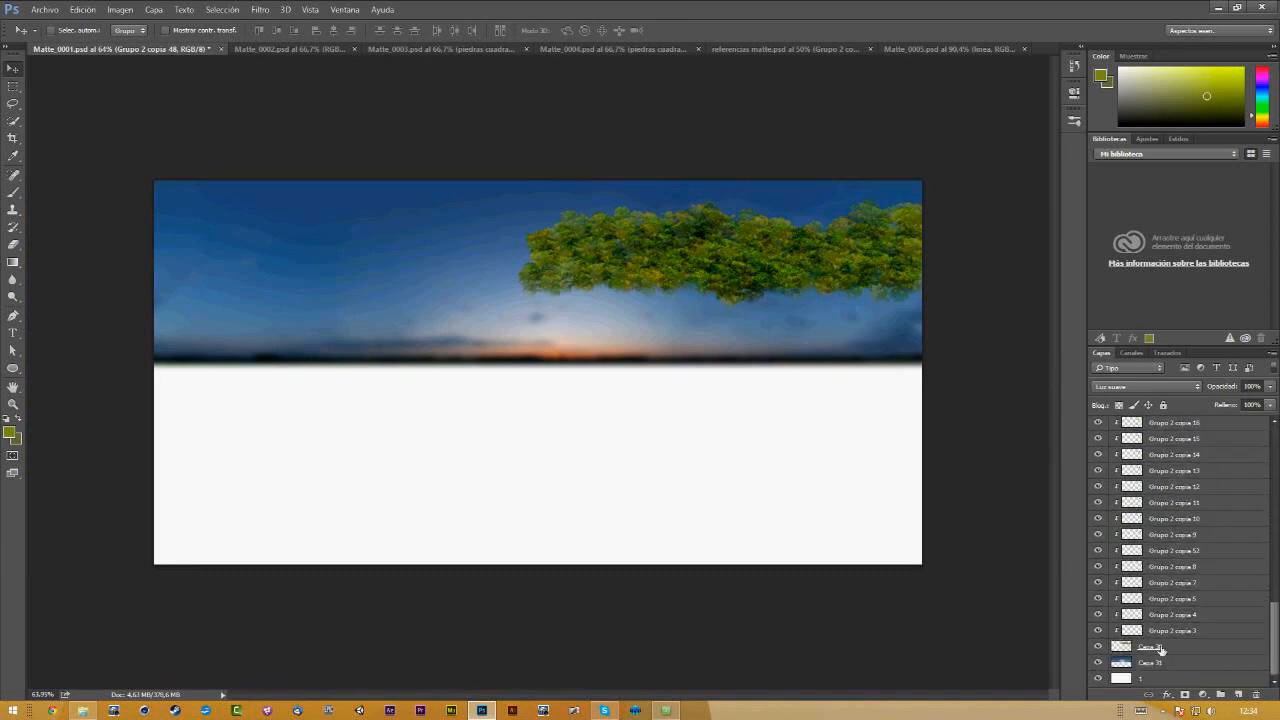
pyautogui.keyDown('shift'); pyautogui.click(1152, 648); pyautogui.keyUp('shift')
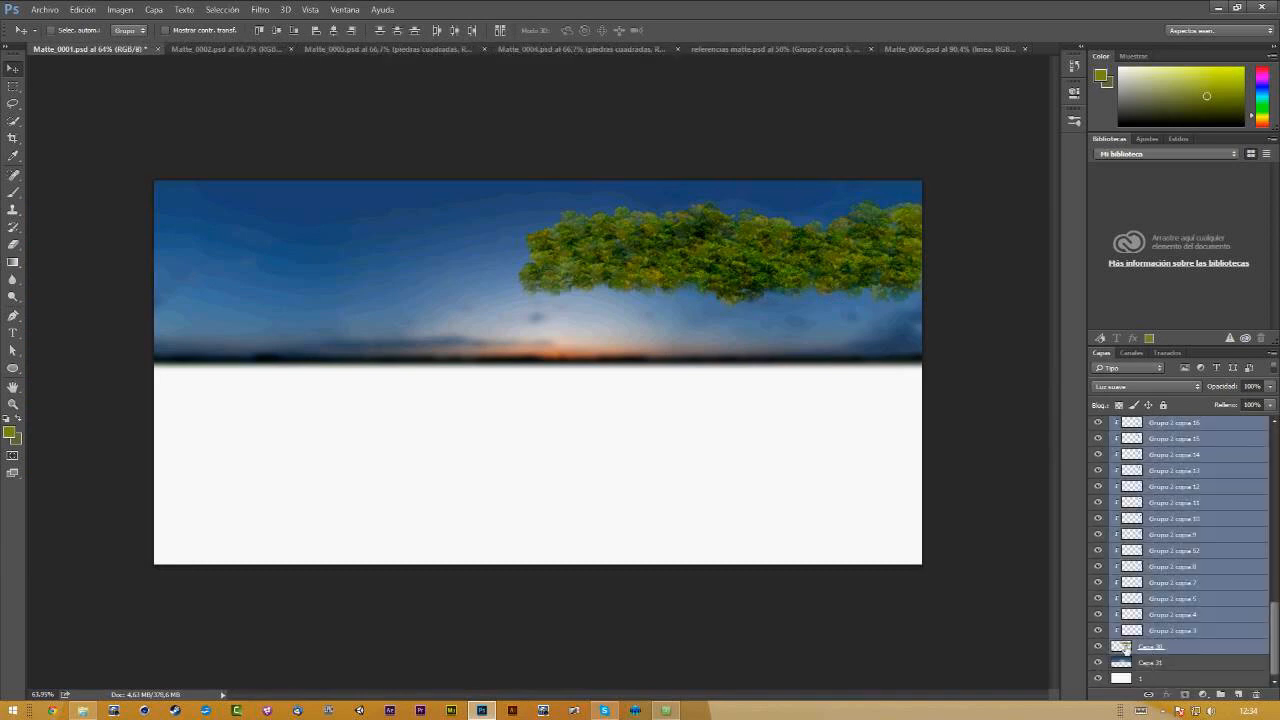
pyautogui.hotkey('ctrl', 'e')
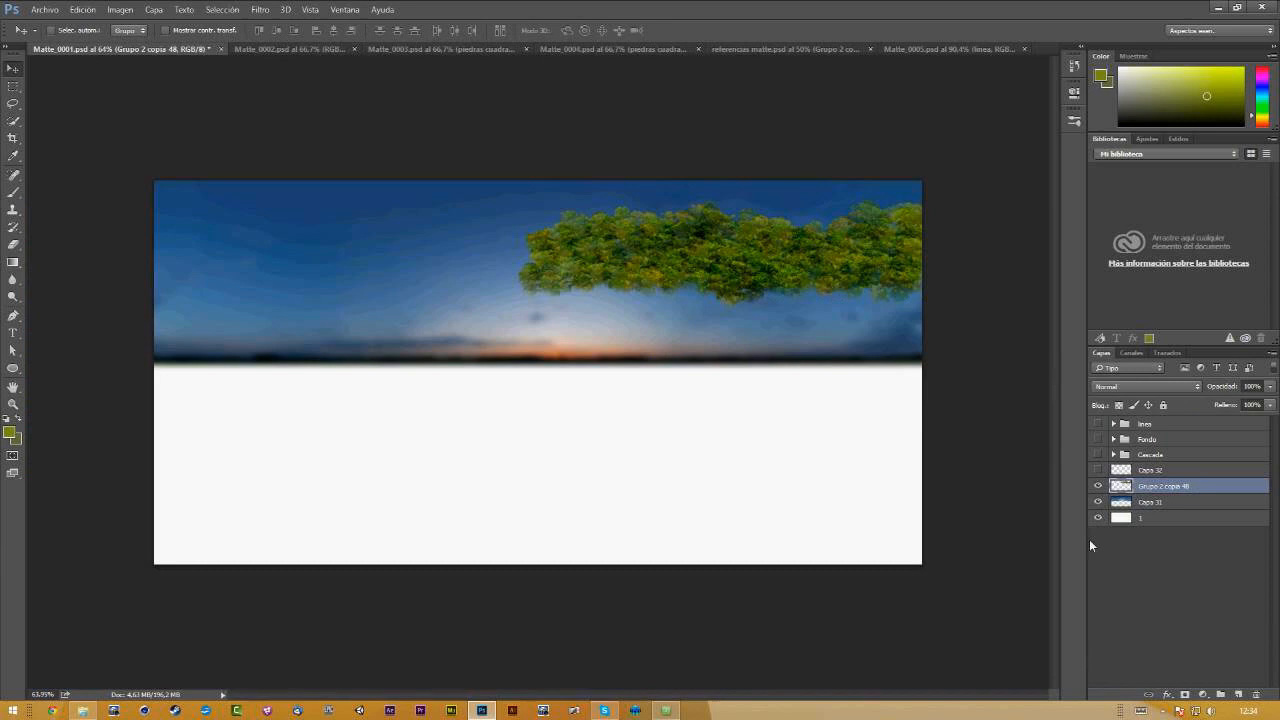
pyautogui.click(1099, 486)
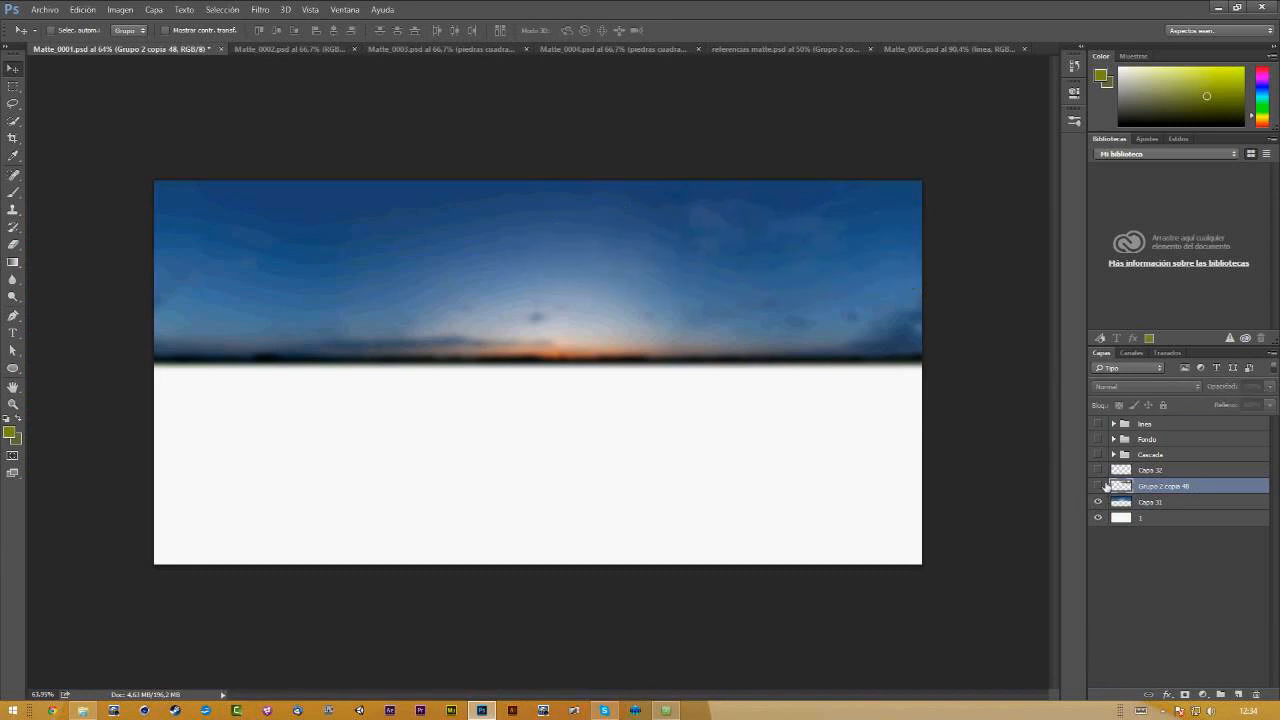
pyautogui.click(1100, 487)
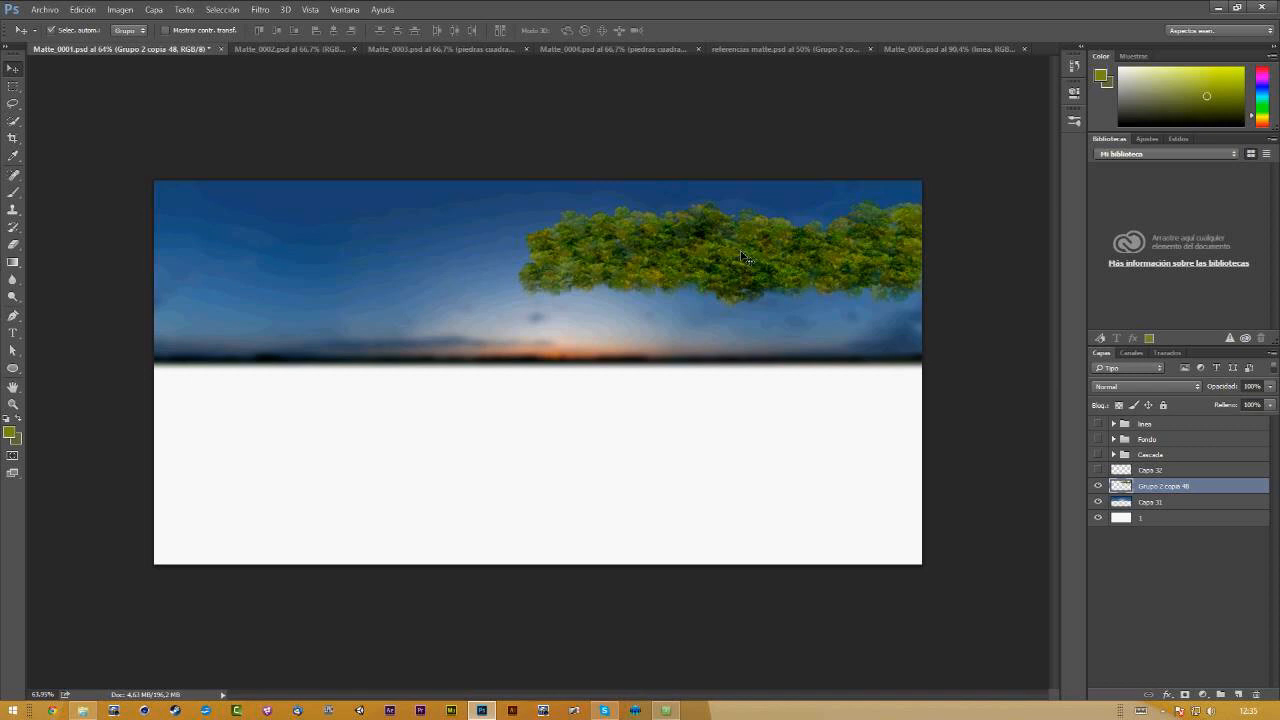
# Step: Recolour the merged foliage dark green with Tono/saturación, using Colorear, a hue of about 118 and a saturation of 29
pyautogui.hotkey('ctrl', 'u')
pyautogui.moveTo(605, 166); pyautogui.dragTo(266, 146)
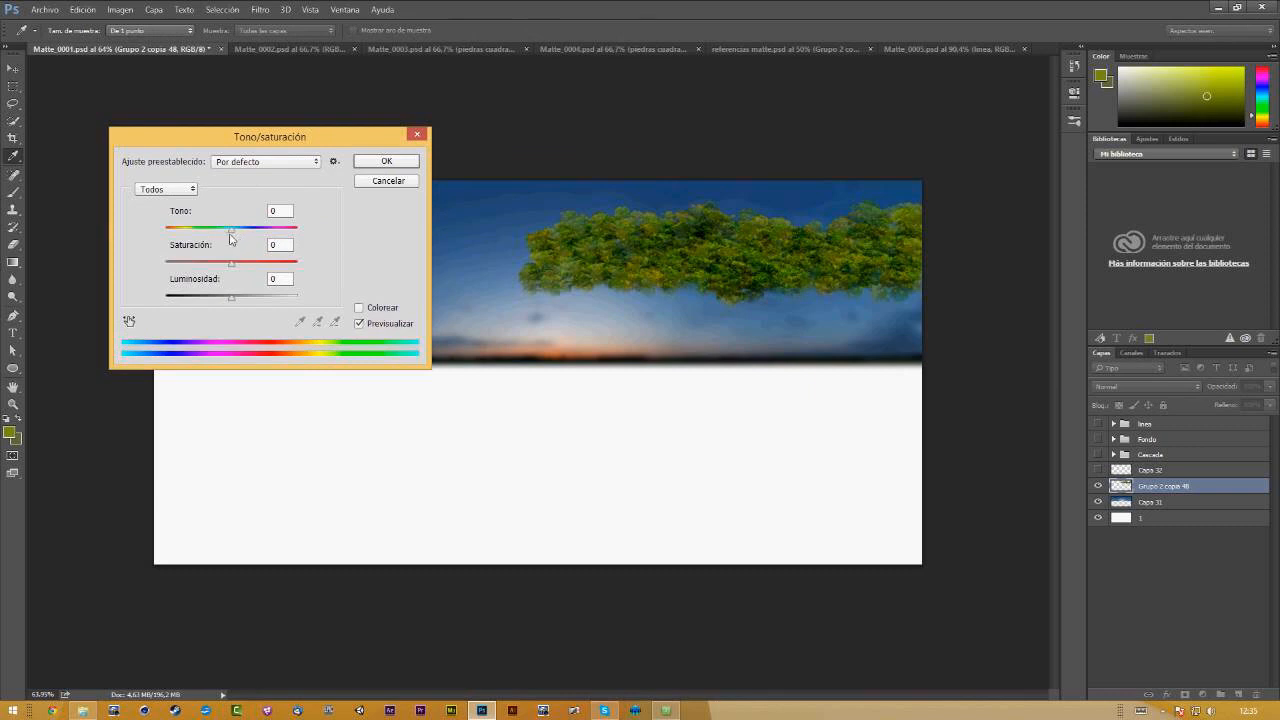
pyautogui.moveTo(230, 233); pyautogui.dragTo(225, 265)
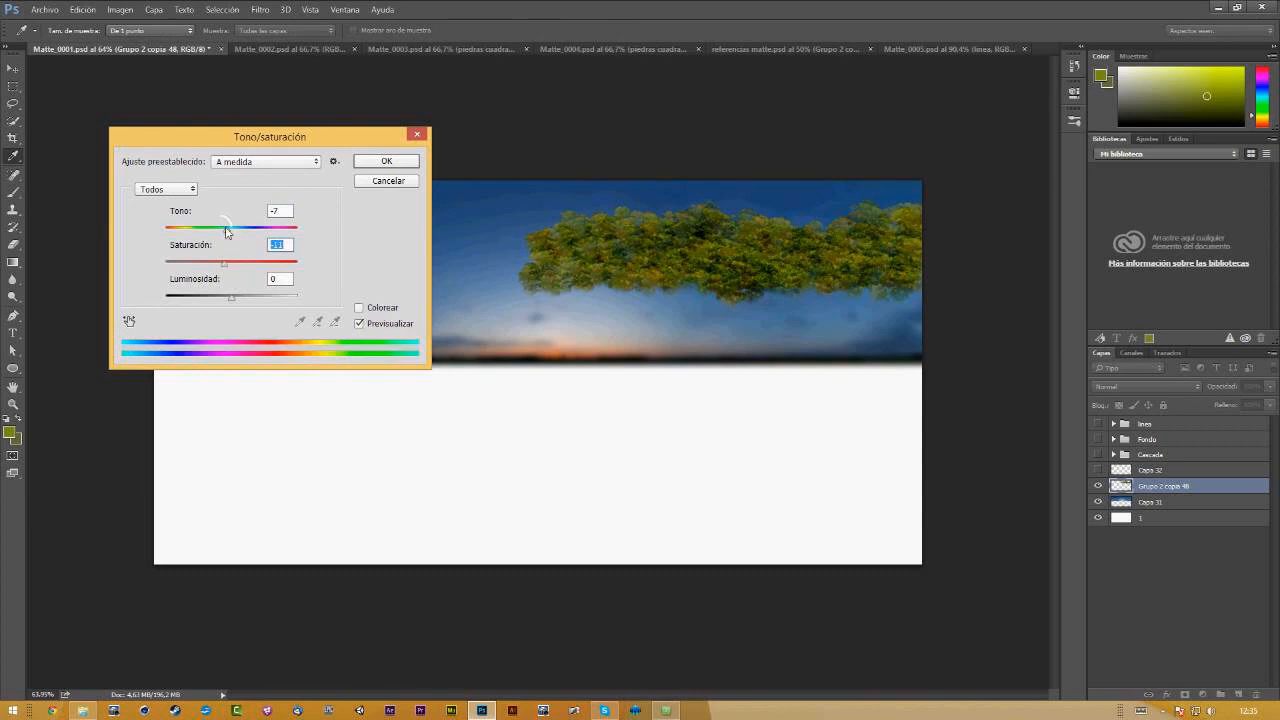
pyautogui.click(226, 230)
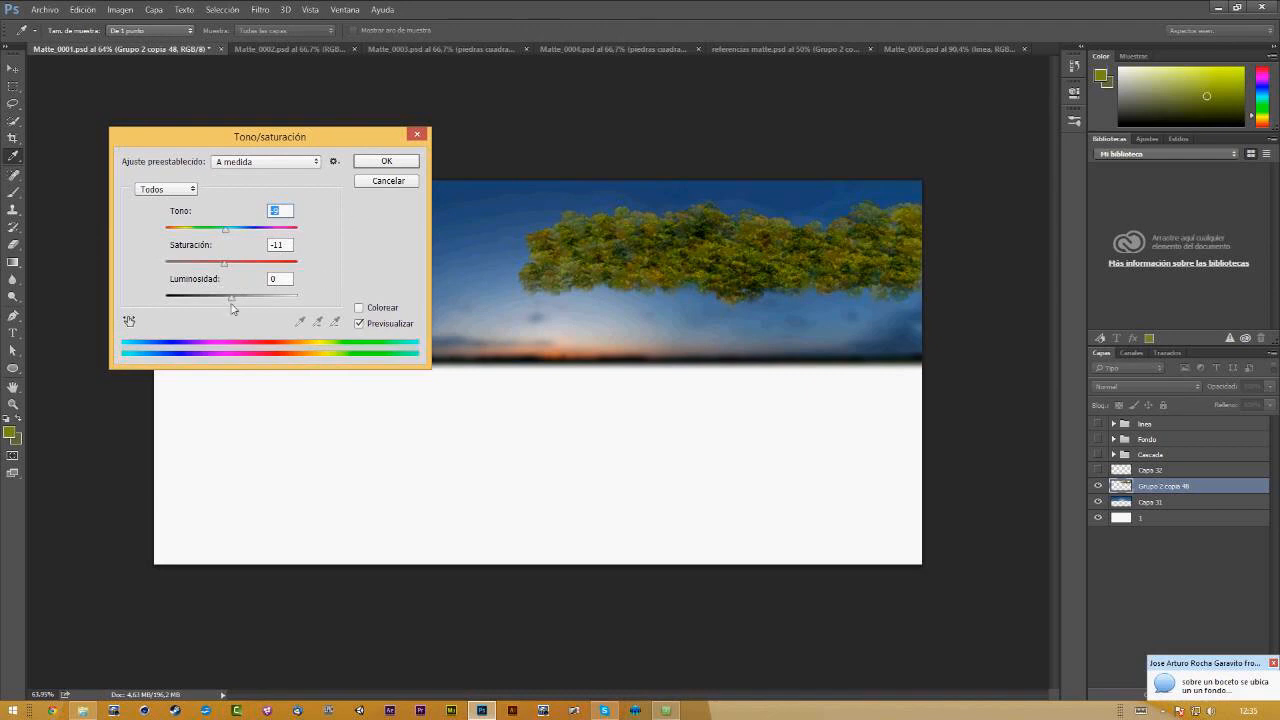
pyautogui.moveTo(231, 302); pyautogui.dragTo(232, 233)
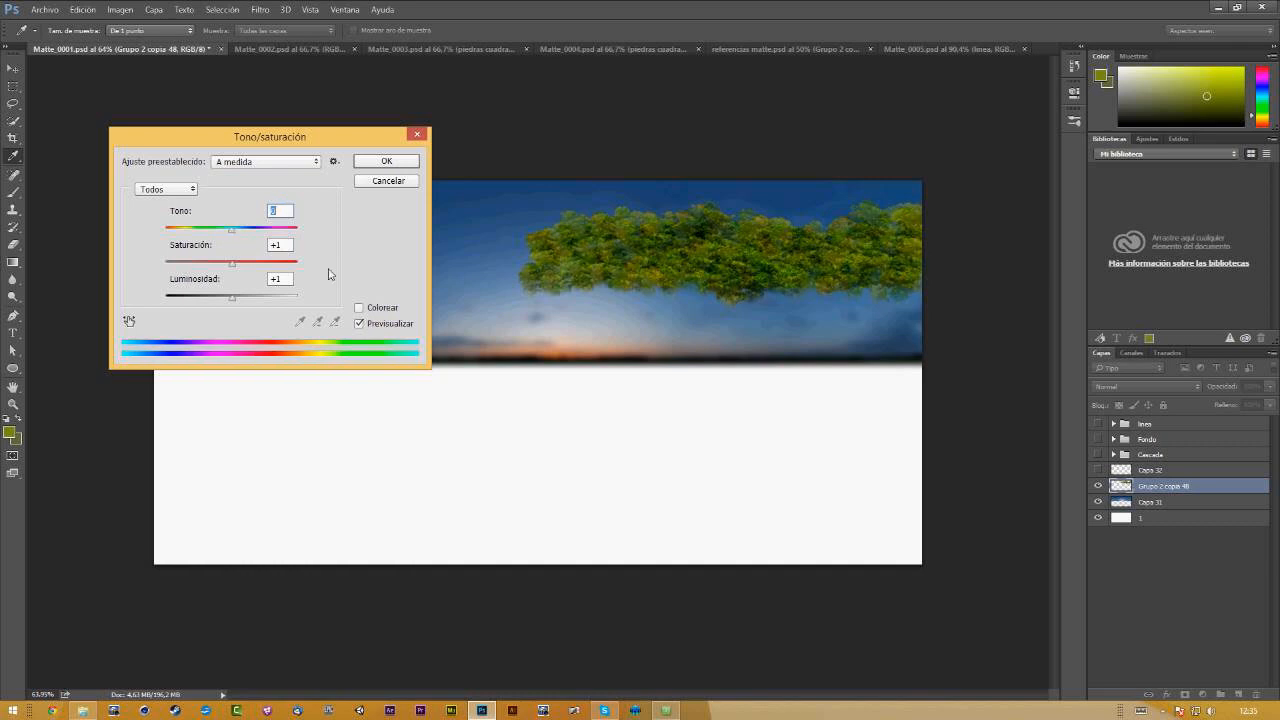
pyautogui.click(361, 307)
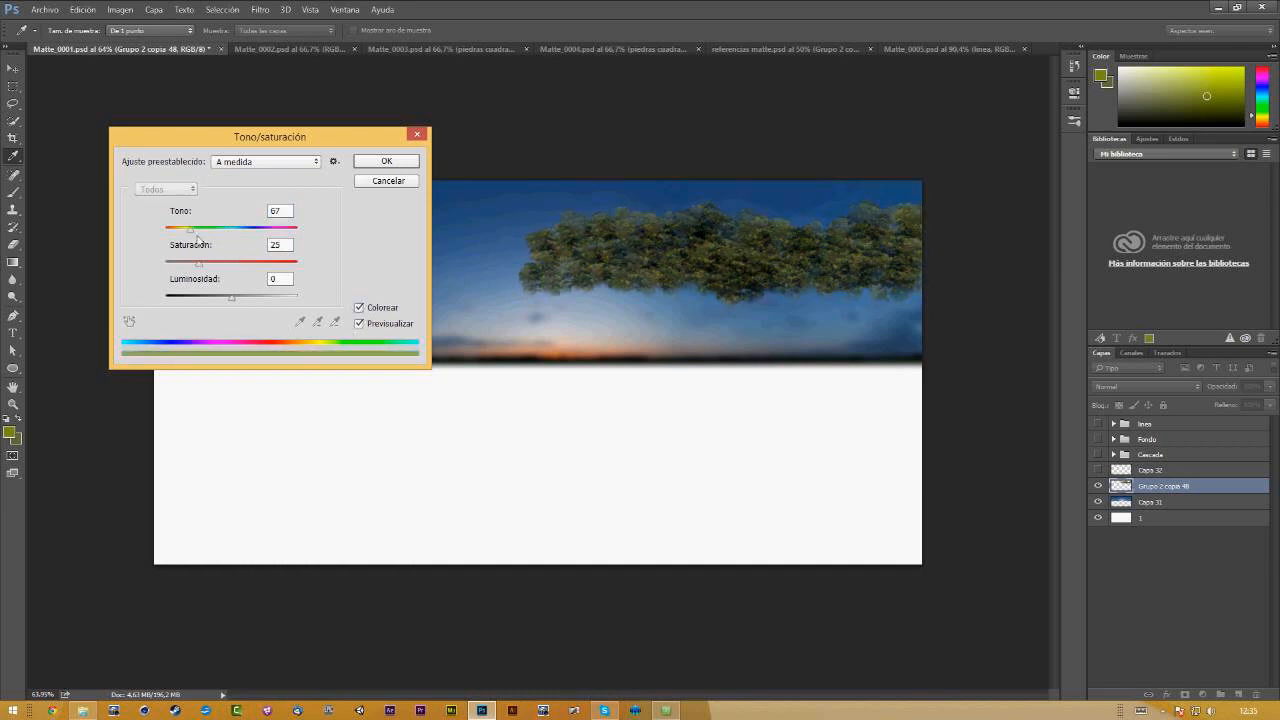
pyautogui.moveTo(190, 230); pyautogui.dragTo(220, 267)
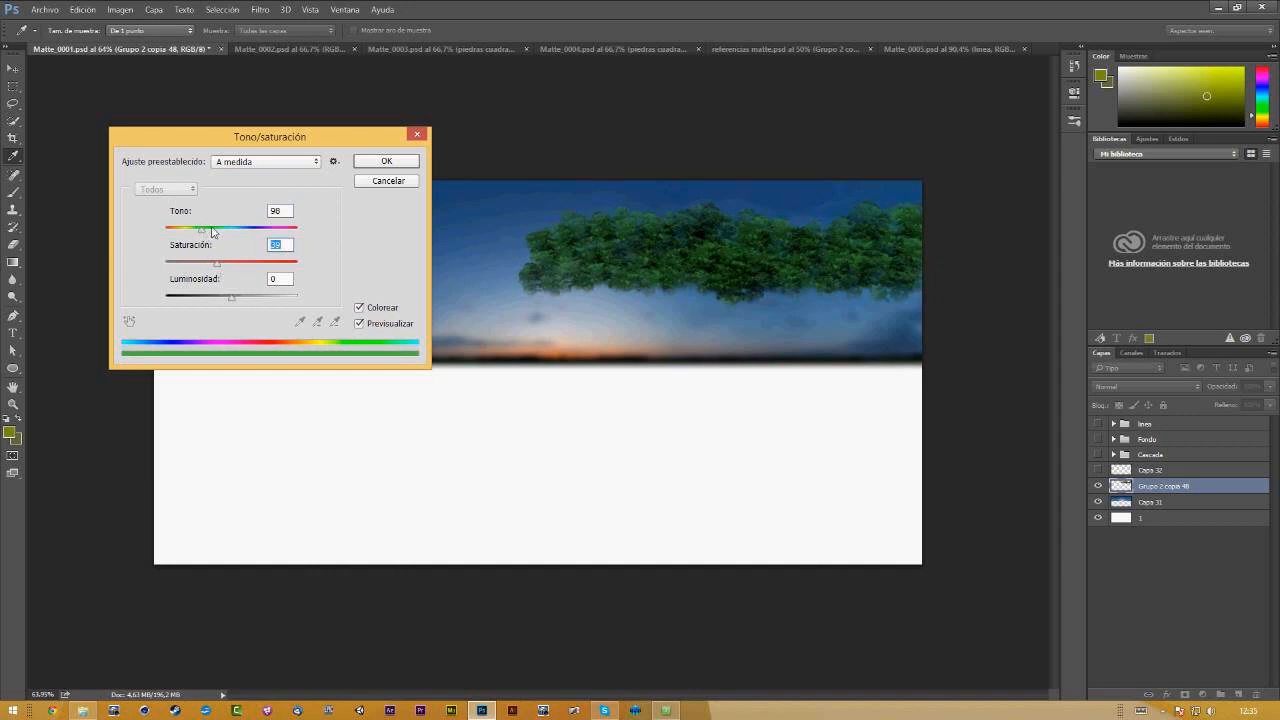
pyautogui.moveTo(212, 231)
pyautogui.mouseDown()
pyautogui.moveTo(243, 271)
pyautogui.moveTo(206, 267)
pyautogui.moveTo(210, 233)
pyautogui.mouseUp()
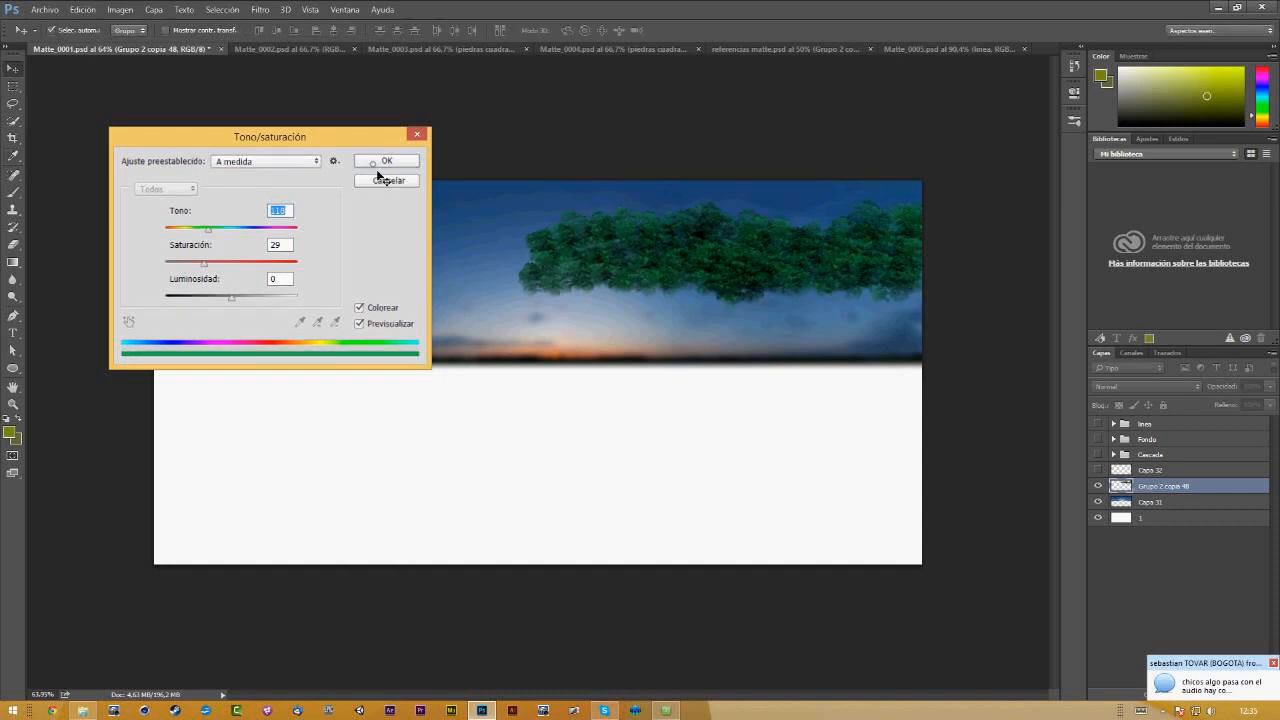
pyautogui.click(380, 162)
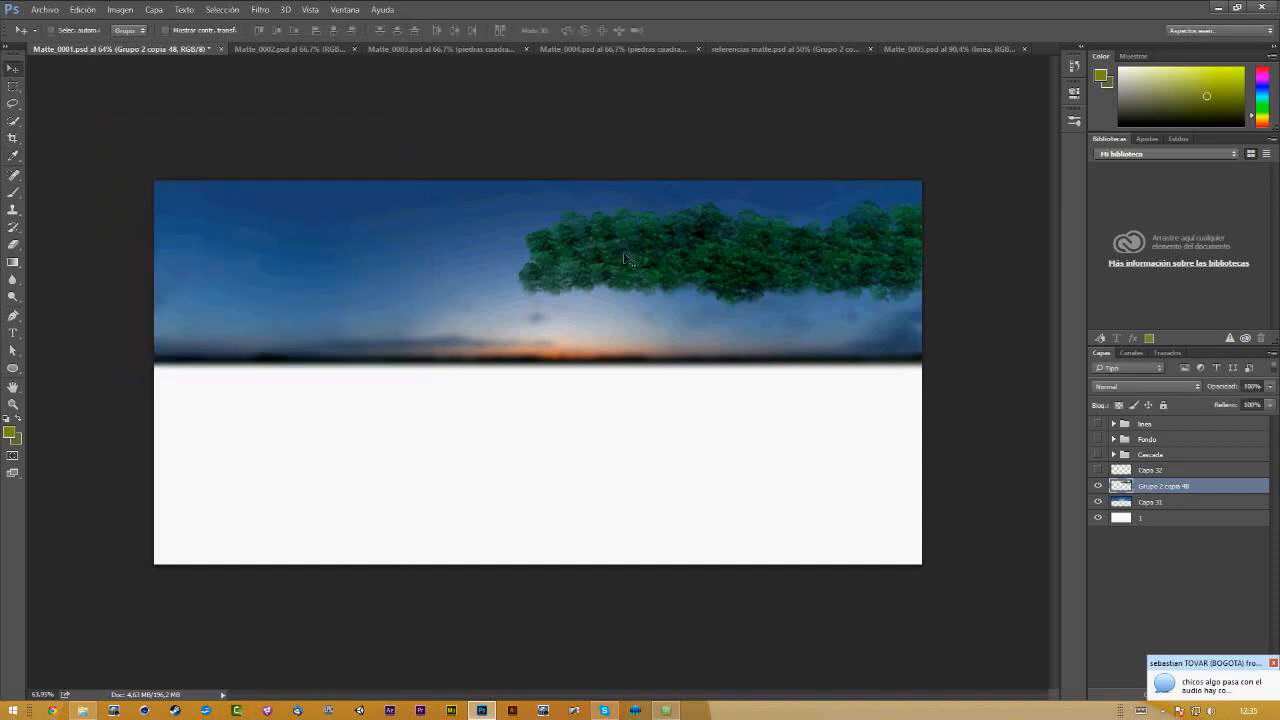
# Step: Duplicate the green foliage band, flip the copy horizontally and move it to the left side of the sky
pyautogui.moveTo(700, 264); pyautogui.dragTo(430, 297)
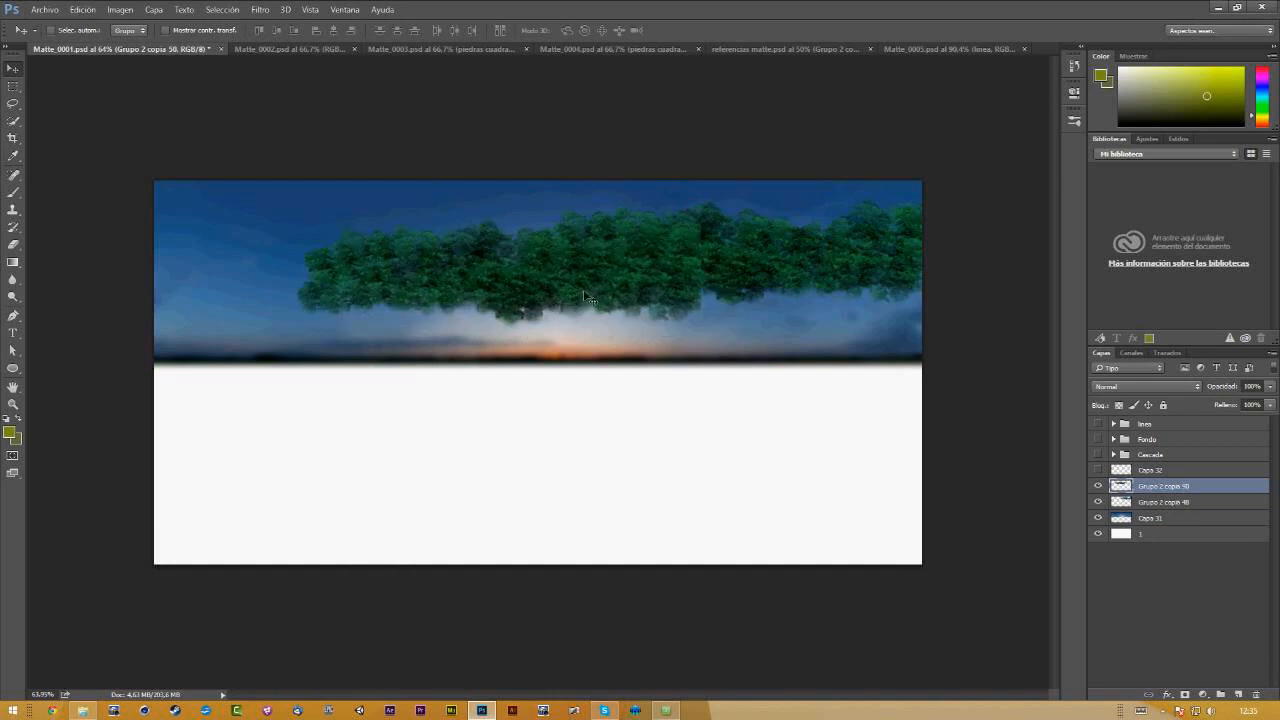
pyautogui.moveTo(580, 289); pyautogui.dragTo(510, 311)
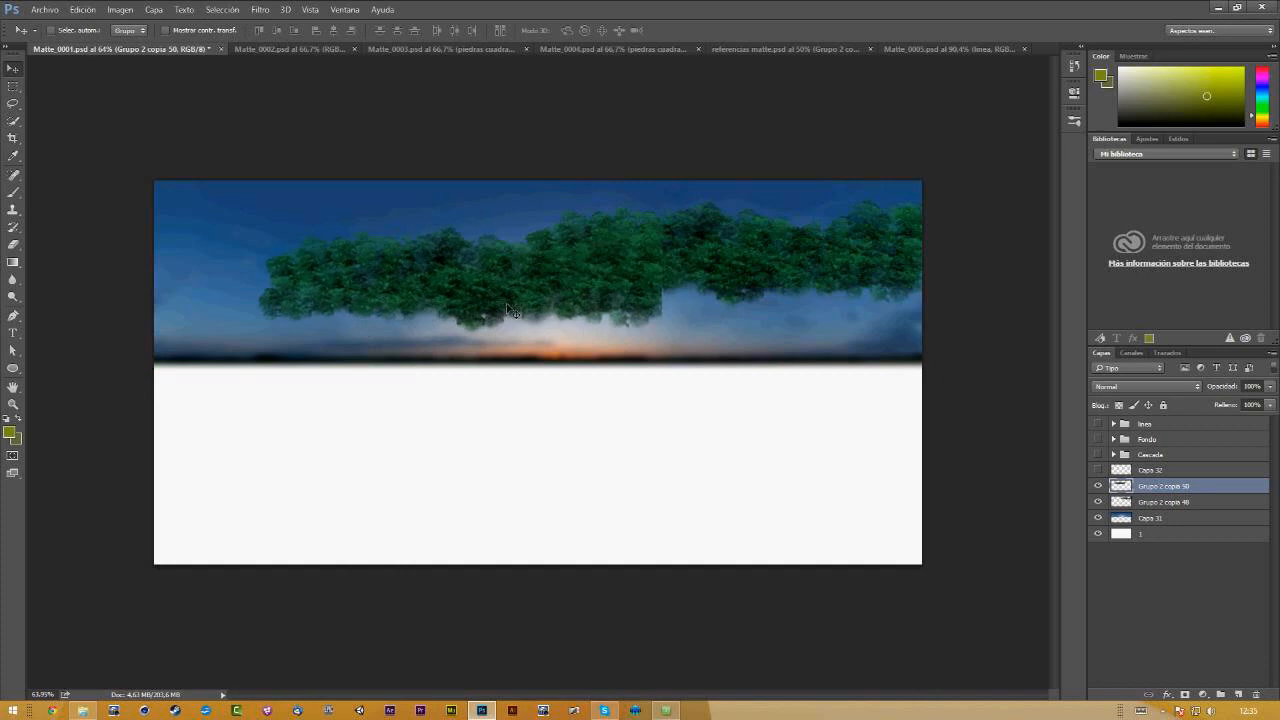
pyautogui.hotkey('ctrl', 't')
pyautogui.rightClick(562, 281)
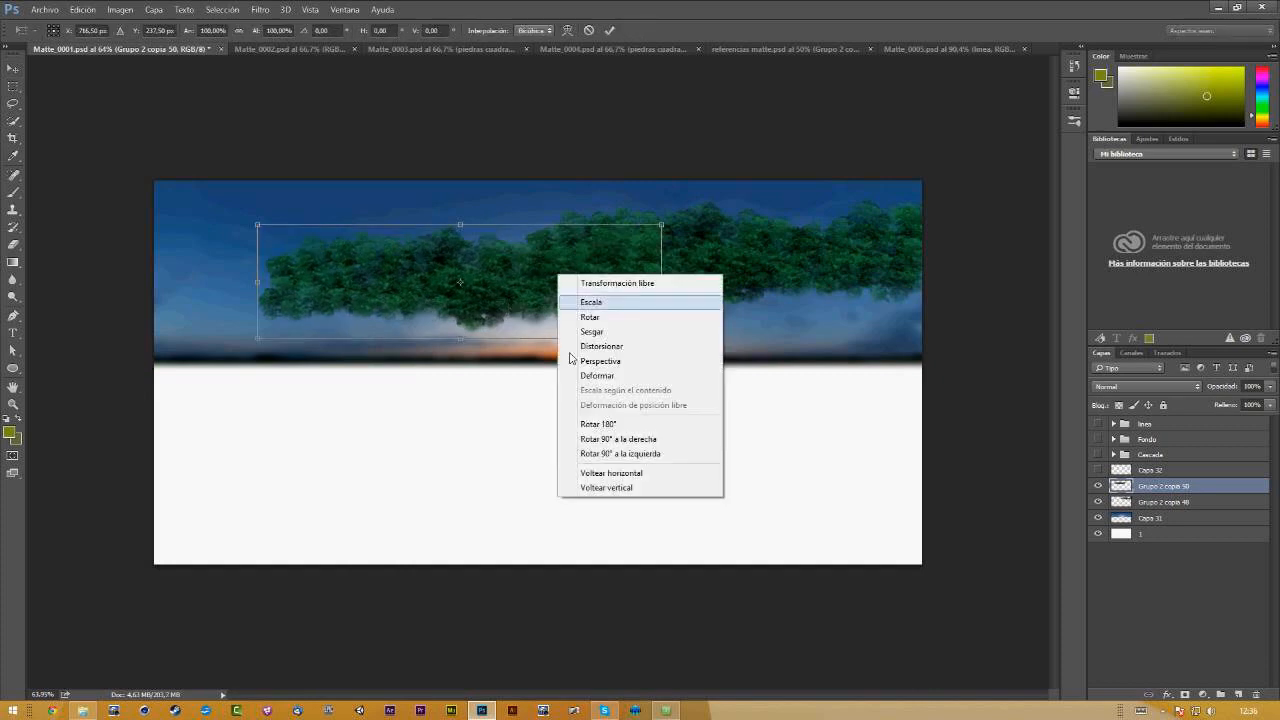
pyautogui.click(600, 472)
pyautogui.moveTo(602, 290); pyautogui.dragTo(473, 283)
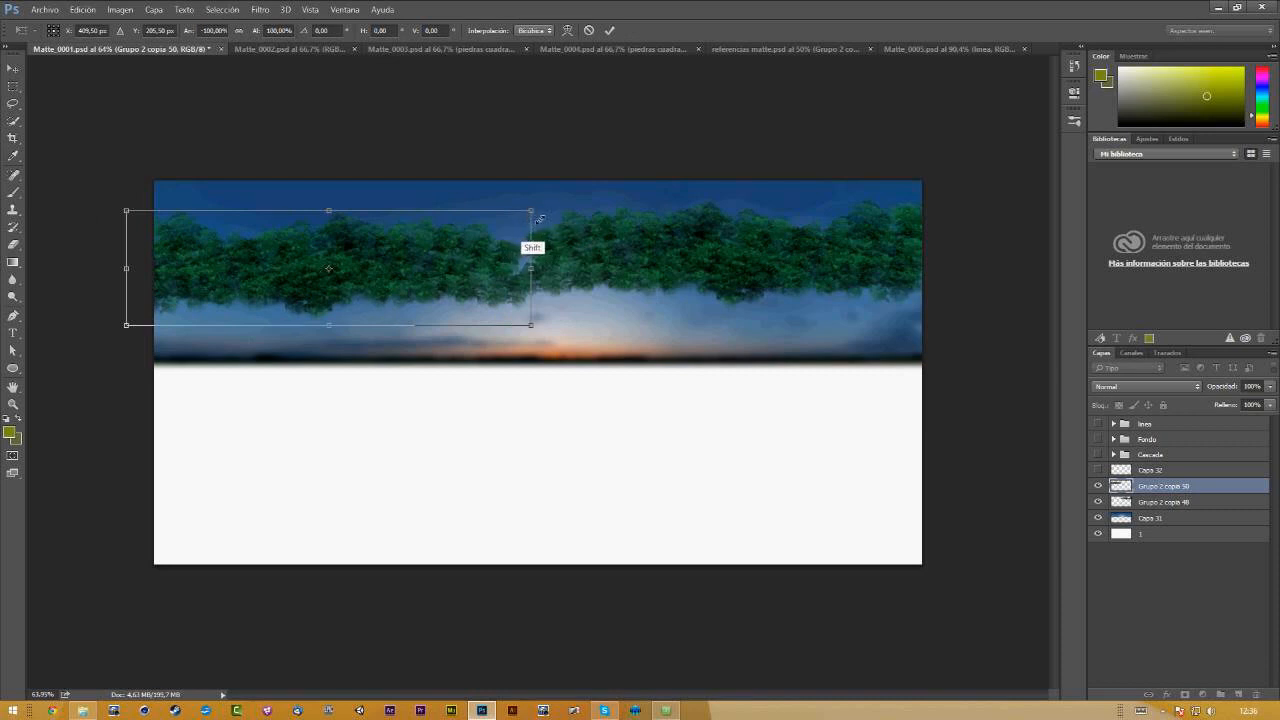
# Step: Scale the flipped foliage copy down and shift it left so its cut end runs off the canvas's left edge
pyautogui.moveTo(533, 218); pyautogui.dragTo(481, 232)
pyautogui.doubleClick(425, 292)
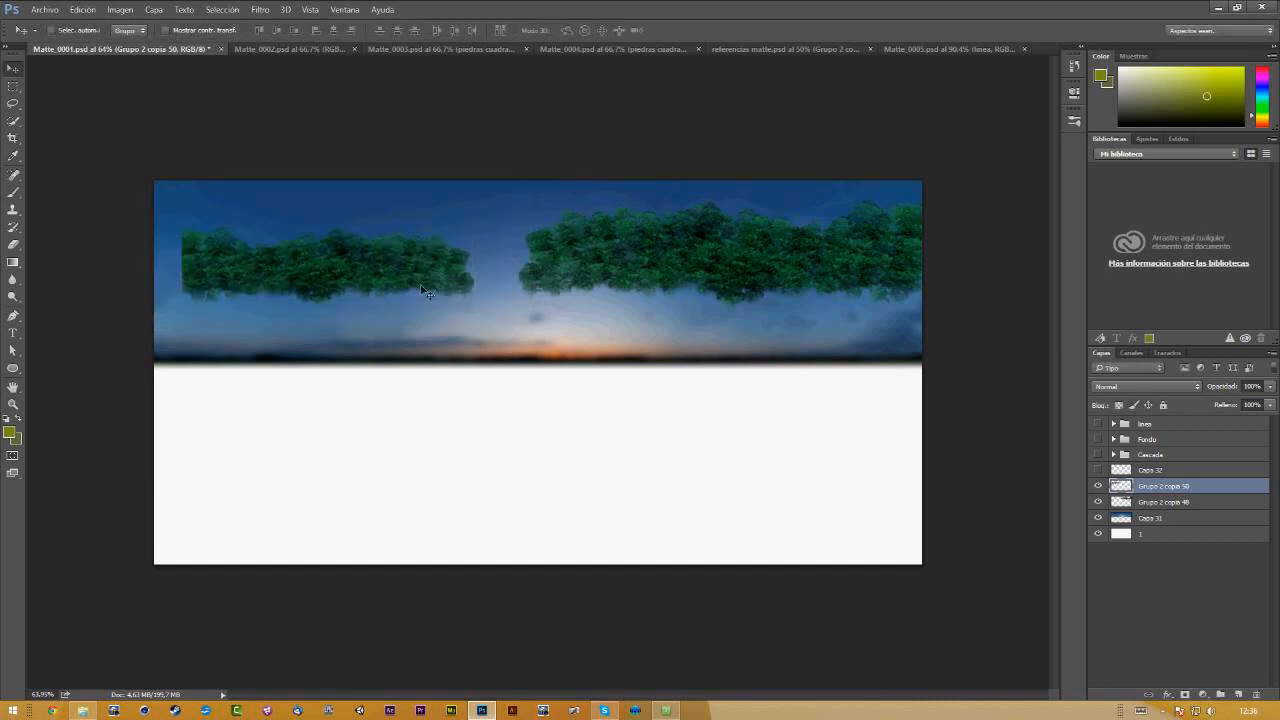
pyautogui.moveTo(425, 292); pyautogui.dragTo(383, 270)
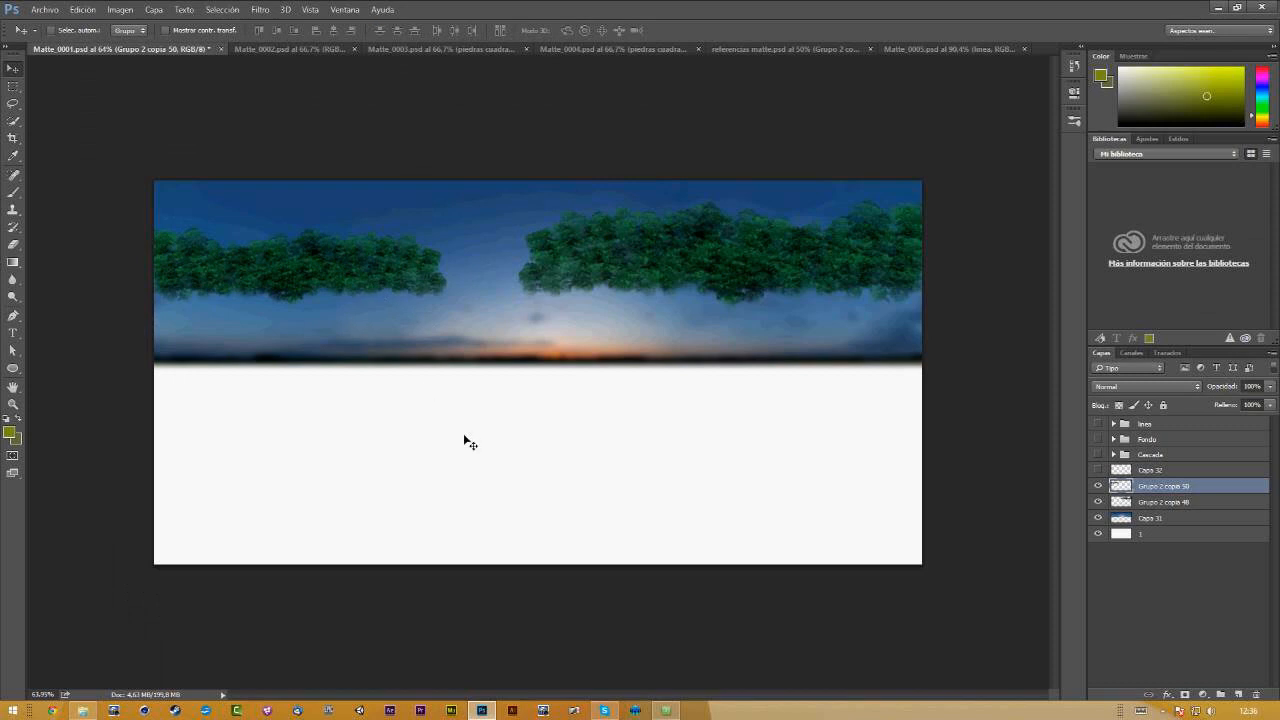
pyautogui.rightClick(334, 271)
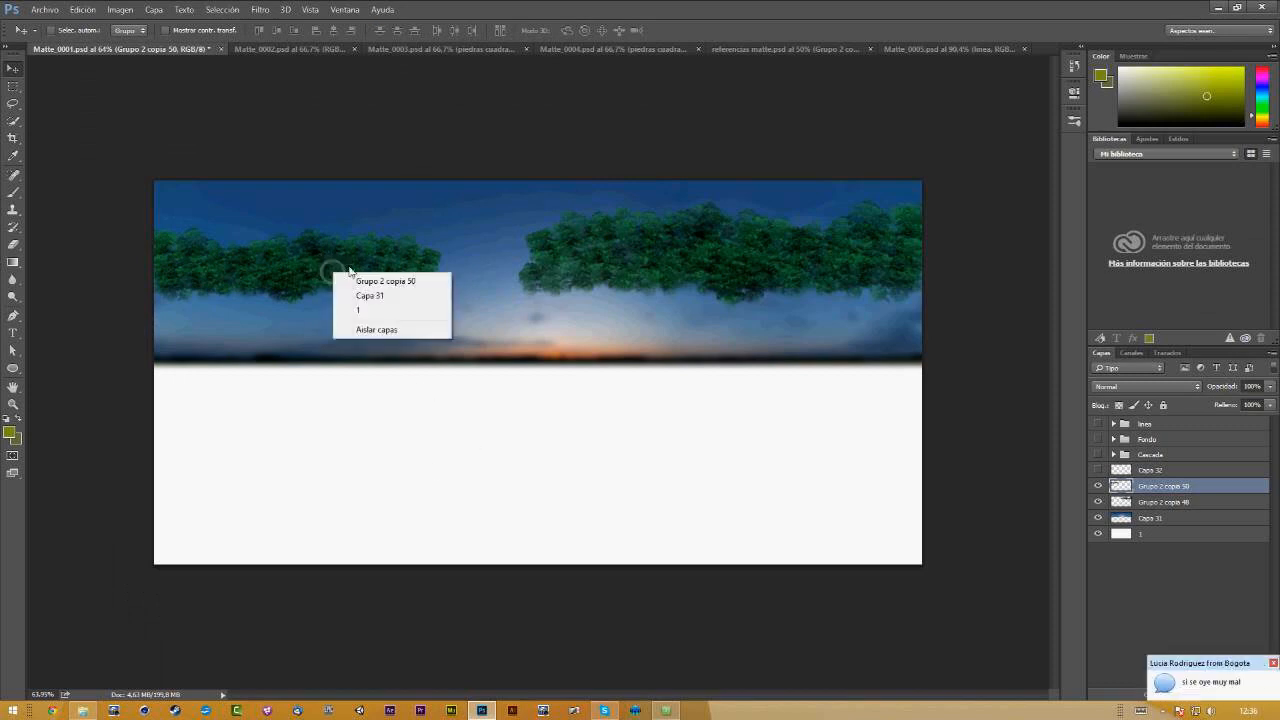
pyautogui.moveTo(288, 270); pyautogui.dragTo(271, 269)
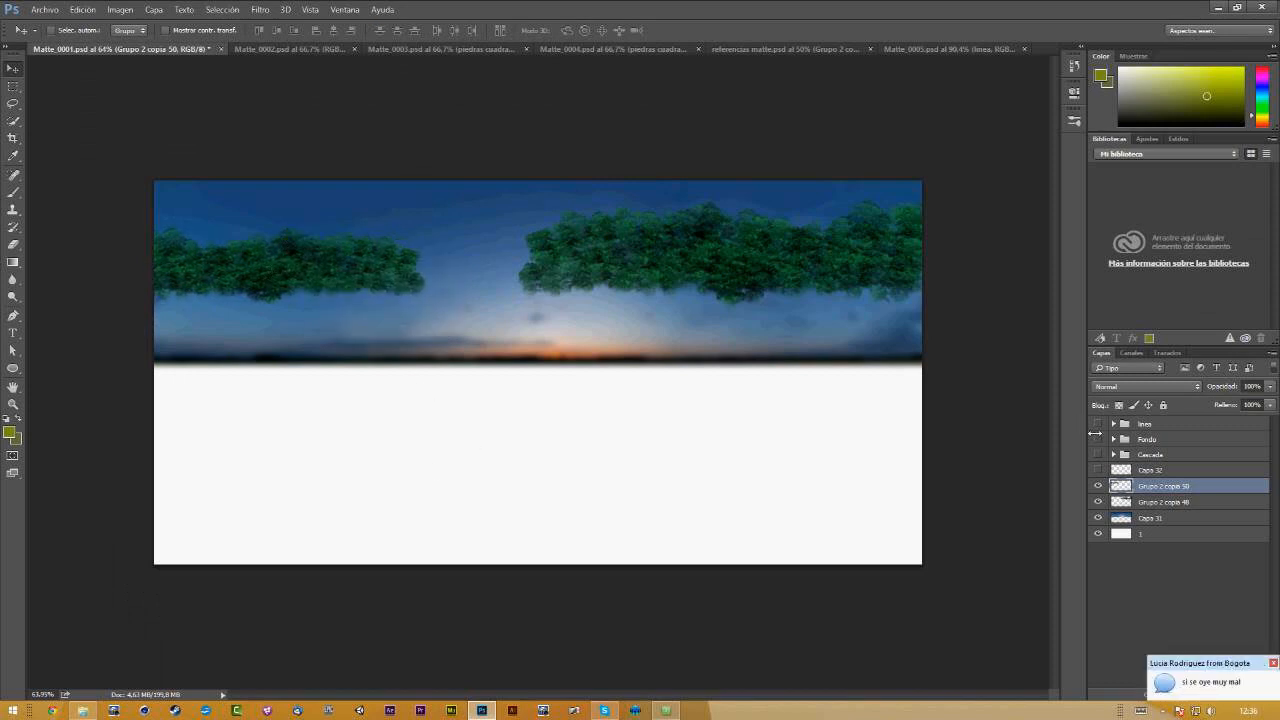
# Step: Show the line sketch group over the painting and bring up the webinar chat window
pyautogui.click(1100, 425)
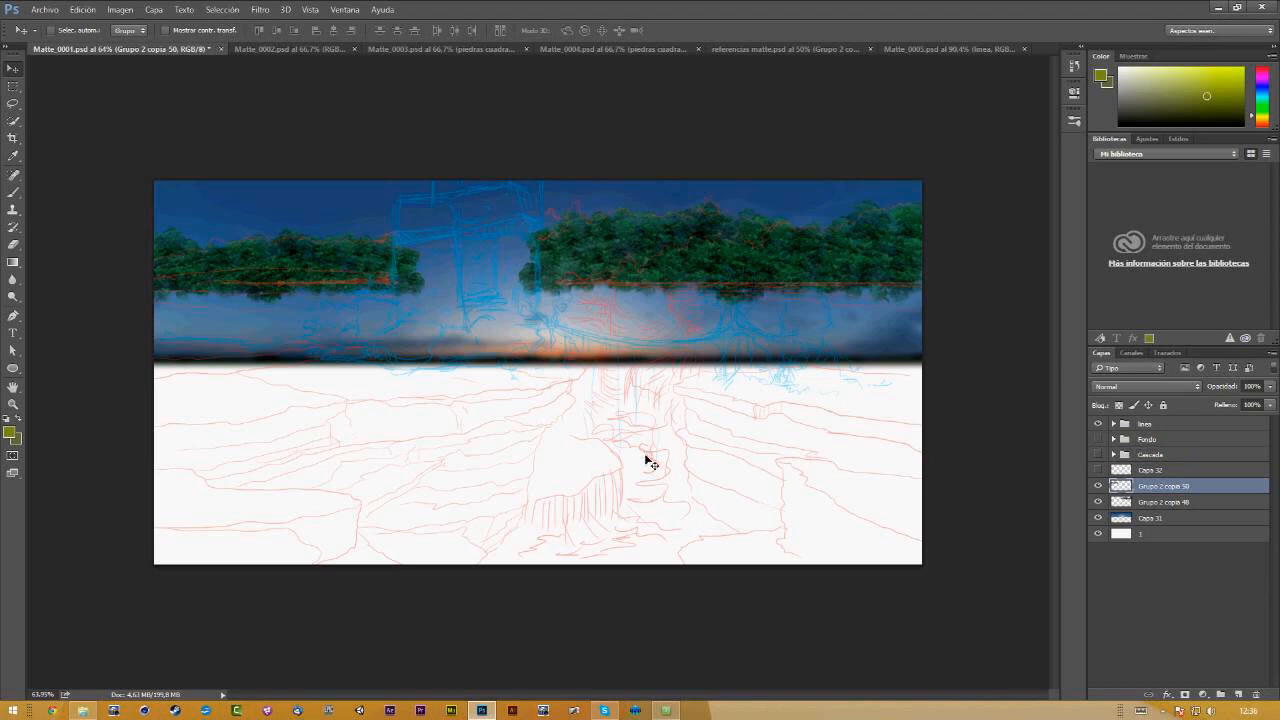
pyautogui.click(669, 713)
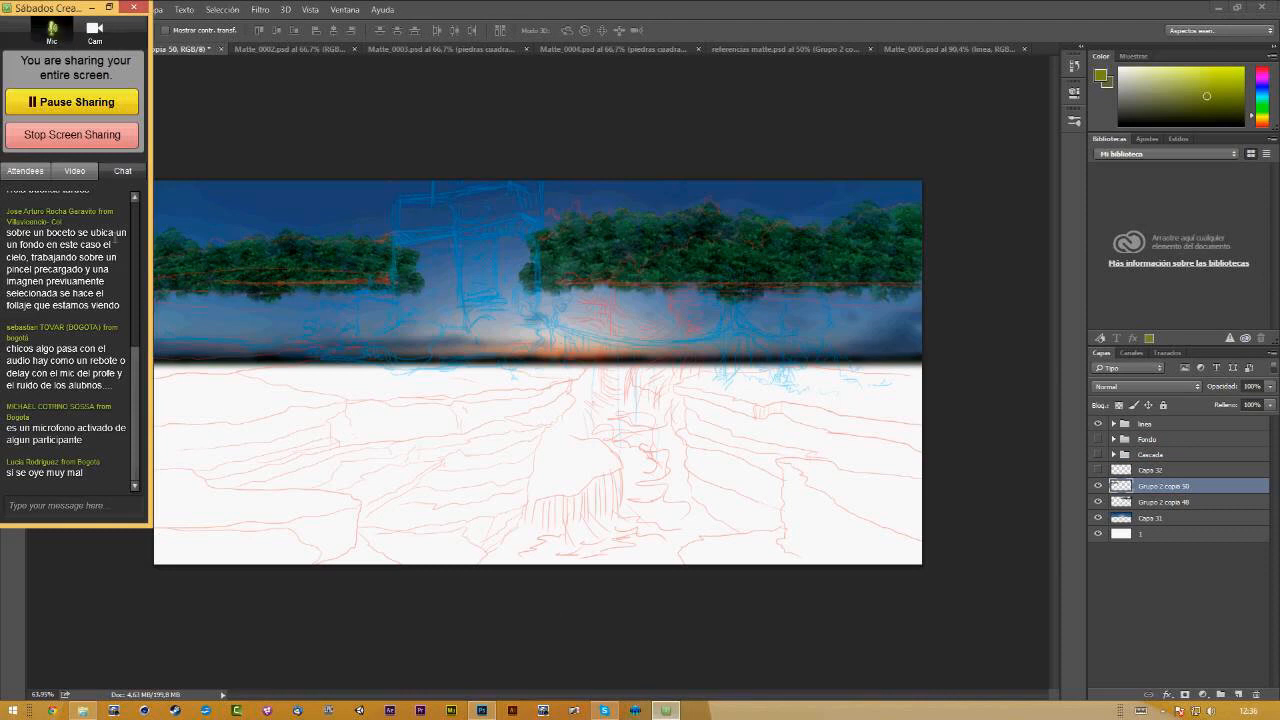
# Step: Show the webinar's attendee list and mute all attendees
pyautogui.click(37, 171)
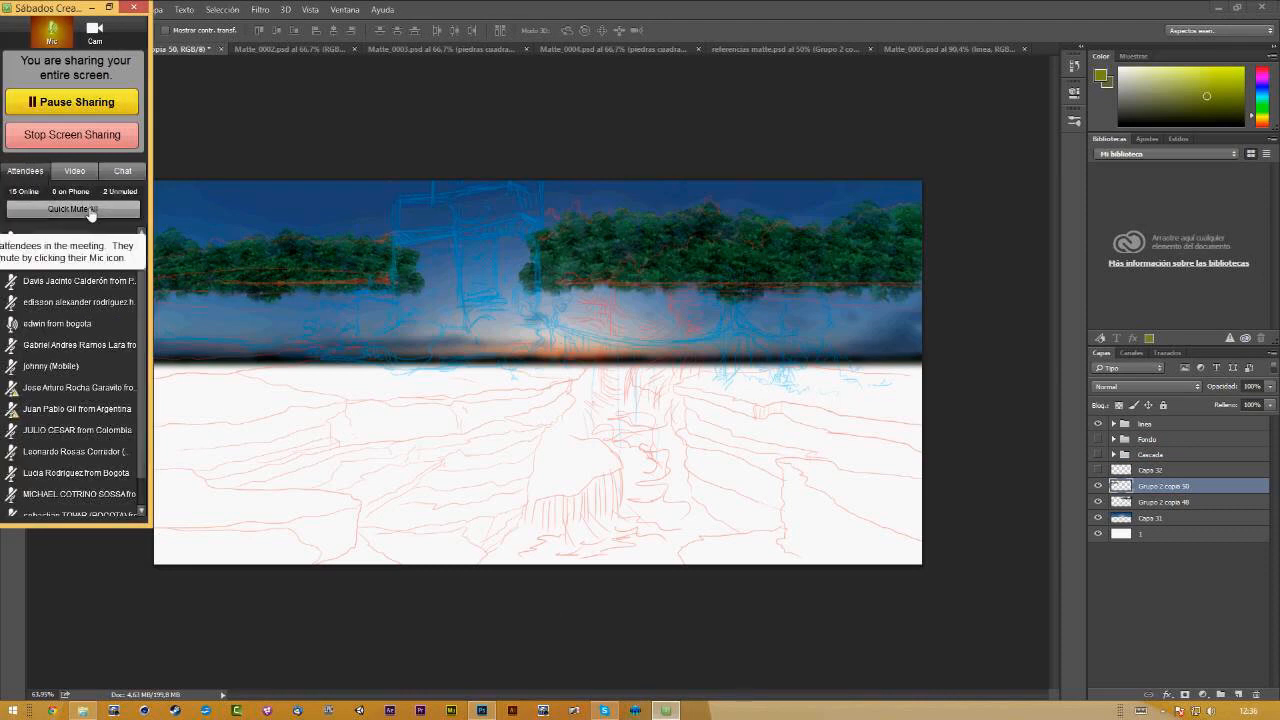
pyautogui.click(90, 210)
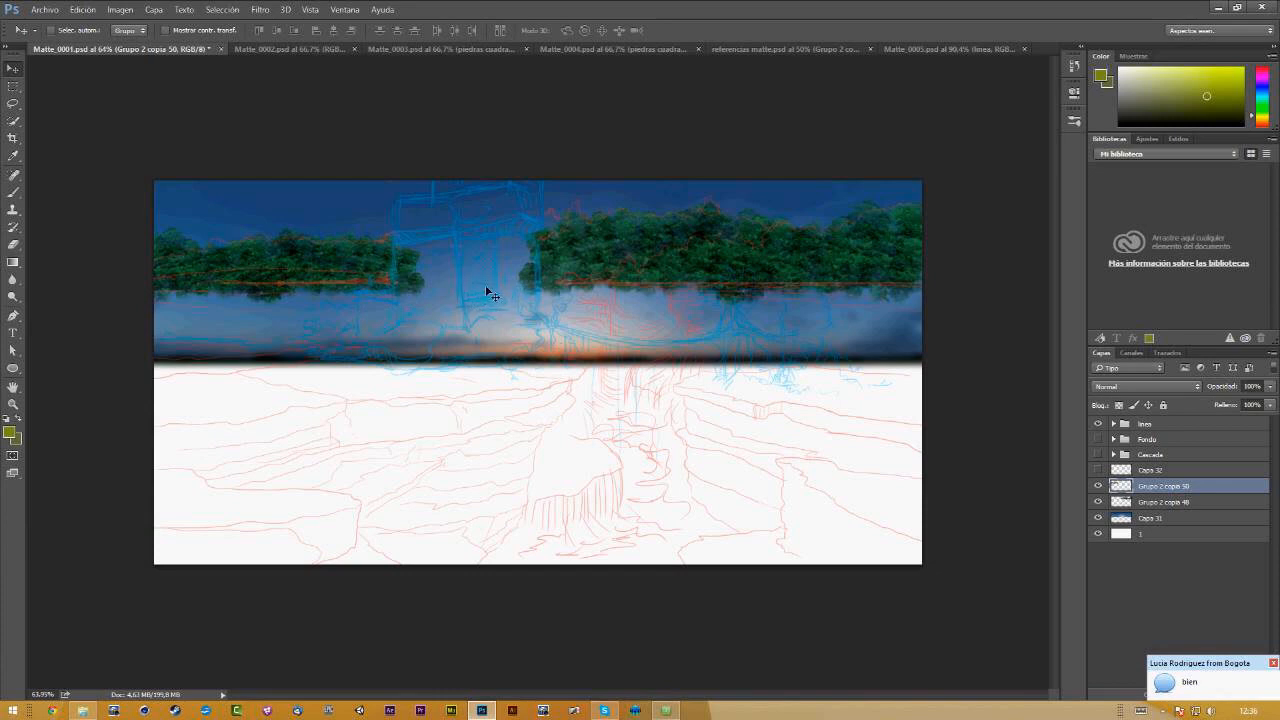
# Step: Switch to the Brush tool and reduce the foreground/background variation in the foliage brush's colour dynamics
pyautogui.press('f')
pyautogui.press('f')
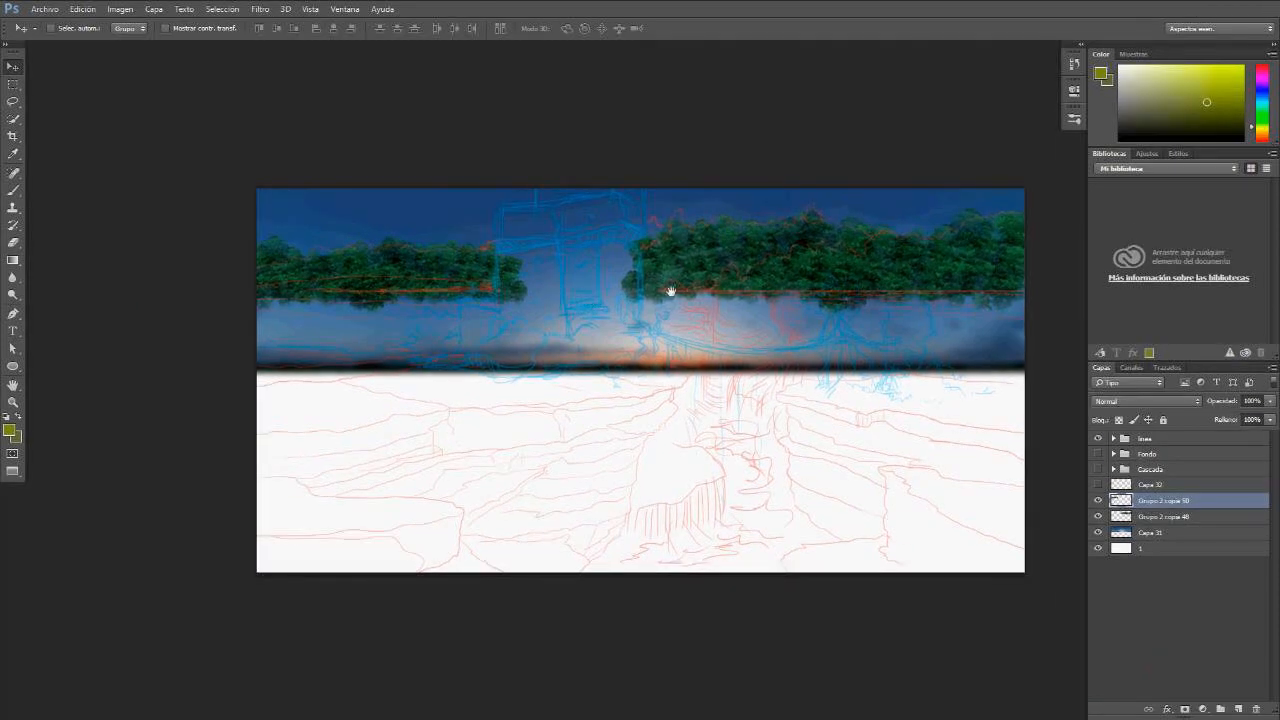
pyautogui.press('b')
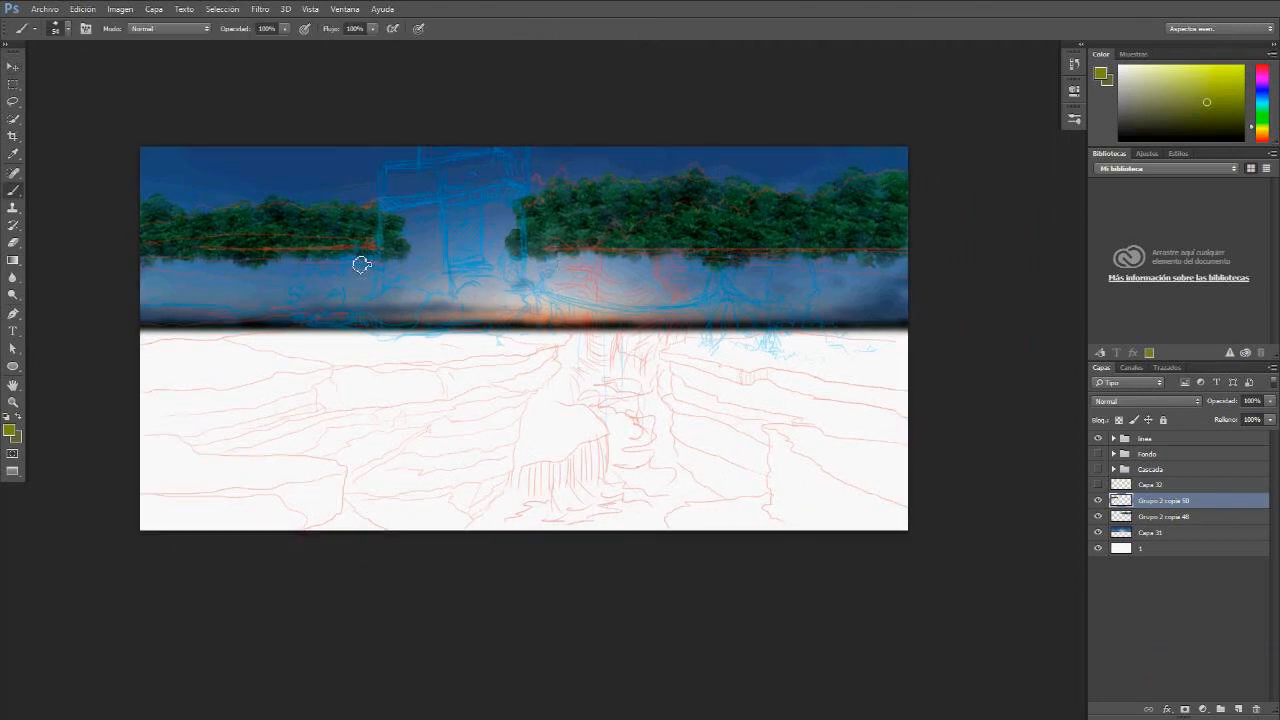
pyautogui.click(85, 29)
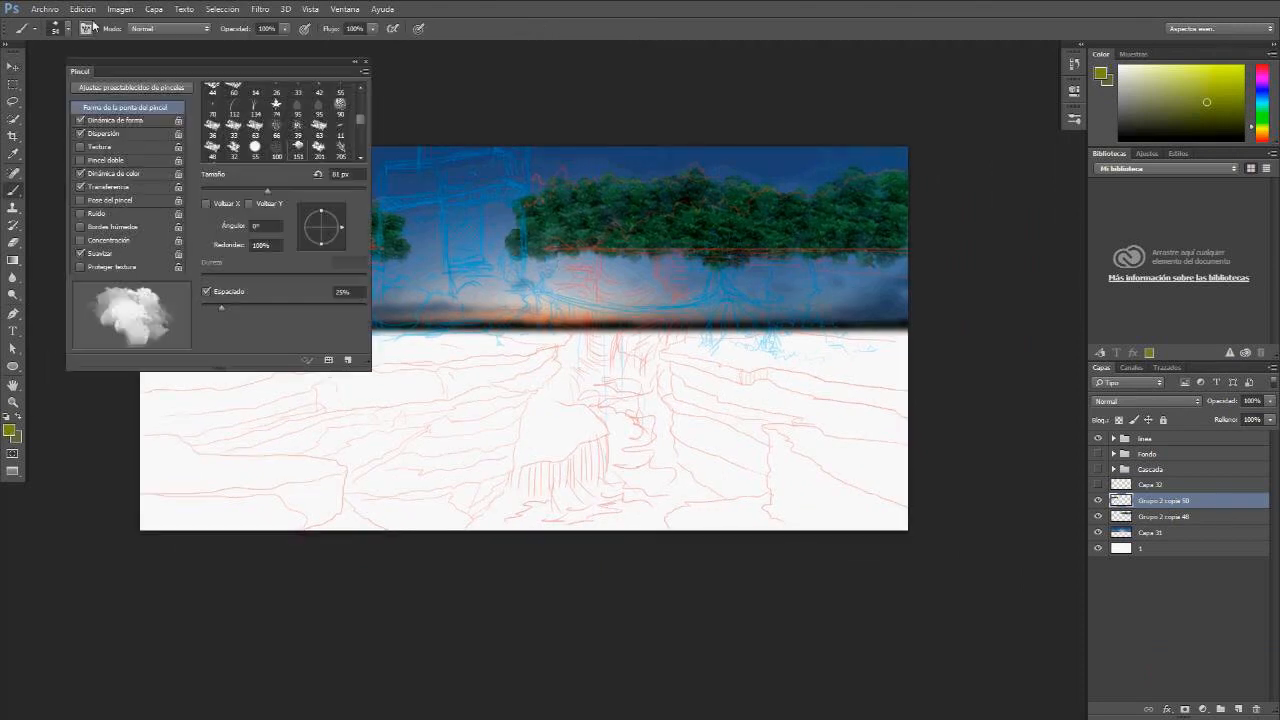
pyautogui.click(113, 173)
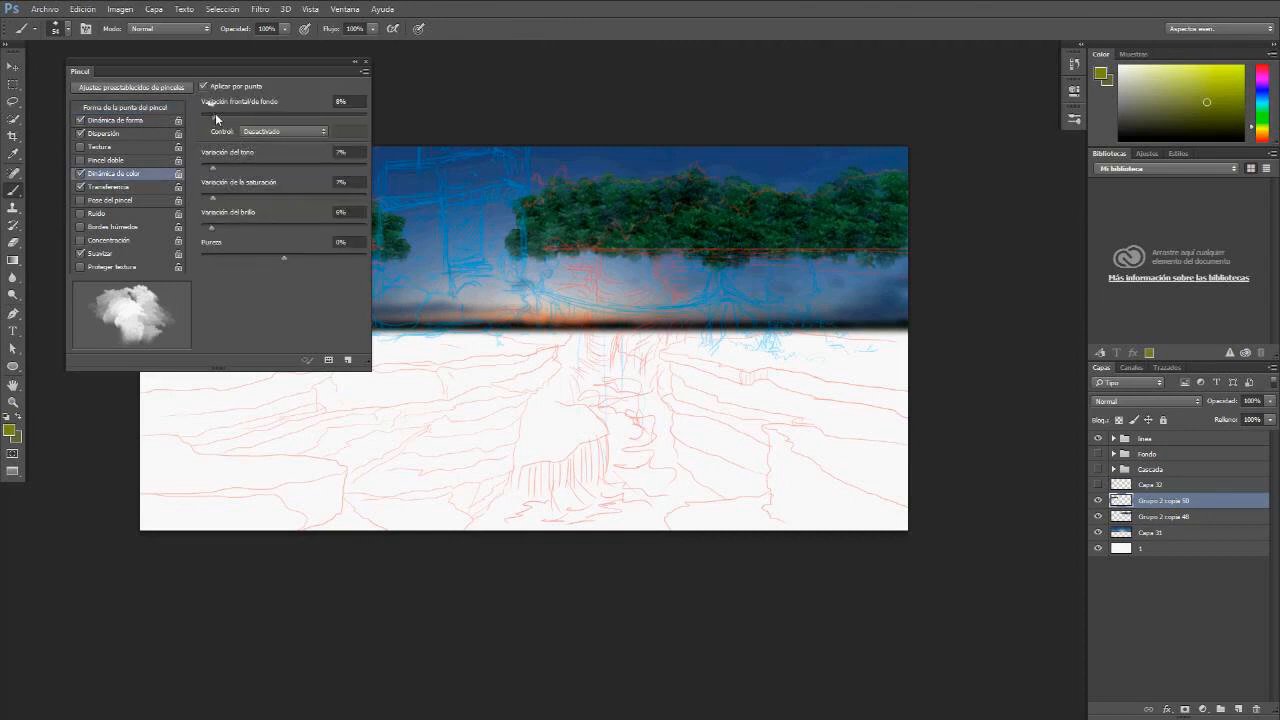
pyautogui.moveTo(216, 119); pyautogui.dragTo(208, 120)
pyautogui.click(86, 30)
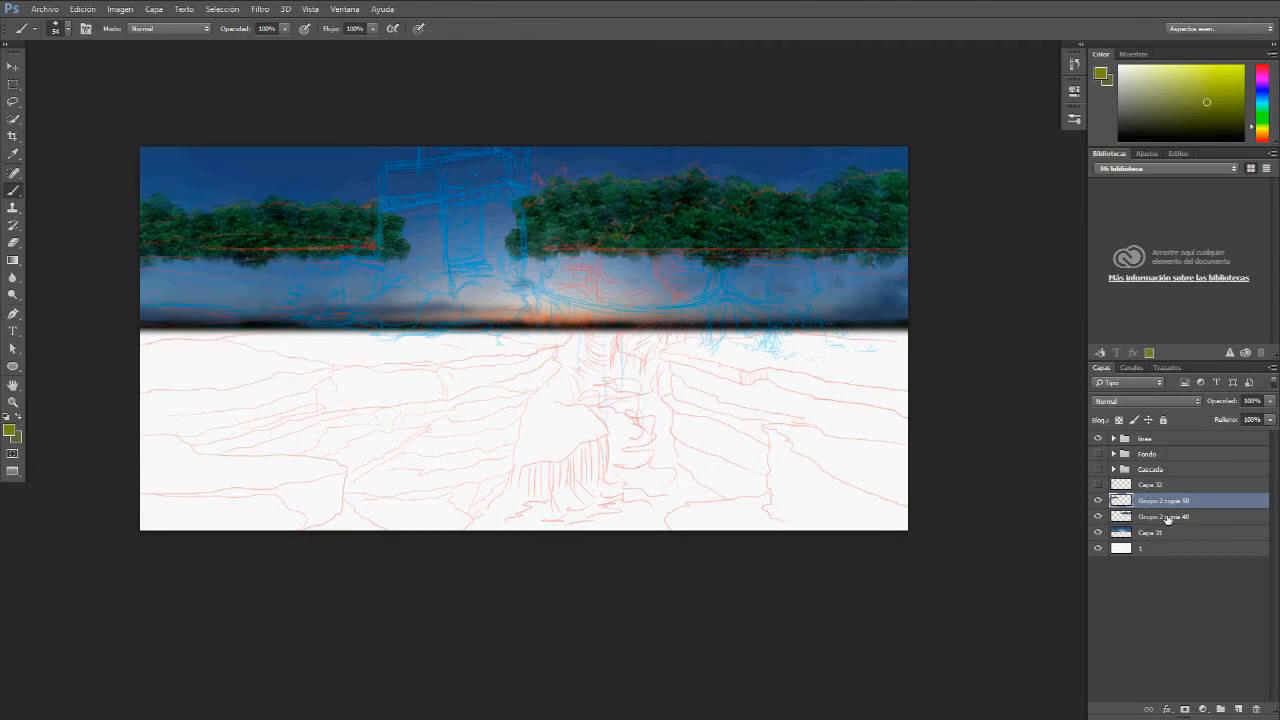
# Step: Add a new layer above the foliage bands and paint a yellow-green foliage mass over the right band
pyautogui.click(1238, 708)
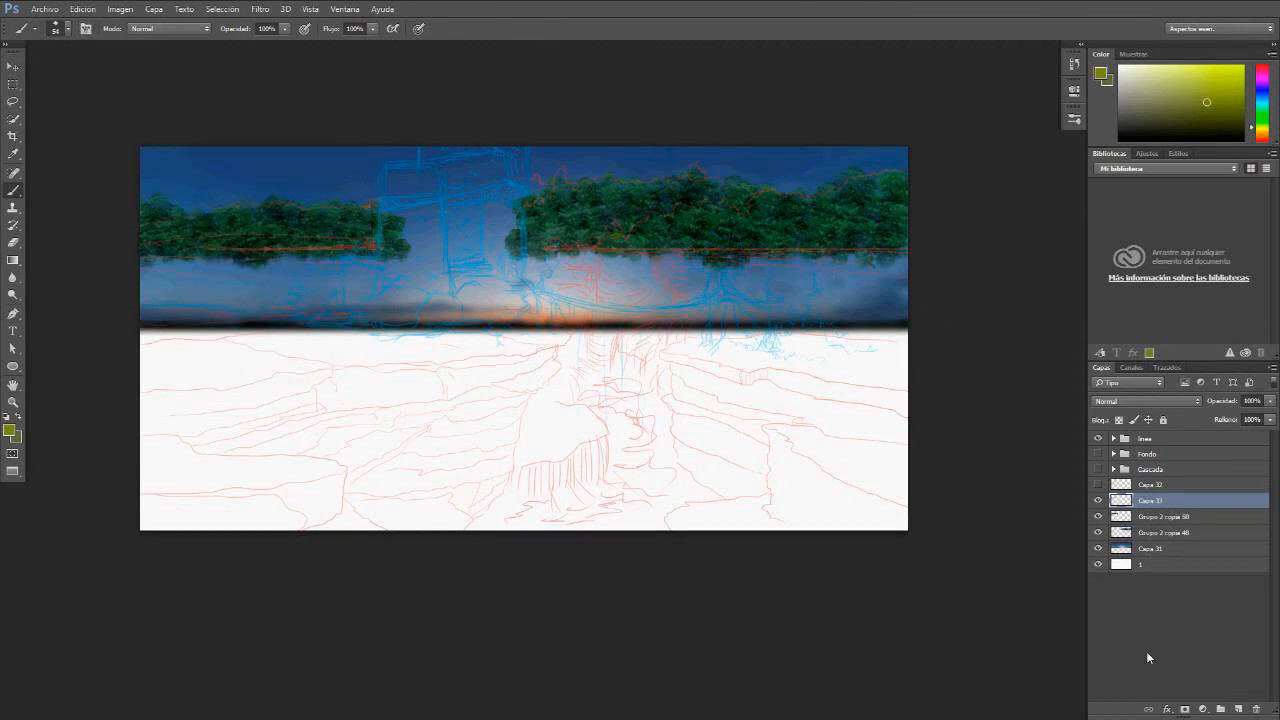
pyautogui.moveTo(684, 237)
pyautogui.mouseDown()
pyautogui.moveTo(787, 229)
pyautogui.moveTo(778, 257)
pyautogui.moveTo(826, 224)
pyautogui.moveTo(797, 230)
pyautogui.moveTo(835, 257)
pyautogui.moveTo(872, 242)
pyautogui.moveTo(891, 255)
pyautogui.moveTo(909, 251)
pyautogui.moveTo(916, 223)
pyautogui.moveTo(900, 205)
pyautogui.moveTo(885, 230)
pyautogui.moveTo(869, 218)
pyautogui.moveTo(909, 253)
pyautogui.moveTo(902, 209)
pyautogui.moveTo(870, 206)
pyautogui.moveTo(831, 224)
pyautogui.moveTo(844, 246)
pyautogui.moveTo(721, 241)
pyautogui.moveTo(701, 259)
pyautogui.moveTo(681, 242)
pyautogui.moveTo(698, 243)
pyautogui.moveTo(671, 258)
pyautogui.moveTo(661, 248)
pyautogui.moveTo(673, 261)
pyautogui.moveTo(580, 263)
pyautogui.moveTo(749, 265)
pyautogui.mouseUp()
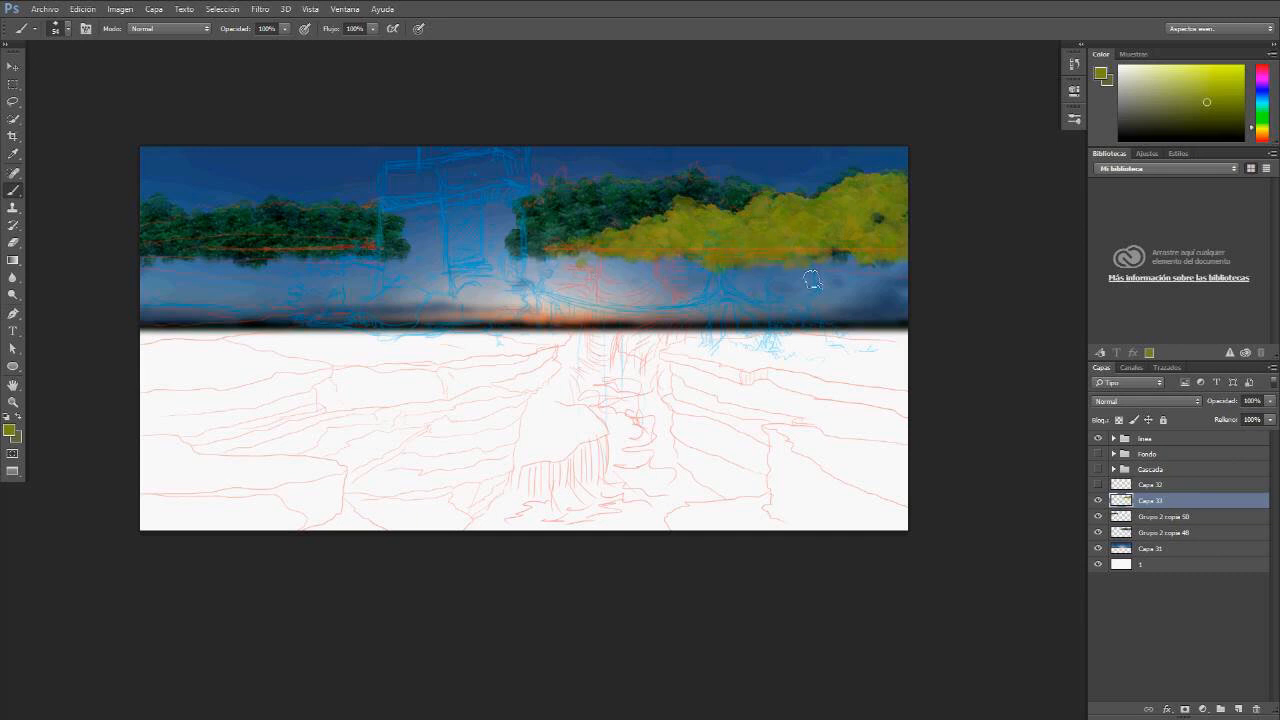
# Step: Copy the tree layers Grupo 4 copia 2 and Grupo 2 copia 3 from referencias matte.psd into Matte_0001.psd
pyautogui.press('v')
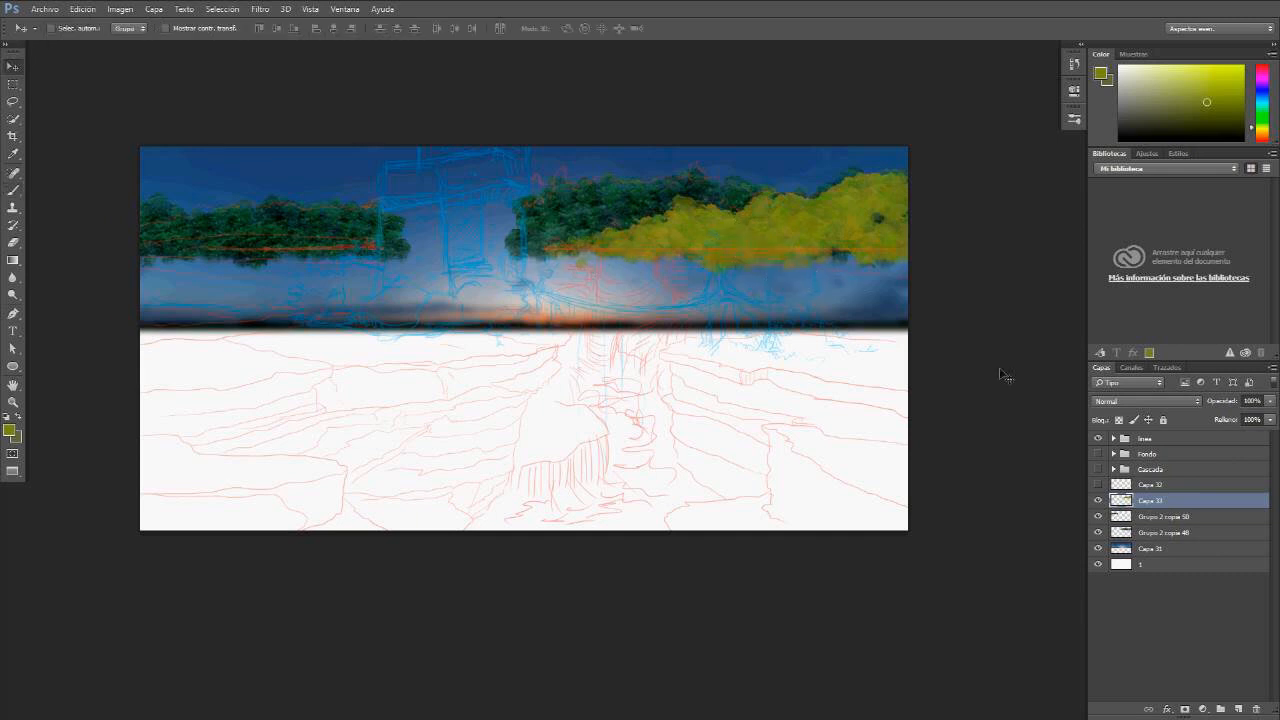
pyautogui.press('Tab')
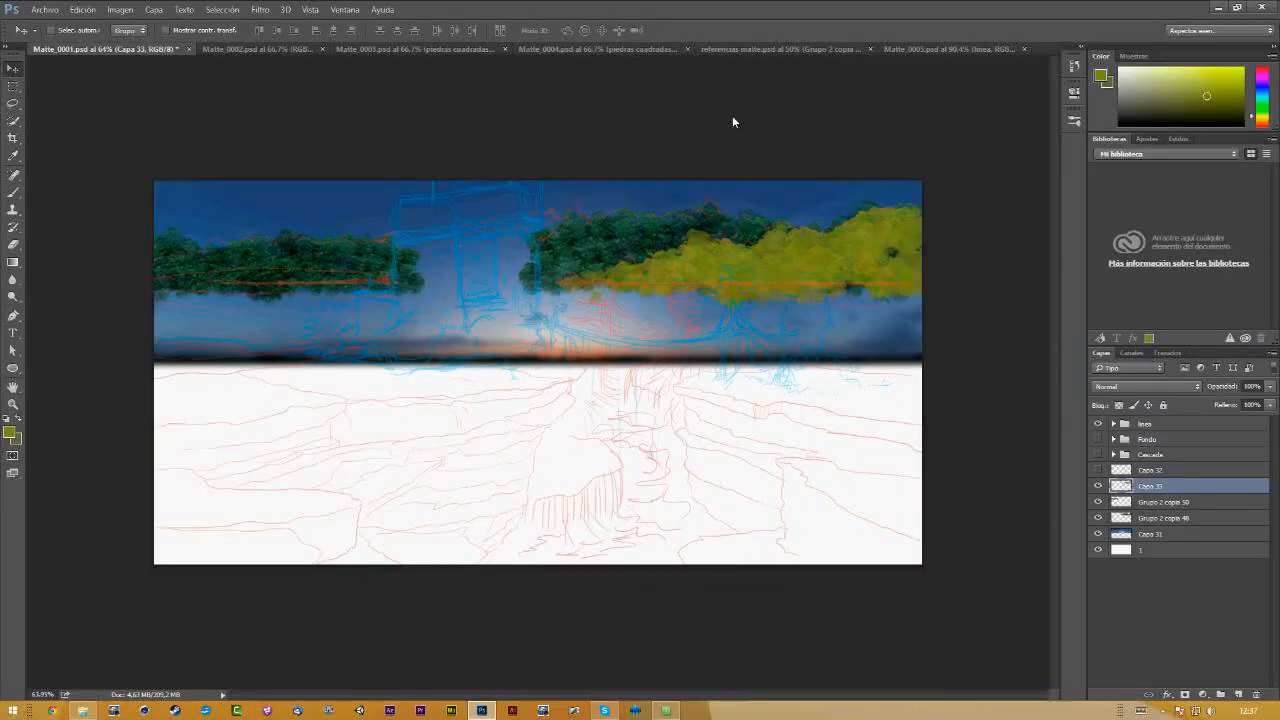
pyautogui.click(762, 49)
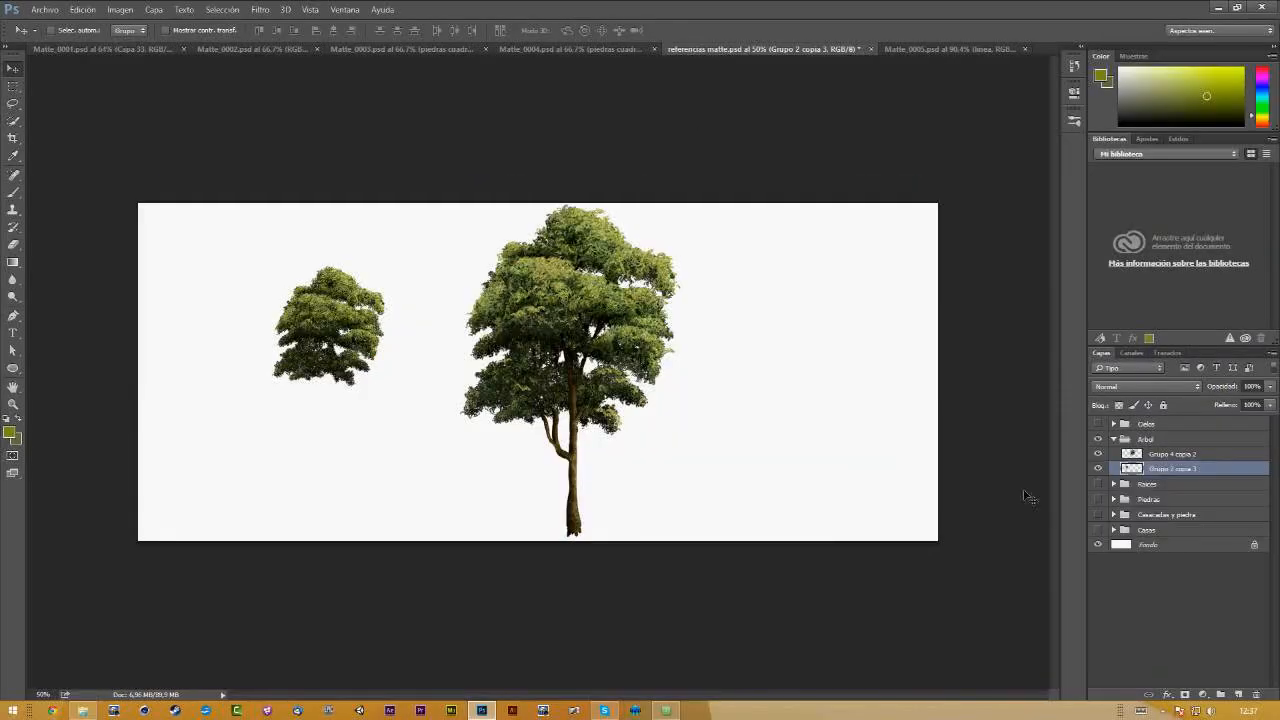
pyautogui.keyDown('shift'); pyautogui.click(1170, 455); pyautogui.keyUp('shift')
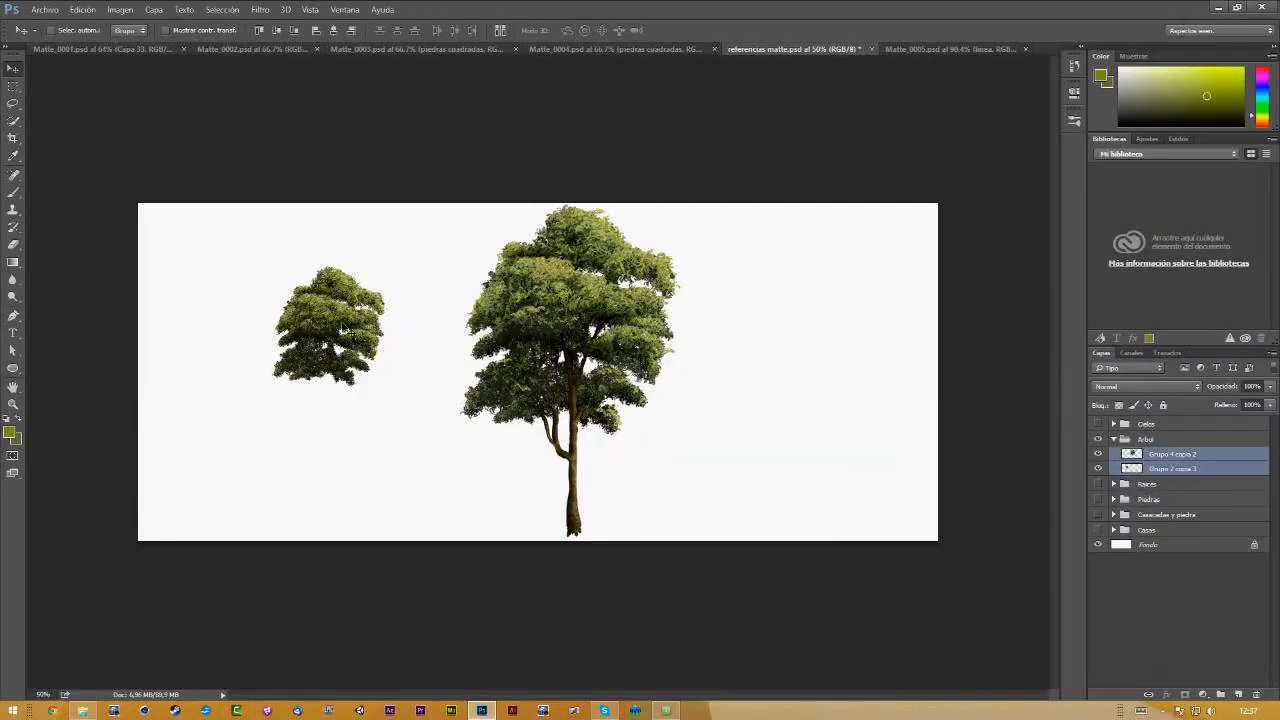
pyautogui.moveTo(343, 330); pyautogui.dragTo(433, 307)
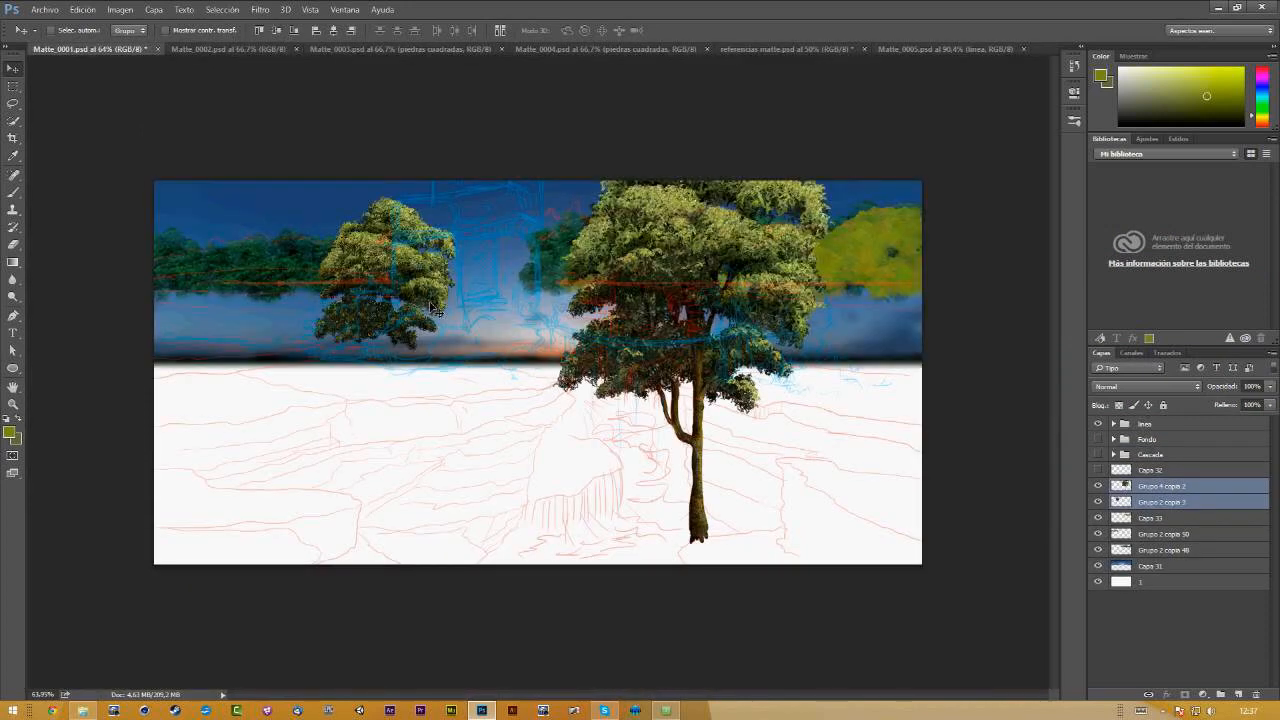
# Step: Hide the full tree with the trunk and move the trunkless foliage clump over the painted yellow-green foliage
pyautogui.moveTo(1098, 486); pyautogui.dragTo(1098, 502)
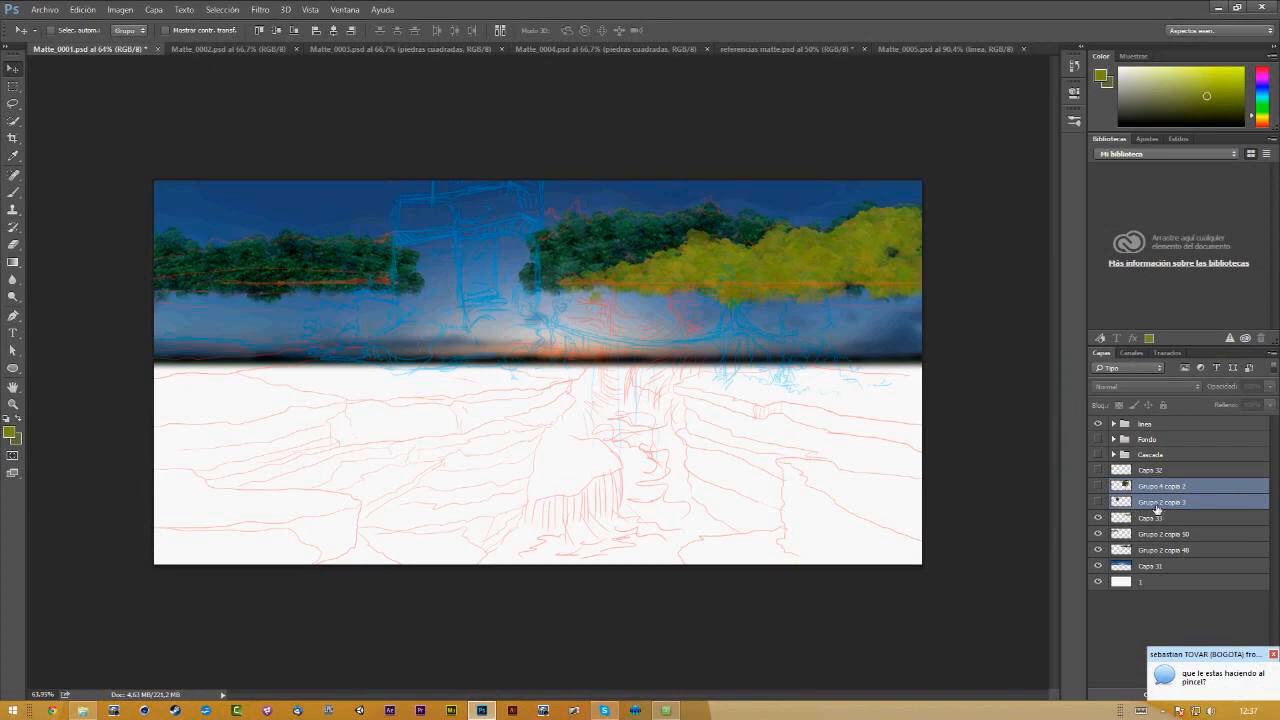
pyautogui.click(1098, 502)
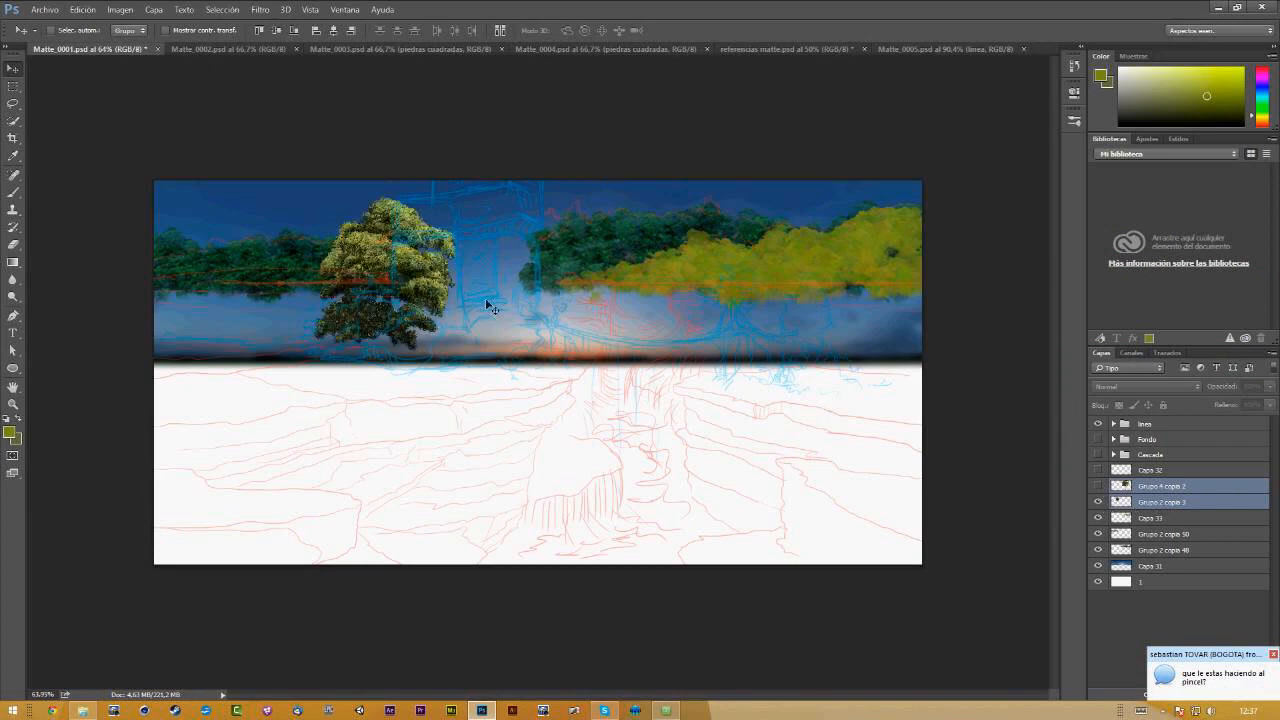
pyautogui.moveTo(486, 300); pyautogui.dragTo(886, 271)
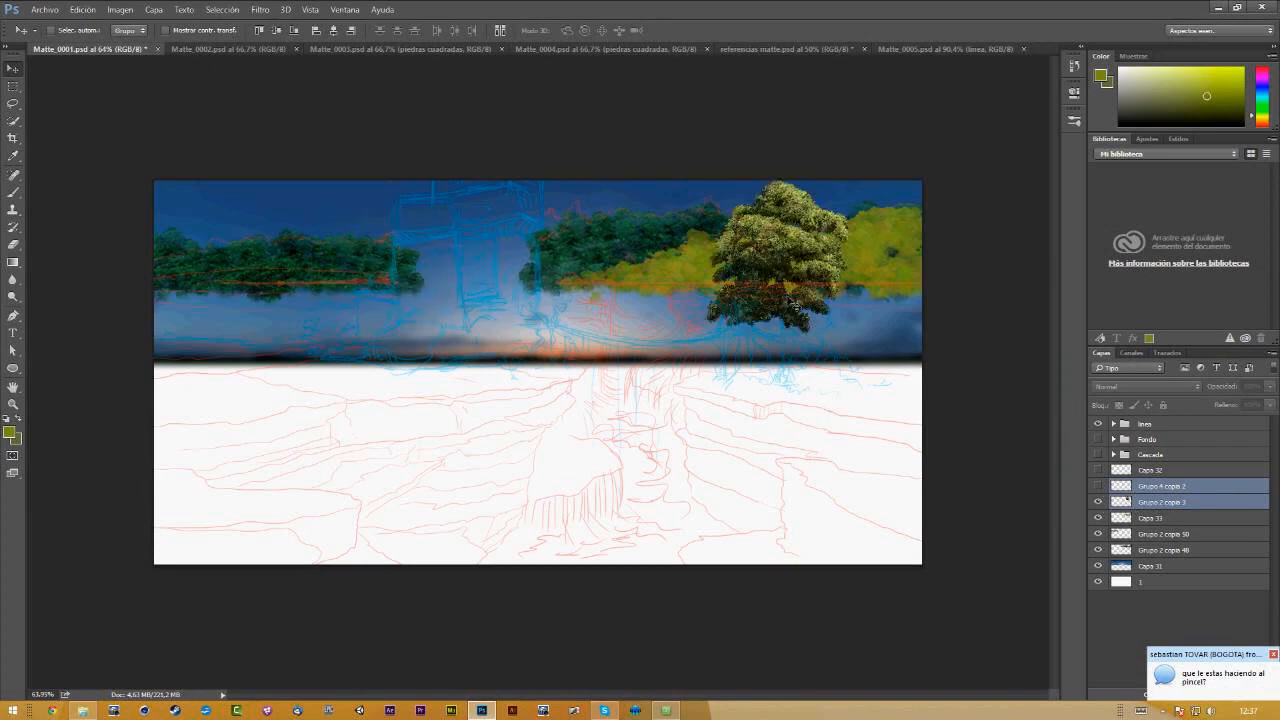
# Step: Scale down the Grupo 2 copia 3 foliage clump alone and place it at the right end of the yellow-green foliage
pyautogui.hotkey('ctrl', 't')
pyautogui.press('Escape')
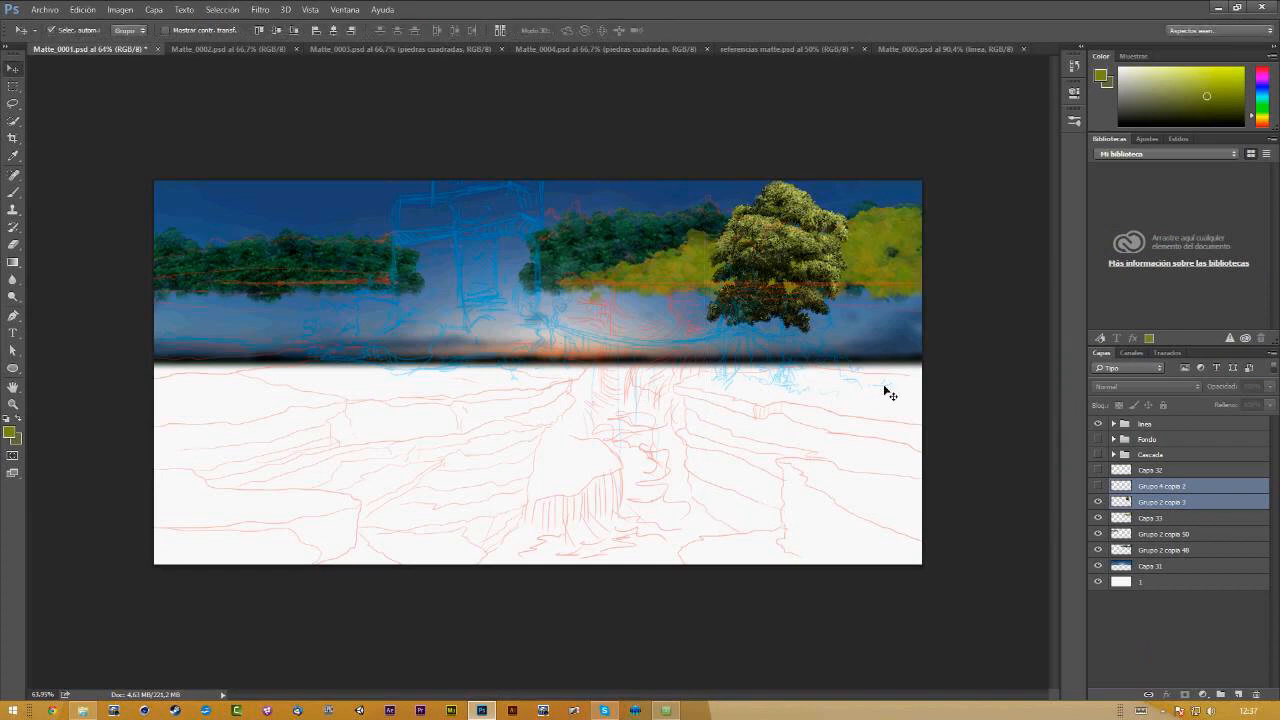
pyautogui.click(1167, 506)
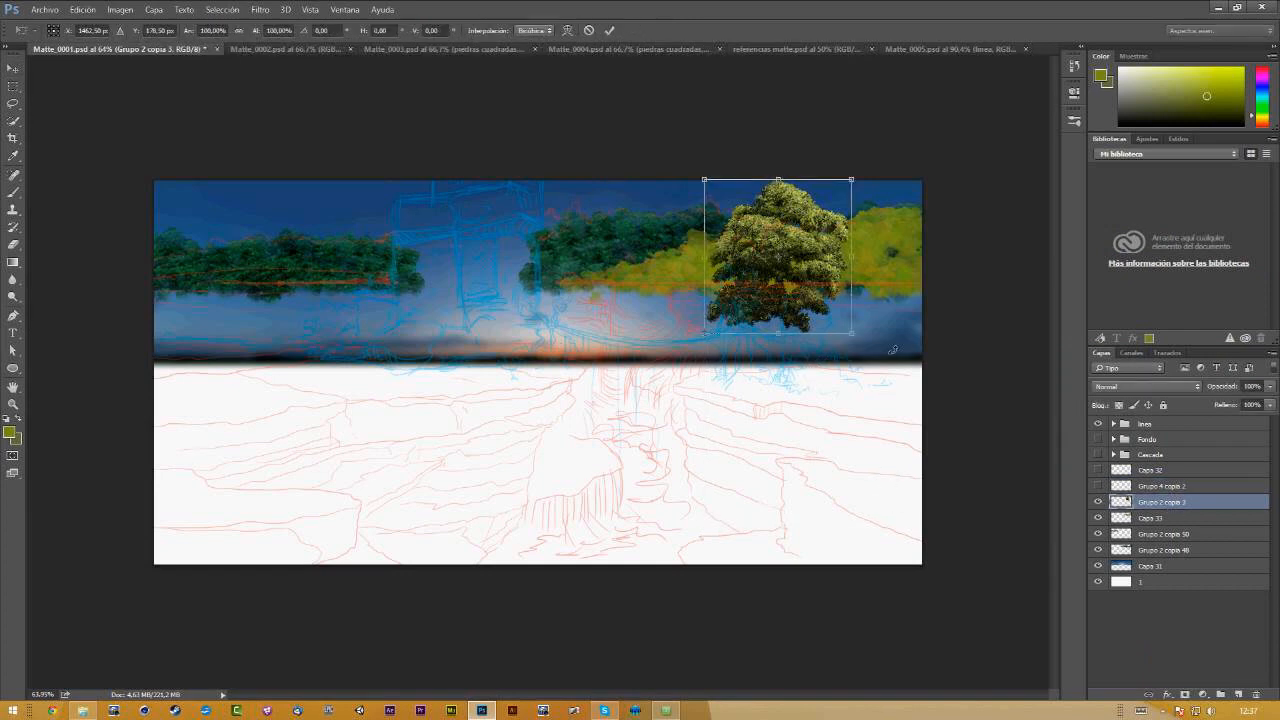
pyautogui.press('super')
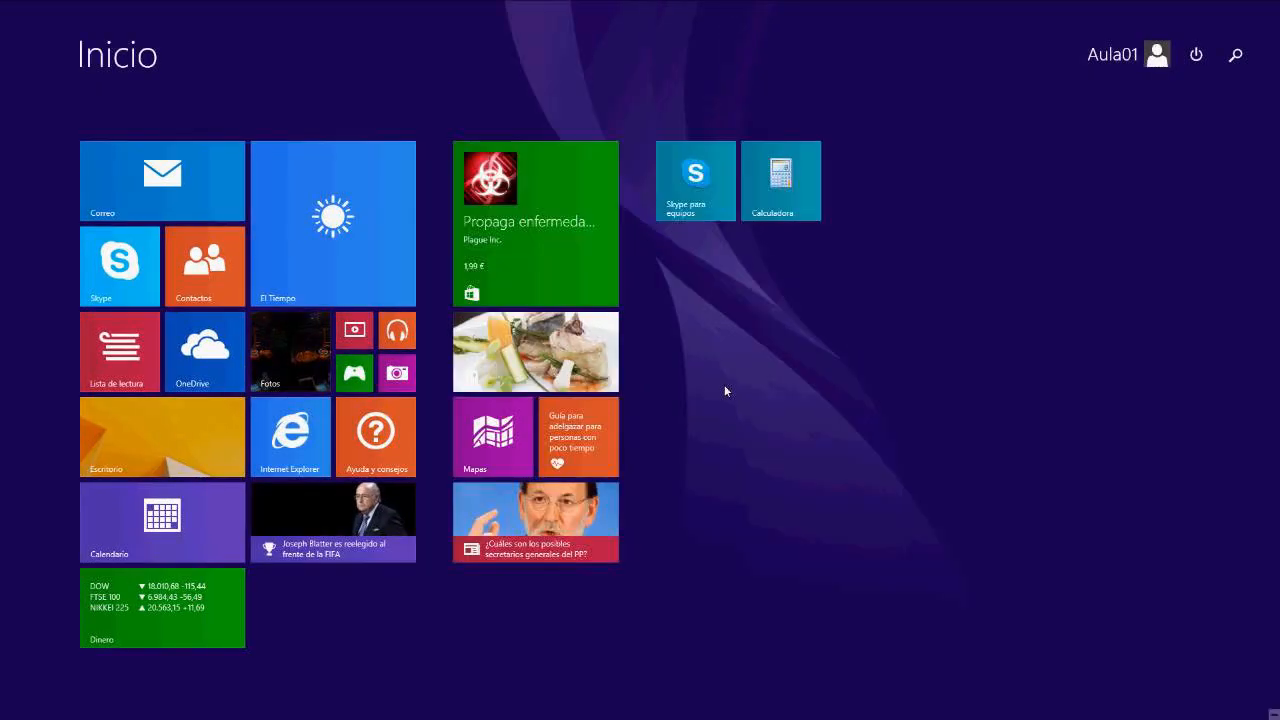
pyautogui.press('super')
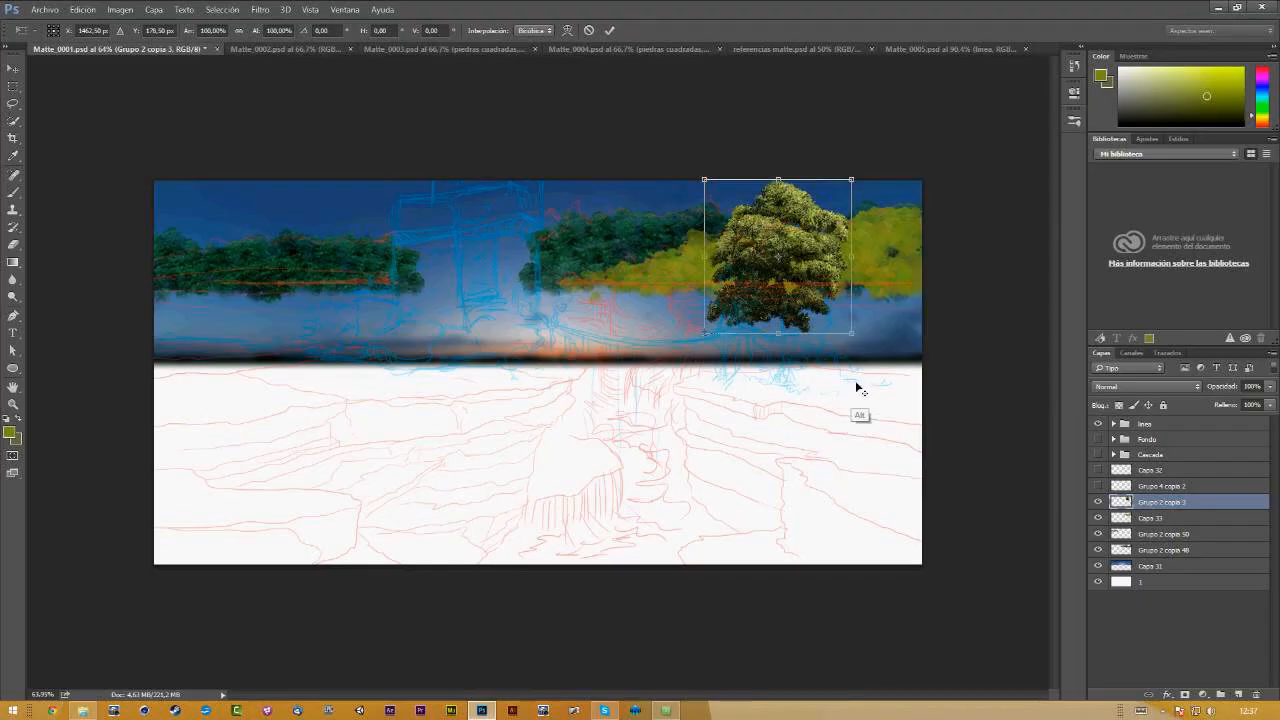
pyautogui.moveTo(856, 340); pyautogui.dragTo(876, 258)
pyautogui.press('Return')
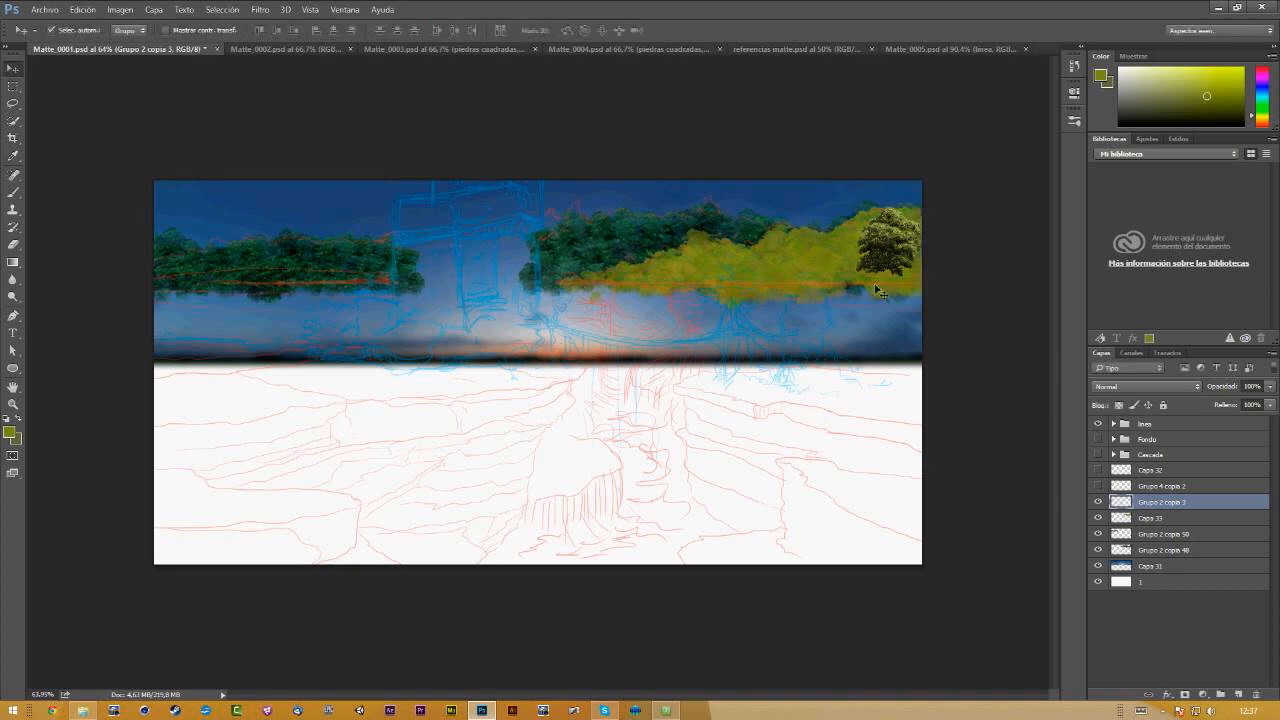
# Step: Set the foliage clump's blend mode to Luz suave and clip it to the painted foliage layer Capa 33
pyautogui.click(1158, 388)
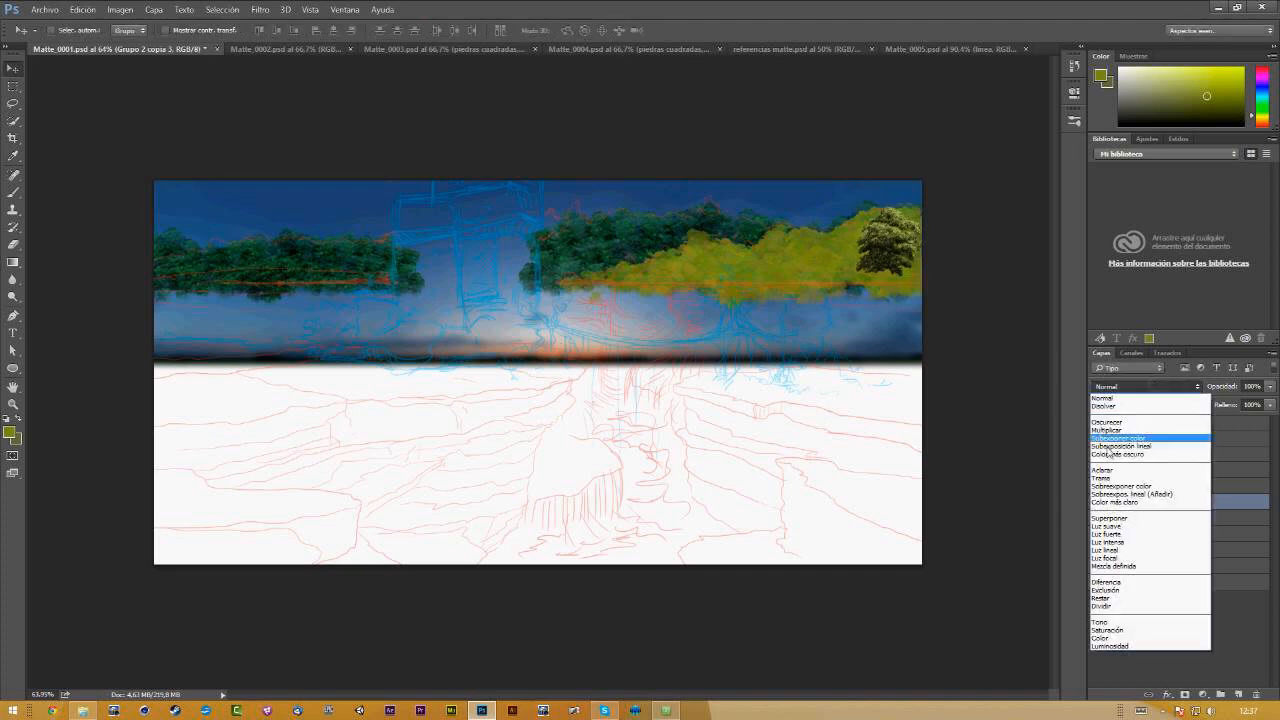
pyautogui.click(1126, 537)
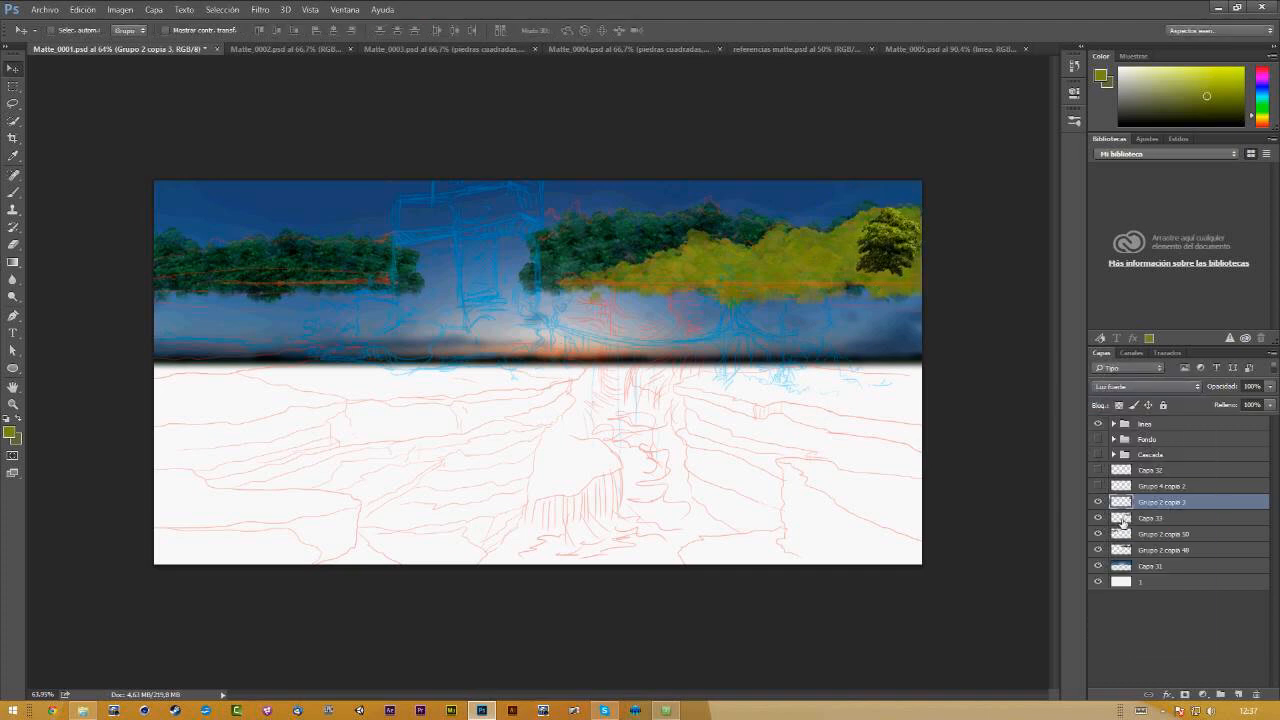
pyautogui.moveTo(890, 266); pyautogui.dragTo(910, 260)
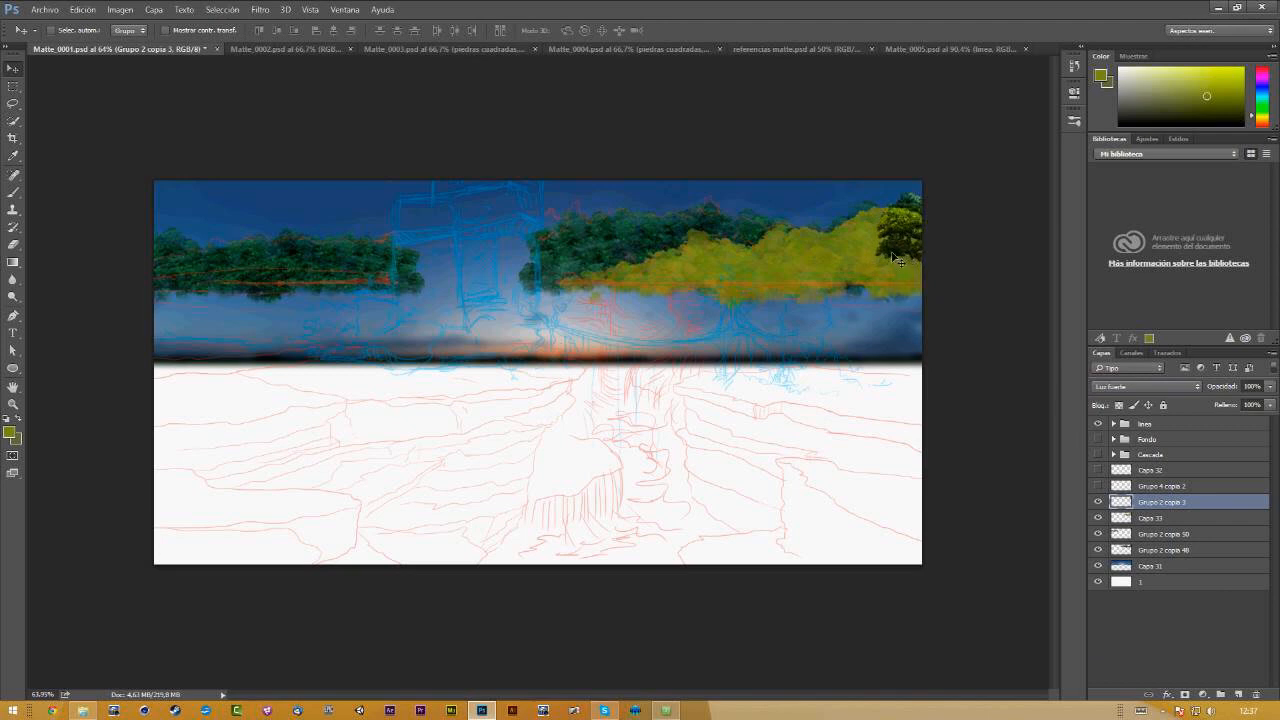
pyautogui.click(1119, 385)
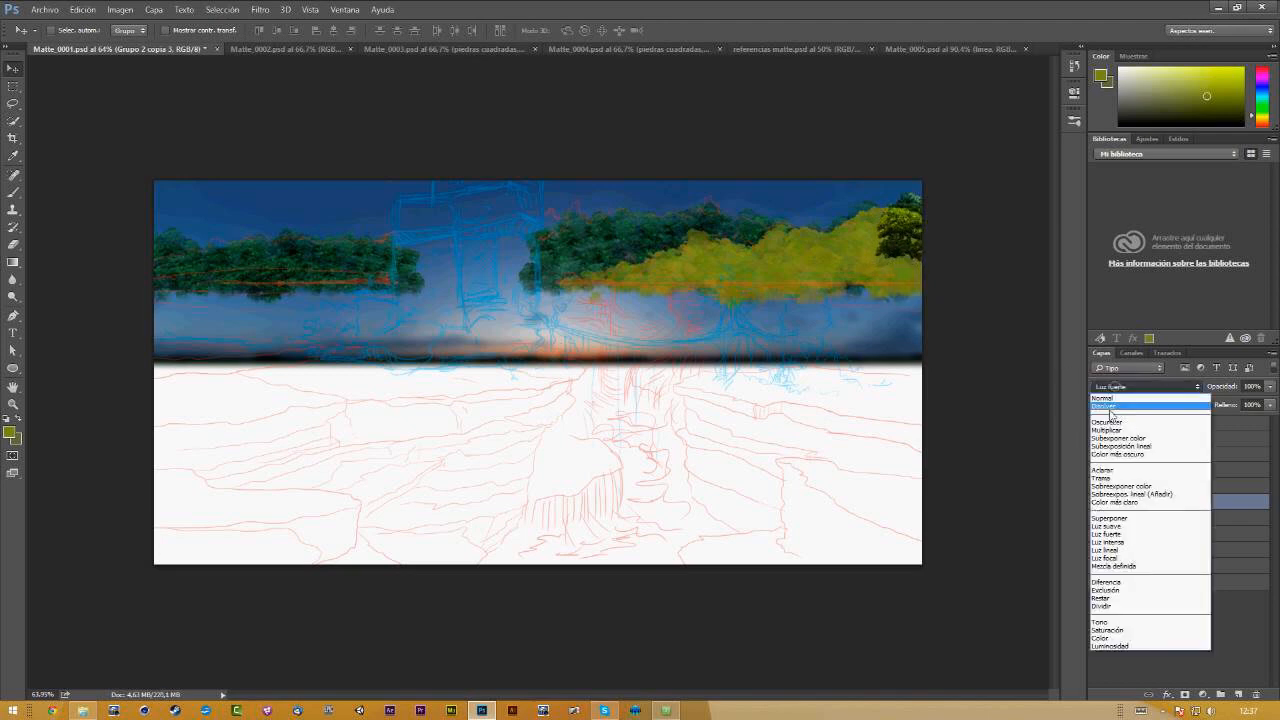
pyautogui.click(1126, 527)
pyautogui.moveTo(911, 250); pyautogui.dragTo(903, 251)
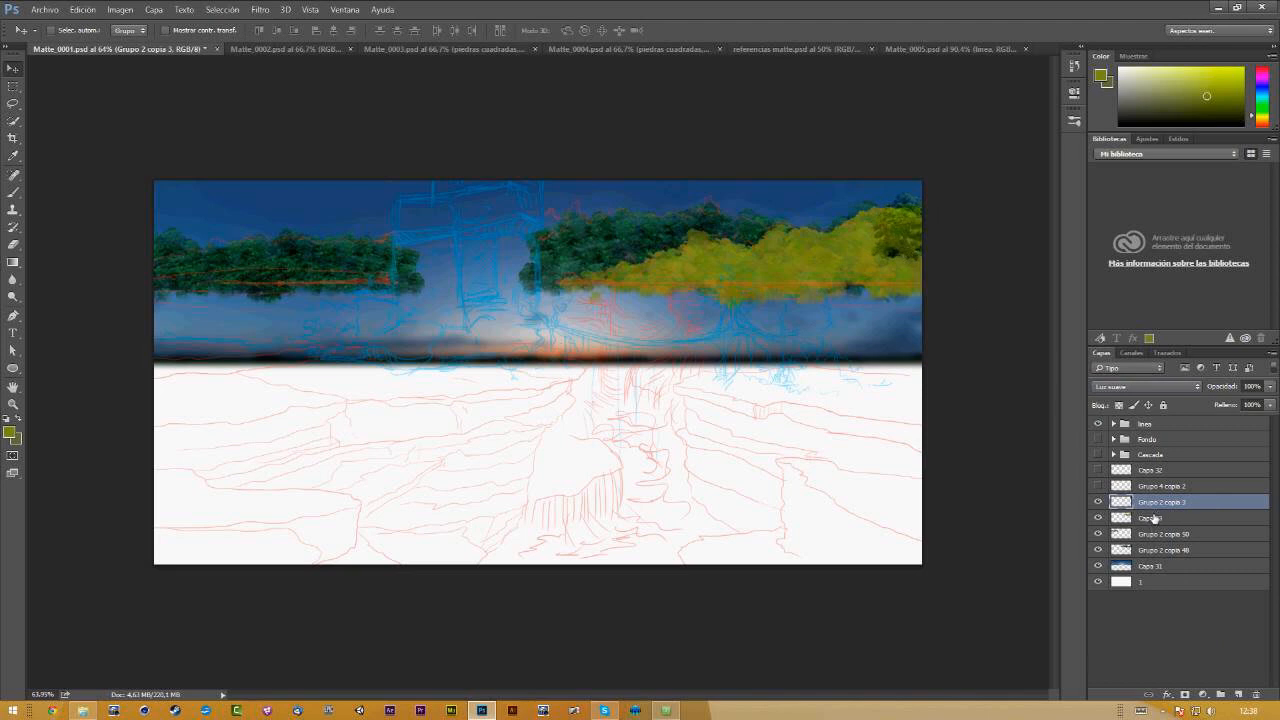
pyautogui.keyDown('alt'); pyautogui.click(1108, 510); pyautogui.keyUp('alt')
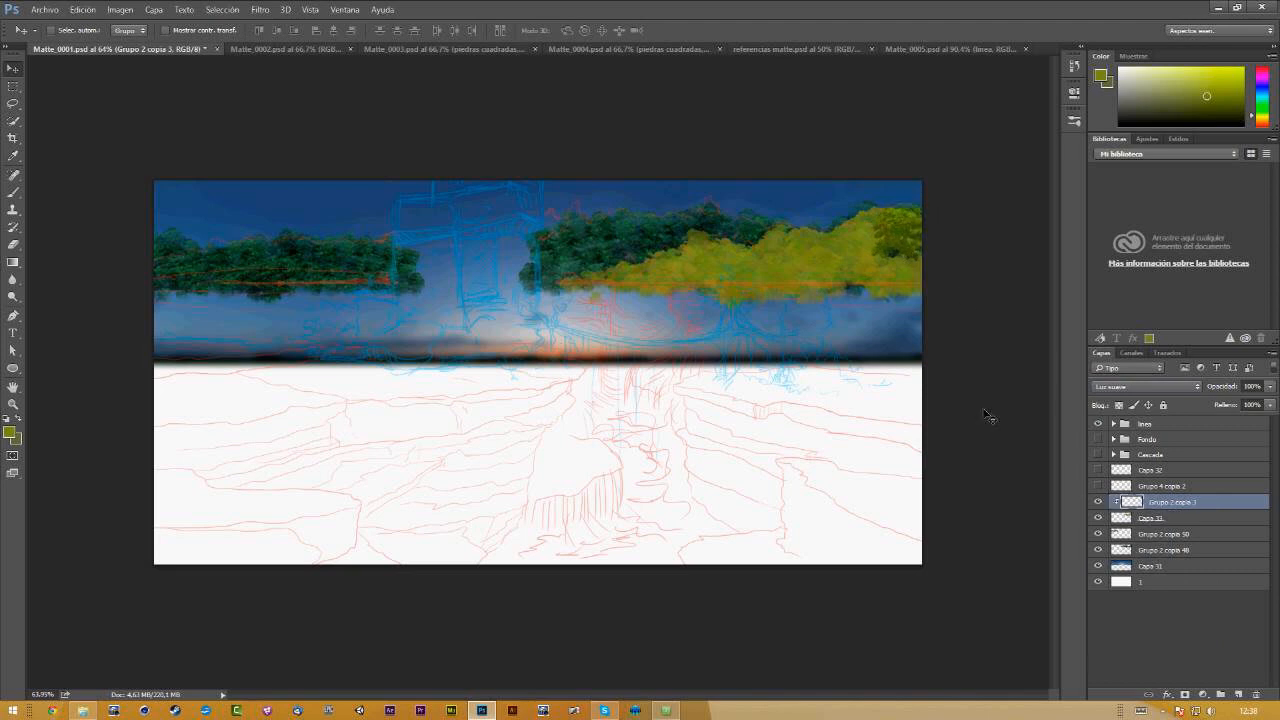
# Step: Duplicate the clipped foliage clump repeatedly across the yellow-green foliage from right to left, flipping one copy horizontally for variation
pyautogui.moveTo(912, 246); pyautogui.dragTo(805, 288)
pyautogui.hotkey('ctrl', 't')
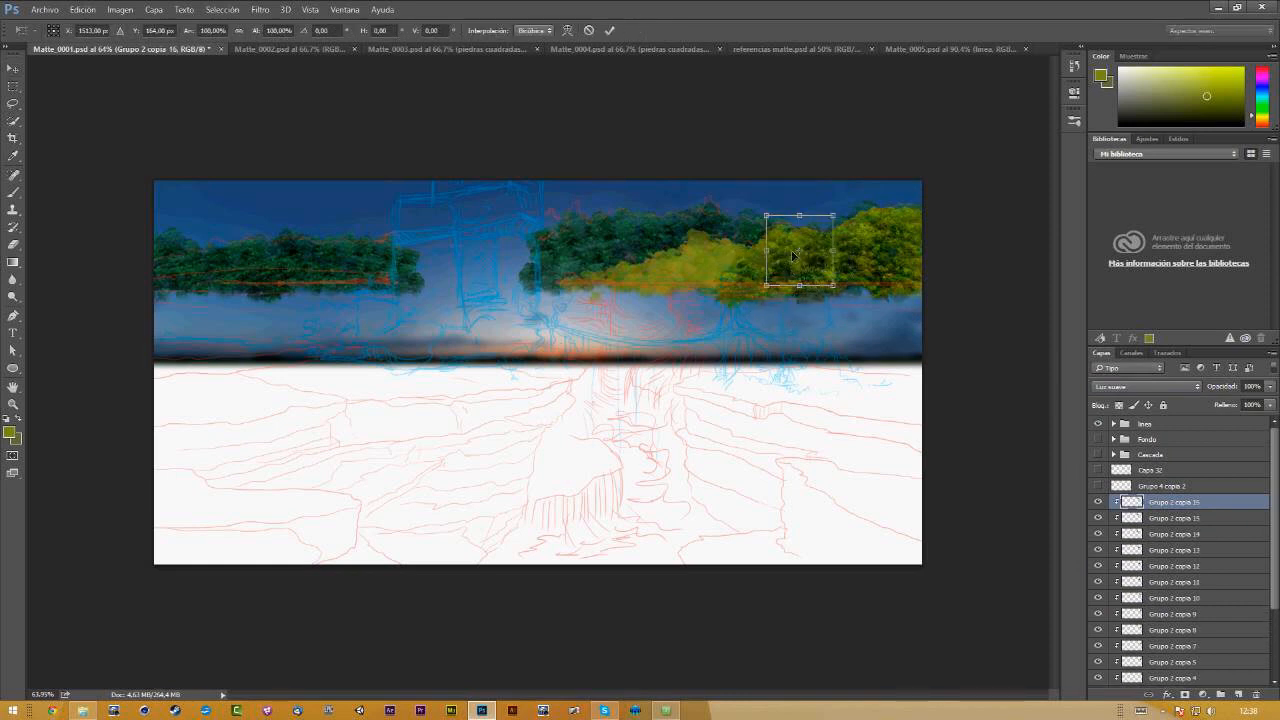
pyautogui.rightClick(782, 250)
pyautogui.click(838, 446)
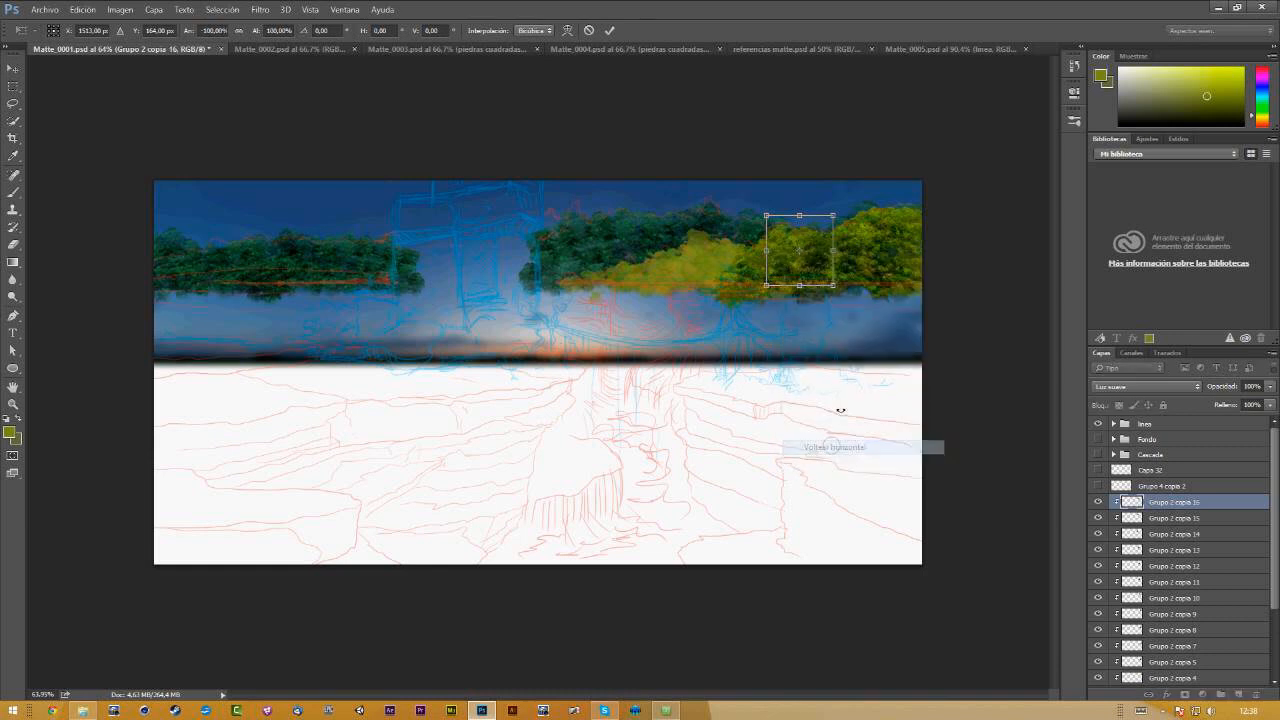
pyautogui.press('Return')
pyautogui.moveTo(778, 259); pyautogui.dragTo(697, 275)
pyautogui.moveTo(705, 281); pyautogui.dragTo(633, 305)
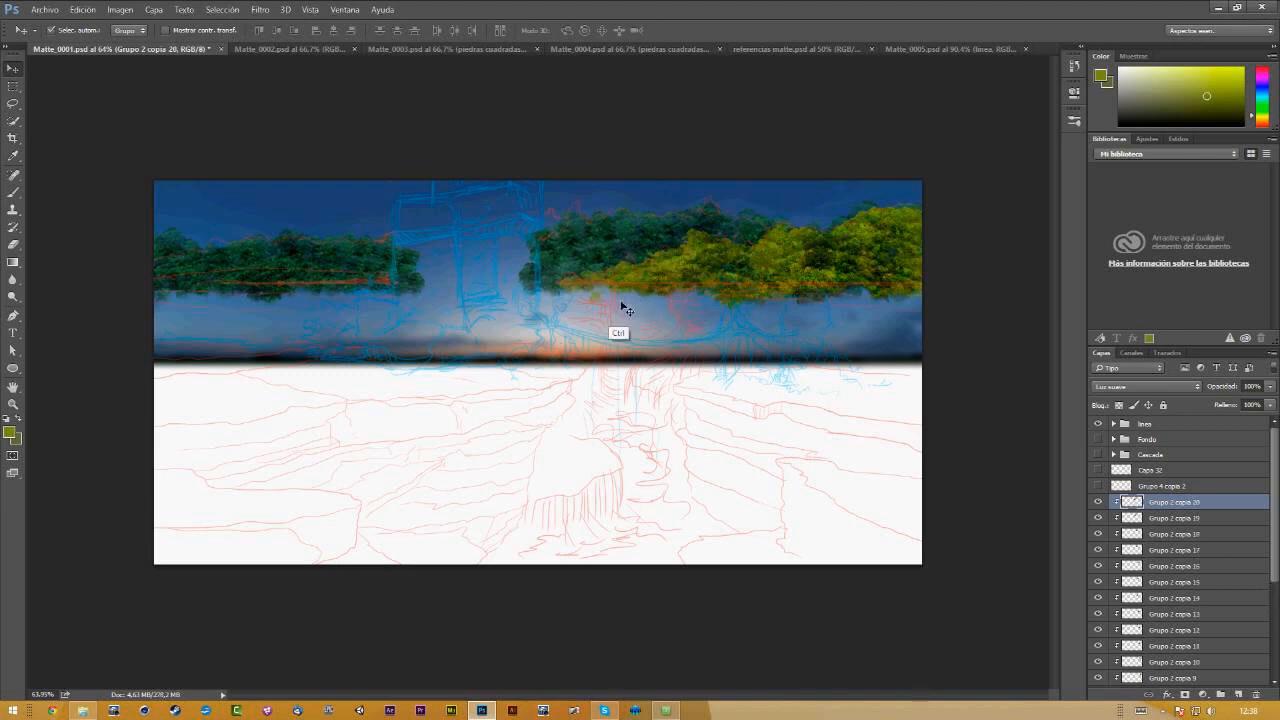
# Step: Scale down the latest foliage clump copy and spread further duplicates over the left end and middle of the yellow-green foliage
pyautogui.hotkey('ctrl', 't')
pyautogui.moveTo(675, 331); pyautogui.dragTo(665, 320)
pyautogui.press('Return')
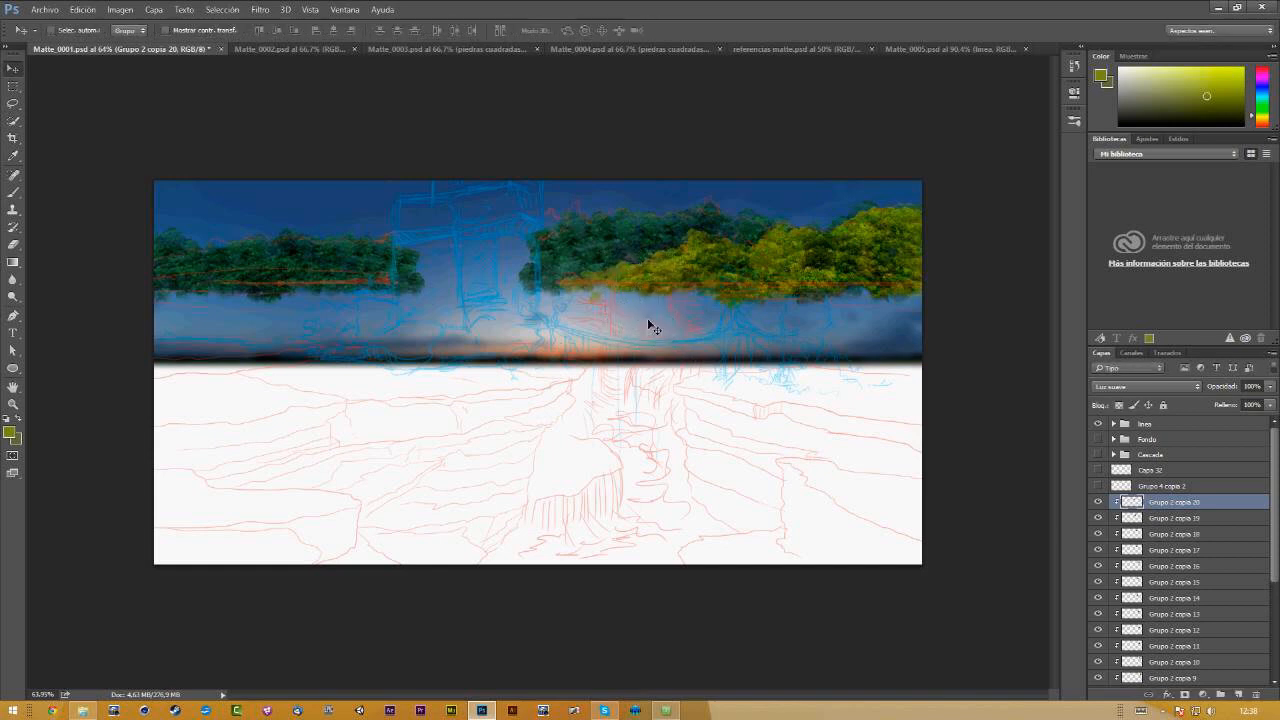
pyautogui.moveTo(650, 292); pyautogui.dragTo(625, 297)
pyautogui.moveTo(642, 304); pyautogui.dragTo(708, 260)
pyautogui.moveTo(720, 305); pyautogui.dragTo(768, 320)
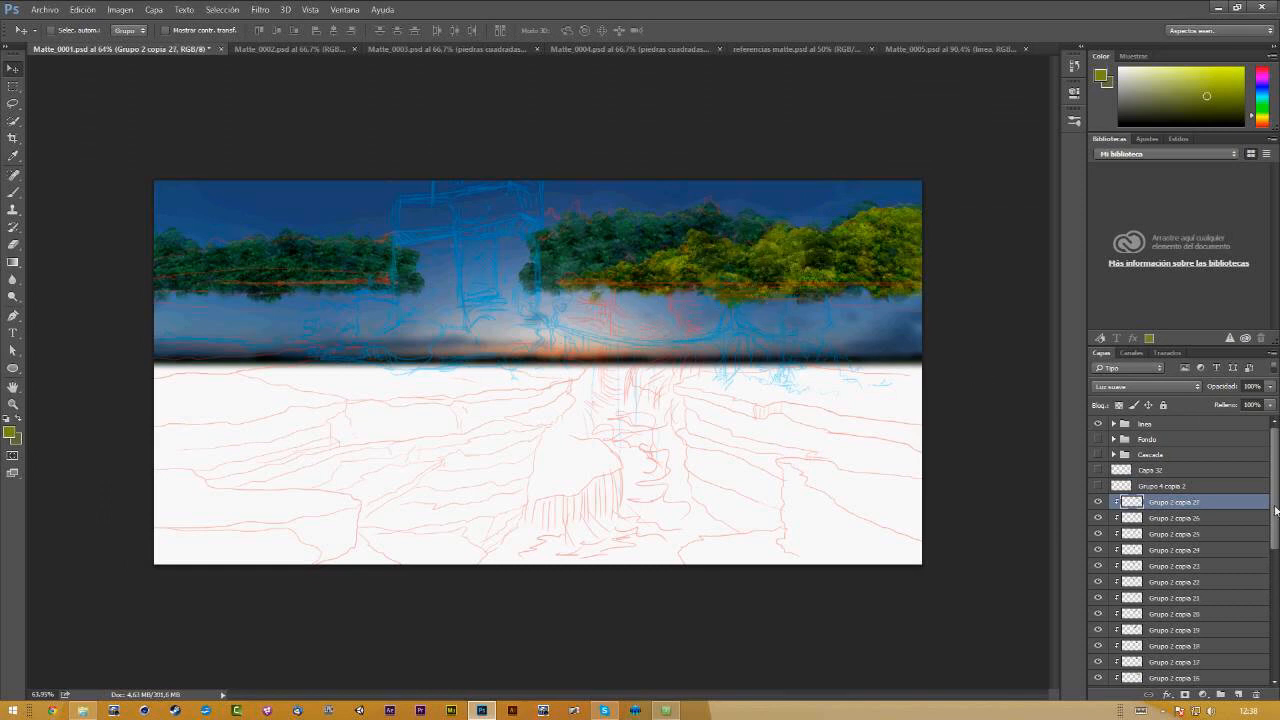
# Step: Make the painted foliage layer Capa 33 active and hide the line sketch group
pyautogui.moveTo(1274, 505); pyautogui.dragTo(1259, 639)
pyautogui.click(1169, 619)
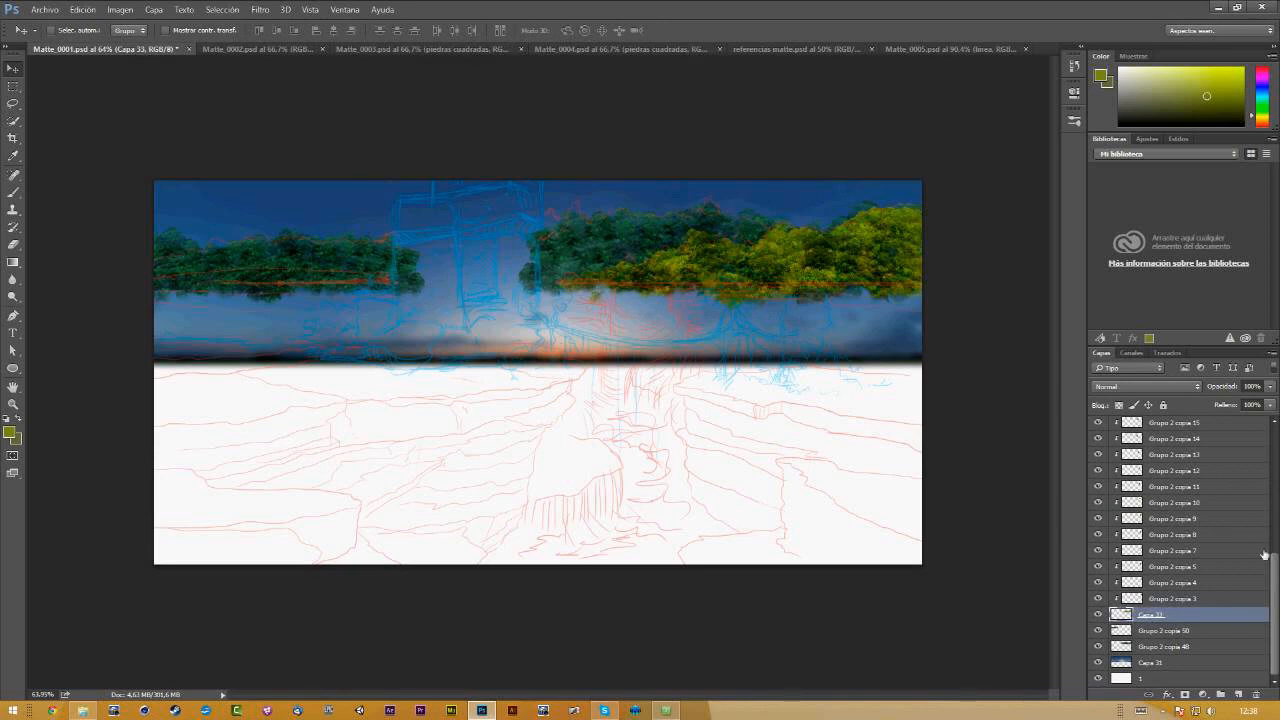
pyautogui.moveTo(1275, 558); pyautogui.dragTo(1270, 430)
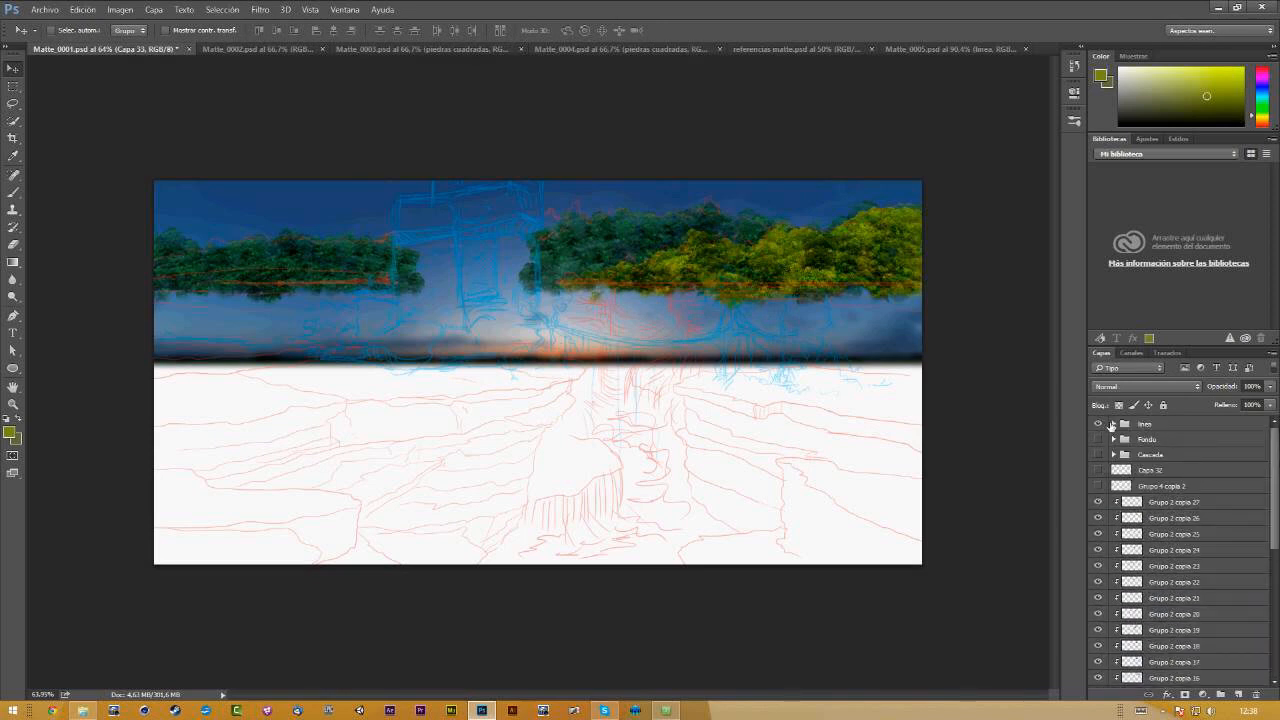
pyautogui.click(1099, 423)
# Step: Reduce the brush size to 19 px and paint a thin yellow-green strip extending the foliage's lower left end on Capa 33
pyautogui.press('z')
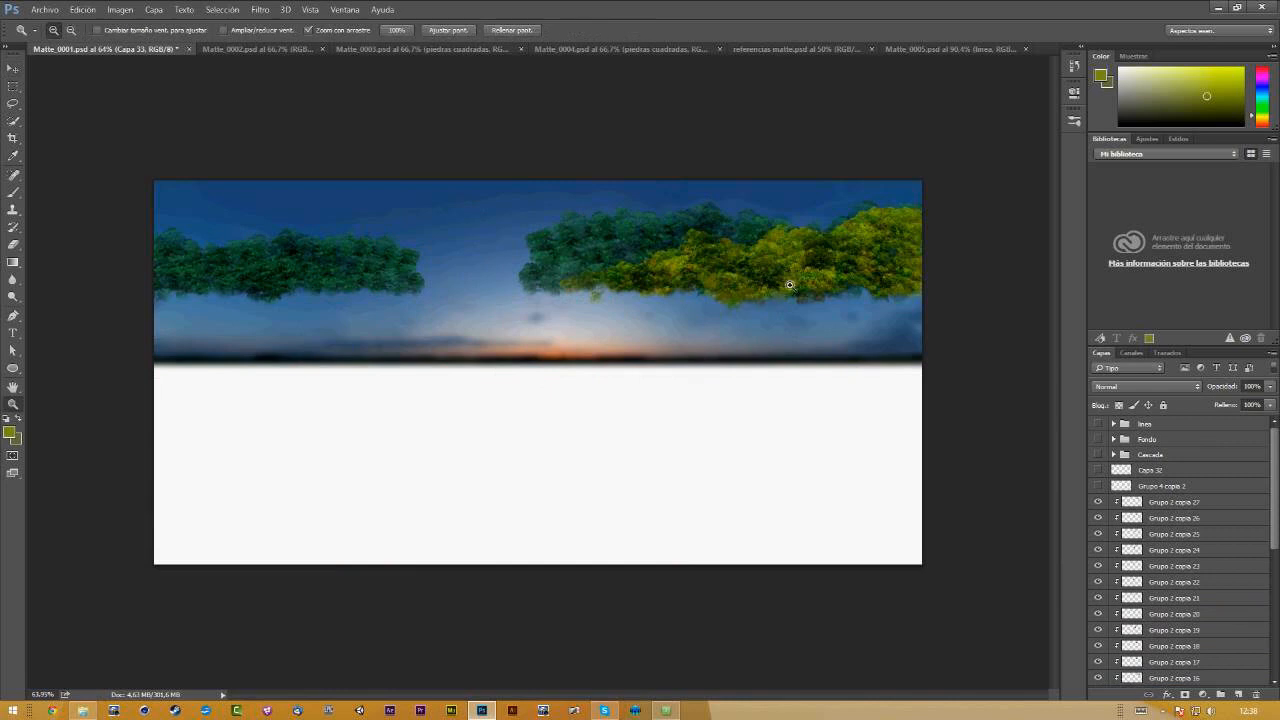
pyautogui.moveTo(770, 281); pyautogui.dragTo(672, 291)
pyautogui.moveTo(742, 310); pyautogui.dragTo(724, 300)
pyautogui.press('b')
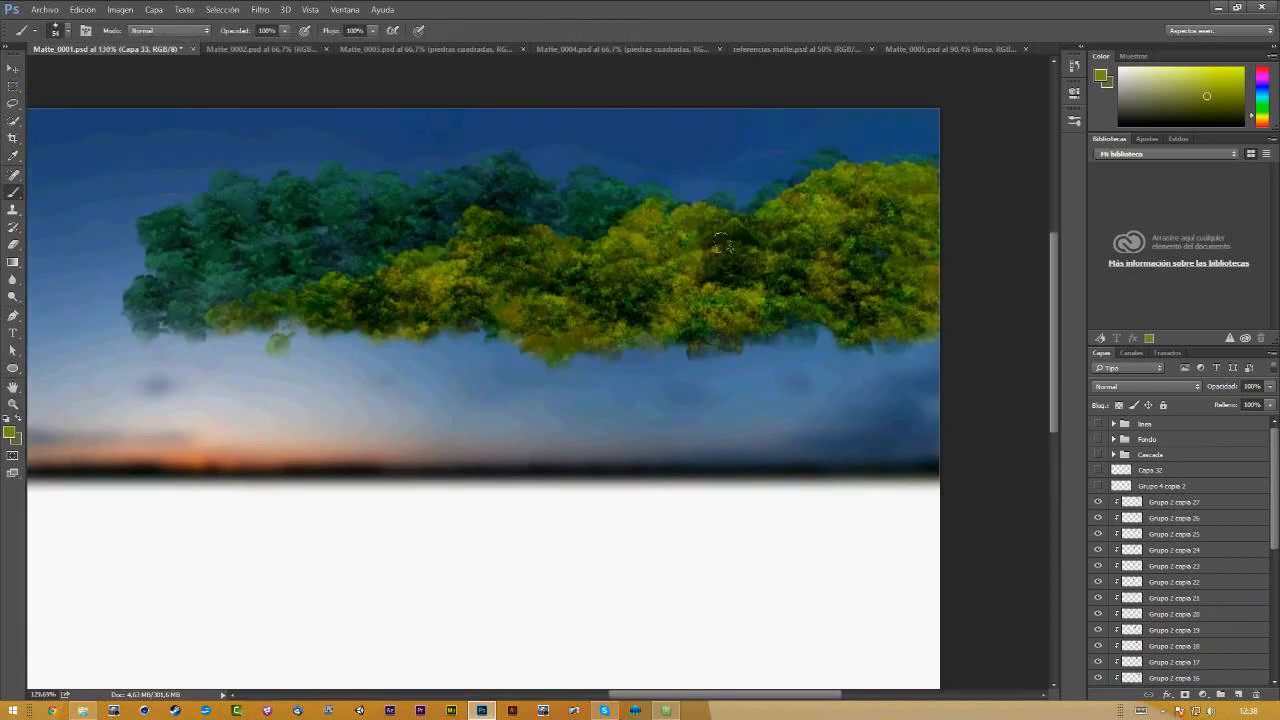
pyautogui.click(70, 32)
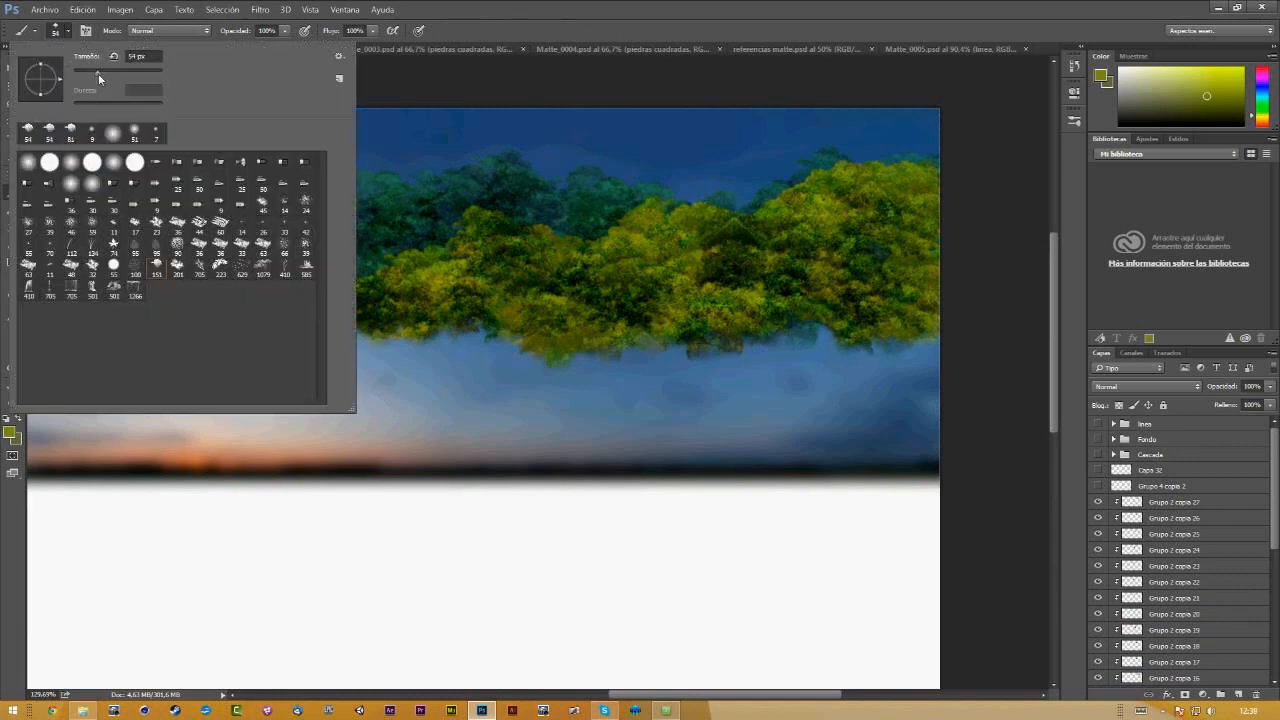
pyautogui.click(712, 240)
pyautogui.moveTo(704, 202); pyautogui.dragTo(717, 201)
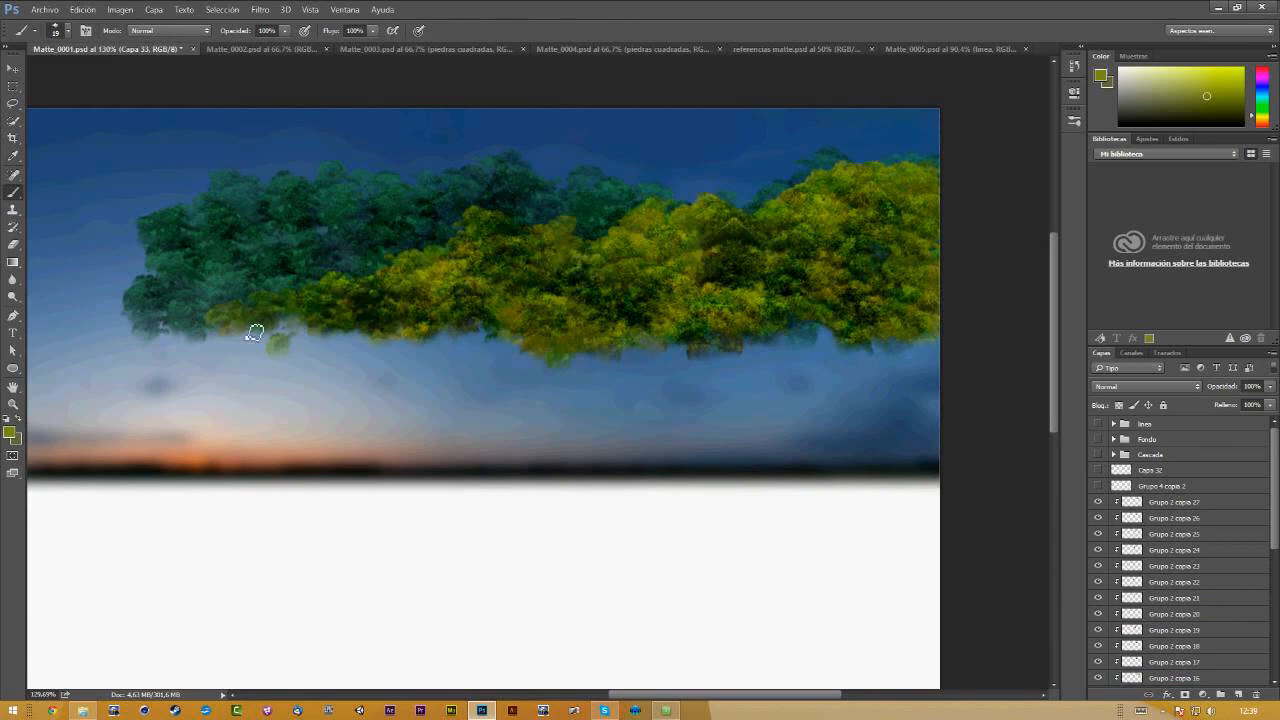
pyautogui.moveTo(291, 331)
pyautogui.mouseDown()
pyautogui.moveTo(160, 338)
pyautogui.moveTo(189, 349)
pyautogui.mouseUp()
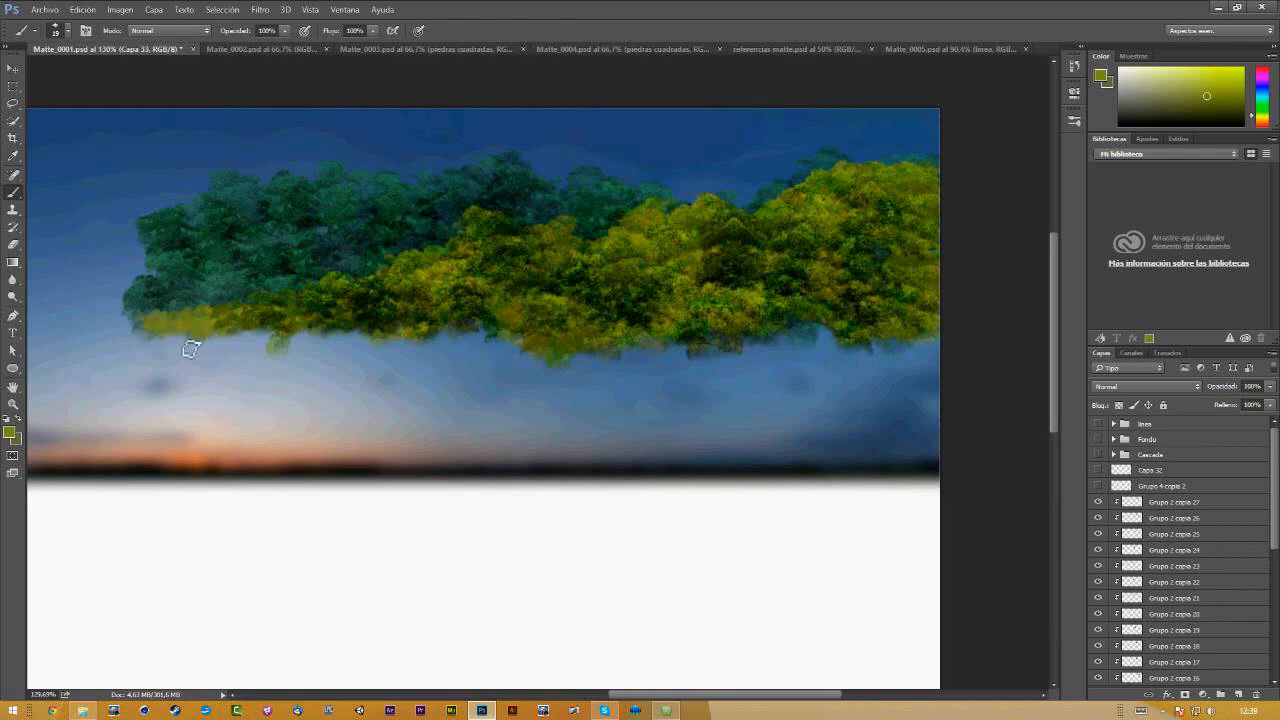
# Step: Duplicate the clipped clump Grupo 2 copia 27 repeatedly over the new left strip and along the rest of the yellow-green foliage
pyautogui.click(1200, 508)
pyautogui.press('v')
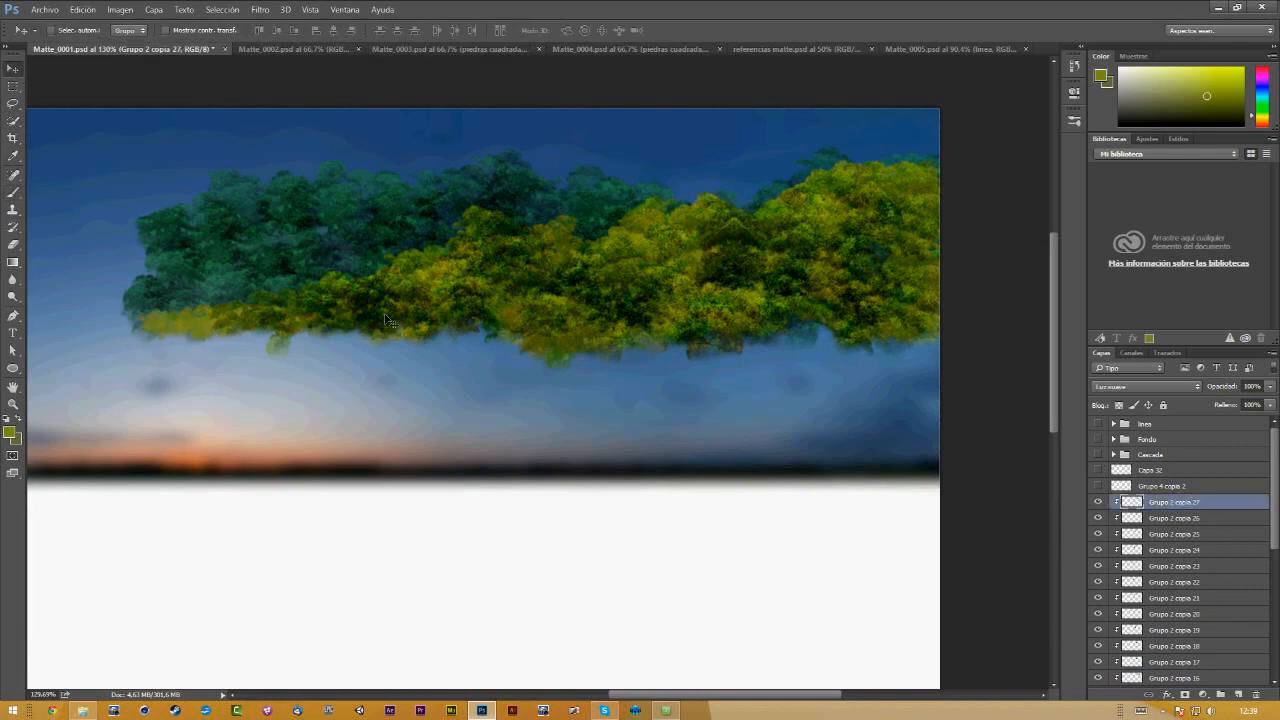
pyautogui.keyDown('alt'); pyautogui.moveTo(385, 322); pyautogui.dragTo(53, 364); pyautogui.keyUp('alt')
pyautogui.keyDown('alt'); pyautogui.moveTo(233, 338); pyautogui.dragTo(941, 272); pyautogui.keyUp('alt')
pyautogui.keyDown('alt'); pyautogui.moveTo(927, 281); pyautogui.dragTo(737, 281); pyautogui.keyUp('alt')
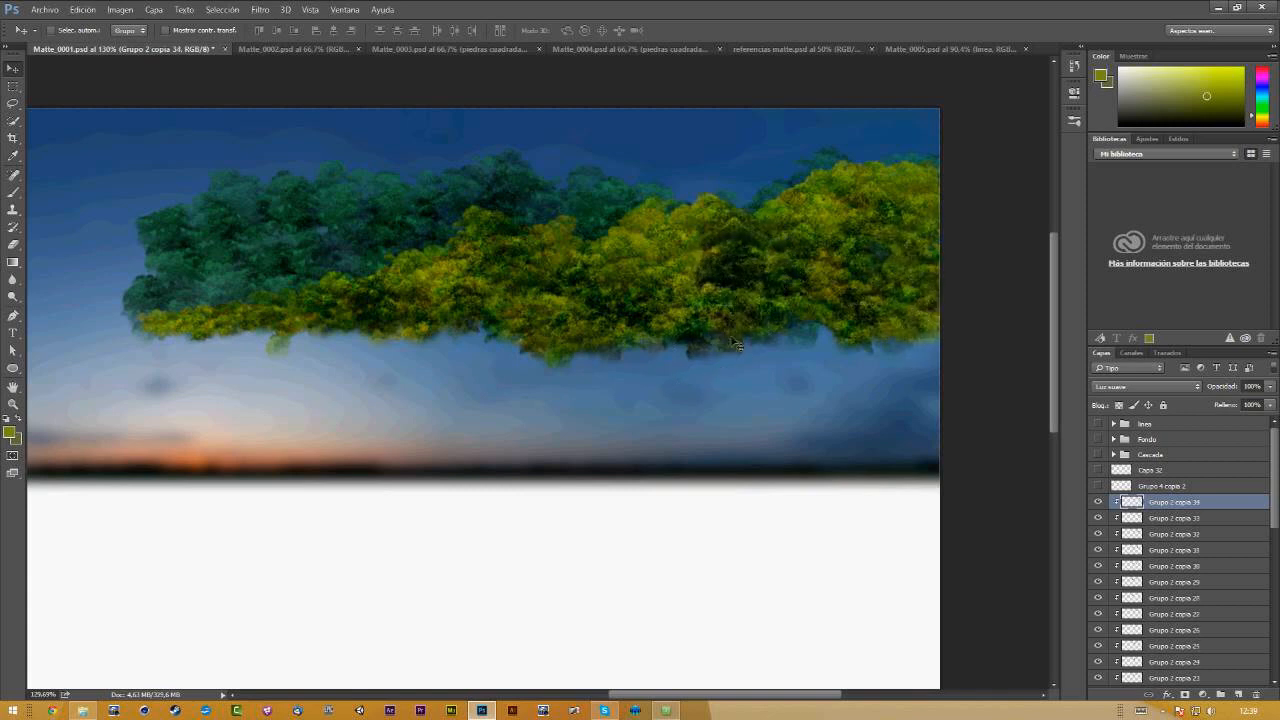
# Step: Merge all the clipped clump copies and their base layer Capa 33 into a single yellow-green foliage layer
pyautogui.press('z')
pyautogui.moveTo(720, 296); pyautogui.dragTo(700, 298)
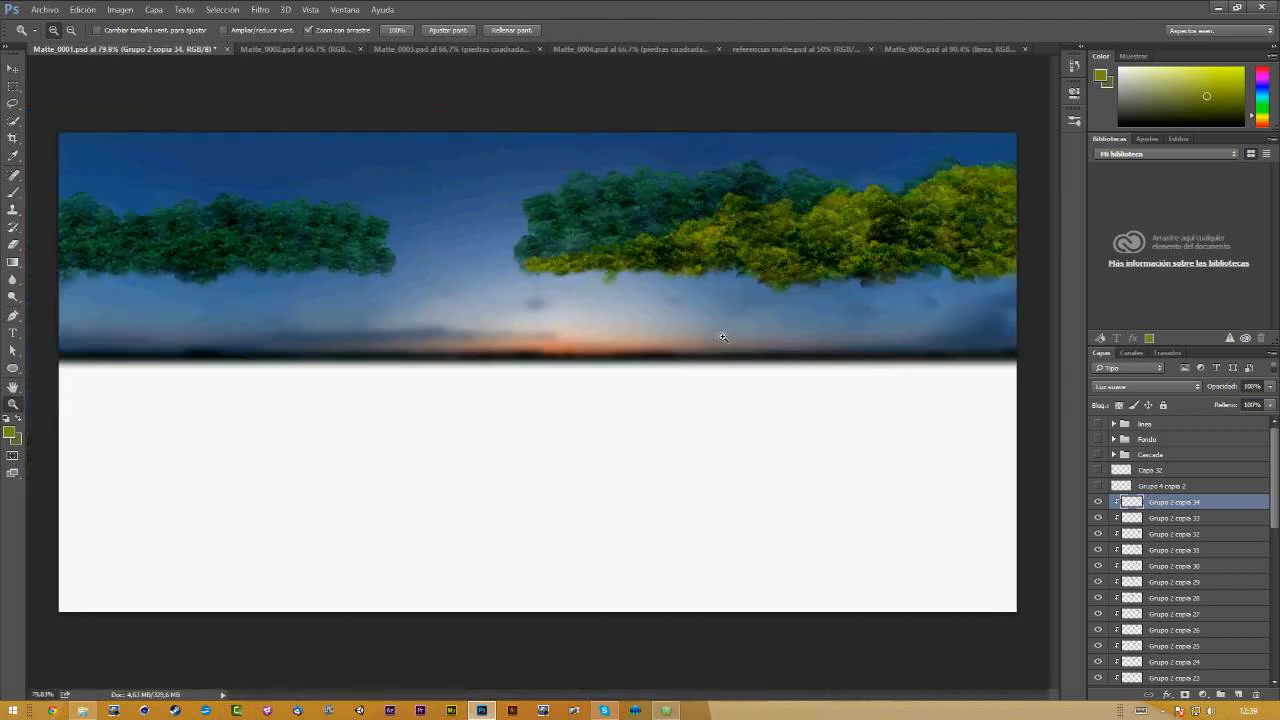
pyautogui.press('v')
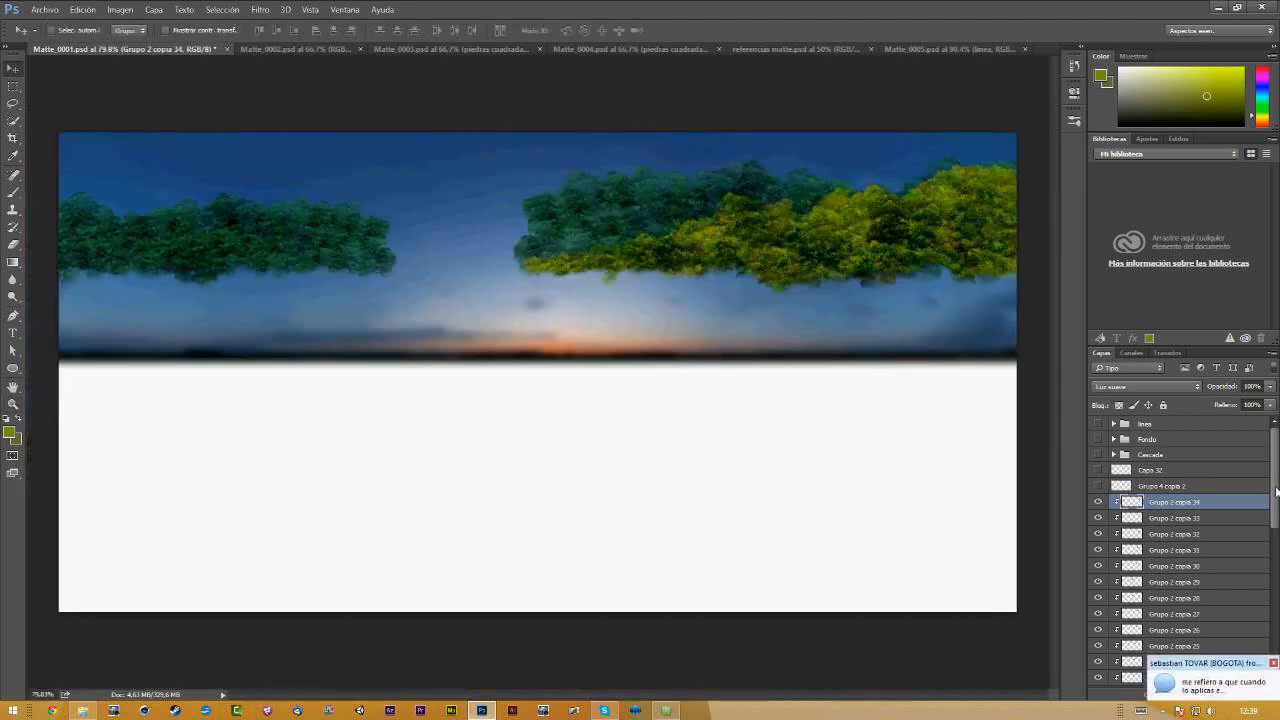
pyautogui.moveTo(1277, 494); pyautogui.dragTo(1263, 655)
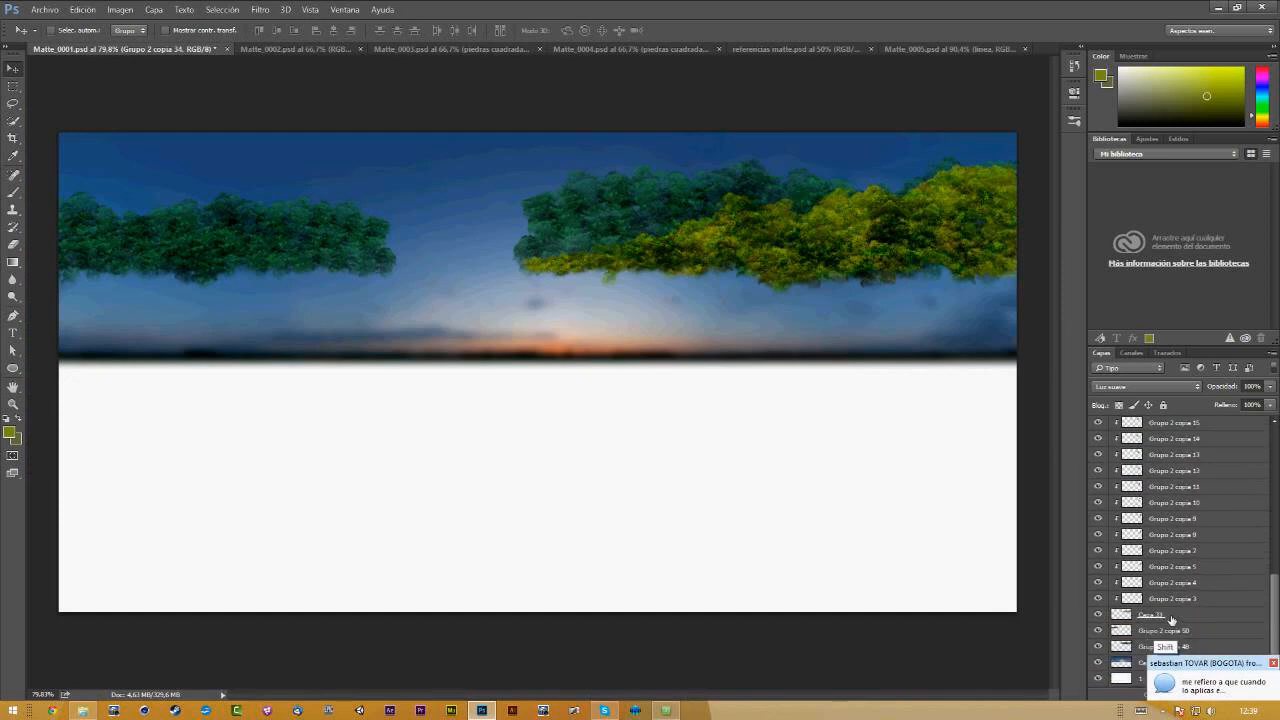
pyautogui.keyDown('shift'); pyautogui.click(1160, 616); pyautogui.keyUp('shift')
pyautogui.scroll(3, 1160, 616)
pyautogui.scroll(3, 1160, 616)
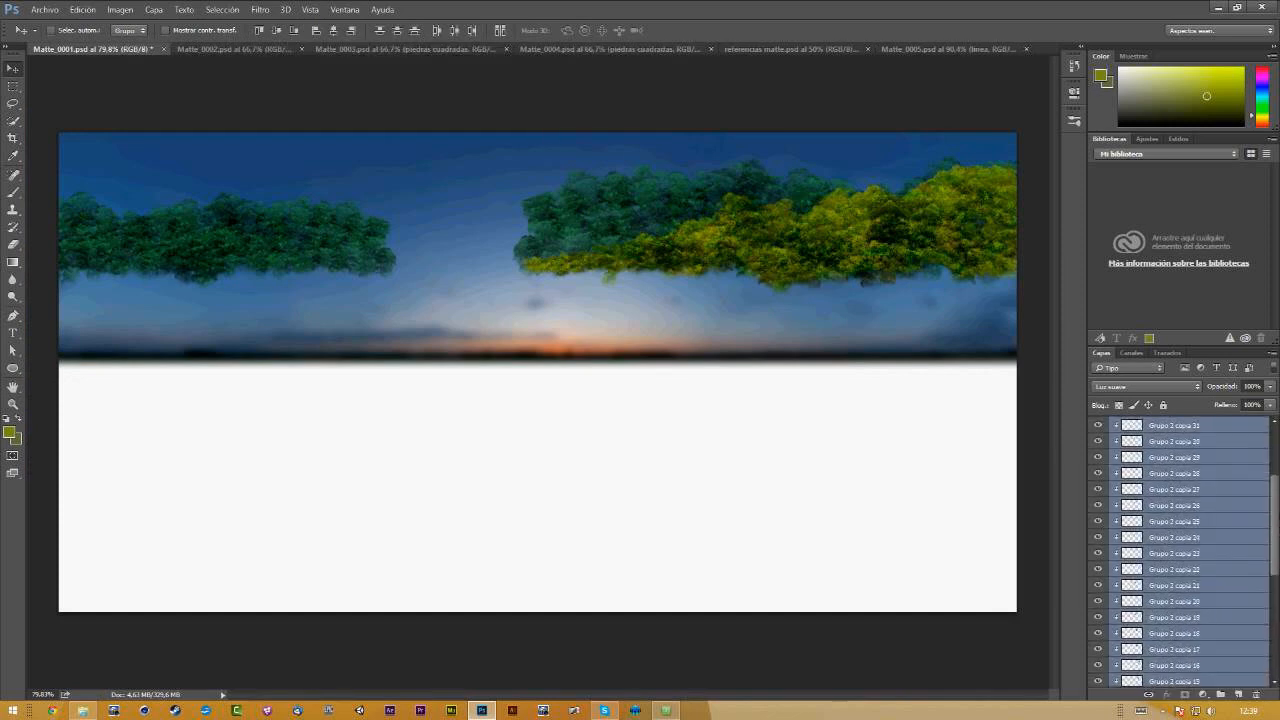
pyautogui.hotkey('ctrl', 'e')
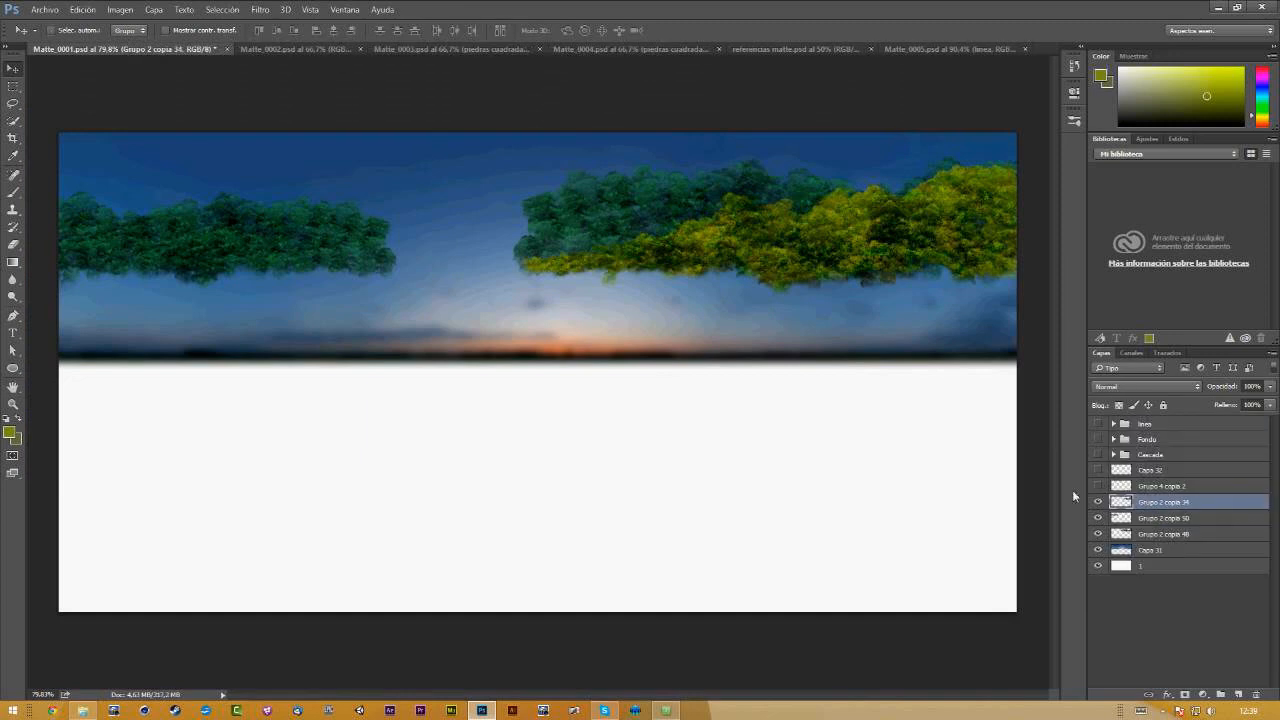
# Step: Check which foliage each layer holds by toggling visibility, and move Grupo 2 copia 48 above Grupo 2 copia 50
pyautogui.click(1098, 502)
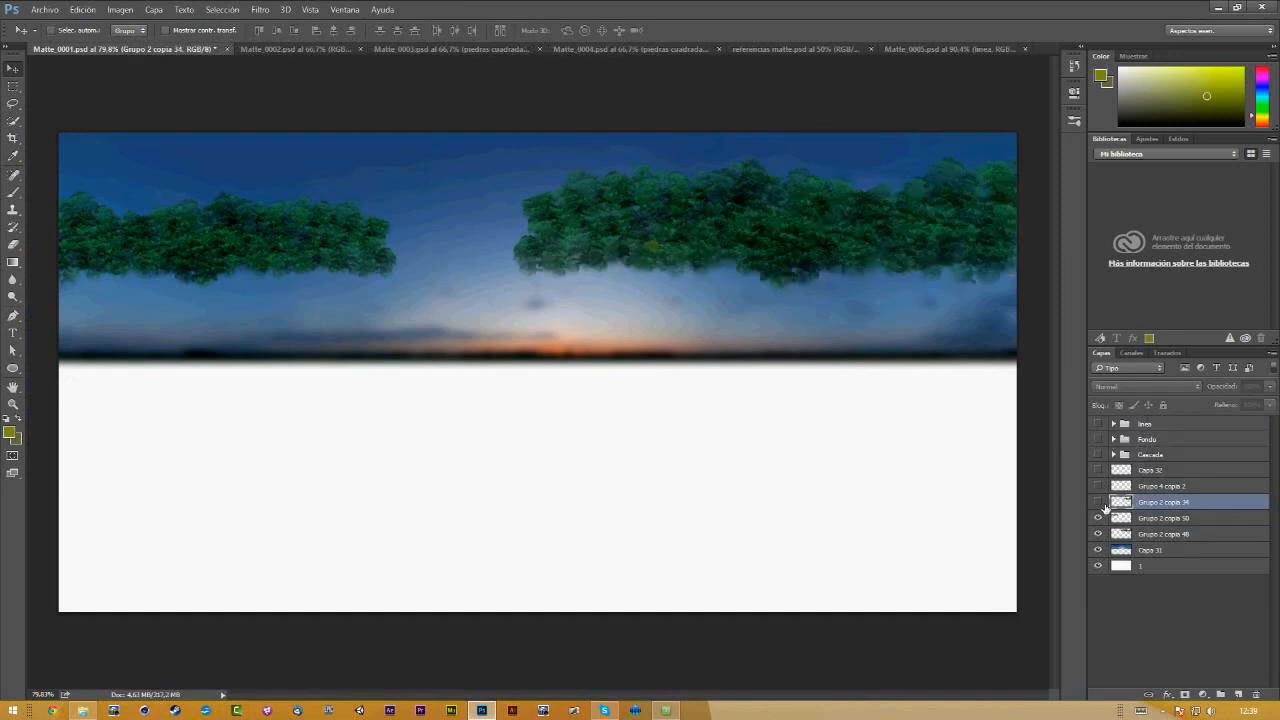
pyautogui.click(1099, 502)
pyautogui.click(1099, 518)
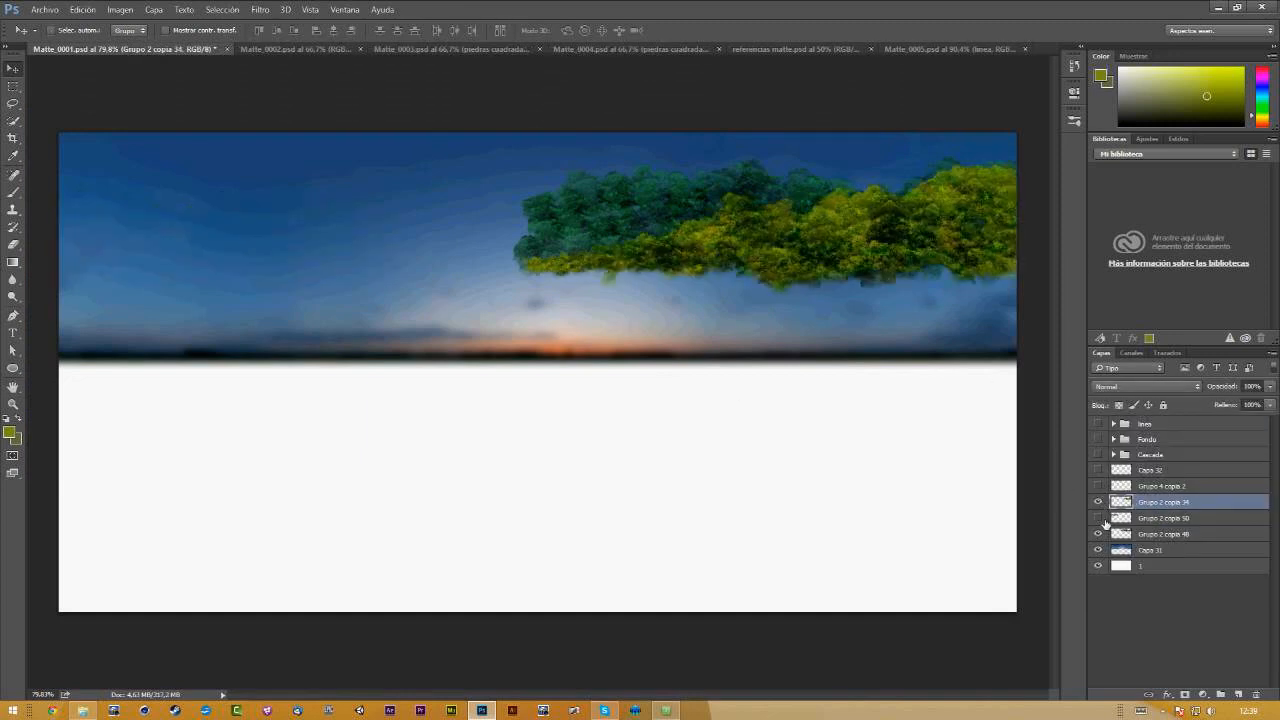
pyautogui.moveTo(1149, 533); pyautogui.dragTo(1130, 512)
pyautogui.click(1099, 534)
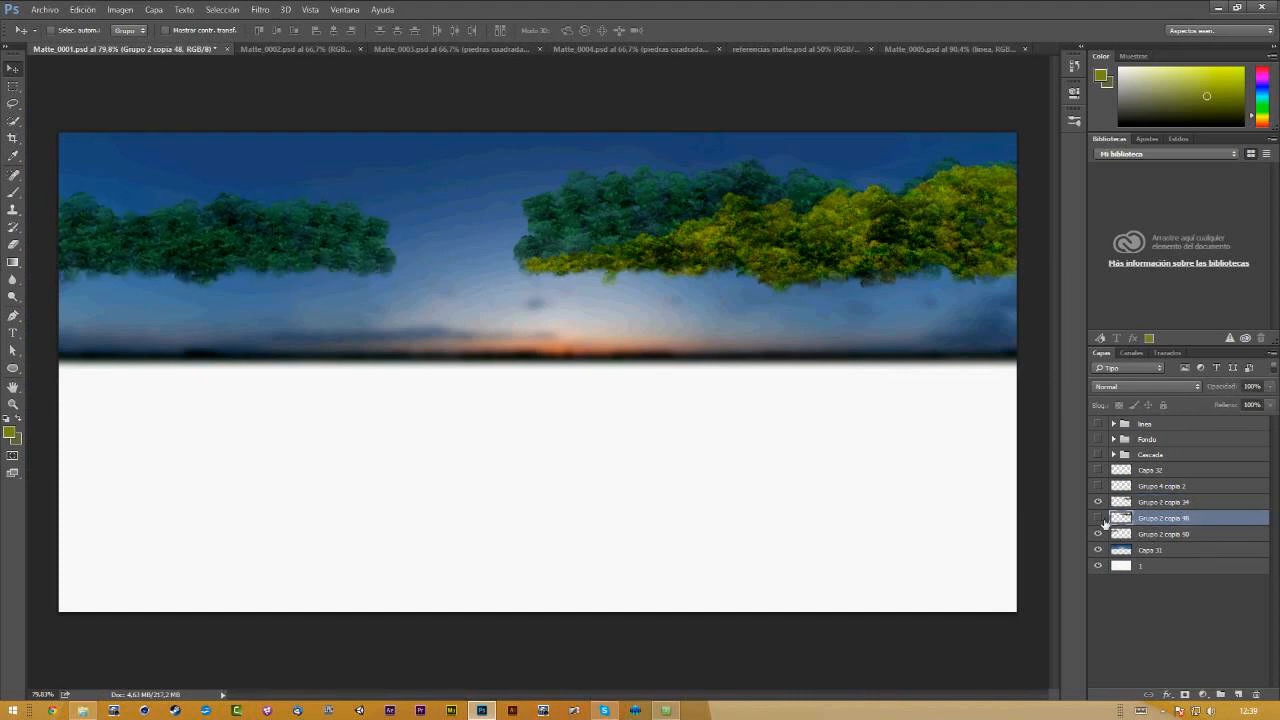
pyautogui.click(1099, 518)
pyautogui.click(1099, 518)
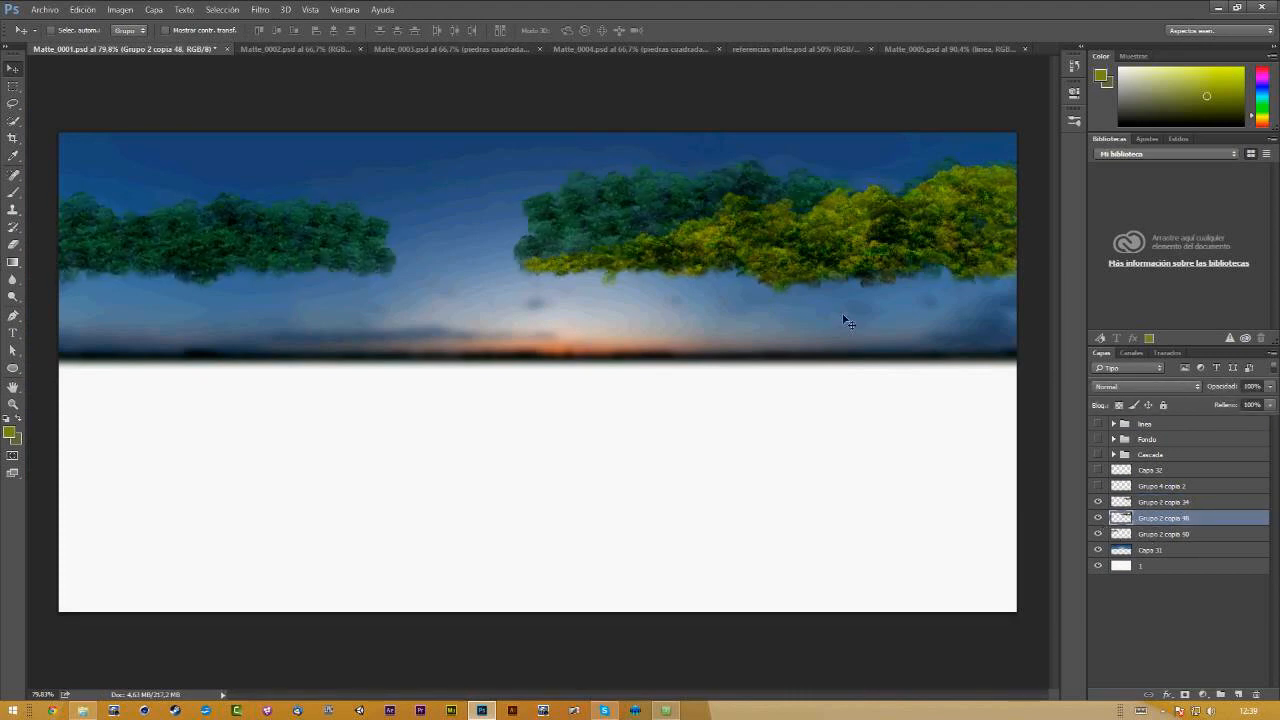
# Step: Check the extent of the dark green foliage layer Grupo 2 copia 48 and lock its transparent pixels
pyautogui.press('g')
pyautogui.click(1099, 518)
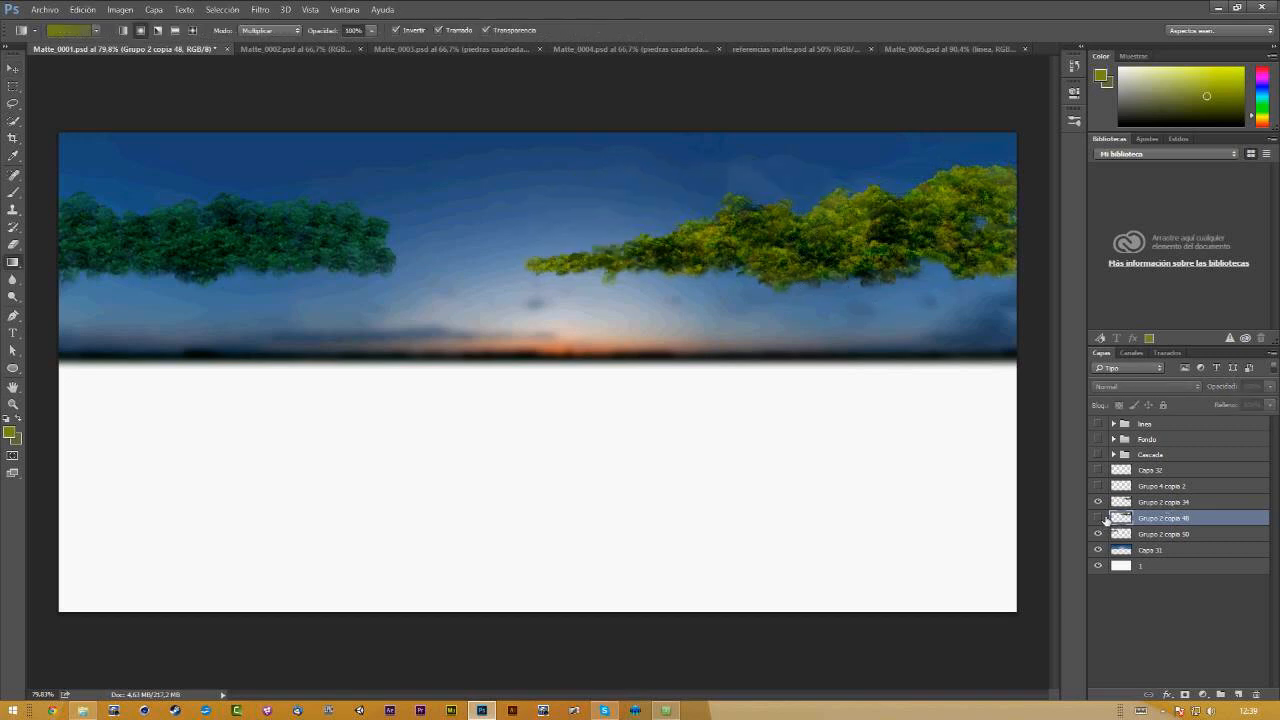
pyautogui.click(1099, 518)
pyautogui.press('z')
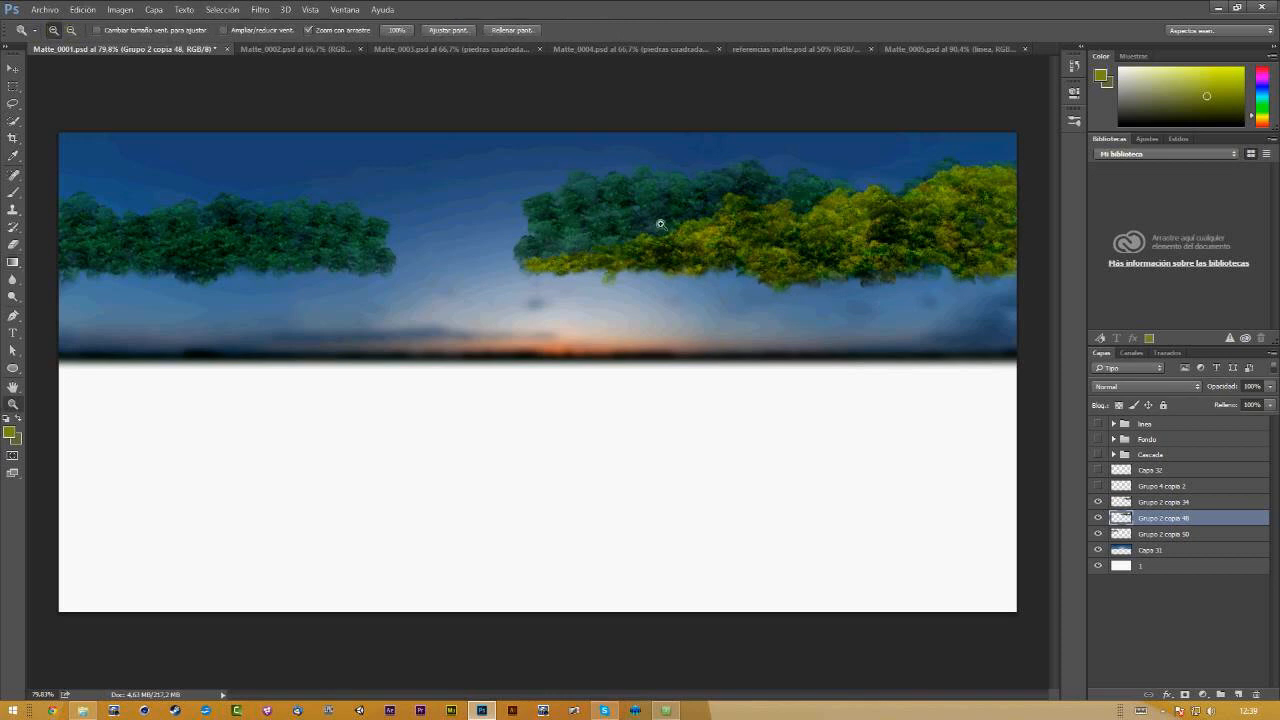
pyautogui.click(724, 249)
pyautogui.moveTo(724, 249); pyautogui.dragTo(825, 233)
pyautogui.press('space')
pyautogui.moveTo(825, 233); pyautogui.dragTo(634, 317)
pyautogui.press('v')
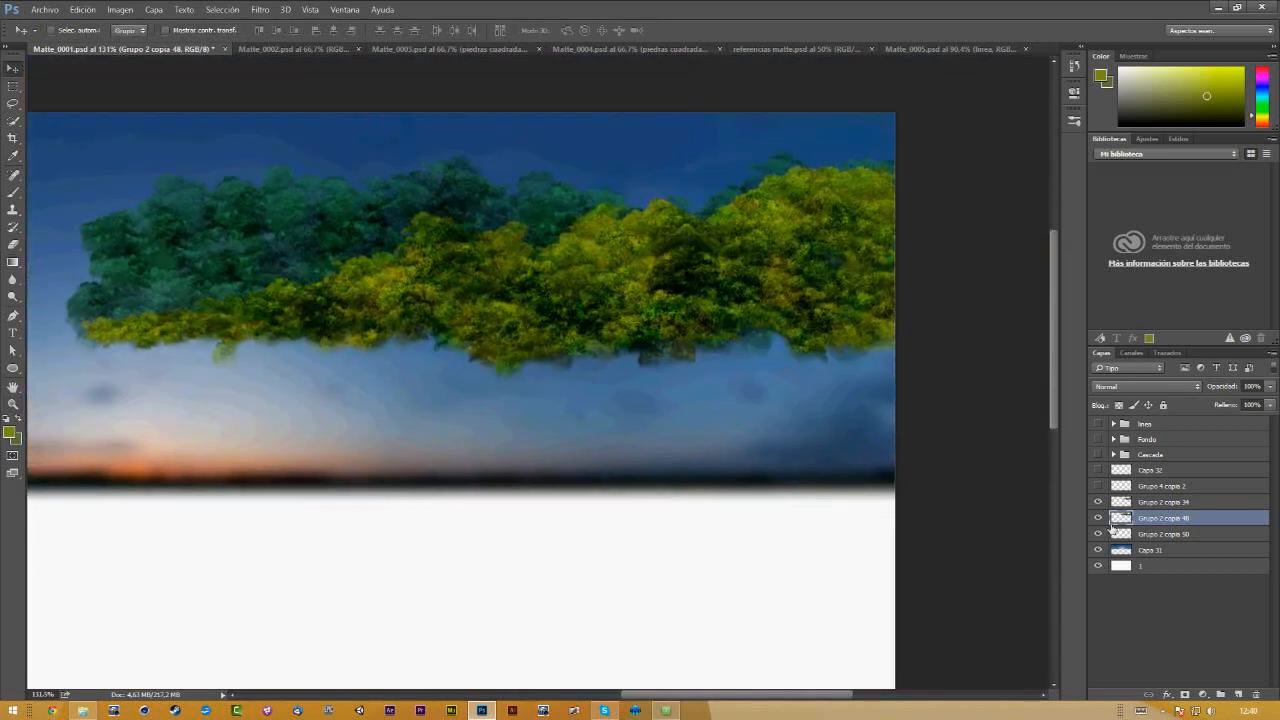
pyautogui.click(1099, 518)
pyautogui.click(1099, 518)
pyautogui.click(1099, 518)
pyautogui.click(1099, 518)
pyautogui.click(1119, 405)
# Step: Switch to the screen-sharing meeting window and examine the full attendee list and its microphone states
pyautogui.click(665, 710)
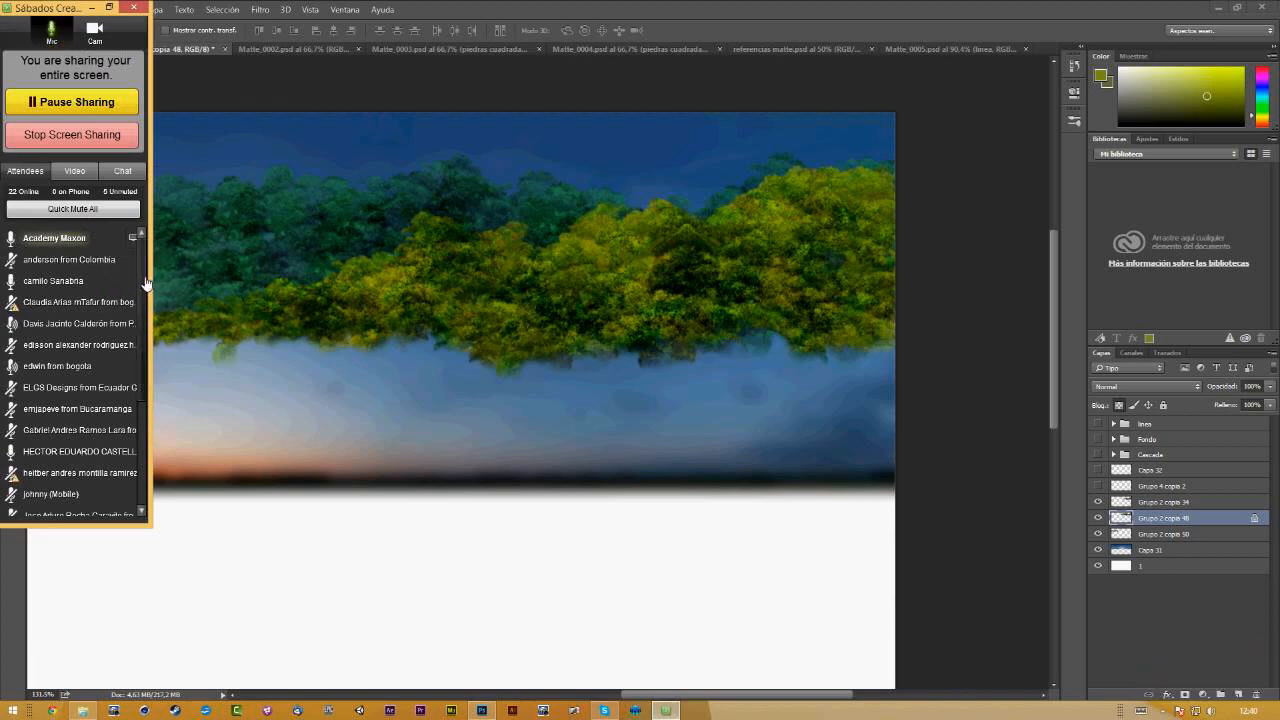
pyautogui.scroll(-2, 143, 320)
pyautogui.scroll(-2, 143, 333)
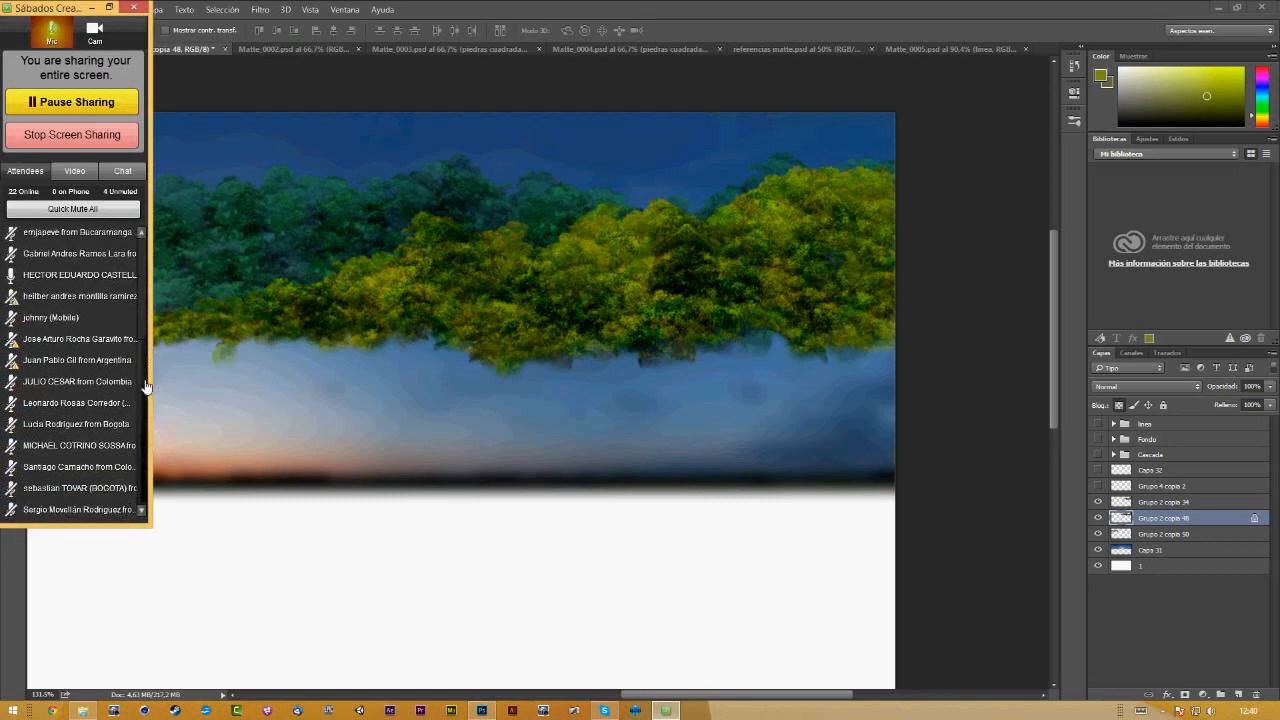
pyautogui.scroll(3, 145, 365)
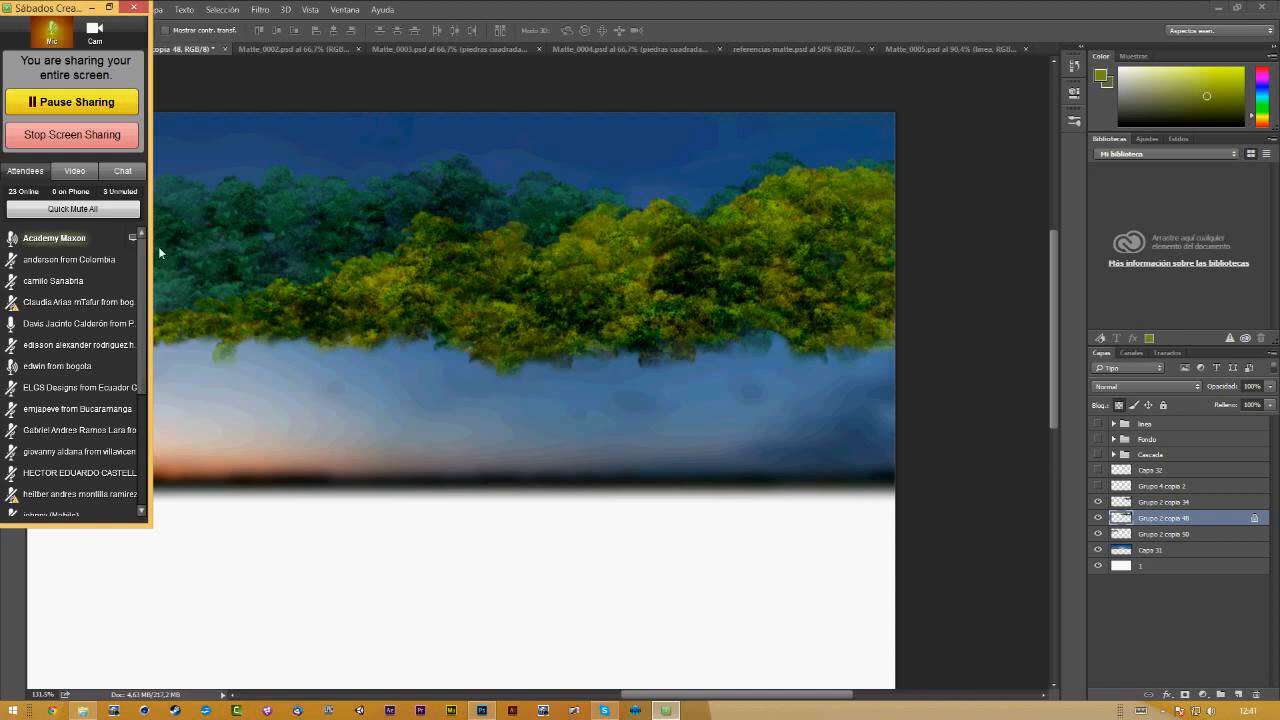
pyautogui.scroll(-1, 145, 309)
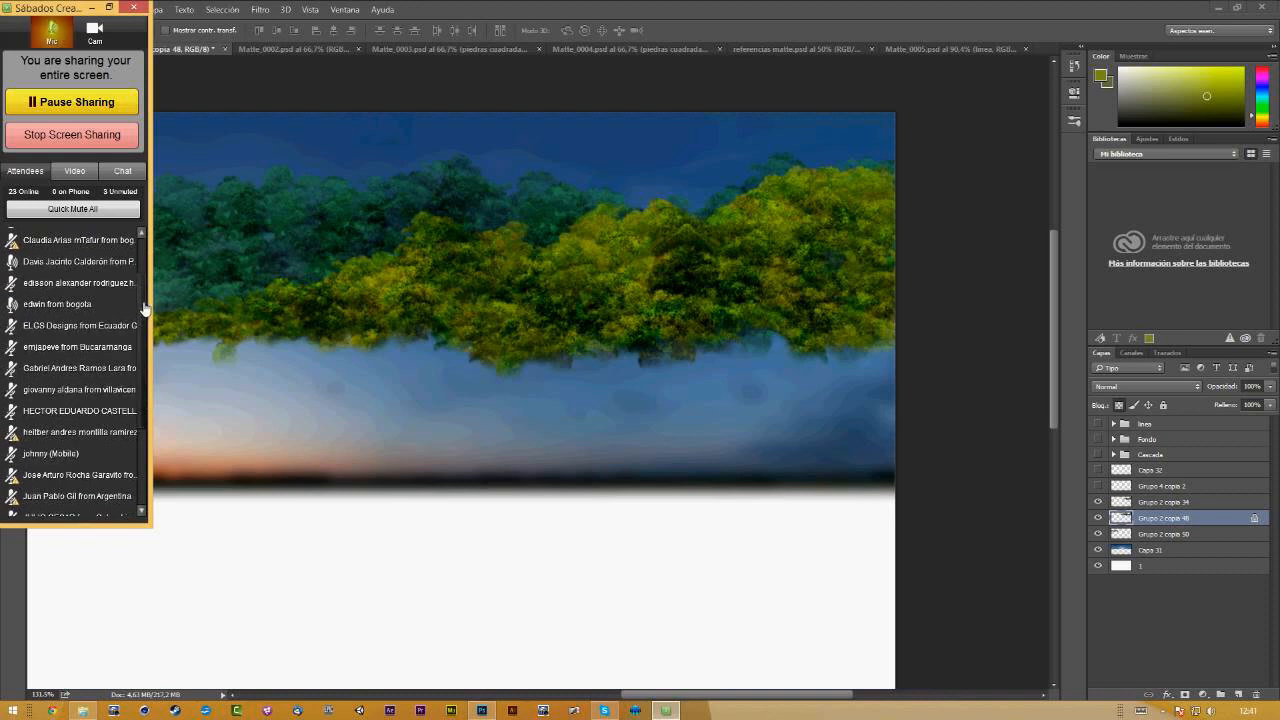
pyautogui.scroll(-3, 146, 308)
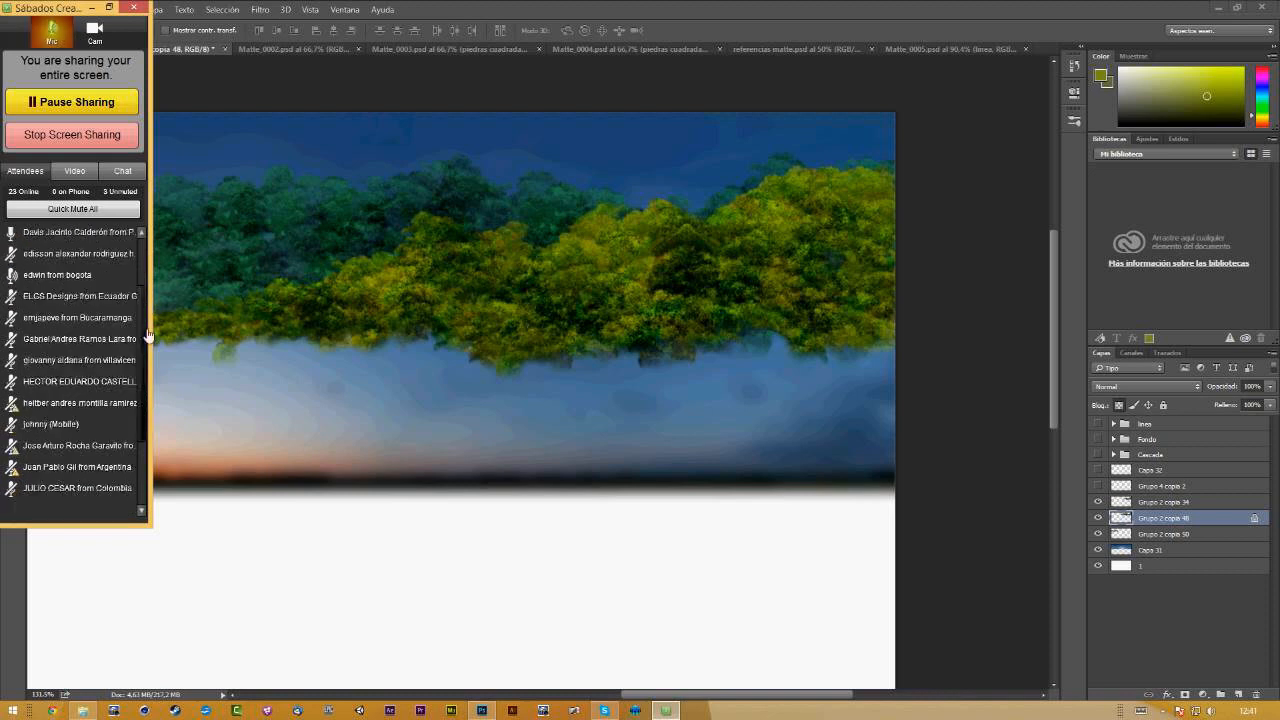
pyautogui.scroll(5, 145, 420)
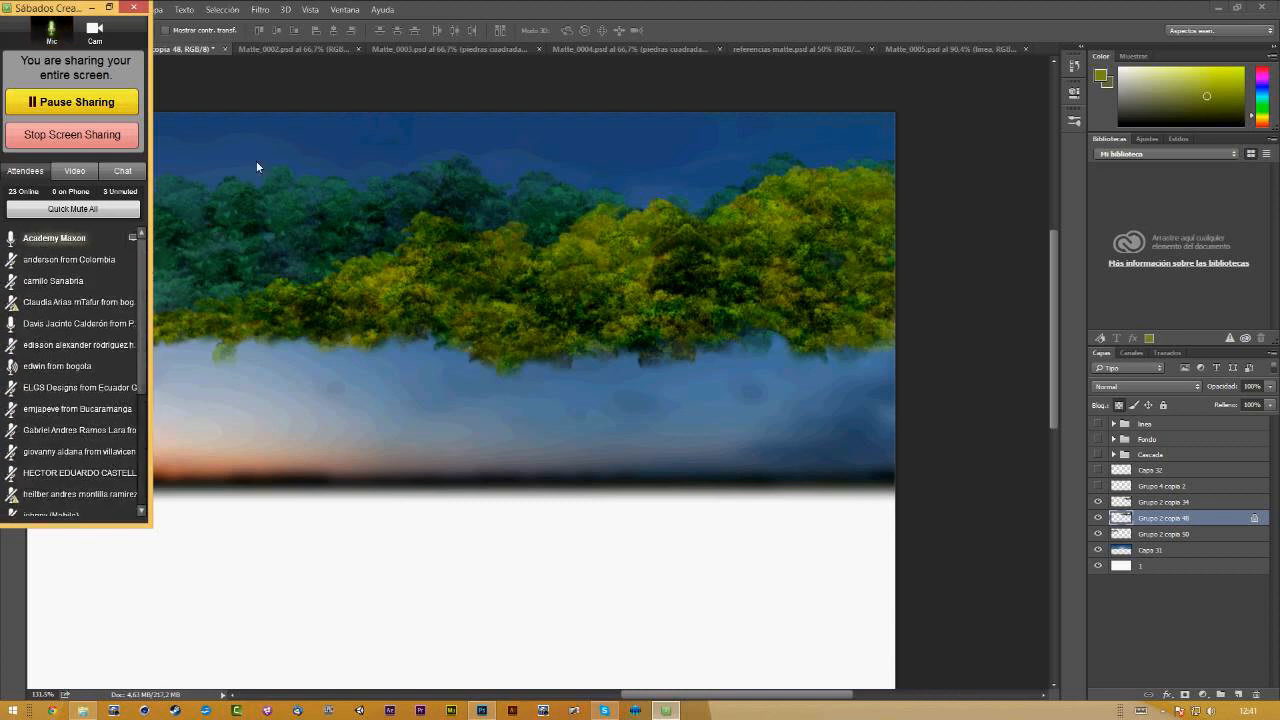
pyautogui.click(360, 94)
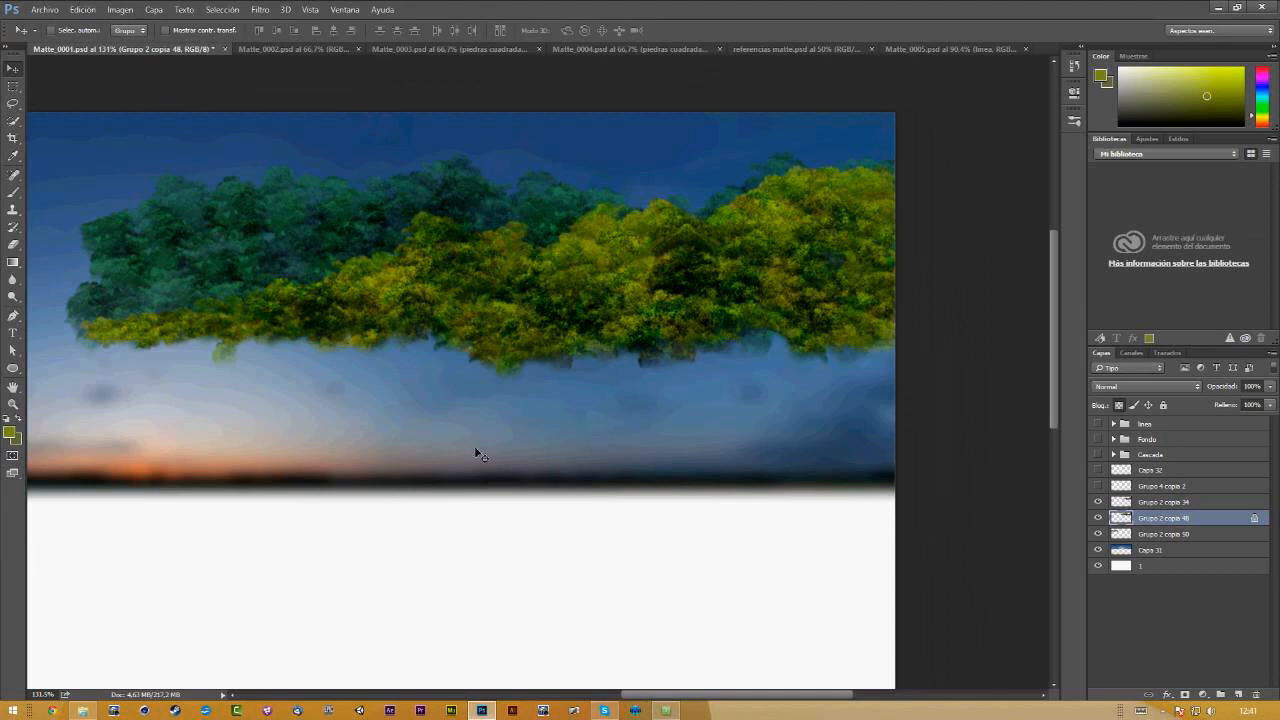
pyautogui.click(665, 710)
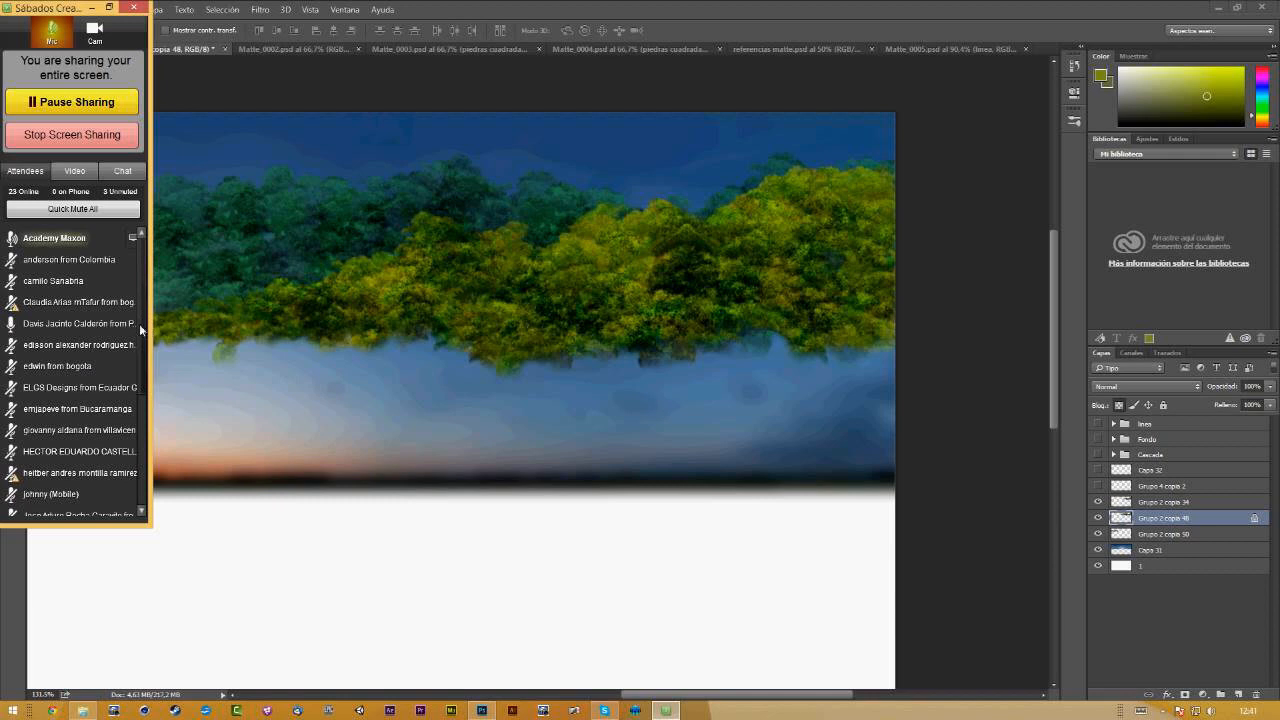
pyautogui.moveTo(142, 322)
pyautogui.scroll(-3, 142, 322)
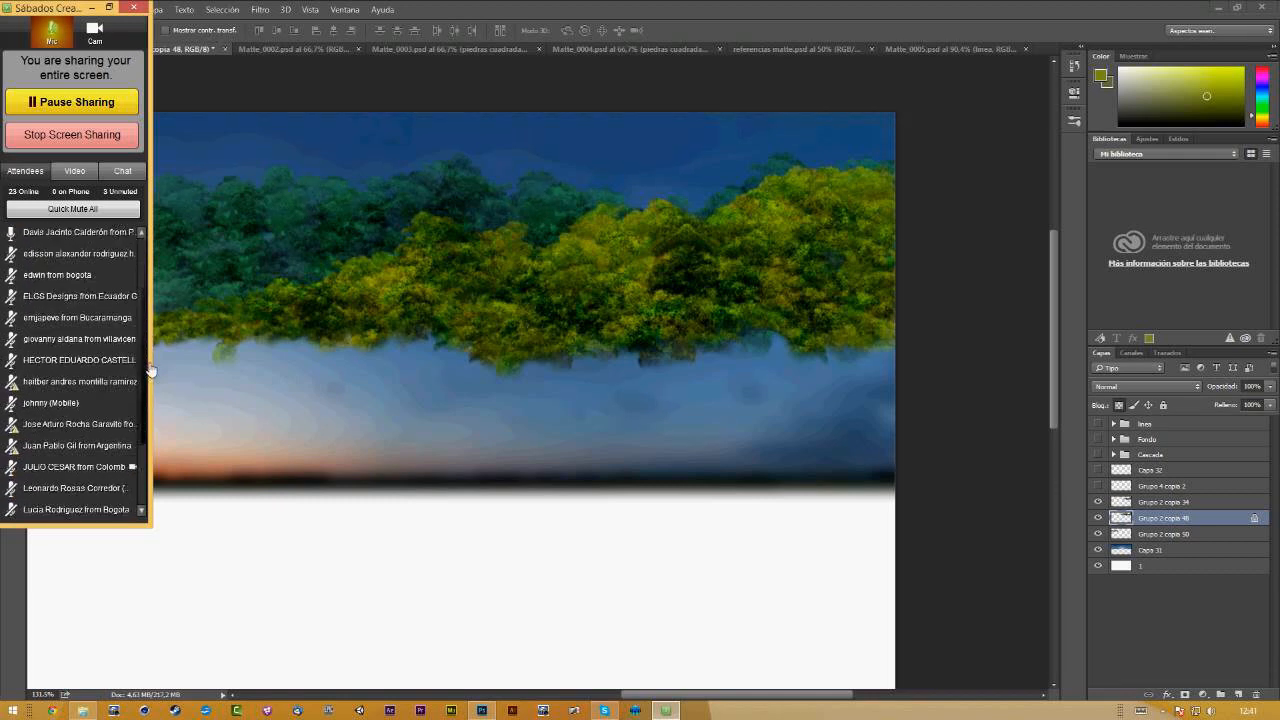
pyautogui.scroll(-3, 150, 370)
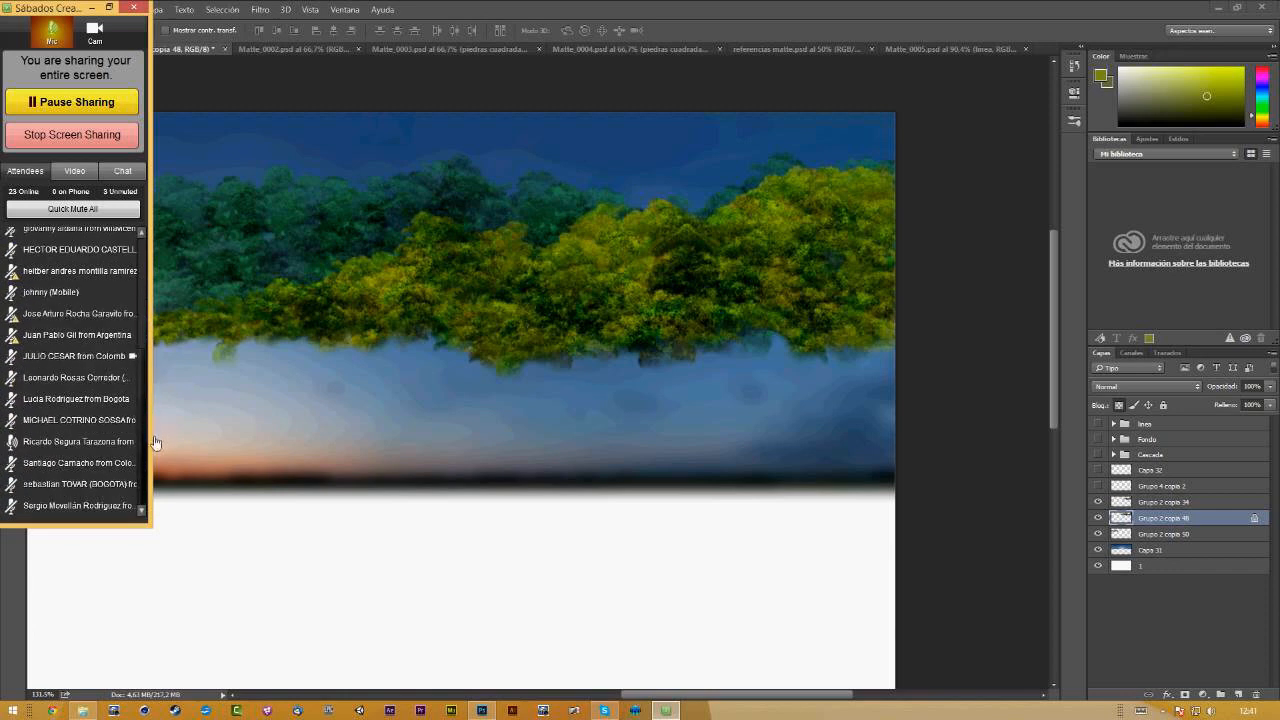
pyautogui.moveTo(120, 462)
pyautogui.moveTo(144, 412); pyautogui.dragTo(155, 278)
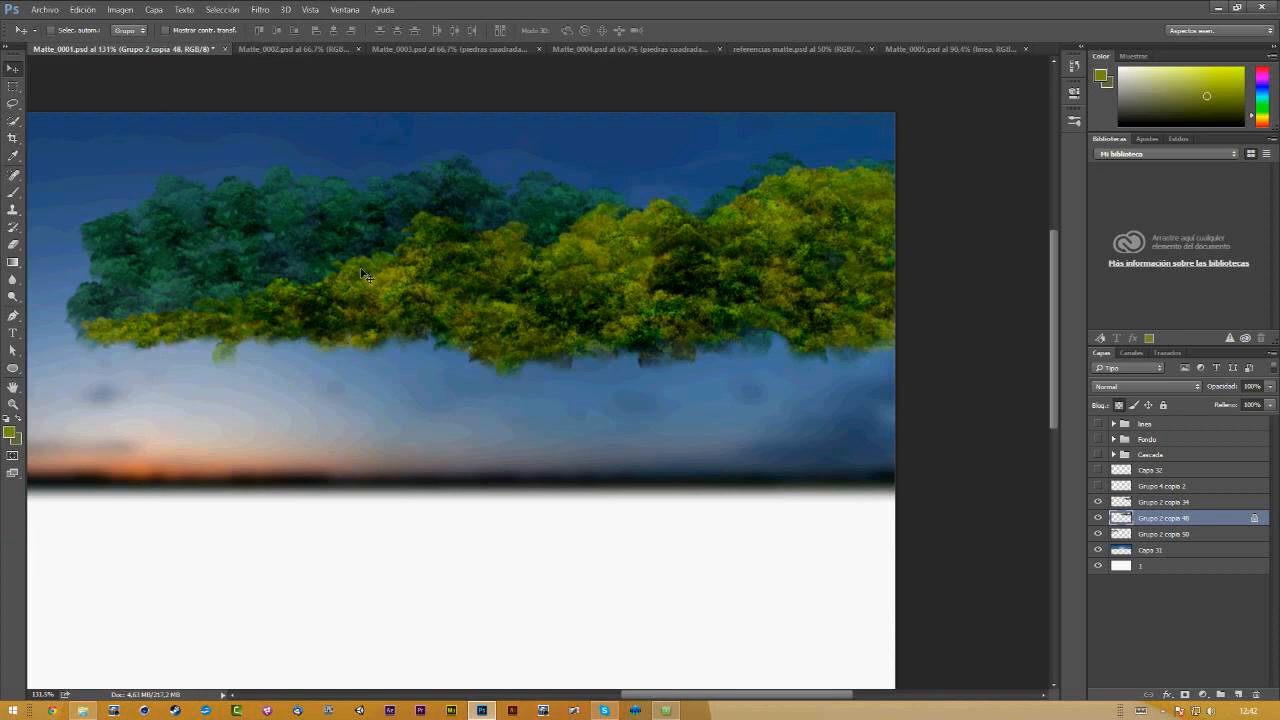
# Step: Check which foliage belongs to the dark green layer Grupo 2 copia 48 before shading it with the Gradient tool
pyautogui.press('g')
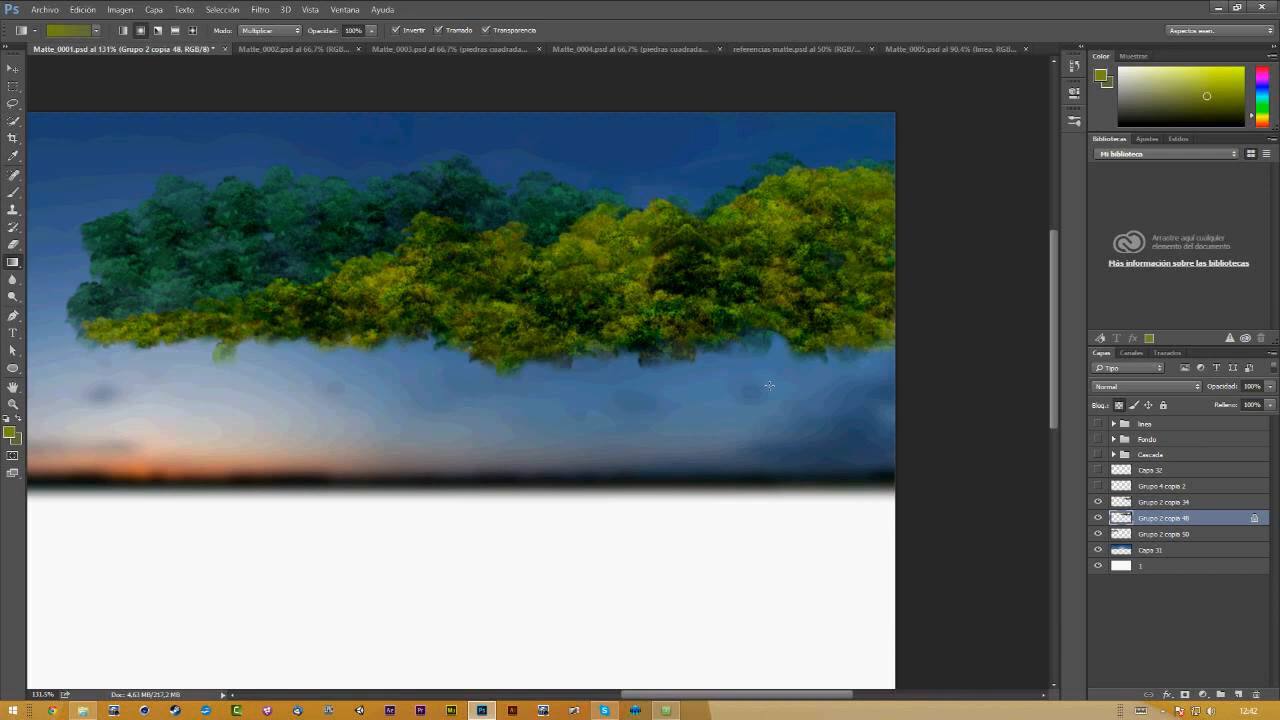
pyautogui.press('z')
pyautogui.moveTo(486, 279); pyautogui.dragTo(423, 289)
pyautogui.press('v')
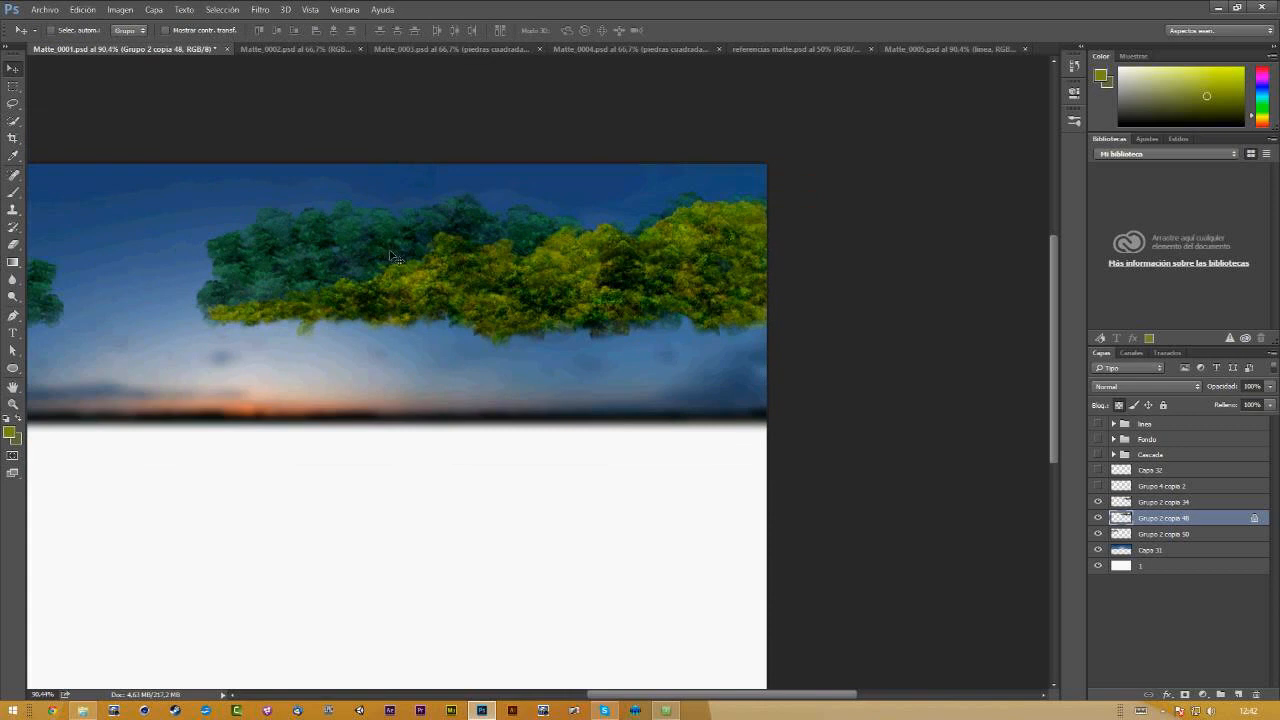
pyautogui.click(1098, 518)
pyautogui.click(1098, 518)
pyautogui.press('g')
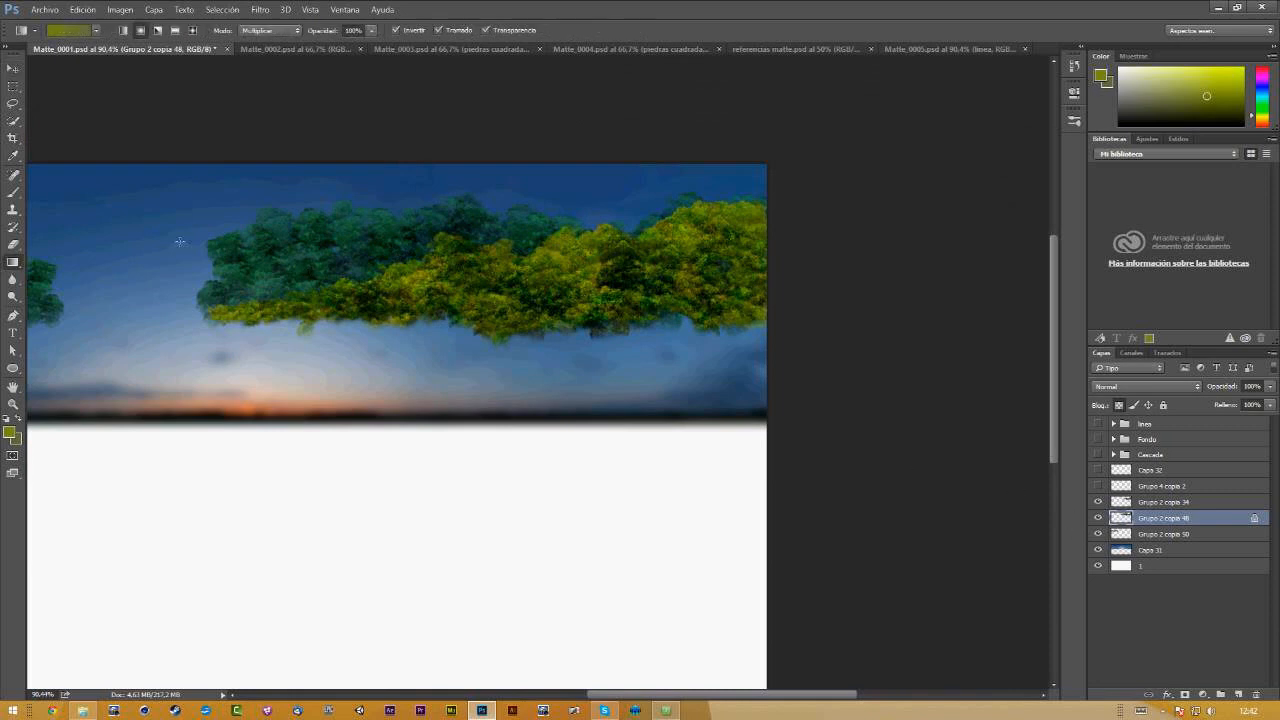
# Step: Configure the Gradient tool with the radial shape and the Multiplicar blending mode
pyautogui.rightClick(13, 264)
pyautogui.click(71, 261)
pyautogui.click(124, 31)
pyautogui.click(140, 30)
pyautogui.click(262, 30)
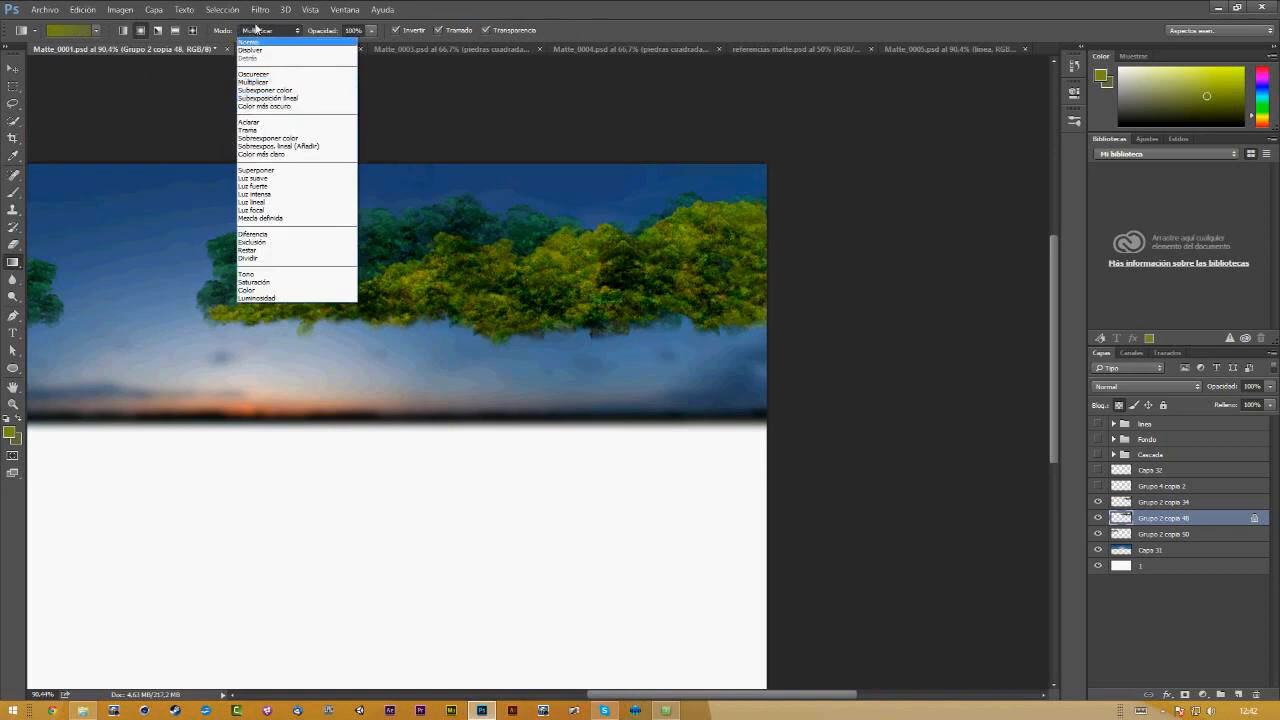
pyautogui.click(255, 83)
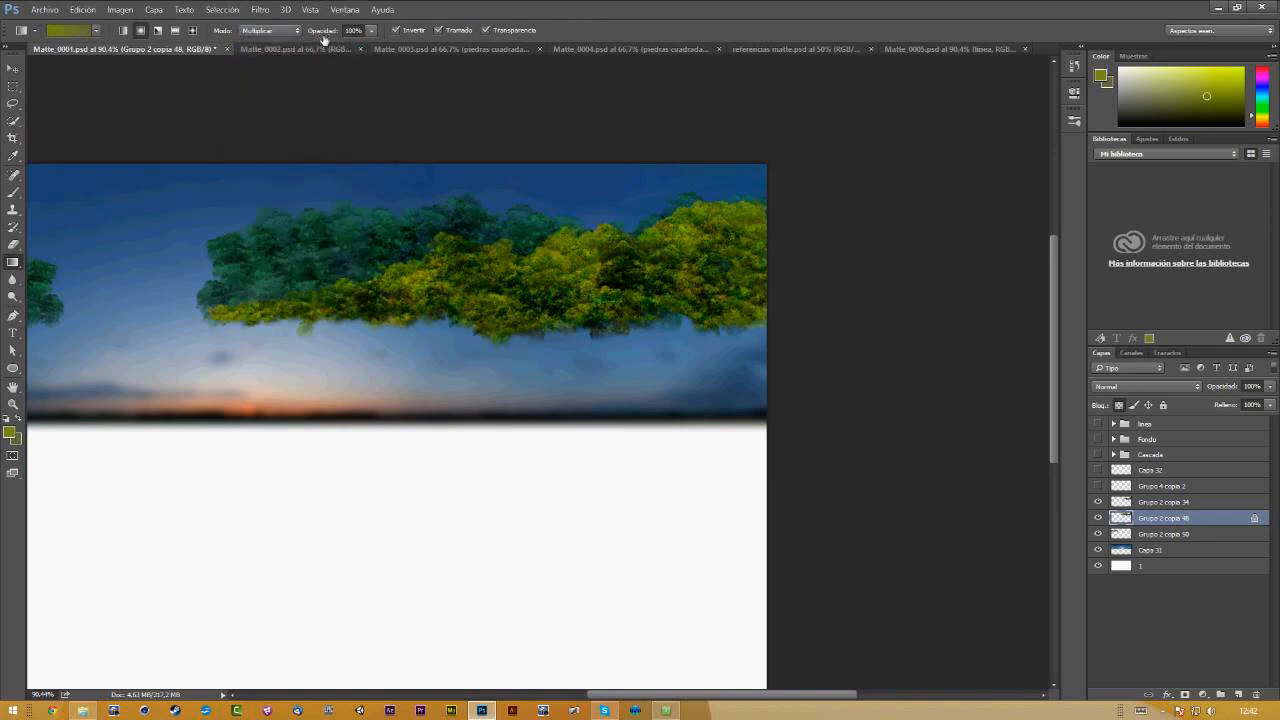
# Step: Try darkening the dark green foliage with an inverted radial gradient at 24% opacity, and undo it
pyautogui.moveTo(323, 31); pyautogui.dragTo(272, 38)
pyautogui.moveTo(380, 320); pyautogui.dragTo(373, 246)
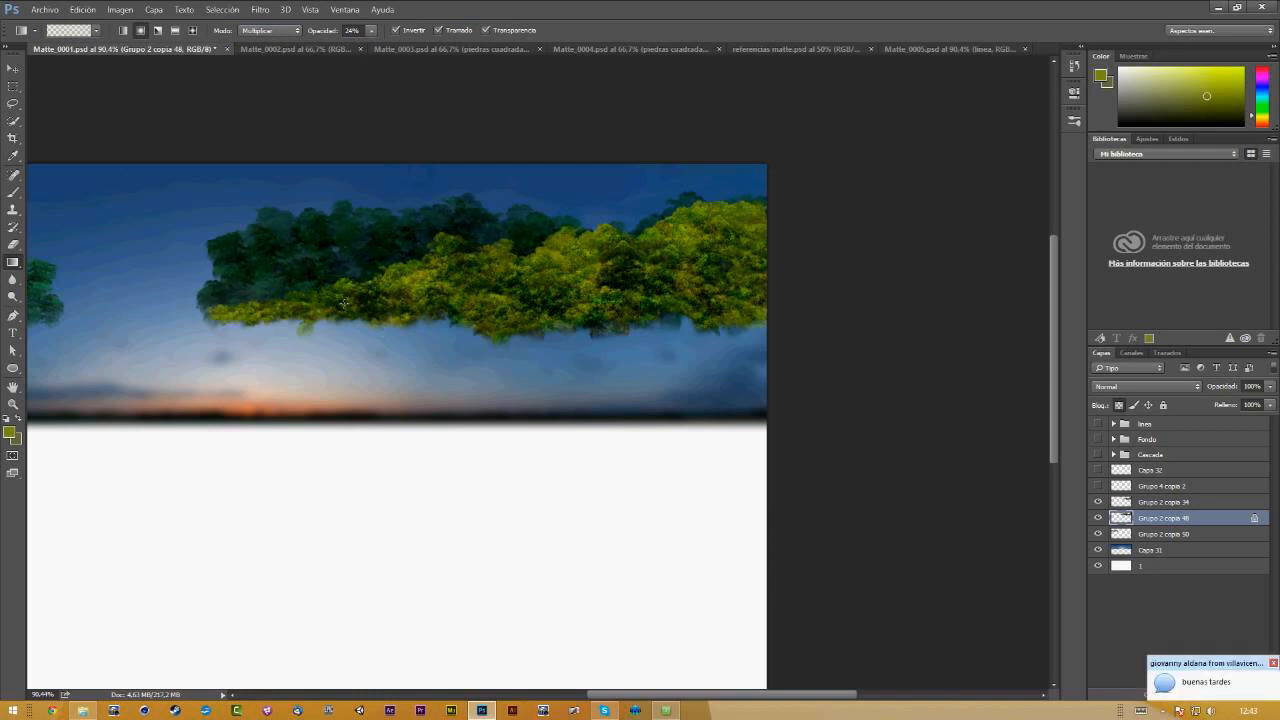
pyautogui.press('ctrl')
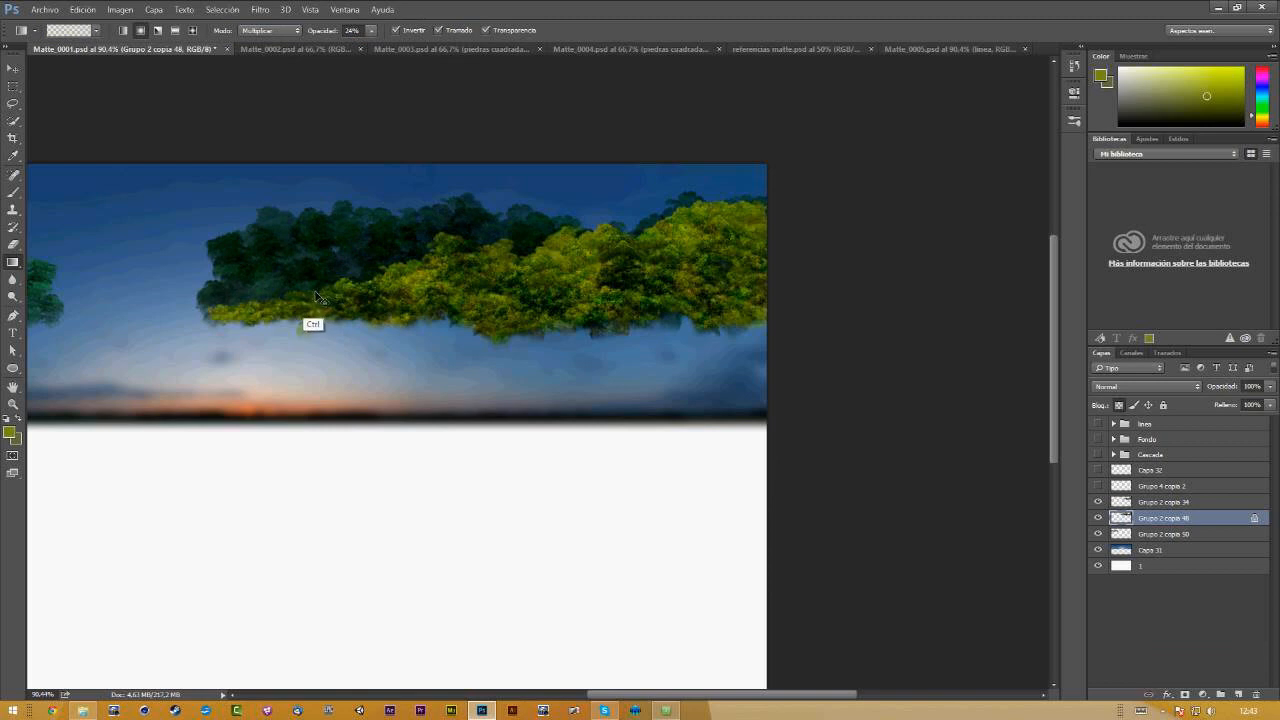
pyautogui.hotkey('ctrl', 'alt')
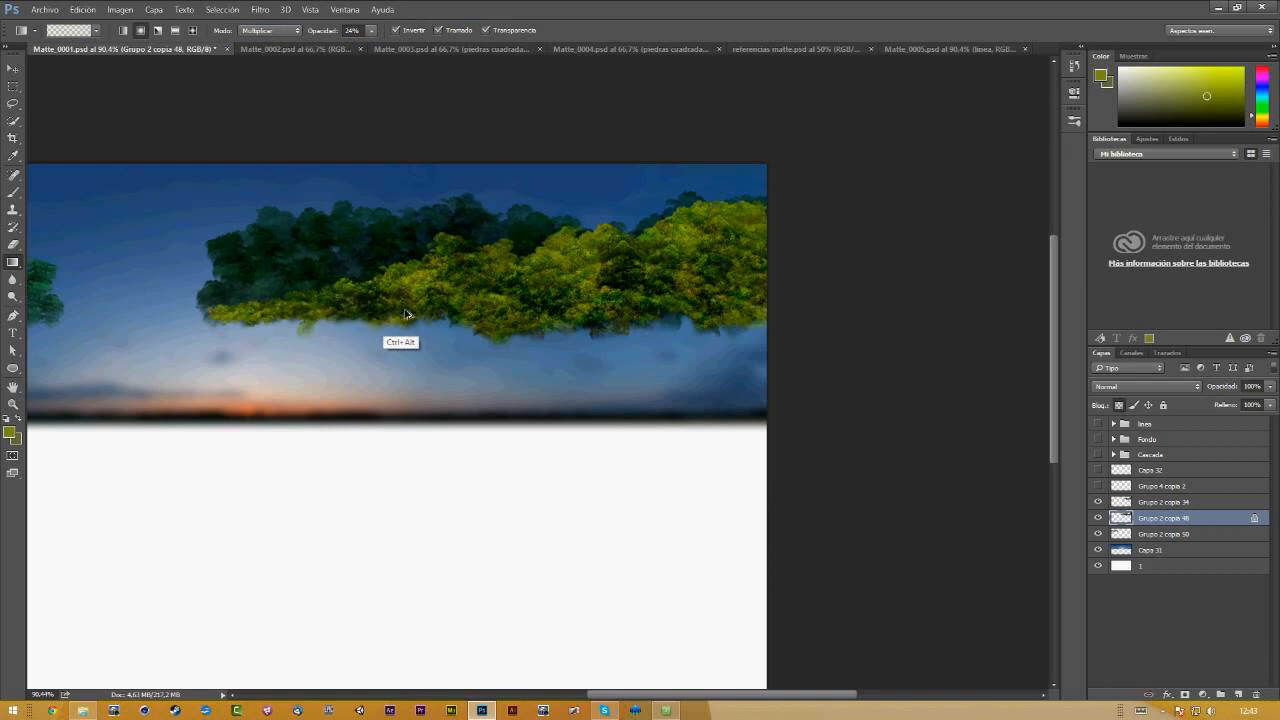
pyautogui.hotkey('ctrl', 'alt', 'z')
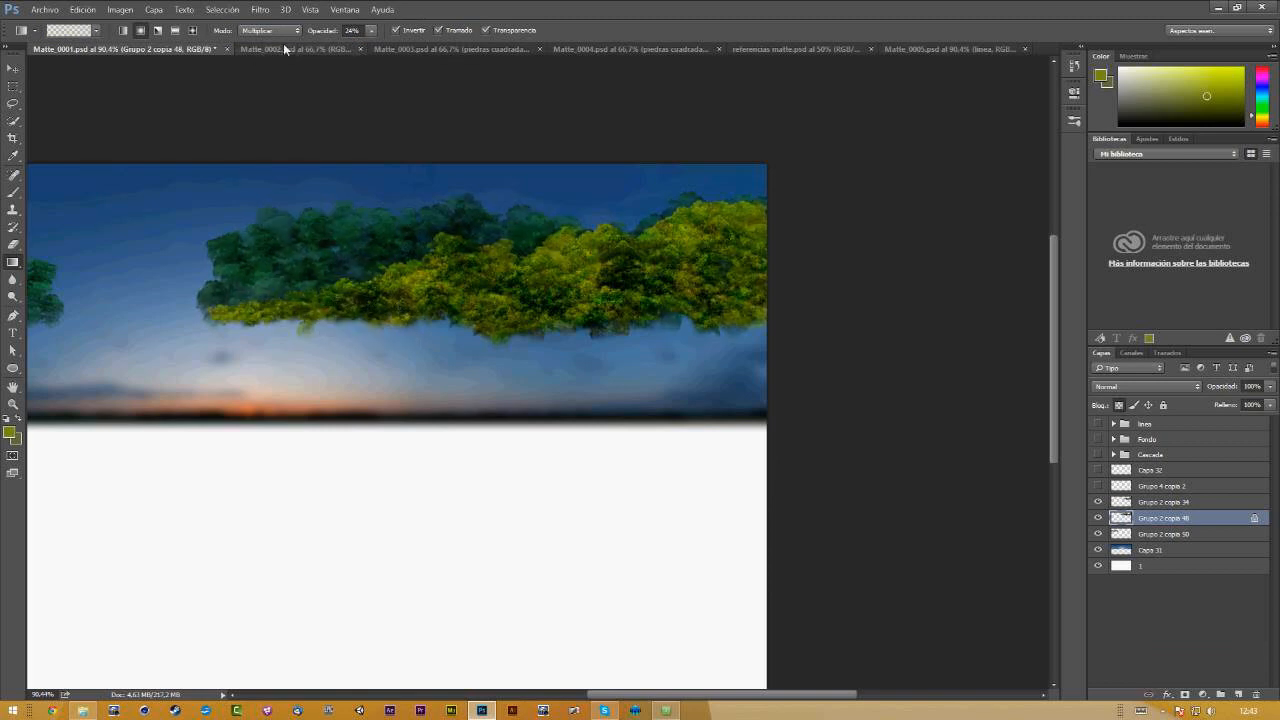
# Step: Shade Grupo 2 copia 48 with non-inverted radial gradients at 49% opacity, using Multiplicar at its base and Aclarar along its crowns
pyautogui.click(98, 33)
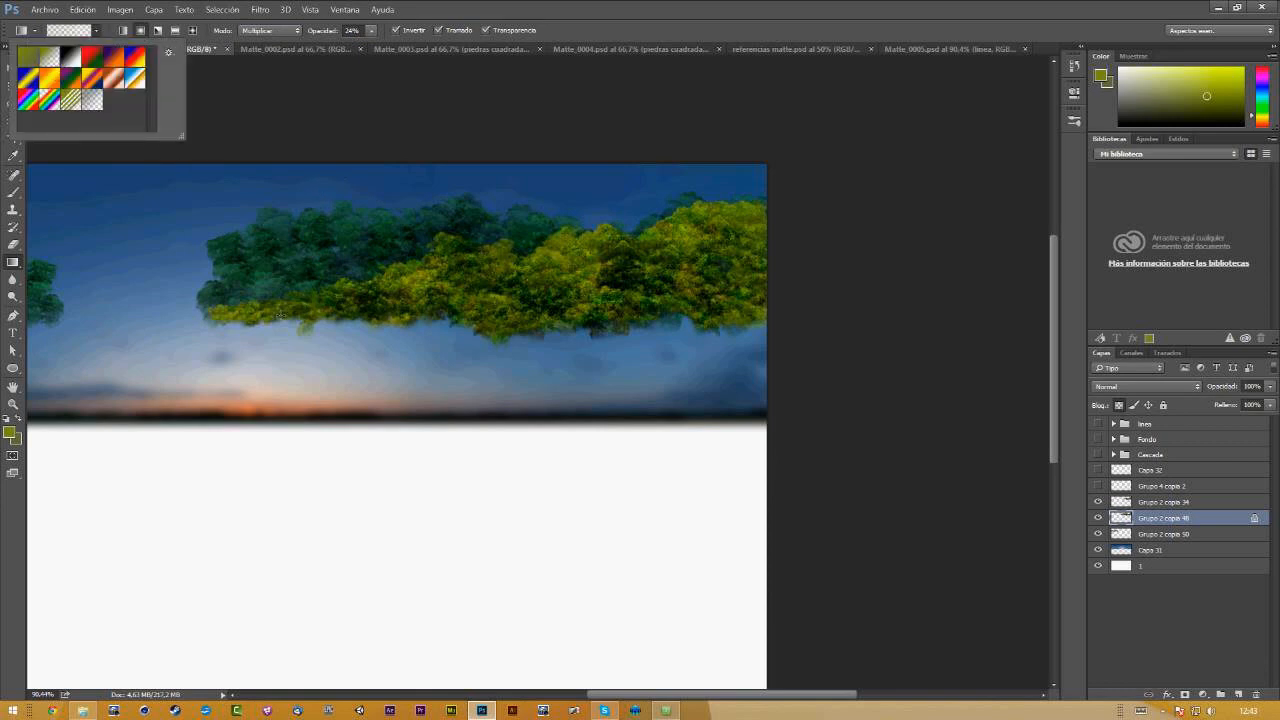
pyautogui.click(338, 318)
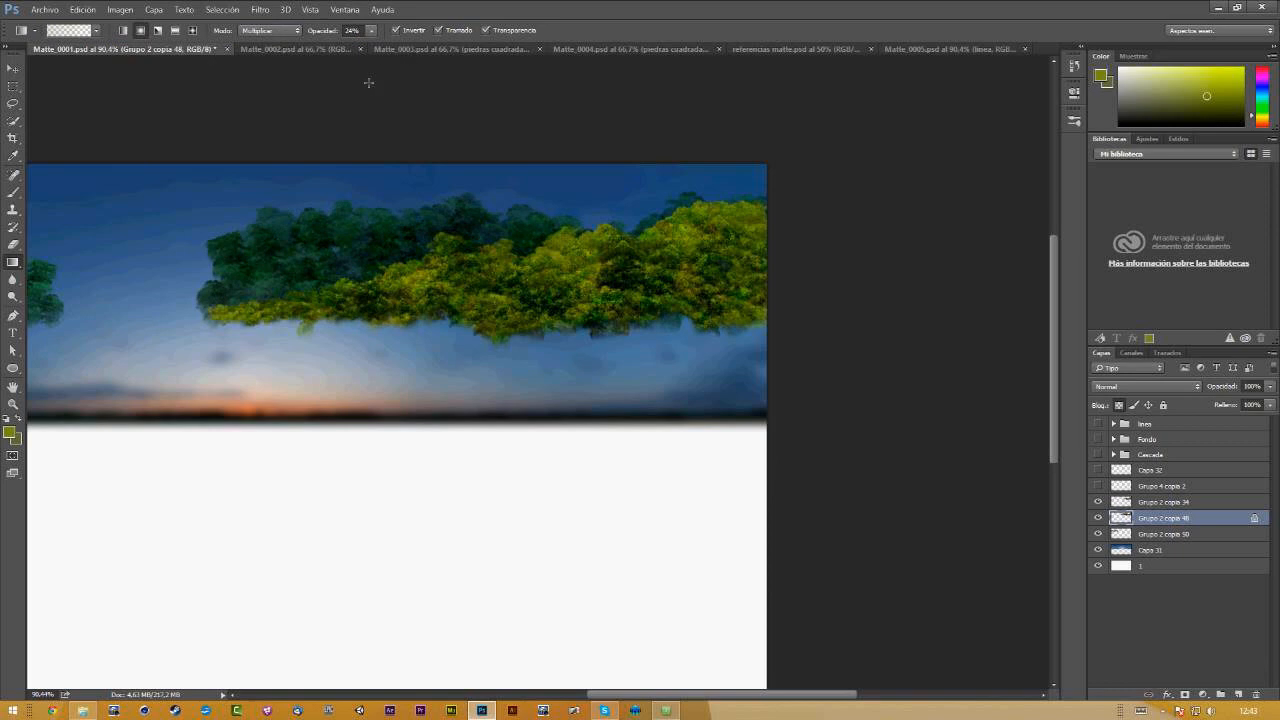
pyautogui.click(395, 30)
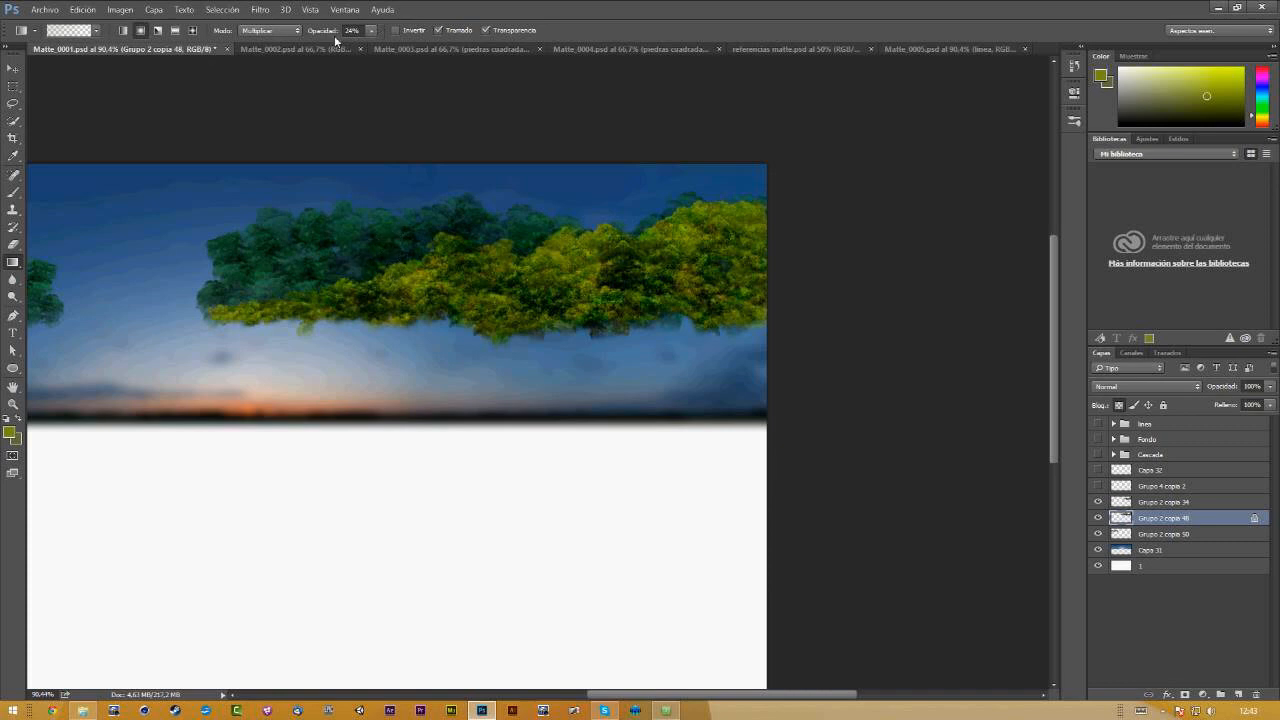
pyautogui.moveTo(336, 38); pyautogui.dragTo(361, 38)
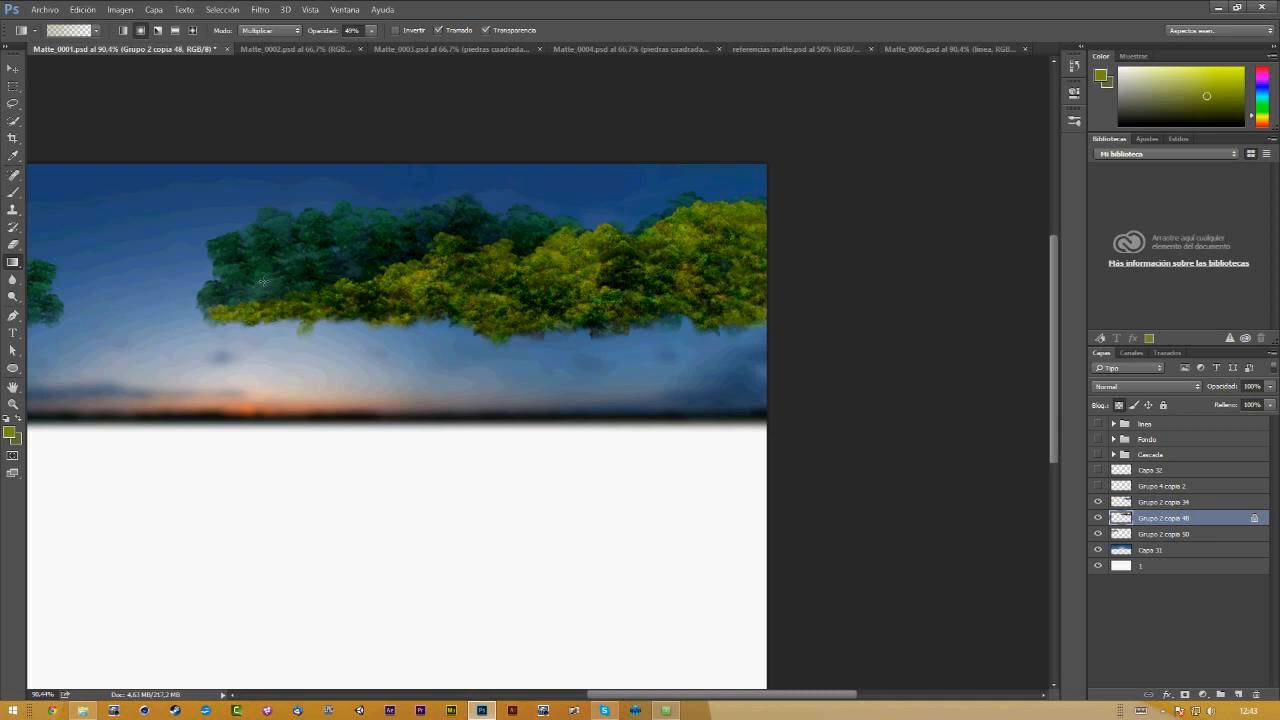
pyautogui.moveTo(311, 312); pyautogui.dragTo(311, 245)
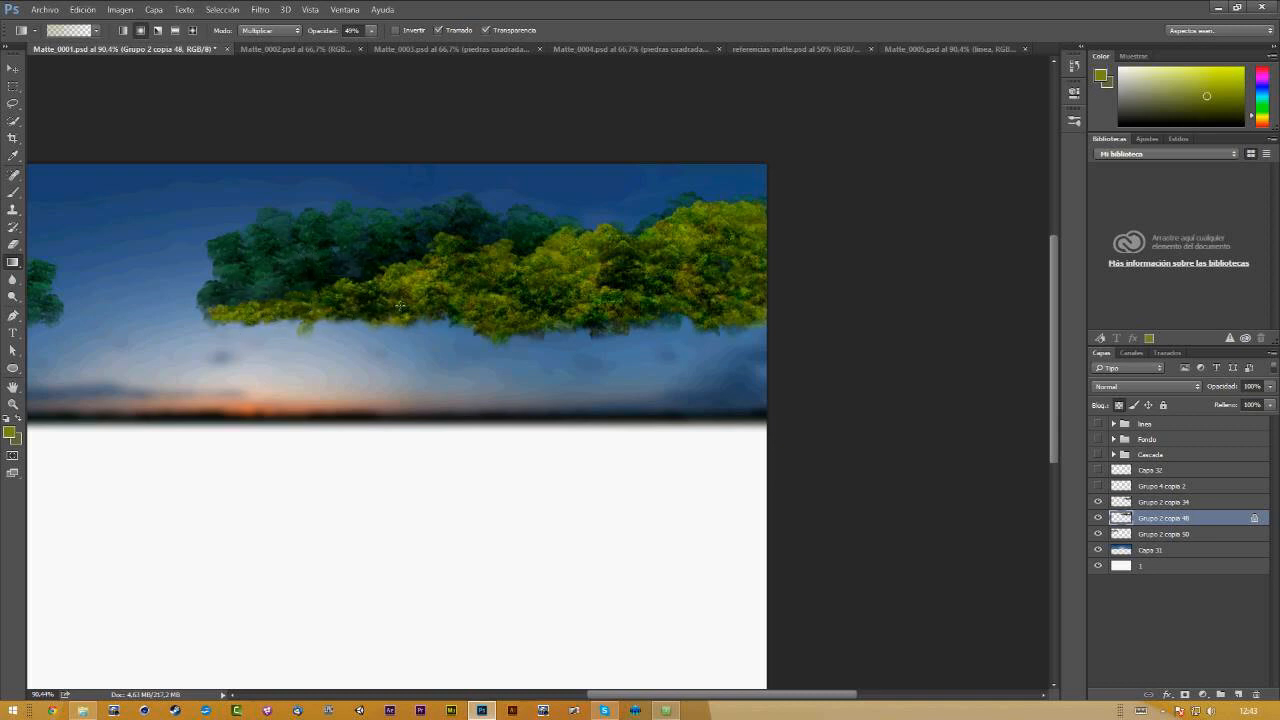
pyautogui.click(270, 30)
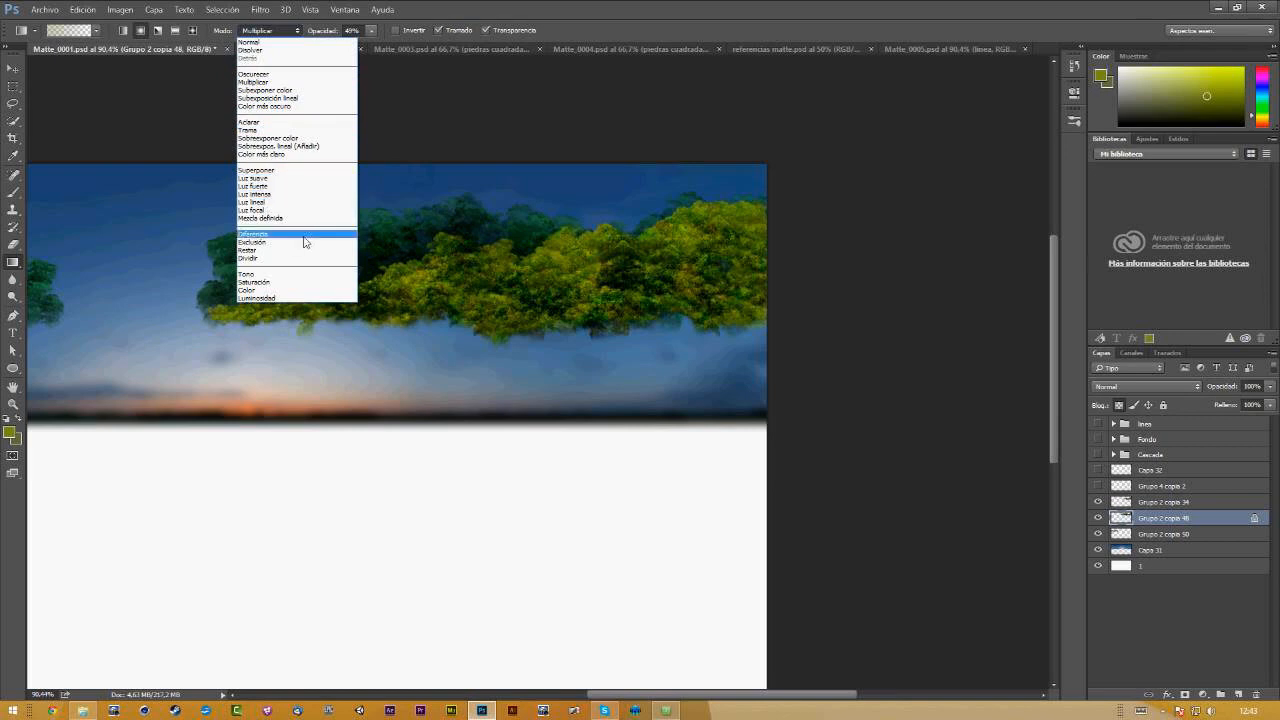
pyautogui.click(270, 122)
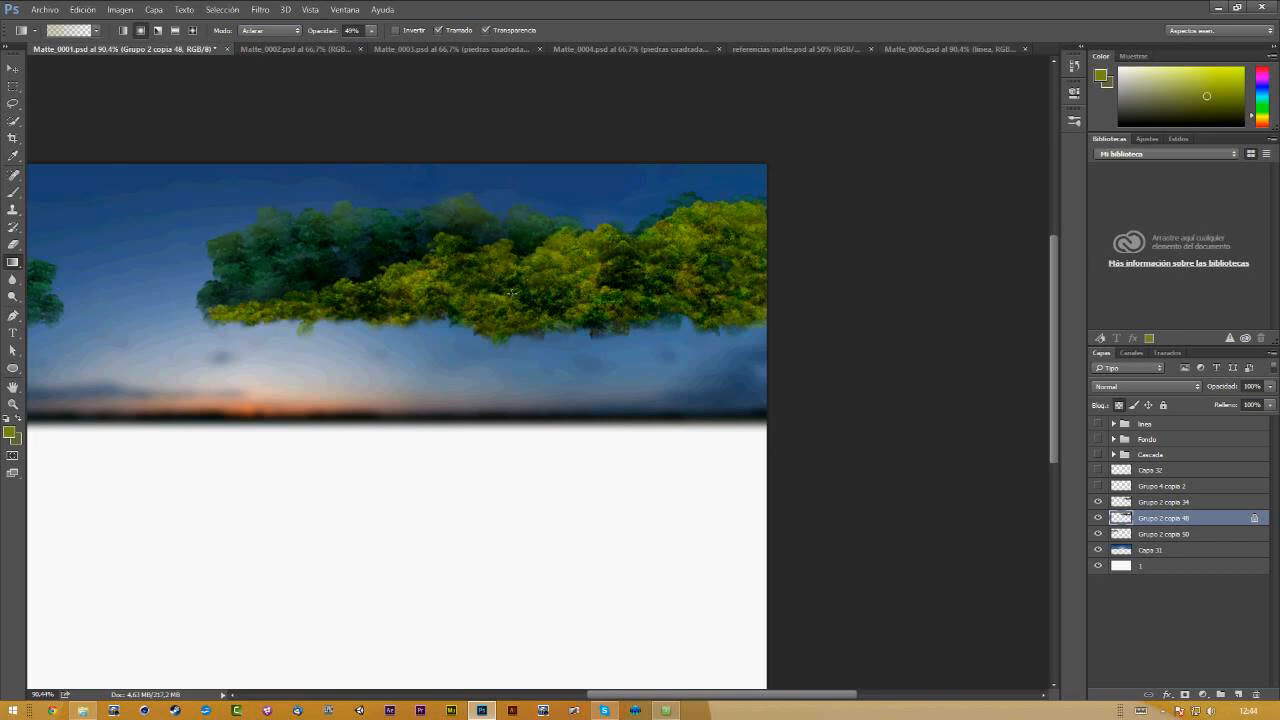
# Step: Lock the transparent pixels of Grupo 2 copia 34 and darken the yellow-green foliage's lower part with Multiplicar gradients
pyautogui.click(1150, 502)
pyautogui.click(1119, 405)
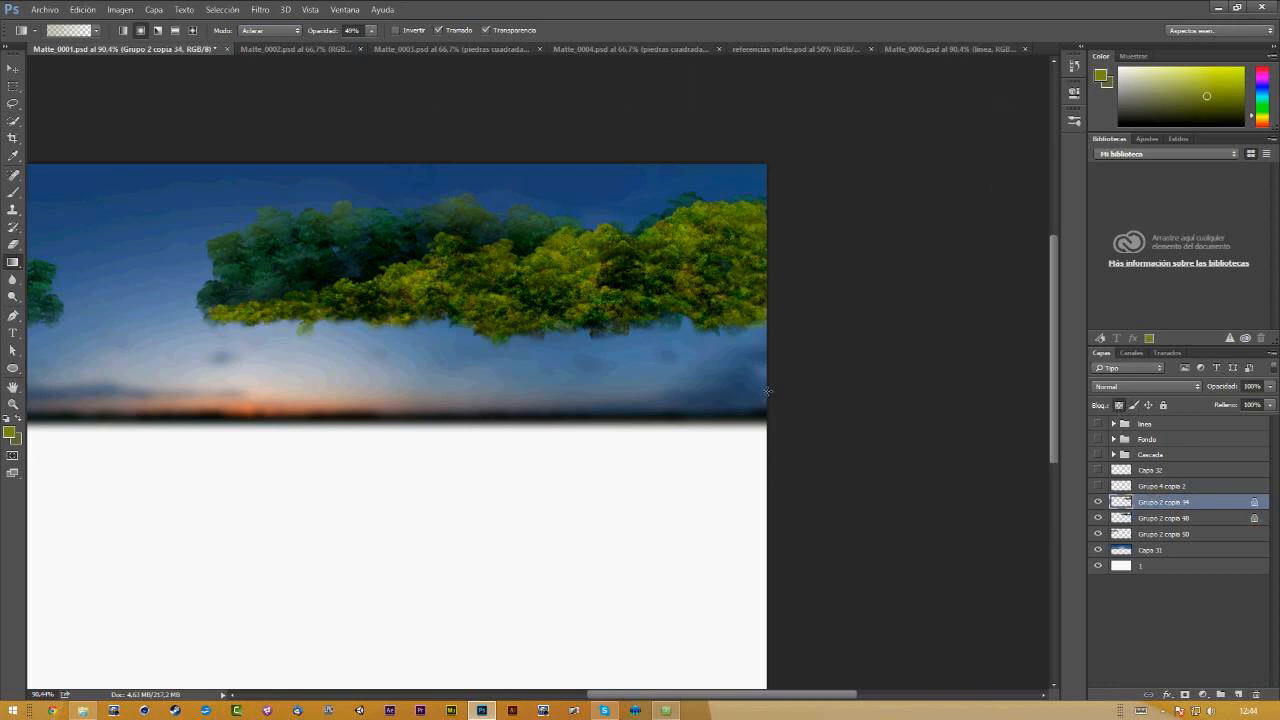
pyautogui.click(1099, 502)
pyautogui.click(1099, 502)
pyautogui.hotkey('ctrl', 'alt')
pyautogui.click(277, 31)
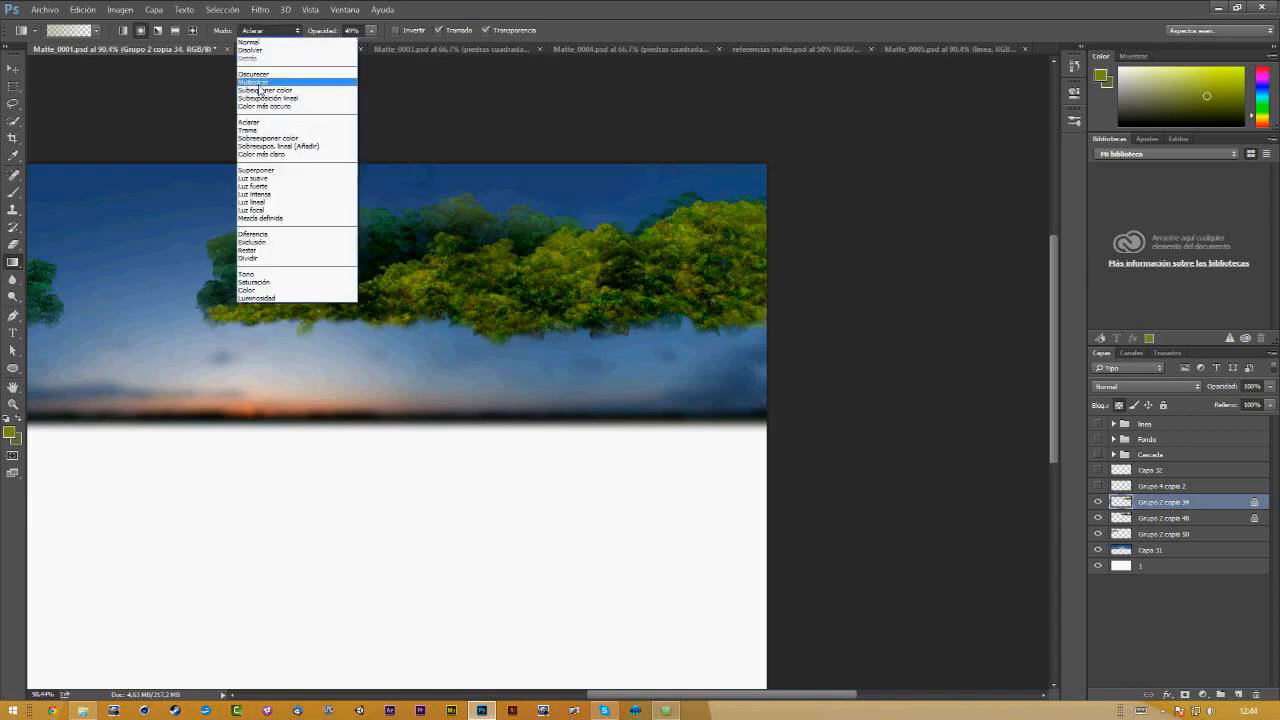
pyautogui.click(278, 94)
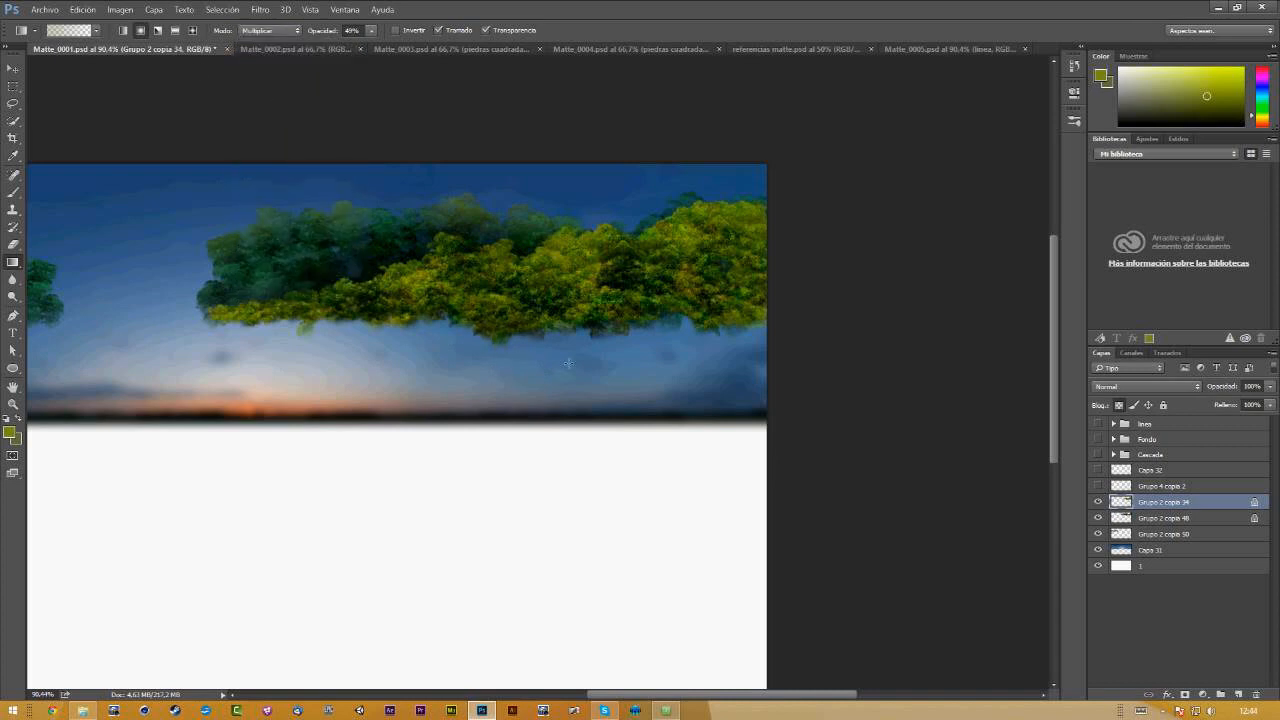
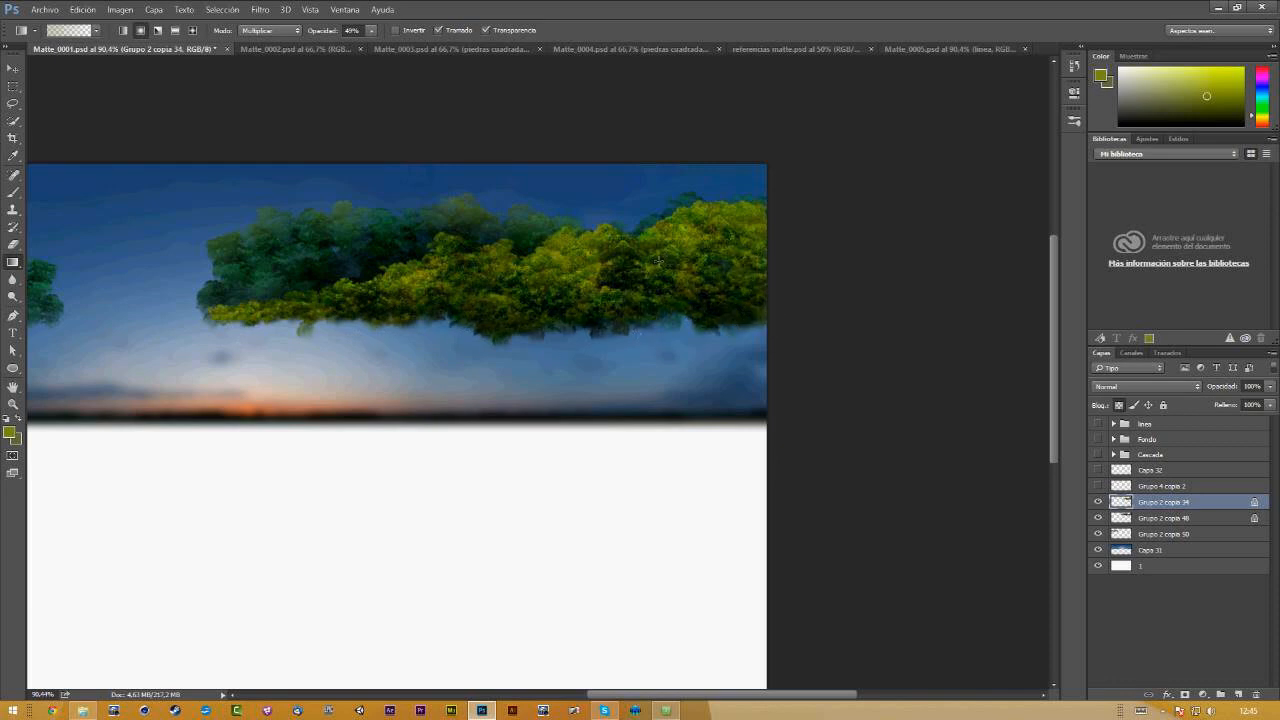
pyautogui.click(1099, 503)
pyautogui.click(1100, 503)
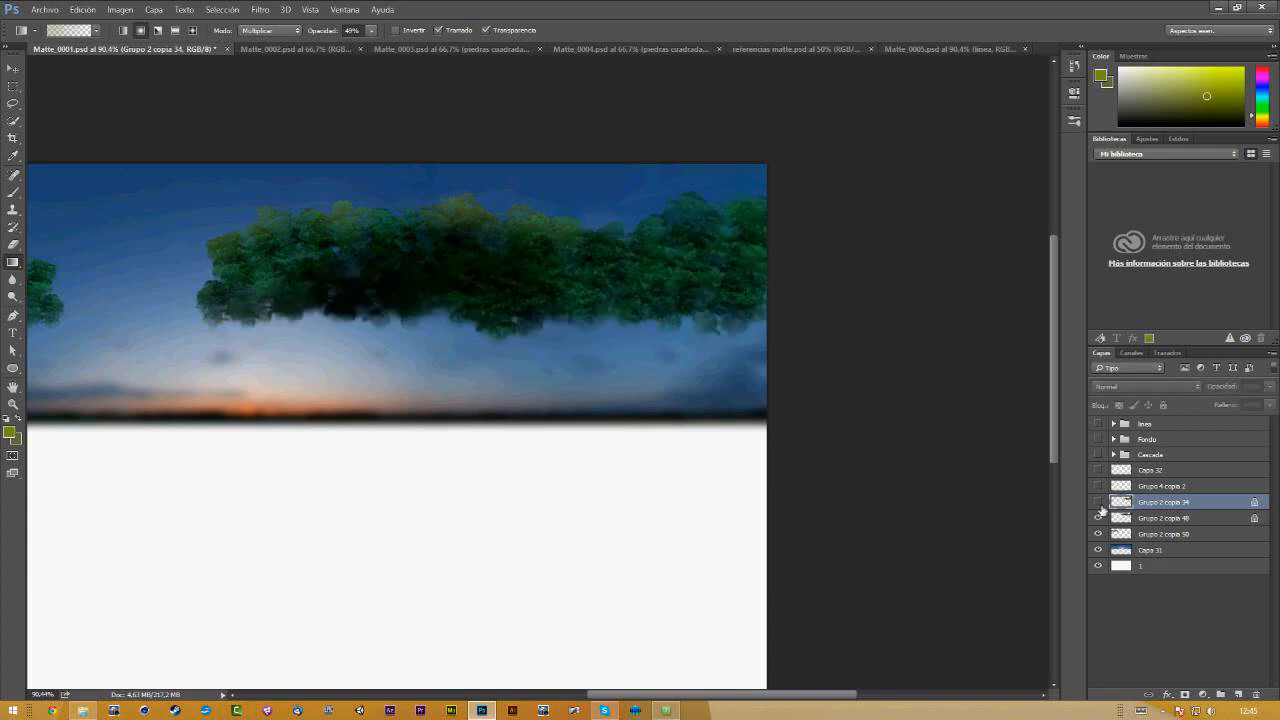
# Step: Show the line sketch group and shift the distant tree line, Grupo 2 copia 50, slightly to fit the sketch
pyautogui.press('z')
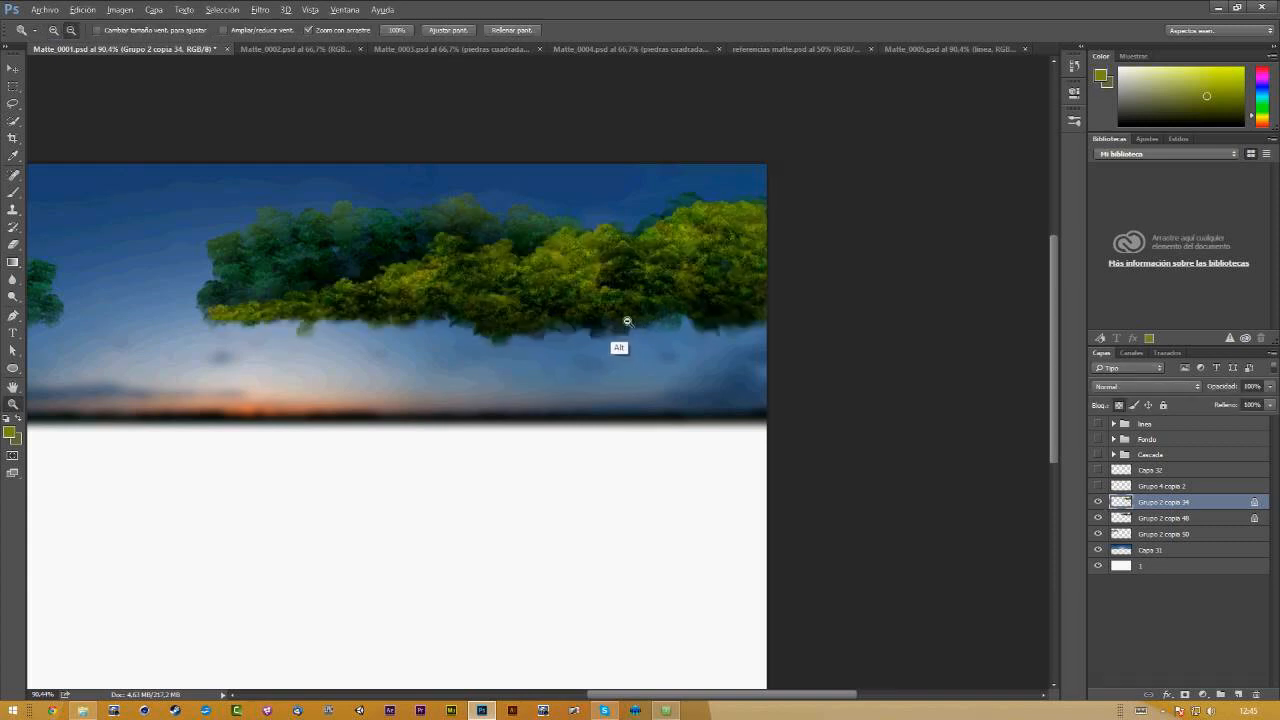
pyautogui.keyDown('alt'); pyautogui.click(632, 326); pyautogui.keyUp('alt')
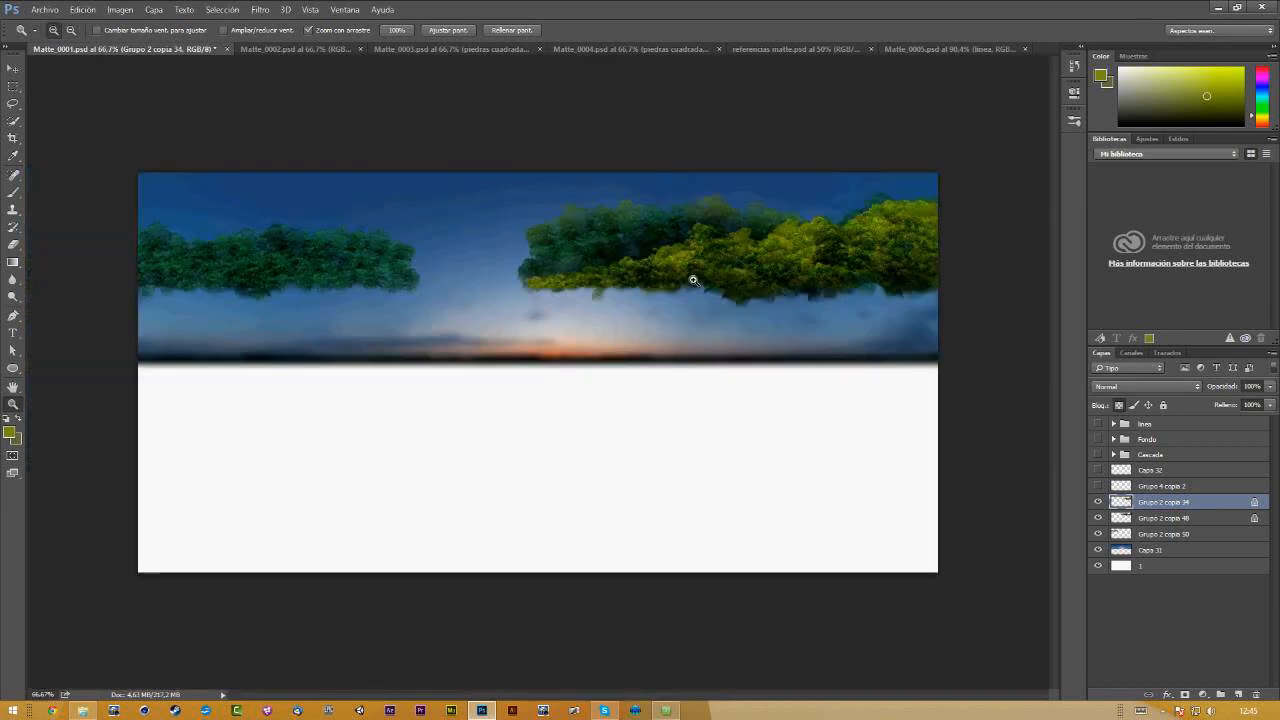
pyautogui.click(1100, 424)
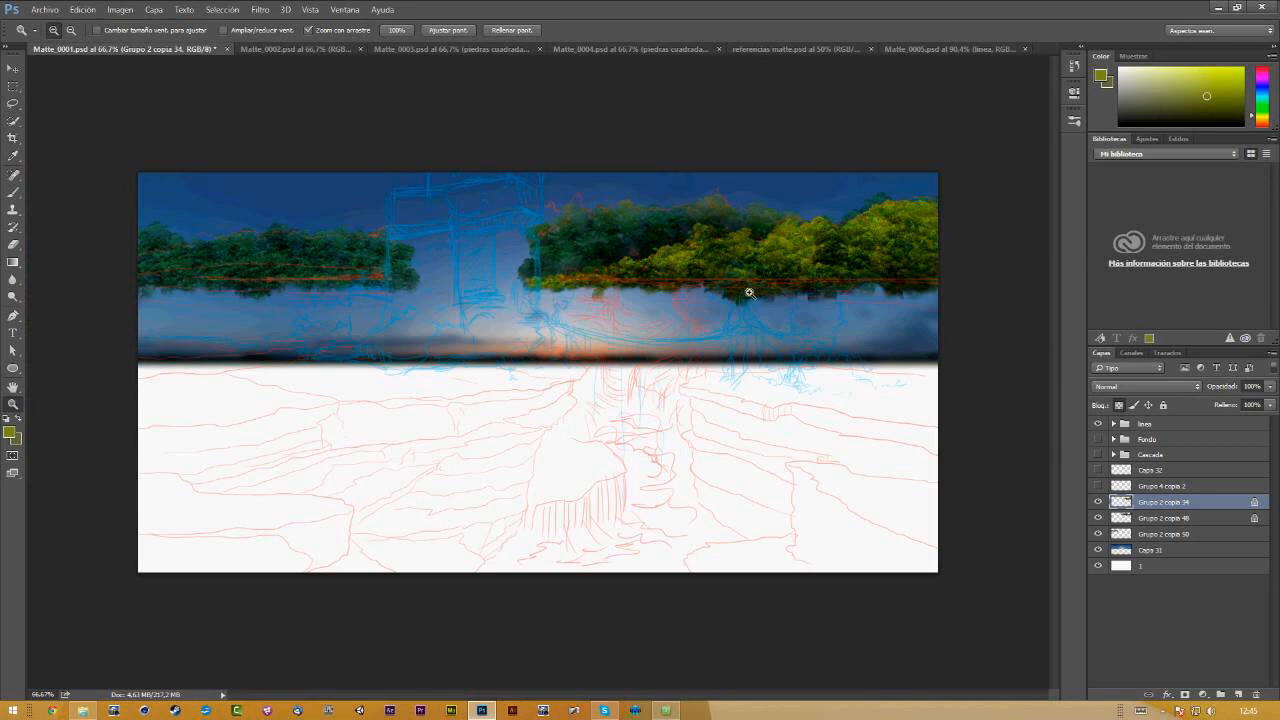
pyautogui.press('v')
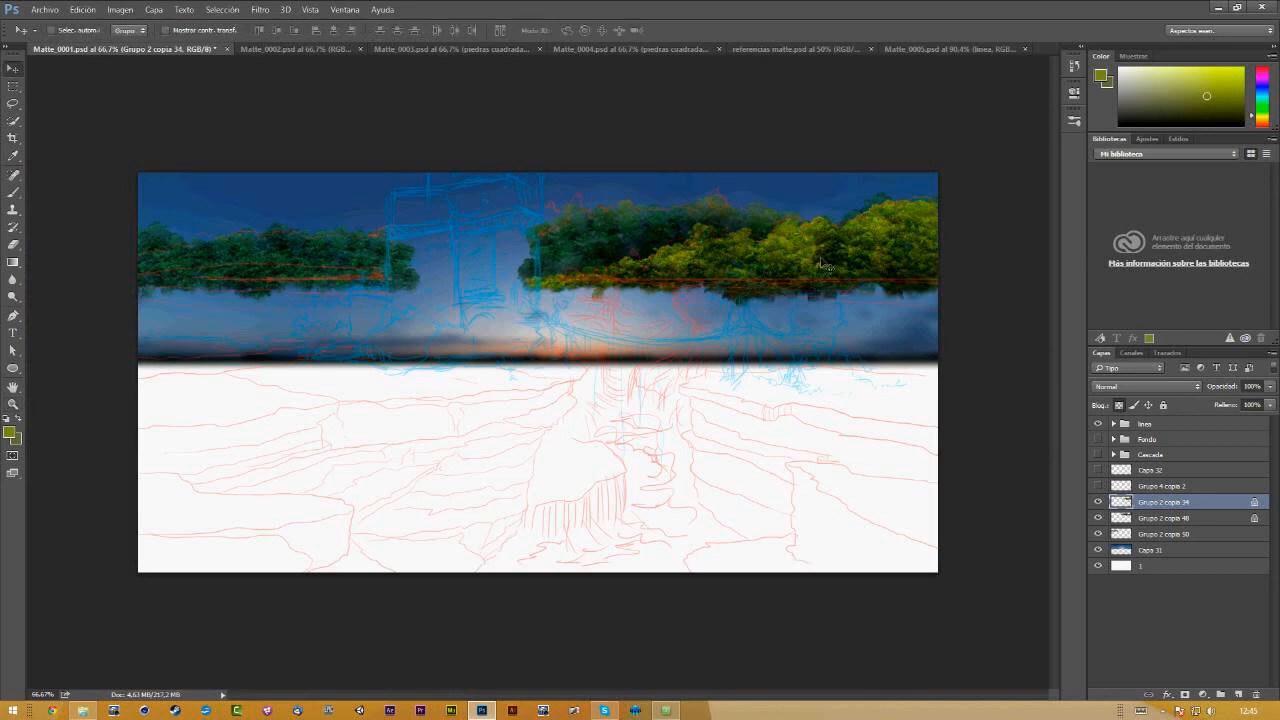
pyautogui.click(1099, 534)
pyautogui.click(1099, 534)
pyautogui.click(1150, 534)
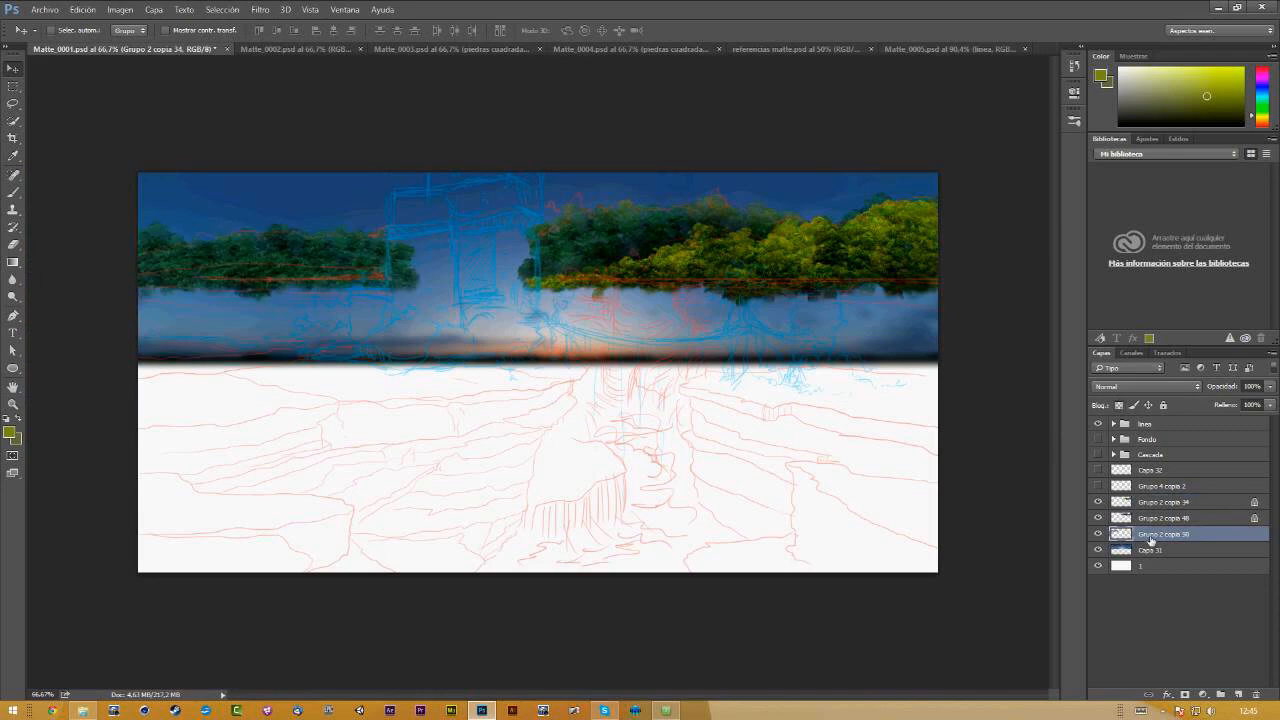
pyautogui.moveTo(312, 265); pyautogui.dragTo(322, 274)
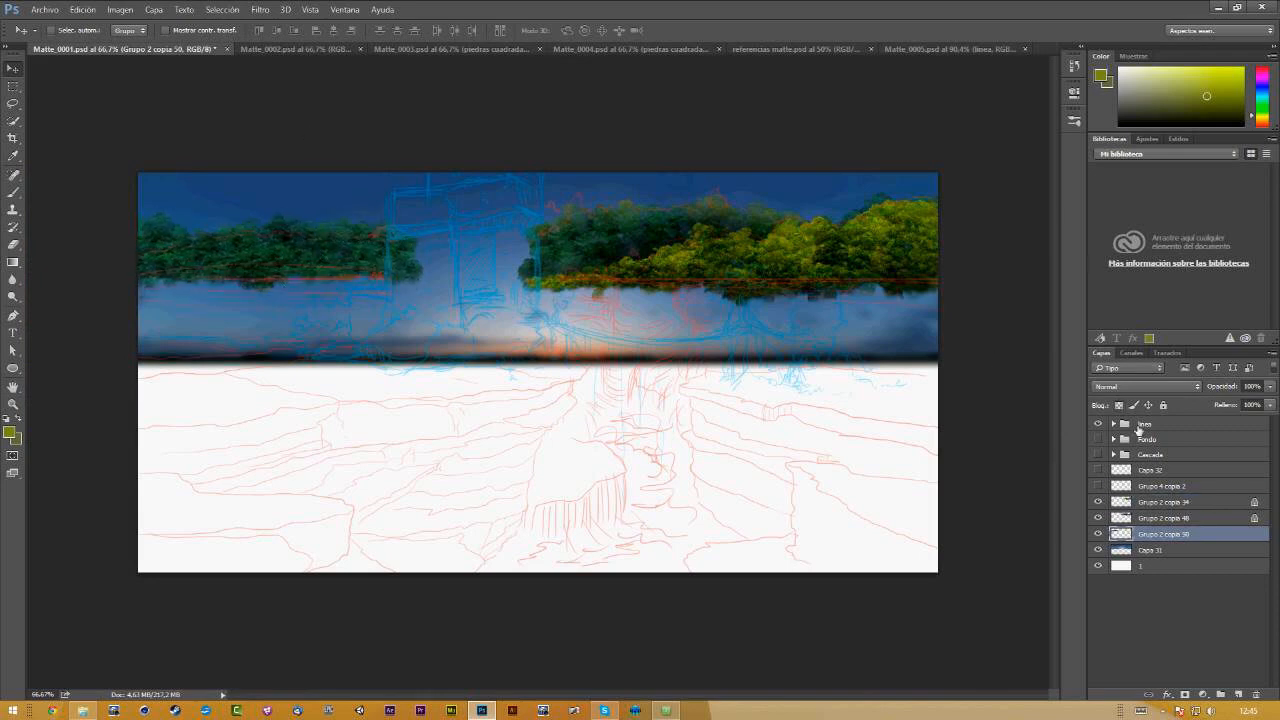
# Step: Scale Grupo 2 copia 50 proportionally to about 94% and reposition it along the sketched tree line
pyautogui.hotkey('ctrl', 't')
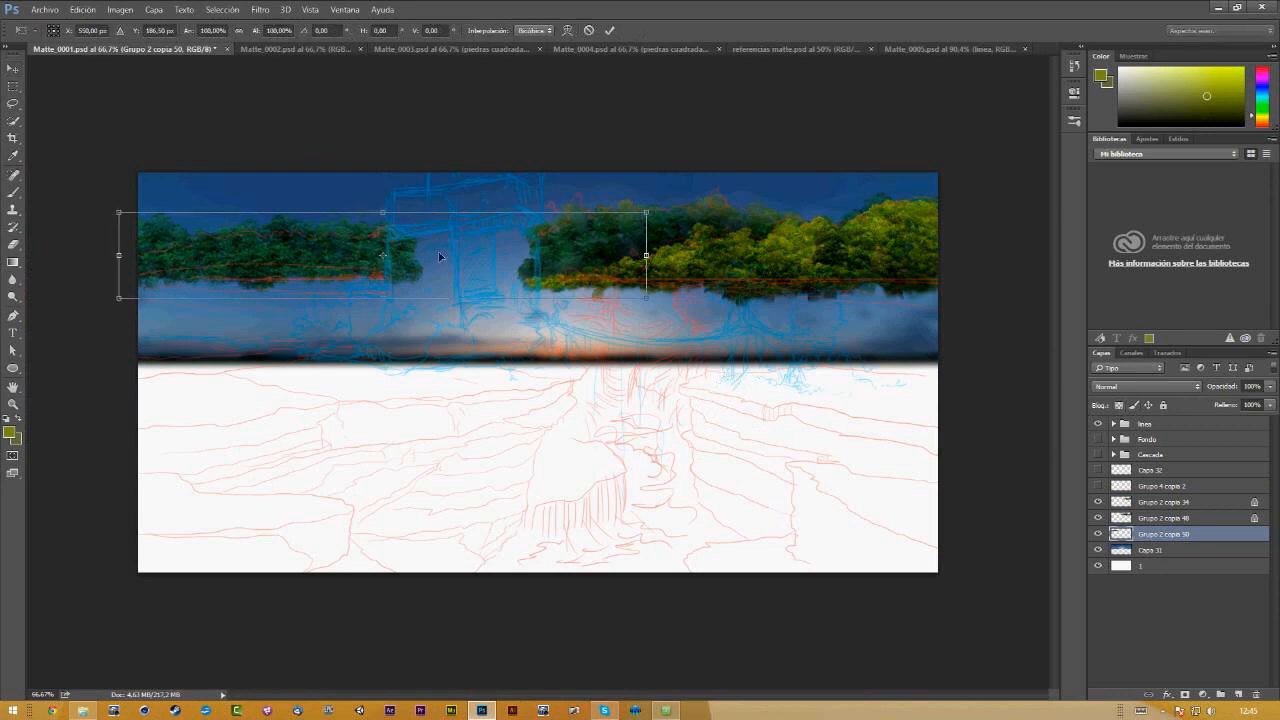
pyautogui.moveTo(646, 213); pyautogui.dragTo(620, 229)
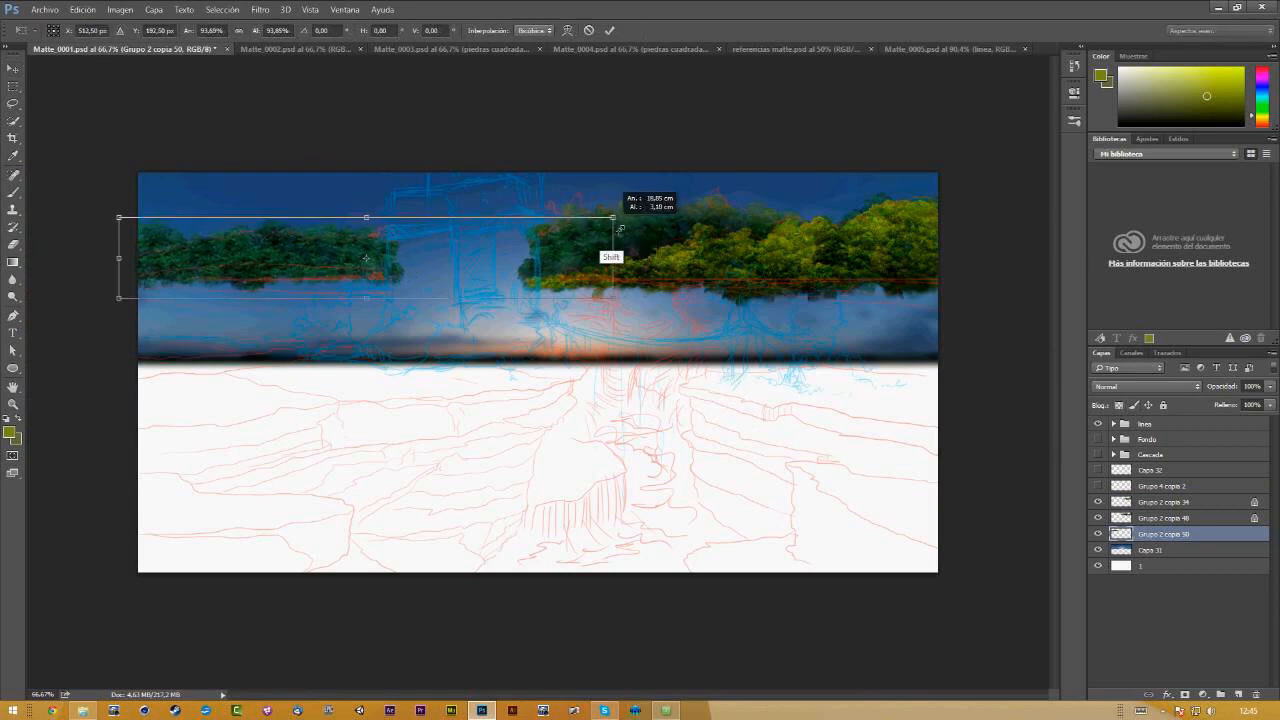
pyautogui.press('Return')
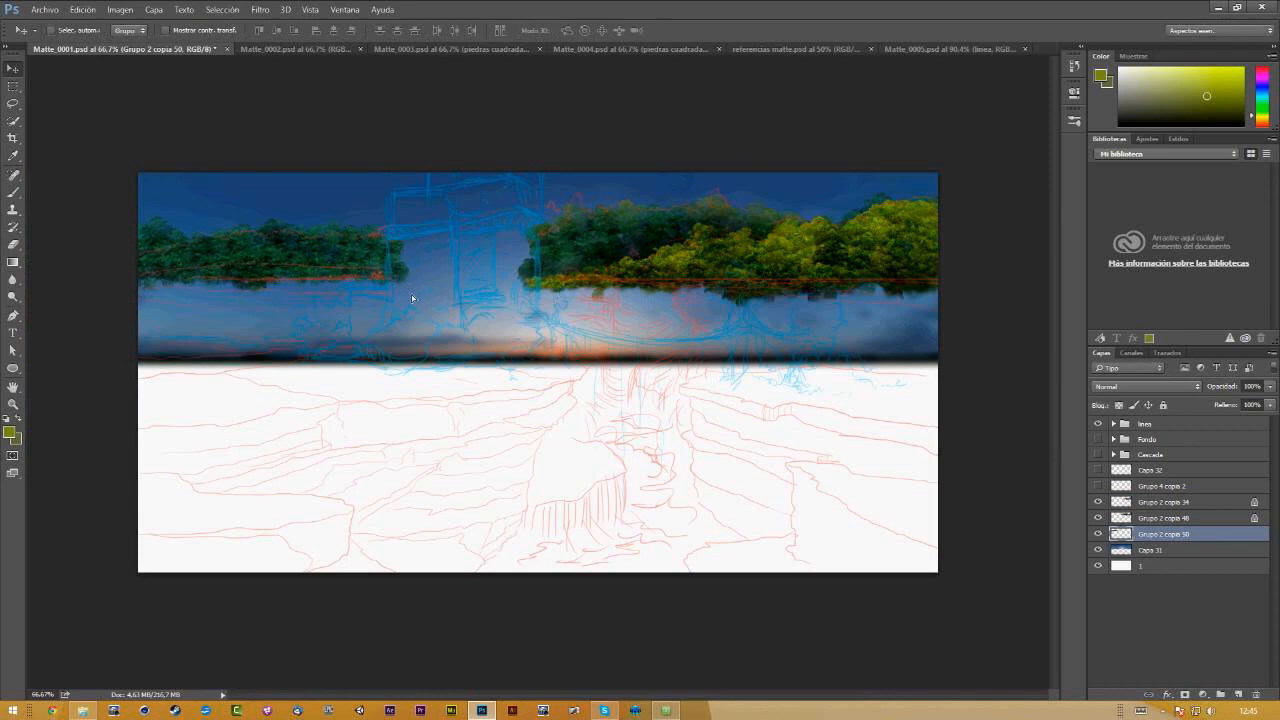
pyautogui.moveTo(411, 294); pyautogui.dragTo(416, 282)
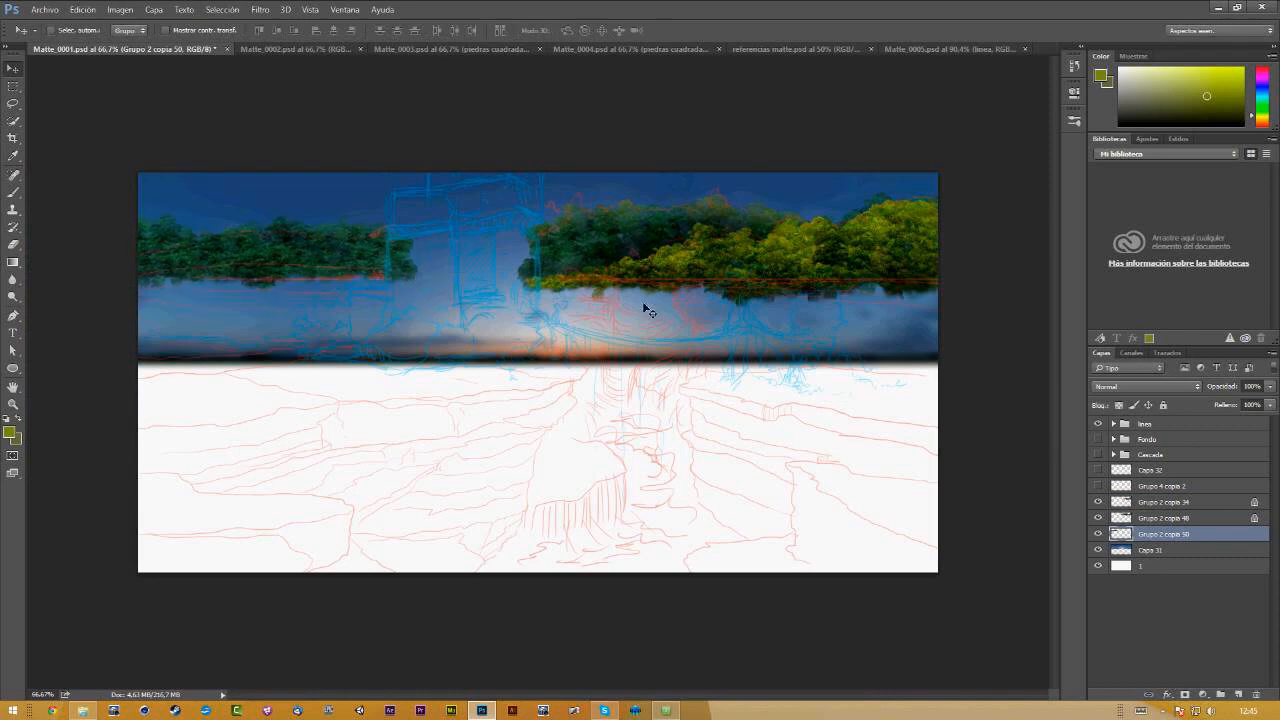
# Step: Lock the transparent pixels of Grupo 2 copia 50, apply Tono +14, Saturación -12 and slightly lower Luminosidad, and reduce the layer's opacity a little
pyautogui.click(1119, 405)
pyautogui.press('g')
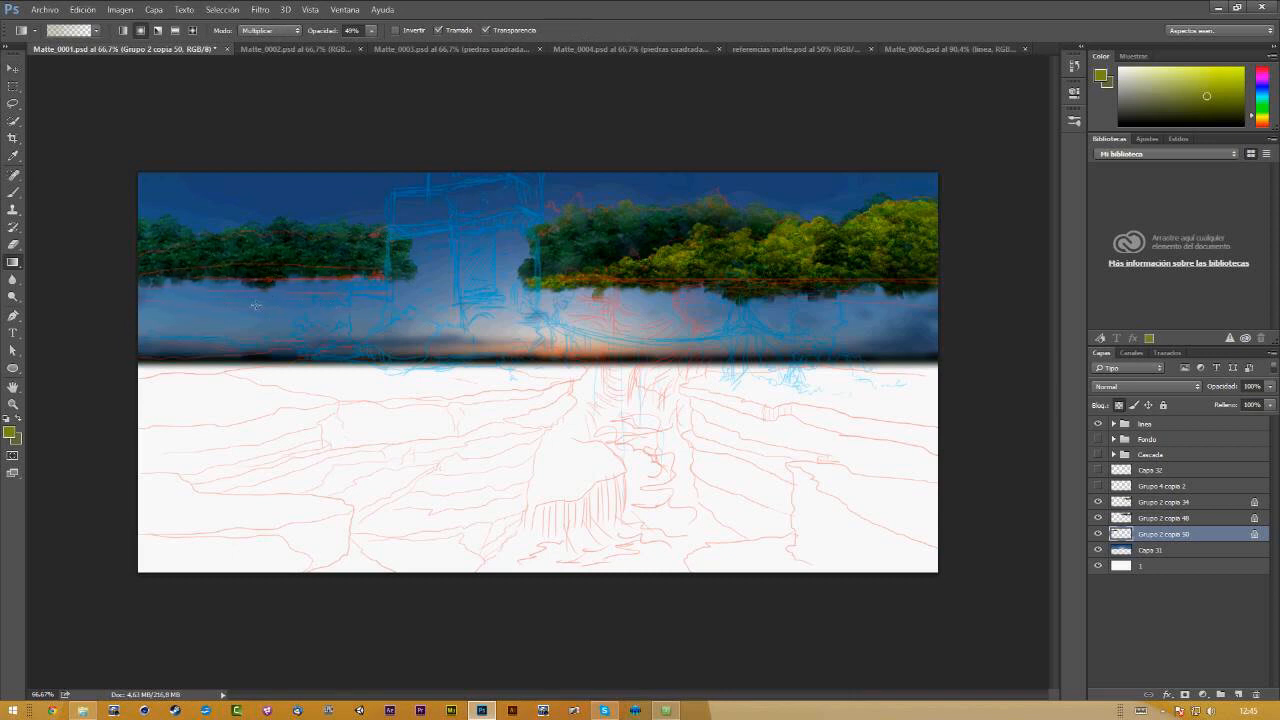
pyautogui.press('v')
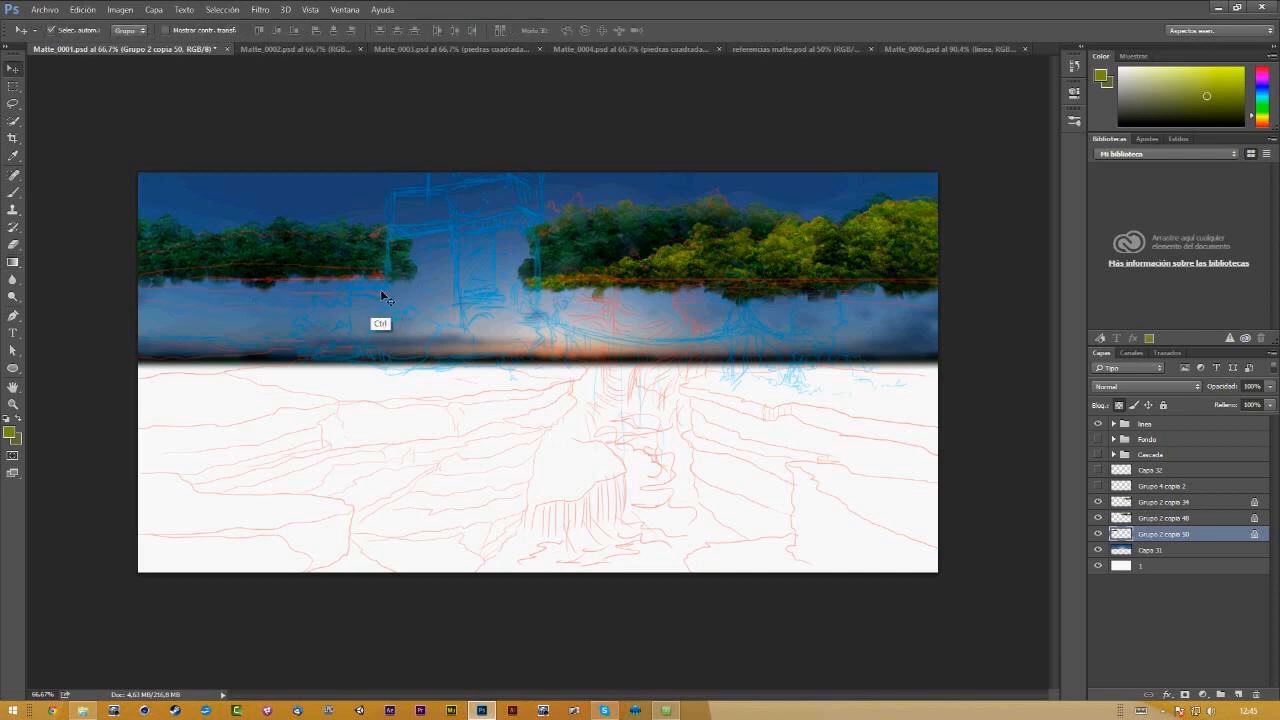
pyautogui.hotkey('ctrl', 'u')
pyautogui.moveTo(333, 143); pyautogui.dragTo(697, 78)
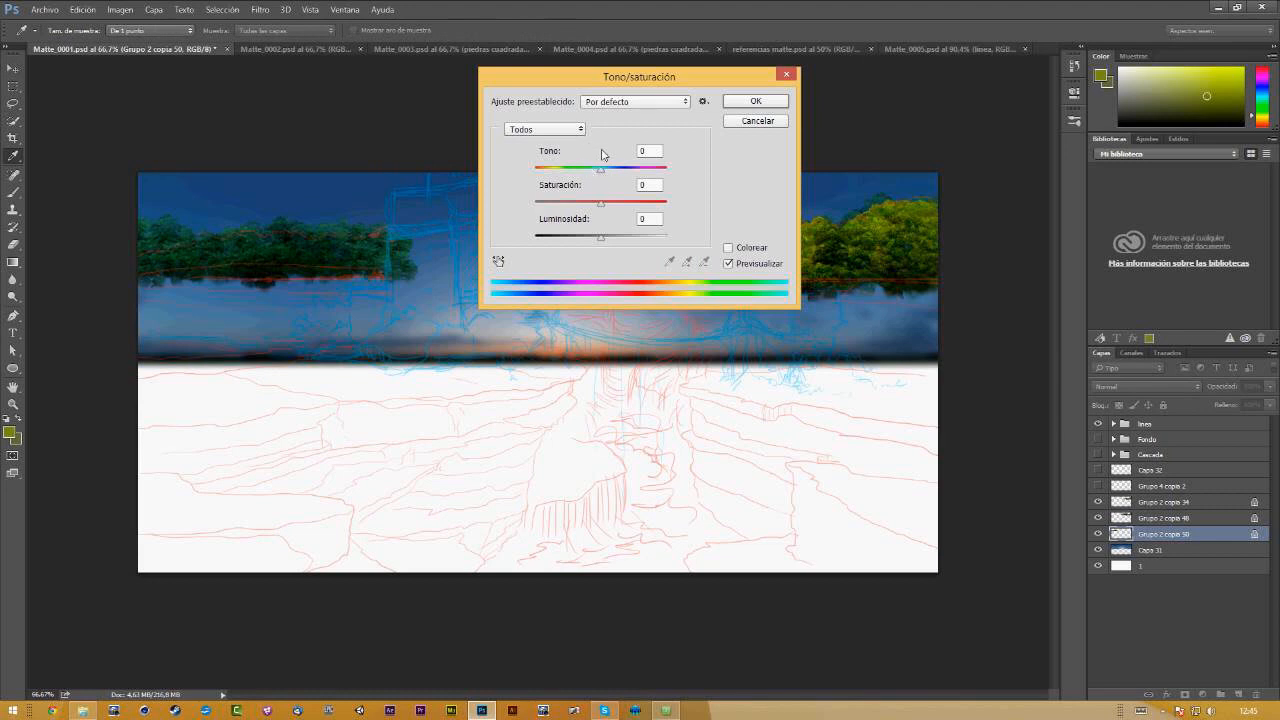
pyautogui.moveTo(600, 173); pyautogui.dragTo(589, 203)
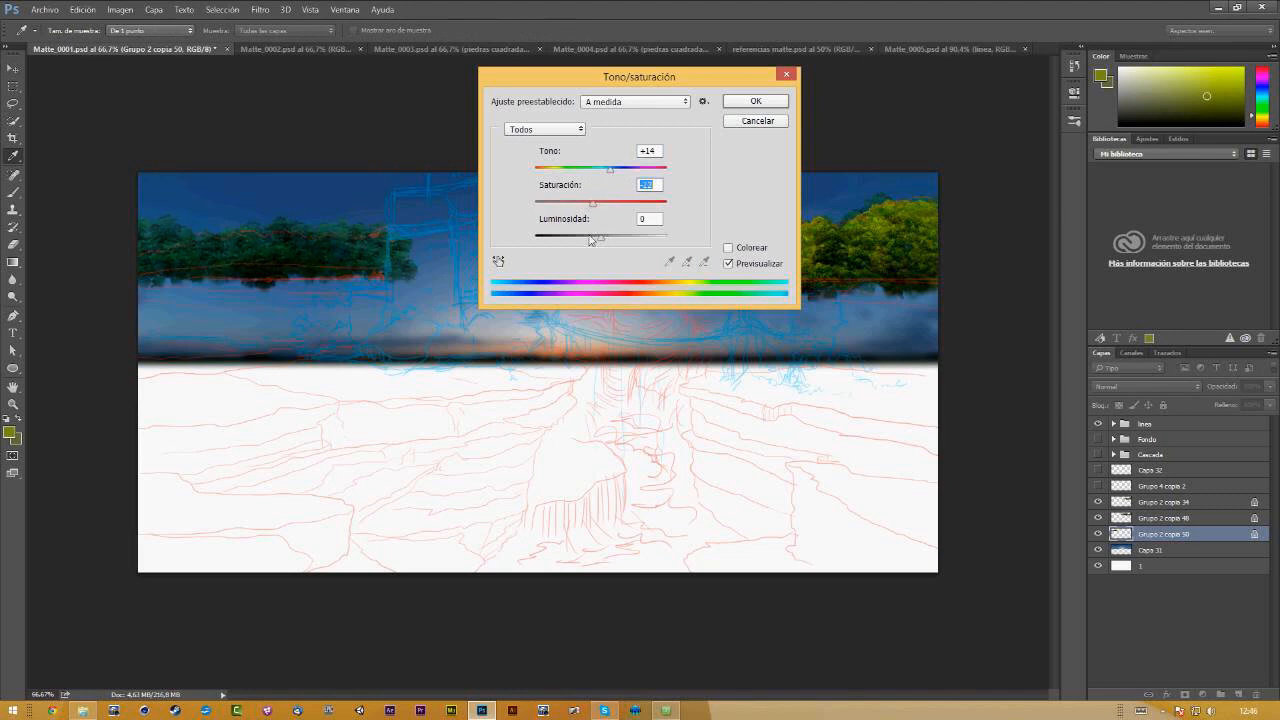
pyautogui.moveTo(591, 239); pyautogui.dragTo(594, 242)
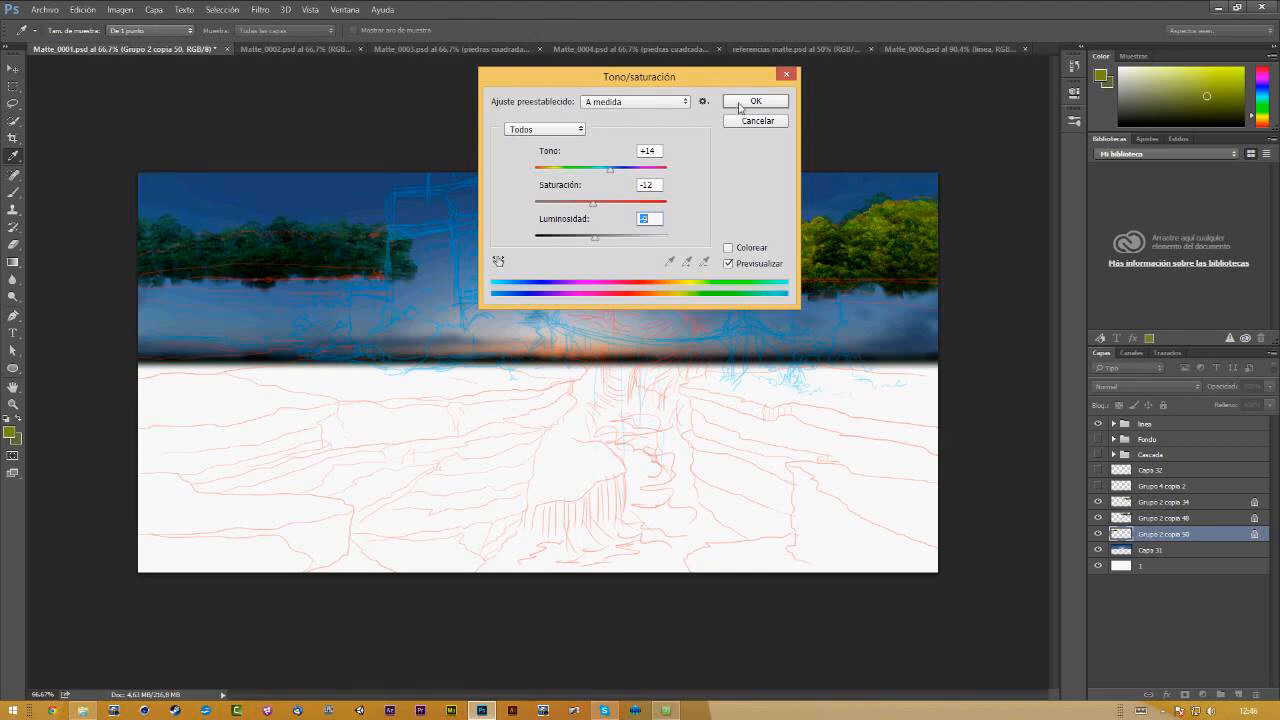
pyautogui.click(740, 104)
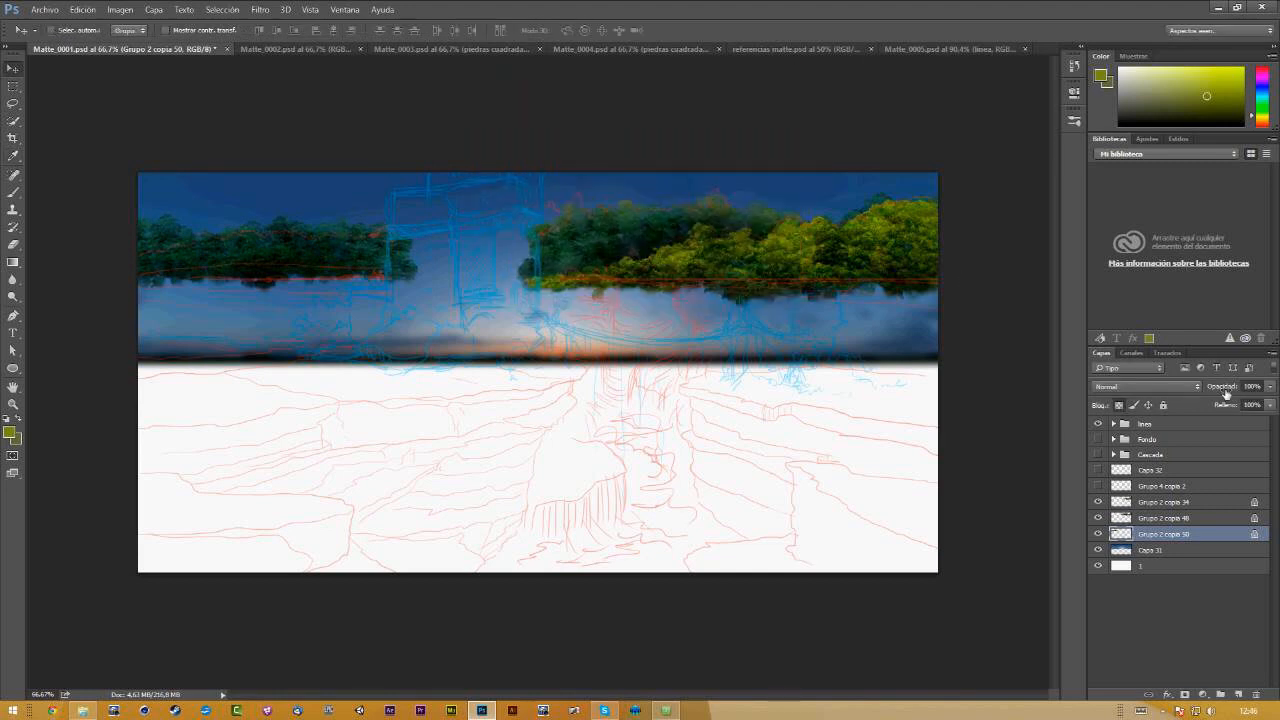
pyautogui.moveTo(1228, 392); pyautogui.dragTo(1223, 391)
# Step: Check the hidden layers Capa 32 and Grupo 4 copia 2 by toggling their visibility, and delete both
pyautogui.click(1162, 551)
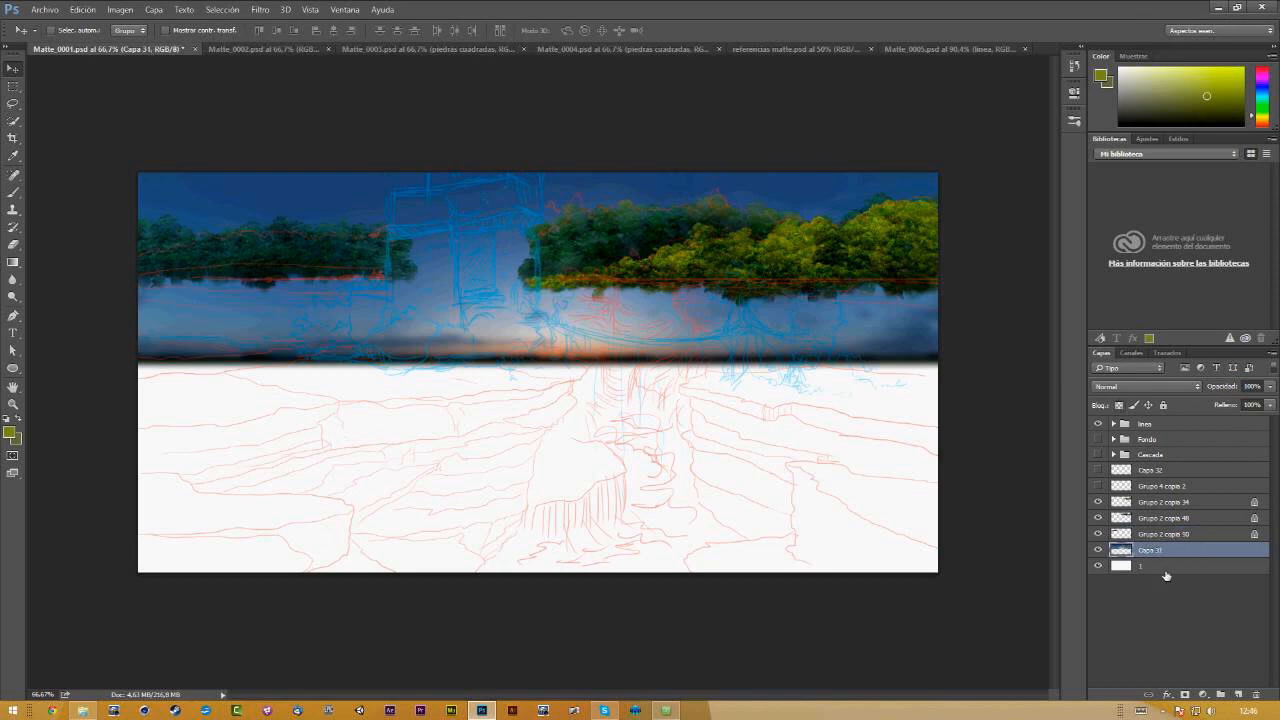
pyautogui.click(1098, 470)
pyautogui.click(1100, 471)
pyautogui.click(1100, 487)
pyautogui.click(1100, 487)
pyautogui.click(1146, 474)
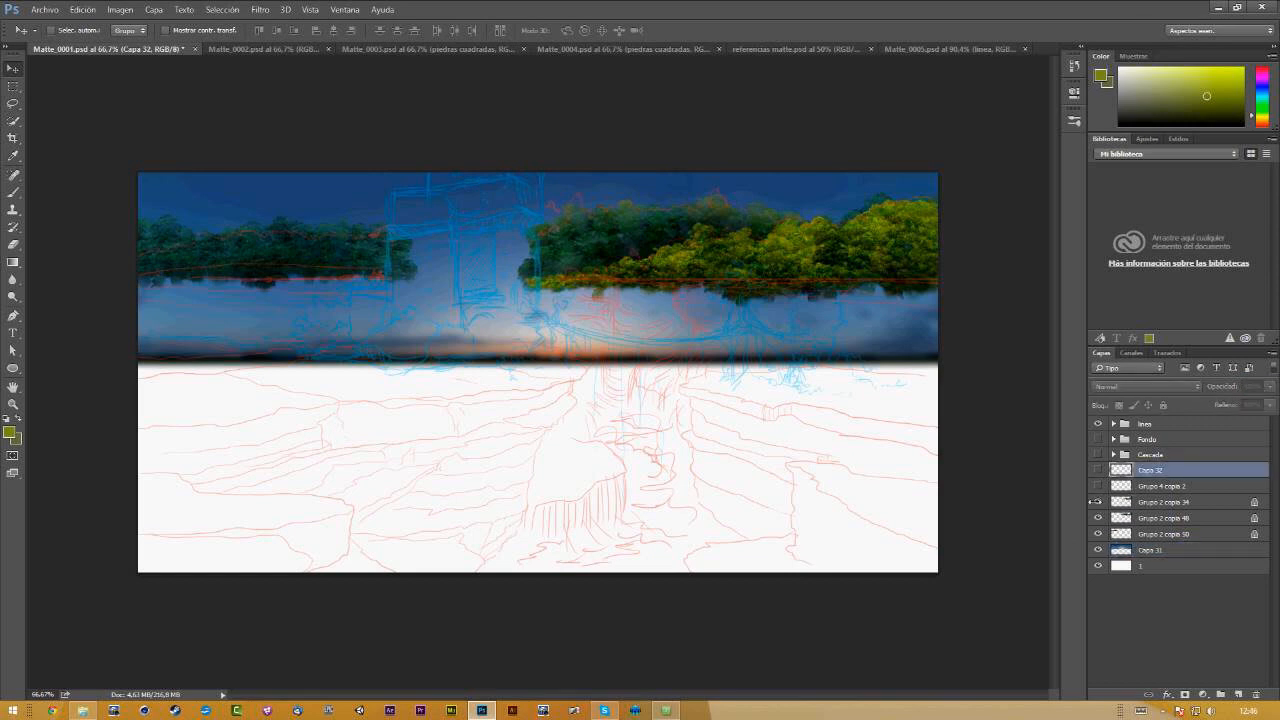
pyautogui.click(1099, 471)
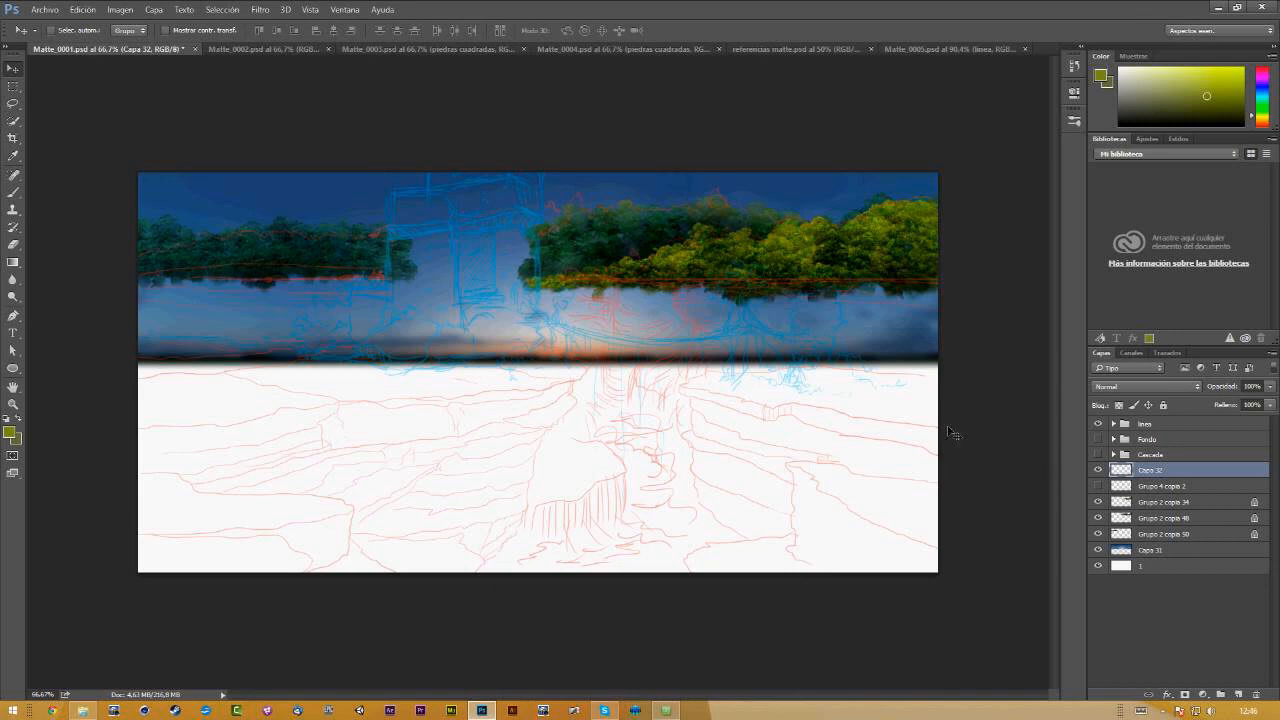
pyautogui.press('ctrl')
pyautogui.keyDown('ctrl'); pyautogui.click(692, 420); pyautogui.keyUp('ctrl')
pyautogui.click(626, 269)
pyautogui.click(1148, 489)
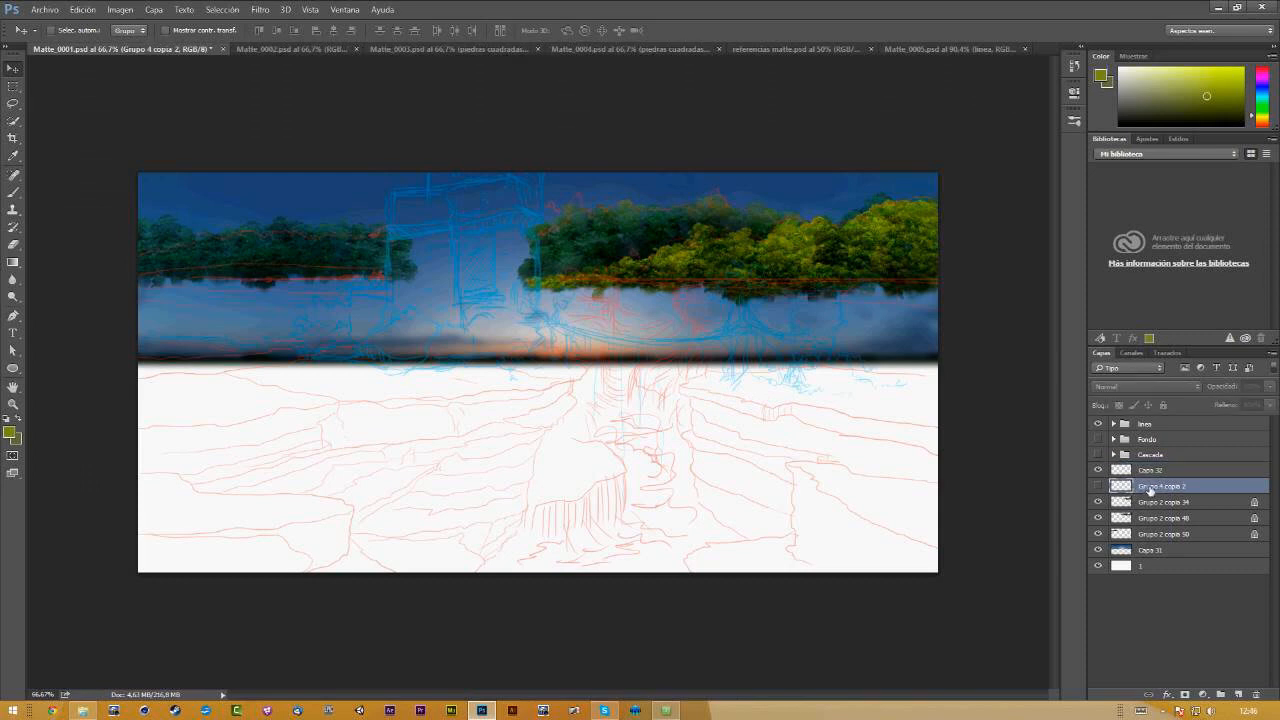
pyautogui.keyDown('shift'); pyautogui.click(1161, 474); pyautogui.keyUp('shift')
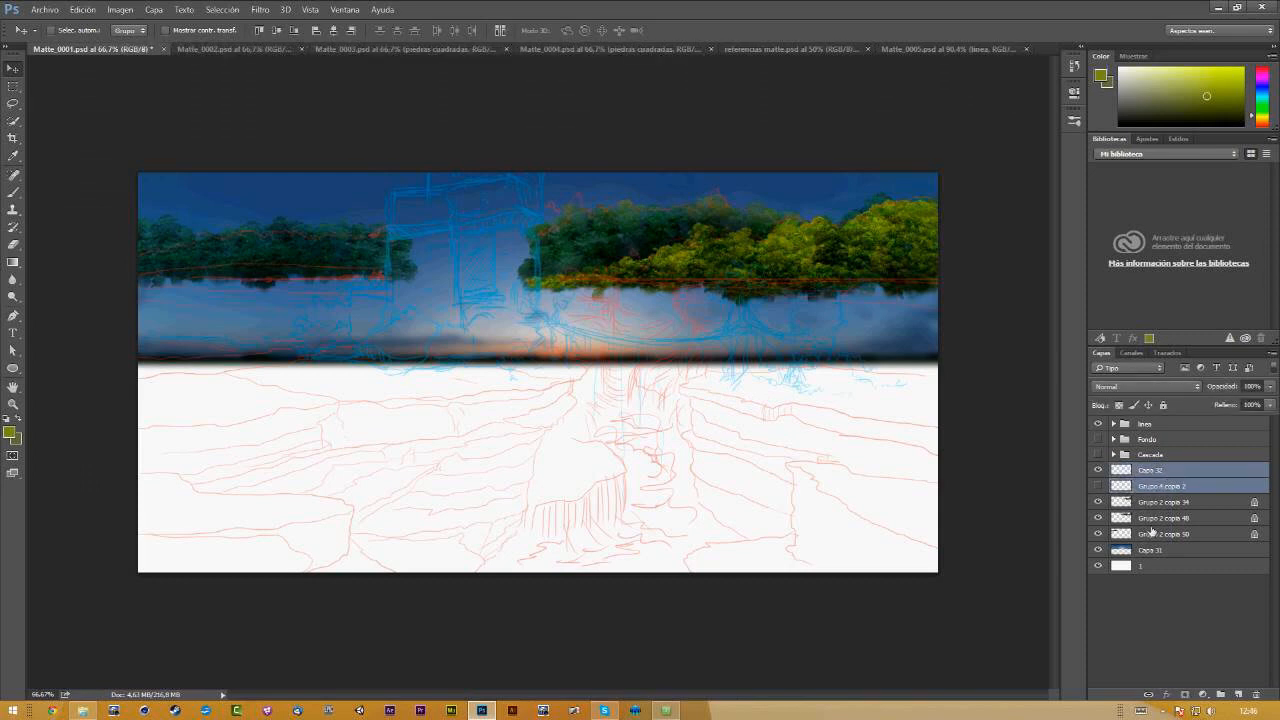
pyautogui.press('Delete')
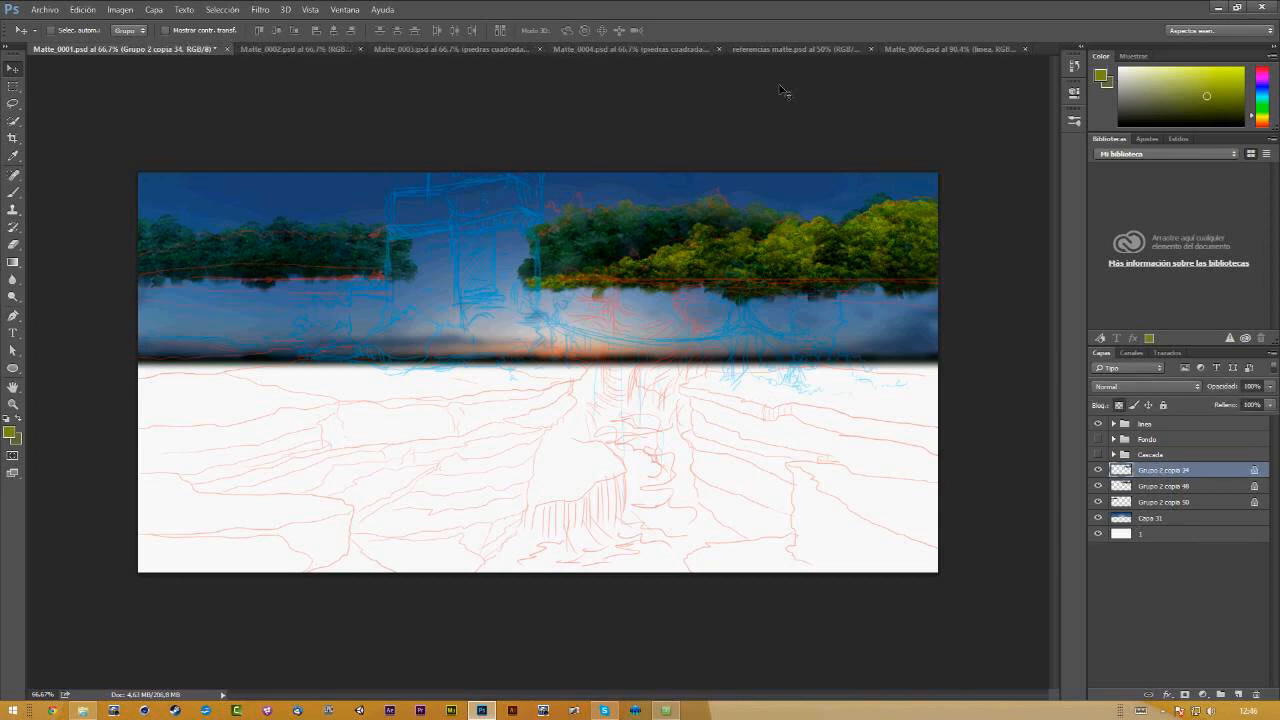
# Step: Copy the large tree from referencias matte.psd into Matte_0001.psd and shrink it proportionally to a small tree against the yellow-green foliage
pyautogui.click(788, 47)
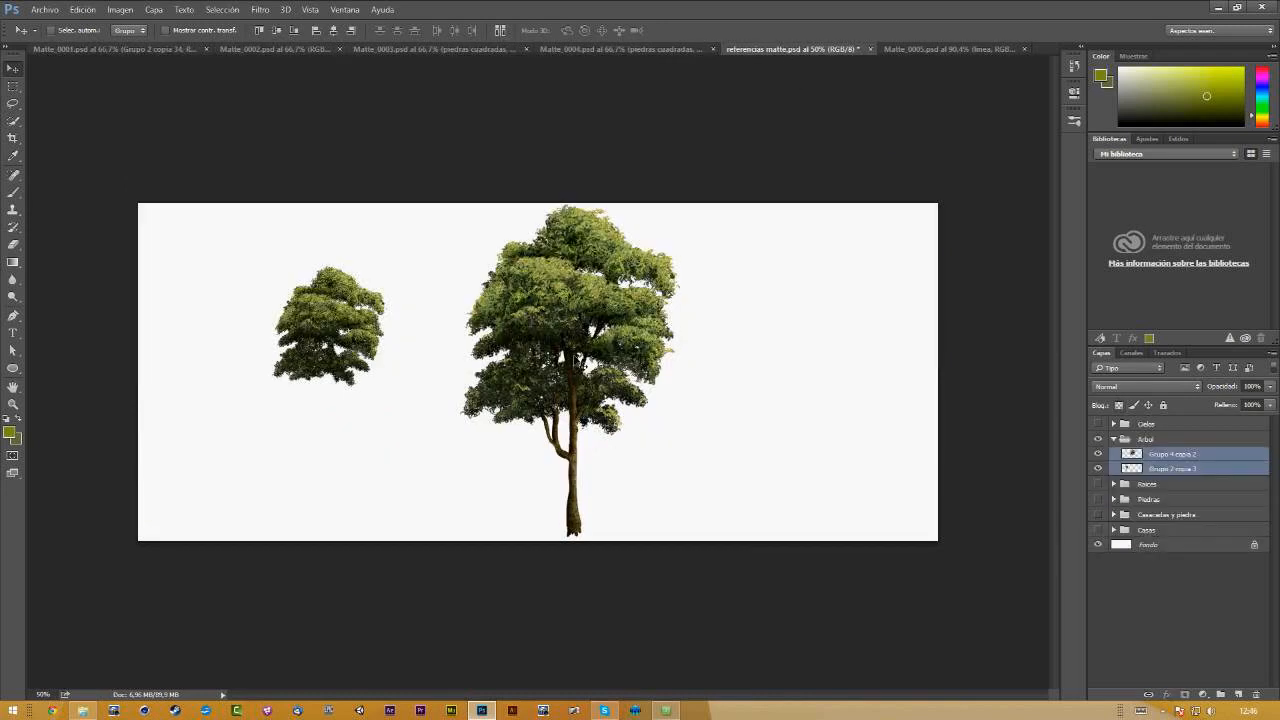
pyautogui.click(1170, 458)
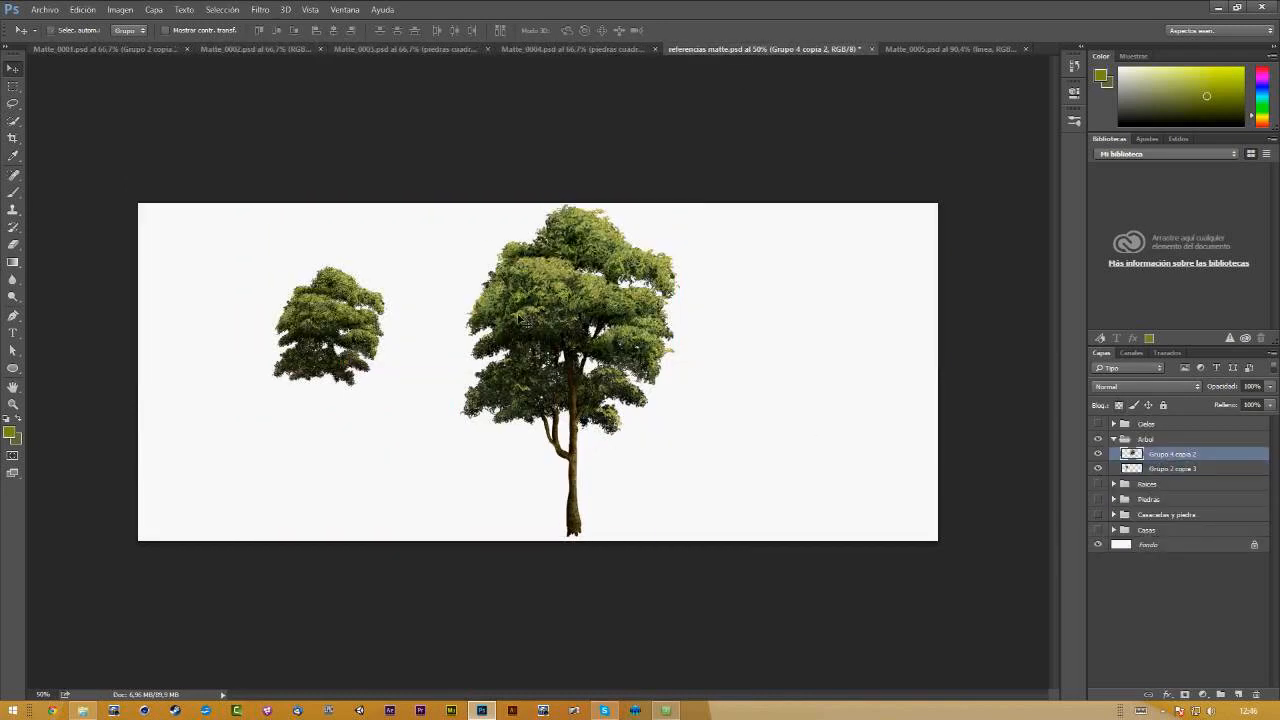
pyautogui.moveTo(548, 275); pyautogui.dragTo(722, 344)
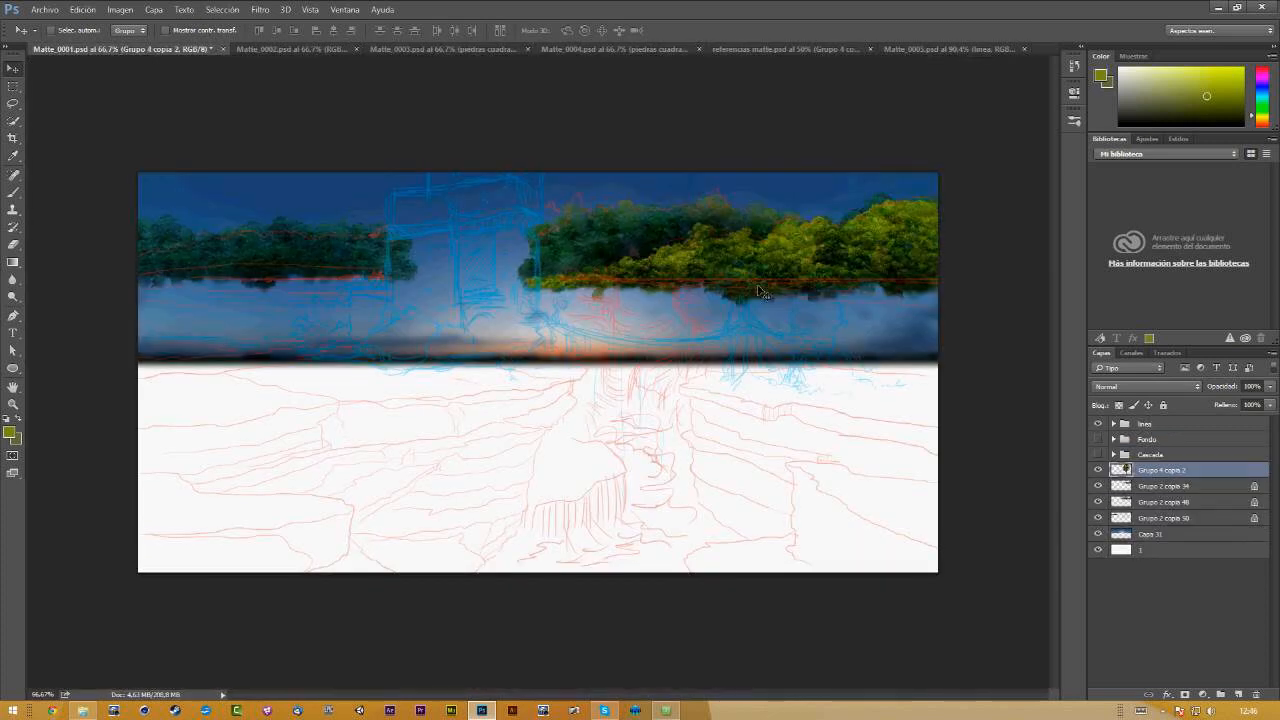
pyautogui.hotkey('ctrl', 't')
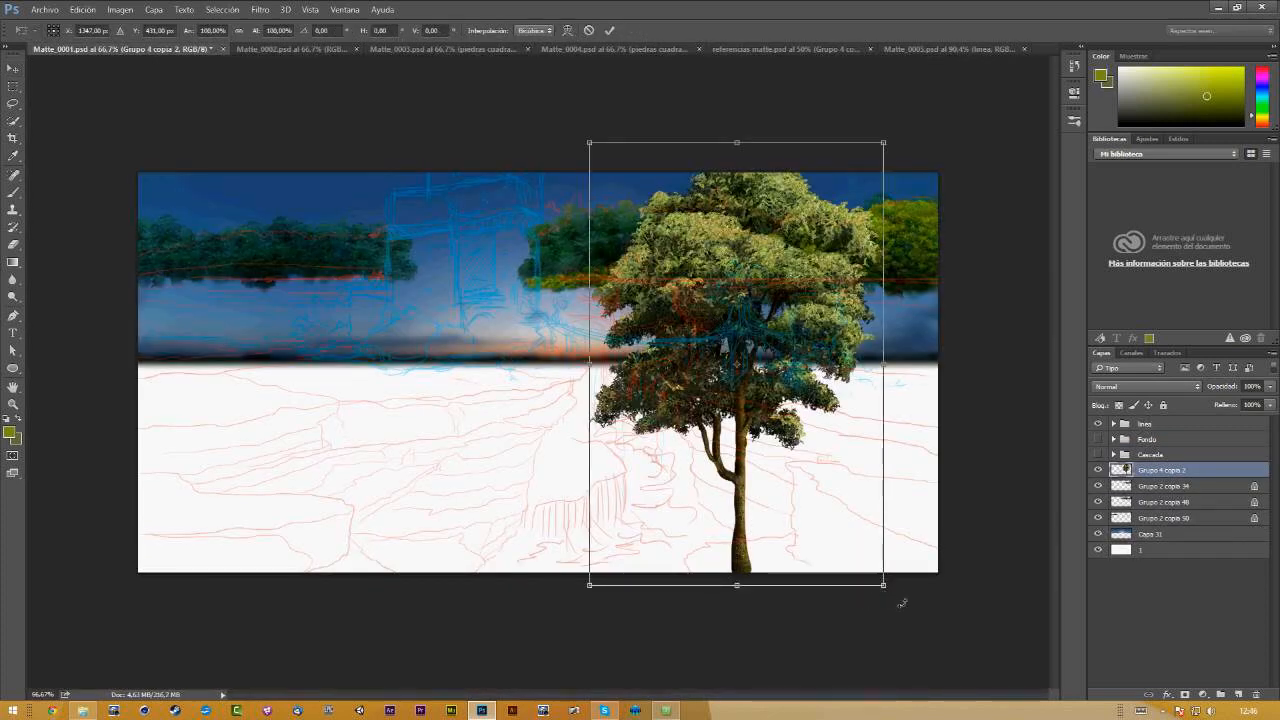
pyautogui.moveTo(888, 590); pyautogui.dragTo(781, 264)
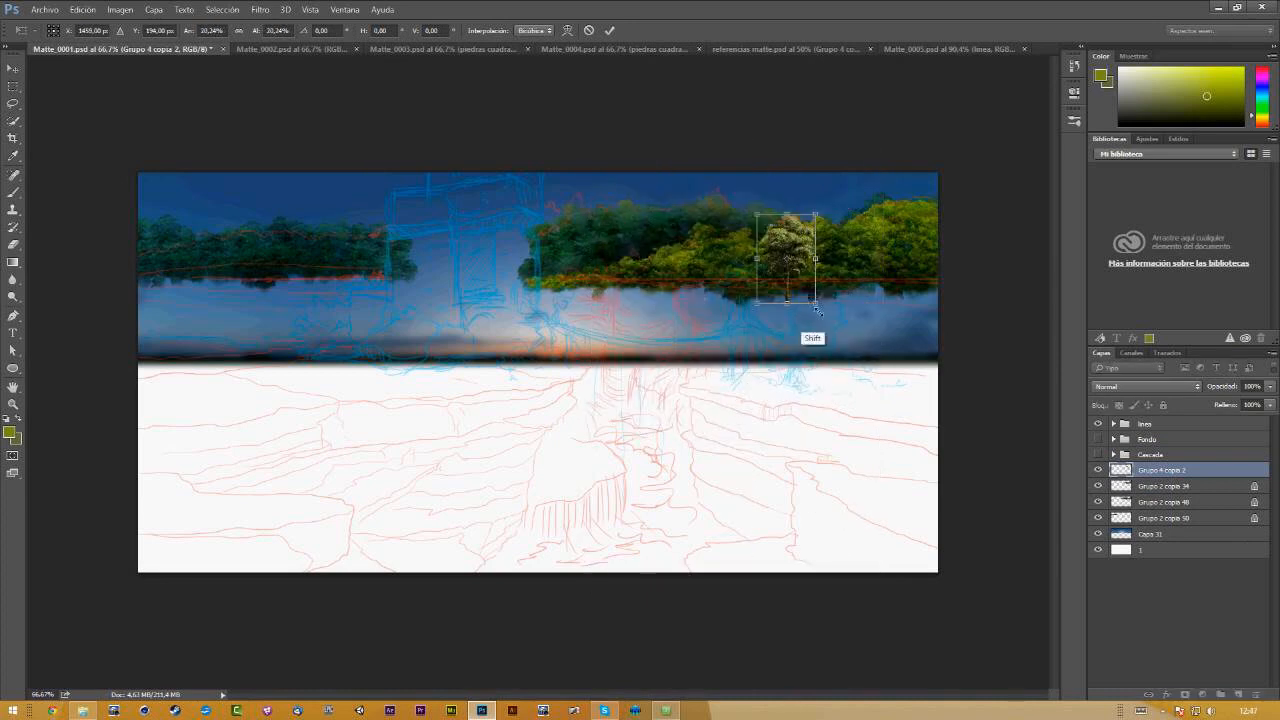
pyautogui.moveTo(817, 311)
pyautogui.mouseDown()
pyautogui.moveTo(799, 276)
pyautogui.moveTo(818, 268)
pyautogui.moveTo(814, 290)
pyautogui.mouseUp()
pyautogui.press('Return')
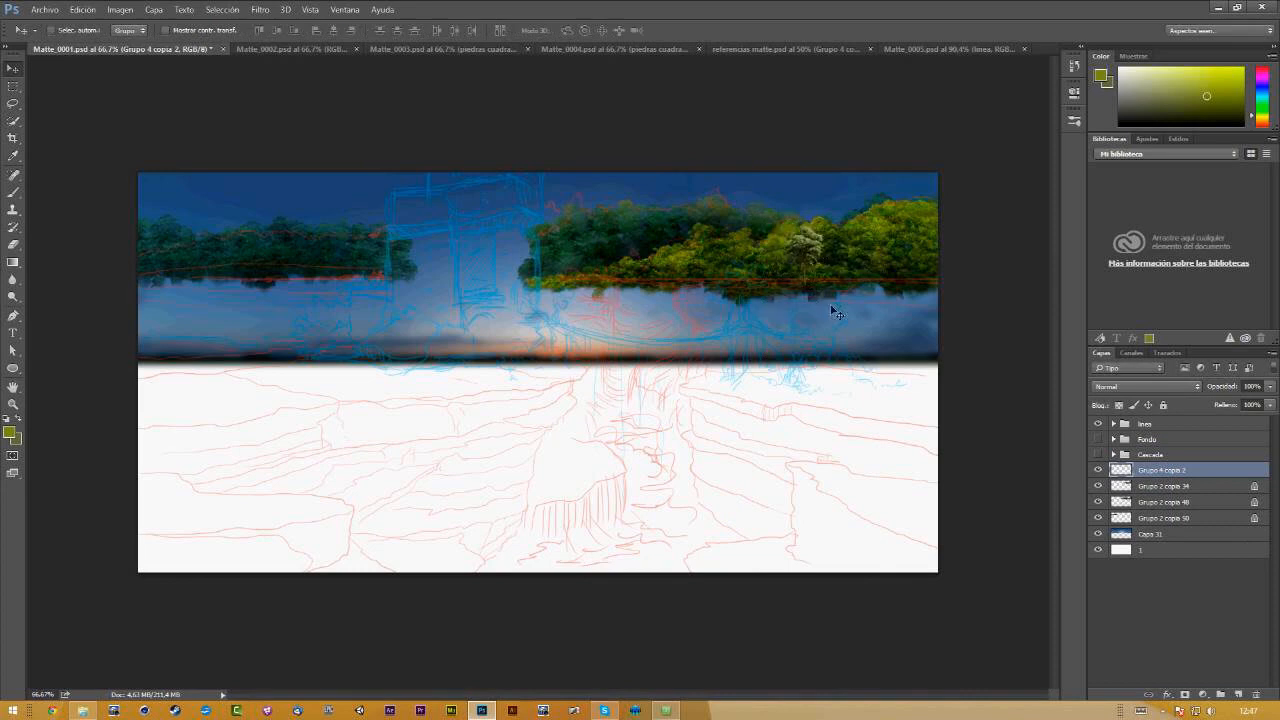
# Step: Duplicate the small tree and place the copy higher on the yellow-green foliage, further to the right
pyautogui.press('z')
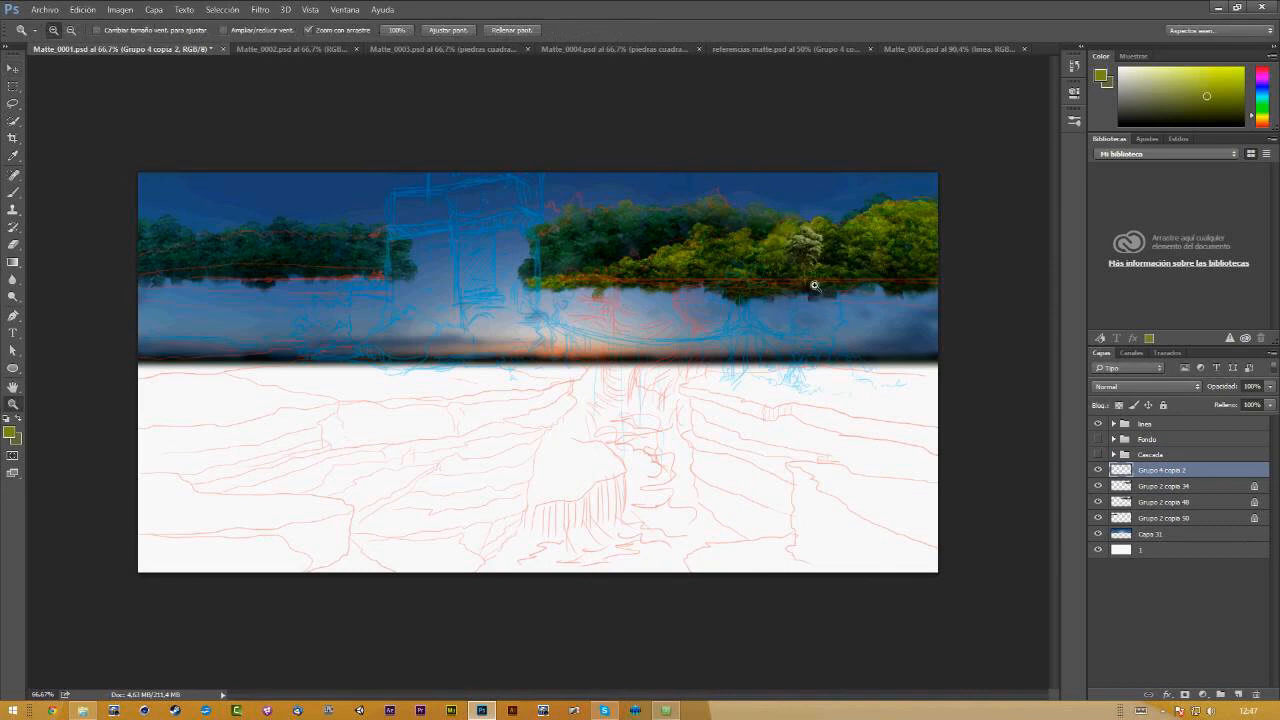
pyautogui.moveTo(814, 285); pyautogui.dragTo(812, 311)
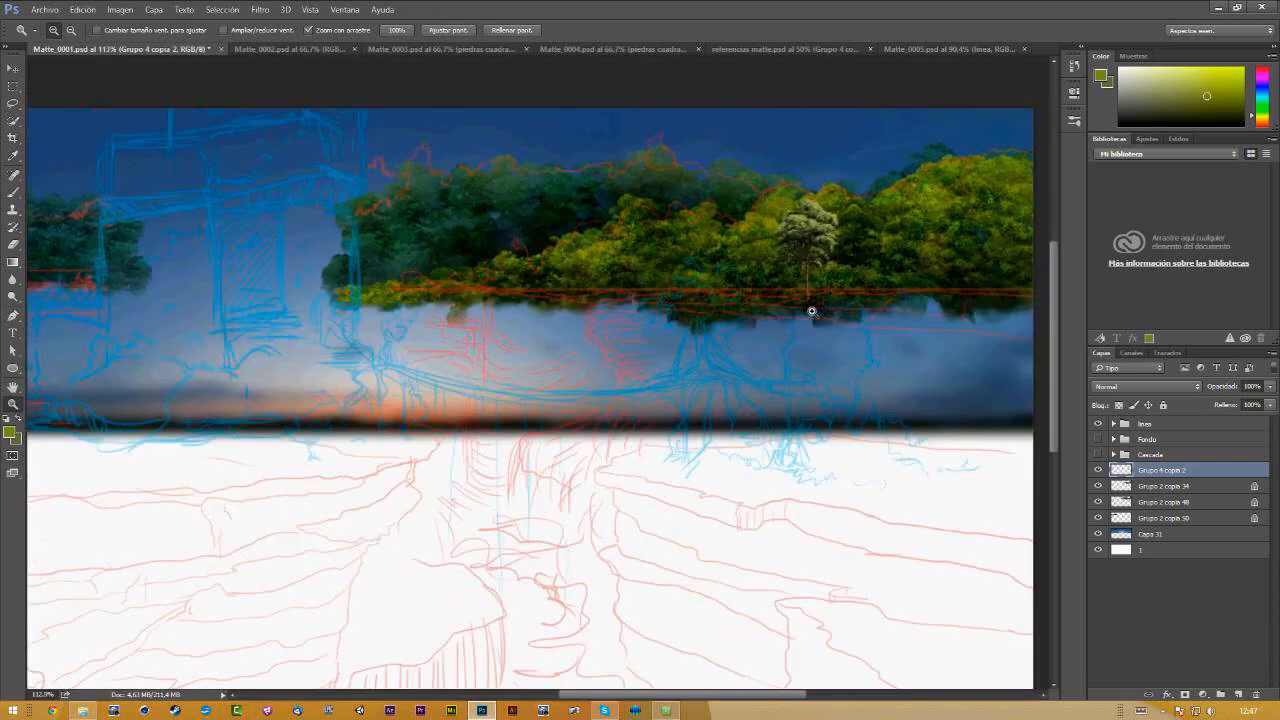
pyautogui.press('f')
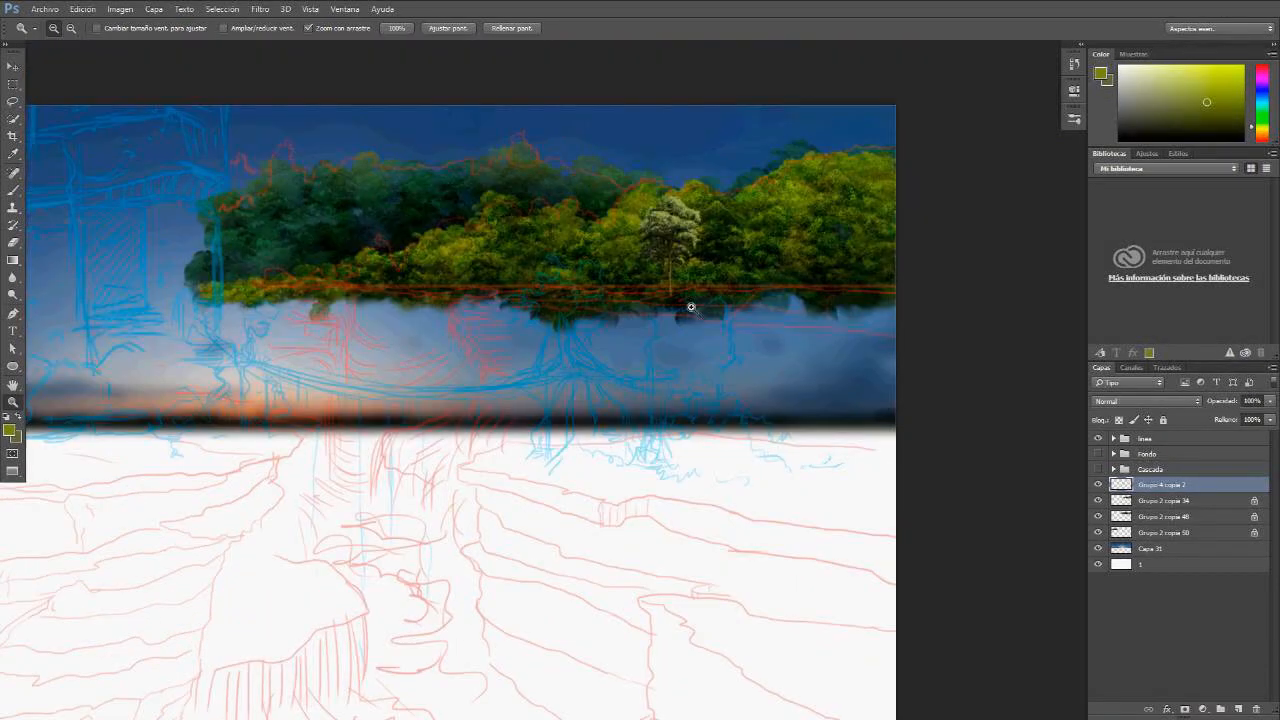
pyautogui.click(690, 307)
pyautogui.press('v')
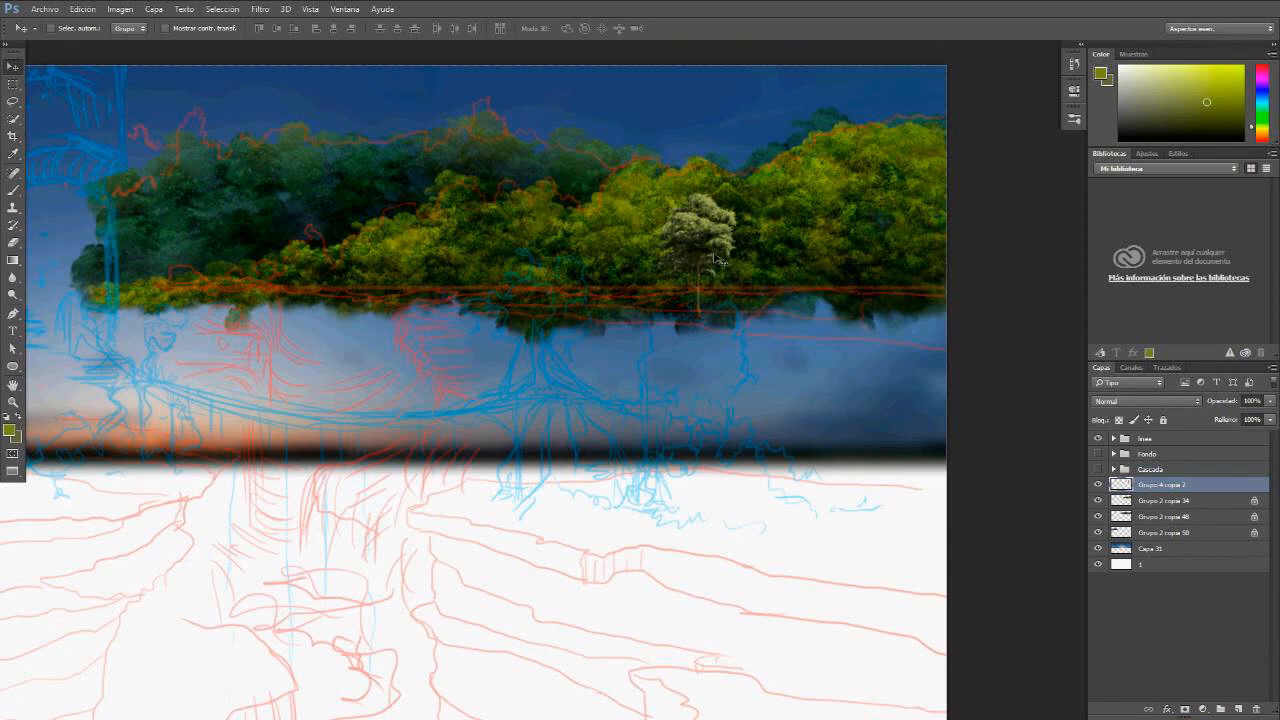
pyautogui.moveTo(712, 256); pyautogui.dragTo(886, 215)
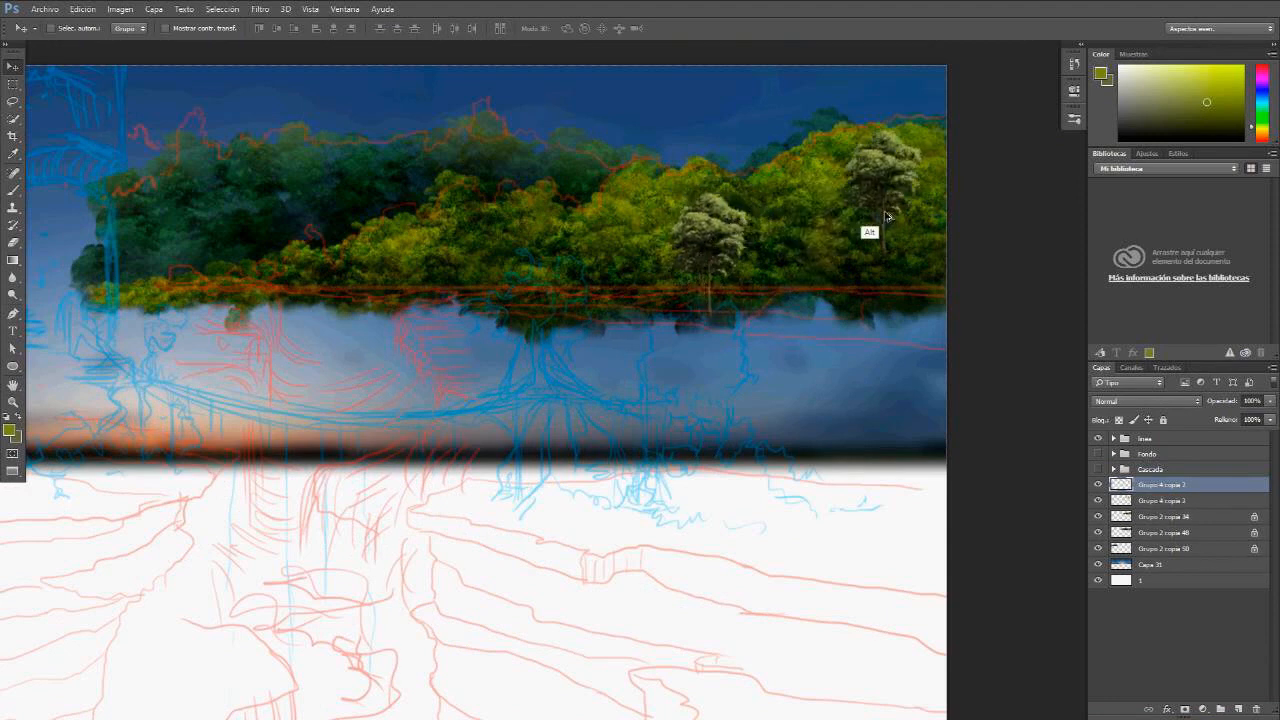
# Step: Flip the duplicated tree horizontally and move it slightly down and closer to the first small tree
pyautogui.hotkey('ctrl', 't')
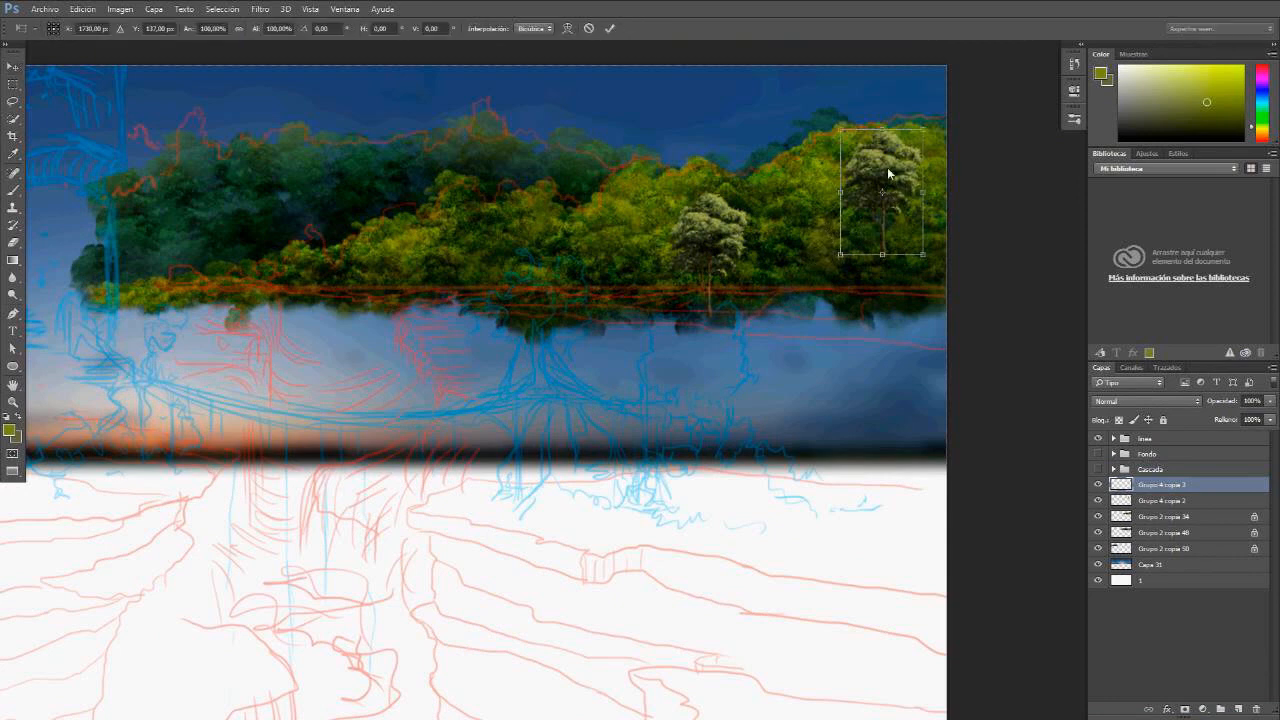
pyautogui.rightClick(888, 174)
pyautogui.click(920, 365)
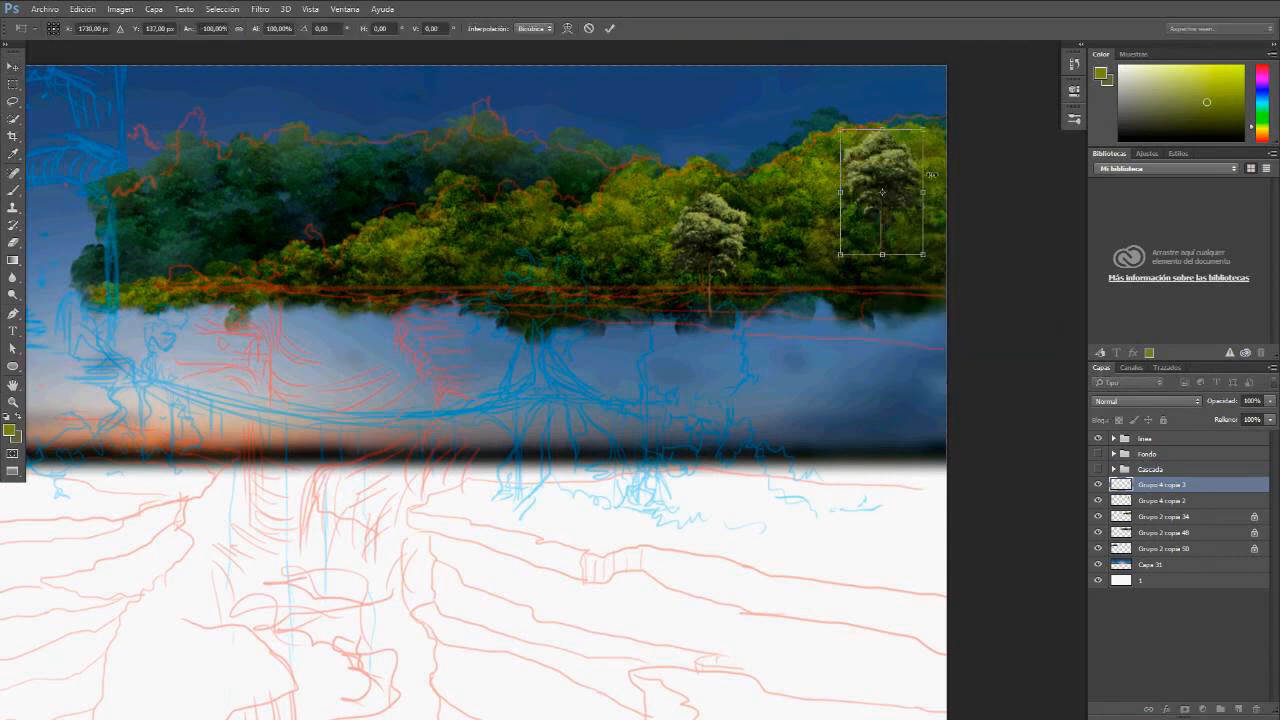
pyautogui.moveTo(903, 178); pyautogui.dragTo(837, 210)
pyautogui.press('Return')
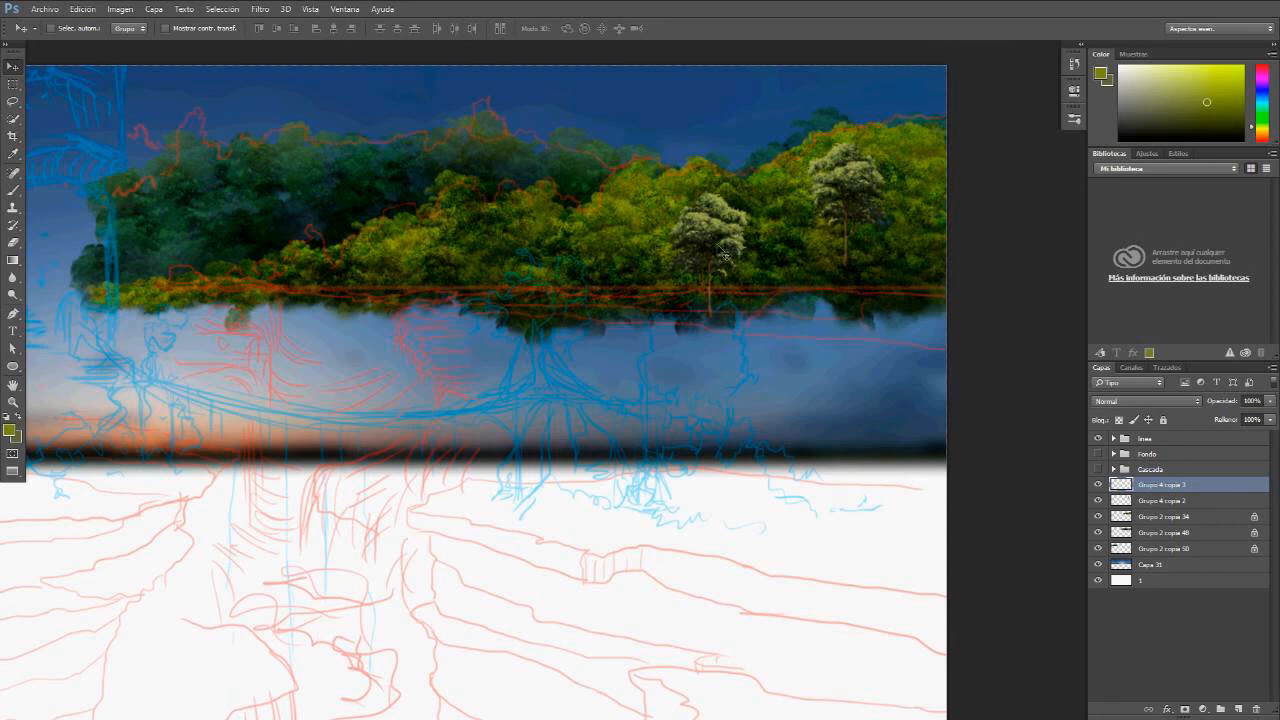
# Step: Adjust the duplicated tree with Tono/saturación, raising the hue slightly and lowering the saturation a little
pyautogui.press('ctrl')
pyautogui.hotkey('ctrl', 'u')
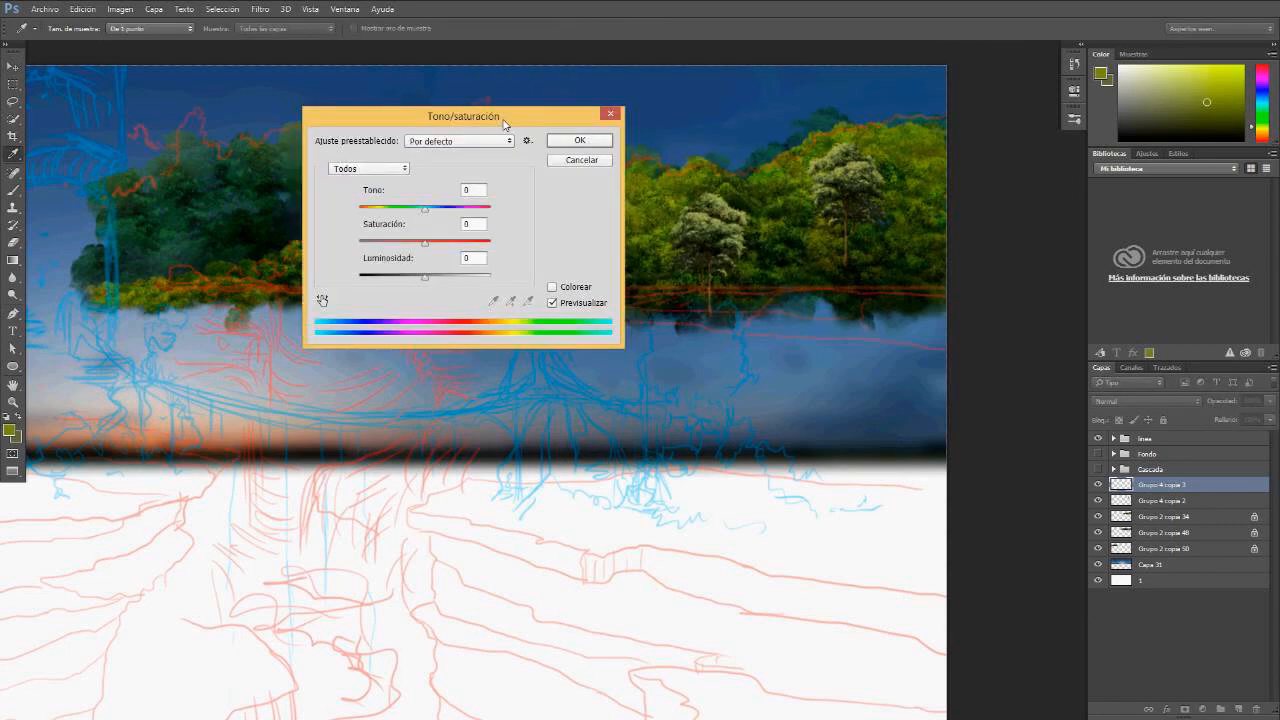
pyautogui.moveTo(505, 124); pyautogui.dragTo(475, 148)
pyautogui.moveTo(395, 237); pyautogui.dragTo(400, 238)
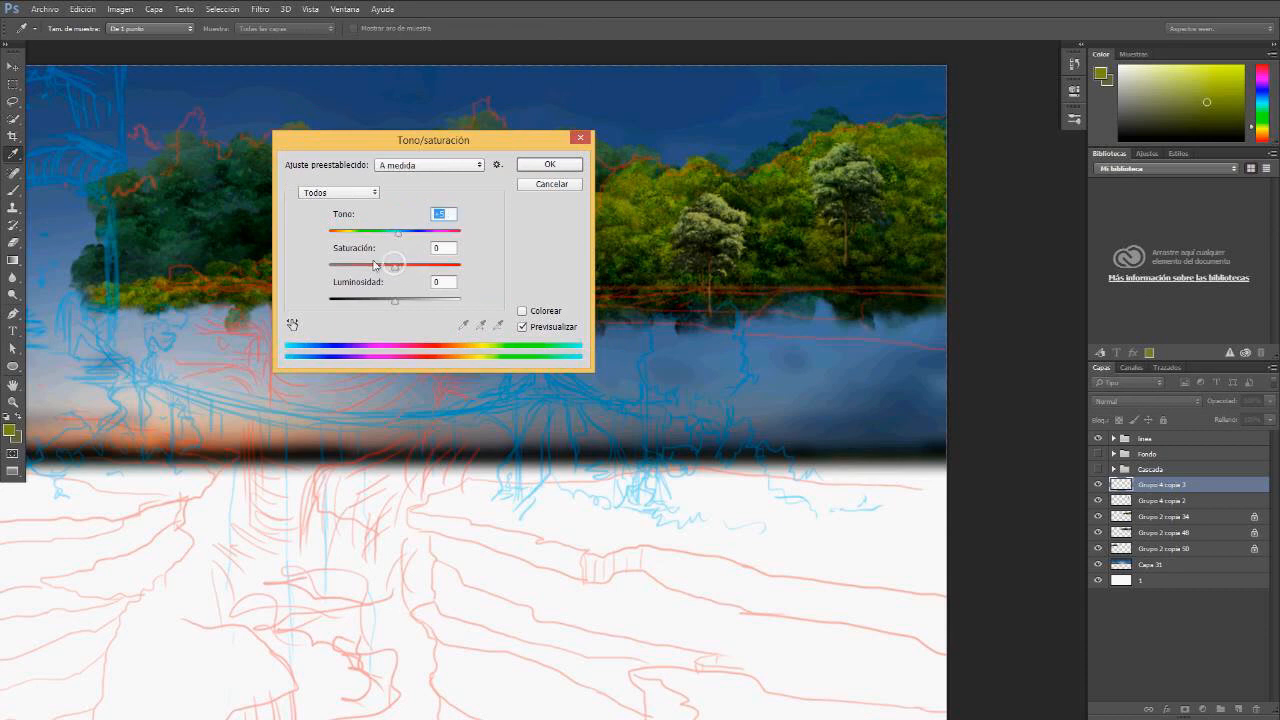
pyautogui.moveTo(396, 268); pyautogui.dragTo(391, 268)
pyautogui.click(548, 165)
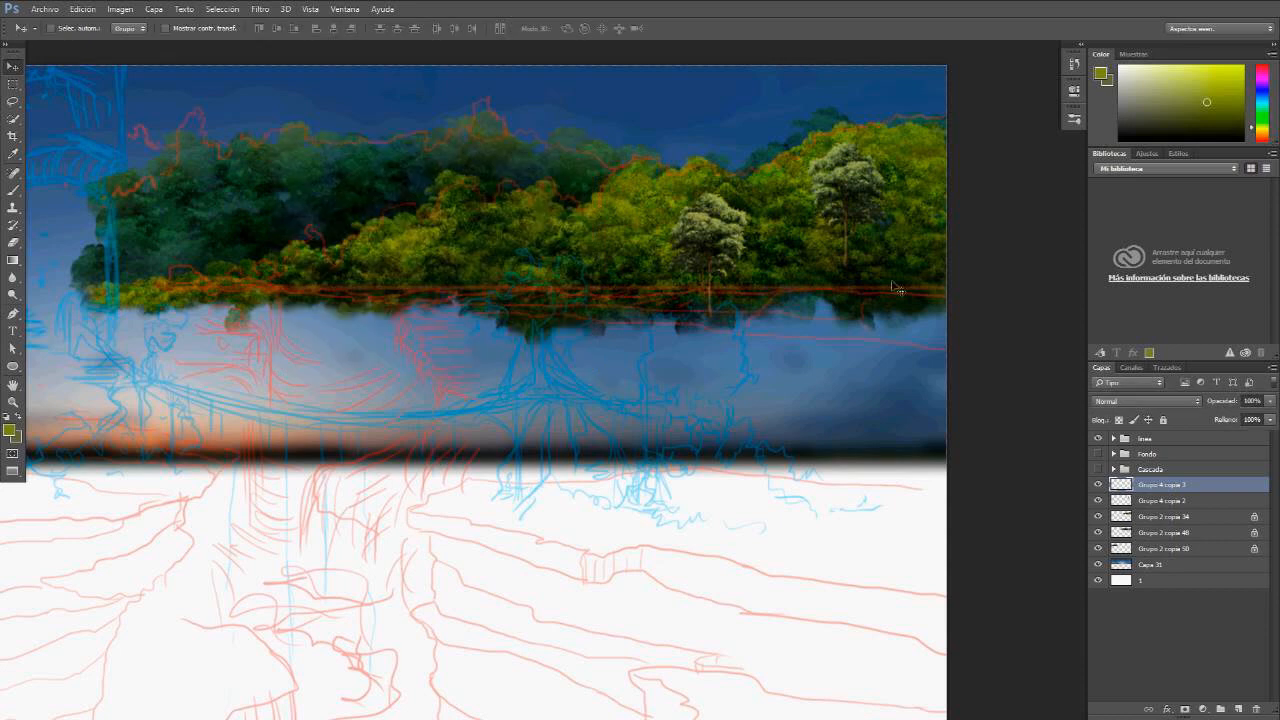
# Step: Erase the lower trunk of the duplicated tree with a soft 0% hardness eraser and nudge the tree slightly upward
pyautogui.click(13, 242)
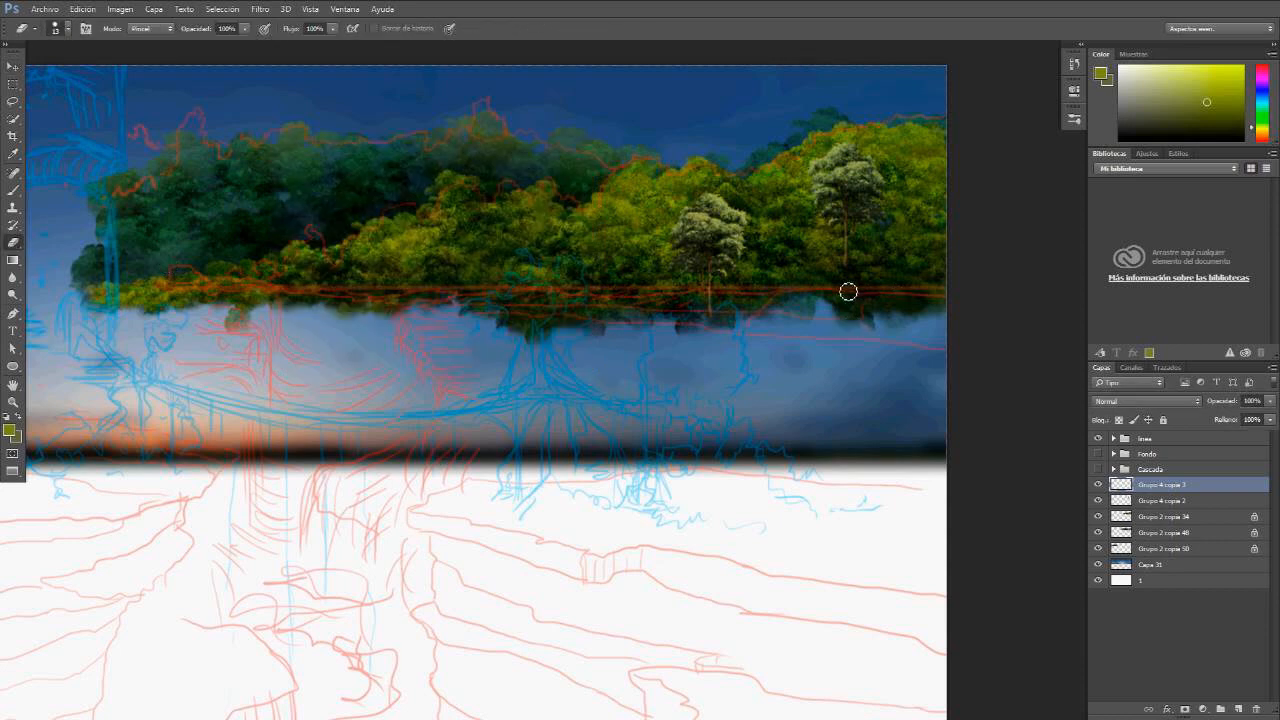
pyautogui.click(68, 29)
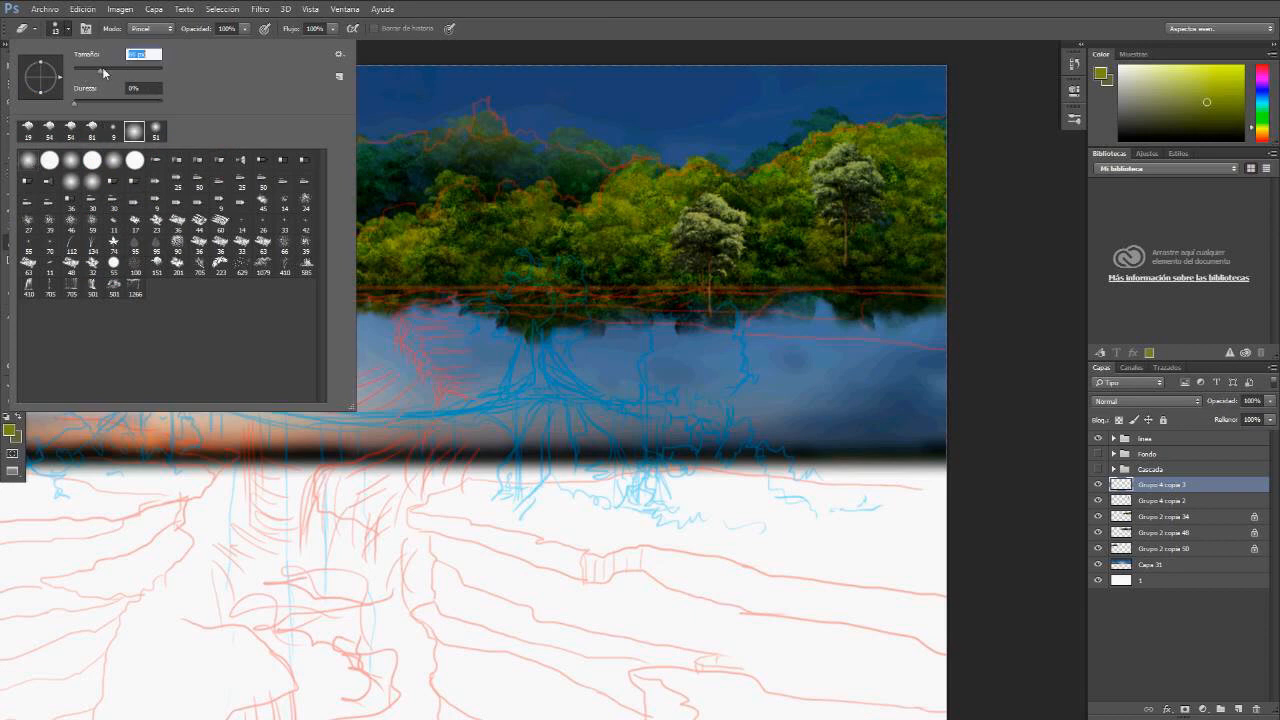
pyautogui.click(853, 267)
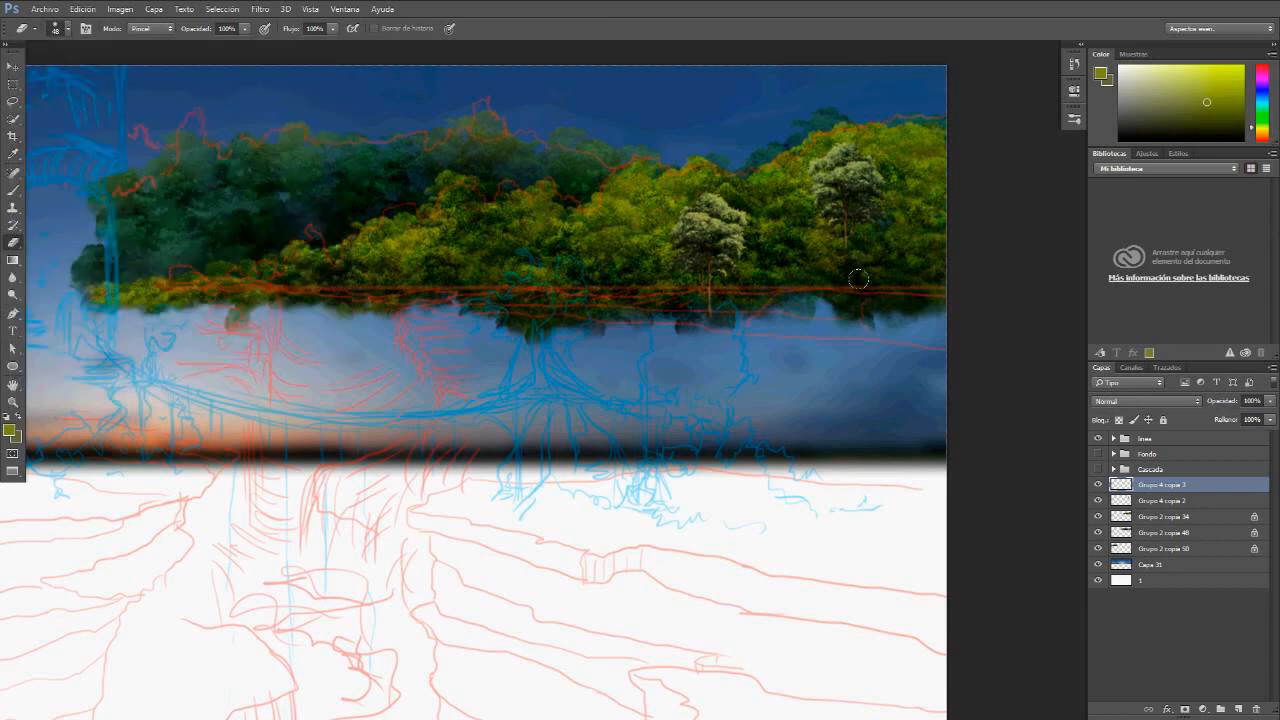
pyautogui.press('v')
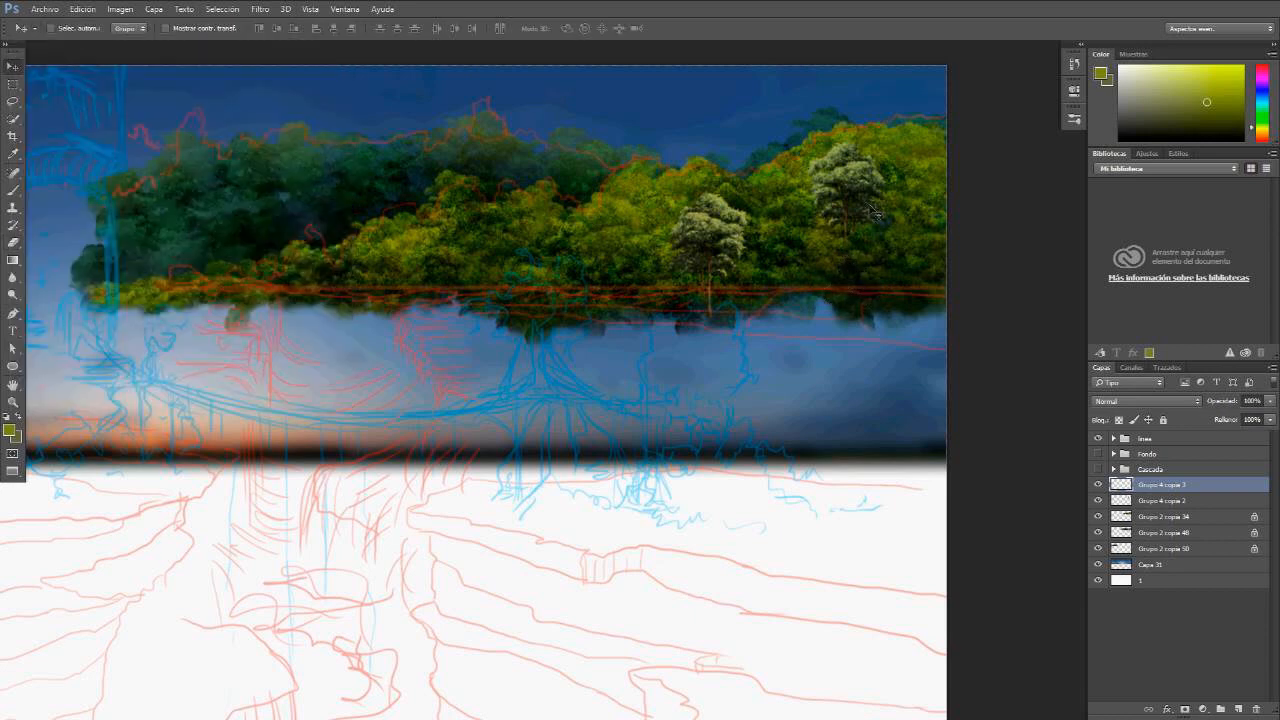
pyautogui.moveTo(869, 215)
pyautogui.mouseDown()
pyautogui.moveTo(884, 230)
pyautogui.moveTo(864, 206)
pyautogui.mouseUp()
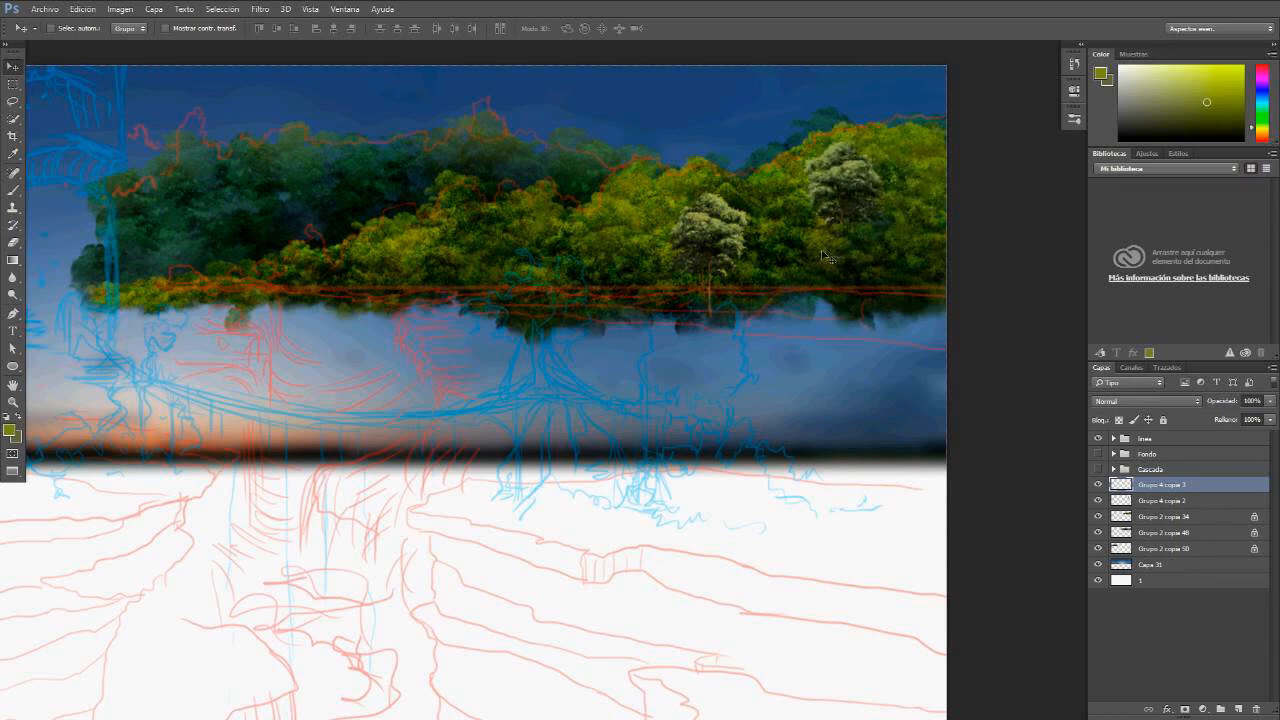
# Step: Lock the transparent pixels of the duplicated tree's layer and delete the first small tree, layer Grupo 4 copia 2
pyautogui.press('g')
pyautogui.click(1119, 420)
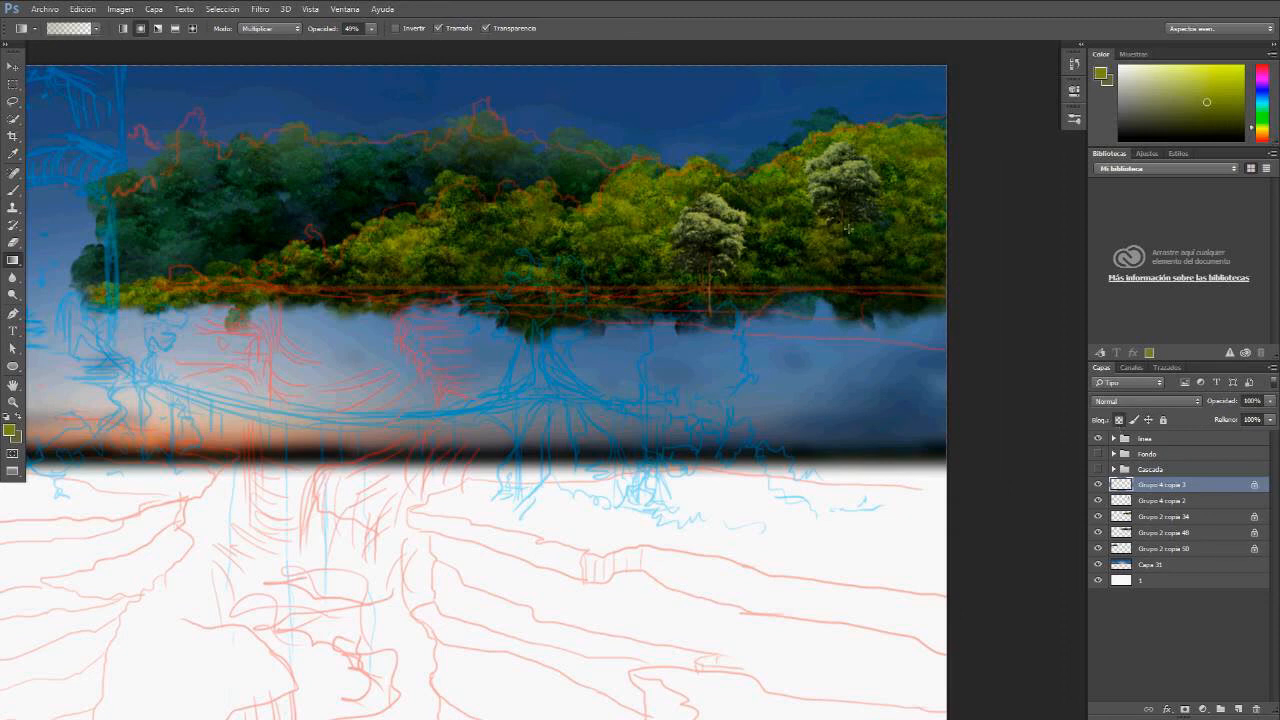
pyautogui.press('v')
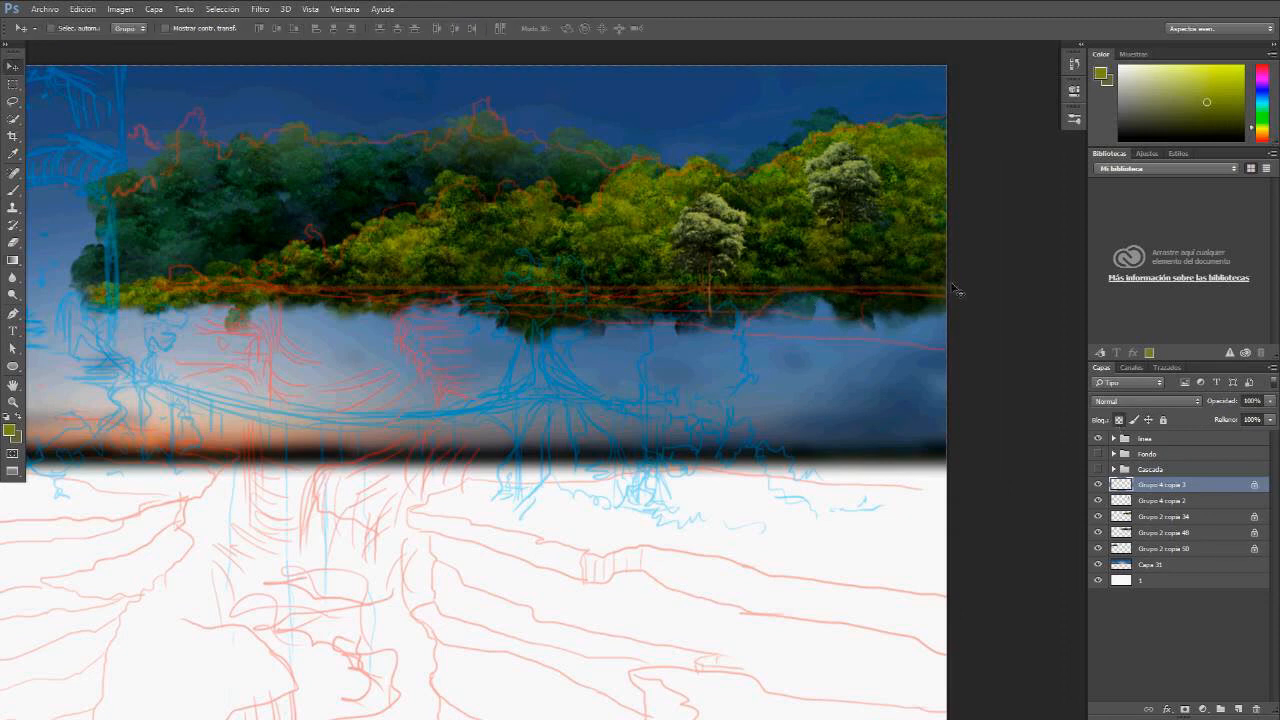
pyautogui.click(1158, 502)
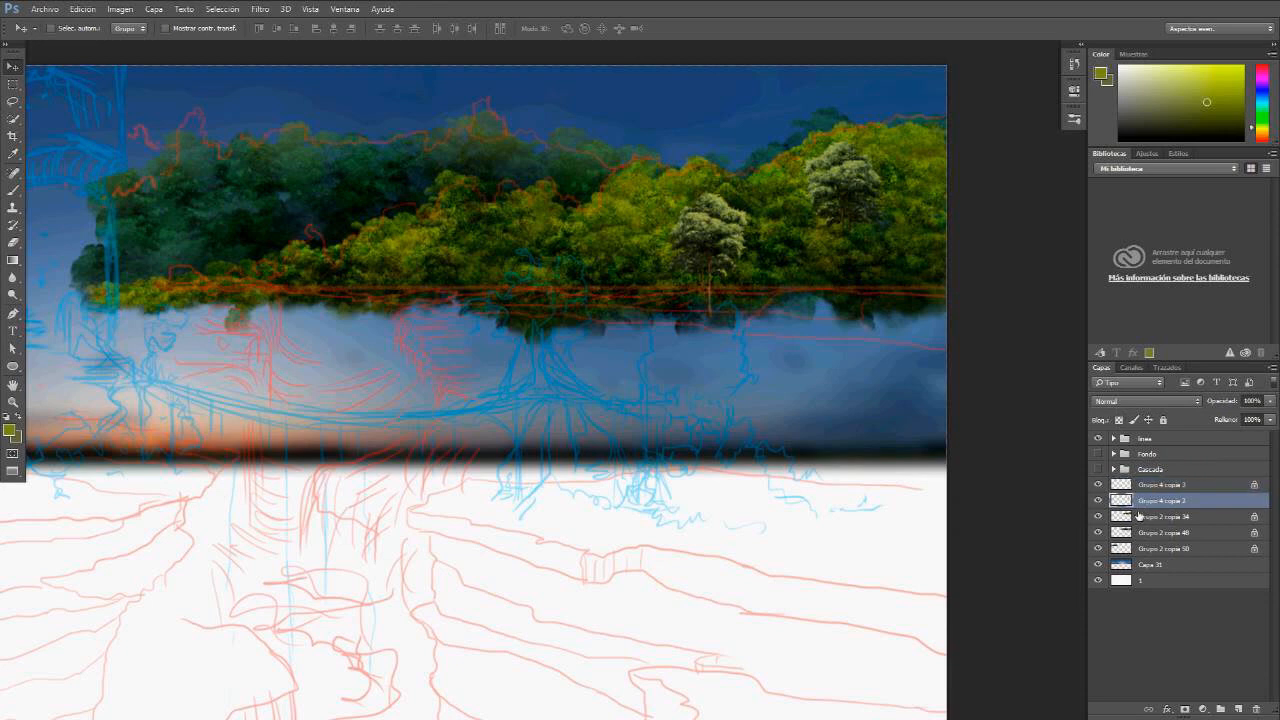
pyautogui.press('Delete')
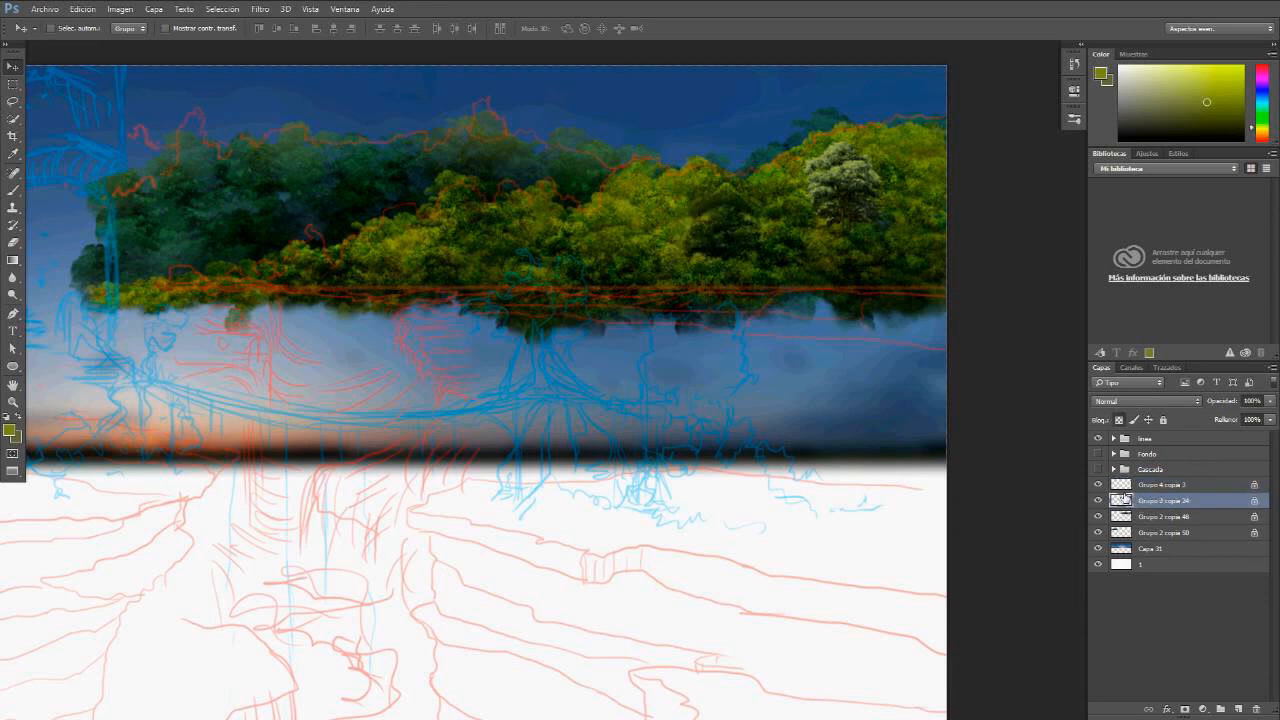
# Step: Try moving the remaining tree down to where the deleted tree stood, and undo the move
pyautogui.click(1143, 485)
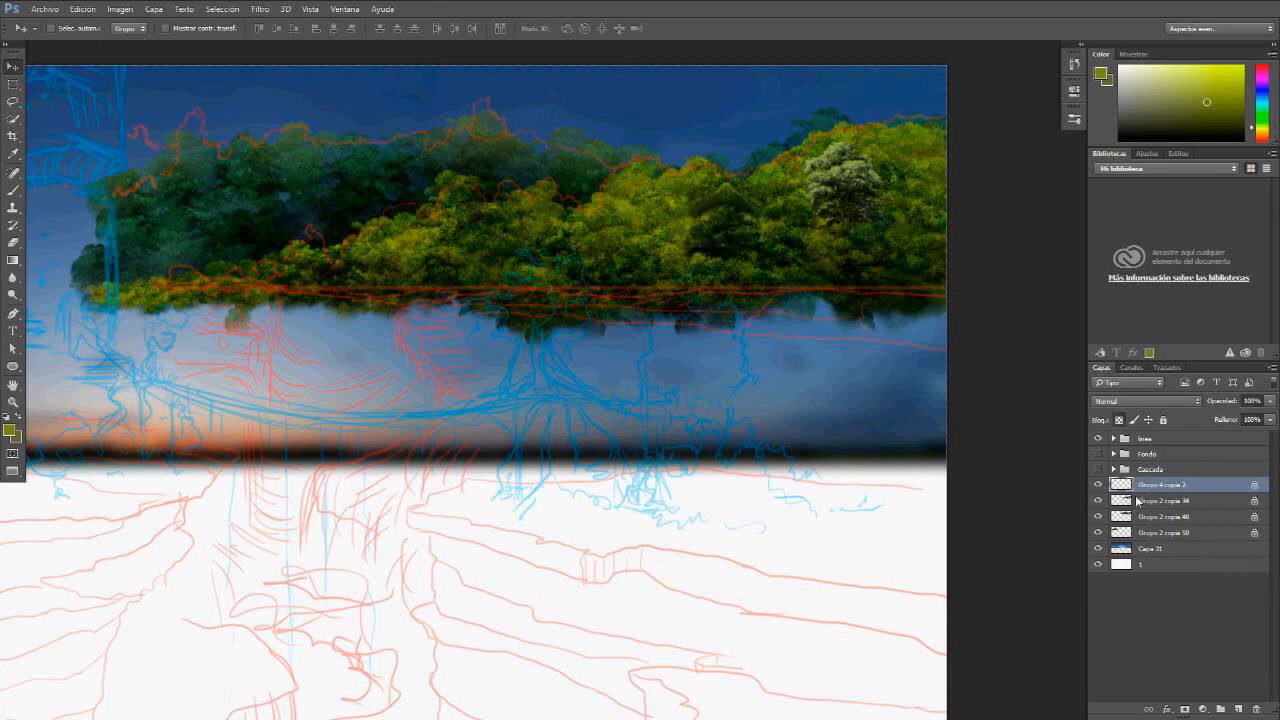
pyautogui.moveTo(827, 214); pyautogui.dragTo(752, 294)
pyautogui.moveTo(740, 243); pyautogui.dragTo(740, 240)
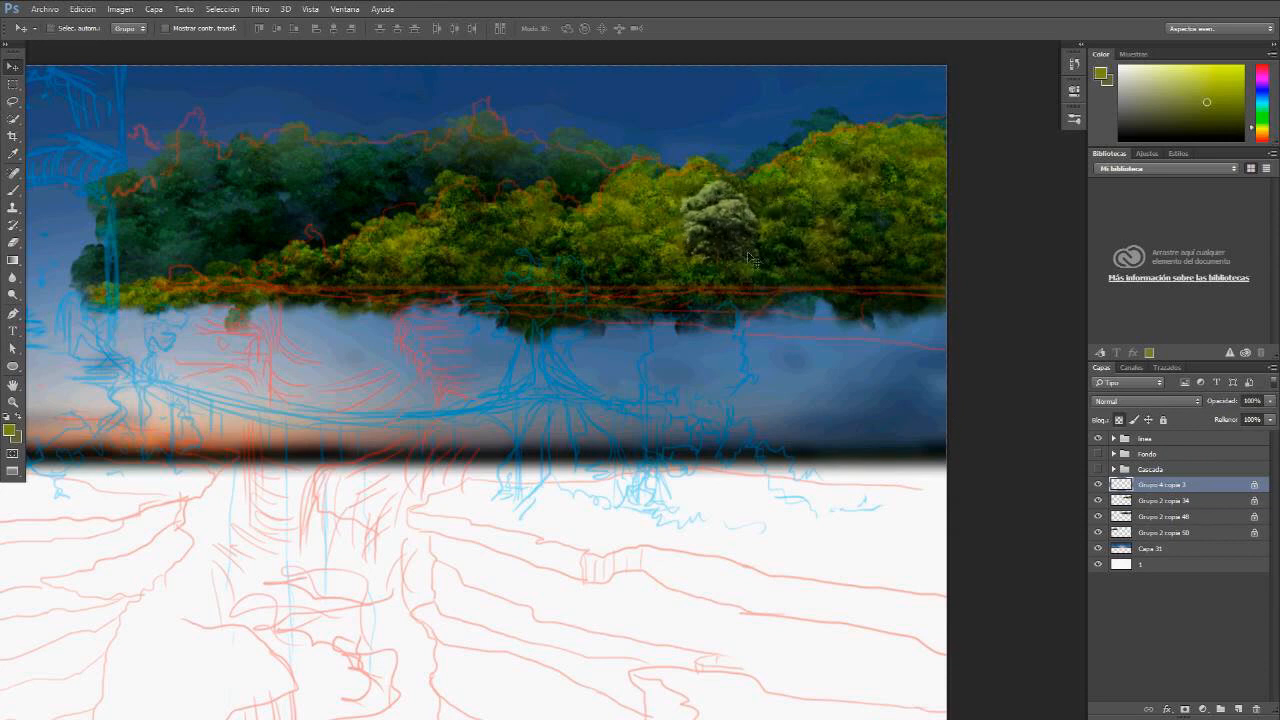
pyautogui.hotkey('ctrl', 'alt', 'z')
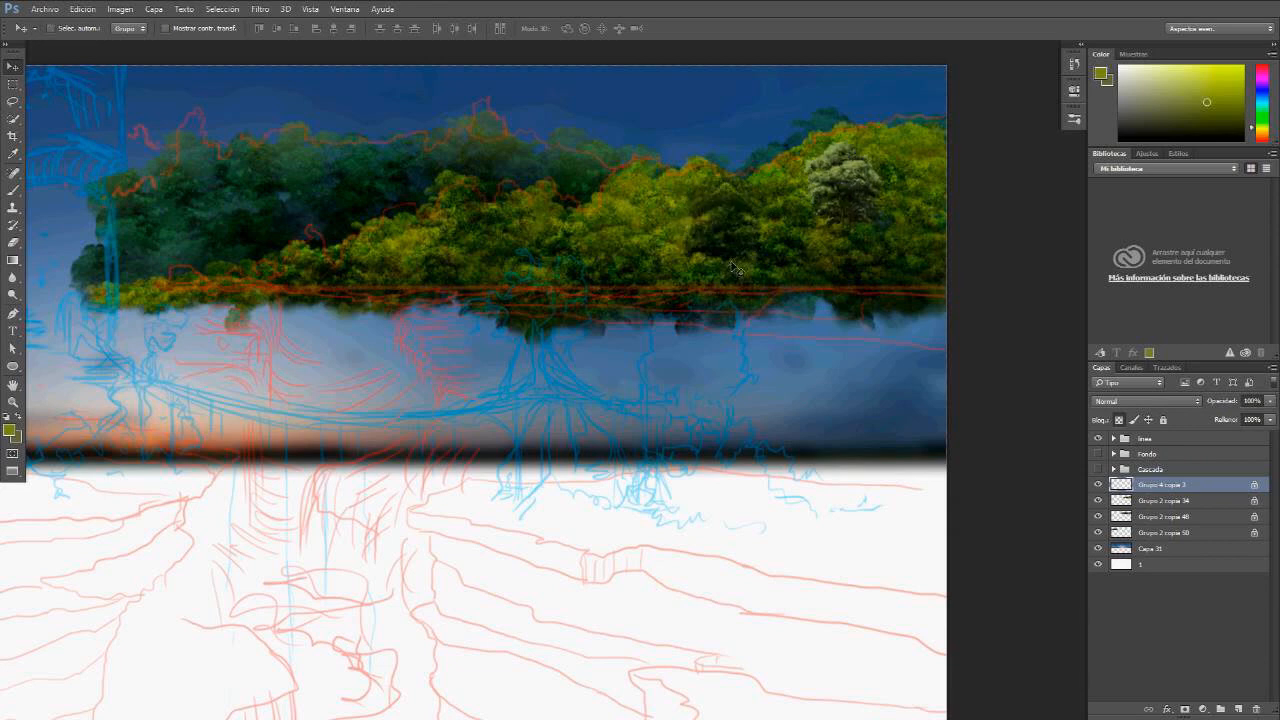
# Step: Duplicate the tree twice along the foliage toward the left, and scale down and reposition the leftmost copy
pyautogui.moveTo(826, 205); pyautogui.dragTo(505, 270)
pyautogui.hotkey('ctrl', 't')
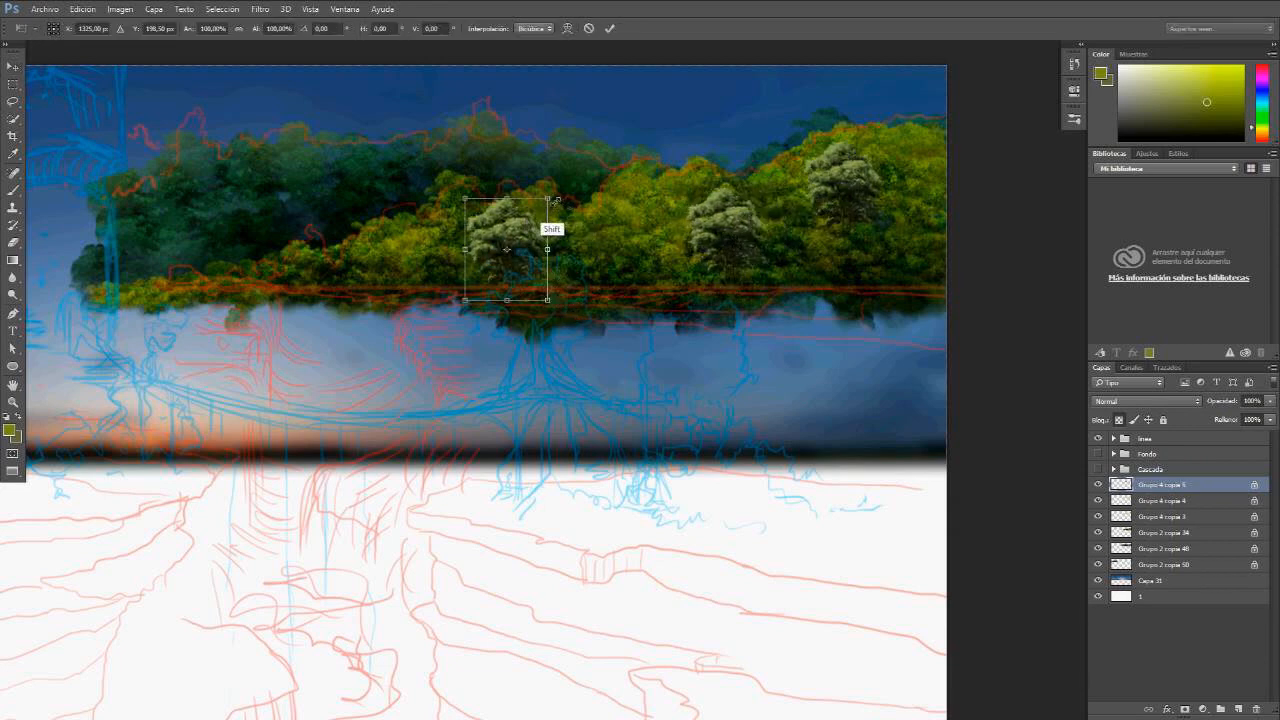
pyautogui.moveTo(550, 196); pyautogui.dragTo(526, 223)
pyautogui.press('Return')
pyautogui.moveTo(498, 269); pyautogui.dragTo(487, 257)
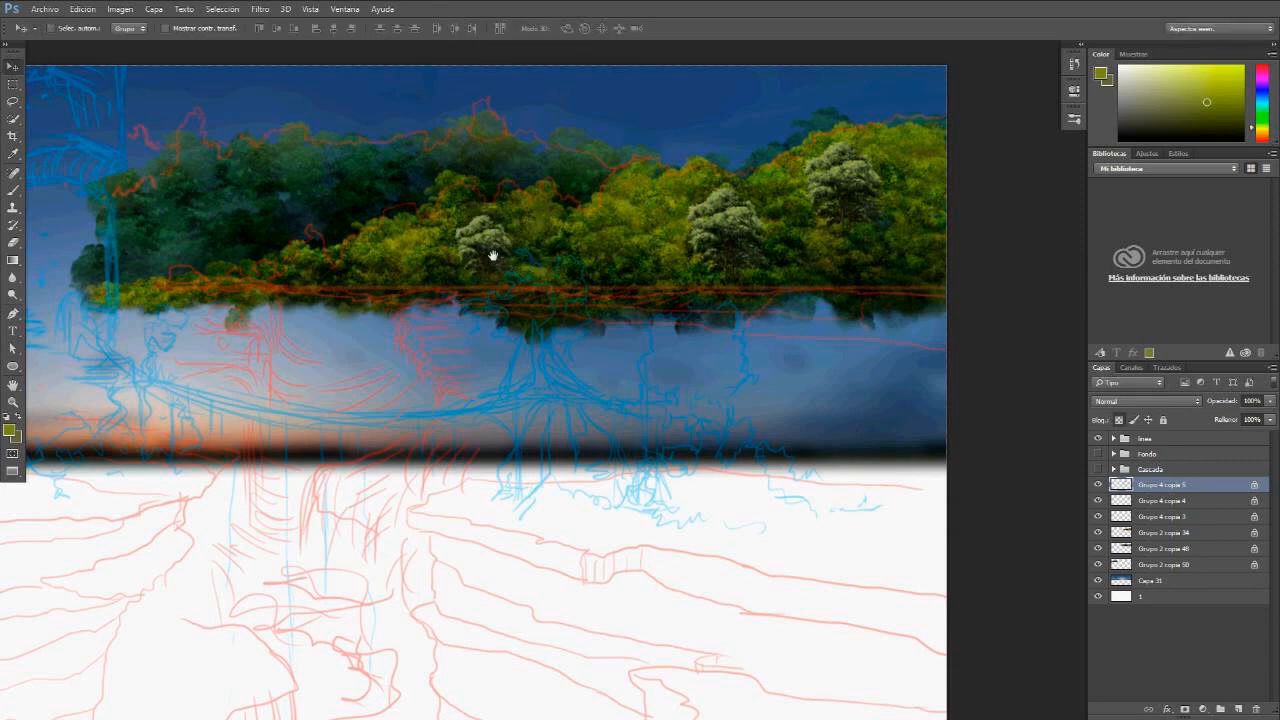
# Step: Duplicate the smallest tree further left beside the dark green foliage, shrink the copy slightly and settle it into the leaves
pyautogui.moveTo(493, 256); pyautogui.dragTo(591, 271)
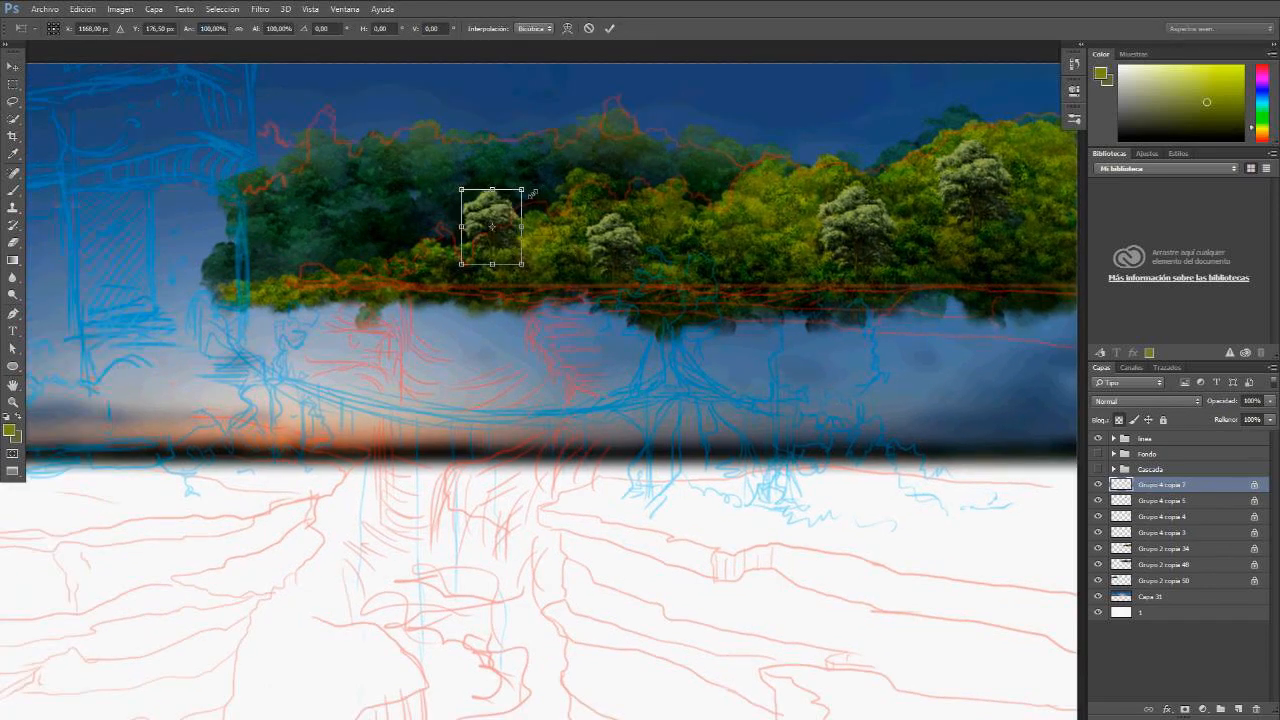
pyautogui.moveTo(520, 190); pyautogui.dragTo(514, 201)
pyautogui.press('Return')
pyautogui.moveTo(496, 253)
pyautogui.mouseDown()
pyautogui.moveTo(477, 249)
pyautogui.moveTo(483, 258)
pyautogui.mouseUp()
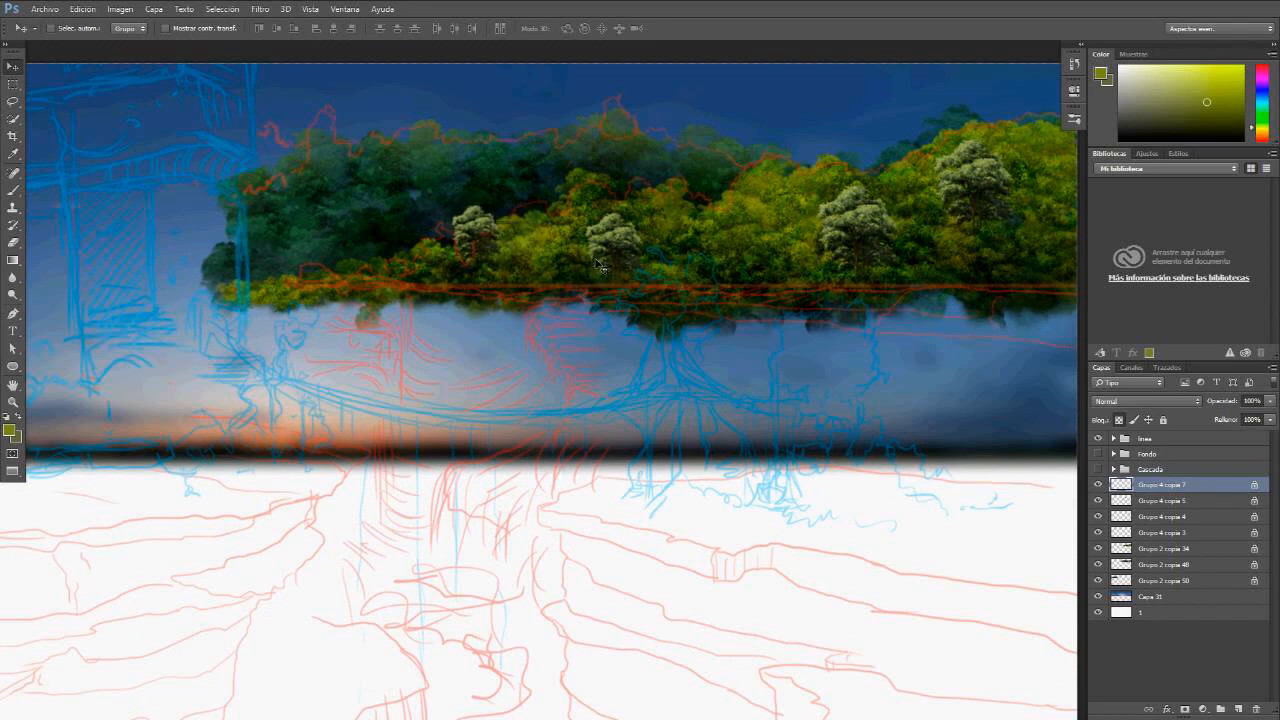
# Step: Set the opacity of the second tree from the left, layer Grupo 4 copia 5, to 86%
pyautogui.keyDown('ctrl'); pyautogui.click(615, 248); pyautogui.keyUp('ctrl')
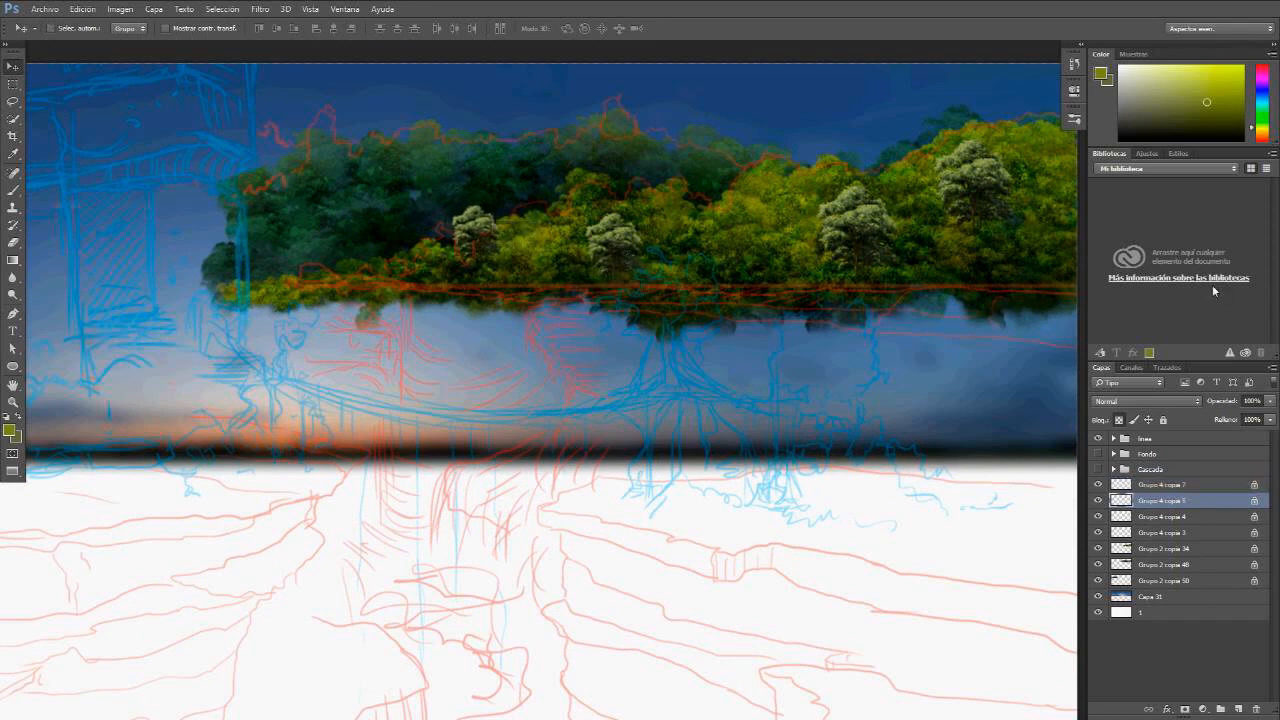
pyautogui.click(1225, 404)
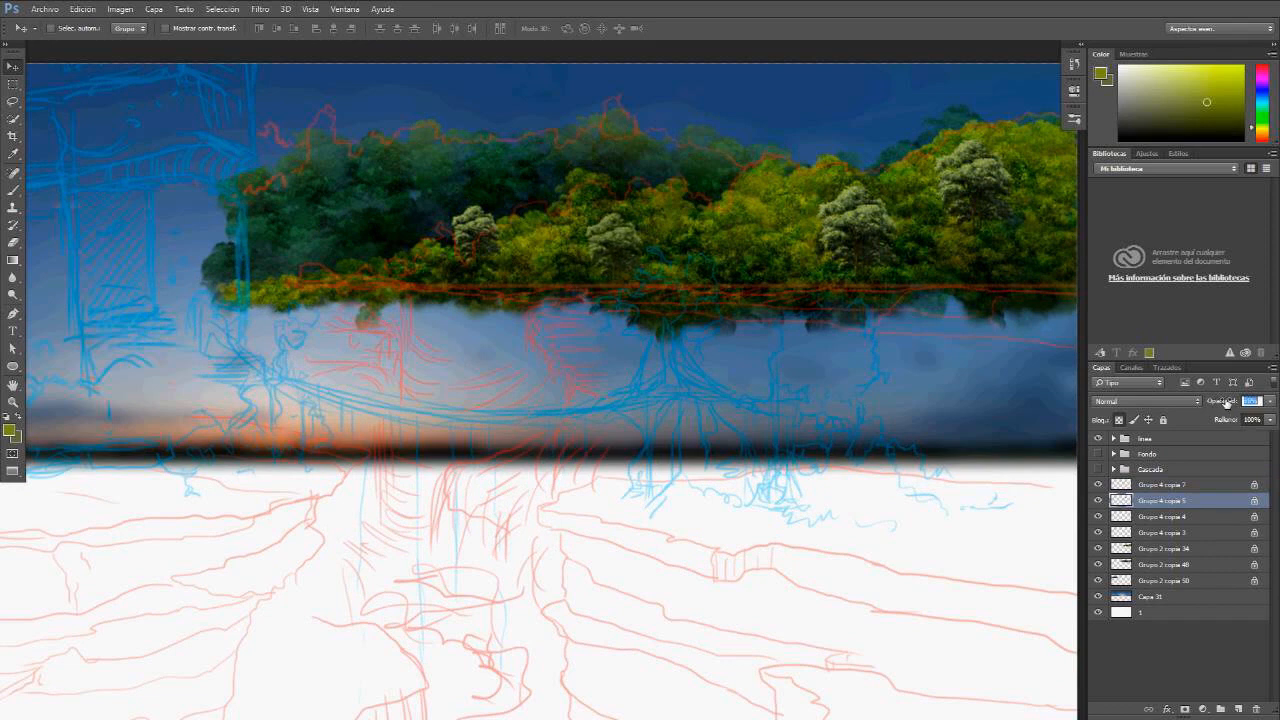
pyautogui.write('86')
pyautogui.press('Return')
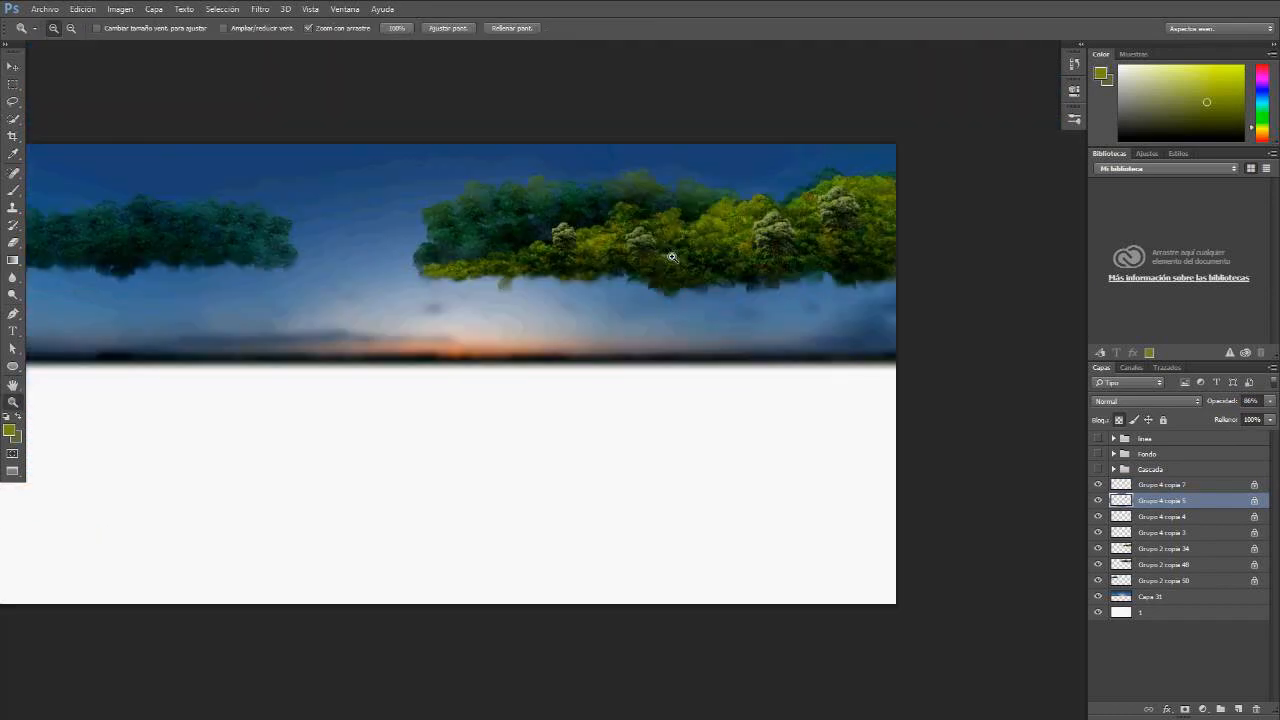
# Step: Examine the whole painting without the sketch lines, zoomed and in full-screen view
pyautogui.moveTo(672, 257); pyautogui.dragTo(723, 262)
pyautogui.moveTo(723, 262); pyautogui.dragTo(763, 286)
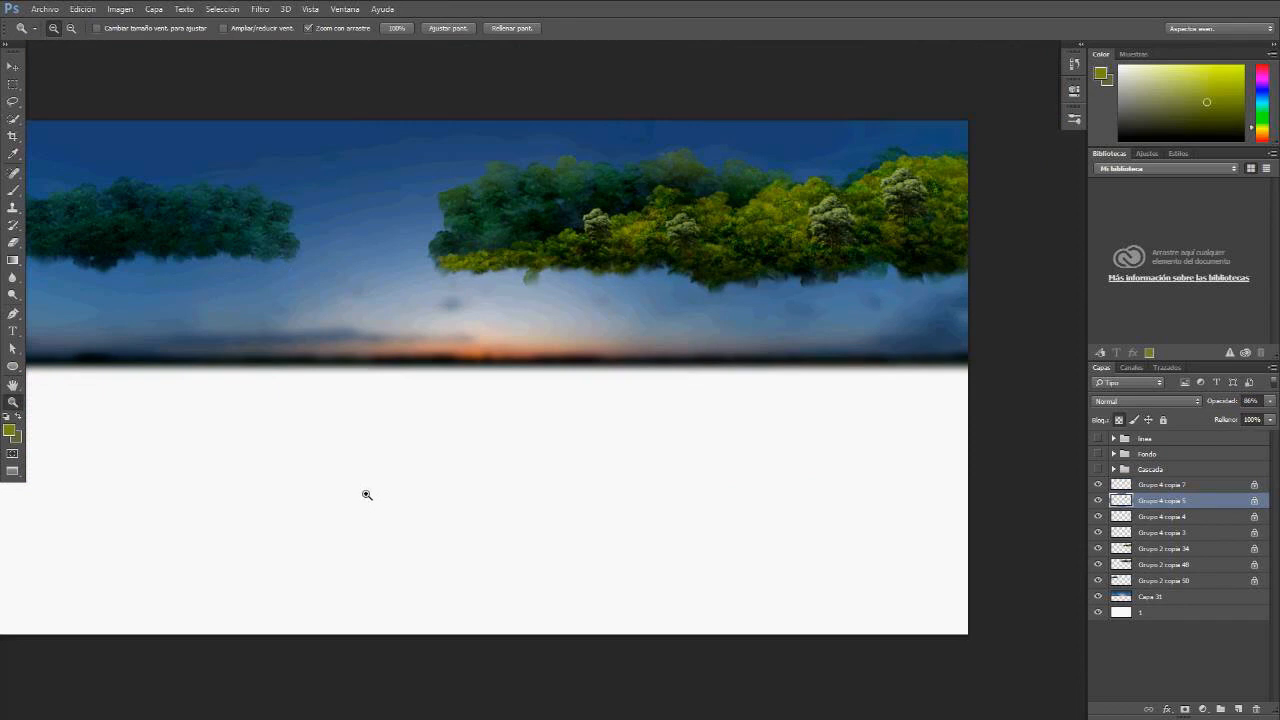
pyautogui.press('v')
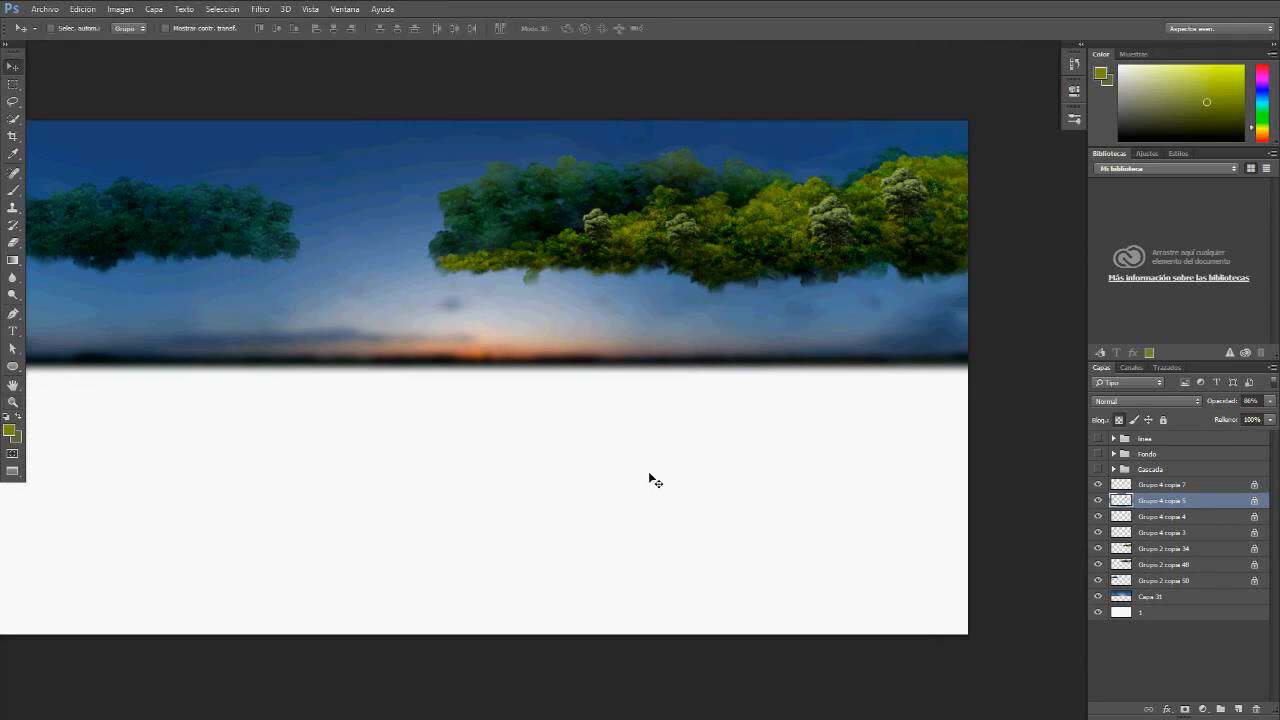
pyautogui.press('f')
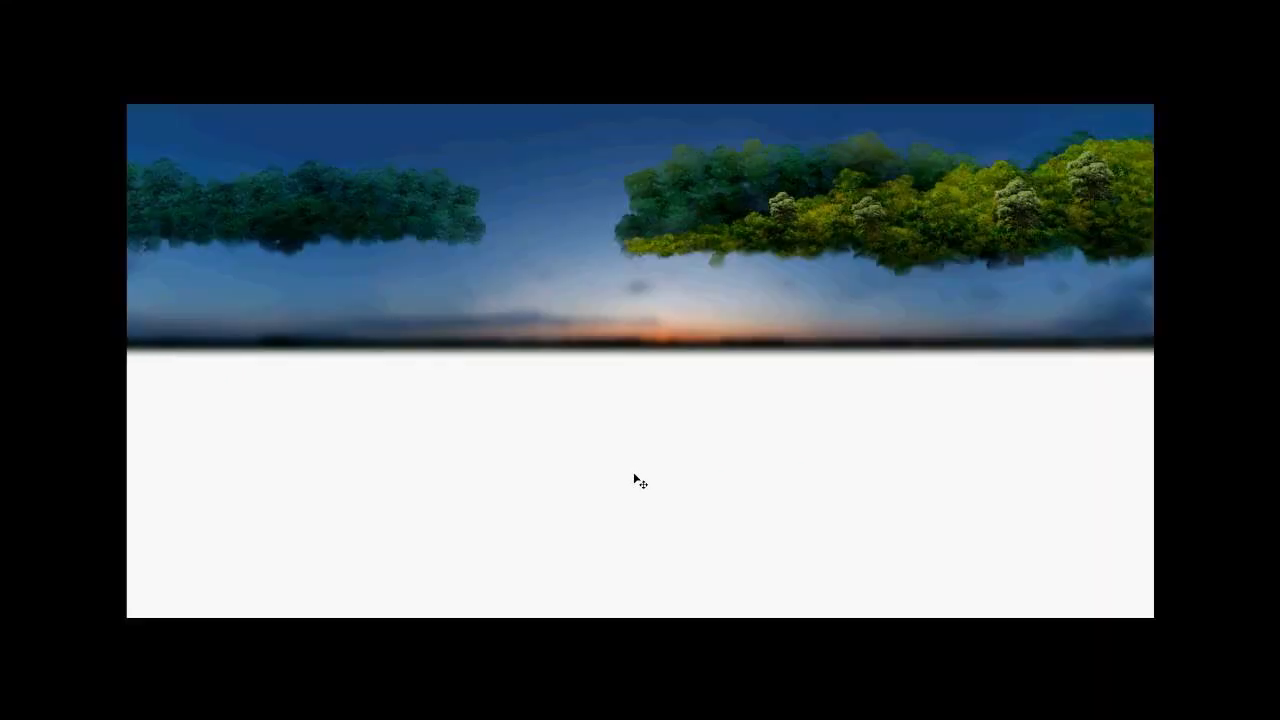
pyautogui.press('f')
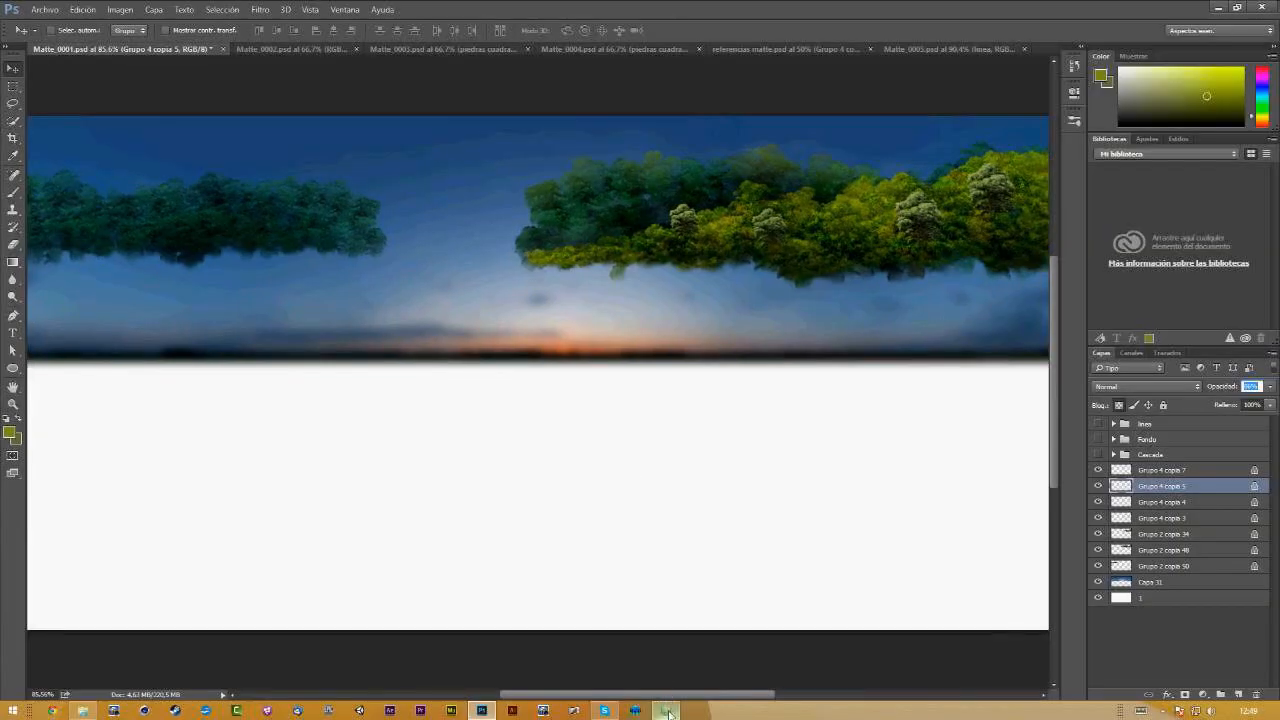
# Step: Switch to the screen-sharing meeting window, look through the attendee list, and return to the painting
pyautogui.click(665, 710)
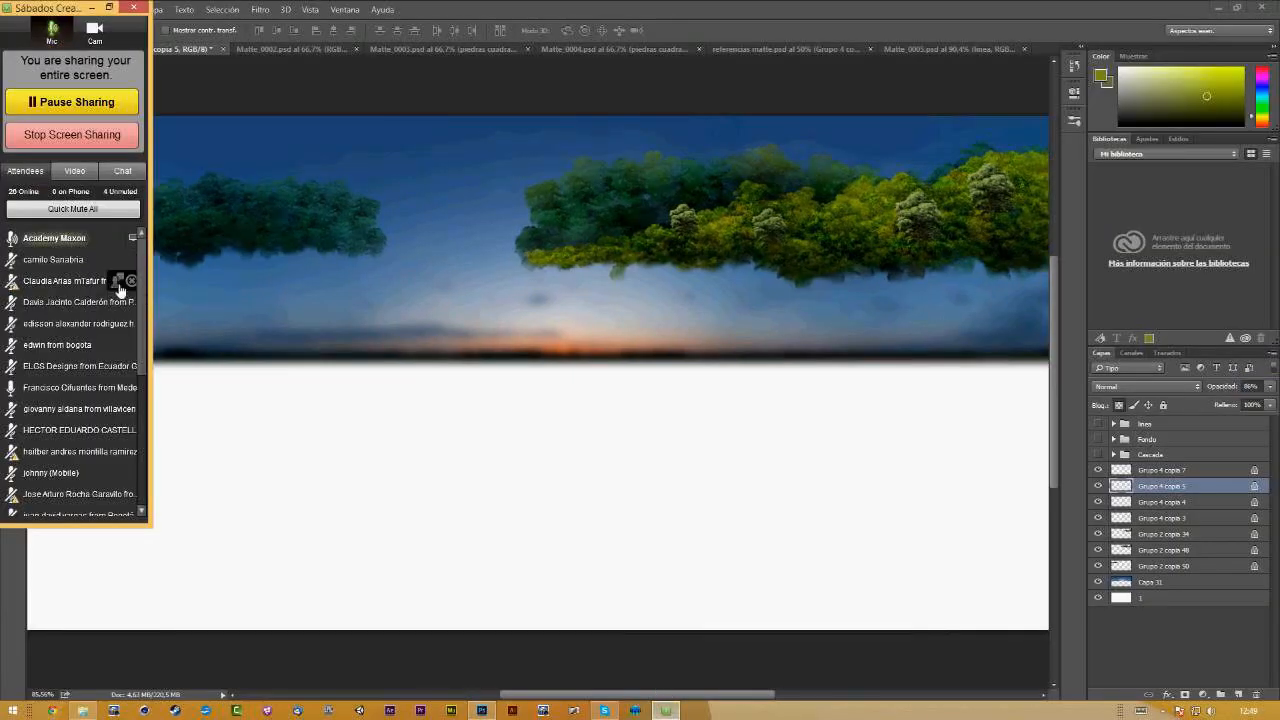
pyautogui.moveTo(145, 270); pyautogui.dragTo(139, 313)
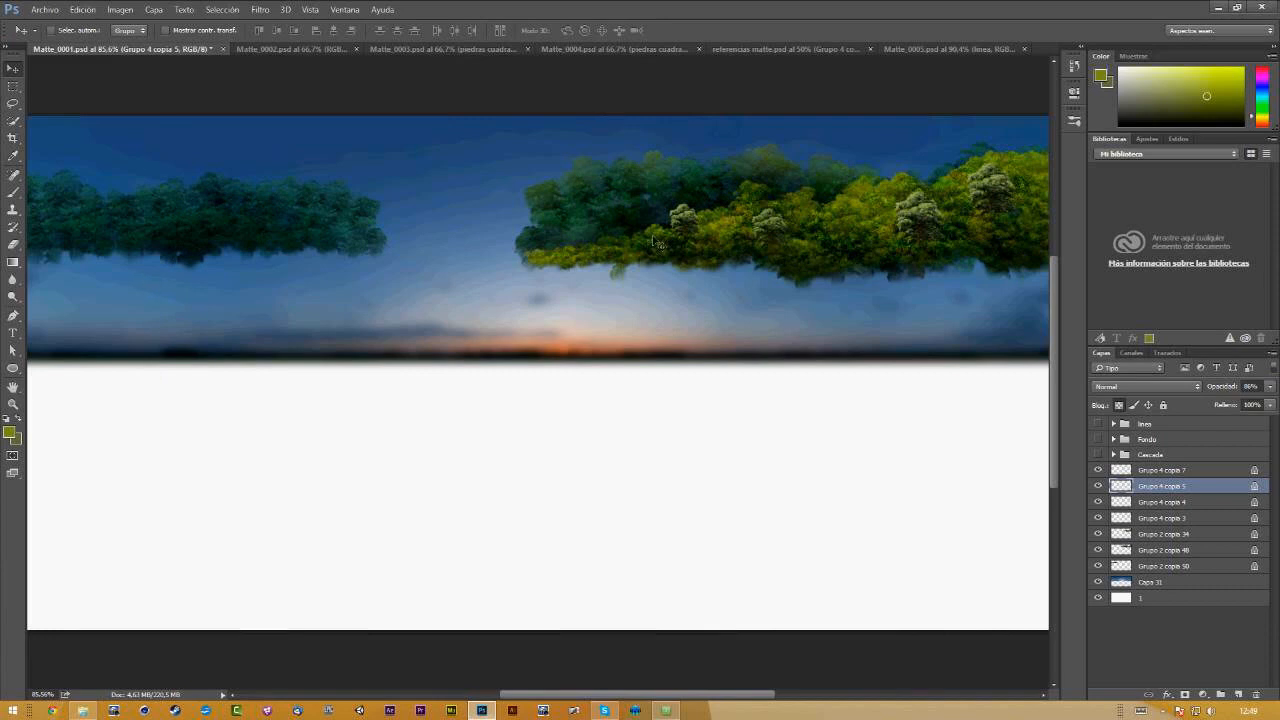
pyautogui.moveTo(777, 271); pyautogui.dragTo(622, 272)
pyautogui.press('f')
# Step: Combine all the tree and foliage layers above Capa 31 into one group and check it by toggling its visibility
pyautogui.click(1098, 486)
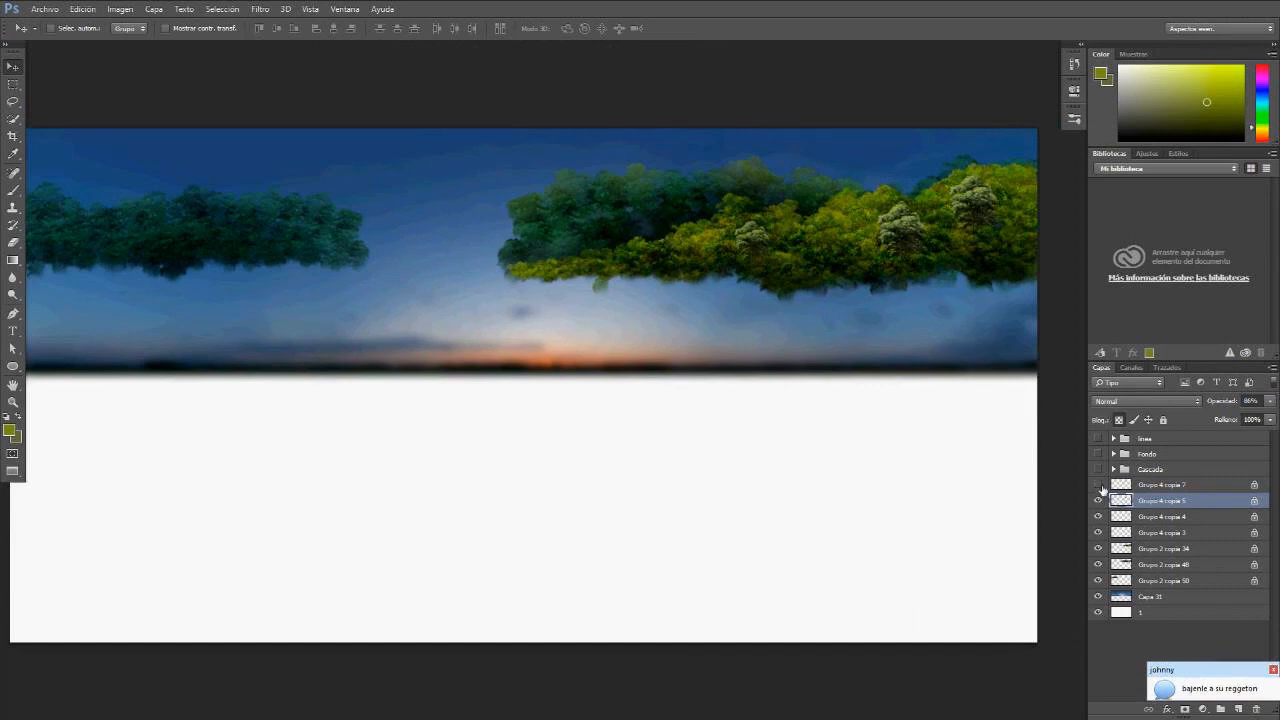
pyautogui.click(1098, 486)
pyautogui.click(1158, 488)
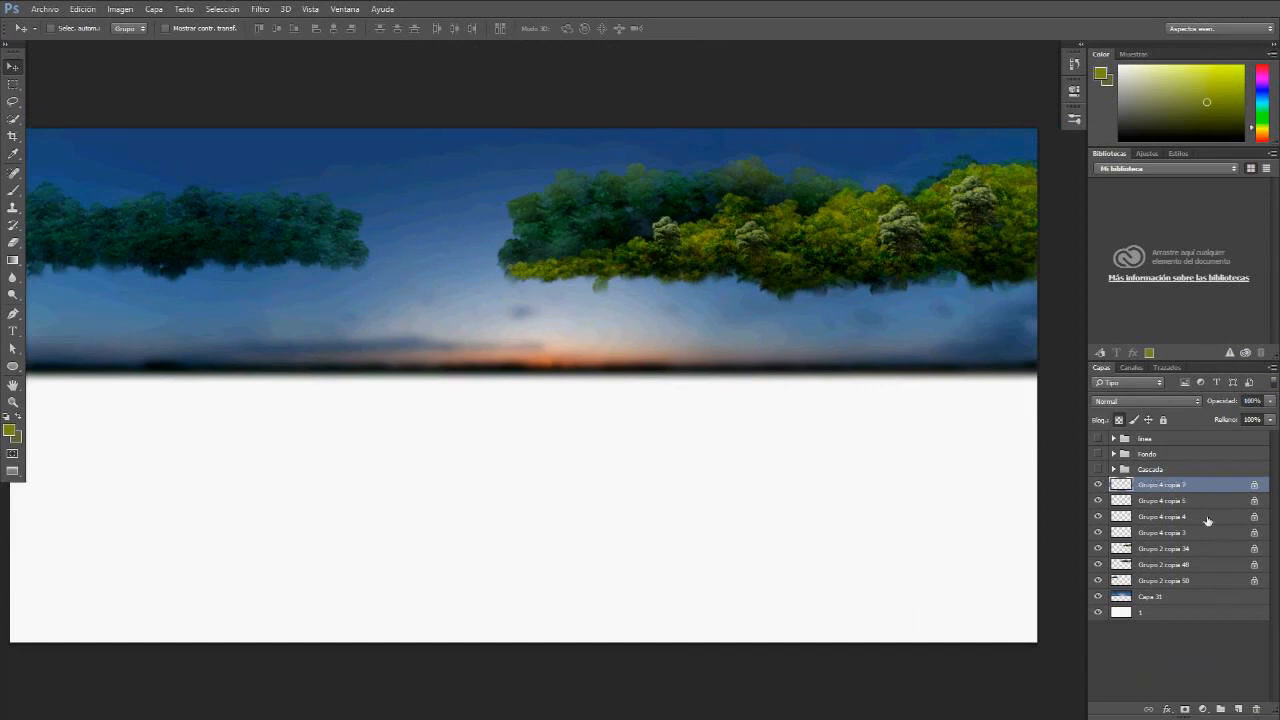
pyautogui.keyDown('shift'); pyautogui.click(1155, 583); pyautogui.keyUp('shift')
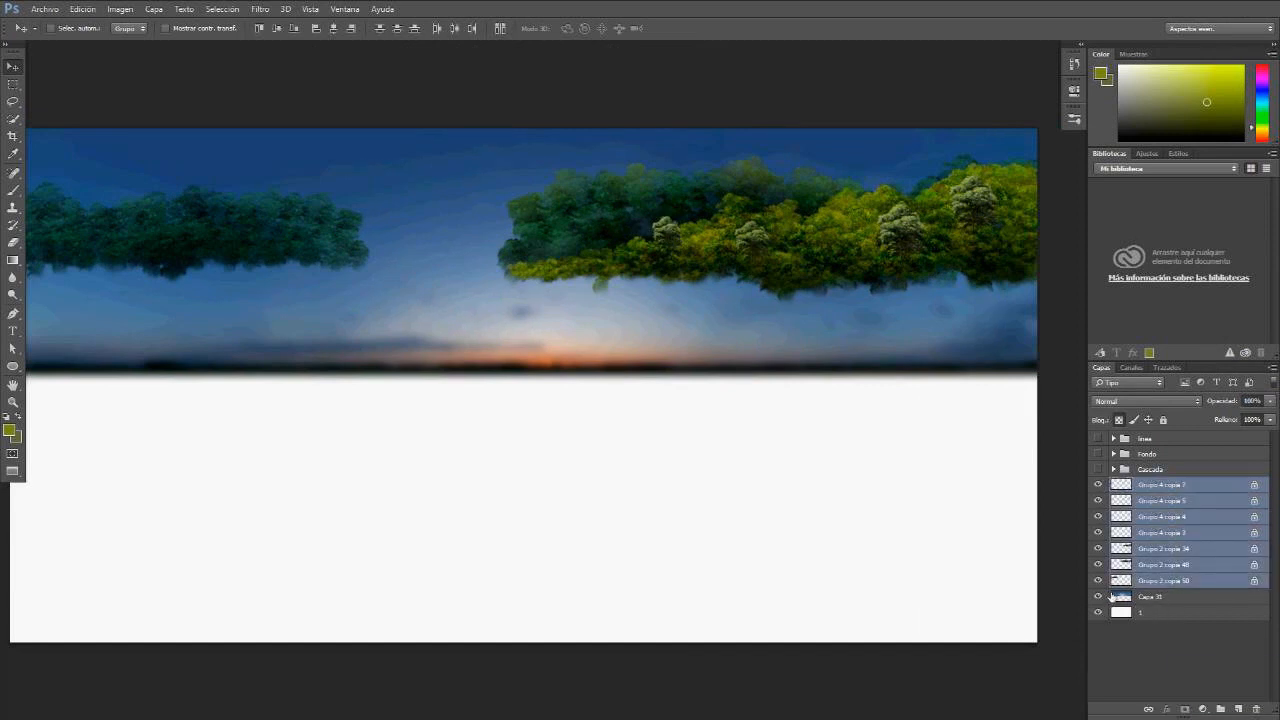
pyautogui.hotkey('ctrl', 'g')
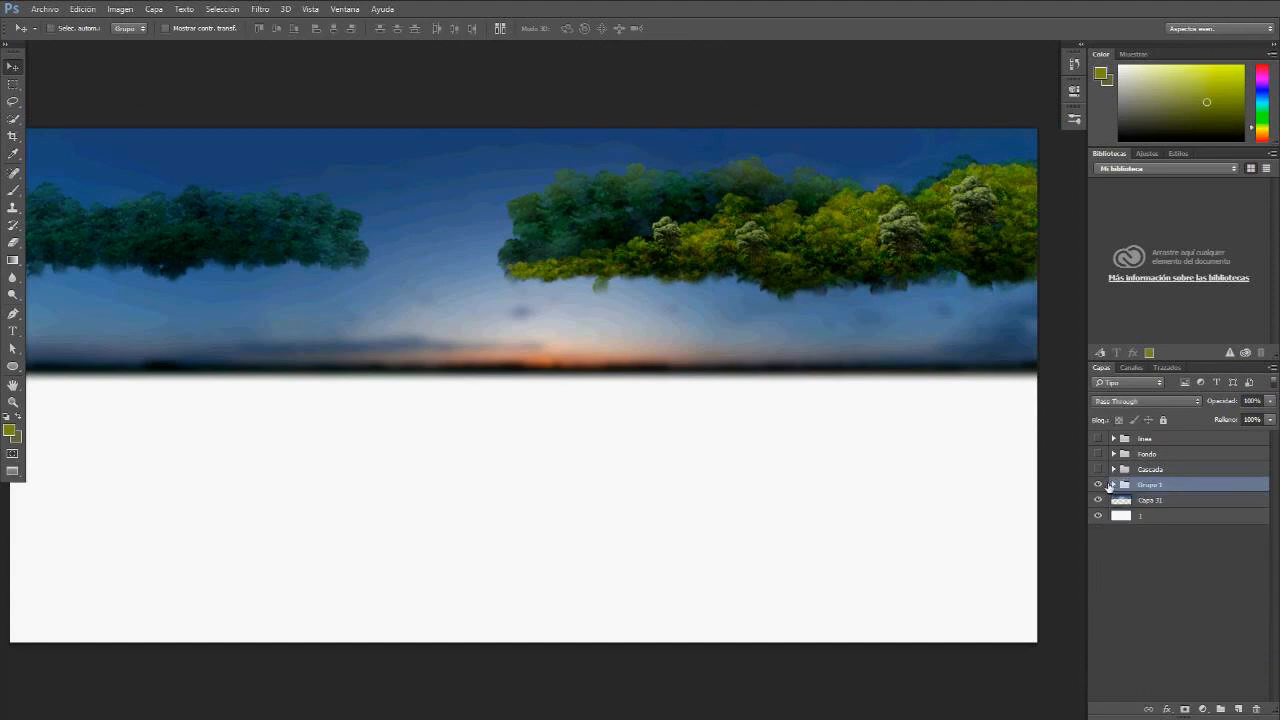
pyautogui.click(1100, 486)
pyautogui.click(1099, 485)
# Step: Choose the 1079 px textured brush preset for the Brush tool, test one dab on the sky and undo it
pyautogui.click(1150, 503)
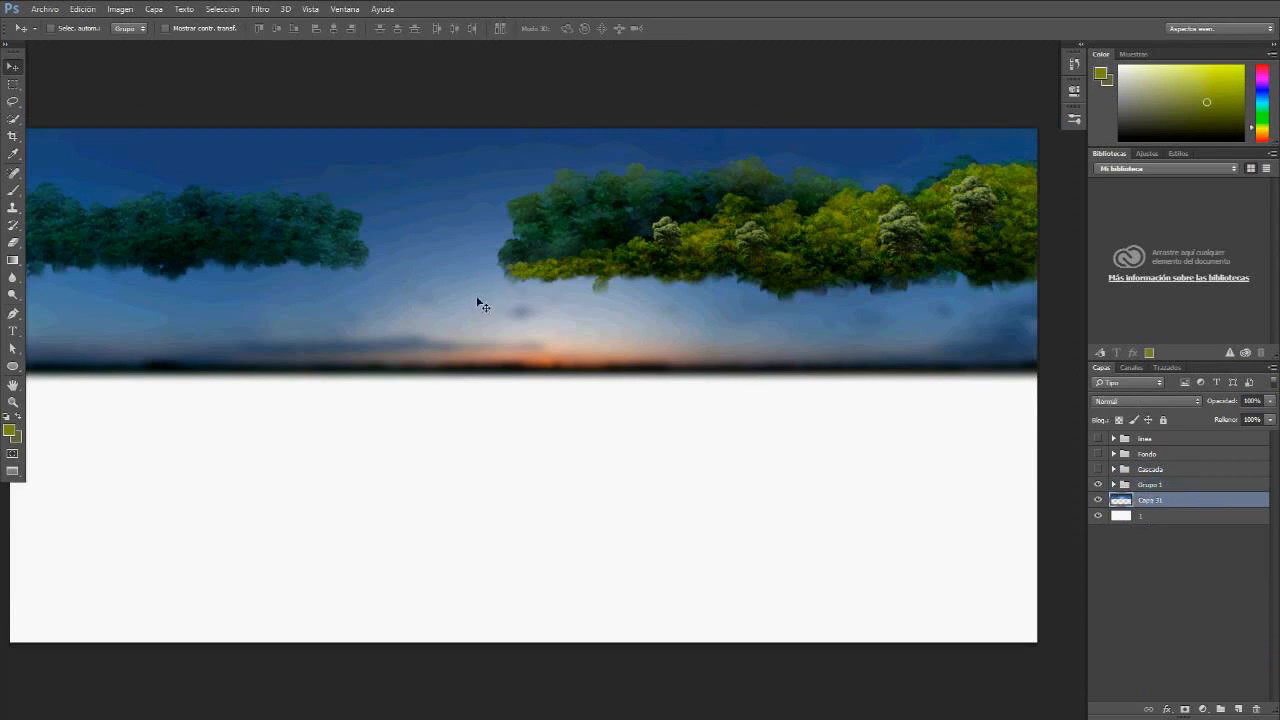
pyautogui.press('b')
pyautogui.rightClick(378, 190)
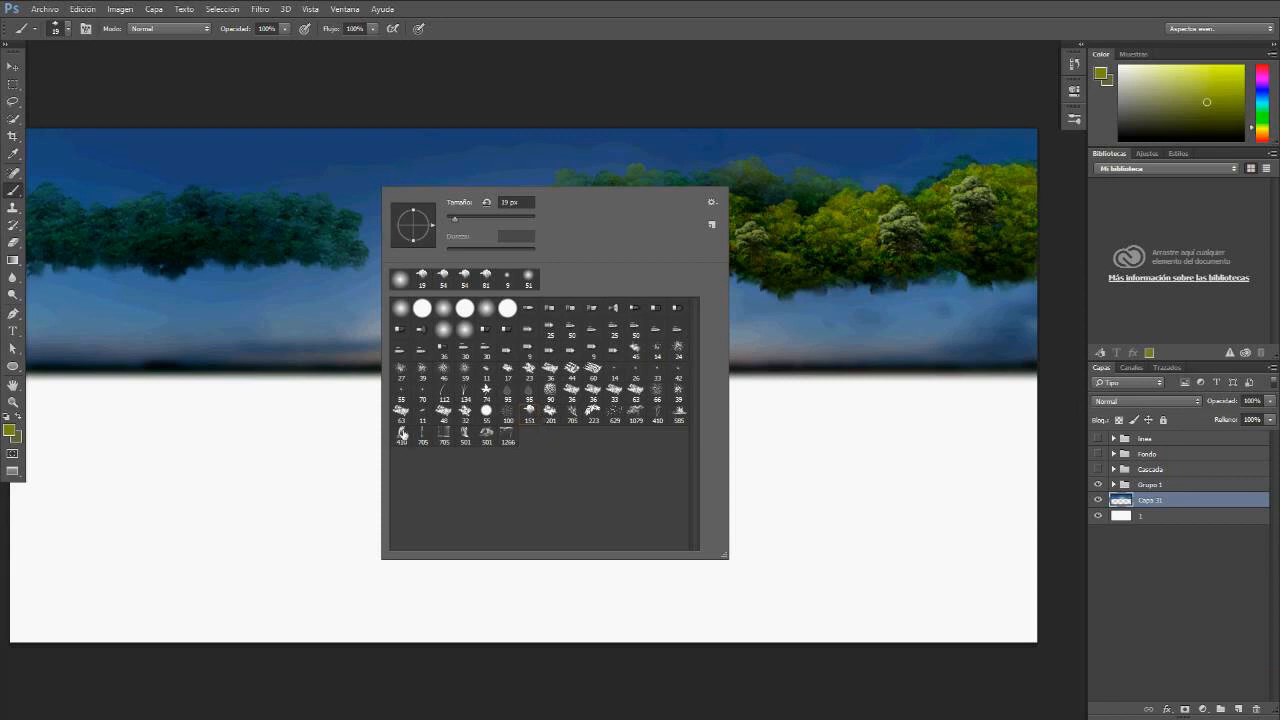
pyautogui.click(550, 414)
pyautogui.click(635, 413)
pyautogui.click(440, 136)
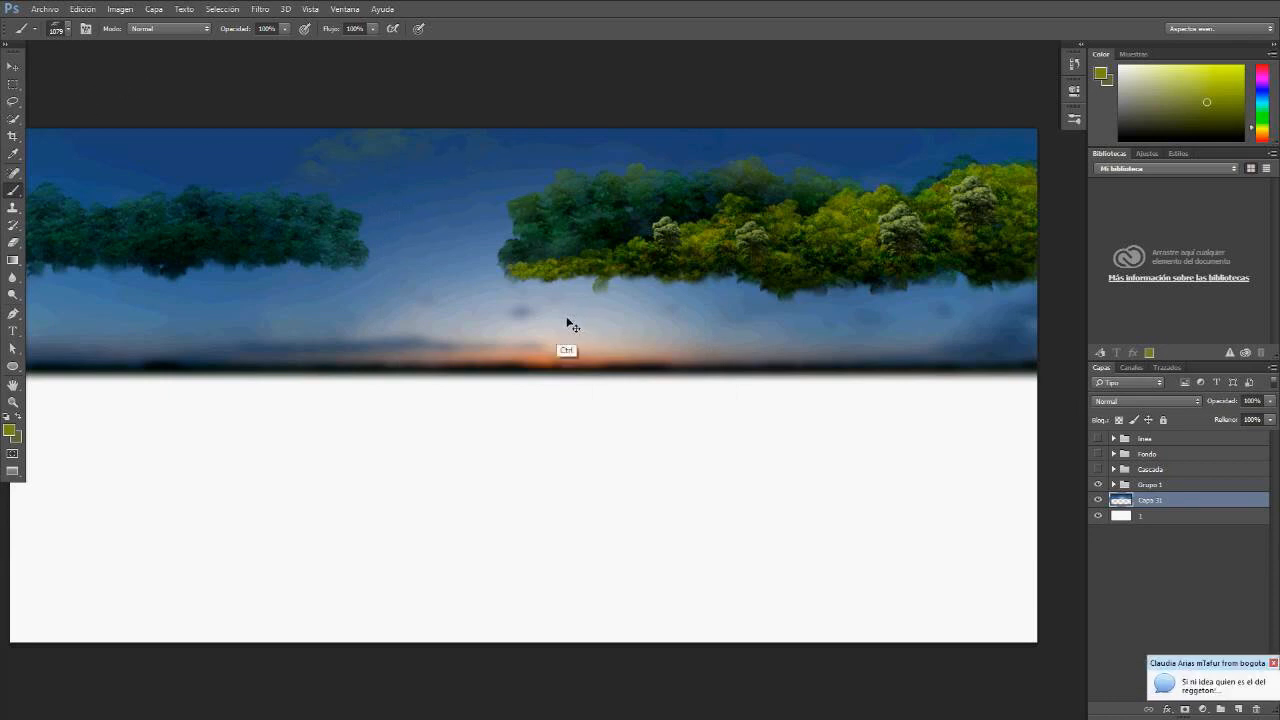
pyautogui.hotkey('ctrl', 'alt', 'z')
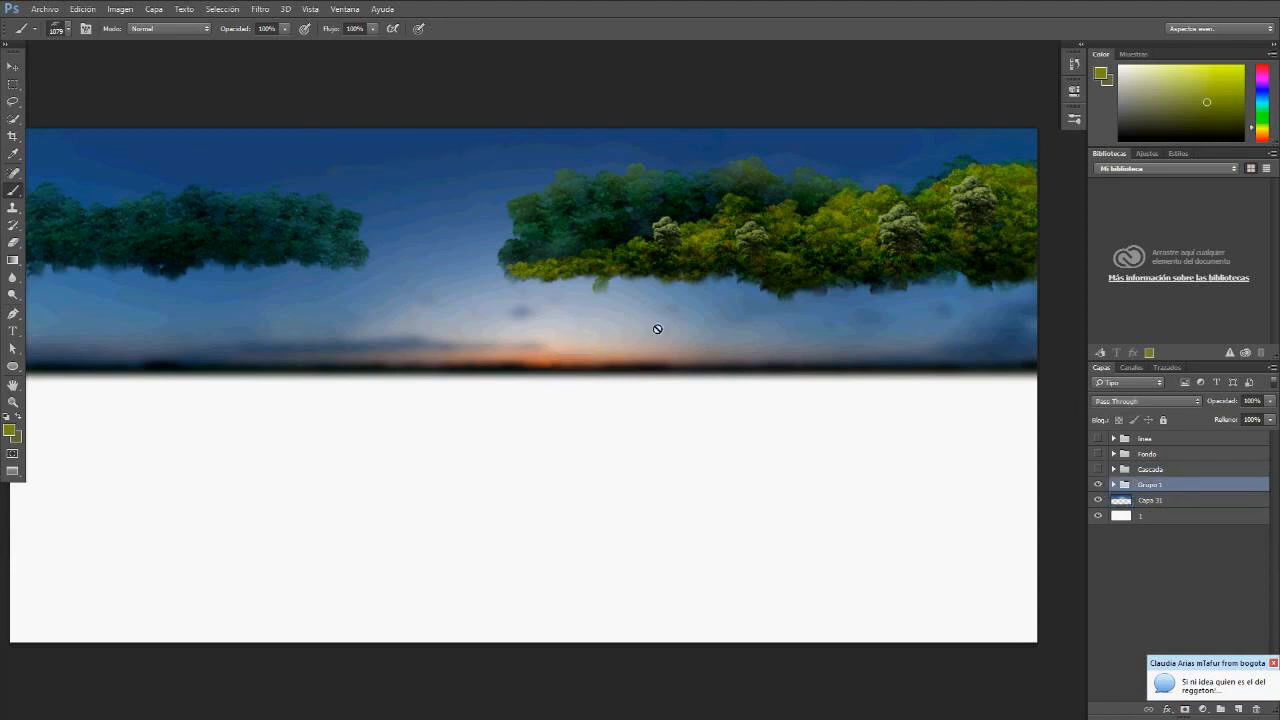
# Step: Add a new empty layer directly above the sky layer Capa 31 and set the foreground colour to white (ffffff)
pyautogui.click(1157, 501)
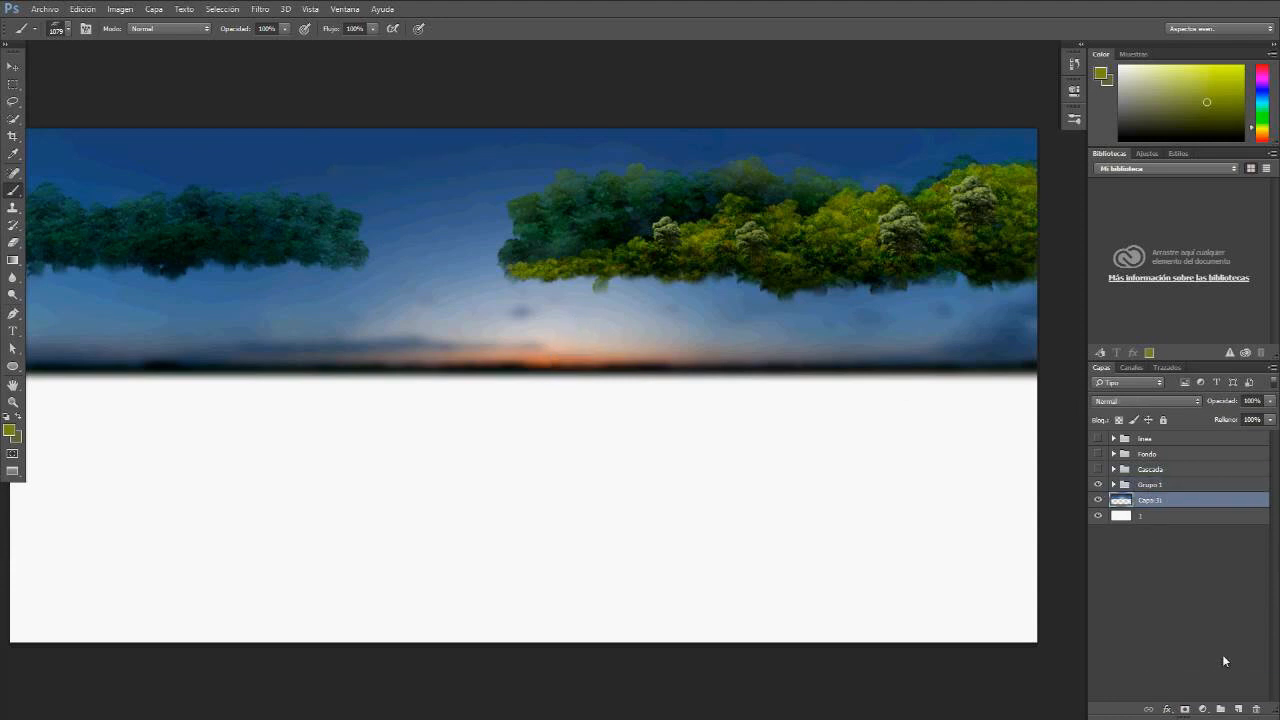
pyautogui.click(1238, 709)
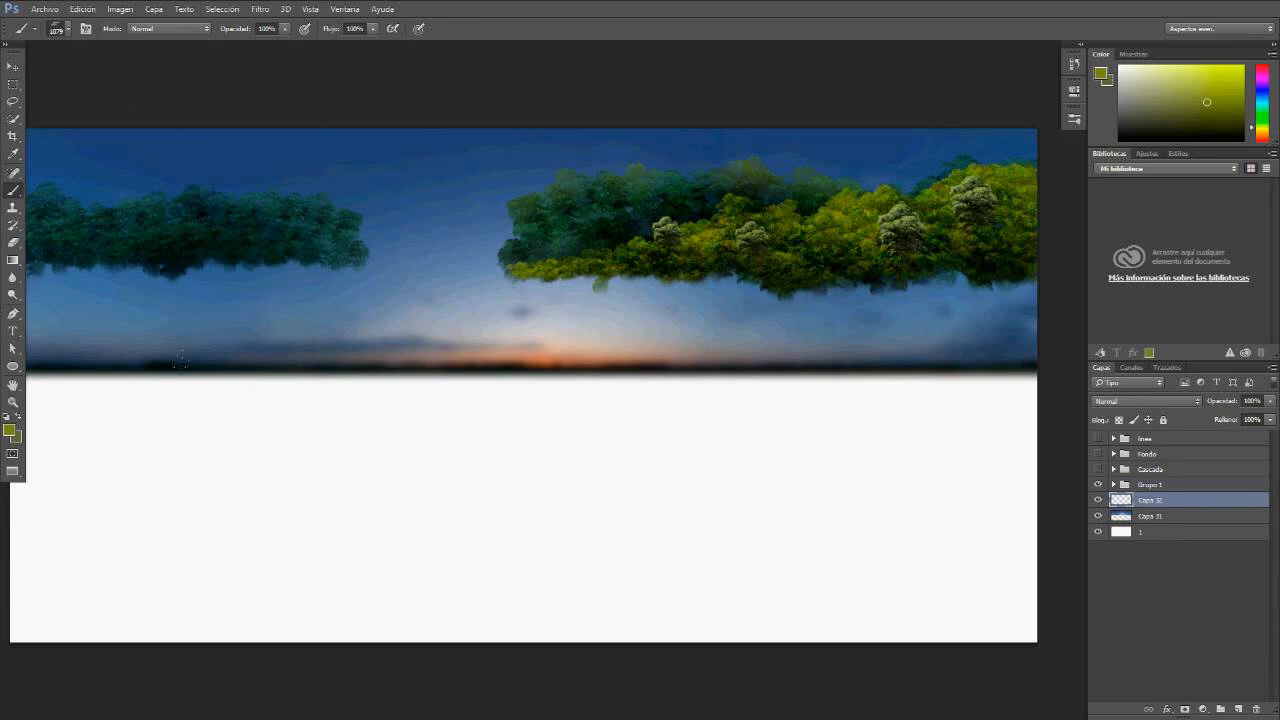
pyautogui.click(10, 431)
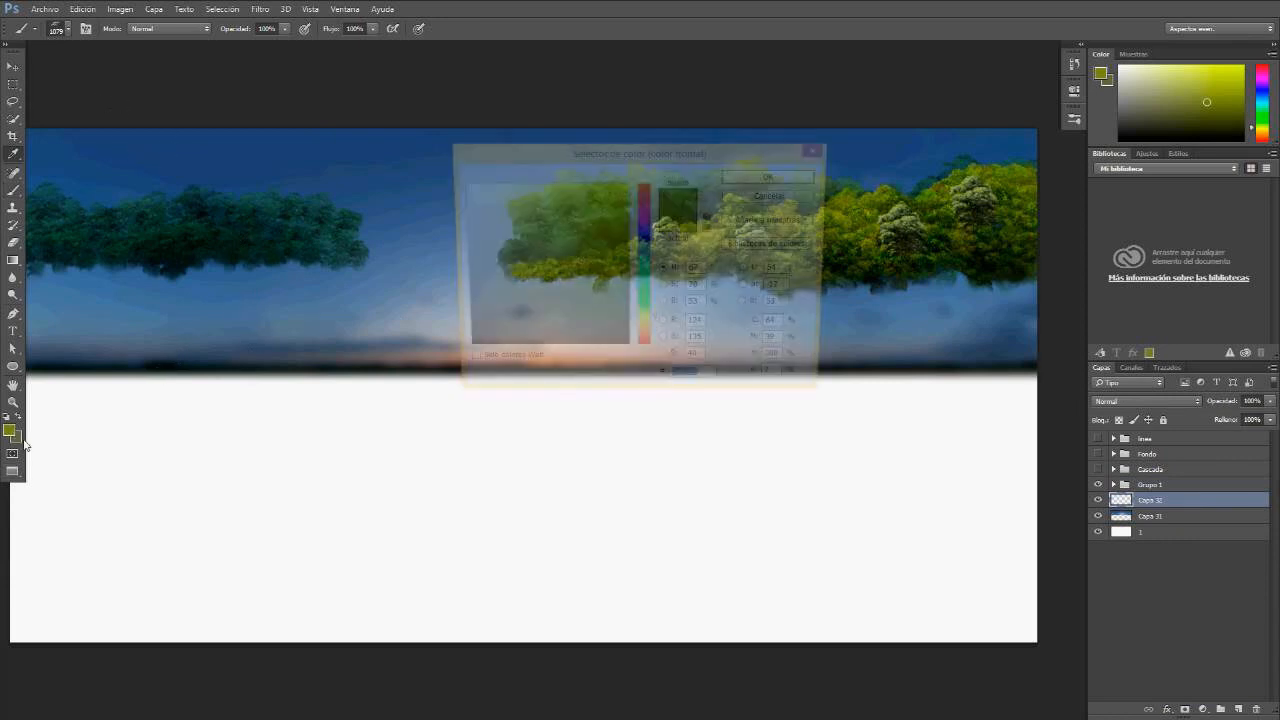
pyautogui.click(468, 190)
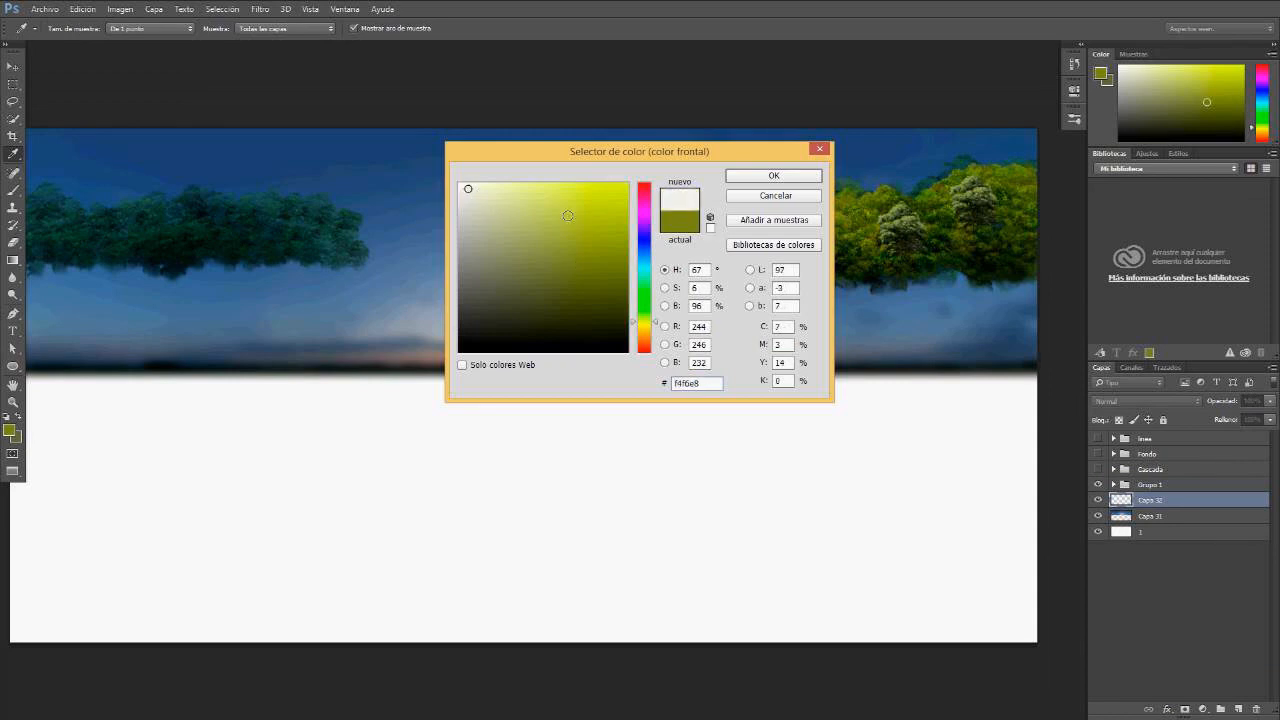
pyautogui.click(459, 184)
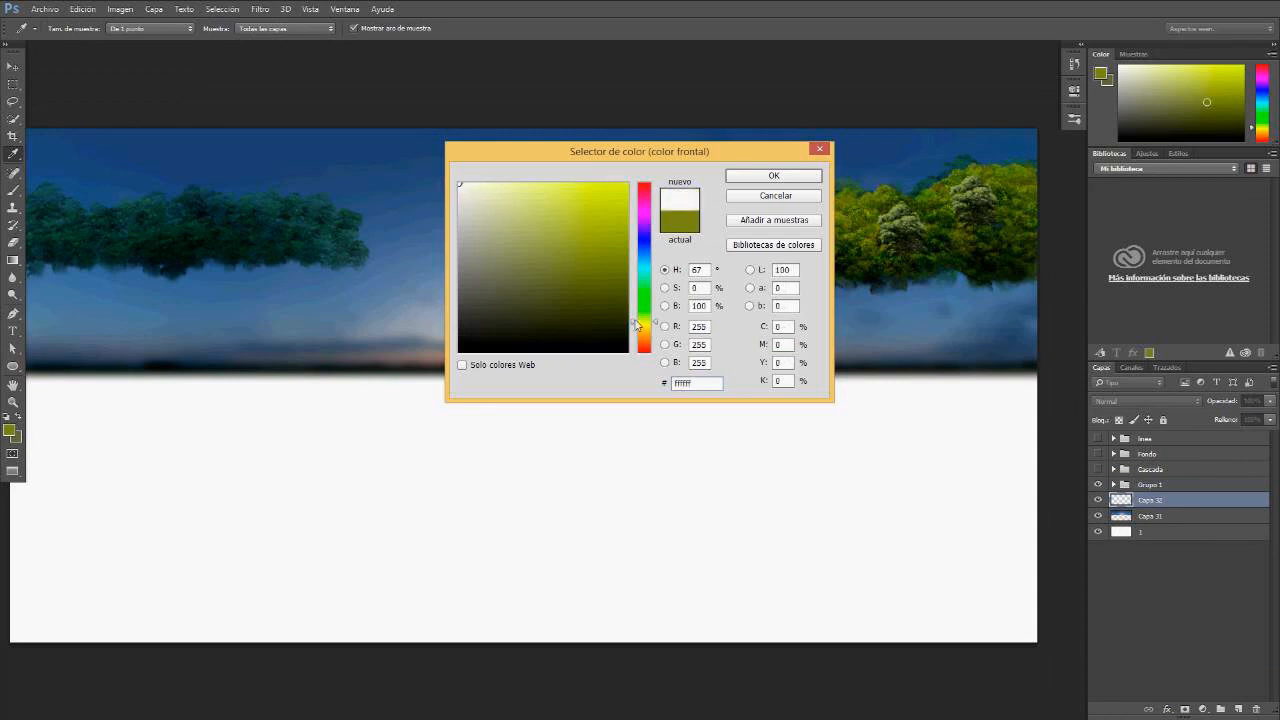
pyautogui.click(737, 176)
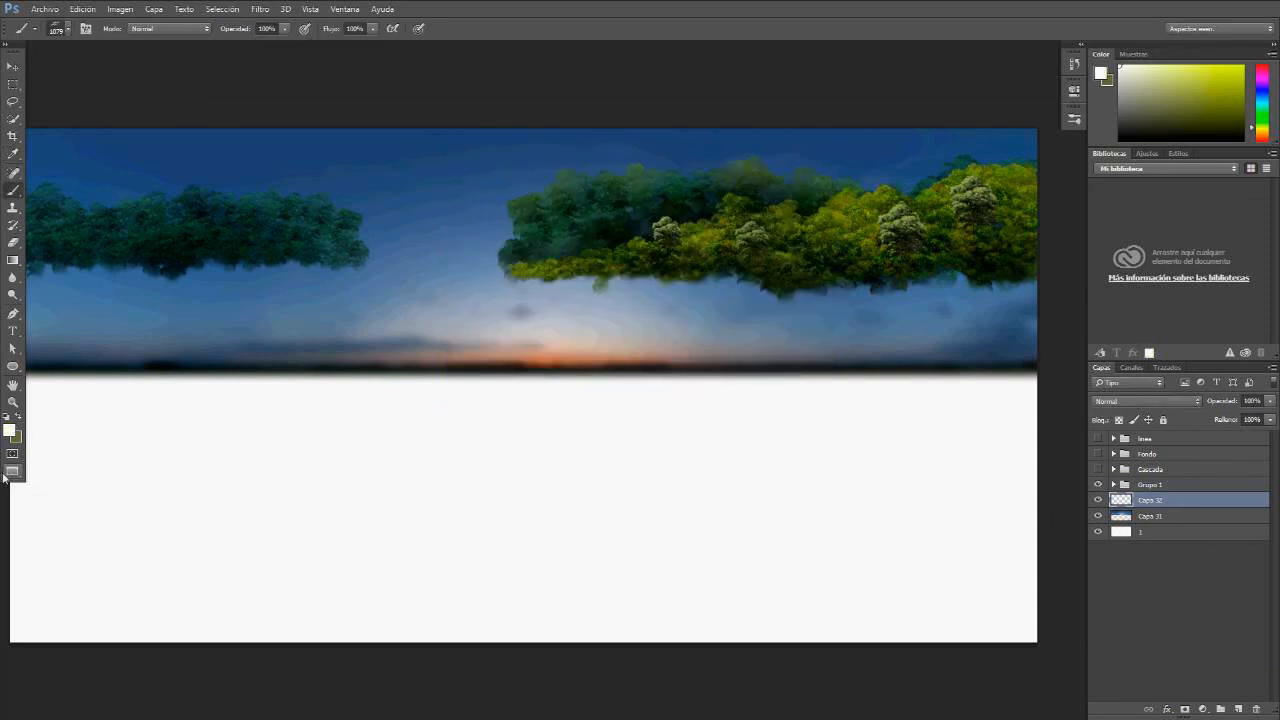
# Step: Set the background colour to a near-white tone
pyautogui.click(17, 436)
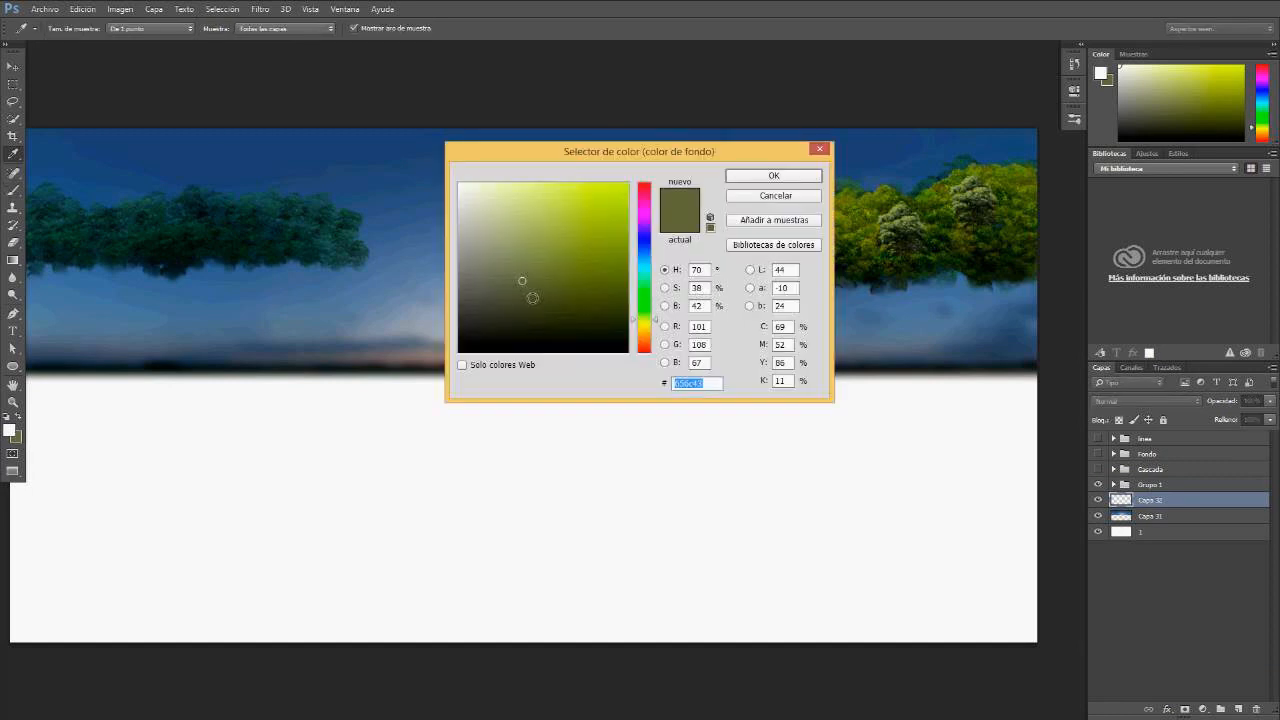
pyautogui.moveTo(522, 283)
pyautogui.mouseDown()
pyautogui.moveTo(500, 243)
pyautogui.moveTo(467, 234)
pyautogui.moveTo(459, 198)
pyautogui.mouseUp()
pyautogui.click(757, 174)
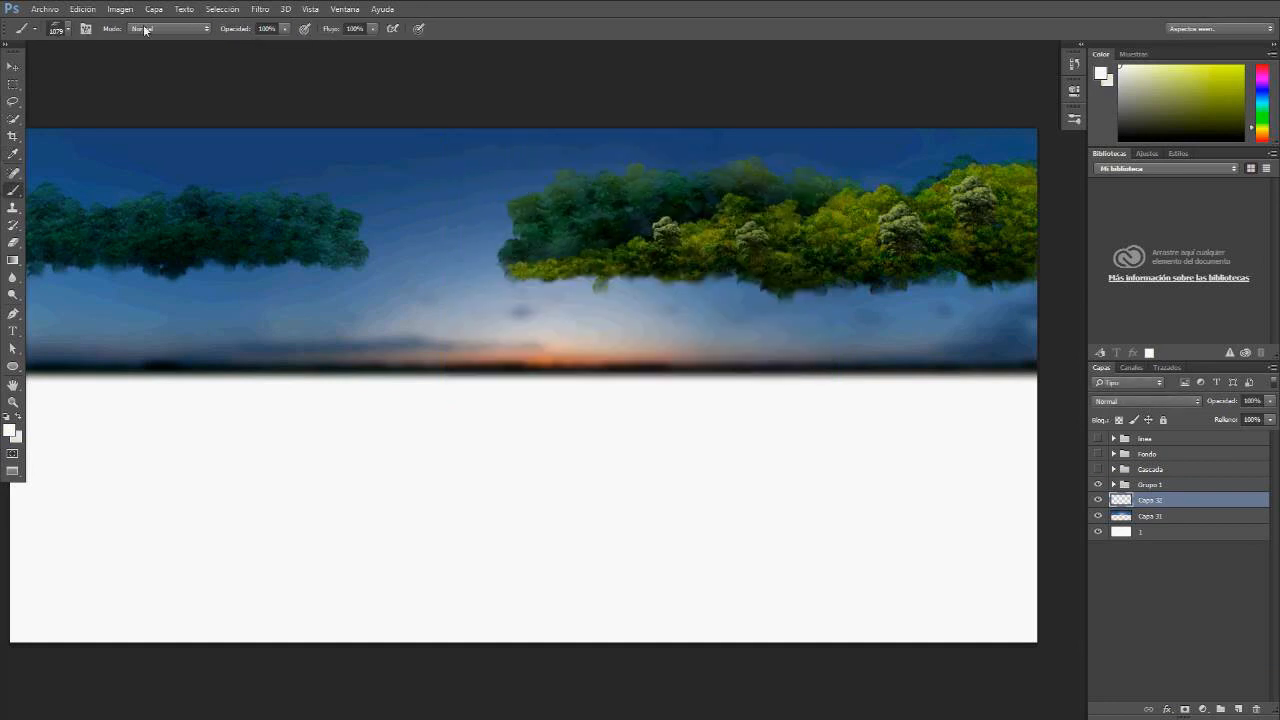
# Step: Reduce the cloud brush to 191 px and try one dab on the sky between the tree groups
pyautogui.click(67, 29)
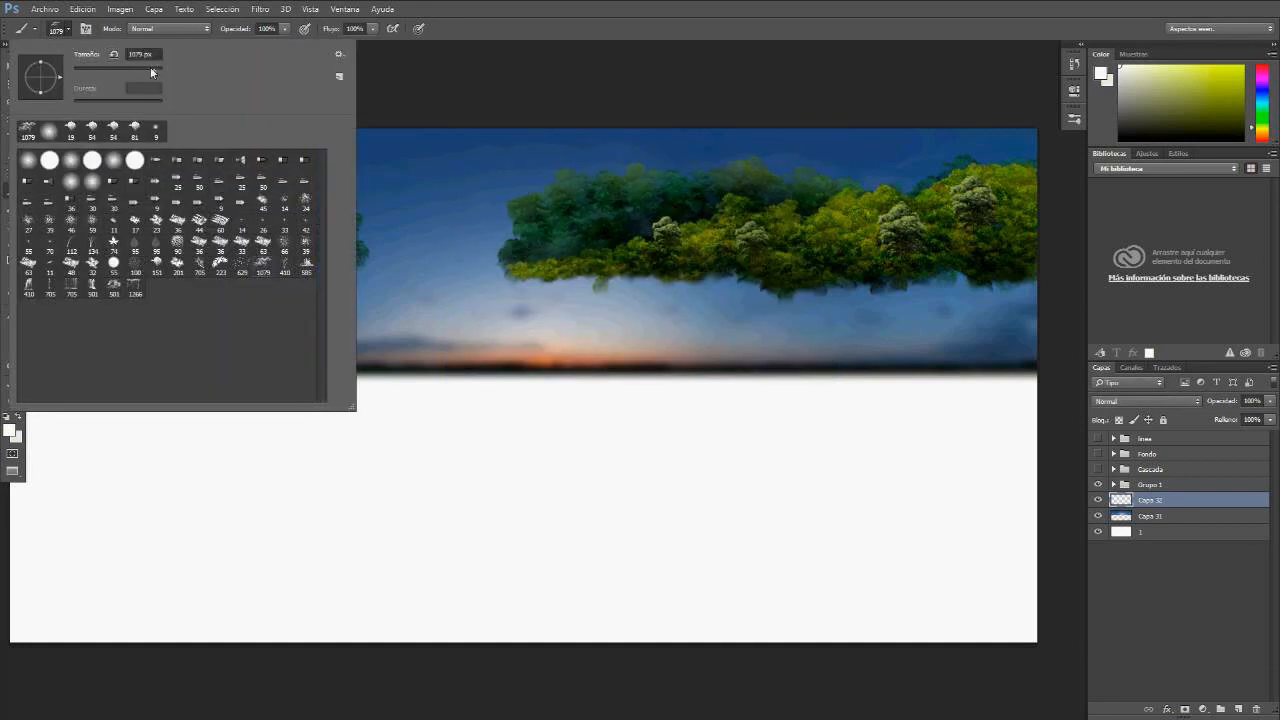
pyautogui.moveTo(114, 67); pyautogui.dragTo(122, 67)
pyautogui.click(510, 190)
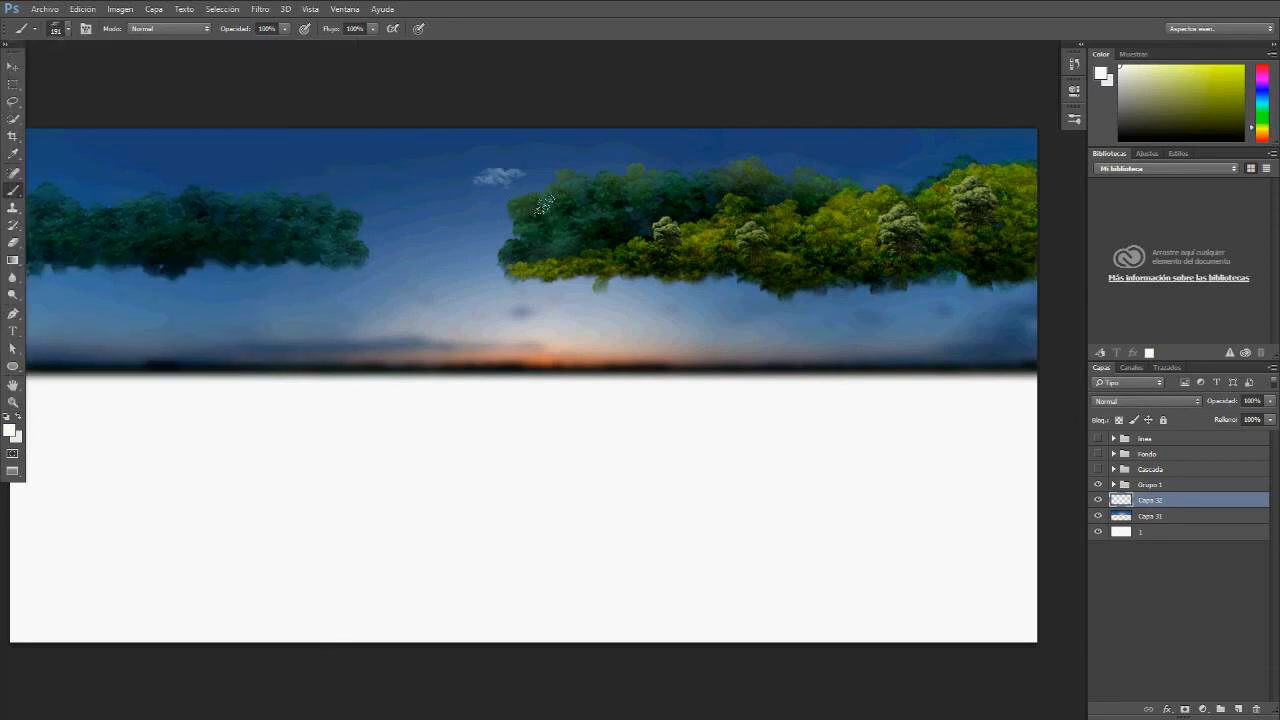
# Step: Enlarge the cloud brush to 2614 px, test it on the middle of the sky, and undo the test dabs
pyautogui.click(68, 29)
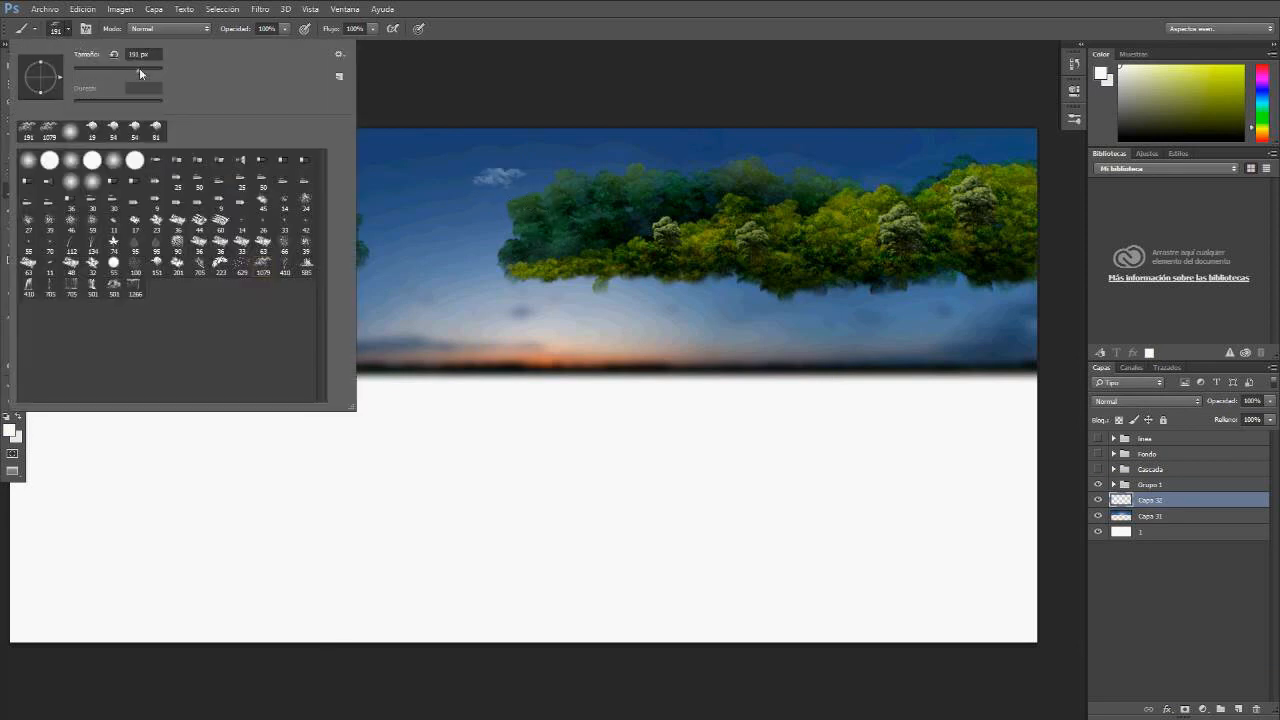
pyautogui.moveTo(139, 70); pyautogui.dragTo(154, 71)
pyautogui.click(529, 193)
pyautogui.moveTo(529, 193); pyautogui.dragTo(529, 202)
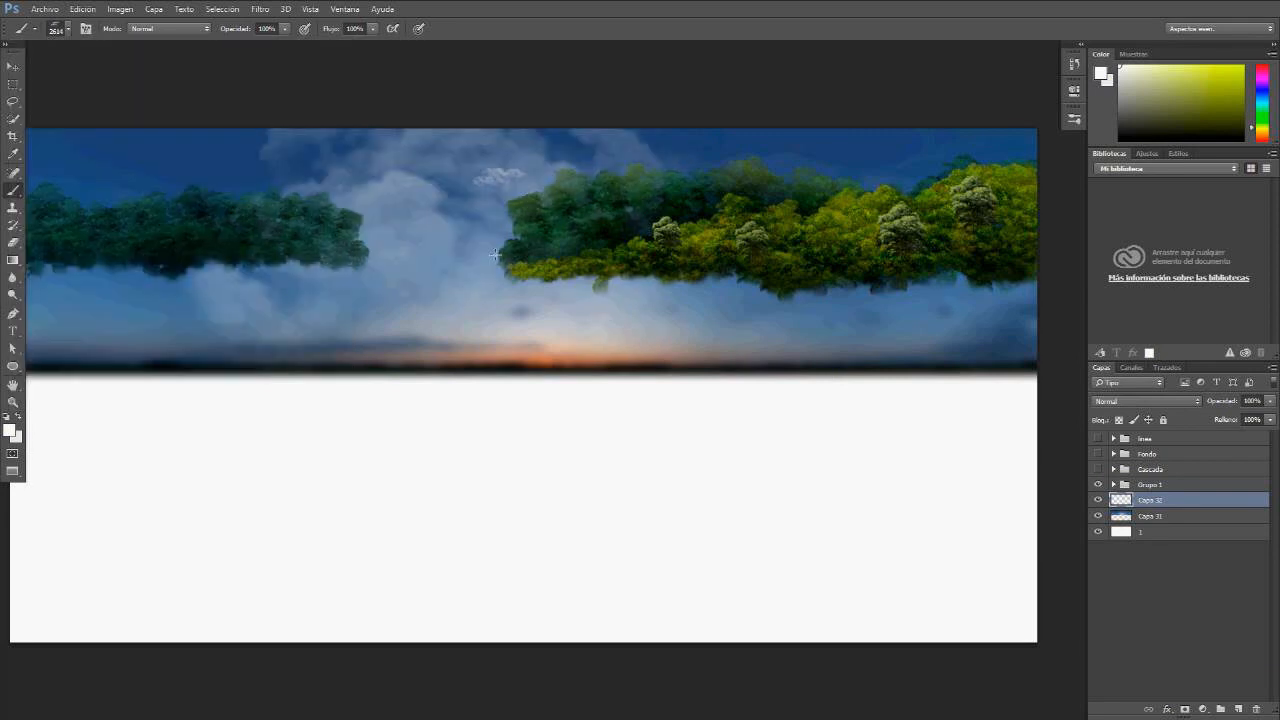
pyautogui.hotkey('ctrl', 'alt', 'z')
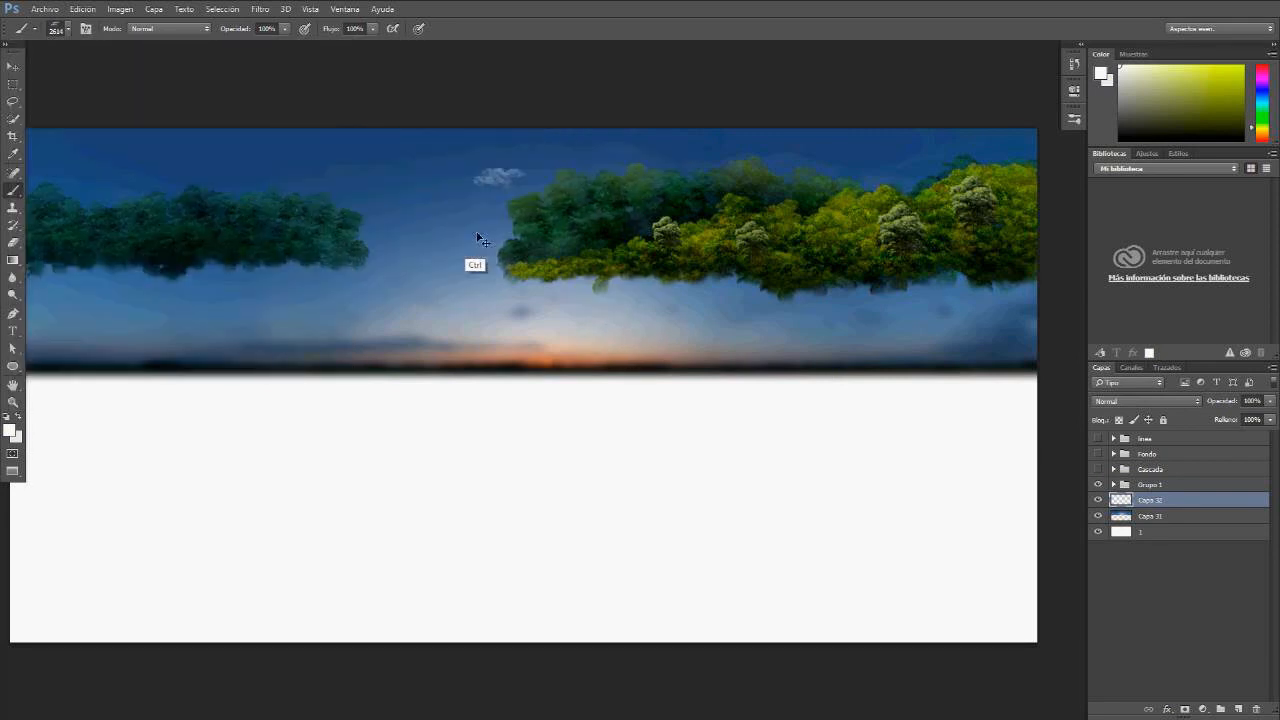
pyautogui.hotkey('ctrl', 'alt', 'z')
# Step: Stamp large white clouds over the right and left sides of the sky on the empty layer
pyautogui.click(900, 247)
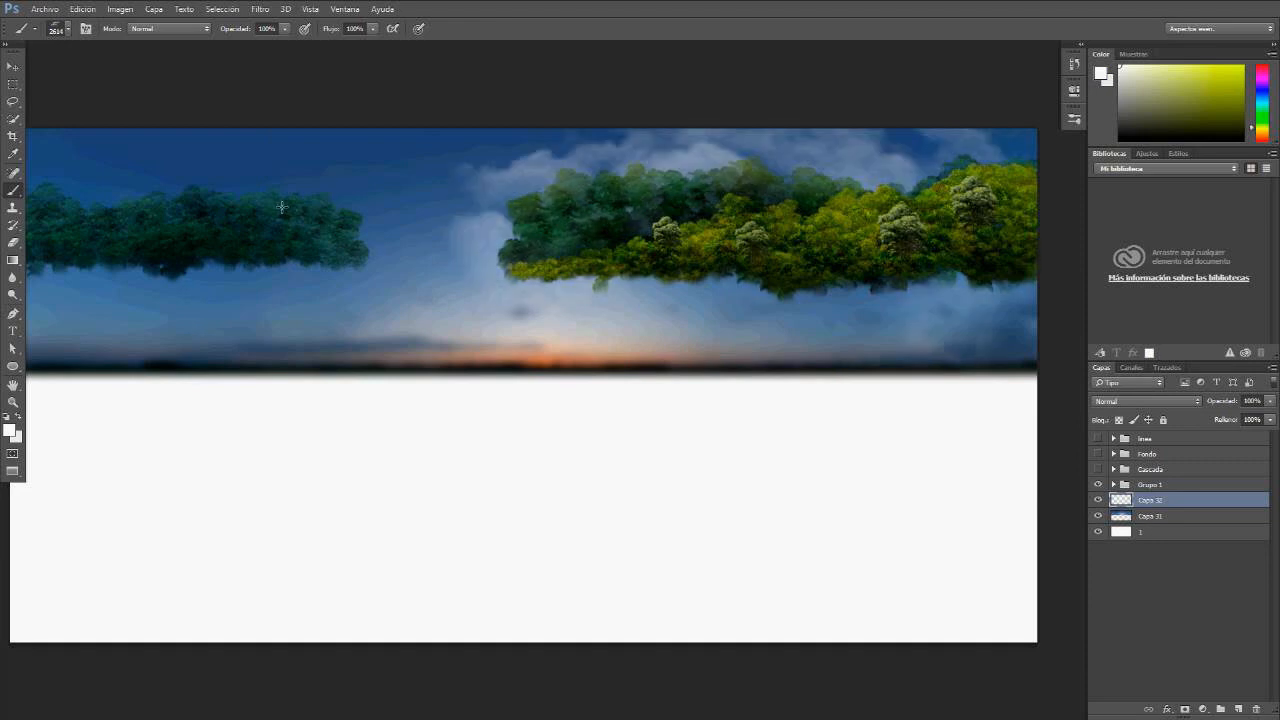
pyautogui.click(162, 226)
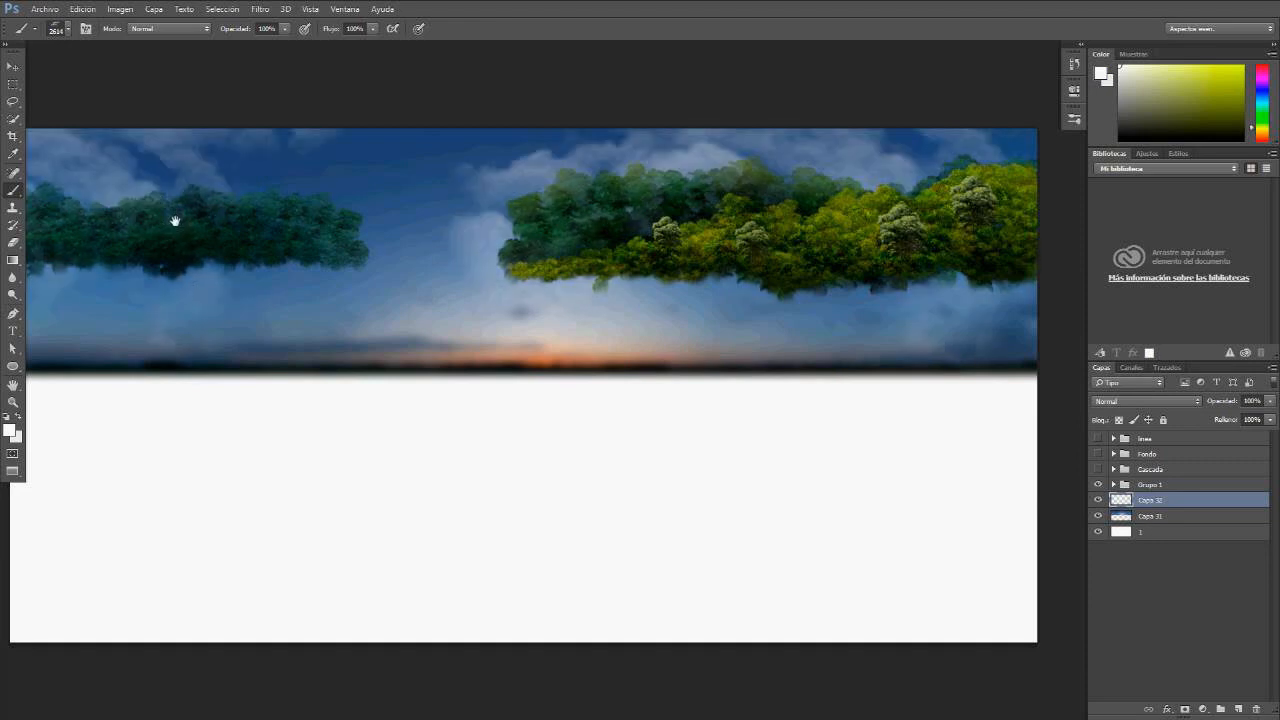
pyautogui.moveTo(177, 217)
pyautogui.mouseDown()
pyautogui.moveTo(322, 249)
pyautogui.moveTo(286, 245)
pyautogui.mouseUp()
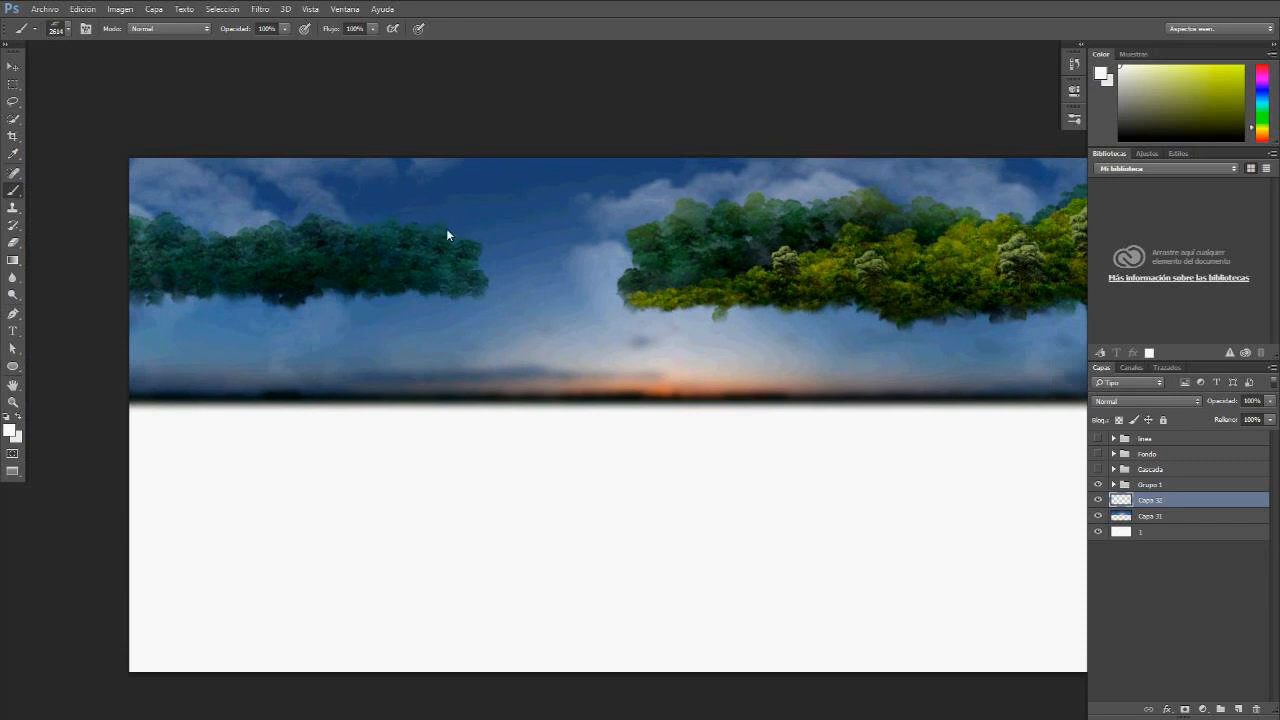
# Step: Merge the cloud layer with the sky layer Capa 31 into a single layer
pyautogui.press('v')
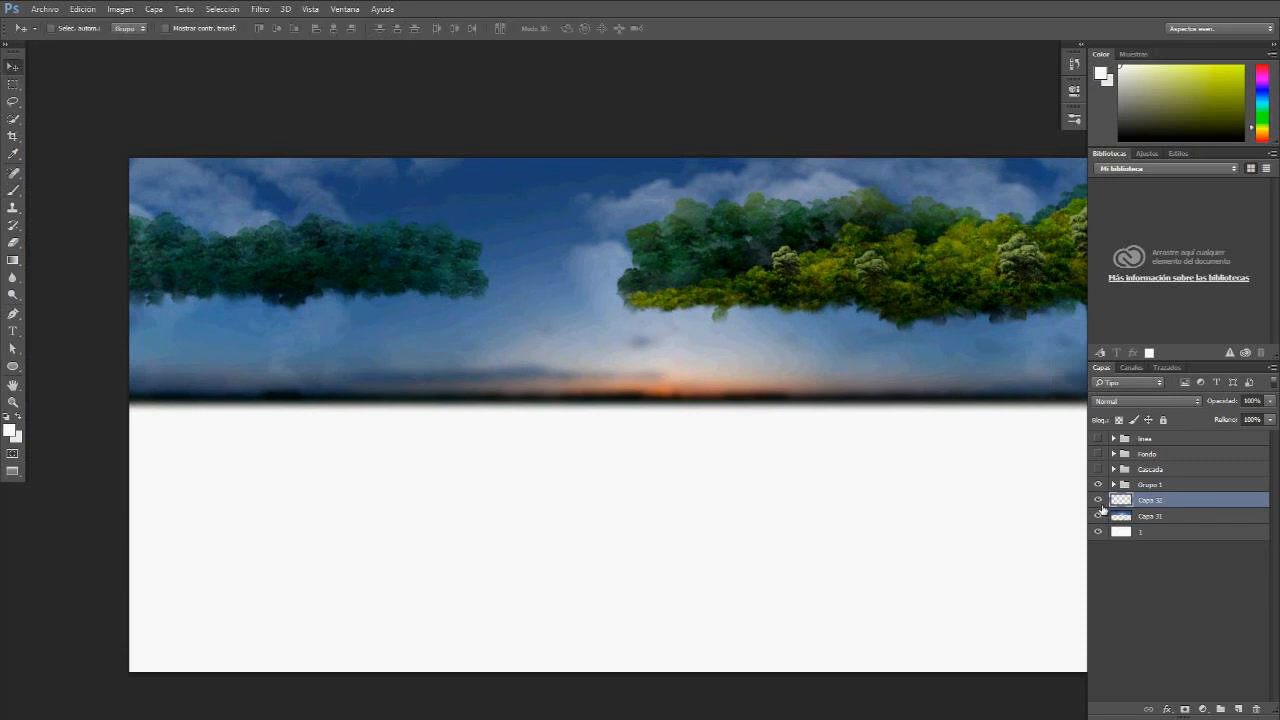
pyautogui.keyDown('ctrl'); pyautogui.click(1157, 516); pyautogui.keyUp('ctrl')
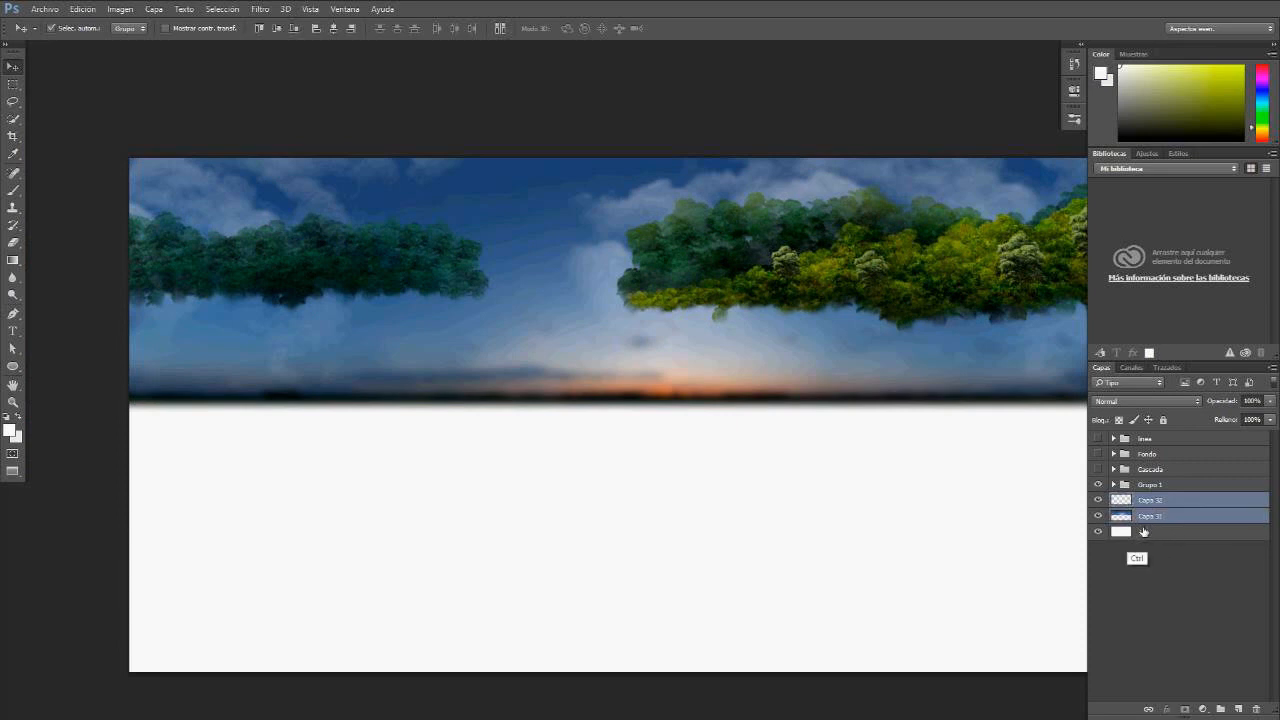
pyautogui.hotkey('ctrl', 'e')
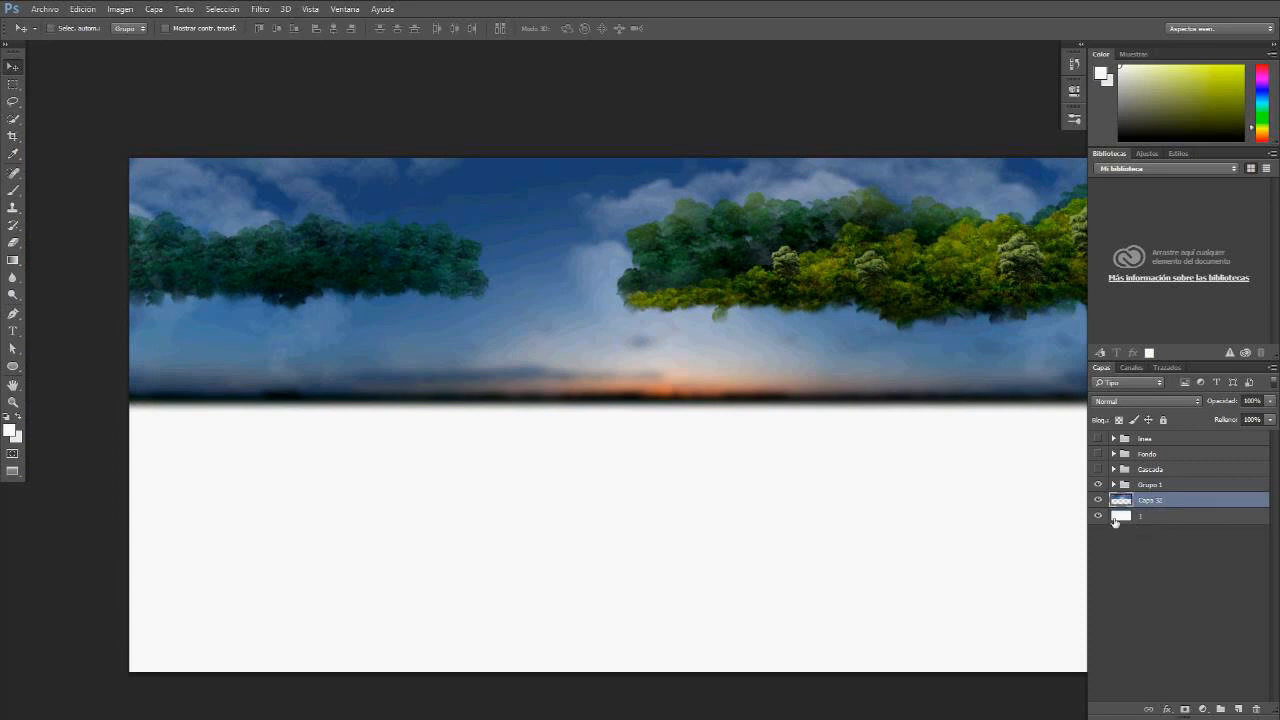
# Step: Show the linea sketch group over the painting, preview it full screen, and return to the standard screen mode
pyautogui.click(1099, 439)
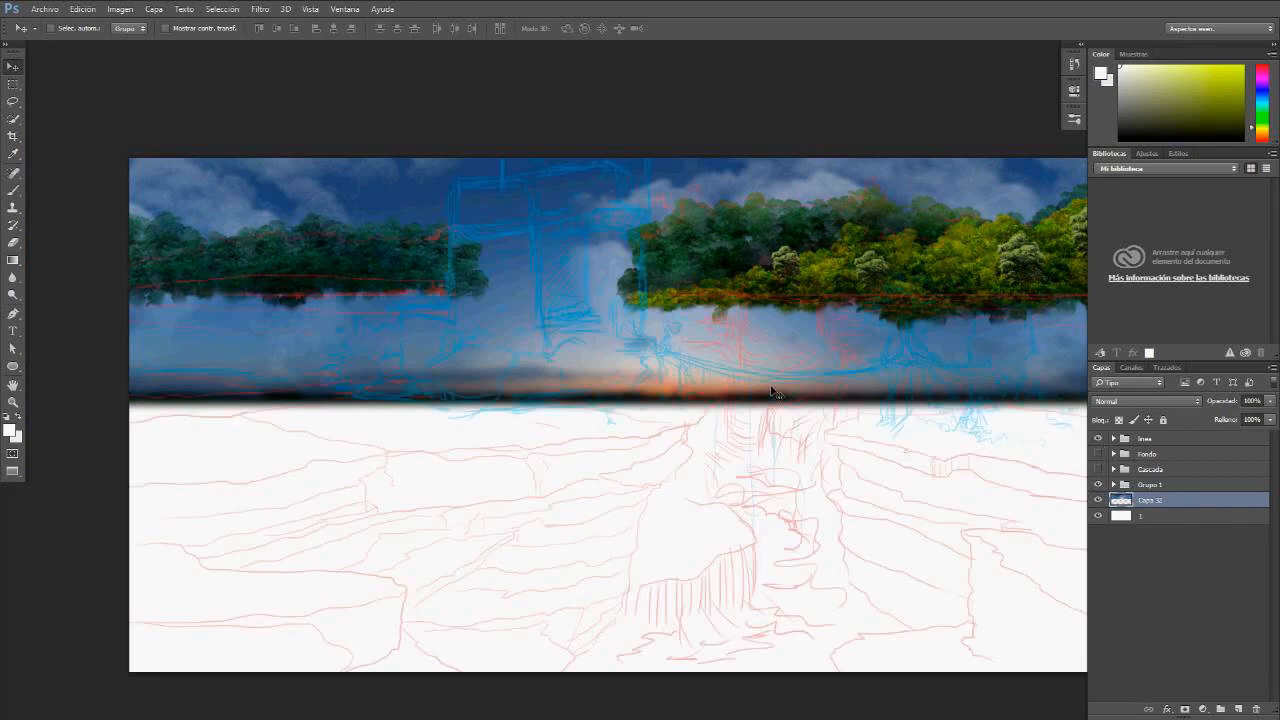
pyautogui.moveTo(810, 352); pyautogui.dragTo(627, 277)
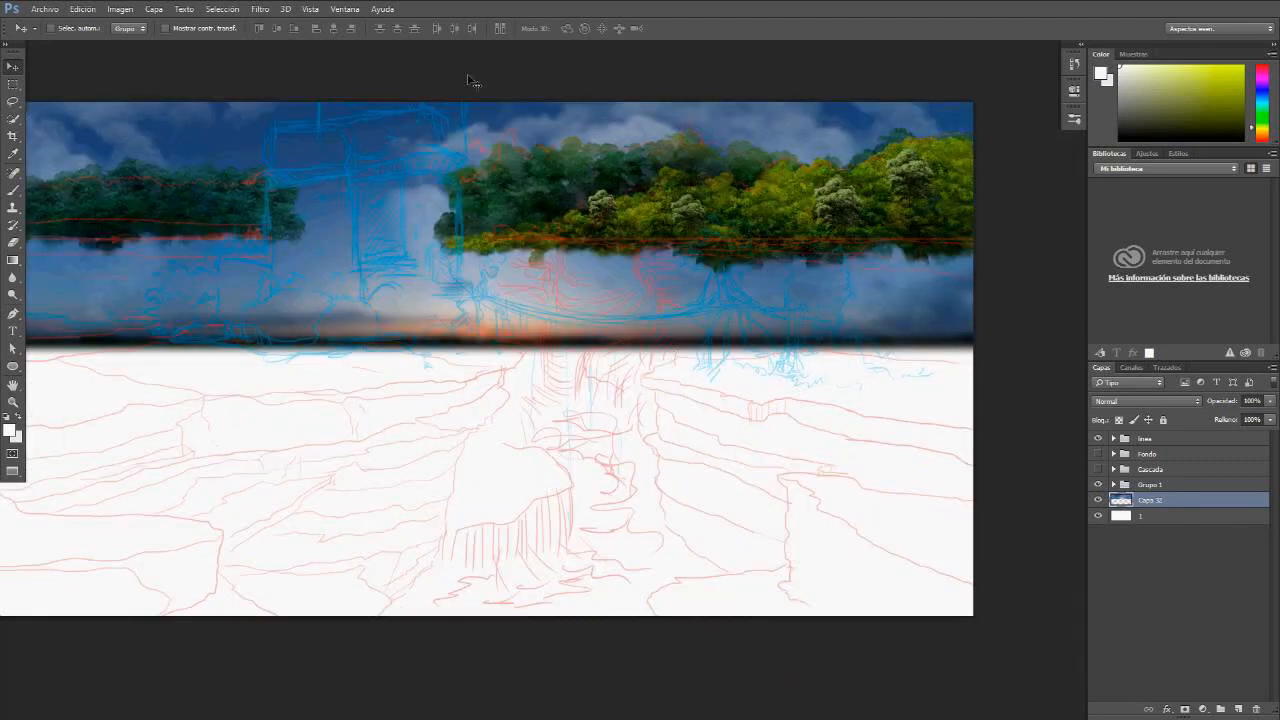
pyautogui.press('f')
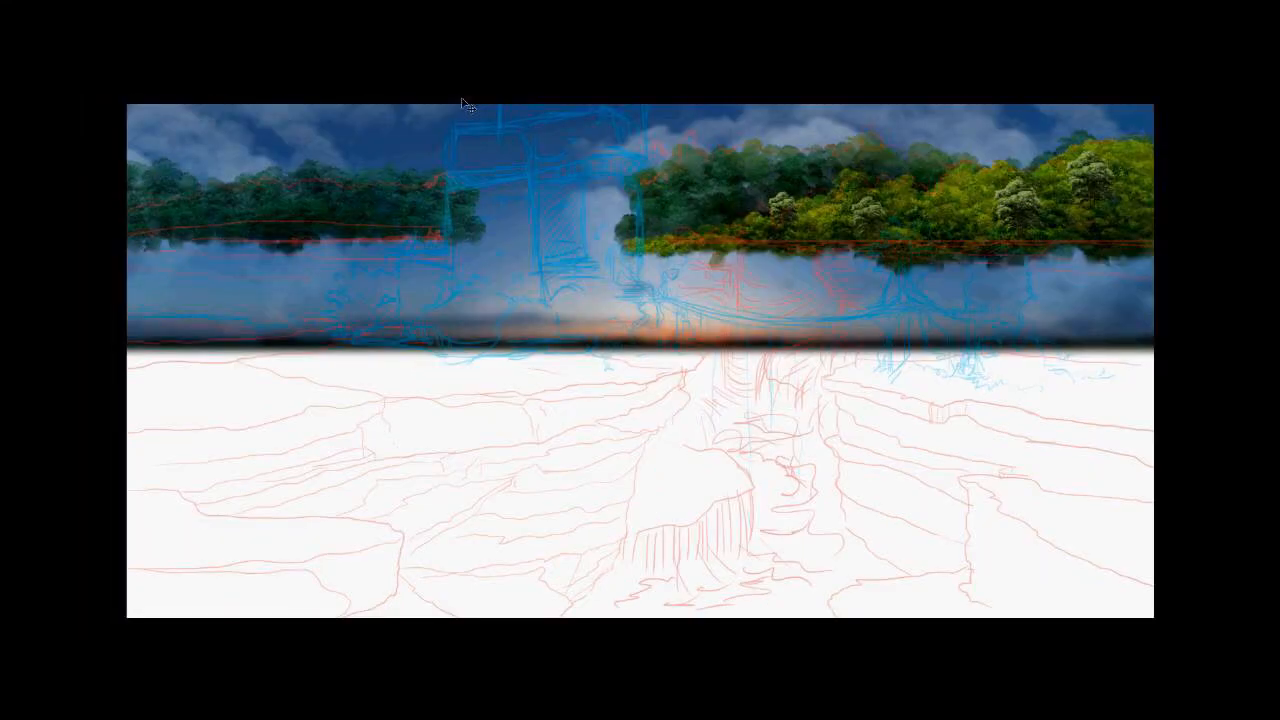
pyautogui.press('f')
# Step: In referencias matte.psd, hide the Arbol group and show the group of waterfall and rock photos
pyautogui.click(788, 49)
pyautogui.click(1113, 439)
pyautogui.click(1098, 440)
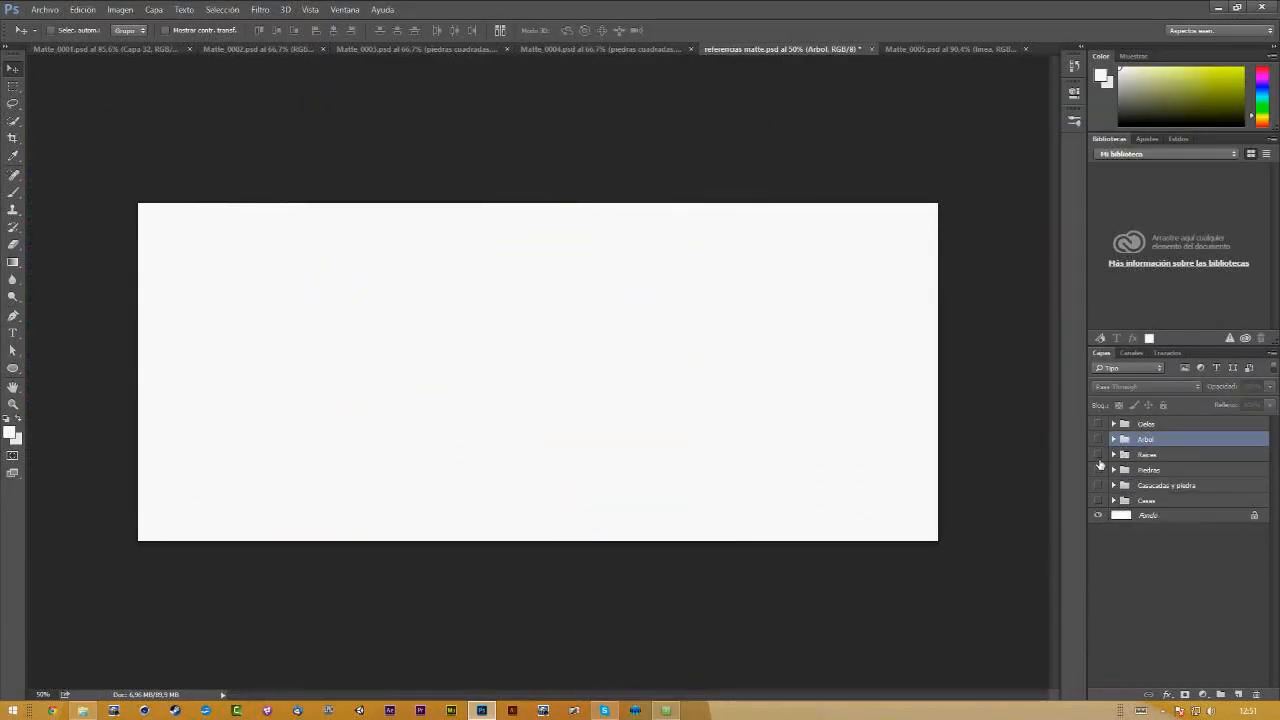
pyautogui.click(1099, 485)
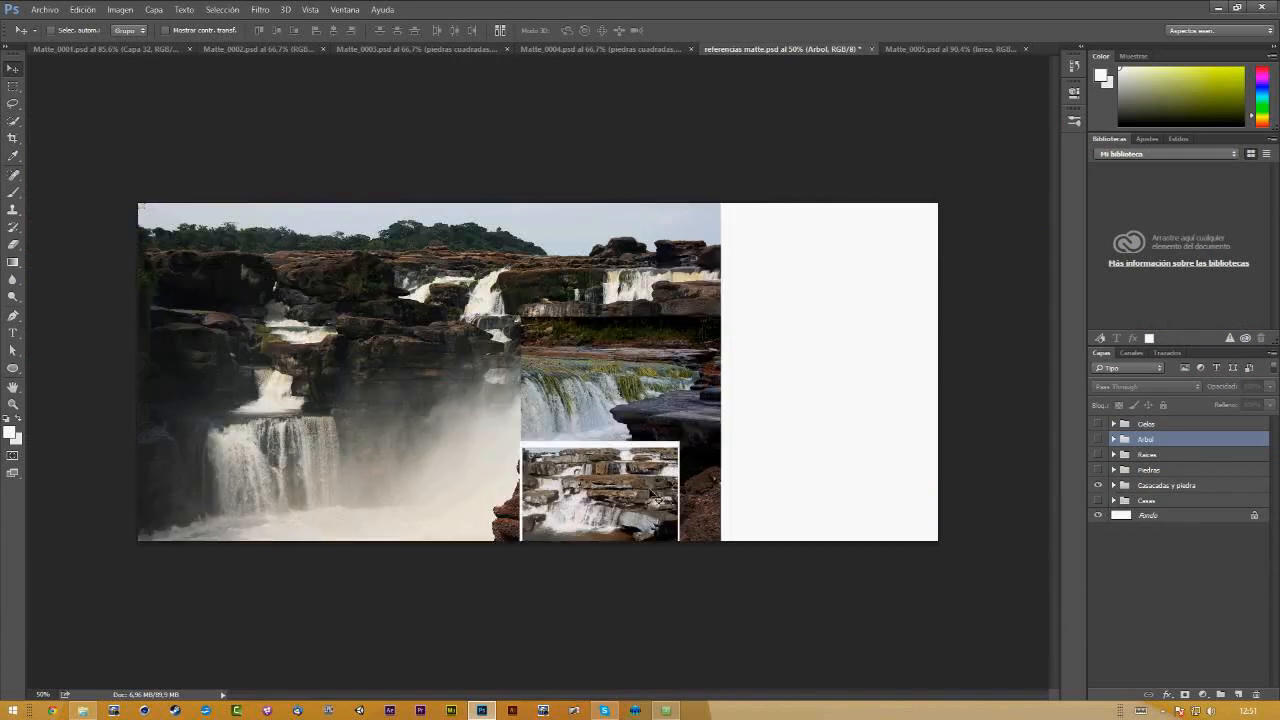
pyautogui.keyDown('ctrl'); pyautogui.click(405, 403); pyautogui.keyUp('ctrl')
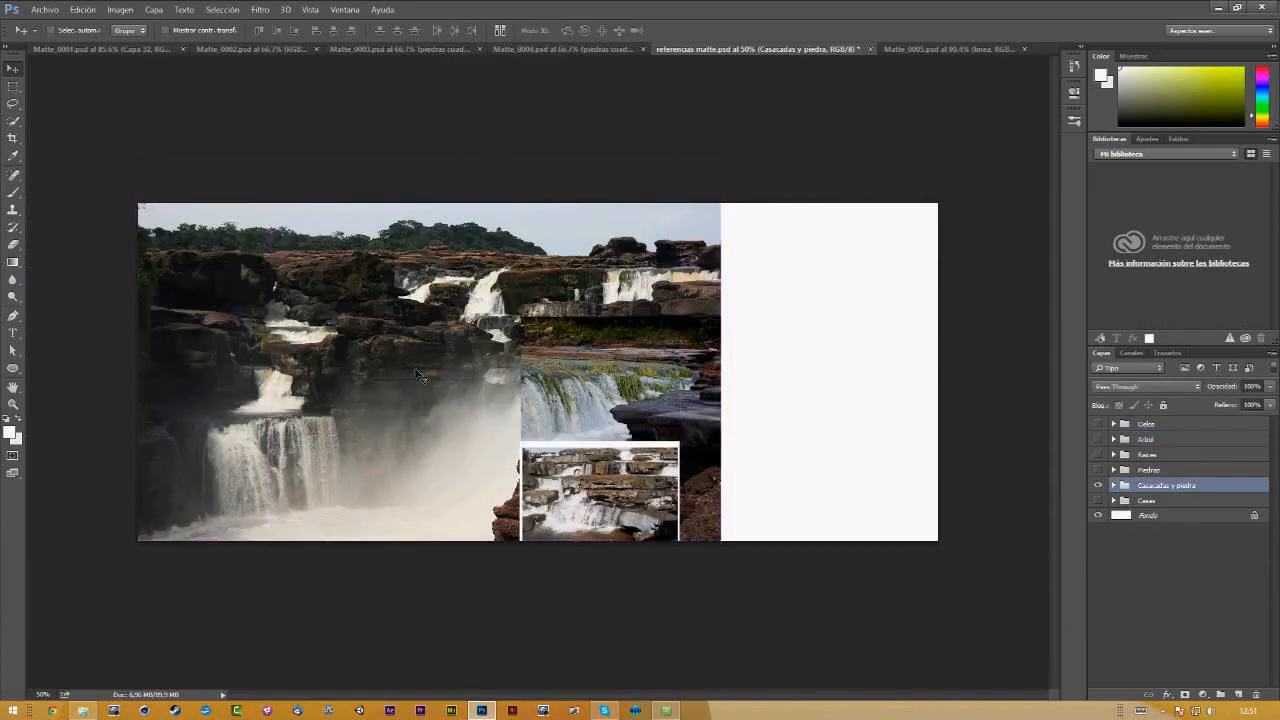
# Step: Copy the large waterfall photo on layer Capa 9 from the waterfall group into Matte_0001.psd
pyautogui.doubleClick(1118, 490)
pyautogui.press('Escape')
pyautogui.click(1114, 485)
pyautogui.click(1166, 527)
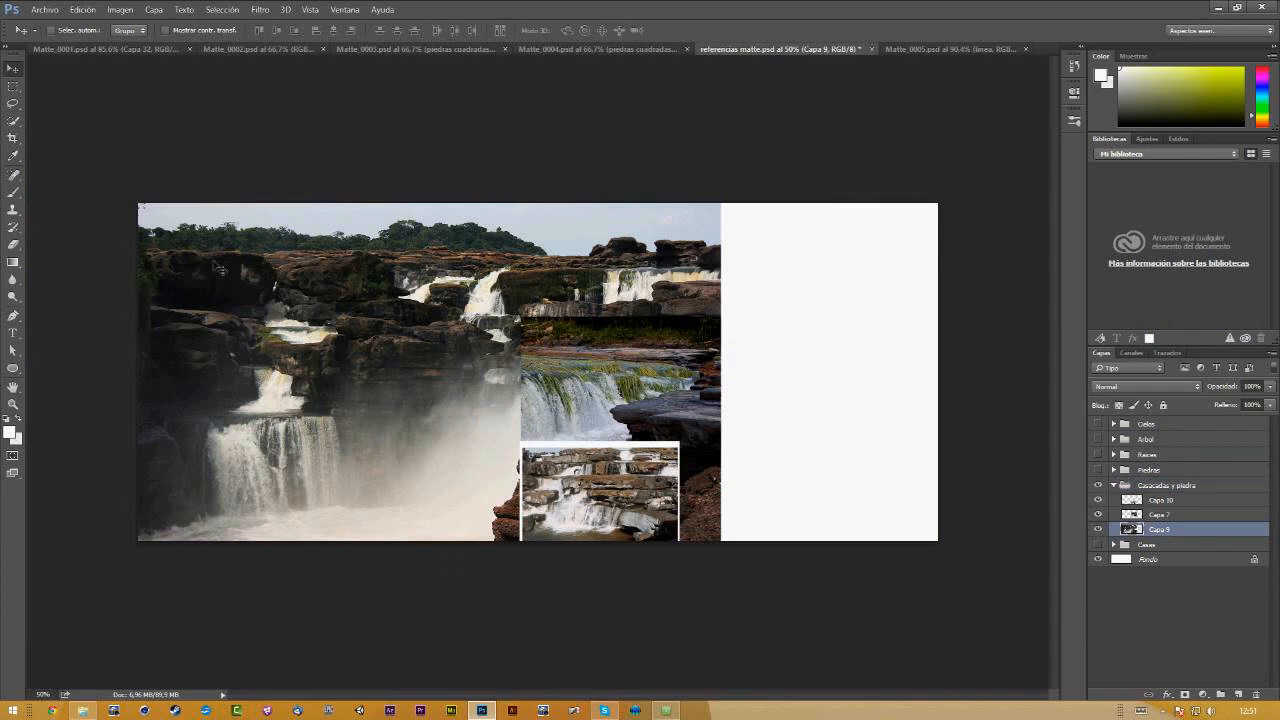
pyautogui.moveTo(267, 228); pyautogui.dragTo(643, 393)
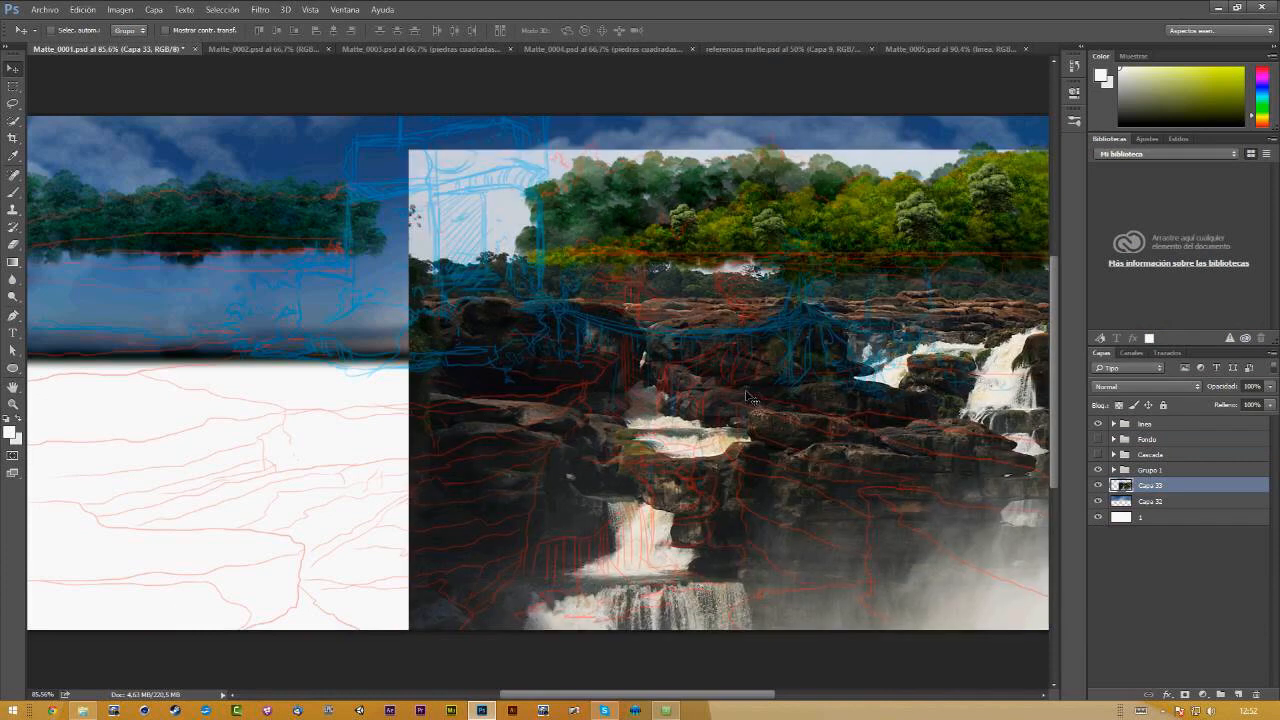
# Step: Scale the imported waterfall photo down and position it over the right half of the canvas
pyautogui.hotkey('ctrl', 't')
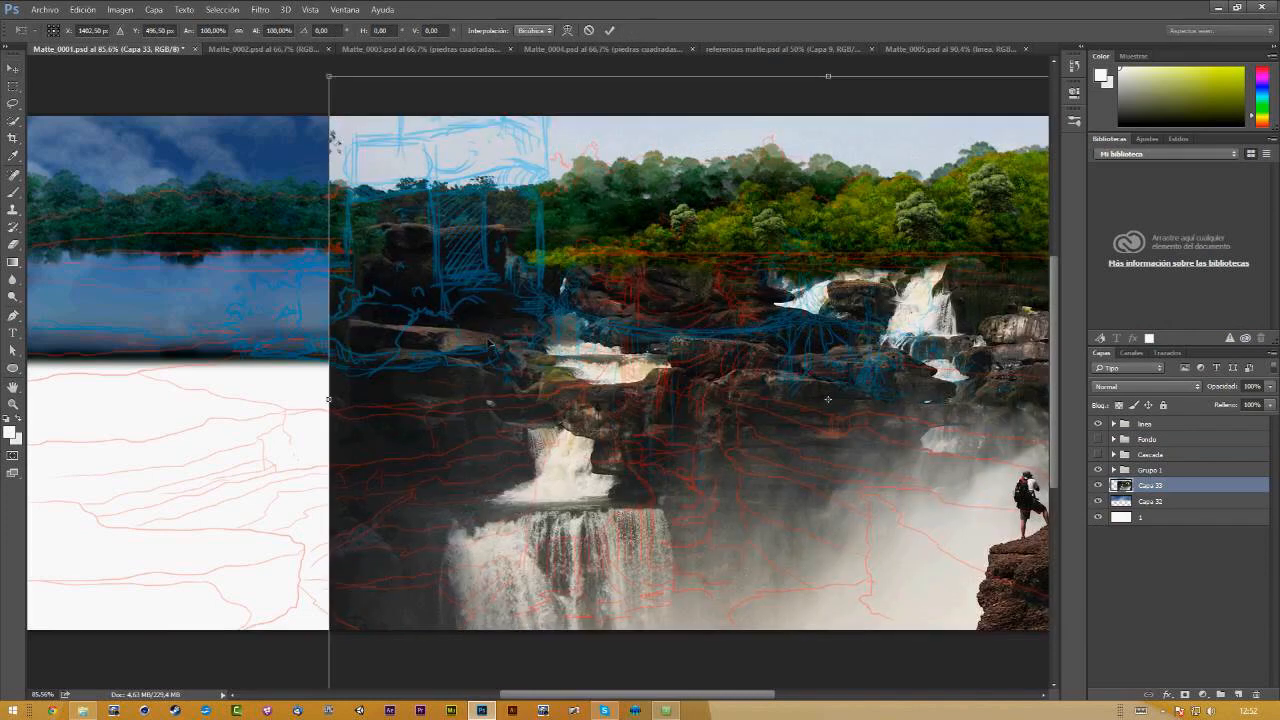
pyautogui.moveTo(329, 77); pyautogui.dragTo(665, 294)
pyautogui.moveTo(980, 611); pyautogui.dragTo(795, 448)
pyautogui.press('Return')
# Step: Hide the waterfall photo layer and delete the lower sky and dark horizon band from Capa 32 with a full-width rectangular selection
pyautogui.click(1150, 501)
pyautogui.click(1098, 485)
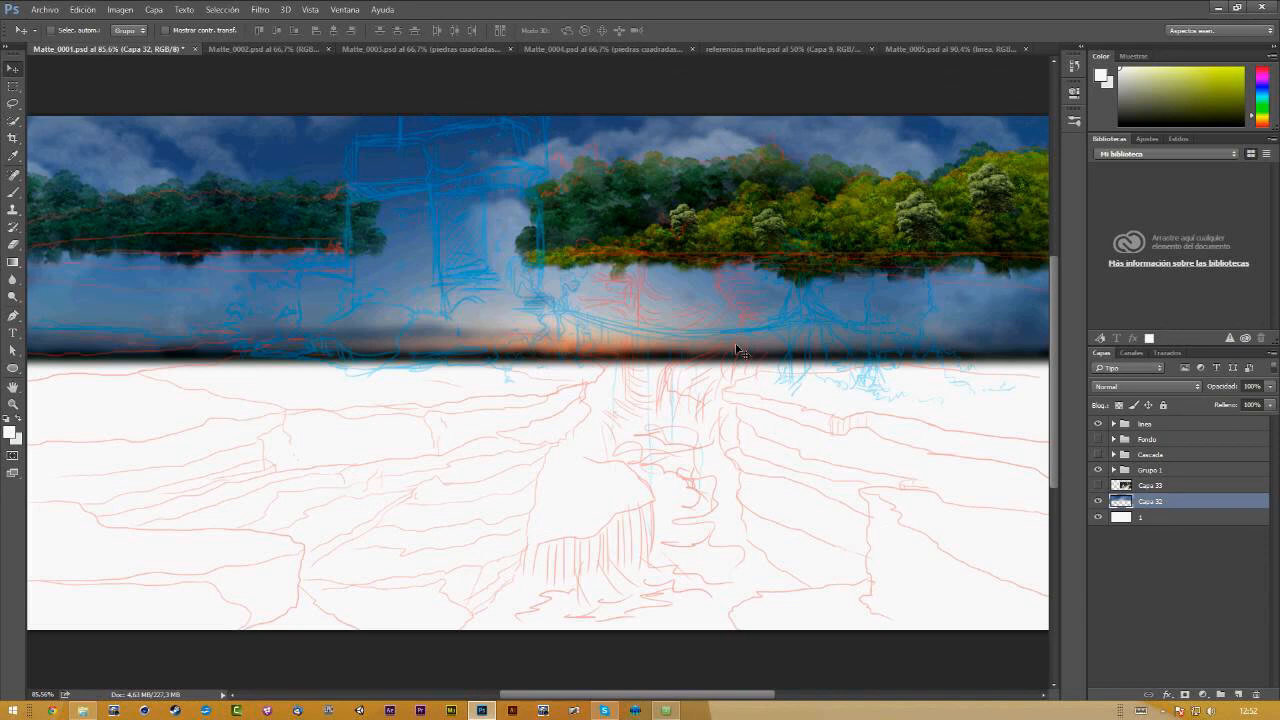
pyautogui.press('z')
pyautogui.press('f')
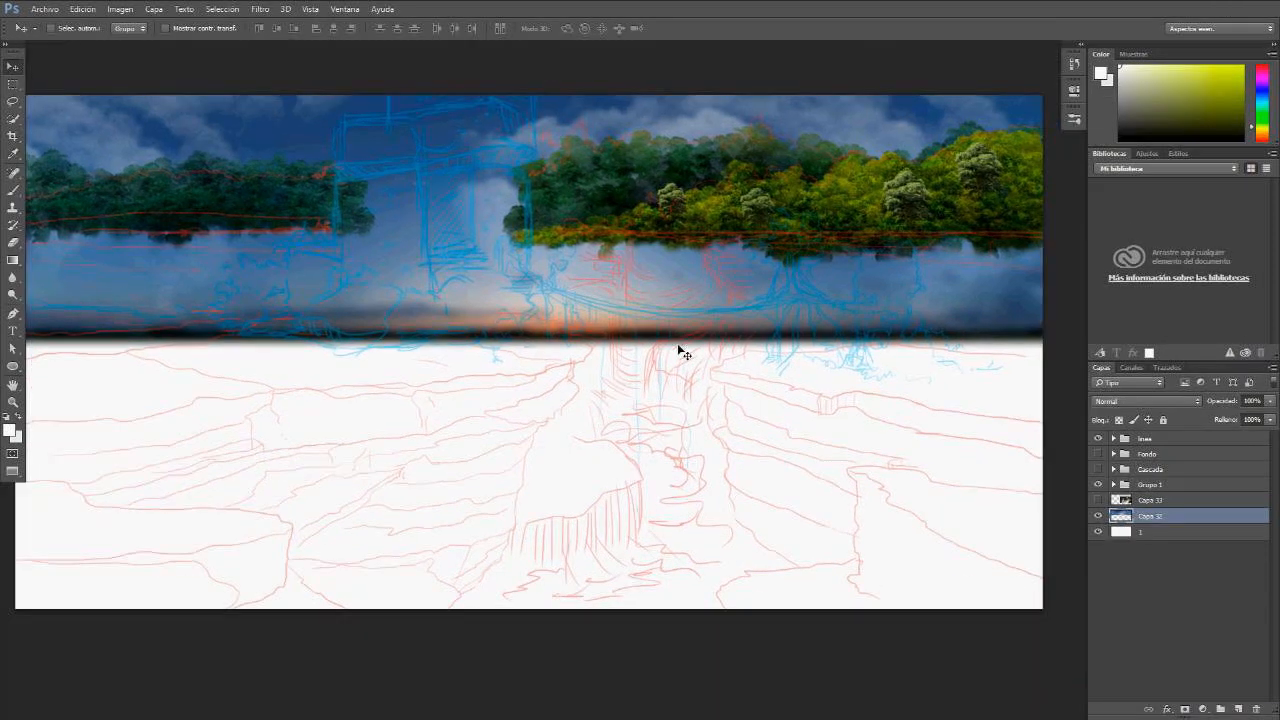
pyautogui.keyDown('alt'); pyautogui.click(700, 317); pyautogui.keyUp('alt')
pyautogui.moveTo(700, 317); pyautogui.dragTo(737, 380)
pyautogui.press('m')
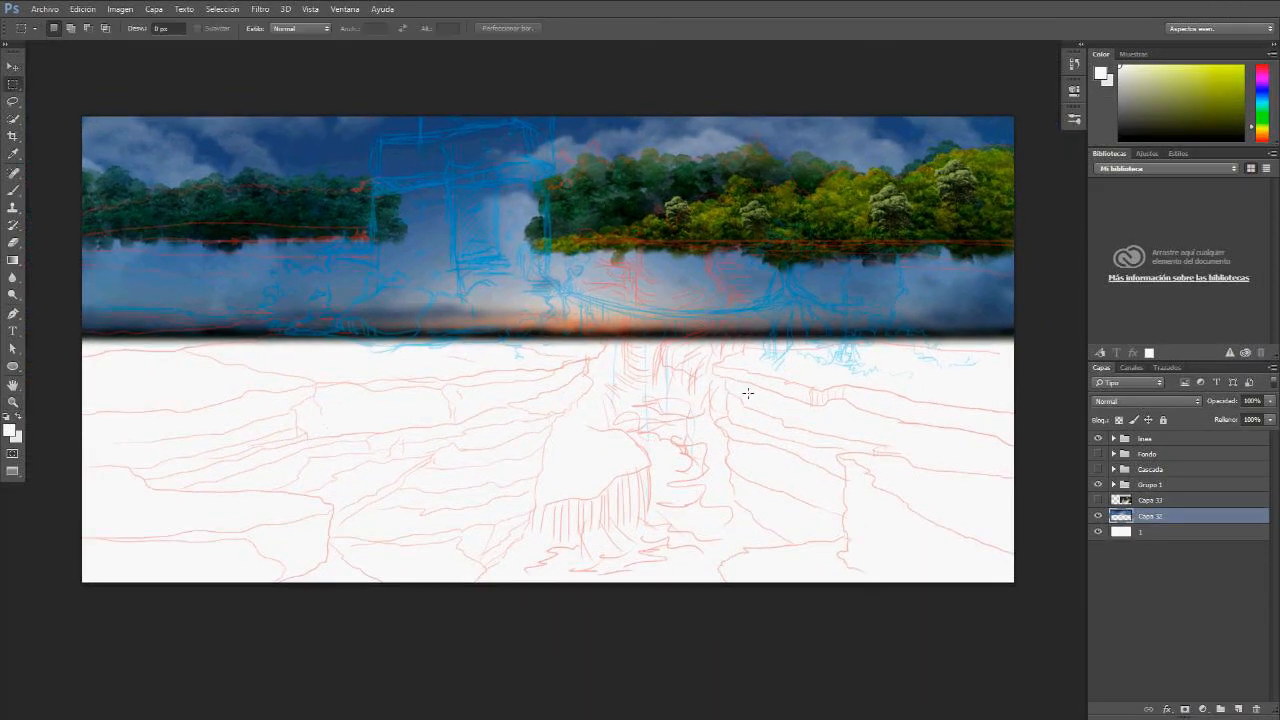
pyautogui.moveTo(1042, 406); pyautogui.dragTo(55, 266)
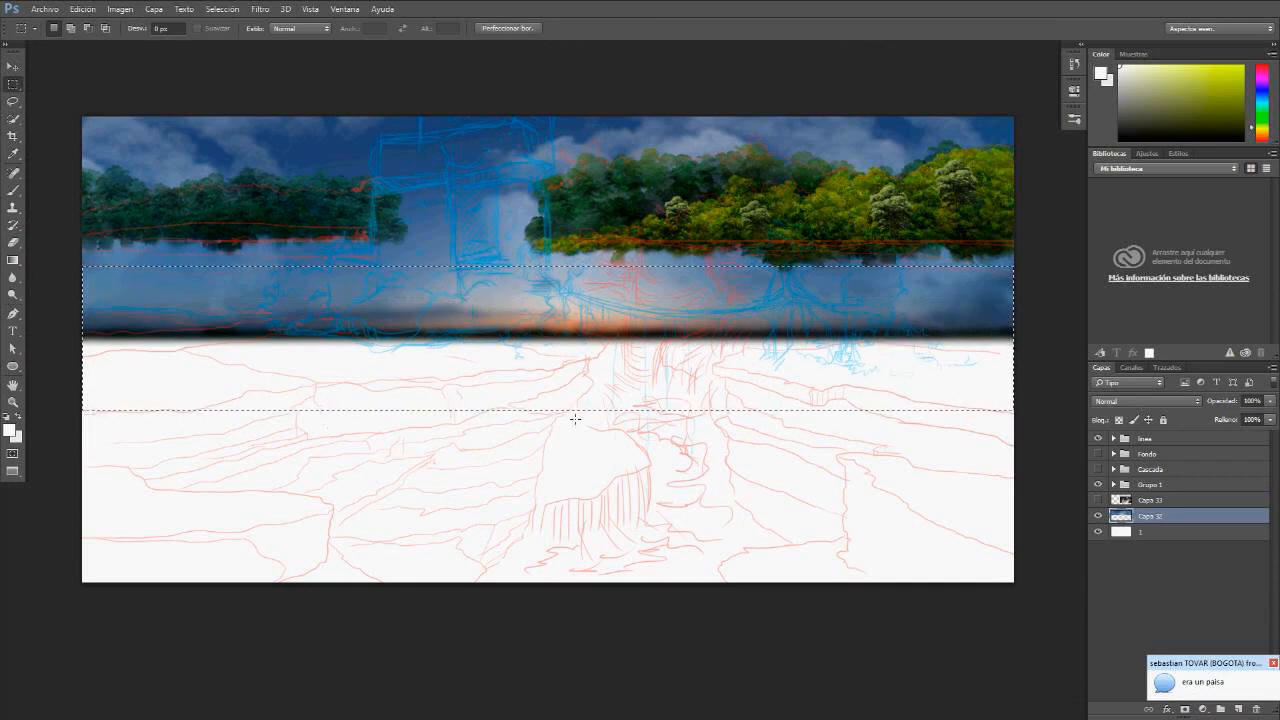
pyautogui.press('Delete')
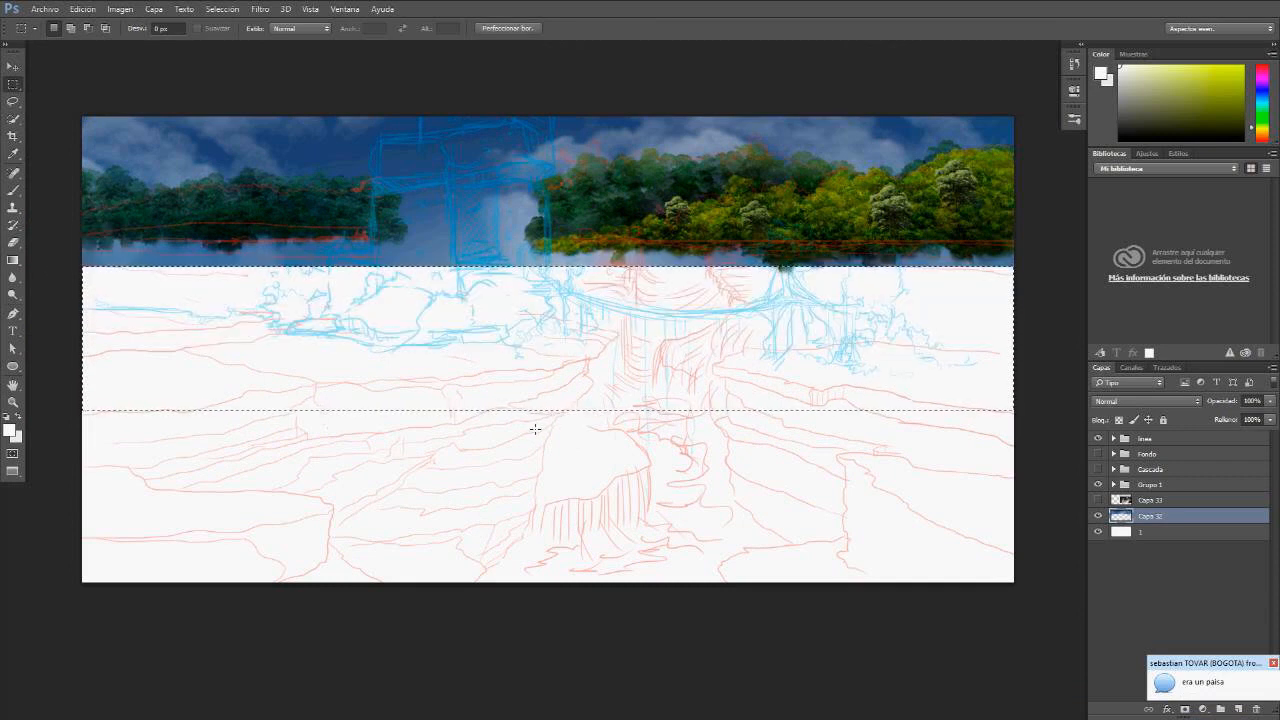
pyautogui.hotkey('ctrl', 'd')
# Step: Show the waterfall photo layer Capa 33 again and move the photo to the middle of the canvas
pyautogui.press('v')
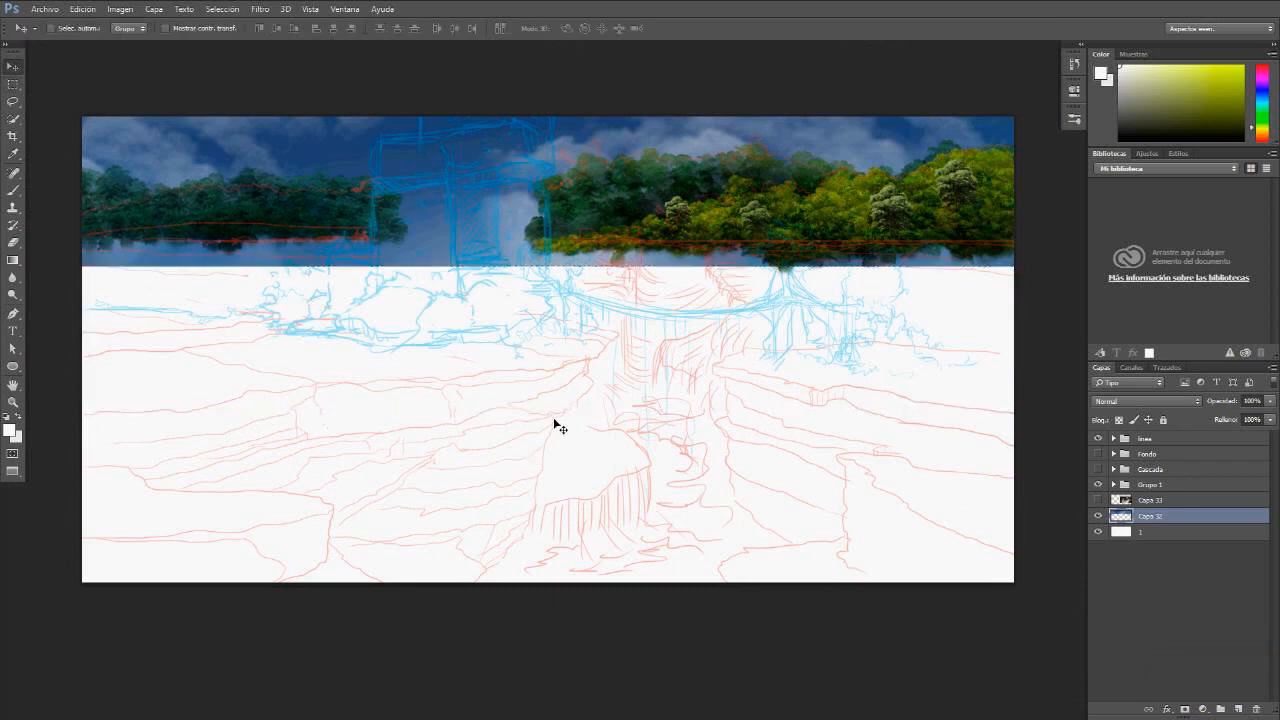
pyautogui.click(1099, 500)
pyautogui.click(1150, 505)
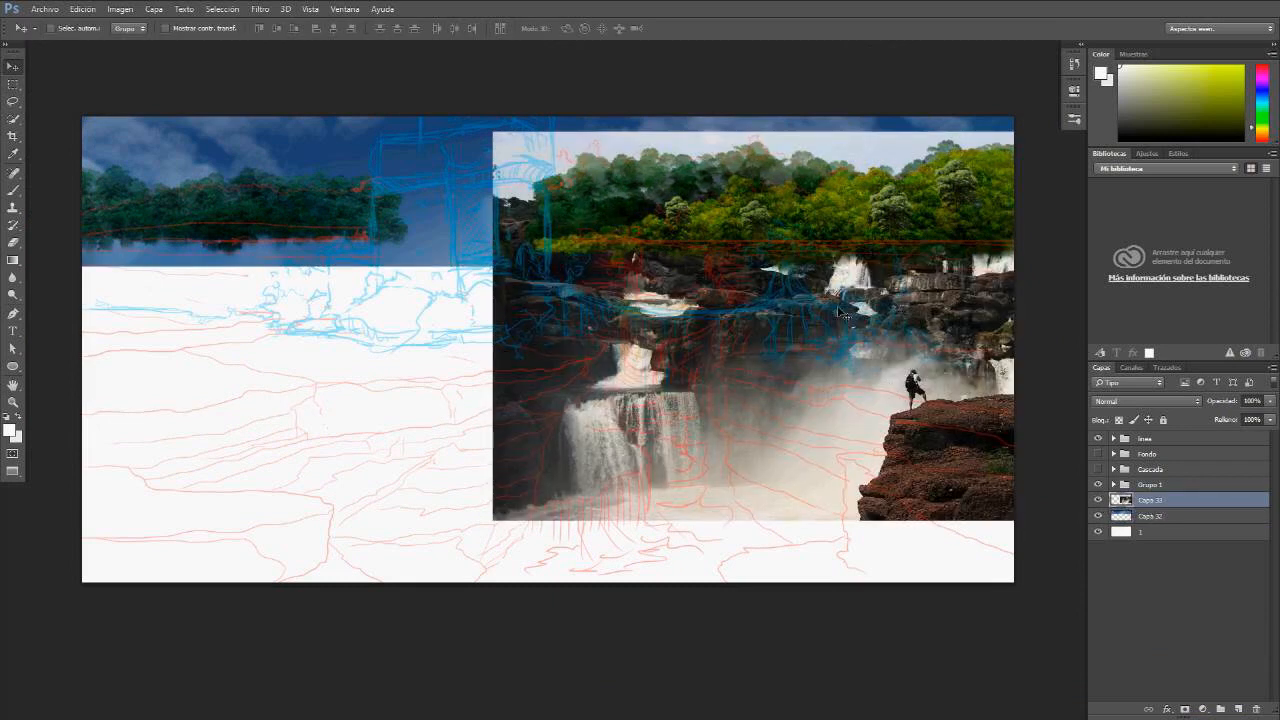
pyautogui.moveTo(800, 350); pyautogui.dragTo(590, 355)
# Step: Hide the linea group, Grupo 1 and Capa 32, and delete the sky and treeline strip from the waterfall photo
pyautogui.click(1098, 439)
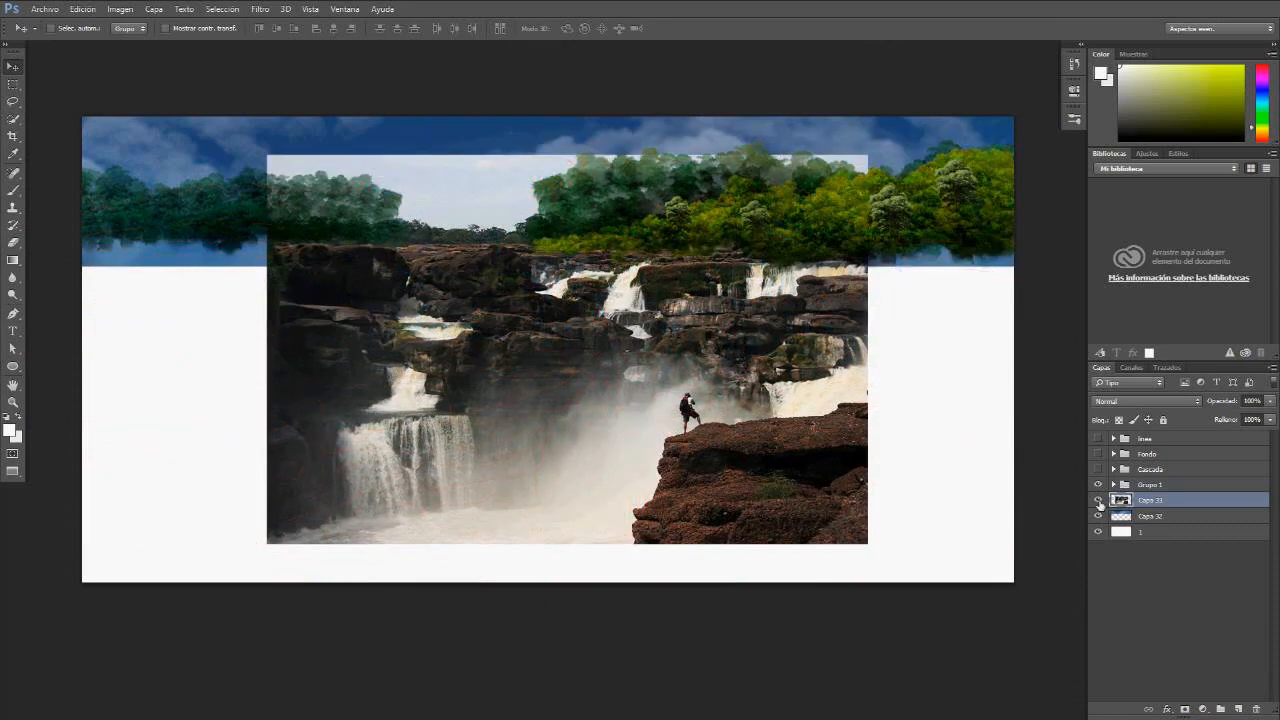
pyautogui.click(1098, 485)
pyautogui.click(1098, 516)
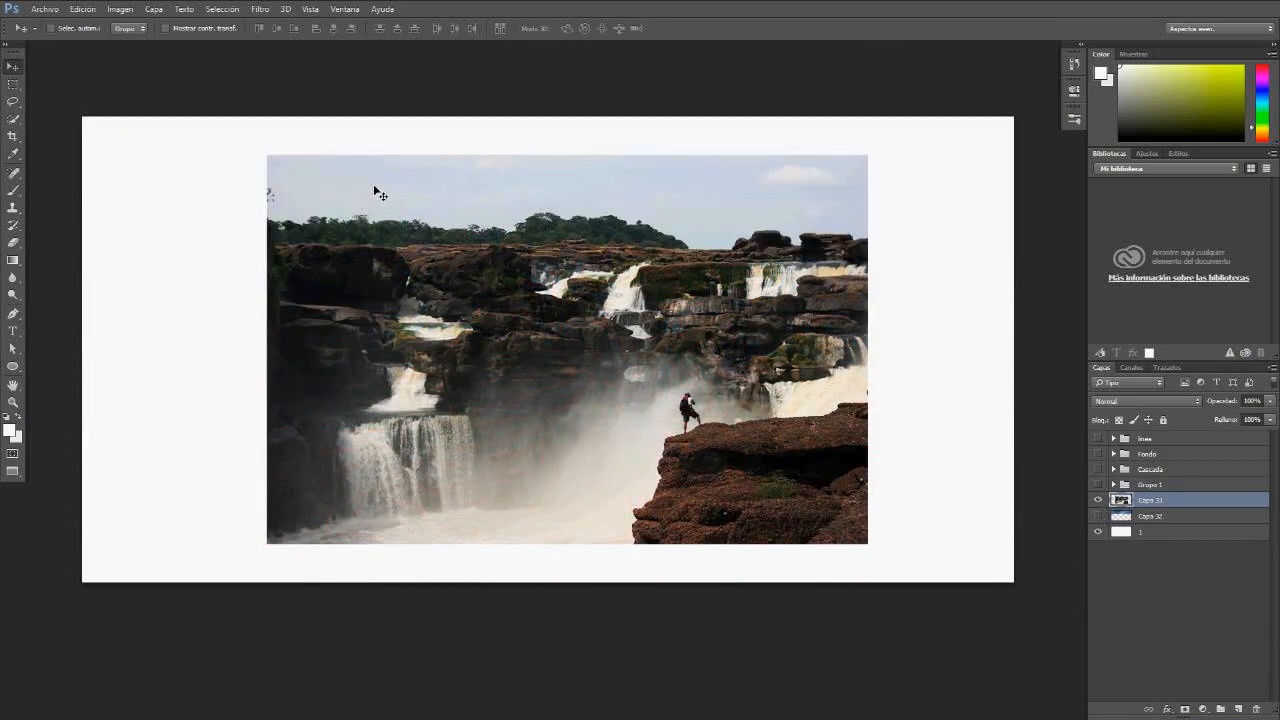
pyautogui.press('m')
pyautogui.moveTo(210, 129); pyautogui.dragTo(898, 237)
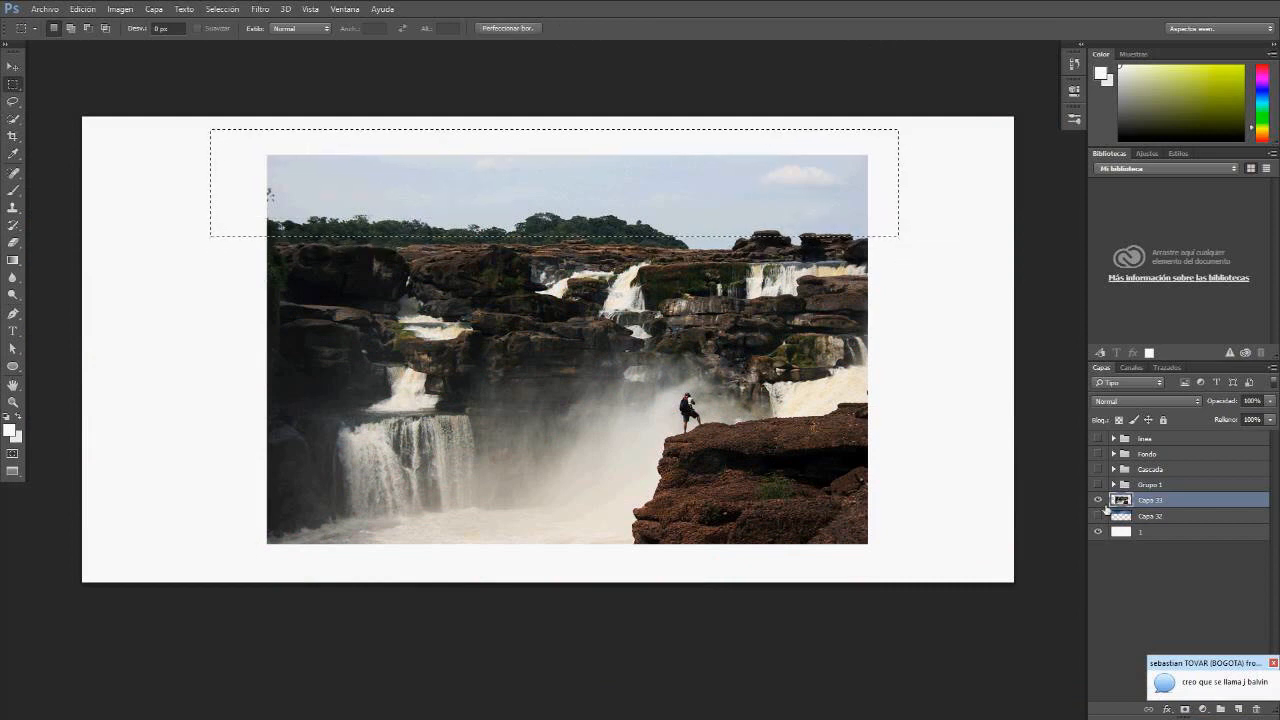
pyautogui.press('Delete')
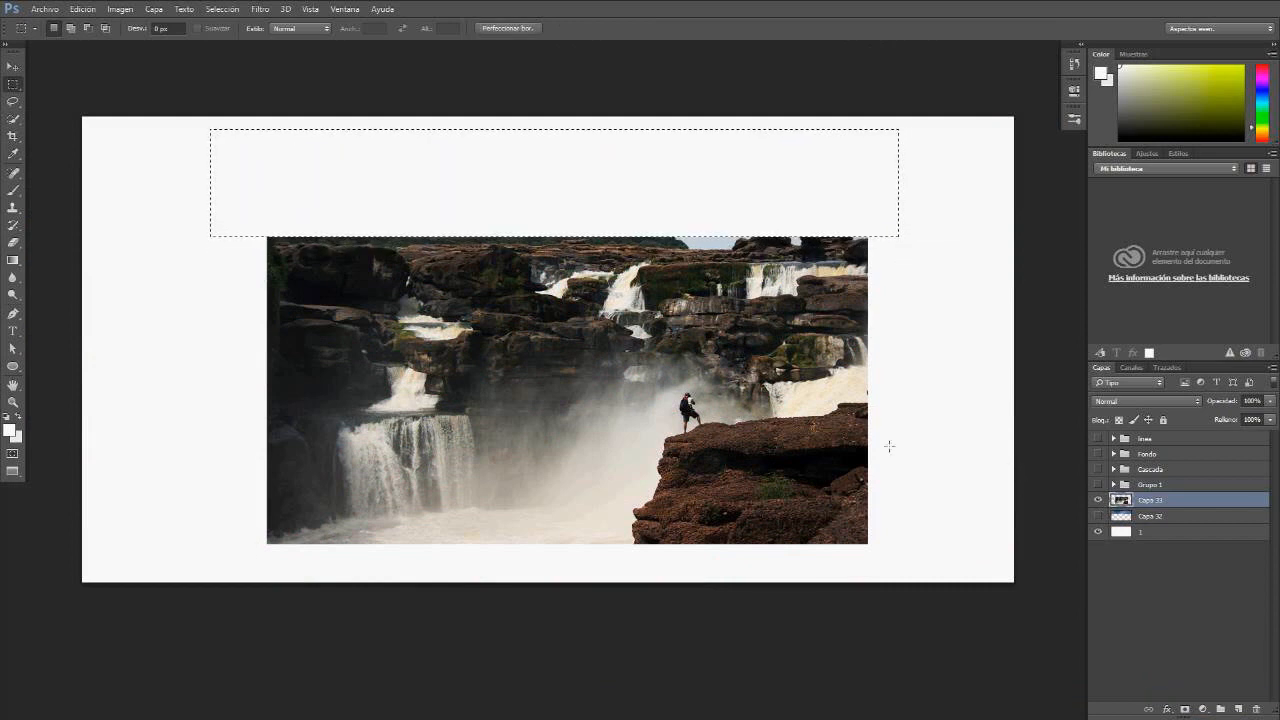
pyautogui.hotkey('ctrl', 'd')
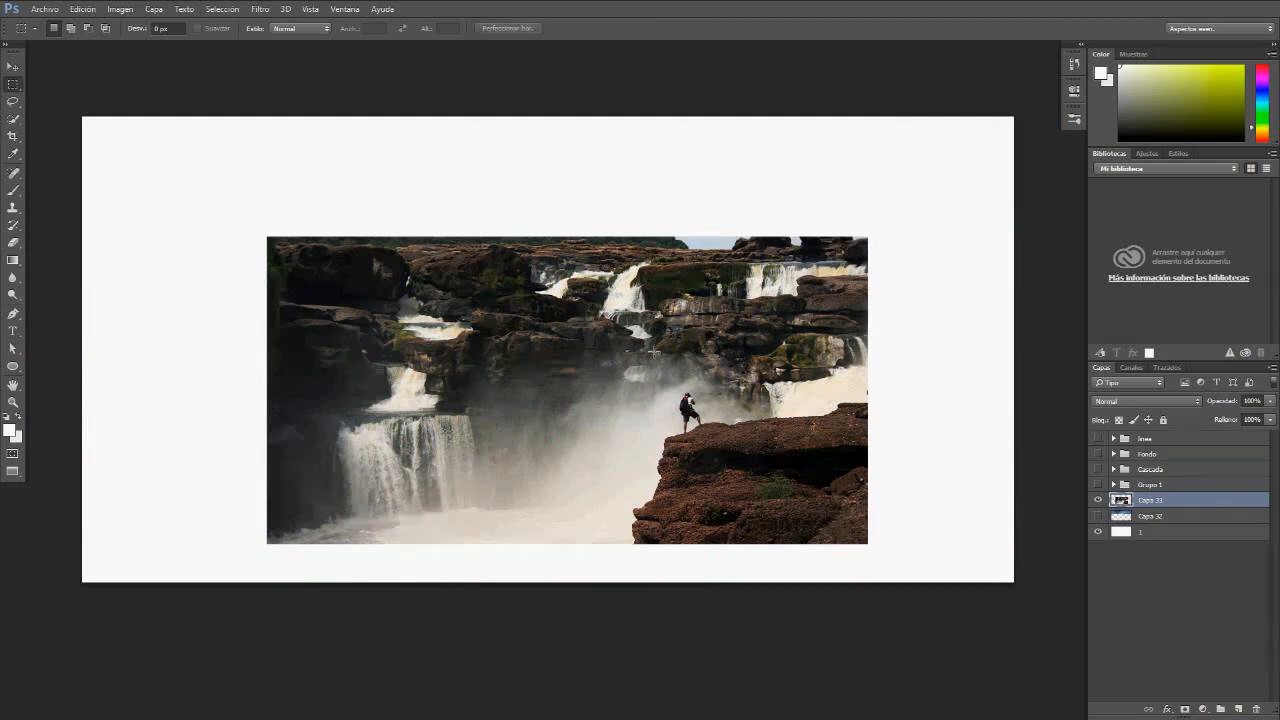
# Step: Clone mist over the standing person and the rock edge below with a soft round Clone Stamp brush at 0% hardness
pyautogui.press('s')
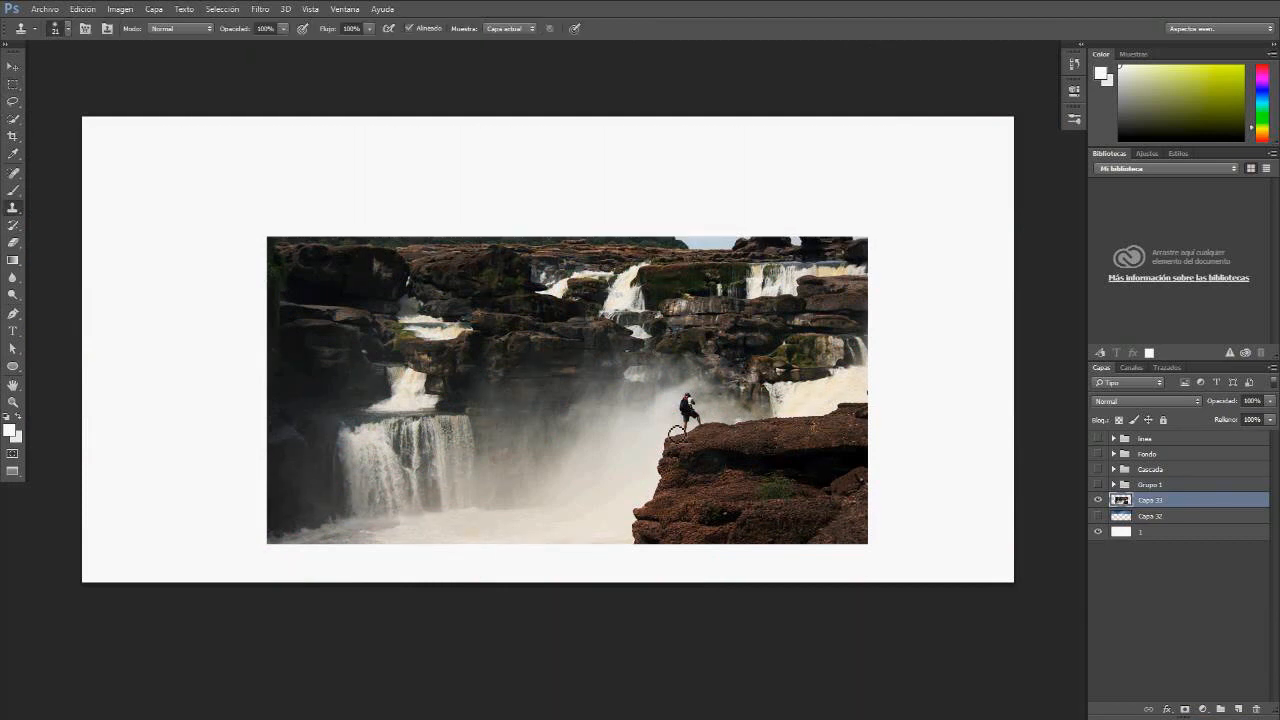
pyautogui.click(12, 210)
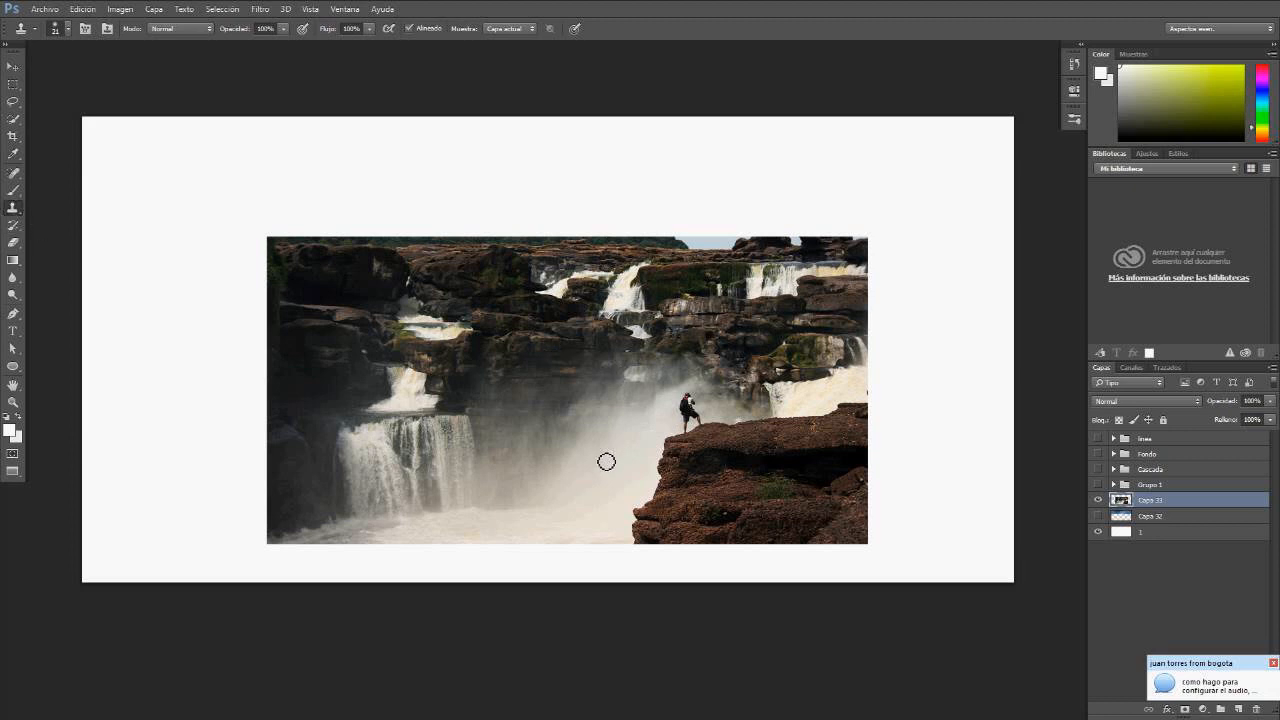
pyautogui.click(66, 28)
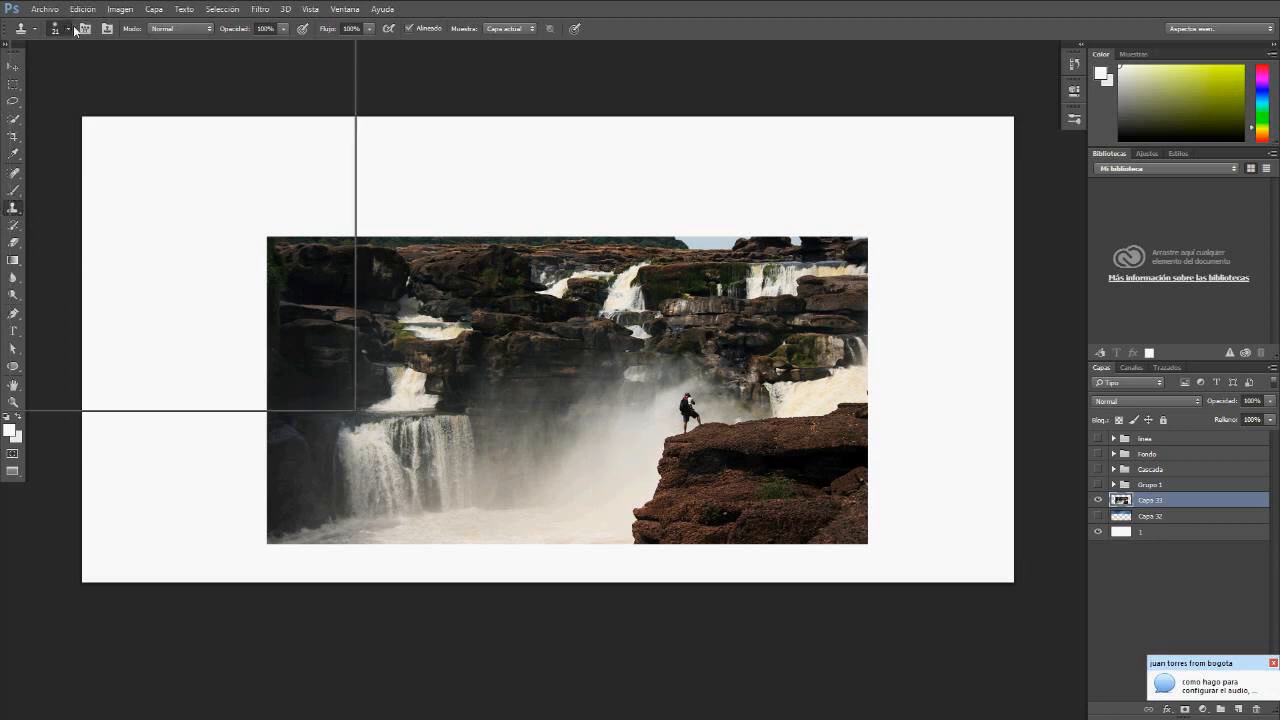
pyautogui.click(28, 164)
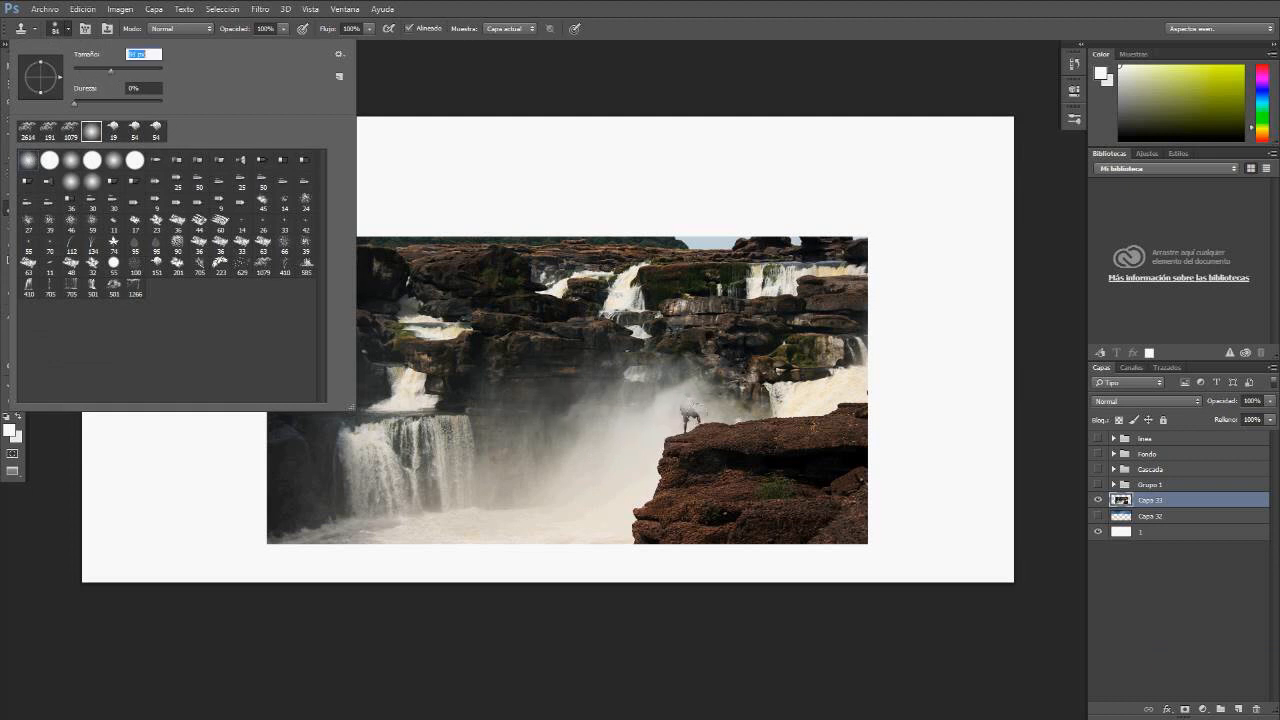
pyautogui.click(692, 410)
pyautogui.moveTo(692, 410)
pyautogui.mouseDown()
pyautogui.moveTo(730, 450)
pyautogui.moveTo(664, 462)
pyautogui.moveTo(748, 452)
pyautogui.moveTo(744, 434)
pyautogui.mouseUp()
pyautogui.keyDown('alt'); pyautogui.click(606, 467); pyautogui.keyUp('alt')
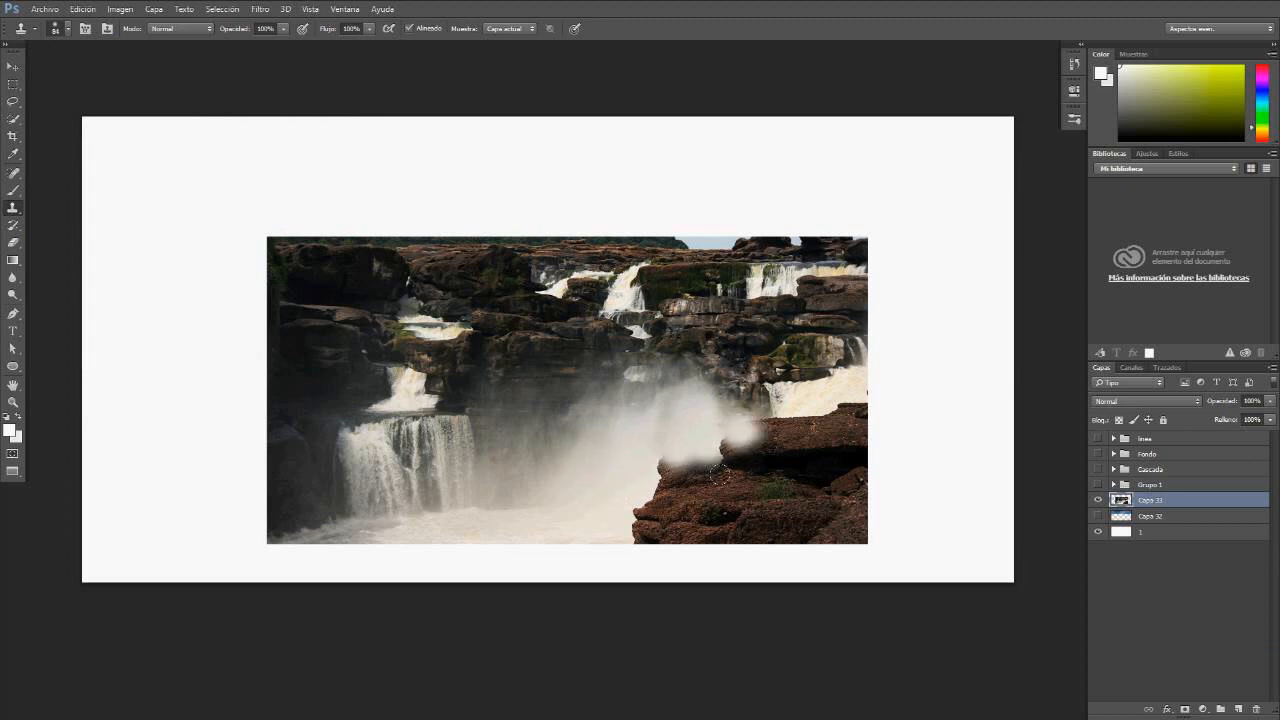
pyautogui.moveTo(678, 467)
pyautogui.mouseDown()
pyautogui.moveTo(691, 485)
pyautogui.moveTo(775, 445)
pyautogui.moveTo(705, 478)
pyautogui.mouseUp()
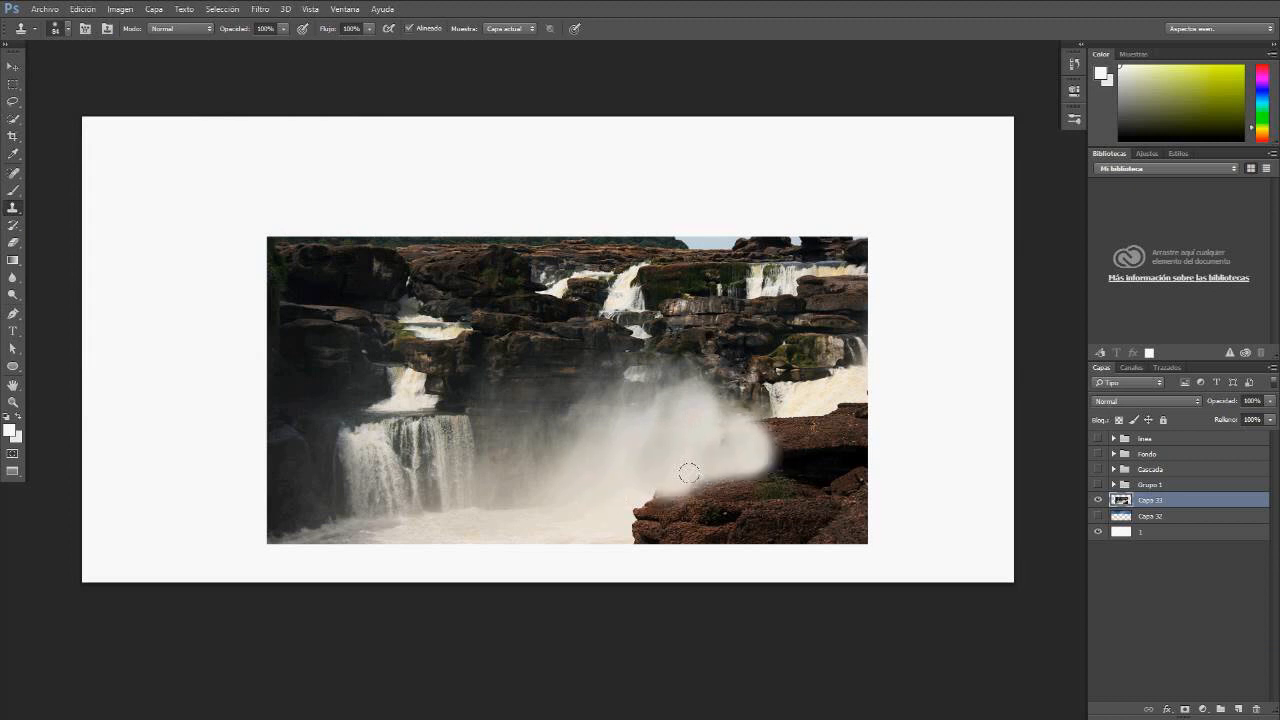
# Step: Show Capa 32 and Grupo 1 again and shift the waterfall photo slightly under the trees
pyautogui.press('v')
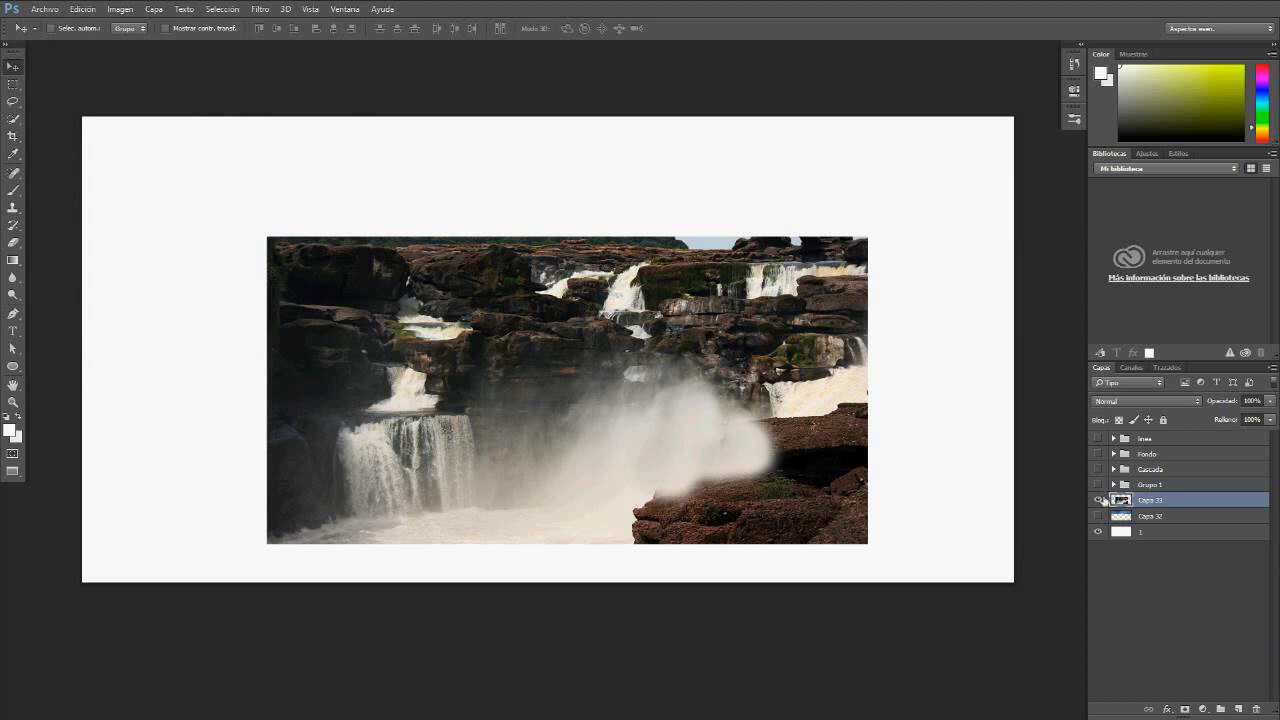
pyautogui.click(1099, 515)
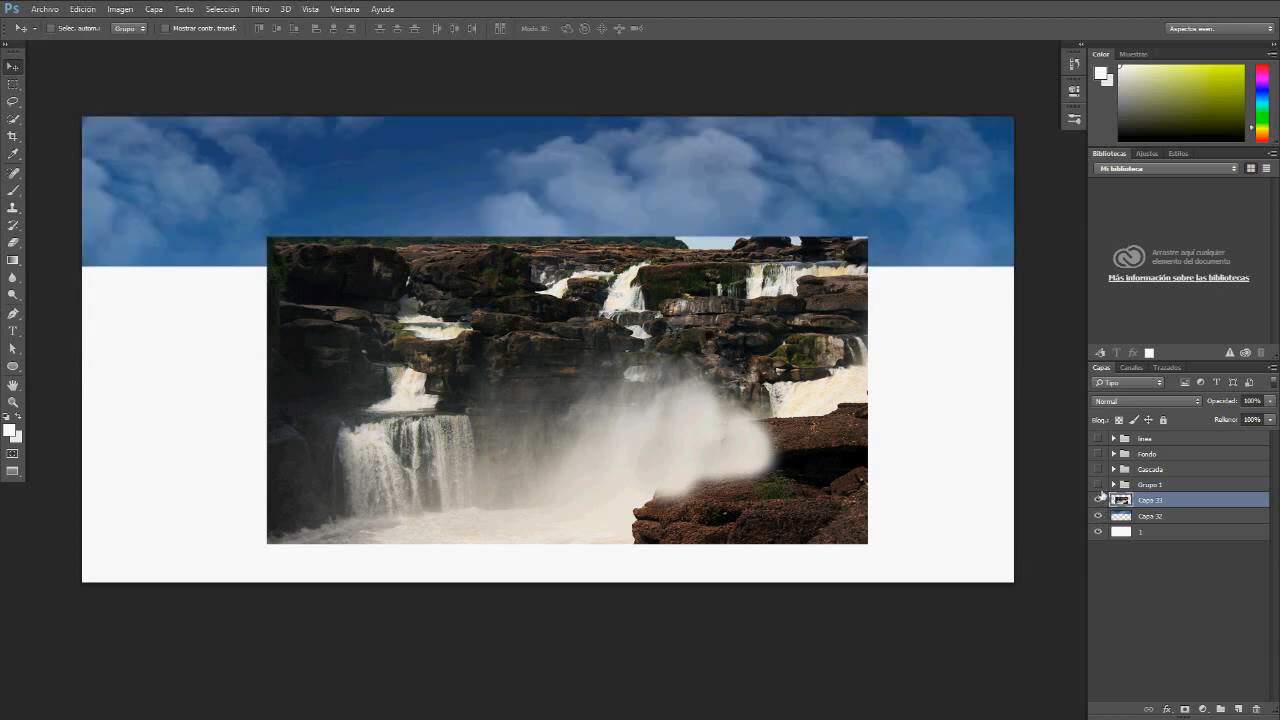
pyautogui.click(1098, 484)
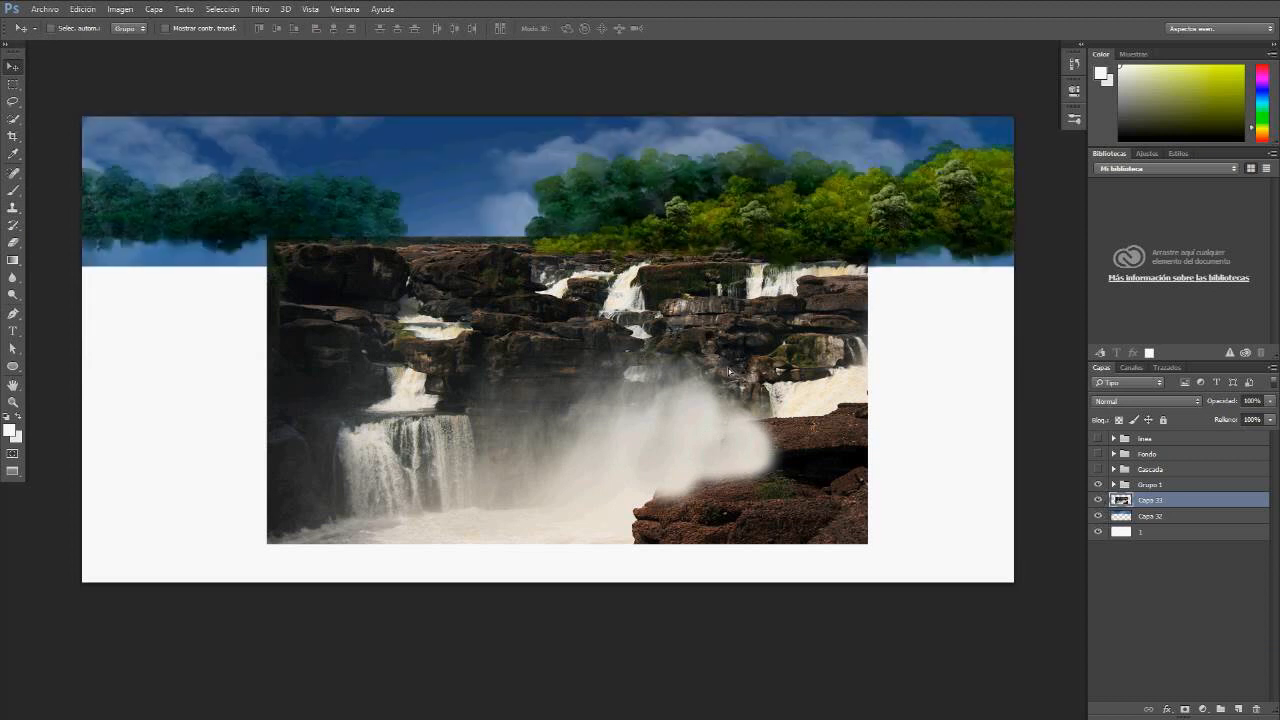
pyautogui.moveTo(730, 372)
pyautogui.mouseDown()
pyautogui.moveTo(724, 392)
pyautogui.moveTo(745, 357)
pyautogui.mouseUp()
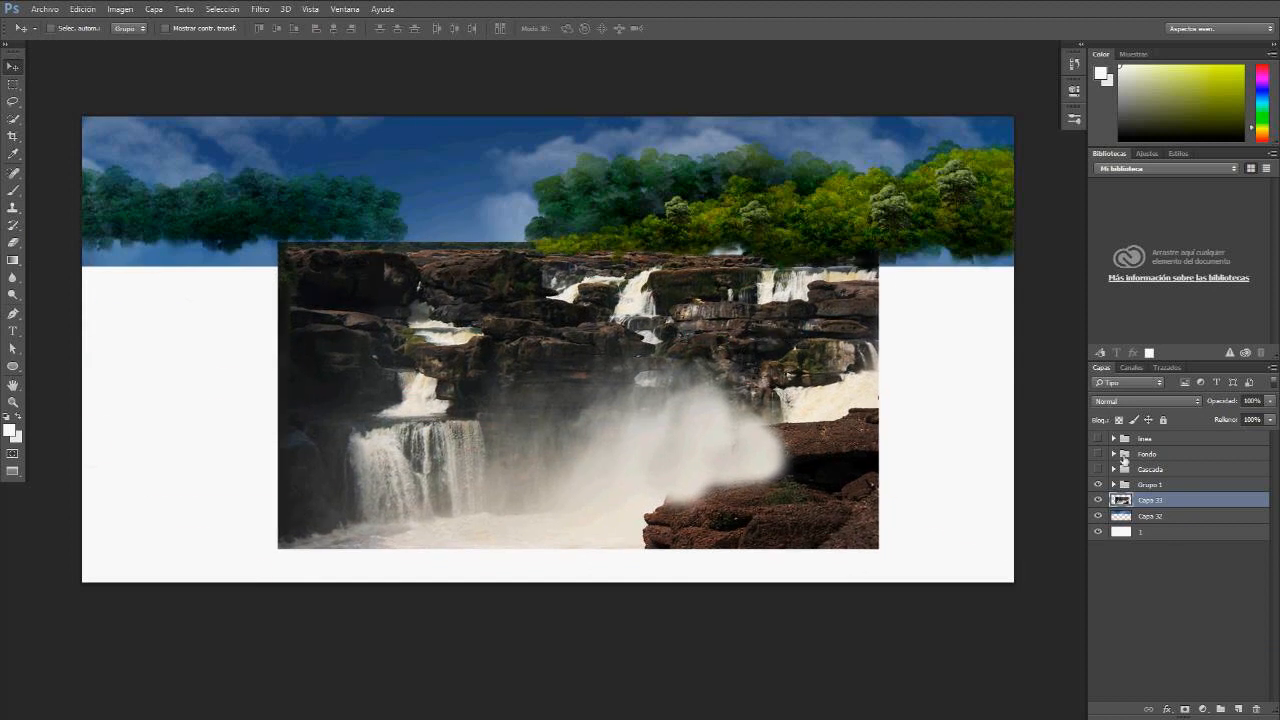
# Step: Show the linea sketch group, scale the waterfall photo to about 87%, and place its upper edge beneath the right-hand trees
pyautogui.click(1098, 438)
pyautogui.hotkey('ctrl', 't')
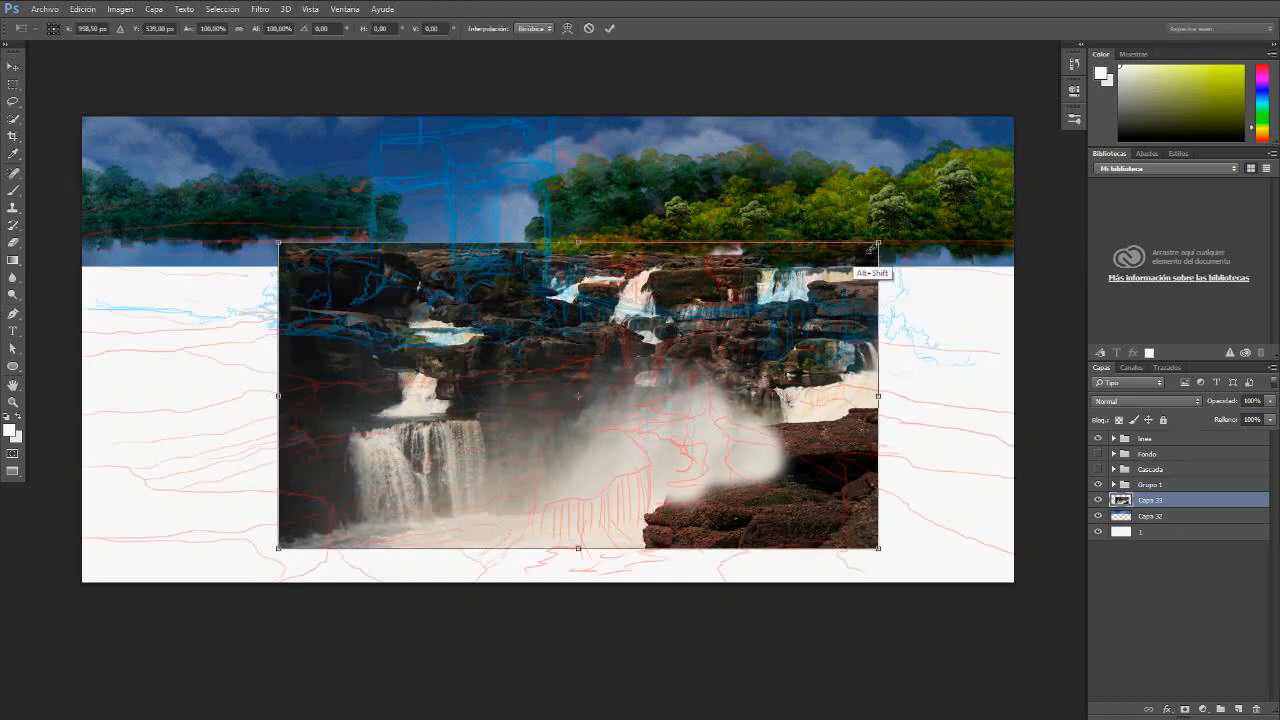
pyautogui.moveTo(871, 249); pyautogui.dragTo(818, 288)
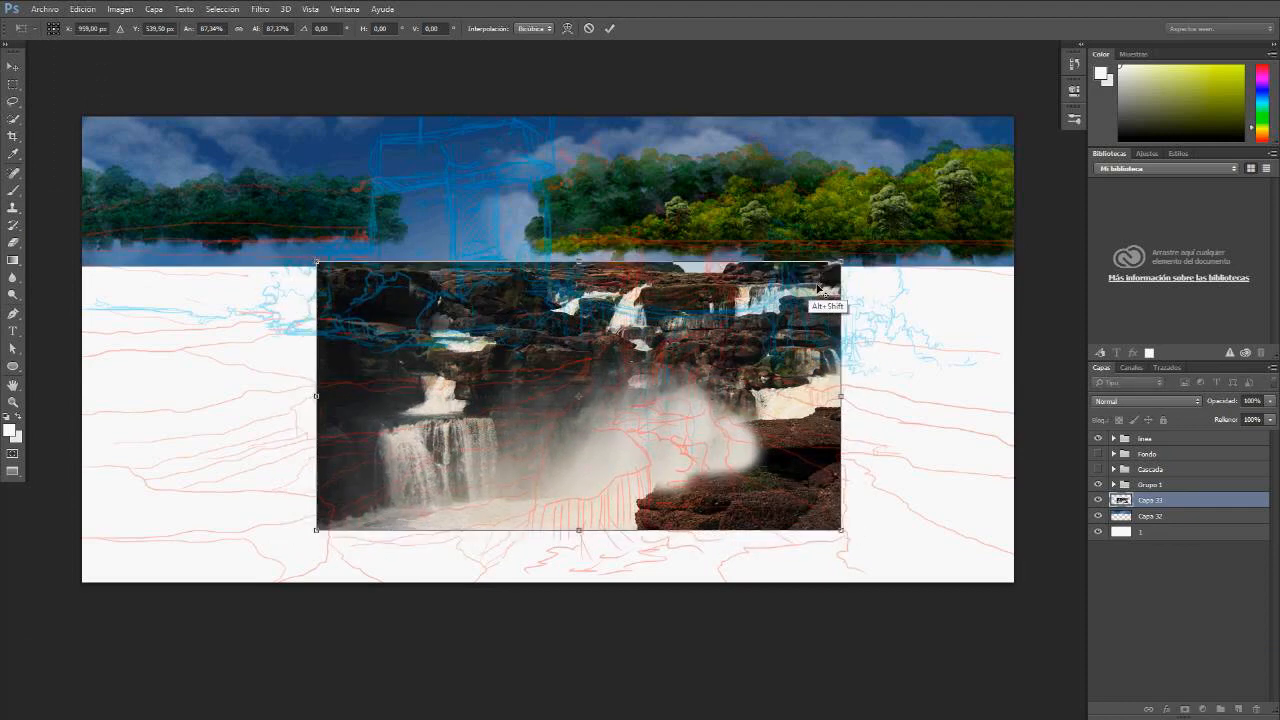
pyautogui.moveTo(765, 331); pyautogui.dragTo(812, 291)
pyautogui.moveTo(812, 343); pyautogui.dragTo(816, 351)
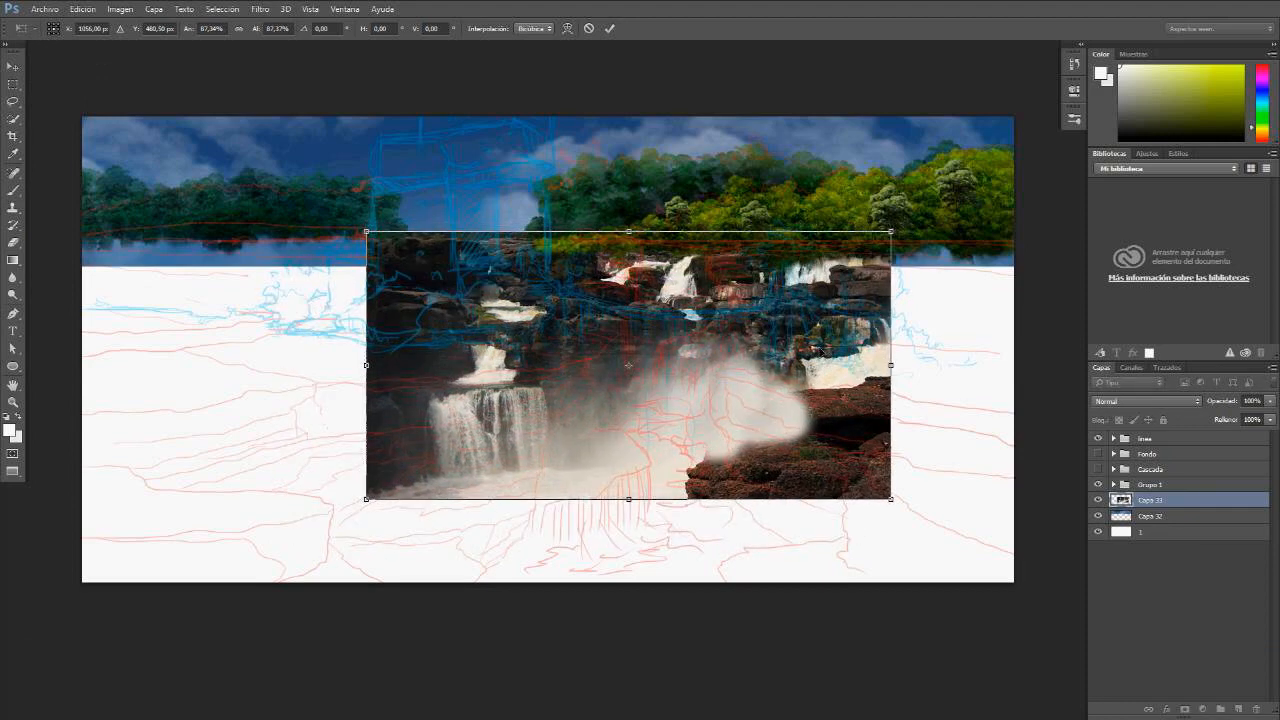
pyautogui.press('Return')
# Step: Duplicate the waterfall photo, offset the copy to the right over the original, and hide the linea group
pyautogui.moveTo(686, 354); pyautogui.dragTo(752, 396)
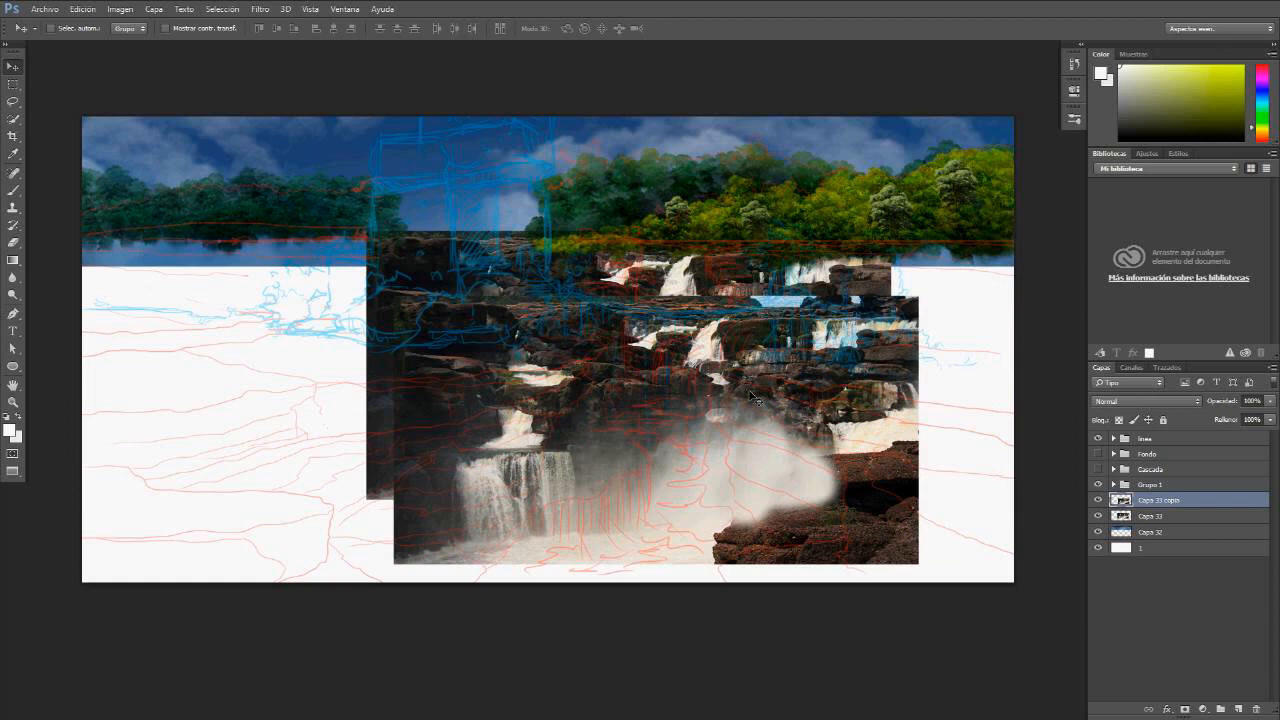
pyautogui.moveTo(789, 387)
pyautogui.mouseDown()
pyautogui.moveTo(718, 368)
pyautogui.moveTo(776, 363)
pyautogui.mouseUp()
pyautogui.click(1098, 439)
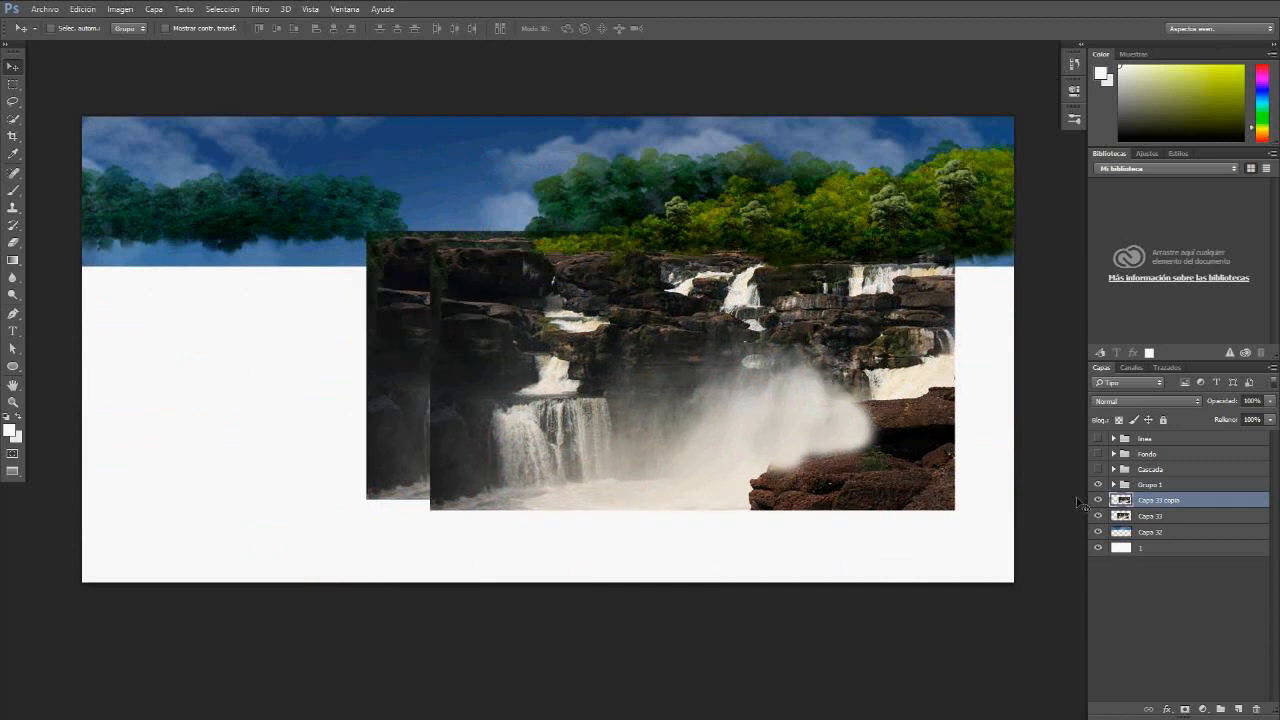
# Step: Add a layer mask to the waterfall copy and prepare the Gradient tool with 100% opacity and black as foreground colour
pyautogui.click(1186, 709)
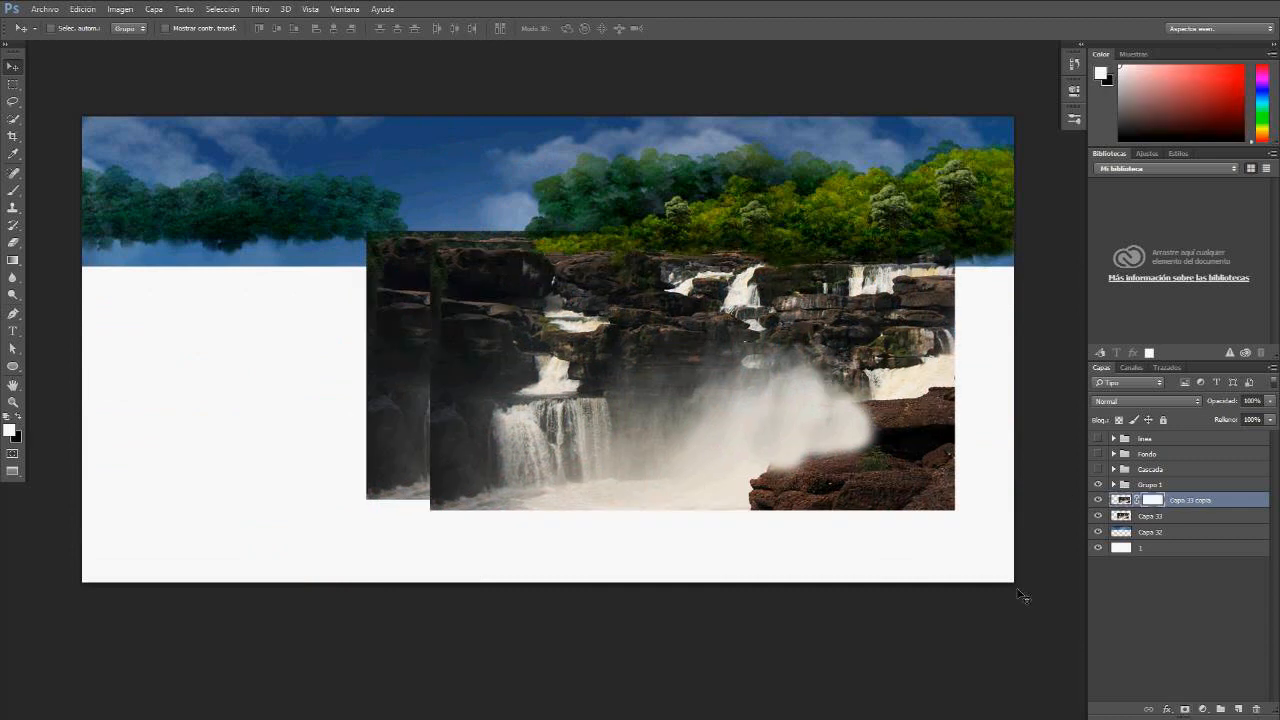
pyautogui.press('g')
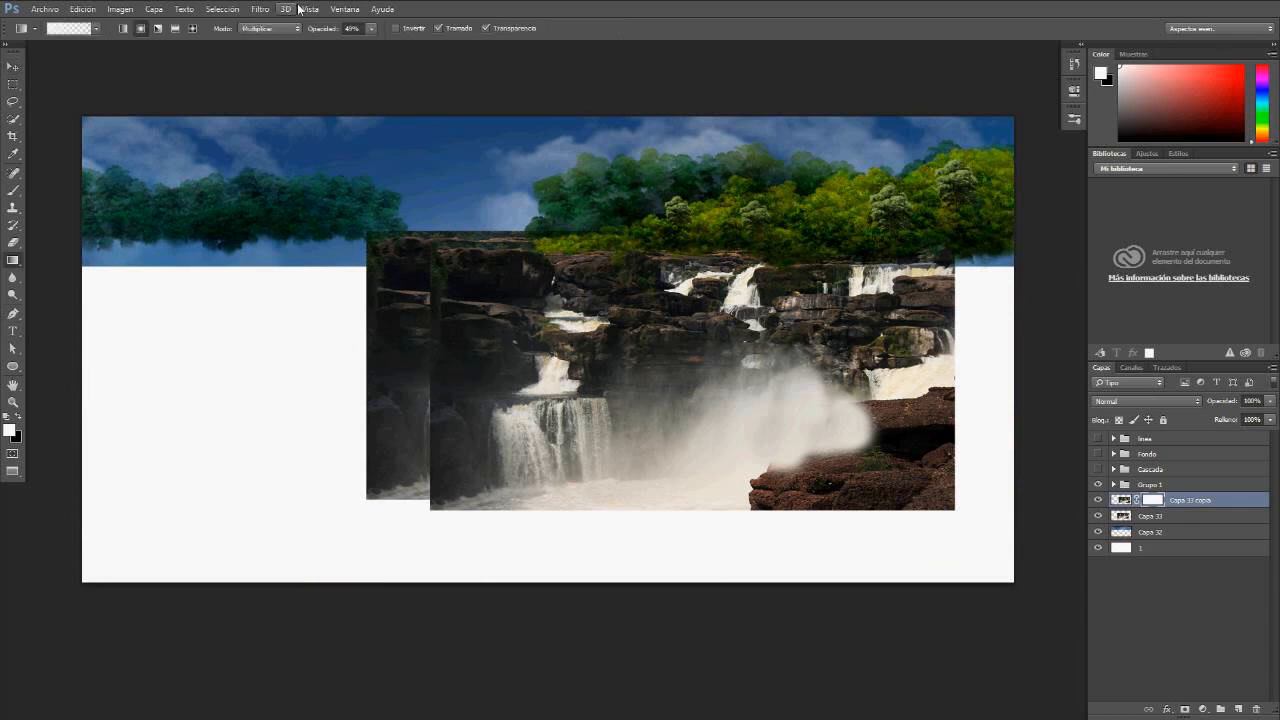
pyautogui.moveTo(325, 36); pyautogui.dragTo(410, 51)
pyautogui.moveTo(405, 402); pyautogui.dragTo(535, 392)
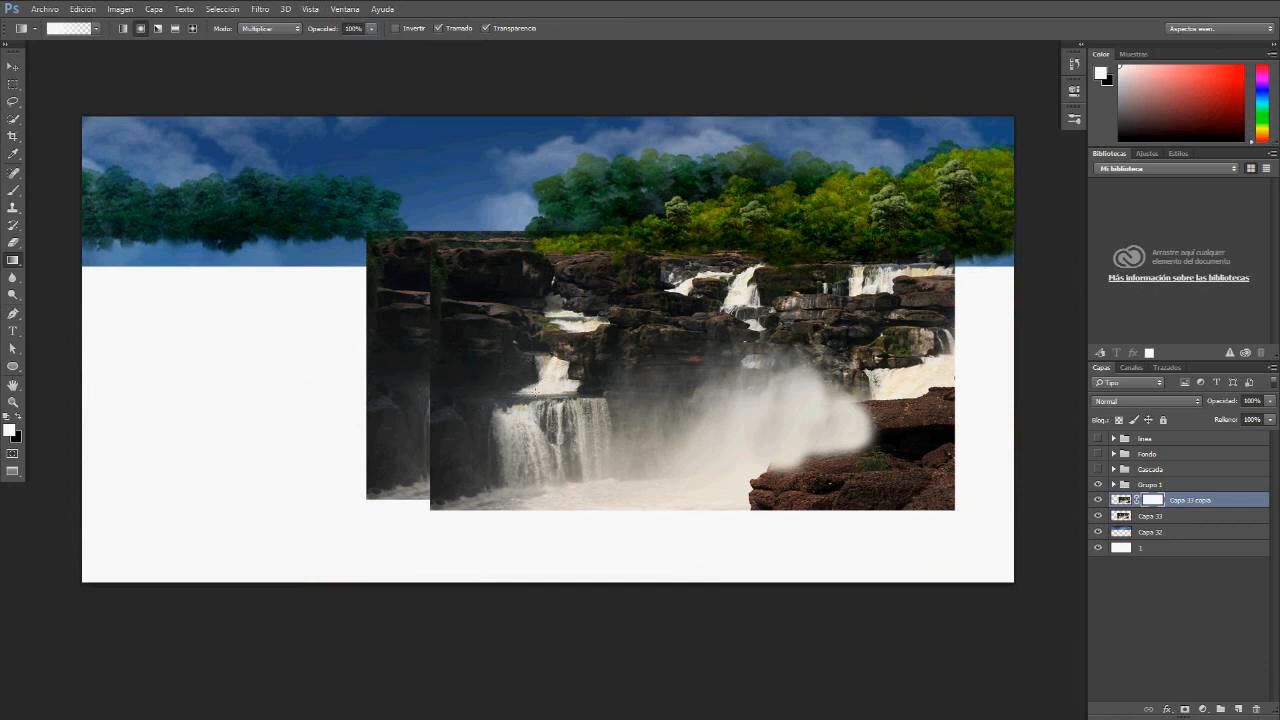
pyautogui.click(19, 424)
# Step: Mask out the left edge and lower mist area of the waterfall copy with black radial gradients to blend it into the original
pyautogui.moveTo(560, 383); pyautogui.dragTo(557, 400)
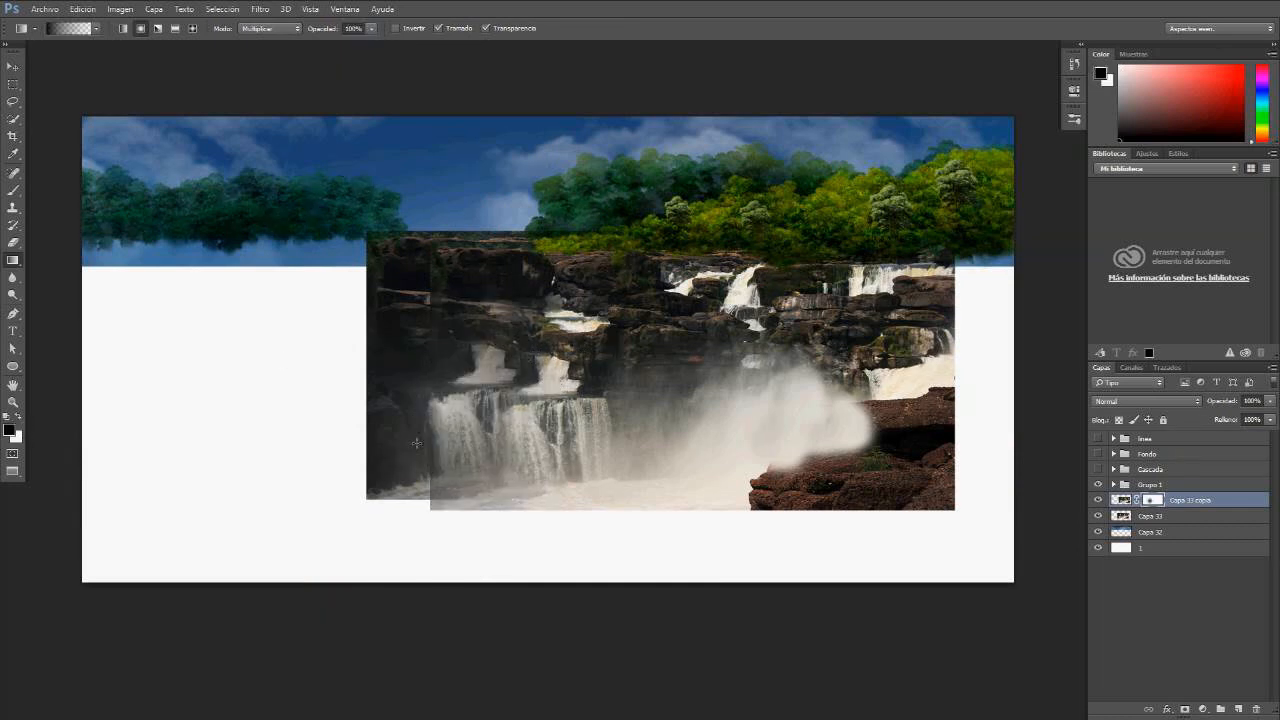
pyautogui.moveTo(468, 455); pyautogui.dragTo(650, 416)
pyautogui.moveTo(655, 483); pyautogui.dragTo(706, 427)
pyautogui.moveTo(688, 508); pyautogui.dragTo(722, 464)
pyautogui.moveTo(727, 508); pyautogui.dragTo(768, 457)
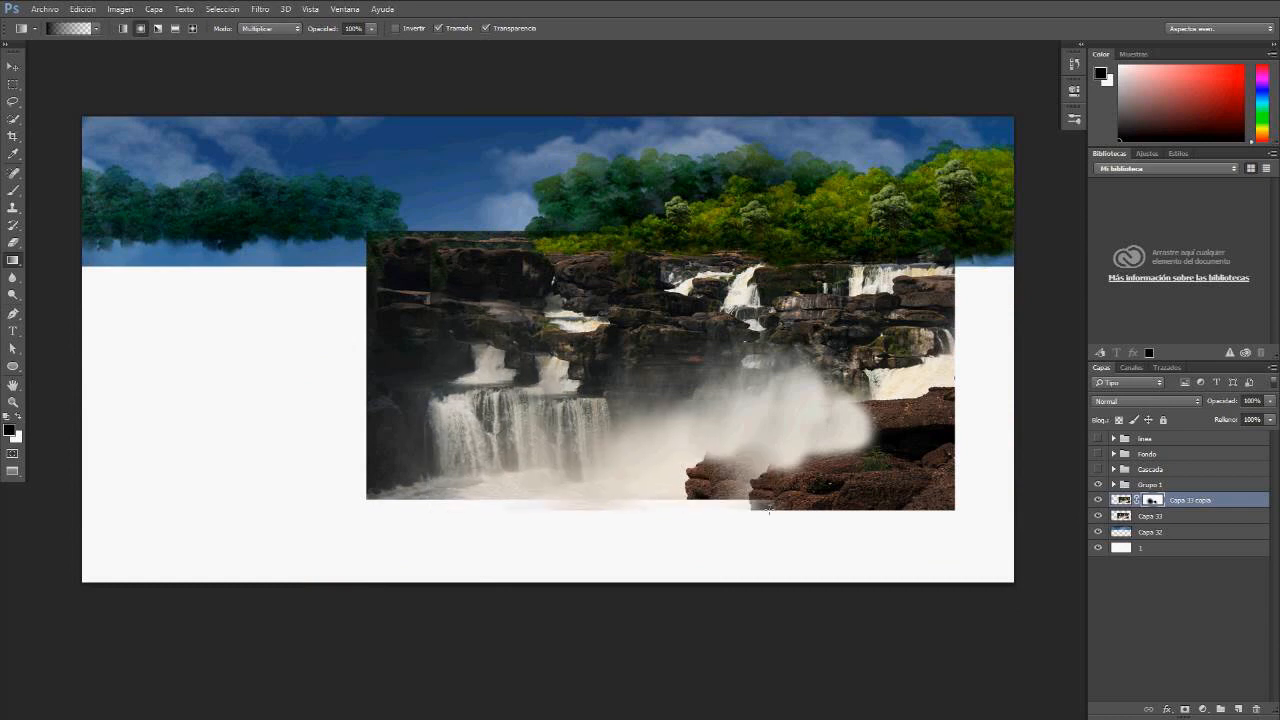
pyautogui.moveTo(770, 510); pyautogui.dragTo(812, 459)
# Step: Move the masked waterfall copy further right and fade its upper-left rocks into the original with another mask gradient
pyautogui.press('v')
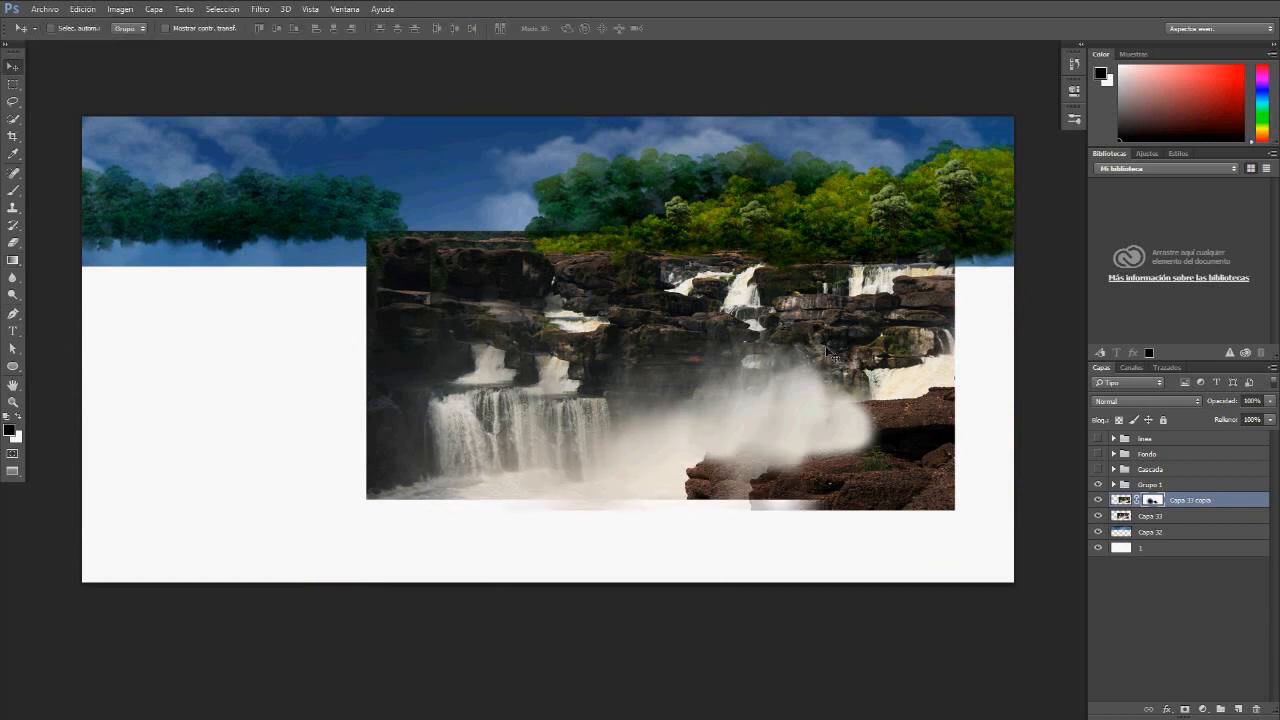
pyautogui.moveTo(842, 344); pyautogui.dragTo(823, 396)
pyautogui.press('g')
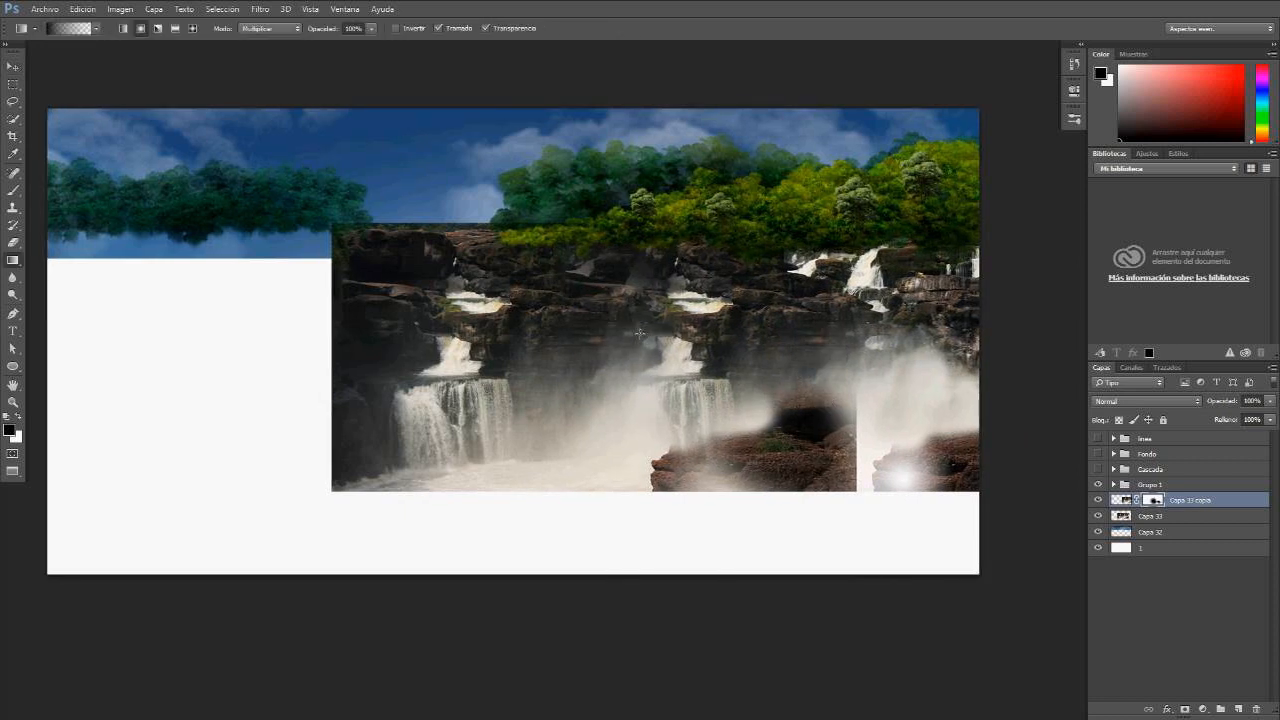
pyautogui.moveTo(615, 270); pyautogui.dragTo(667, 277)
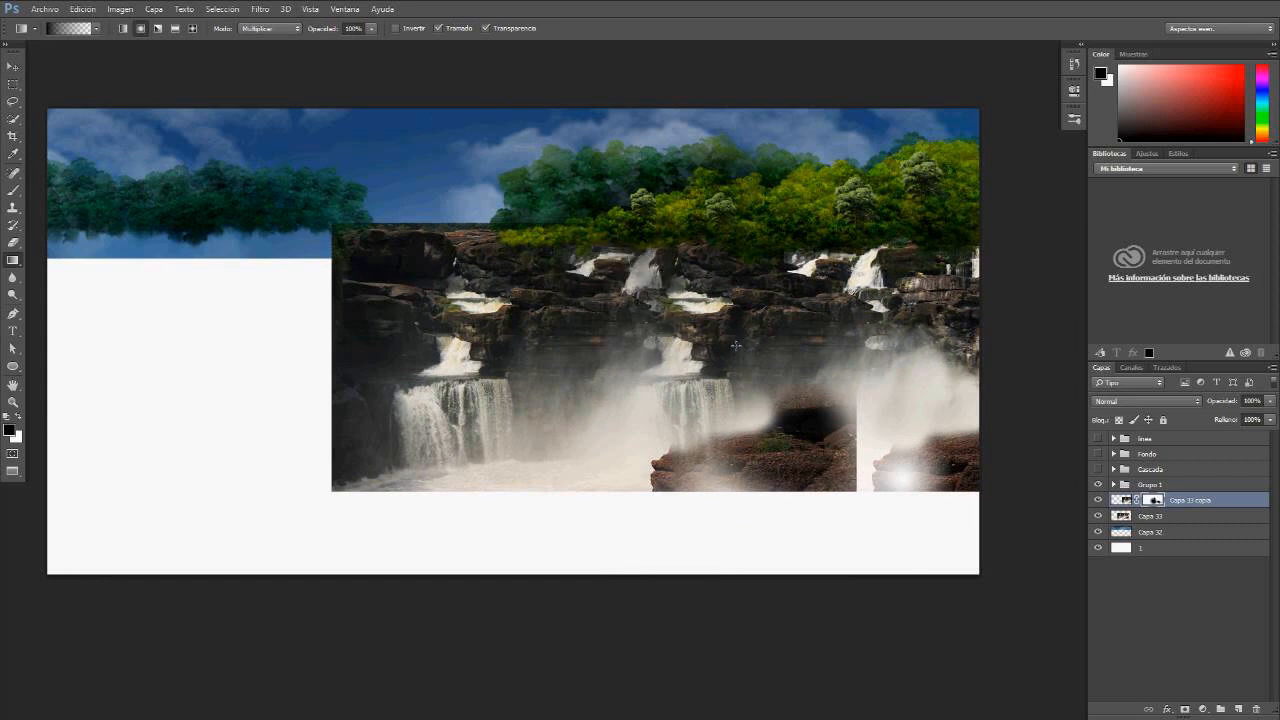
# Step: Hide the masked copy layer Capa 33 copia and switch to the Lasso tool for the original photo
pyautogui.press('v')
pyautogui.press('l')
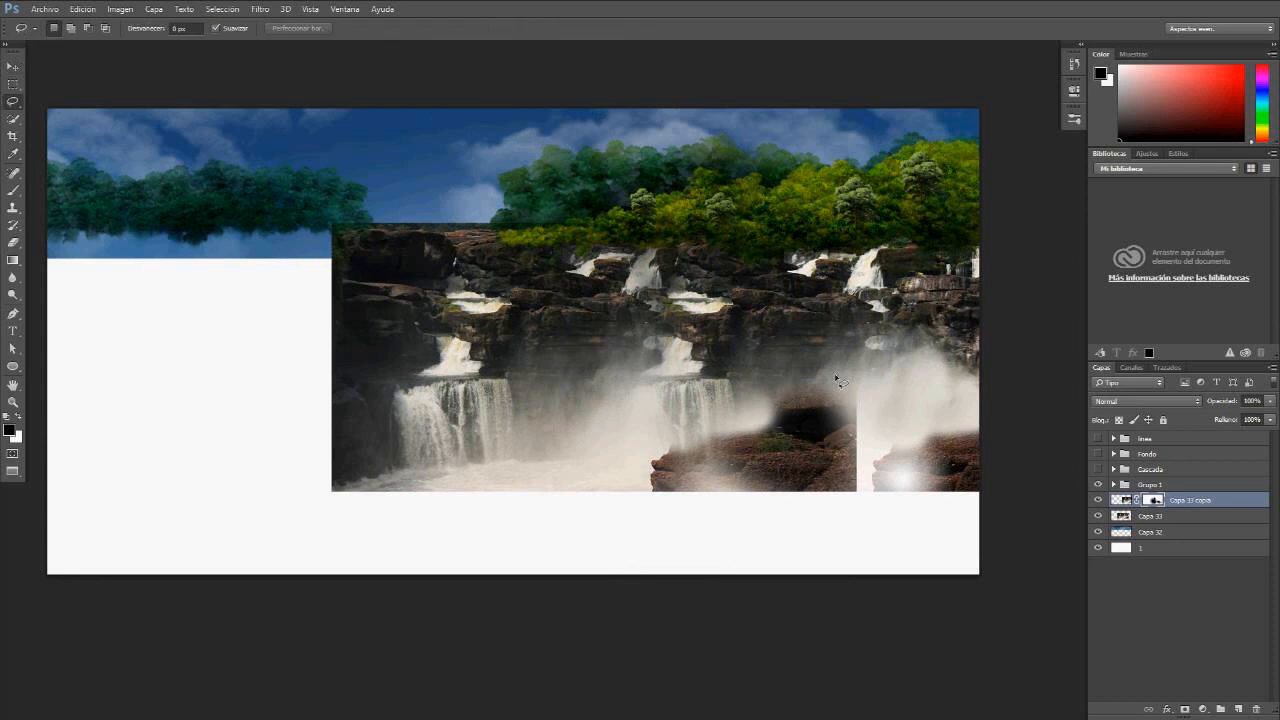
pyautogui.click(1098, 500)
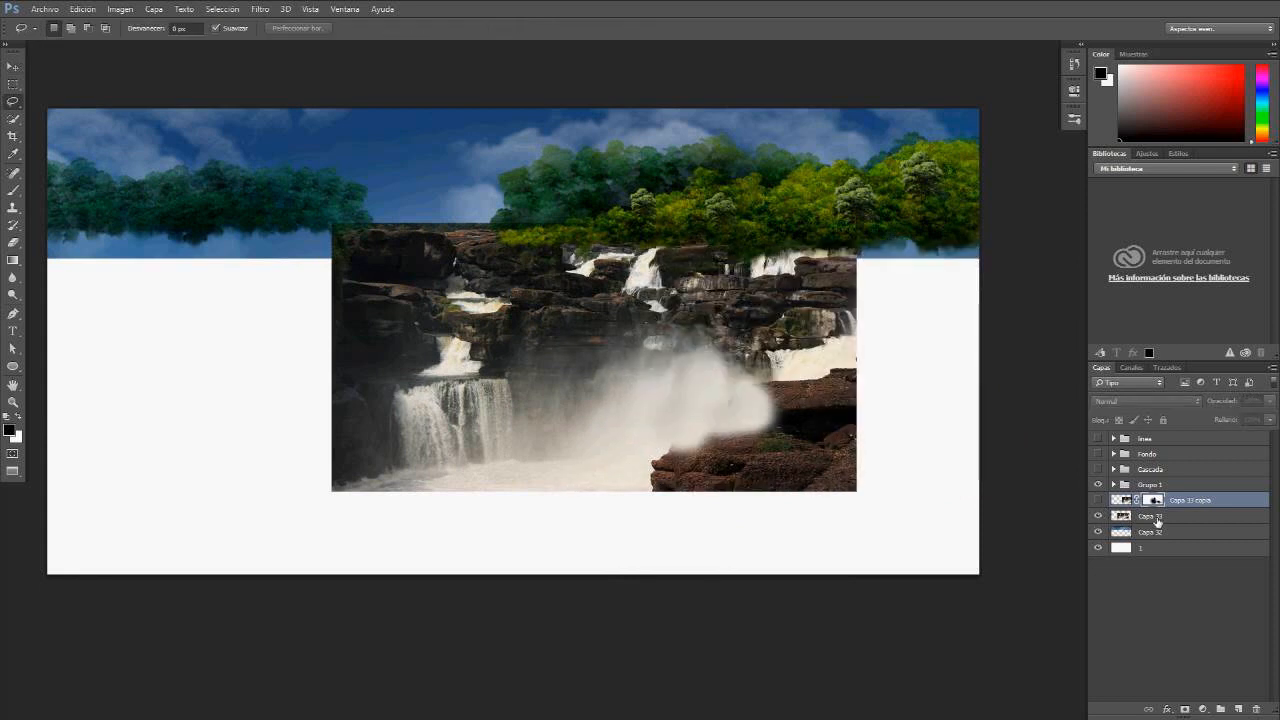
# Step: Copy the foamy pool below the falls from Capa 33 to a new layer, stacked above a re-shown Capa 33 copia
pyautogui.click(1150, 516)
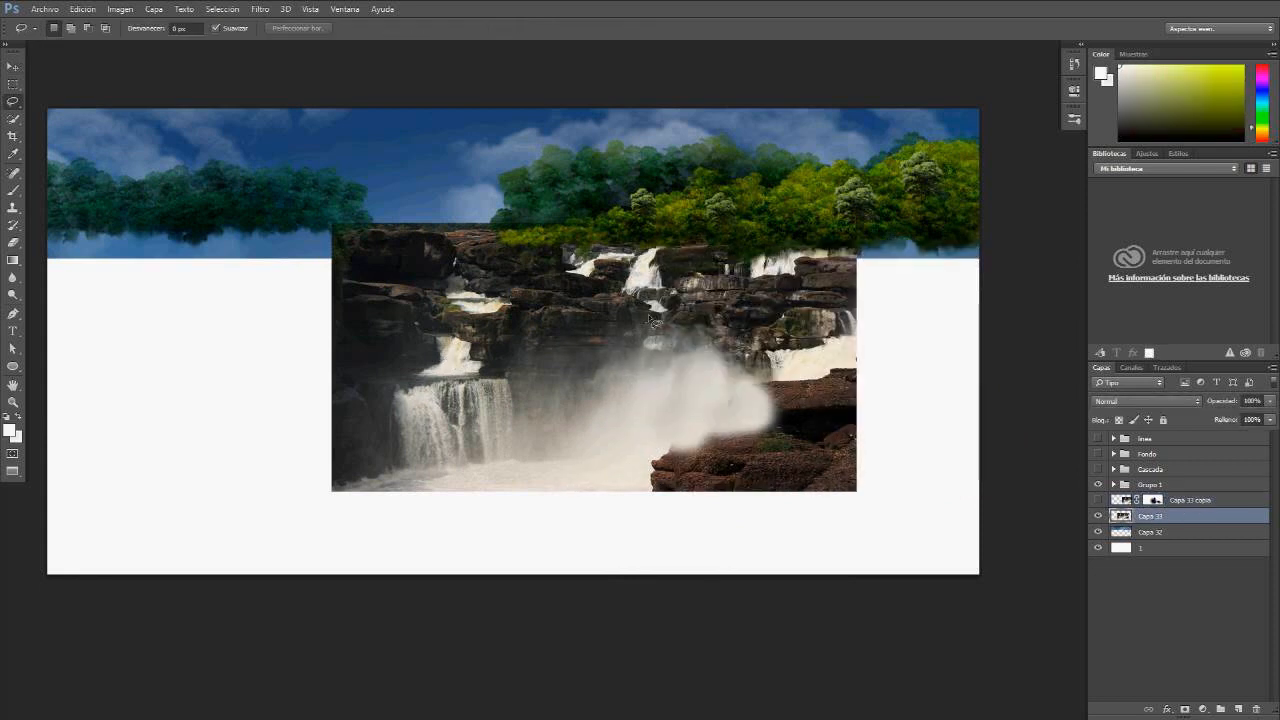
pyautogui.moveTo(510, 468)
pyautogui.mouseDown()
pyautogui.moveTo(399, 478)
pyautogui.moveTo(447, 506)
pyautogui.moveTo(542, 524)
pyautogui.moveTo(675, 521)
pyautogui.moveTo(654, 489)
pyautogui.moveTo(598, 455)
pyautogui.moveTo(522, 446)
pyautogui.moveTo(383, 460)
pyautogui.moveTo(352, 490)
pyautogui.moveTo(400, 510)
pyautogui.moveTo(540, 510)
pyautogui.mouseUp()
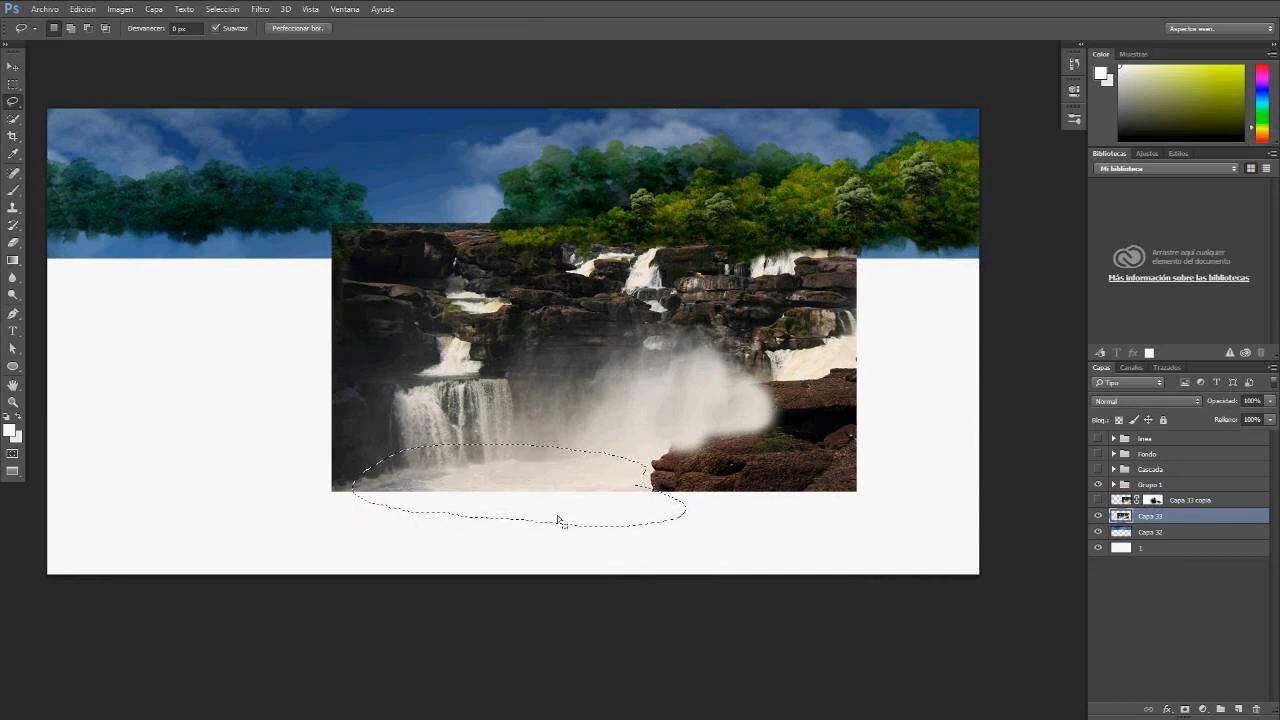
pyautogui.press('v')
pyautogui.press('ctrl')
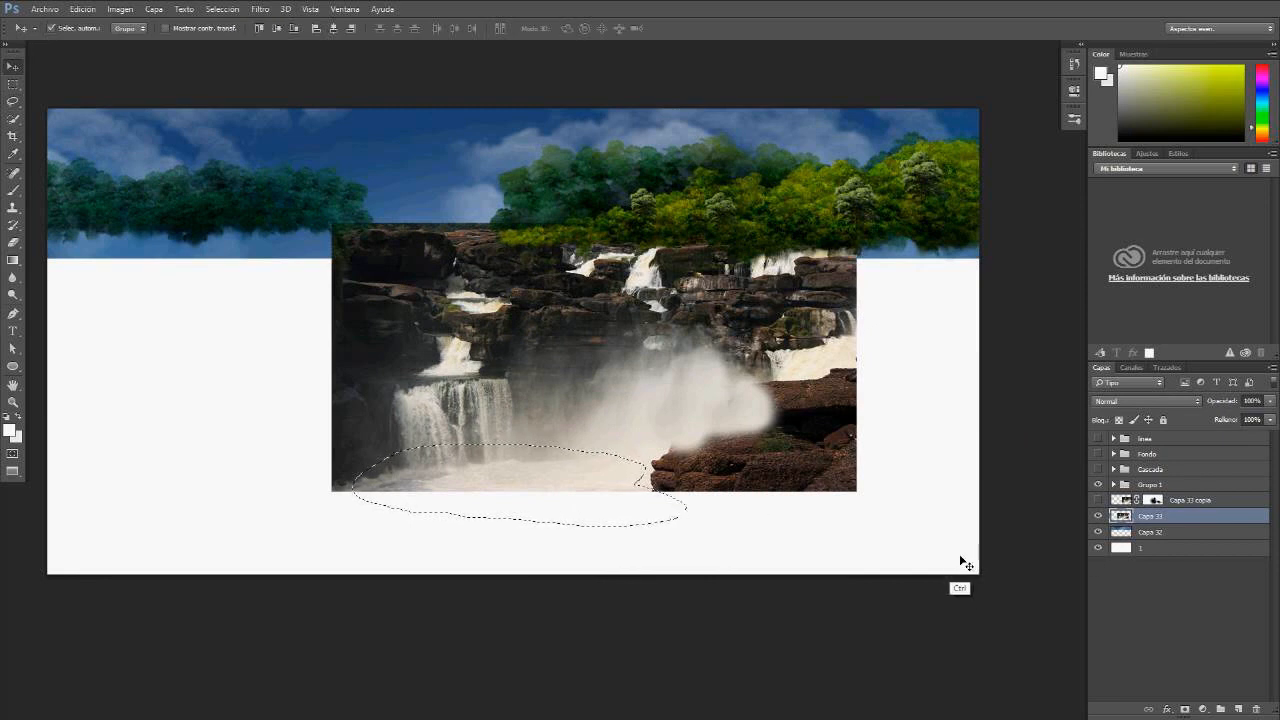
pyautogui.hotkey('ctrl', 'j')
pyautogui.click(1098, 500)
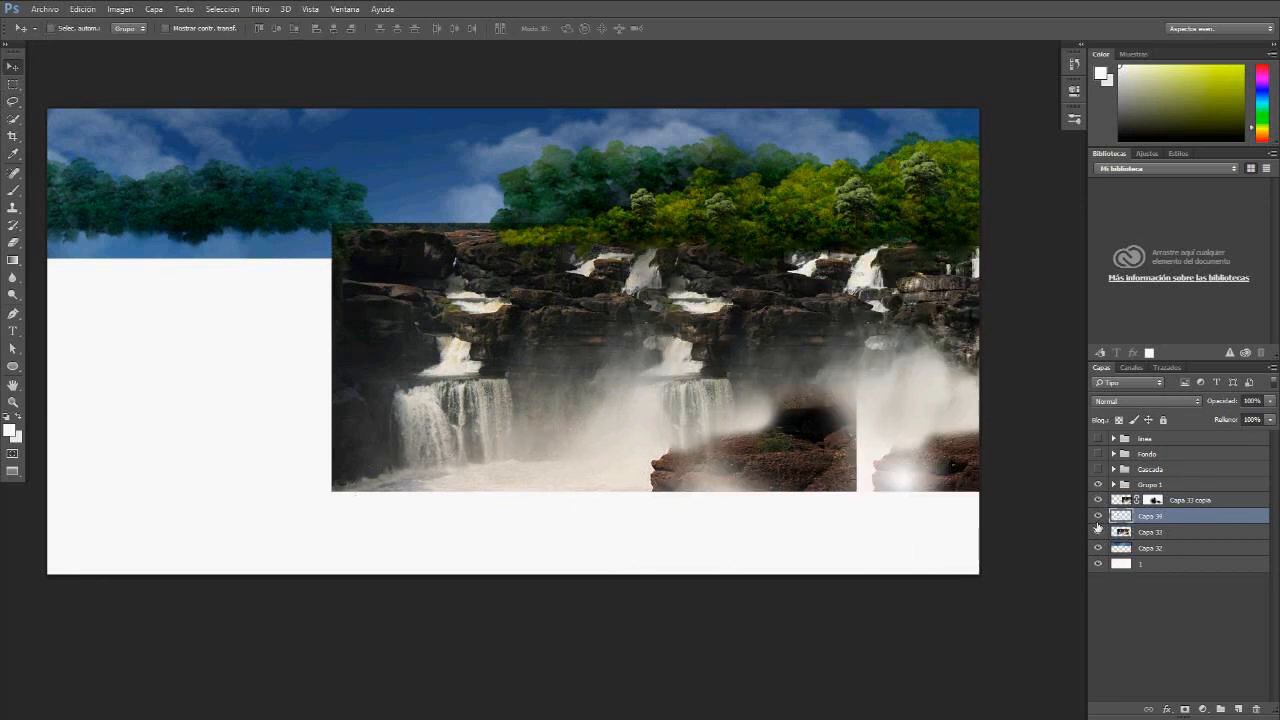
pyautogui.moveTo(1151, 523); pyautogui.dragTo(1150, 495)
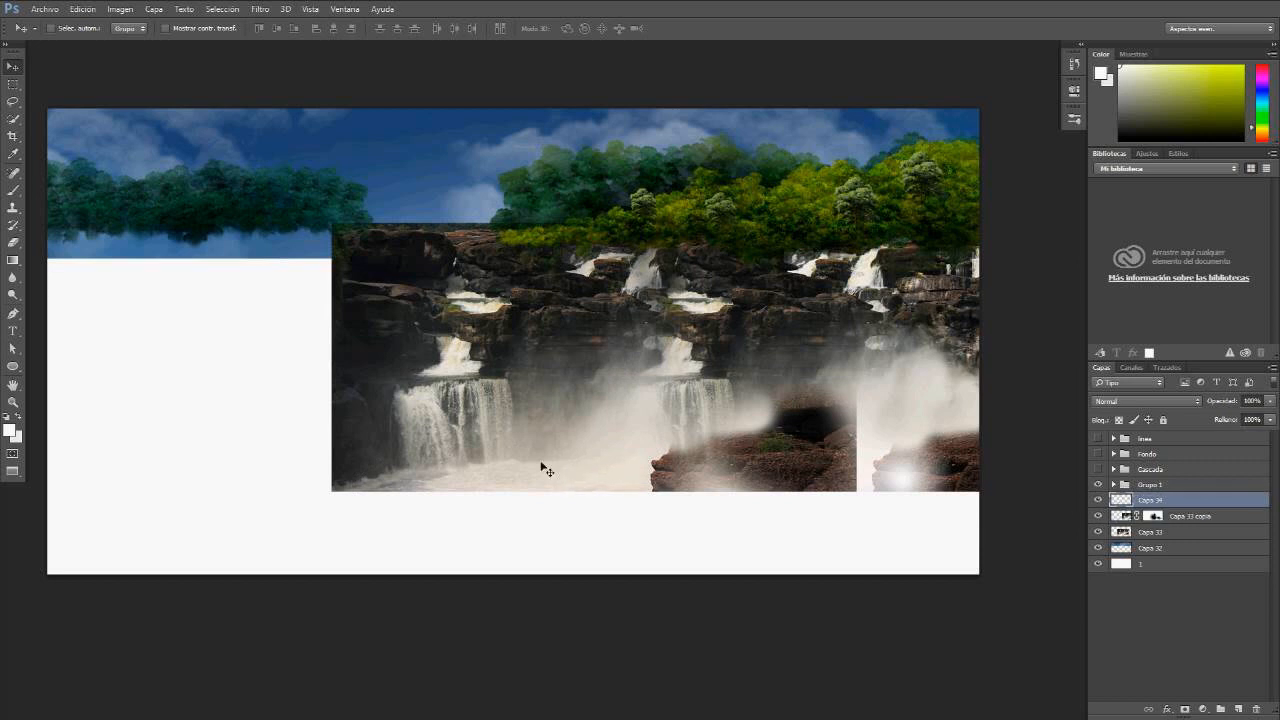
# Step: Enlarge the copied water and position it across the foot of the waterfalls, extending below the photo's lower edge
pyautogui.moveTo(540, 466); pyautogui.dragTo(664, 480)
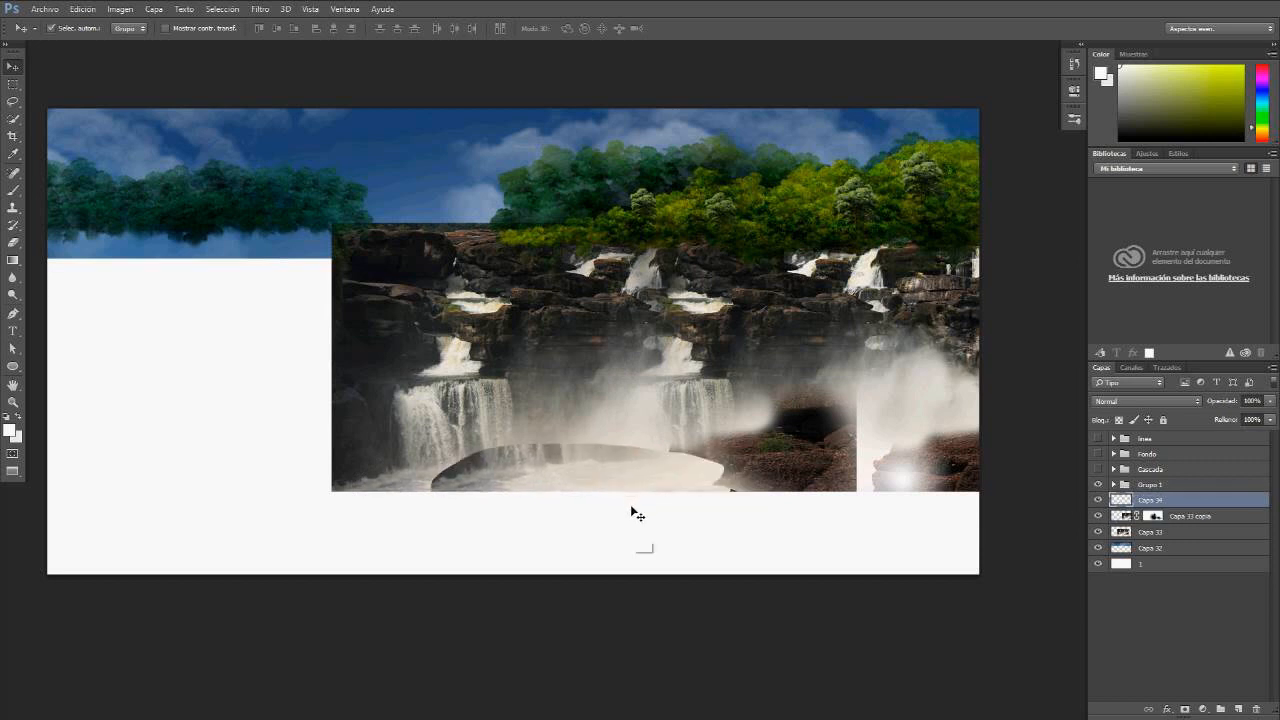
pyautogui.hotkey('ctrl', 't')
pyautogui.moveTo(737, 457); pyautogui.dragTo(857, 377)
pyautogui.press('Return')
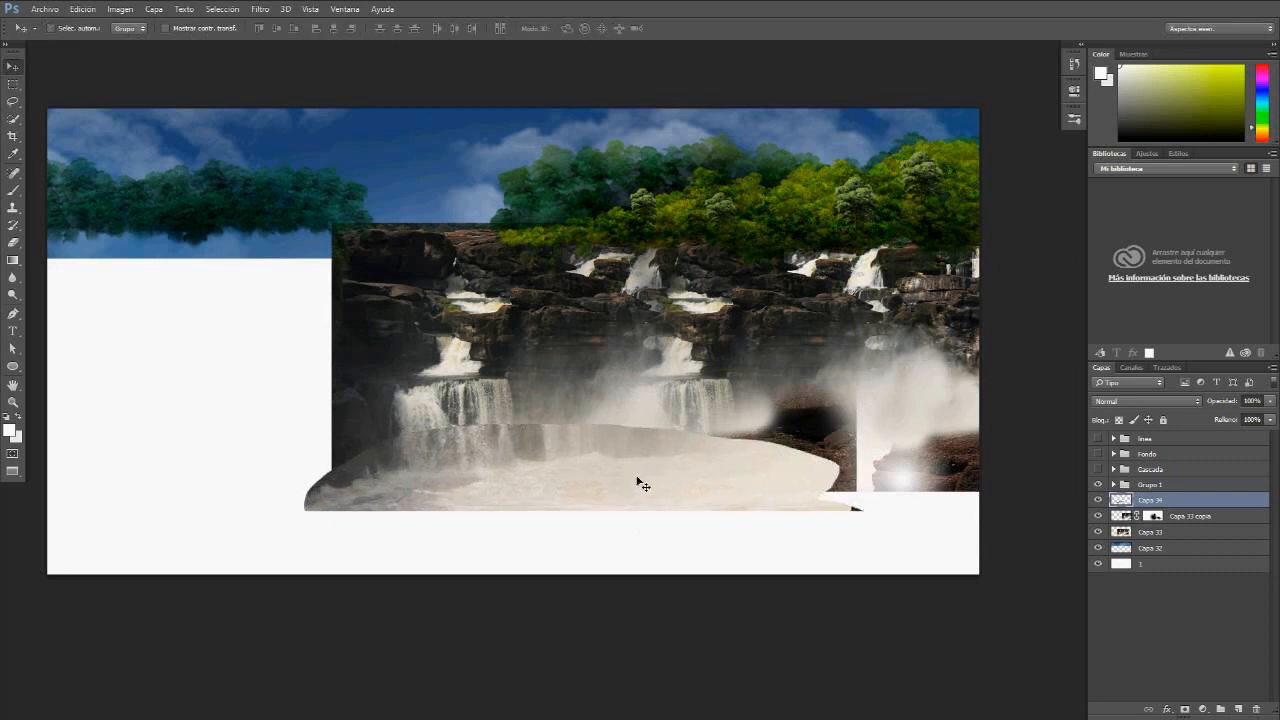
pyautogui.moveTo(657, 488); pyautogui.dragTo(672, 495)
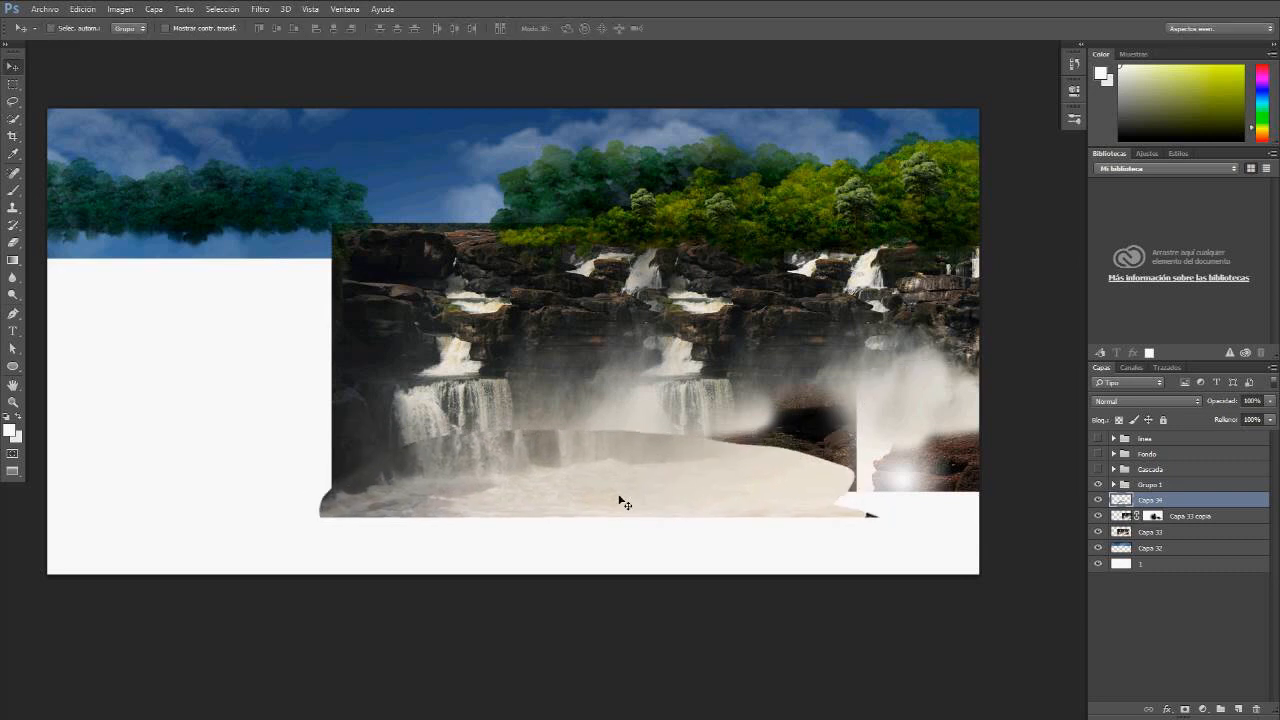
pyautogui.moveTo(620, 503); pyautogui.dragTo(586, 509)
# Step: Add a layer mask to Capa 34 and fade the water's upper and left edges with black radial gradients
pyautogui.press('g')
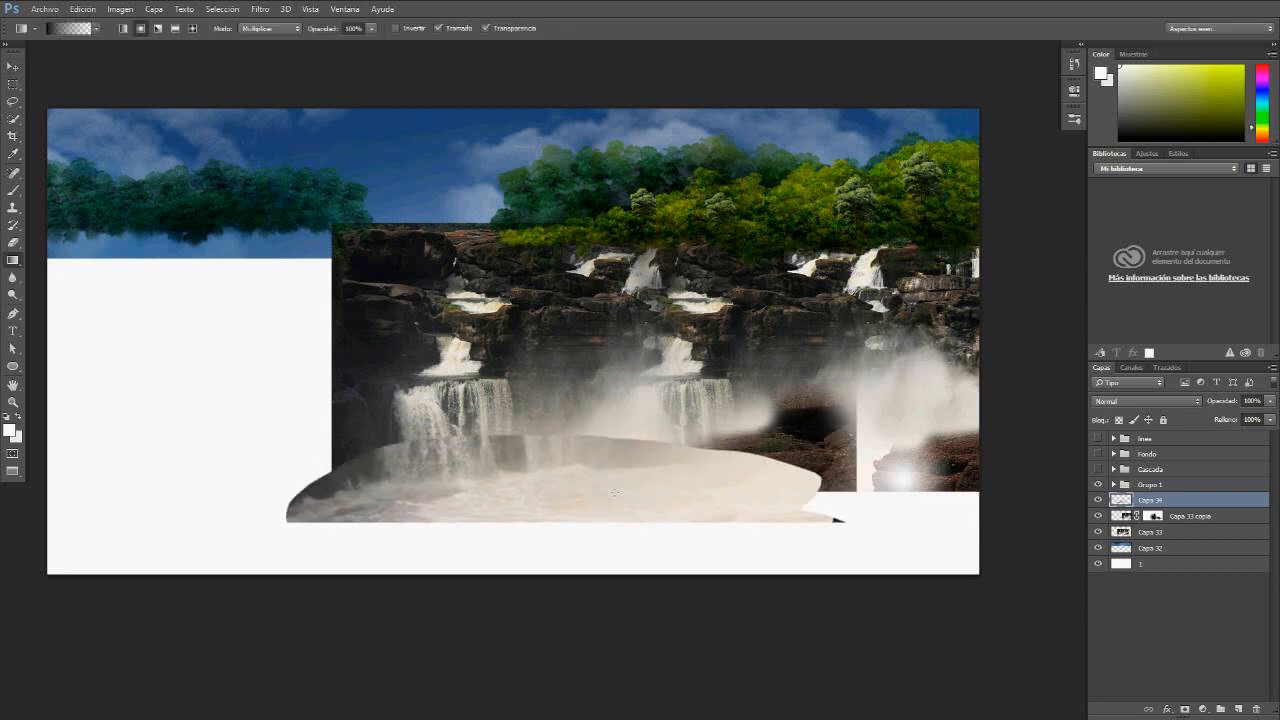
pyautogui.click(1185, 707)
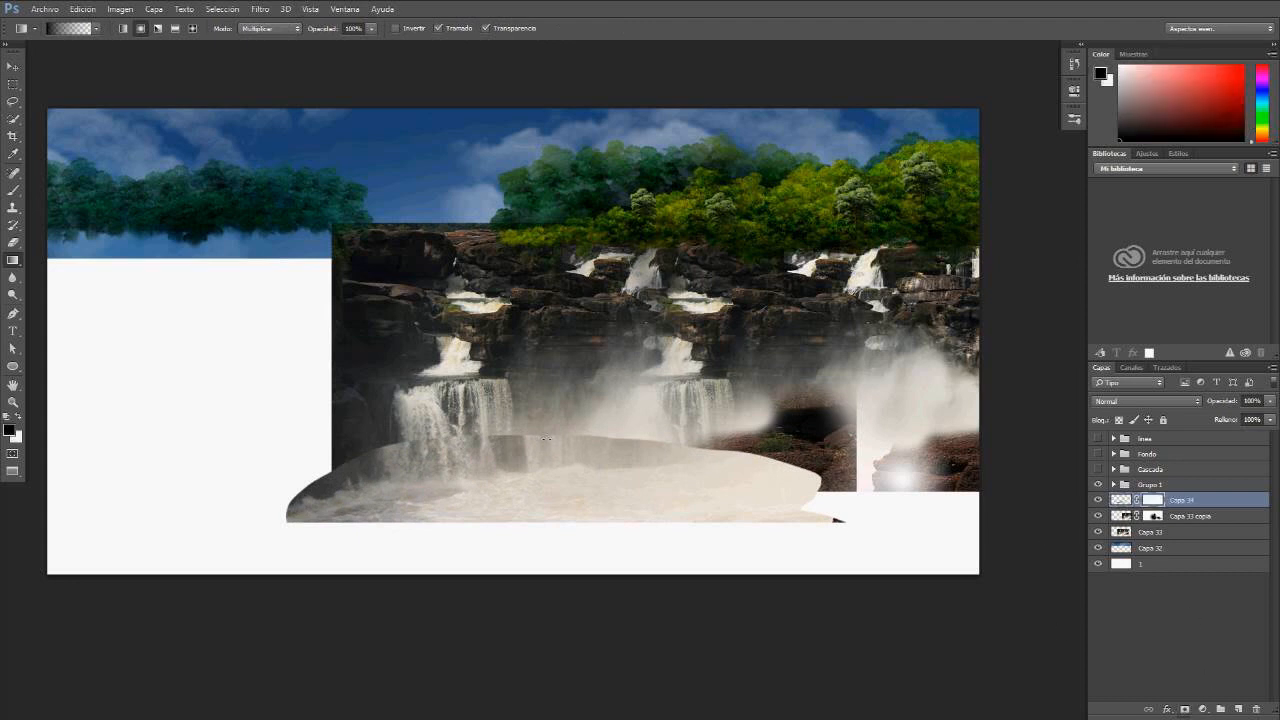
pyautogui.moveTo(497, 446); pyautogui.dragTo(606, 418)
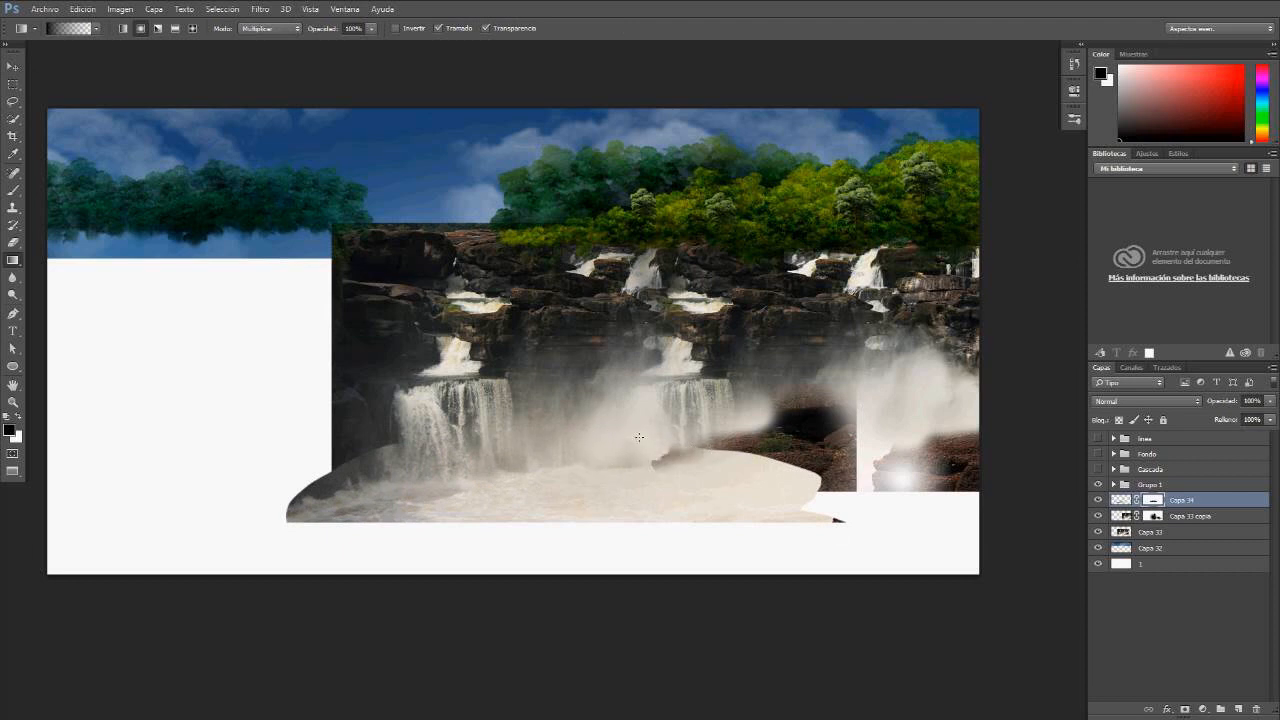
pyautogui.moveTo(393, 453); pyautogui.dragTo(355, 434)
pyautogui.moveTo(328, 478); pyautogui.dragTo(312, 448)
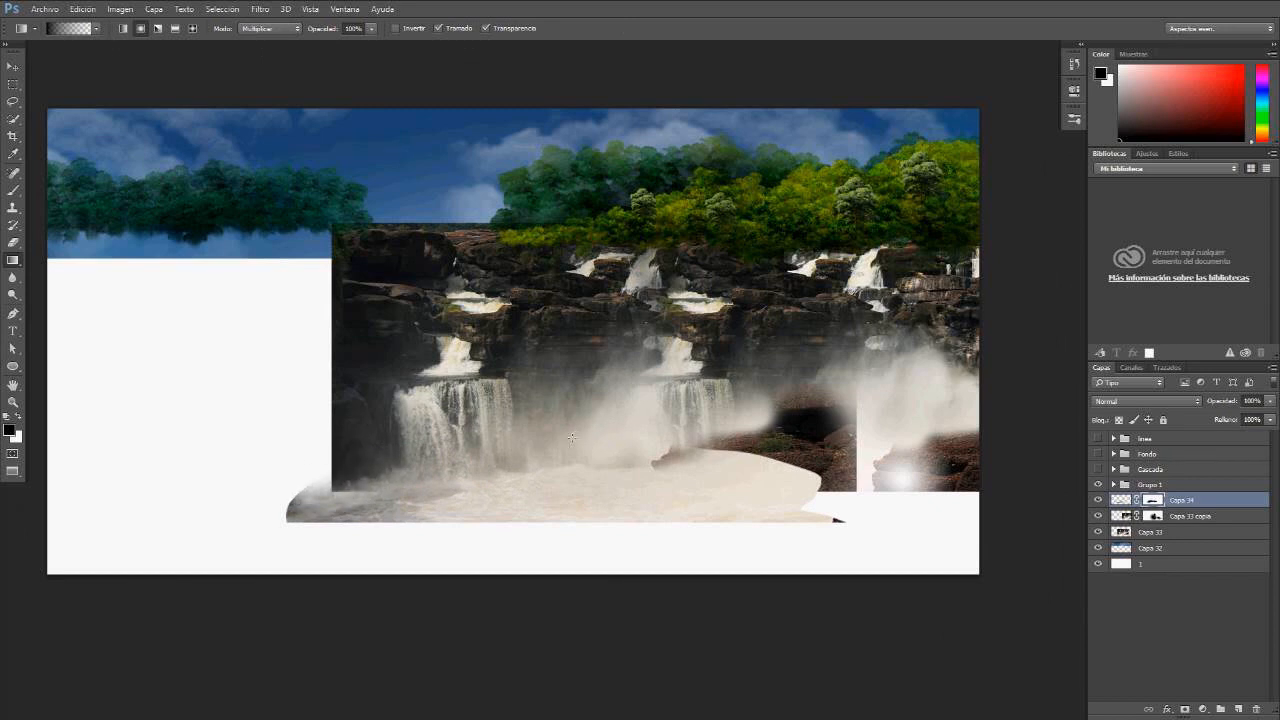
# Step: Duplicate the masked water layer lower down and enlarge the copy to cover most of the canvas's lower edge
pyautogui.press('v')
pyautogui.moveTo(604, 517); pyautogui.dragTo(566, 560)
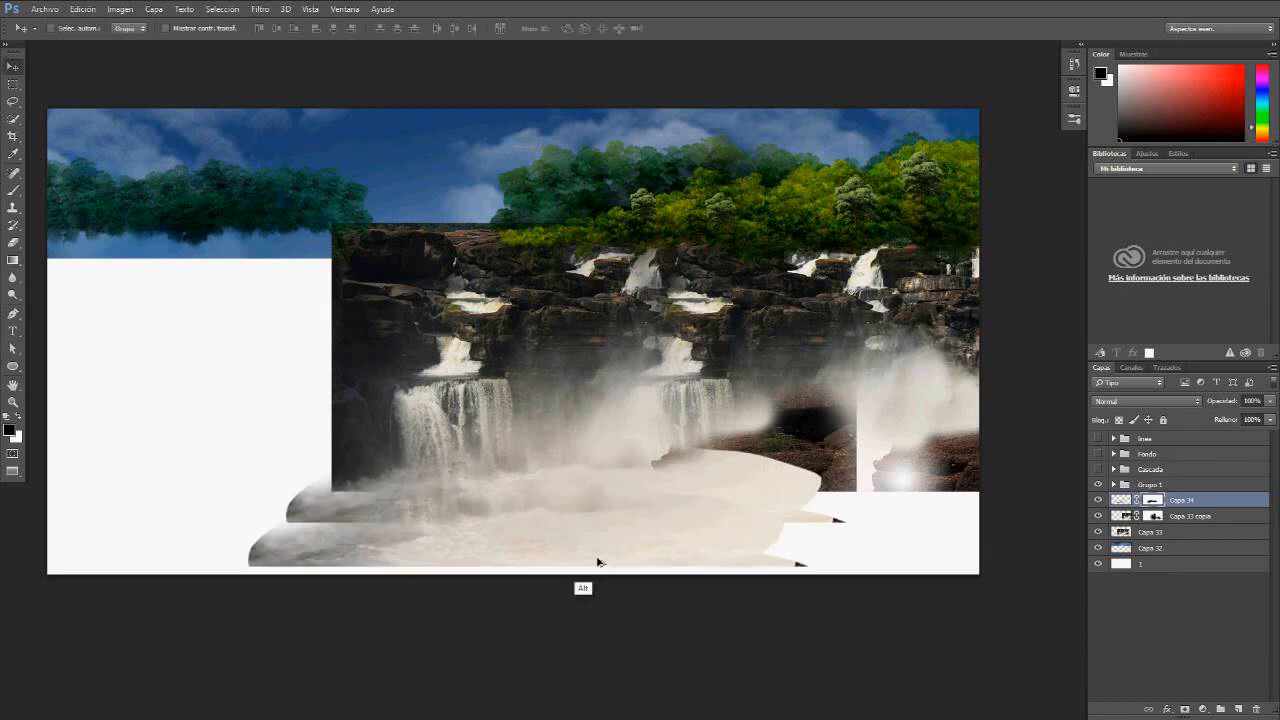
pyautogui.hotkey('ctrl', 't')
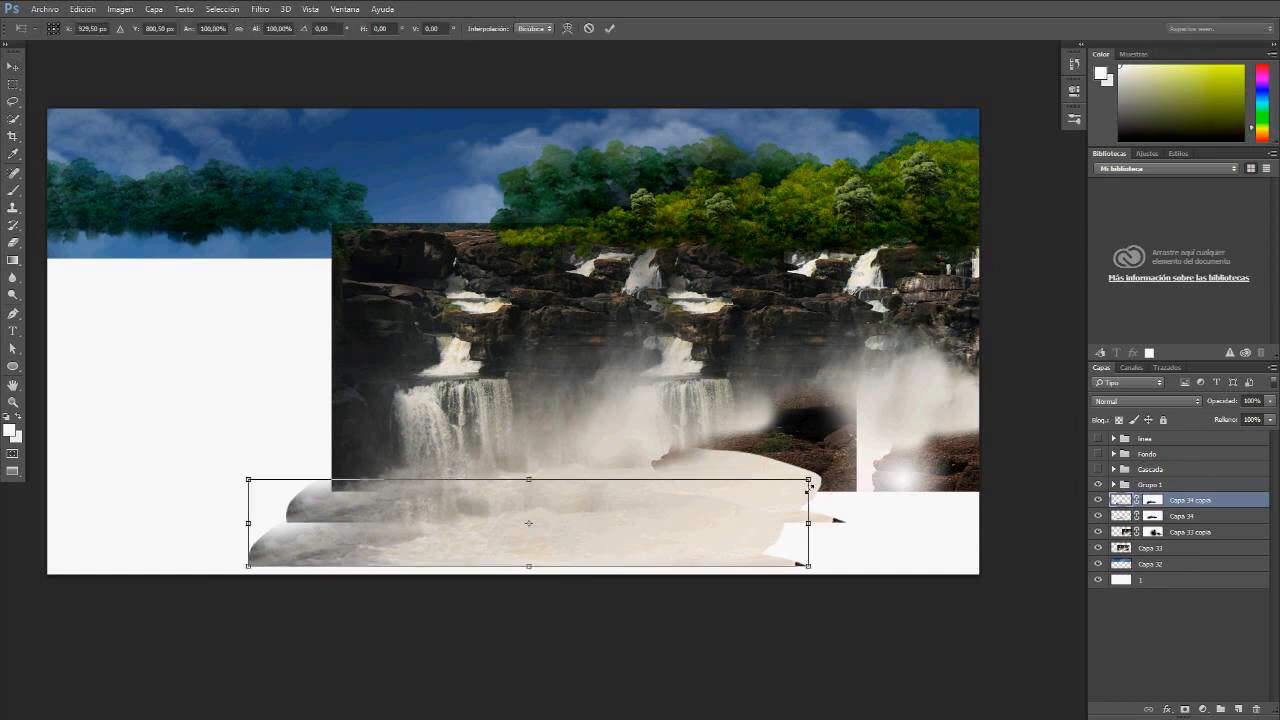
pyautogui.moveTo(809, 483); pyautogui.dragTo(969, 450)
pyautogui.moveTo(743, 525); pyautogui.dragTo(801, 519)
pyautogui.press('Return')
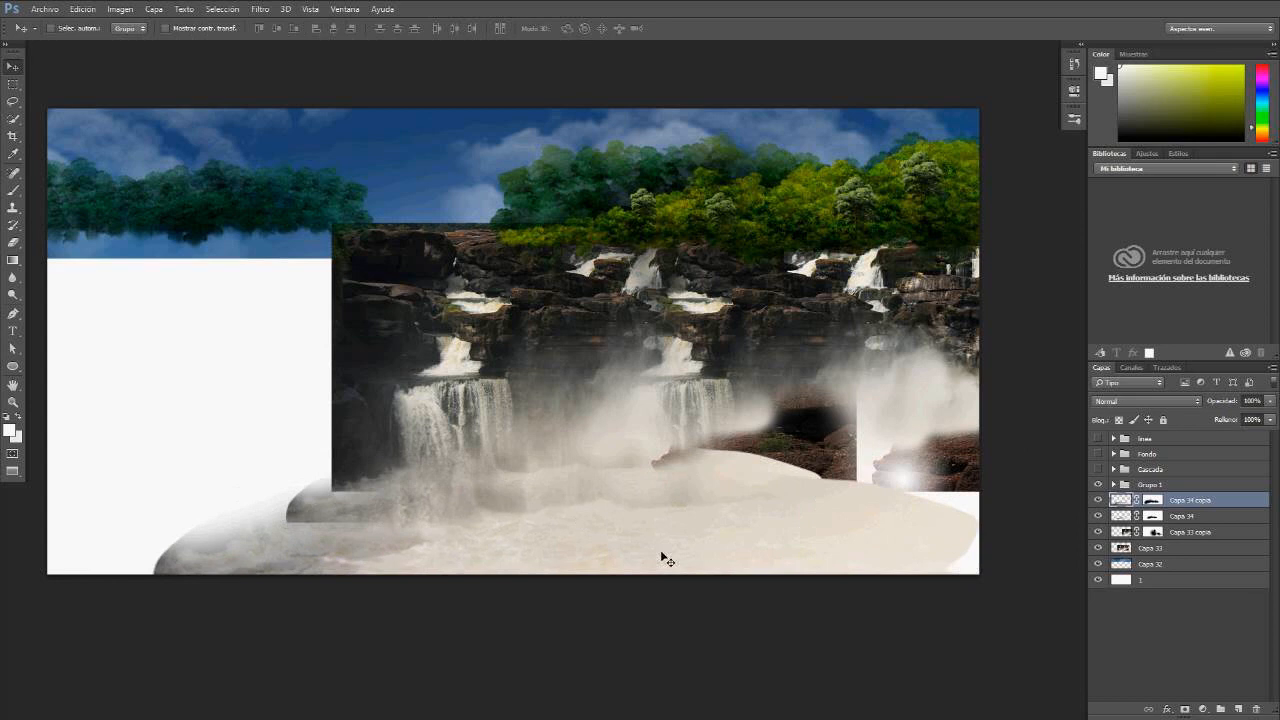
pyautogui.moveTo(661, 557); pyautogui.dragTo(637, 570)
# Step: Blend the upper edge of Capa 34 copia with black mask gradients and shift the layer slightly right and up
pyautogui.press('g')
pyautogui.press('d')
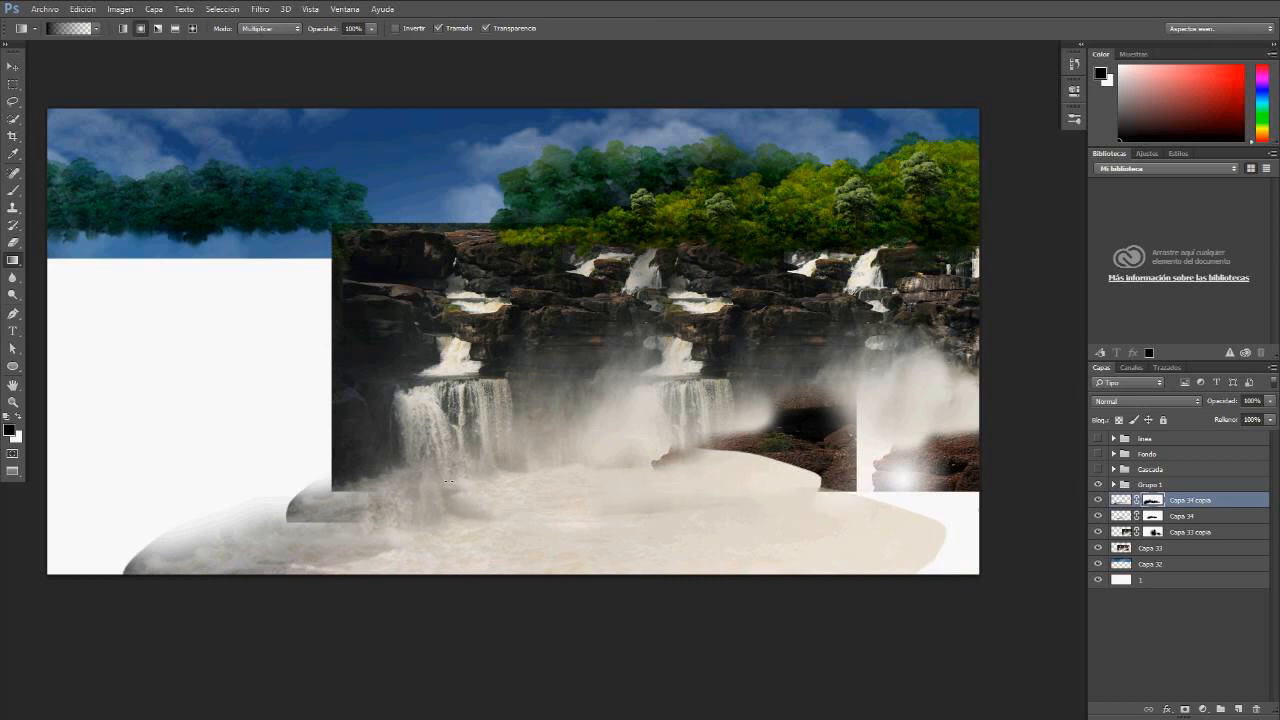
pyautogui.press('v')
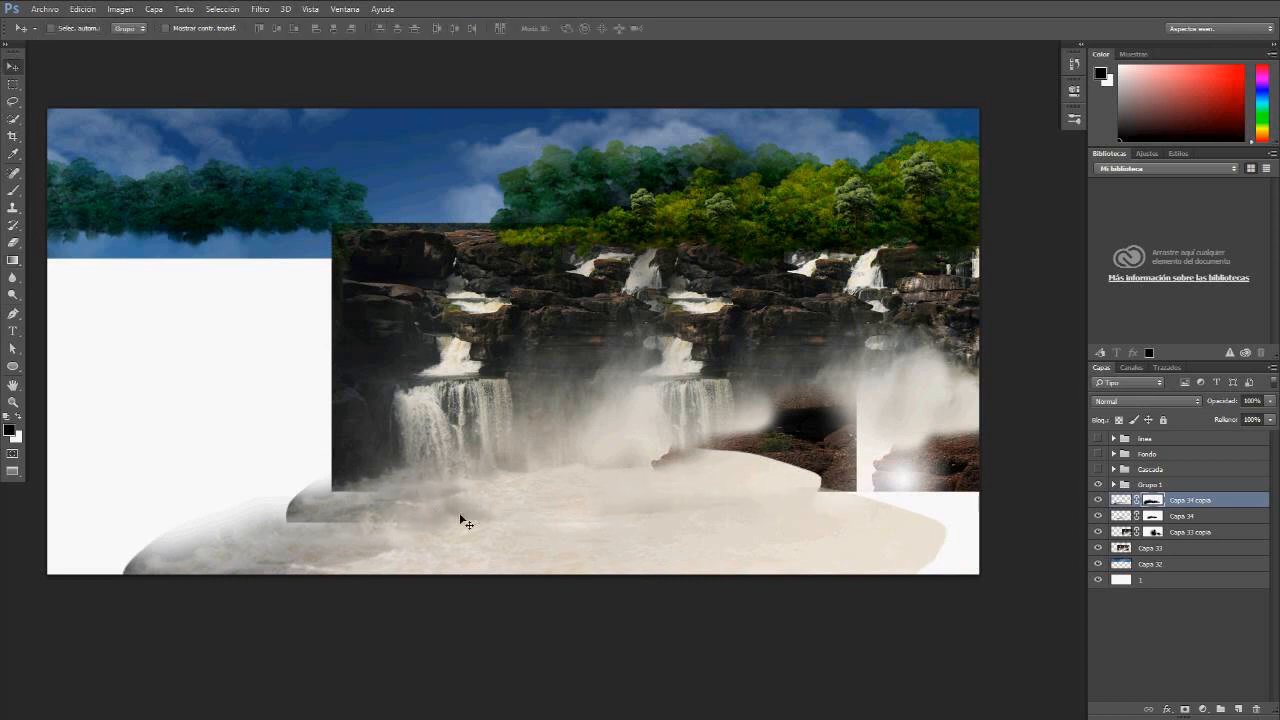
pyautogui.moveTo(569, 534); pyautogui.dragTo(564, 533)
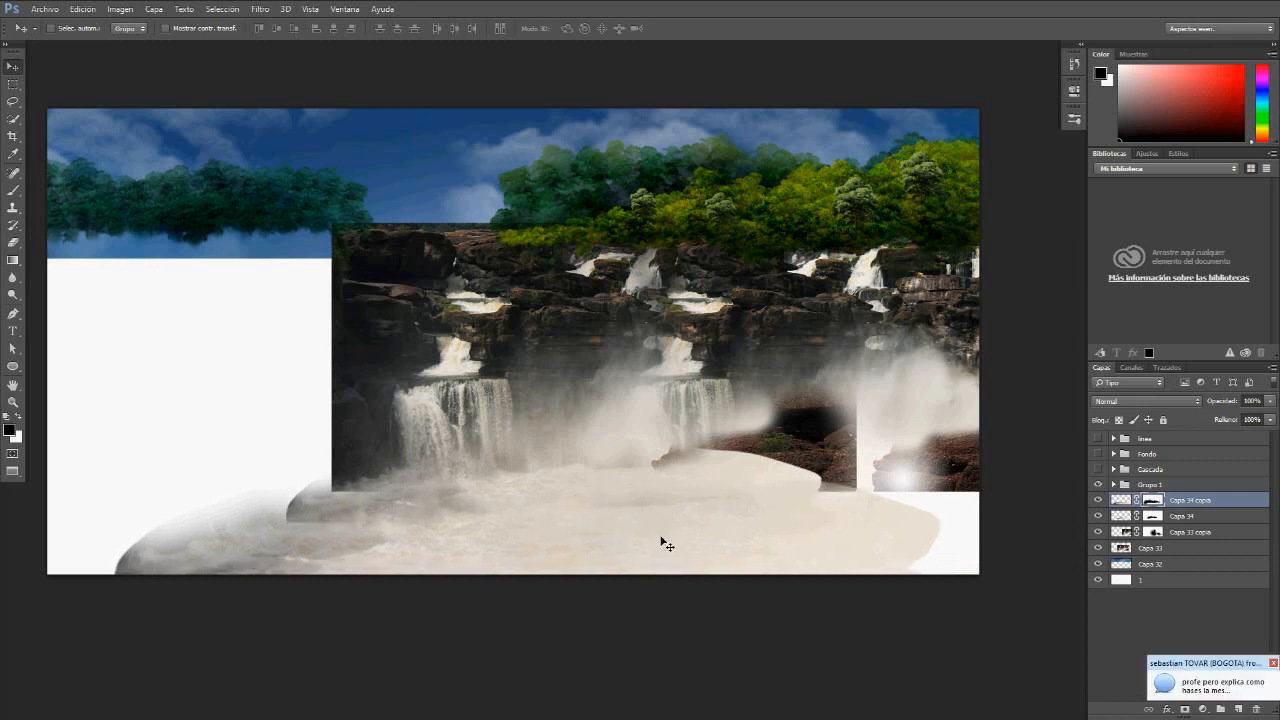
pyautogui.moveTo(663, 543); pyautogui.dragTo(703, 525)
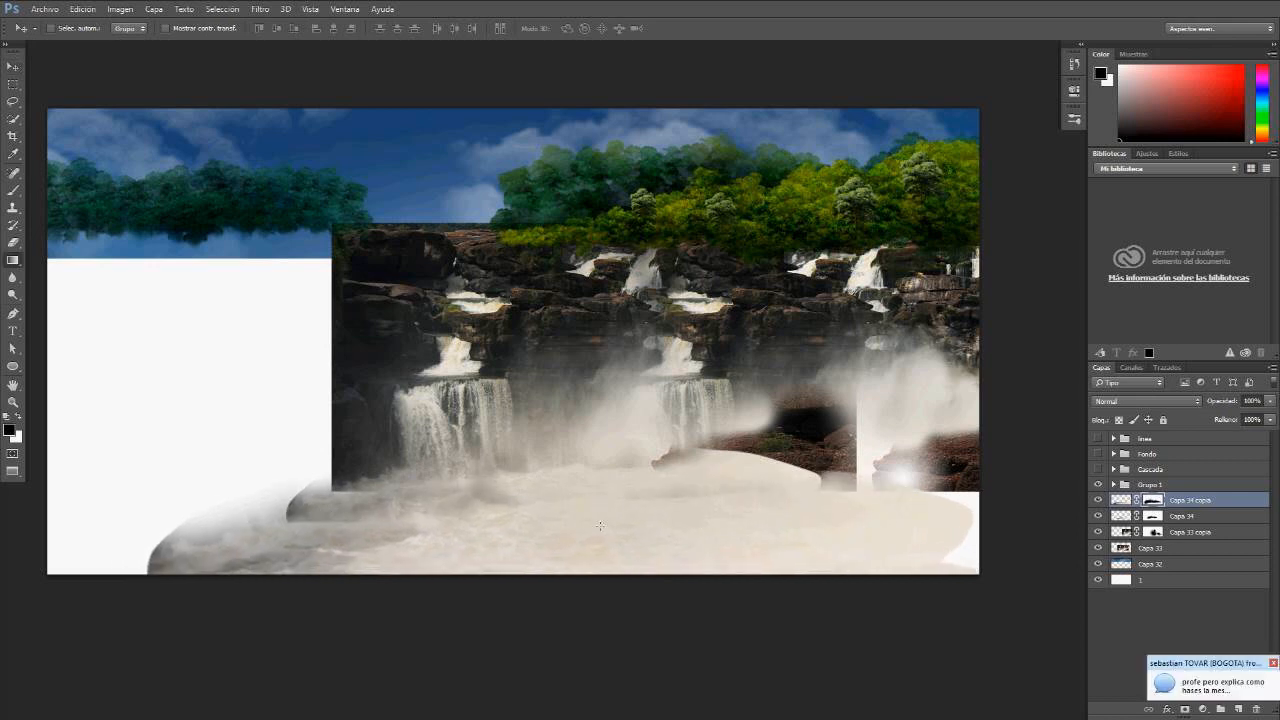
pyautogui.press('g')
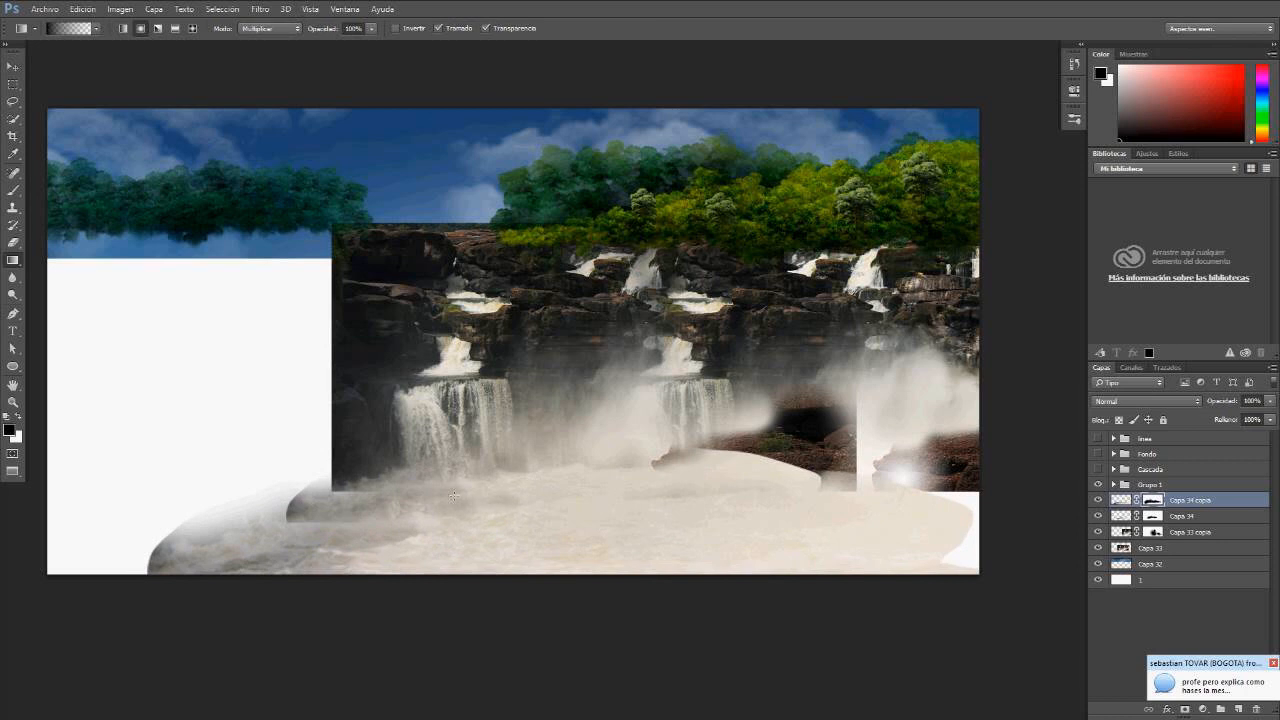
# Step: Duplicate Capa 33 copia to the left side of the scene and flip the duplicate horizontally
pyautogui.press('v')
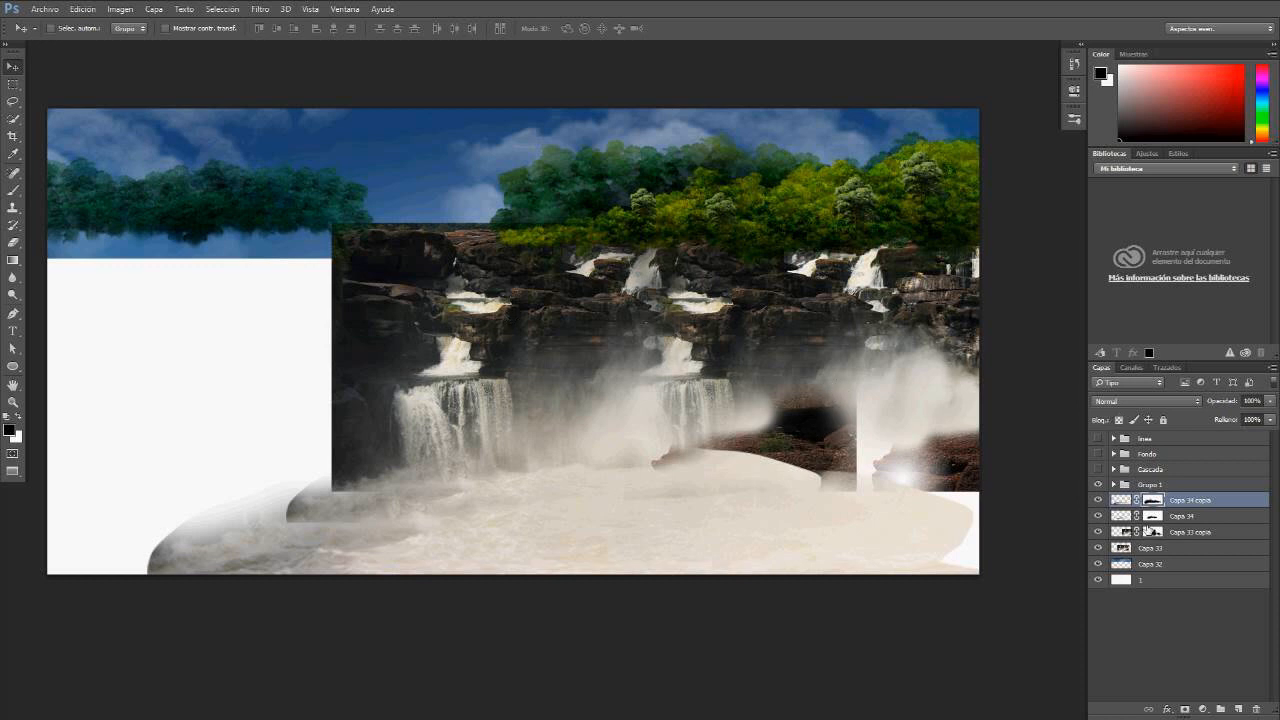
pyautogui.click(1150, 531)
pyautogui.press('x')
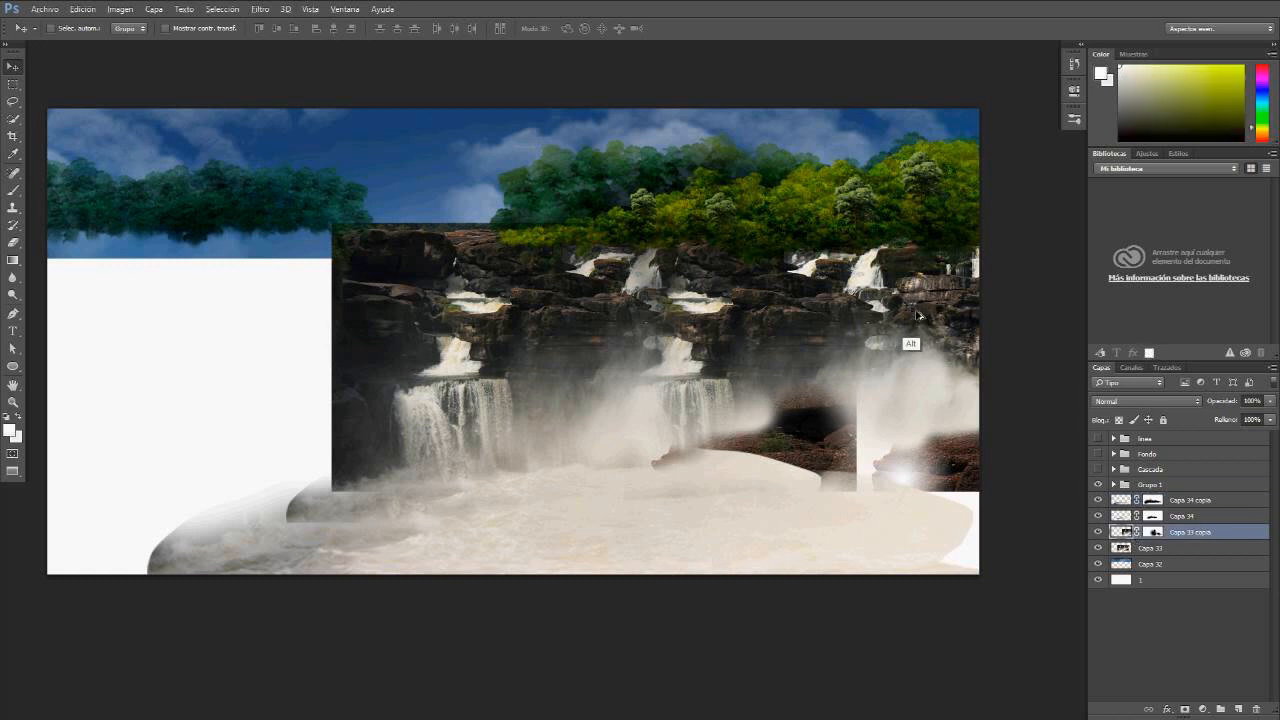
pyautogui.moveTo(918, 316); pyautogui.dragTo(387, 313)
pyautogui.hotkey('ctrl', 't')
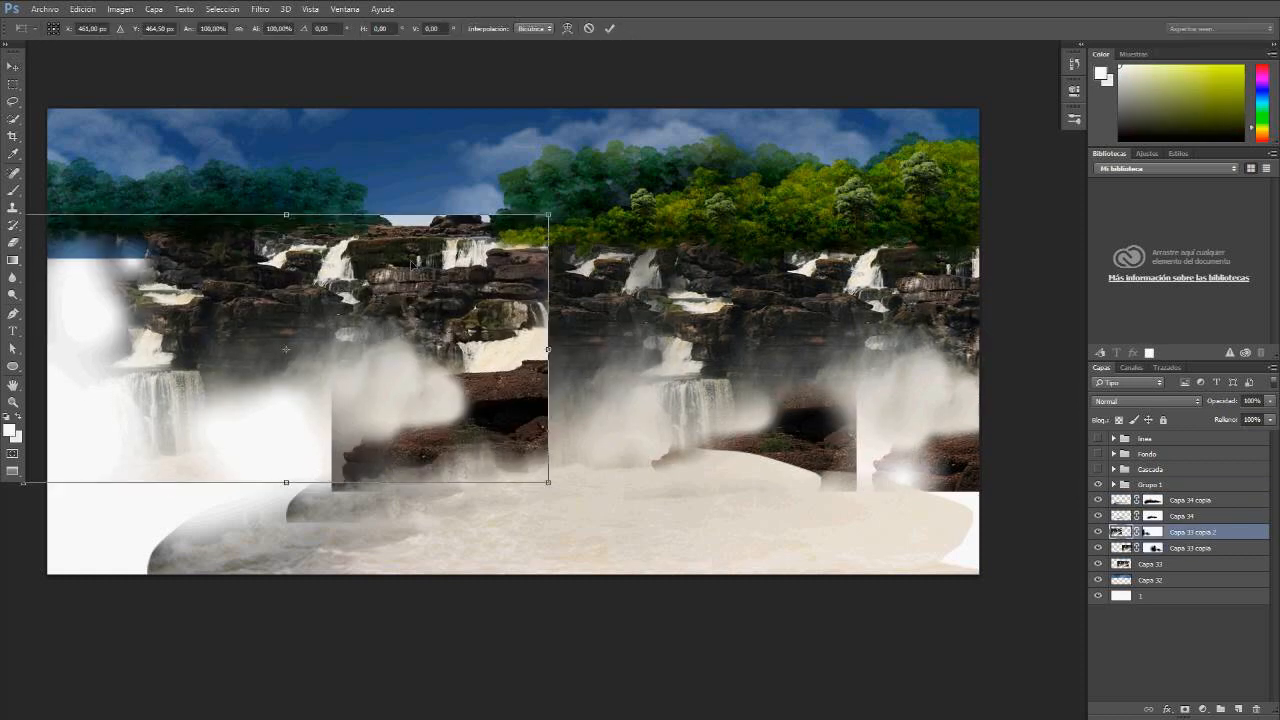
pyautogui.rightClick(431, 271)
pyautogui.click(483, 470)
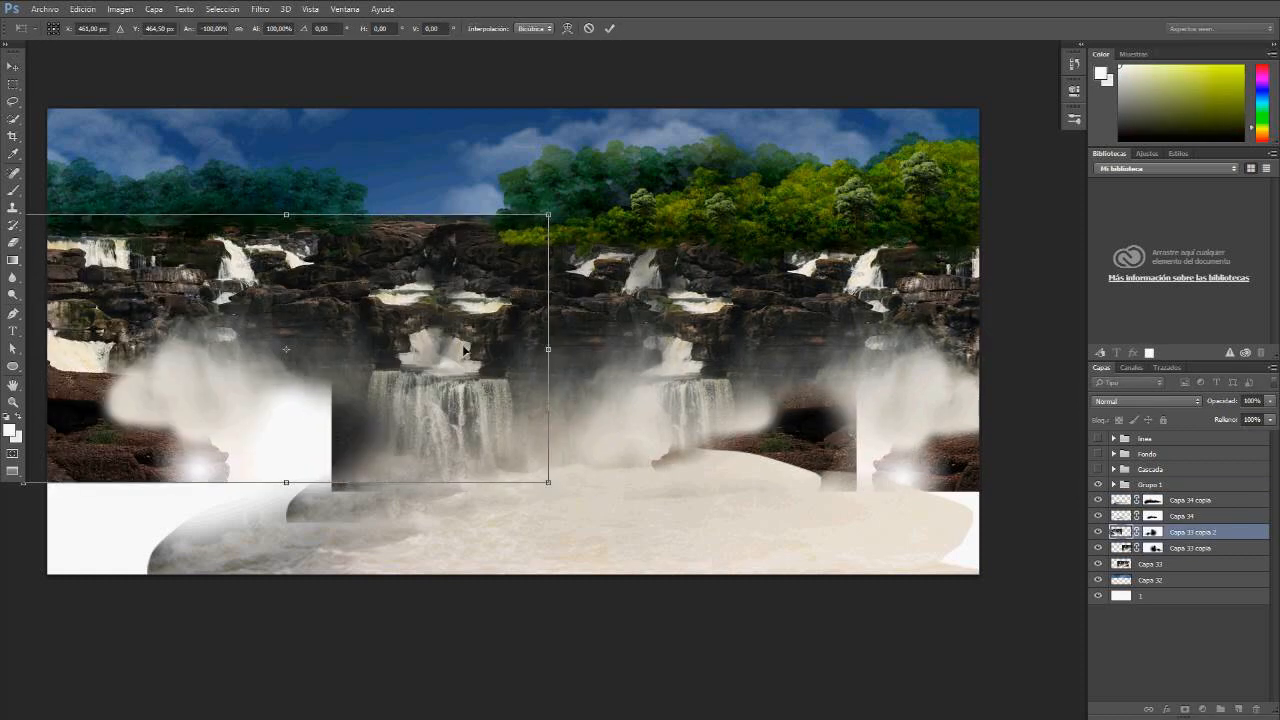
# Step: Scale the flipped cliff copy to 90.73% and align it with the canvas's left edge and the cliff top
pyautogui.moveTo(464, 350)
pyautogui.mouseDown()
pyautogui.moveTo(473, 371)
pyautogui.moveTo(473, 359)
pyautogui.mouseUp()
pyautogui.moveTo(551, 486); pyautogui.dragTo(503, 460)
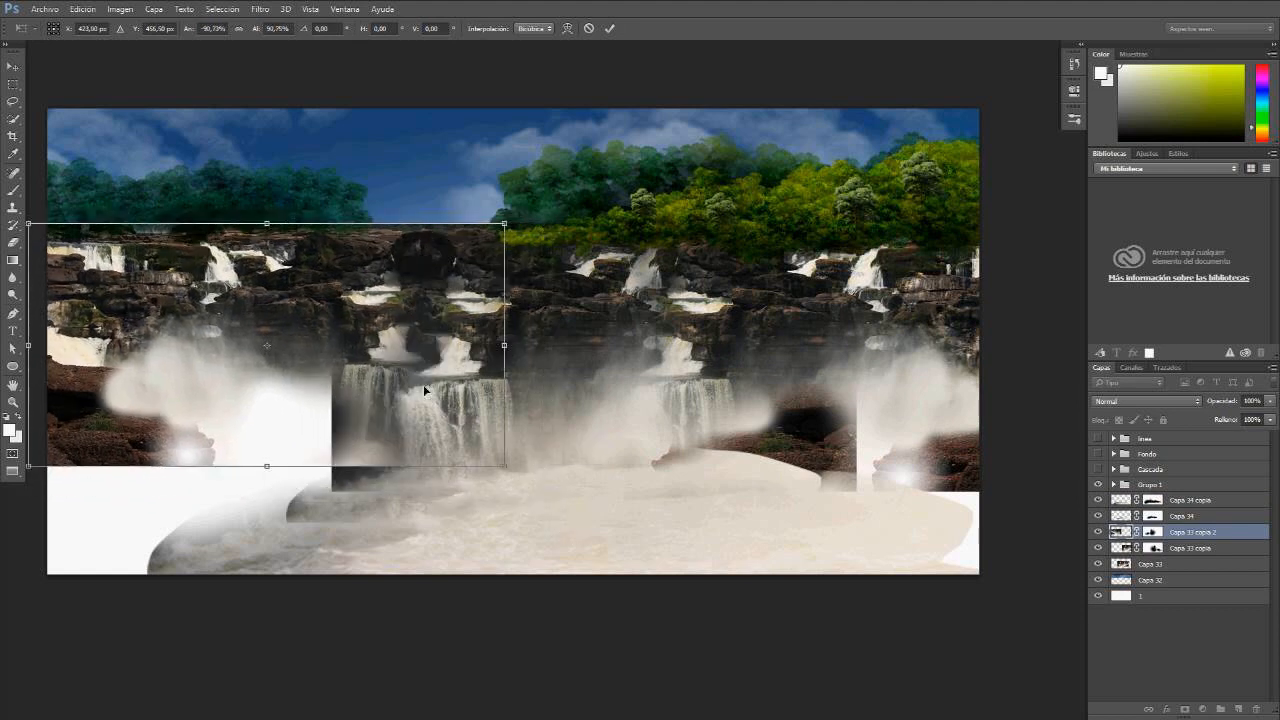
pyautogui.moveTo(425, 390); pyautogui.dragTo(446, 390)
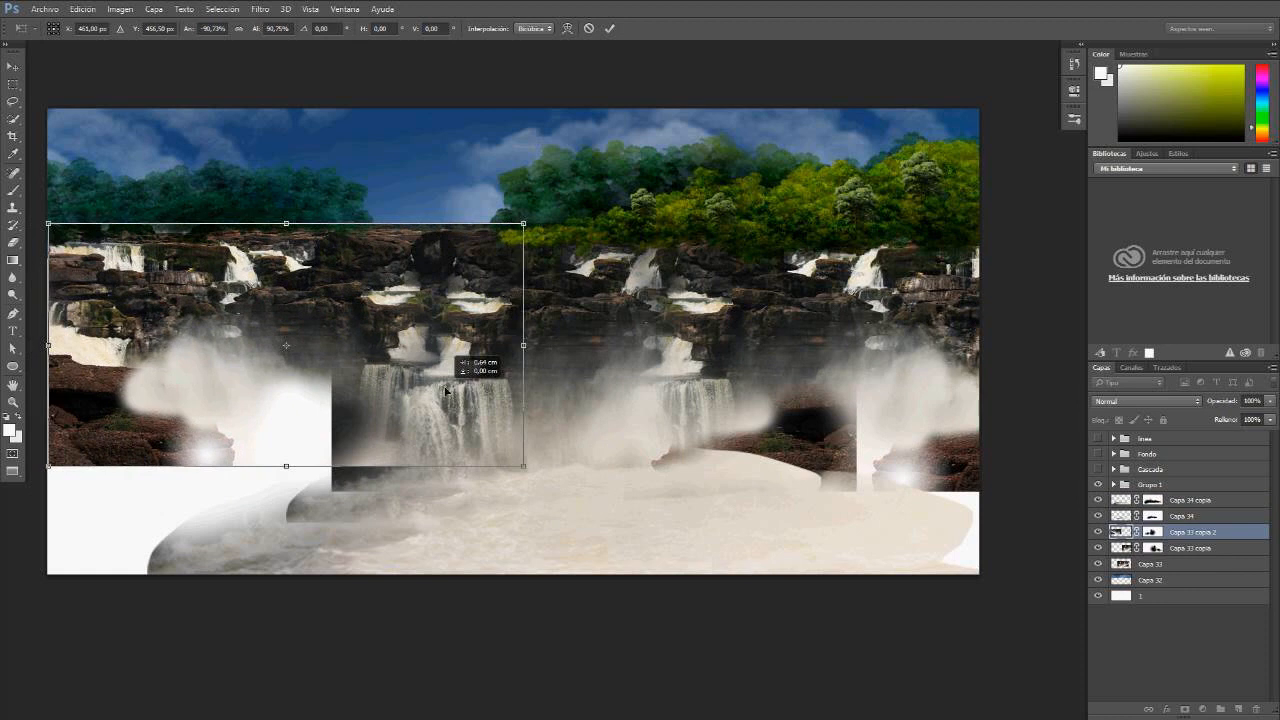
pyautogui.press('Return')
# Step: Mask out the mist, lower rocks and overlapping waterfall of Capa 33 copia 2 with black radial gradients
pyautogui.press('d')
pyautogui.press('g')
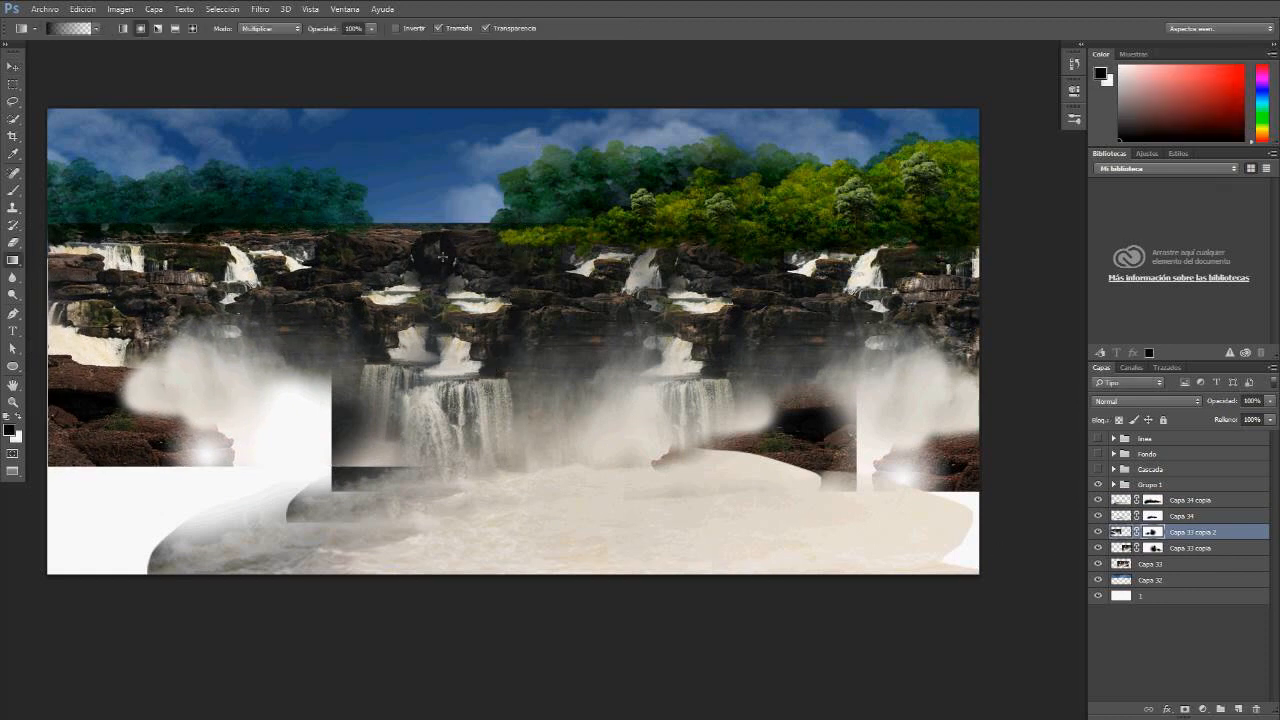
pyautogui.moveTo(443, 257); pyautogui.dragTo(380, 448)
pyautogui.moveTo(190, 442); pyautogui.dragTo(120, 395)
pyautogui.moveTo(151, 480)
pyautogui.mouseDown()
pyautogui.moveTo(108, 425)
pyautogui.moveTo(113, 334)
pyautogui.mouseUp()
pyautogui.moveTo(75, 451); pyautogui.dragTo(108, 285)
pyautogui.moveTo(126, 497); pyautogui.dragTo(150, 335)
pyautogui.moveTo(206, 446); pyautogui.dragTo(236, 330)
pyautogui.moveTo(272, 447)
pyautogui.mouseDown()
pyautogui.moveTo(339, 419)
pyautogui.moveTo(345, 345)
pyautogui.mouseUp()
pyautogui.moveTo(375, 445); pyautogui.dragTo(385, 395)
pyautogui.moveTo(379, 476); pyautogui.dragTo(390, 306)
pyautogui.moveTo(318, 404); pyautogui.dragTo(241, 393)
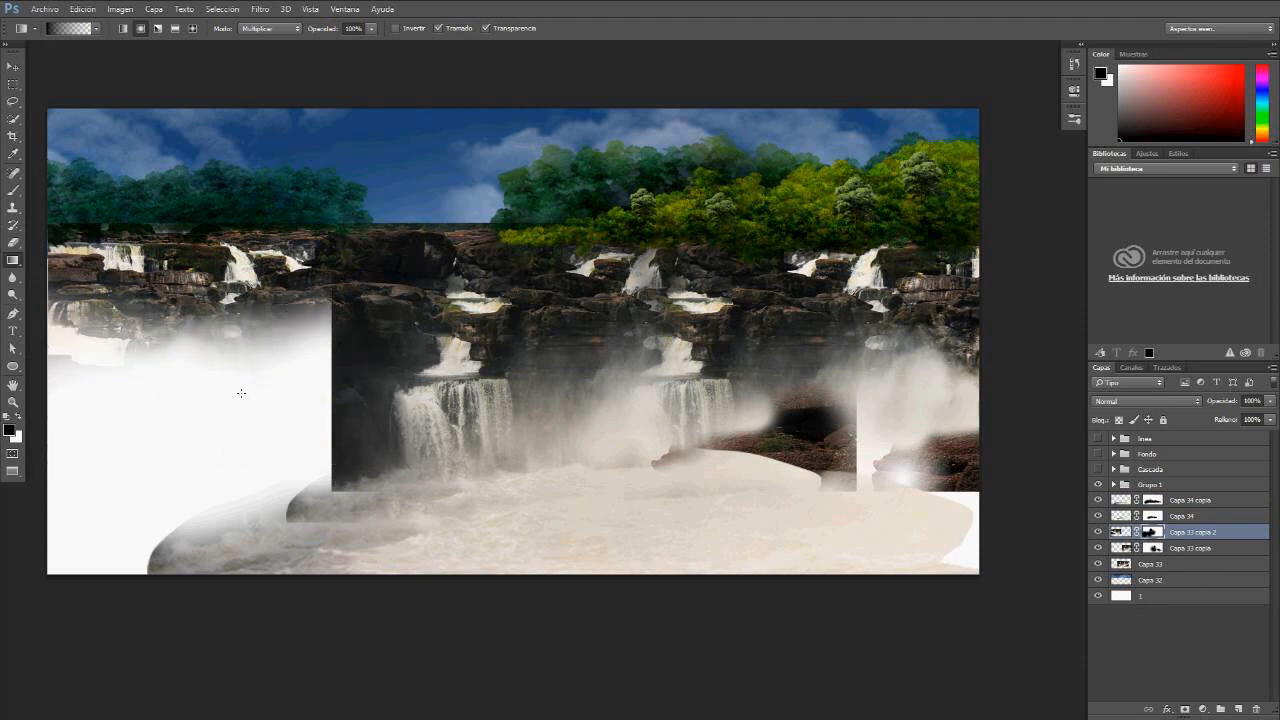
# Step: Merge the layers from Capa 34 copia down to Capa 33 into one layer
pyautogui.press('v')
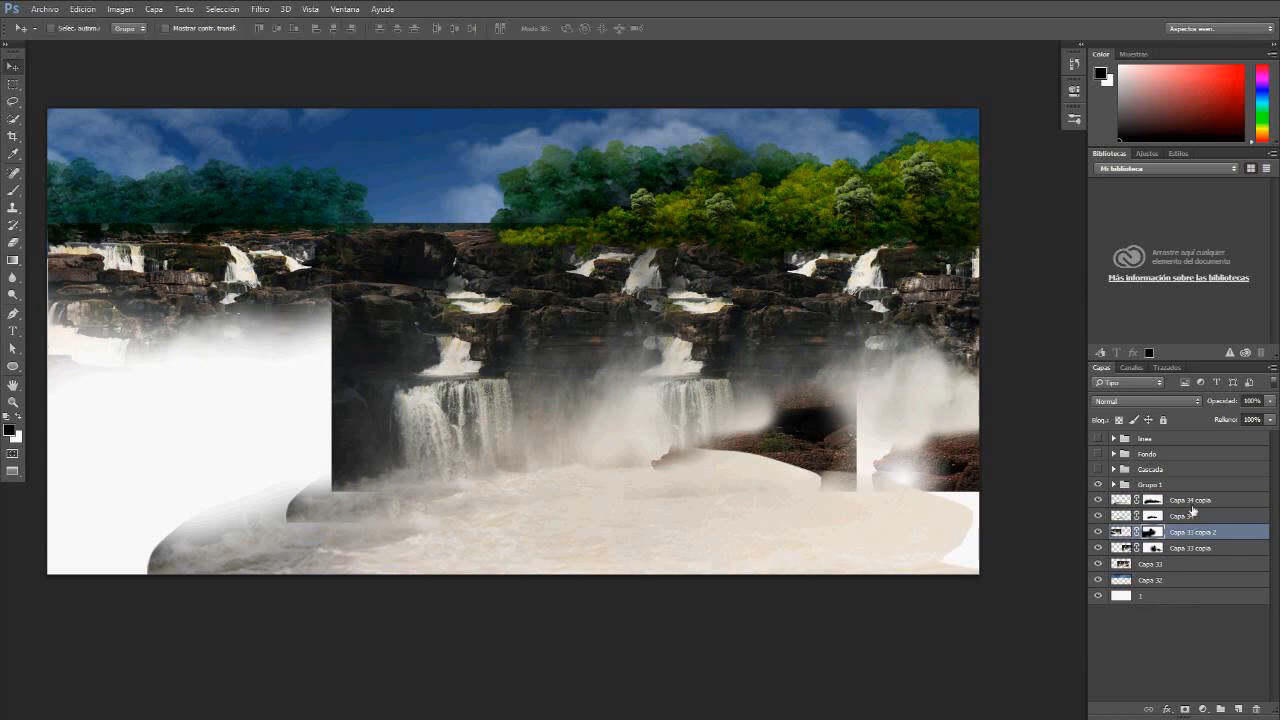
pyautogui.click(1191, 503)
pyautogui.keyDown('shift'); pyautogui.click(1166, 565); pyautogui.keyUp('shift')
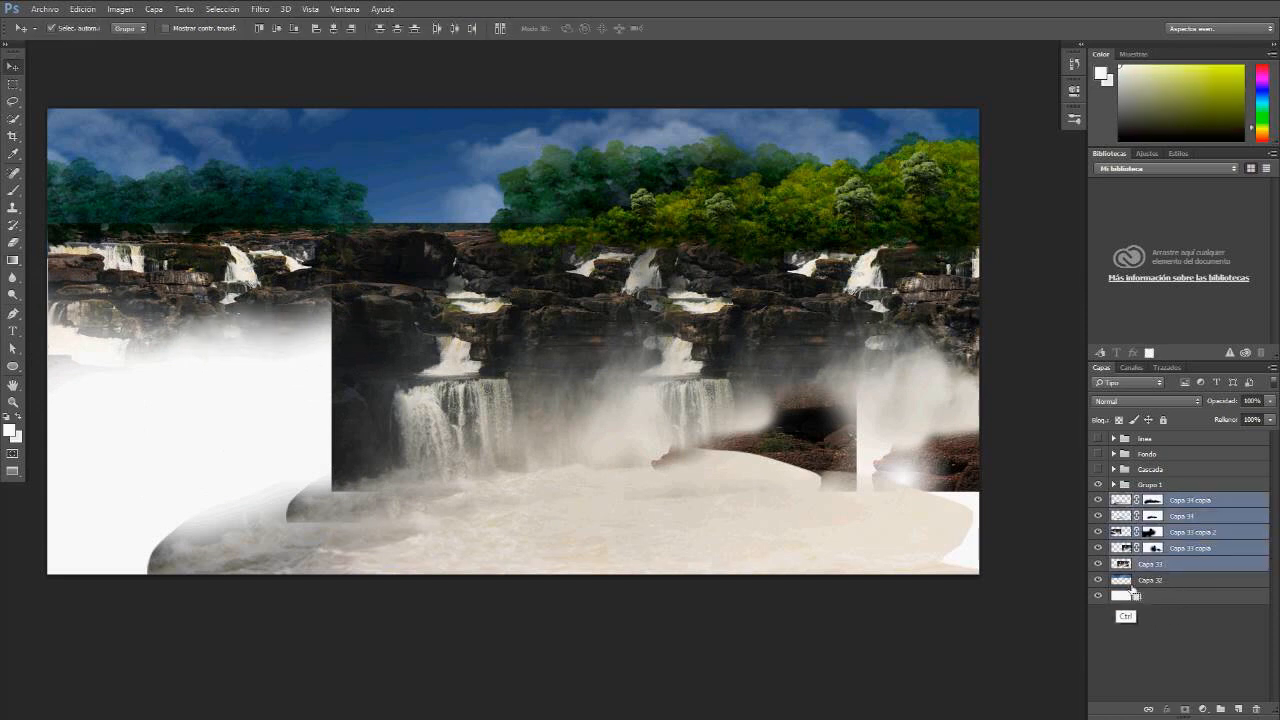
pyautogui.hotkey('ctrl', 'e')
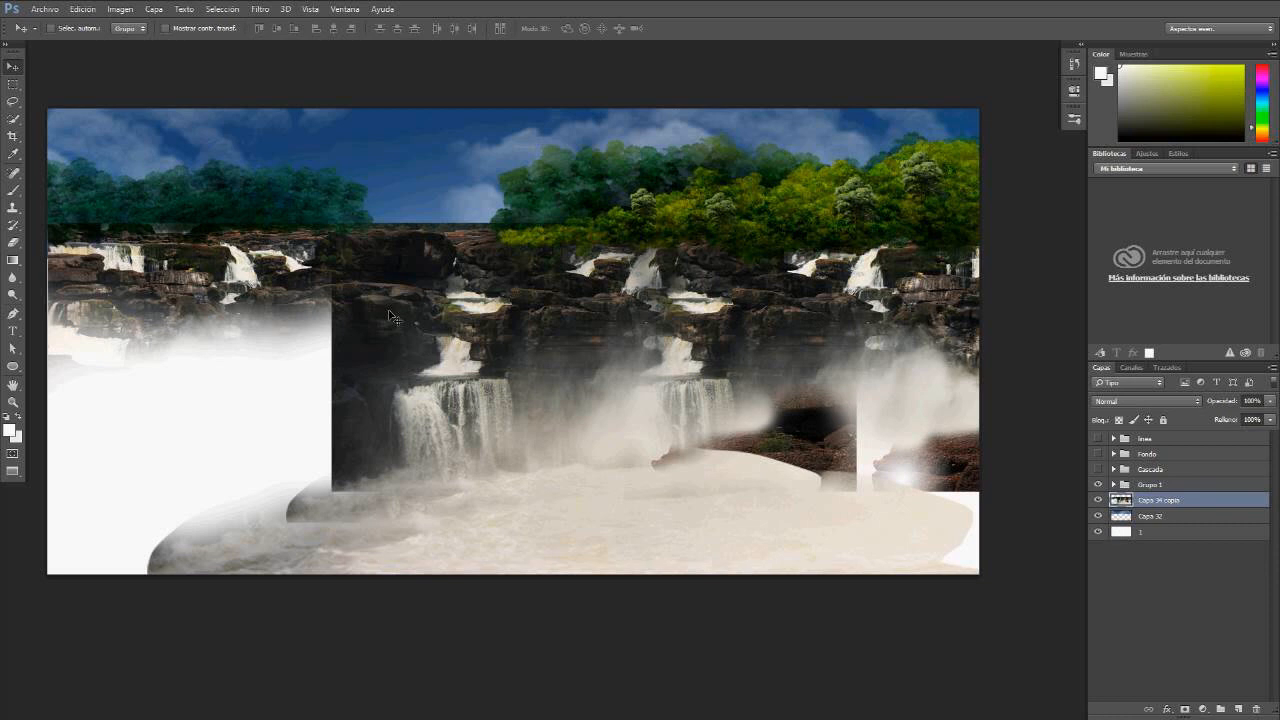
# Step: Lock the merged waterfall layer's transparent pixels and sample a dark colour from the image for the Gradient tool
pyautogui.press('g')
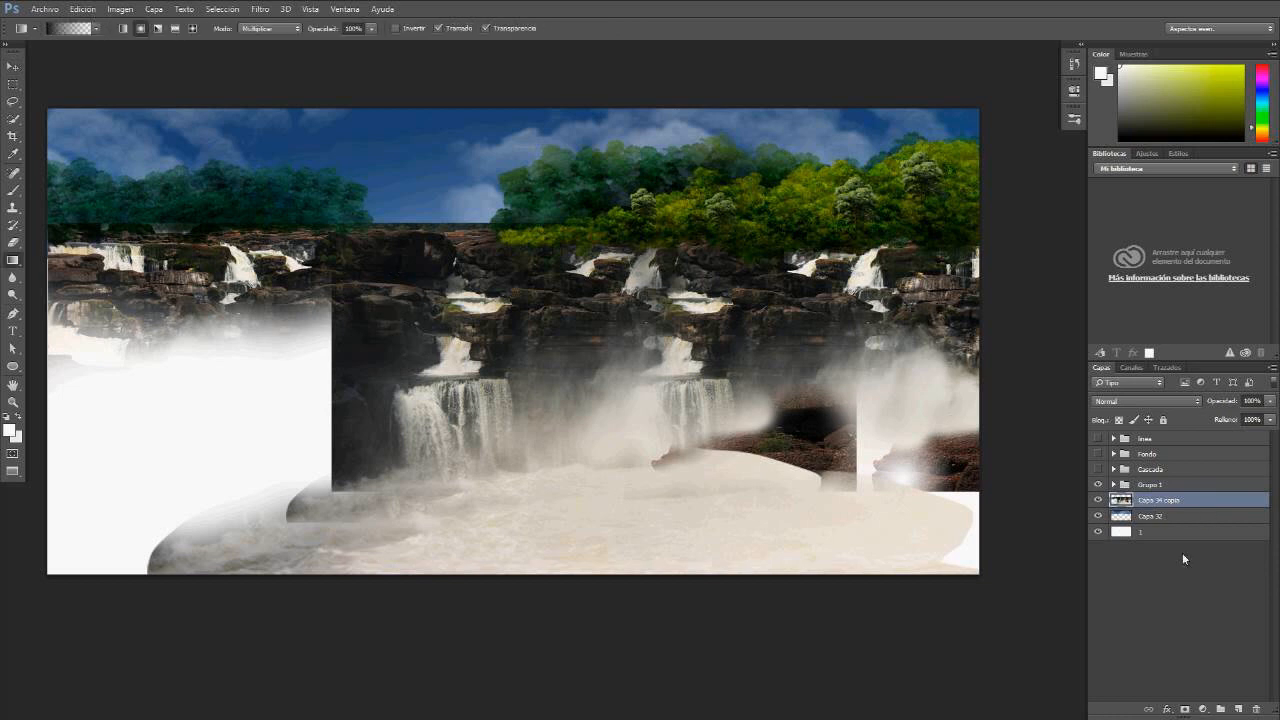
pyautogui.click(1119, 420)
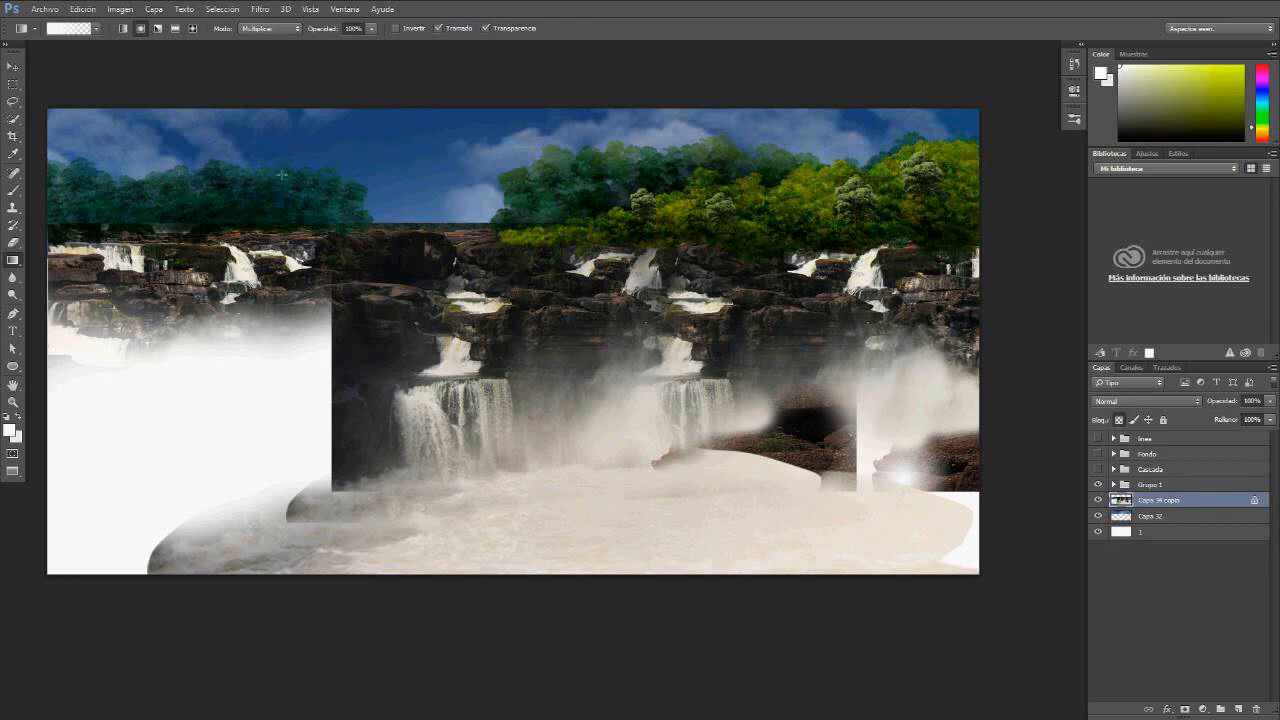
pyautogui.press('d')
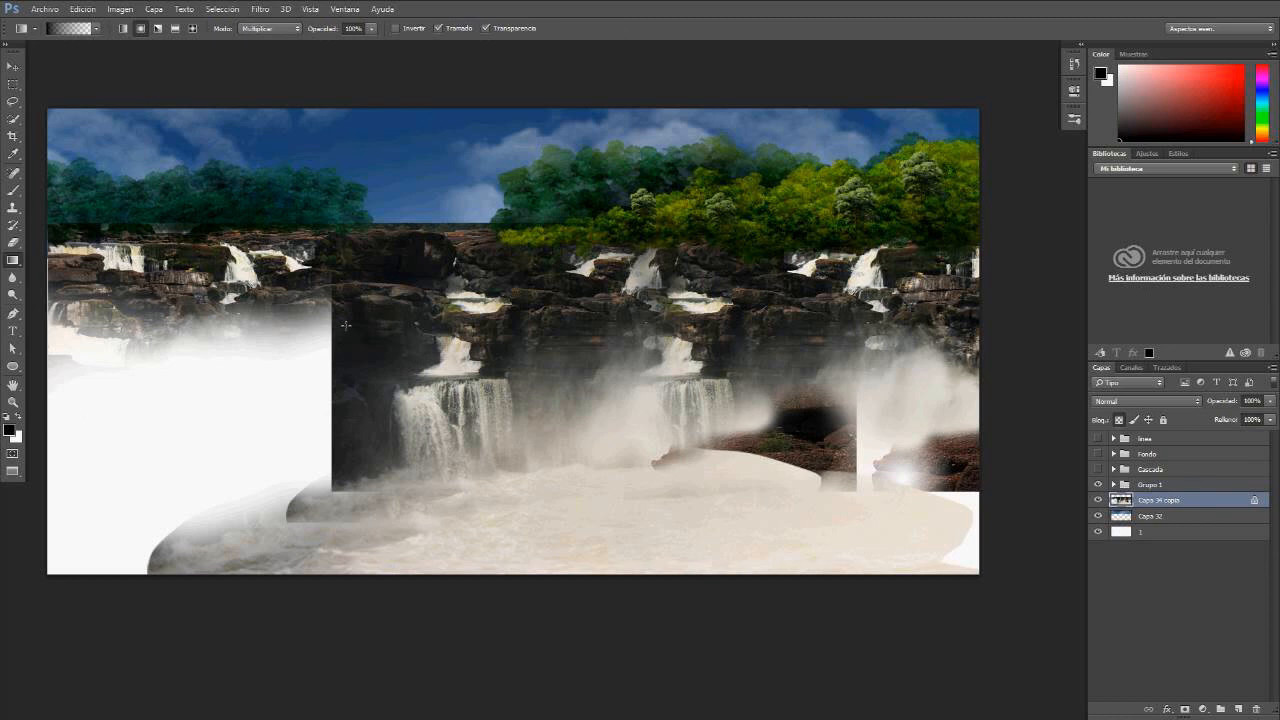
pyautogui.keyDown('alt'); pyautogui.click(475, 280); pyautogui.keyUp('alt')
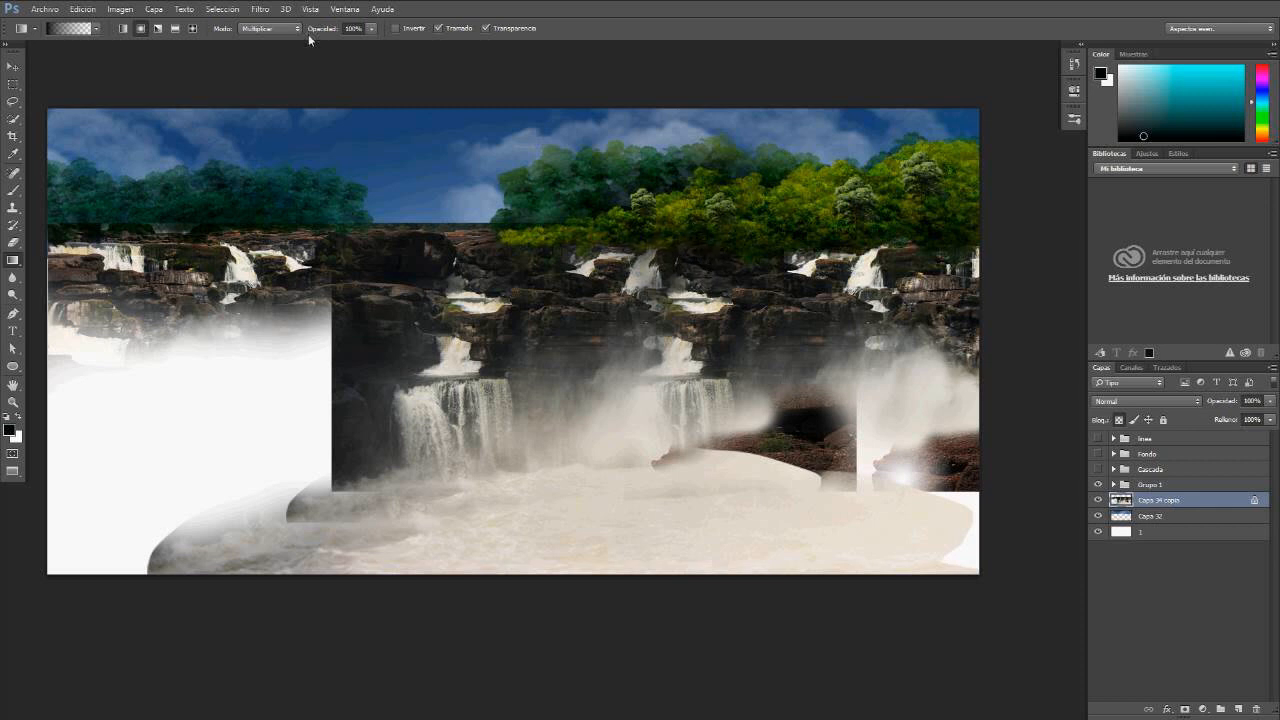
# Step: Lower the Gradient tool's opacity to 39%, keeping the current gradient and Multiplicar mode
pyautogui.moveTo(326, 30); pyautogui.dragTo(298, 31)
pyautogui.click(97, 29)
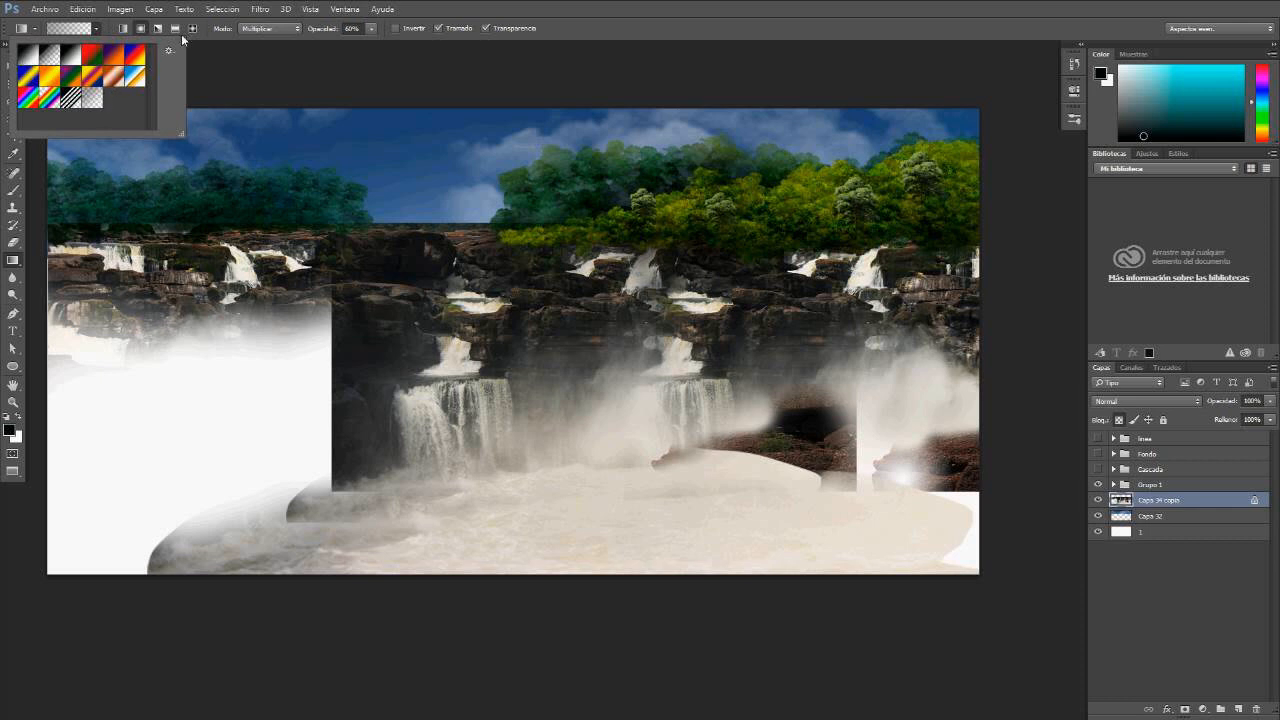
pyautogui.click(420, 107)
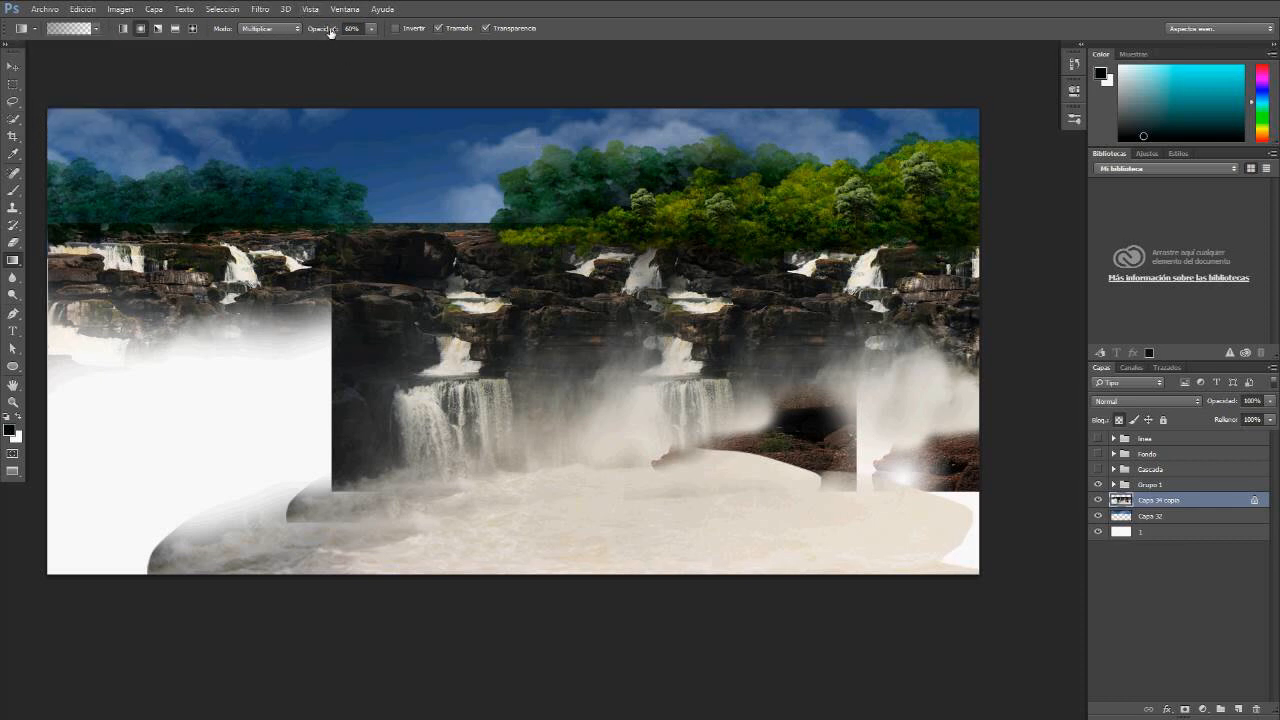
pyautogui.moveTo(330, 32); pyautogui.dragTo(317, 34)
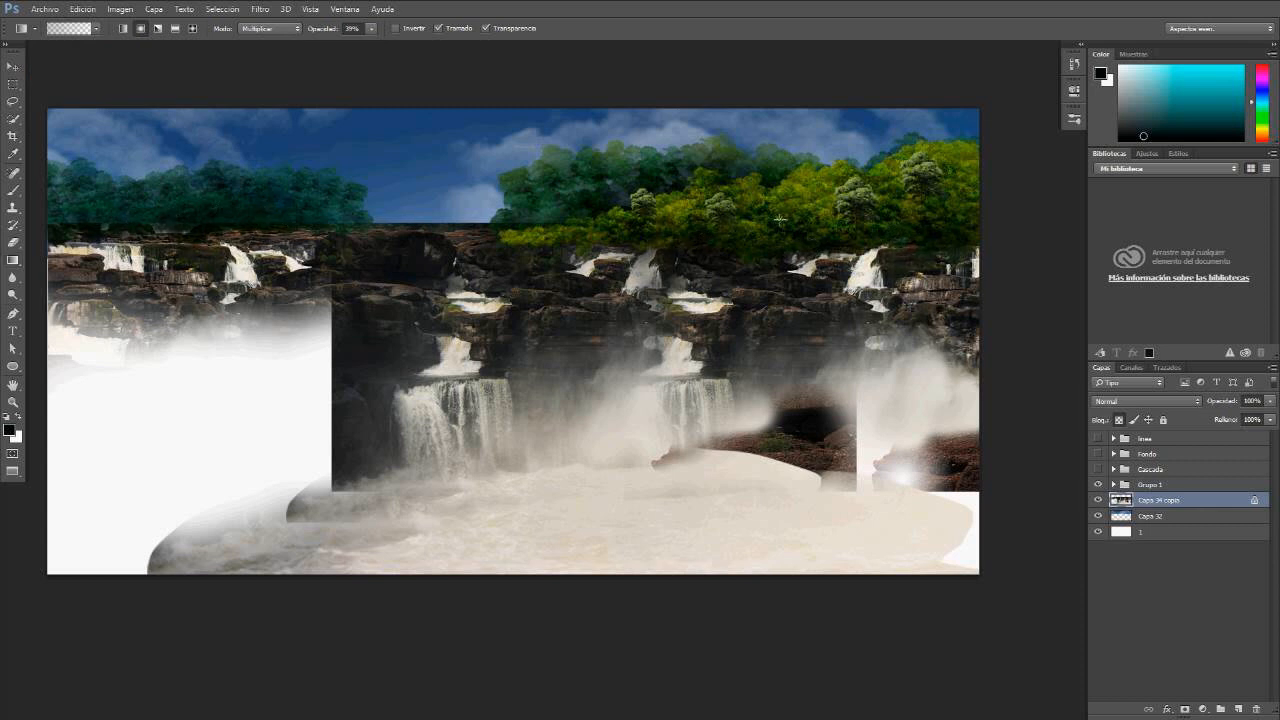
# Step: Choose the 410 px waterfall-shaped brush and sample a light grey water colour from the lower waterfall
pyautogui.press('b')
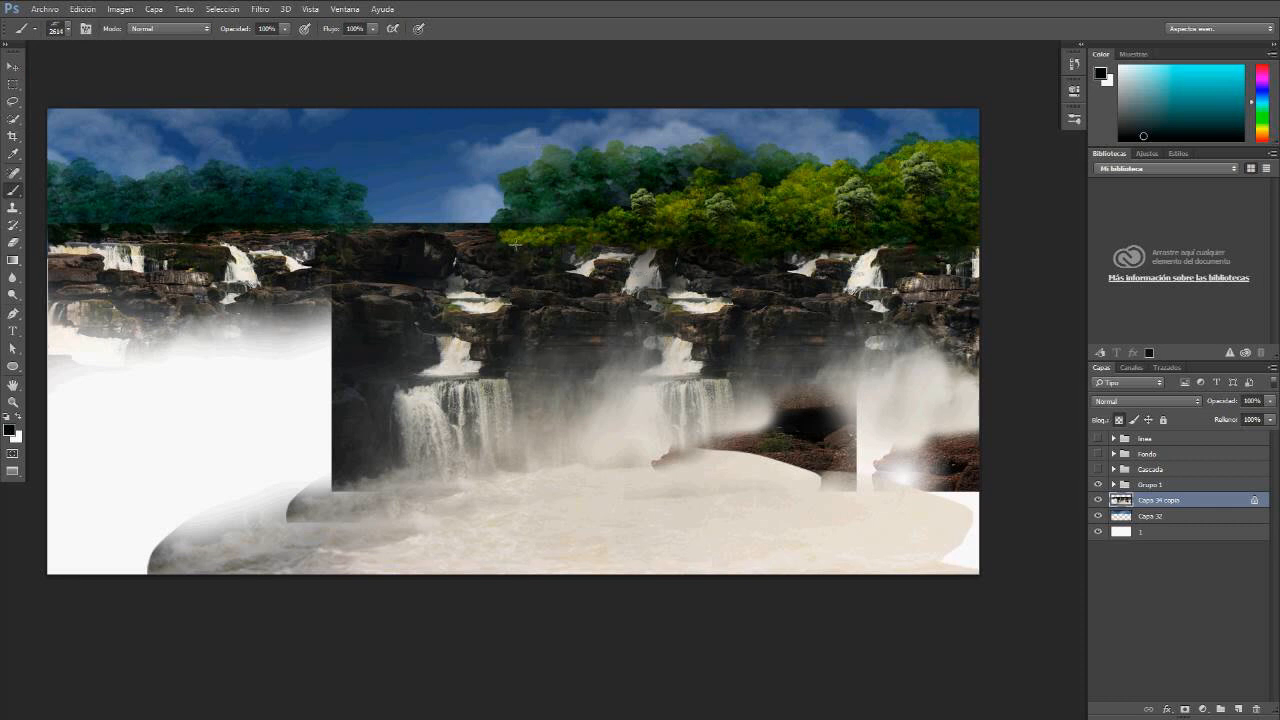
pyautogui.rightClick(500, 265)
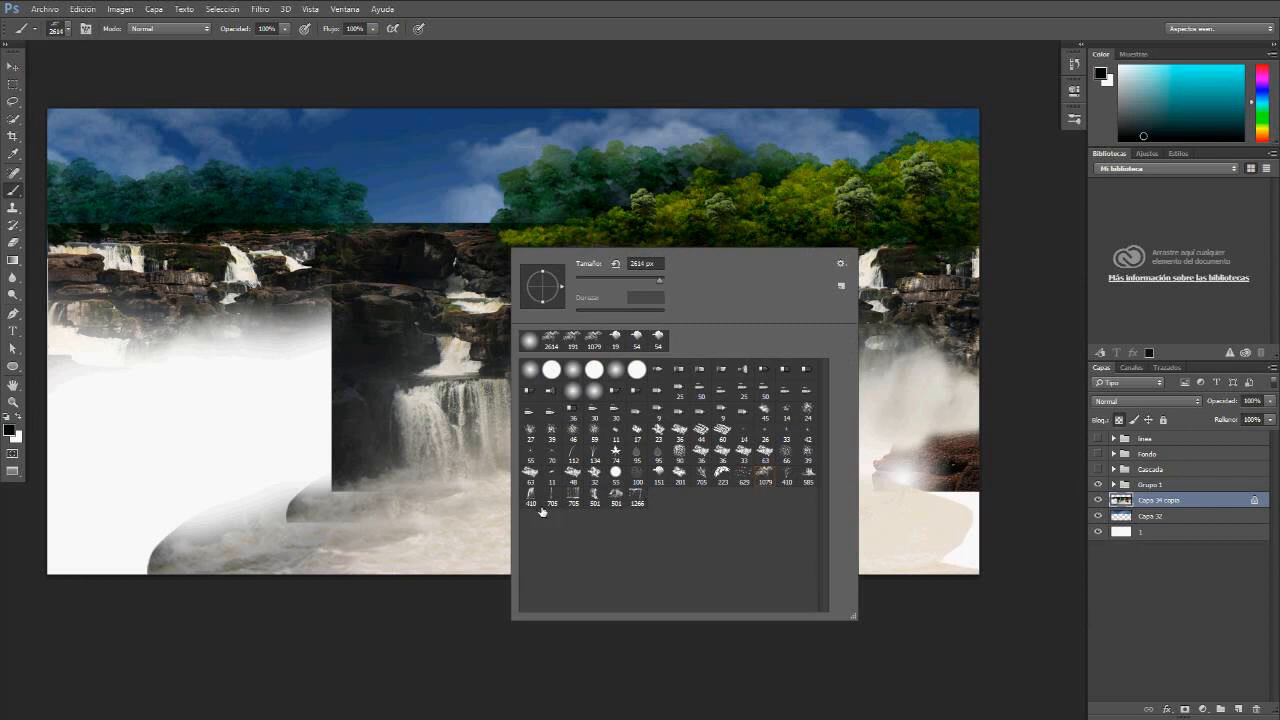
pyautogui.click(530, 472)
pyautogui.click(530, 493)
pyautogui.click(398, 261)
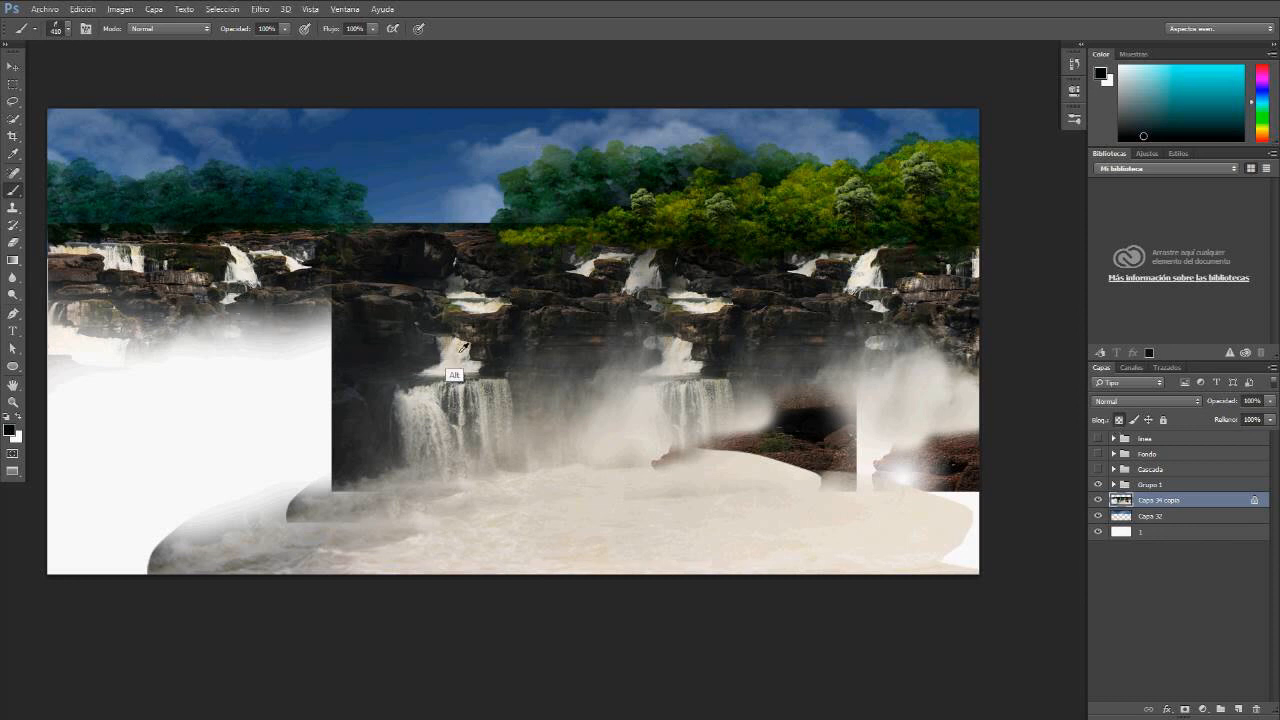
pyautogui.keyDown('alt'); pyautogui.click(425, 432); pyautogui.keyUp('alt')
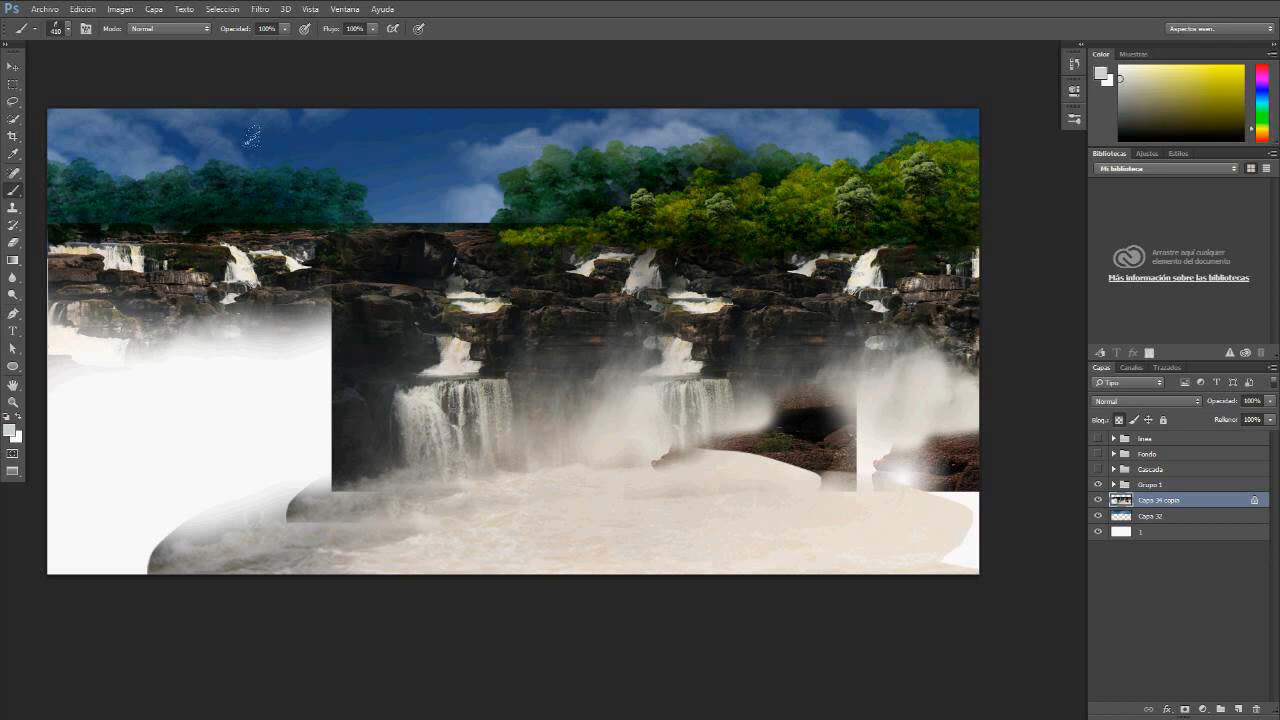
# Step: Reduce the waterfall brush to 173 px and stamp falling water below the central cascade on Capa 34 copia
pyautogui.click(69, 30)
pyautogui.moveTo(142, 65); pyautogui.dragTo(116, 72)
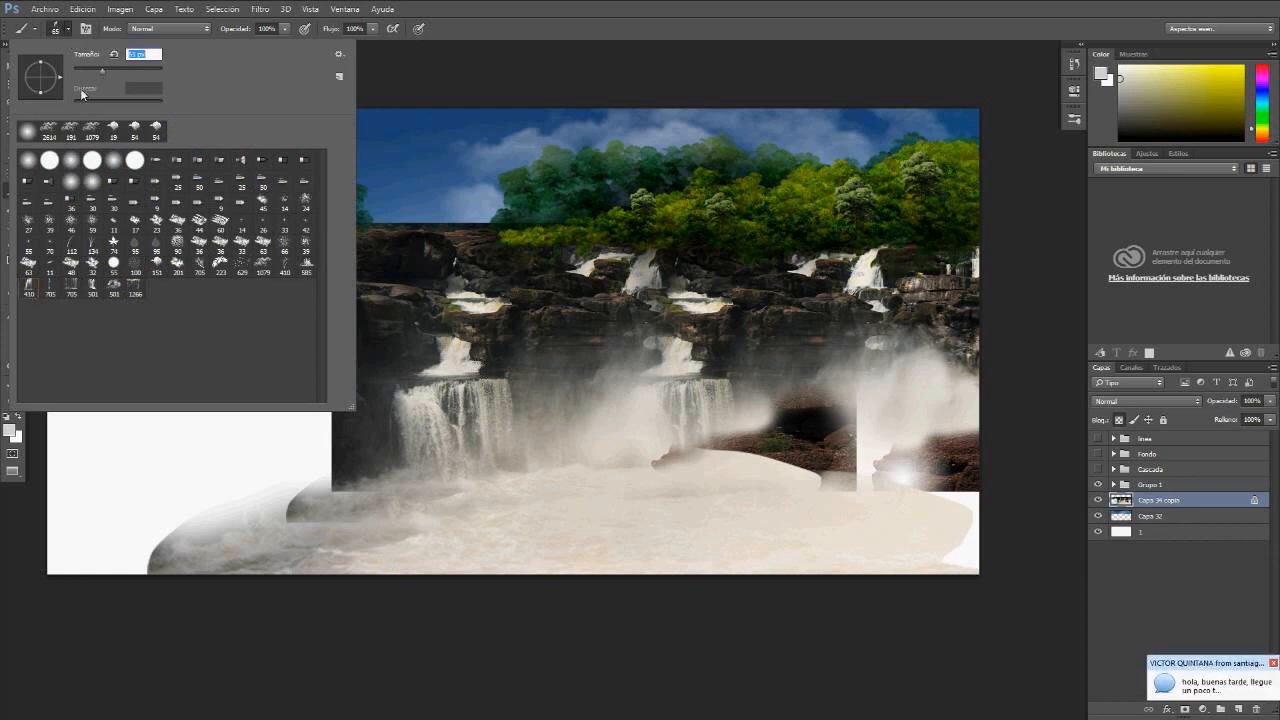
pyautogui.moveTo(124, 76); pyautogui.dragTo(123, 76)
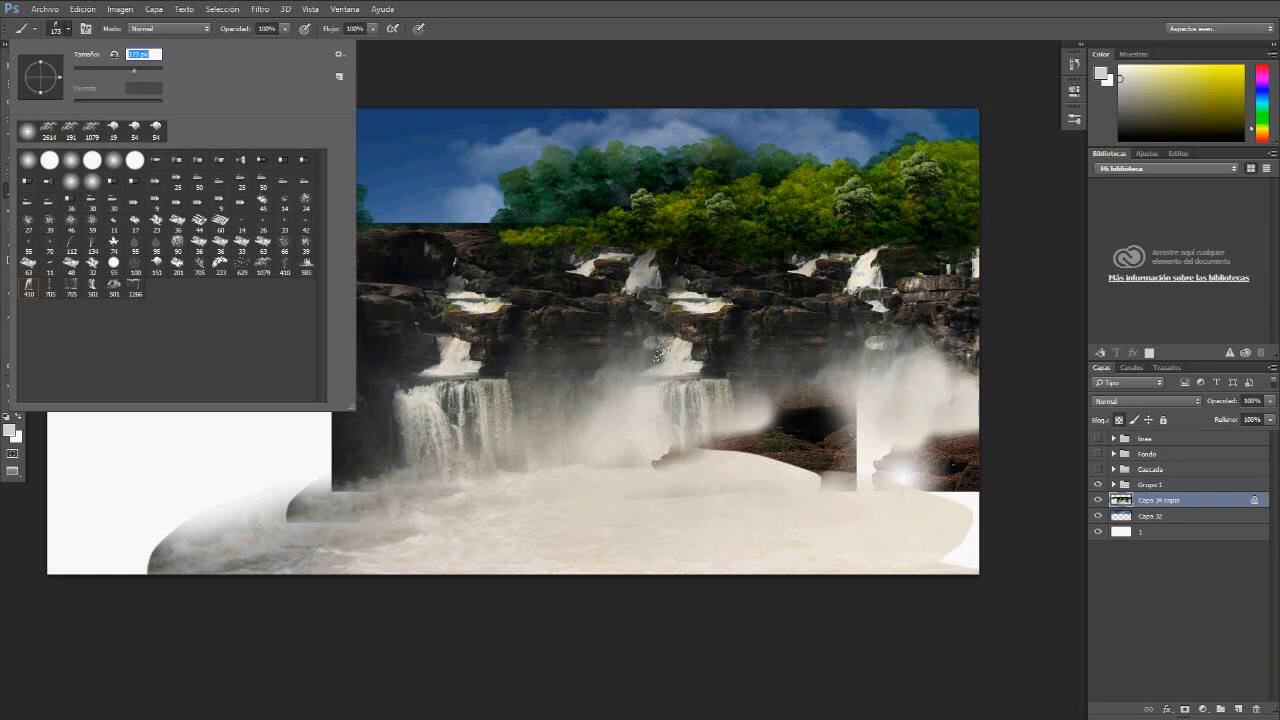
pyautogui.press('Return')
pyautogui.click(646, 340)
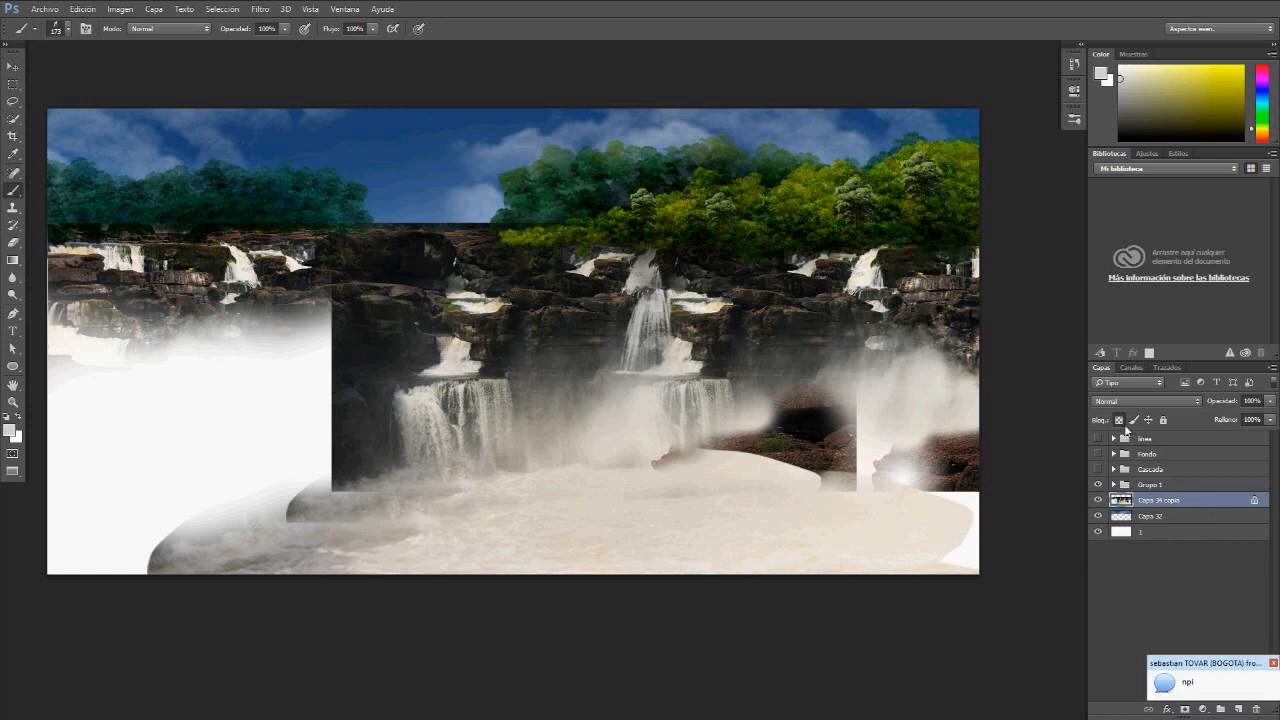
# Step: Keep Capa 34 copia locked, add a new layer above it, and stamp a waterfall over the cascade to the left of centre
pyautogui.click(1118, 421)
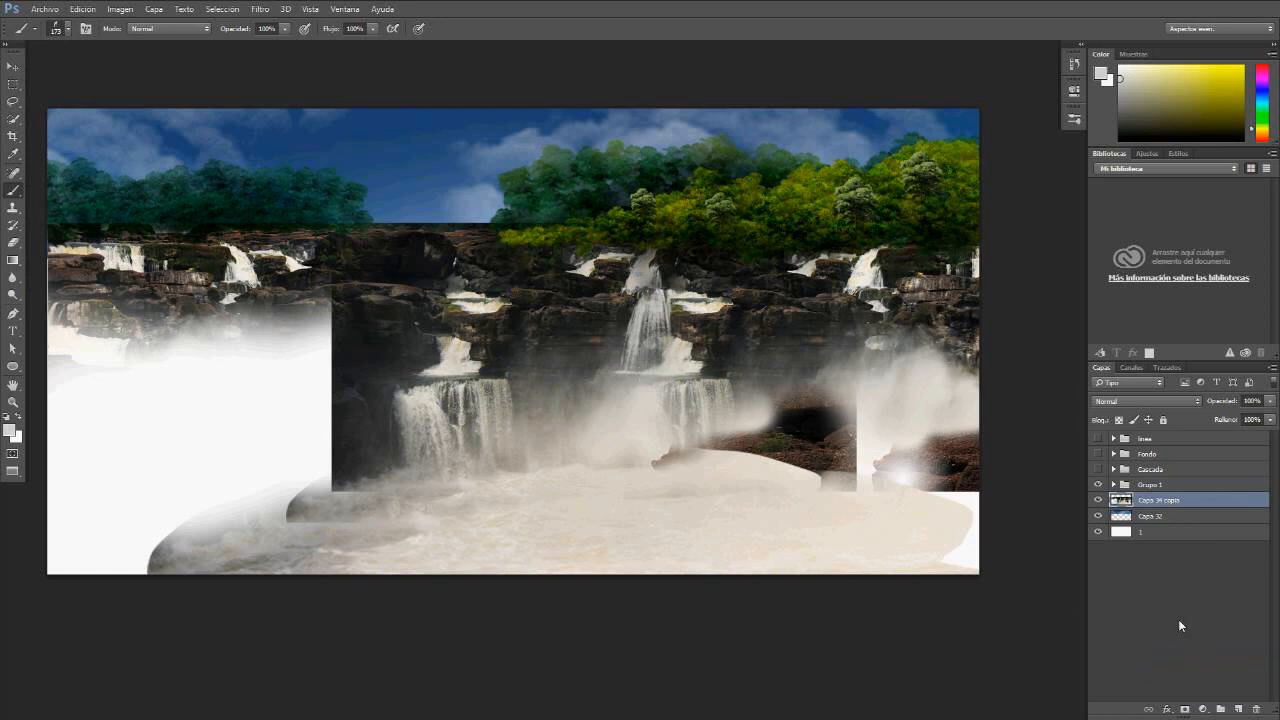
pyautogui.press('/')
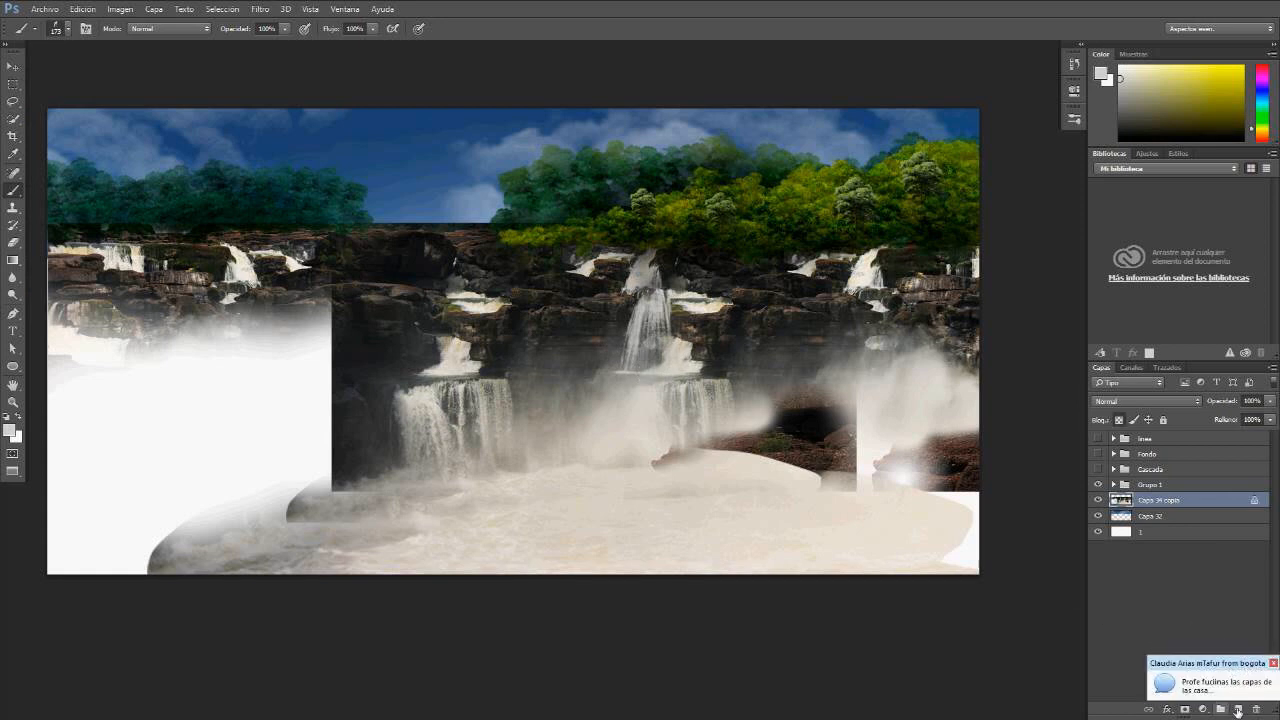
pyautogui.click(1238, 709)
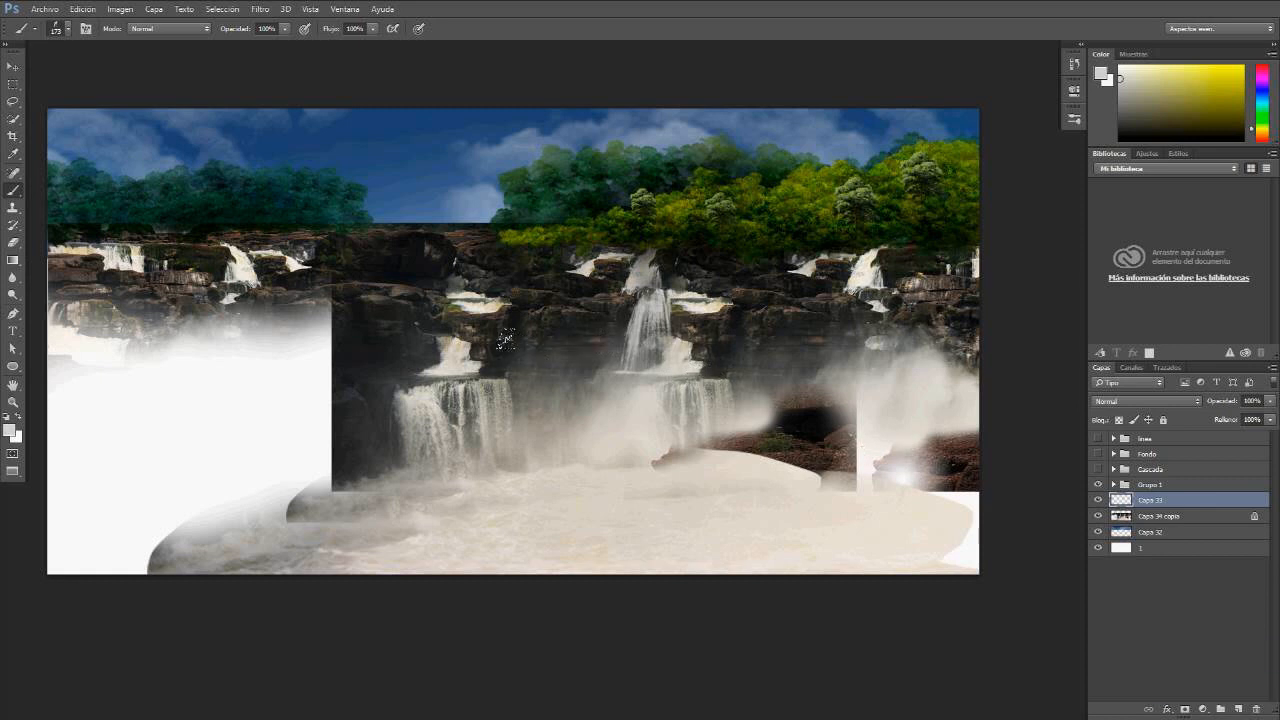
pyautogui.click(463, 340)
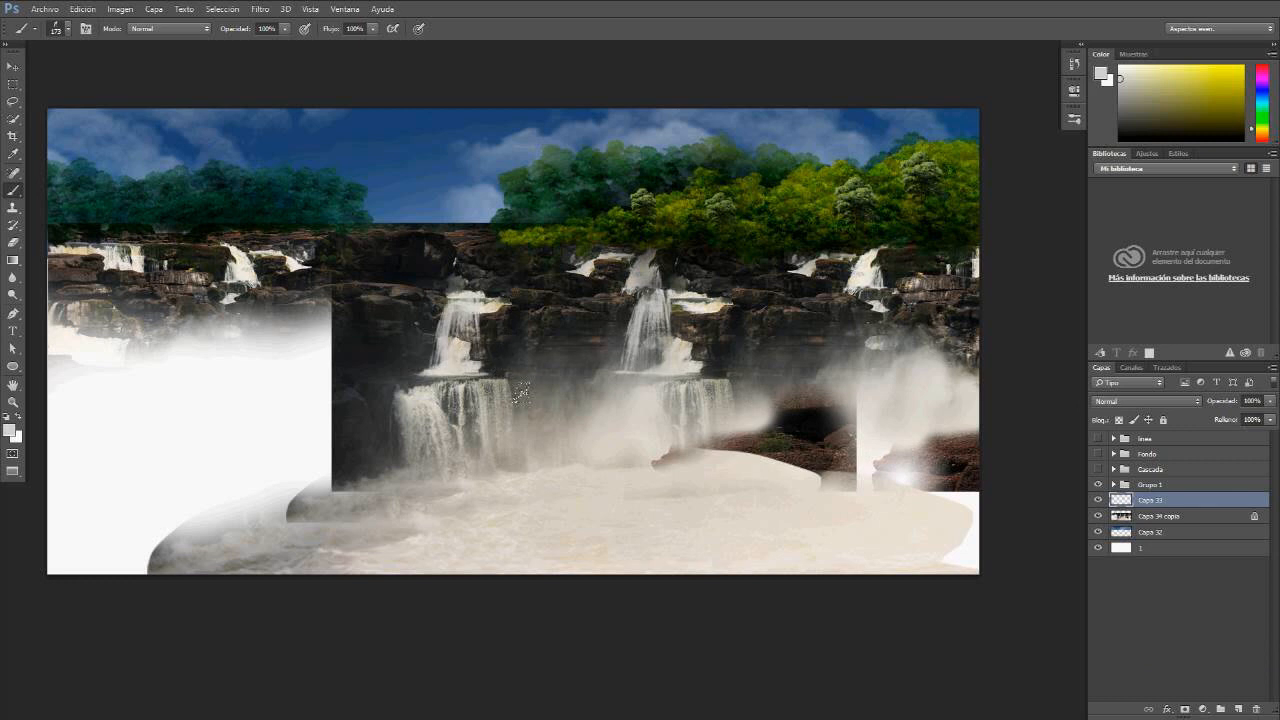
# Step: Move the stamped waterfall on Capa 33 slightly right and down and transform it to fit between the two ledges
pyautogui.press('v')
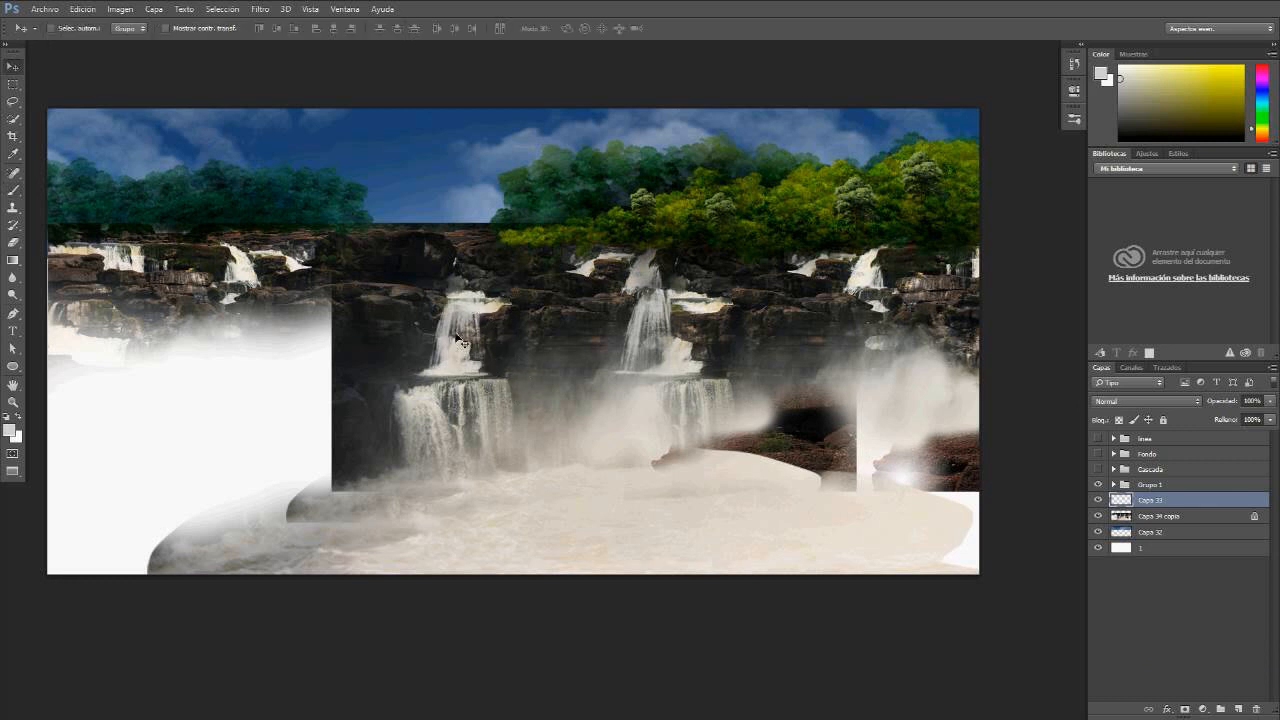
pyautogui.moveTo(460, 340)
pyautogui.mouseDown()
pyautogui.moveTo(412, 318)
pyautogui.moveTo(422, 182)
pyautogui.moveTo(465, 230)
pyautogui.moveTo(445, 290)
pyautogui.moveTo(459, 397)
pyautogui.moveTo(479, 357)
pyautogui.mouseUp()
pyautogui.hotkey('ctrl', 't')
pyautogui.press('Return')
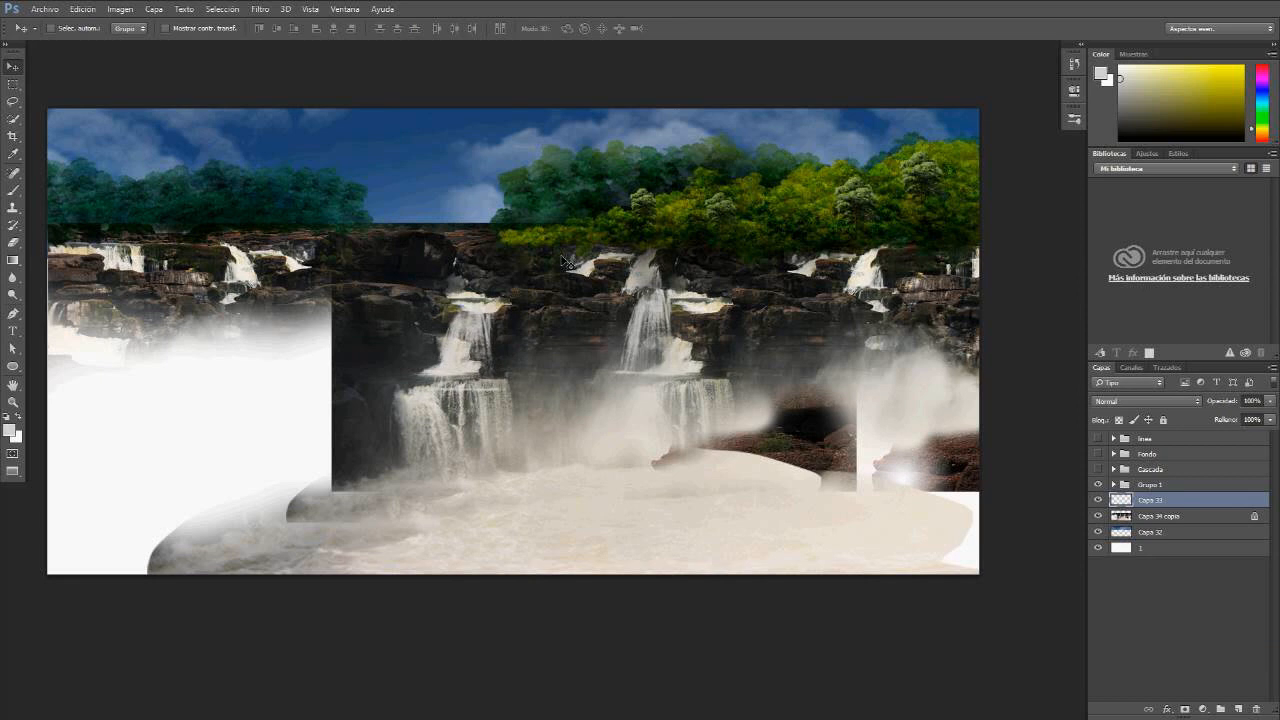
# Step: Set the brush to Dividir mode at 74% opacity, try another waterfall stamp on Capa 33, and undo the stamp
pyautogui.press('e')
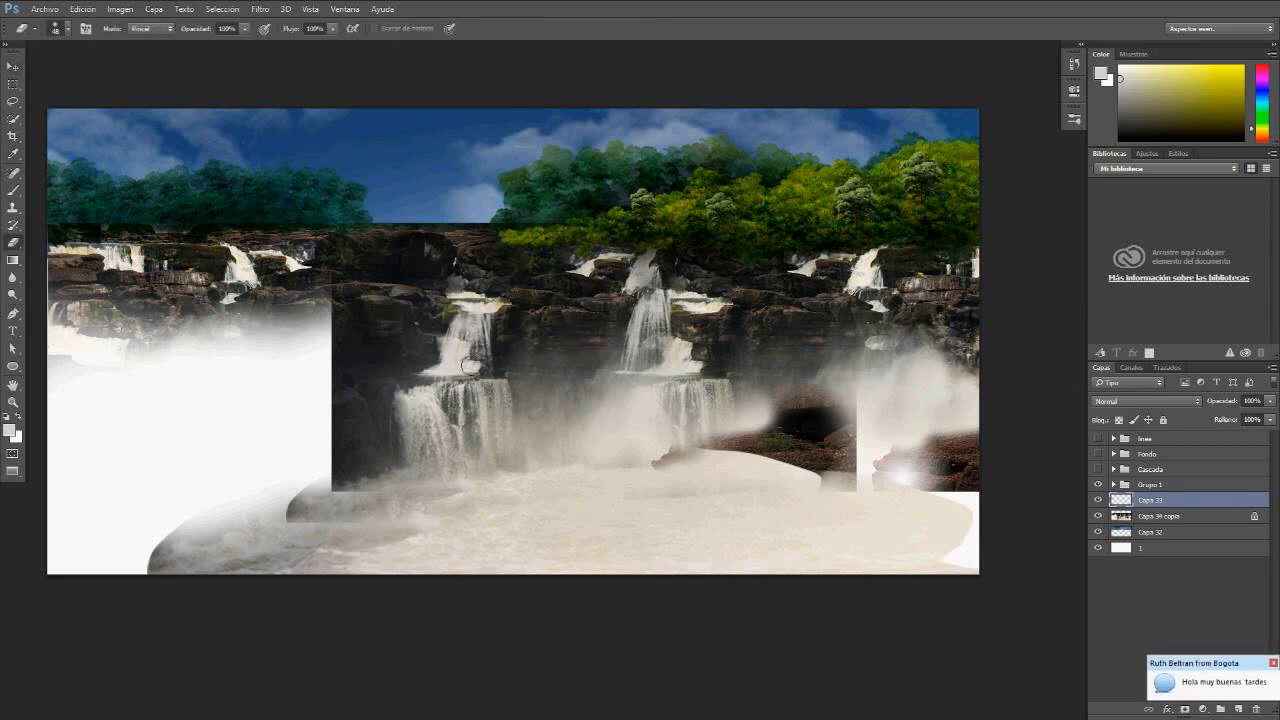
pyautogui.press('g')
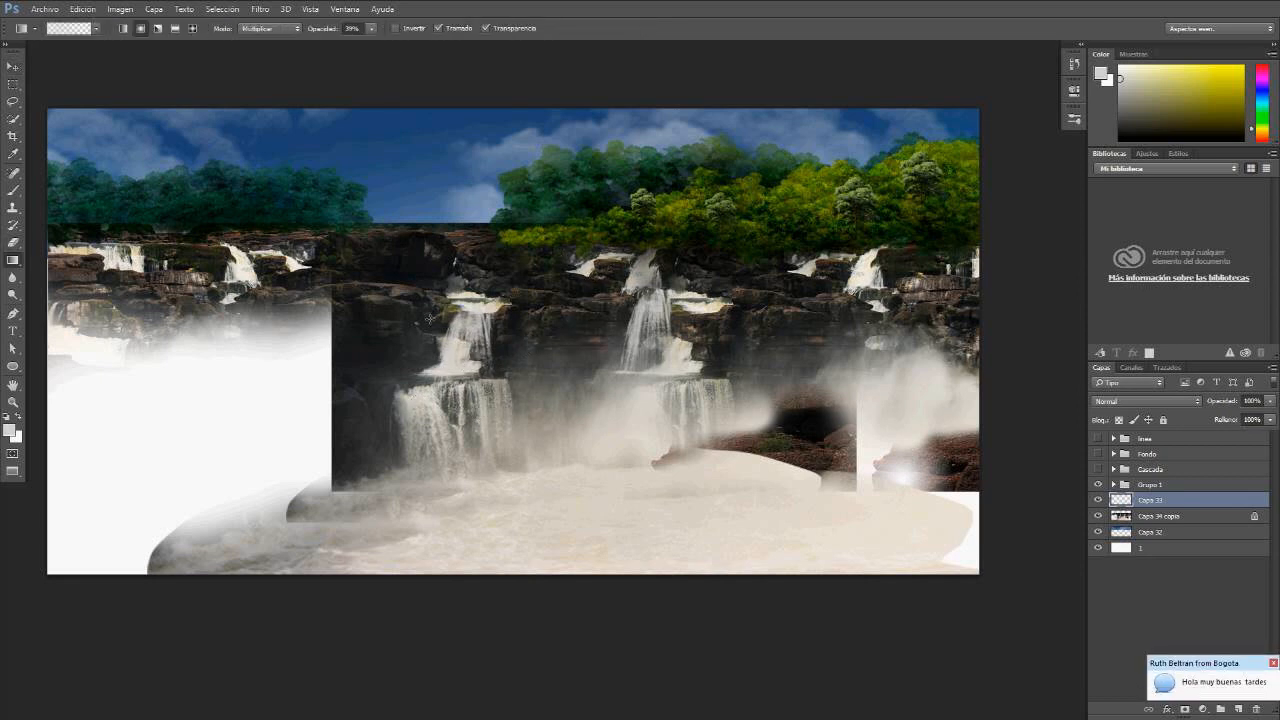
pyautogui.click(13, 189)
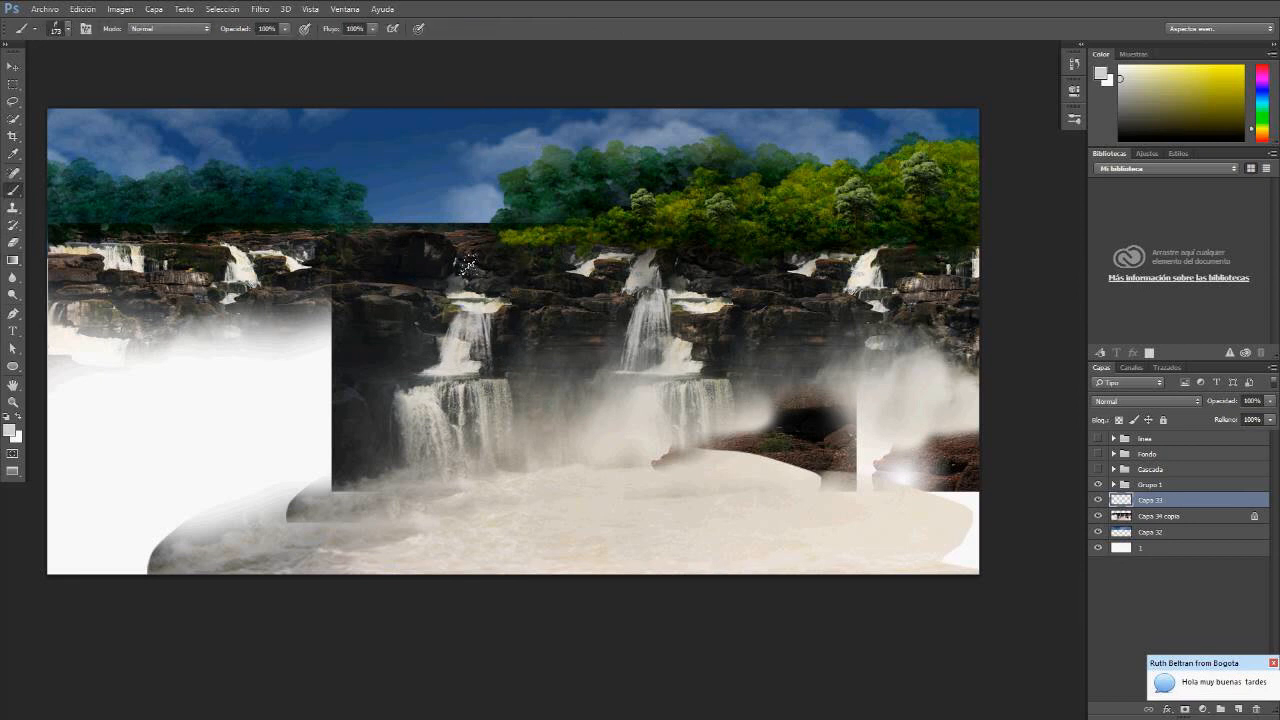
pyautogui.click(174, 29)
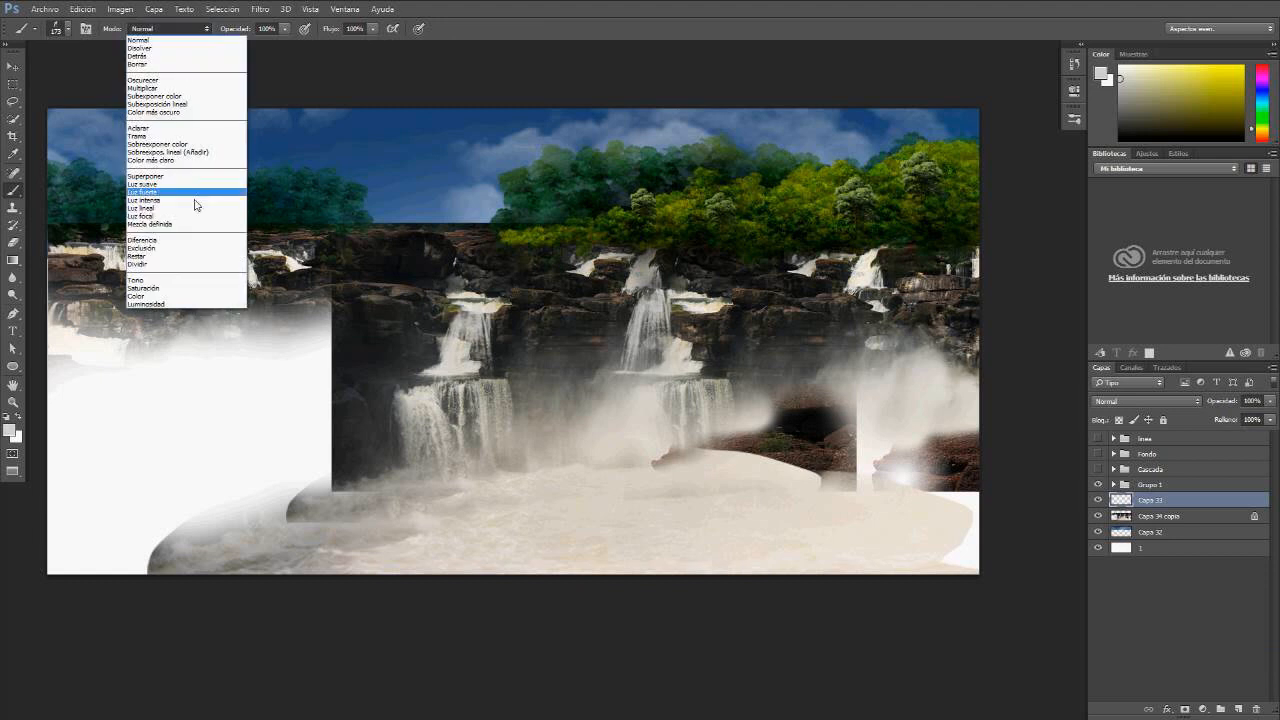
pyautogui.click(157, 266)
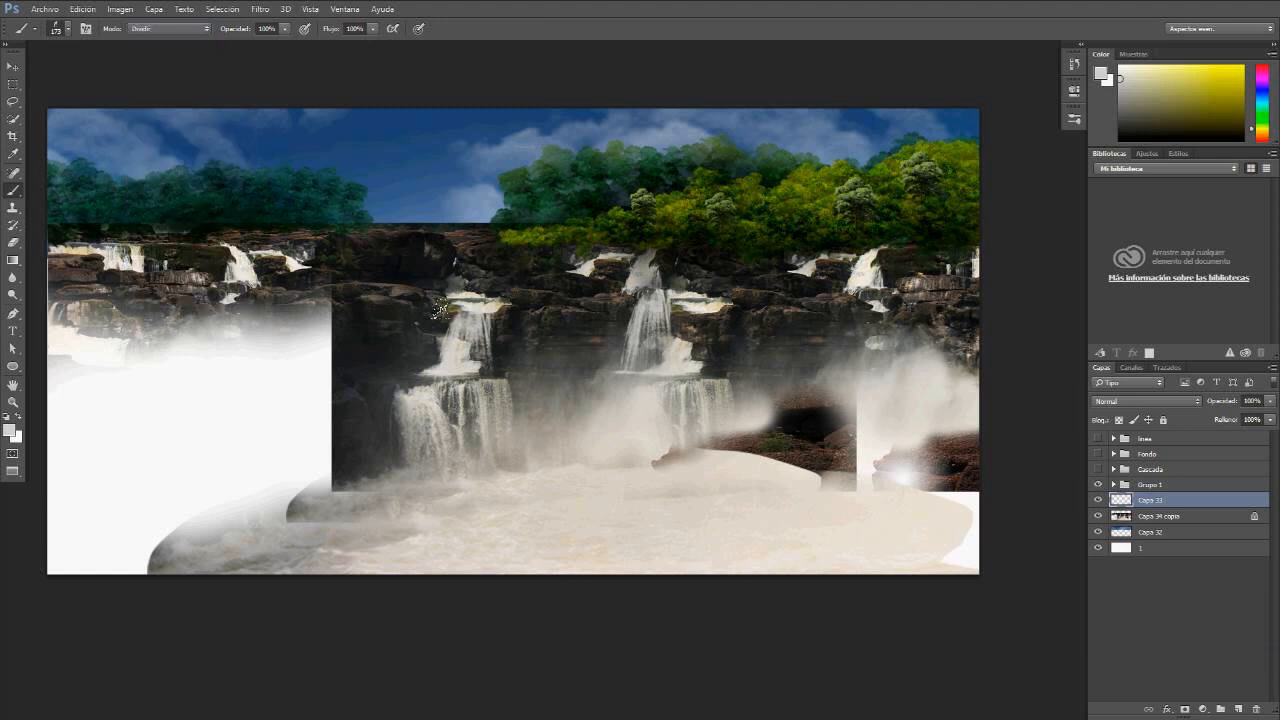
pyautogui.click(225, 32)
pyautogui.click(463, 338)
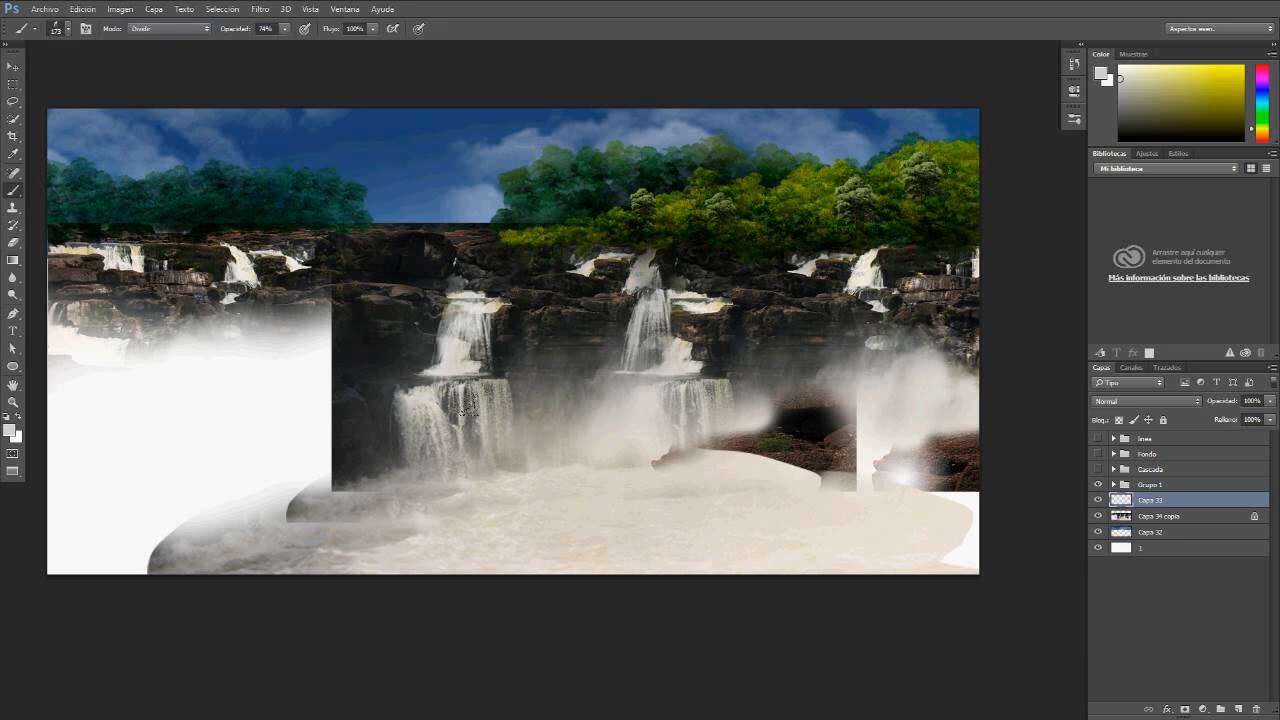
pyautogui.hotkey('ctrl', 'z')
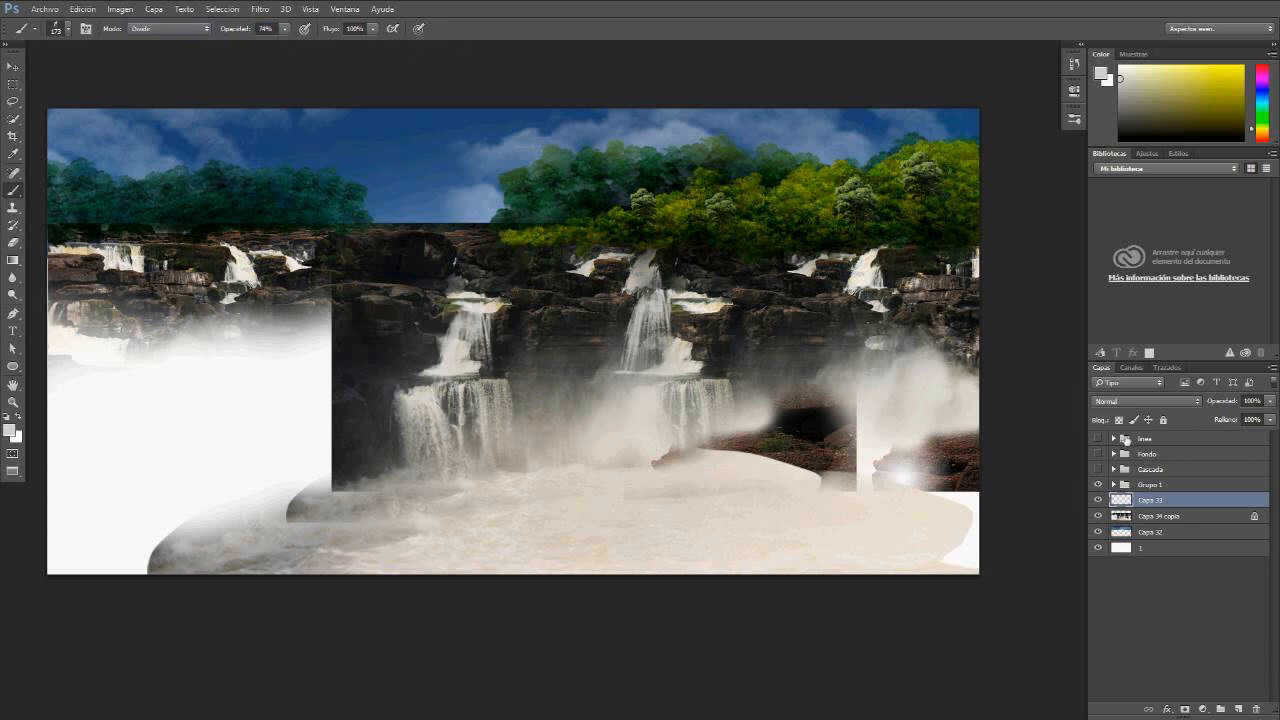
# Step: Lock Capa 33's transparent pixels, shift its water slightly right and down, and duplicate it to thicken the fall
pyautogui.click(1119, 421)
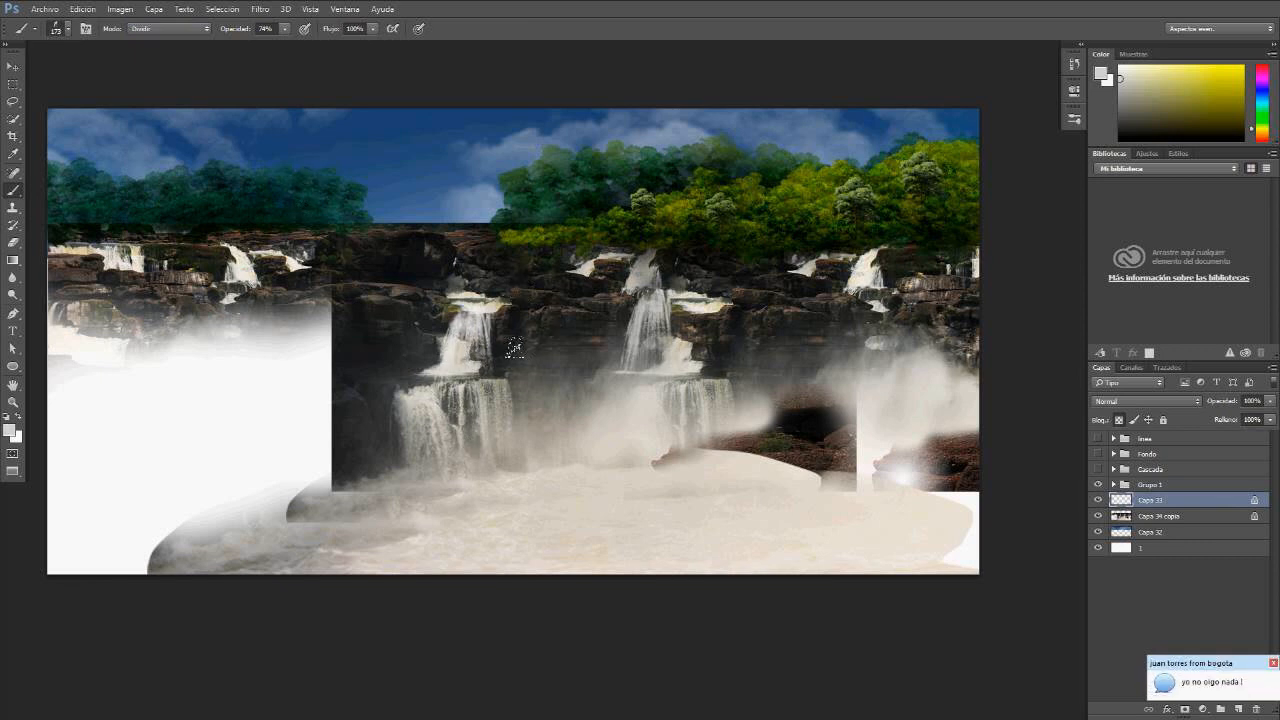
pyautogui.press('v')
pyautogui.moveTo(483, 368)
pyautogui.mouseDown()
pyautogui.moveTo(503, 382)
pyautogui.moveTo(492, 382)
pyautogui.mouseUp()
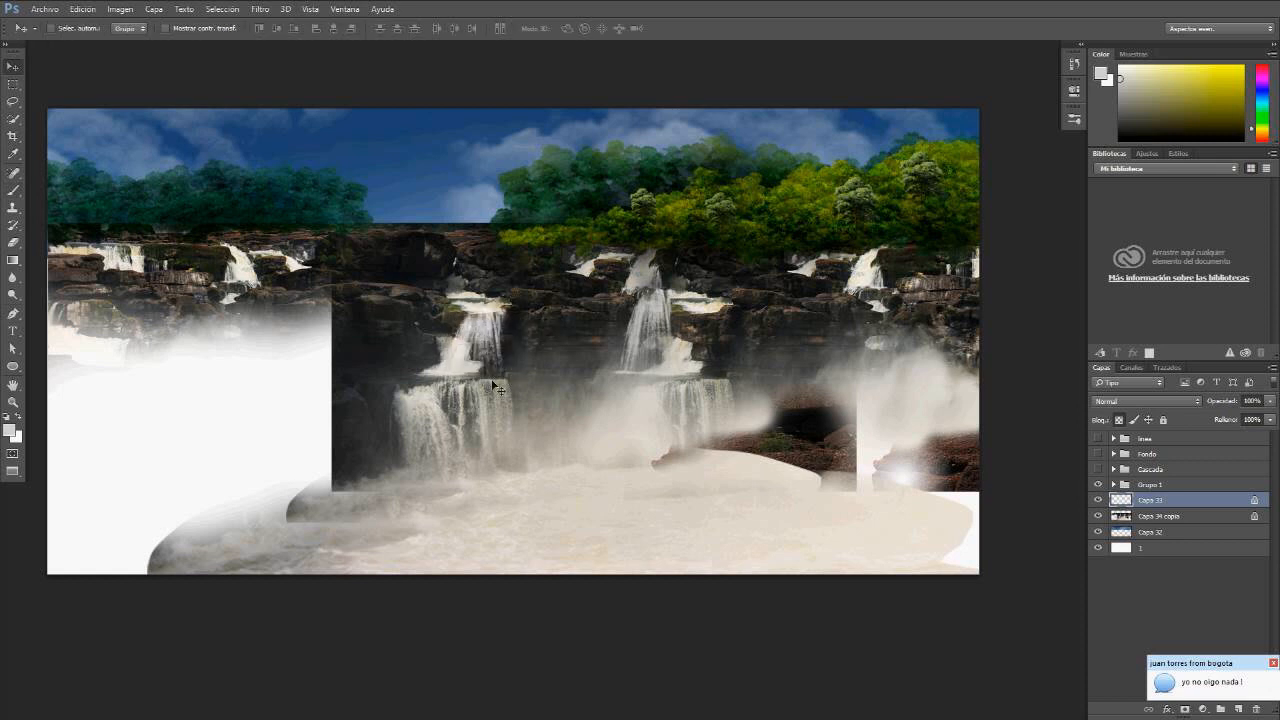
pyautogui.hotkey('ctrl', 'j')
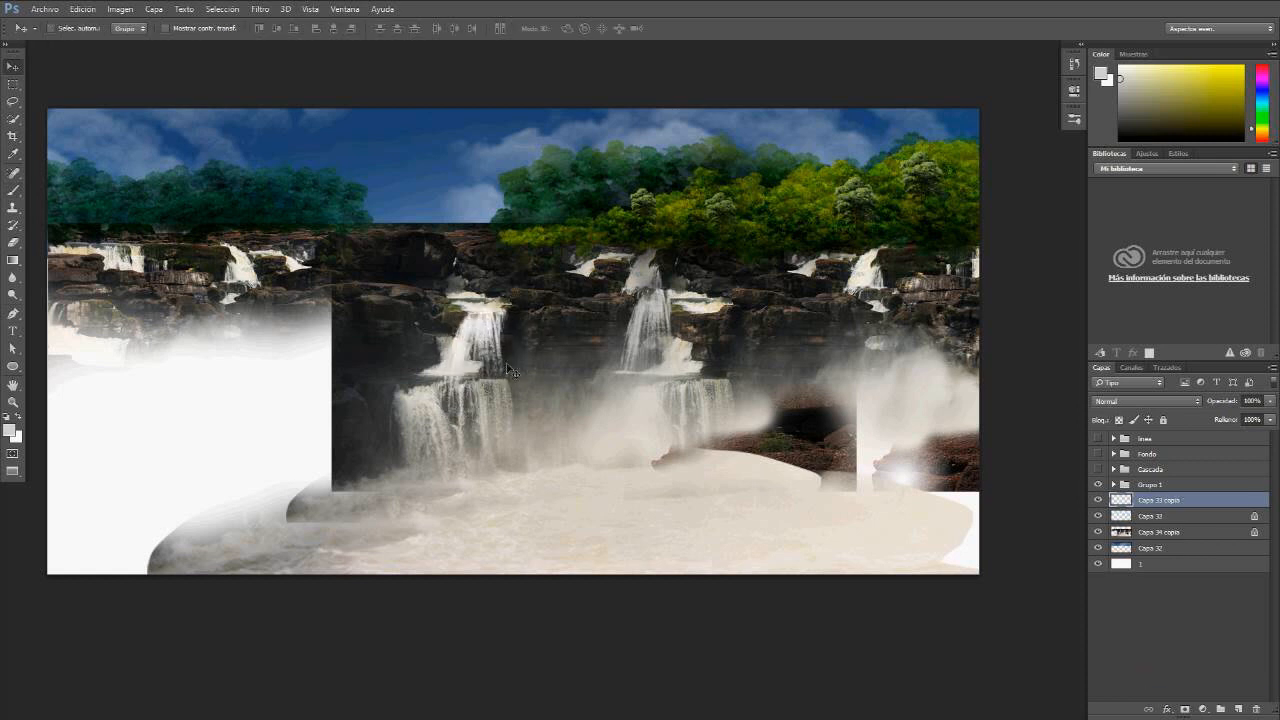
# Step: Transform Capa 33 and its copy together to fit the ledge above the lower waterfall, and merge them into one layer
pyautogui.keyDown('shift'); pyautogui.click(1152, 517); pyautogui.keyUp('shift')
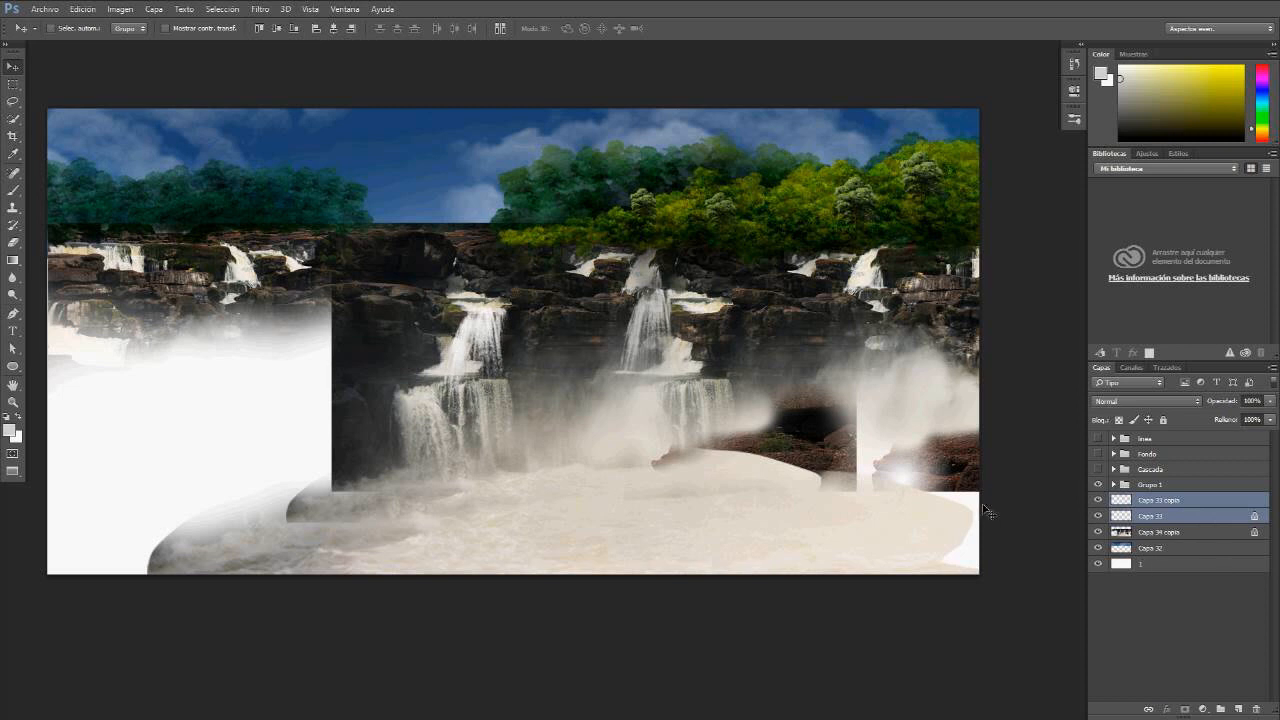
pyautogui.hotkey('ctrl', 't')
pyautogui.moveTo(515, 351); pyautogui.dragTo(508, 360)
pyautogui.press('Return')
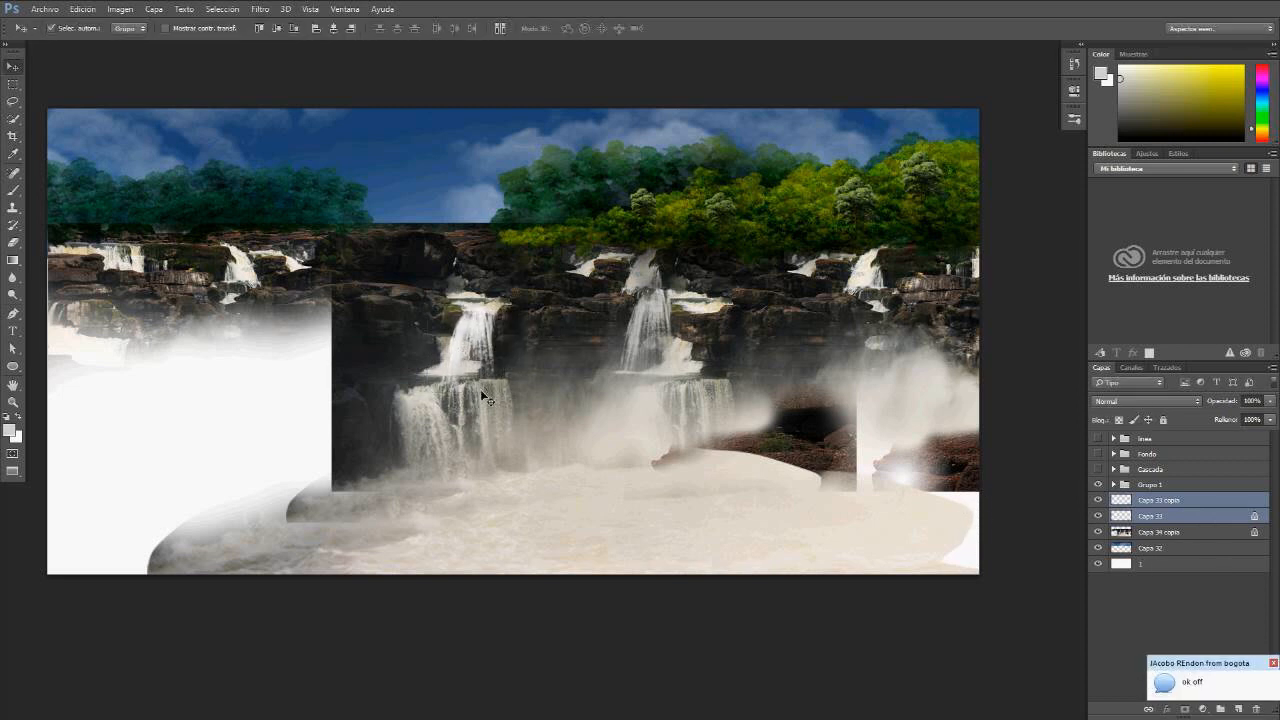
pyautogui.hotkey('ctrl', 'e')
# Step: Copy the merged waterfall under the right-hand cascade and stretch the copy wider and taller to reach the mist
pyautogui.moveTo(485, 368); pyautogui.dragTo(841, 386)
pyautogui.hotkey('ctrl', 't')
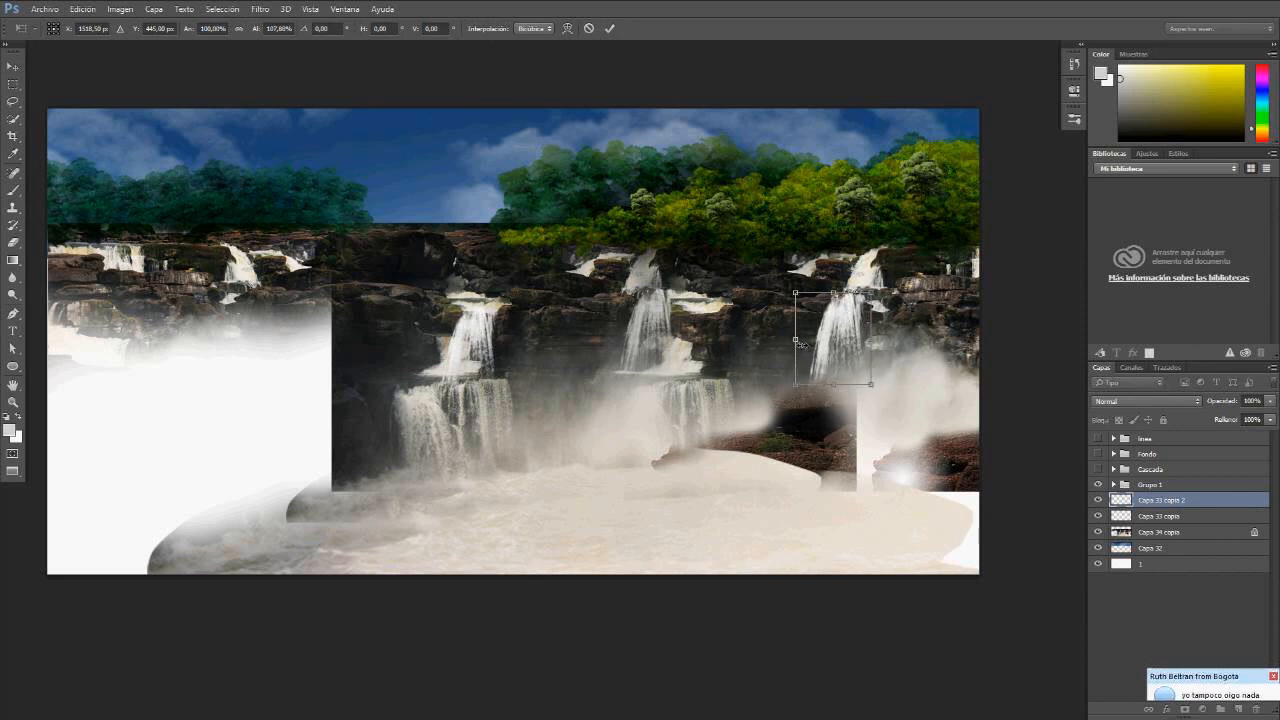
pyautogui.moveTo(795, 336); pyautogui.dragTo(784, 340)
pyautogui.press('Return')
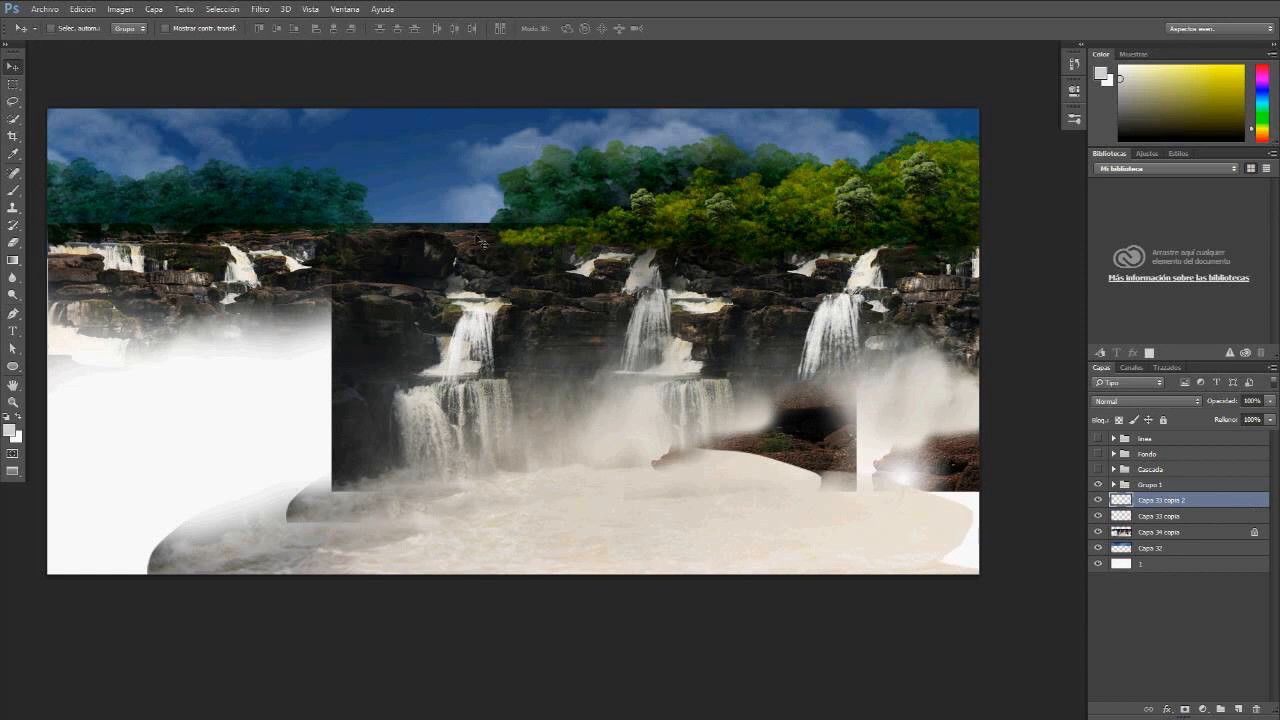
# Step: Choose the first 705 px waterfall brush and set its size to 179 px
pyautogui.press('b')
pyautogui.rightClick(421, 246)
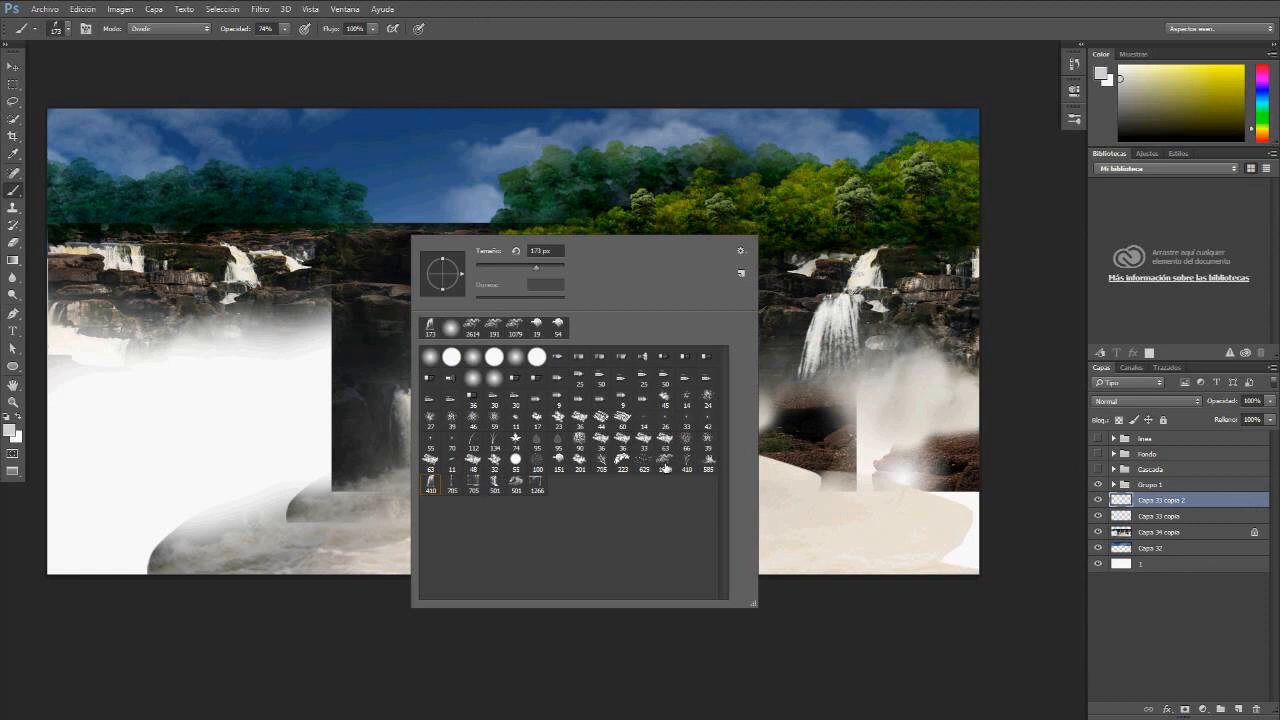
pyautogui.click(455, 487)
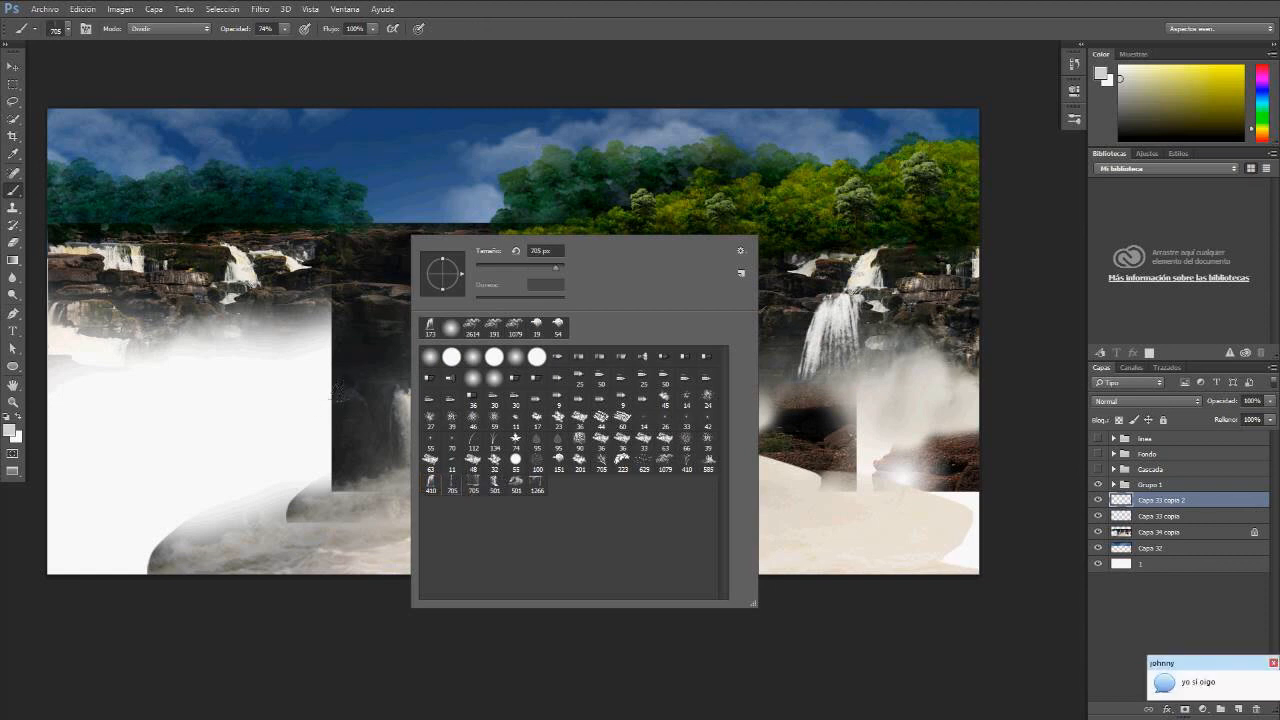
pyautogui.click(330, 387)
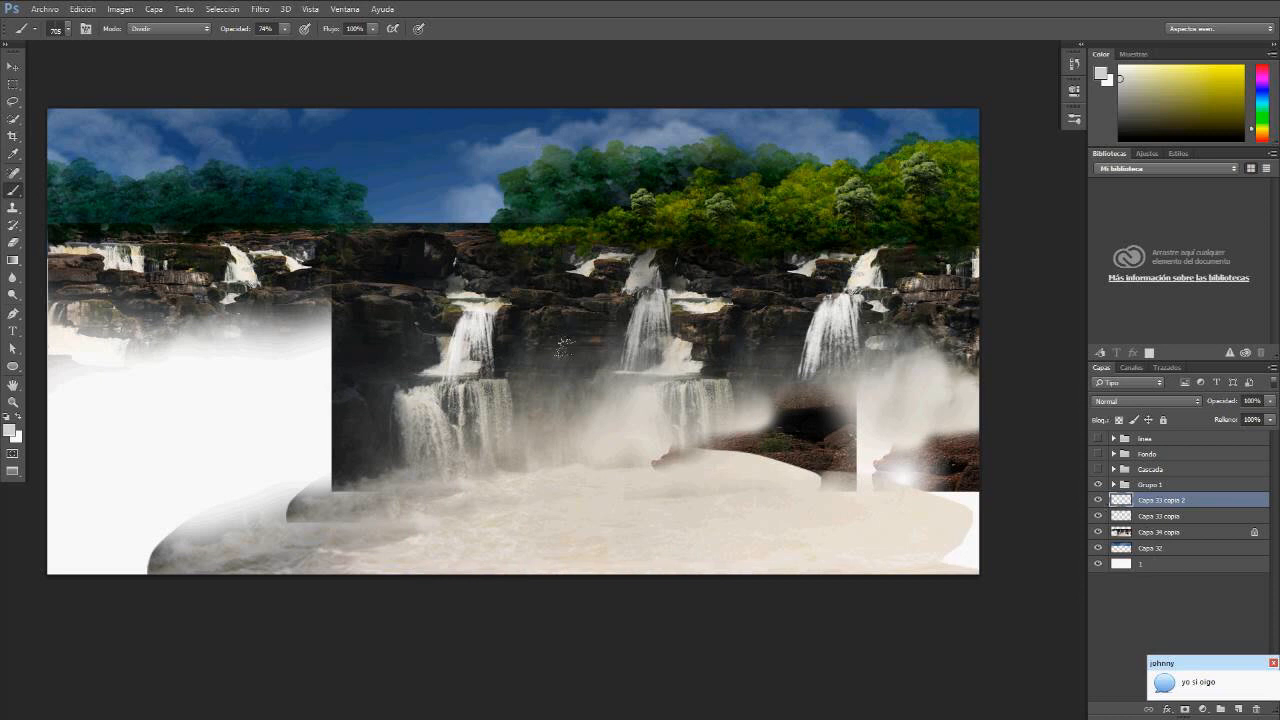
pyautogui.click(69, 31)
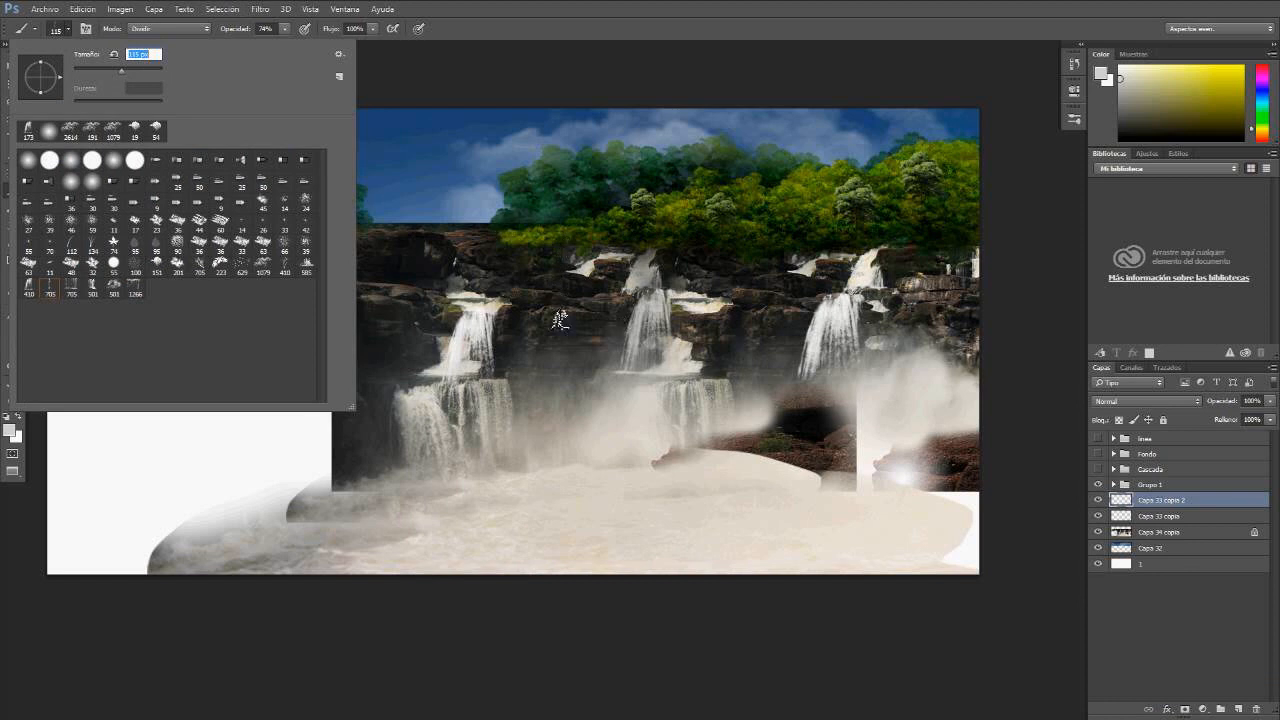
pyautogui.moveTo(130, 71); pyautogui.dragTo(135, 69)
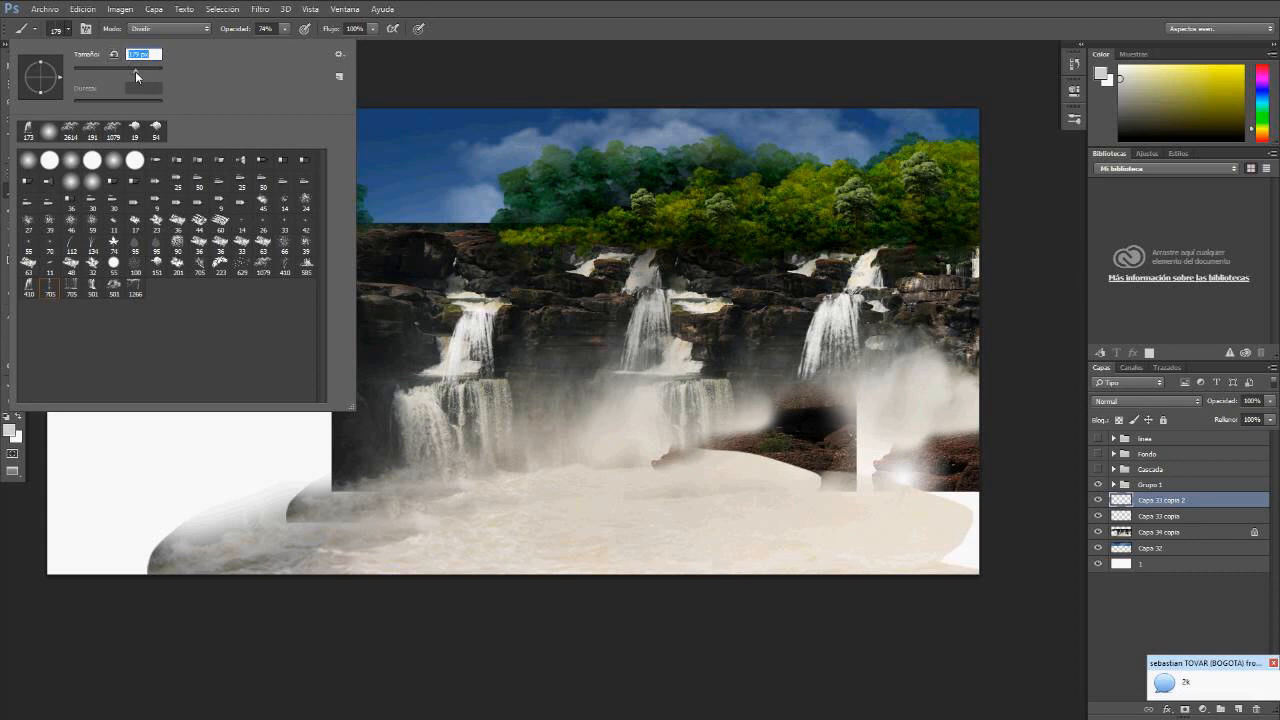
# Step: Set the waterfall brush size to 215 px and stamp a thin fall down the cliff just left of the central cascade
pyautogui.moveTo(142, 74); pyautogui.dragTo(146, 75)
pyautogui.click(1239, 710)
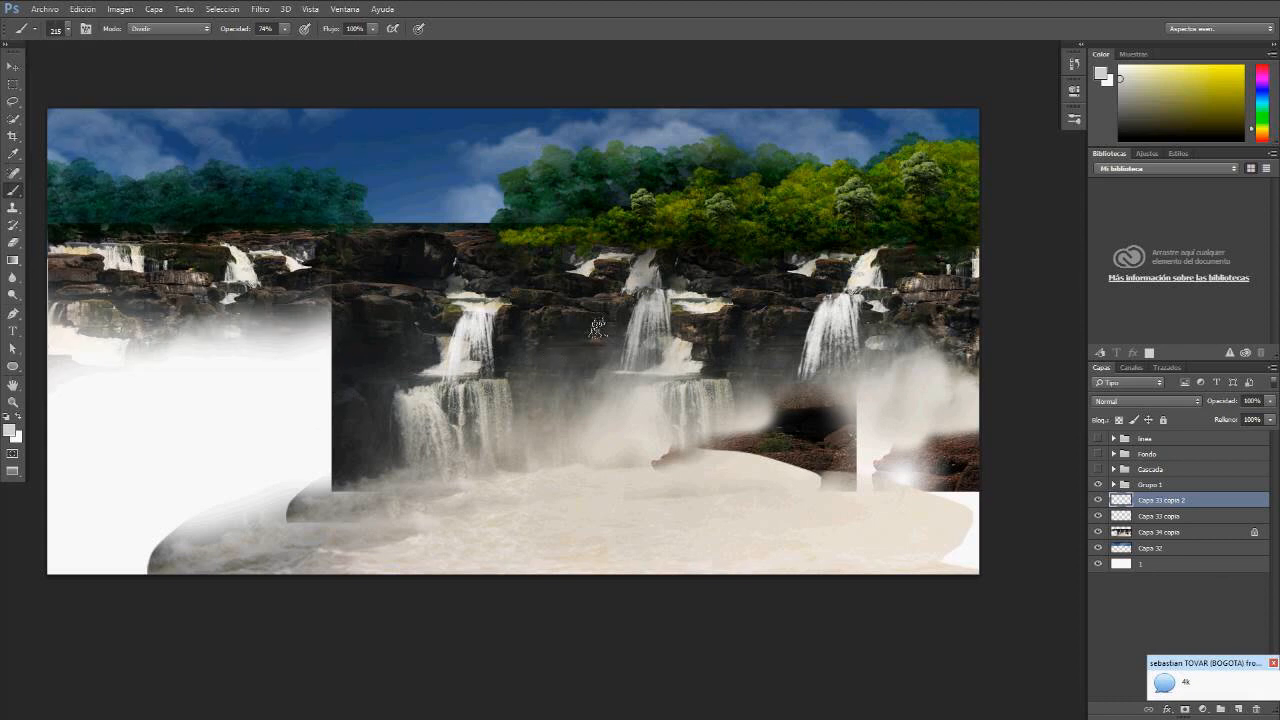
pyautogui.moveTo(583, 284); pyautogui.dragTo(584, 360)
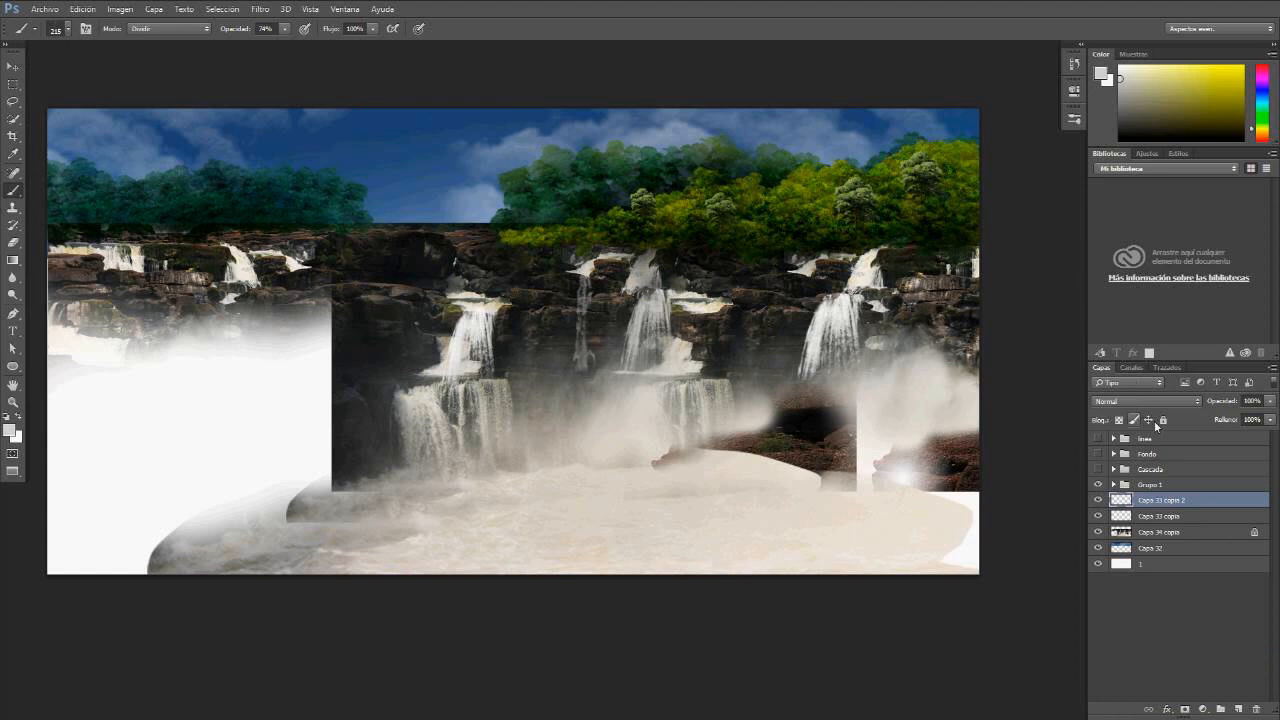
# Step: Lock Capa 33 copia 2's transparent pixels, then duplicate it and merge both layers to thicken the new thin fall
pyautogui.click(1118, 420)
pyautogui.hotkey('ctrl', 'j')
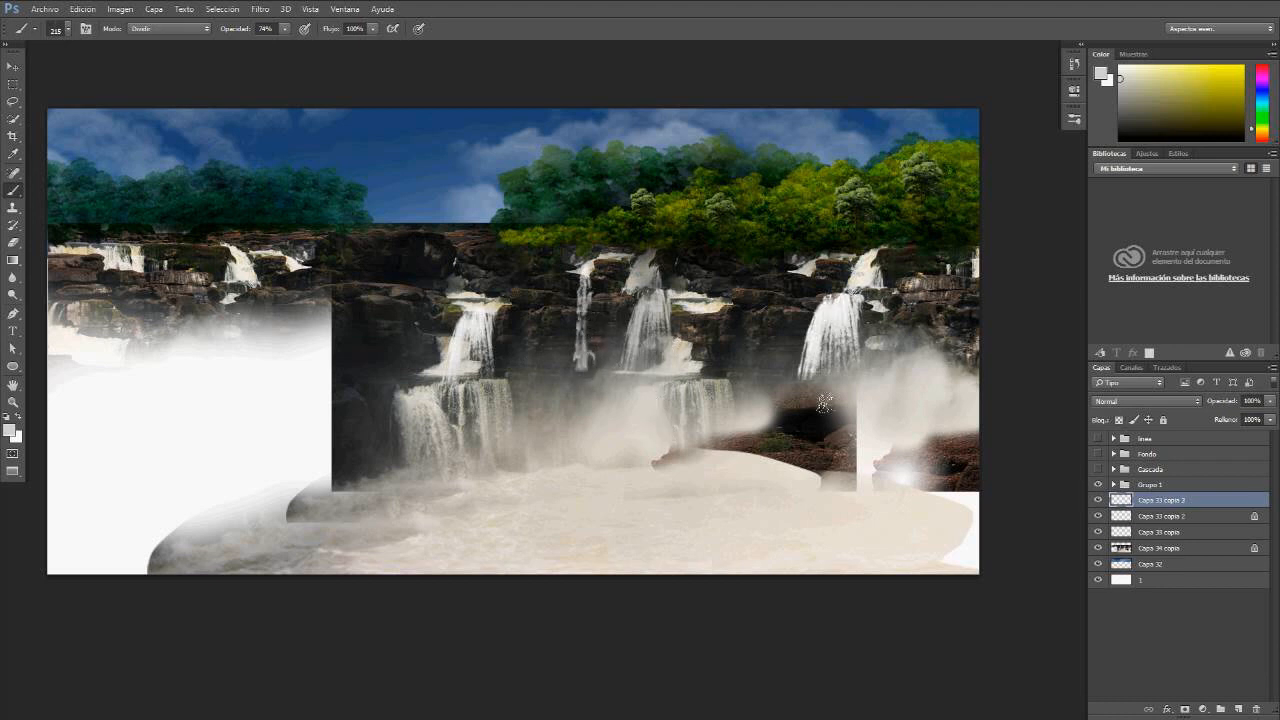
pyautogui.press('v')
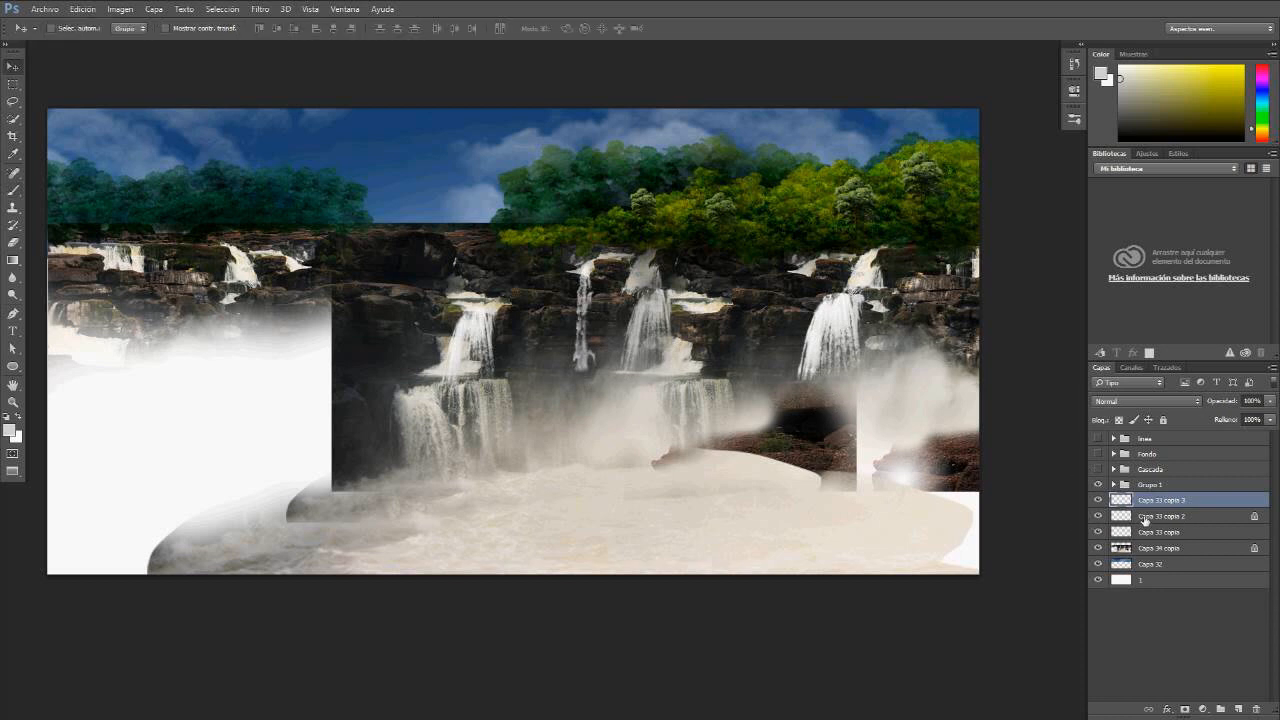
pyautogui.keyDown('ctrl'); pyautogui.click(1145, 518); pyautogui.keyUp('ctrl')
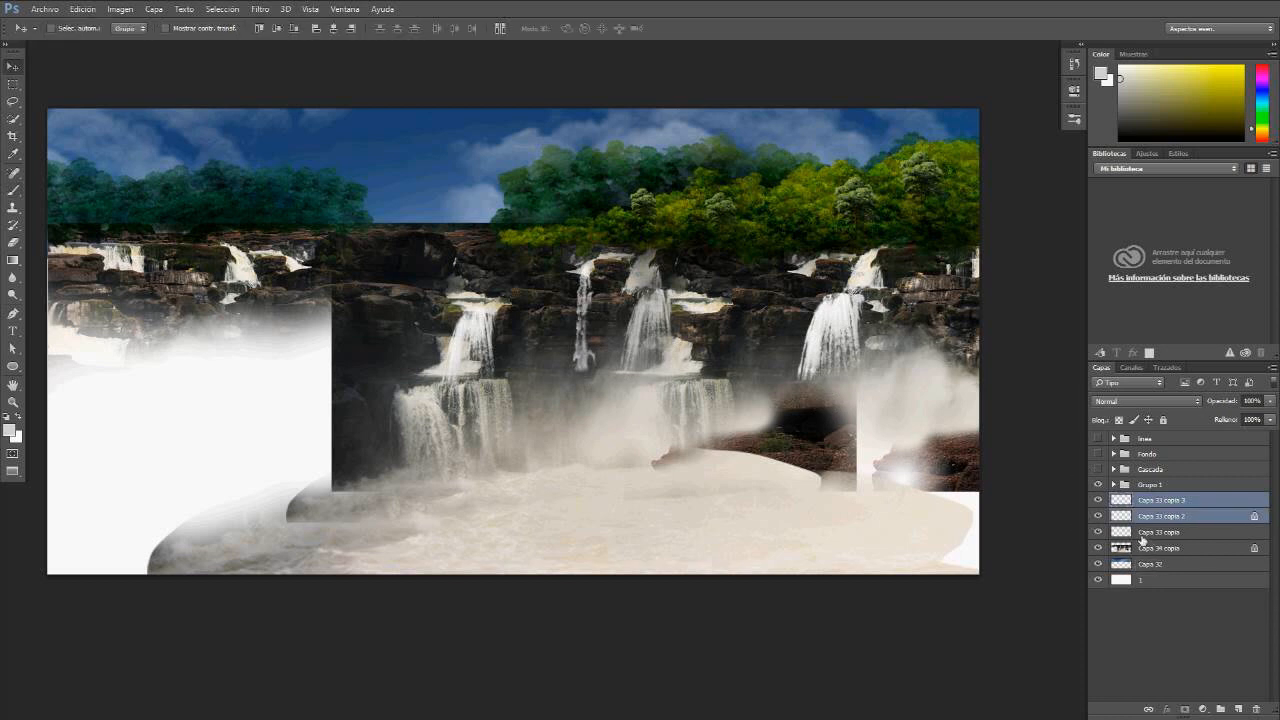
pyautogui.hotkey('ctrl', 'e')
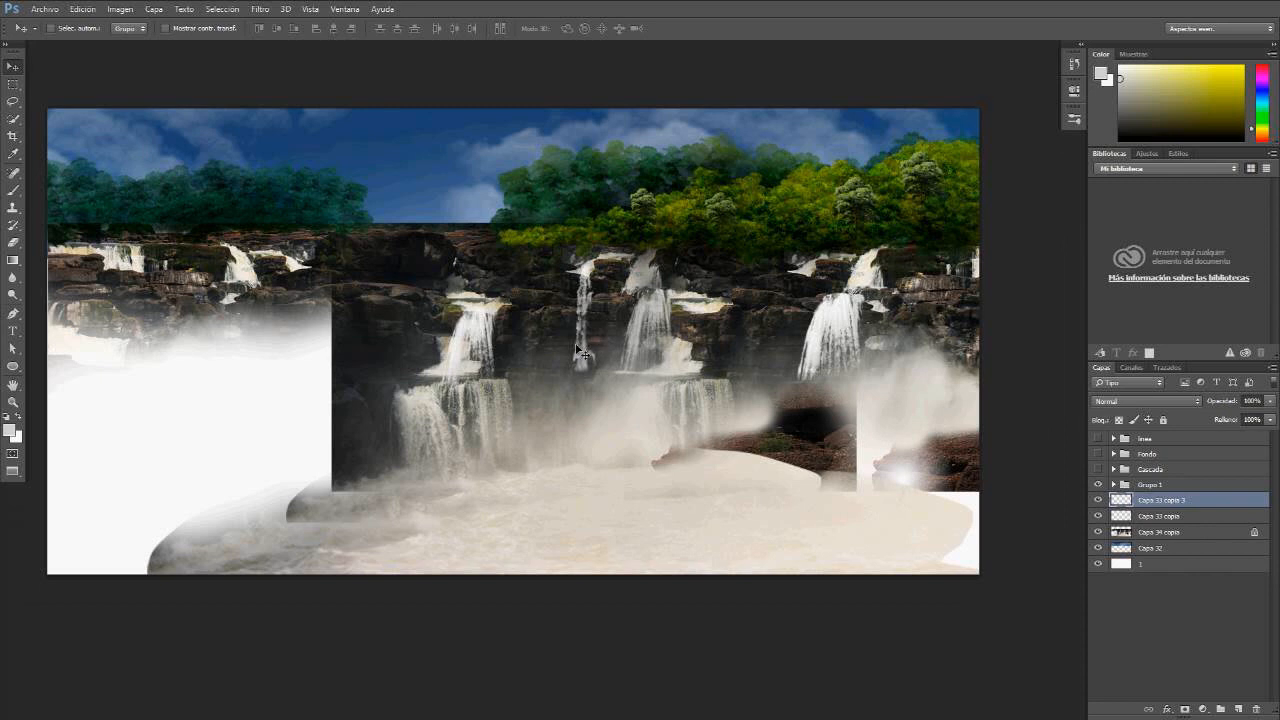
# Step: Stamp another thin waterfall on a new layer, on the cliff just right of the central cascade
pyautogui.press('b')
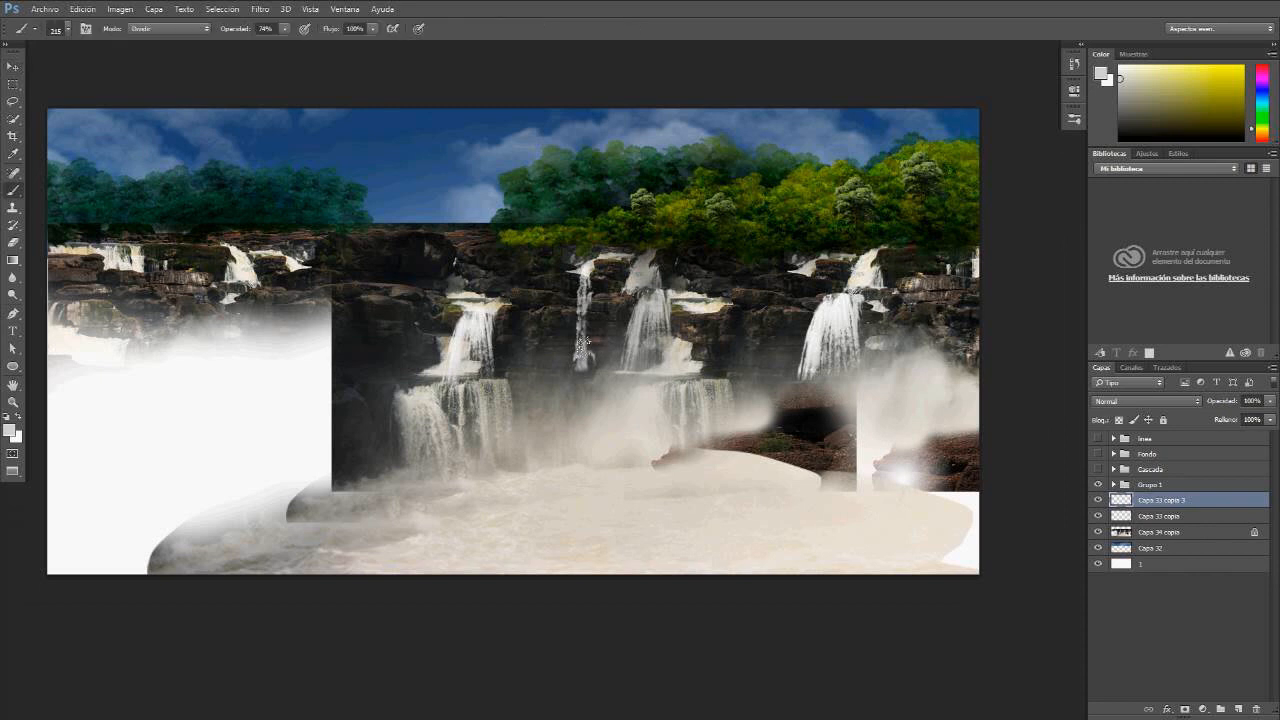
pyautogui.click(1240, 709)
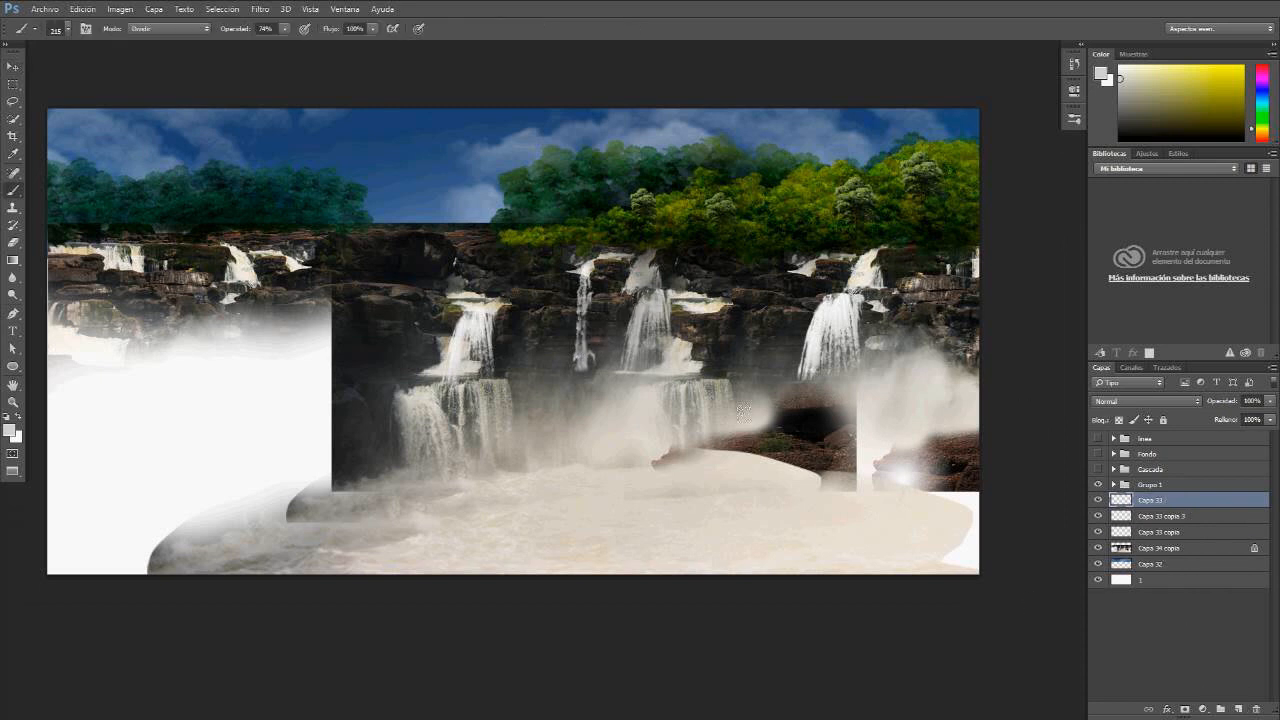
pyautogui.click(748, 350)
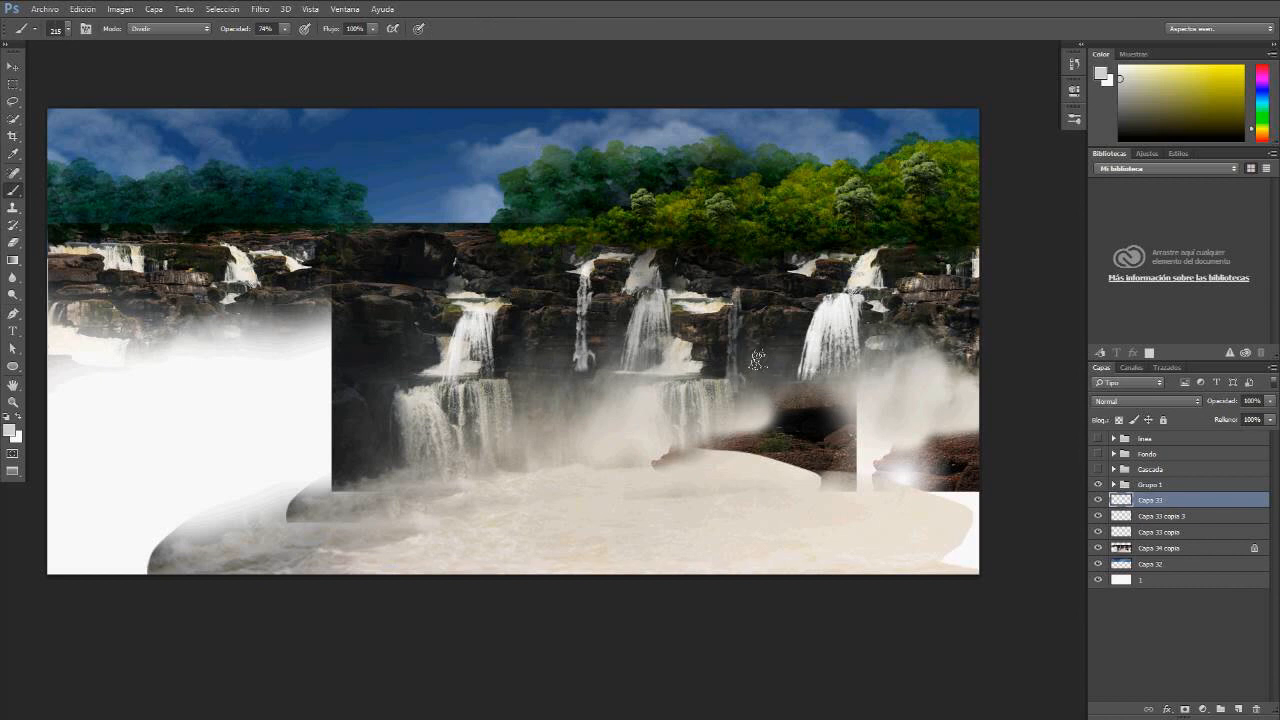
# Step: Thicken the second thin fall by duplicating its layer twice and merging the three layers, and lock the result's transparent pixels
pyautogui.hotkey('ctrl', 'j')
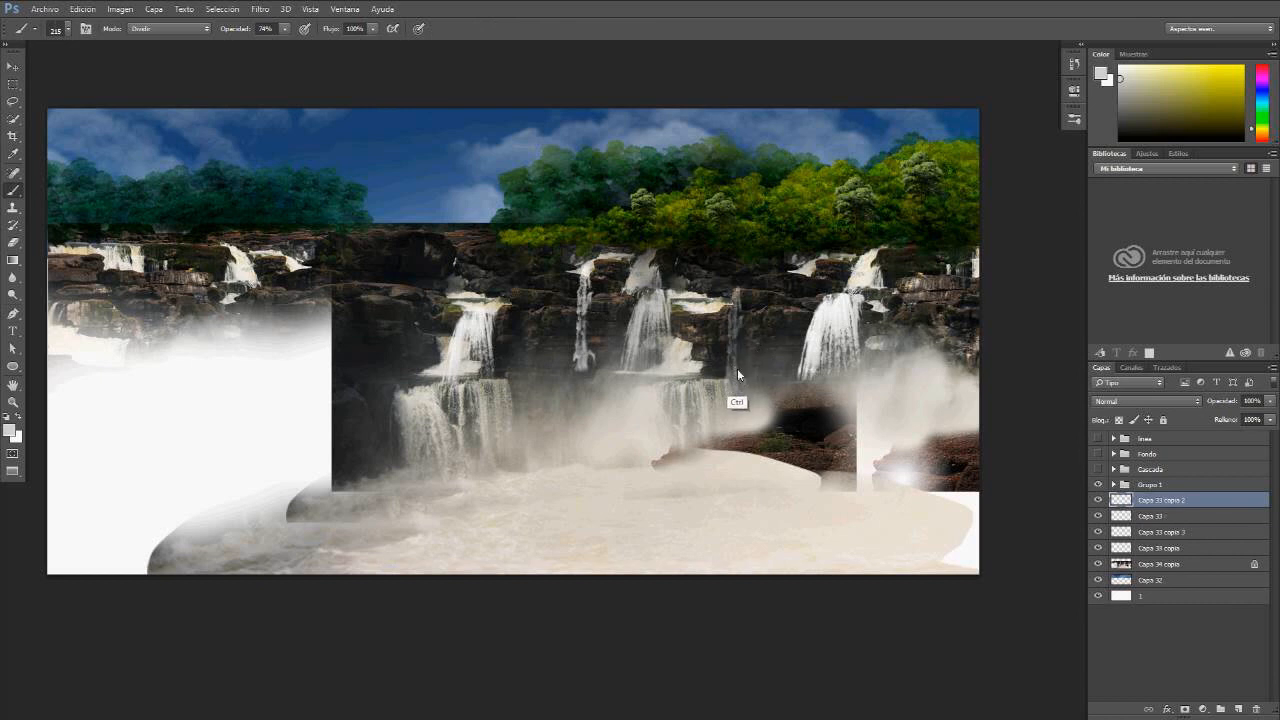
pyautogui.hotkey('ctrl', 'j')
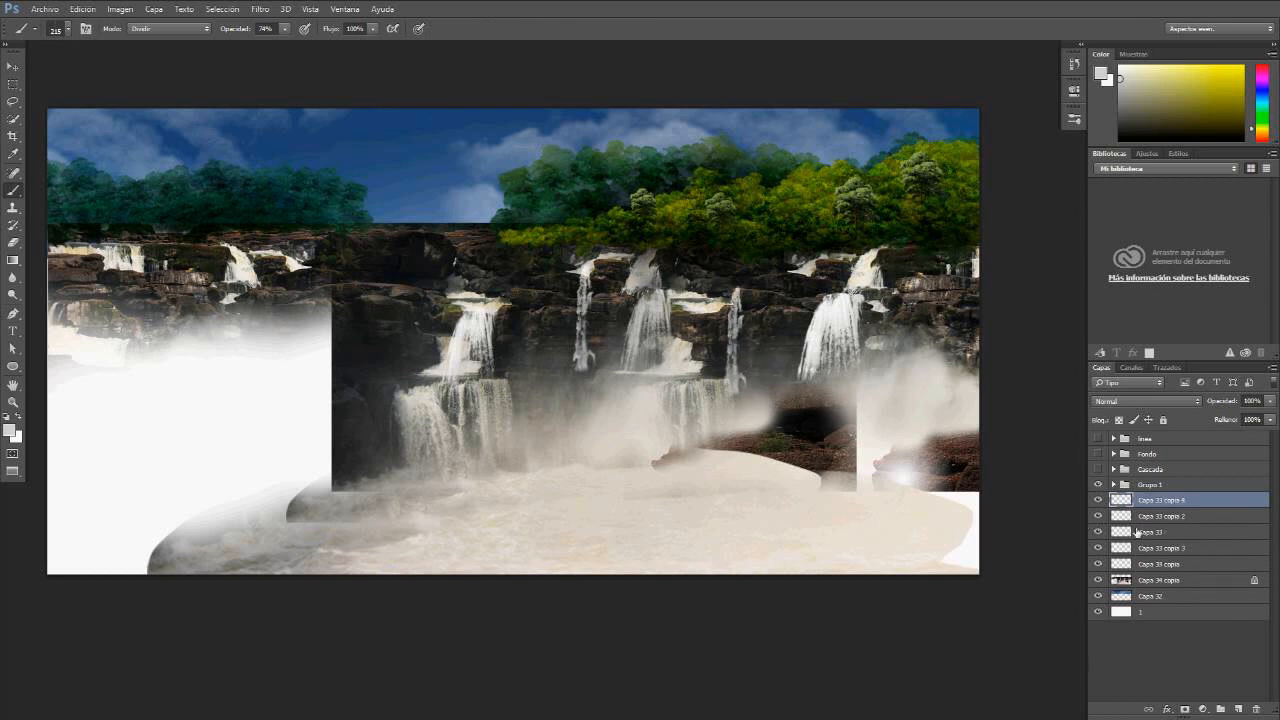
pyautogui.keyDown('ctrl'); pyautogui.click(1152, 517); pyautogui.keyUp('ctrl')
pyautogui.keyDown('ctrl'); pyautogui.click(1150, 533); pyautogui.keyUp('ctrl')
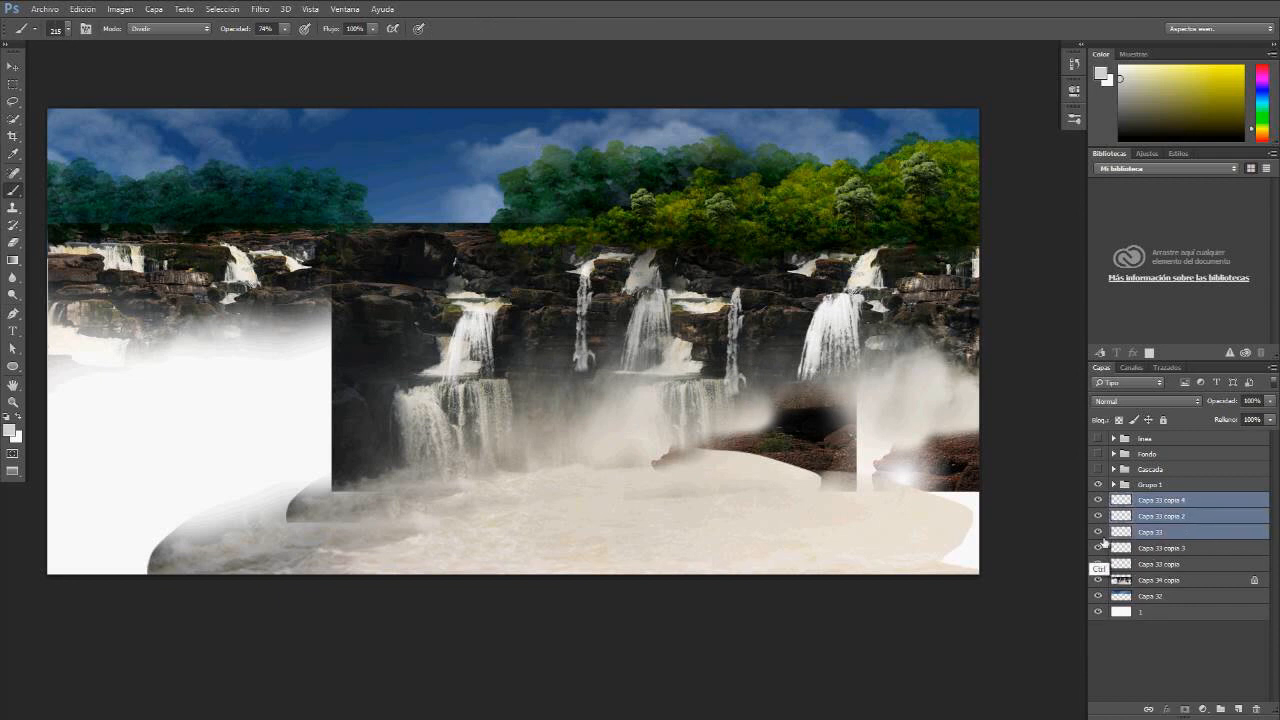
pyautogui.hotkey('ctrl', 'e')
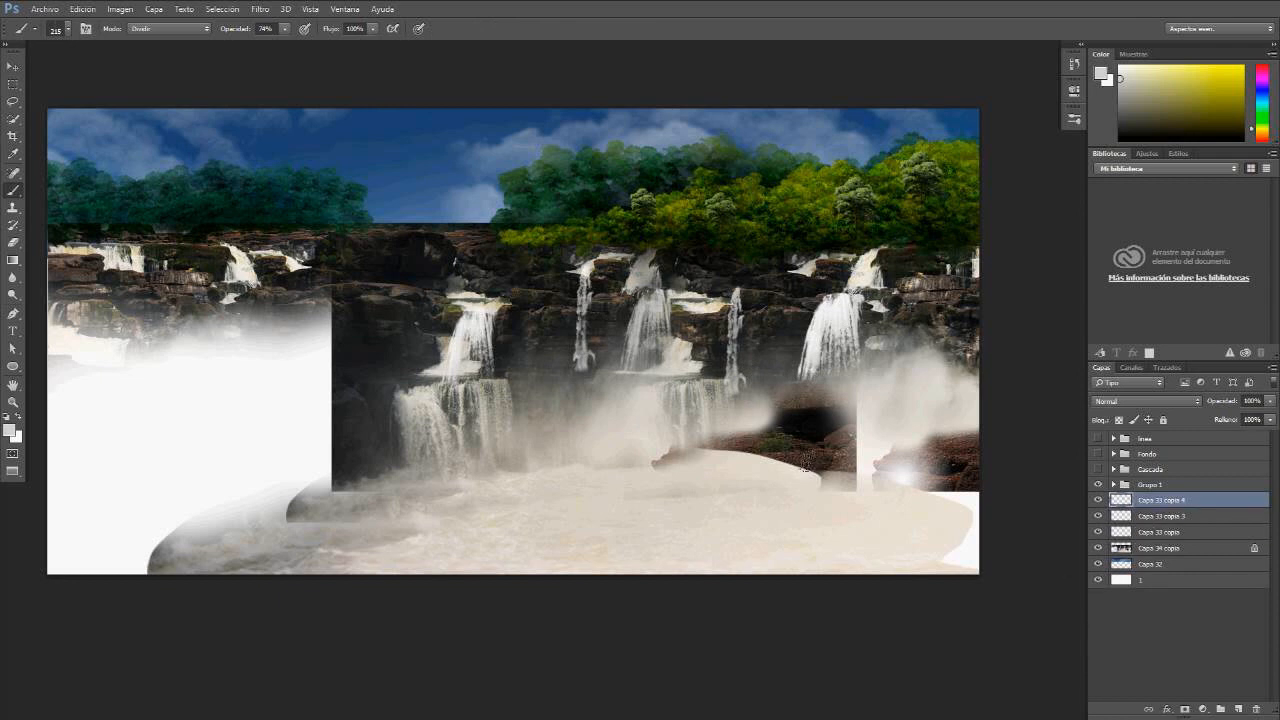
pyautogui.click(1118, 420)
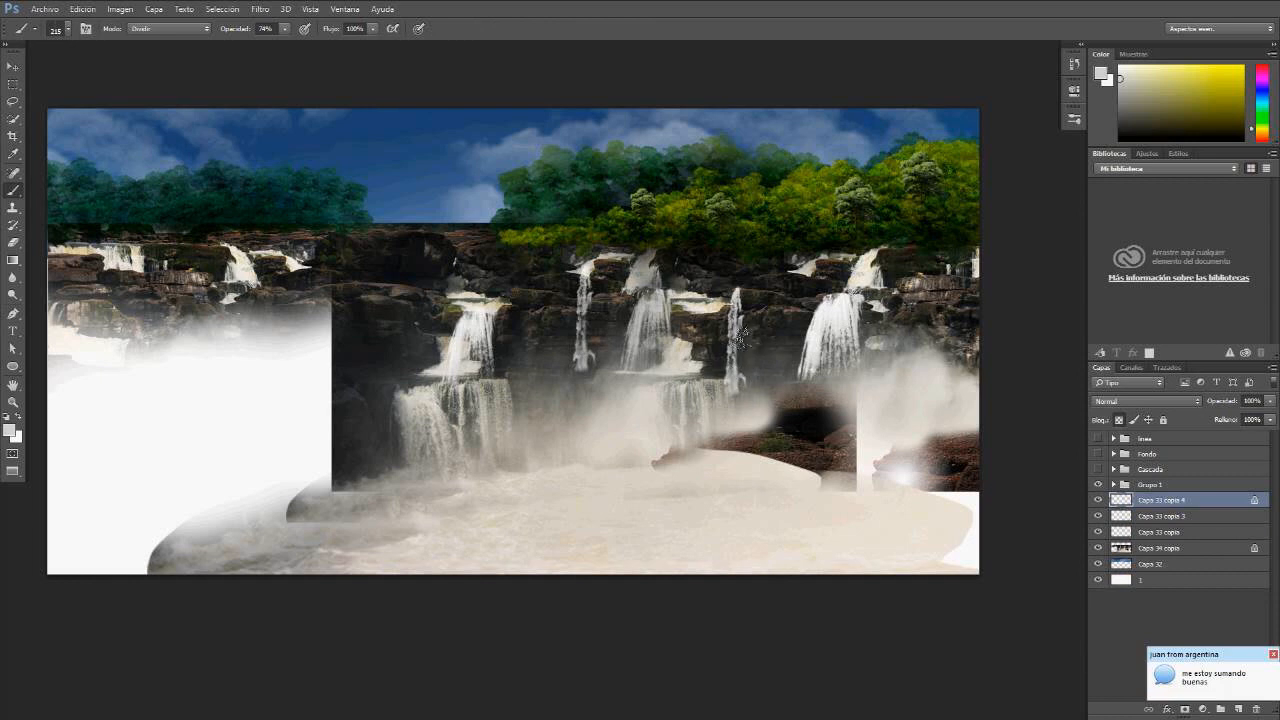
pyautogui.press('v')
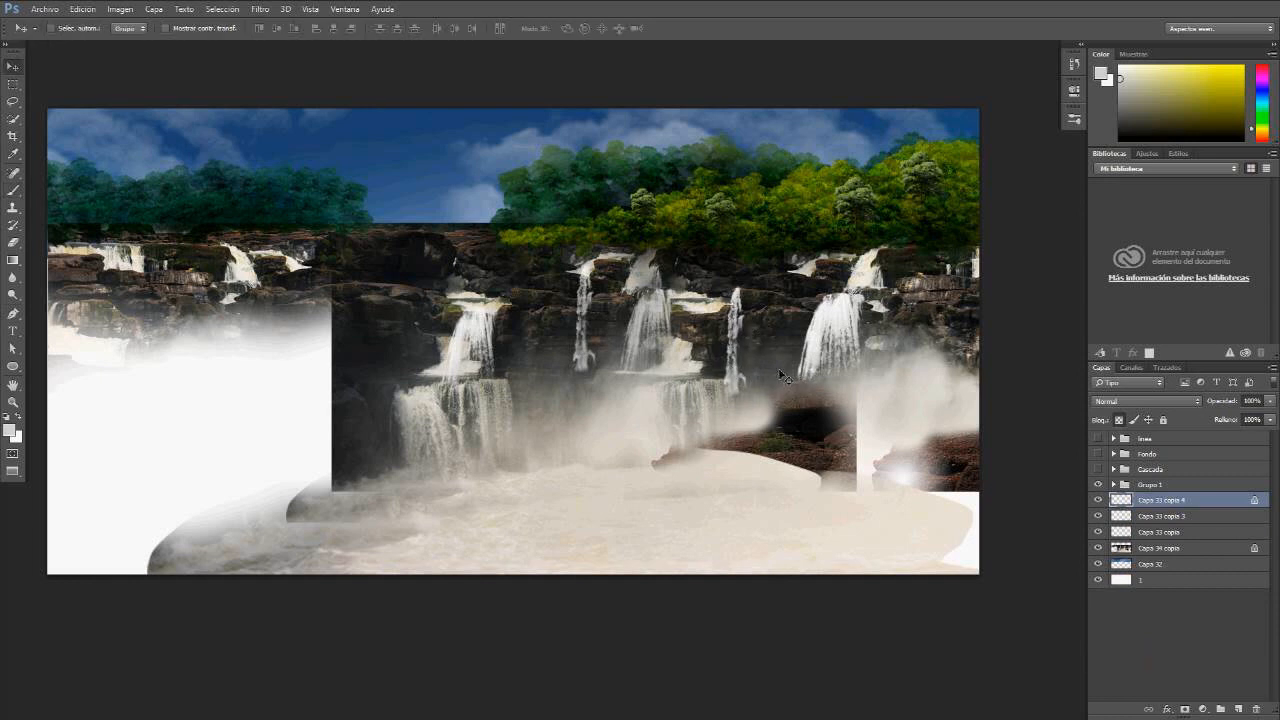
# Step: Choose the second 705 px waterfall brush and reduce its size to about 230 px
pyautogui.press('b')
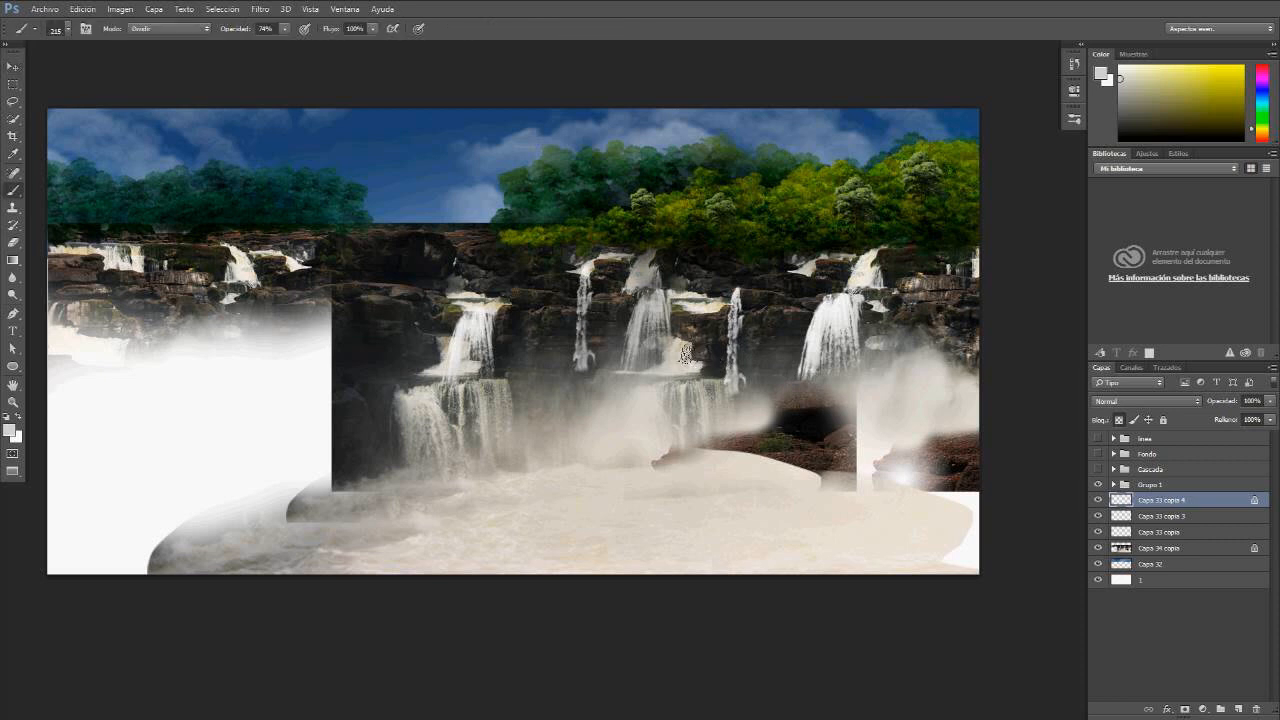
pyautogui.rightClick(650, 318)
pyautogui.click(715, 566)
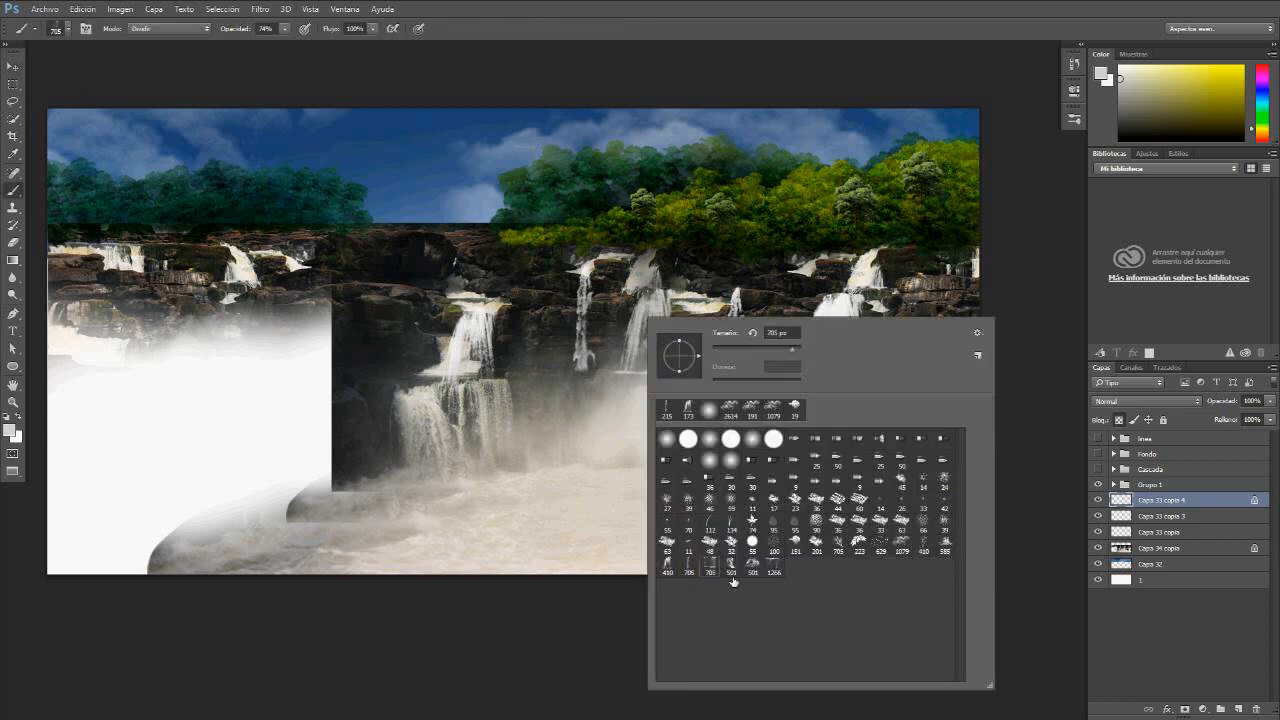
pyautogui.click(551, 468)
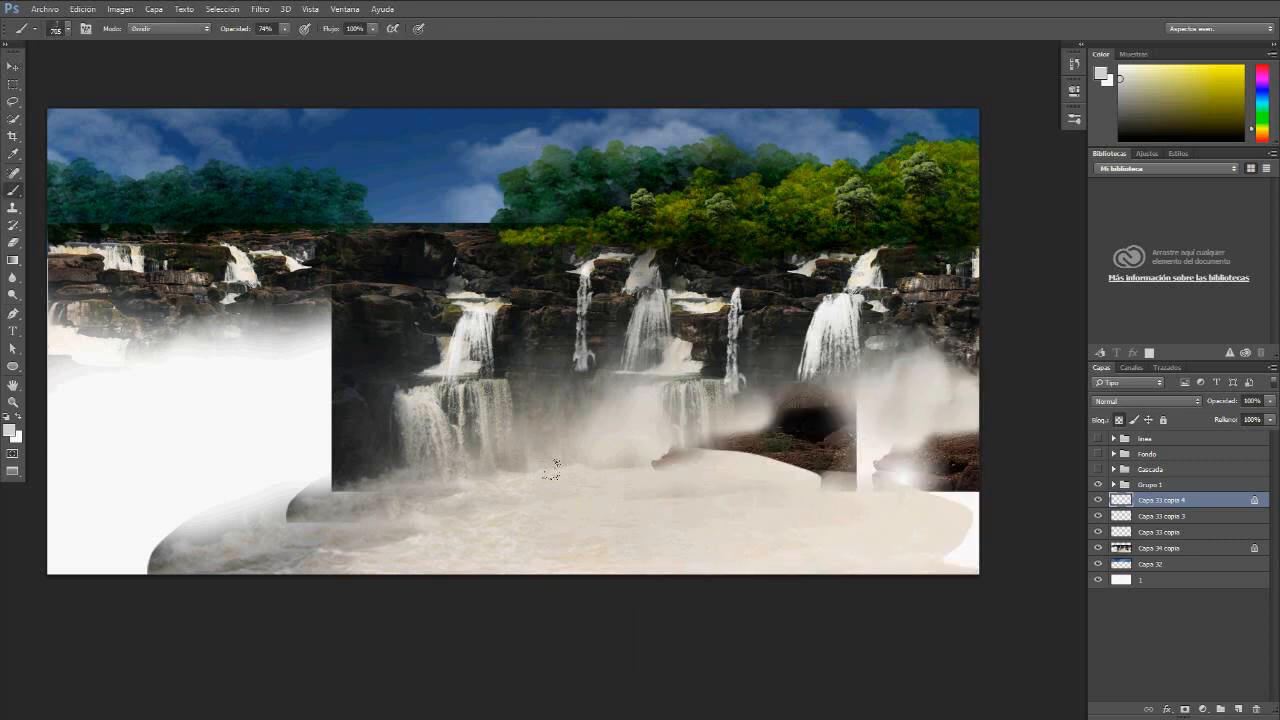
pyautogui.click(67, 31)
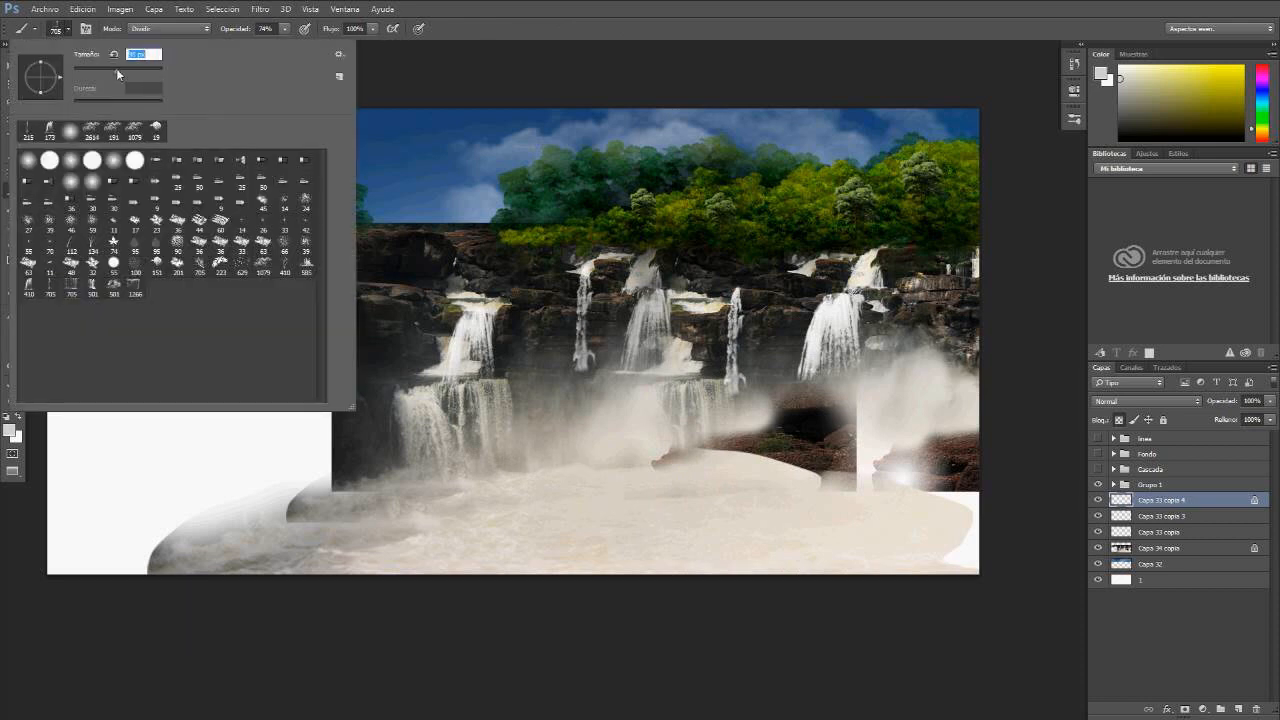
pyautogui.click(116, 68)
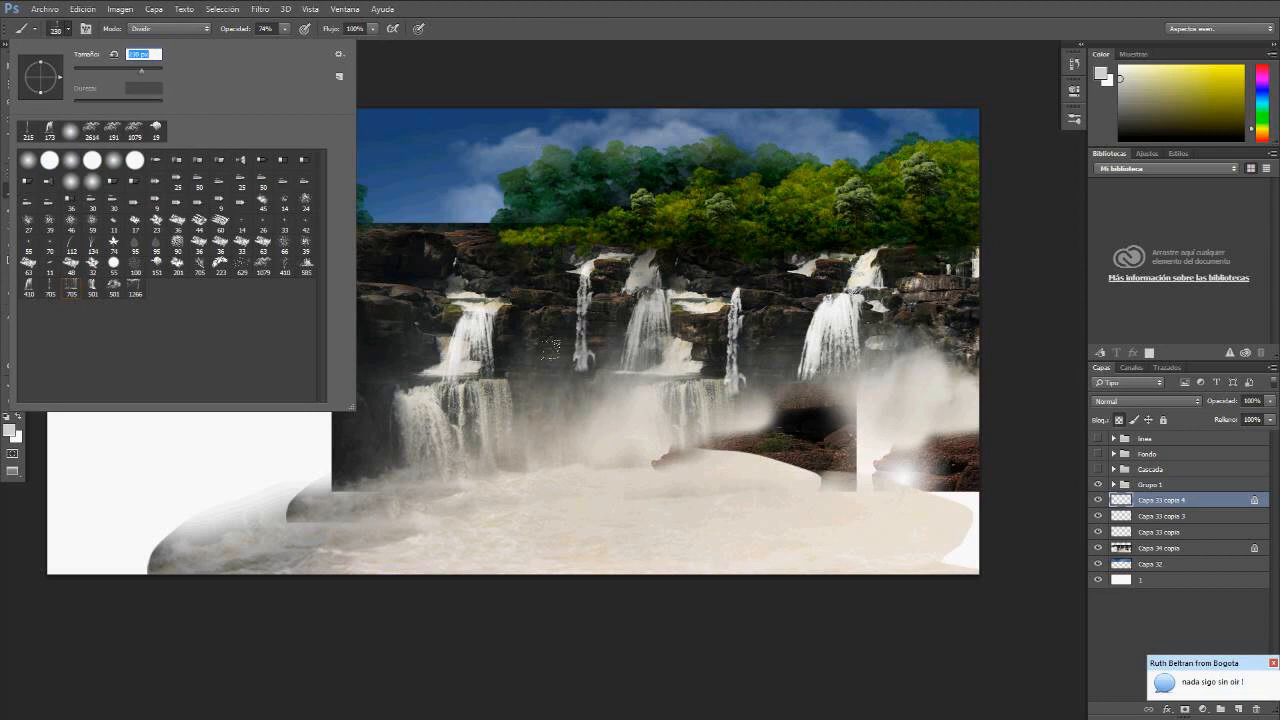
pyautogui.press('Return')
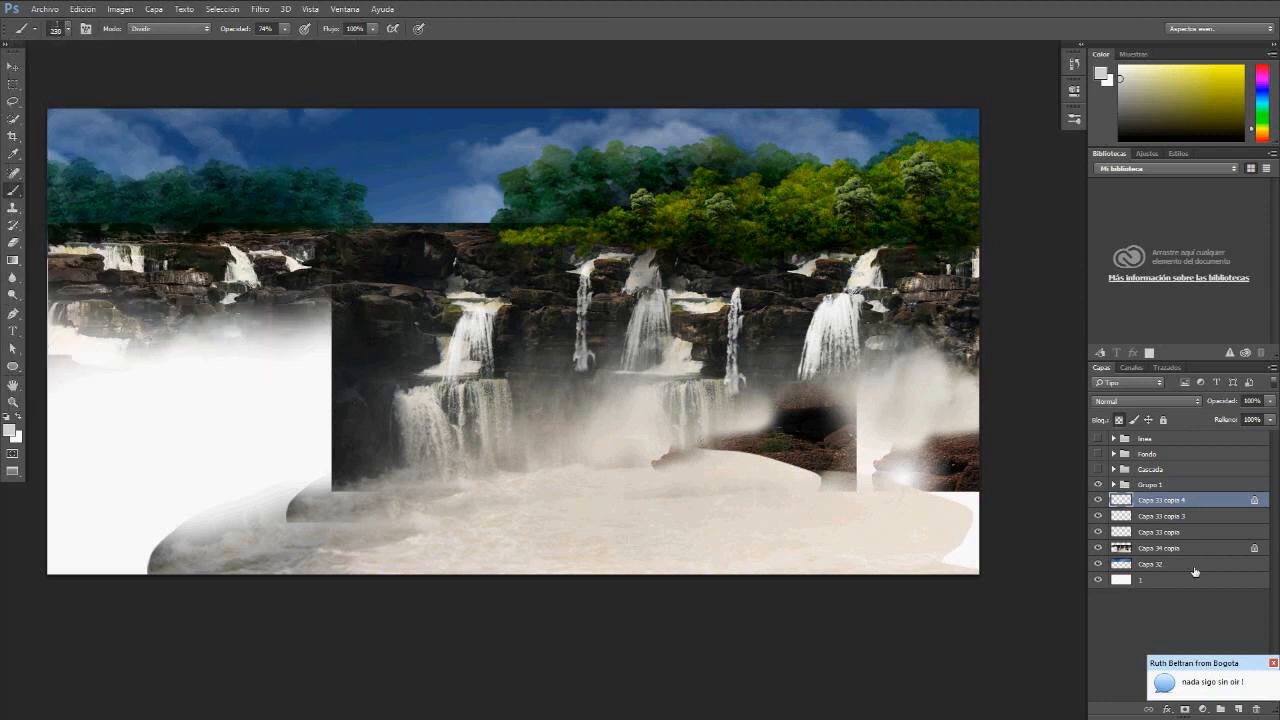
# Step: Stamp a wide curtain of water on a new layer, filling the ledge between the two lower waterfalls
pyautogui.click(1240, 709)
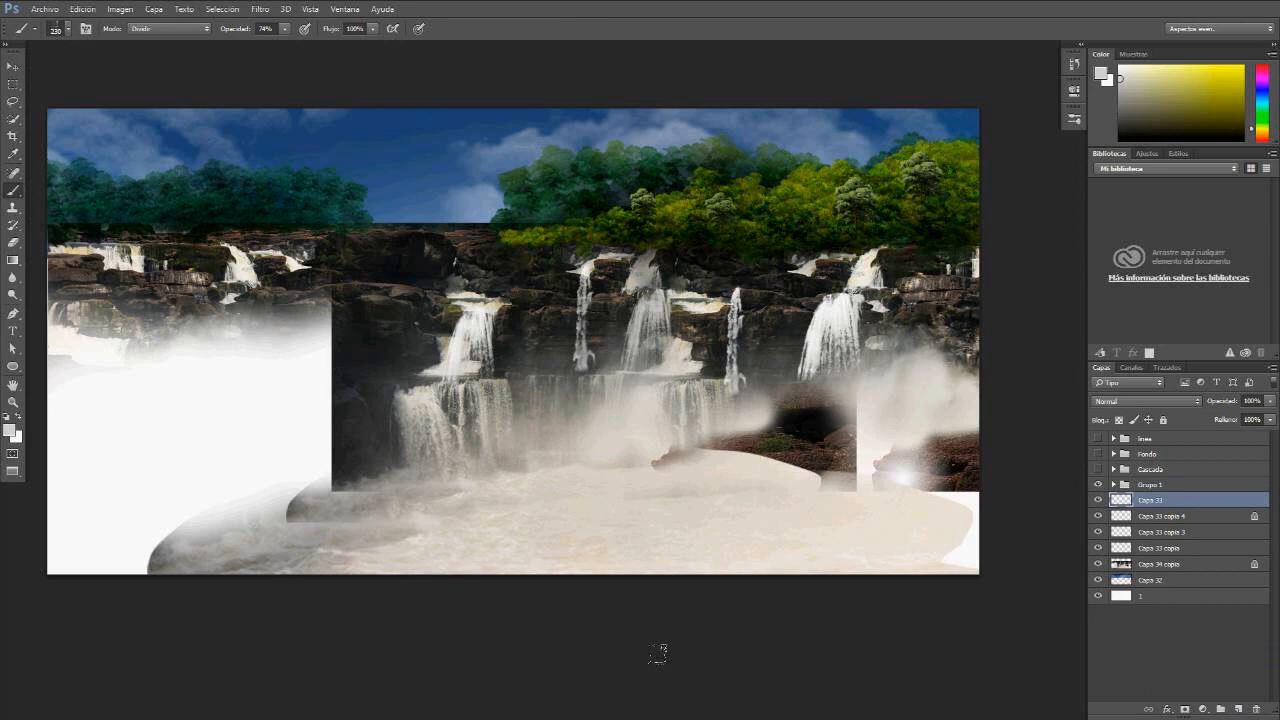
pyautogui.press('f')
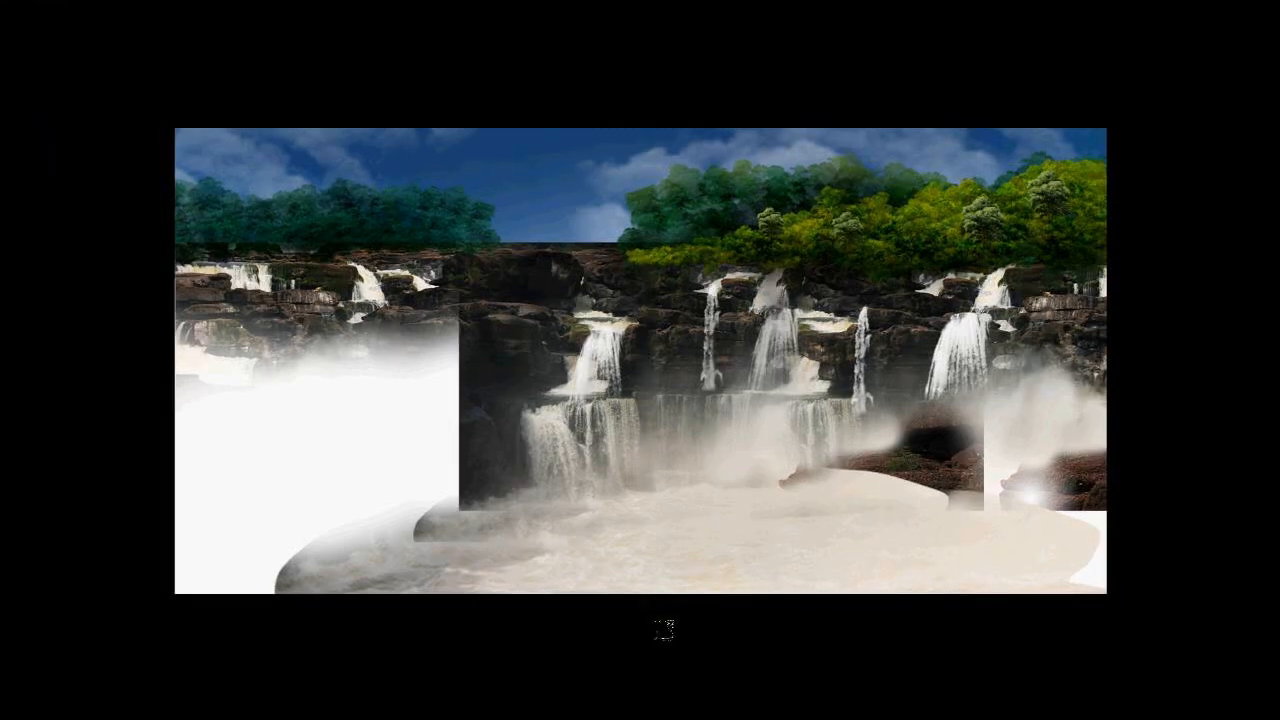
pyautogui.press('f')
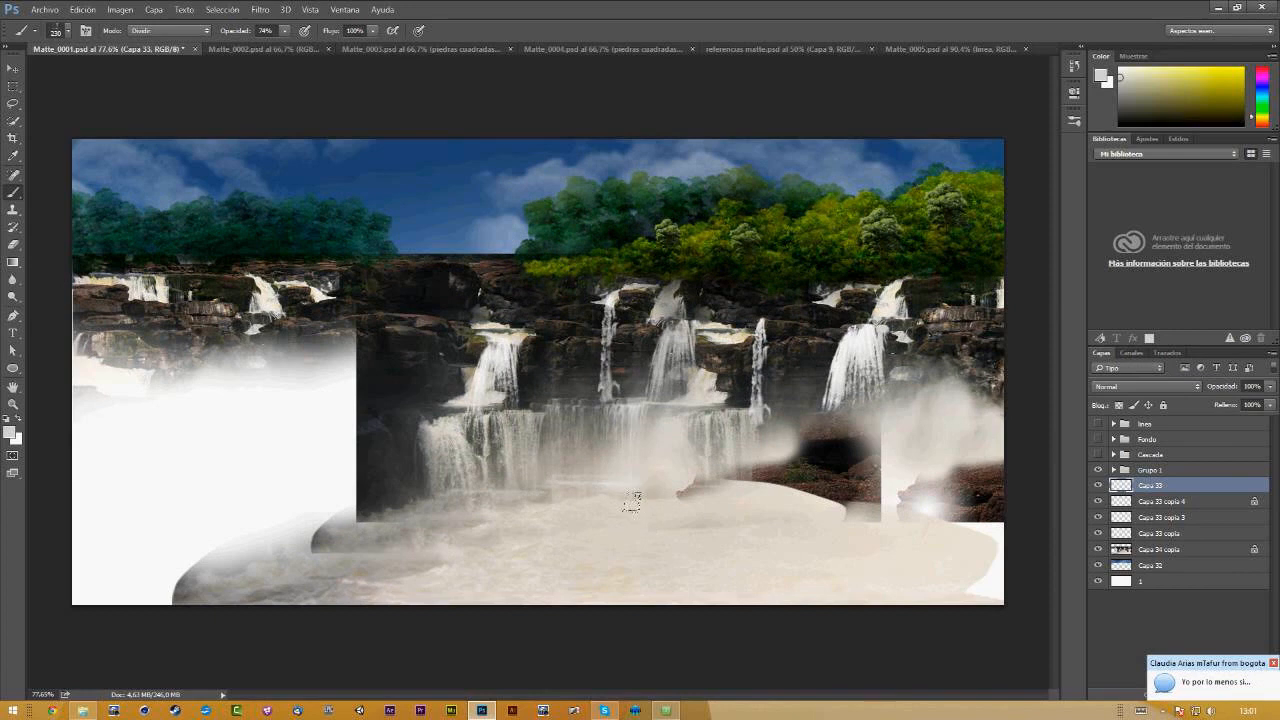
# Step: Duplicate the water curtain's layer, merge it with the original to strengthen the water, and lock the merged layer's transparent pixels
pyautogui.press('v')
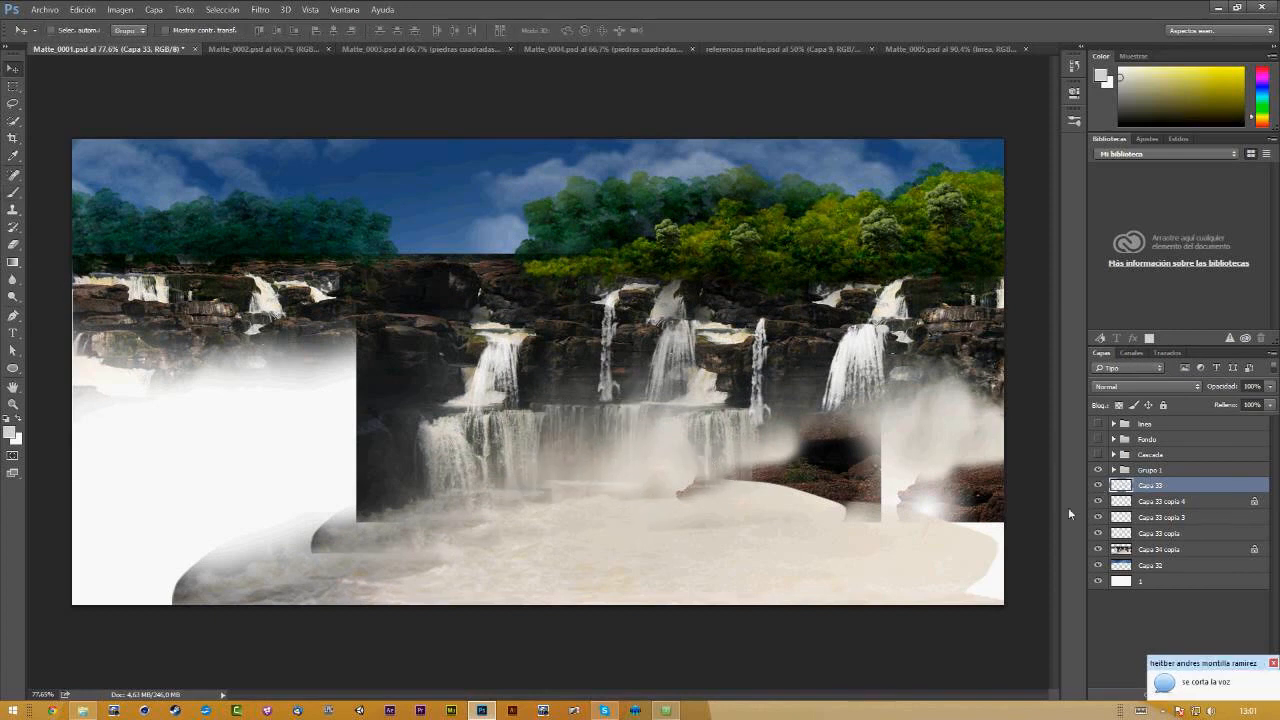
pyautogui.press('ctrl')
pyautogui.hotkey('ctrl', 'j')
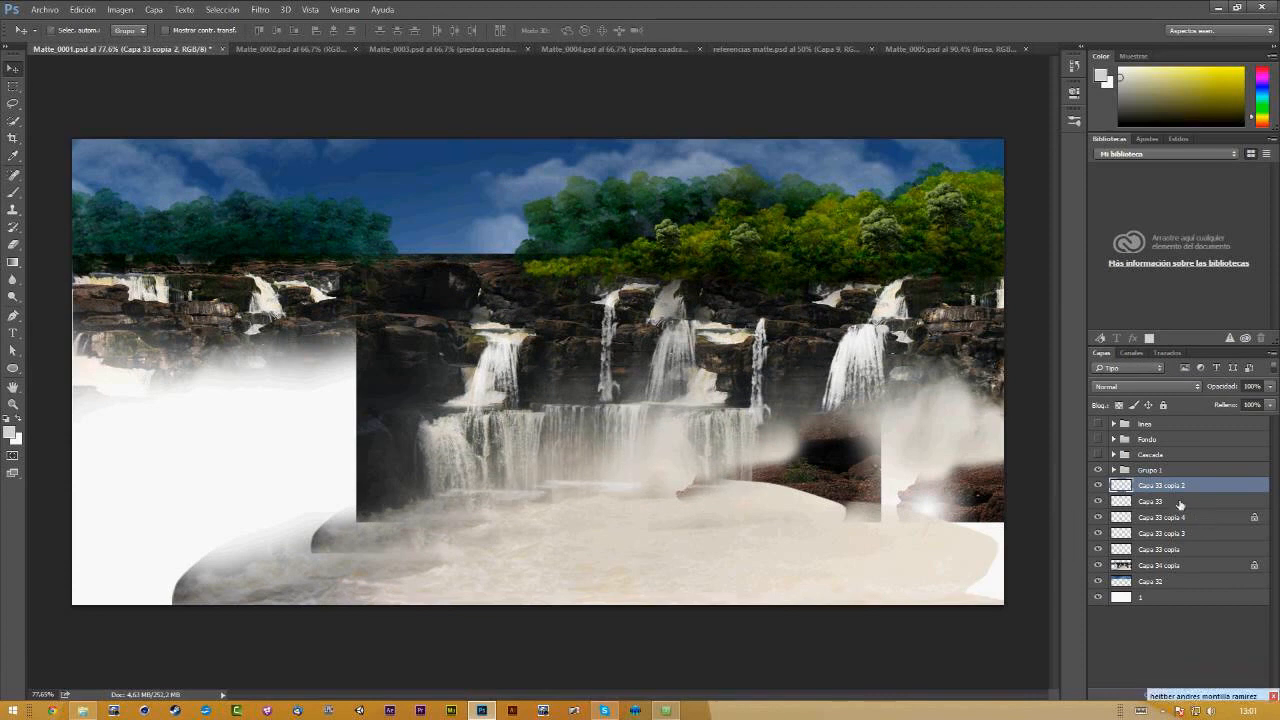
pyautogui.keyDown('shift'); pyautogui.click(1170, 503); pyautogui.keyUp('shift')
pyautogui.hotkey('ctrl', 'e')
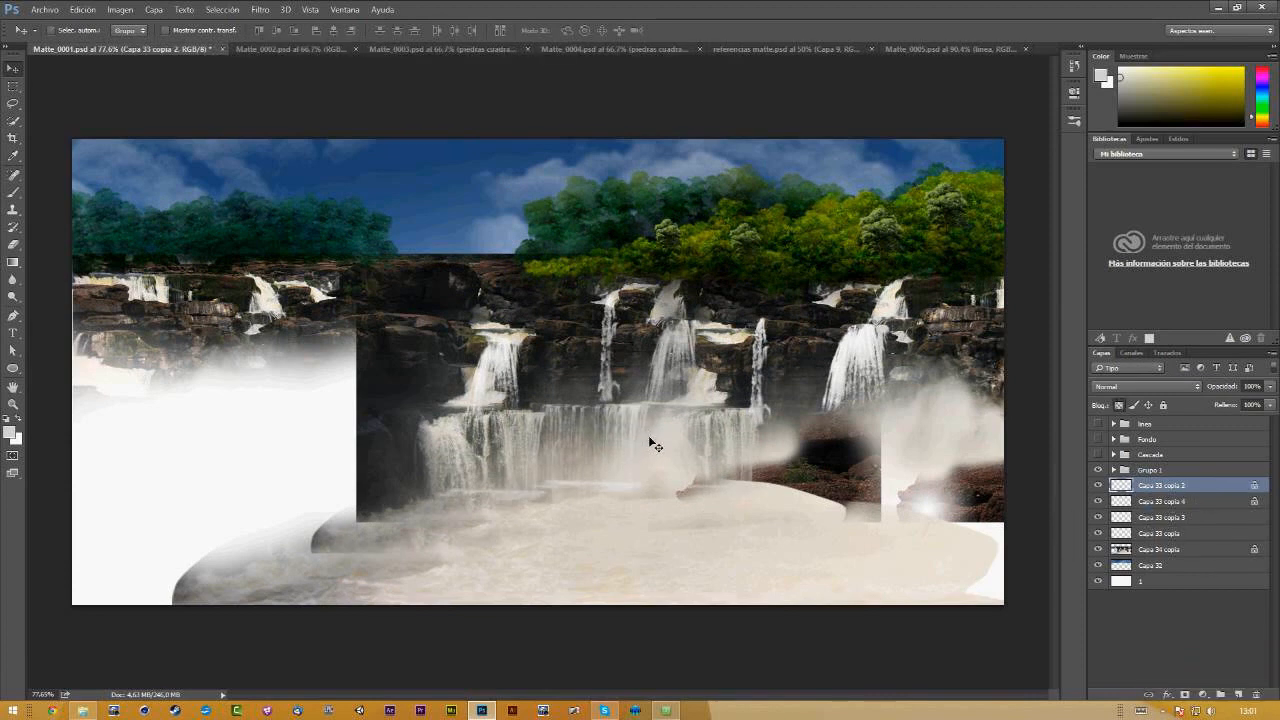
# Step: Unlock the curtain layer's transparent pixels and erase the hard lower edge of its water with a 96 px Eraser
pyautogui.press('b')
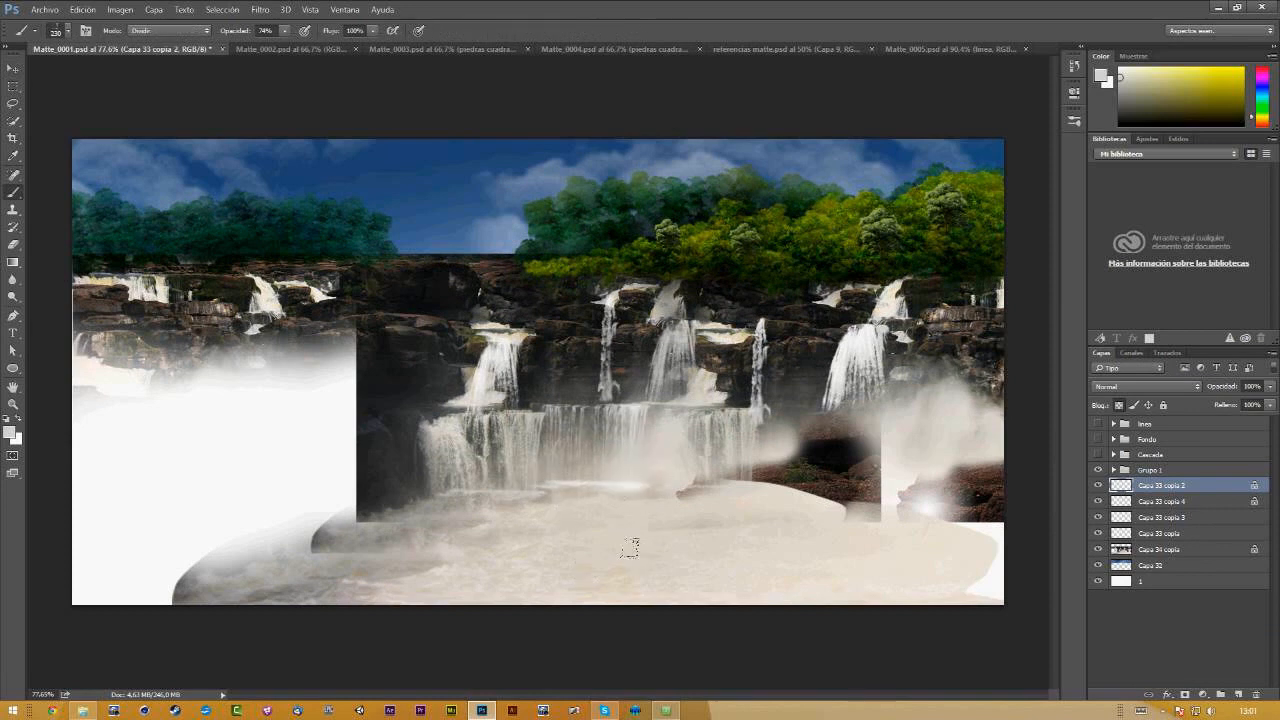
pyautogui.press('e')
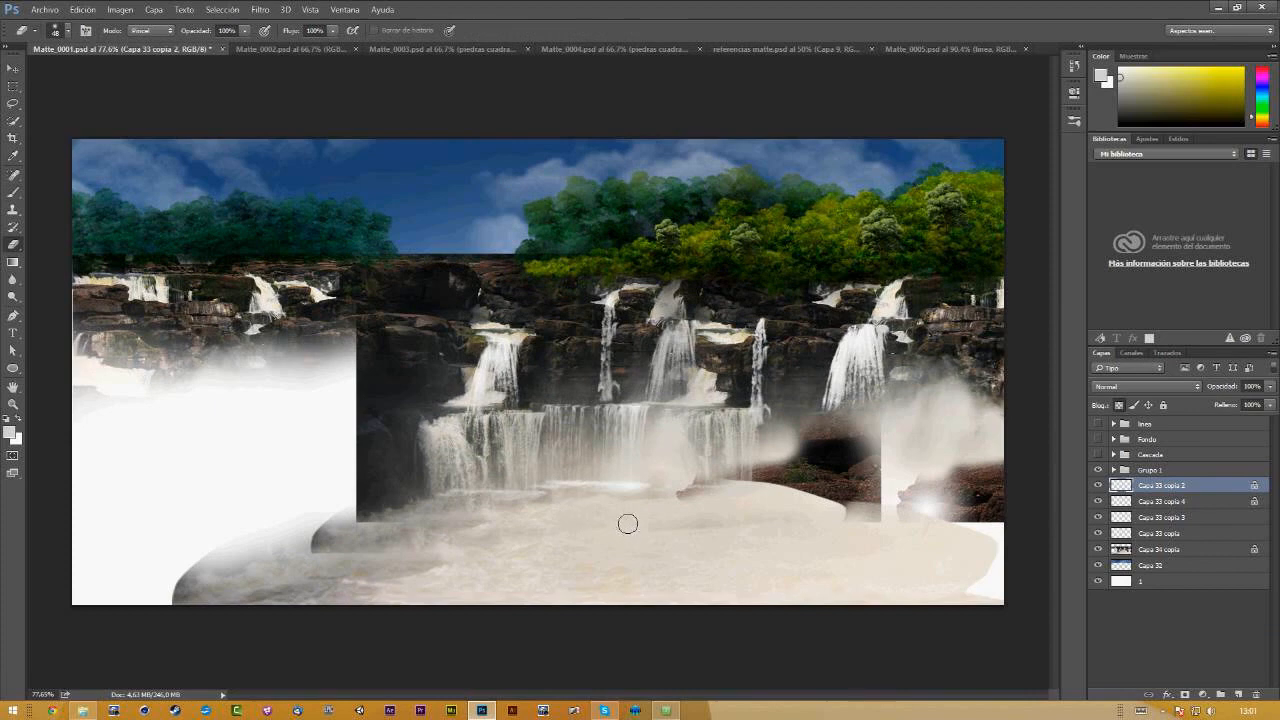
pyautogui.click(68, 36)
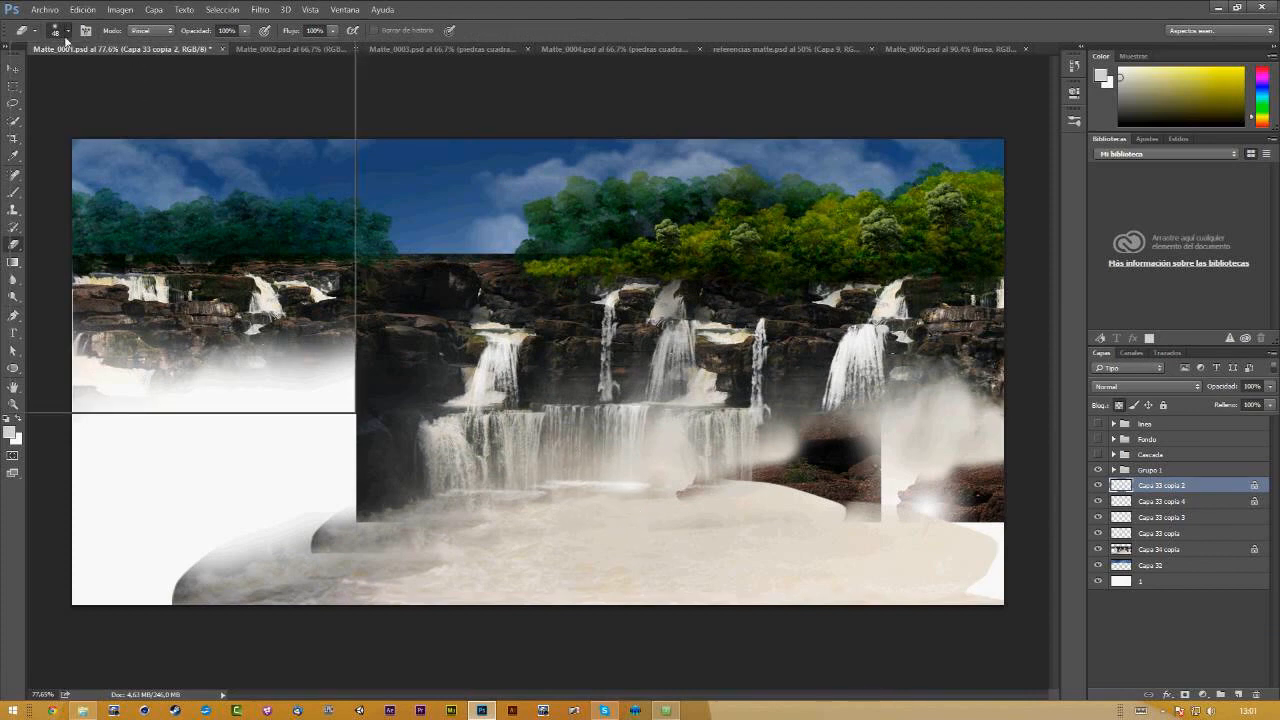
pyautogui.moveTo(94, 73); pyautogui.dragTo(117, 73)
pyautogui.press('Return')
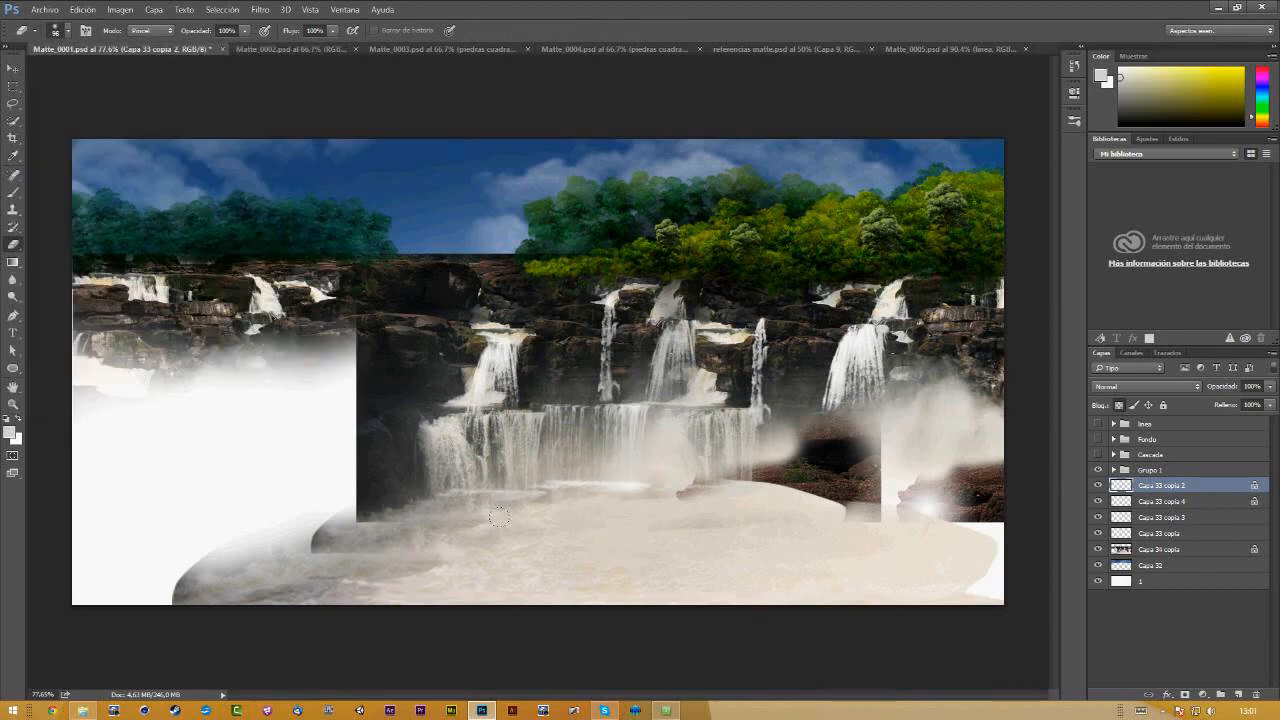
pyautogui.moveTo(508, 491)
pyautogui.mouseDown()
pyautogui.moveTo(628, 487)
pyautogui.moveTo(454, 490)
pyautogui.mouseUp()
pyautogui.click(1116, 406)
# Step: Warp the water curtain layer, pulling its lower edge down into a curve and its lower right corner slightly outward
pyautogui.press('v')
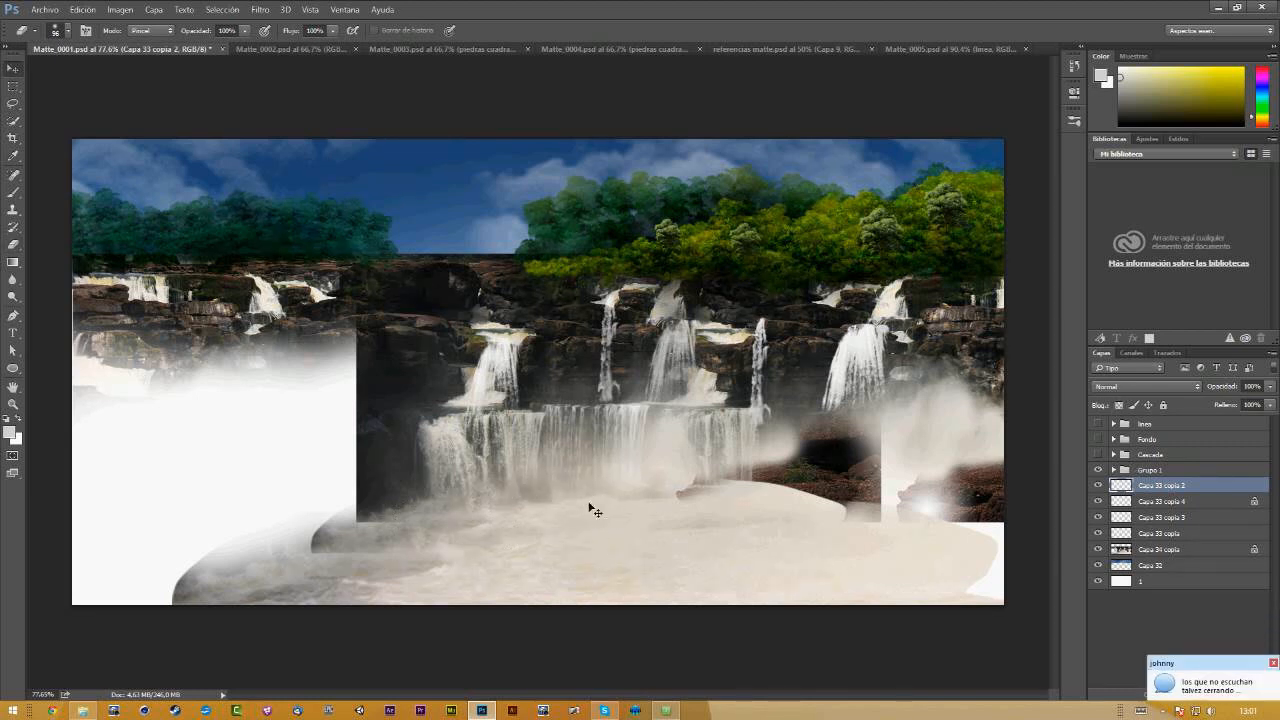
pyautogui.hotkey('ctrl', 't')
pyautogui.rightClick(621, 453)
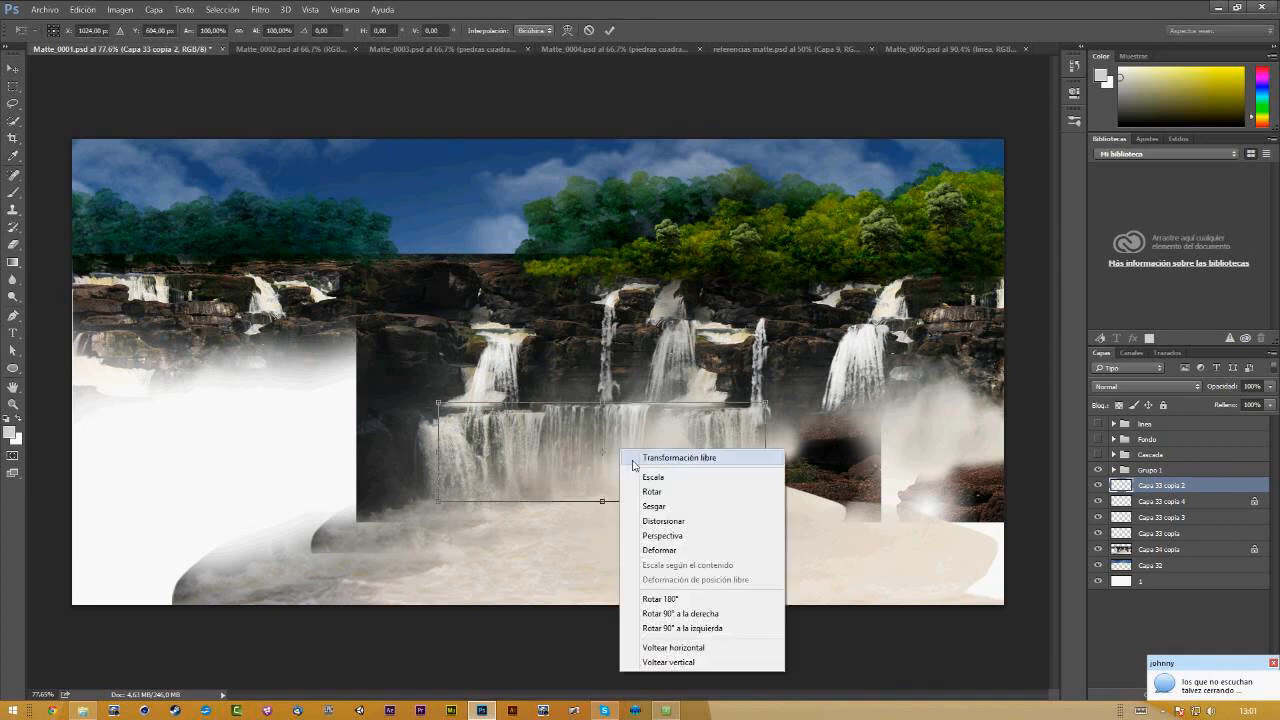
pyautogui.click(634, 551)
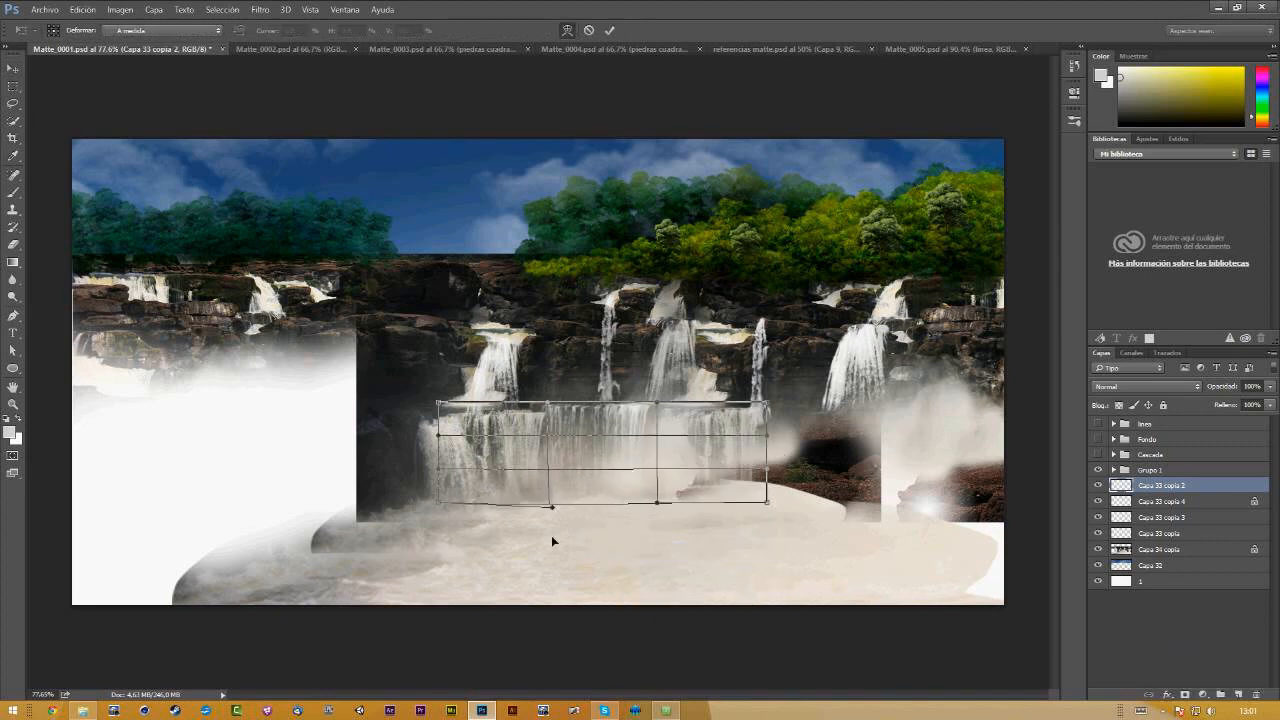
pyautogui.moveTo(547, 501); pyautogui.dragTo(561, 612)
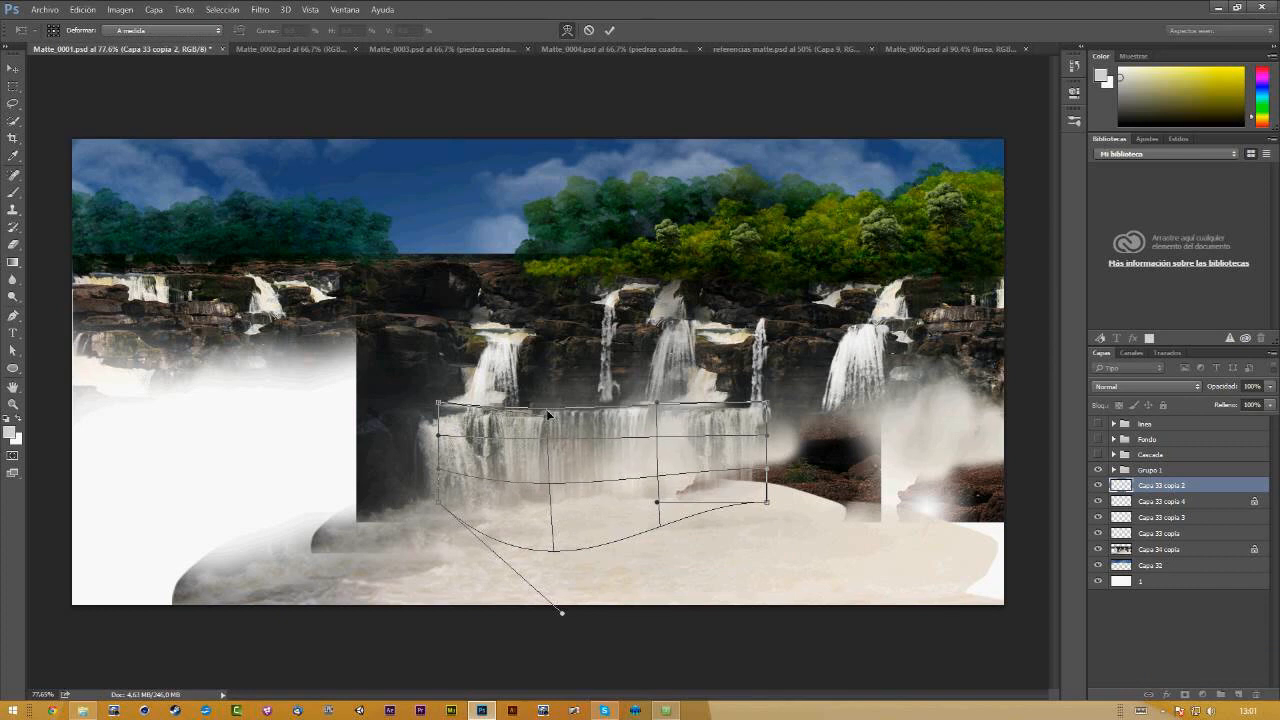
pyautogui.moveTo(656, 501)
pyautogui.mouseDown()
pyautogui.moveTo(669, 543)
pyautogui.moveTo(663, 523)
pyautogui.mouseUp()
pyautogui.moveTo(768, 503); pyautogui.dragTo(777, 523)
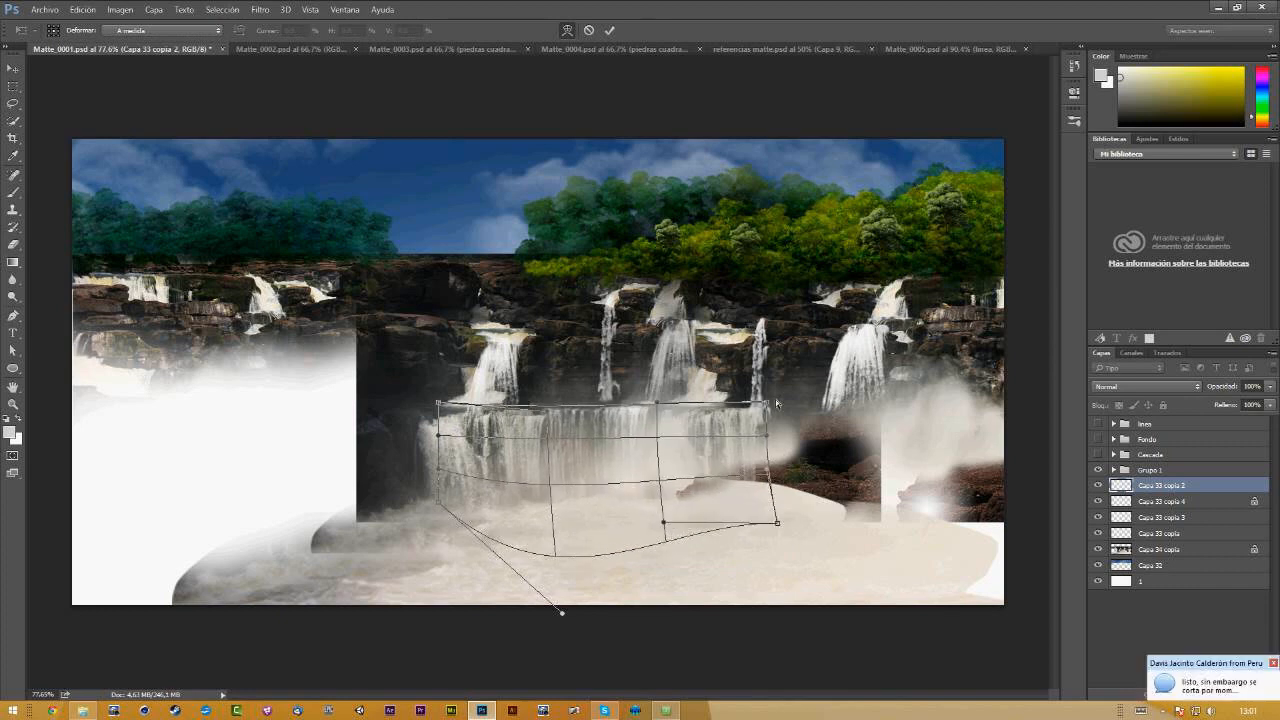
pyautogui.moveTo(767, 403); pyautogui.dragTo(764, 404)
pyautogui.press('Return')
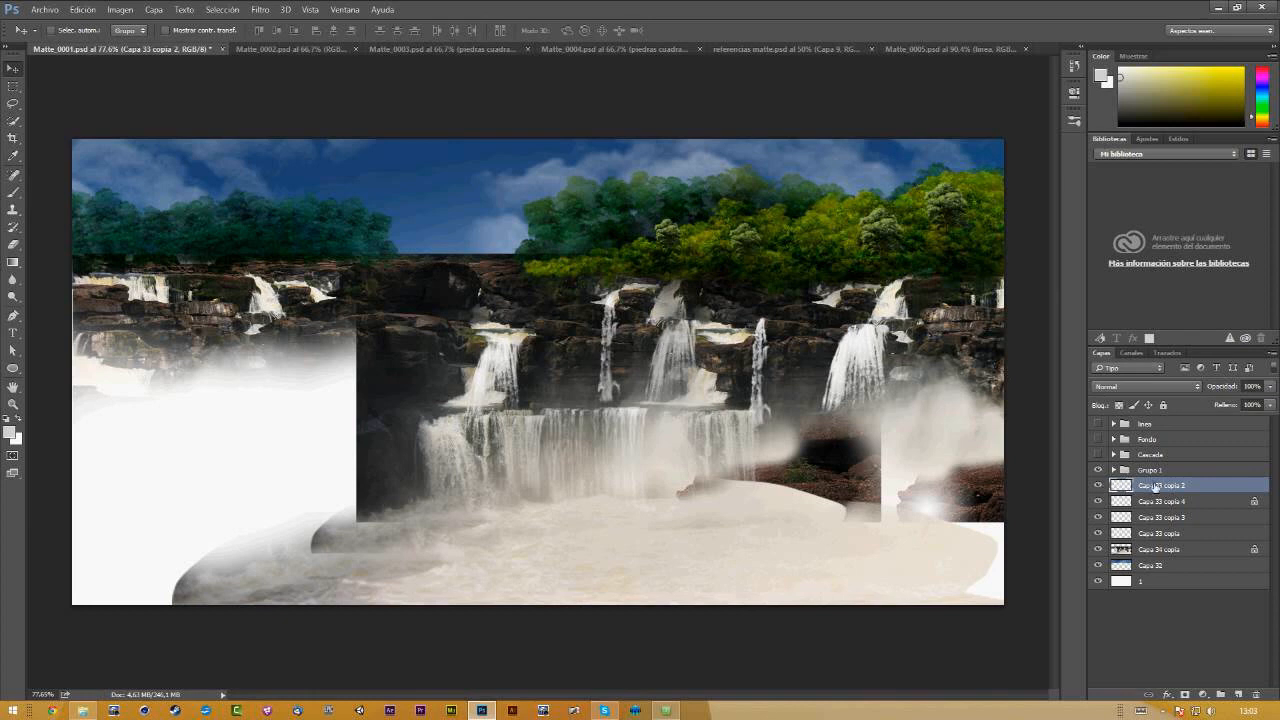
# Step: Merge the waterfall and cliff layers from Capa 33 copia 2 down to Capa 34 copia into one layer
pyautogui.keyDown('shift'); pyautogui.click(1152, 552); pyautogui.keyUp('shift')
pyautogui.hotkey('ctrl', 'e')
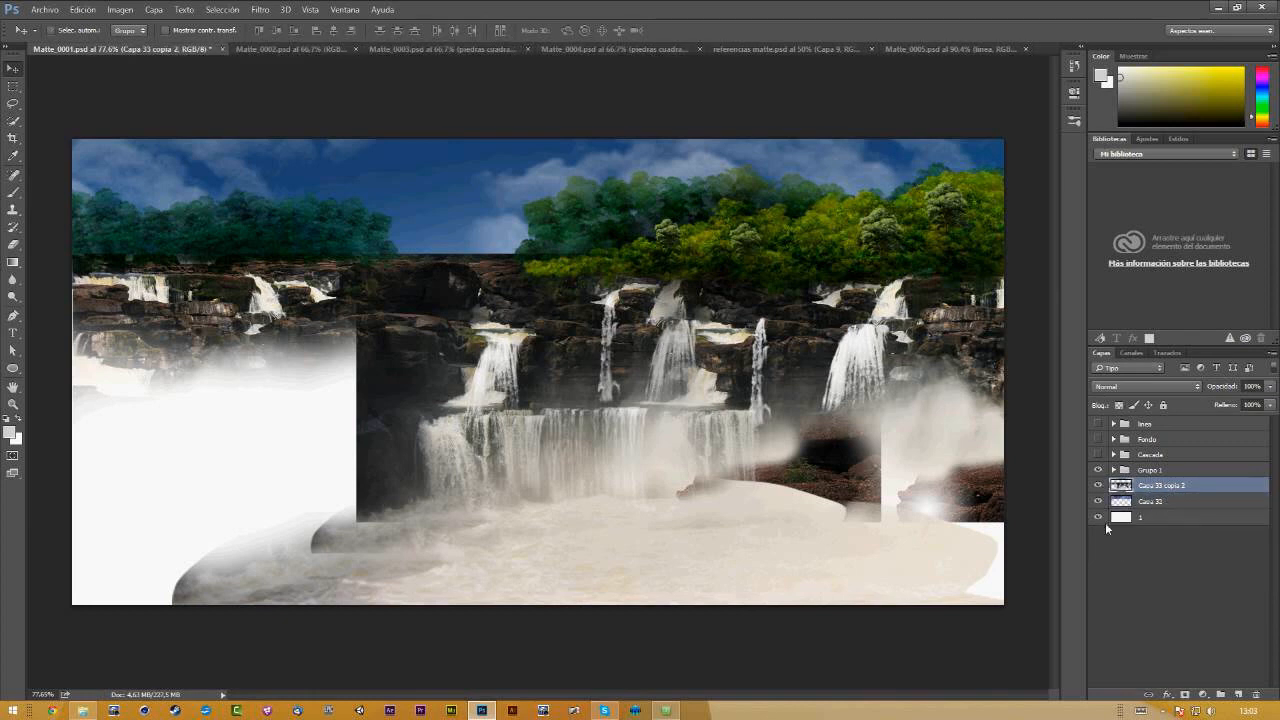
pyautogui.click(1099, 470)
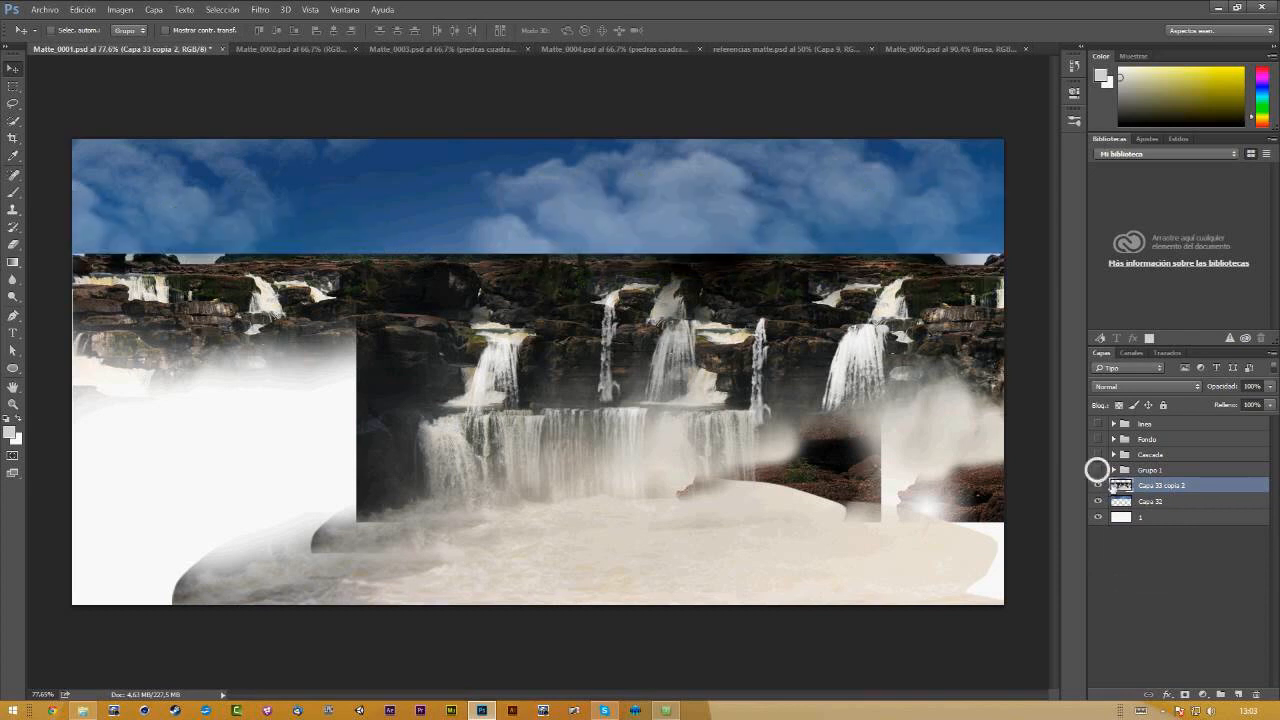
pyautogui.click(1099, 470)
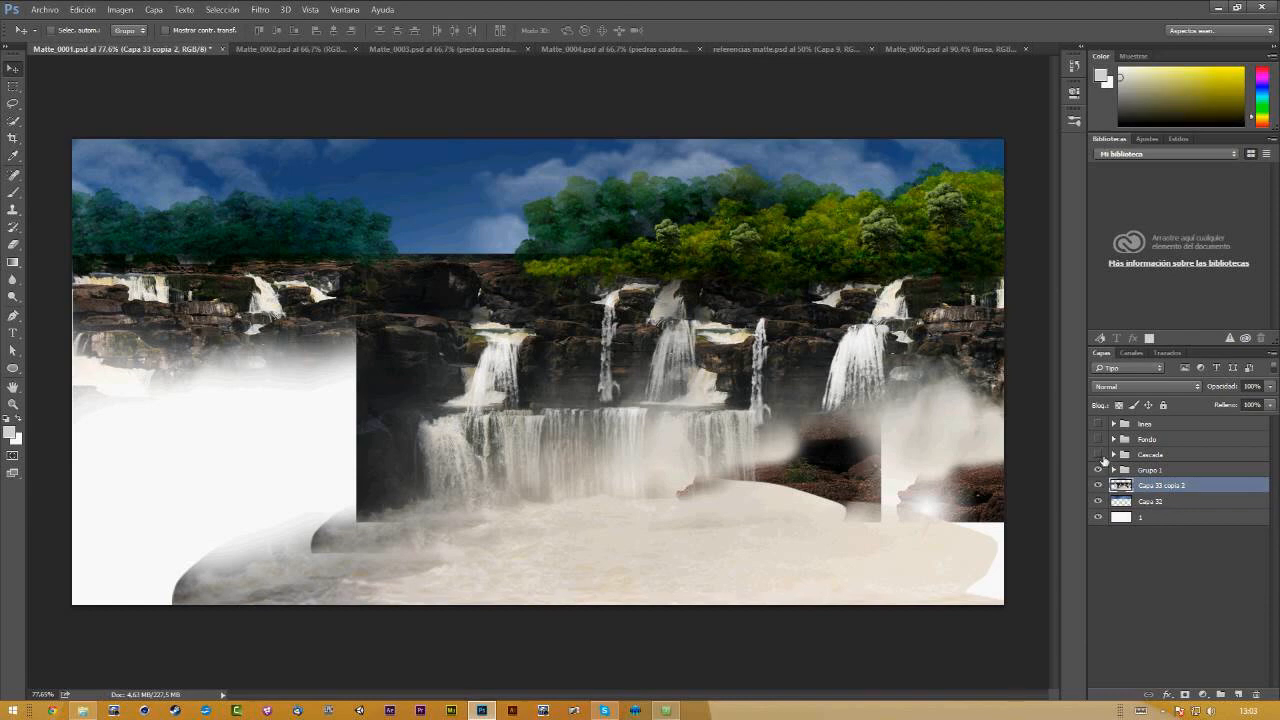
# Step: Show the Cascada, Fondo and linea groups, and hide Grupo 1, Capa 33 copia 2 and Capa 32
pyautogui.click(1101, 455)
pyautogui.click(1099, 439)
pyautogui.moveTo(1099, 485); pyautogui.dragTo(1100, 502)
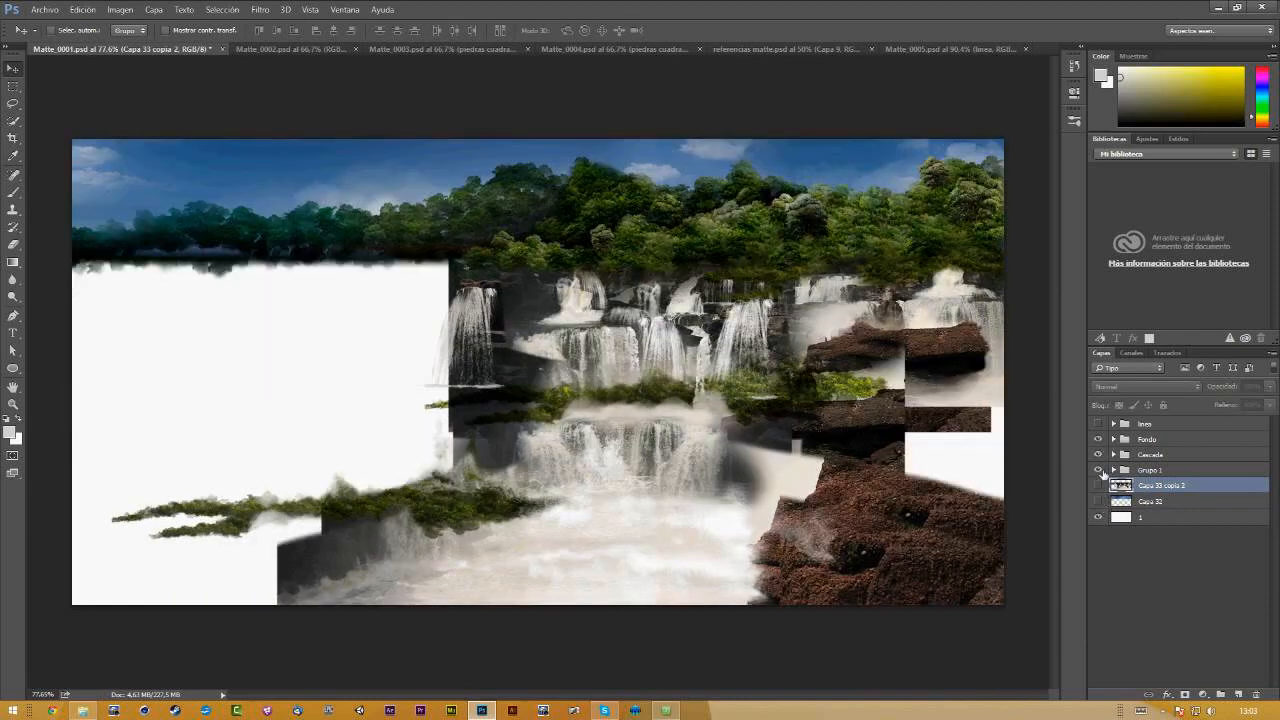
pyautogui.click(1099, 470)
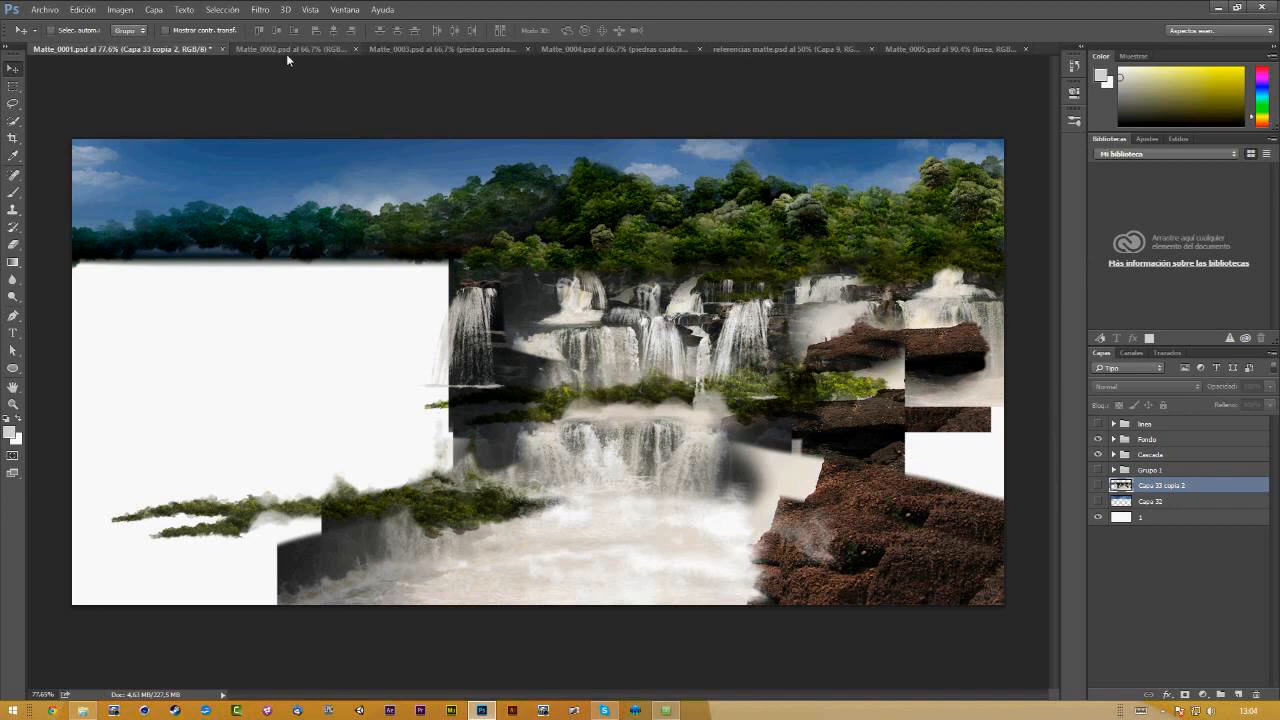
pyautogui.click(1100, 425)
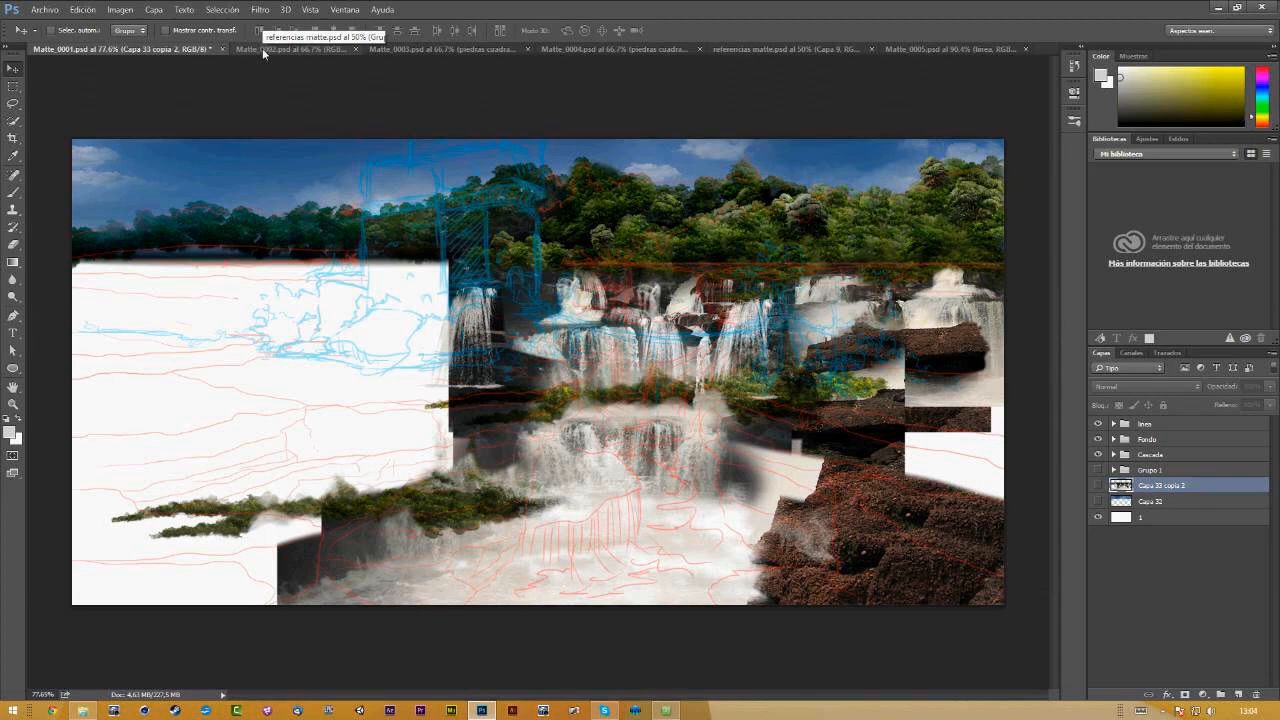
# Step: Switch to the Matte_0002.psd document and hide its piedras and Arboles copia groups
pyautogui.click(262, 48)
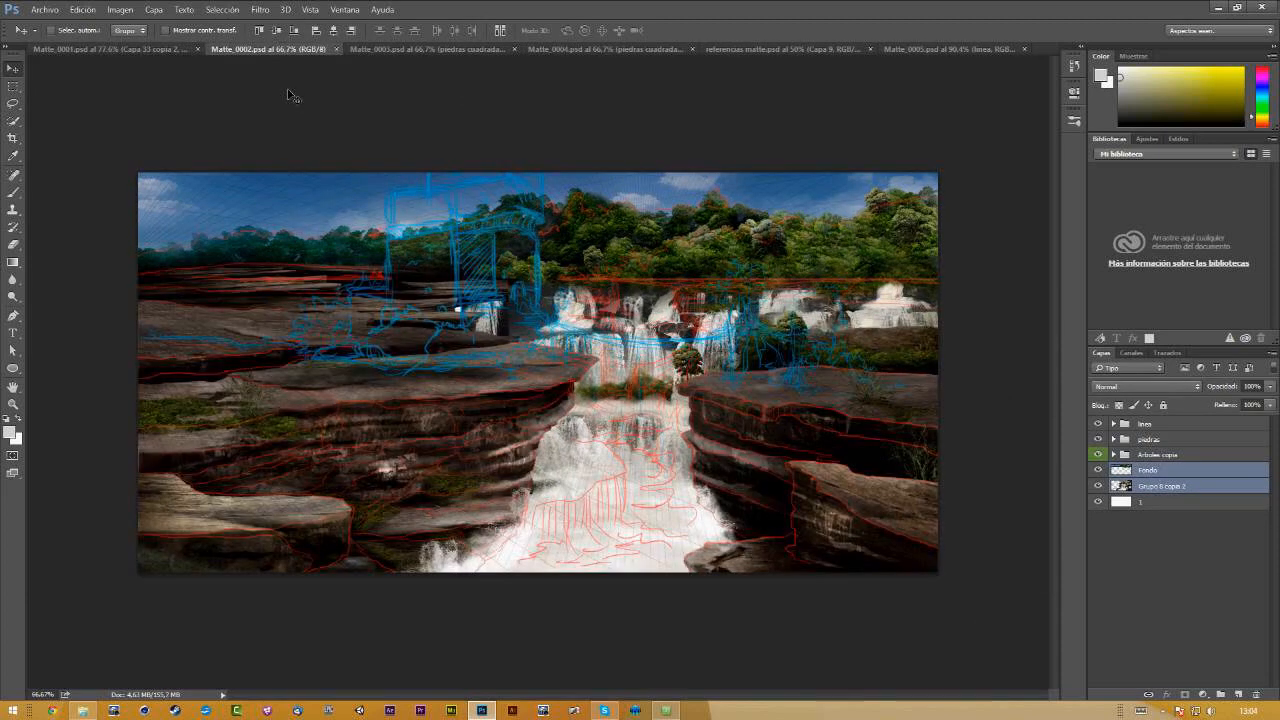
pyautogui.click(1098, 424)
pyautogui.click(1098, 439)
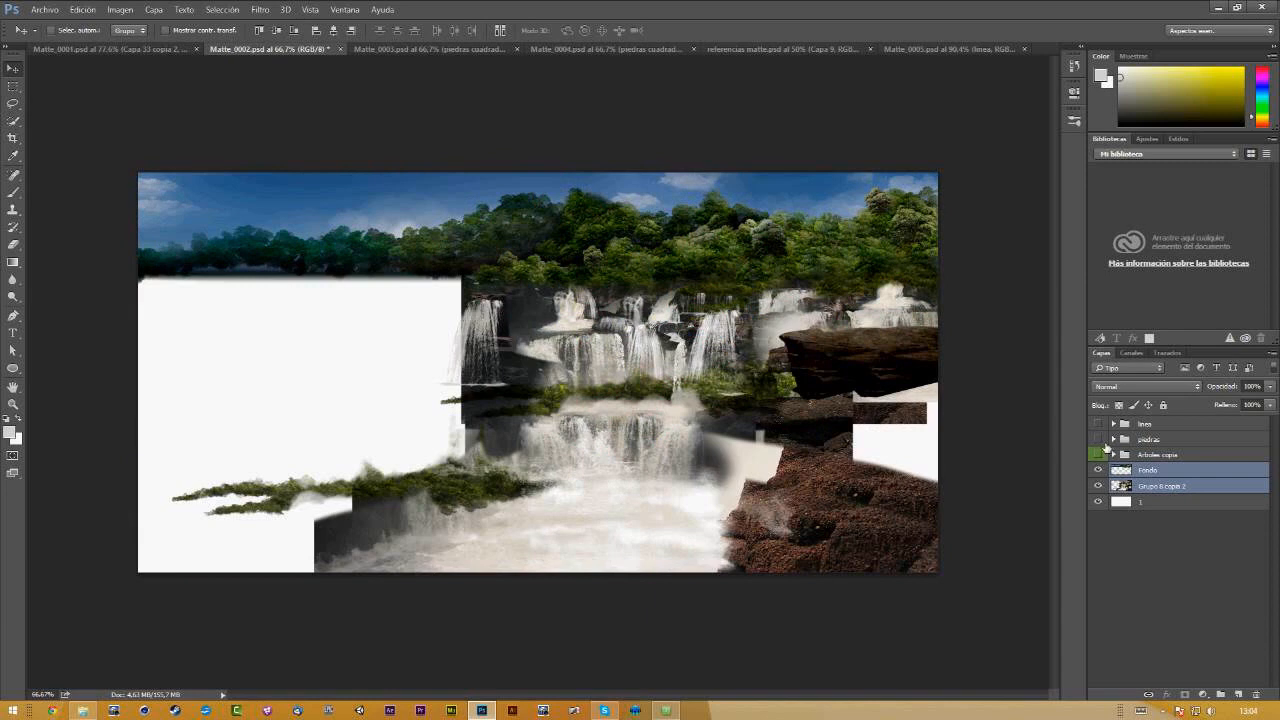
pyautogui.click(1099, 440)
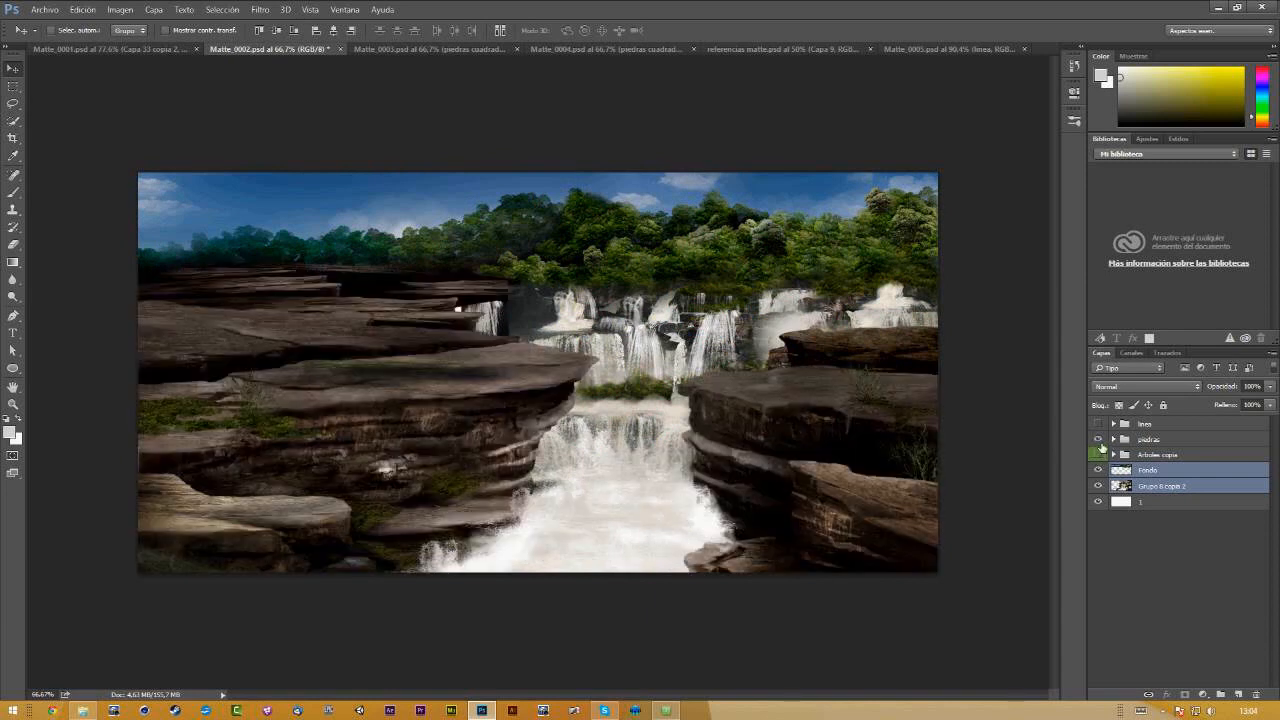
pyautogui.click(1099, 440)
pyautogui.click(1100, 455)
pyautogui.click(1100, 455)
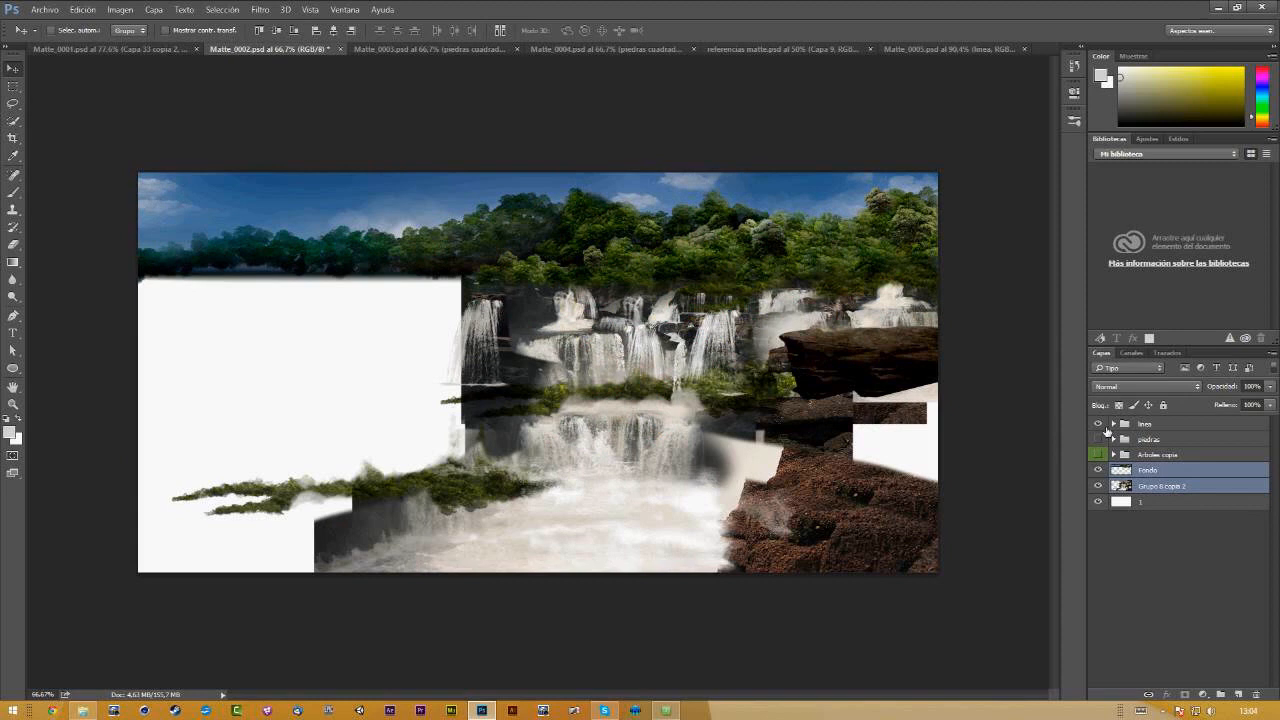
# Step: Set the linea sketch group's opacity to 81% and hide the waterfall photo layer beneath Fondo
pyautogui.click(1146, 425)
pyautogui.click(1240, 390)
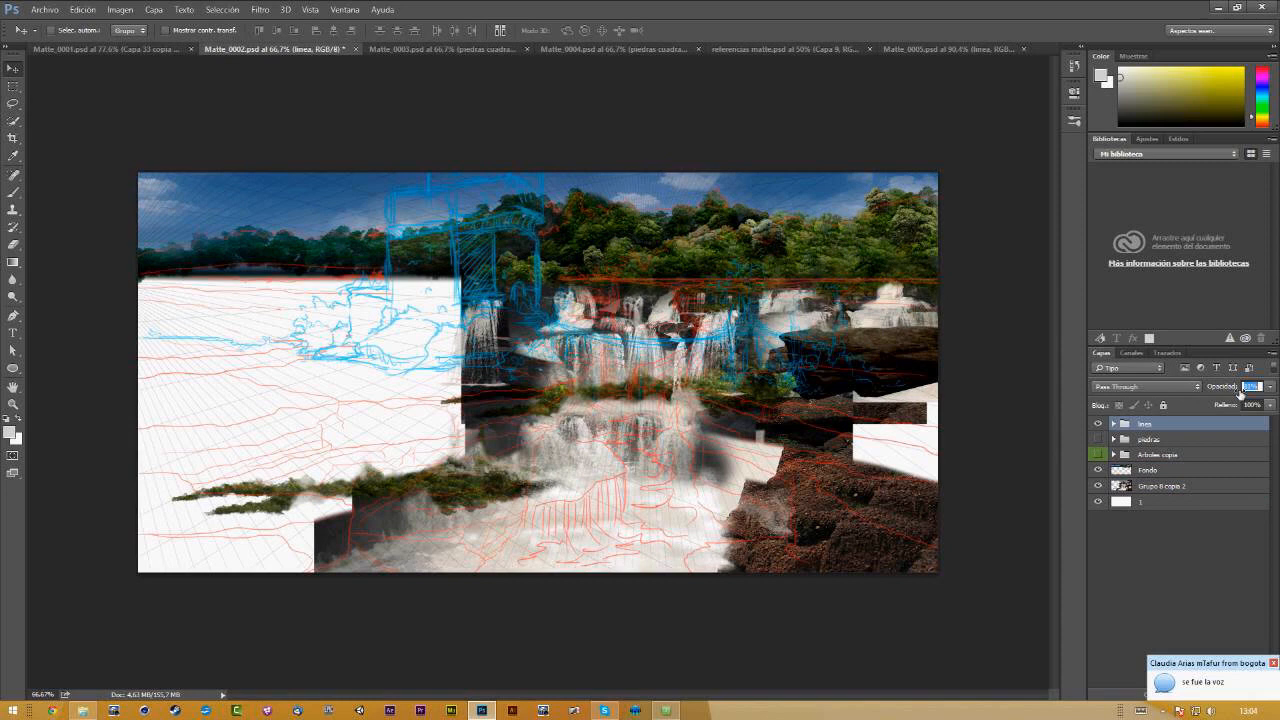
pyautogui.click(1098, 486)
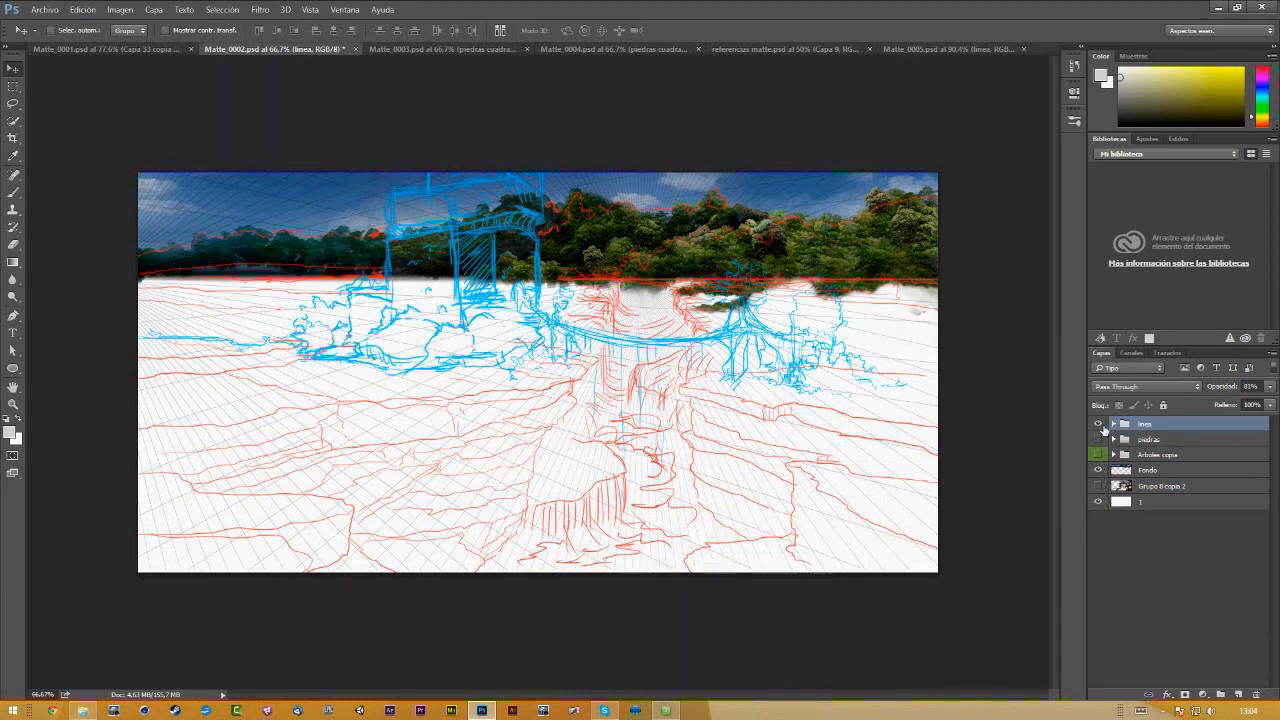
pyautogui.click(1102, 426)
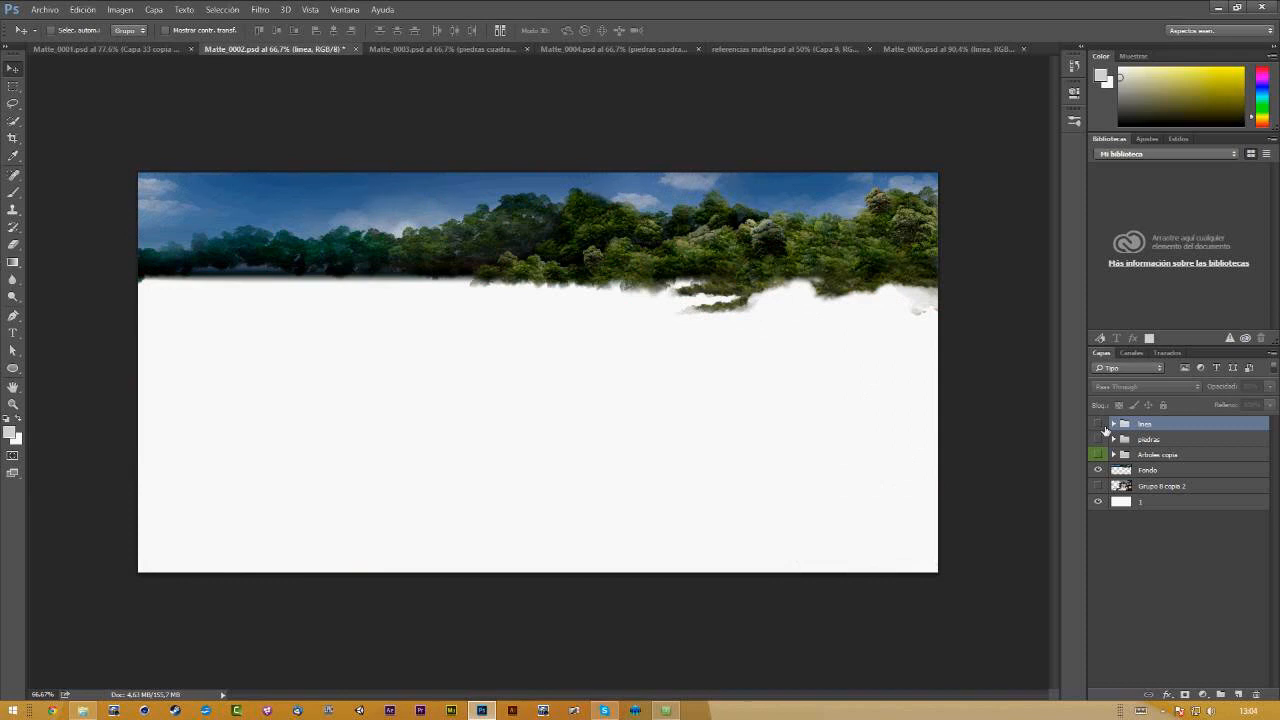
pyautogui.click(1102, 426)
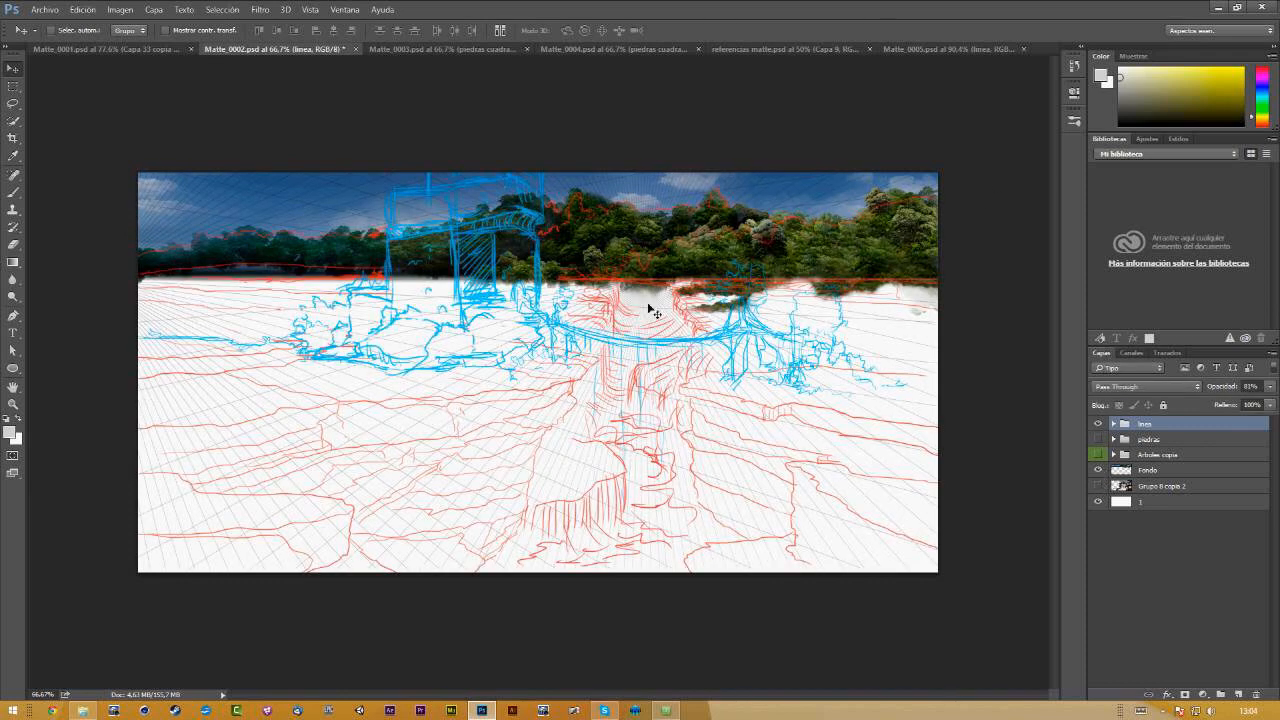
# Step: Lasso the large left rock plateau along the sketch lines in full-screen mode, then refine the selection's upper left edge
pyautogui.press('l')
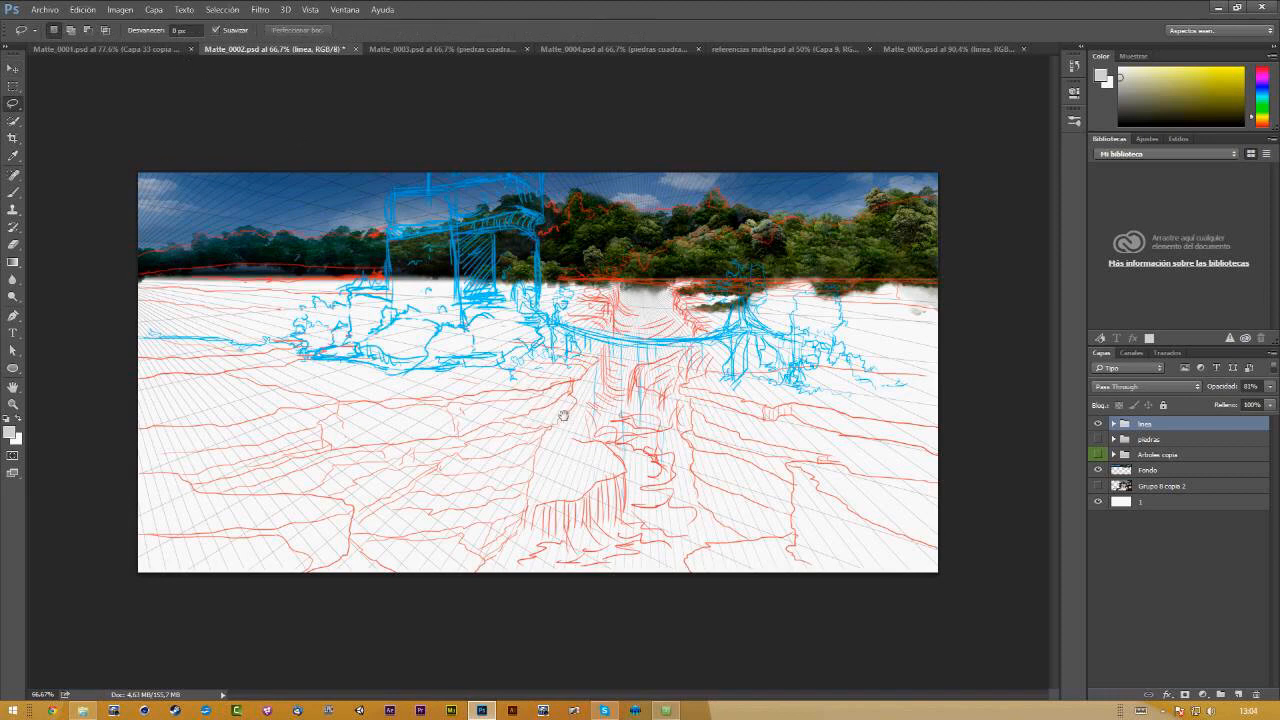
pyautogui.press('f')
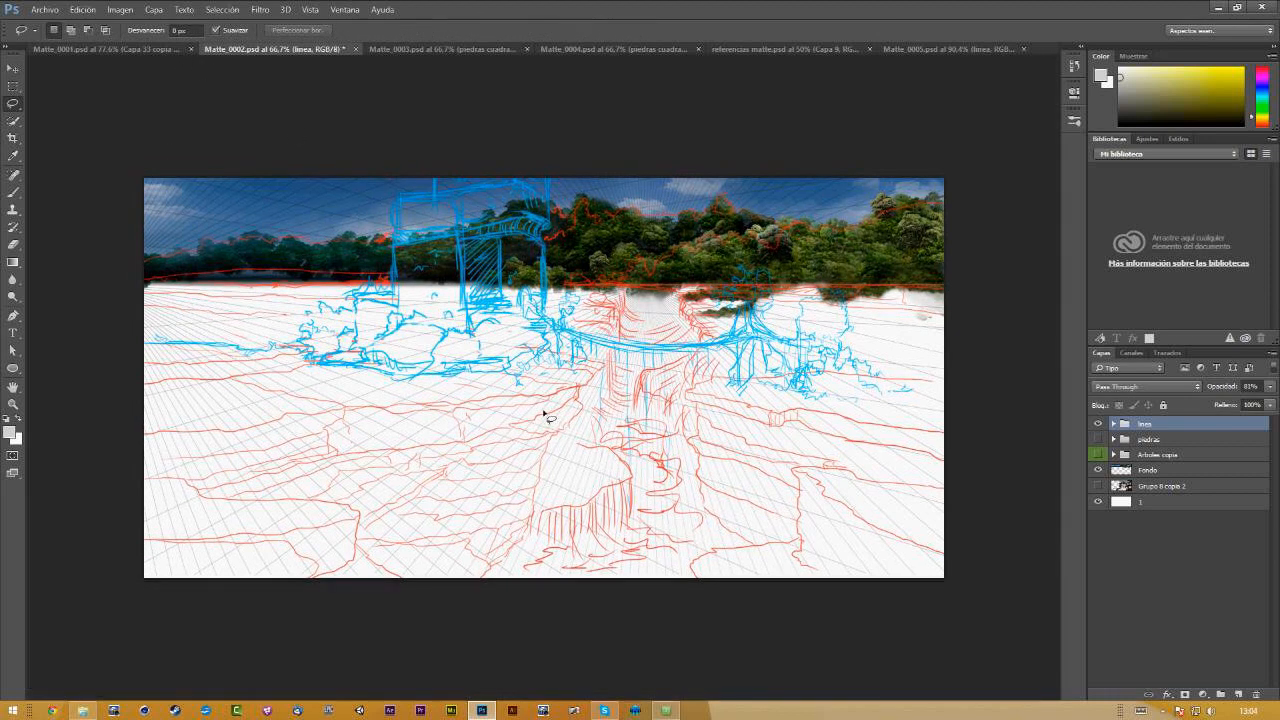
pyautogui.press('f')
pyautogui.moveTo(536, 277); pyautogui.dragTo(546, 221)
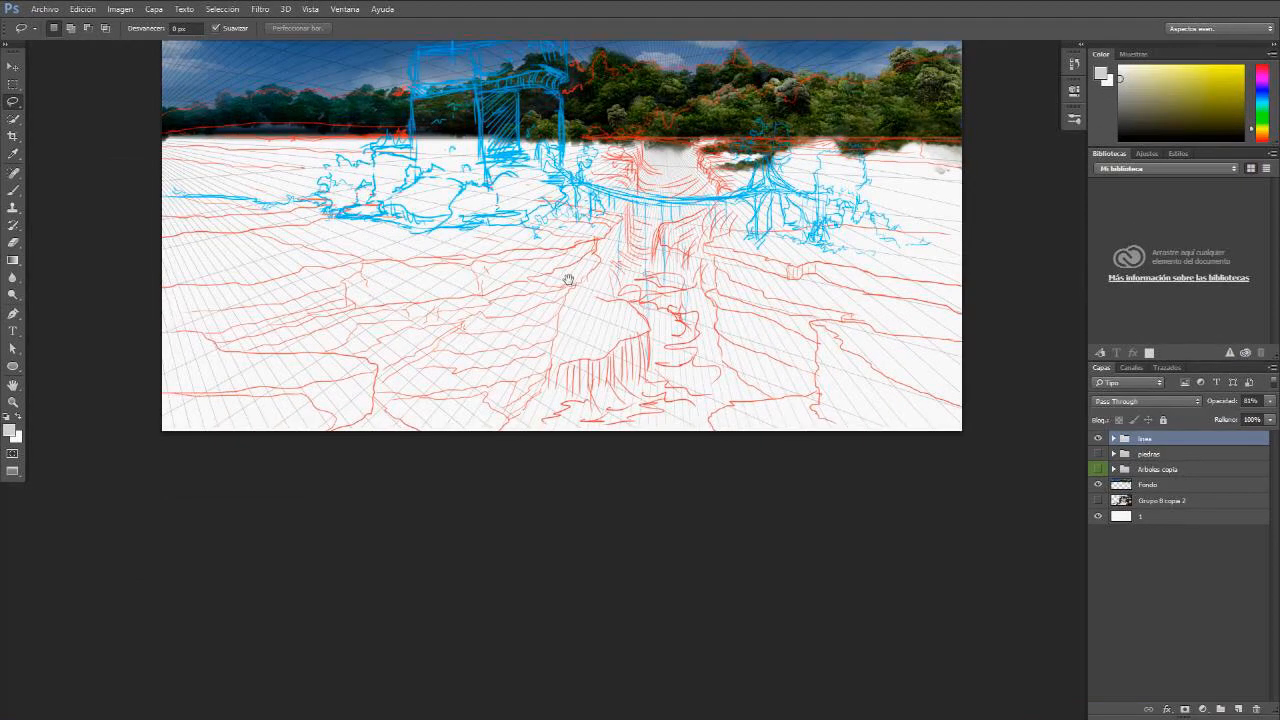
pyautogui.moveTo(568, 280); pyautogui.dragTo(568, 284)
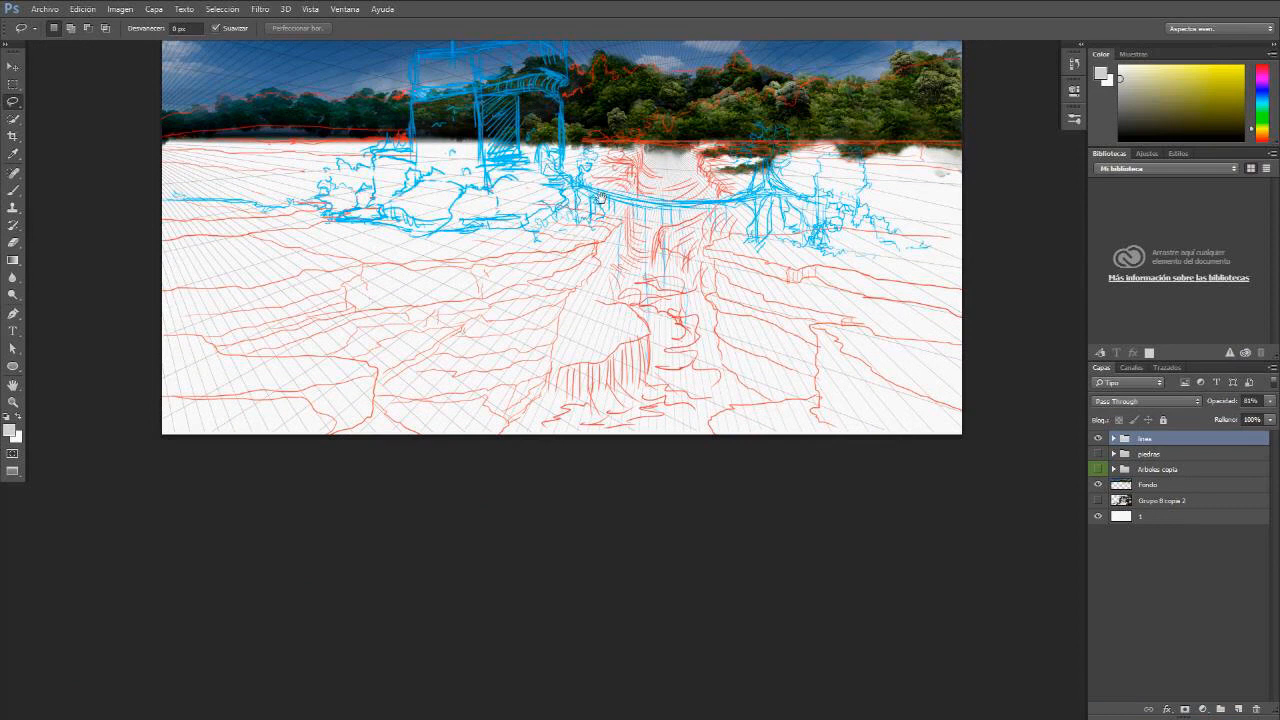
pyautogui.moveTo(601, 198); pyautogui.dragTo(577, 224)
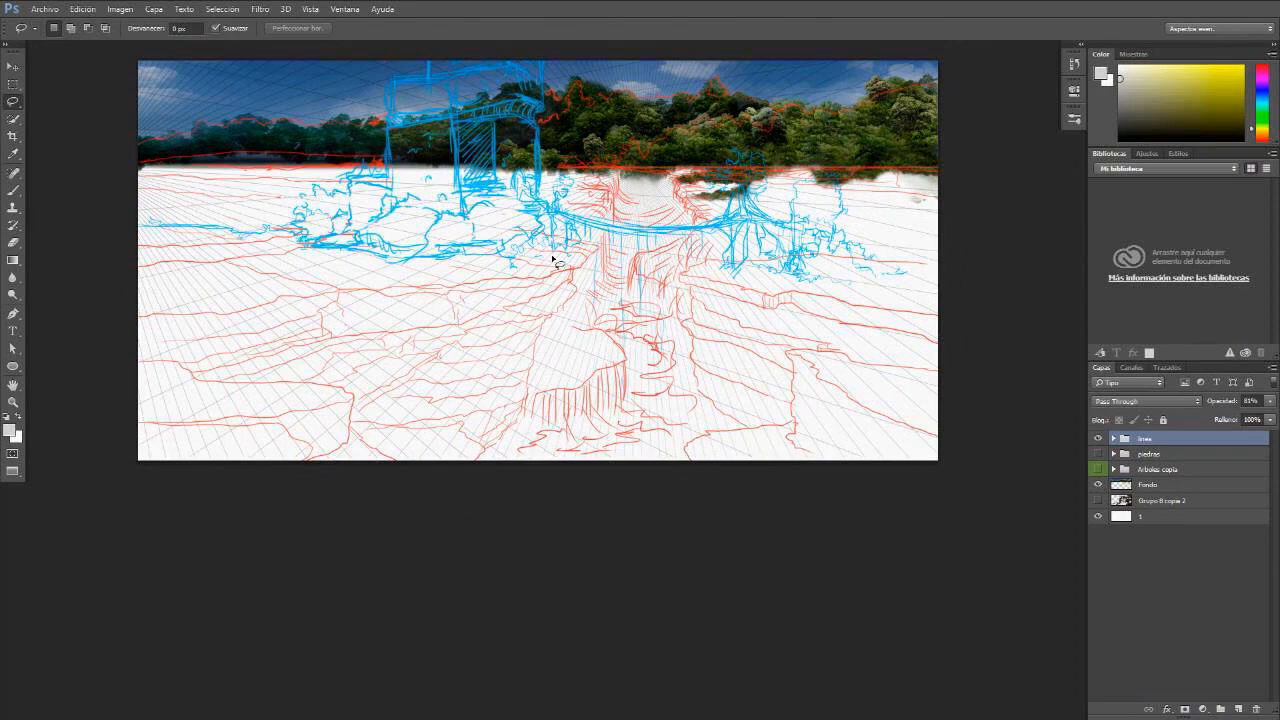
pyautogui.press('z')
pyautogui.click(554, 260)
pyautogui.moveTo(605, 288); pyautogui.dragTo(623, 247)
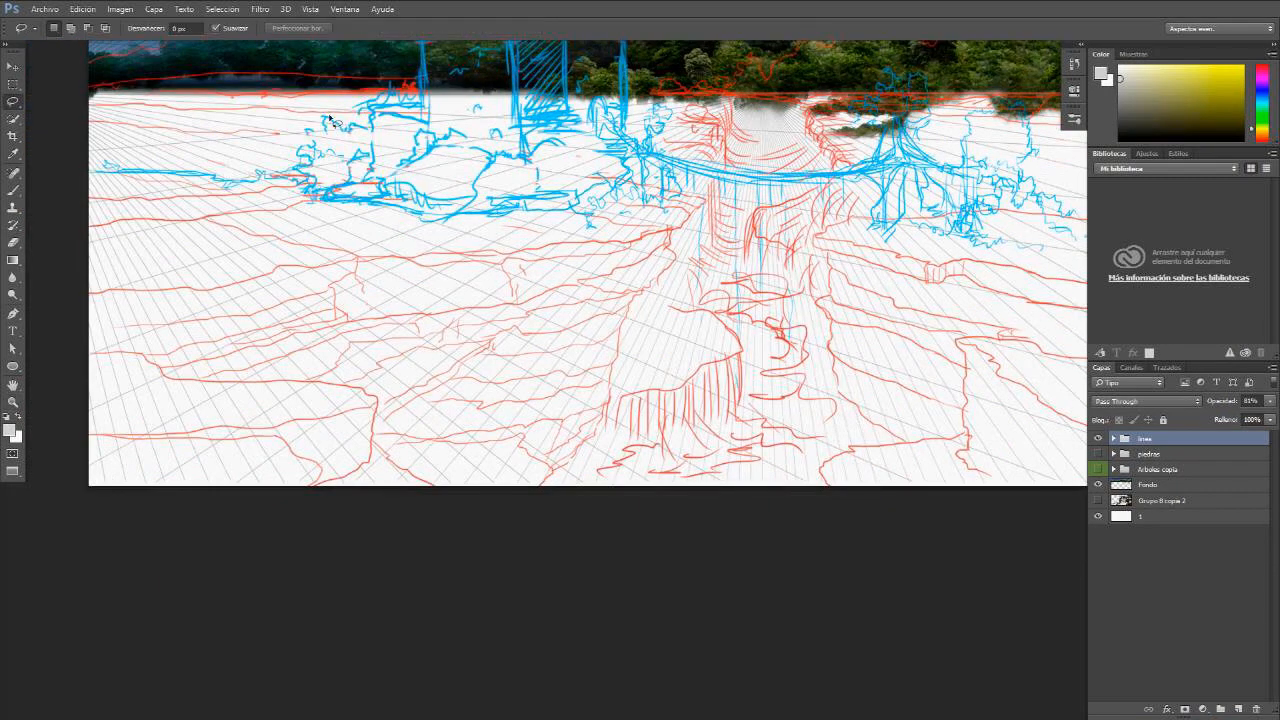
pyautogui.click(548, 171)
pyautogui.click(704, 199)
pyautogui.moveTo(688, 229)
pyautogui.mouseDown()
pyautogui.moveTo(670, 269)
pyautogui.moveTo(630, 305)
pyautogui.moveTo(601, 436)
pyautogui.moveTo(583, 468)
pyautogui.moveTo(545, 489)
pyautogui.moveTo(450, 498)
pyautogui.moveTo(92, 431)
pyautogui.moveTo(49, 318)
pyautogui.moveTo(88, 160)
pyautogui.moveTo(570, 178)
pyautogui.mouseUp()
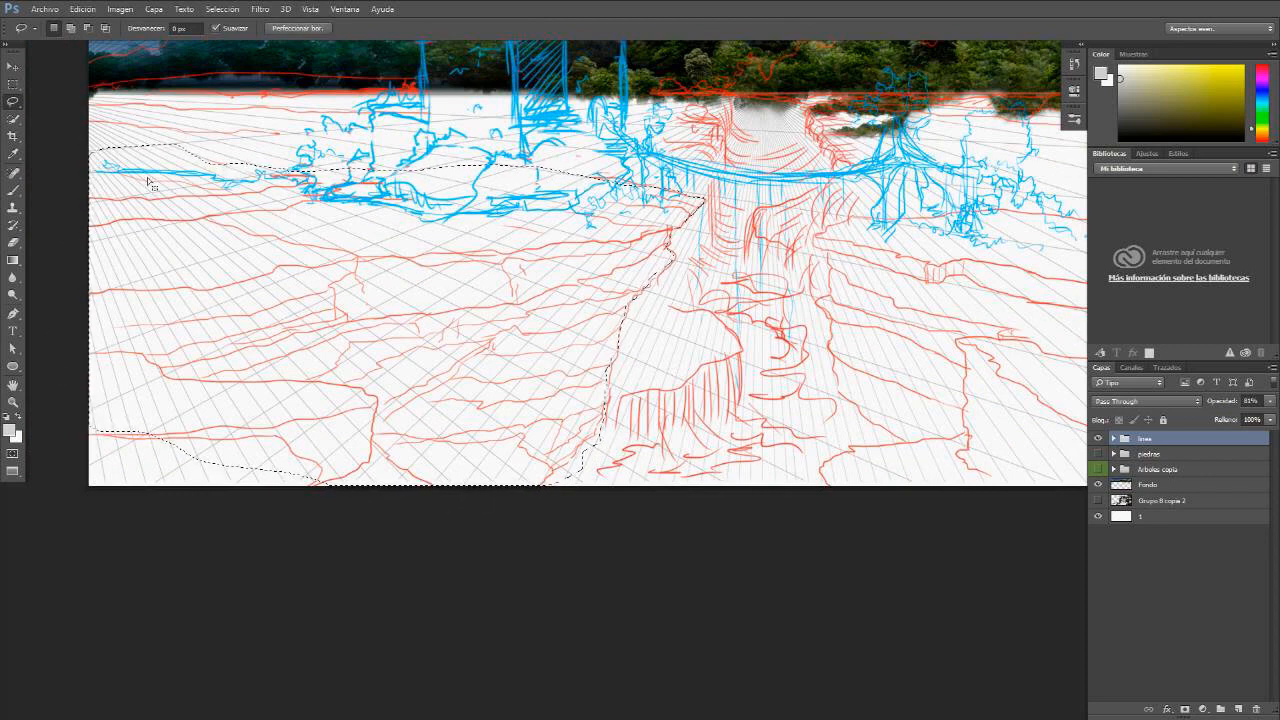
pyautogui.moveTo(218, 164)
pyautogui.mouseDown()
pyautogui.moveTo(82, 161)
pyautogui.moveTo(78, 150)
pyautogui.moveTo(230, 184)
pyautogui.mouseUp()
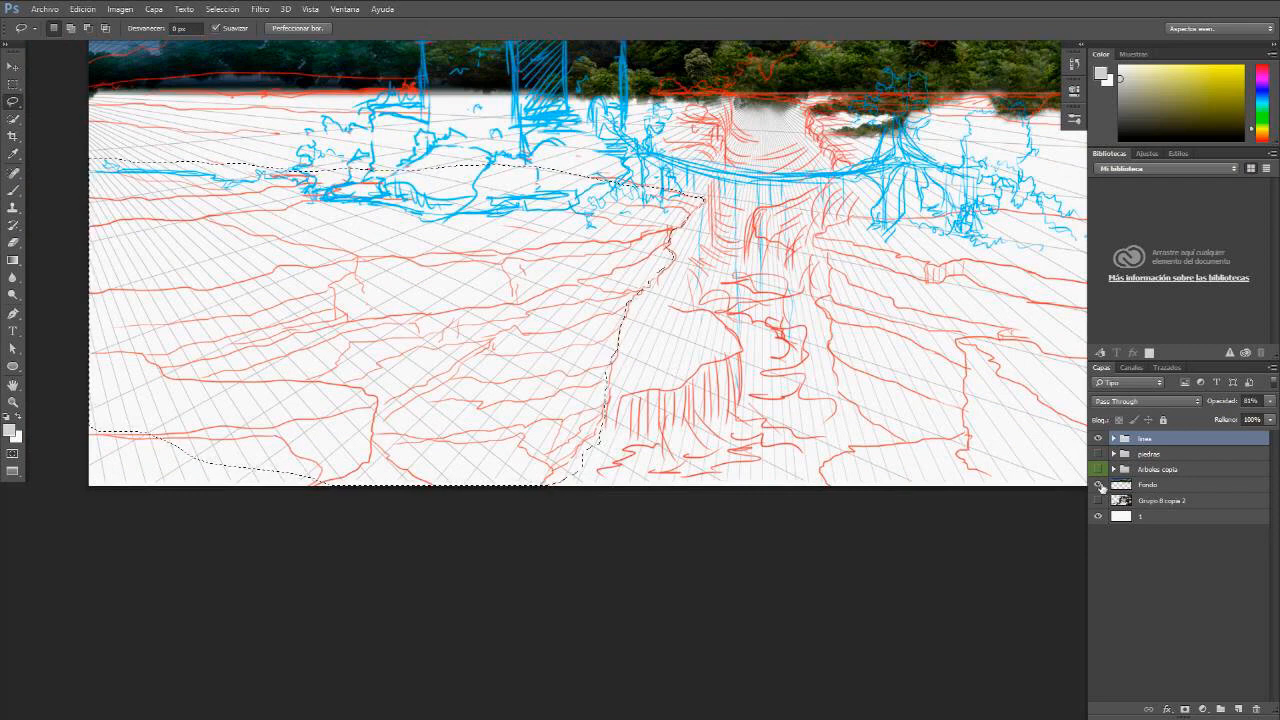
# Step: Hide the Fondo layer and add a new empty layer directly above it
pyautogui.click(1099, 485)
pyautogui.click(1140, 487)
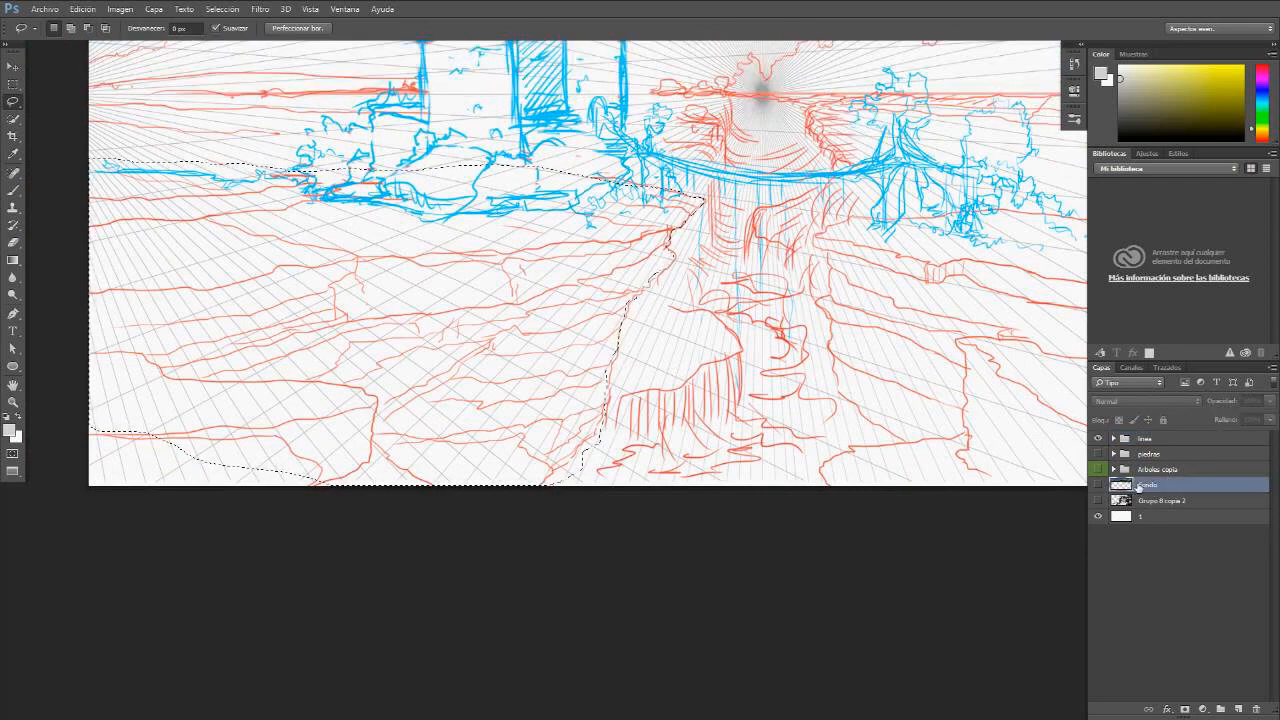
pyautogui.click(1238, 709)
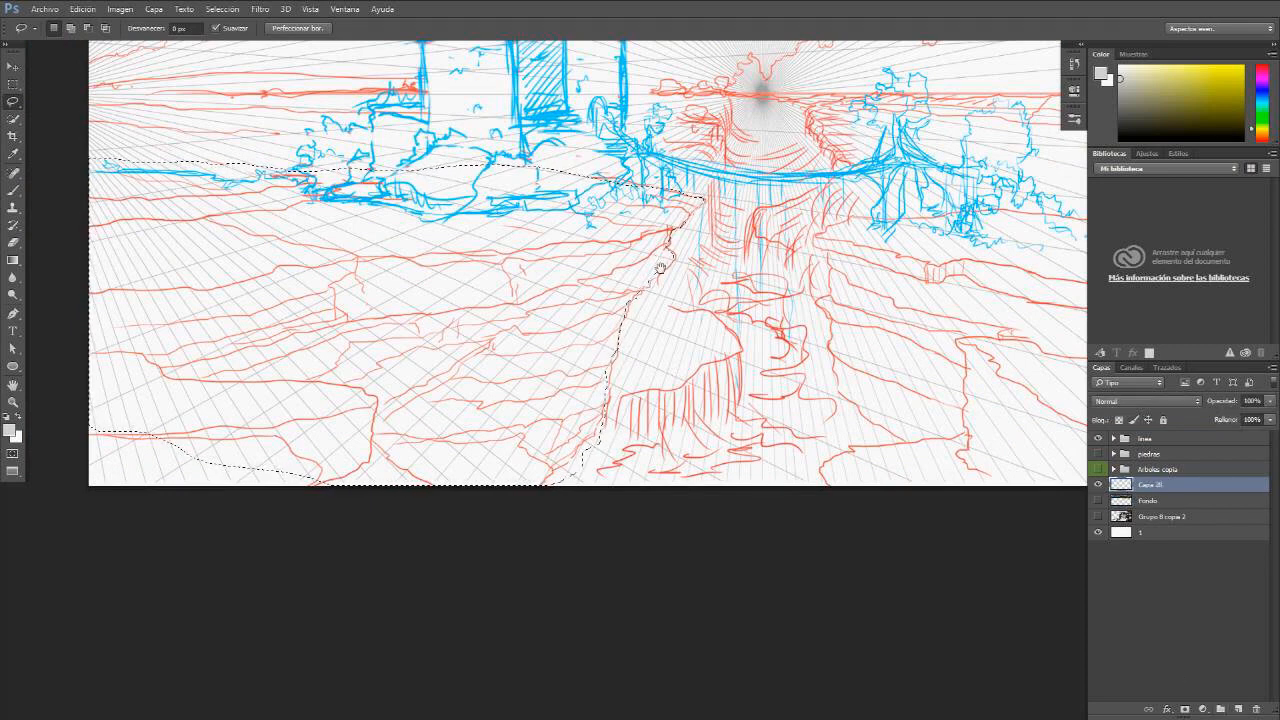
# Step: Choose the 201 px textured brush preset for painting inside the rock selection
pyautogui.moveTo(660, 268)
pyautogui.mouseDown()
pyautogui.moveTo(645, 342)
pyautogui.moveTo(661, 314)
pyautogui.mouseUp()
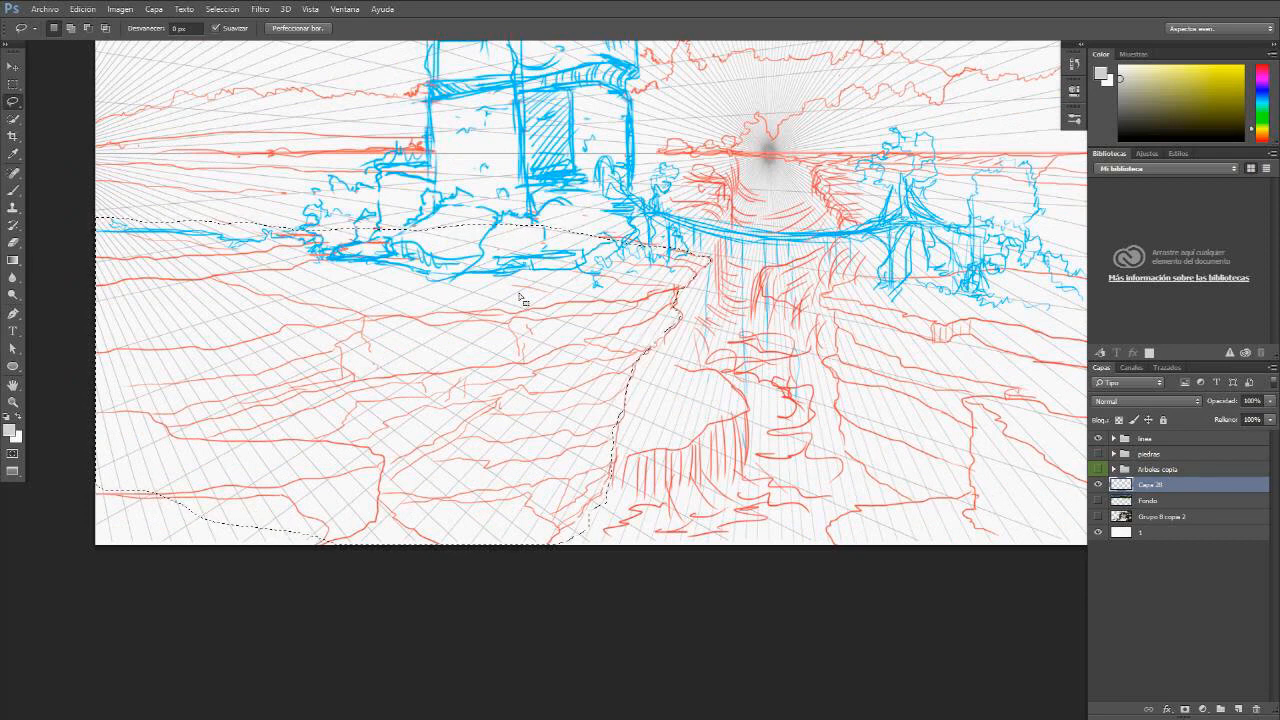
pyautogui.press('b')
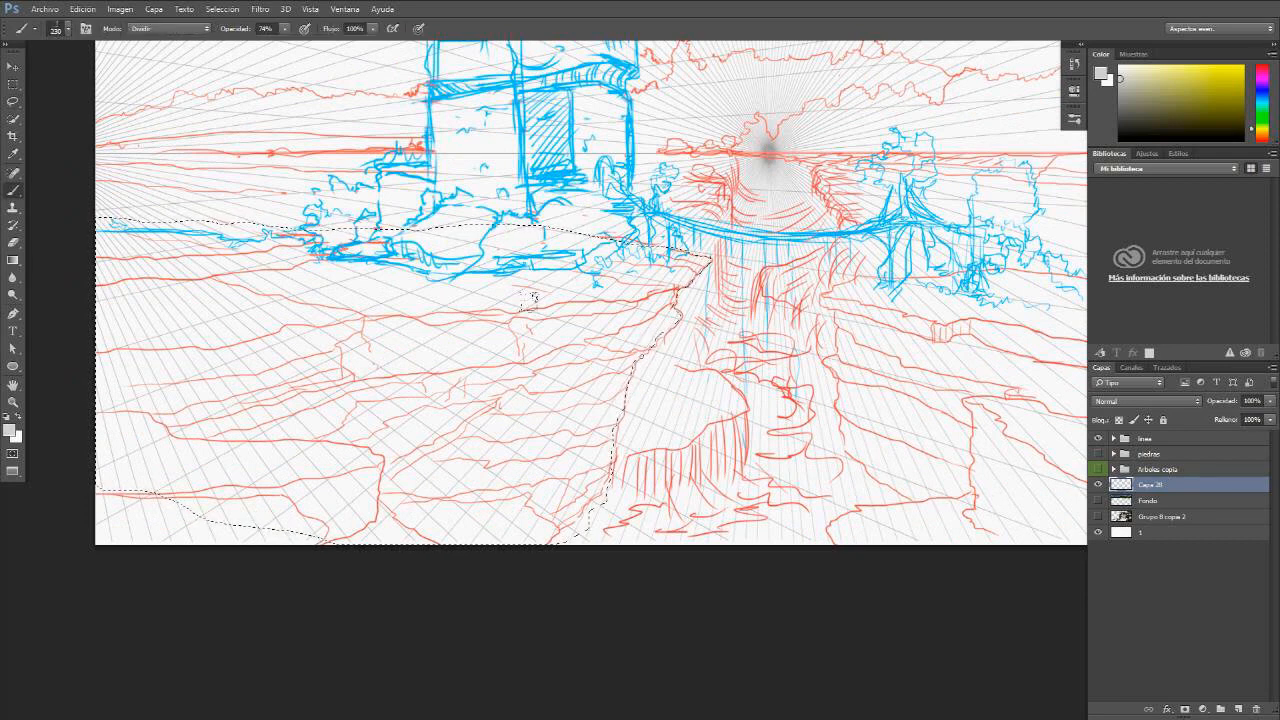
pyautogui.rightClick(385, 250)
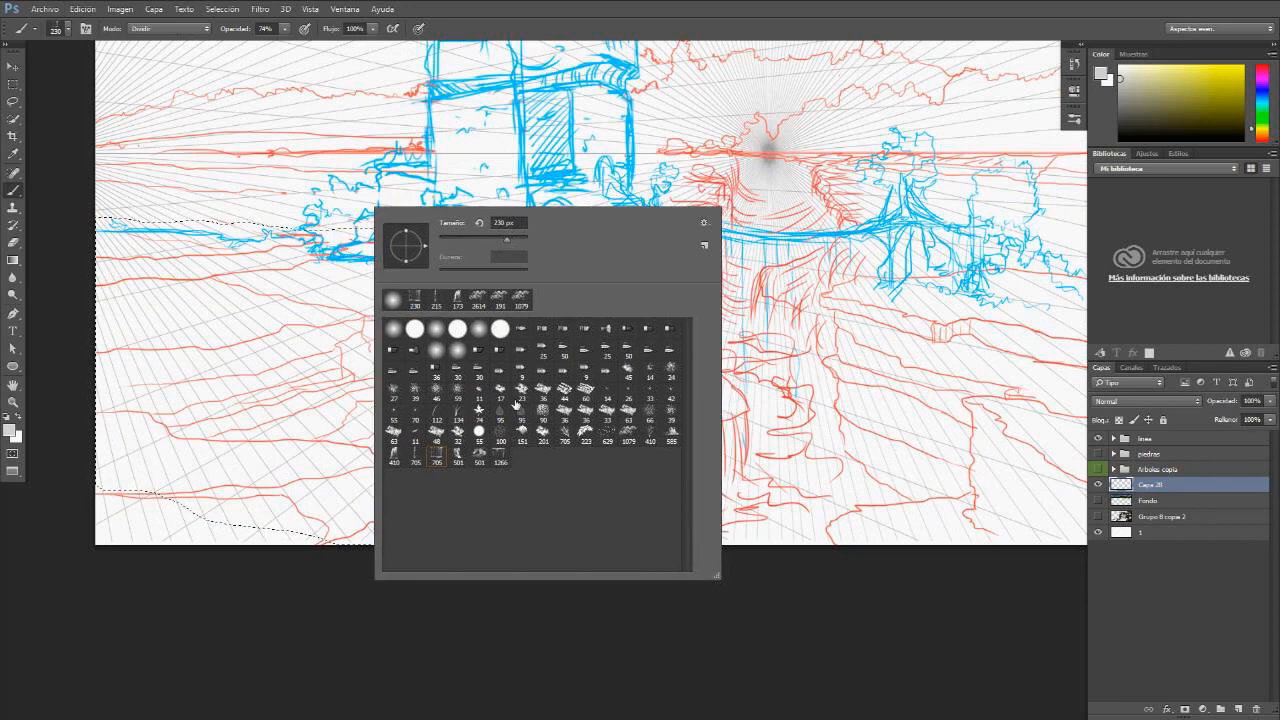
pyautogui.click(553, 442)
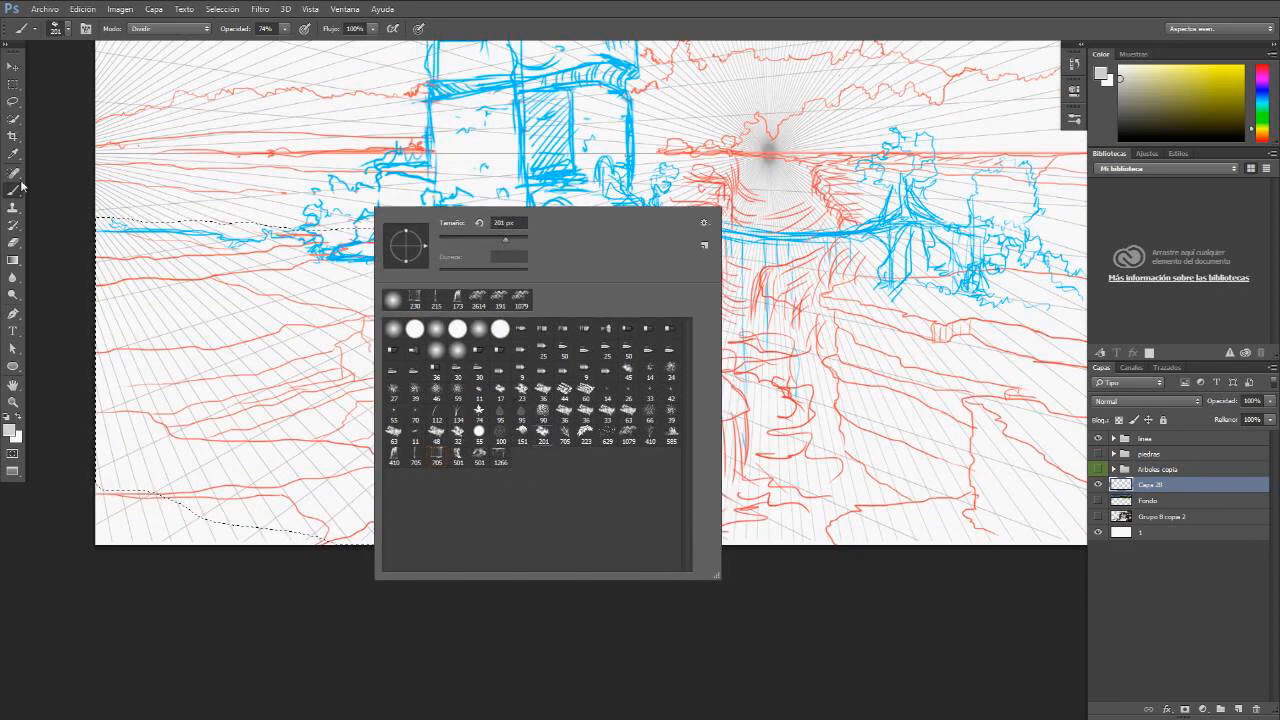
pyautogui.click(108, 135)
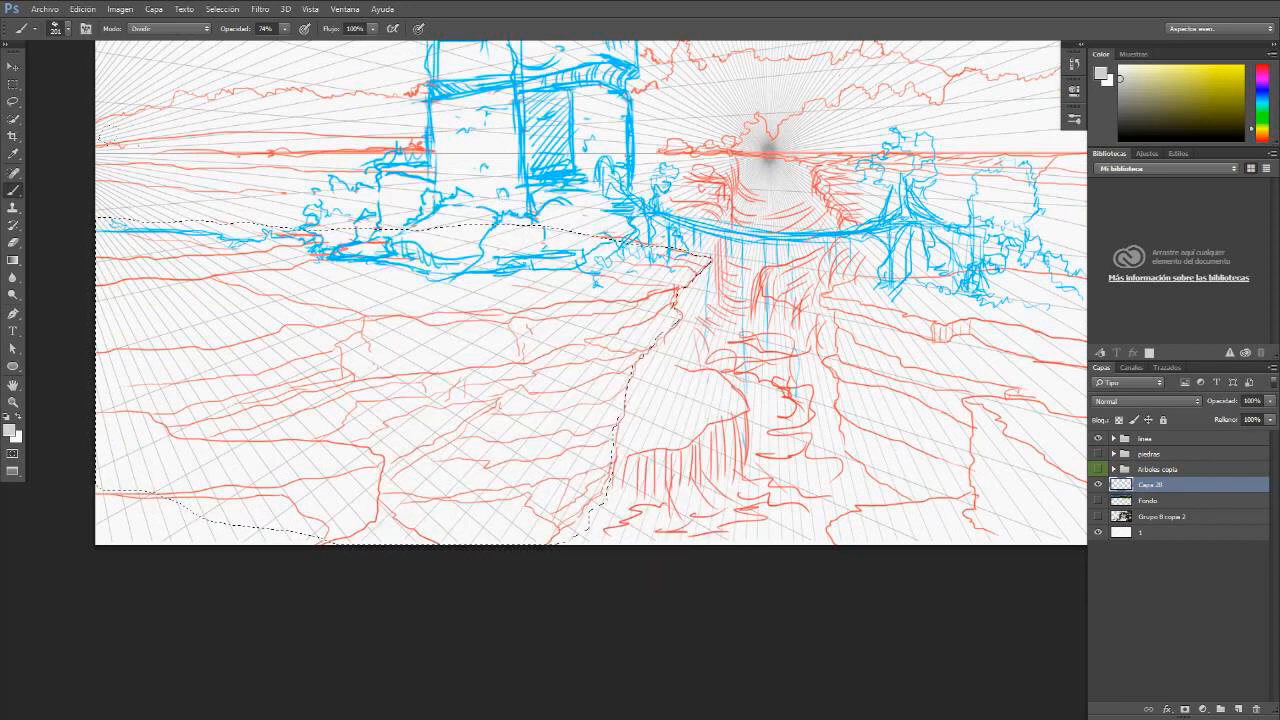
# Step: Set the foreground colour to dark olive brown #5c4e0c for painting the rock base
pyautogui.press('F5')
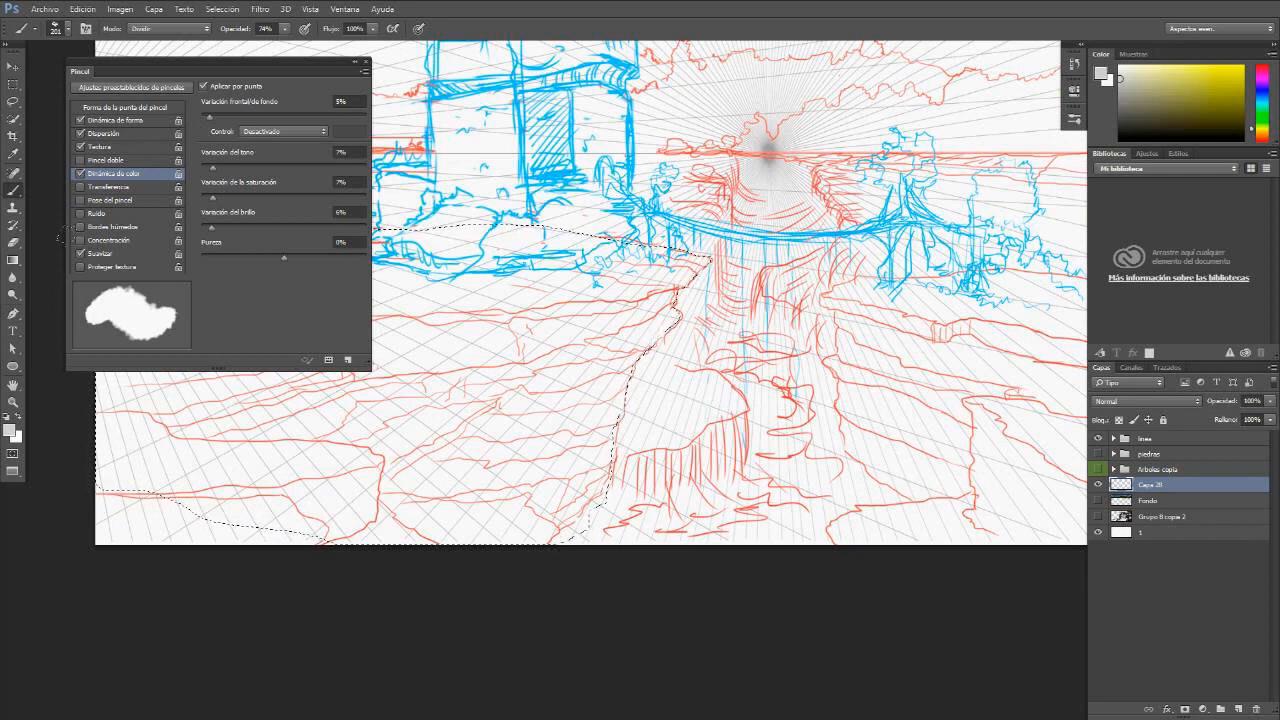
pyautogui.press('i')
pyautogui.click(11, 430)
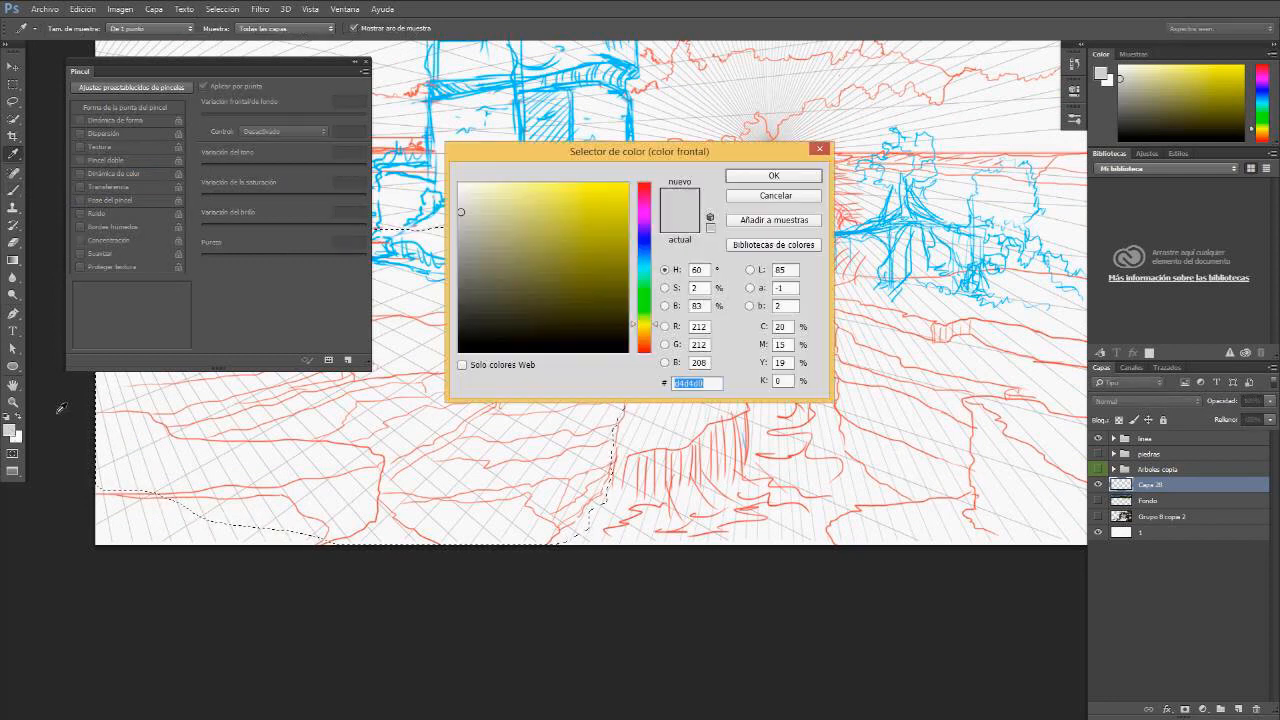
pyautogui.click(476, 267)
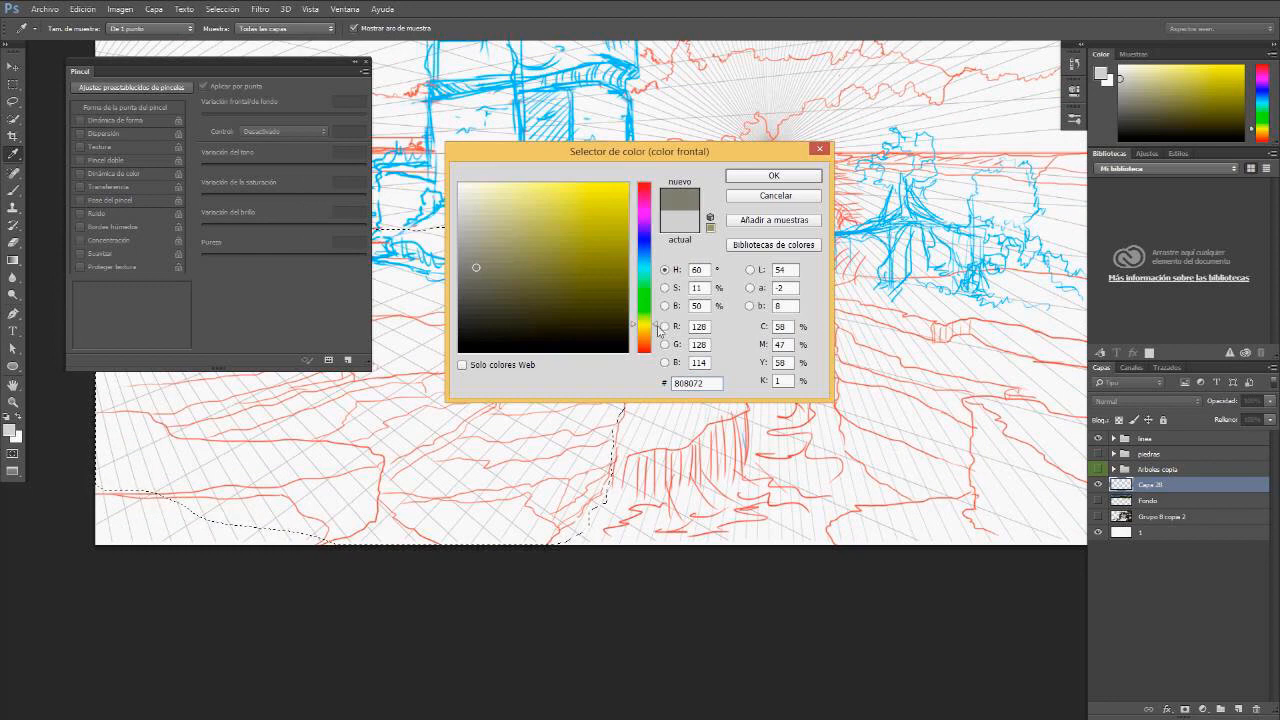
pyautogui.click(655, 328)
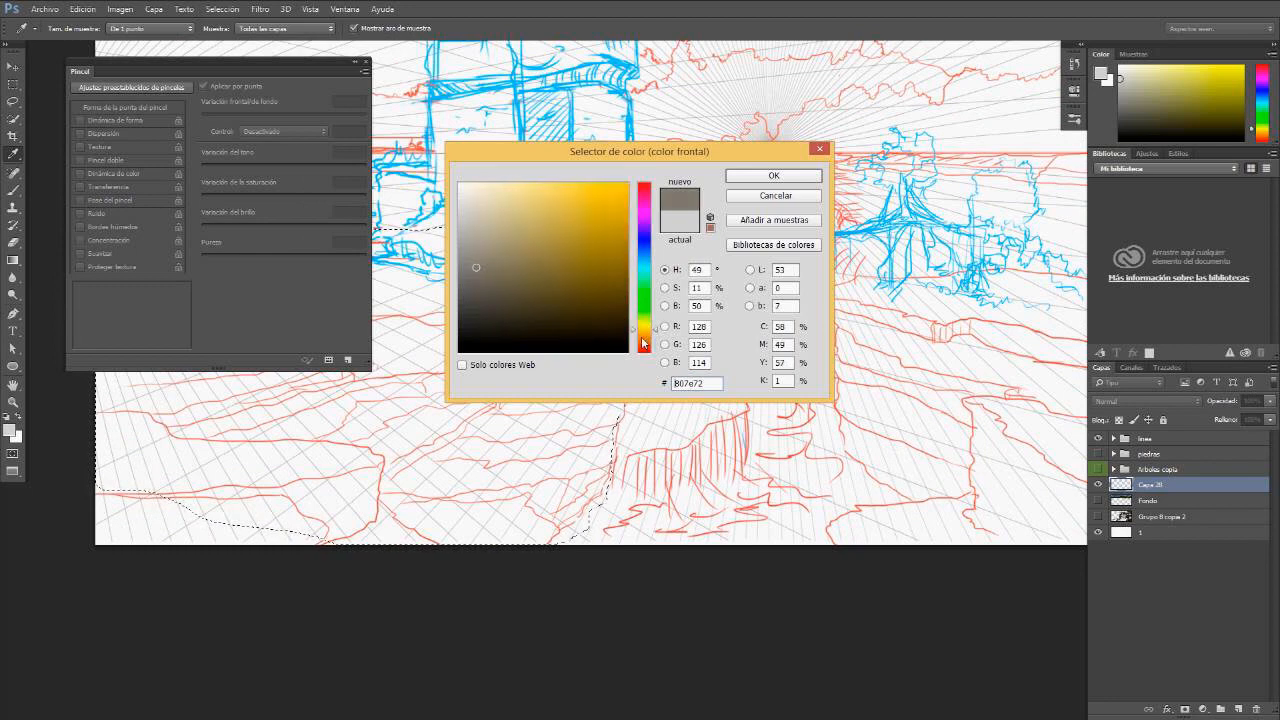
pyautogui.click(608, 299)
pyautogui.click(756, 177)
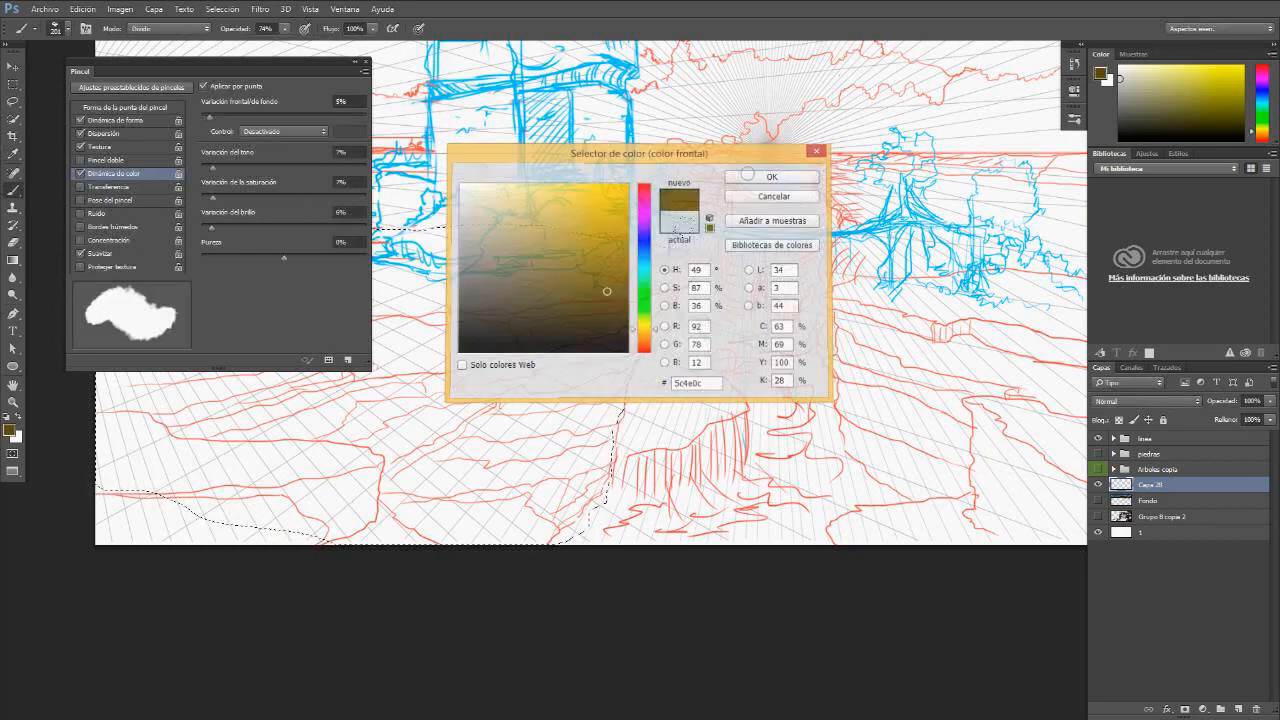
# Step: Set the background colour to dark orange-brown #67490e so the brush's colour variation mixes two browns
pyautogui.click(16, 436)
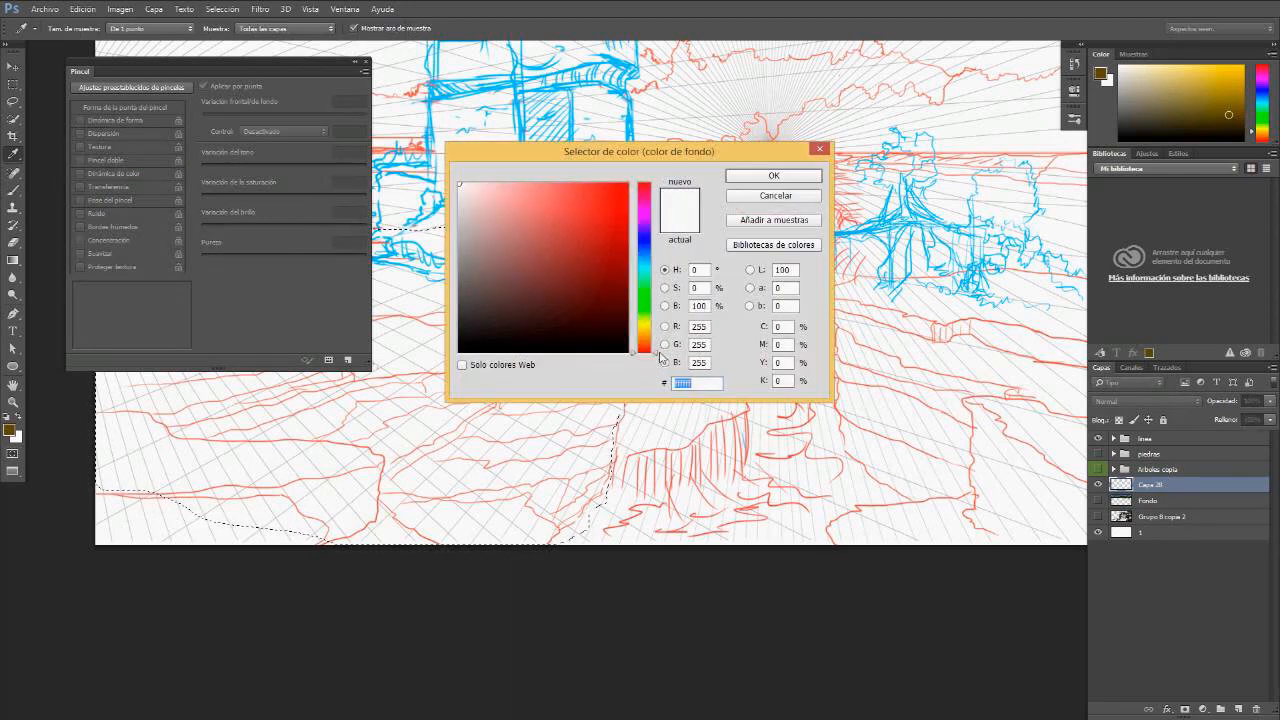
pyautogui.moveTo(656, 356); pyautogui.dragTo(656, 334)
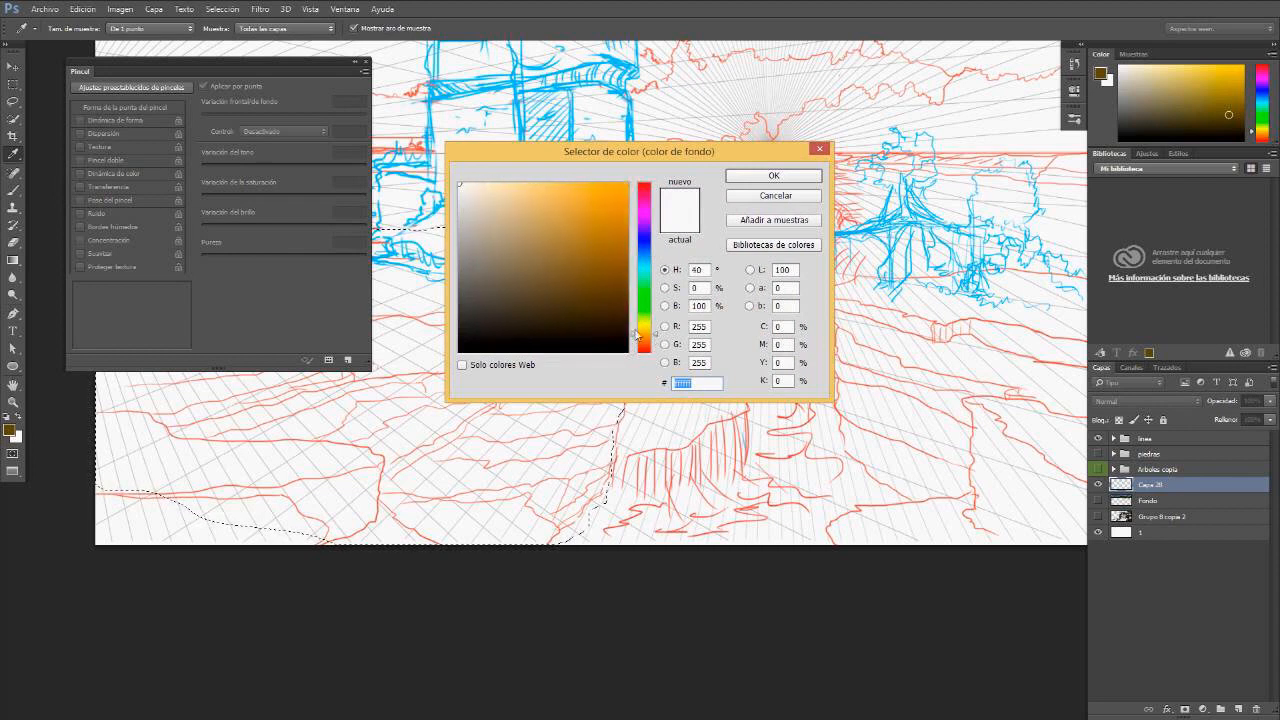
pyautogui.moveTo(612, 282); pyautogui.dragTo(612, 270)
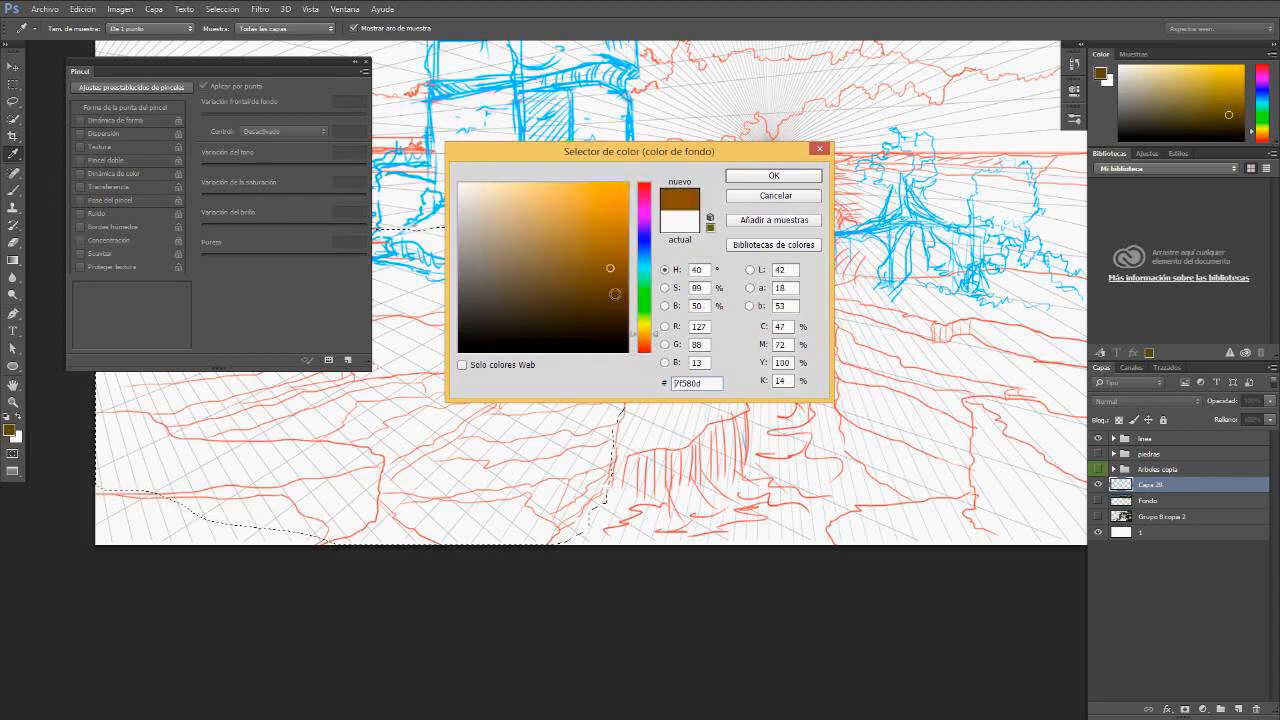
pyautogui.click(598, 281)
pyautogui.click(601, 272)
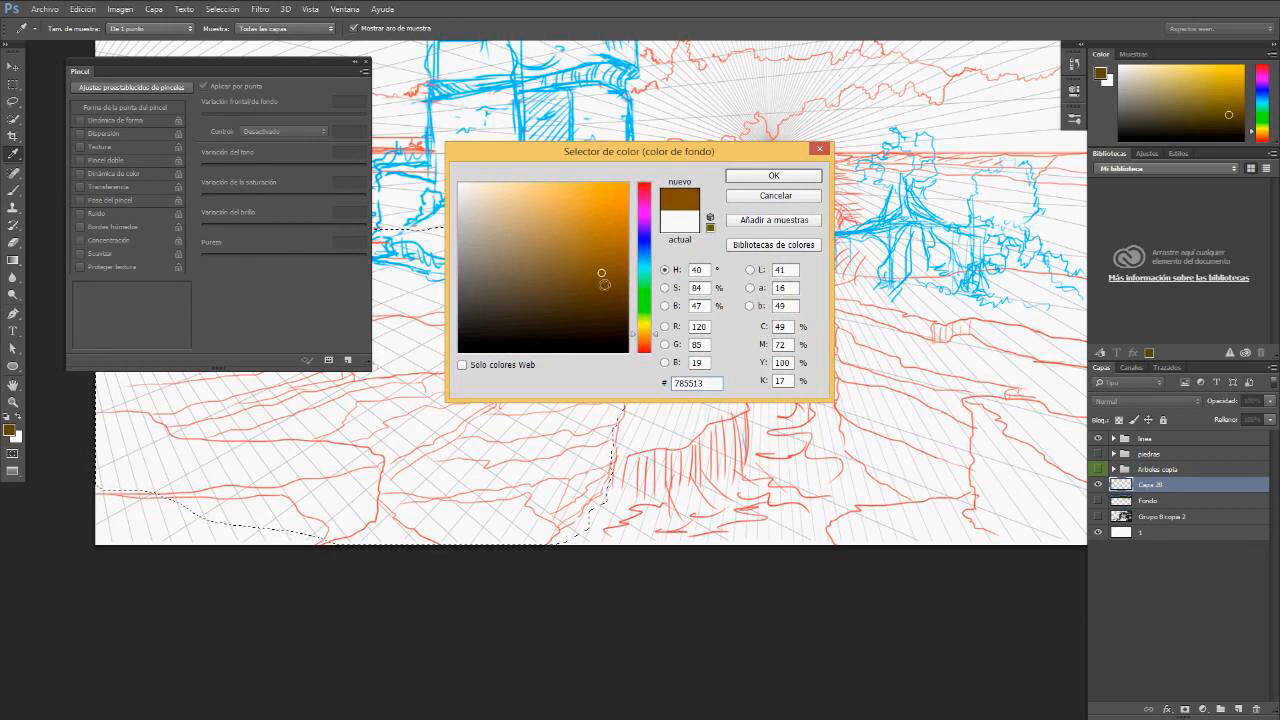
pyautogui.click(756, 178)
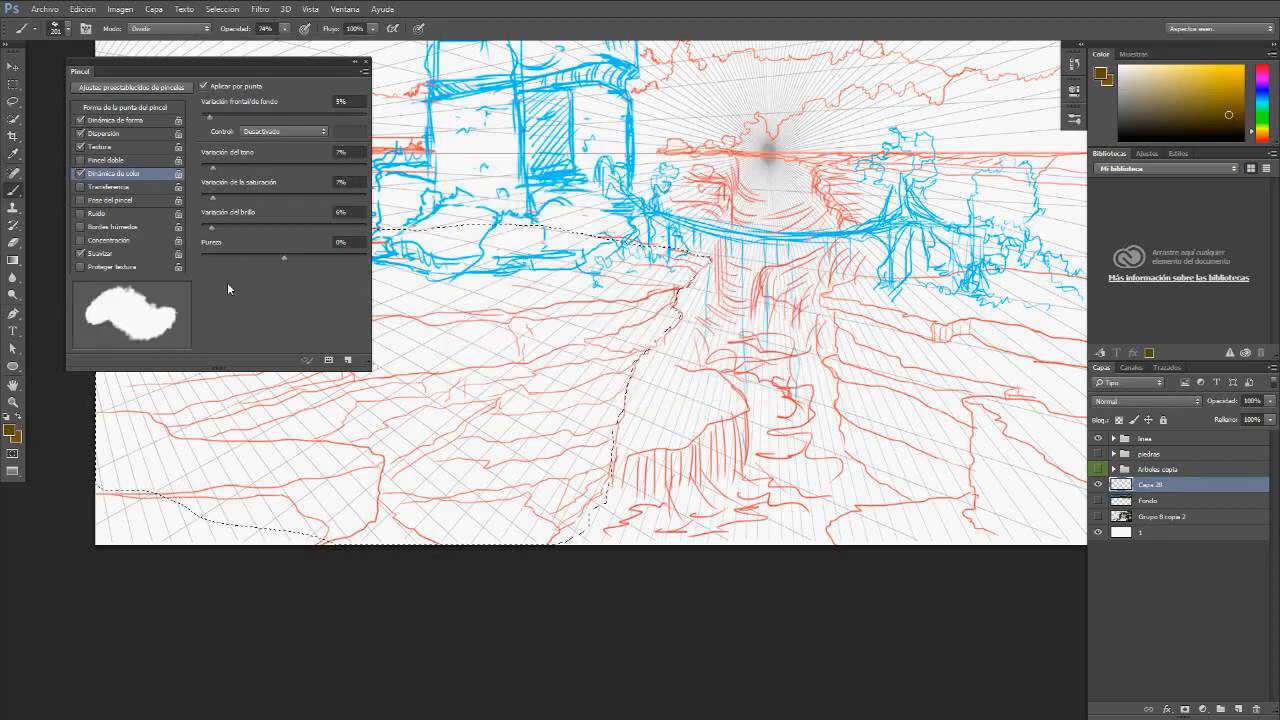
pyautogui.click(16, 436)
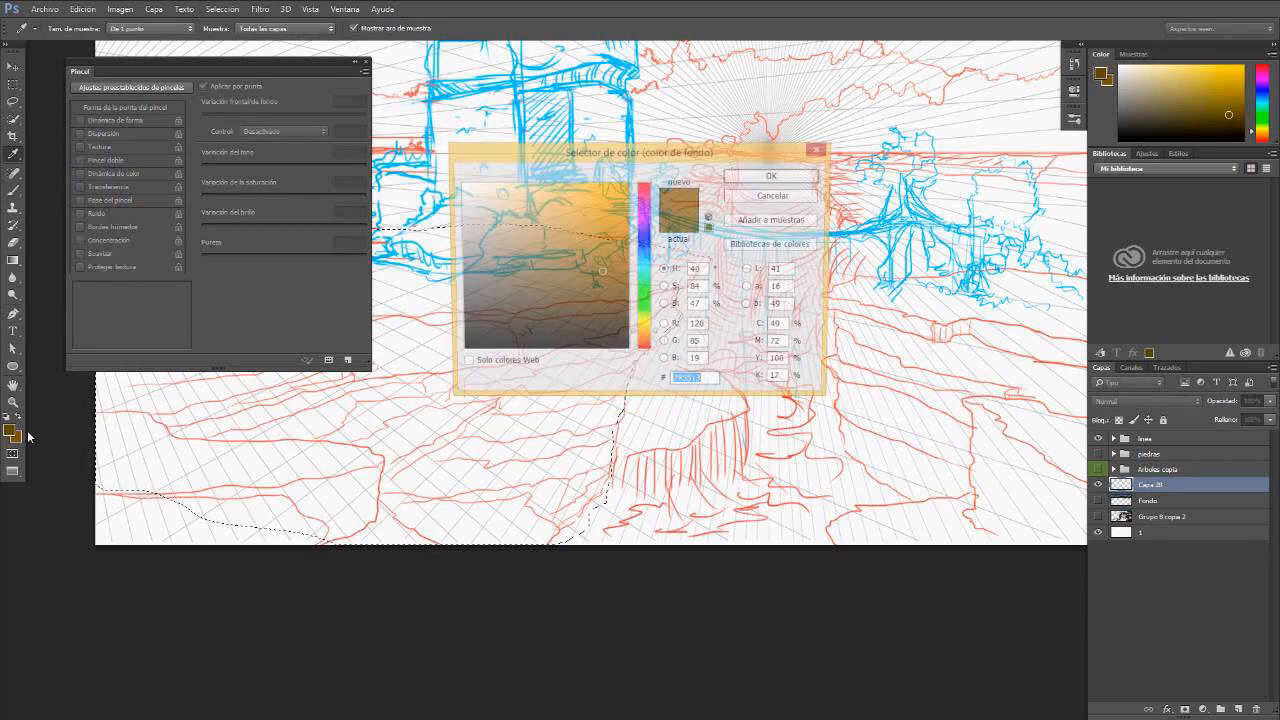
pyautogui.click(604, 284)
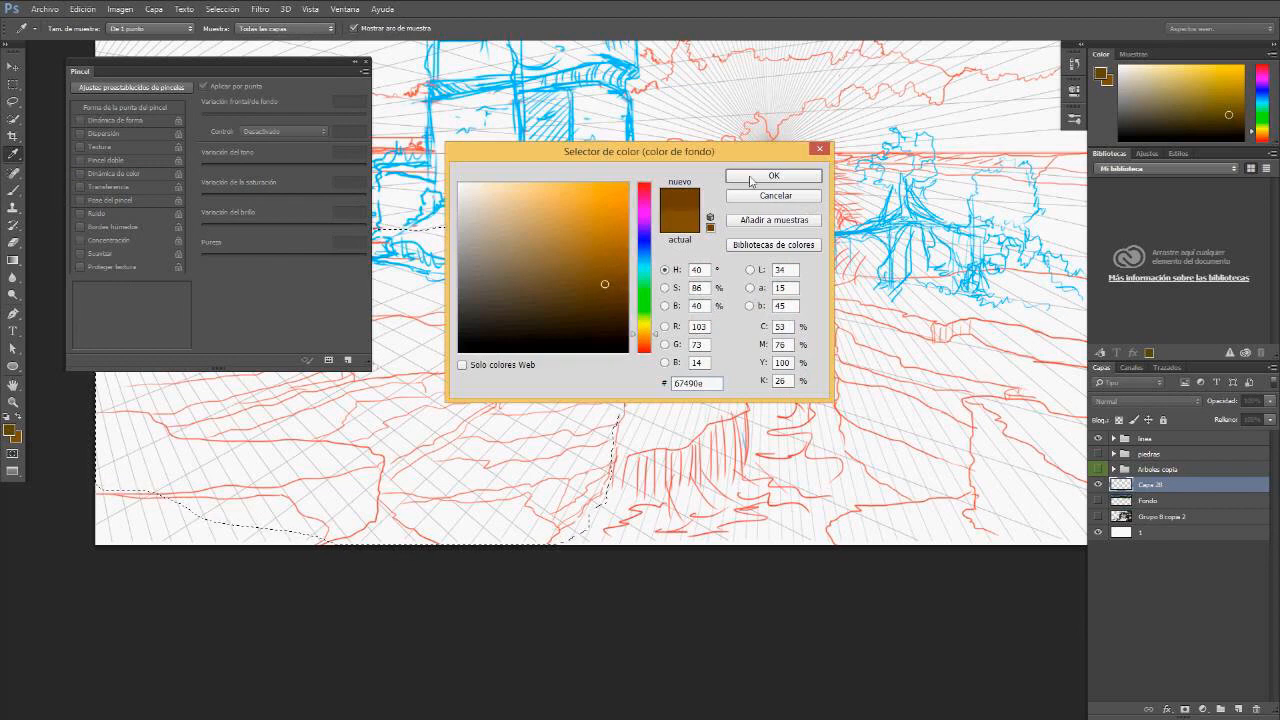
pyautogui.click(750, 177)
# Step: Reduce the 201 px textured brush's size and paint a first brown coat across the upper part of the rock selection
pyautogui.press('F5')
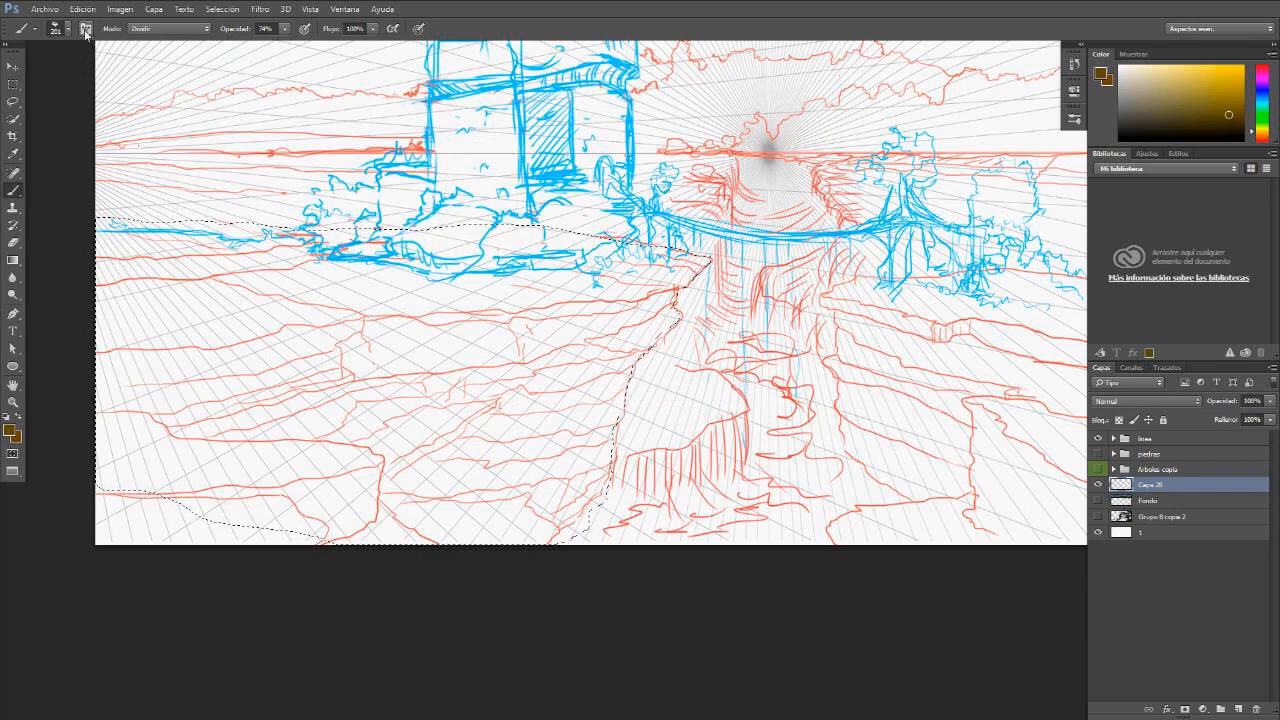
pyautogui.press('F5')
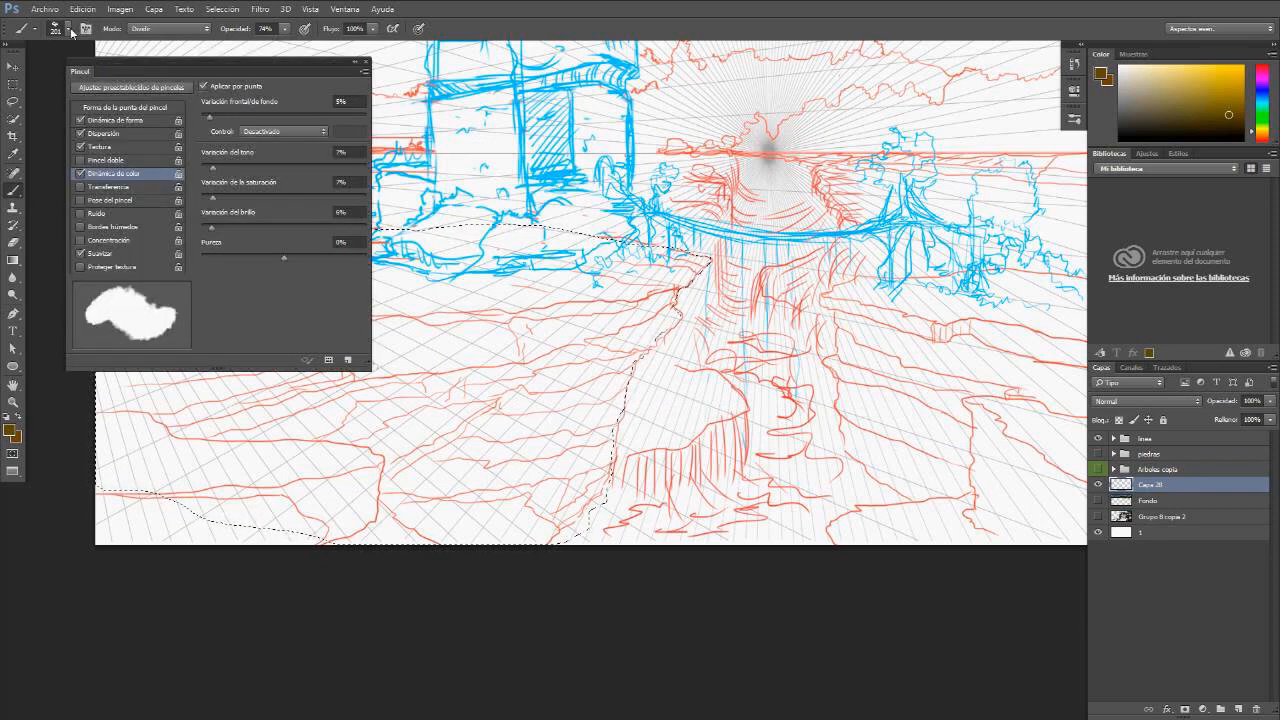
pyautogui.click(86, 29)
pyautogui.click(62, 28)
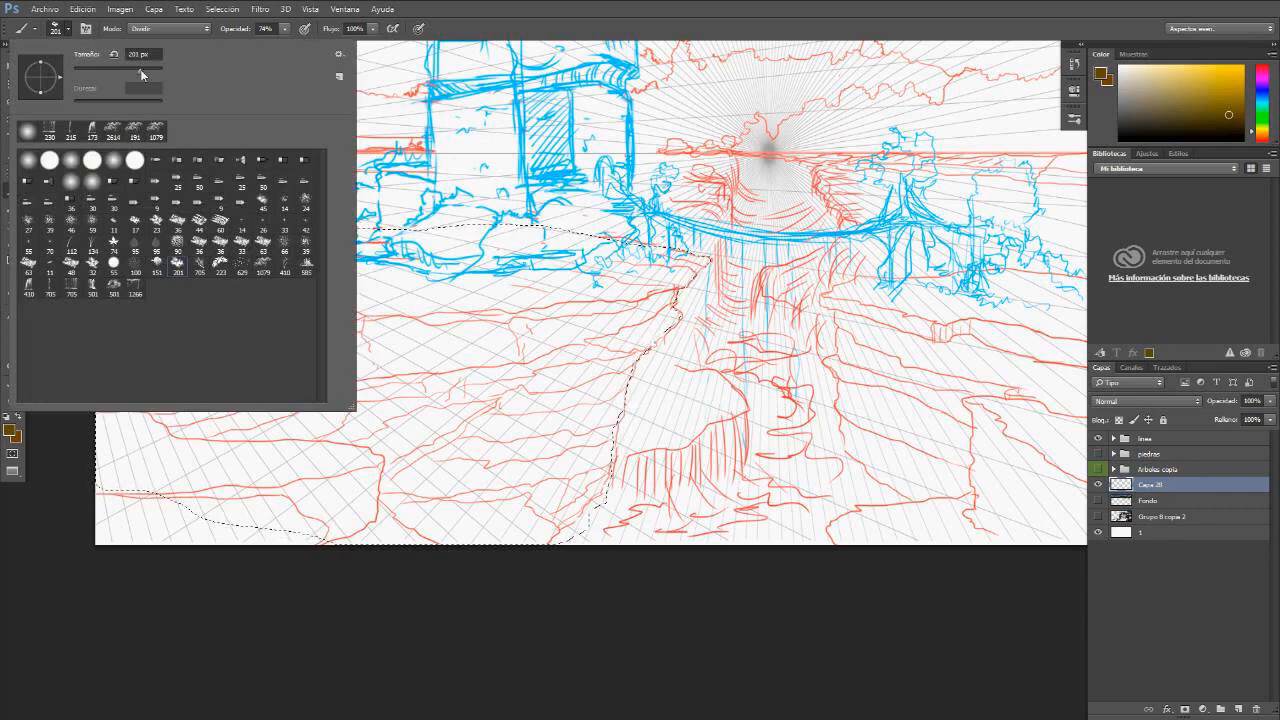
pyautogui.moveTo(106, 73); pyautogui.dragTo(96, 70)
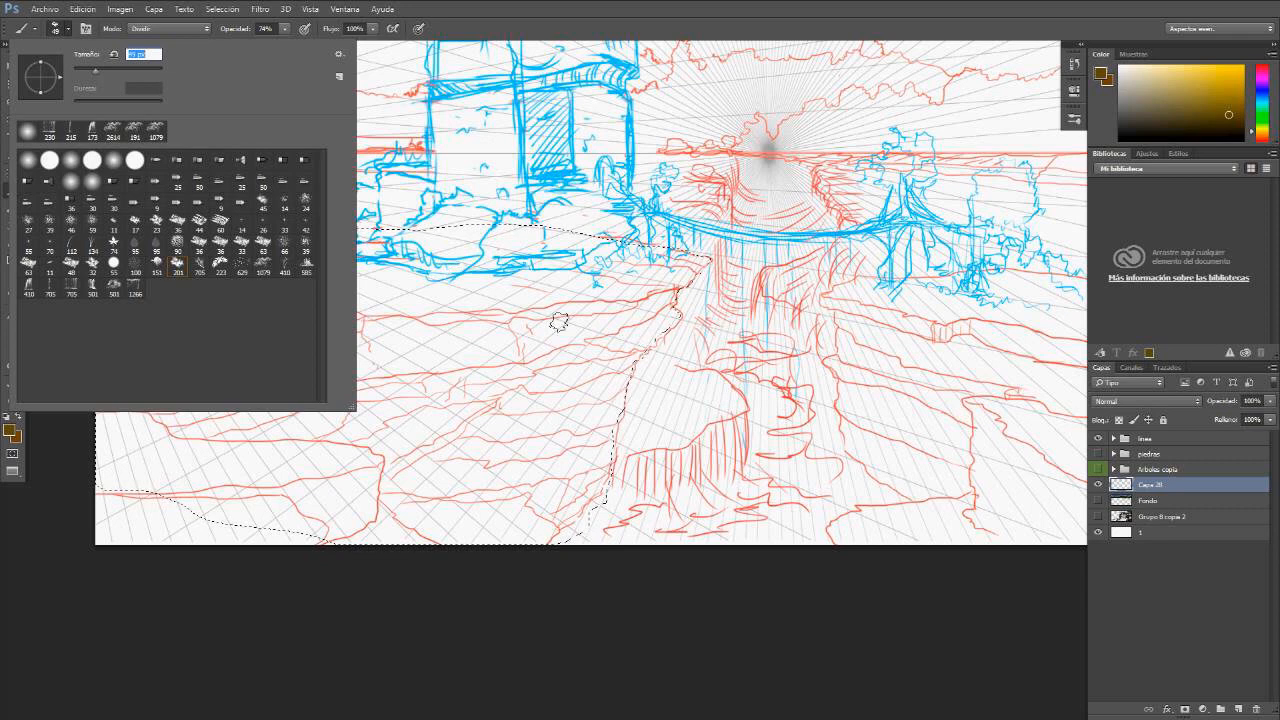
pyautogui.click(474, 243)
pyautogui.moveTo(410, 248)
pyautogui.mouseDown()
pyautogui.moveTo(645, 245)
pyautogui.moveTo(620, 310)
pyautogui.moveTo(569, 366)
pyautogui.moveTo(400, 305)
pyautogui.moveTo(383, 273)
pyautogui.moveTo(120, 245)
pyautogui.moveTo(290, 300)
pyautogui.moveTo(232, 326)
pyautogui.moveTo(434, 342)
pyautogui.moveTo(514, 320)
pyautogui.mouseUp()
# Step: Set the brush to Normal mode at 100% opacity and repaint the plateau's upper and left areas in solid brown
pyautogui.press('z')
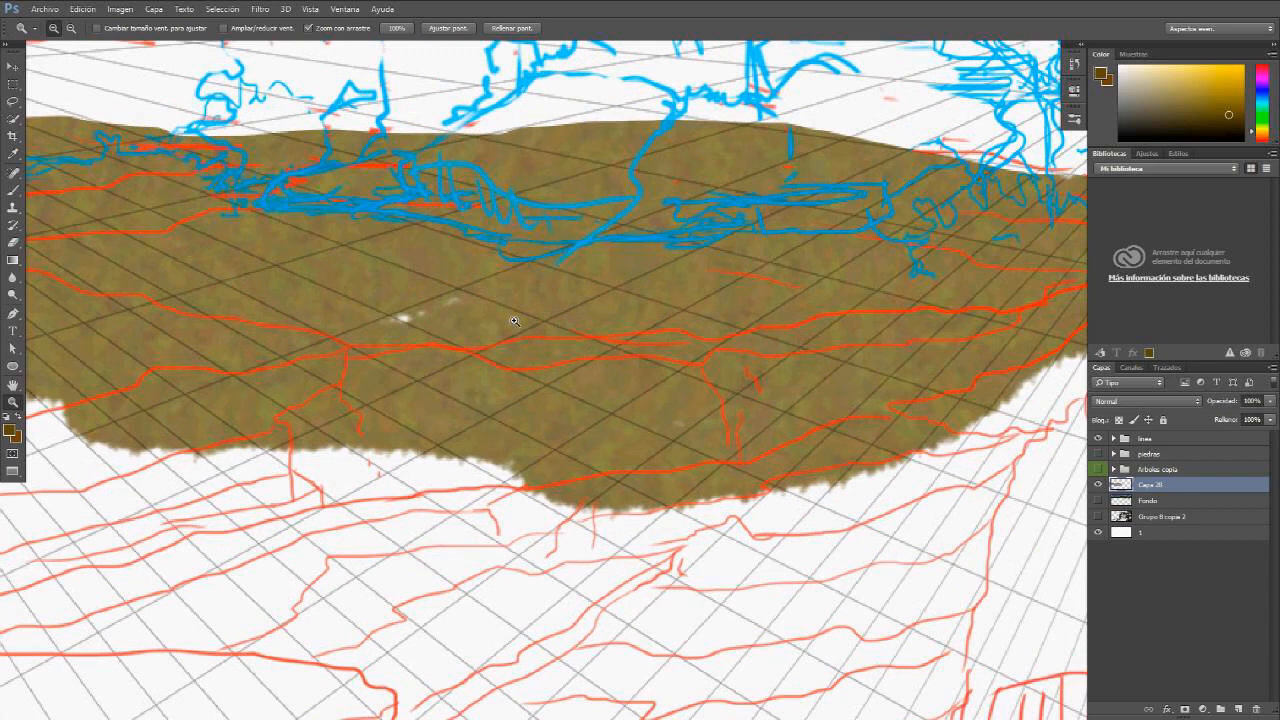
pyautogui.moveTo(590, 314)
pyautogui.mouseDown()
pyautogui.moveTo(401, 322)
pyautogui.moveTo(690, 360)
pyautogui.moveTo(634, 381)
pyautogui.moveTo(860, 365)
pyautogui.moveTo(476, 317)
pyautogui.mouseUp()
pyautogui.press('b')
pyautogui.click(168, 28)
pyautogui.click(160, 42)
pyautogui.press('0')
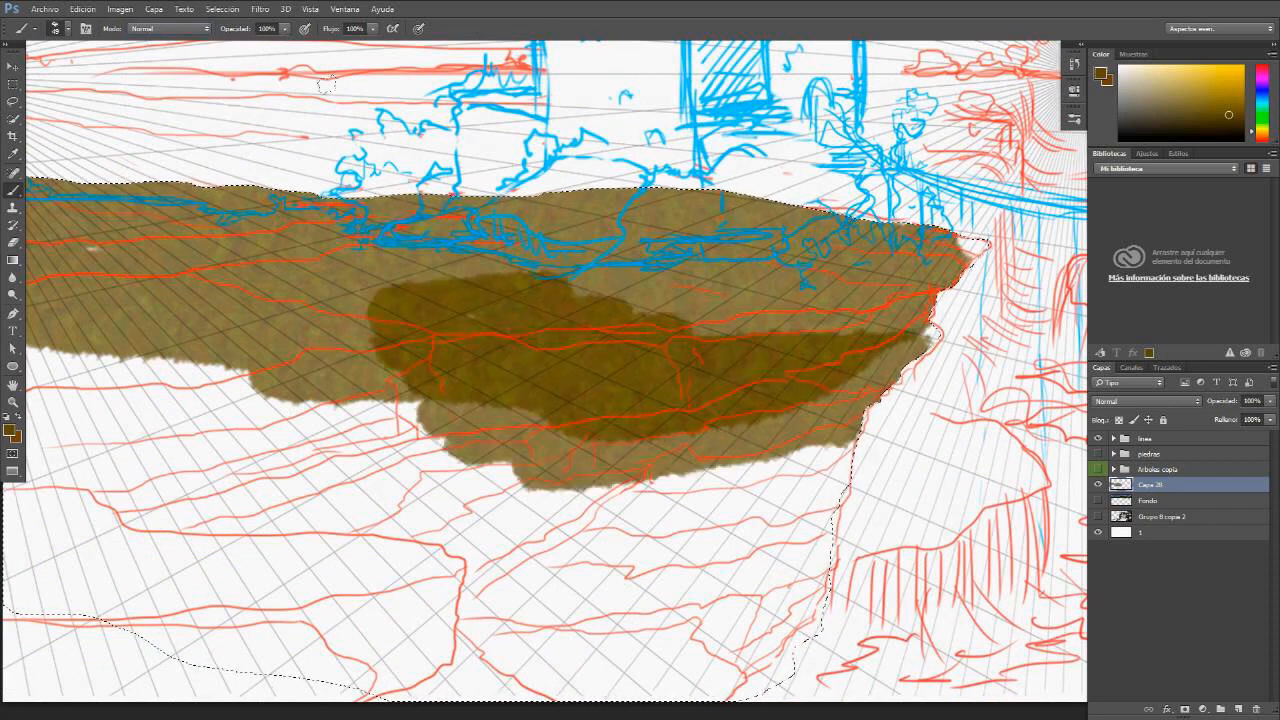
pyautogui.moveTo(793, 338)
pyautogui.mouseDown()
pyautogui.moveTo(590, 290)
pyautogui.moveTo(930, 255)
pyautogui.moveTo(405, 240)
pyautogui.moveTo(400, 270)
pyautogui.moveTo(210, 250)
pyautogui.moveTo(246, 240)
pyautogui.mouseUp()
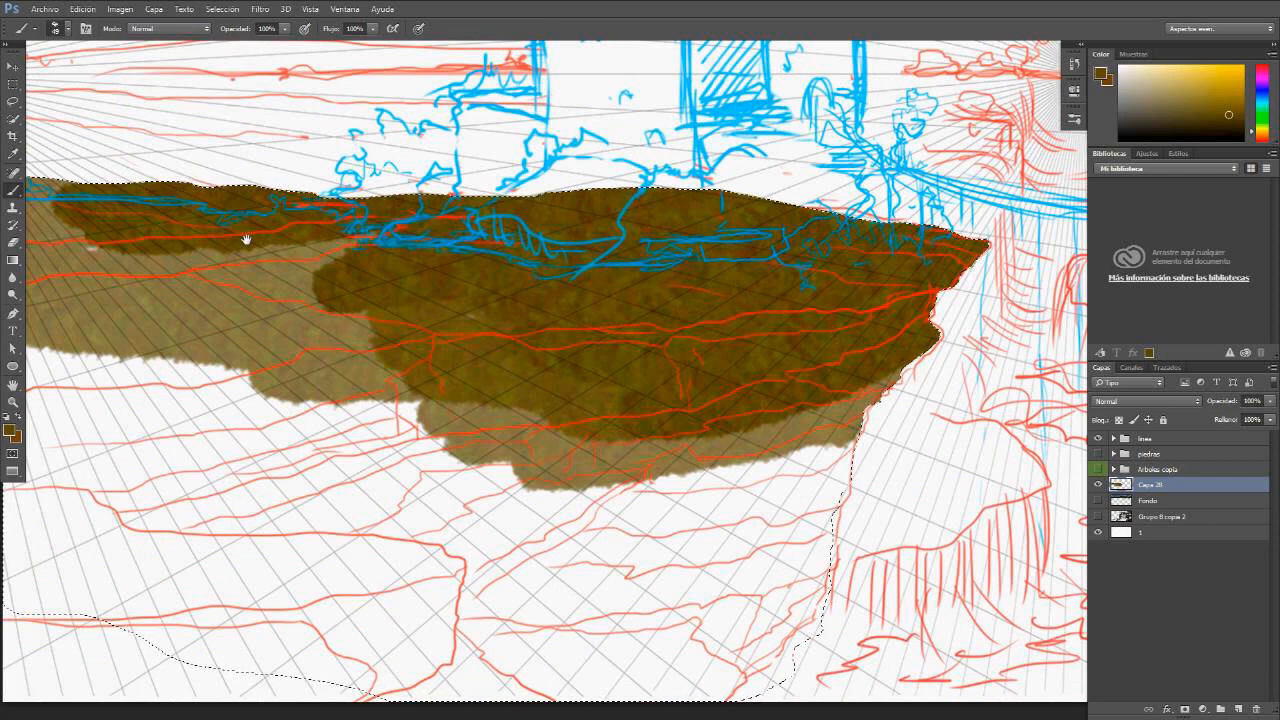
pyautogui.moveTo(246, 240); pyautogui.dragTo(444, 276)
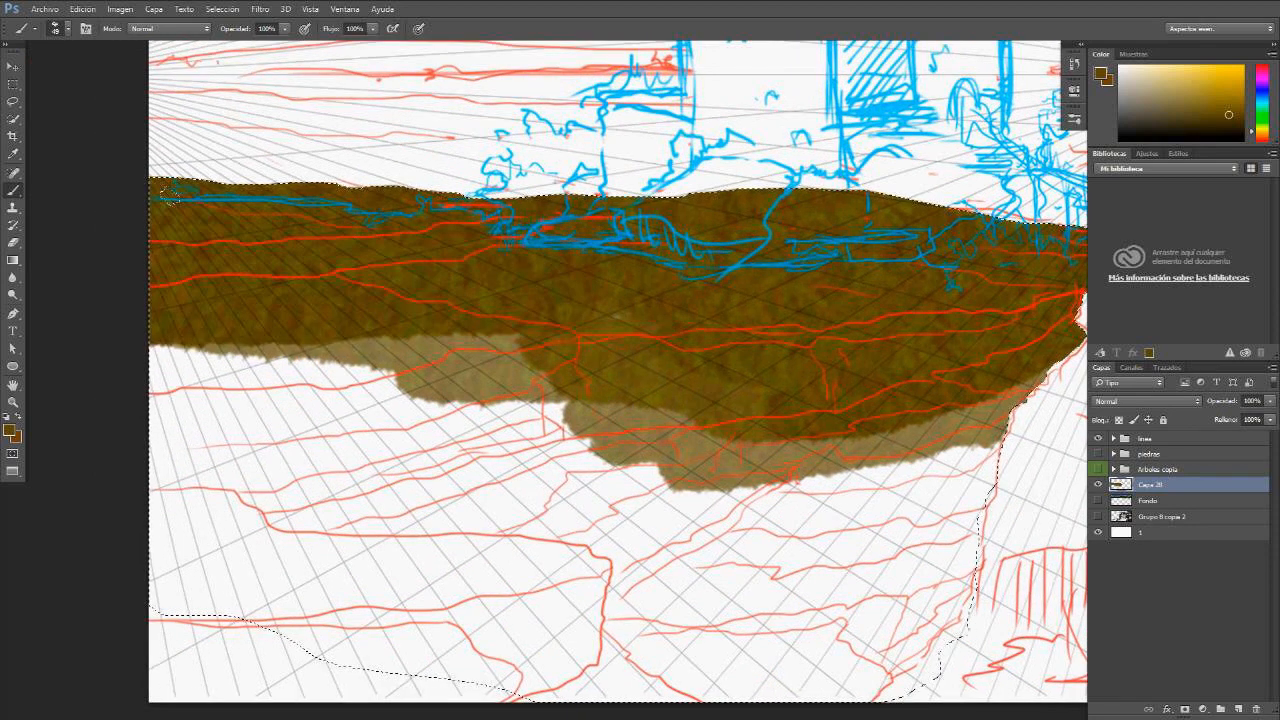
pyautogui.moveTo(770, 345)
pyautogui.mouseDown()
pyautogui.moveTo(556, 320)
pyautogui.moveTo(274, 390)
pyautogui.moveTo(311, 315)
pyautogui.moveTo(454, 475)
pyautogui.moveTo(326, 428)
pyautogui.moveTo(519, 428)
pyautogui.mouseUp()
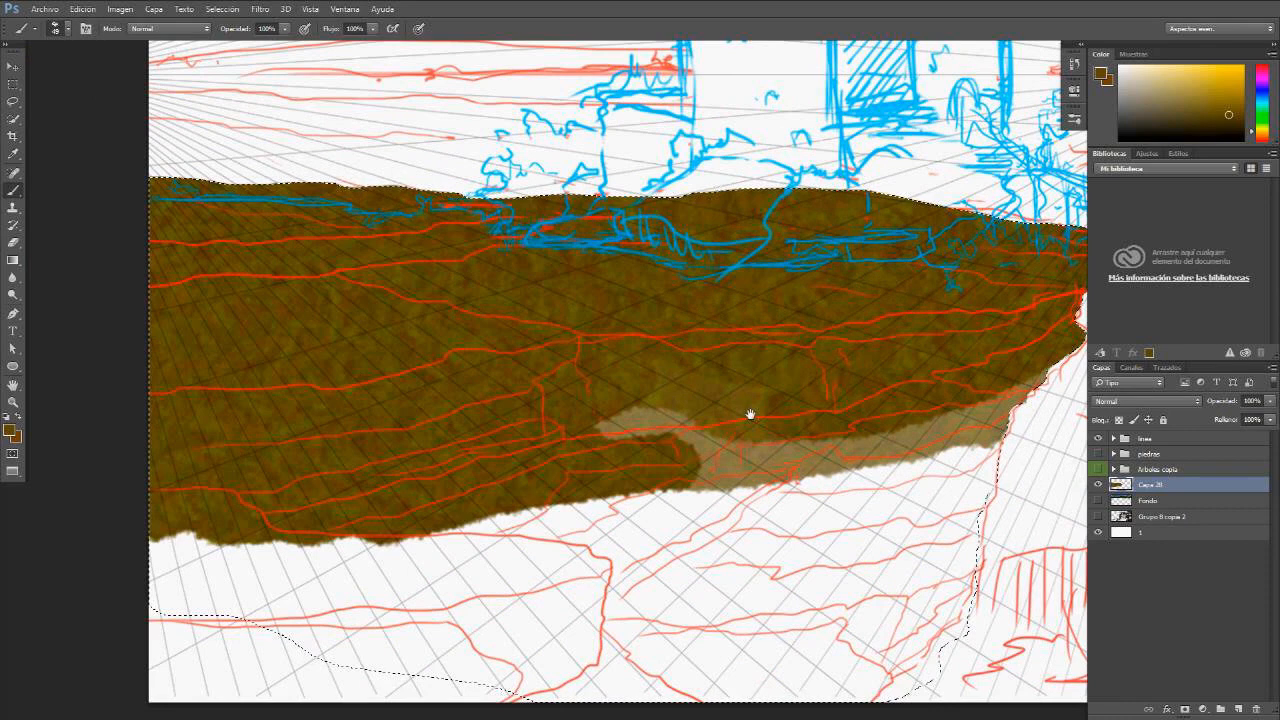
# Step: Fill the plateau's right side and lower part with brown strokes down to the canvas edge
pyautogui.moveTo(750, 414); pyautogui.dragTo(617, 392)
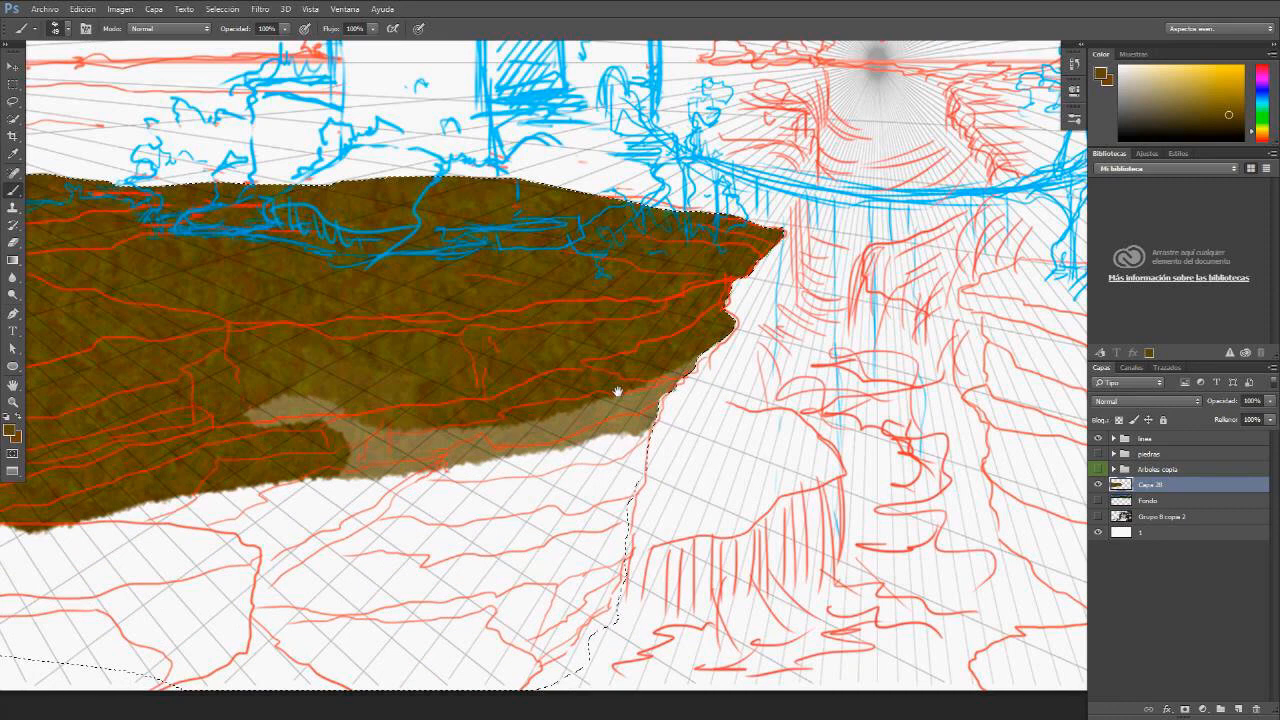
pyautogui.moveTo(617, 392); pyautogui.dragTo(672, 336)
pyautogui.moveTo(400, 420); pyautogui.dragTo(620, 590)
pyautogui.moveTo(560, 560); pyautogui.dragTo(727, 378)
pyautogui.moveTo(400, 400); pyautogui.dragTo(640, 330)
pyautogui.moveTo(691, 420); pyautogui.dragTo(520, 446)
pyautogui.moveTo(761, 422); pyautogui.dragTo(690, 432)
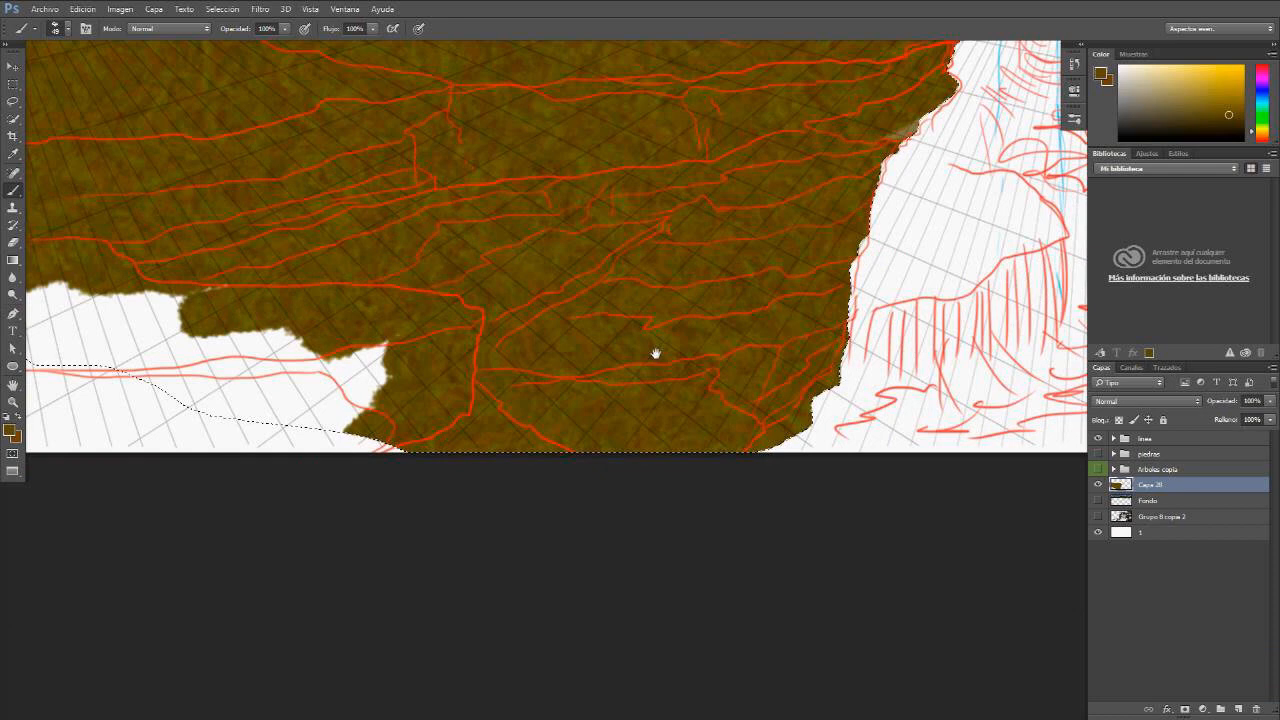
pyautogui.moveTo(655, 353); pyautogui.dragTo(611, 500)
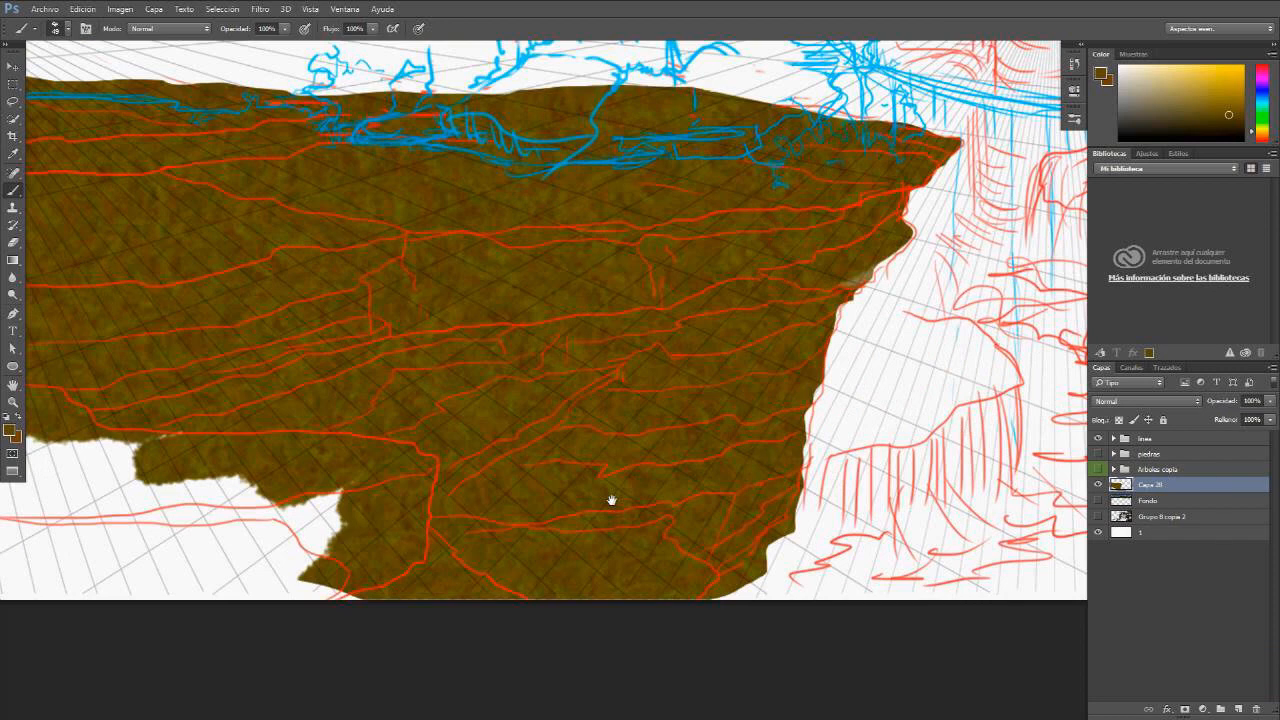
pyautogui.moveTo(612, 500); pyautogui.dragTo(552, 605)
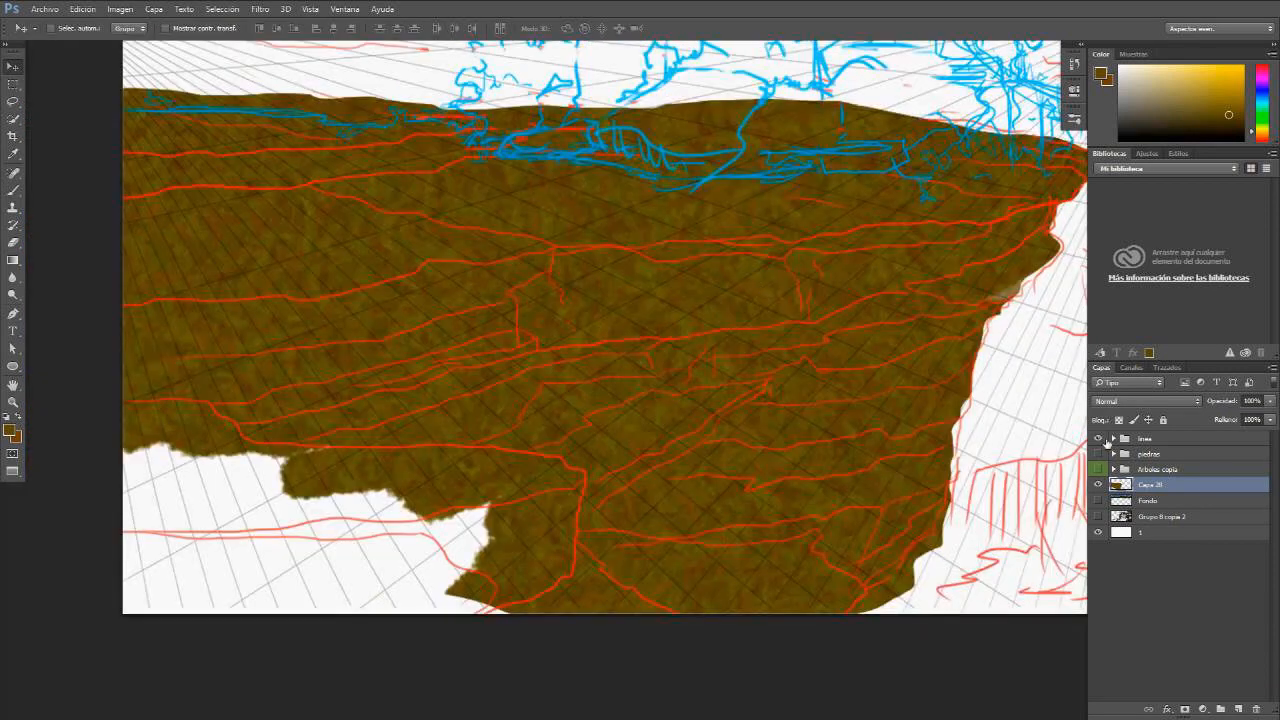
# Step: Hide the linea sketch group and examine the painted rock base without the lines
pyautogui.click(1100, 439)
pyautogui.press('z')
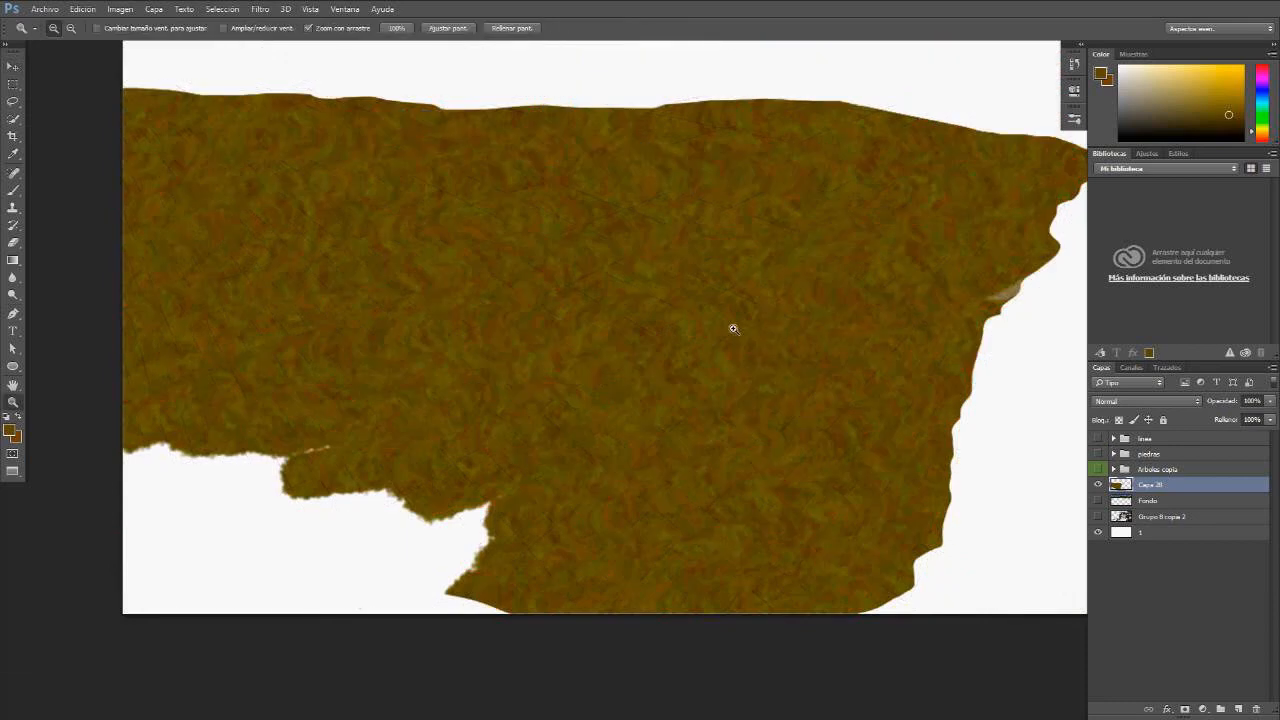
pyautogui.keyDown('alt'); pyautogui.click(733, 328); pyautogui.keyUp('alt')
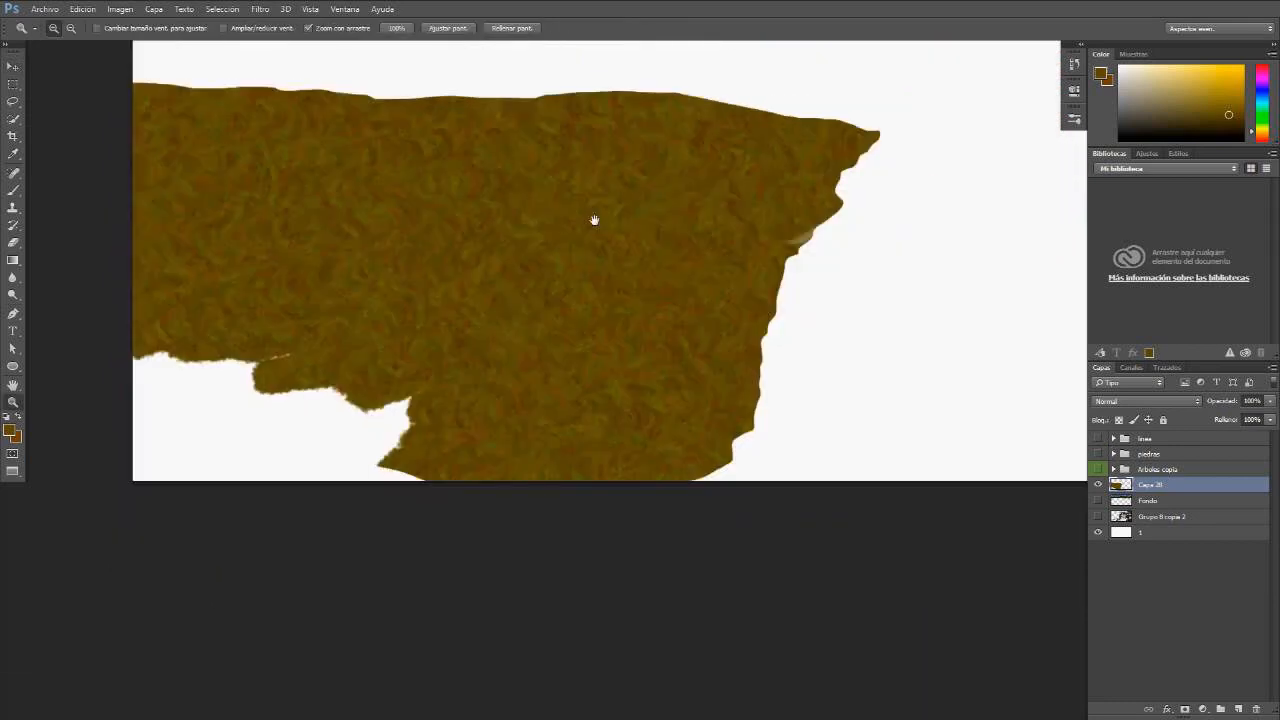
pyautogui.moveTo(627, 261); pyautogui.dragTo(576, 248)
pyautogui.press('v')
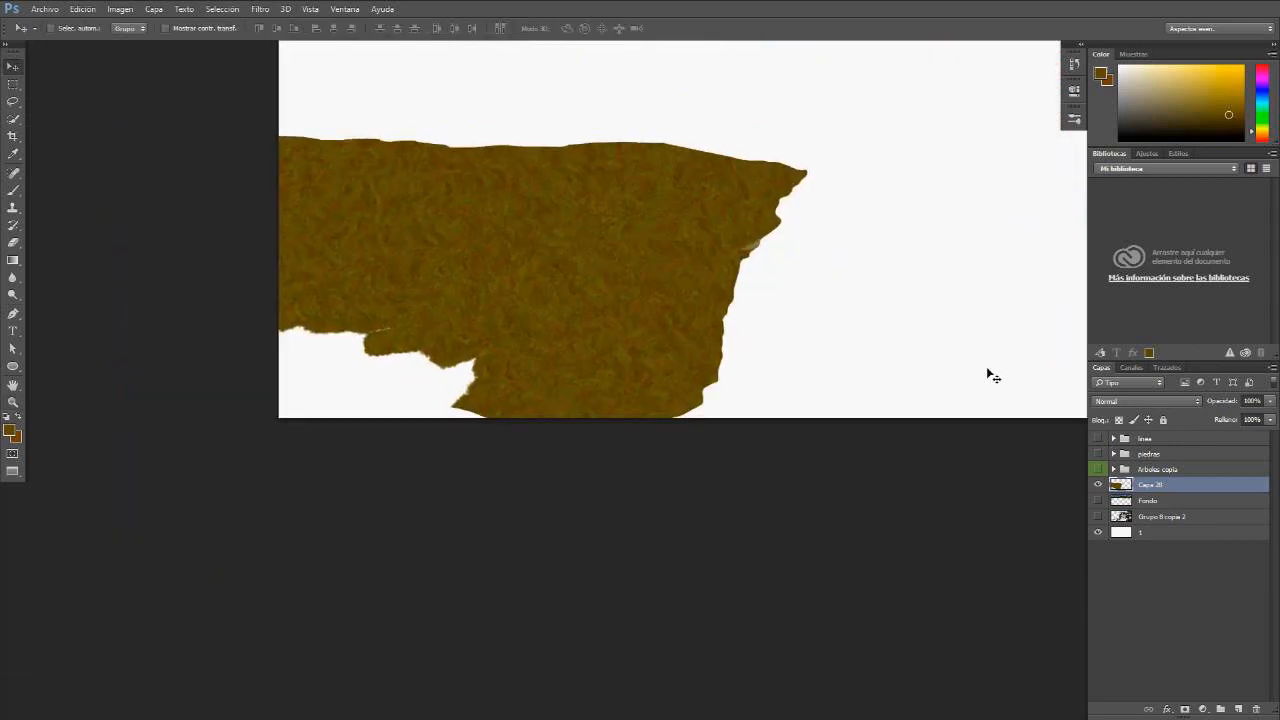
# Step: Show the linea group again, lower its opacity to 31%, and reselect the painted rock layer
pyautogui.click(1098, 438)
pyautogui.click(1145, 438)
pyautogui.click(1204, 401)
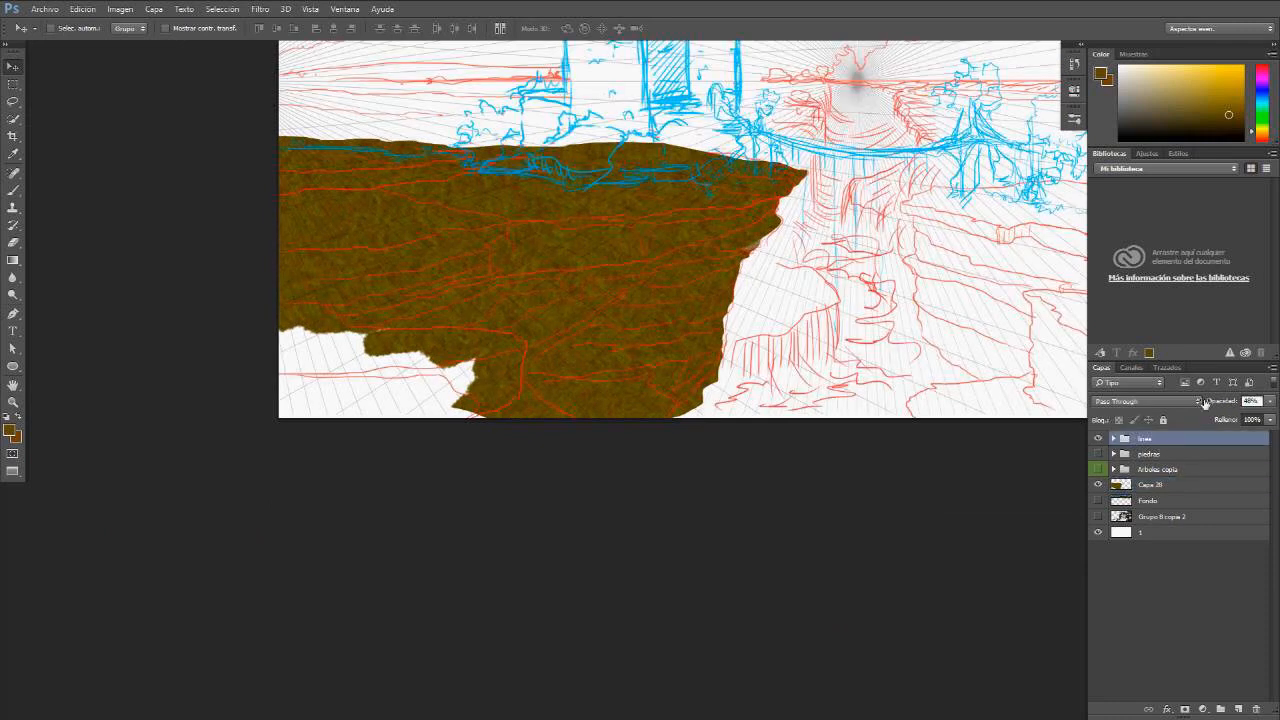
pyautogui.moveTo(1204, 401); pyautogui.dragTo(1199, 404)
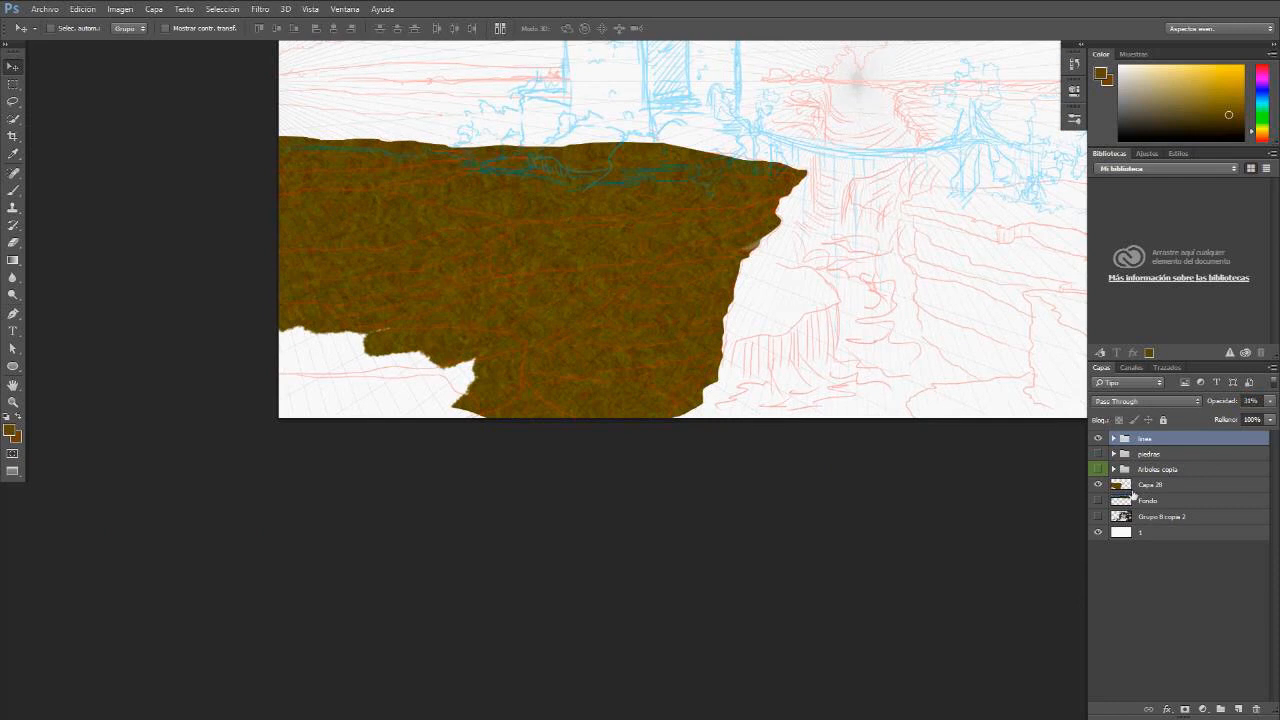
pyautogui.click(515, 232)
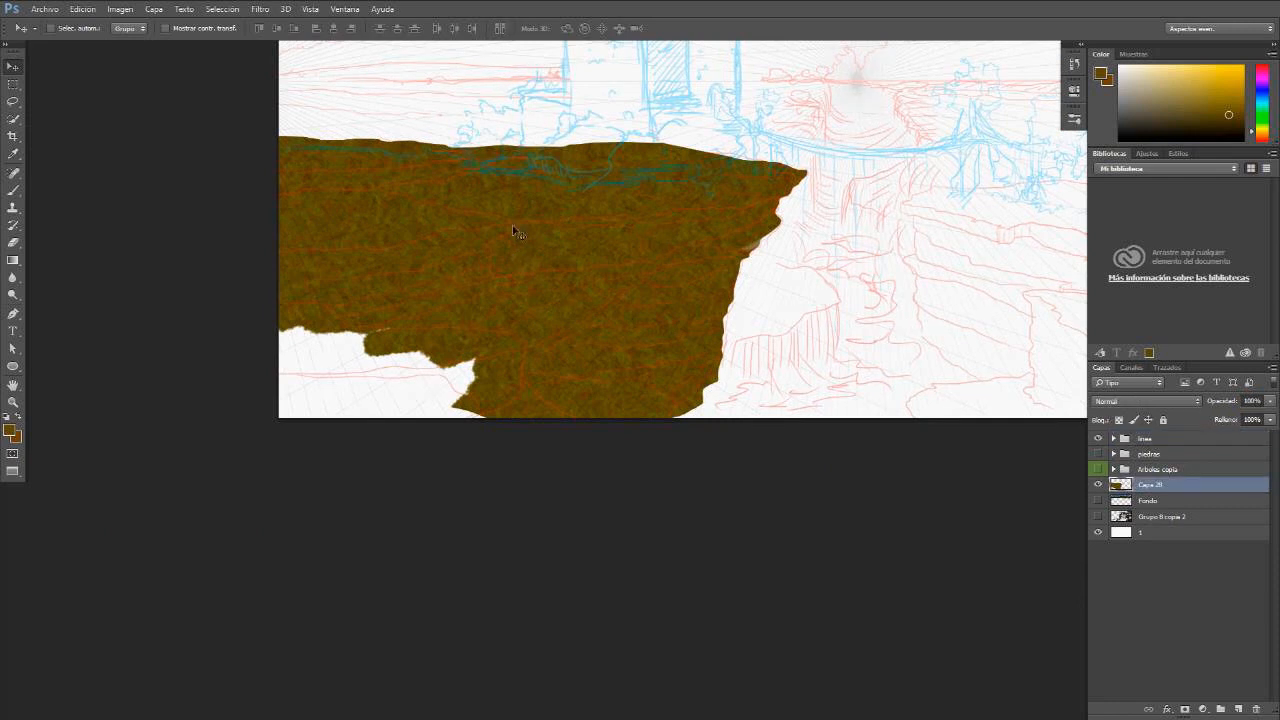
# Step: Hide the painted rock layer to examine the sketched plateau and crack lines beneath it
pyautogui.click(1098, 484)
pyautogui.click(1098, 484)
pyautogui.press('z')
pyautogui.moveTo(680, 251); pyautogui.dragTo(771, 236)
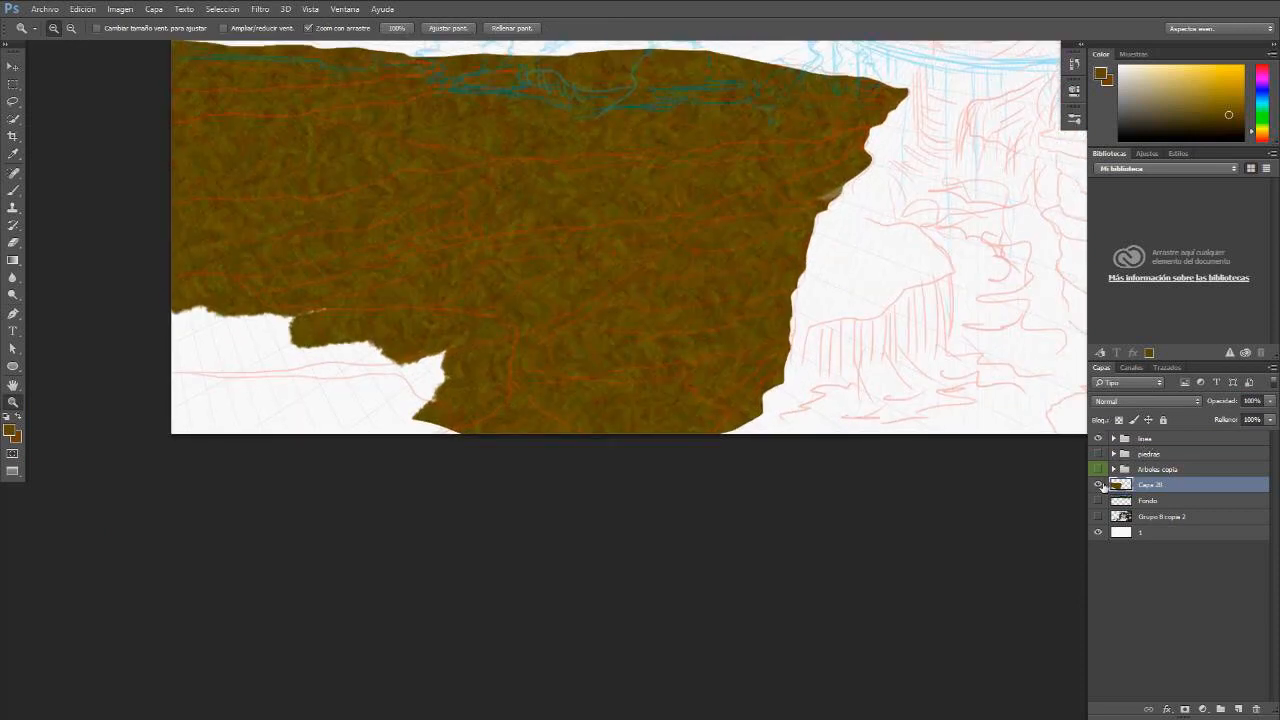
pyautogui.click(1098, 484)
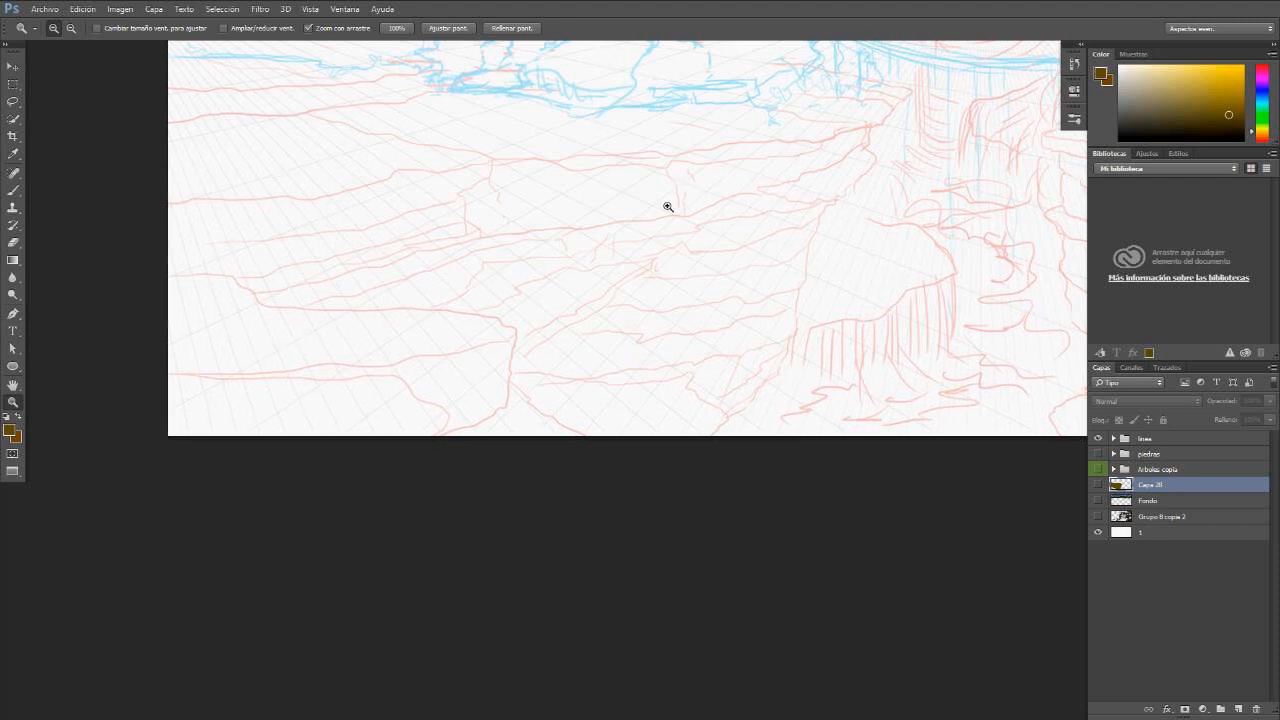
pyautogui.click(668, 206)
pyautogui.keyDown('alt'); pyautogui.click(689, 234); pyautogui.keyUp('alt')
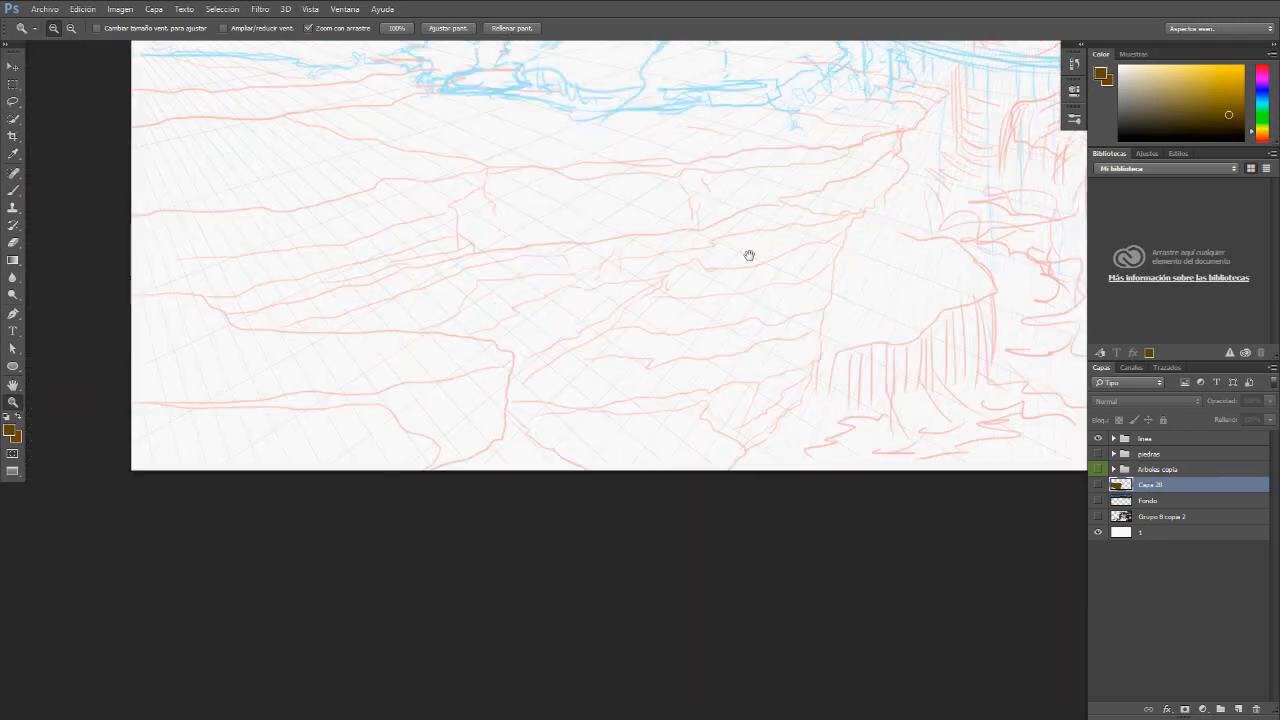
pyautogui.moveTo(749, 256); pyautogui.dragTo(677, 248)
pyautogui.press('l')
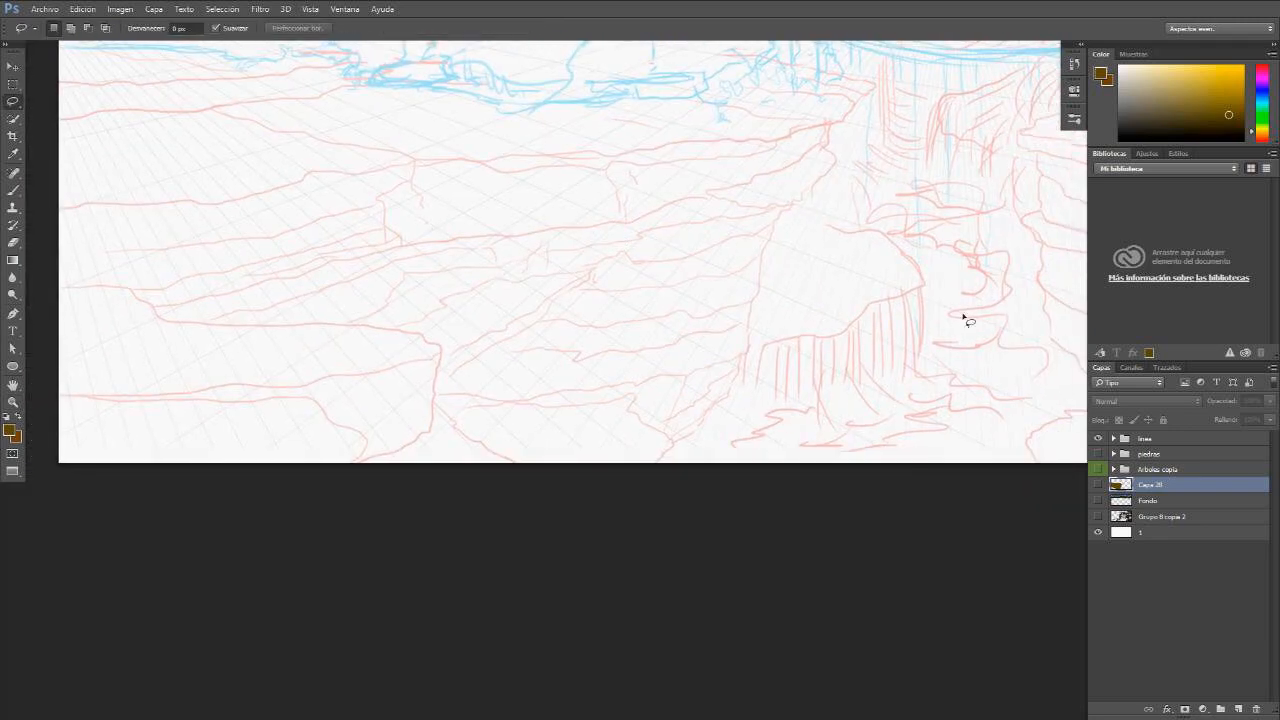
# Step: Show the painted rock layer with its transparent pixels locked, comparing it against the sketch lines
pyautogui.click(1099, 484)
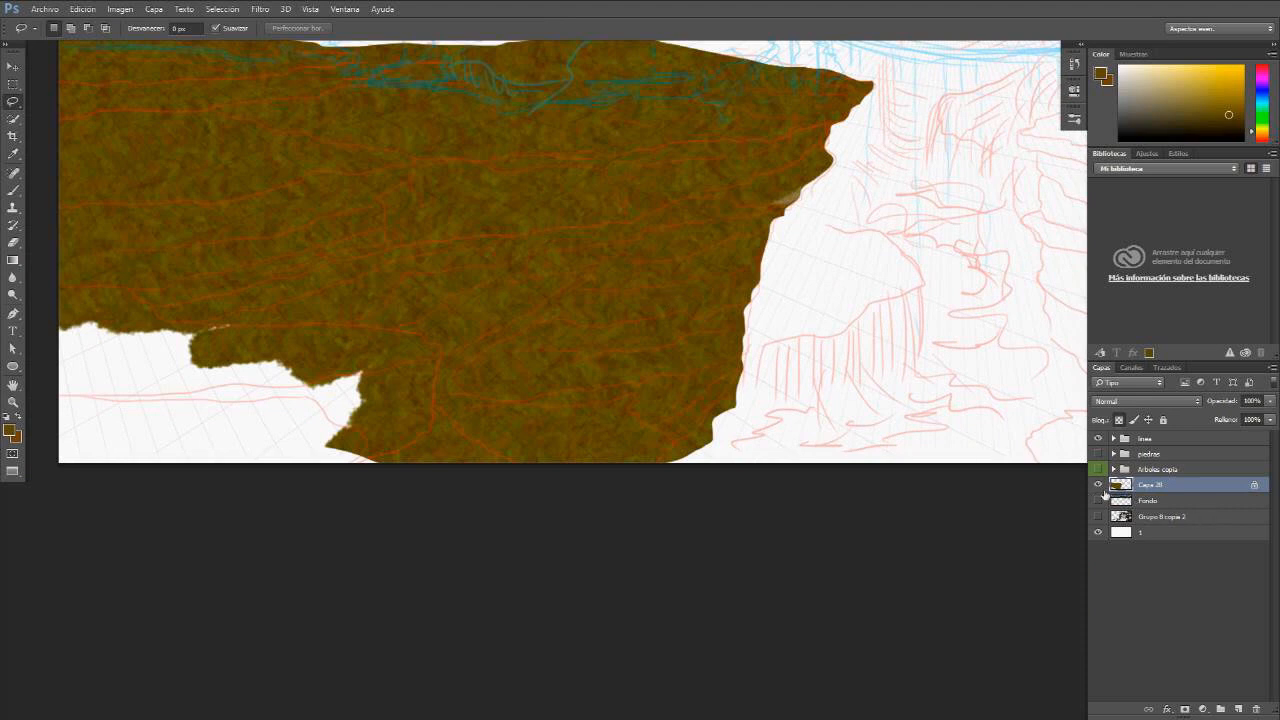
pyautogui.click(1099, 484)
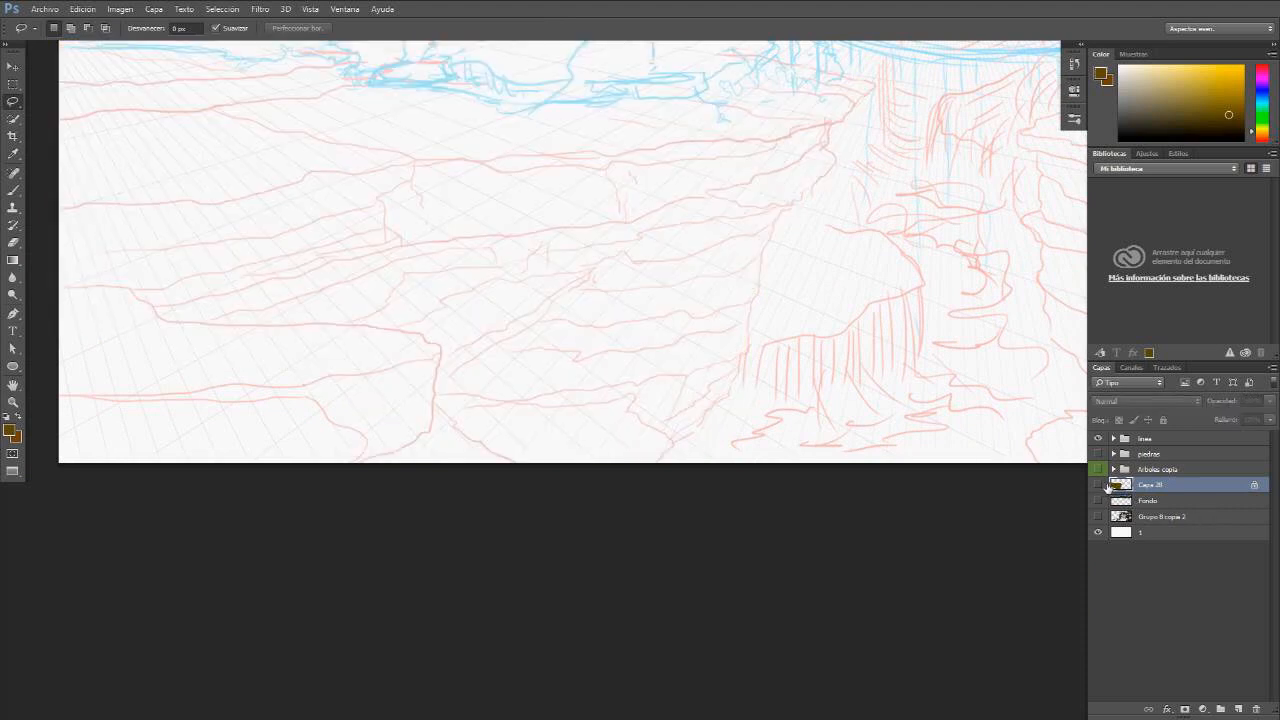
pyautogui.click(1099, 484)
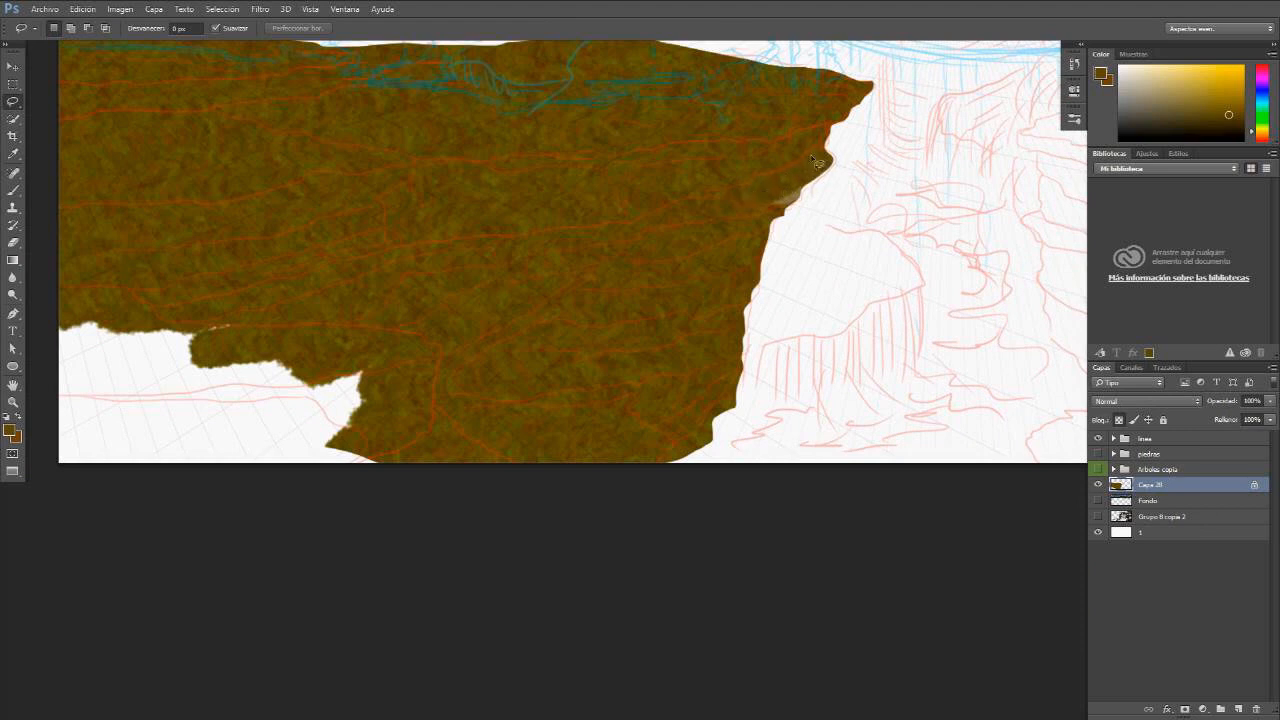
# Step: Discard a trial lasso selection at the plateau's right edge and set the lasso feather to 2 px
pyautogui.moveTo(822, 146)
pyautogui.mouseDown()
pyautogui.moveTo(706, 194)
pyautogui.moveTo(746, 212)
pyautogui.moveTo(809, 207)
pyautogui.moveTo(864, 181)
pyautogui.moveTo(878, 152)
pyautogui.mouseUp()
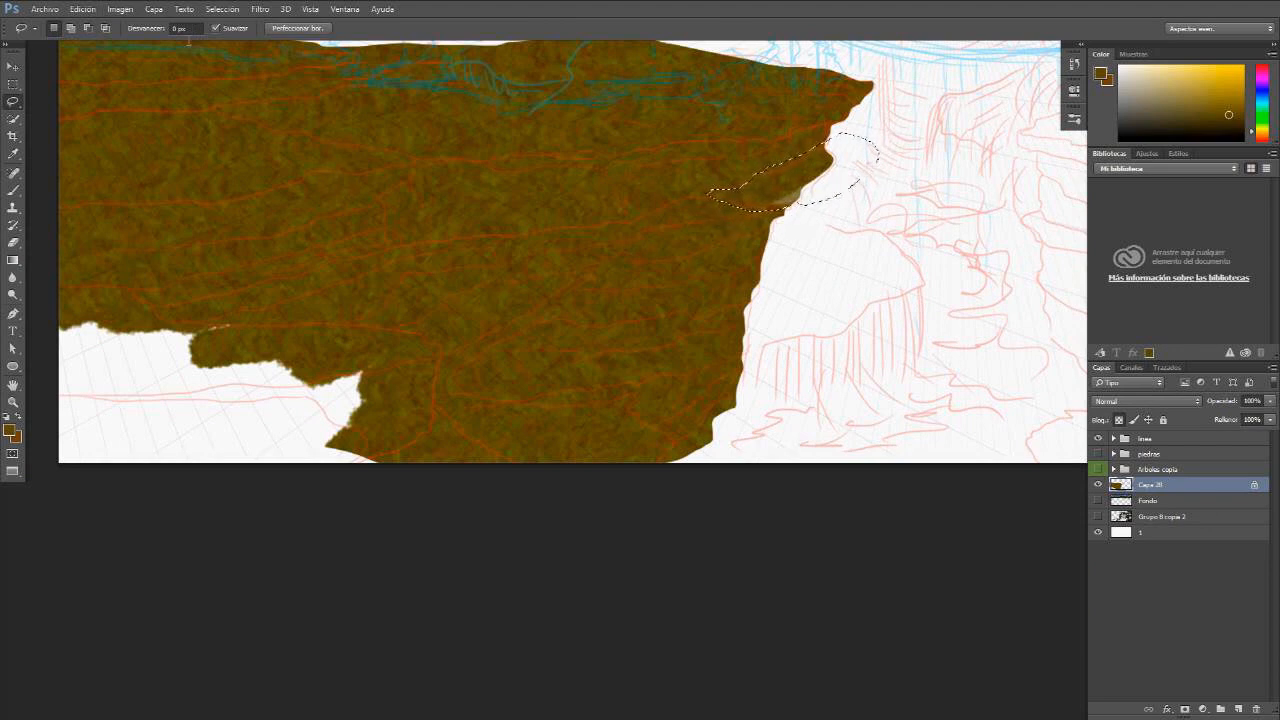
pyautogui.hotkey('ctrl', 'd')
pyautogui.click(186, 29)
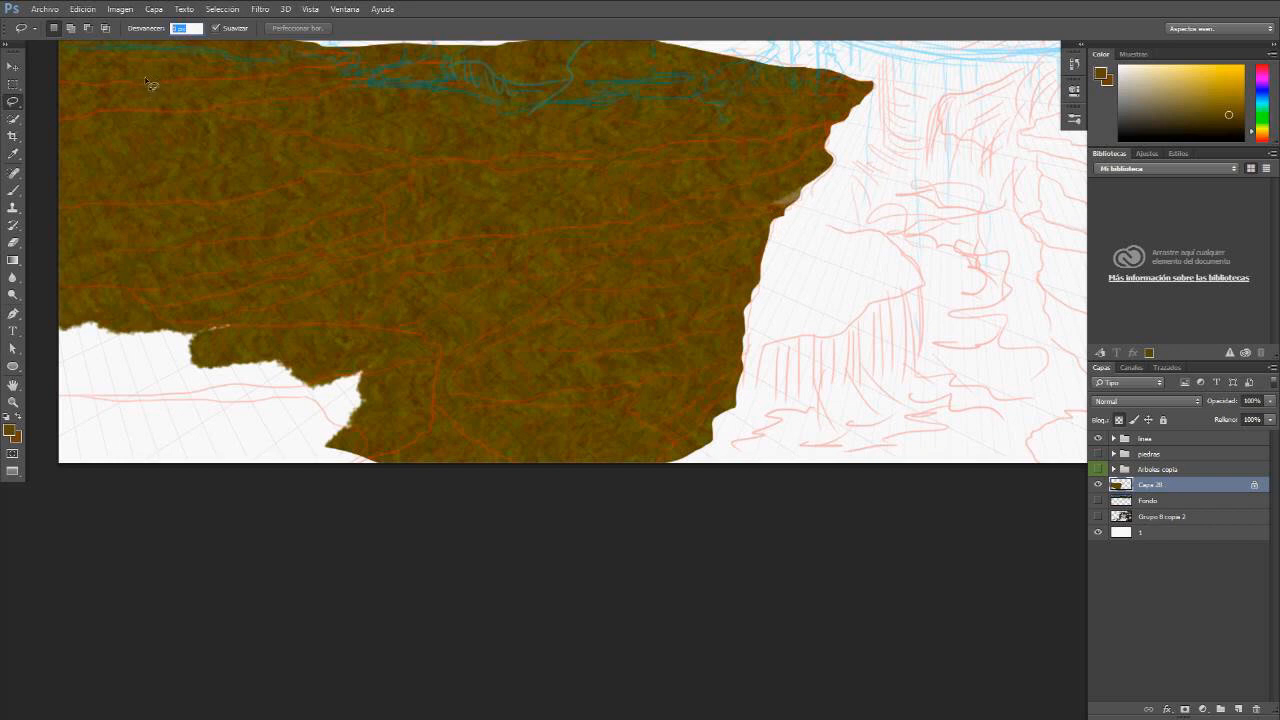
pyautogui.write('2')
pyautogui.press('Return')
# Step: Lasso the recessed rock bands along the sketched cracks of the cliff face, combining them into one selection
pyautogui.moveTo(830, 138)
pyautogui.mouseDown()
pyautogui.moveTo(773, 180)
pyautogui.moveTo(708, 197)
pyautogui.moveTo(789, 214)
pyautogui.moveTo(843, 189)
pyautogui.moveTo(857, 160)
pyautogui.moveTo(842, 142)
pyautogui.mouseUp()
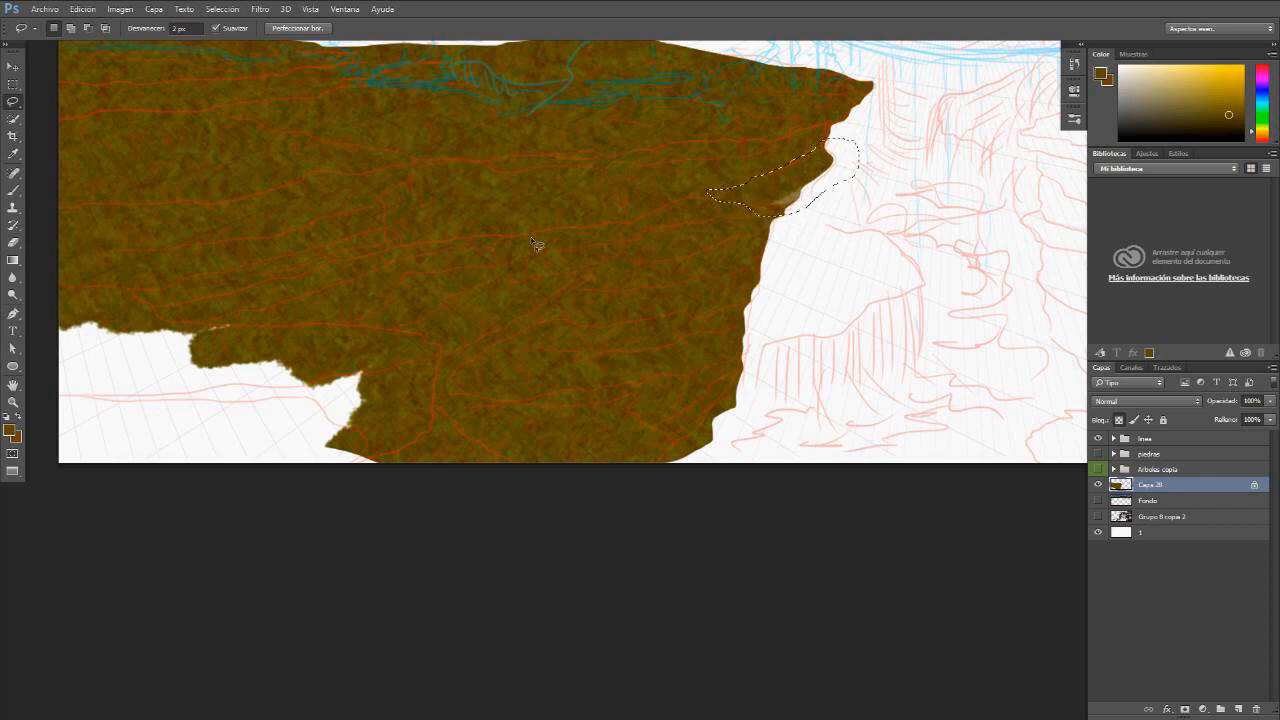
pyautogui.press('shift')
pyautogui.moveTo(680, 200)
pyautogui.mouseDown()
pyautogui.moveTo(628, 224)
pyautogui.moveTo(138, 302)
pyautogui.moveTo(168, 333)
pyautogui.moveTo(272, 316)
pyautogui.moveTo(412, 268)
pyautogui.moveTo(685, 230)
pyautogui.moveTo(705, 218)
pyautogui.moveTo(688, 196)
pyautogui.mouseUp()
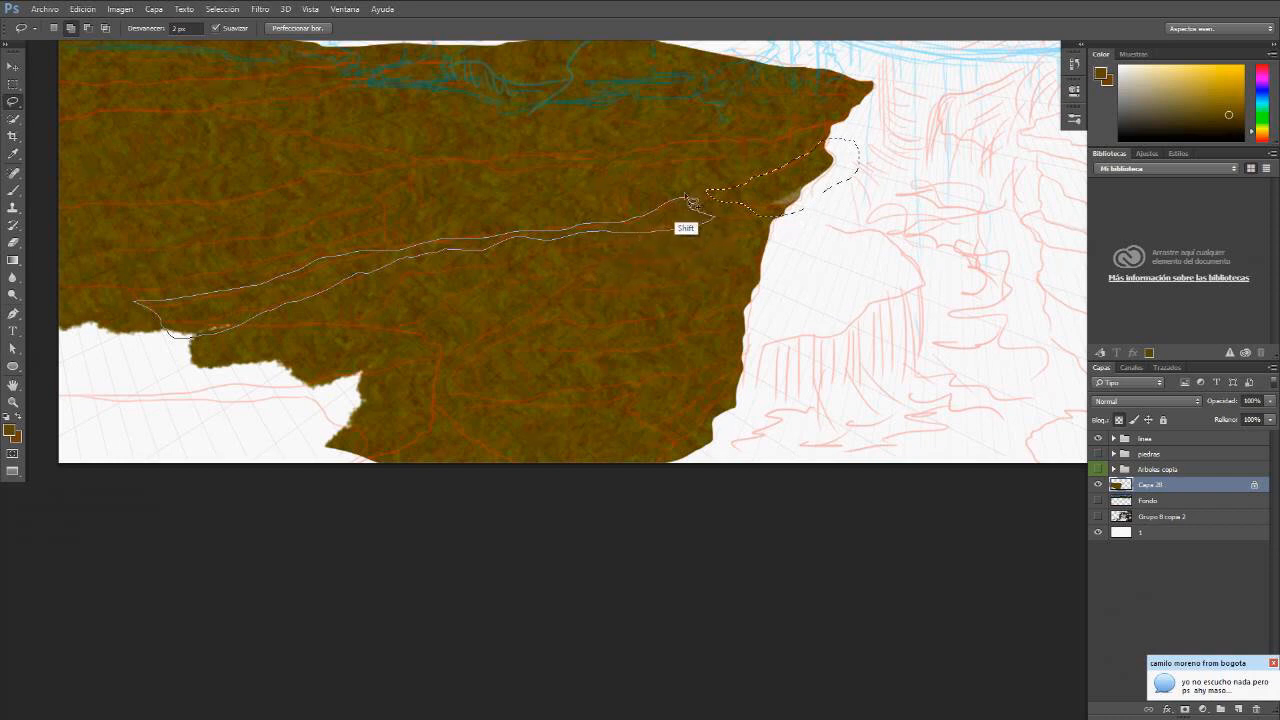
pyautogui.moveTo(768, 226)
pyautogui.mouseDown()
pyautogui.moveTo(697, 266)
pyautogui.moveTo(601, 258)
pyautogui.moveTo(461, 294)
pyautogui.moveTo(337, 350)
pyautogui.moveTo(453, 267)
pyautogui.moveTo(660, 236)
pyautogui.moveTo(771, 237)
pyautogui.moveTo(797, 251)
pyautogui.moveTo(698, 284)
pyautogui.moveTo(578, 298)
pyautogui.moveTo(527, 331)
pyautogui.moveTo(718, 320)
pyautogui.moveTo(771, 297)
pyautogui.moveTo(775, 256)
pyautogui.mouseUp()
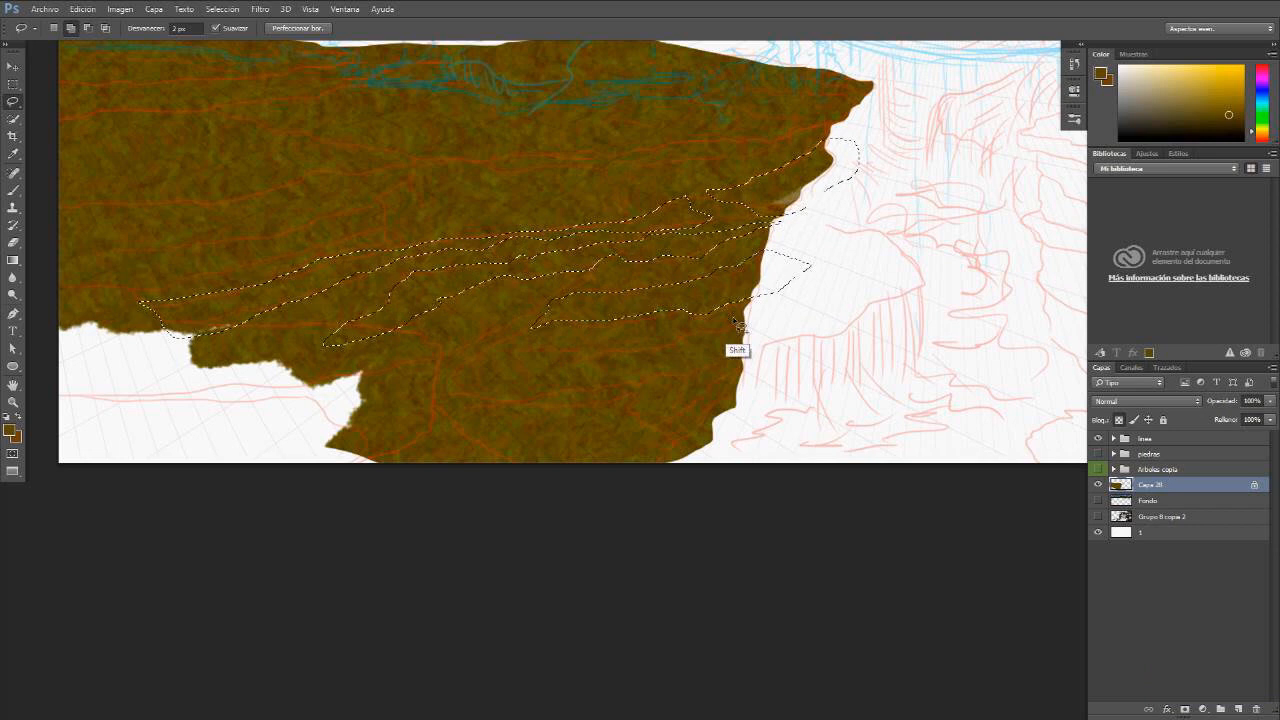
pyautogui.moveTo(738, 325)
pyautogui.mouseDown()
pyautogui.moveTo(574, 361)
pyautogui.moveTo(498, 351)
pyautogui.moveTo(433, 385)
pyautogui.moveTo(456, 397)
pyautogui.moveTo(646, 385)
pyautogui.moveTo(756, 358)
pyautogui.moveTo(804, 329)
pyautogui.moveTo(665, 355)
pyautogui.moveTo(670, 336)
pyautogui.moveTo(608, 357)
pyautogui.mouseUp()
# Step: Set the Gradient tool to Multiplicar mode at 21% opacity
pyautogui.press('g')
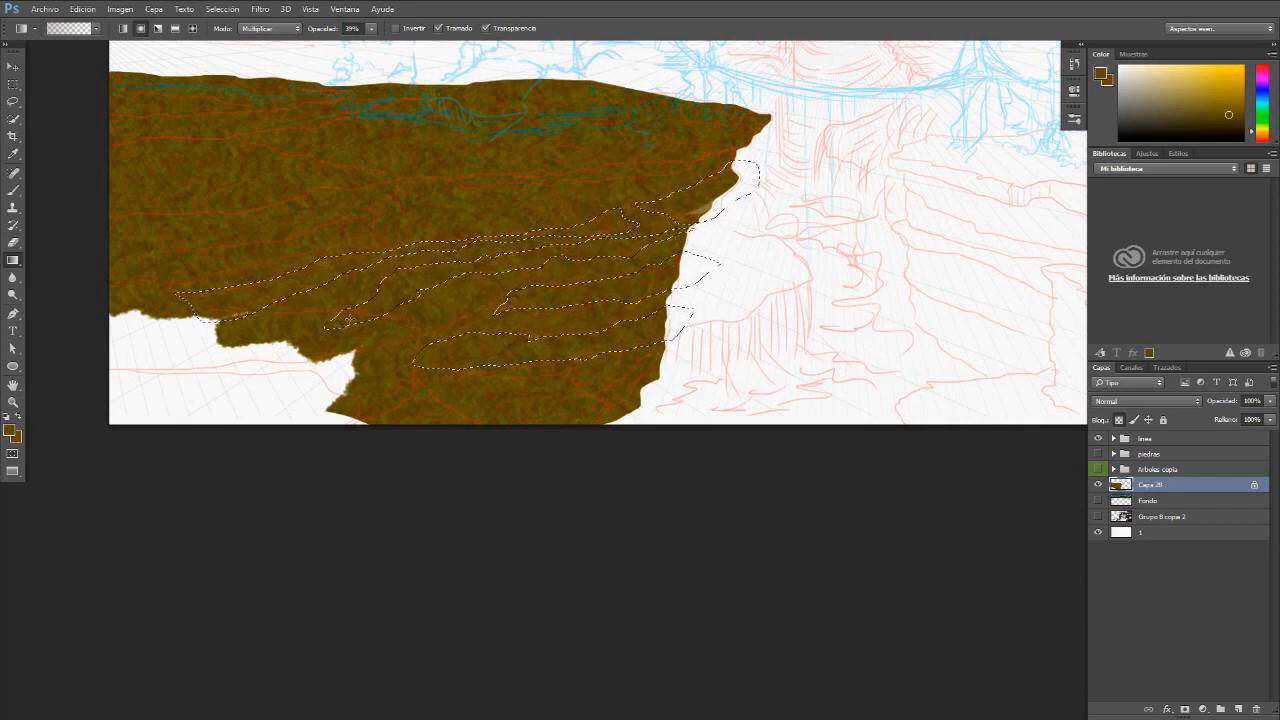
pyautogui.click(258, 28)
pyautogui.click(295, 80)
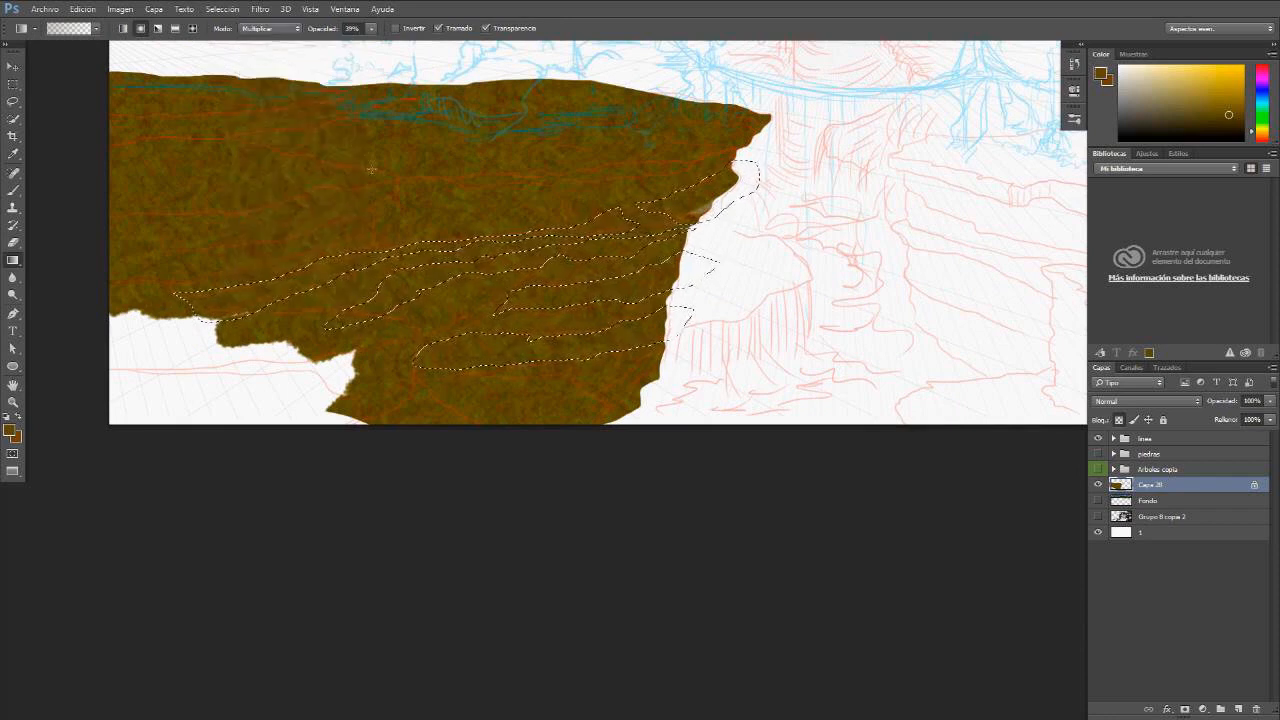
pyautogui.click(320, 30)
pyautogui.write('21')
pyautogui.press('Return')
# Step: Darken the selected cliff bands with several overlapping gradients, mostly at their lower left ends, and deselect
pyautogui.moveTo(343, 364); pyautogui.dragTo(479, 191)
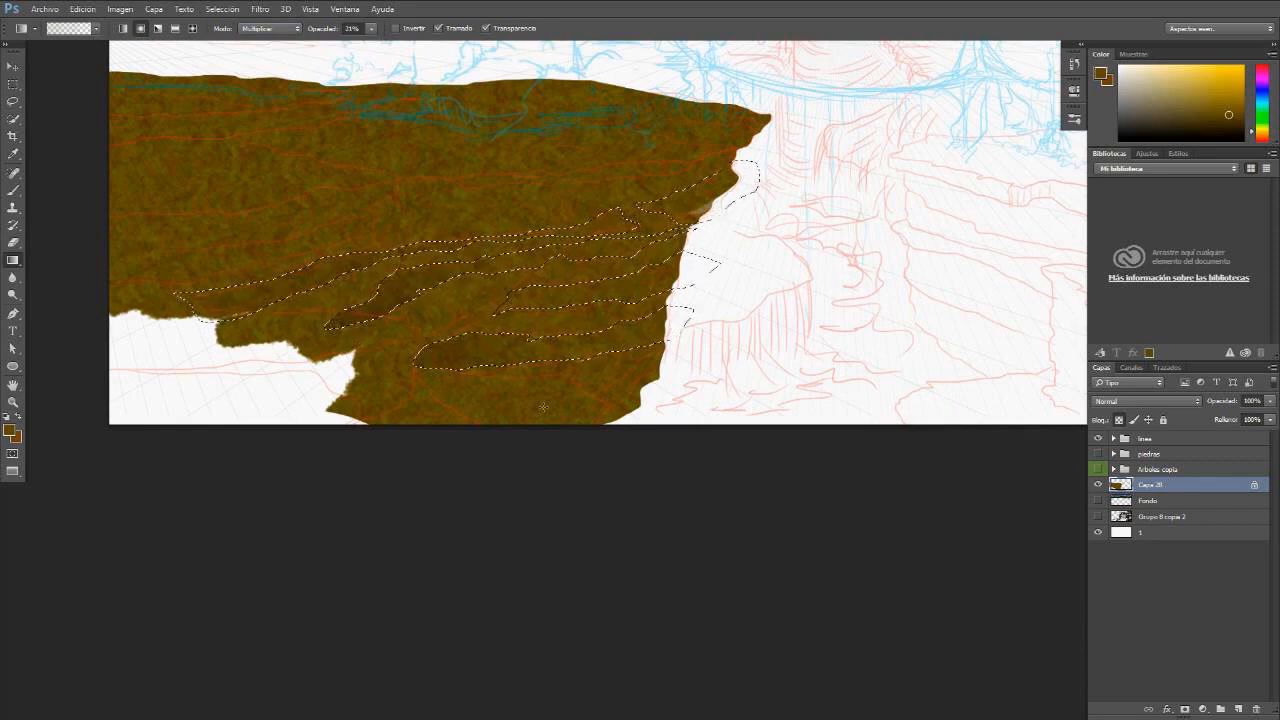
pyautogui.moveTo(543, 407); pyautogui.dragTo(553, 258)
pyautogui.moveTo(703, 168); pyautogui.dragTo(562, 232)
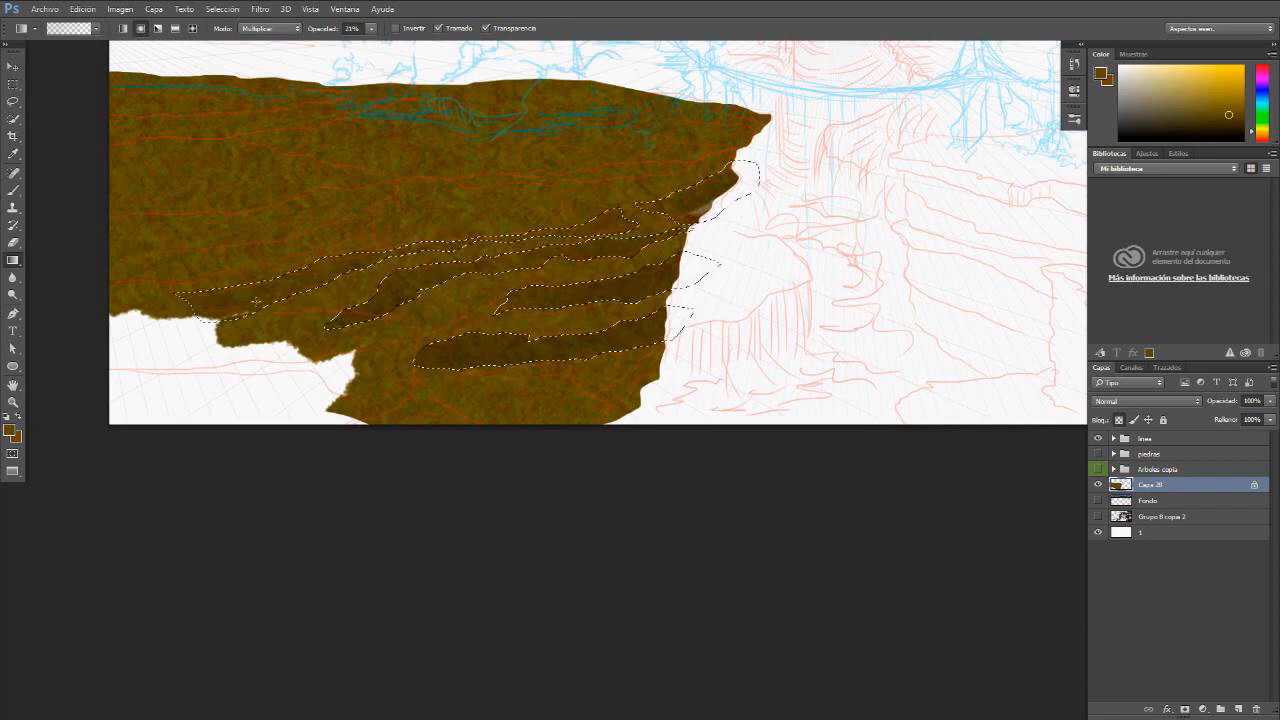
pyautogui.moveTo(257, 301); pyautogui.dragTo(318, 284)
pyautogui.moveTo(434, 399); pyautogui.dragTo(520, 188)
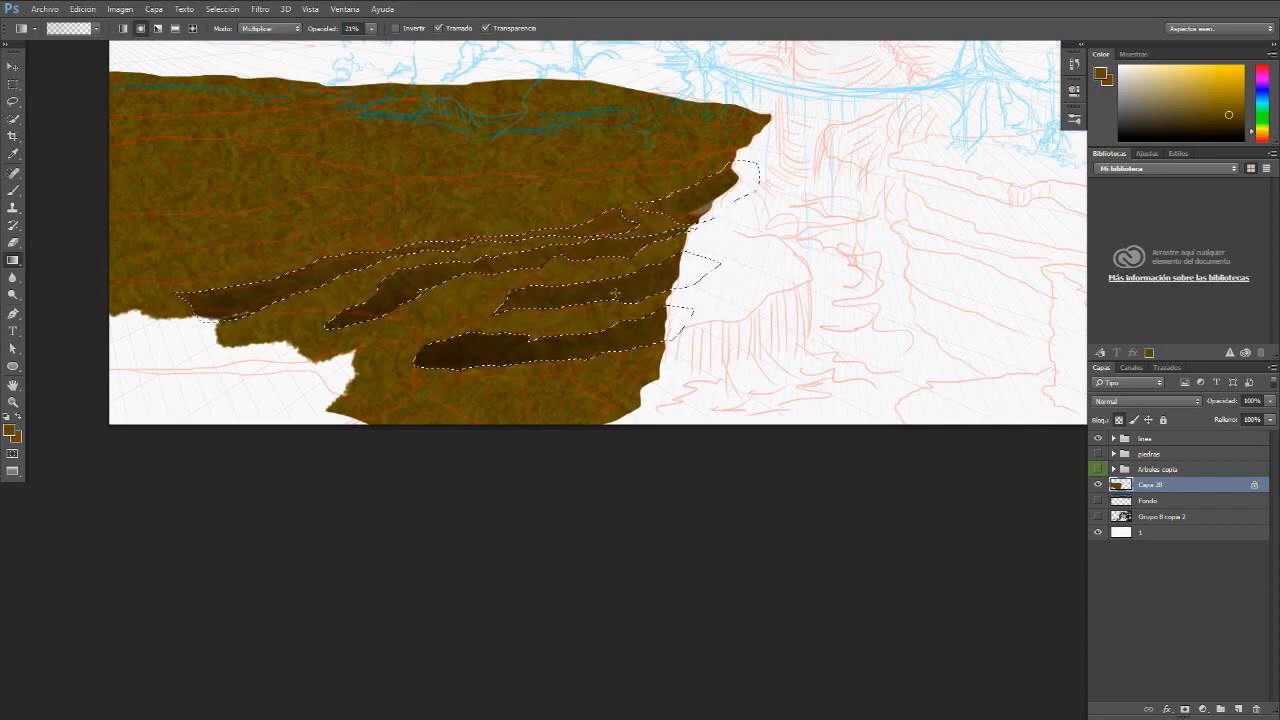
pyautogui.press('ctrl')
pyautogui.hotkey('ctrl', 'd')
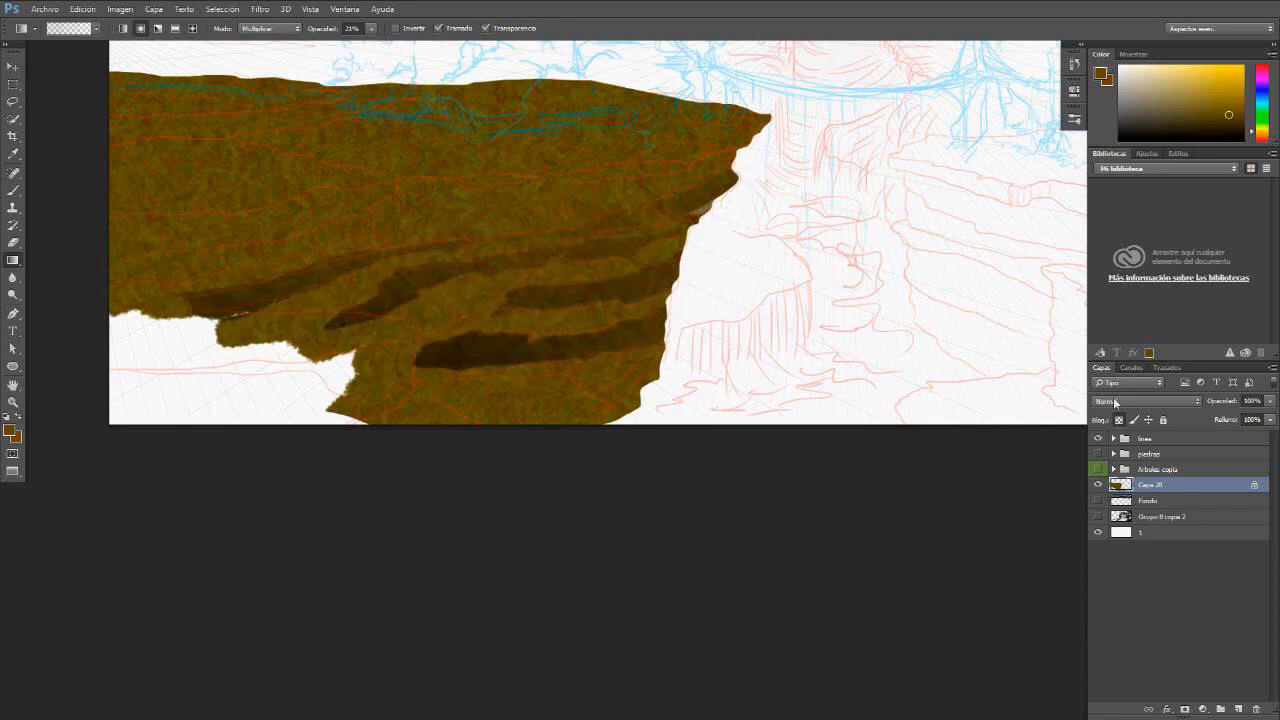
# Step: Hide the linea sketch group and darken the plateau's lower part with broad Multiplicar gradients
pyautogui.click(1099, 439)
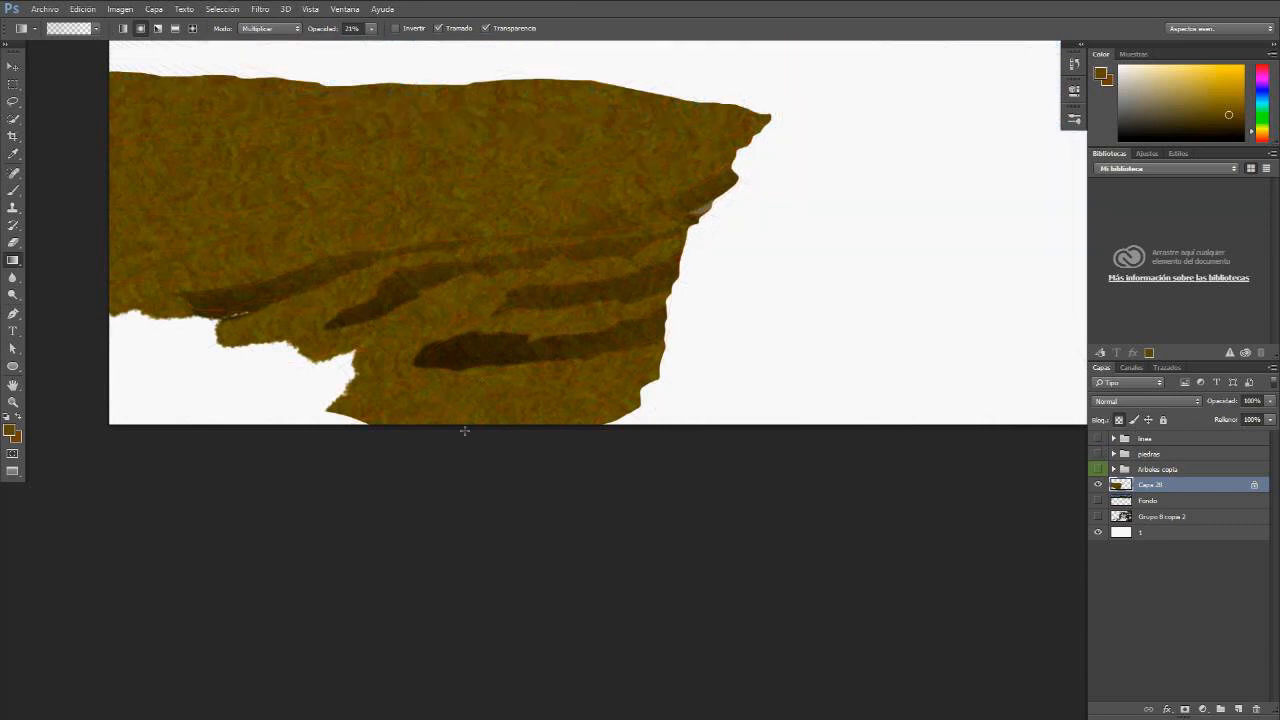
pyautogui.moveTo(440, 283); pyautogui.dragTo(450, 257)
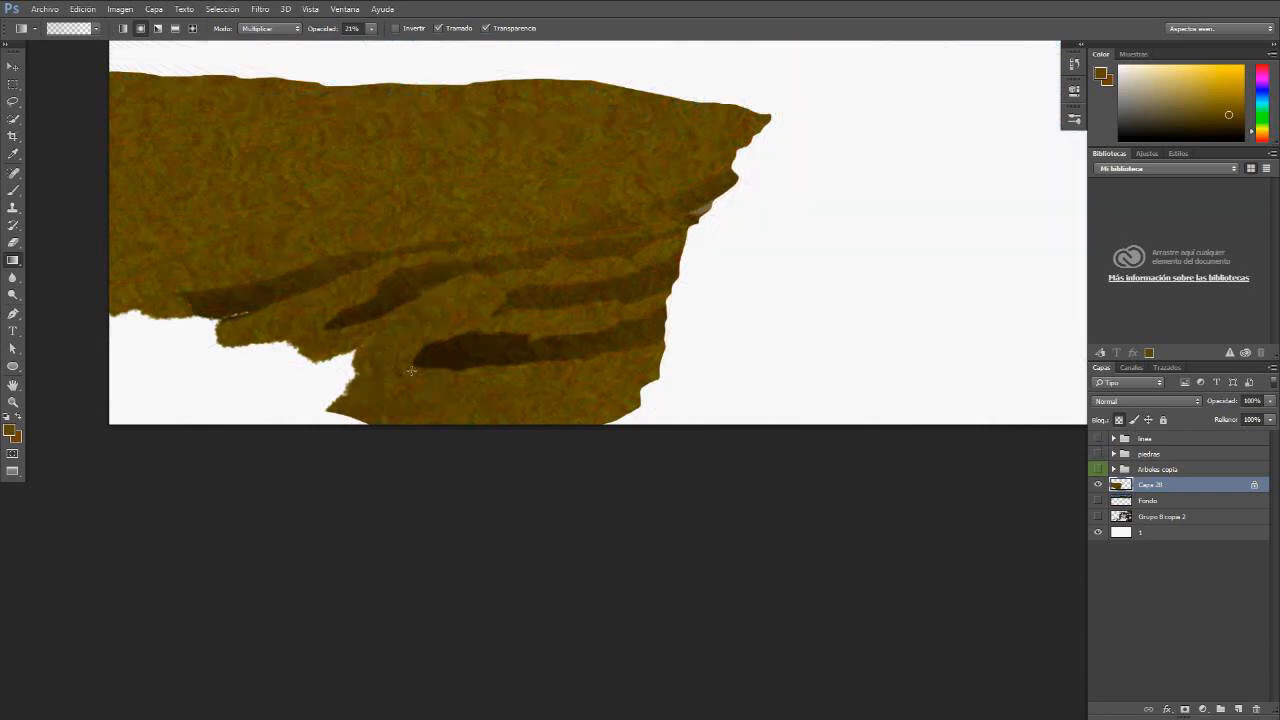
pyautogui.moveTo(437, 446); pyautogui.dragTo(490, 204)
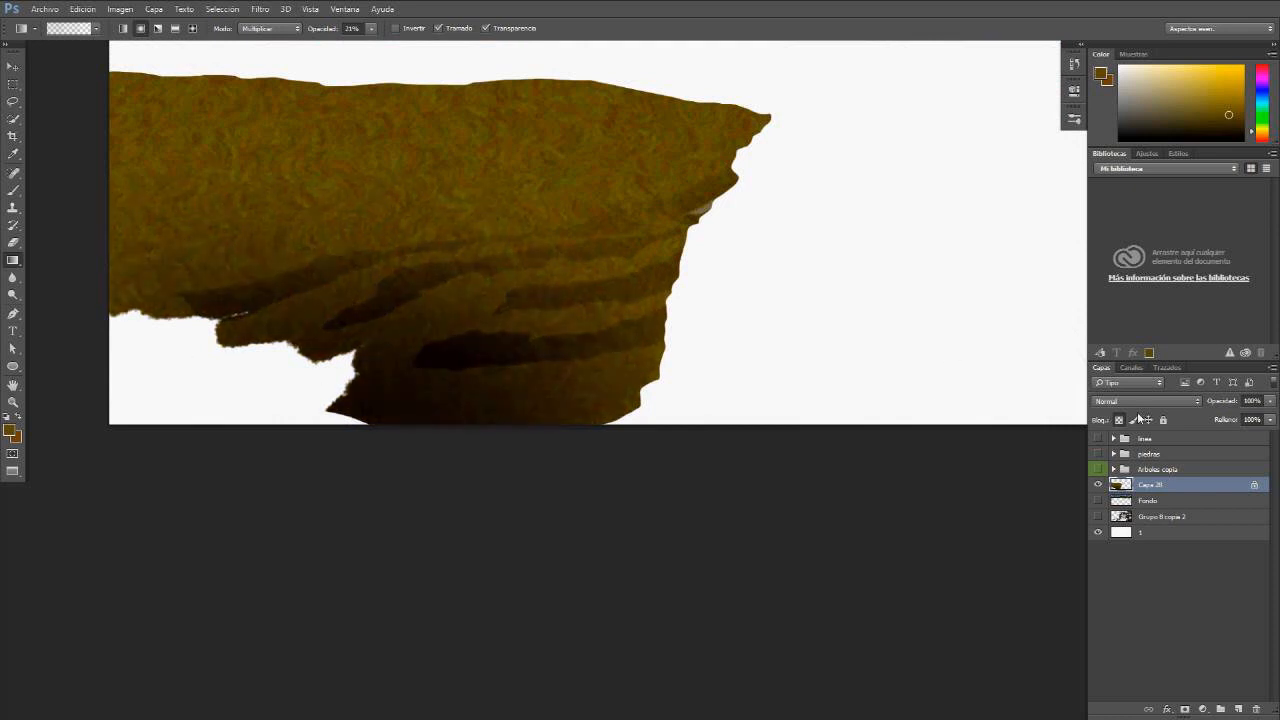
# Step: Show the linea group and lasso the plateau's whole top surface along its sketched lower edge
pyautogui.press('l')
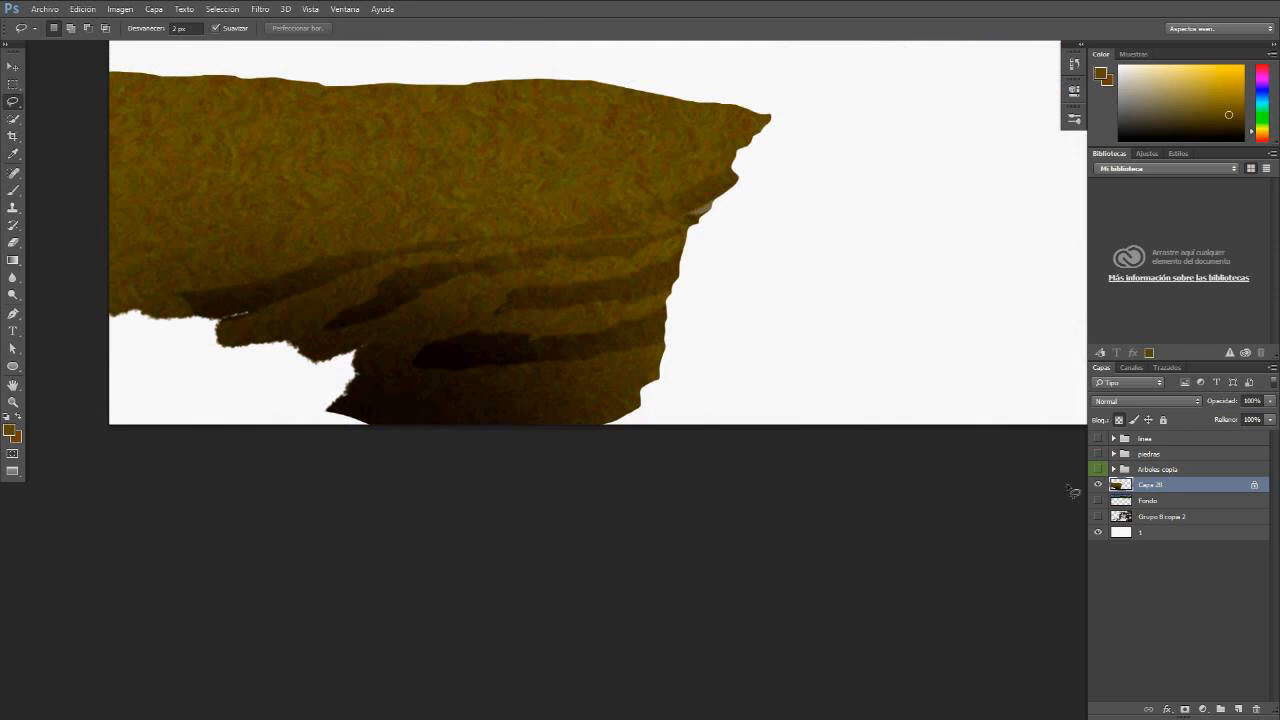
pyautogui.click(1099, 439)
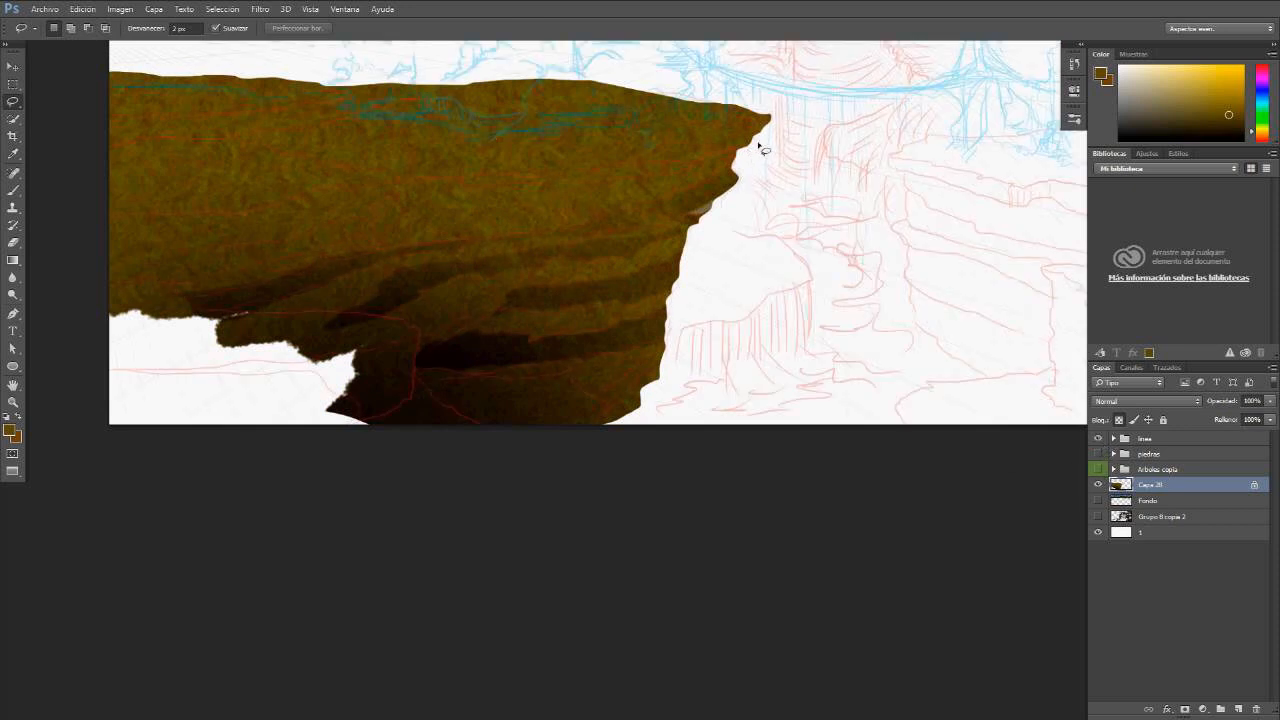
pyautogui.moveTo(758, 147)
pyautogui.mouseDown()
pyautogui.moveTo(572, 173)
pyautogui.moveTo(392, 180)
pyautogui.moveTo(242, 218)
pyautogui.moveTo(97, 222)
pyautogui.moveTo(78, 166)
pyautogui.moveTo(76, 76)
pyautogui.moveTo(119, 59)
pyautogui.moveTo(480, 73)
pyautogui.moveTo(605, 62)
pyautogui.moveTo(716, 76)
pyautogui.moveTo(808, 112)
pyautogui.moveTo(823, 140)
pyautogui.mouseUp()
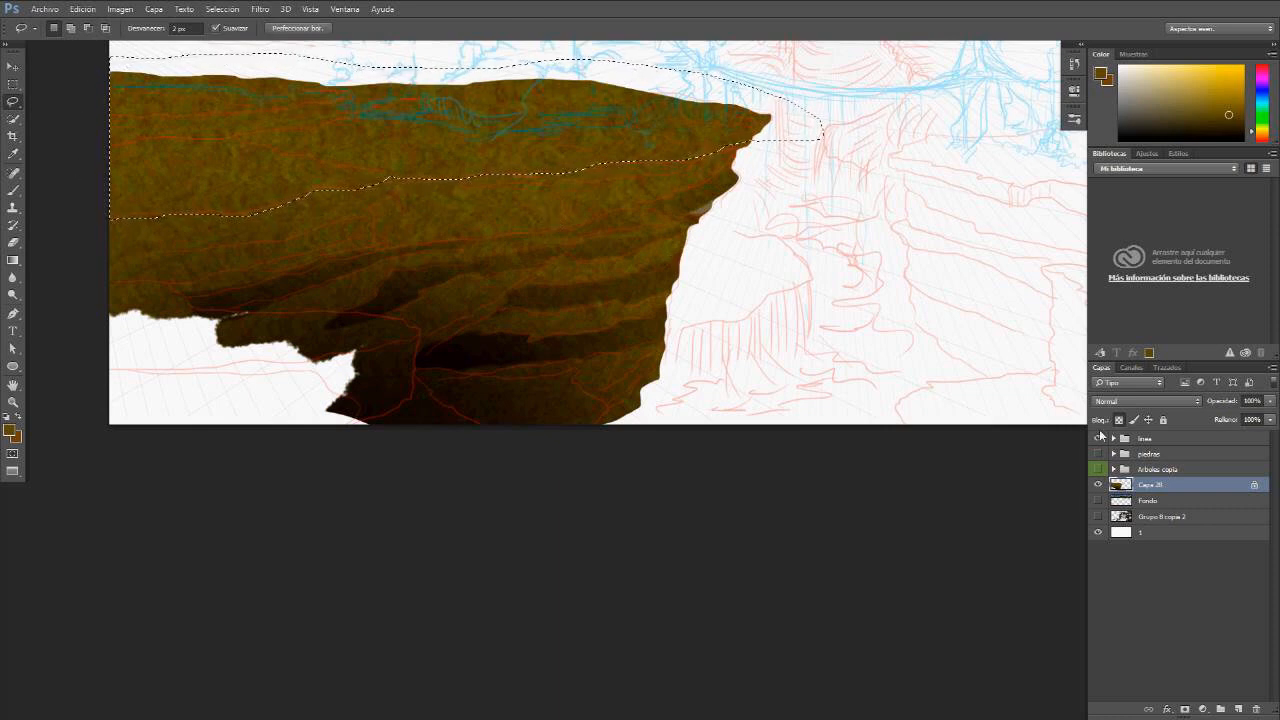
# Step: Hide the linea group and apply Aclarar-mode gradients at 21% opacity across the selected top surface
pyautogui.click(1097, 438)
pyautogui.moveTo(562, 123)
pyautogui.mouseDown()
pyautogui.moveTo(609, 235)
pyautogui.moveTo(611, 192)
pyautogui.mouseUp()
pyautogui.press('g')
pyautogui.click(268, 28)
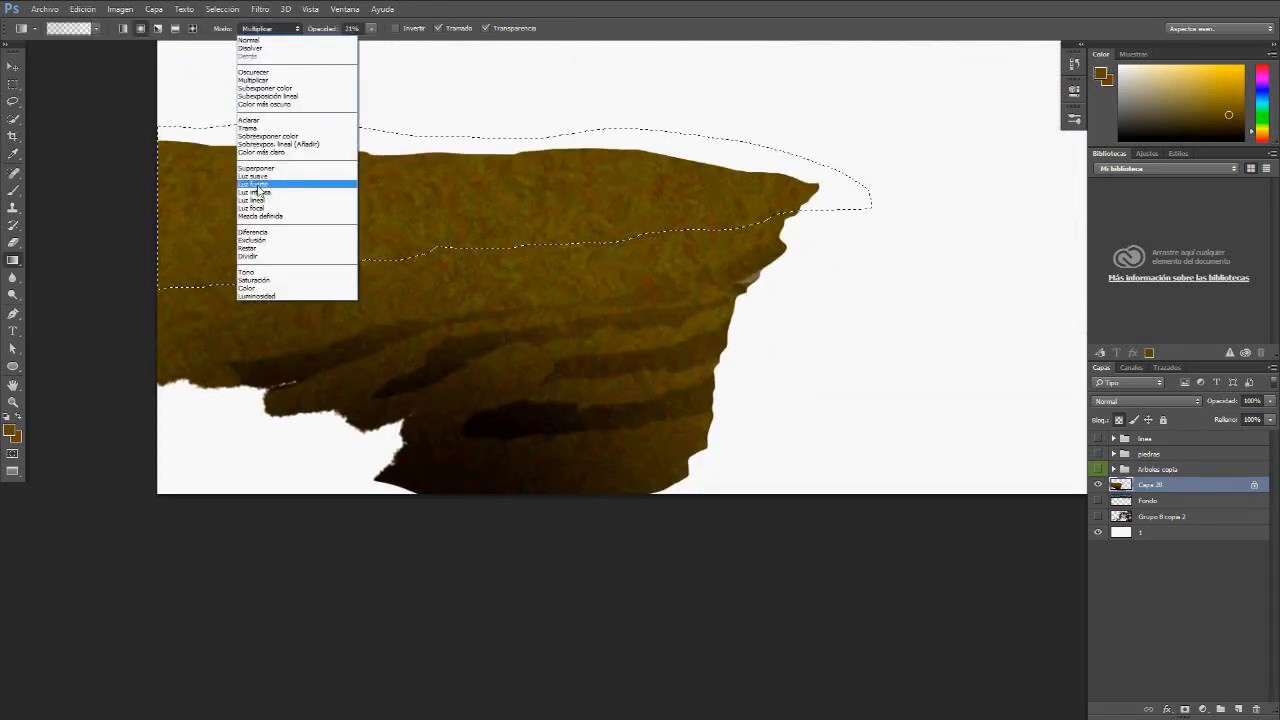
pyautogui.click(270, 127)
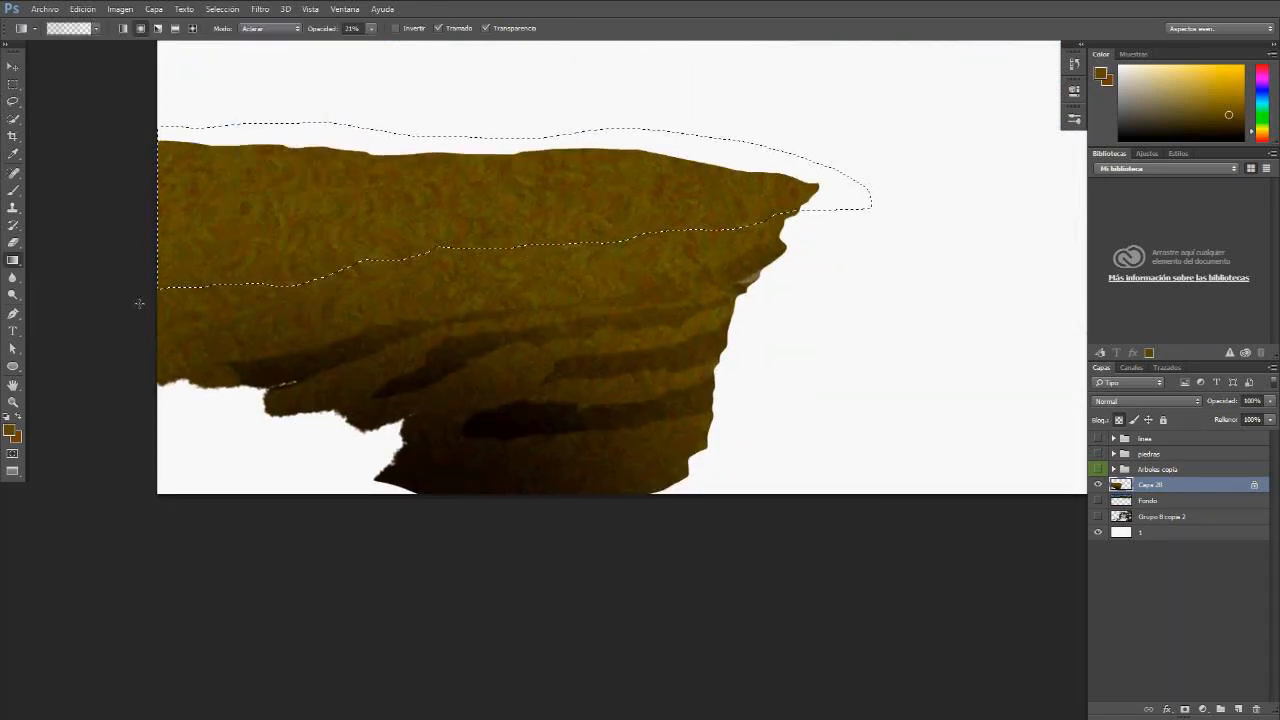
pyautogui.moveTo(260, 76); pyautogui.dragTo(234, 333)
pyautogui.moveTo(549, 126)
pyautogui.mouseDown()
pyautogui.moveTo(470, 186)
pyautogui.moveTo(390, 306)
pyautogui.mouseUp()
# Step: Set the foreground color to ochre #a28a1b, lighten the selected top surface with gradients, and deselect
pyautogui.click(9, 430)
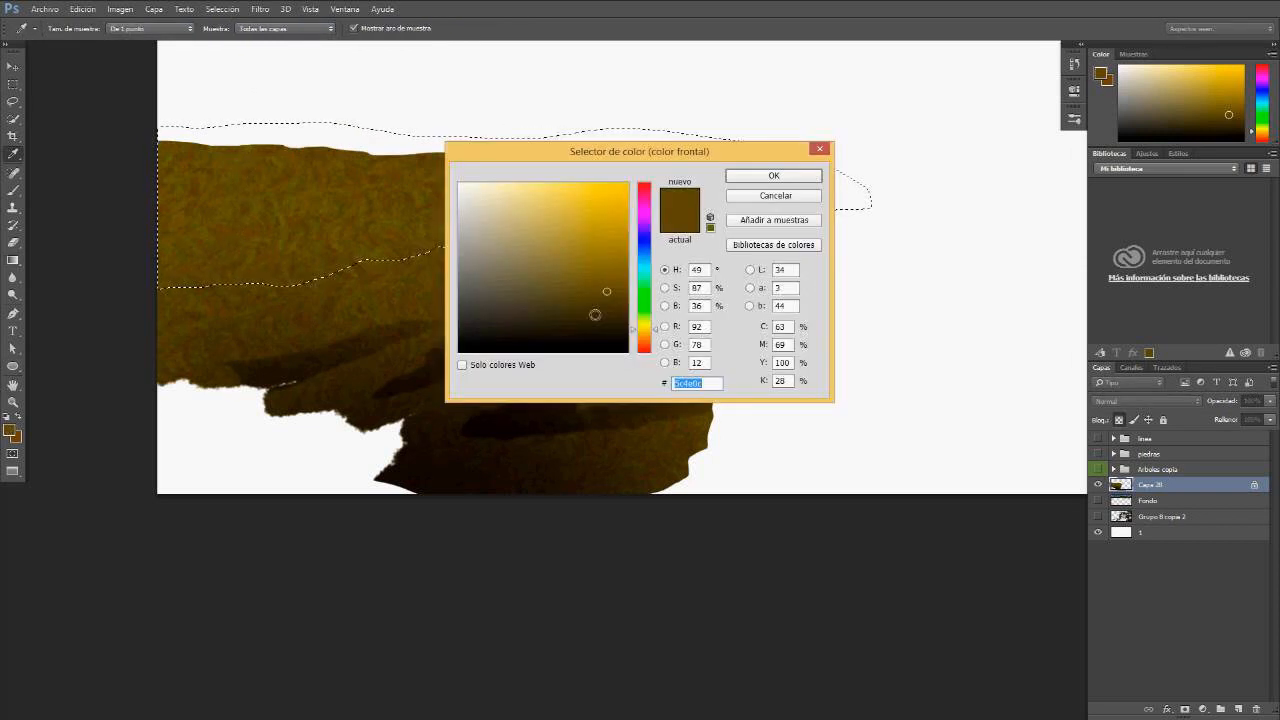
pyautogui.moveTo(595, 315)
pyautogui.mouseDown()
pyautogui.moveTo(608, 268)
pyautogui.moveTo(599, 244)
pyautogui.mouseUp()
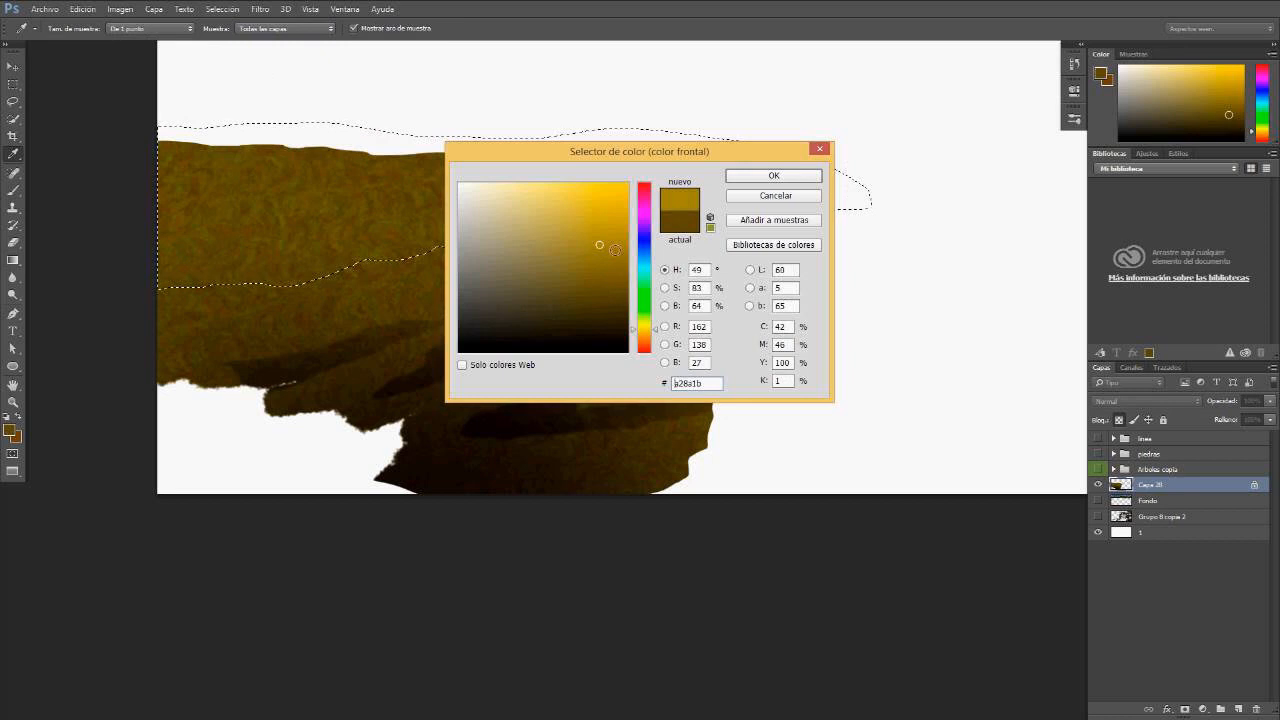
pyautogui.click(758, 181)
pyautogui.moveTo(240, 257); pyautogui.dragTo(450, 228)
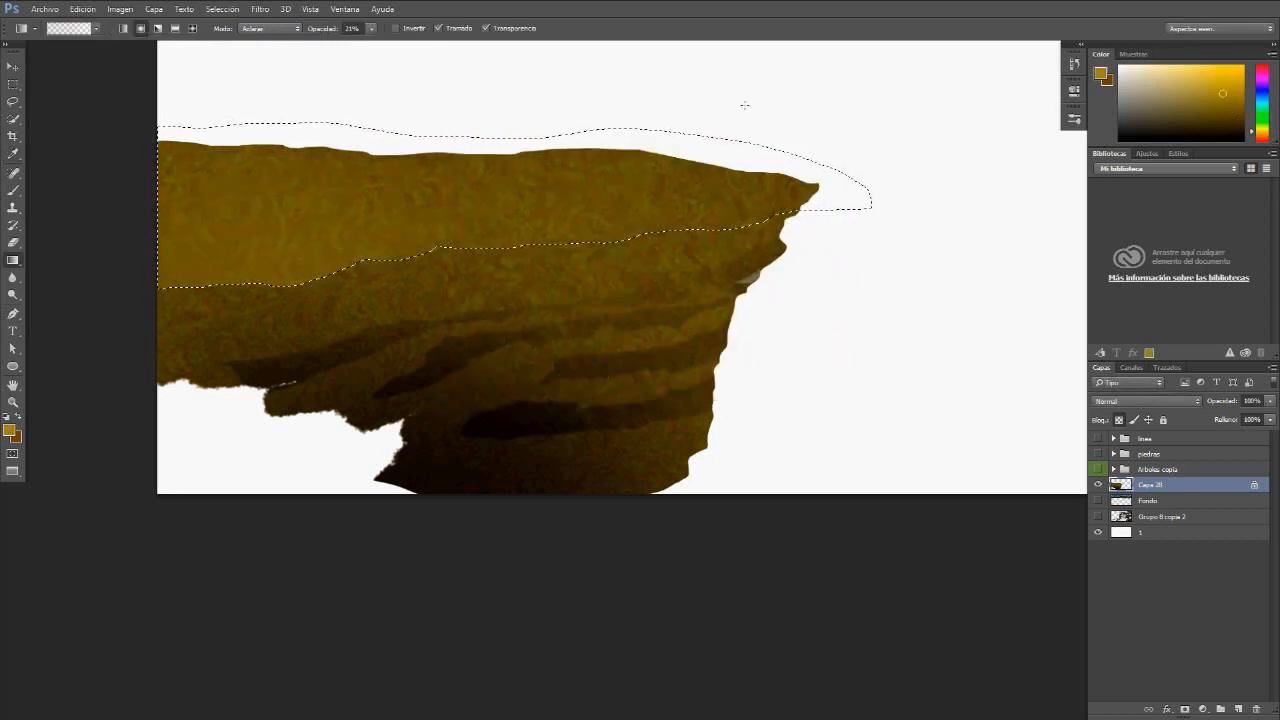
pyautogui.moveTo(606, 234); pyautogui.dragTo(744, 105)
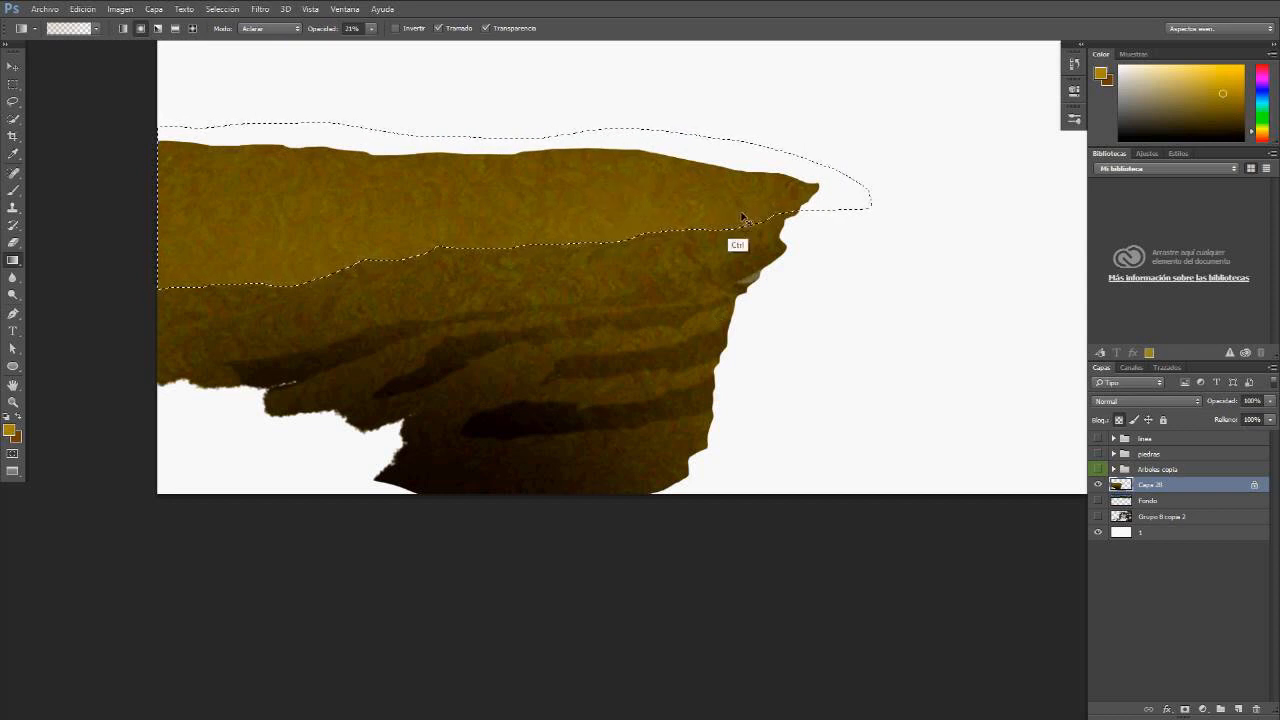
pyautogui.hotkey('ctrl', 'd')
pyautogui.moveTo(780, 290); pyautogui.dragTo(903, 217)
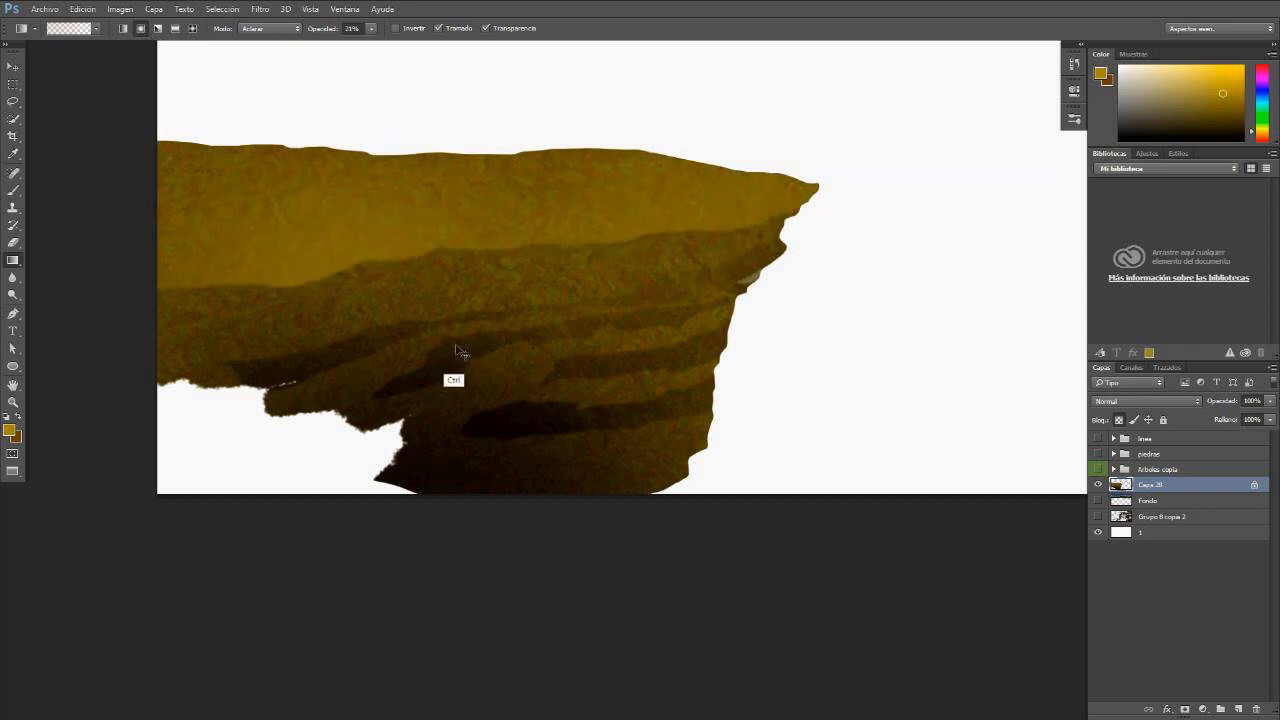
# Step: Return to the Lasso tool and show the linea sketch group over the shaded plateau
pyautogui.press('v')
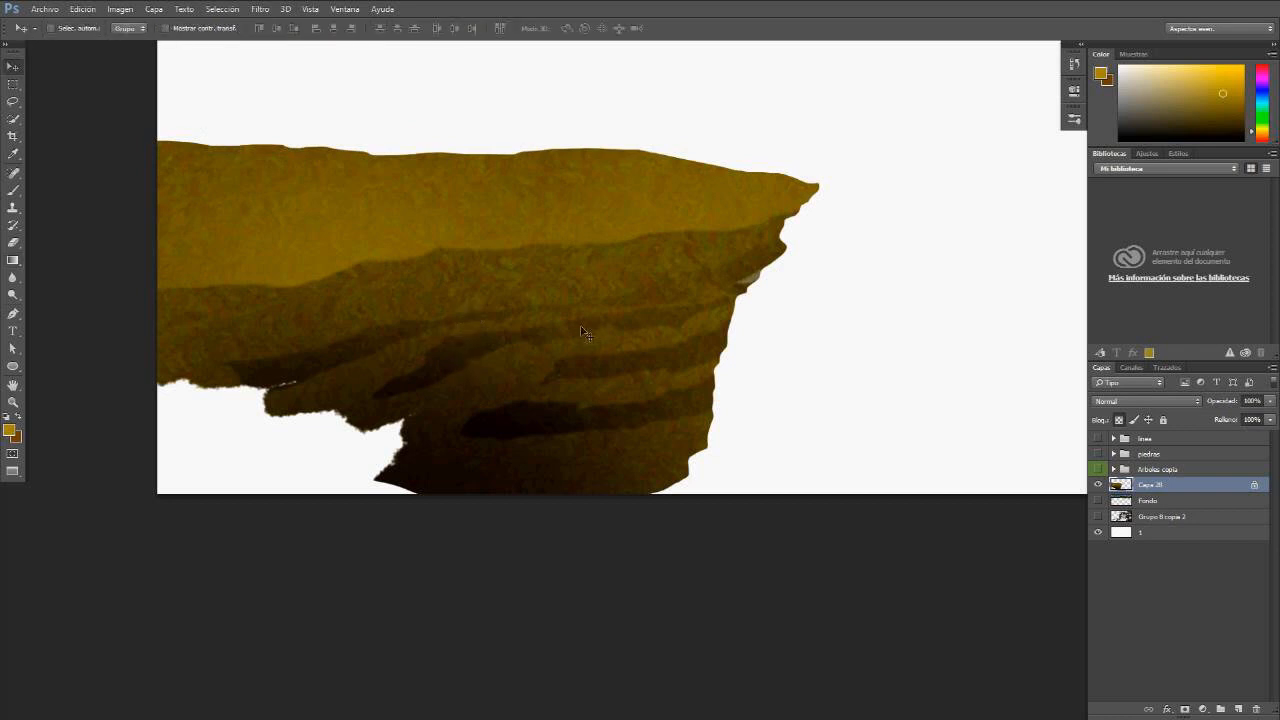
pyautogui.press('z')
pyautogui.moveTo(582, 312); pyautogui.dragTo(544, 294)
pyautogui.press('v')
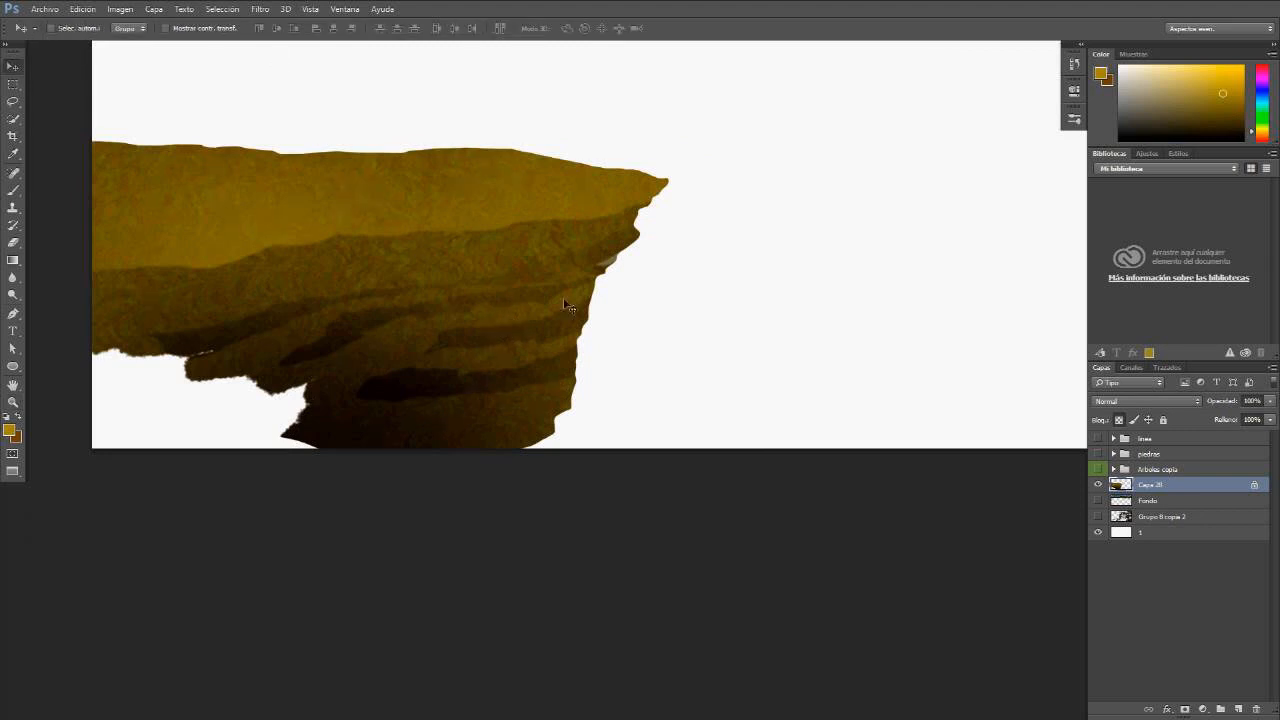
pyautogui.press('l')
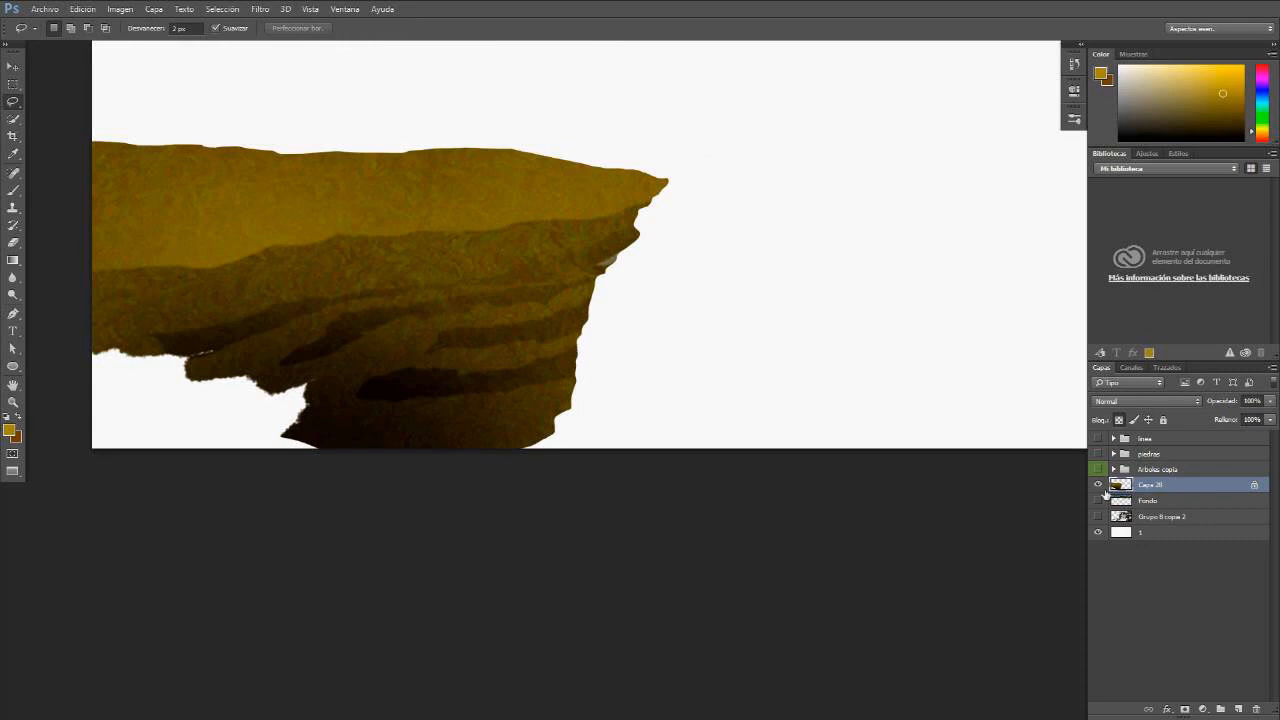
pyautogui.click(1098, 438)
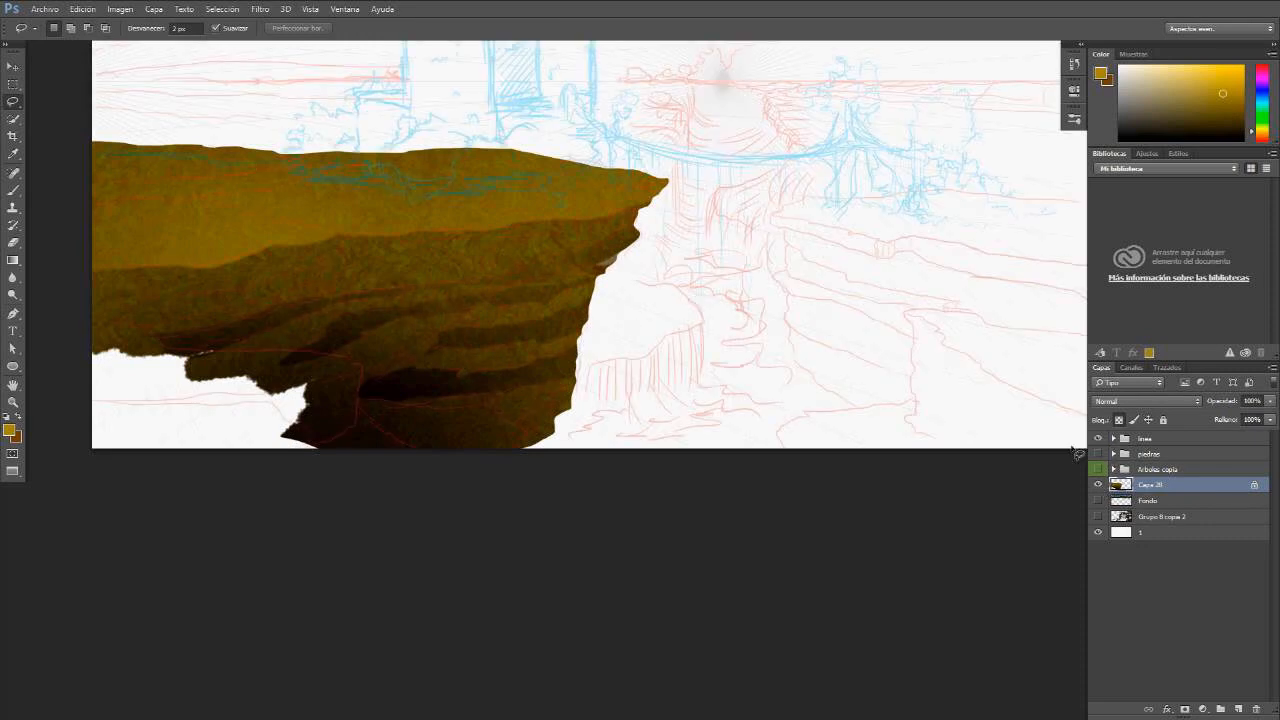
# Step: Lasso thin cracks across the plateau's top surface, darken them with Multiplicar-mode gradients, then deselect and hide the linea group
pyautogui.moveTo(342, 233)
pyautogui.mouseDown()
pyautogui.moveTo(186, 198)
pyautogui.moveTo(121, 206)
pyautogui.moveTo(197, 200)
pyautogui.moveTo(348, 250)
pyautogui.mouseUp()
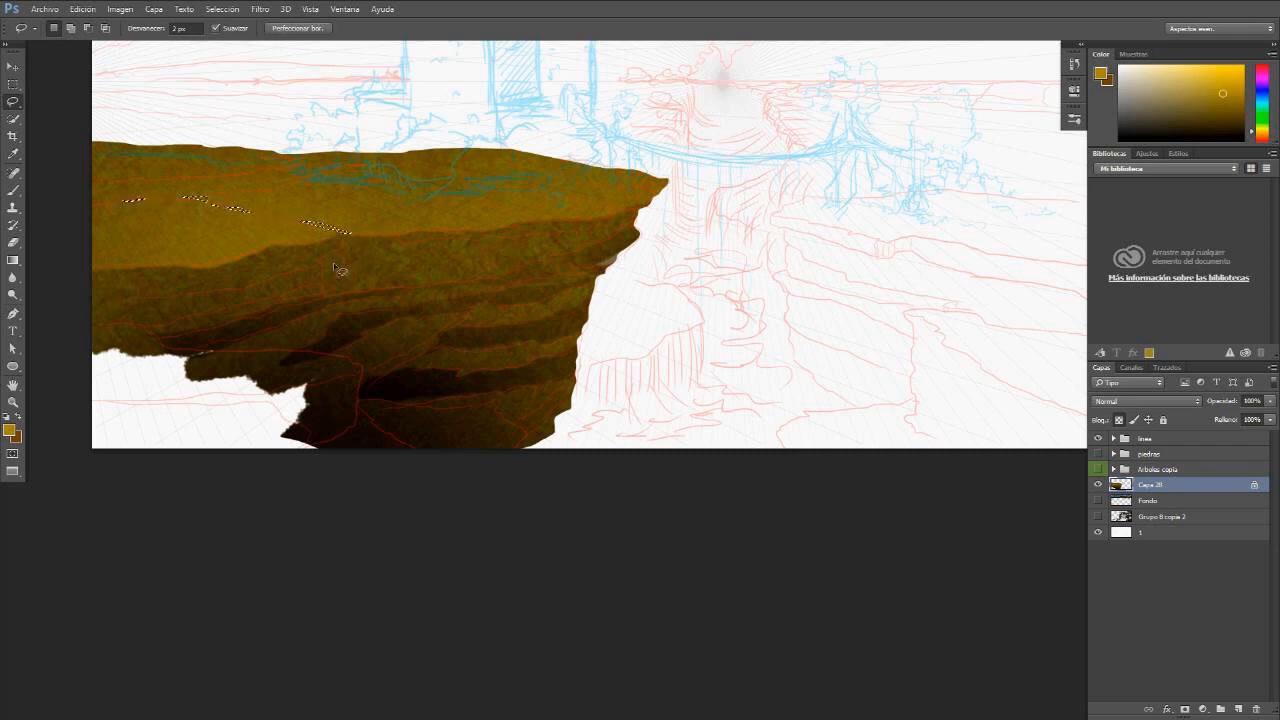
pyautogui.press('g')
pyautogui.click(268, 31)
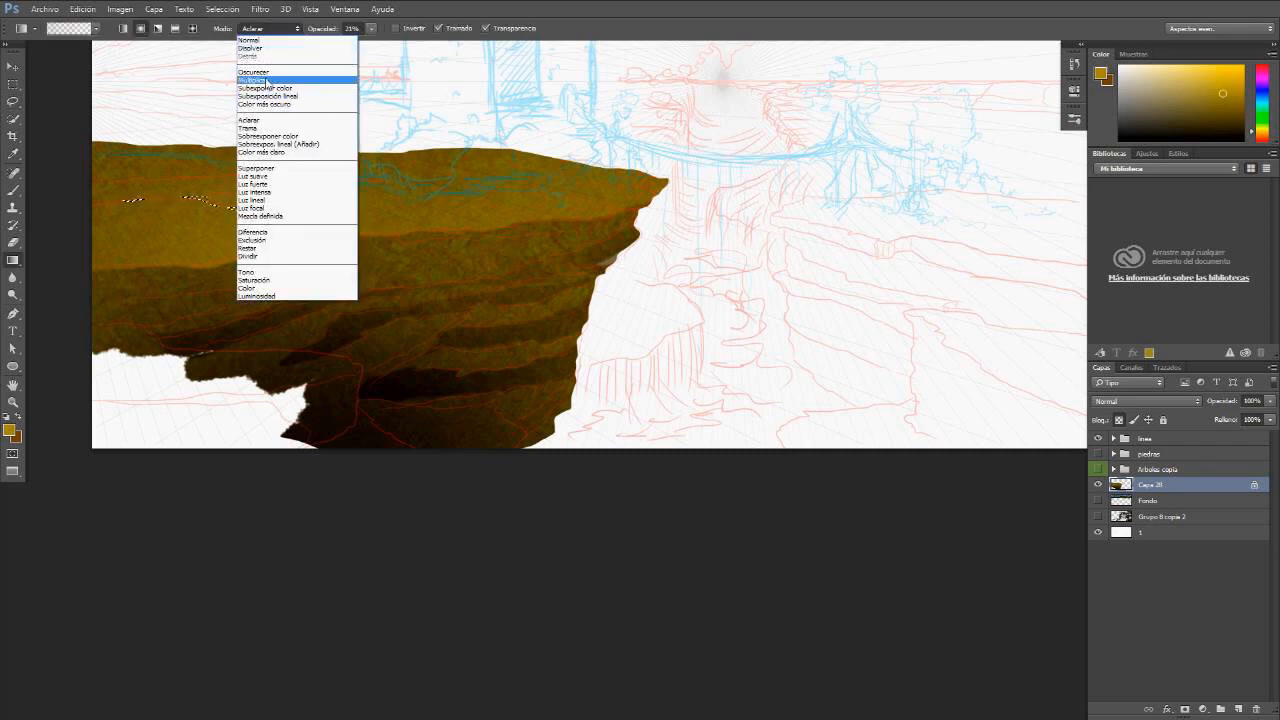
pyautogui.click(264, 80)
pyautogui.moveTo(211, 246); pyautogui.dragTo(290, 122)
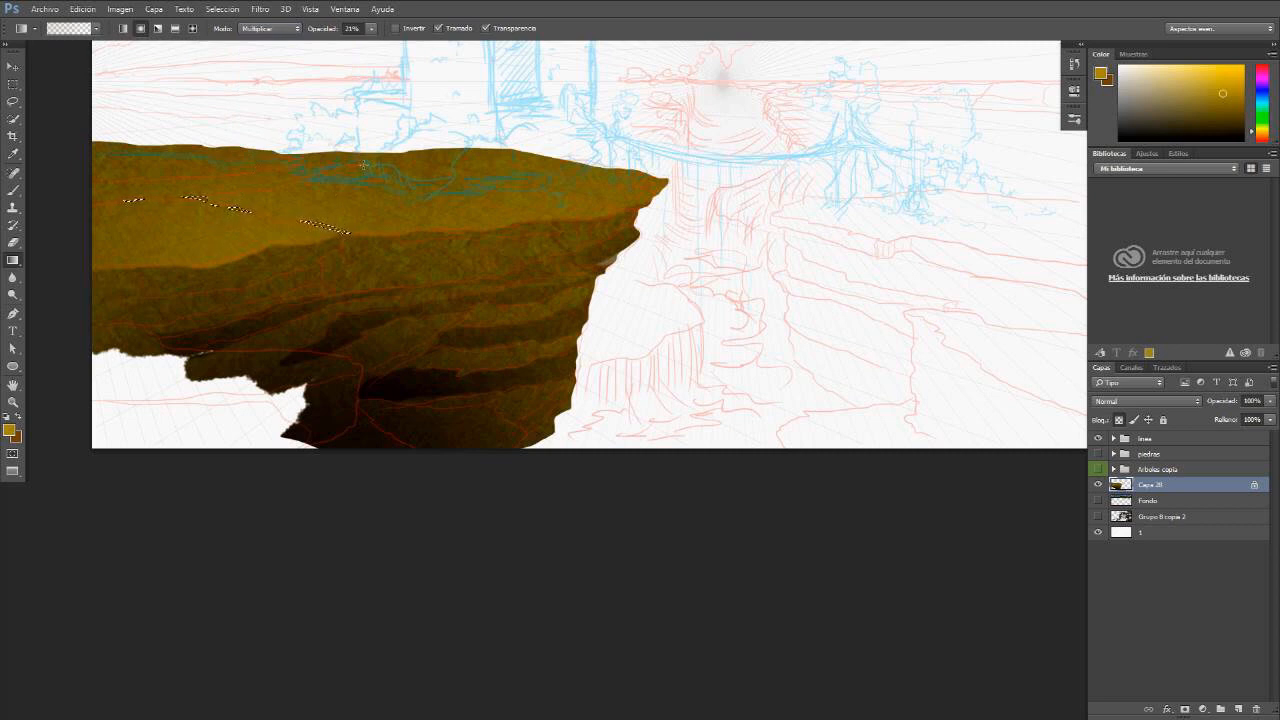
pyautogui.moveTo(203, 107)
pyautogui.mouseDown()
pyautogui.moveTo(187, 250)
pyautogui.moveTo(184, 229)
pyautogui.mouseUp()
pyautogui.scroll(1, 223, 273)
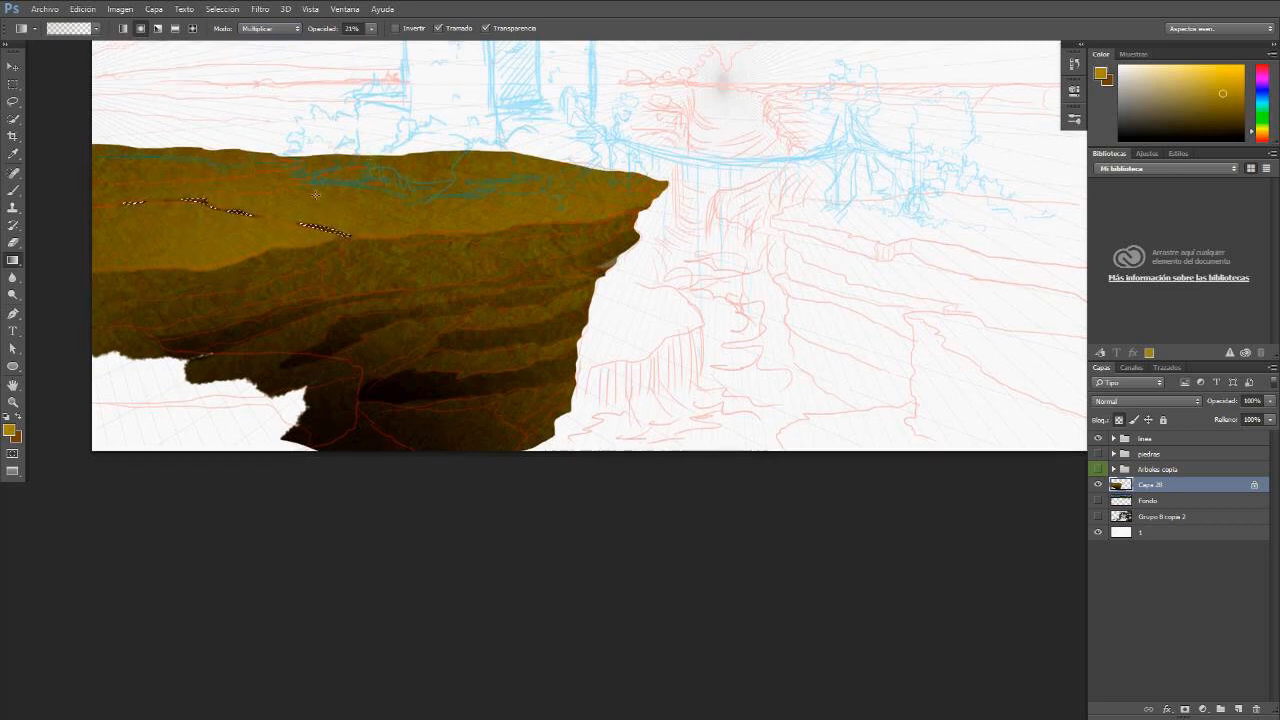
pyautogui.hotkey('ctrl', 'd')
pyautogui.click(1098, 439)
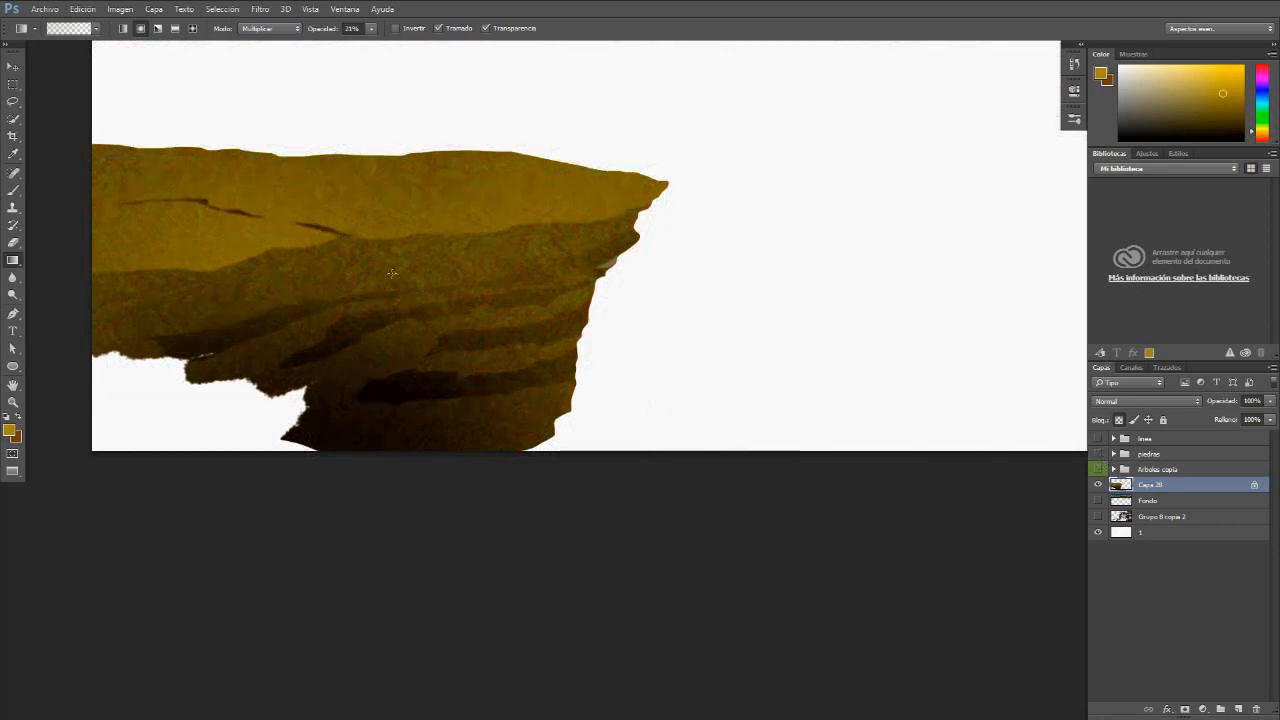
# Step: Leave the full-screen view and switch to the referencias matte.psd document
pyautogui.press('v')
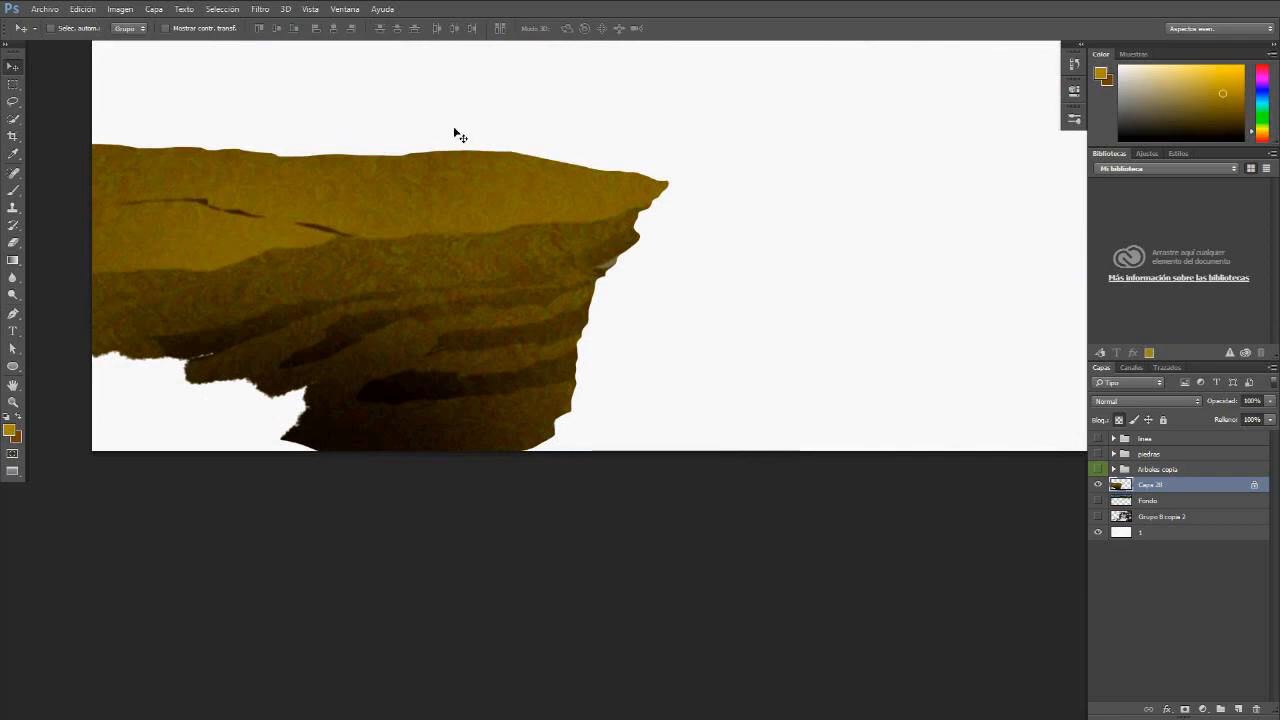
pyautogui.press('f')
pyautogui.press('f')
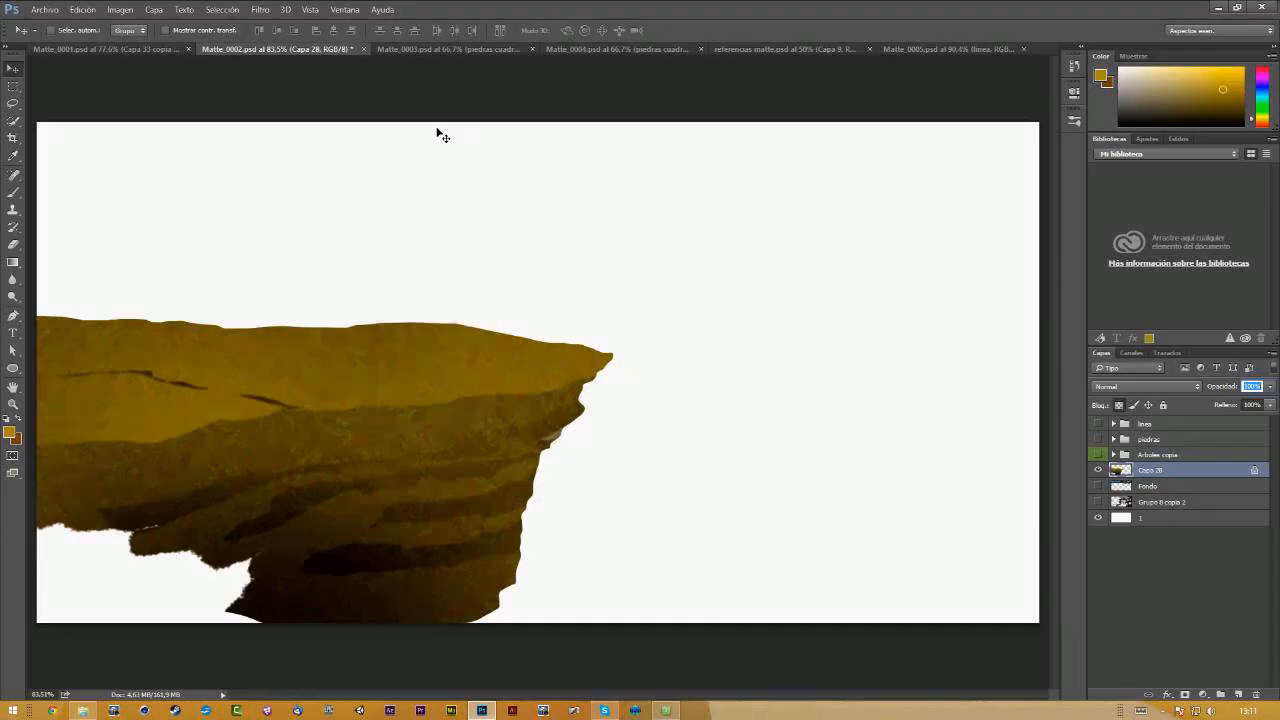
pyautogui.click(761, 49)
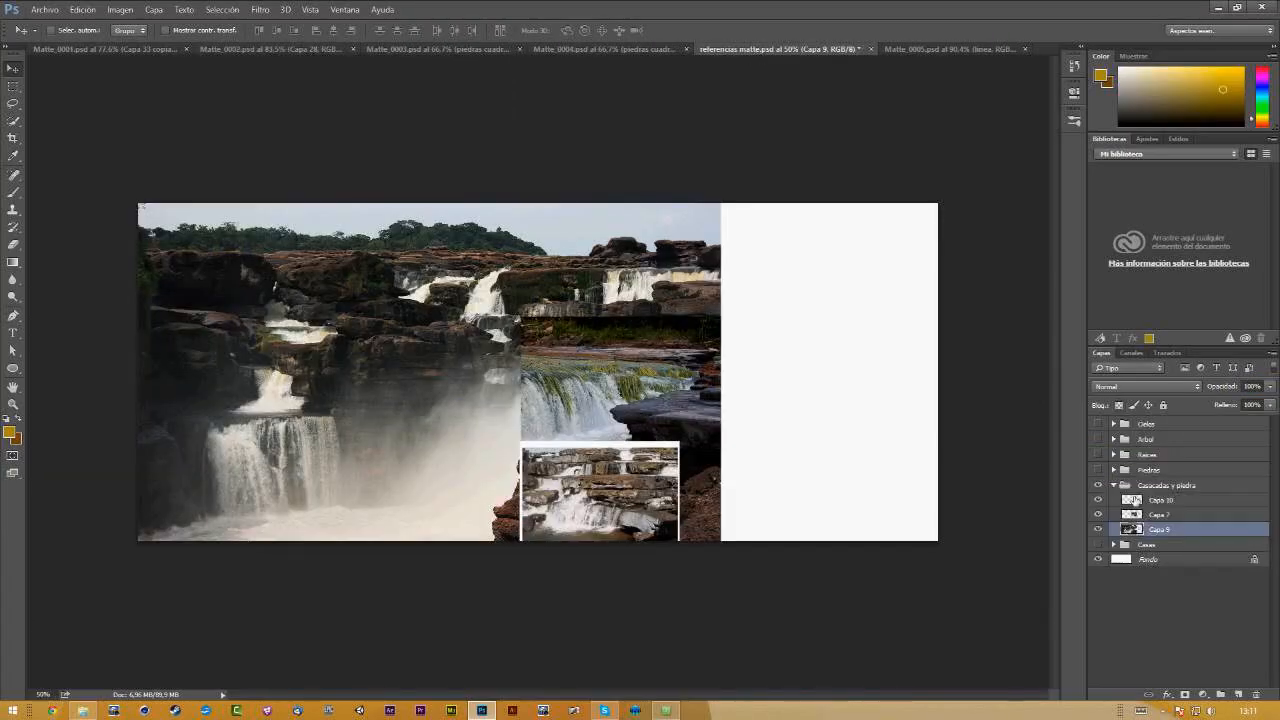
# Step: Compare the reference photos in the Piedras and Casacadas y piedra groups, leaving only Casacadas y piedra shown
pyautogui.click(1112, 486)
pyautogui.click(1098, 485)
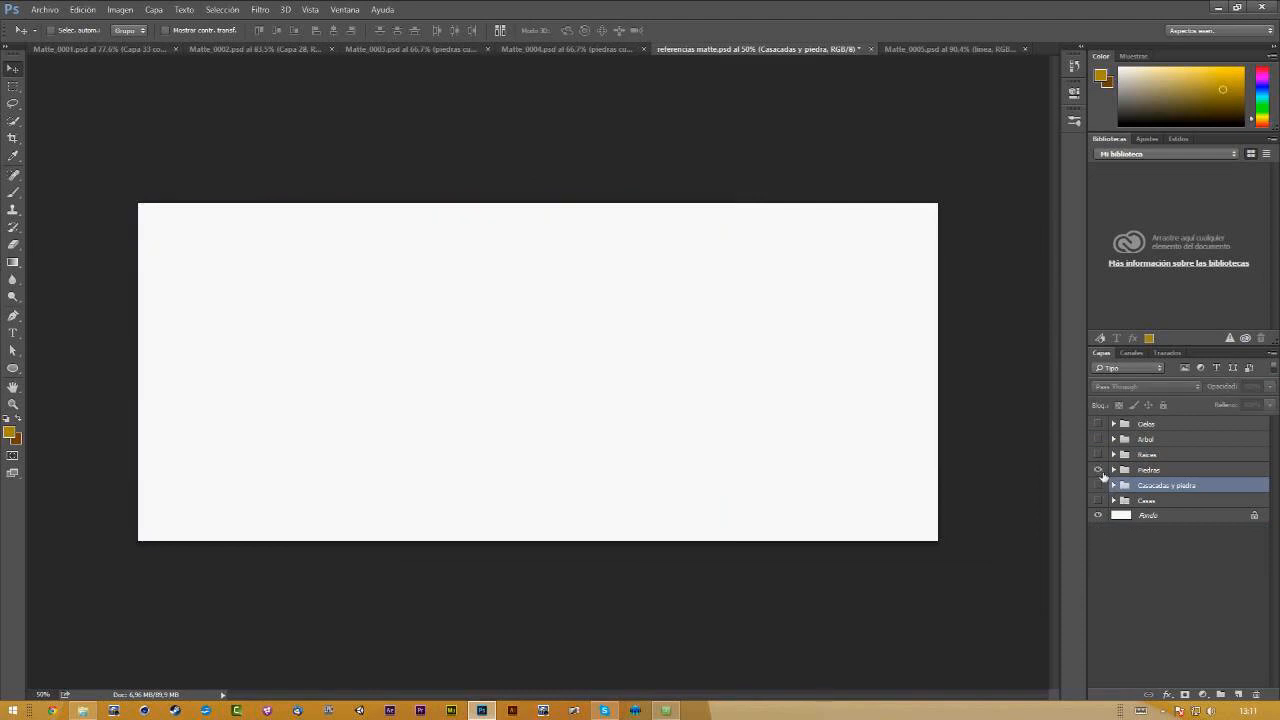
pyautogui.click(1099, 470)
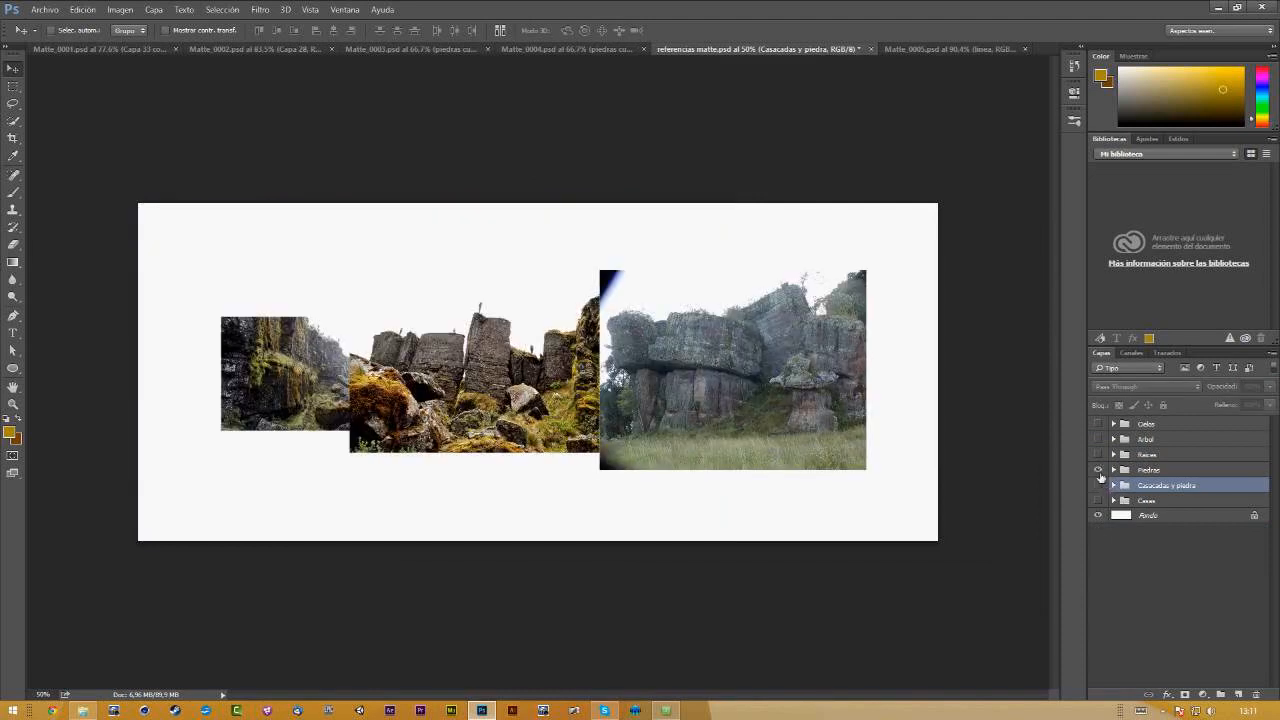
pyautogui.click(1099, 470)
pyautogui.click(1099, 485)
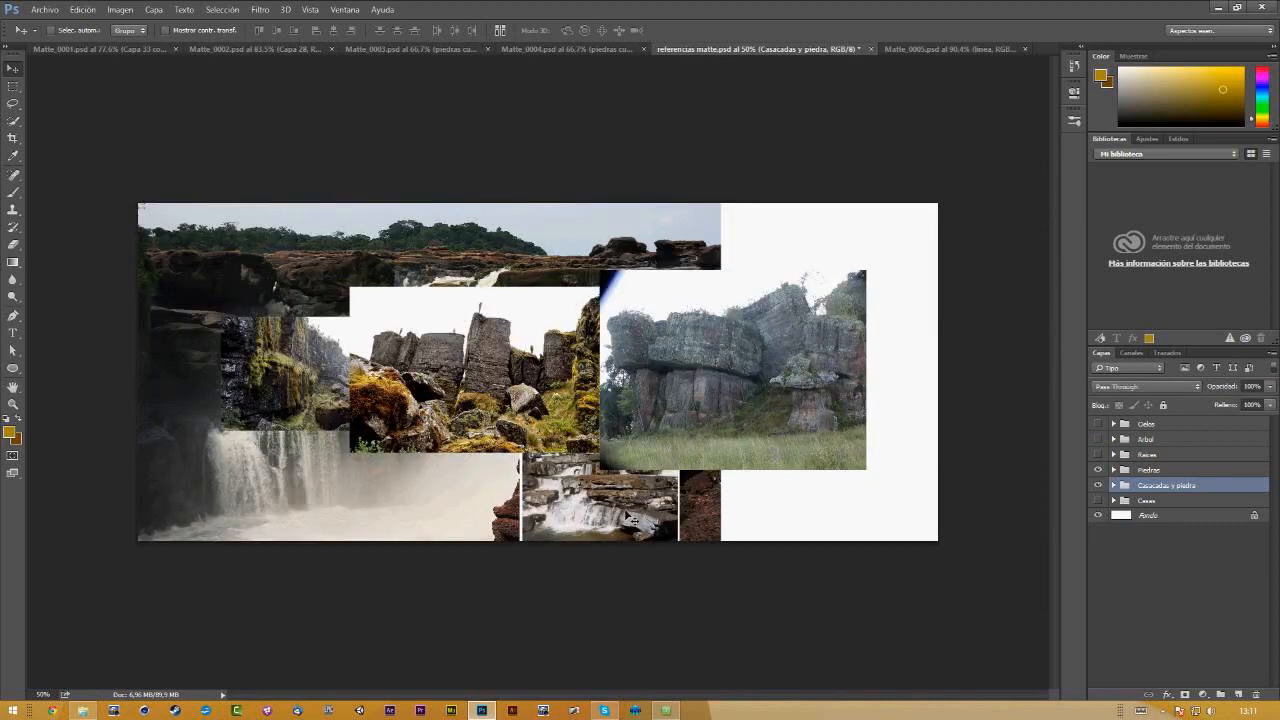
pyautogui.click(1099, 485)
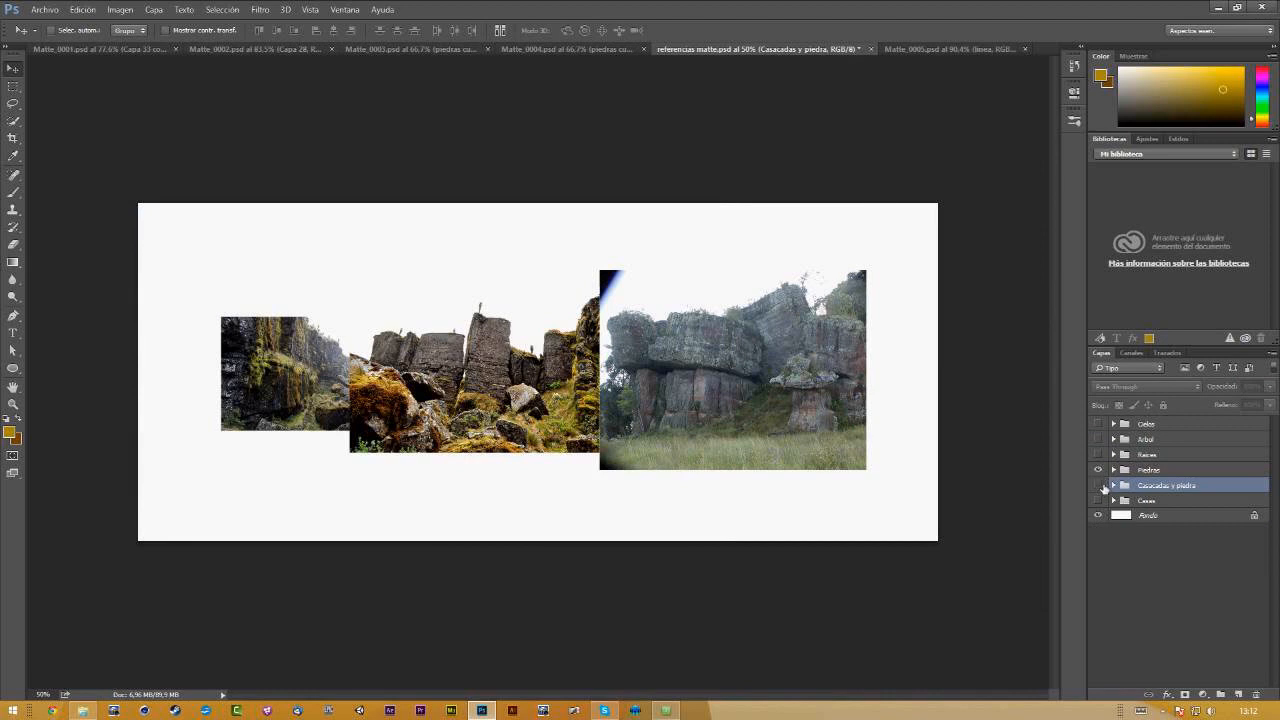
pyautogui.click(1098, 485)
pyautogui.click(1098, 469)
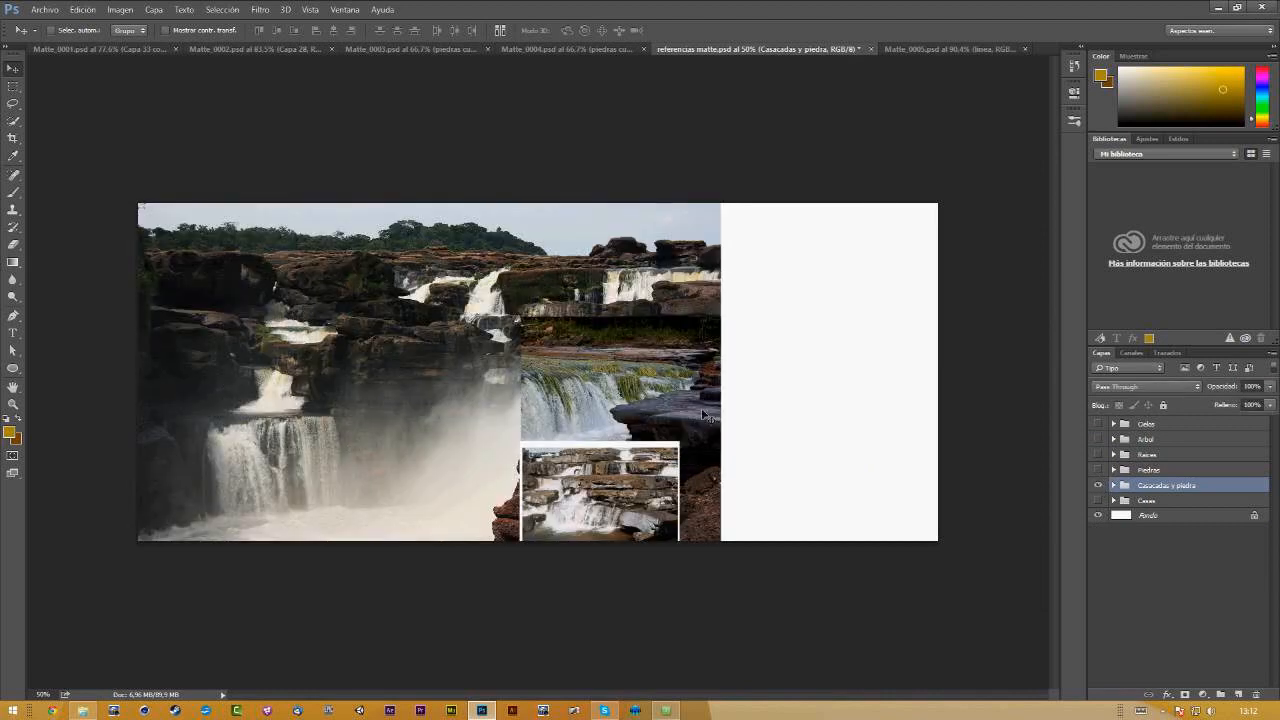
# Step: Expand the Casacadas y piedra group and select Capa 7, hiding and reshowing it to identify its waterfall photo
pyautogui.press('ctrl')
pyautogui.click(1114, 485)
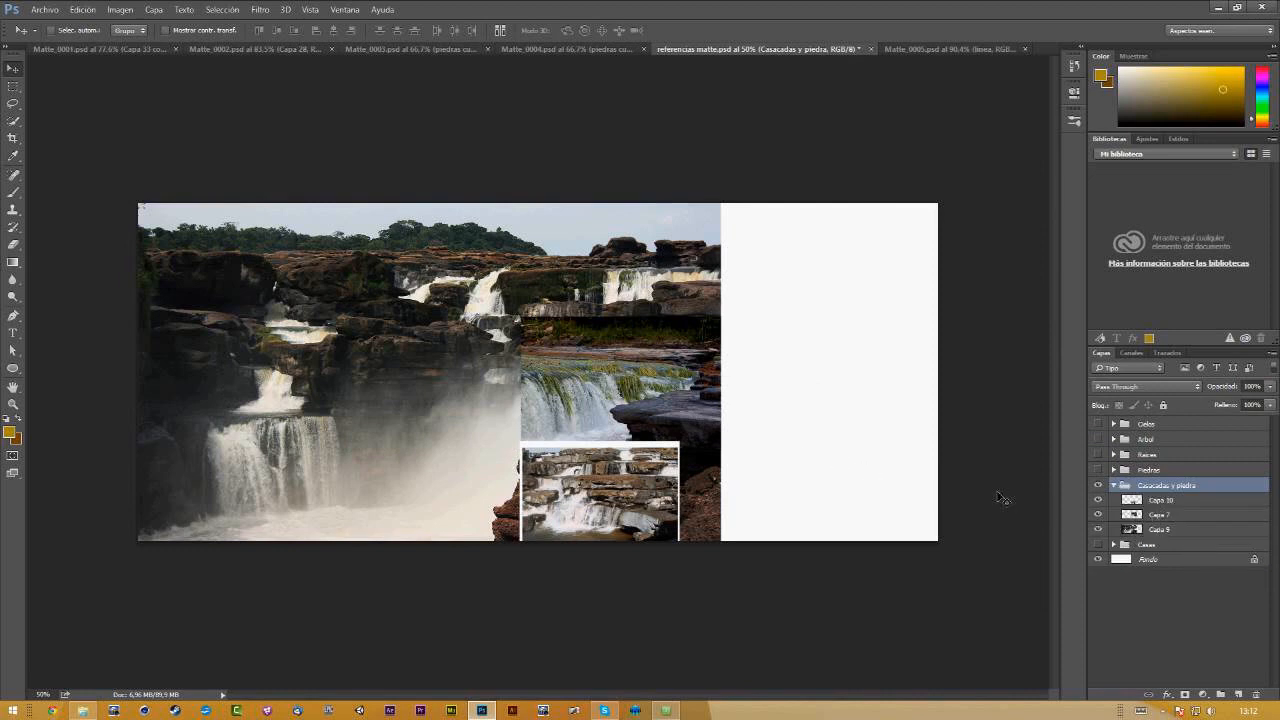
pyautogui.click(1148, 503)
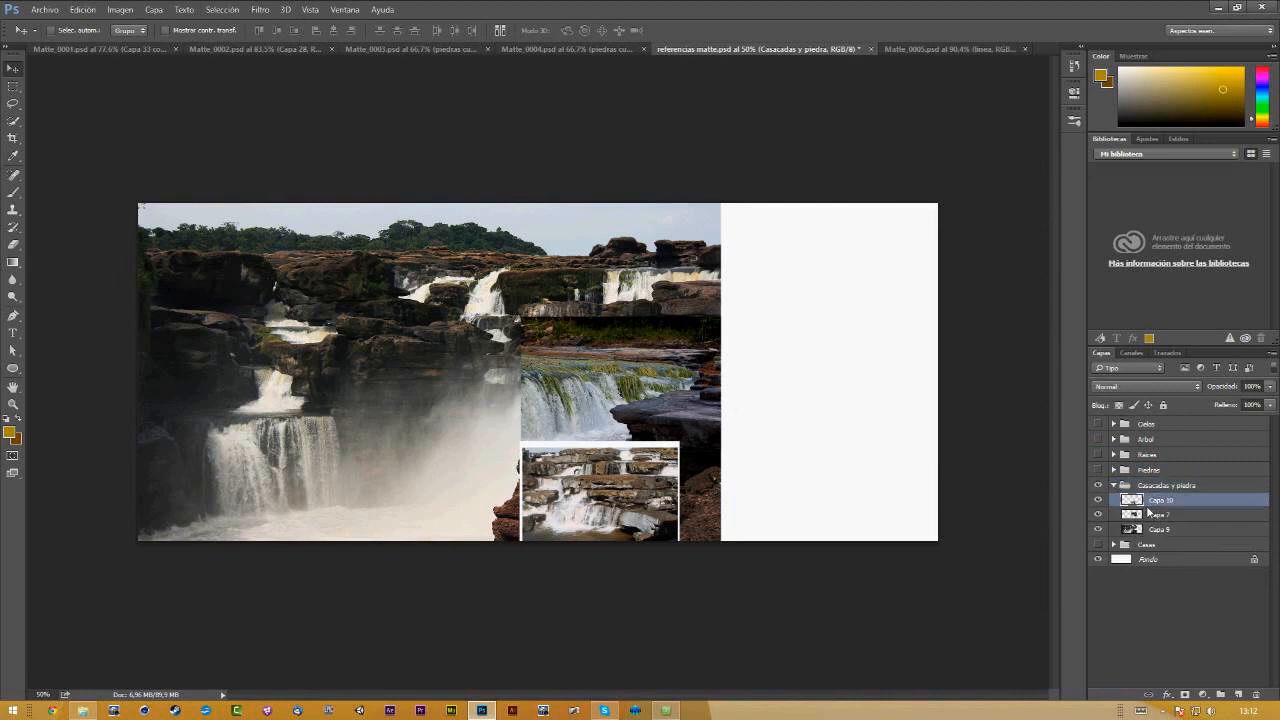
pyautogui.click(1098, 514)
pyautogui.click(1158, 515)
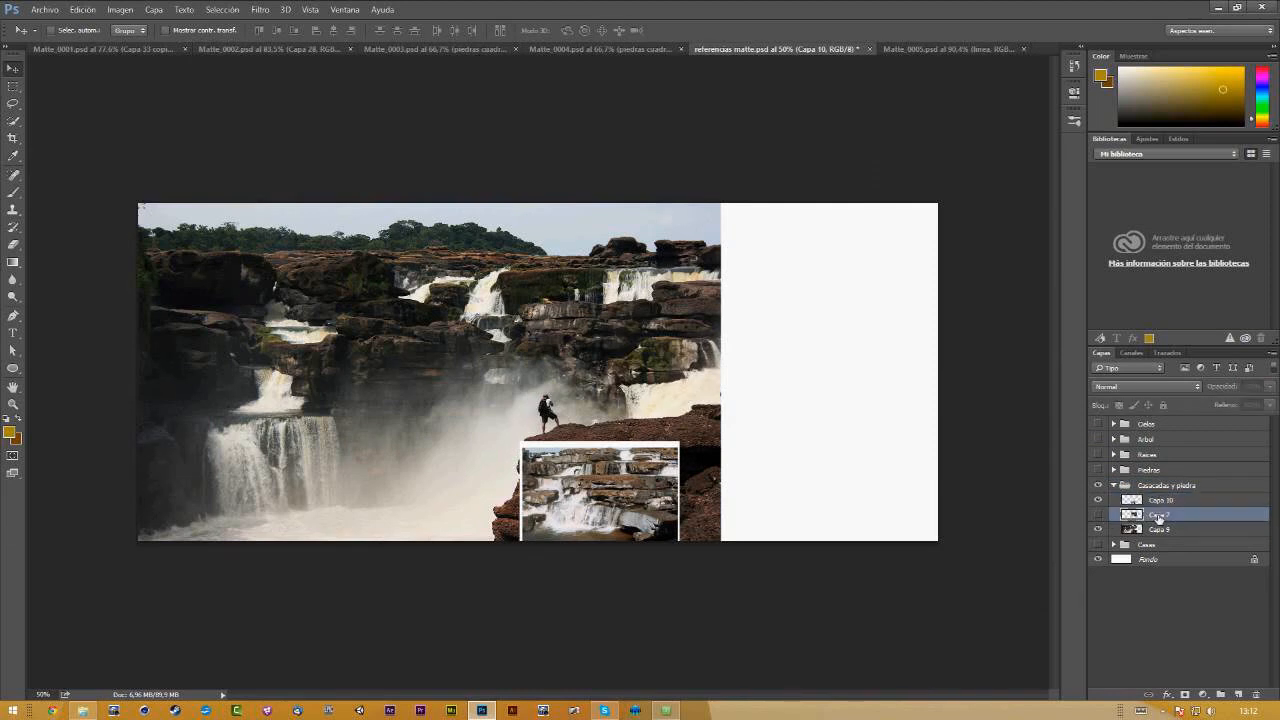
pyautogui.click(1098, 514)
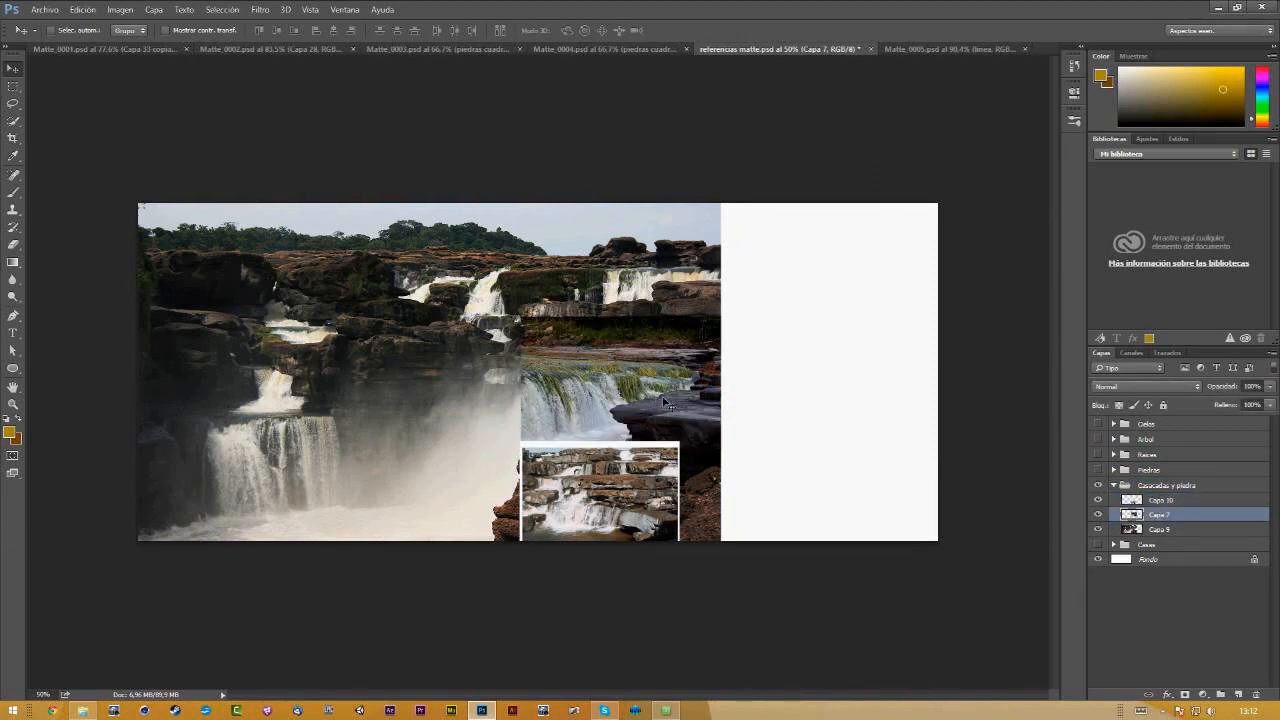
# Step: Lasso the dark rock ledge beside the waterfall in Capa 7 and move it into Matte_0002.psd above the plateau
pyautogui.press('l')
pyautogui.moveTo(750, 352)
pyautogui.mouseDown()
pyautogui.moveTo(586, 412)
pyautogui.moveTo(610, 446)
pyautogui.moveTo(751, 484)
pyautogui.moveTo(798, 356)
pyautogui.mouseUp()
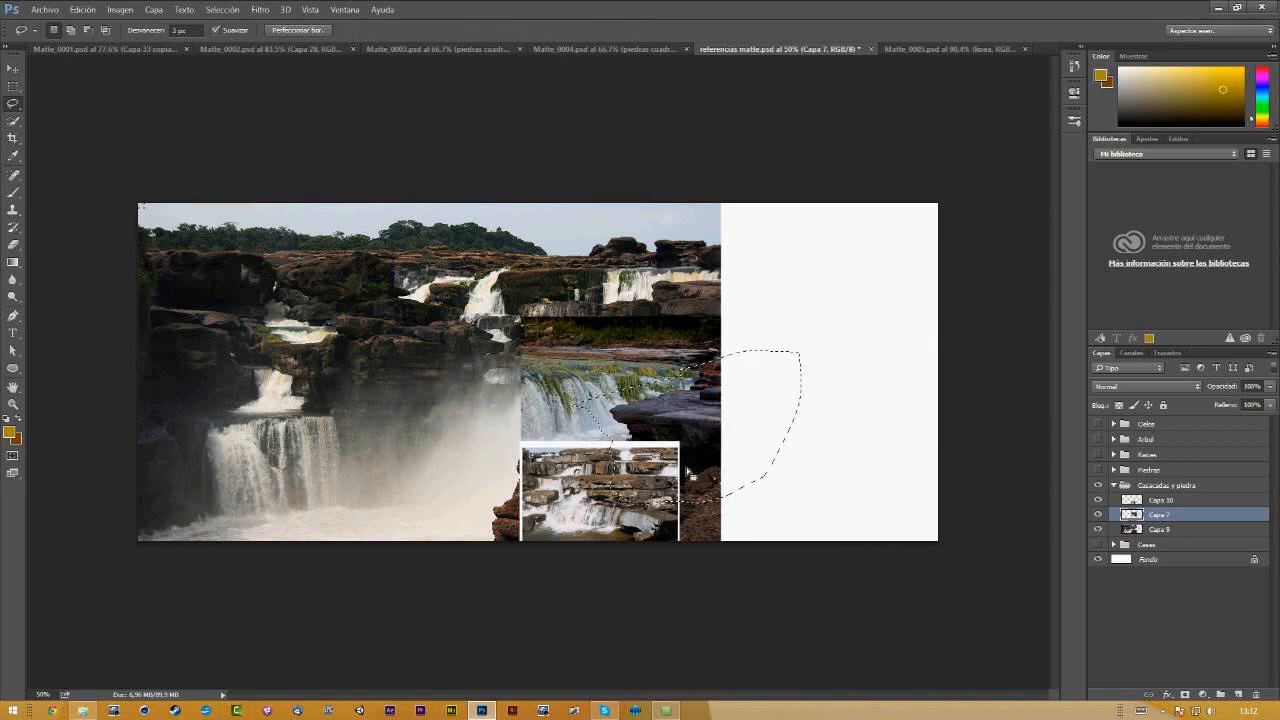
pyautogui.press('v')
pyautogui.moveTo(676, 372); pyautogui.dragTo(138, 120)
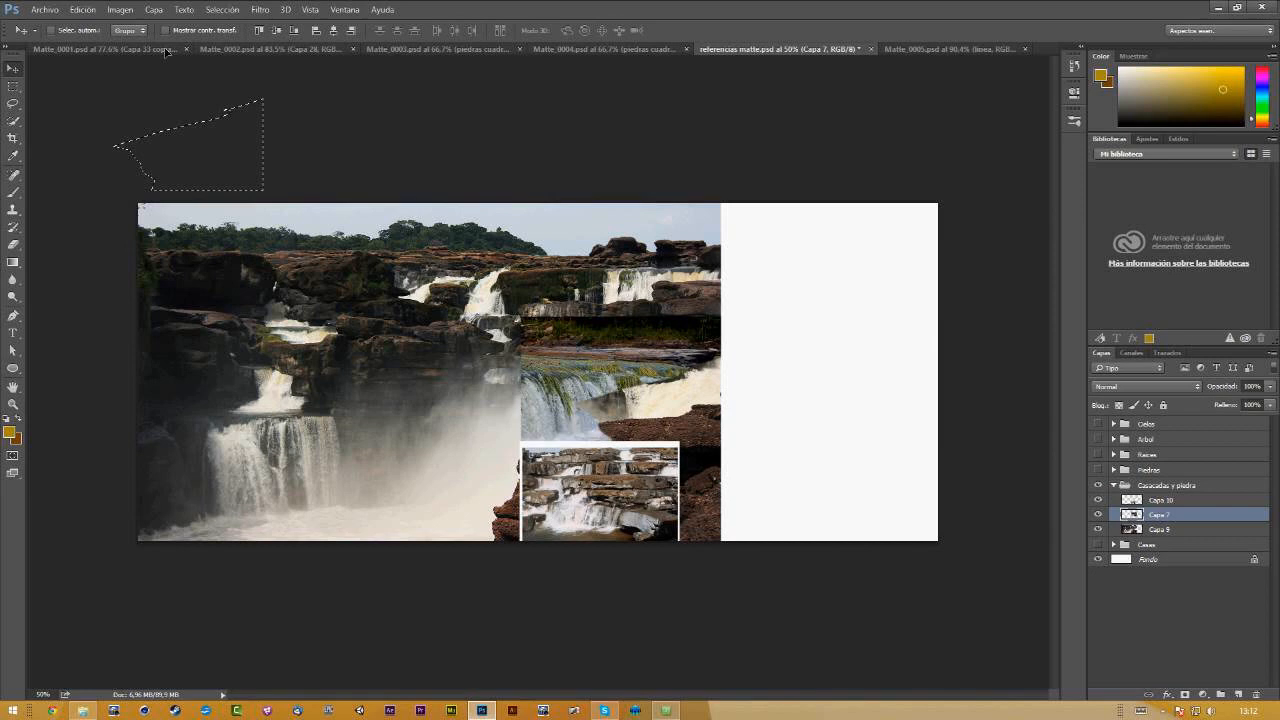
pyautogui.moveTo(166, 51); pyautogui.dragTo(432, 346)
# Step: Flip the pasted rock ledge horizontally, scale it to about 184%, and place it over the plateau's pointed tip
pyautogui.hotkey('ctrl', 't')
pyautogui.rightClick(432, 346)
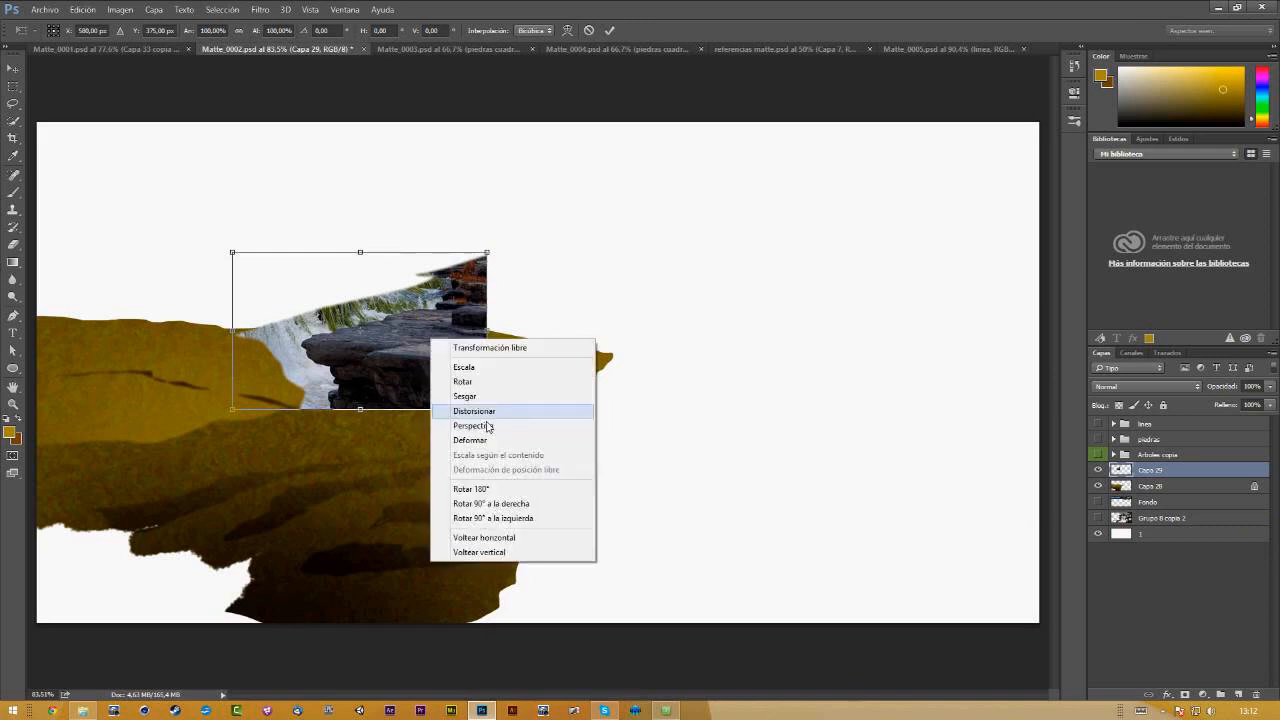
pyautogui.click(490, 537)
pyautogui.moveTo(344, 366); pyautogui.dragTo(523, 375)
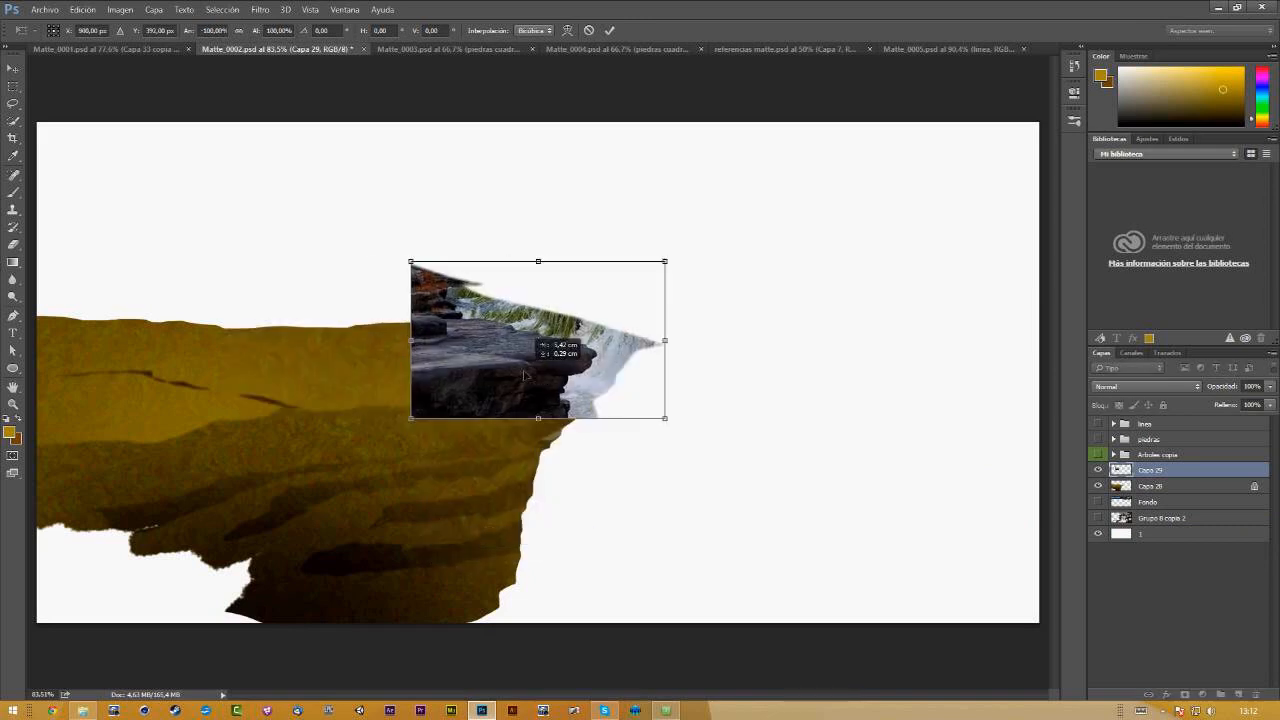
pyautogui.moveTo(665, 262); pyautogui.dragTo(802, 235)
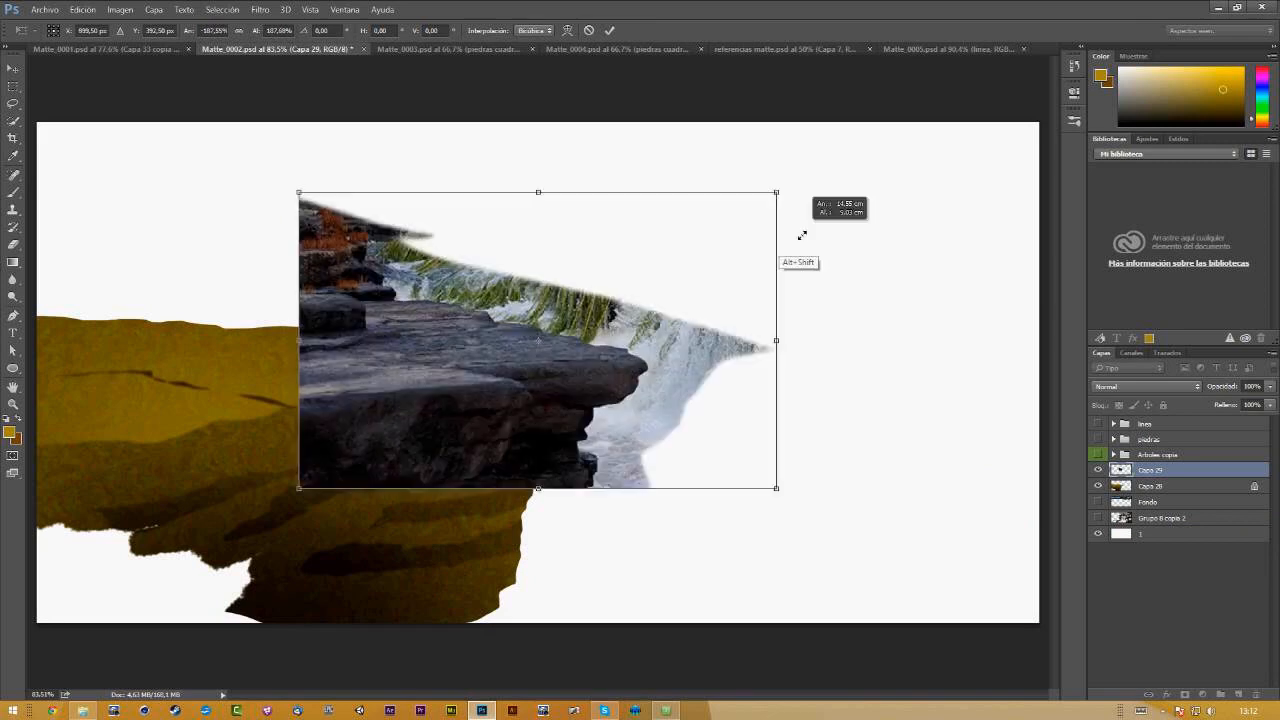
pyautogui.moveTo(552, 412)
pyautogui.mouseDown()
pyautogui.moveTo(481, 342)
pyautogui.moveTo(533, 404)
pyautogui.mouseUp()
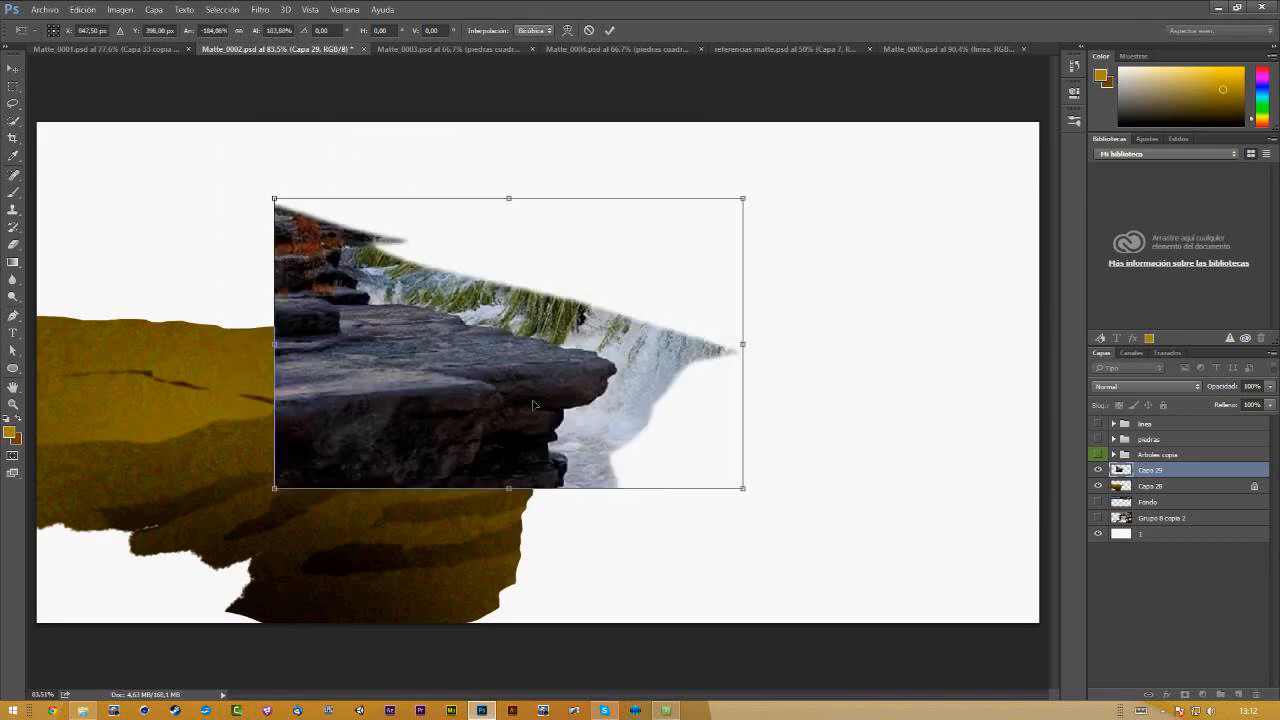
pyautogui.press('Return')
# Step: Clip the rock photo to Capa 28, aligned with the plateau's tip, and set its blend mode to Luz suave
pyautogui.keyDown('alt'); pyautogui.click(1158, 478); pyautogui.keyUp('alt')
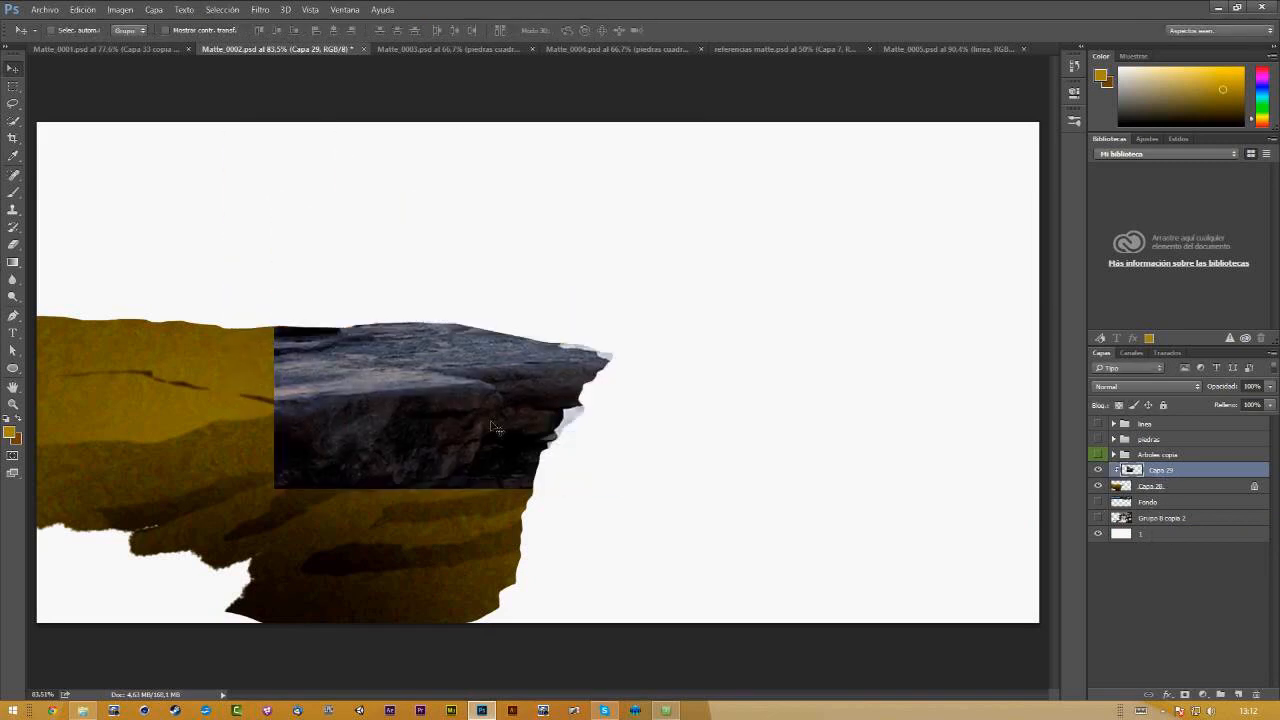
pyautogui.moveTo(495, 420); pyautogui.dragTo(519, 401)
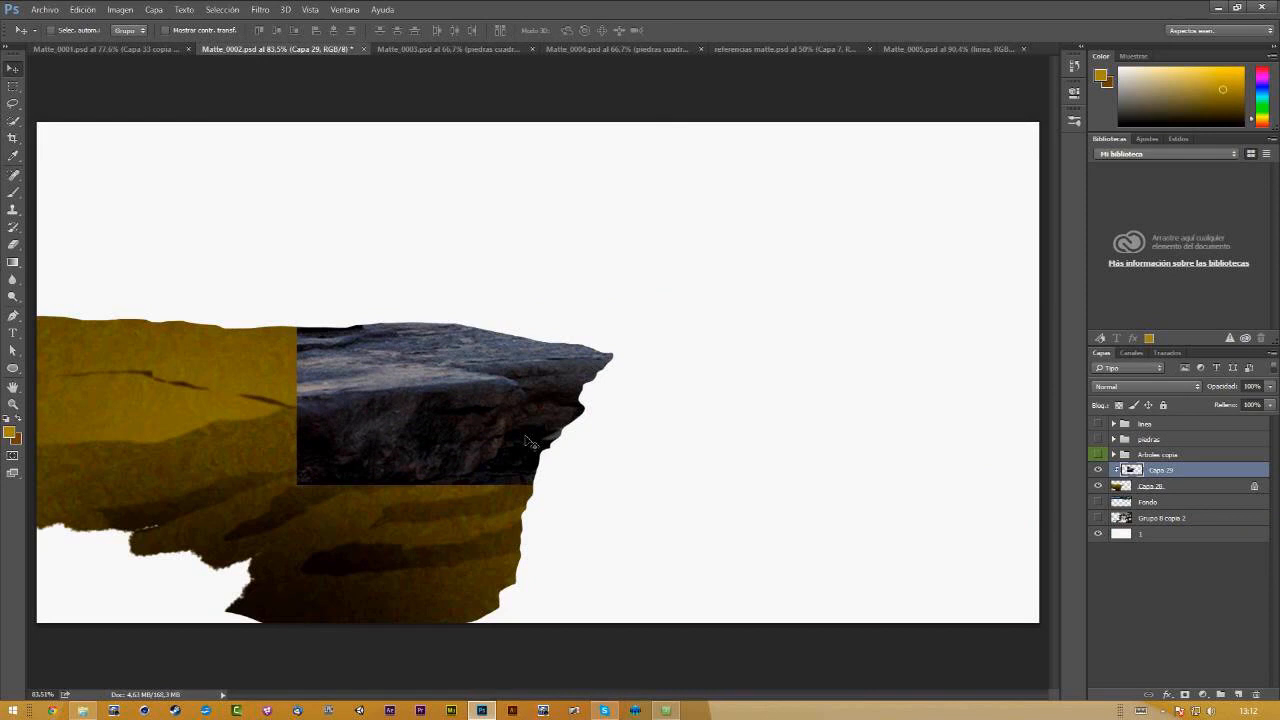
pyautogui.click(1108, 394)
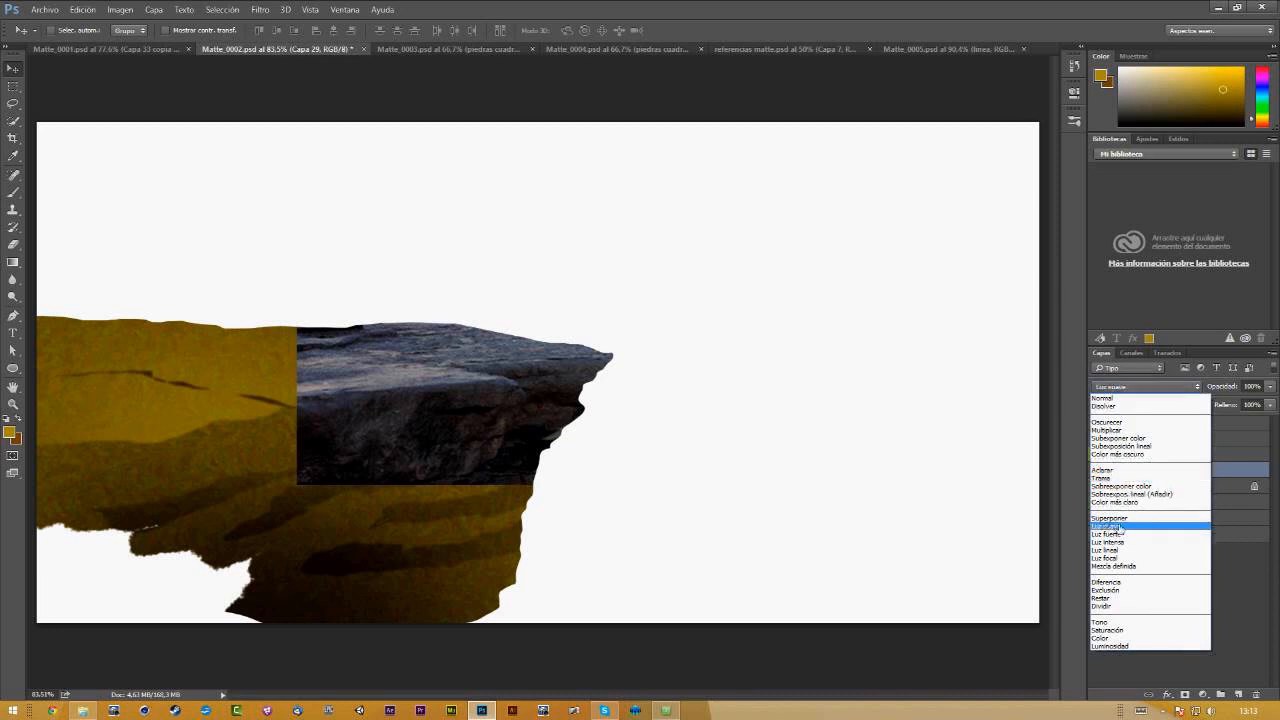
pyautogui.click(1117, 528)
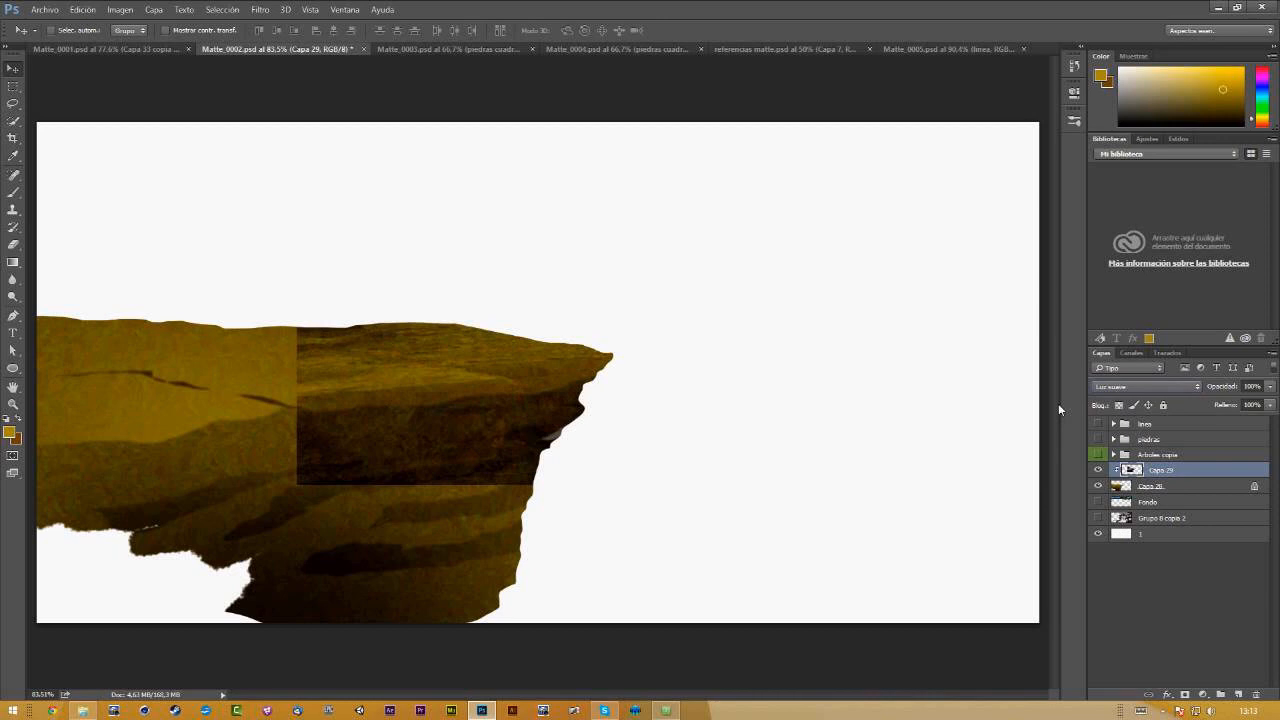
# Step: Adjust Capa 28 with Tono/saturación, setting Tono to -6 and Saturación to -20, and slightly lowering Luminosidad
pyautogui.click(1158, 489)
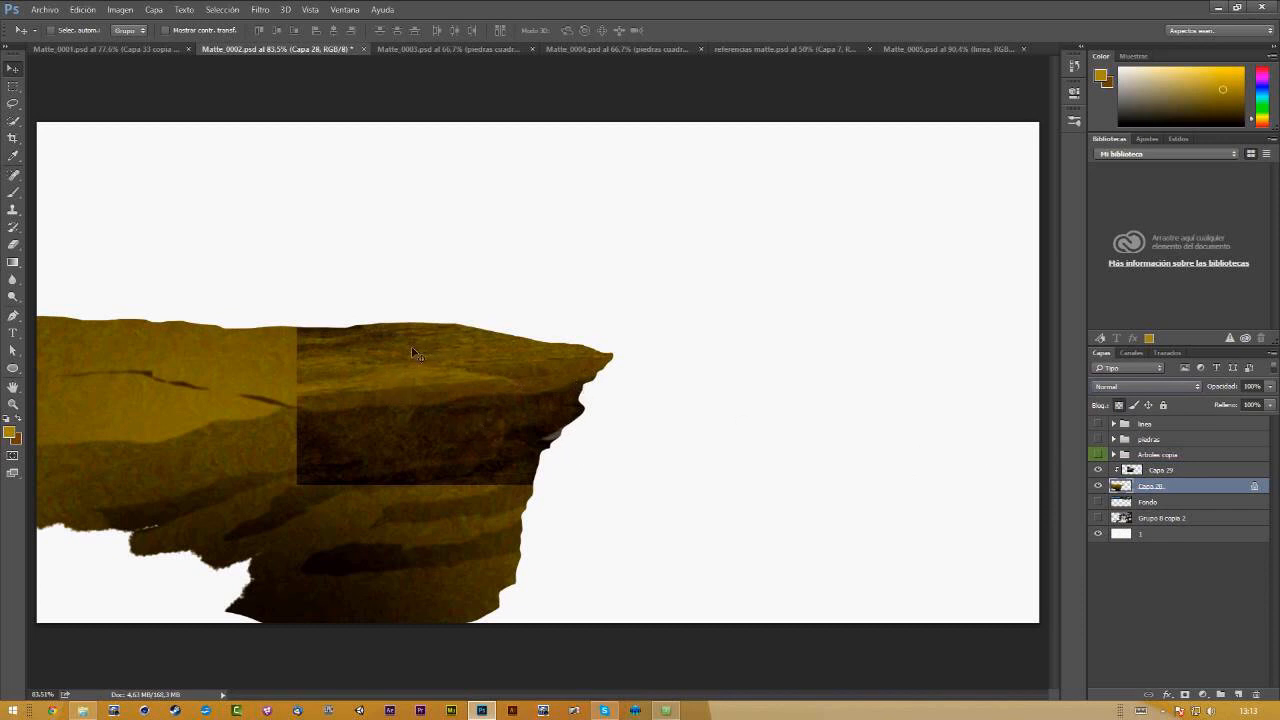
pyautogui.press('f')
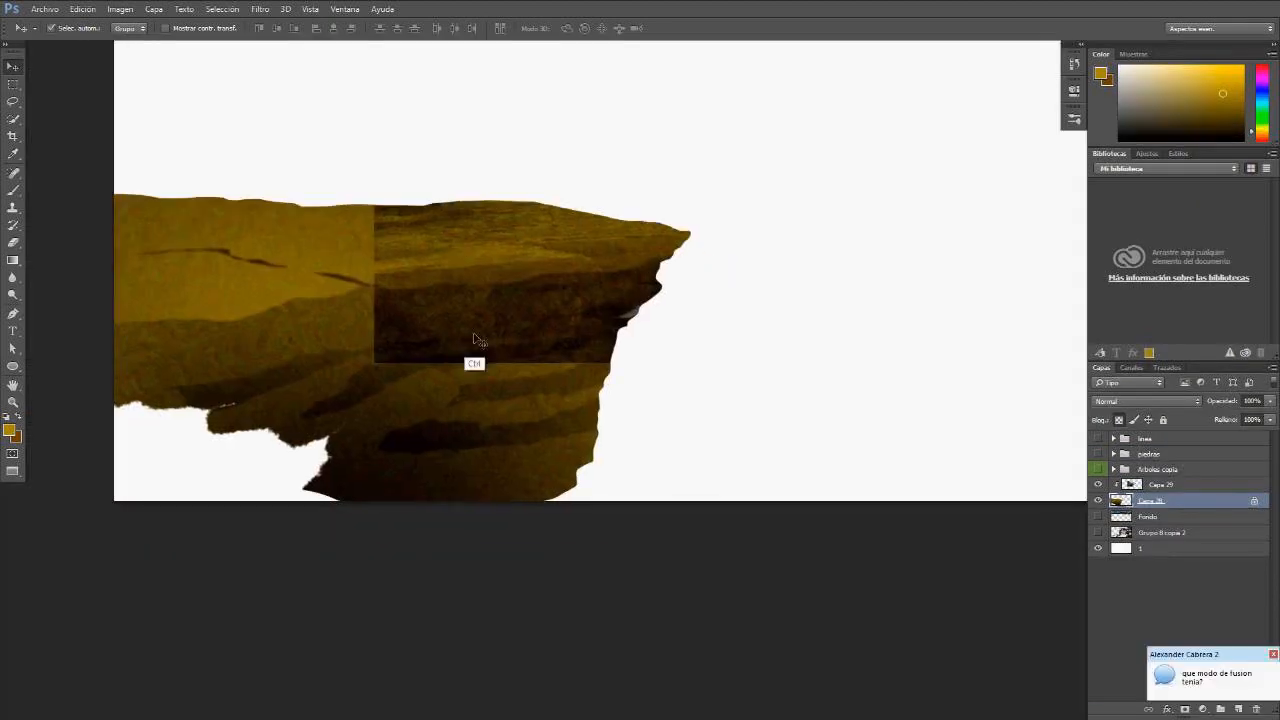
pyautogui.hotkey('ctrl', 'u')
pyautogui.moveTo(463, 140); pyautogui.dragTo(851, 77)
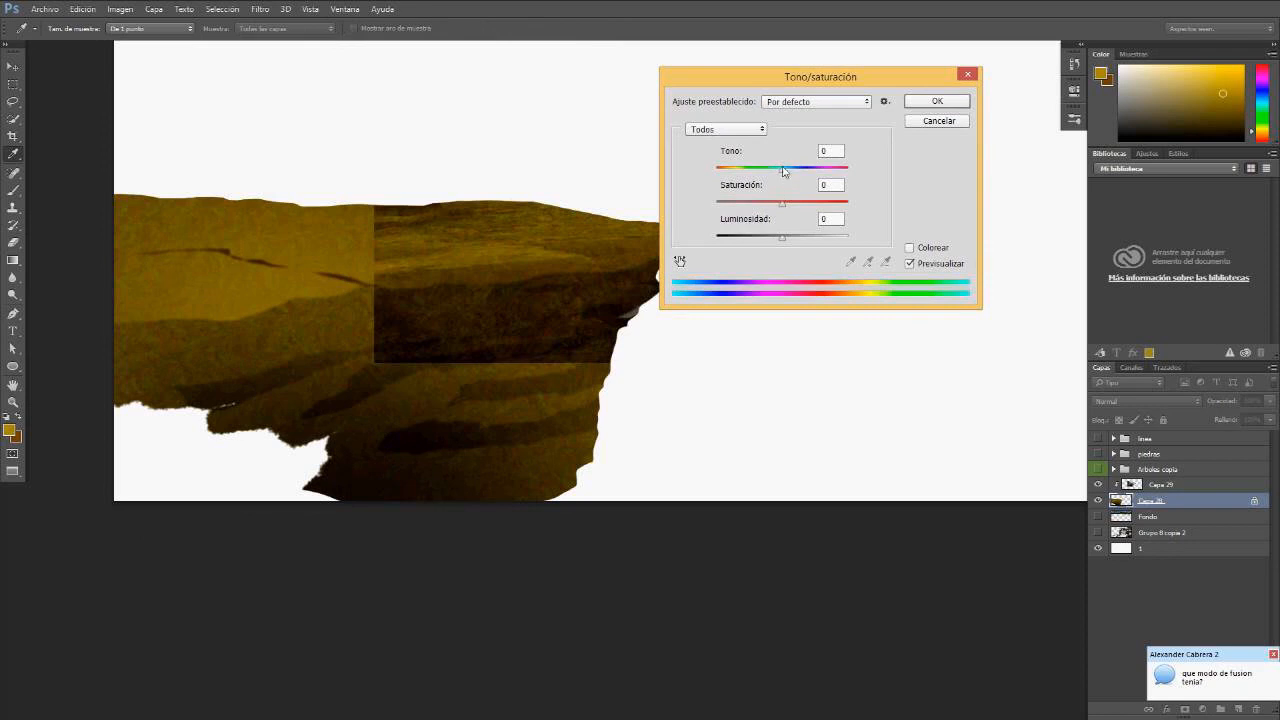
pyautogui.moveTo(786, 169)
pyautogui.mouseDown()
pyautogui.moveTo(766, 171)
pyautogui.moveTo(786, 172)
pyautogui.moveTo(757, 207)
pyautogui.moveTo(785, 203)
pyautogui.moveTo(781, 175)
pyautogui.mouseUp()
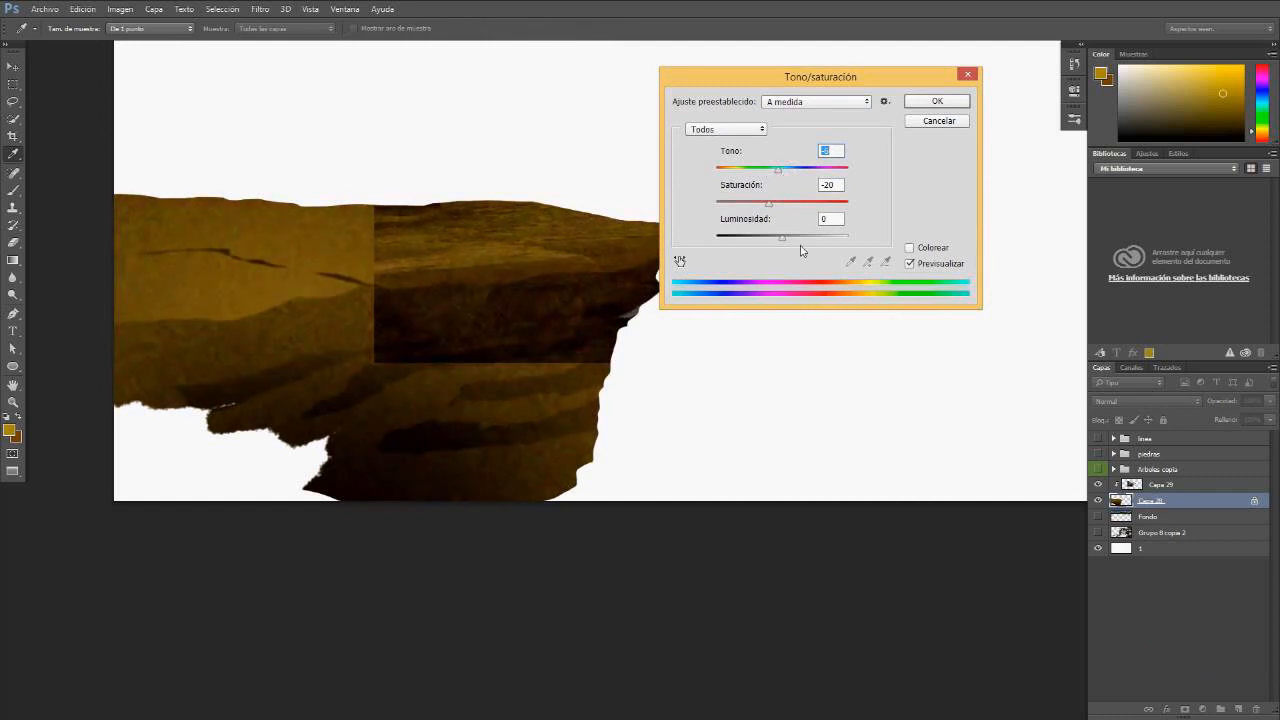
pyautogui.moveTo(782, 237); pyautogui.dragTo(779, 240)
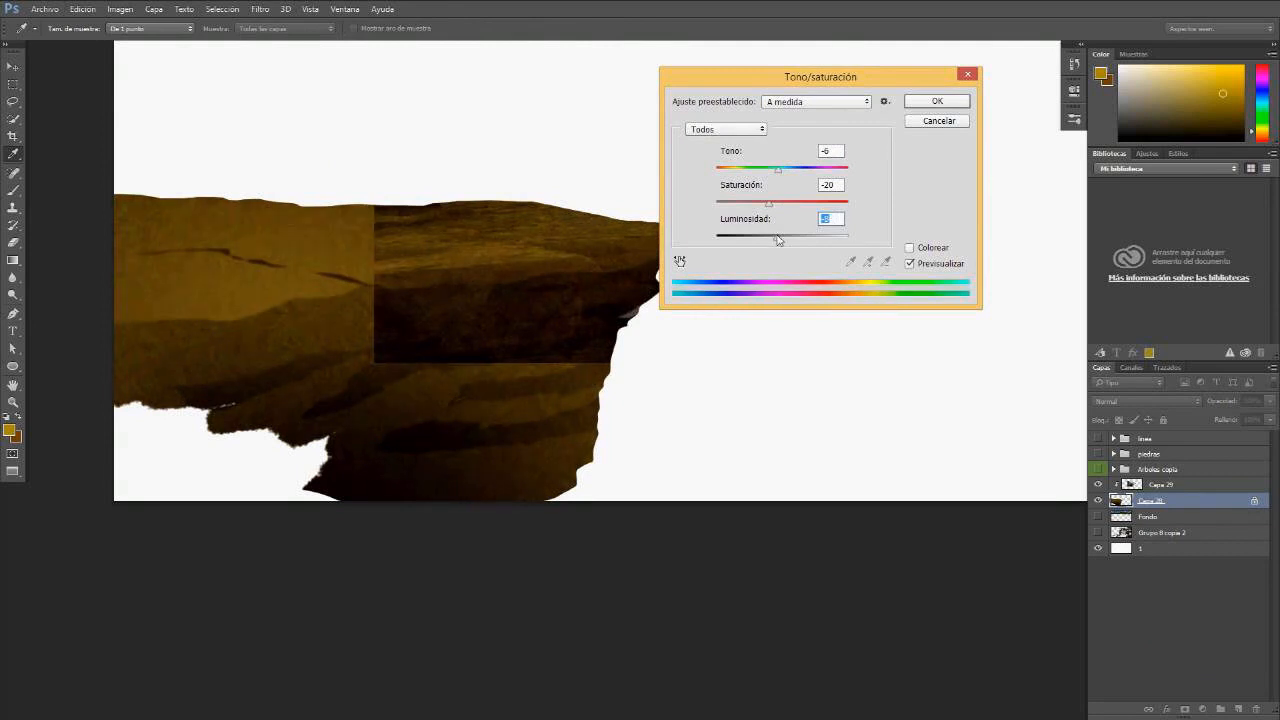
pyautogui.click(927, 101)
pyautogui.press('v')
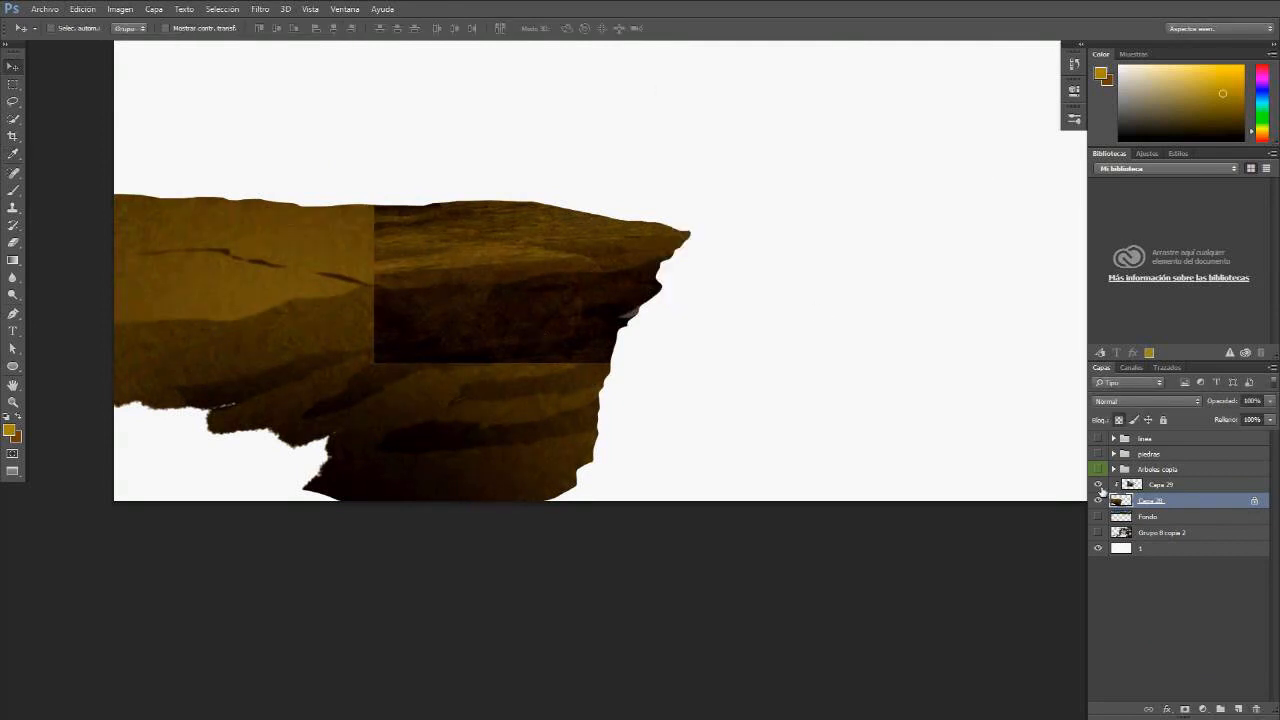
# Step: Compare the plateau with and without the Capa 29 rock photo, then shift that photo slightly over the plateau's tip
pyautogui.click(1098, 485)
pyautogui.click(1098, 485)
pyautogui.click(1168, 490)
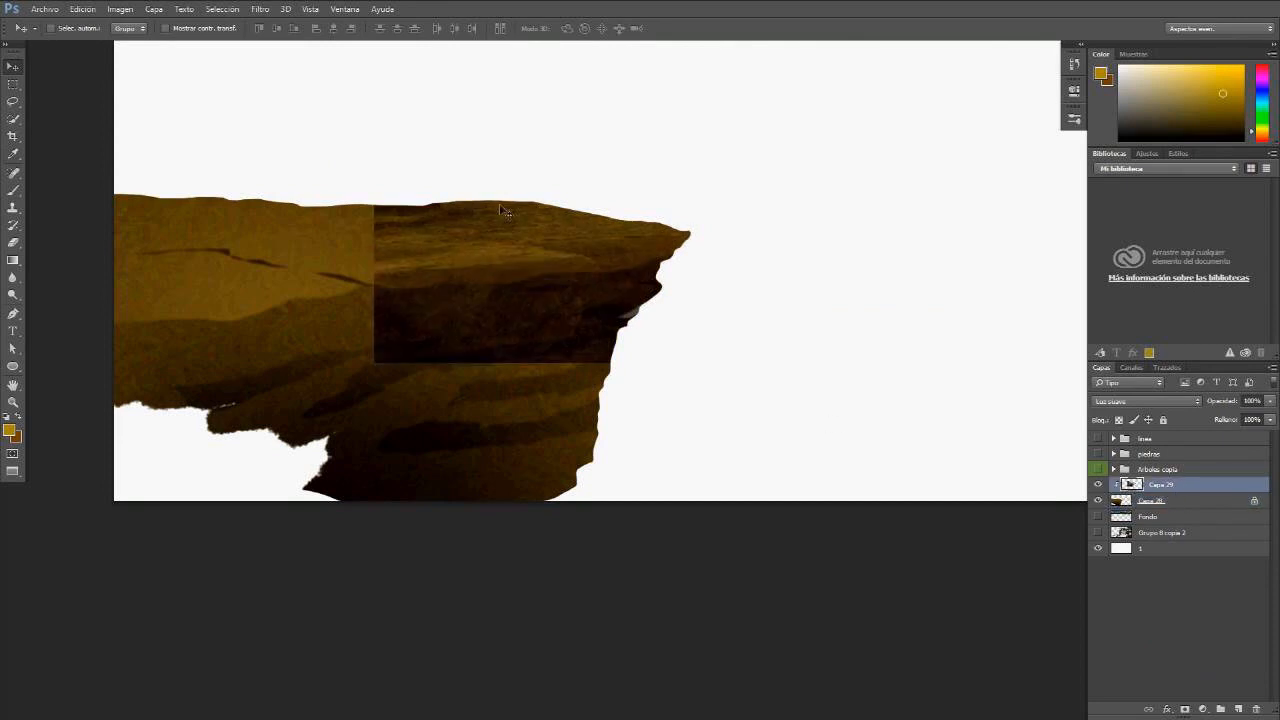
pyautogui.moveTo(522, 269); pyautogui.dragTo(578, 302)
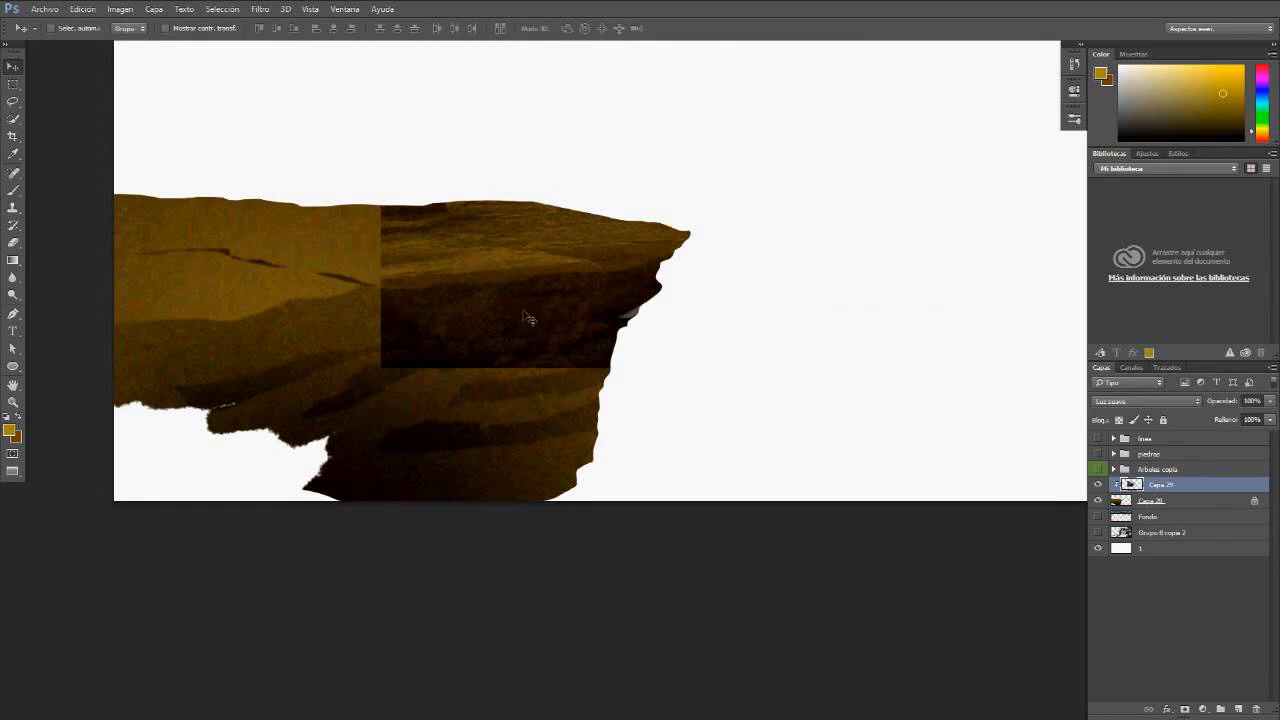
# Step: Desaturate the Capa 29 rock photo with Tono/saturación, setting Saturación to -72
pyautogui.hotkey('ctrl', 'u')
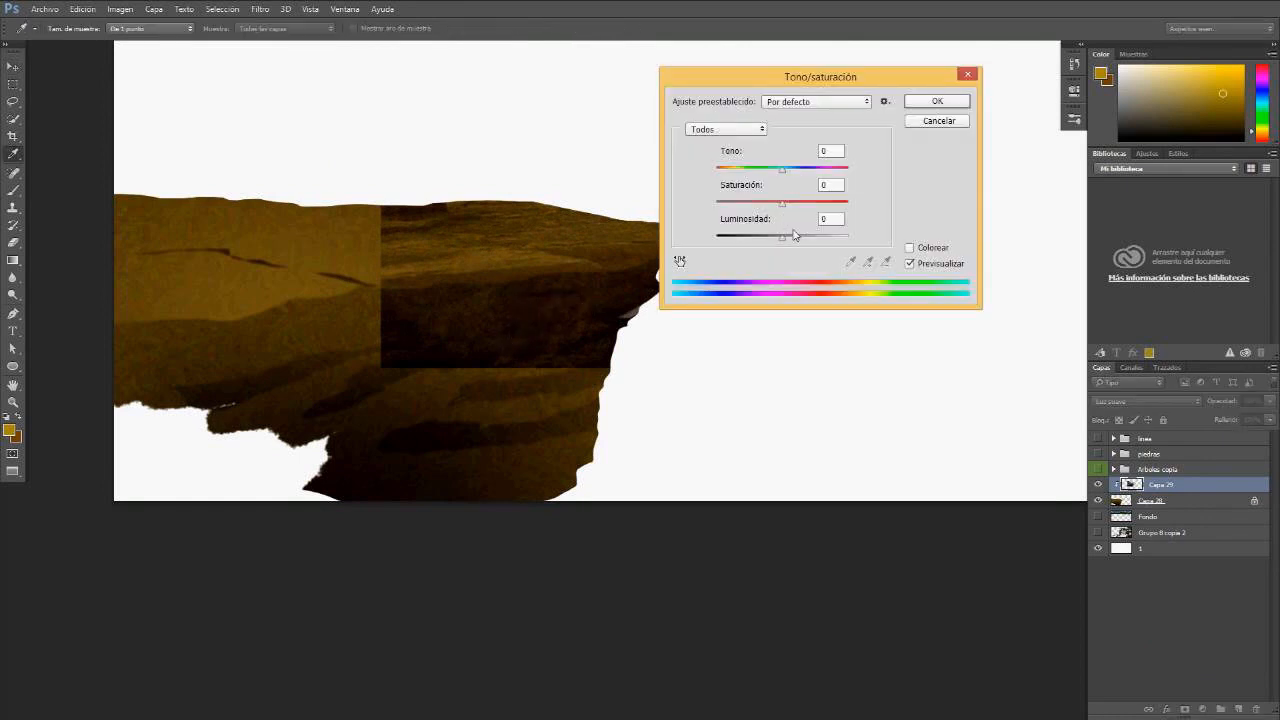
pyautogui.moveTo(784, 208); pyautogui.dragTo(736, 207)
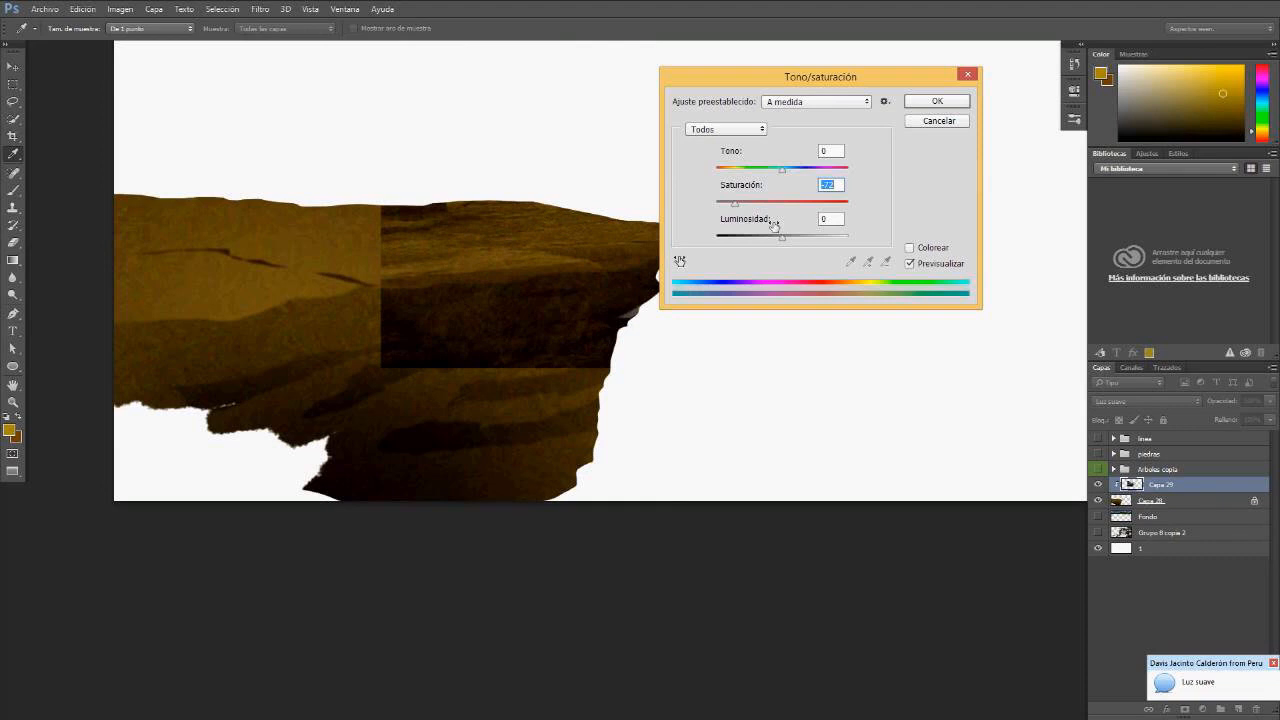
pyautogui.click(937, 101)
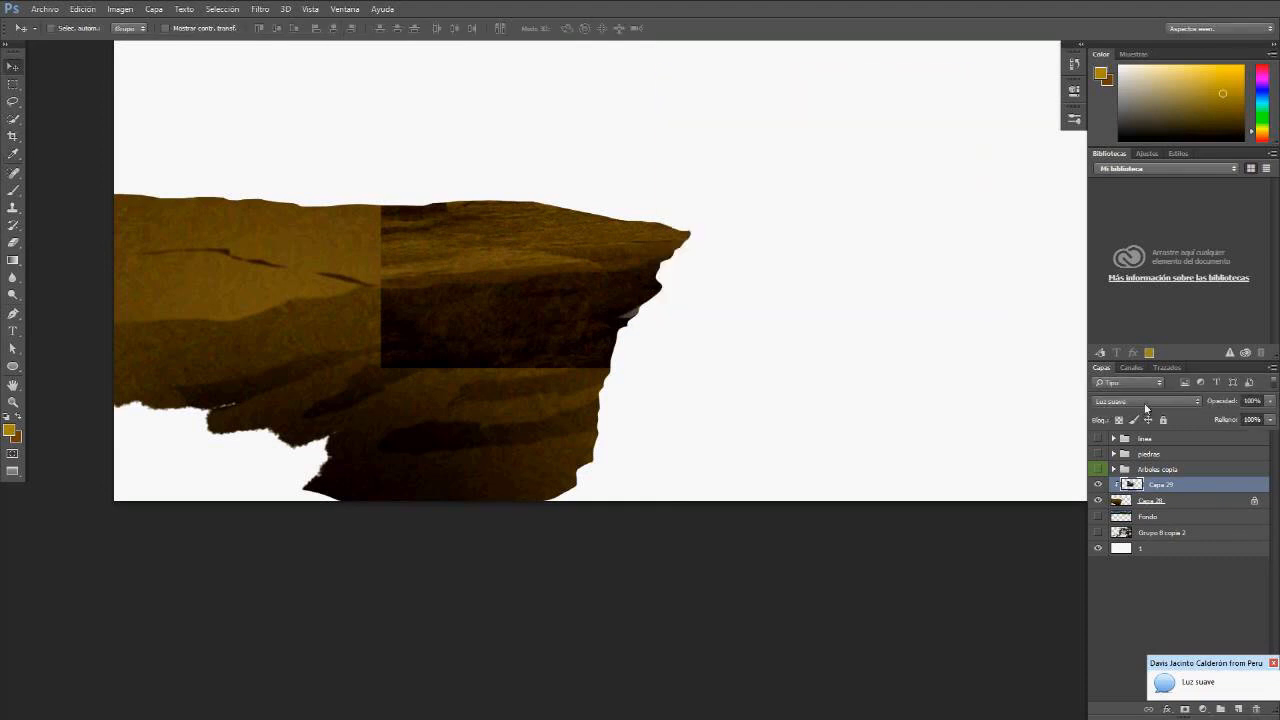
# Step: Set Capa 29's blend mode to Luz fuerte at 80% opacity and reposition the rock photo over the plateau's tip
pyautogui.click(1149, 401)
pyautogui.click(1122, 413)
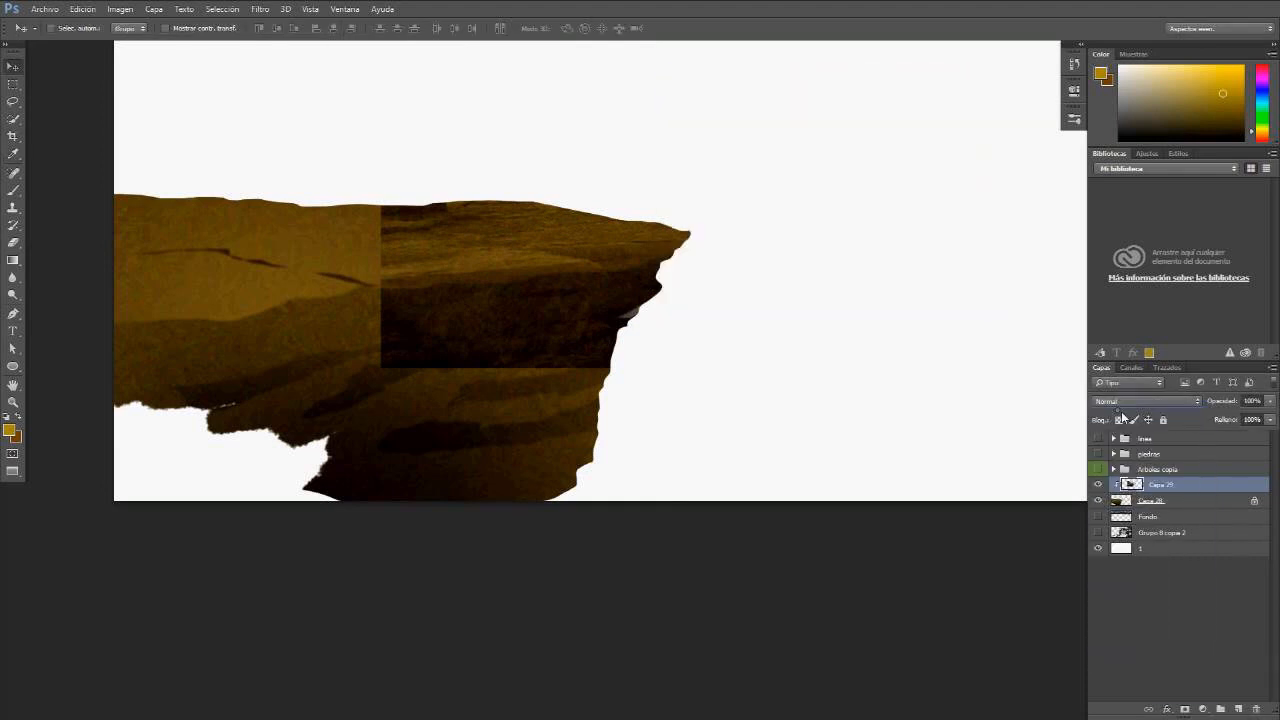
pyautogui.moveTo(540, 285); pyautogui.dragTo(590, 281)
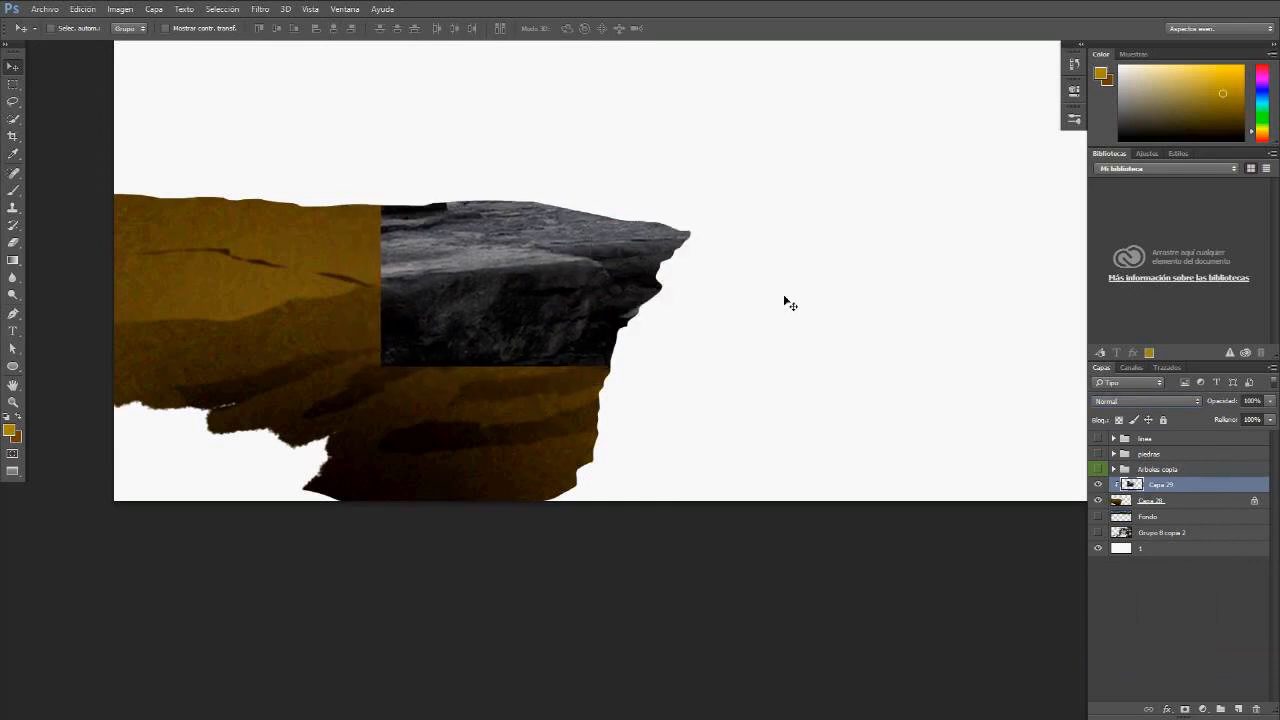
pyautogui.click(1155, 400)
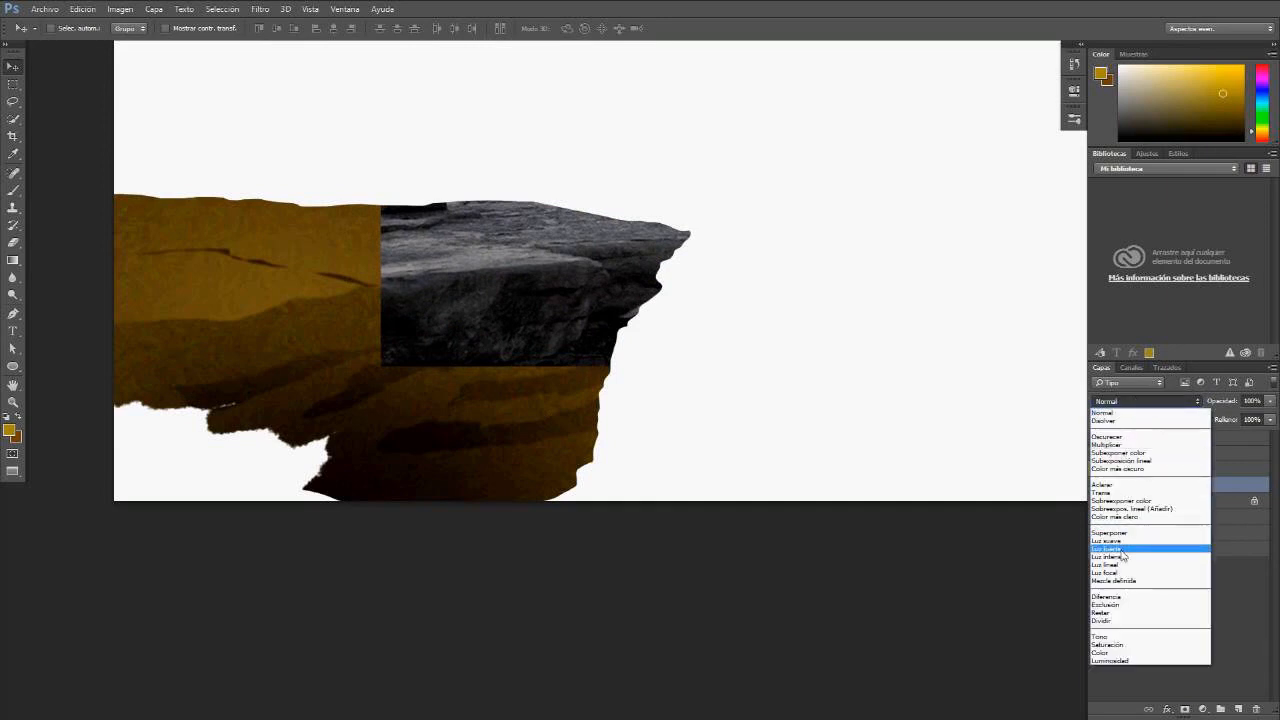
pyautogui.click(1122, 552)
pyautogui.moveTo(551, 329)
pyautogui.mouseDown()
pyautogui.moveTo(557, 343)
pyautogui.moveTo(567, 318)
pyautogui.mouseUp()
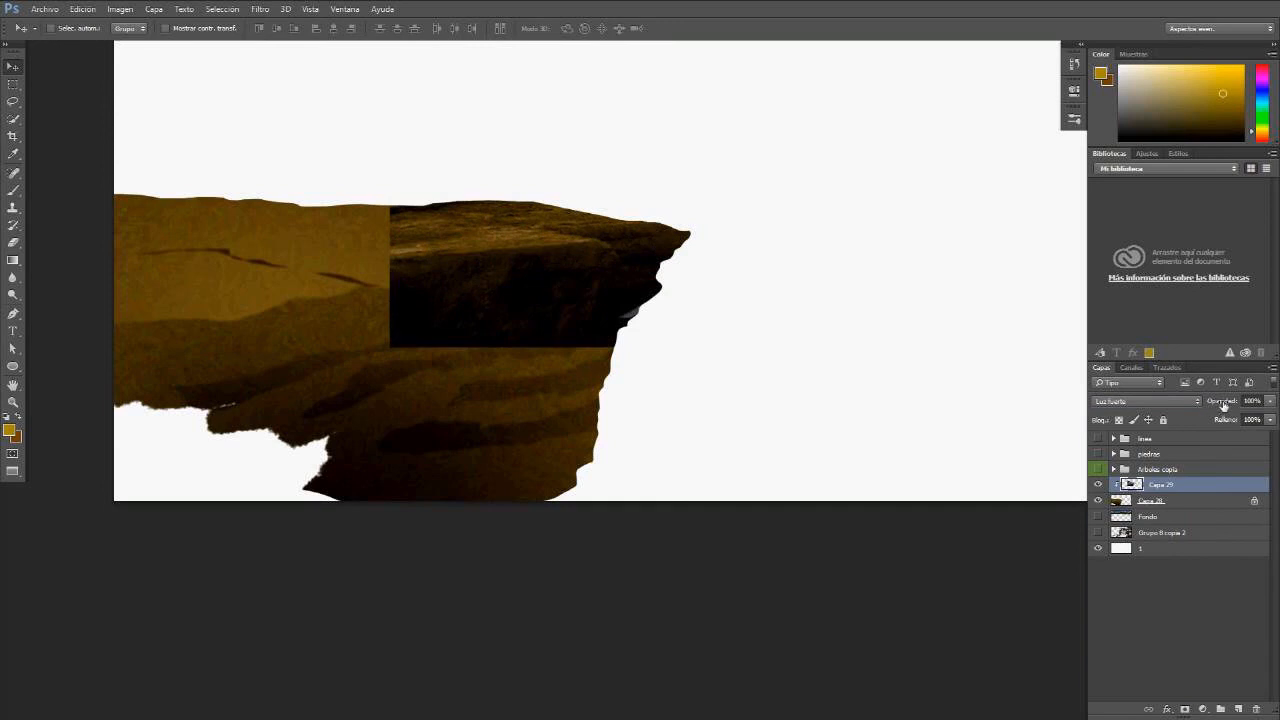
pyautogui.moveTo(1223, 405); pyautogui.dragTo(1209, 407)
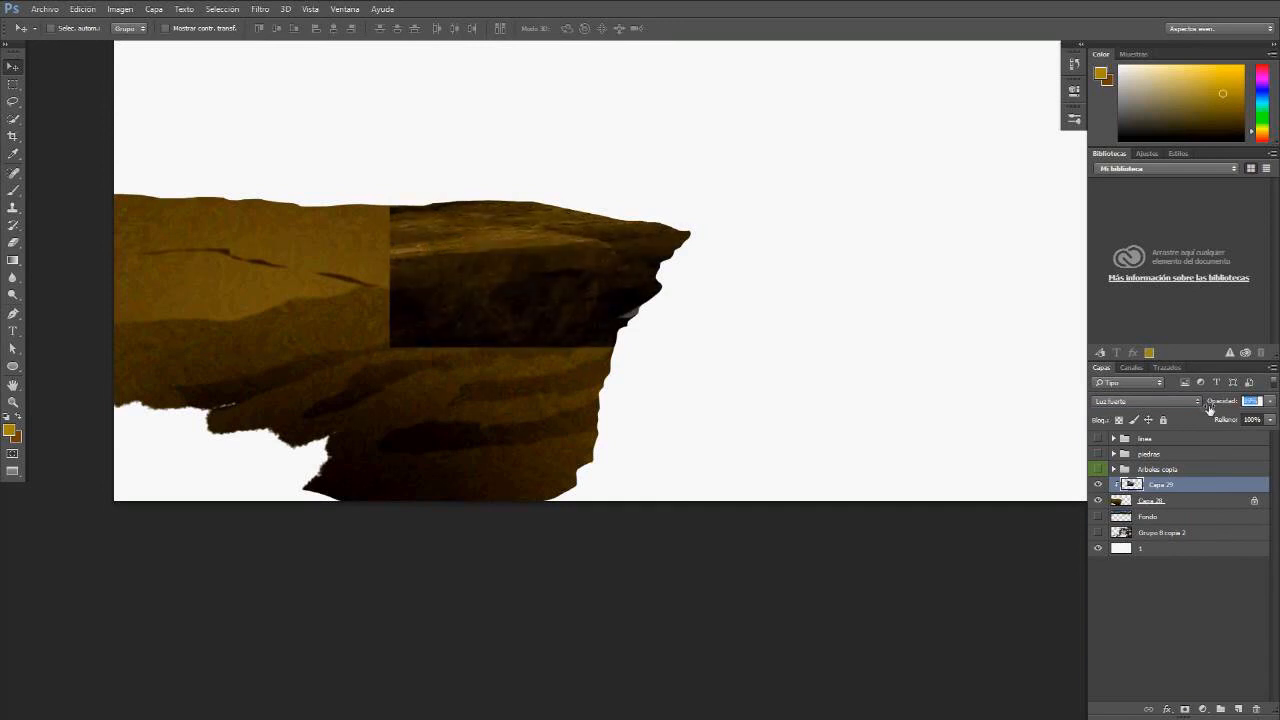
pyautogui.moveTo(529, 277); pyautogui.dragTo(536, 326)
# Step: Scale the Capa 29 rock photo to about 139% and align its ledge with the plateau's pointed tip
pyautogui.hotkey('ctrl', 't')
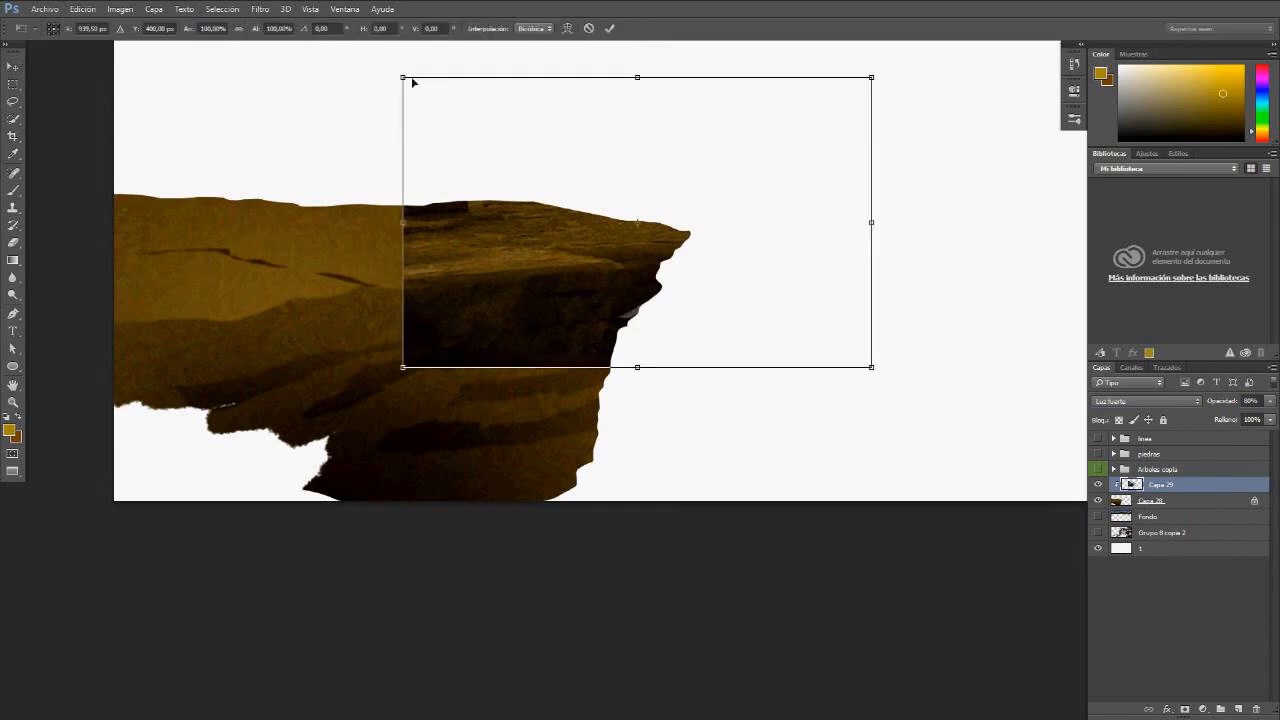
pyautogui.moveTo(416, 270); pyautogui.dragTo(521, 170)
pyautogui.moveTo(431, 712); pyautogui.dragTo(446, 375)
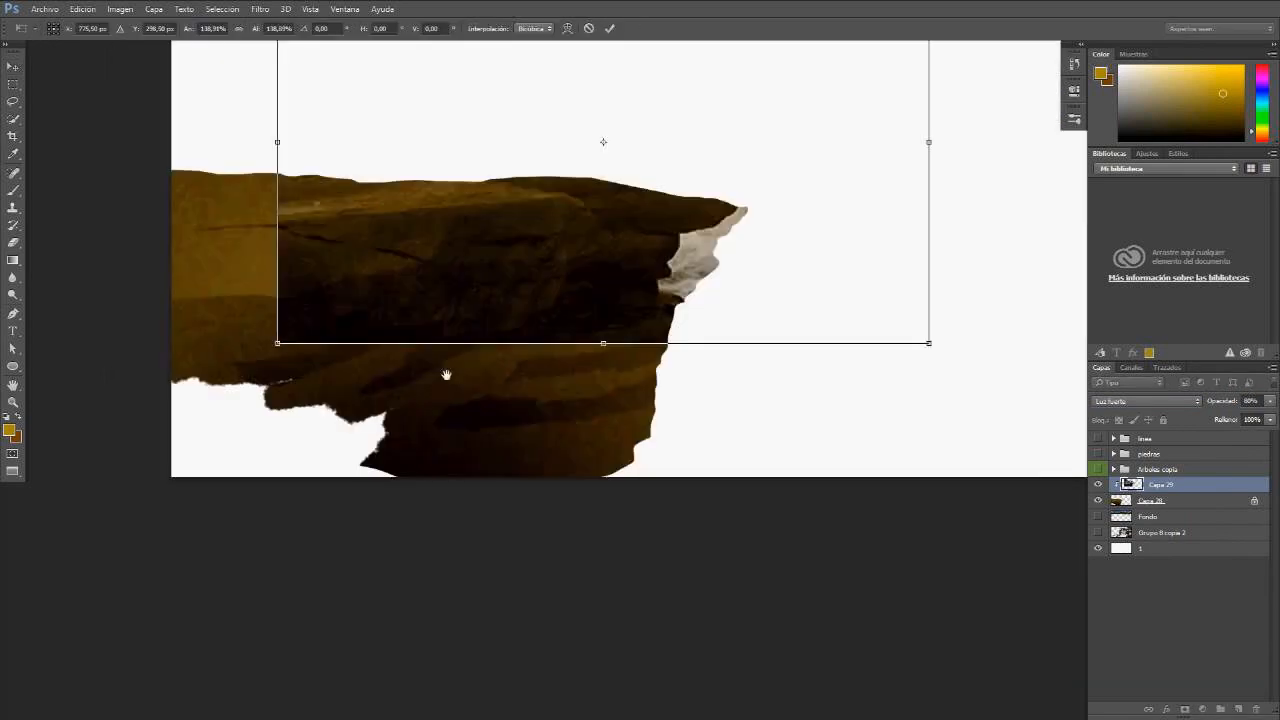
pyautogui.moveTo(510, 215); pyautogui.dragTo(640, 278)
pyautogui.press('Return')
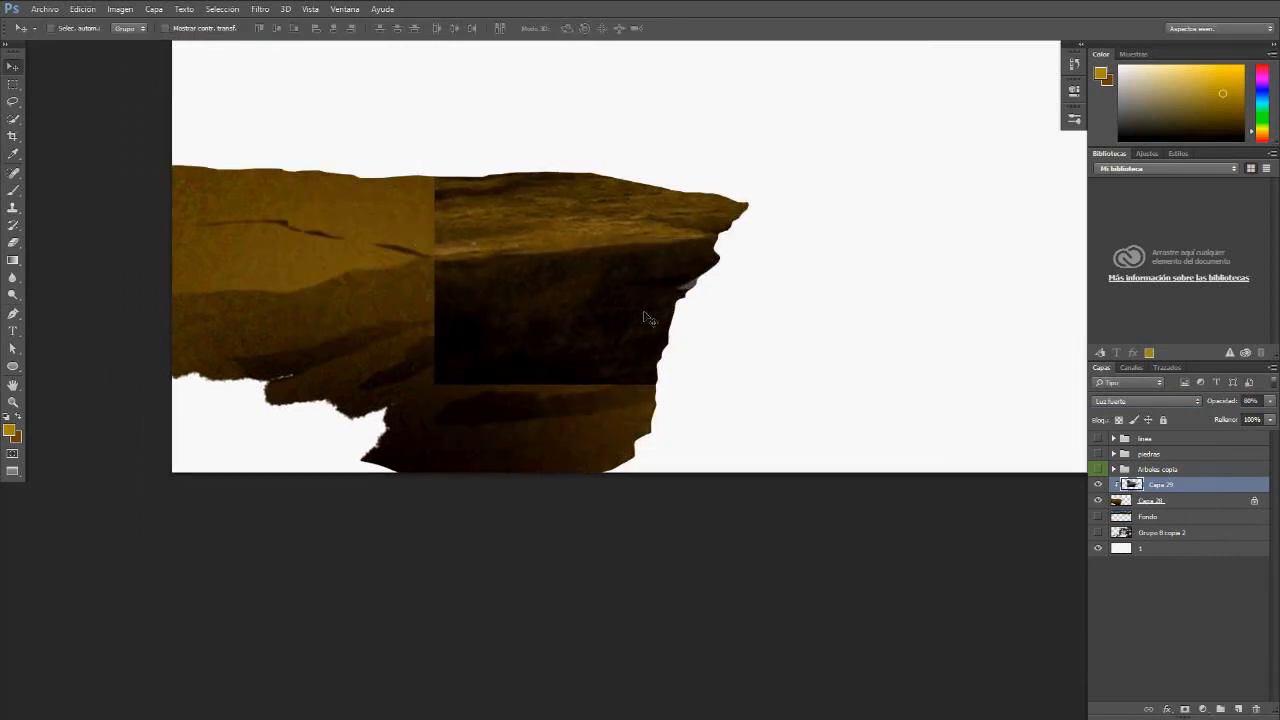
# Step: Add a layer mask to Capa 29 and fade the photo's lower and left edges with black radial gradients
pyautogui.click(1185, 709)
pyautogui.press('g')
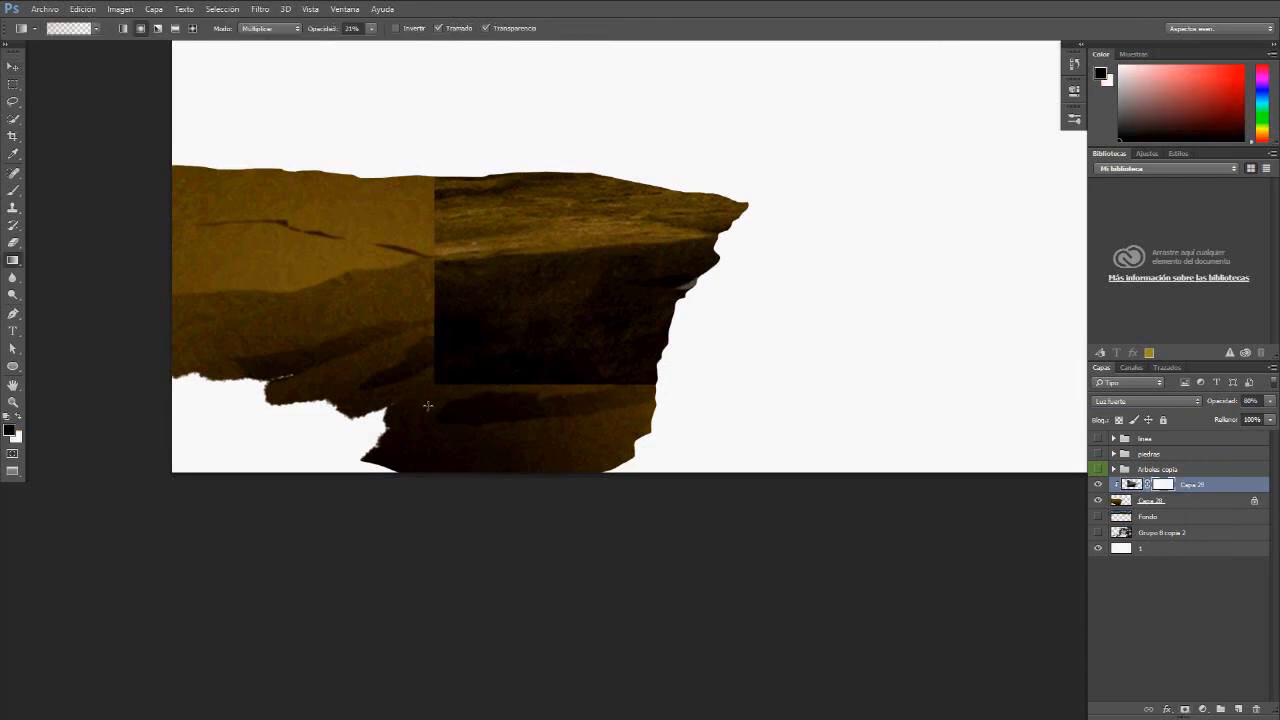
pyautogui.moveTo(449, 386); pyautogui.dragTo(490, 254)
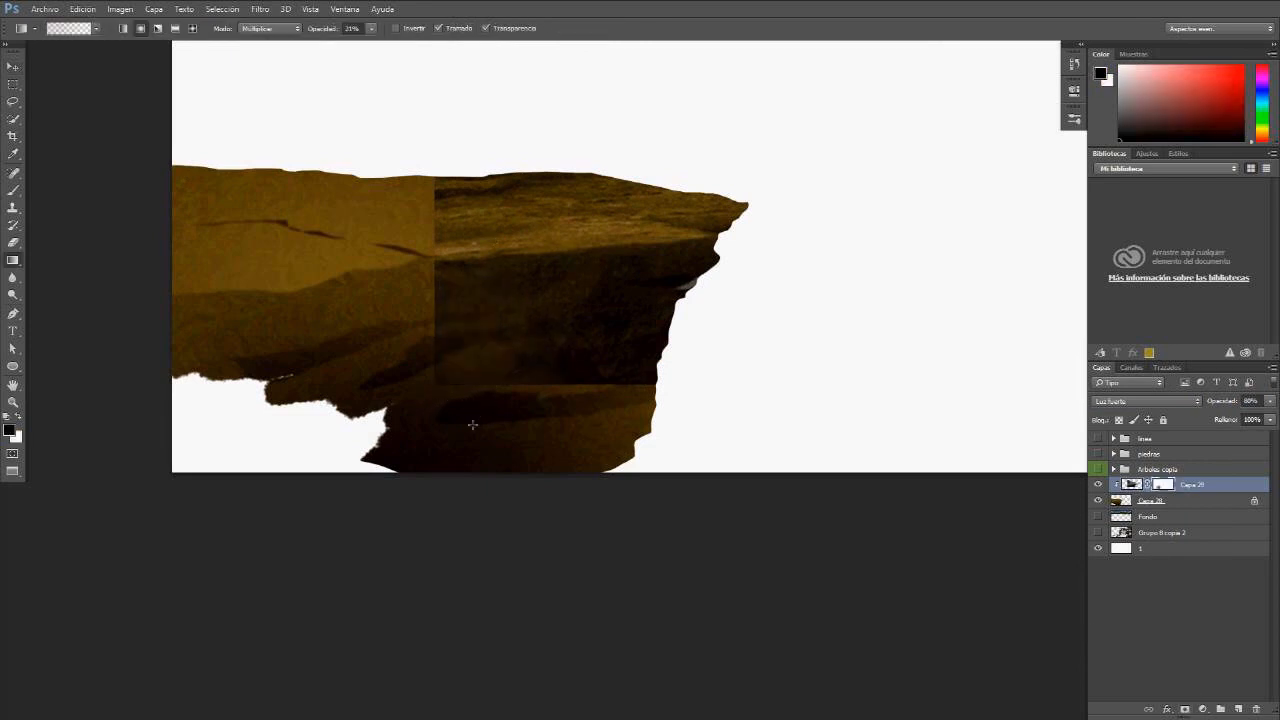
pyautogui.moveTo(491, 398); pyautogui.dragTo(563, 280)
pyautogui.moveTo(529, 402); pyautogui.dragTo(574, 284)
pyautogui.moveTo(619, 400)
pyautogui.mouseDown()
pyautogui.moveTo(682, 274)
pyautogui.moveTo(634, 290)
pyautogui.mouseUp()
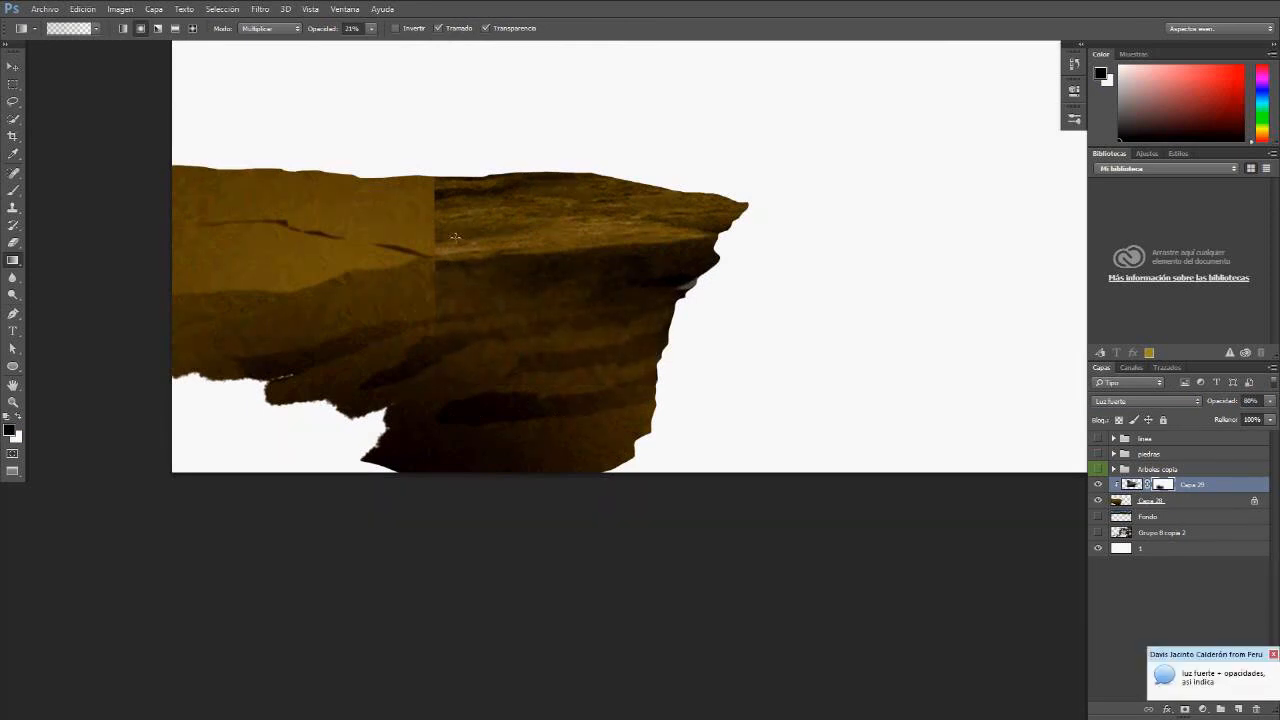
pyautogui.moveTo(414, 286); pyautogui.dragTo(474, 157)
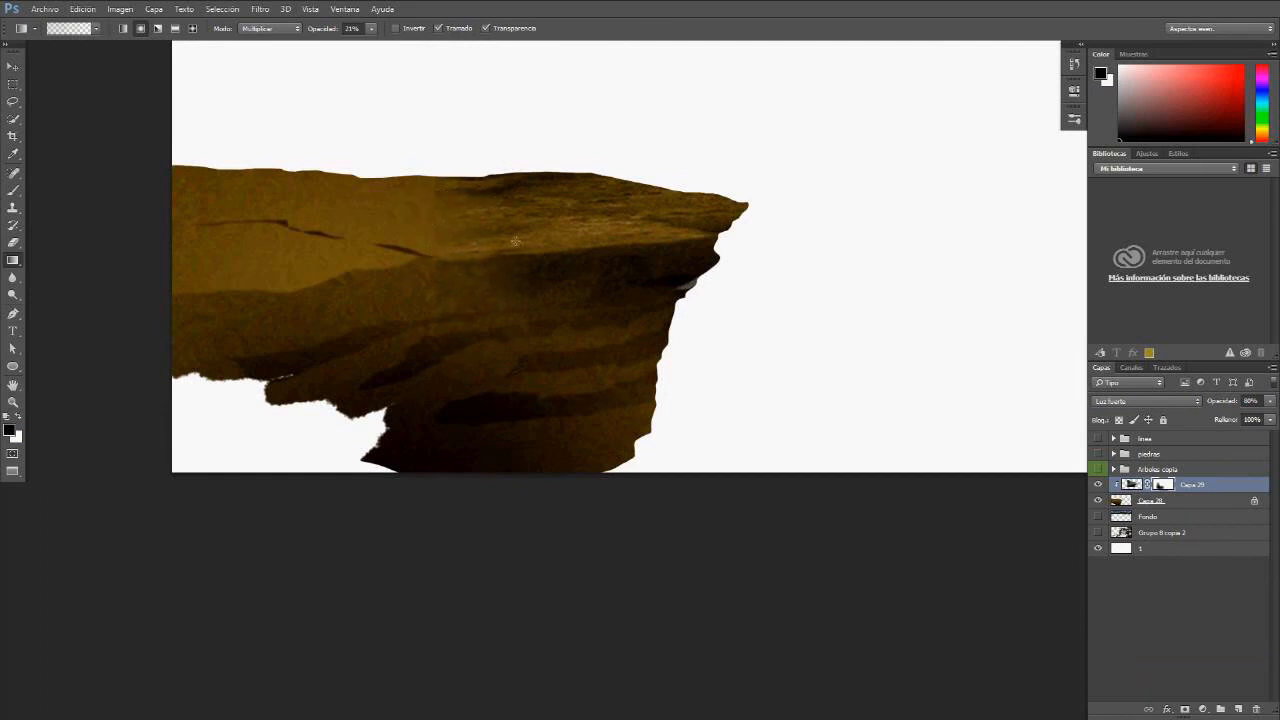
# Step: Duplicate the Capa 29 rock photo over the plateau's left part, delete its waterfall area, and align the remaining rock
pyautogui.press('v')
pyautogui.moveTo(620, 236)
pyautogui.mouseDown()
pyautogui.moveTo(272, 222)
pyautogui.moveTo(316, 243)
pyautogui.mouseUp()
pyautogui.press('l')
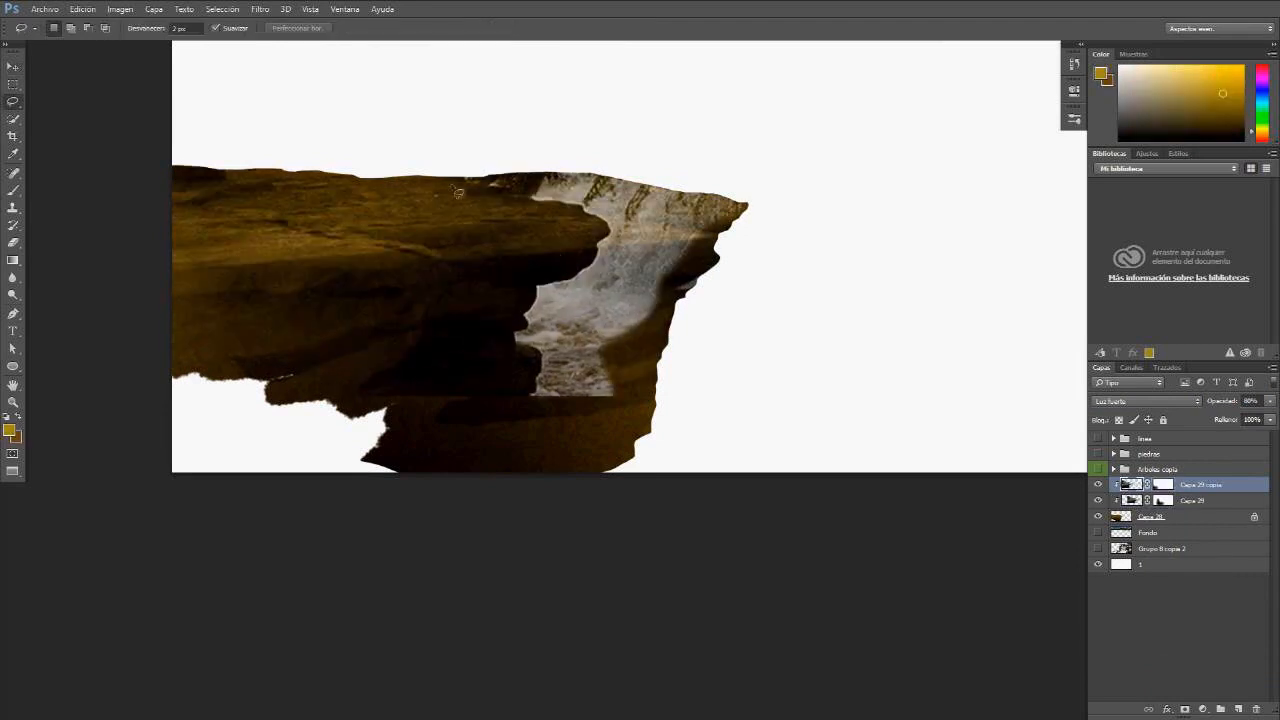
pyautogui.moveTo(397, 152)
pyautogui.mouseDown()
pyautogui.moveTo(528, 229)
pyautogui.moveTo(483, 389)
pyautogui.moveTo(700, 437)
pyautogui.moveTo(808, 196)
pyautogui.moveTo(476, 97)
pyautogui.mouseUp()
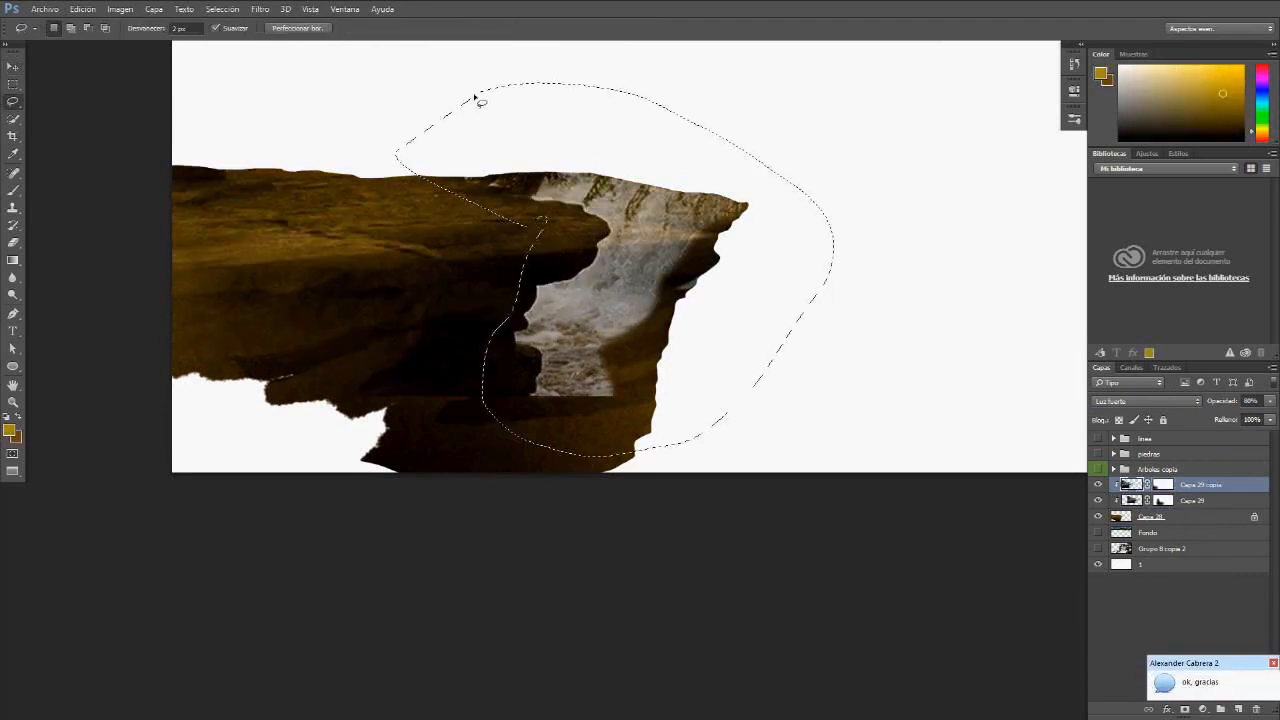
pyautogui.press('Delete')
pyautogui.hotkey('ctrl', 'd')
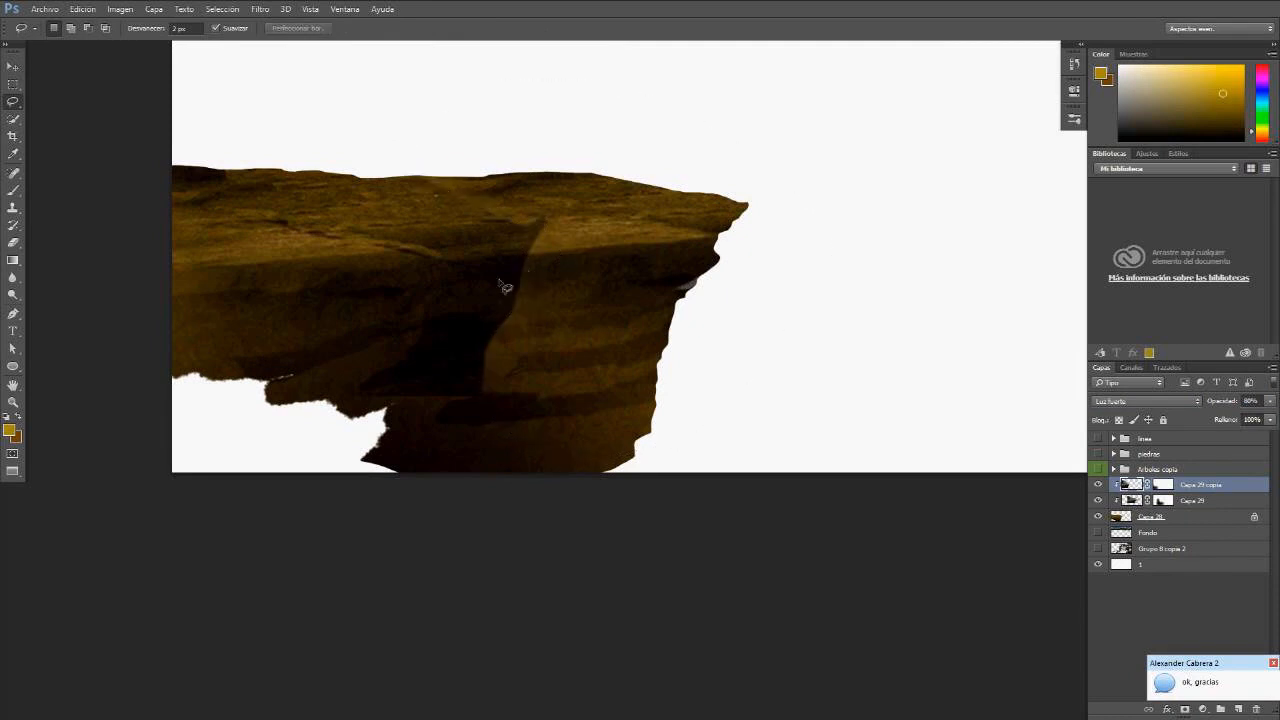
pyautogui.press('v')
pyautogui.moveTo(471, 296); pyautogui.dragTo(502, 371)
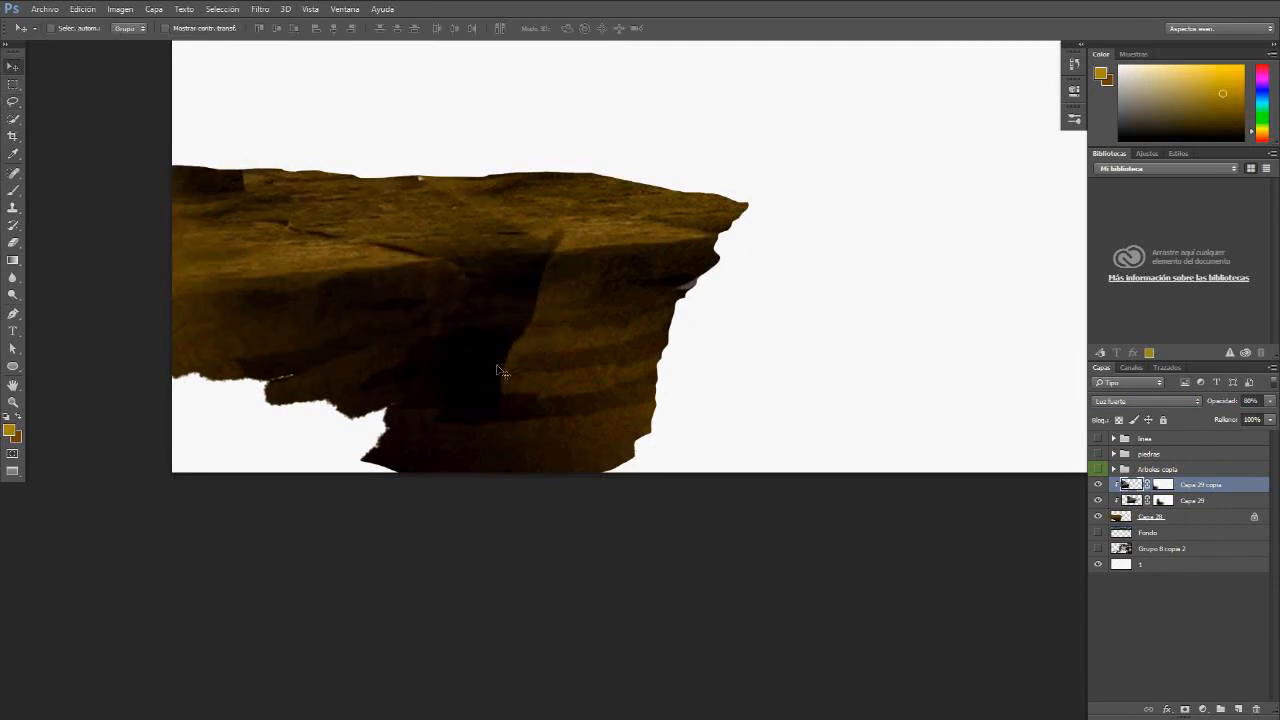
# Step: Blend the upper, right and lower edges of Capa 29 copia into the plateau with black radial gradients on its mask
pyautogui.press('g')
pyautogui.press('d')
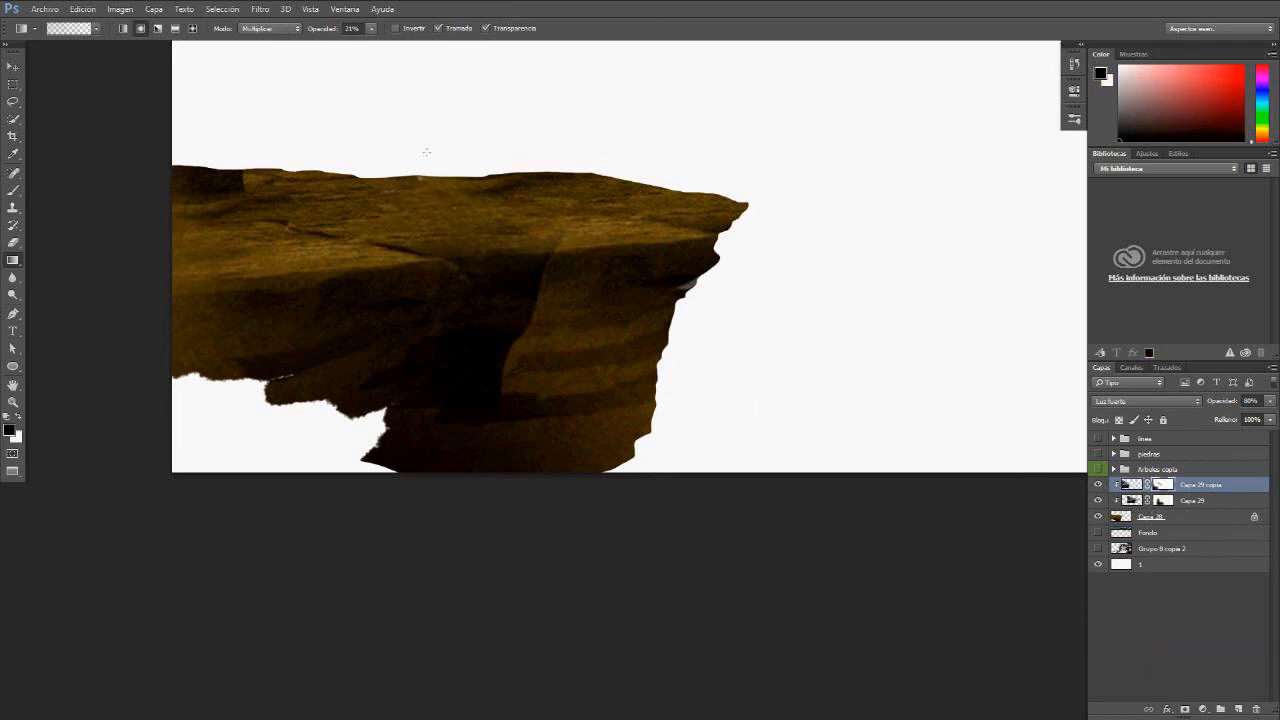
pyautogui.moveTo(322, 215); pyautogui.dragTo(361, 142)
pyautogui.moveTo(258, 225); pyautogui.dragTo(244, 143)
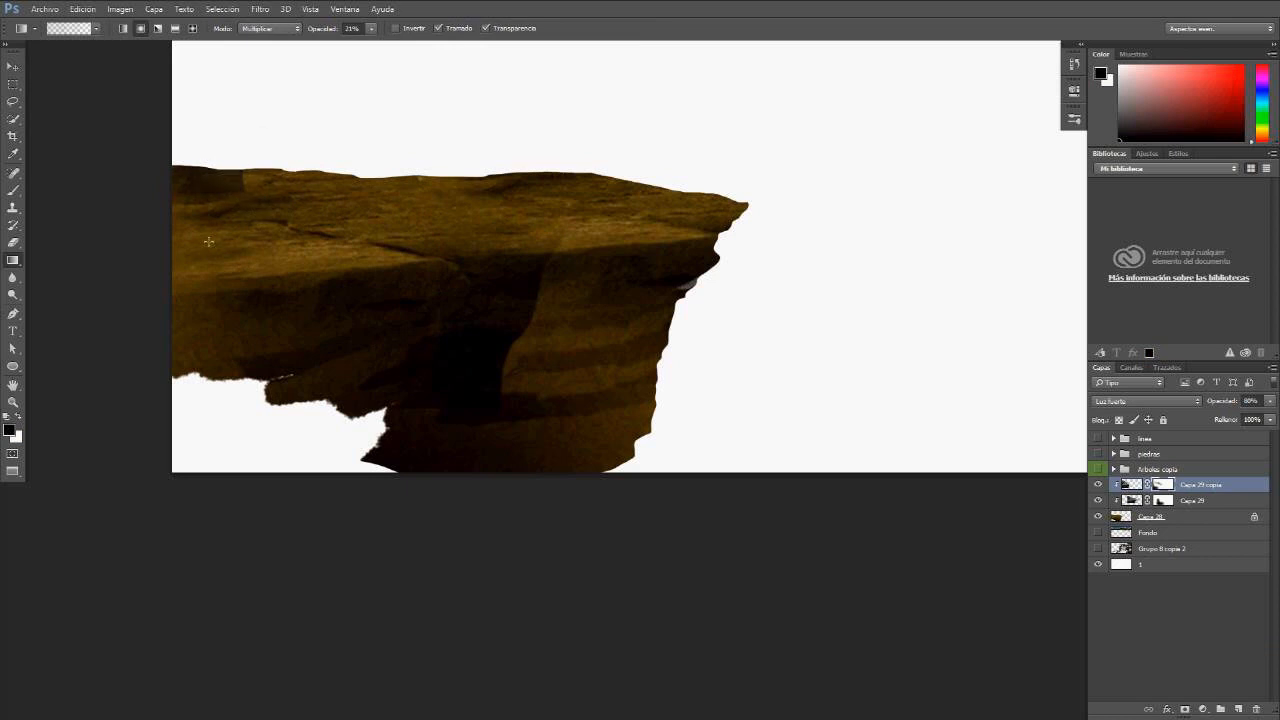
pyautogui.moveTo(205, 212); pyautogui.dragTo(182, 152)
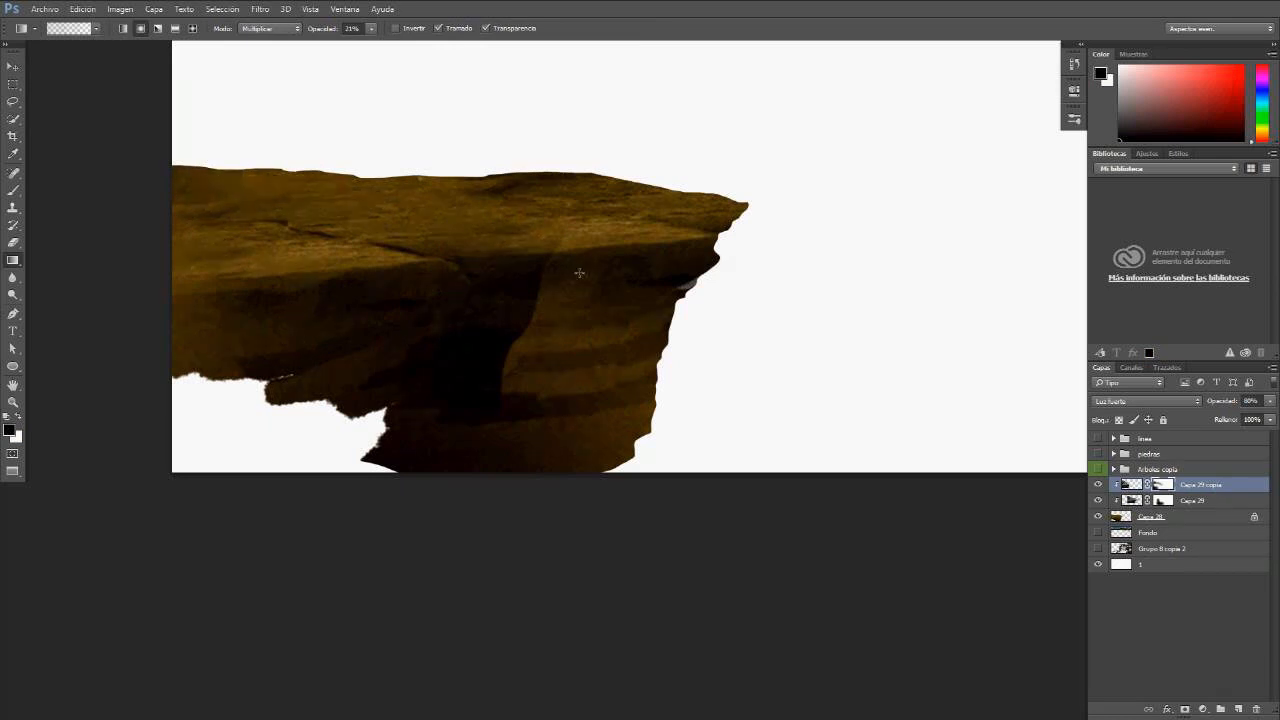
pyautogui.moveTo(554, 277); pyautogui.dragTo(470, 314)
pyautogui.moveTo(536, 315)
pyautogui.mouseDown()
pyautogui.moveTo(457, 364)
pyautogui.moveTo(432, 352)
pyautogui.mouseUp()
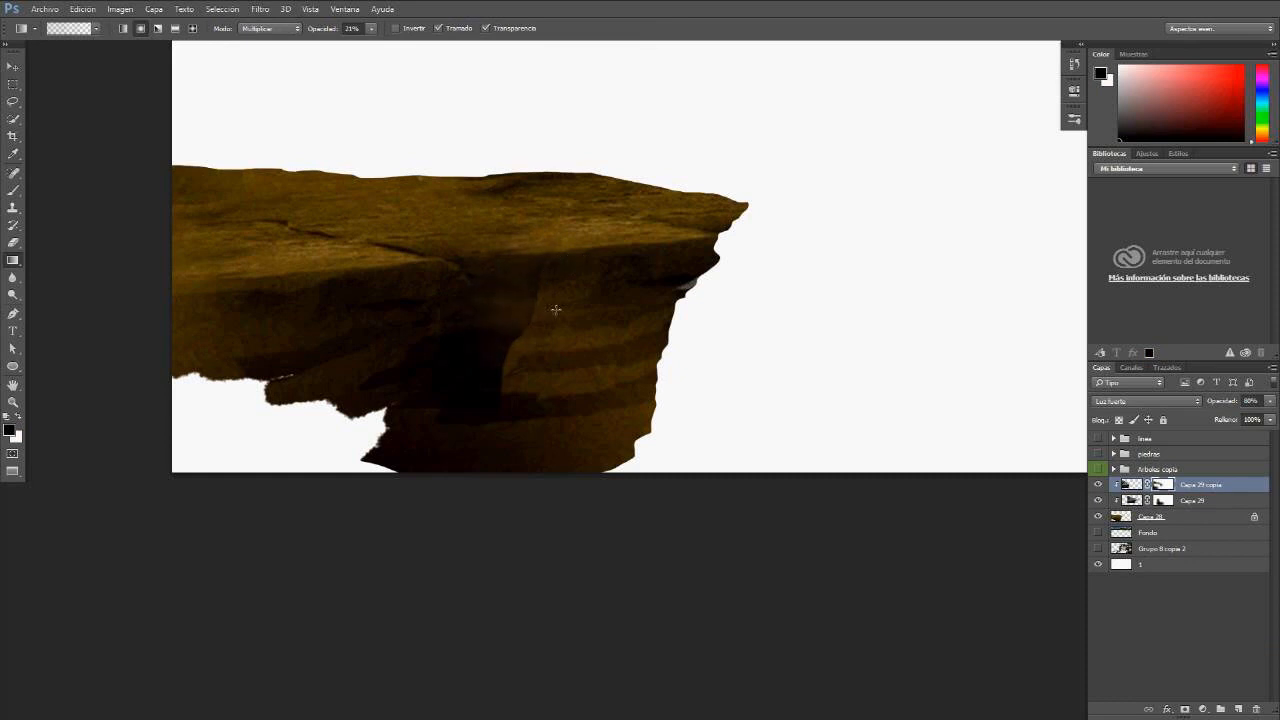
pyautogui.moveTo(430, 412); pyautogui.dragTo(535, 397)
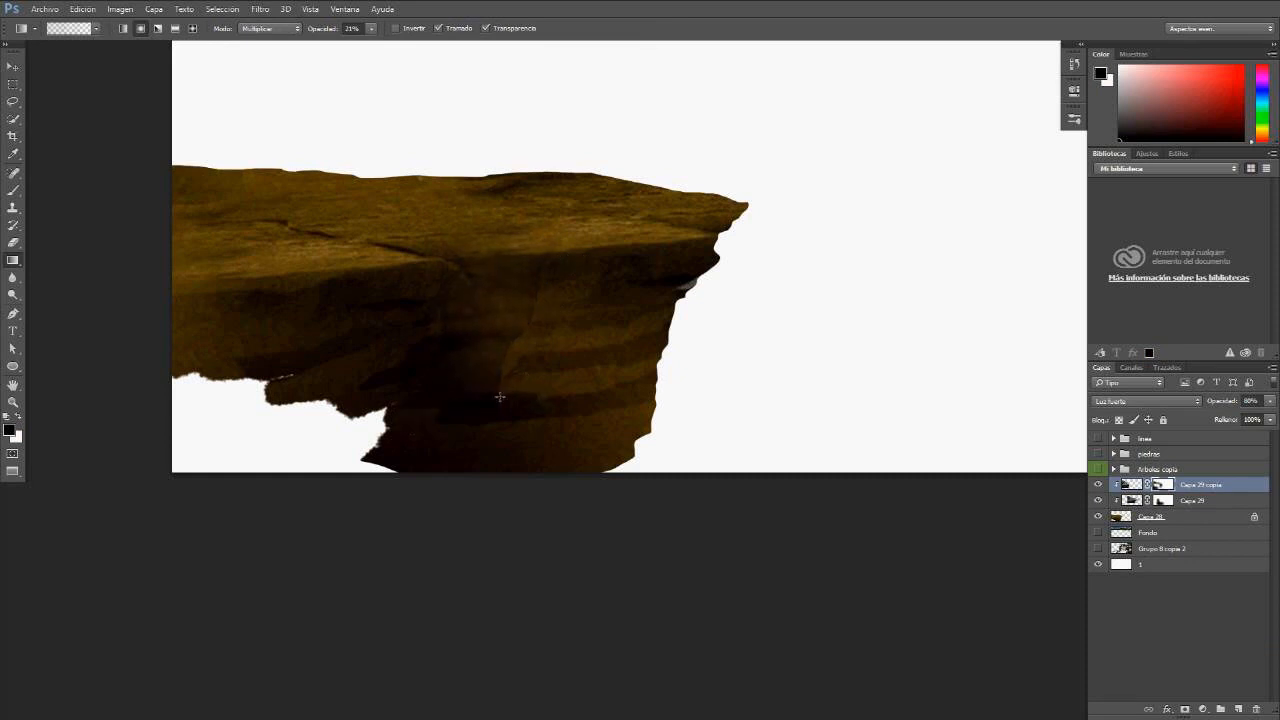
pyautogui.moveTo(322, 385); pyautogui.dragTo(274, 318)
pyautogui.moveTo(240, 381)
pyautogui.mouseDown()
pyautogui.moveTo(192, 314)
pyautogui.moveTo(192, 325)
pyautogui.mouseUp()
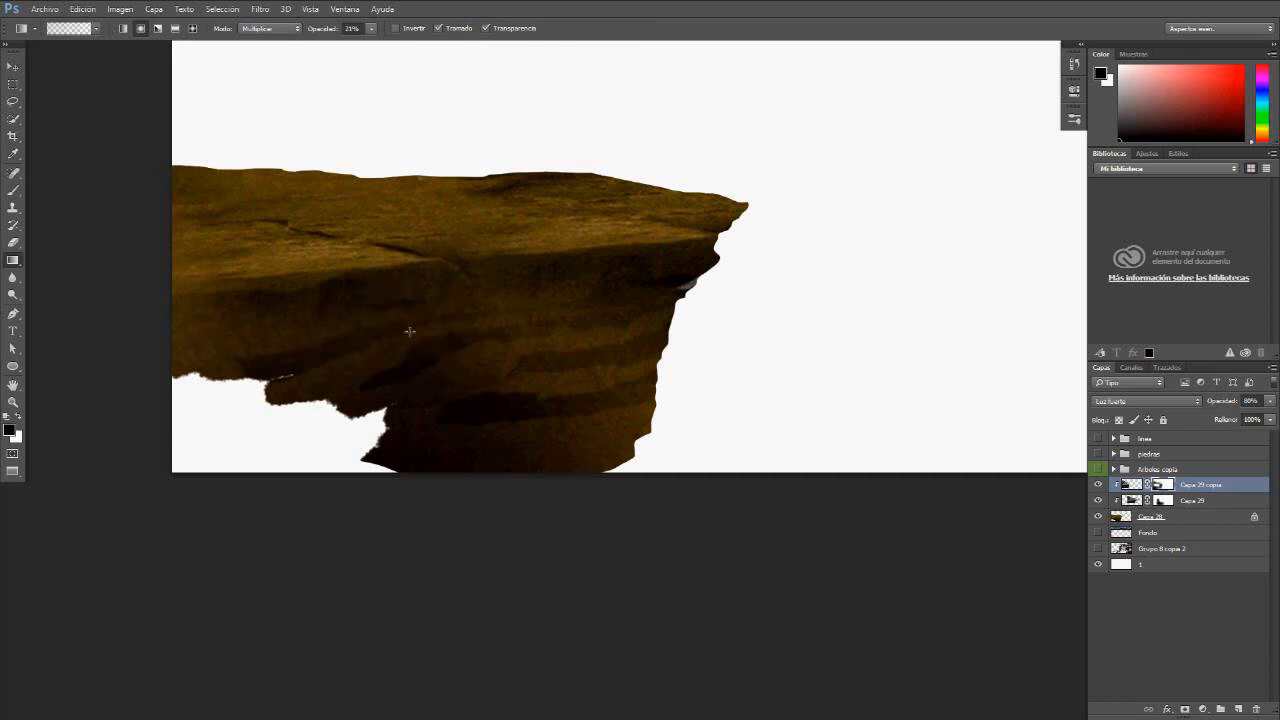
pyautogui.press('v')
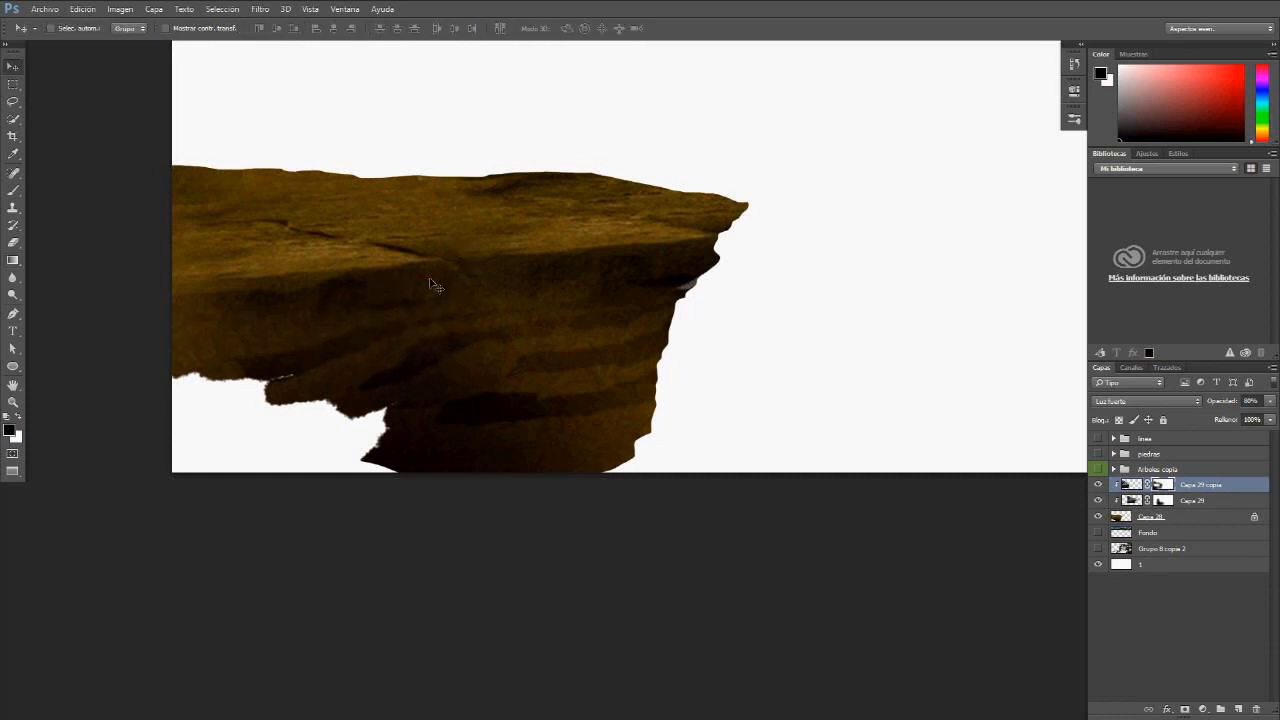
# Step: Compare the plateau with and without the Capa 29 copia rock texture
pyautogui.click(1148, 518)
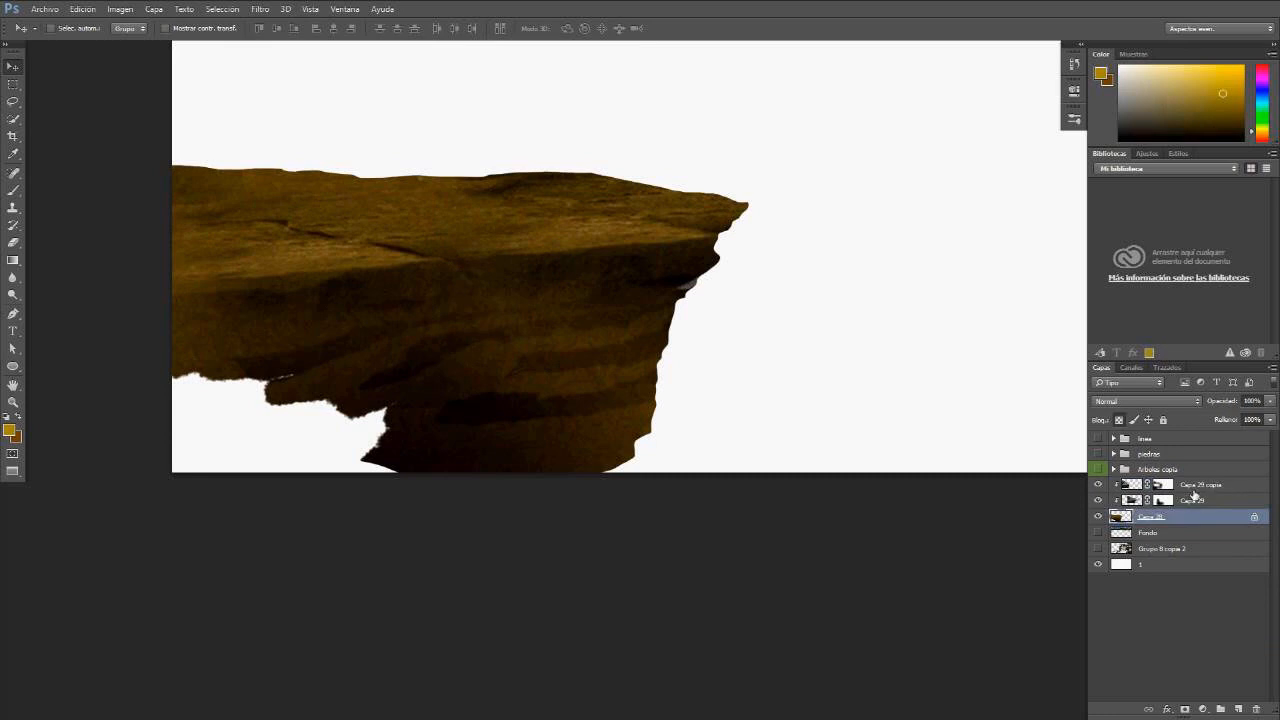
pyautogui.keyDown('shift'); pyautogui.click(1190, 486); pyautogui.keyUp('shift')
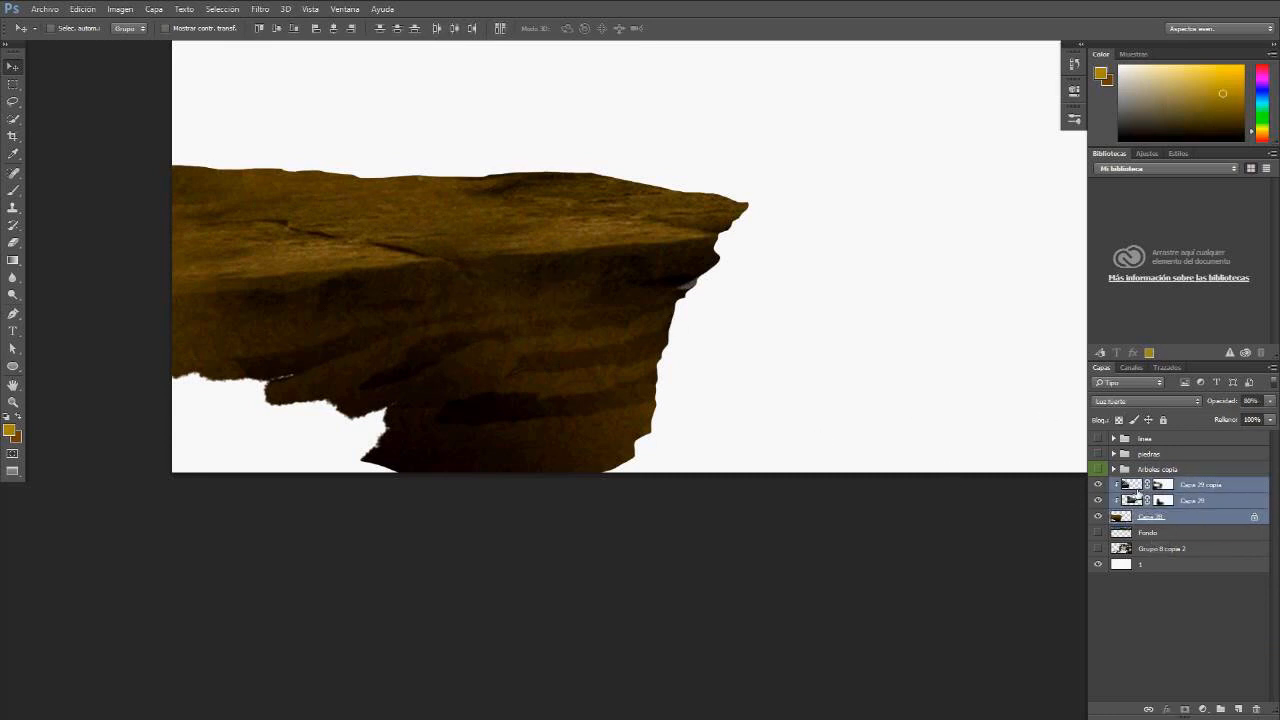
pyautogui.click(1137, 489)
pyautogui.click(1098, 485)
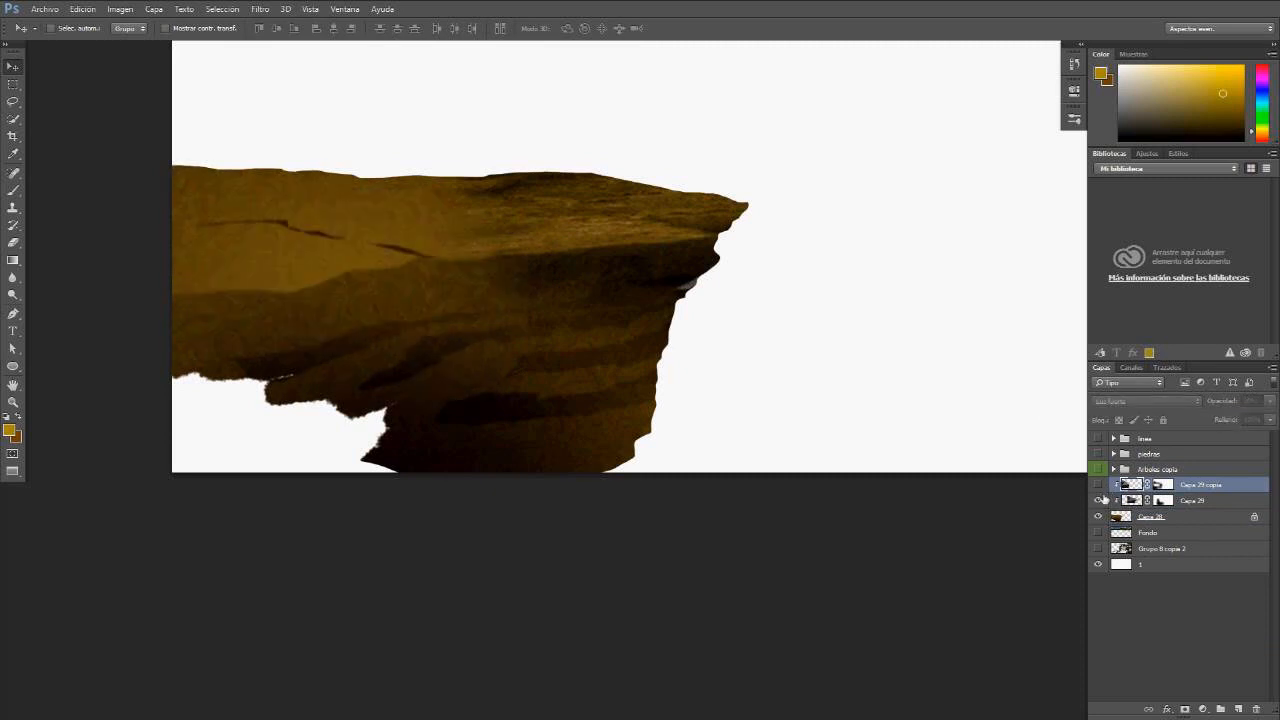
pyautogui.click(1099, 486)
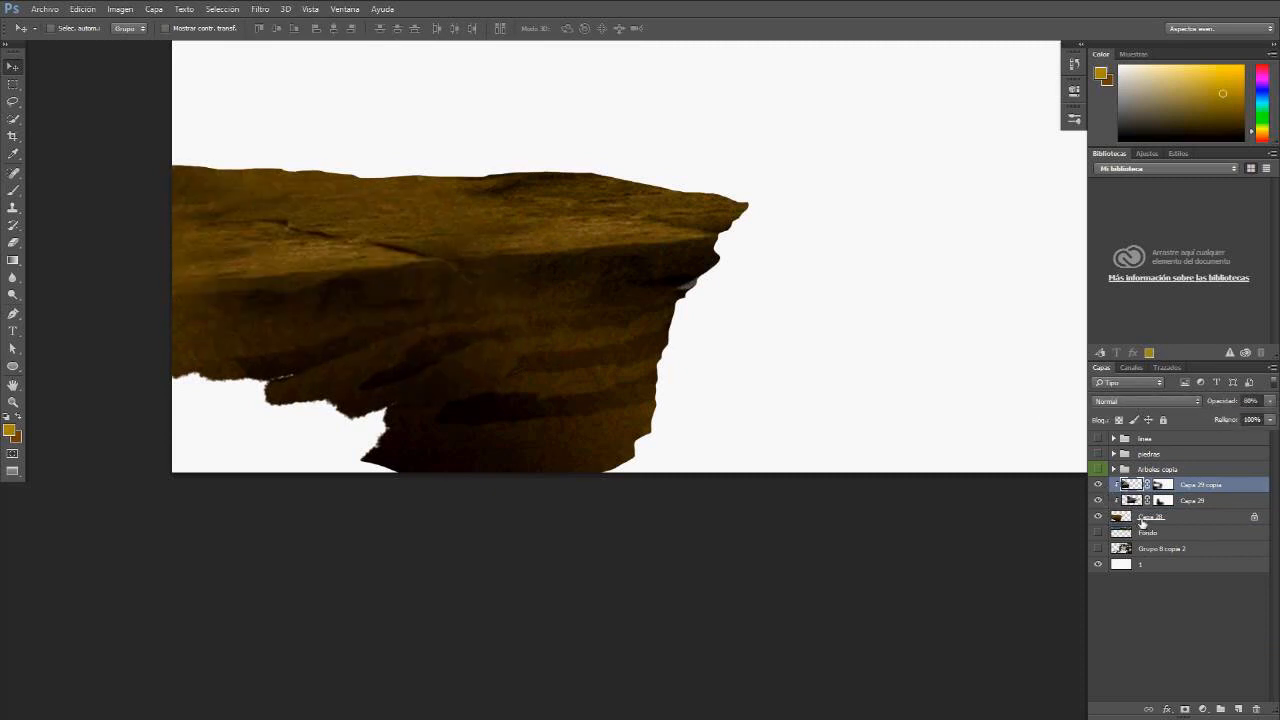
# Step: Lower the saturation of the plateau's base layer, Capa 28, with Tono/saturación
pyautogui.click(1138, 518)
pyautogui.hotkey('ctrl', 'u')
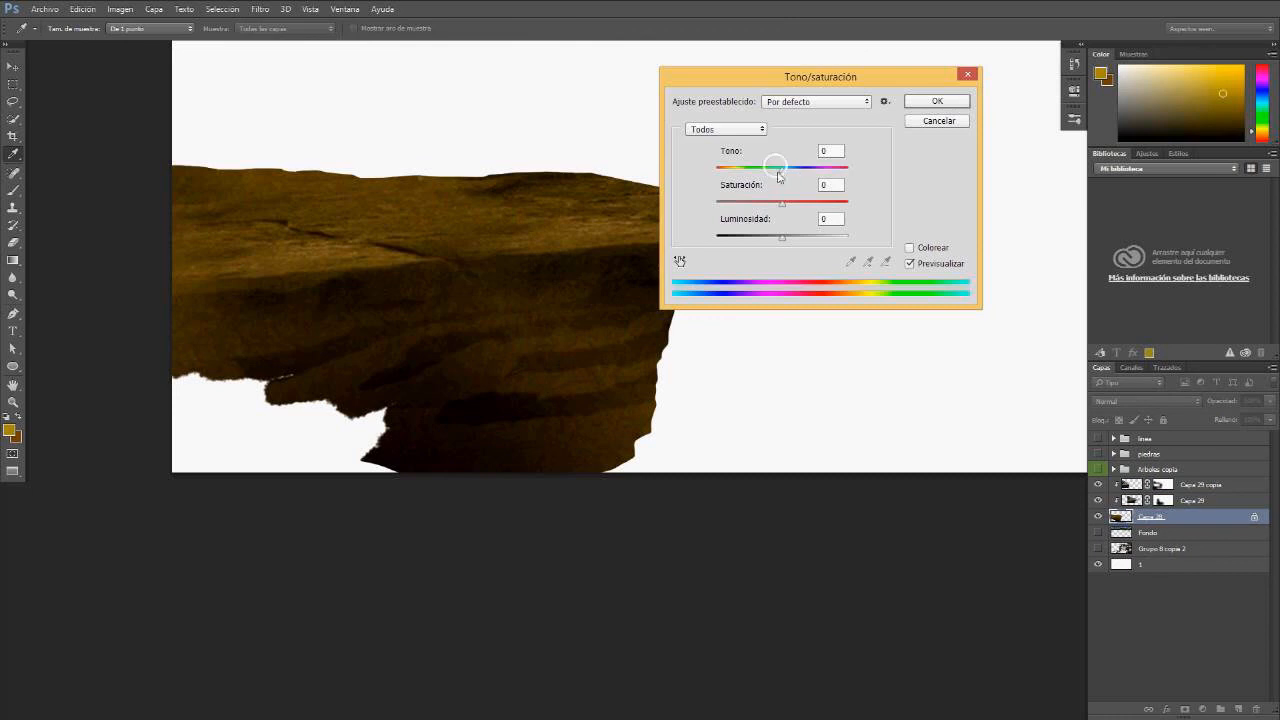
pyautogui.moveTo(782, 204); pyautogui.dragTo(771, 199)
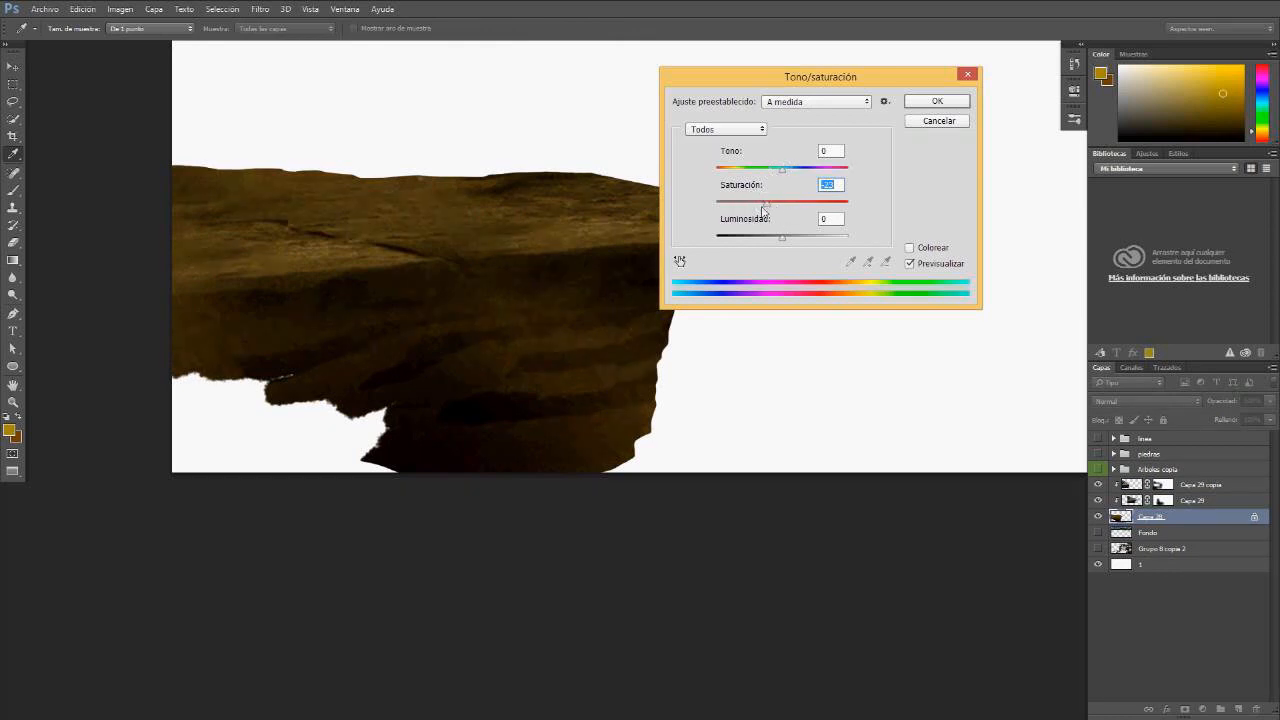
pyautogui.moveTo(763, 209); pyautogui.dragTo(761, 212)
pyautogui.click(938, 103)
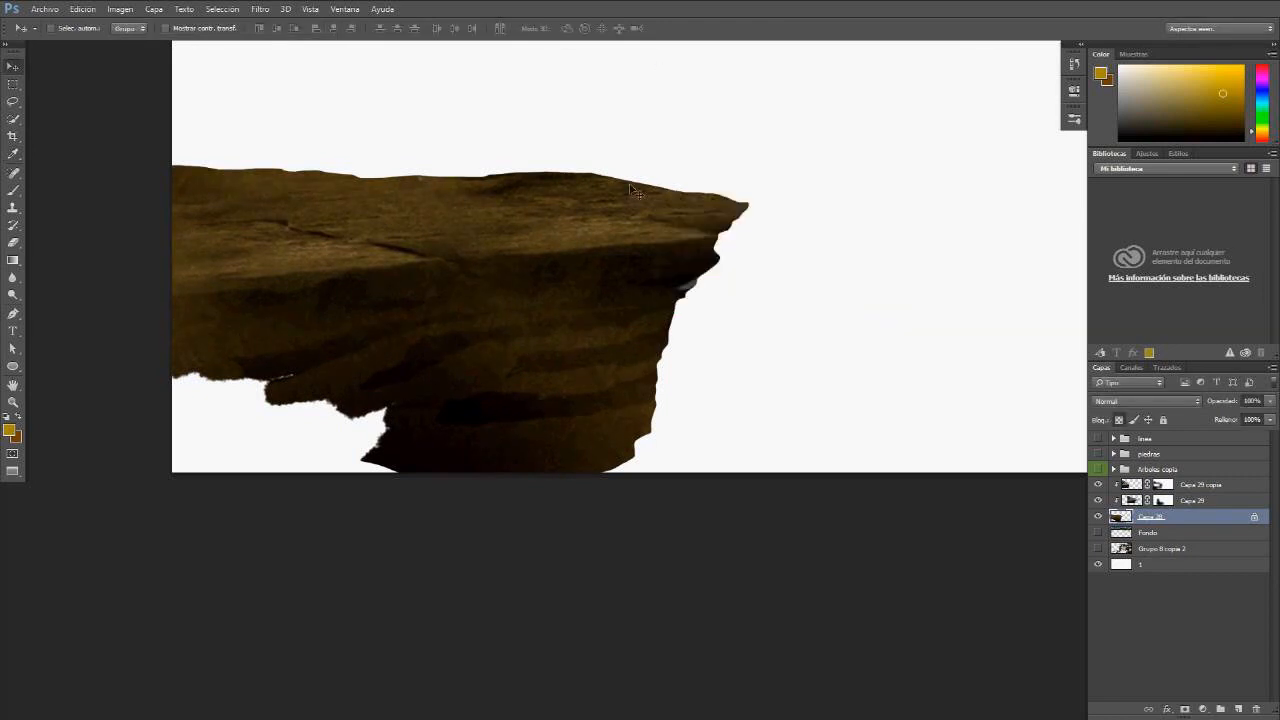
# Step: Lighten the upper edge of the plateau's base layer, Capa 28, with golden radial gradients in Aclarar mode at 21% opacity
pyautogui.moveTo(542, 233)
pyautogui.mouseDown()
pyautogui.moveTo(495, 289)
pyautogui.moveTo(541, 234)
pyautogui.moveTo(557, 277)
pyautogui.moveTo(547, 240)
pyautogui.mouseUp()
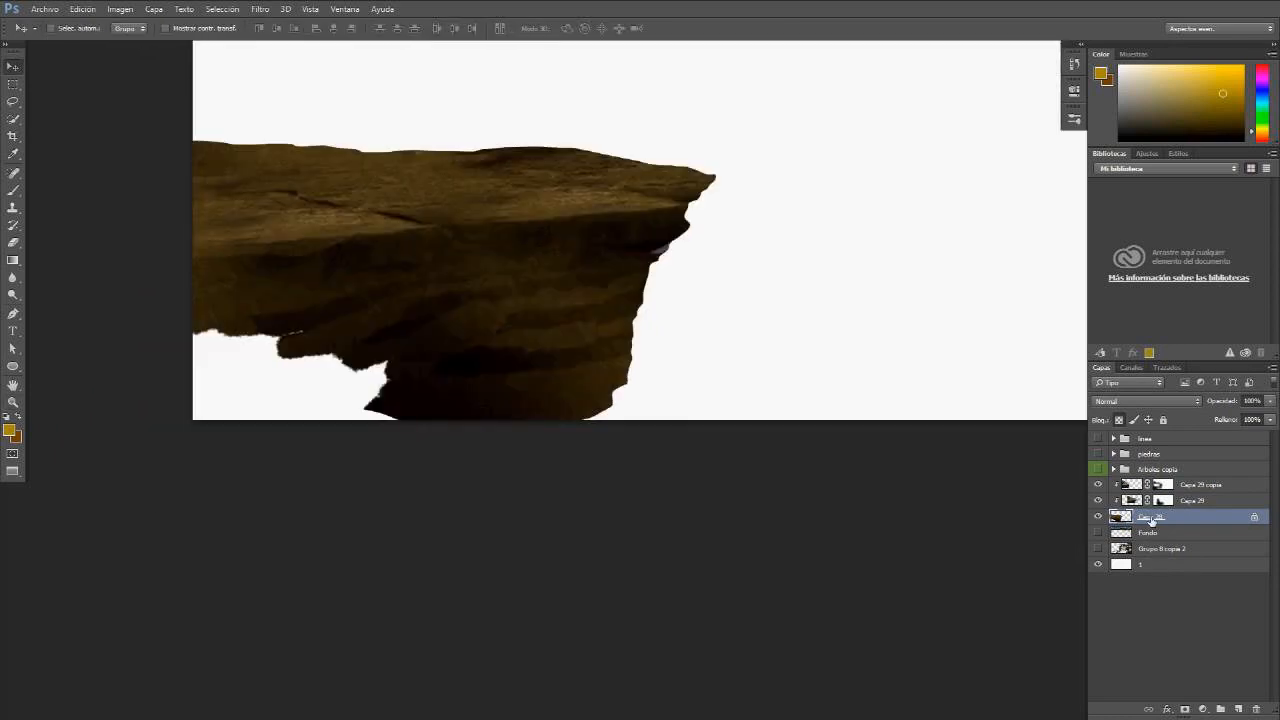
pyautogui.press('g')
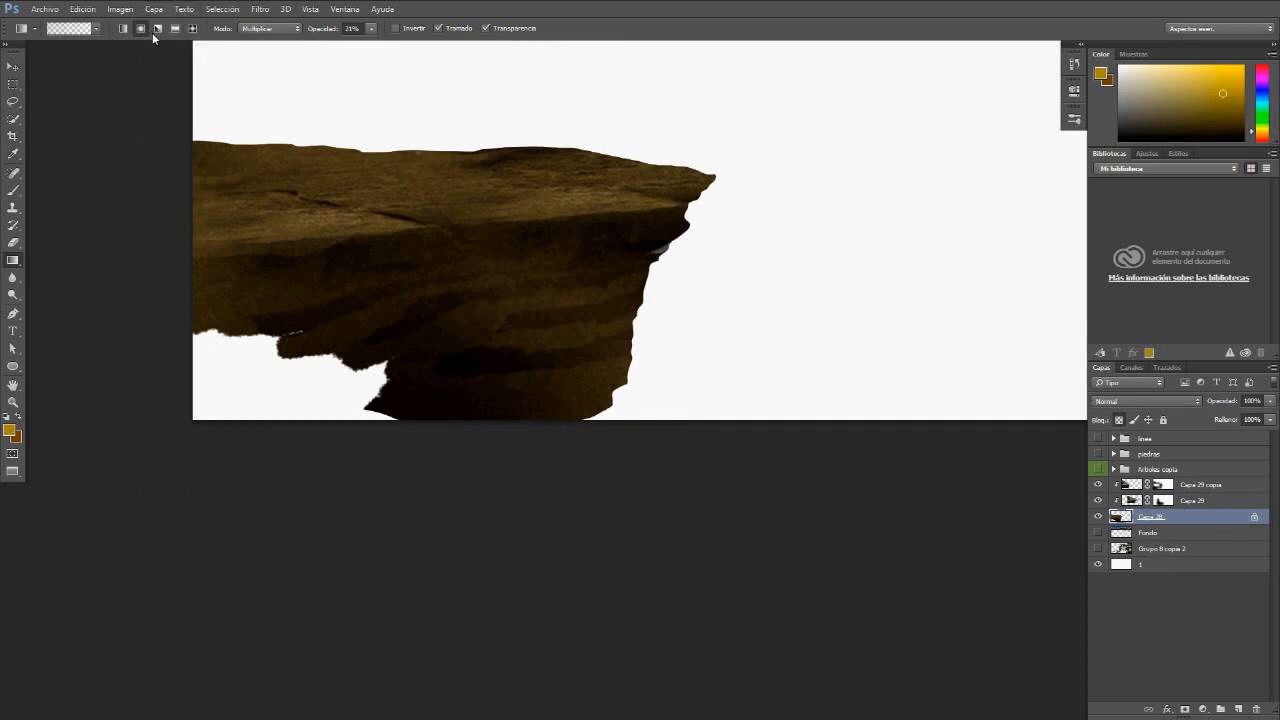
pyautogui.click(257, 29)
pyautogui.click(257, 119)
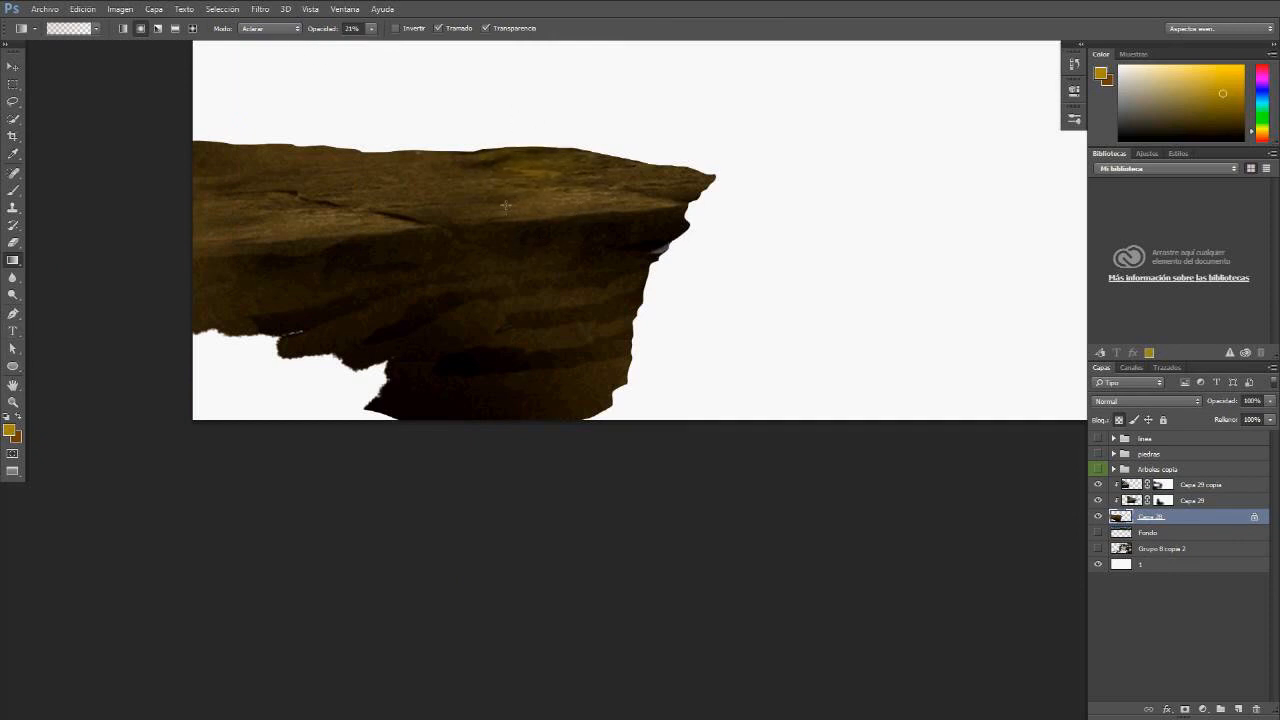
pyautogui.moveTo(621, 138); pyautogui.dragTo(566, 175)
pyautogui.moveTo(679, 152); pyautogui.dragTo(608, 177)
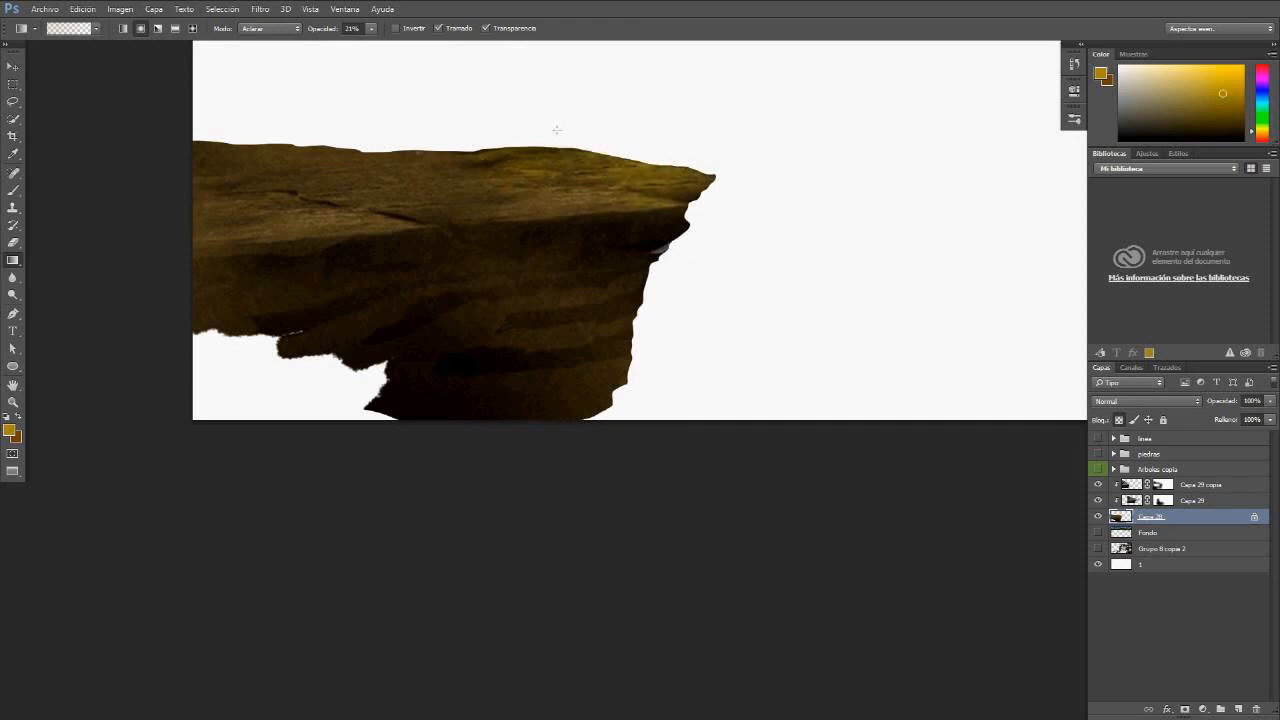
pyautogui.moveTo(411, 118); pyautogui.dragTo(332, 178)
pyautogui.moveTo(355, 124); pyautogui.dragTo(332, 174)
pyautogui.moveTo(310, 118); pyautogui.dragTo(288, 195)
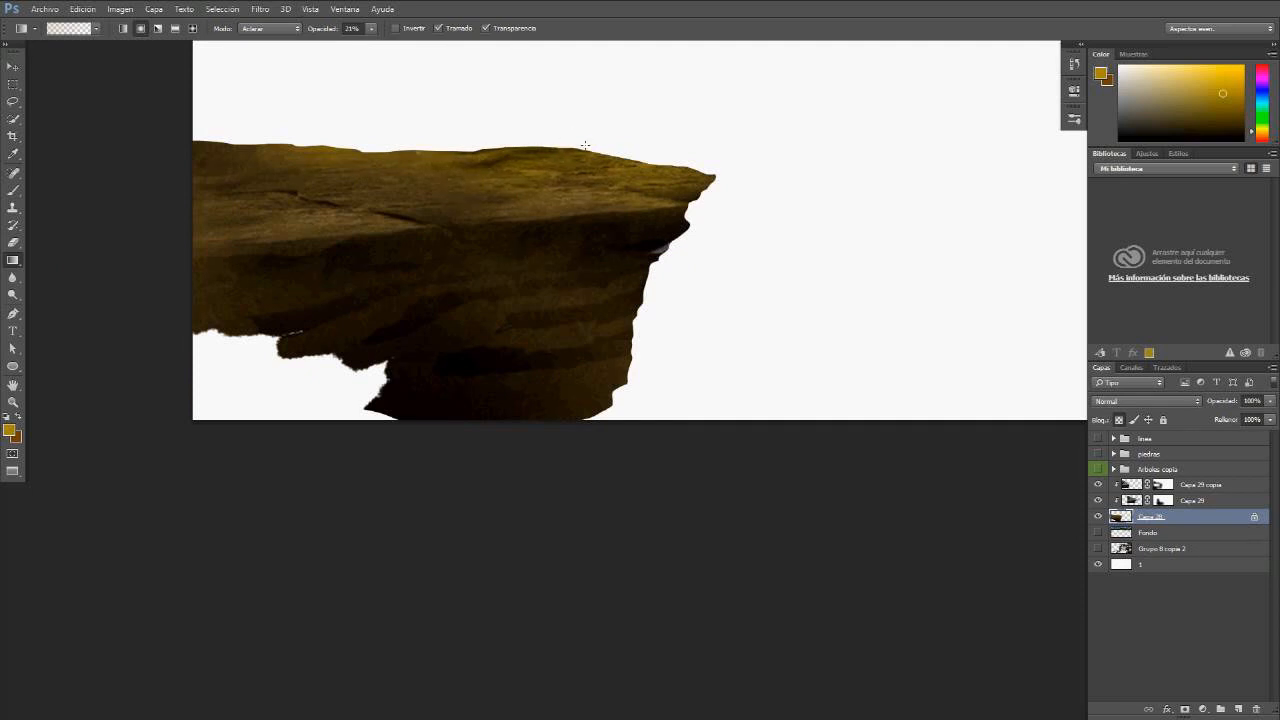
# Step: Compare the plateau with and without Capa 29, and stretch that rock photo's height slightly to about 102%
pyautogui.press('v')
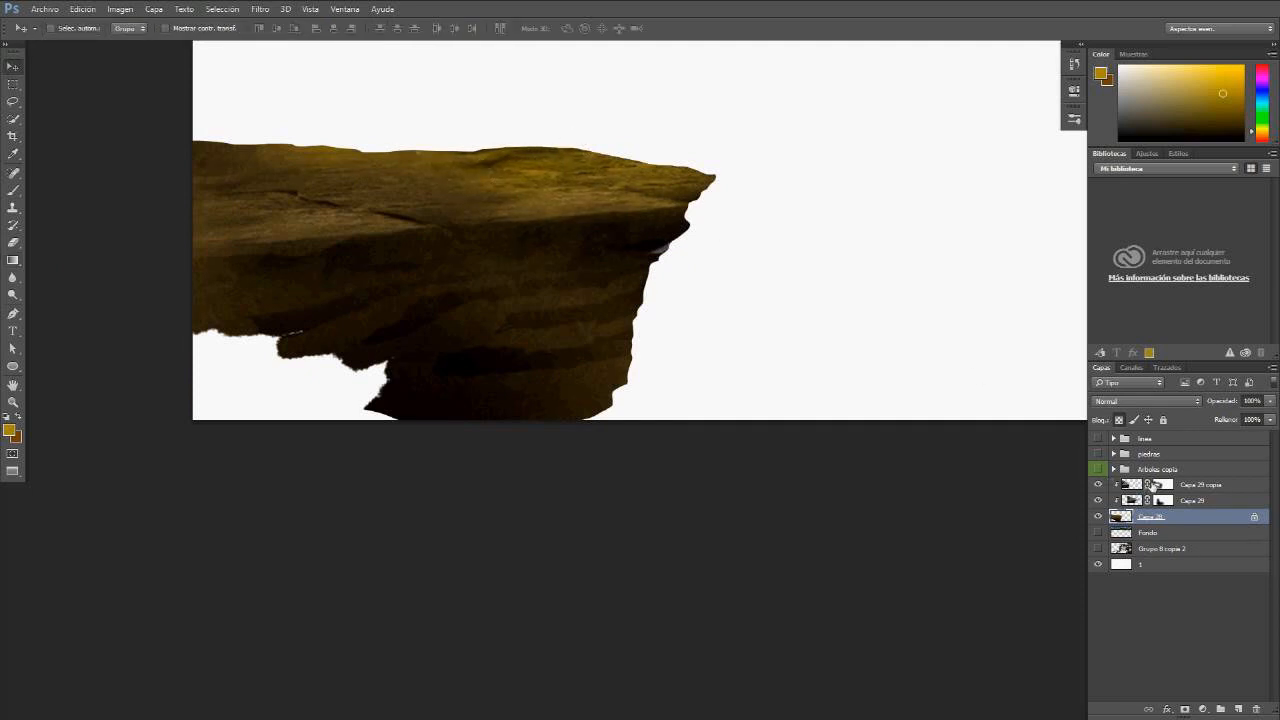
pyautogui.click(1098, 500)
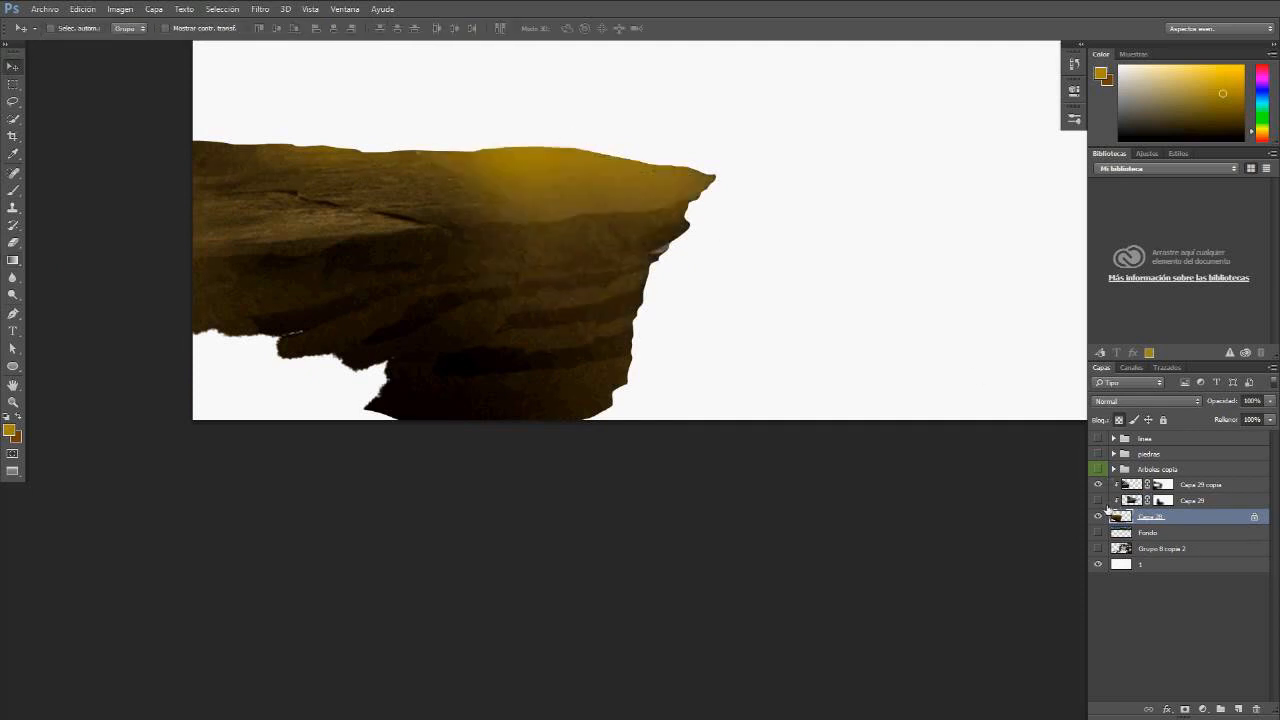
pyautogui.click(1098, 500)
pyautogui.click(1130, 500)
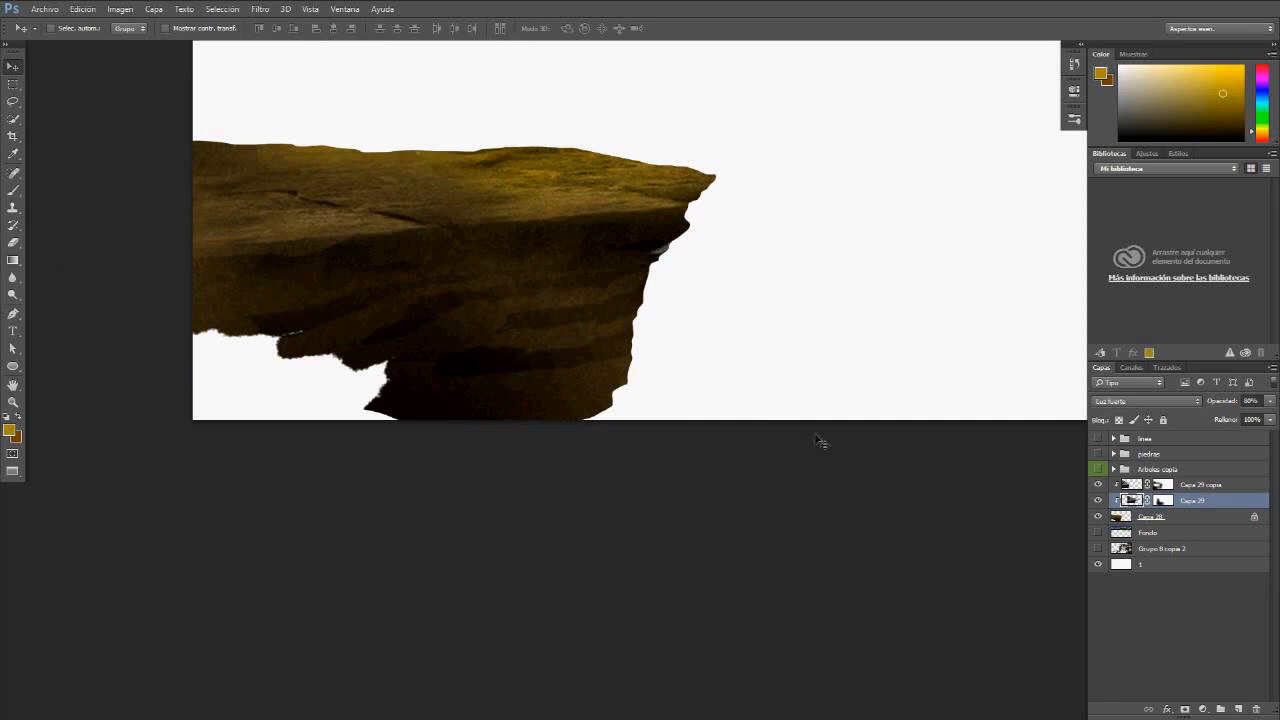
pyautogui.hotkey('ctrl', 't')
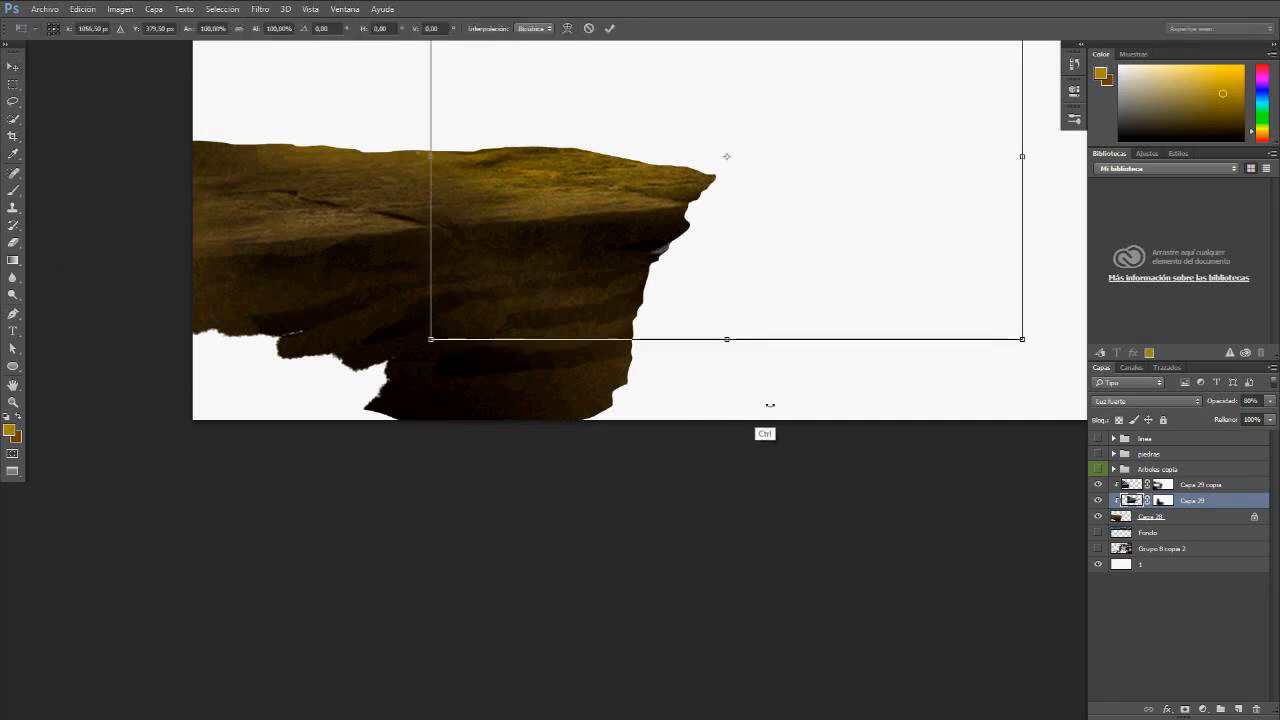
pyautogui.moveTo(640, 158); pyautogui.dragTo(591, 324)
pyautogui.moveTo(683, 141); pyautogui.dragTo(688, 133)
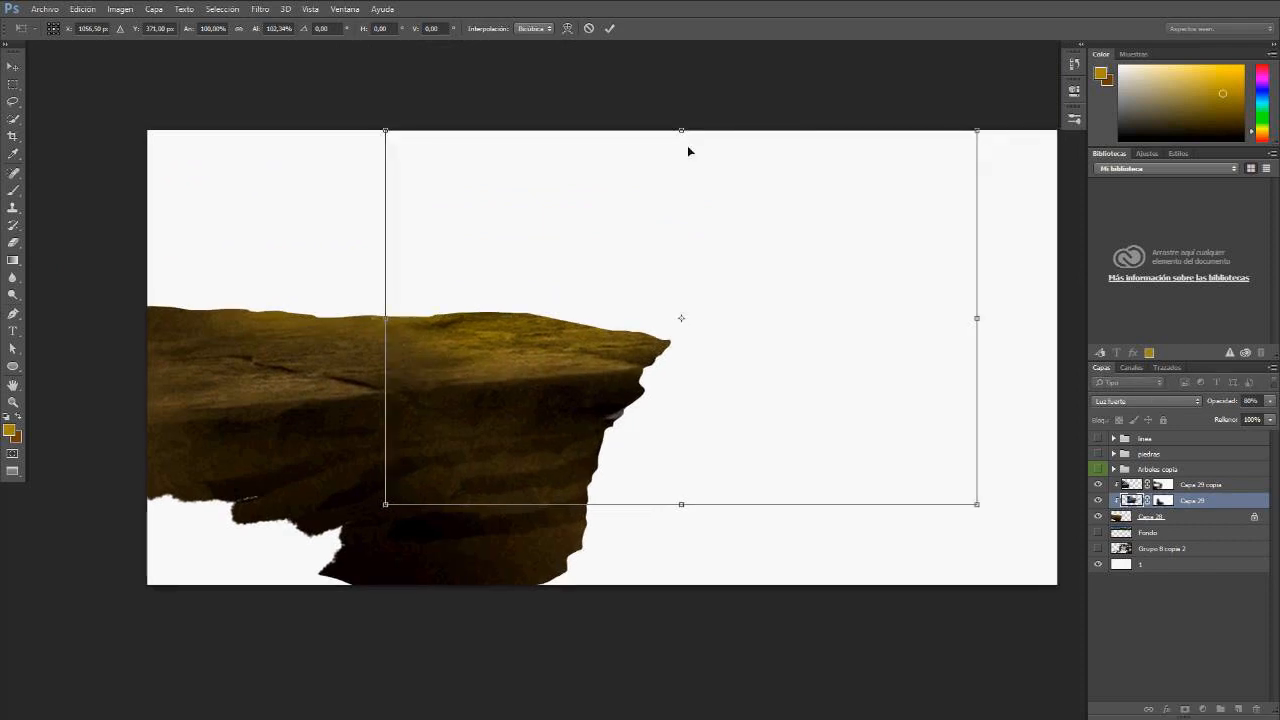
pyautogui.press('Return')
pyautogui.moveTo(563, 364); pyautogui.dragTo(602, 257)
pyautogui.moveTo(579, 335); pyautogui.dragTo(568, 378)
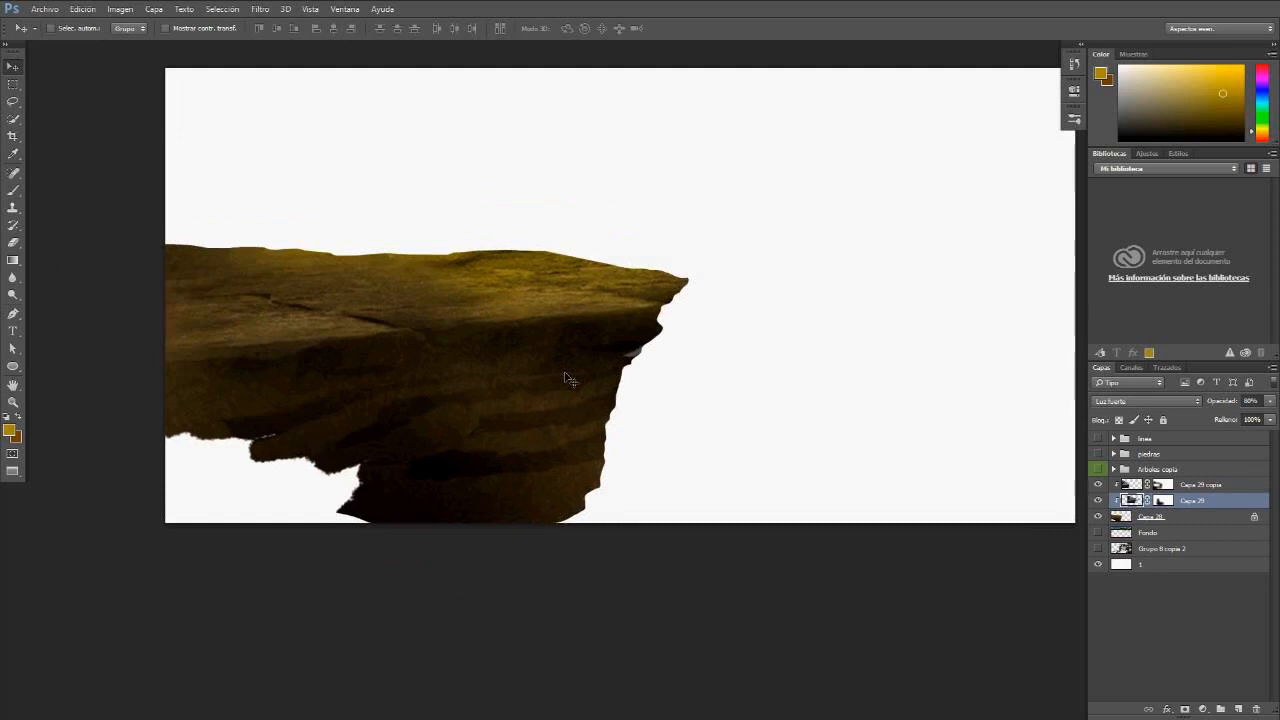
# Step: Copy the small stepped waterfall photo, Capa 10, from referencias matte.psd onto the plateau's cliff face in Matte_0002.psd
pyautogui.press('f')
pyautogui.press('f')
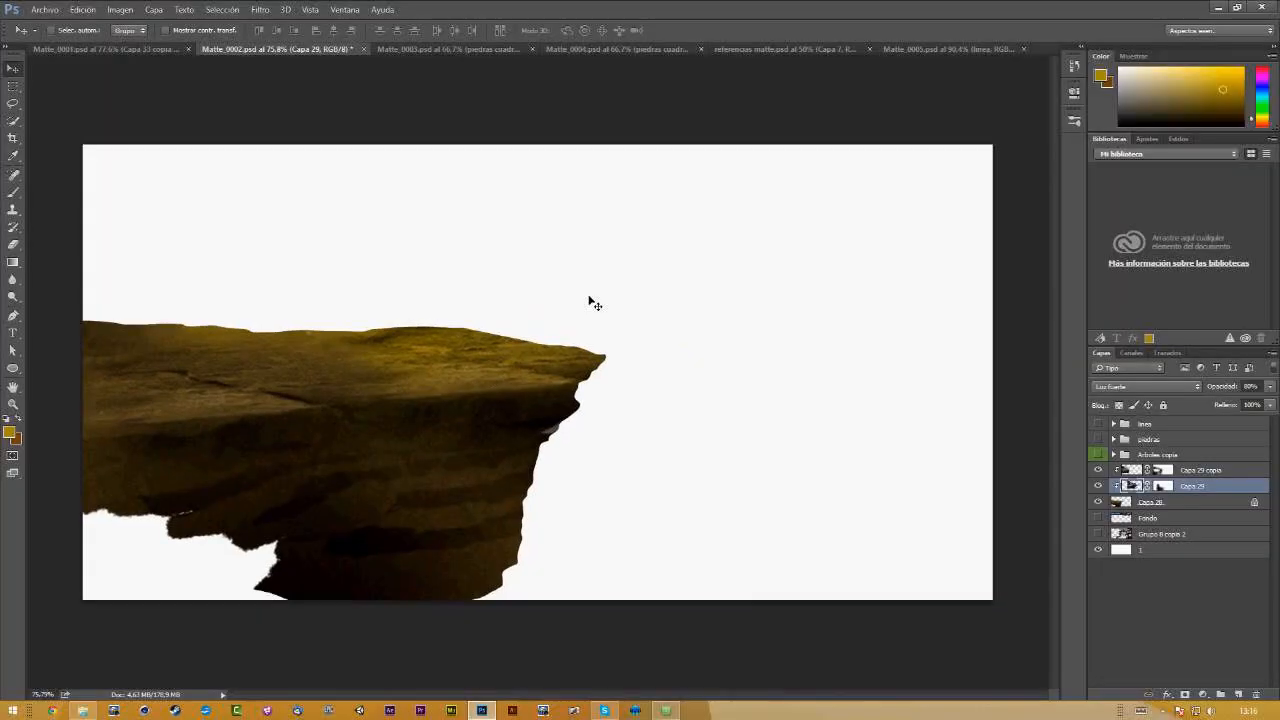
pyautogui.click(820, 47)
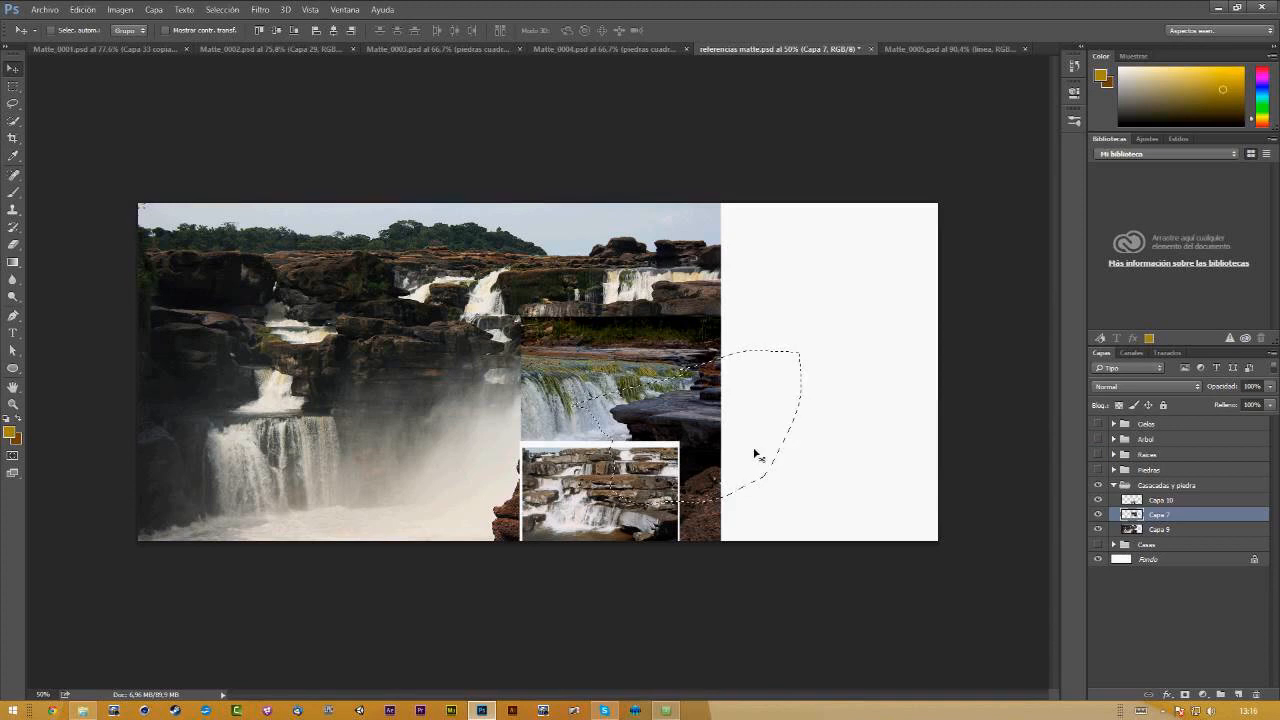
pyautogui.keyDown('ctrl'); pyautogui.click(618, 508); pyautogui.keyUp('ctrl')
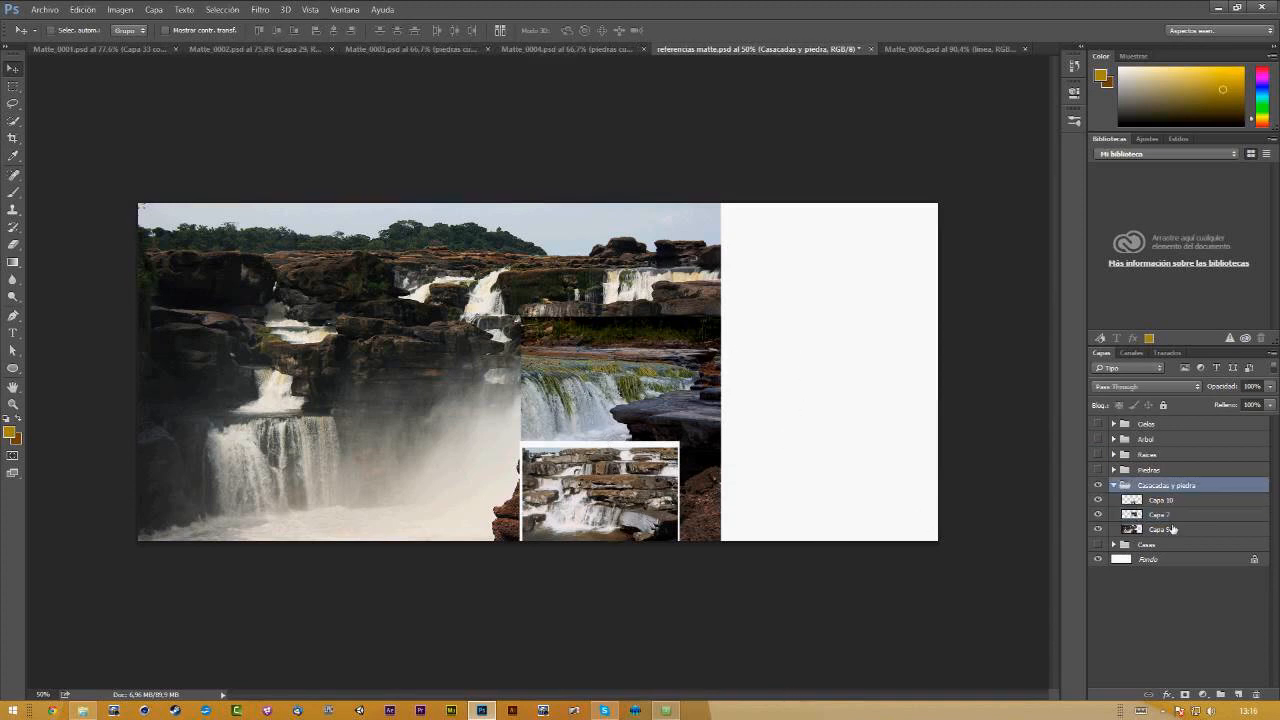
pyautogui.click(1099, 500)
pyautogui.click(1157, 504)
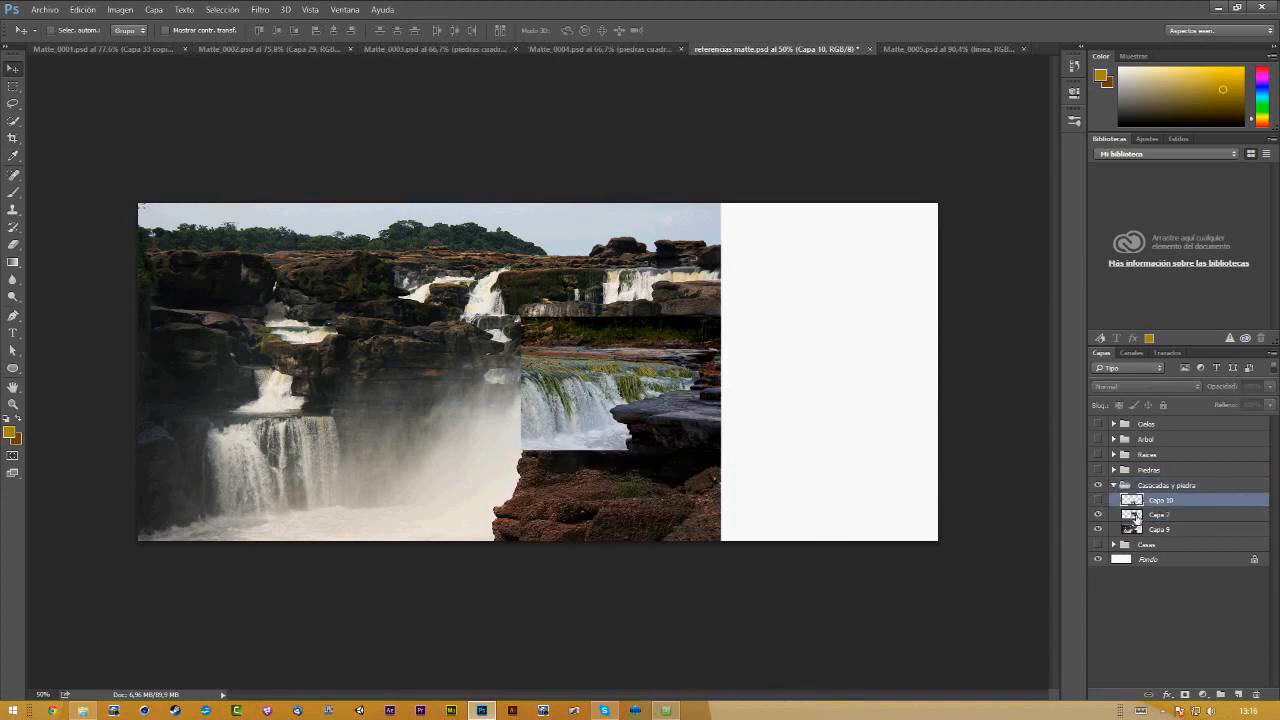
pyautogui.click(1099, 501)
pyautogui.moveTo(582, 484); pyautogui.dragTo(403, 478)
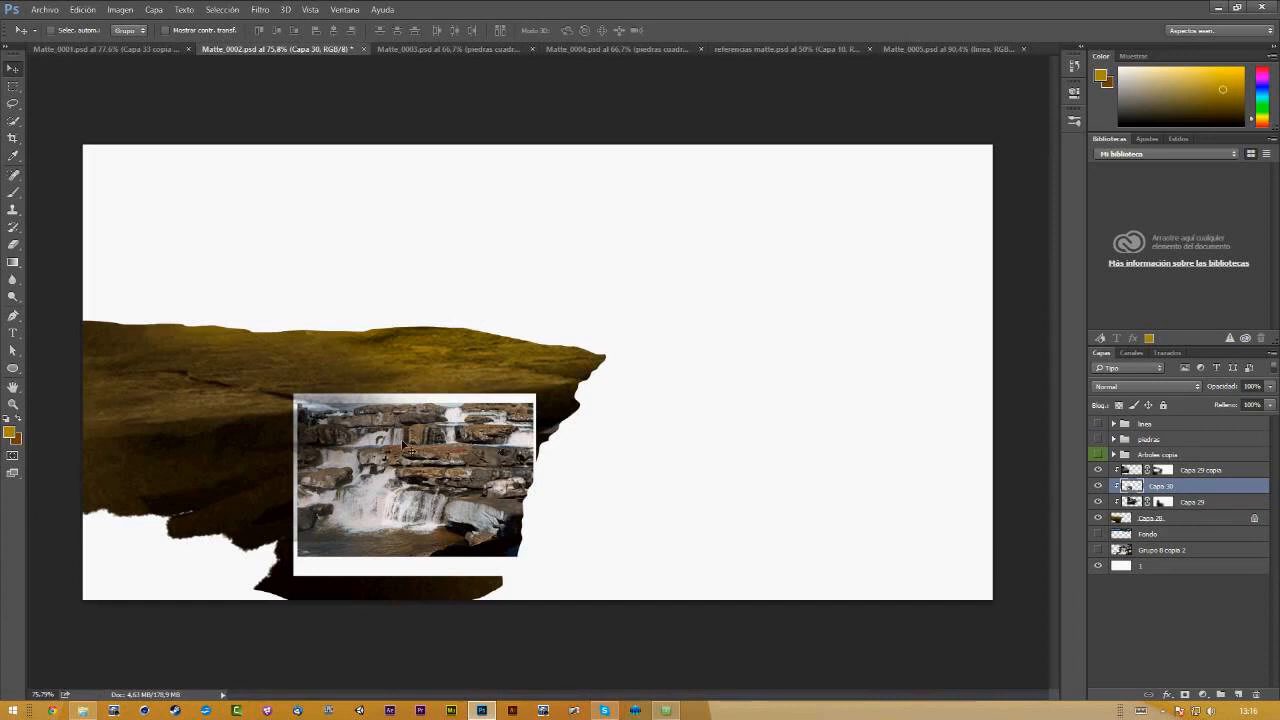
pyautogui.press('f')
pyautogui.moveTo(405, 444); pyautogui.dragTo(466, 344)
# Step: Flip the waterfall photo horizontally, enlarge it proportionally to about 198%, and lower it over the cliff face
pyautogui.hotkey('ctrl', 't')
pyautogui.rightClick(511, 363)
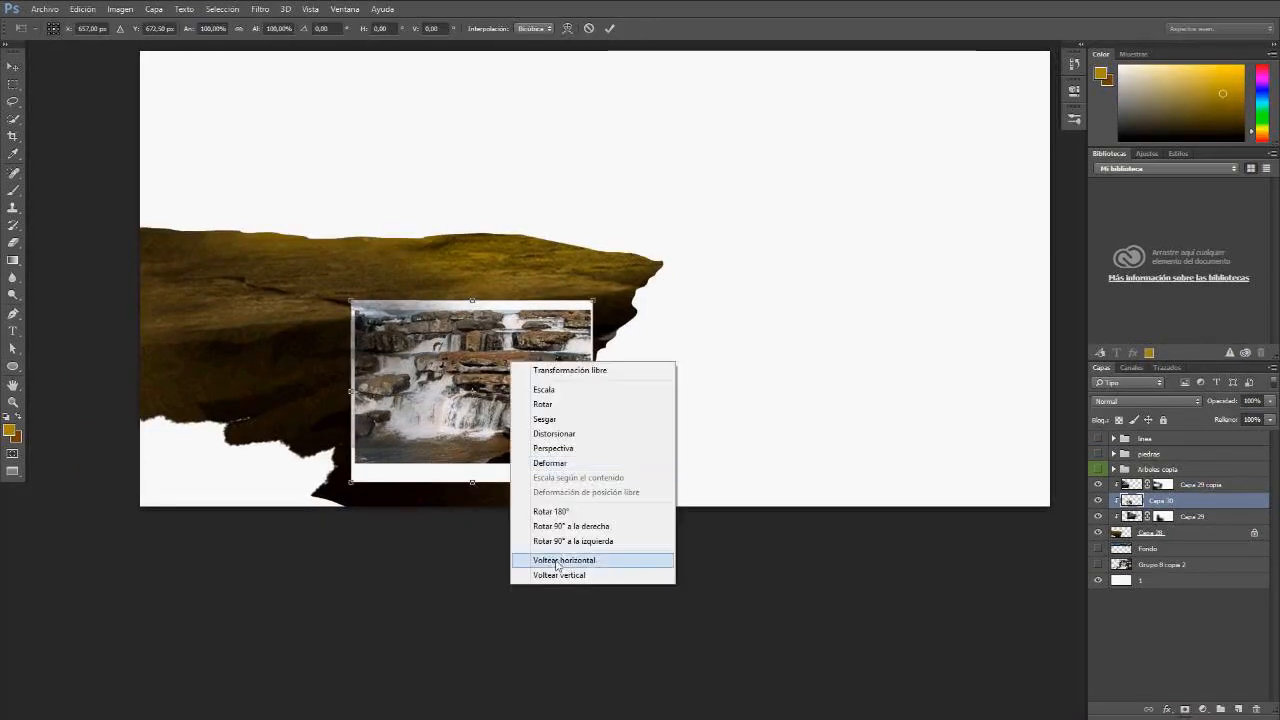
pyautogui.click(557, 562)
pyautogui.moveTo(600, 494); pyautogui.dragTo(724, 556)
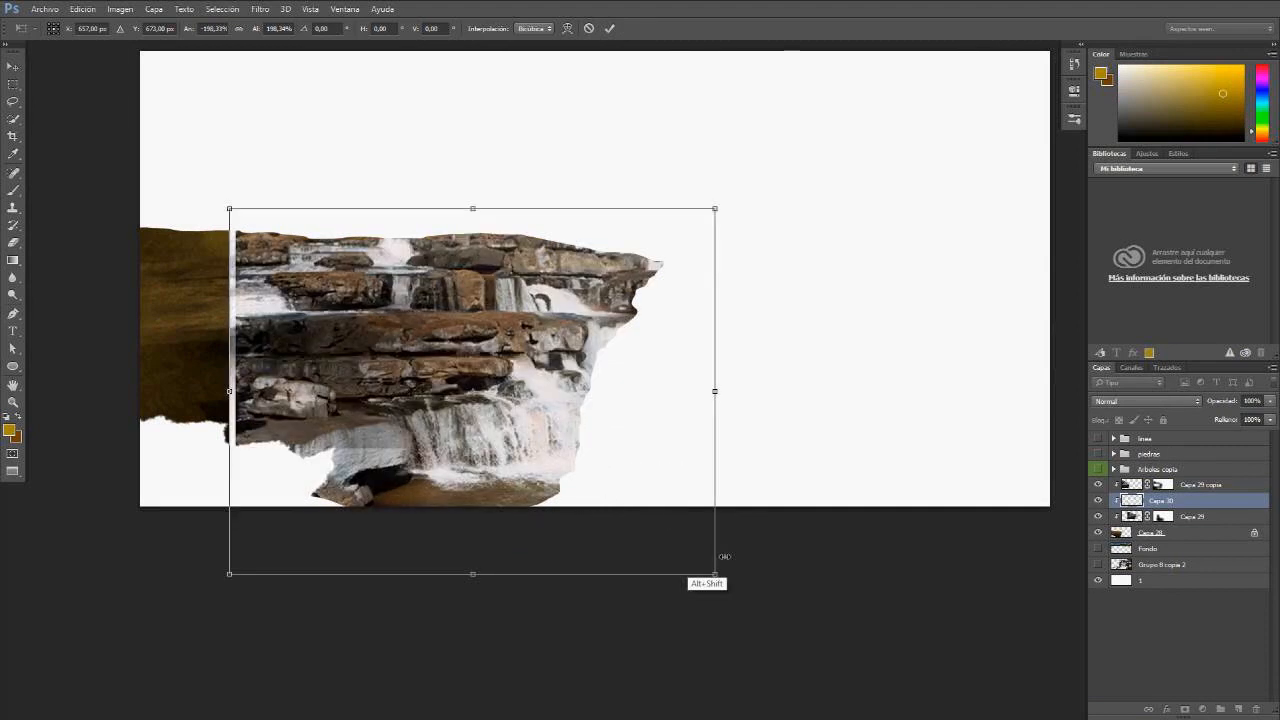
pyautogui.moveTo(554, 416); pyautogui.dragTo(551, 487)
pyautogui.press('Return')
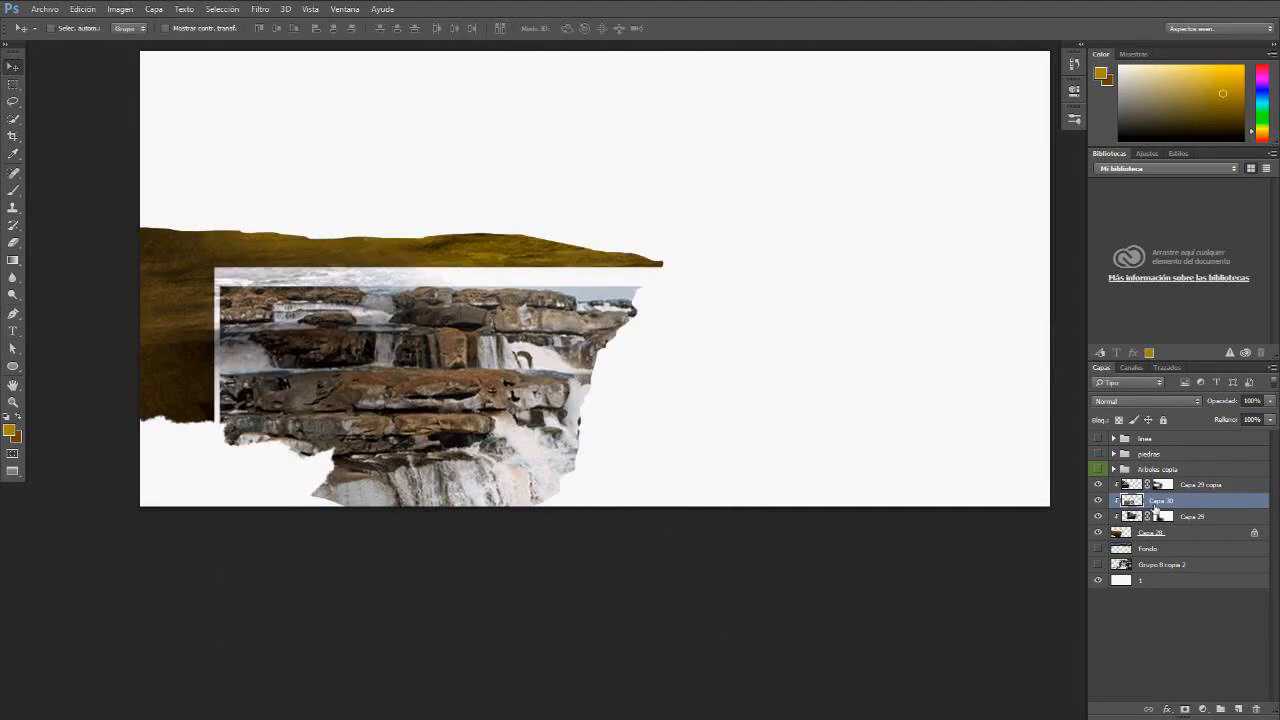
# Step: Desaturate and darken the waterfall photo with Tono/saturación, using Tono -17 and Saturación -80
pyautogui.hotkey('ctrl', 'u')
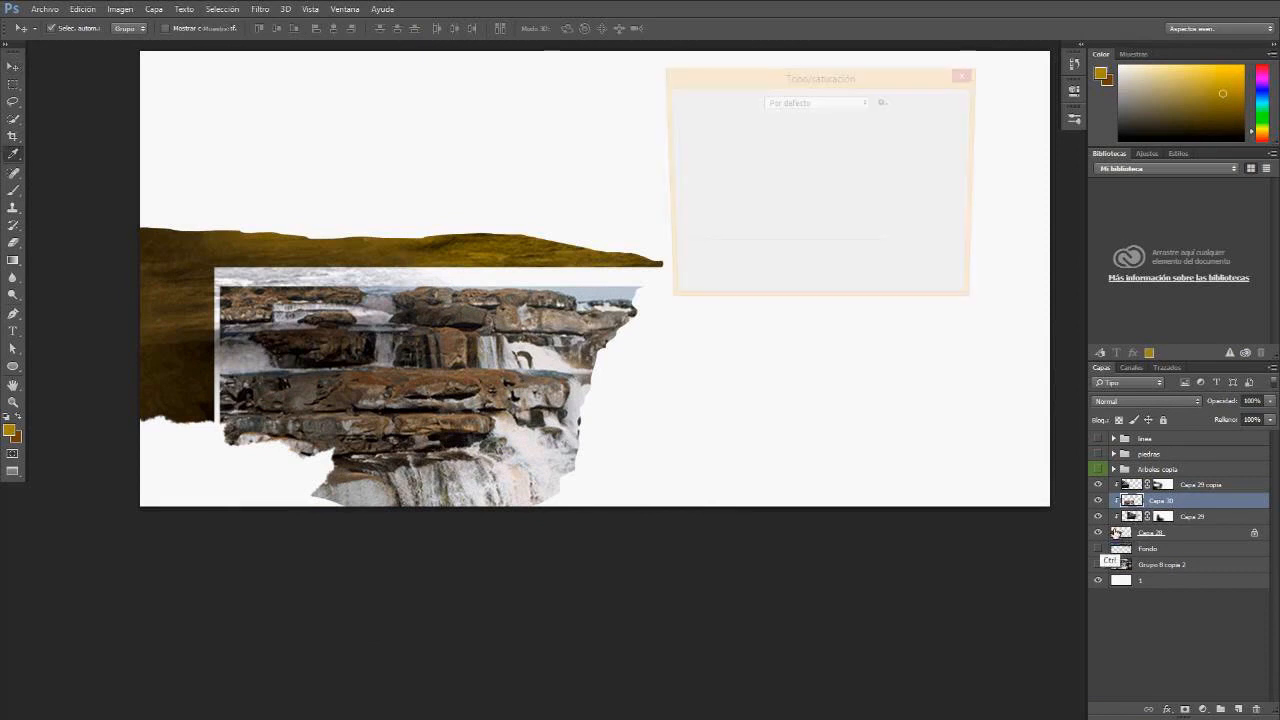
pyautogui.moveTo(782, 203); pyautogui.dragTo(731, 212)
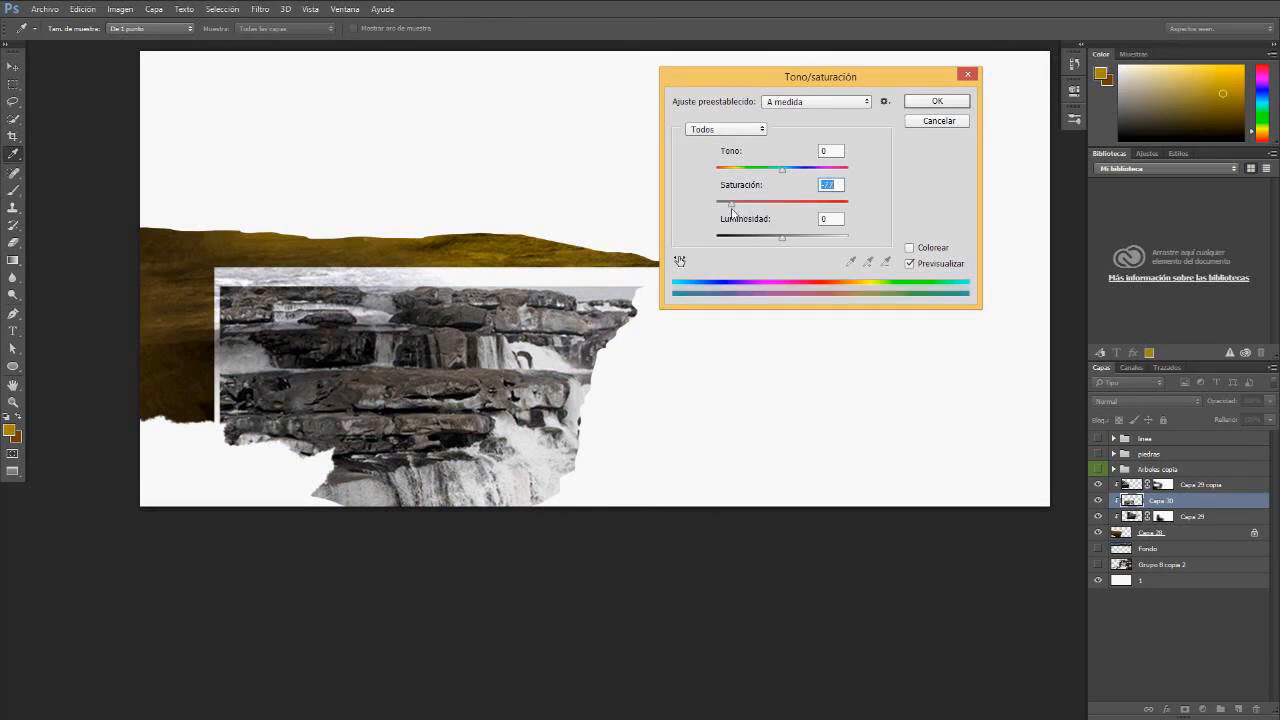
pyautogui.moveTo(770, 171); pyautogui.dragTo(771, 238)
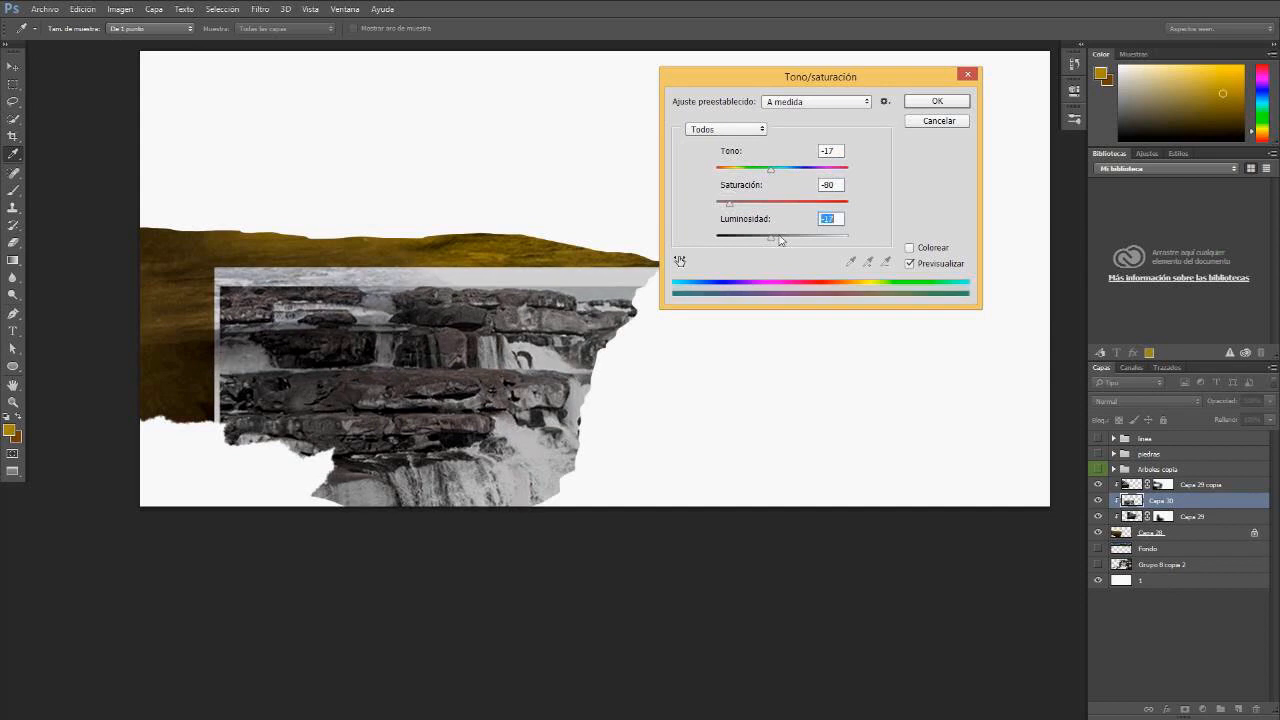
pyautogui.press('Return')
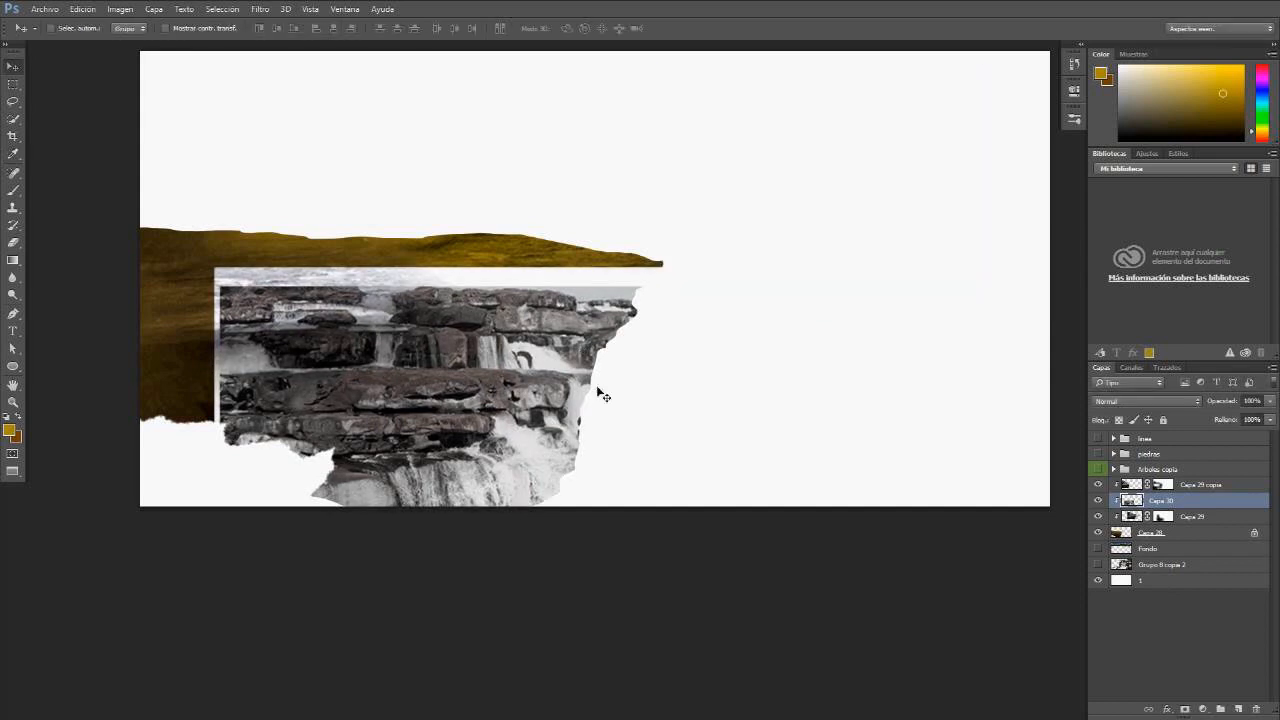
# Step: Blend the waterfall photo, Capa 30, in Luz fuerte mode and reposition it on the cliff face
pyautogui.click(1140, 400)
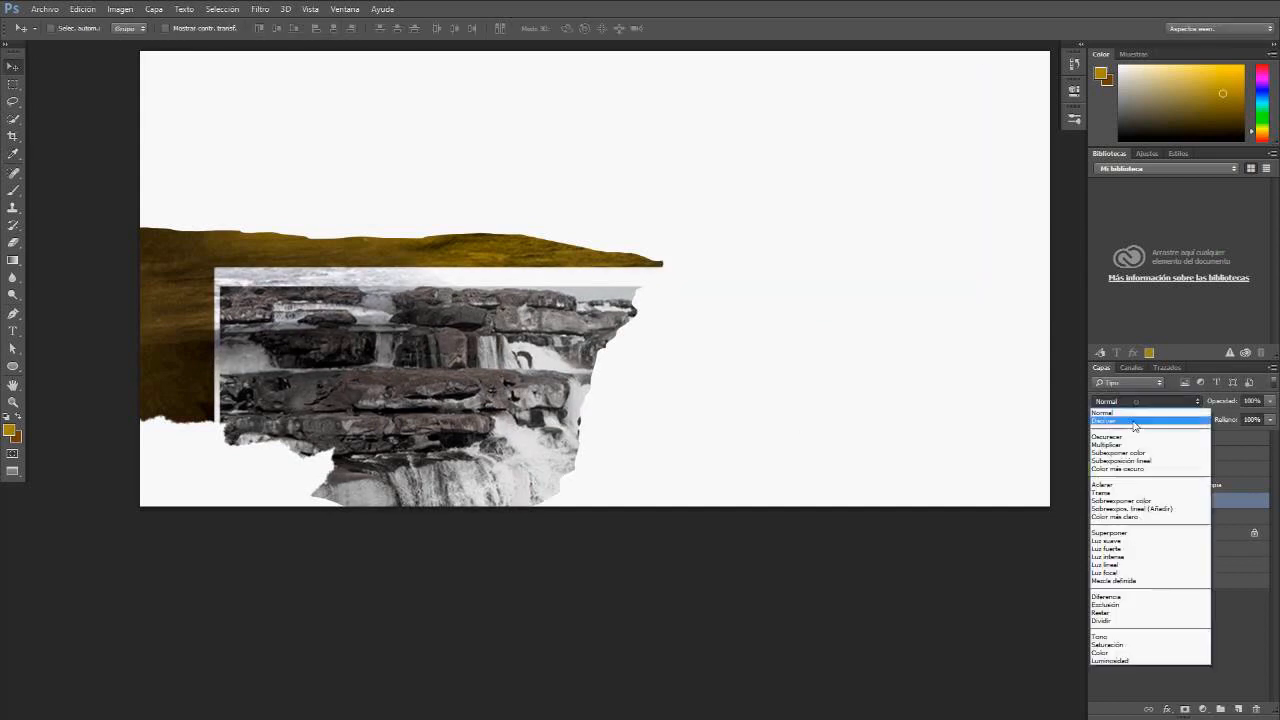
pyautogui.click(1108, 548)
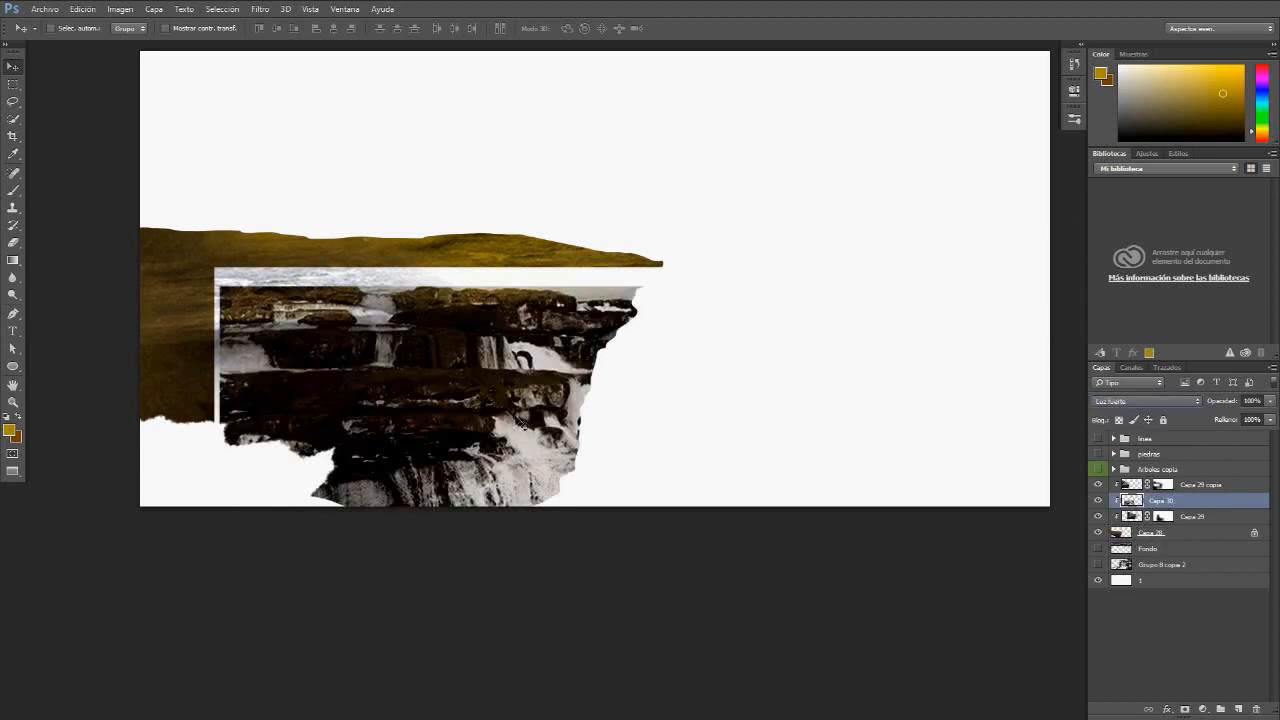
pyautogui.moveTo(524, 424); pyautogui.dragTo(506, 399)
# Step: Add a mask to Capa 30 and fade the photo's upper-left area with black radial gradients in Normal mode at 21% opacity
pyautogui.press('g')
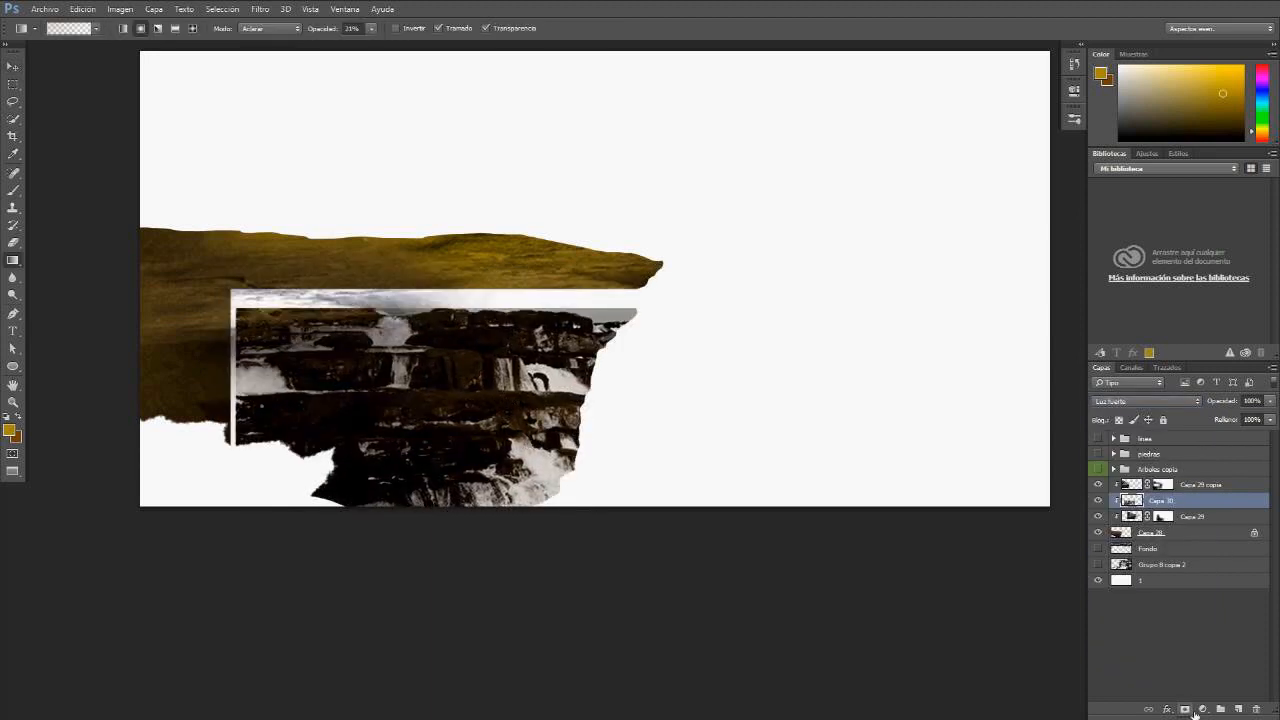
pyautogui.click(1185, 709)
pyautogui.moveTo(274, 263)
pyautogui.mouseDown()
pyautogui.moveTo(296, 384)
pyautogui.moveTo(269, 261)
pyautogui.mouseUp()
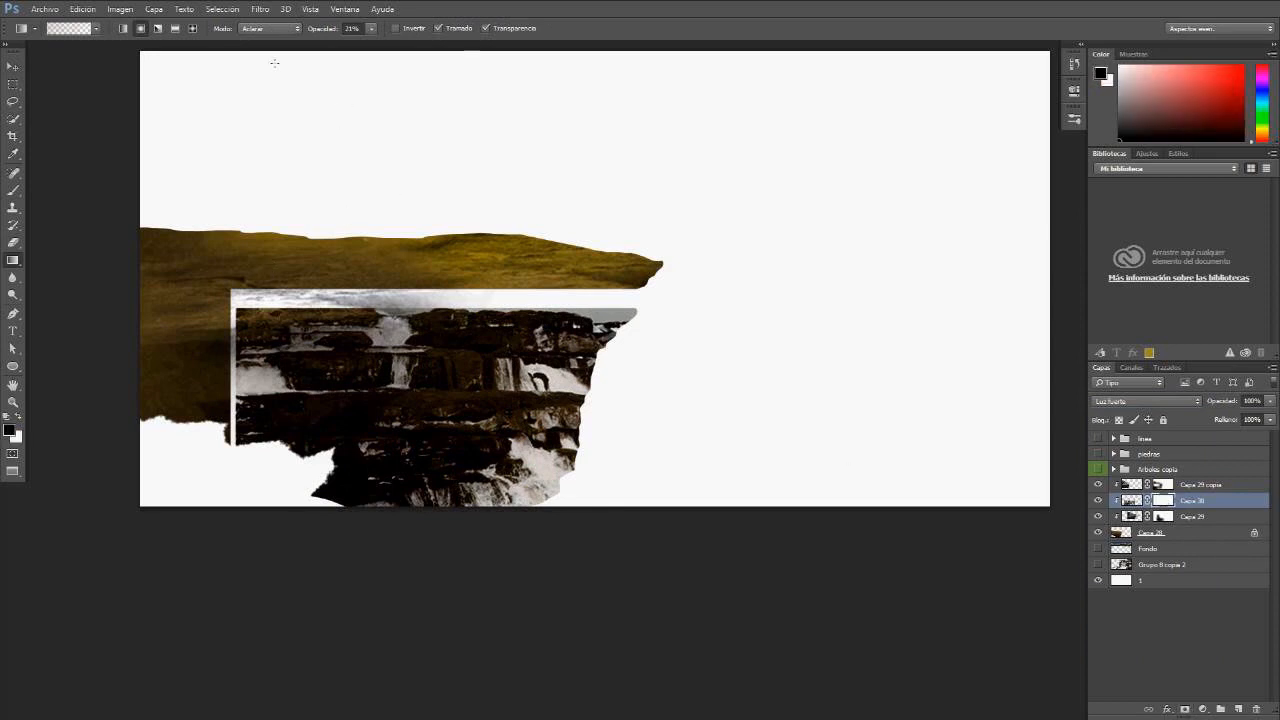
pyautogui.click(268, 28)
pyautogui.click(272, 44)
pyautogui.moveTo(274, 265); pyautogui.dragTo(309, 386)
pyautogui.moveTo(302, 282); pyautogui.dragTo(323, 419)
pyautogui.moveTo(300, 298); pyautogui.dragTo(376, 408)
pyautogui.moveTo(237, 292); pyautogui.dragTo(322, 402)
pyautogui.moveTo(279, 317); pyautogui.dragTo(357, 408)
pyautogui.moveTo(409, 299); pyautogui.dragTo(384, 450)
pyautogui.moveTo(390, 384); pyautogui.dragTo(390, 384)
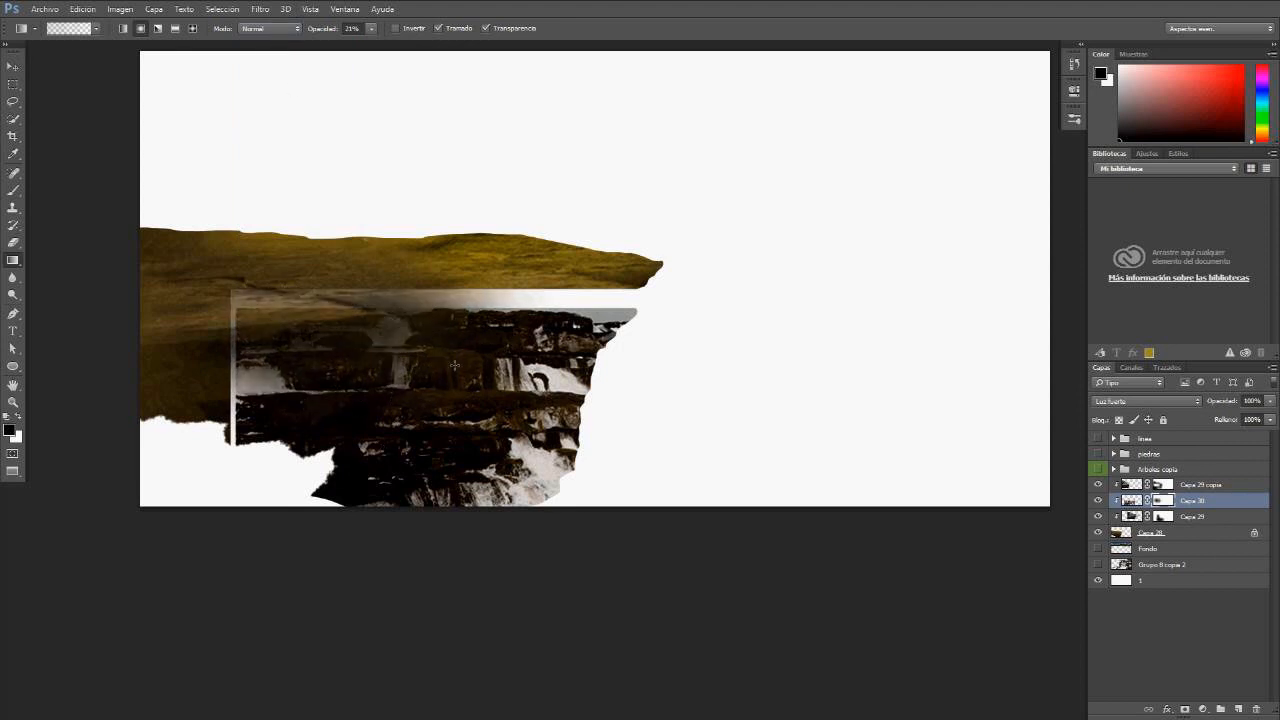
# Step: Fade the upper-right edge of the Capa 30 photo with black radial gradients on its mask
pyautogui.moveTo(475, 304); pyautogui.dragTo(470, 378)
pyautogui.moveTo(517, 309); pyautogui.dragTo(490, 362)
pyautogui.moveTo(574, 306); pyautogui.dragTo(545, 375)
pyautogui.moveTo(649, 314); pyautogui.dragTo(584, 390)
pyautogui.moveTo(478, 271); pyautogui.dragTo(460, 354)
pyautogui.moveTo(530, 252); pyautogui.dragTo(477, 366)
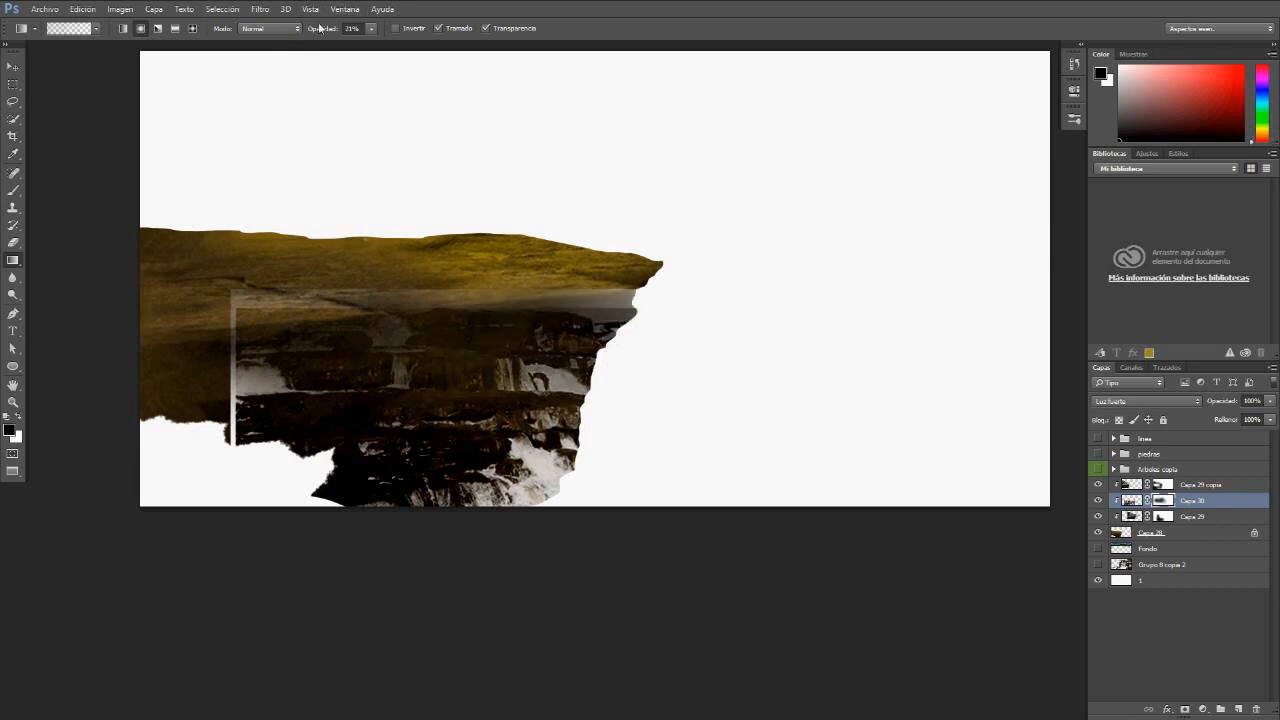
# Step: Set the gradient opacity to 67% and mask out the remaining upper and left edges of Capa 30
pyautogui.moveTo(321, 29); pyautogui.dragTo(367, 62)
pyautogui.moveTo(573, 297); pyautogui.dragTo(502, 381)
pyautogui.moveTo(425, 275); pyautogui.dragTo(399, 402)
pyautogui.moveTo(302, 266); pyautogui.dragTo(298, 372)
pyautogui.moveTo(240, 310); pyautogui.dragTo(282, 438)
pyautogui.moveTo(243, 362); pyautogui.dragTo(327, 422)
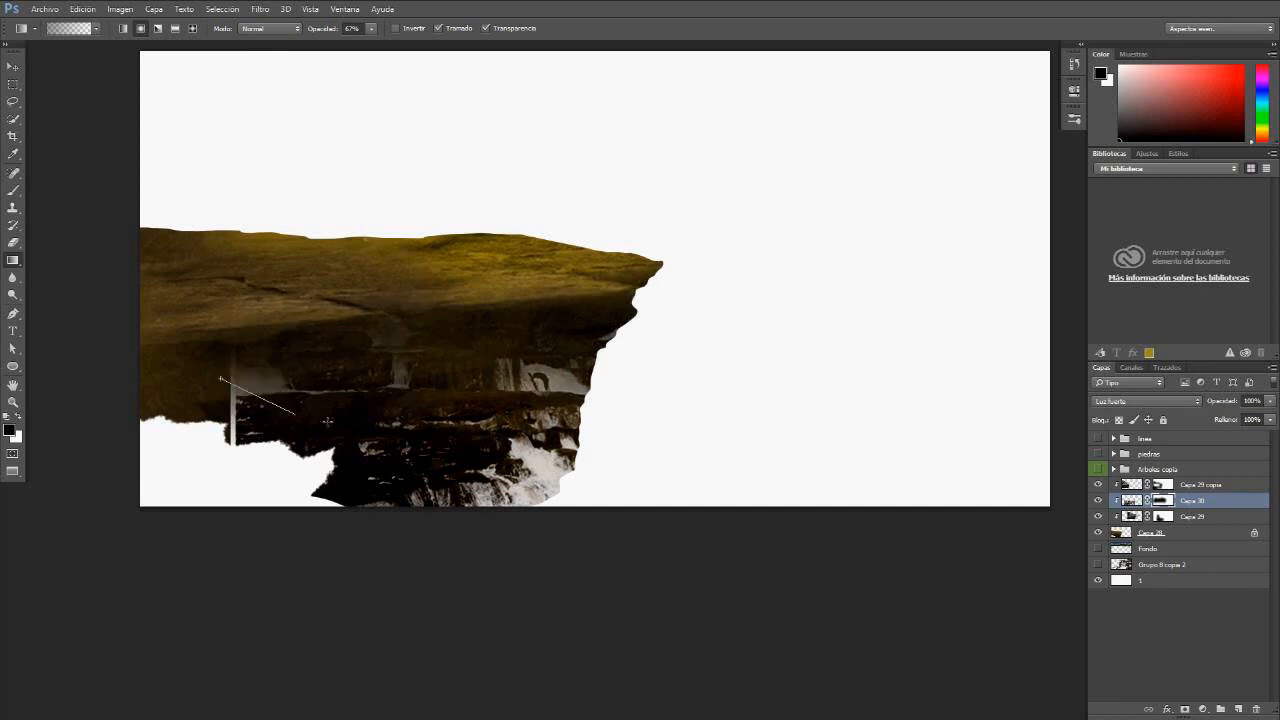
pyautogui.moveTo(240, 402); pyautogui.dragTo(324, 447)
pyautogui.moveTo(231, 426); pyautogui.dragTo(294, 405)
pyautogui.moveTo(327, 317); pyautogui.dragTo(436, 415)
# Step: Hide the waterfall in the lower-right part of the cliff with black radial gradients on Capa 30's mask
pyautogui.moveTo(500, 525); pyautogui.dragTo(530, 448)
pyautogui.moveTo(503, 542); pyautogui.dragTo(552, 426)
pyautogui.moveTo(506, 509); pyautogui.dragTo(555, 400)
pyautogui.moveTo(509, 520); pyautogui.dragTo(519, 410)
pyautogui.moveTo(550, 504); pyautogui.dragTo(572, 360)
pyautogui.moveTo(530, 408)
pyautogui.mouseDown()
pyautogui.moveTo(546, 353)
pyautogui.moveTo(512, 393)
pyautogui.mouseUp()
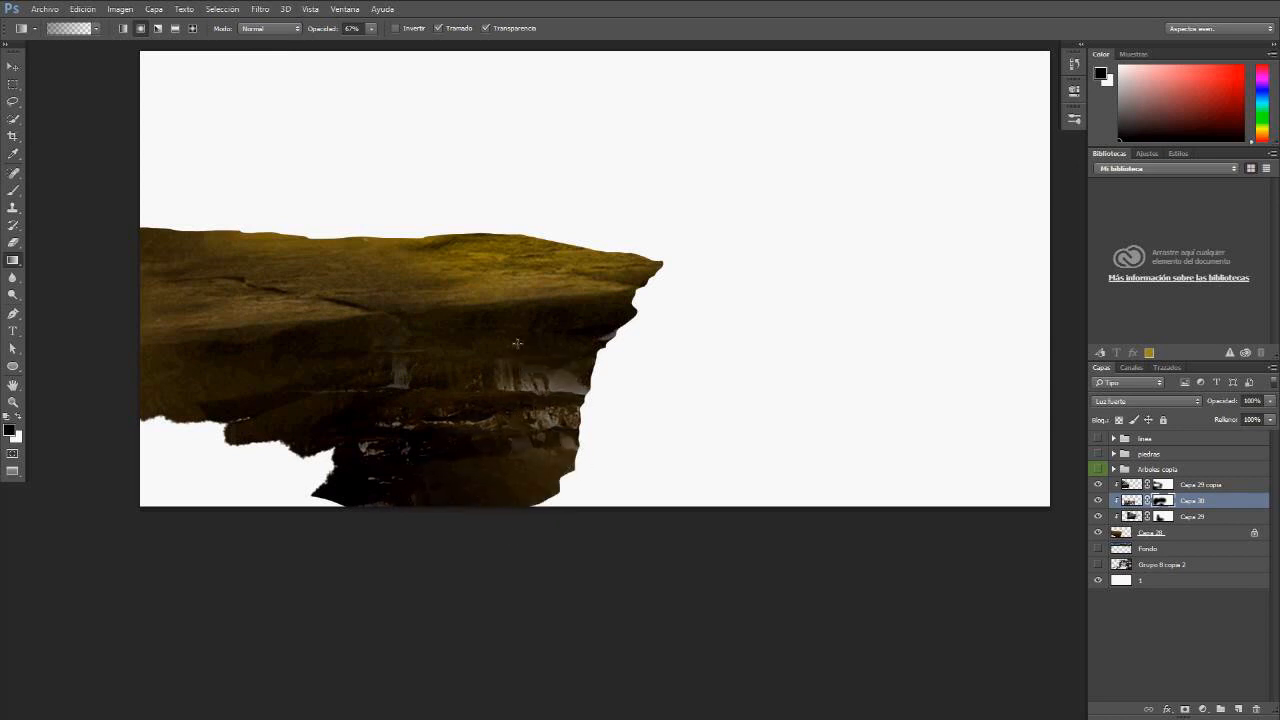
# Step: Soften the small waterfalls and lower-left rock remnants in the middle of the cliff face on Capa 30's mask
pyautogui.moveTo(396, 341); pyautogui.dragTo(399, 388)
pyautogui.moveTo(487, 336); pyautogui.dragTo(470, 388)
pyautogui.moveTo(529, 341); pyautogui.dragTo(508, 405)
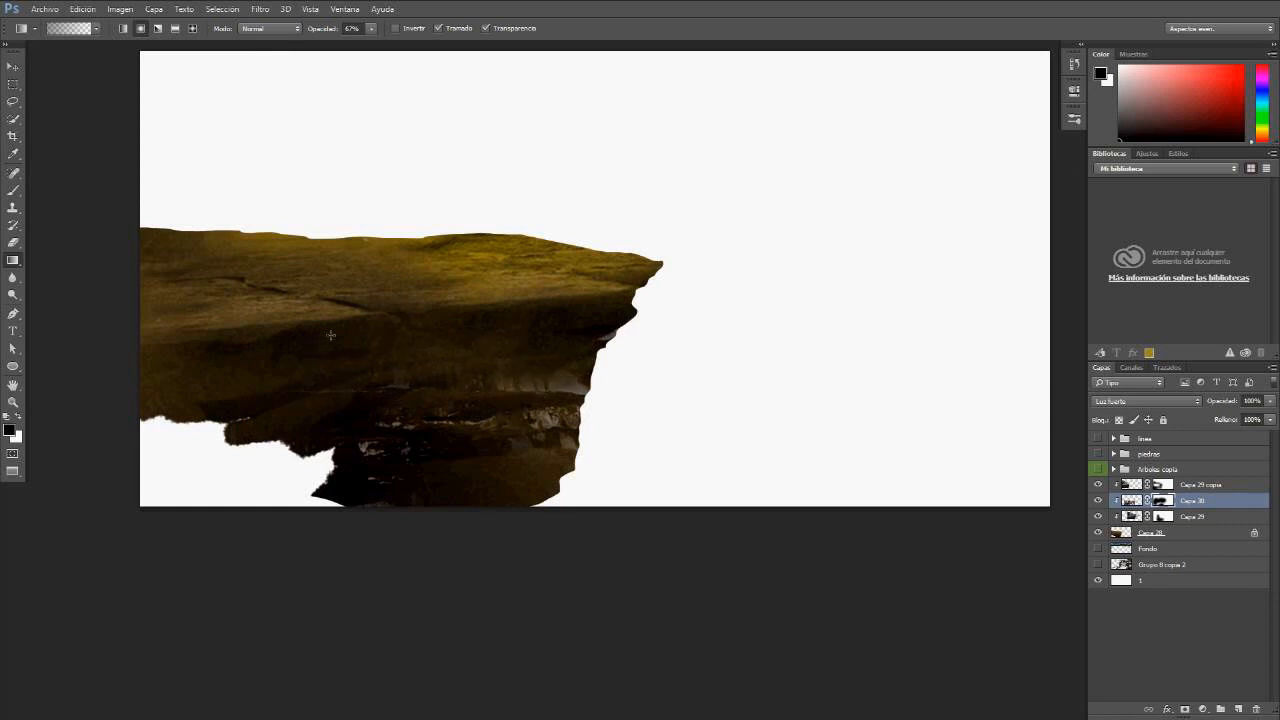
pyautogui.moveTo(368, 494); pyautogui.dragTo(393, 457)
# Step: Reposition the masked Capa 30 rock texture on the cliff face and view the painting in full screen
pyautogui.press('v')
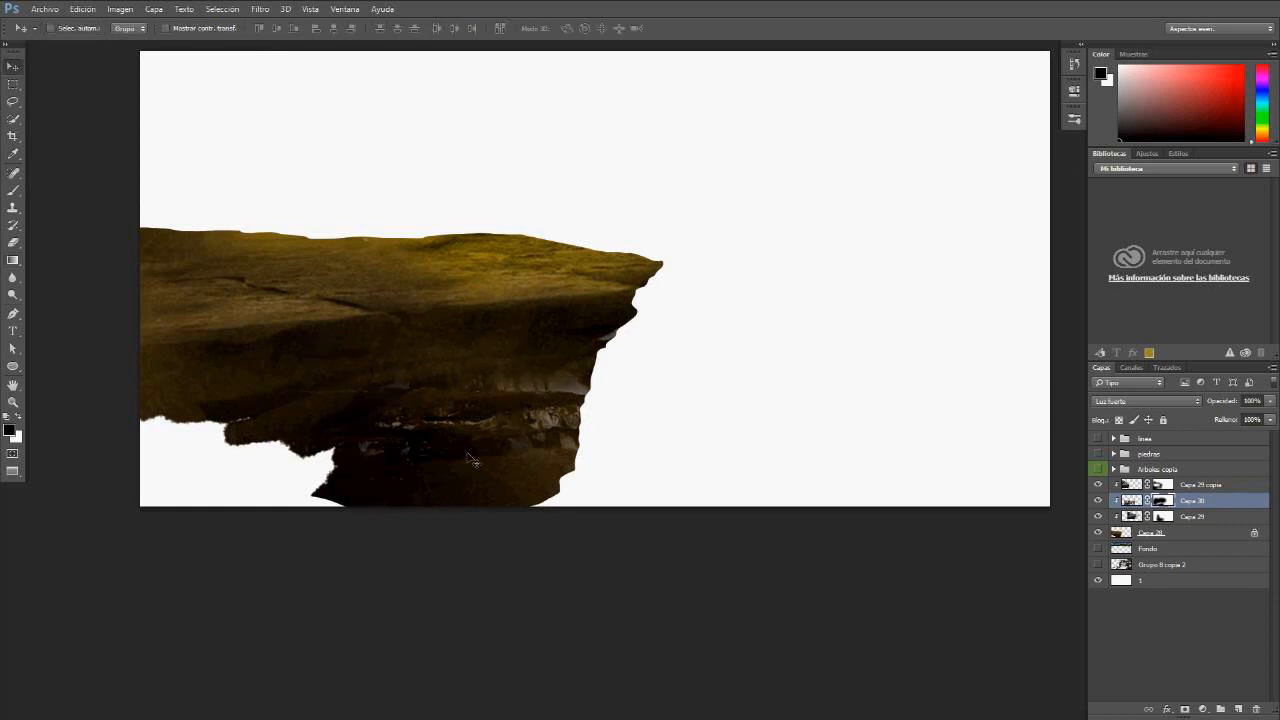
pyautogui.moveTo(507, 418)
pyautogui.mouseDown()
pyautogui.moveTo(512, 402)
pyautogui.moveTo(502, 432)
pyautogui.mouseUp()
pyautogui.press('g')
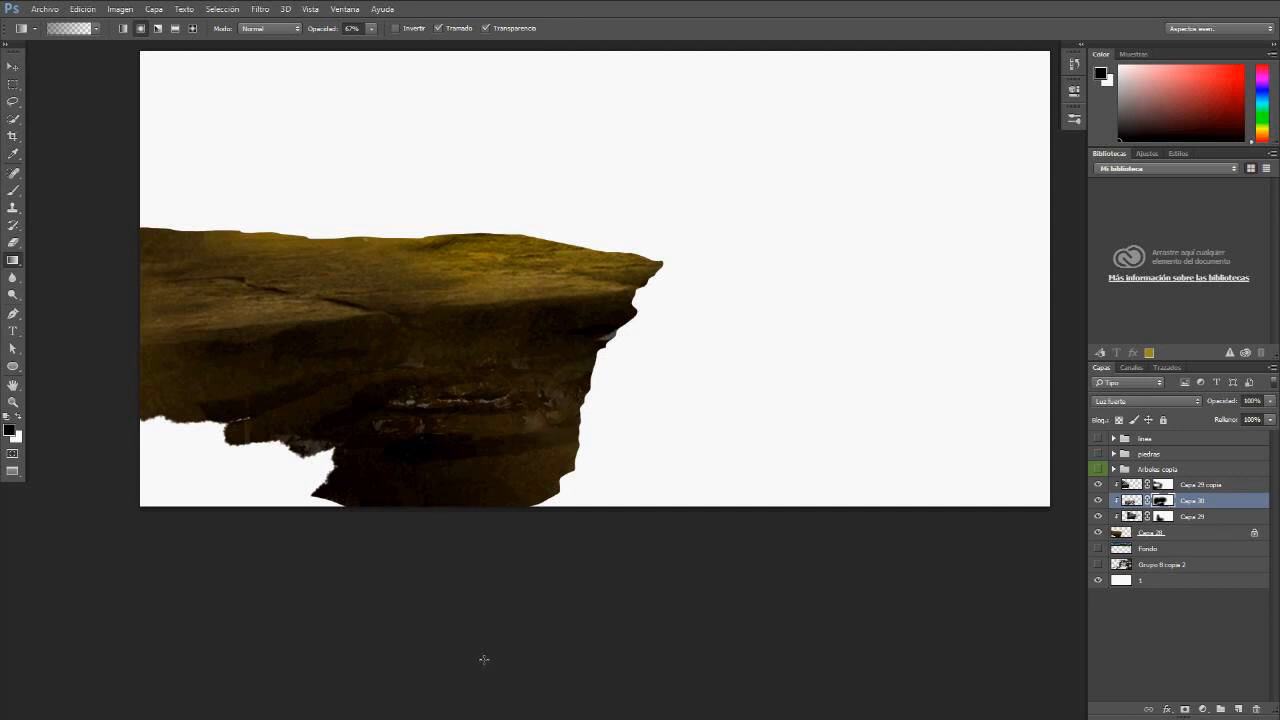
pyautogui.press('f')
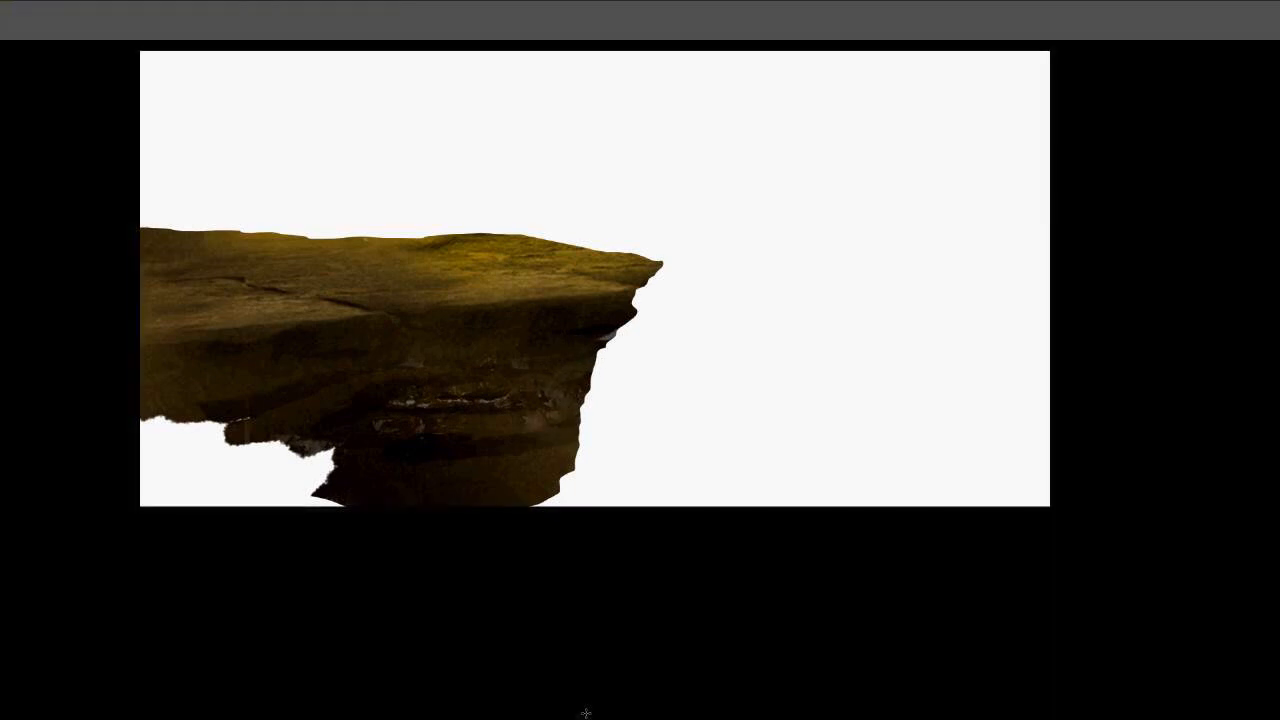
# Step: Leave full screen, switch to the screen-sharing meeting window and mute all attendees
pyautogui.press('f')
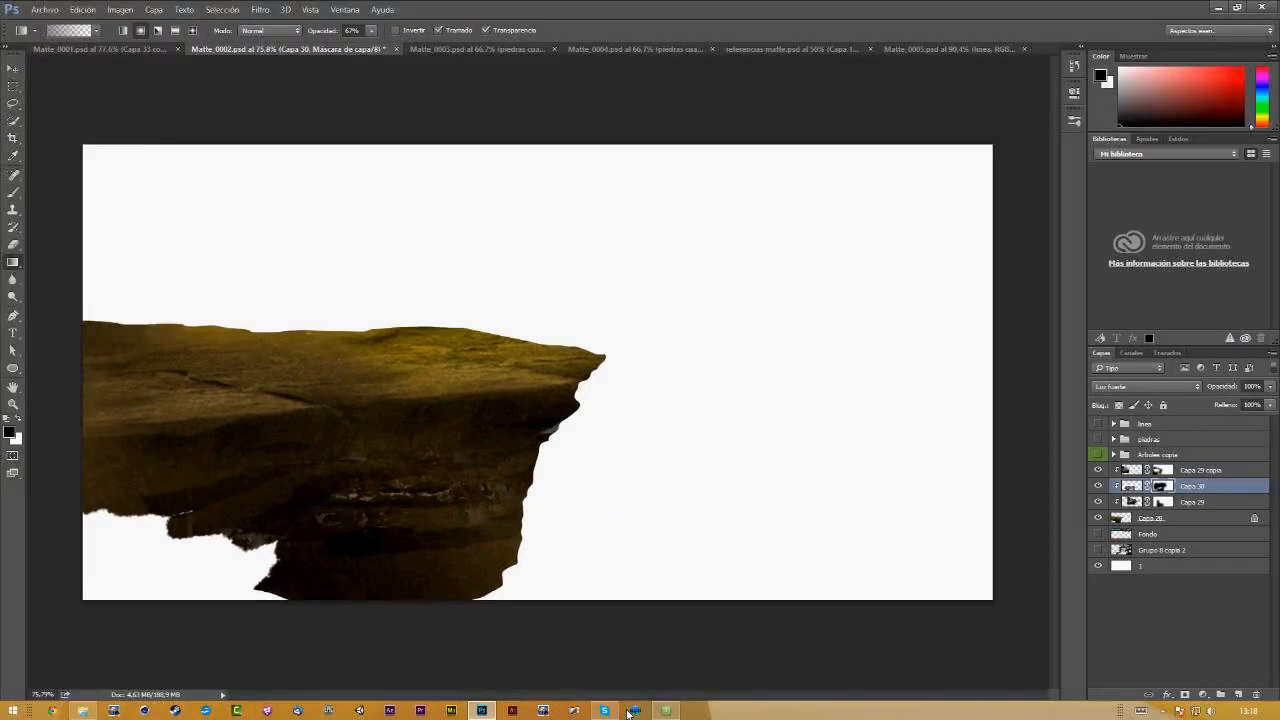
pyautogui.click(665, 710)
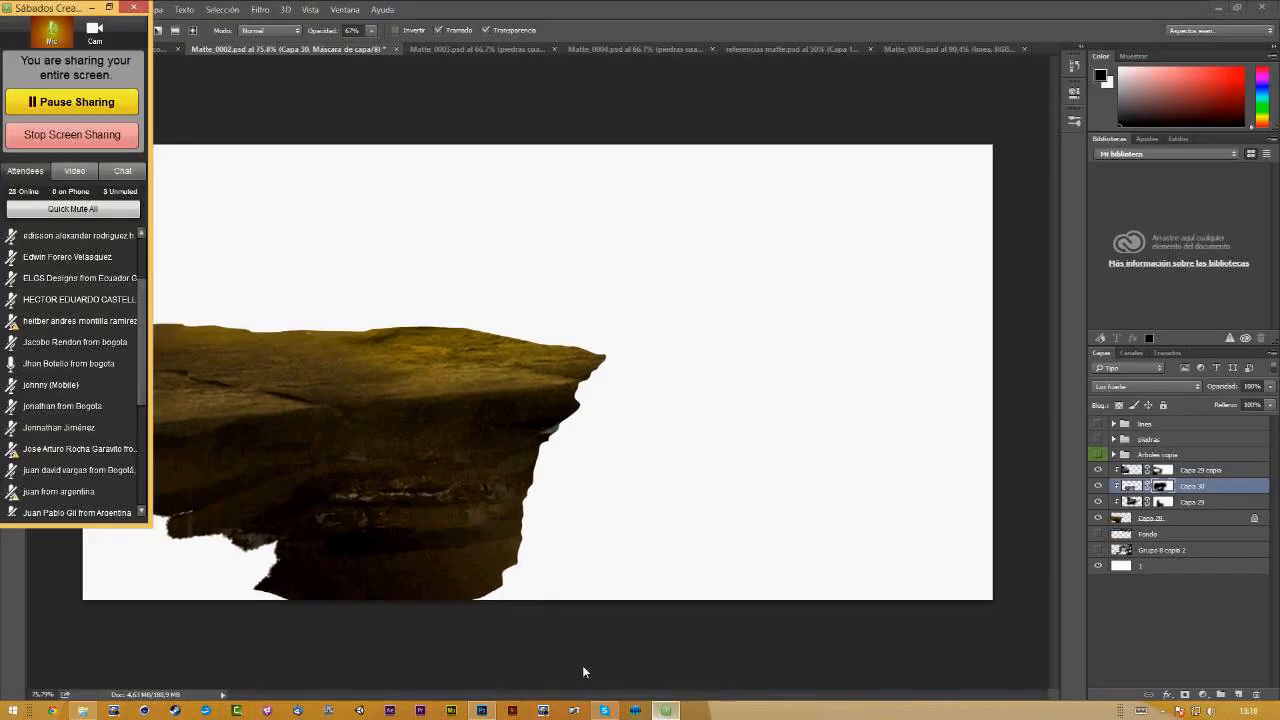
pyautogui.click(78, 210)
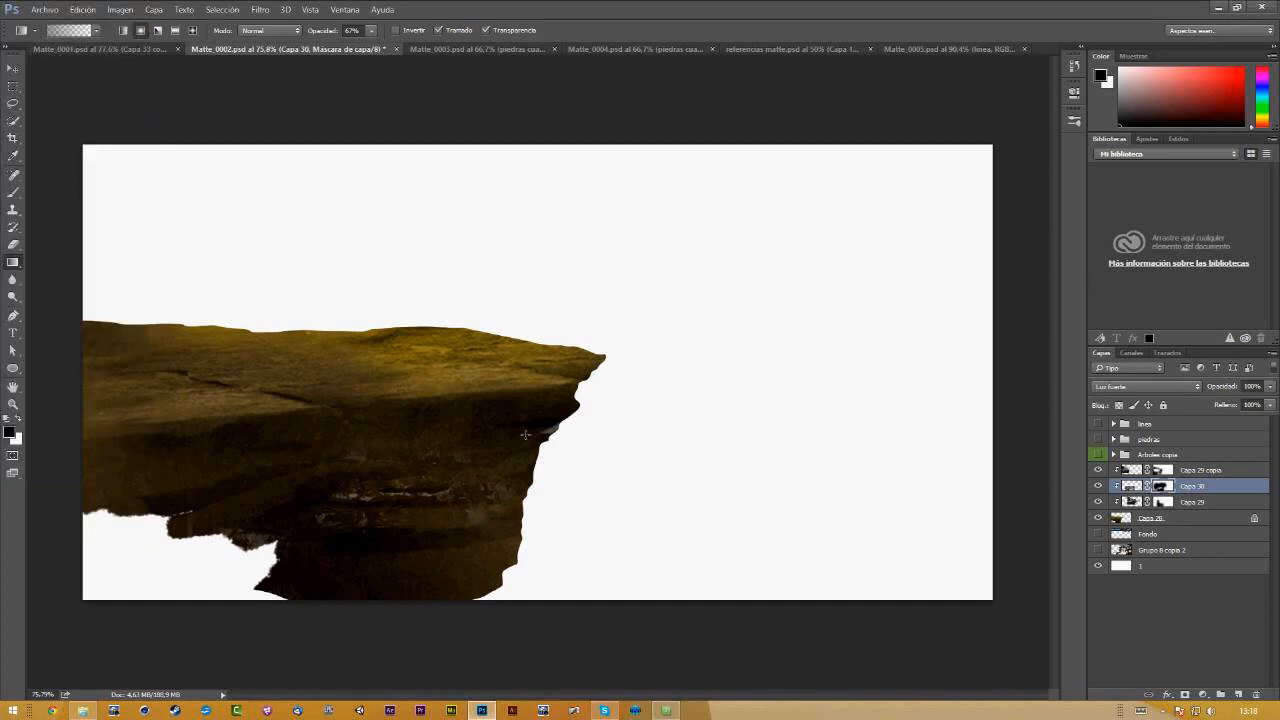
# Step: Flip the Capa 30 rock texture horizontally, rotate it about 7° counterclockwise and shift it left across the cliff face
pyautogui.press('f')
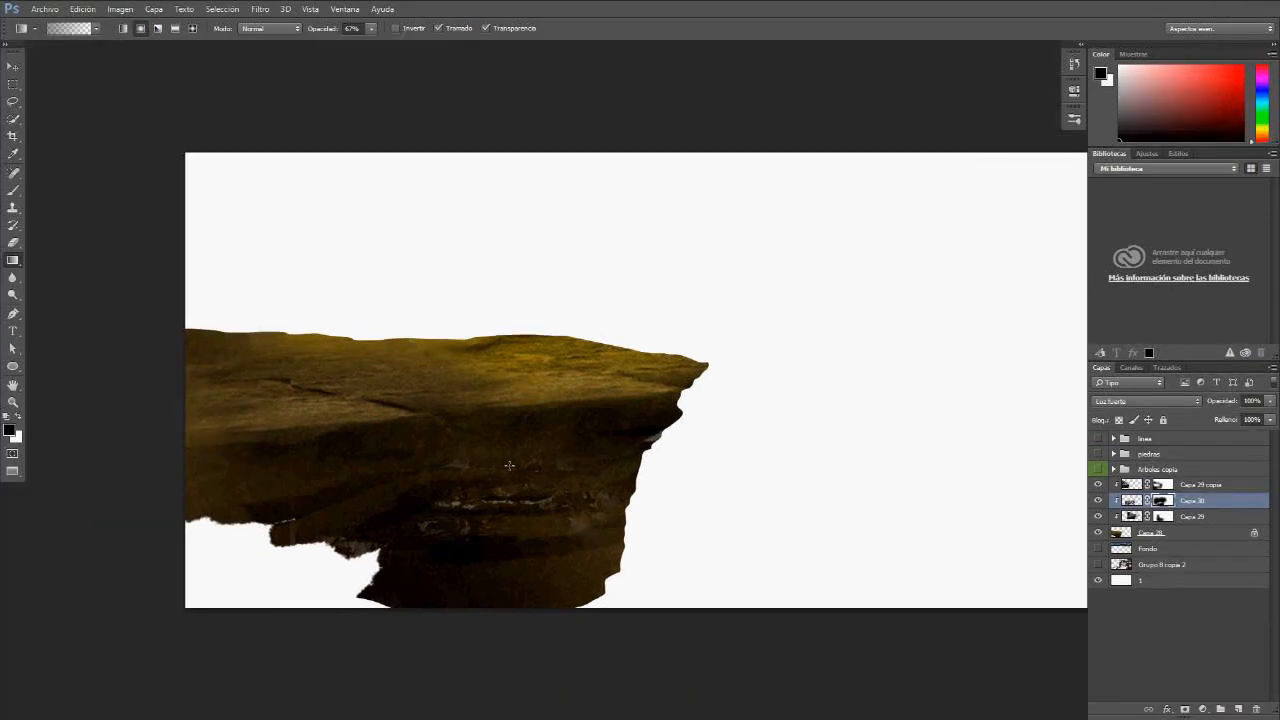
pyautogui.moveTo(509, 465); pyautogui.dragTo(552, 429)
pyautogui.press('v')
pyautogui.hotkey('ctrl', 't')
pyautogui.rightClick(536, 402)
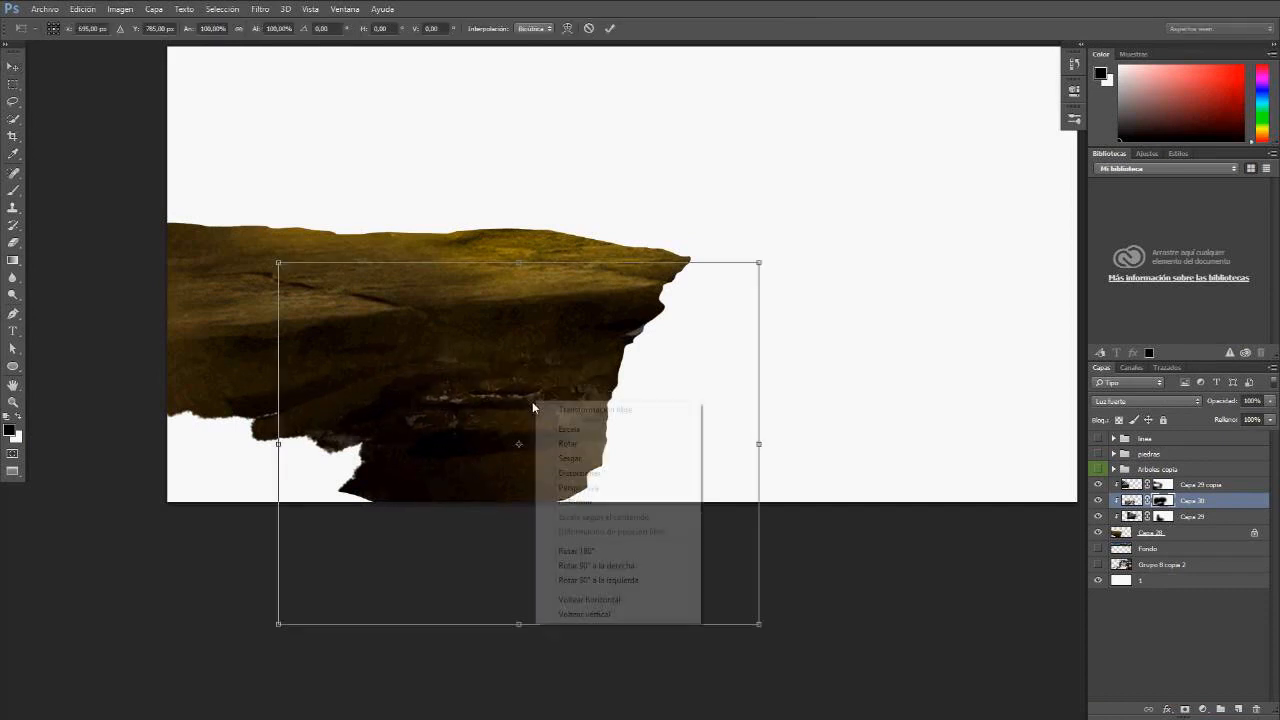
pyautogui.click(588, 598)
pyautogui.moveTo(780, 274); pyautogui.dragTo(723, 209)
pyautogui.moveTo(598, 401); pyautogui.dragTo(533, 420)
pyautogui.moveTo(690, 225); pyautogui.dragTo(715, 253)
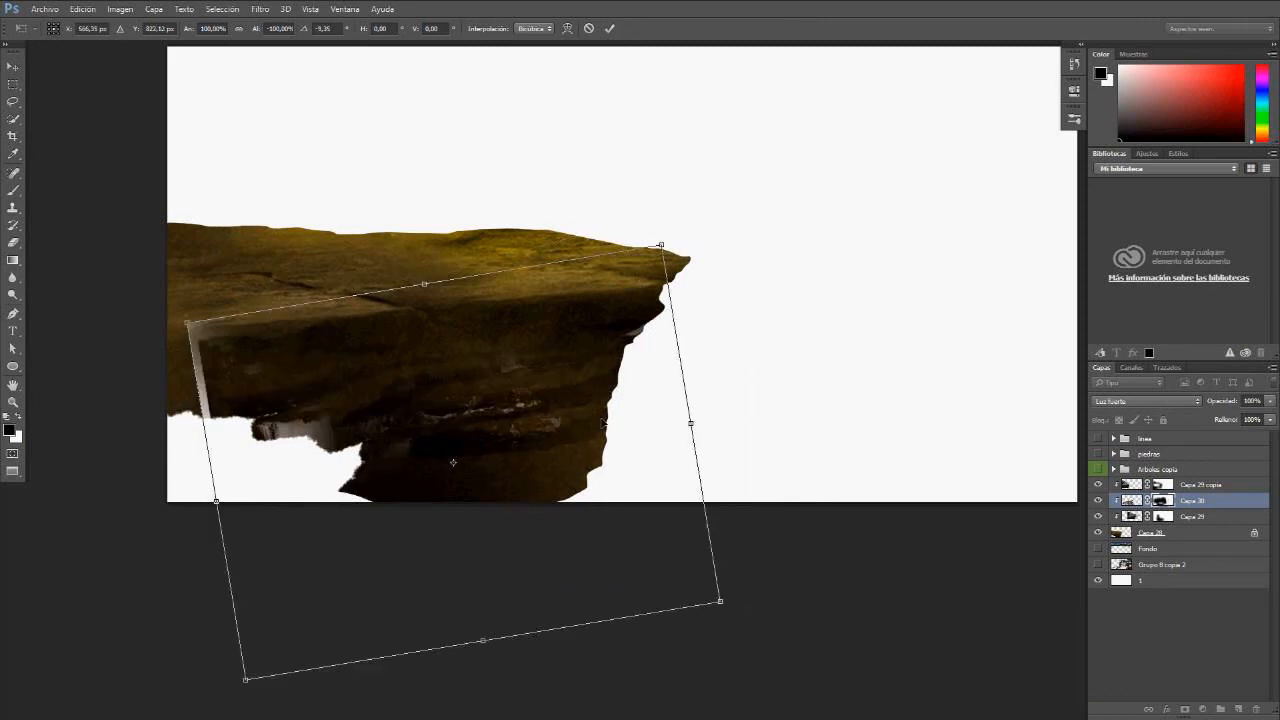
pyautogui.moveTo(601, 424); pyautogui.dragTo(610, 427)
pyautogui.moveTo(703, 238); pyautogui.dragTo(713, 249)
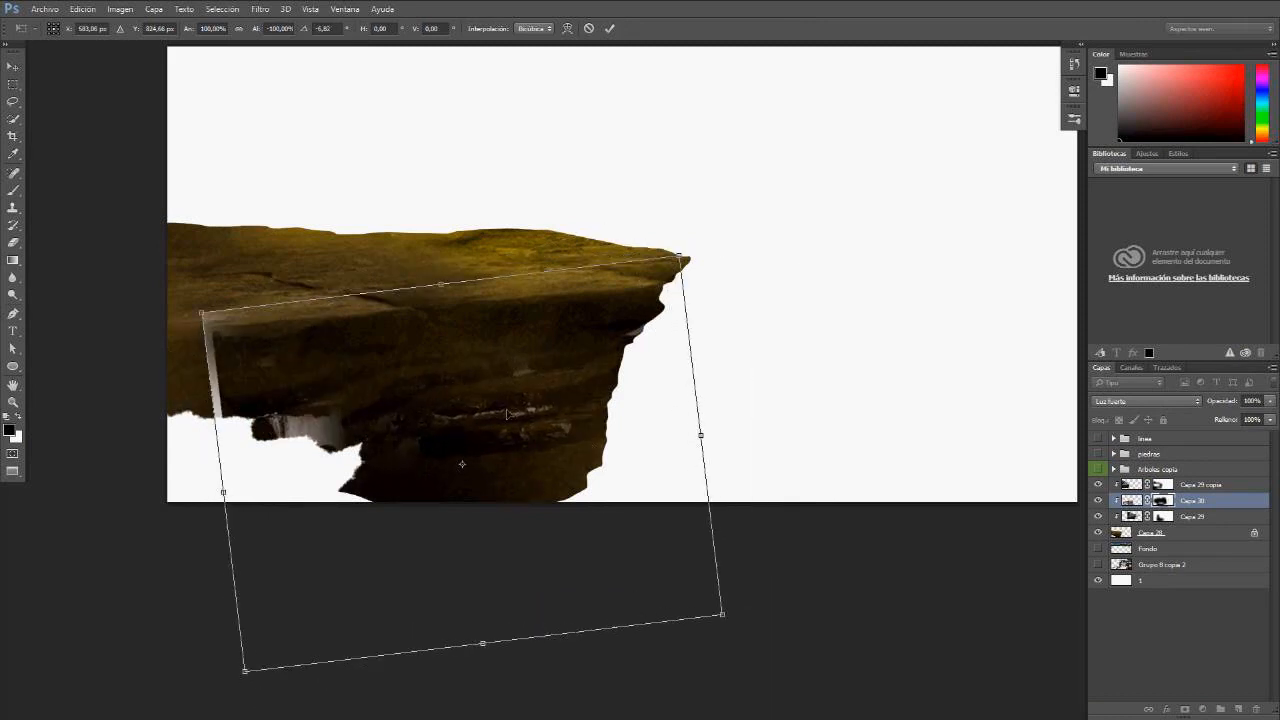
# Step: Warp the Capa 30 texture, raising its upper-right corner, widening the lower-right side and pulling the lower-left corner up and outward
pyautogui.rightClick(507, 413)
pyautogui.click(560, 520)
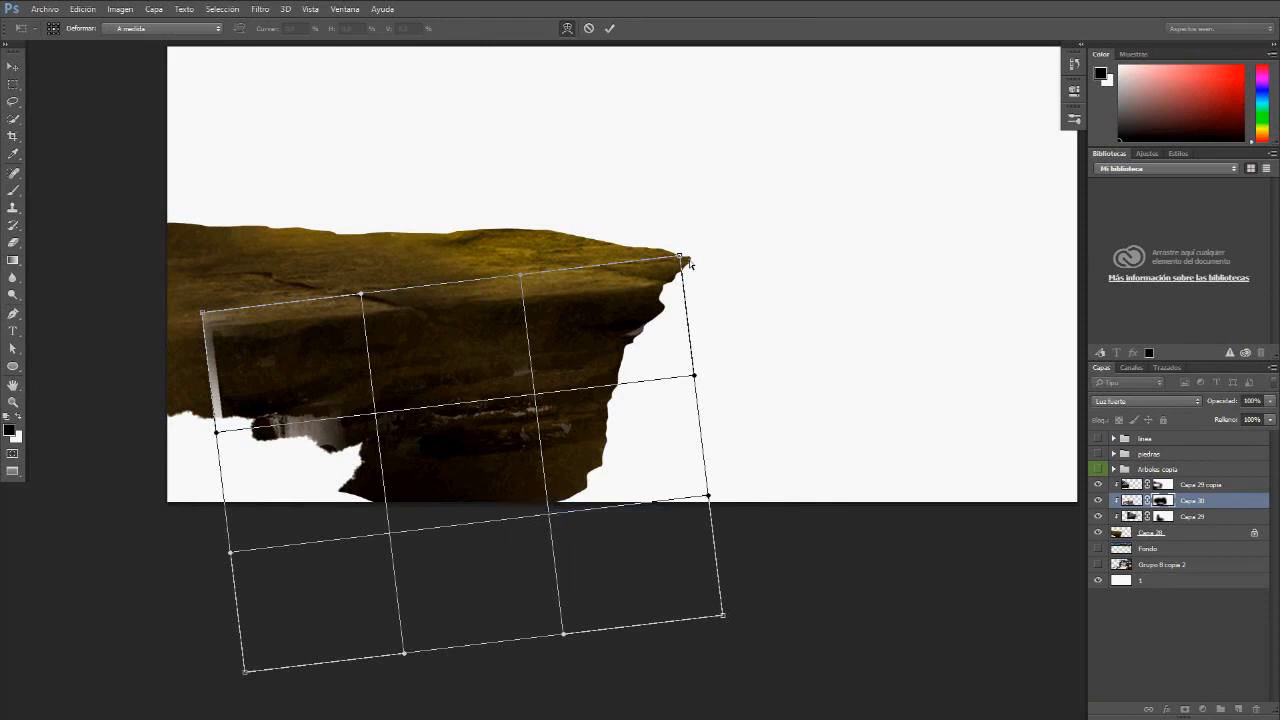
pyautogui.moveTo(680, 257); pyautogui.dragTo(673, 207)
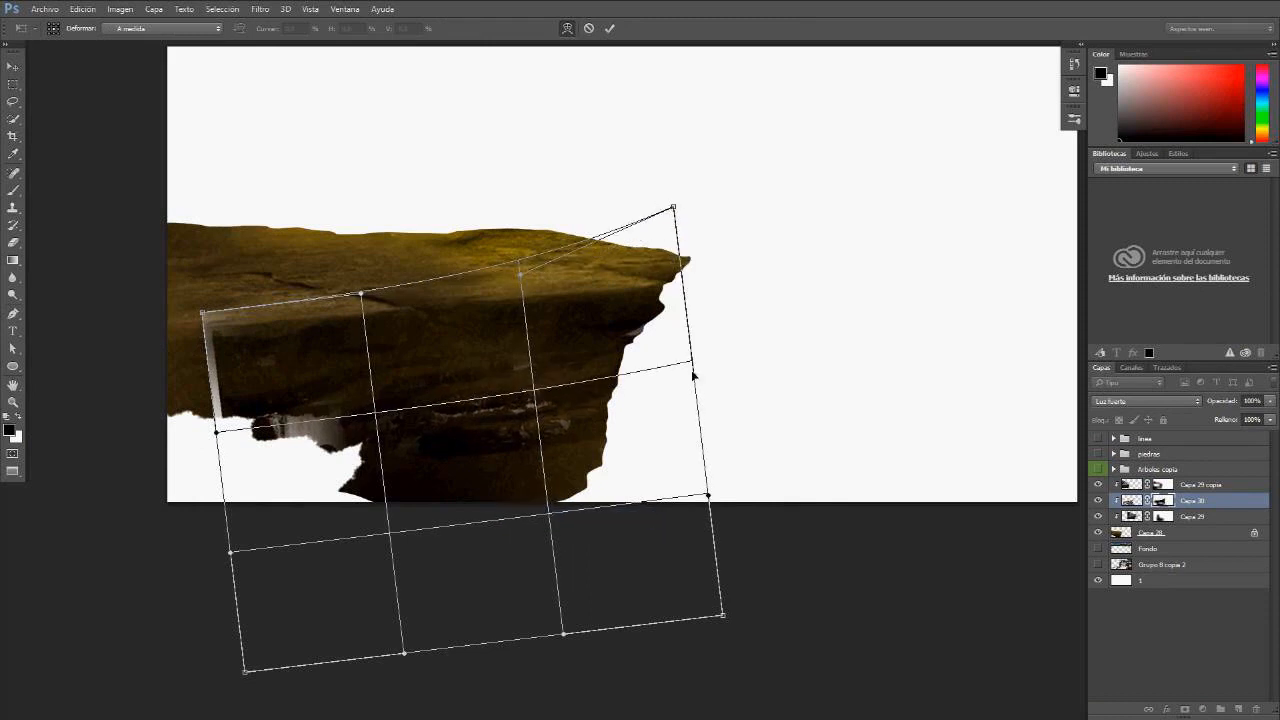
pyautogui.moveTo(693, 375); pyautogui.dragTo(695, 358)
pyautogui.moveTo(705, 496); pyautogui.dragTo(755, 521)
pyautogui.moveTo(723, 615); pyautogui.dragTo(753, 626)
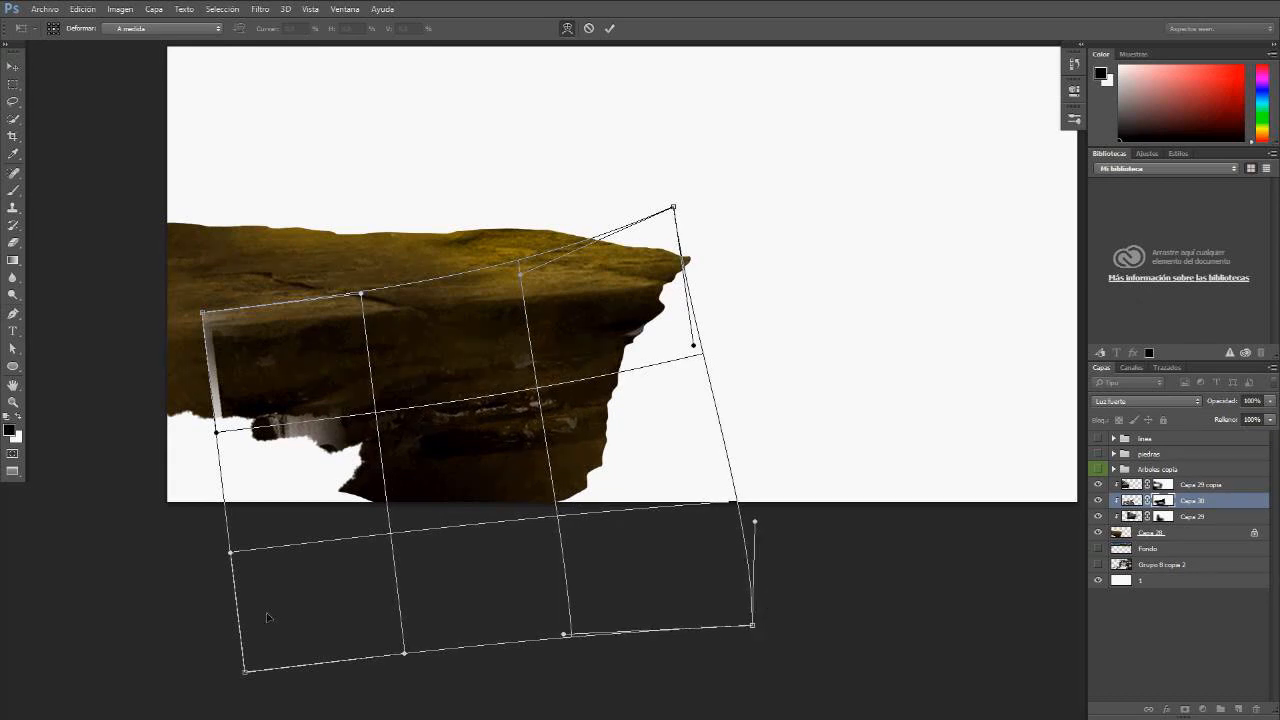
pyautogui.moveTo(249, 672); pyautogui.dragTo(187, 589)
pyautogui.moveTo(372, 503); pyautogui.dragTo(375, 526)
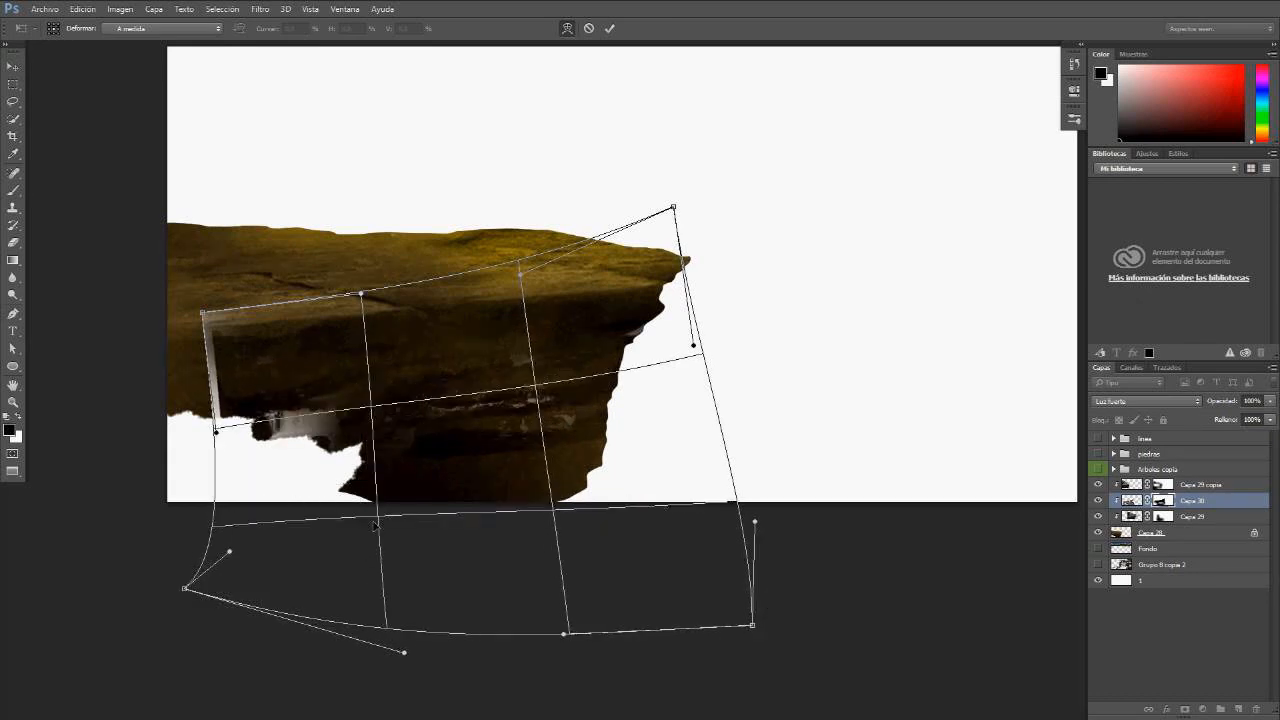
pyautogui.press('Return')
# Step: Hide Capa 30's exposed left edge and bright waterfall remnants at the cliff's lower left with black radial gradients on its mask
pyautogui.press('g')
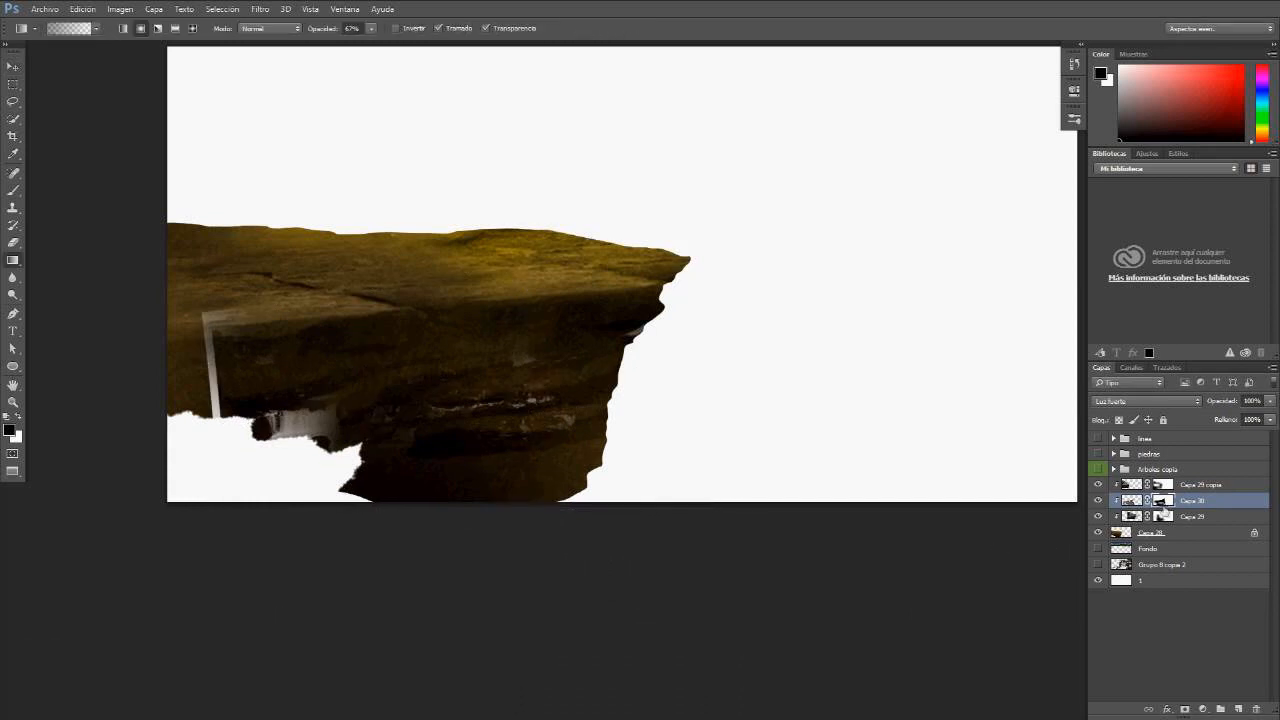
pyautogui.moveTo(241, 445); pyautogui.dragTo(262, 366)
pyautogui.moveTo(272, 455); pyautogui.dragTo(284, 399)
pyautogui.moveTo(186, 403); pyautogui.dragTo(208, 346)
pyautogui.moveTo(251, 375); pyautogui.dragTo(202, 302)
pyautogui.moveTo(225, 405); pyautogui.dragTo(215, 335)
pyautogui.moveTo(260, 430); pyautogui.dragTo(366, 423)
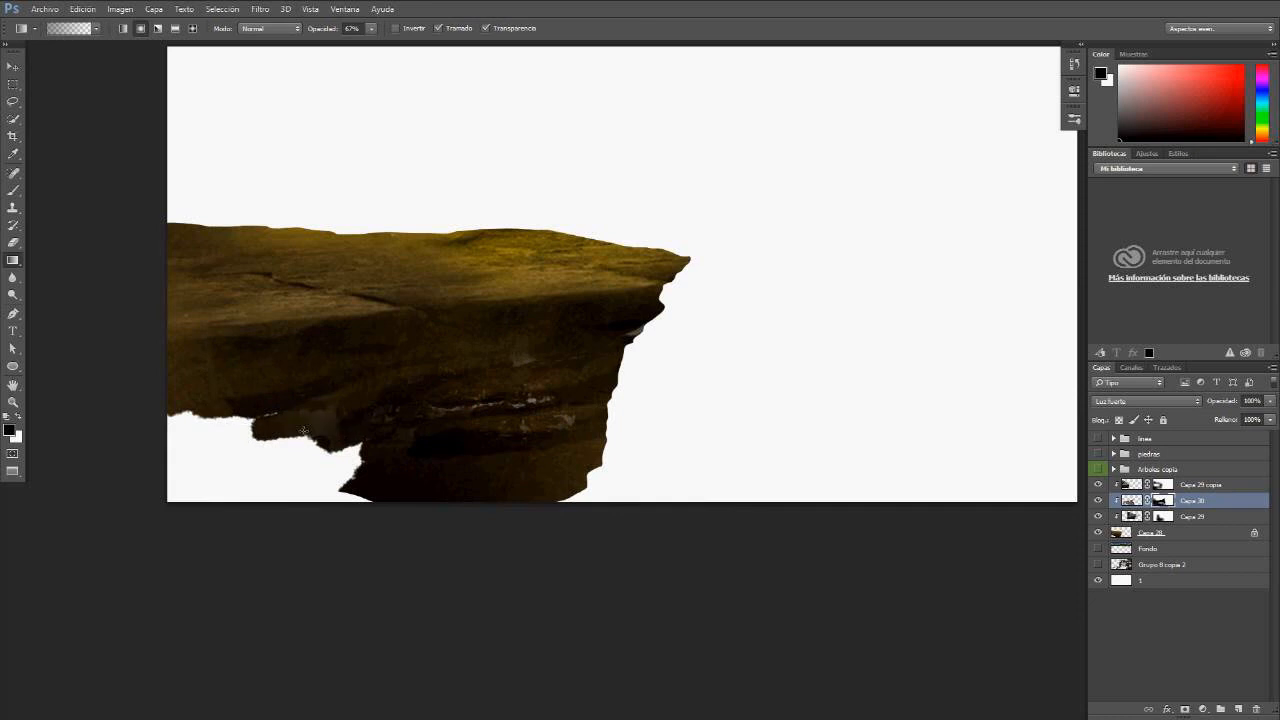
pyautogui.moveTo(282, 467); pyautogui.dragTo(426, 416)
pyautogui.moveTo(307, 420); pyautogui.dragTo(438, 368)
pyautogui.moveTo(351, 363); pyautogui.dragTo(449, 407)
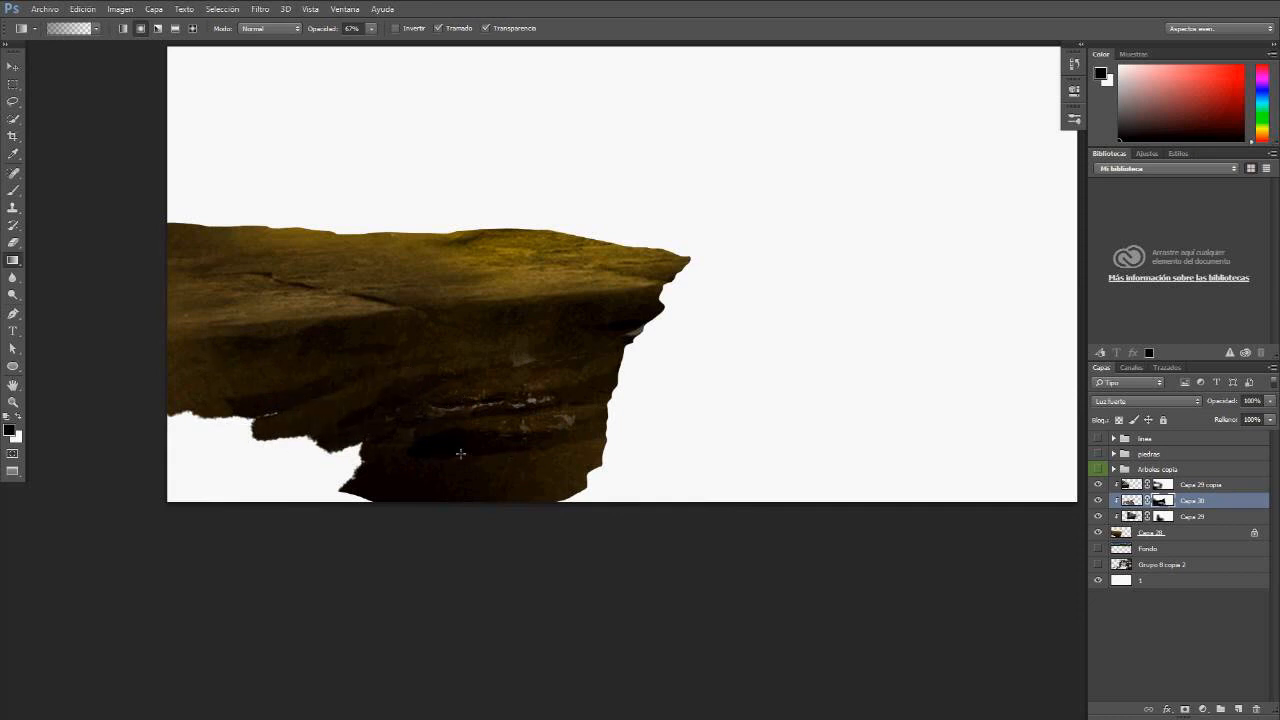
pyautogui.press('v')
pyautogui.moveTo(556, 443)
pyautogui.mouseDown()
pyautogui.moveTo(543, 438)
pyautogui.moveTo(581, 438)
pyautogui.moveTo(552, 457)
pyautogui.mouseUp()
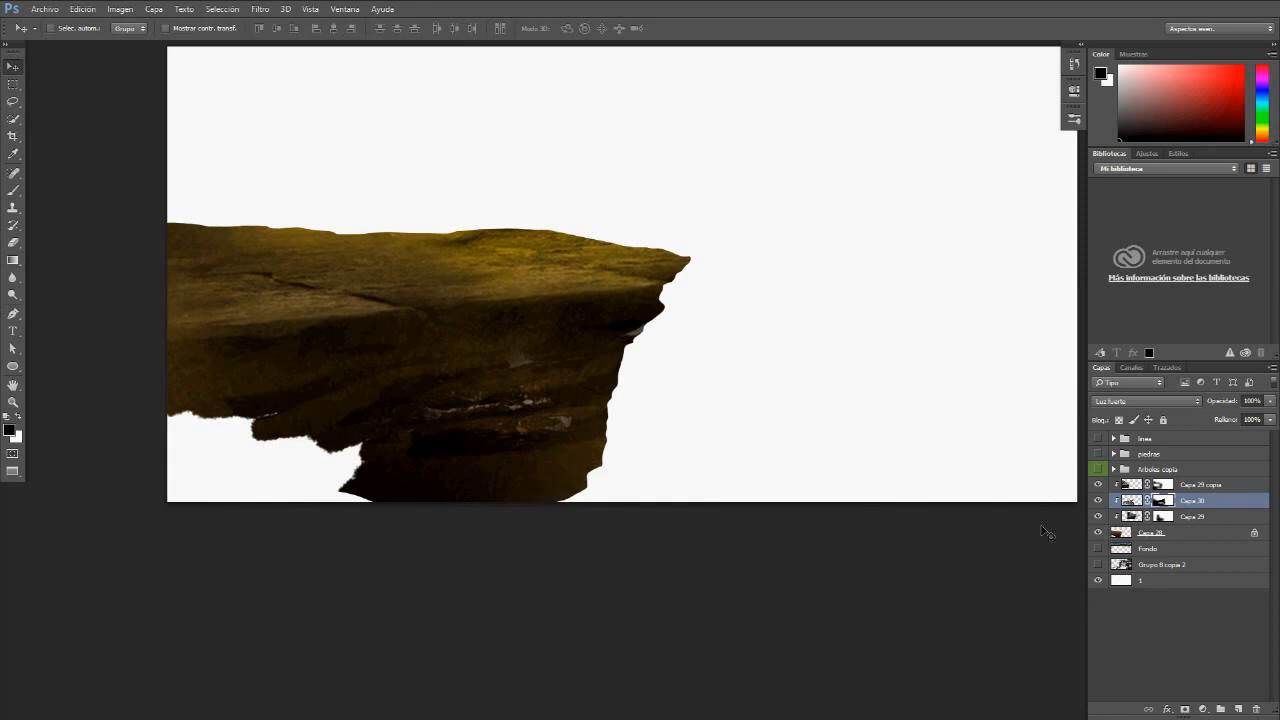
# Step: Adjust the Capa 30 image with Hue/Saturation: hue -6, saturation -40 and lightness +21
pyautogui.click(1138, 503)
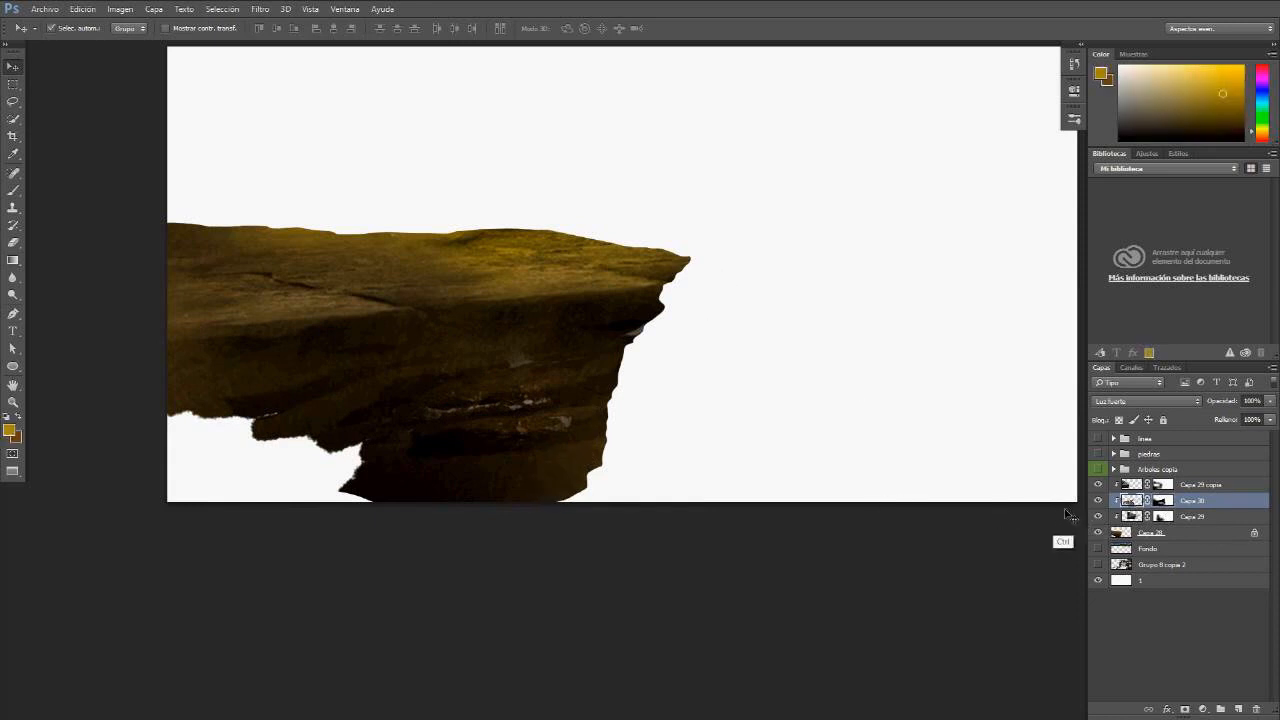
pyautogui.hotkey('ctrl', 'u')
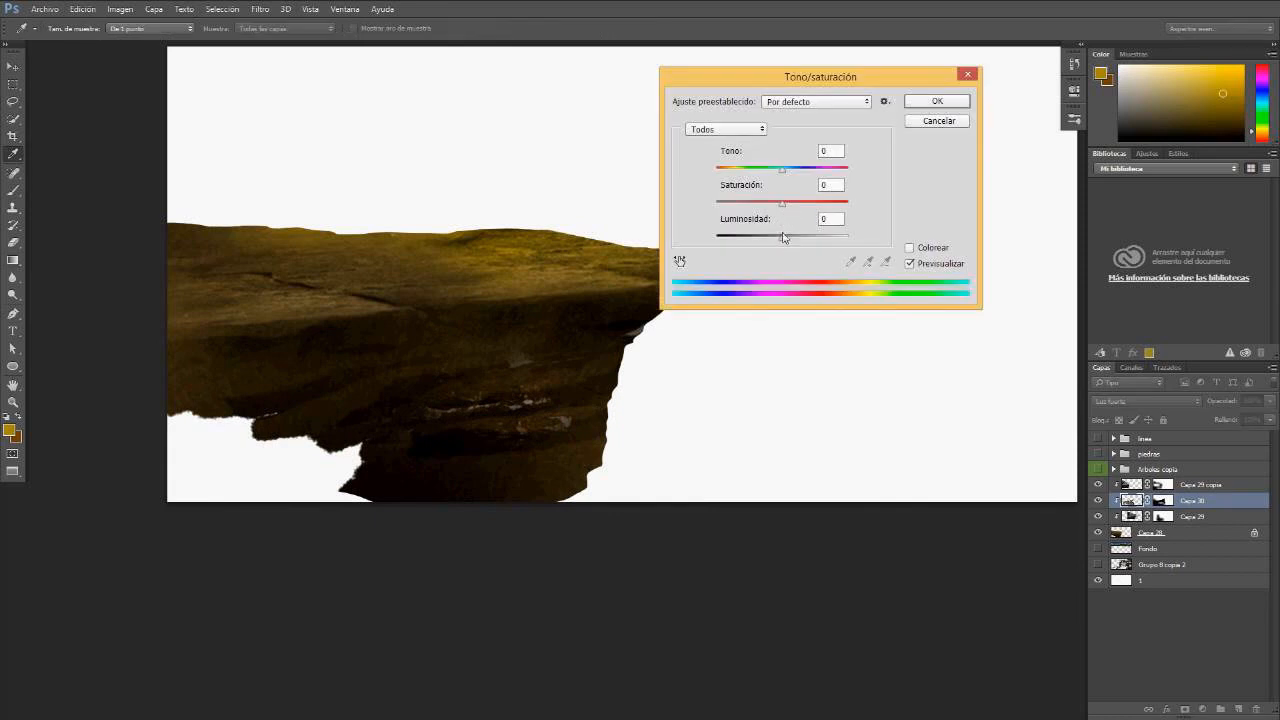
pyautogui.moveTo(784, 237); pyautogui.dragTo(784, 172)
pyautogui.moveTo(791, 239); pyautogui.dragTo(797, 246)
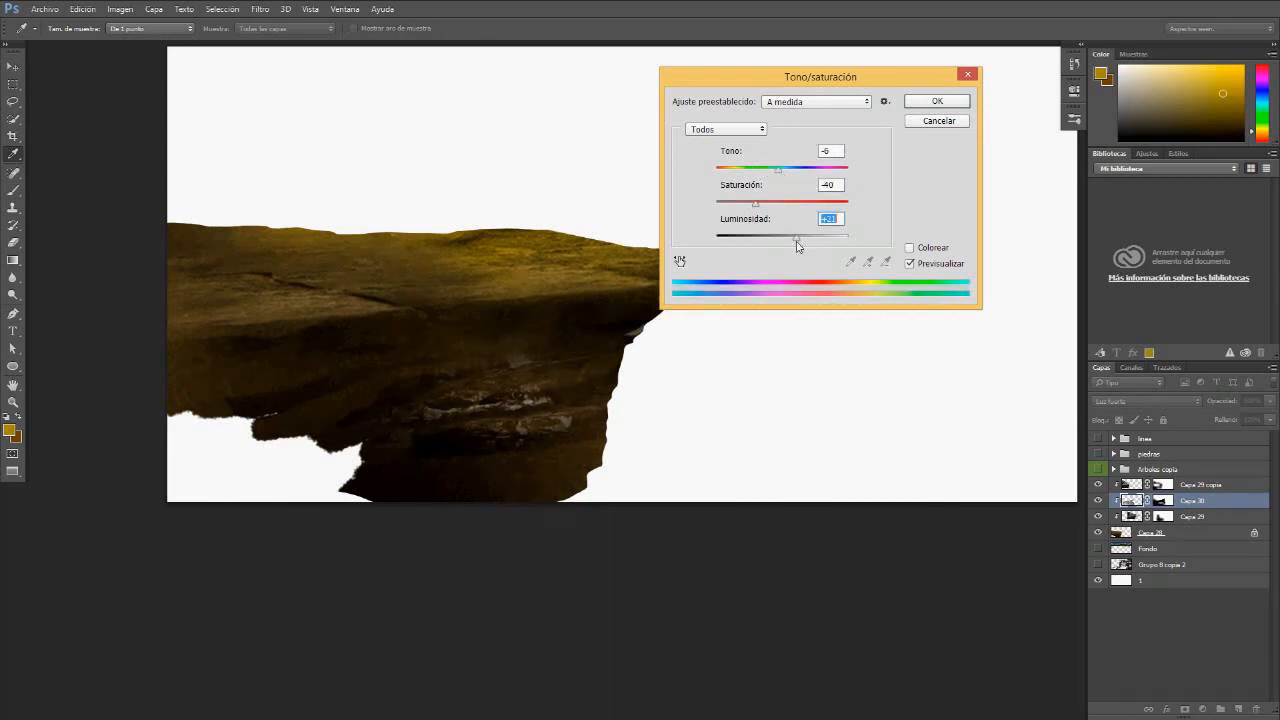
pyautogui.click(934, 102)
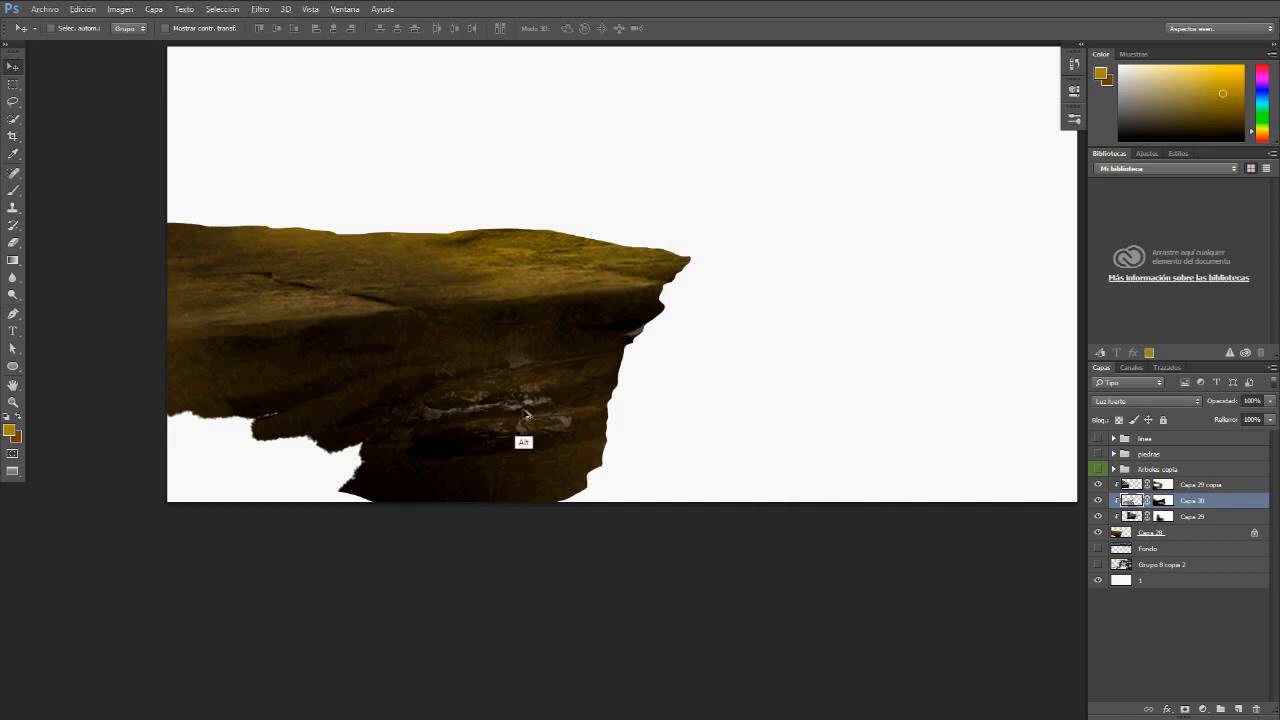
# Step: Duplicate Capa 30, then scale down and rotate the copy to place its rock strata along the cliff's bottom edge
pyautogui.moveTo(512, 420); pyautogui.dragTo(503, 452)
pyautogui.hotkey('ctrl', 't')
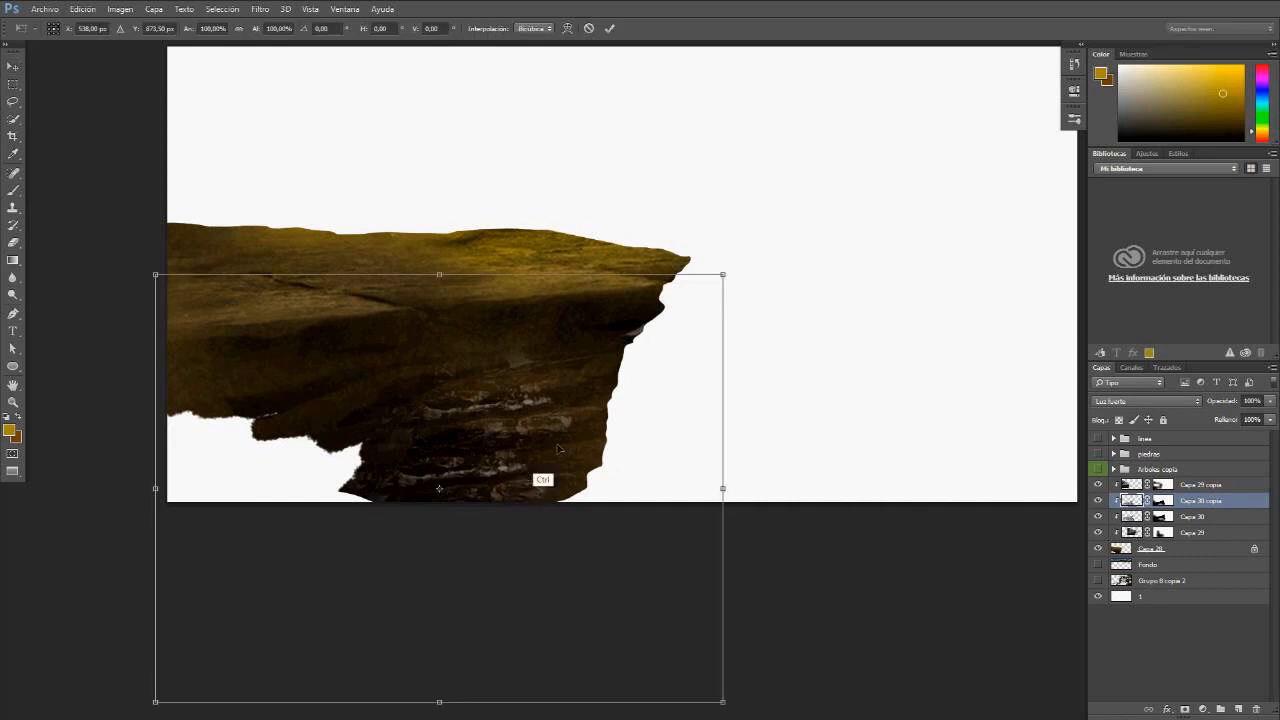
pyautogui.moveTo(730, 283); pyautogui.dragTo(611, 372)
pyautogui.moveTo(513, 488); pyautogui.dragTo(478, 486)
pyautogui.moveTo(612, 347); pyautogui.dragTo(630, 390)
pyautogui.press('Return')
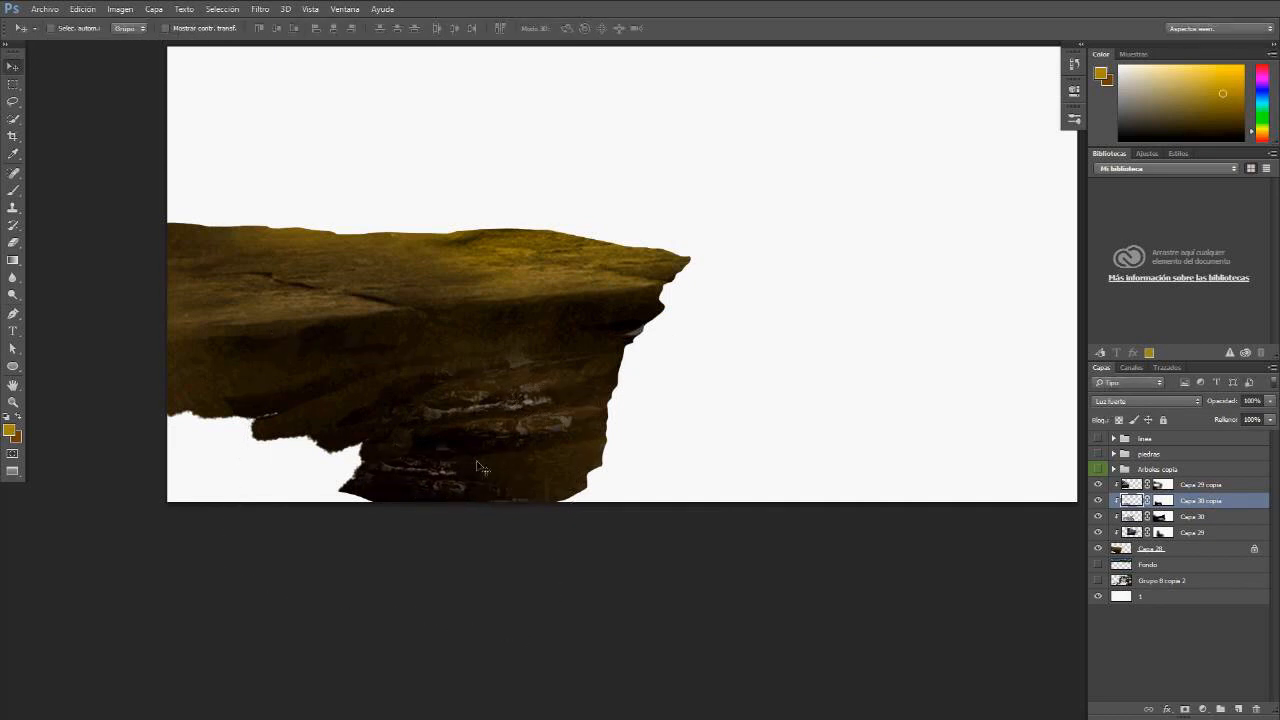
pyautogui.moveTo(478, 477)
pyautogui.mouseDown()
pyautogui.moveTo(512, 463)
pyautogui.moveTo(499, 471)
pyautogui.mouseUp()
# Step: Duplicate Capa 30 copia and rotate and position the new copy over the lower-left part of the cliff face
pyautogui.moveTo(424, 506); pyautogui.dragTo(316, 393)
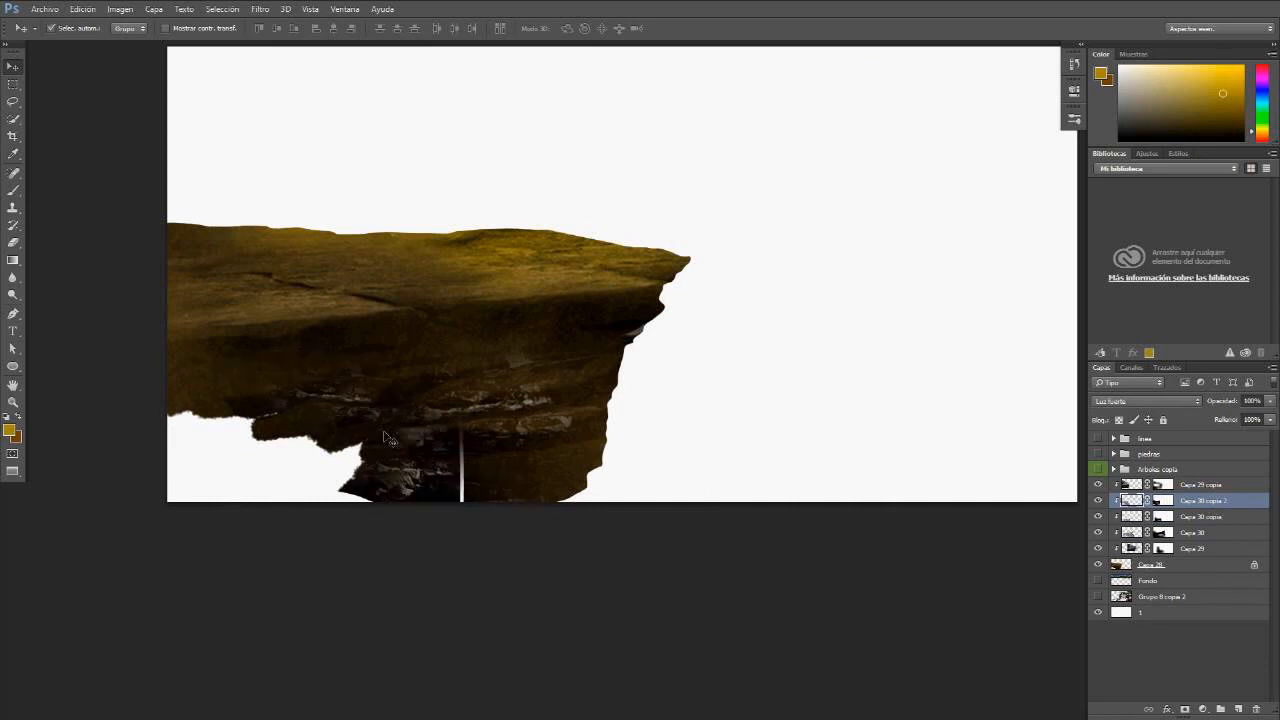
pyautogui.hotkey('ctrl', 't')
pyautogui.moveTo(566, 366); pyautogui.dragTo(532, 276)
pyautogui.moveTo(455, 368); pyautogui.dragTo(540, 385)
pyautogui.moveTo(566, 303); pyautogui.dragTo(575, 346)
pyautogui.press('Return')
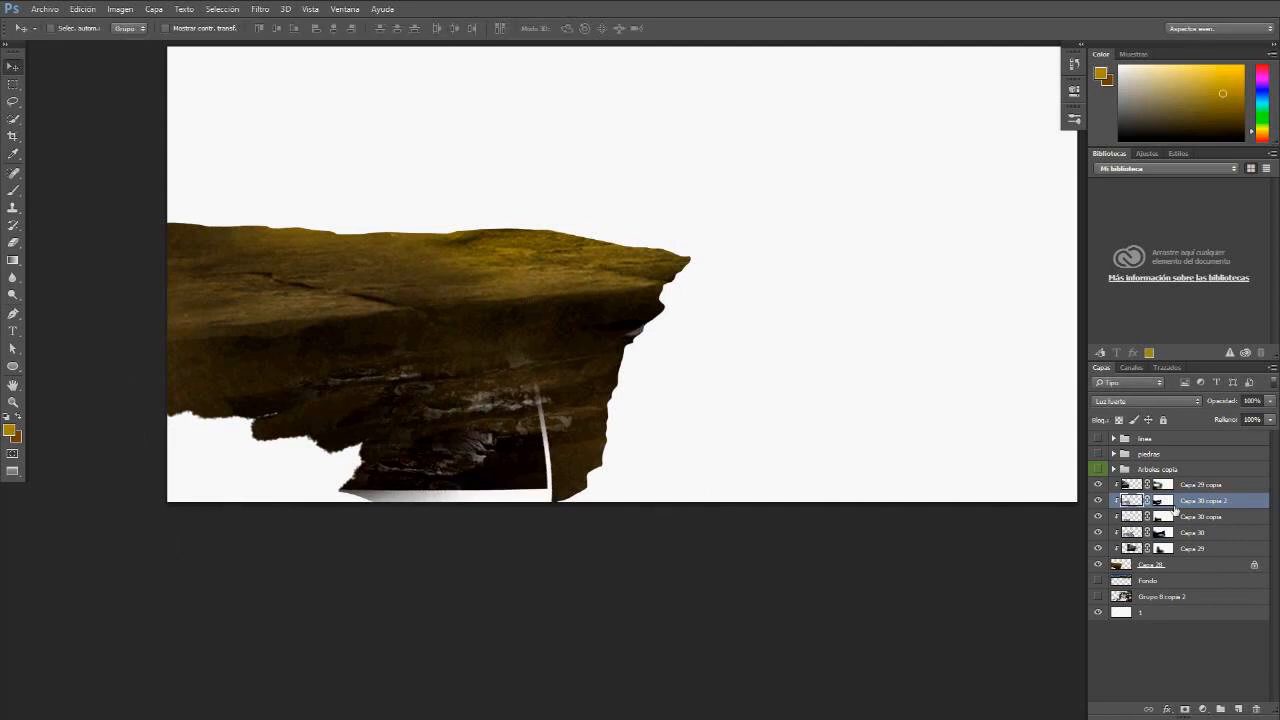
# Step: Mask out the hard edges of Capa 30 copia 2 with black radial gradients and move its strata to the cliff's left side
pyautogui.press('d')
pyautogui.press('g')
pyautogui.moveTo(566, 406); pyautogui.dragTo(472, 546)
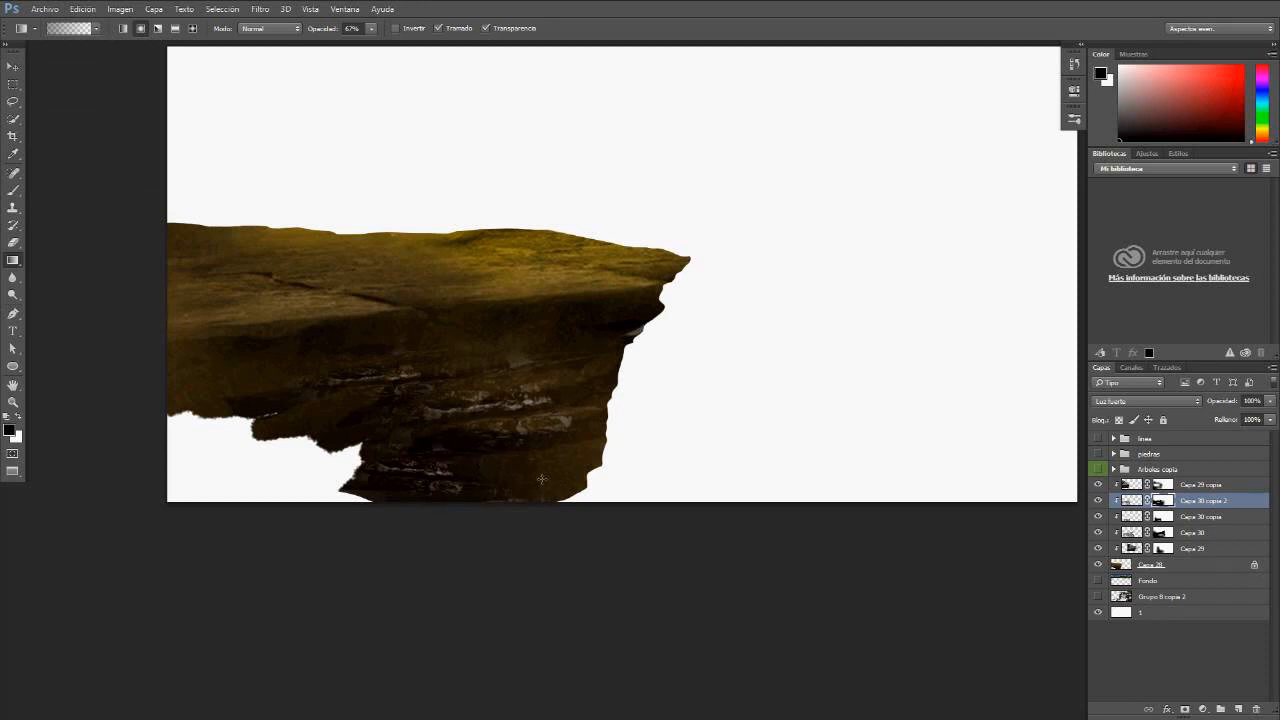
pyautogui.moveTo(453, 401); pyautogui.dragTo(535, 482)
pyautogui.press('v')
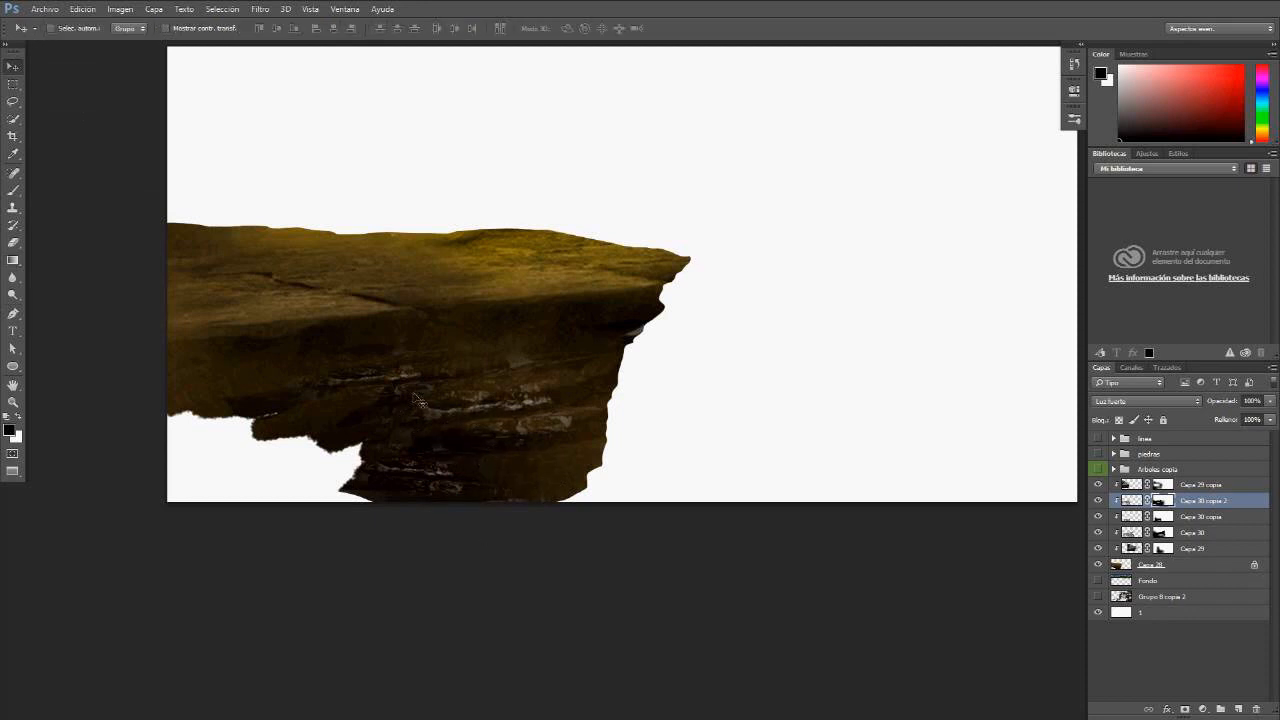
pyautogui.moveTo(412, 382)
pyautogui.mouseDown()
pyautogui.moveTo(372, 398)
pyautogui.moveTo(386, 400)
pyautogui.moveTo(380, 366)
pyautogui.moveTo(358, 364)
pyautogui.mouseUp()
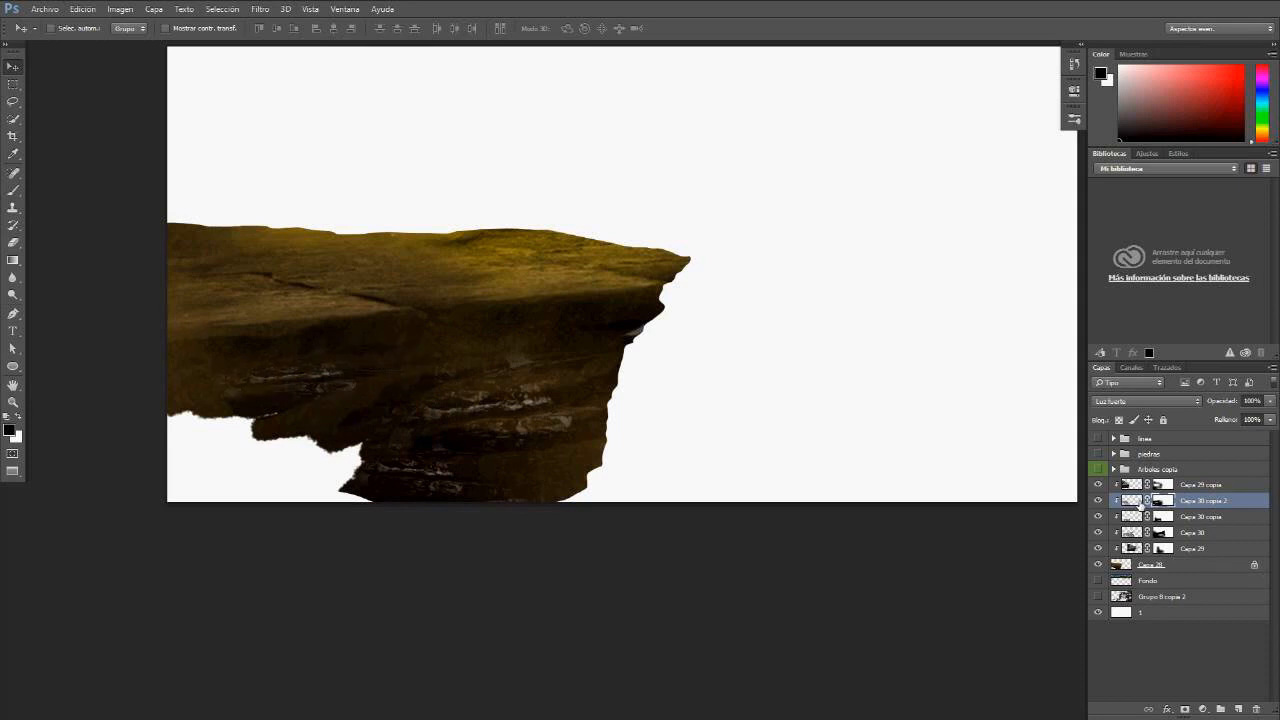
# Step: Duplicate Capa 29, scale the copy to about 47%, and rotate and place it on the left part of the cliff face
pyautogui.click(1132, 550)
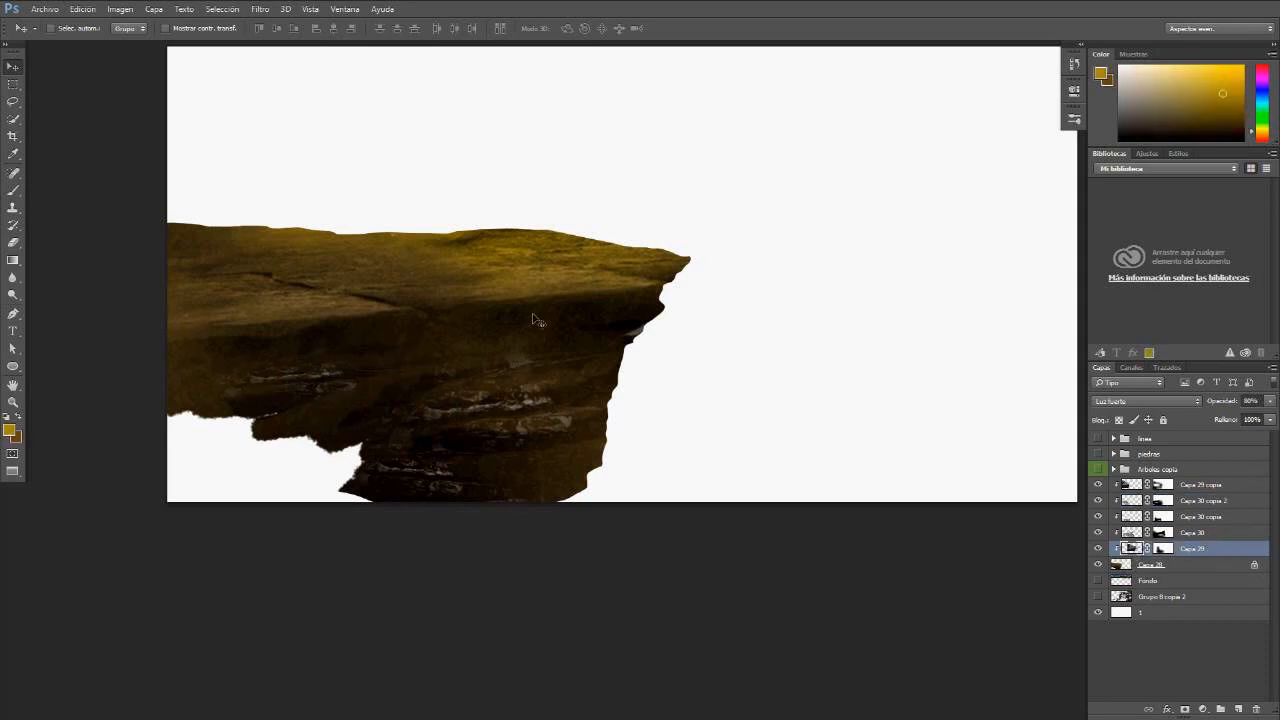
pyautogui.moveTo(552, 316); pyautogui.dragTo(524, 368)
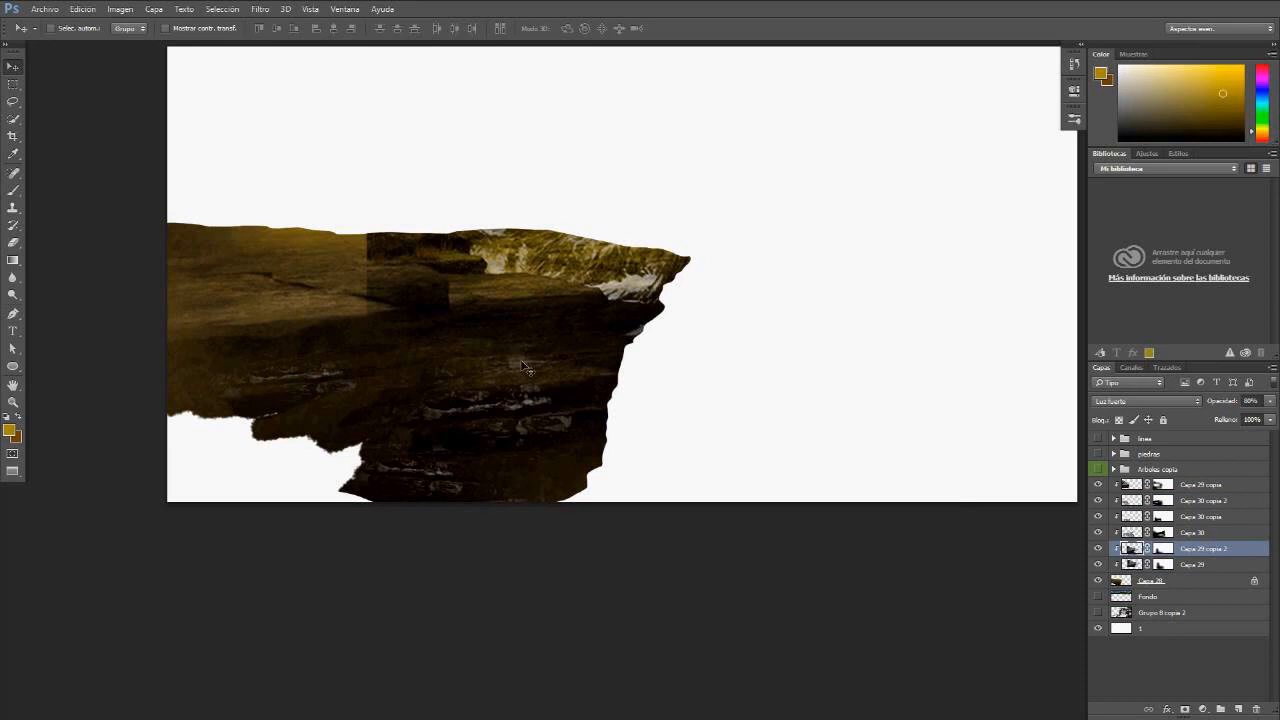
pyautogui.hotkey('ctrl', 't')
pyautogui.moveTo(965, 146); pyautogui.dragTo(792, 212)
pyautogui.moveTo(660, 347); pyautogui.dragTo(416, 375)
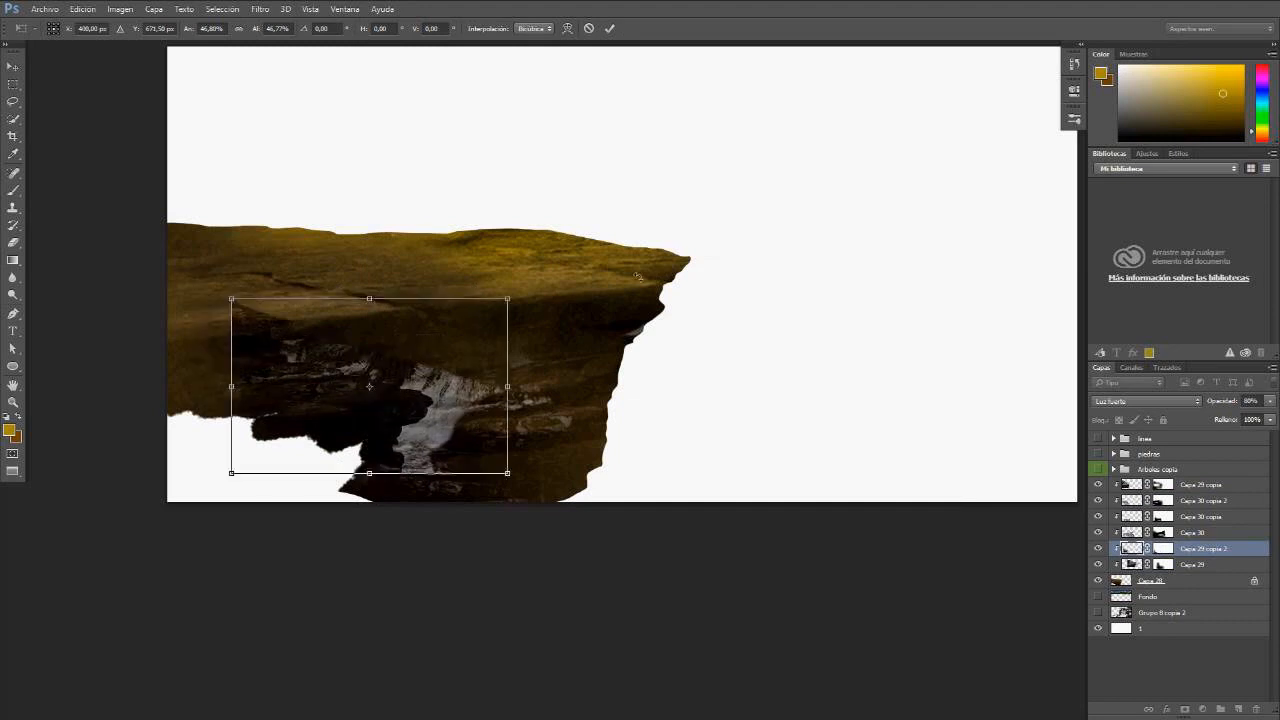
pyautogui.moveTo(638, 276); pyautogui.dragTo(580, 198)
pyautogui.moveTo(406, 390)
pyautogui.mouseDown()
pyautogui.moveTo(405, 409)
pyautogui.moveTo(400, 393)
pyautogui.mouseUp()
pyautogui.moveTo(594, 319)
pyautogui.mouseDown()
pyautogui.moveTo(587, 311)
pyautogui.moveTo(589, 339)
pyautogui.mouseUp()
pyautogui.press('Return')
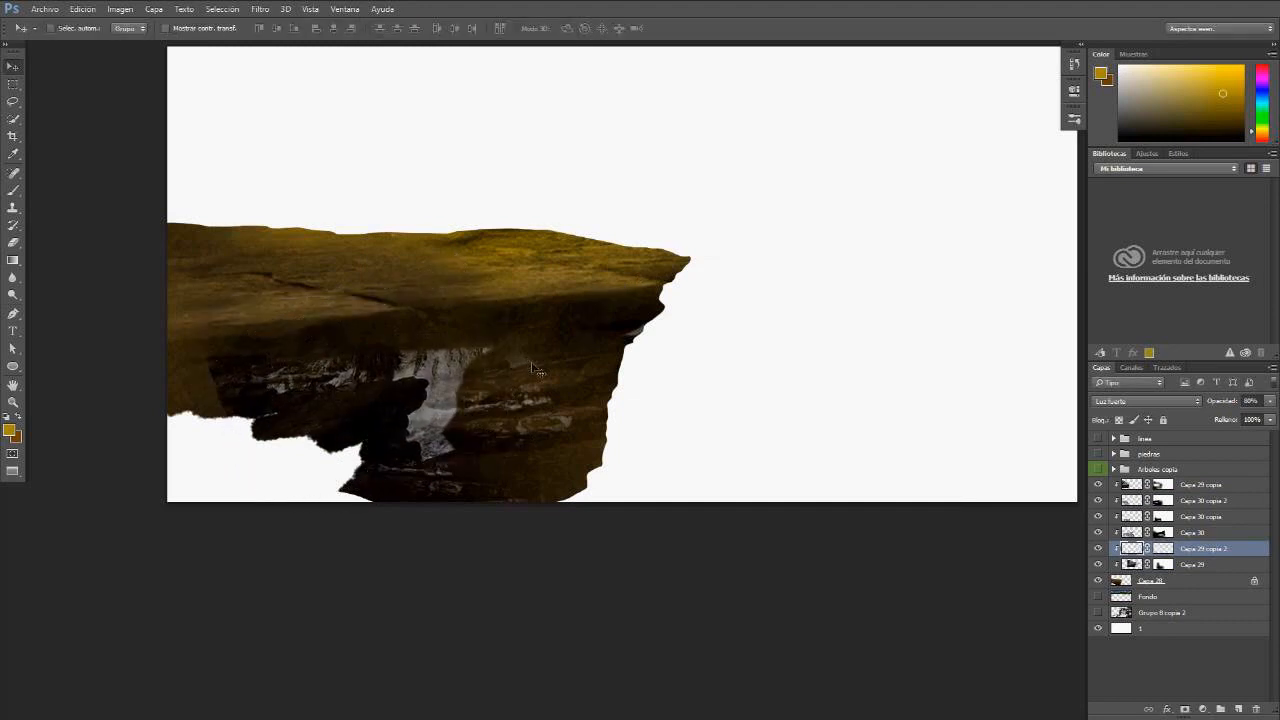
# Step: Hide the waterfall and blend the bright rocks of Capa 29 copia 2 with black radial gradients on its mask
pyautogui.press('g')
pyautogui.press('d')
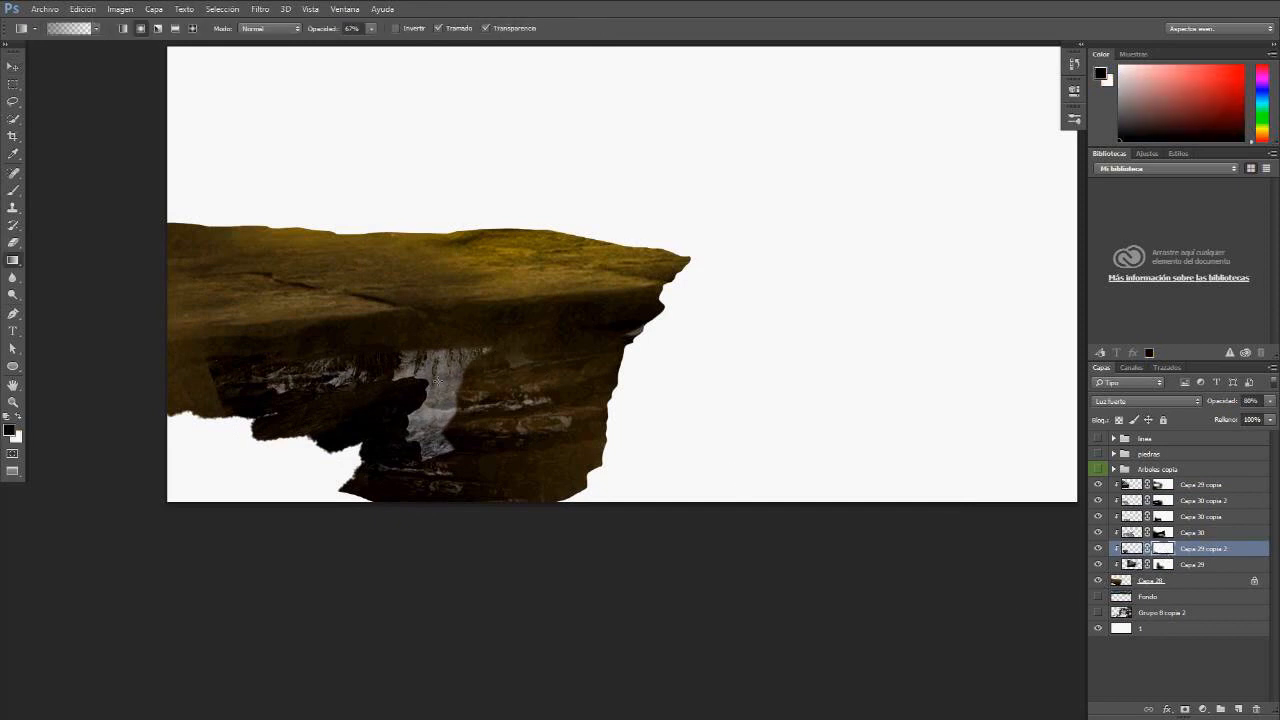
pyautogui.moveTo(458, 361); pyautogui.dragTo(402, 446)
pyautogui.moveTo(456, 390); pyautogui.dragTo(408, 458)
pyautogui.moveTo(444, 408); pyautogui.dragTo(365, 503)
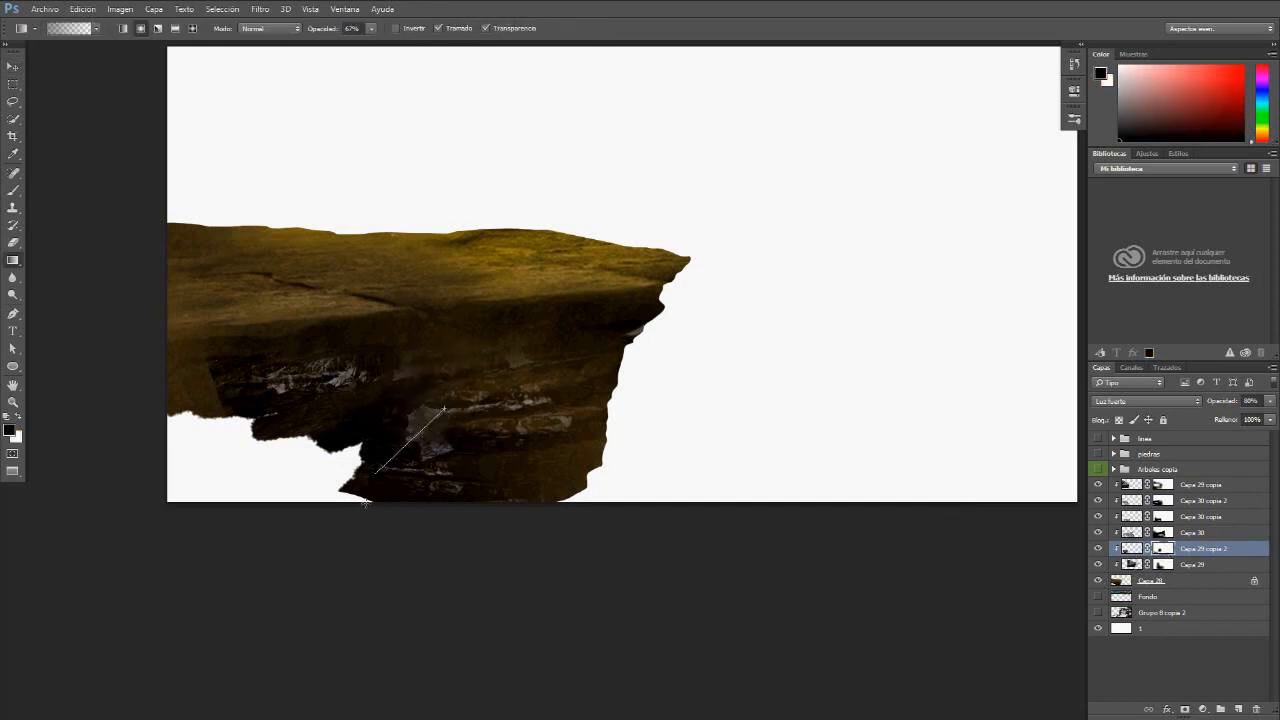
pyautogui.moveTo(294, 354); pyautogui.dragTo(290, 440)
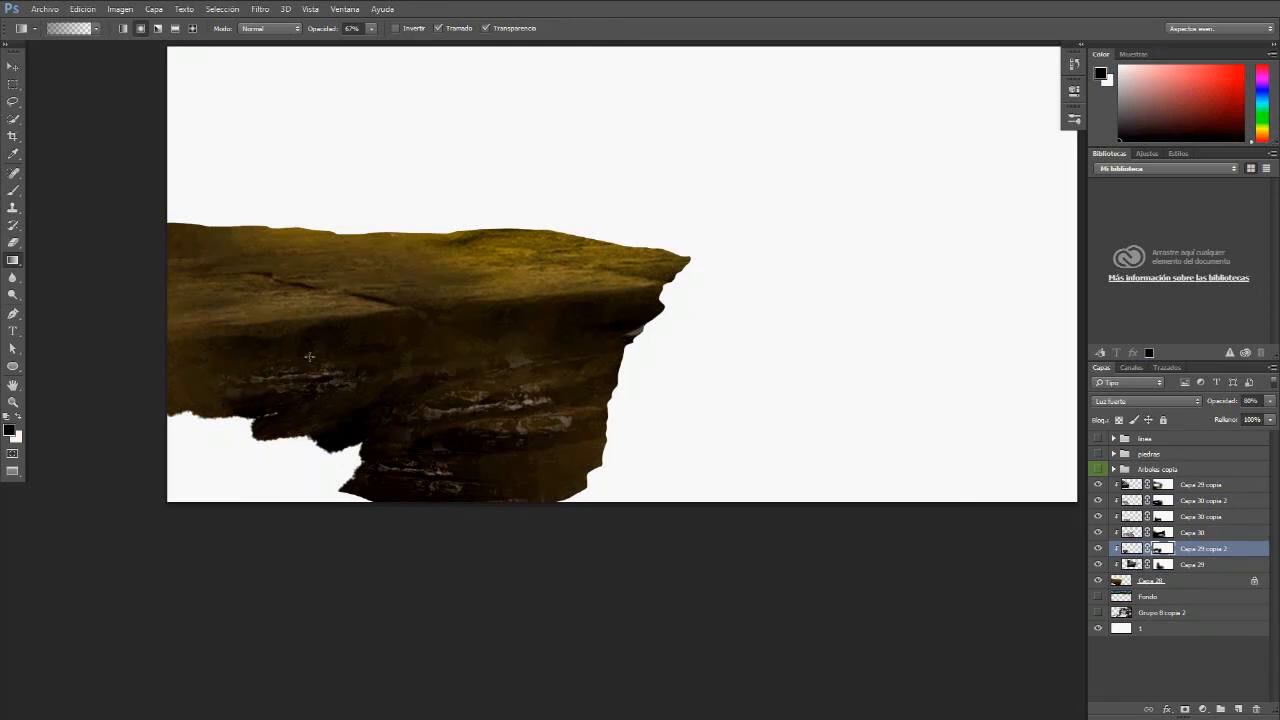
pyautogui.press('v')
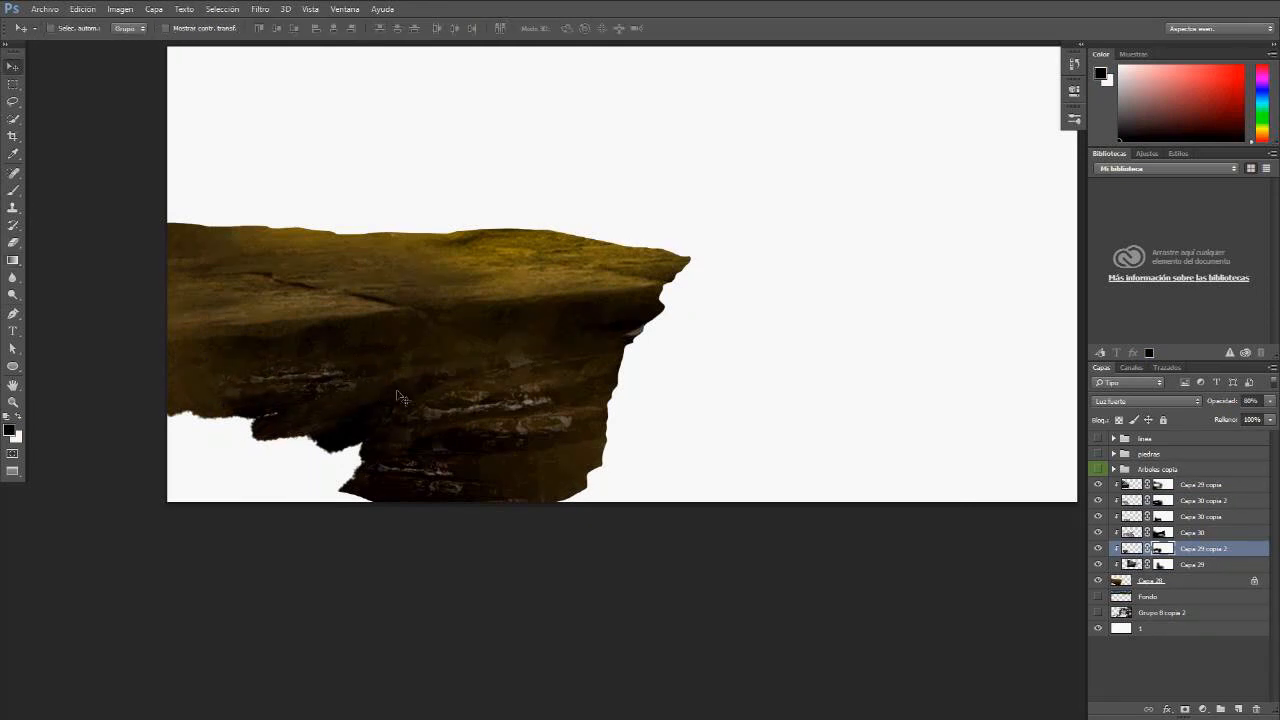
pyautogui.moveTo(523, 377)
pyautogui.mouseDown()
pyautogui.moveTo(509, 343)
pyautogui.moveTo(518, 366)
pyautogui.mouseUp()
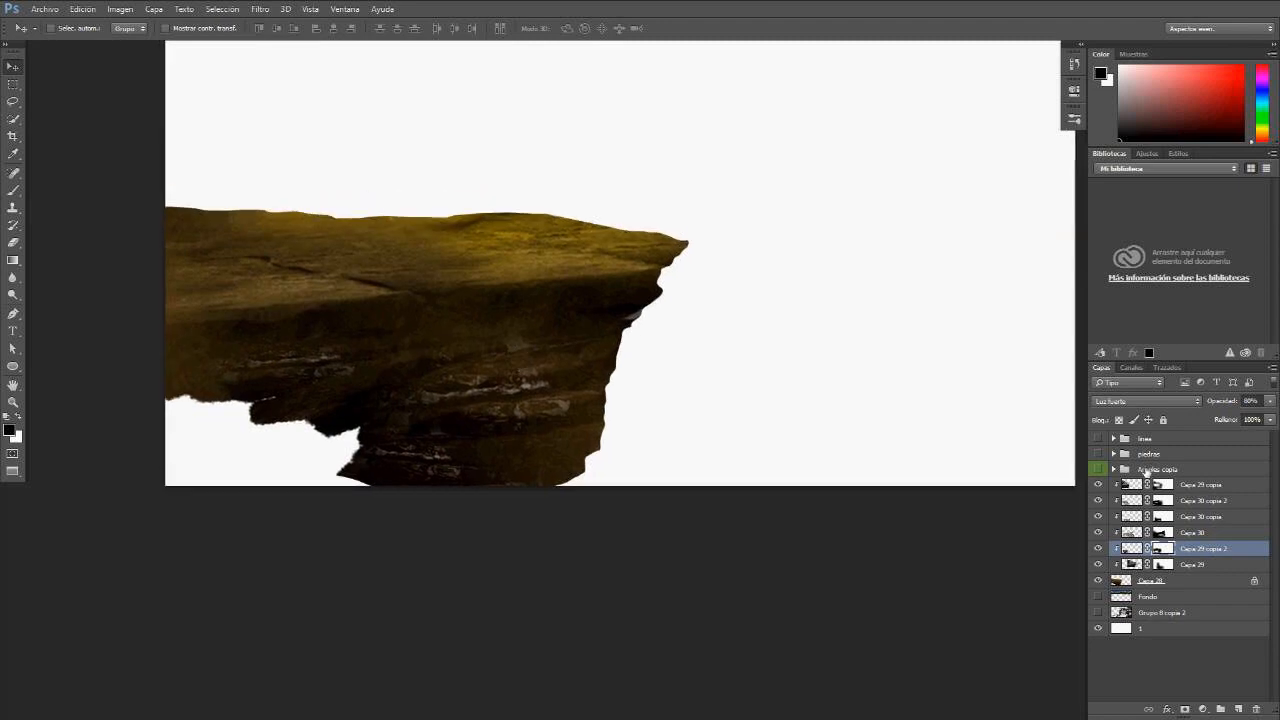
# Step: Show the Fondo and Grupo 8 copia 2 layers behind the plateau, comparing briefly with the line-sketch group before hiding it again
pyautogui.click(1135, 484)
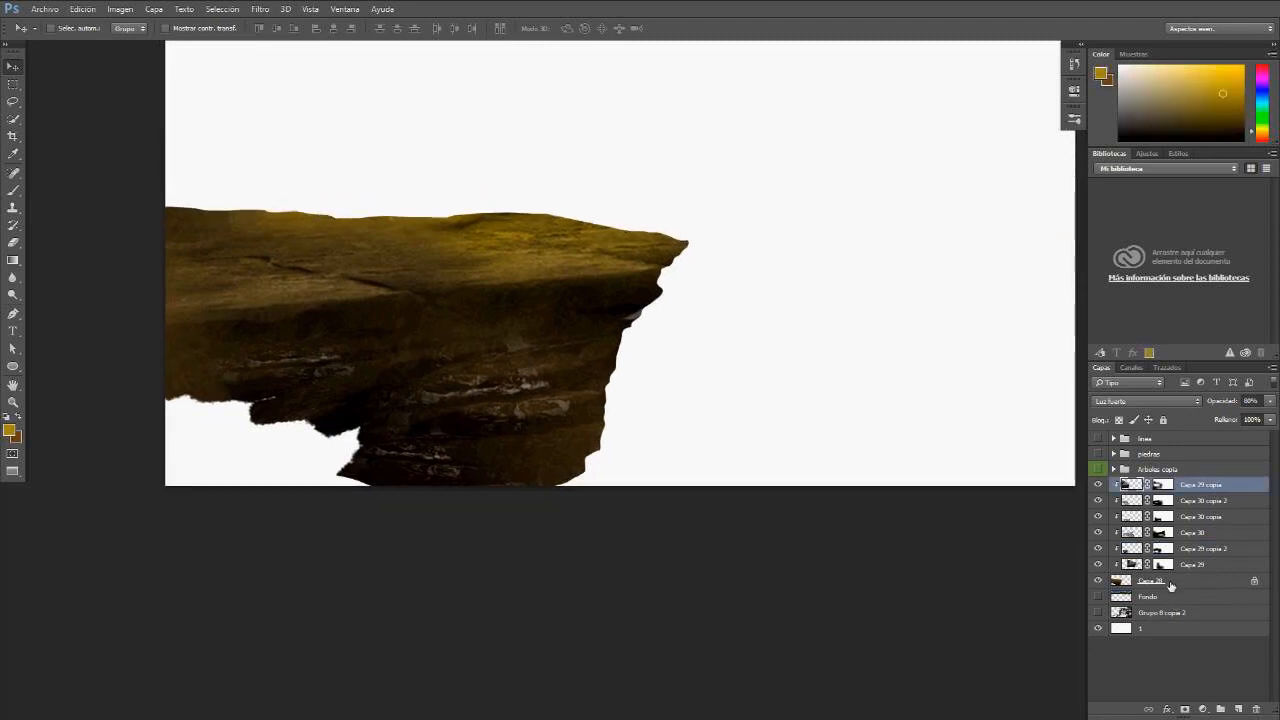
pyautogui.click(1170, 582)
pyautogui.moveTo(689, 357); pyautogui.dragTo(692, 396)
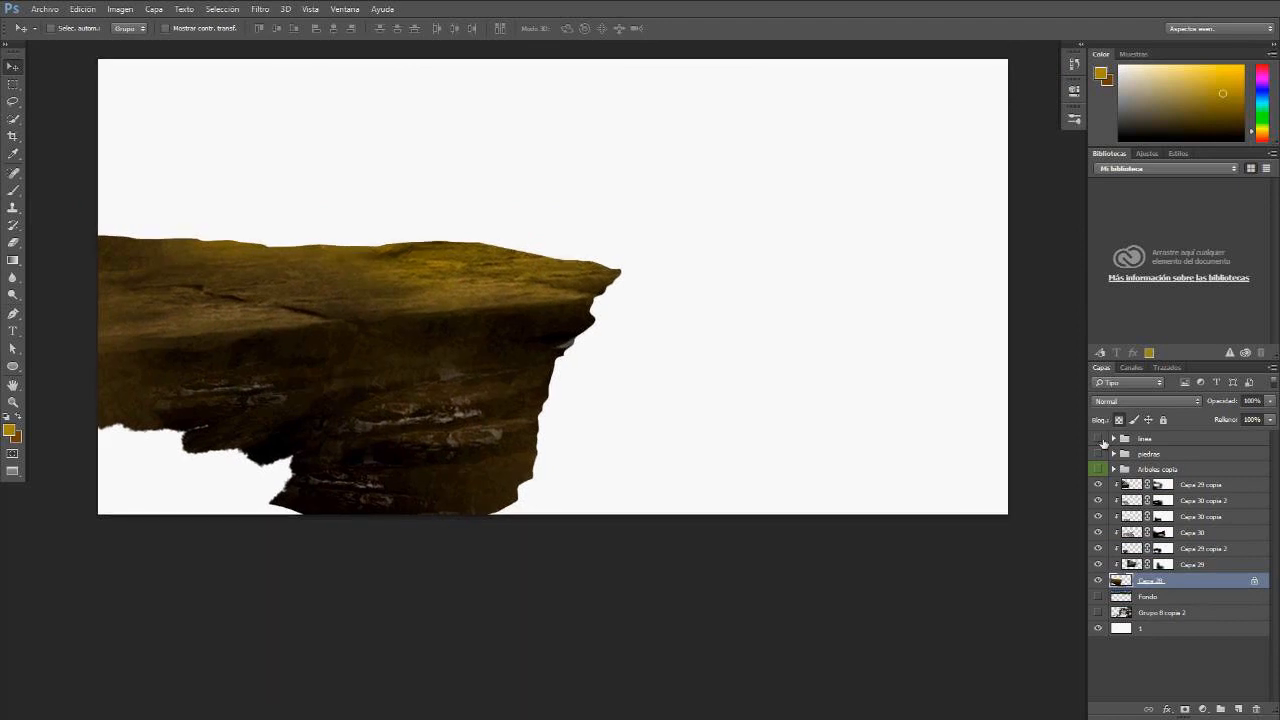
pyautogui.click(1099, 439)
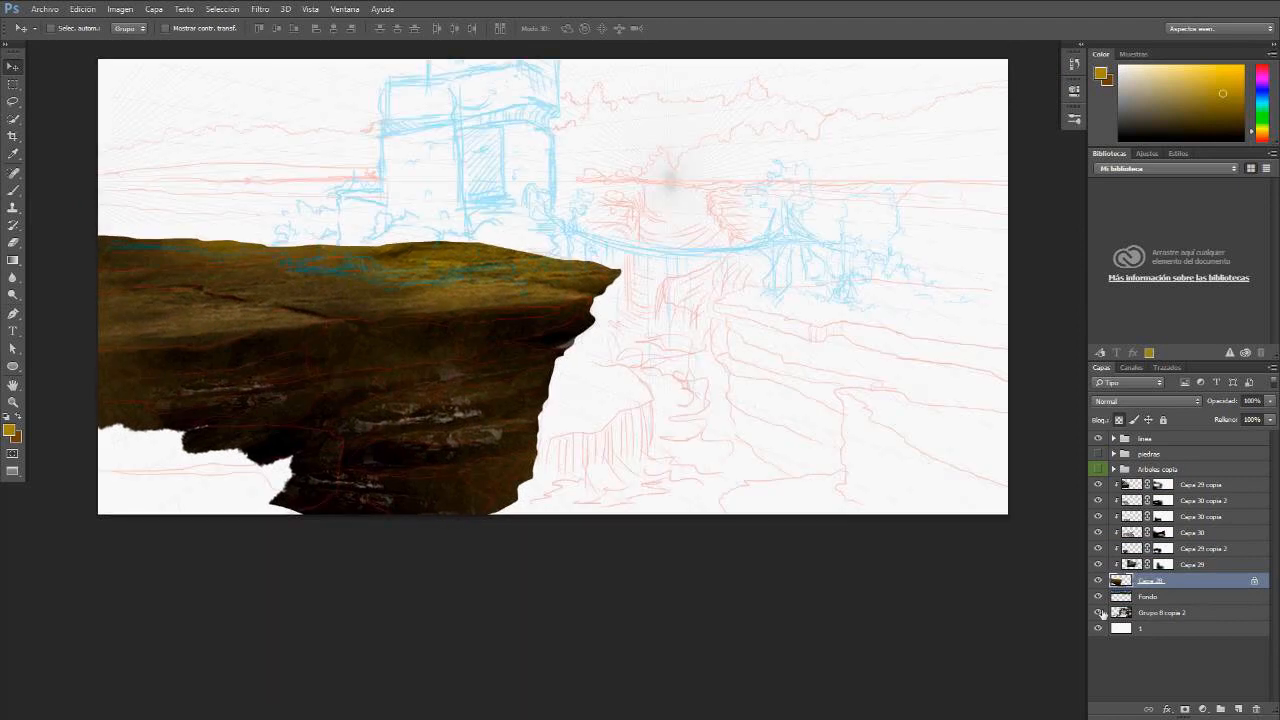
pyautogui.click(1099, 612)
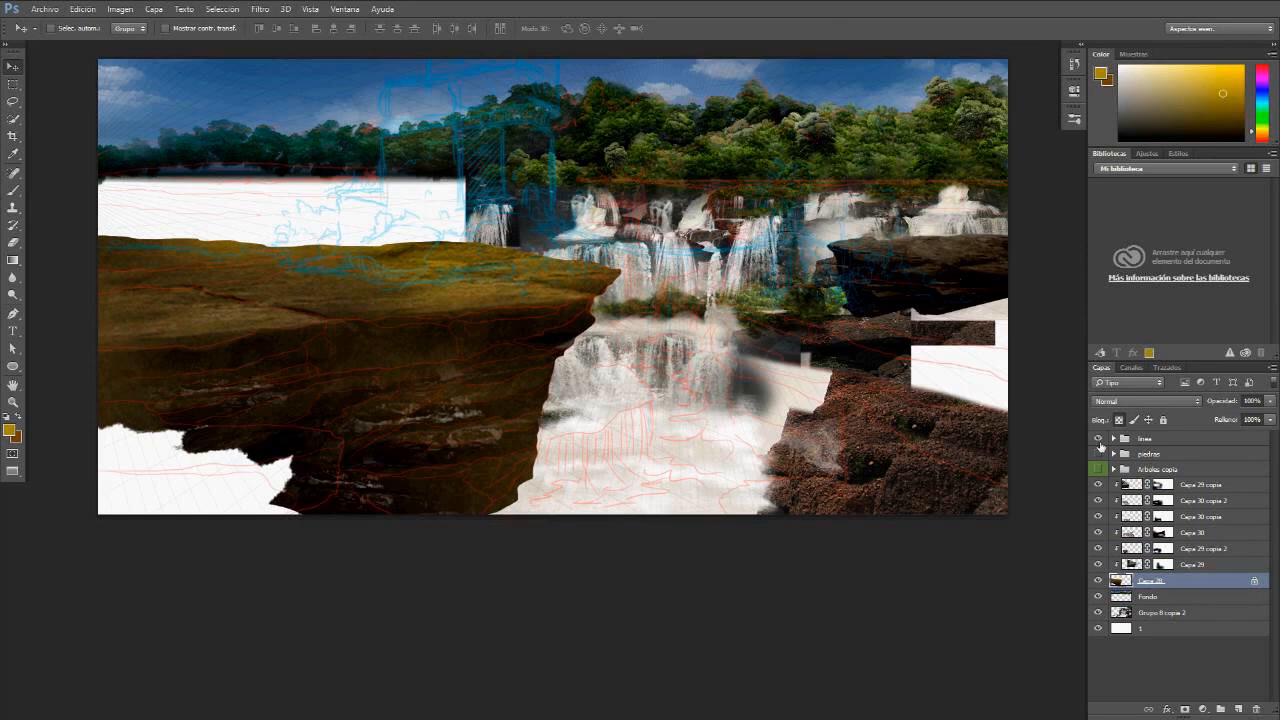
pyautogui.click(1099, 440)
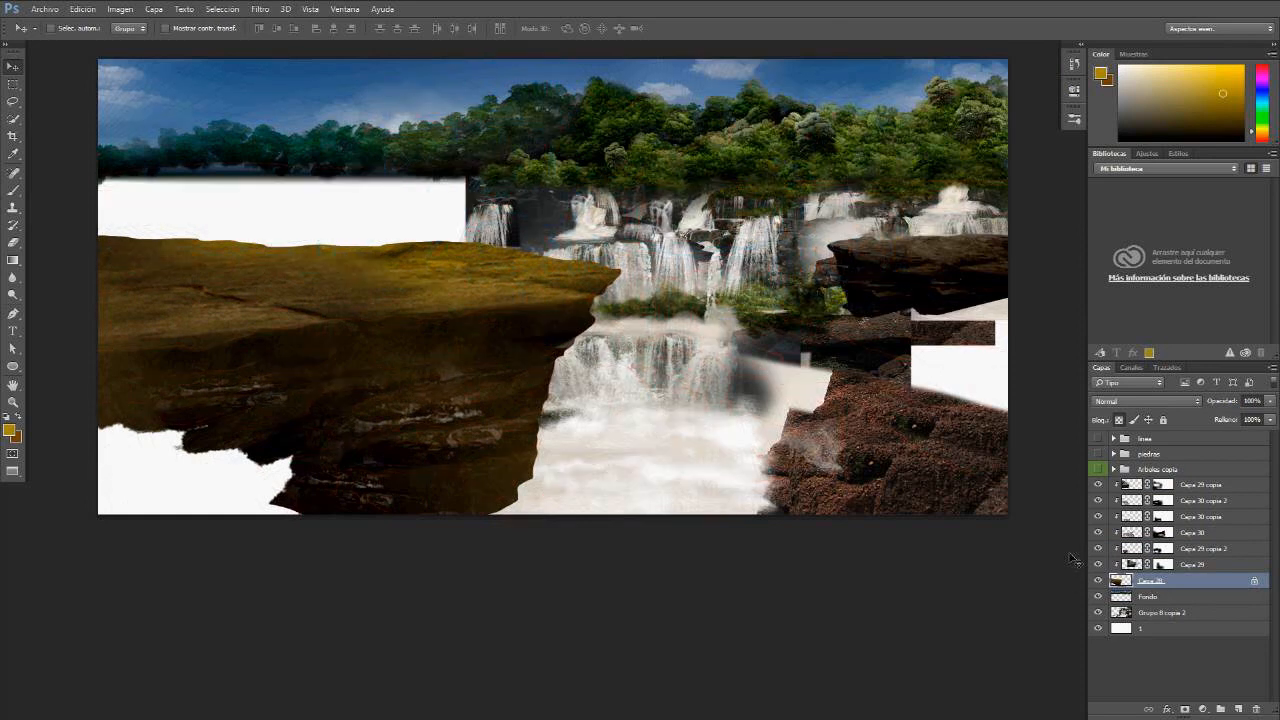
# Step: Strongly desaturate the plateau's base rock layer with Hue/Saturation to match it to the background rocks
pyautogui.press('i')
pyautogui.hotkey('ctrl', 'u')
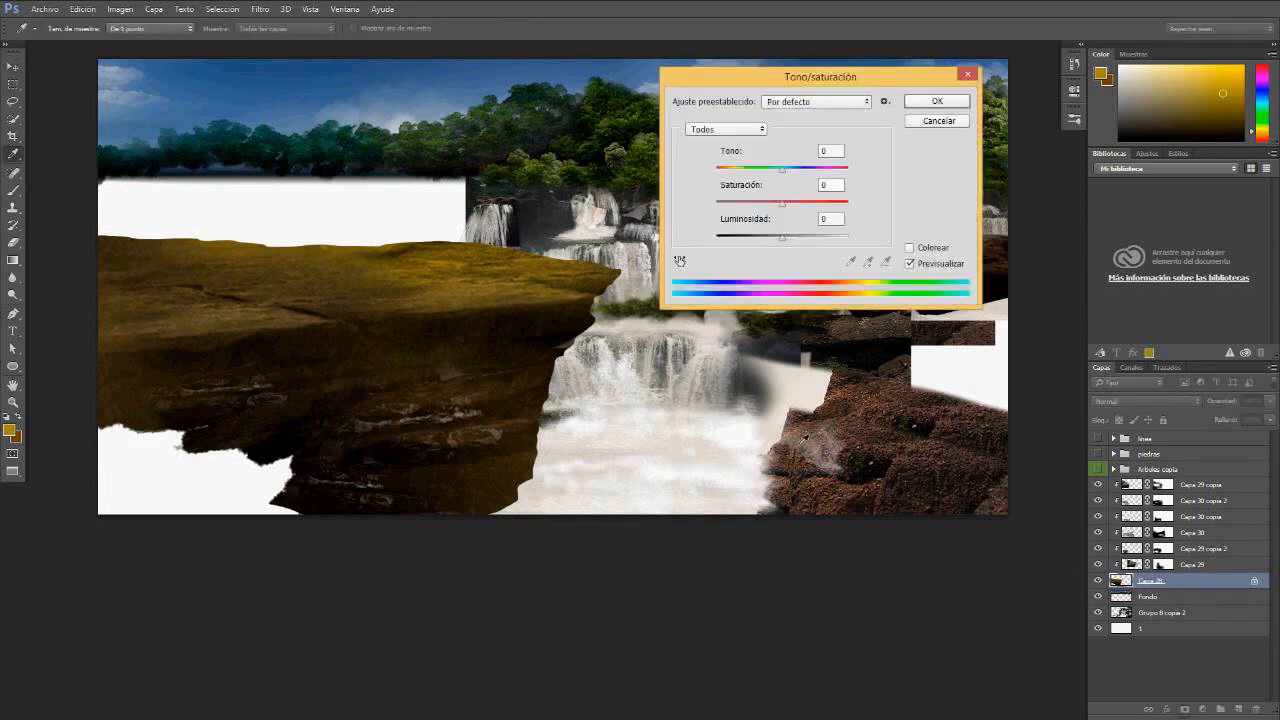
pyautogui.moveTo(836, 108); pyautogui.dragTo(933, 101)
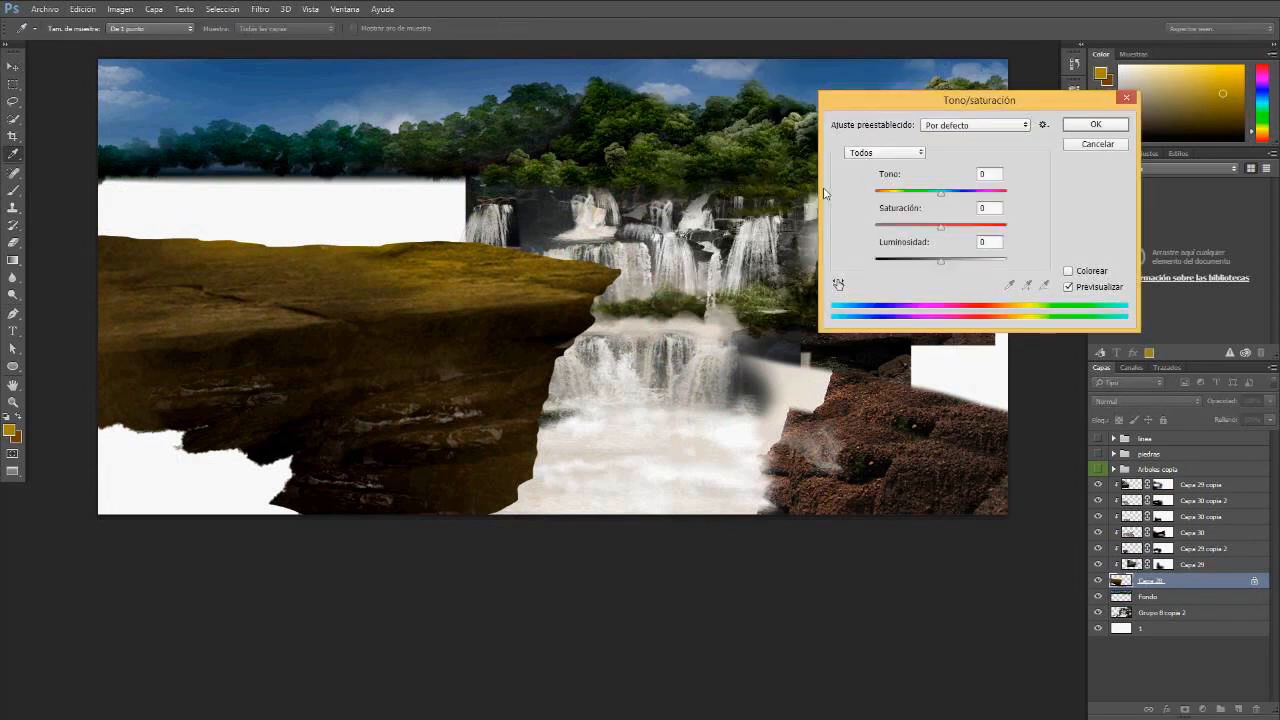
pyautogui.moveTo(940, 227); pyautogui.dragTo(897, 227)
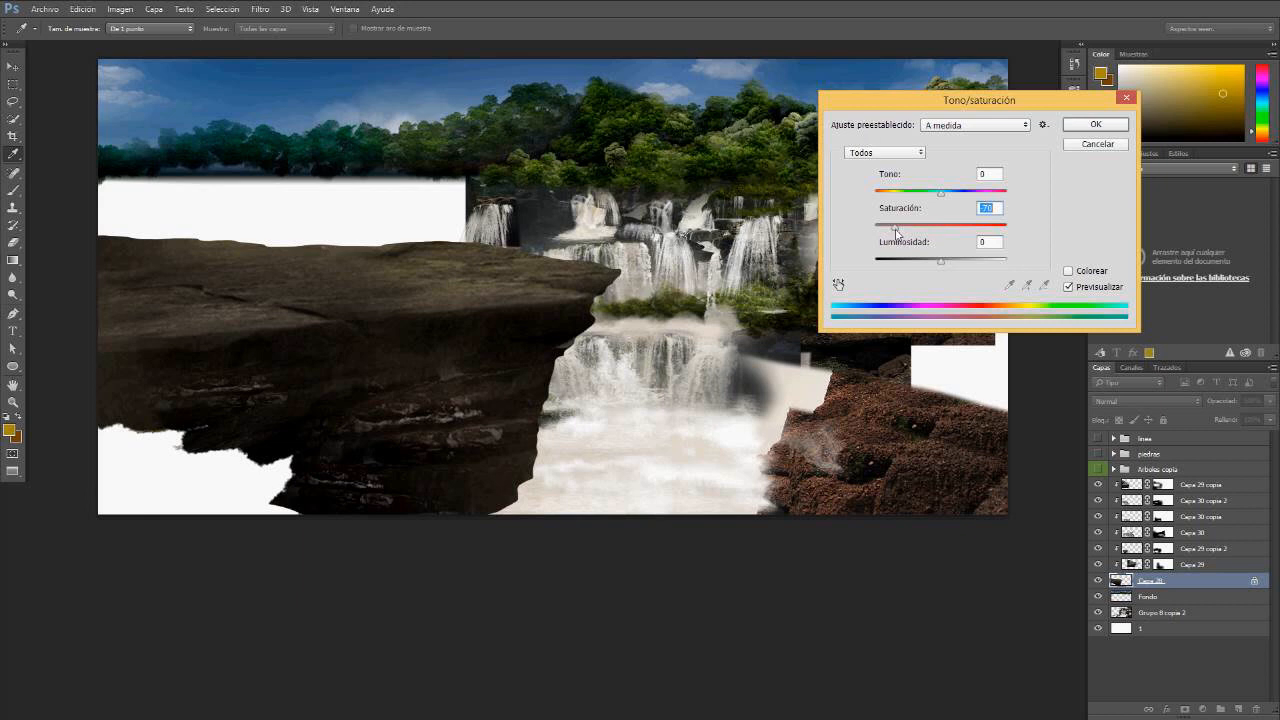
pyautogui.moveTo(896, 230); pyautogui.dragTo(898, 230)
pyautogui.moveTo(898, 230); pyautogui.dragTo(901, 231)
pyautogui.click(1096, 145)
pyautogui.press('v')
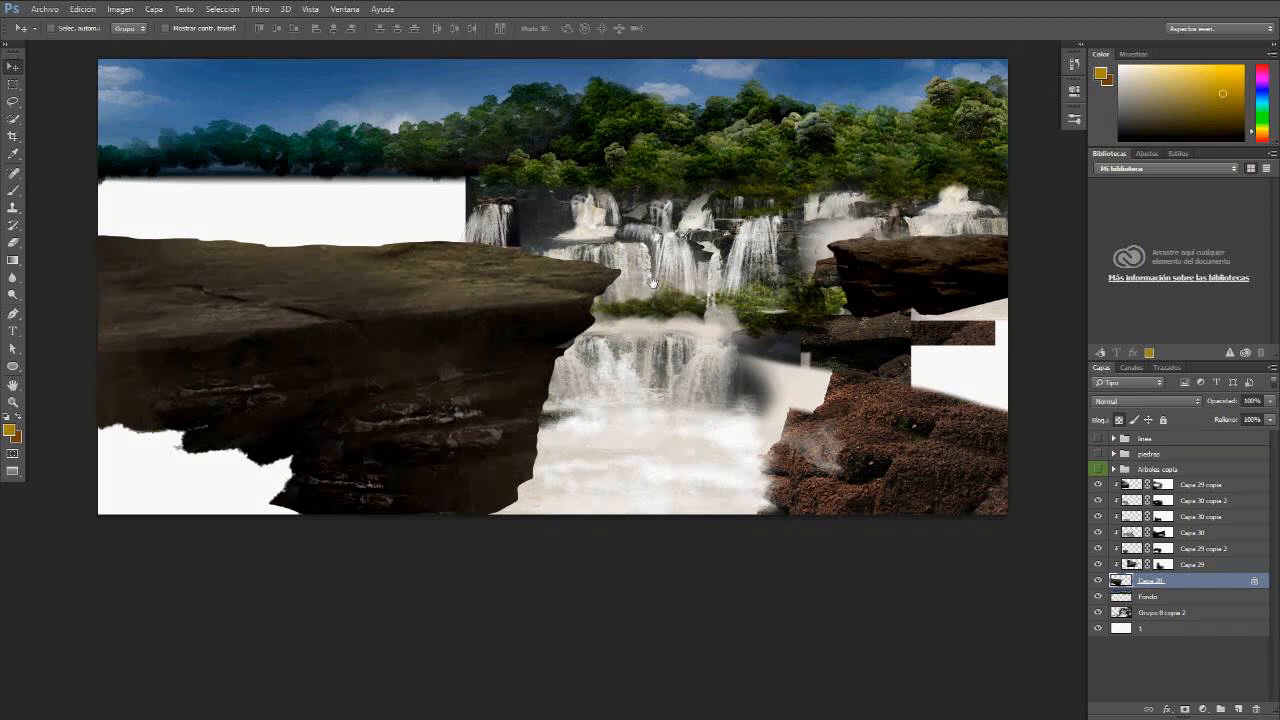
# Step: Merge the plateau's base layer with its six clipped texture layers and duplicate the merged plateau toward the right of the canvas
pyautogui.moveTo(652, 283); pyautogui.dragTo(619, 297)
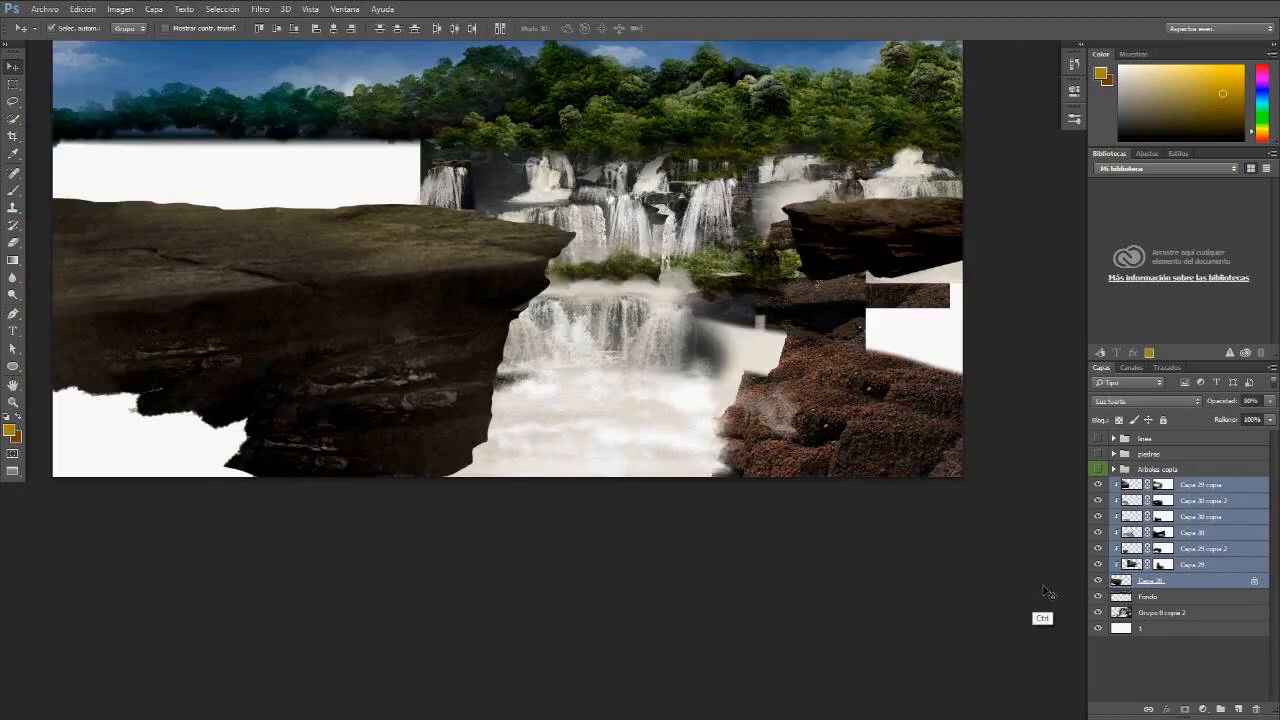
pyautogui.hotkey('ctrl', 'e')
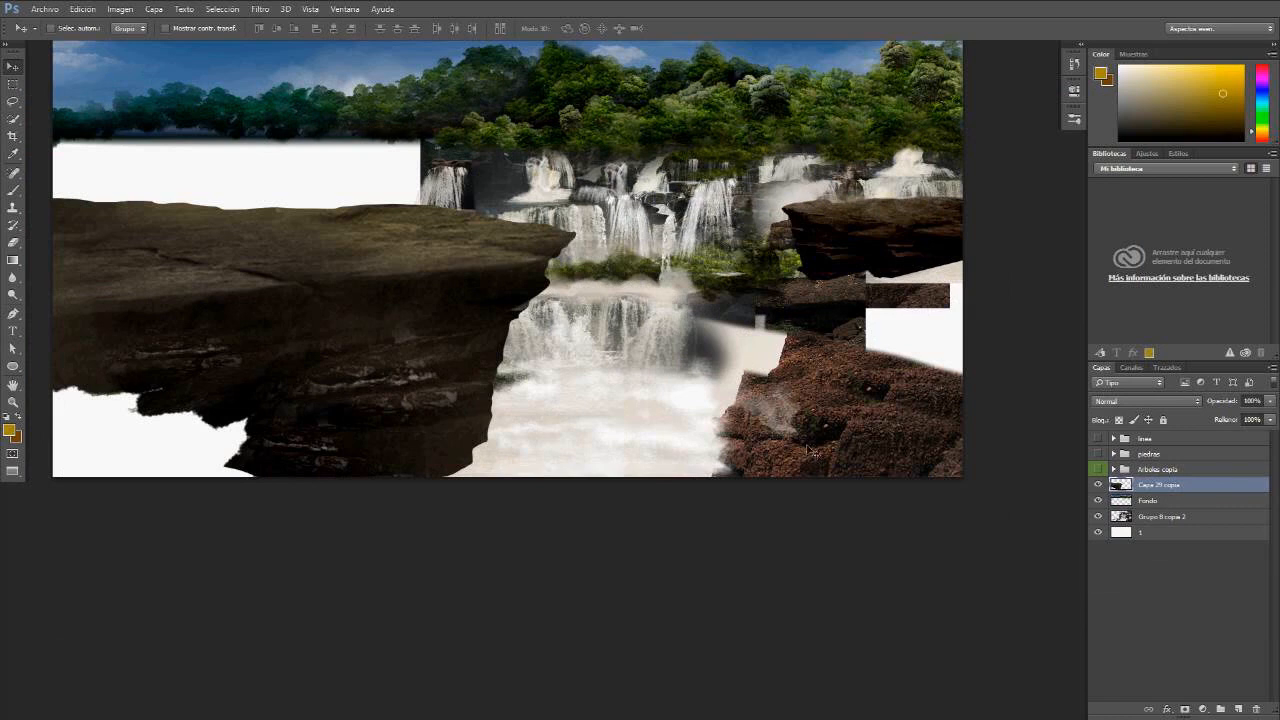
pyautogui.moveTo(434, 294); pyautogui.dragTo(598, 340)
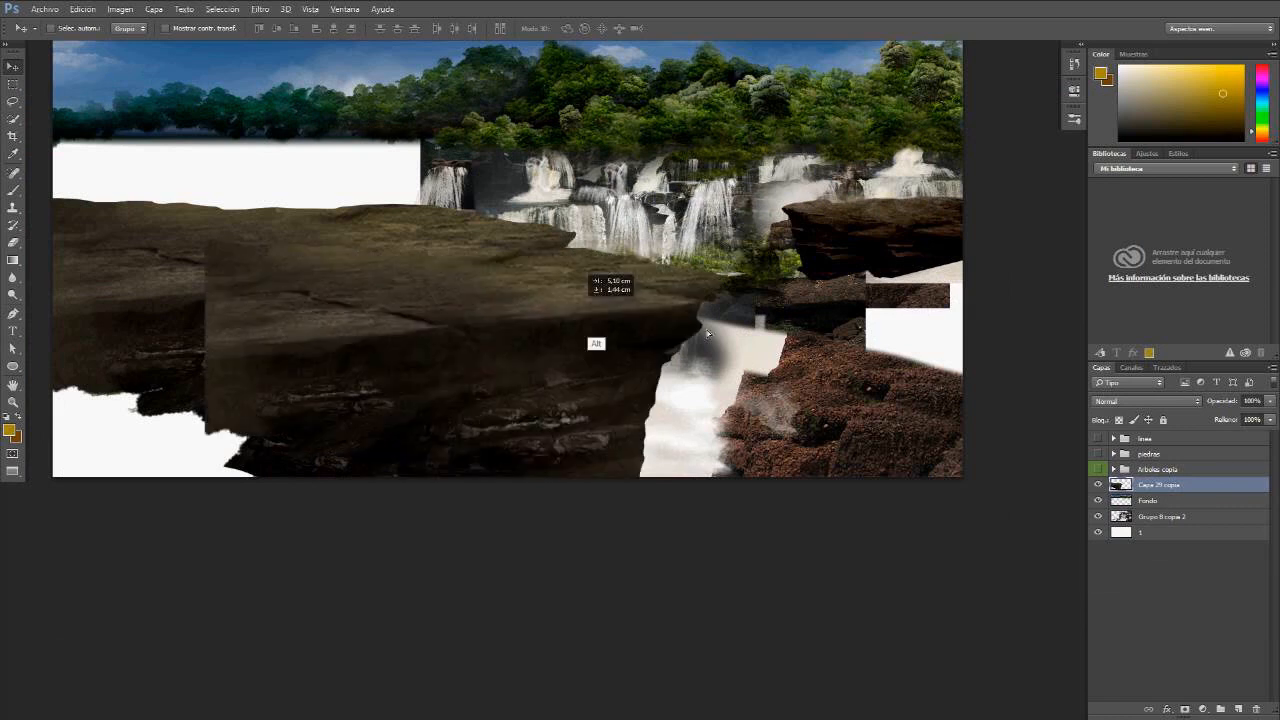
pyautogui.moveTo(707, 333); pyautogui.dragTo(916, 341)
# Step: Flip the plateau copy horizontally and position it as a facing cliff on the right side of the waterfall
pyautogui.hotkey('ctrl', 't')
pyautogui.rightClick(755, 316)
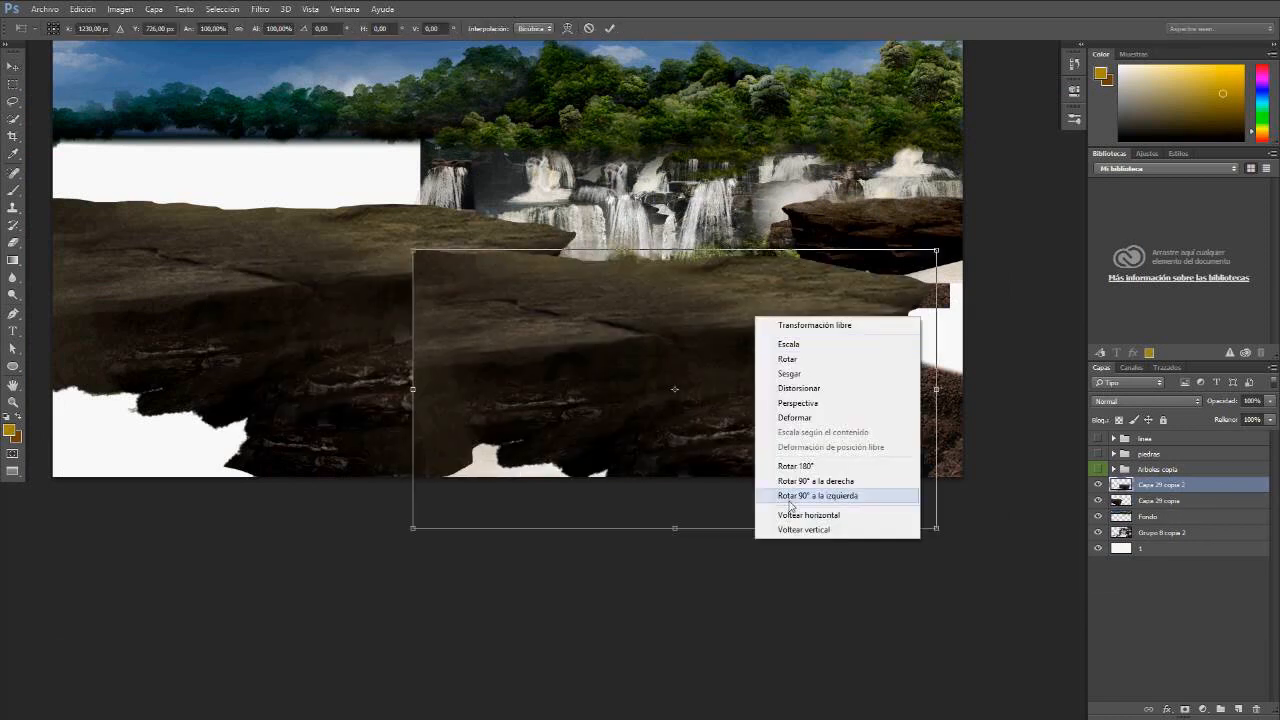
pyautogui.click(790, 514)
pyautogui.moveTo(667, 331); pyautogui.dragTo(912, 314)
pyautogui.press('Return')
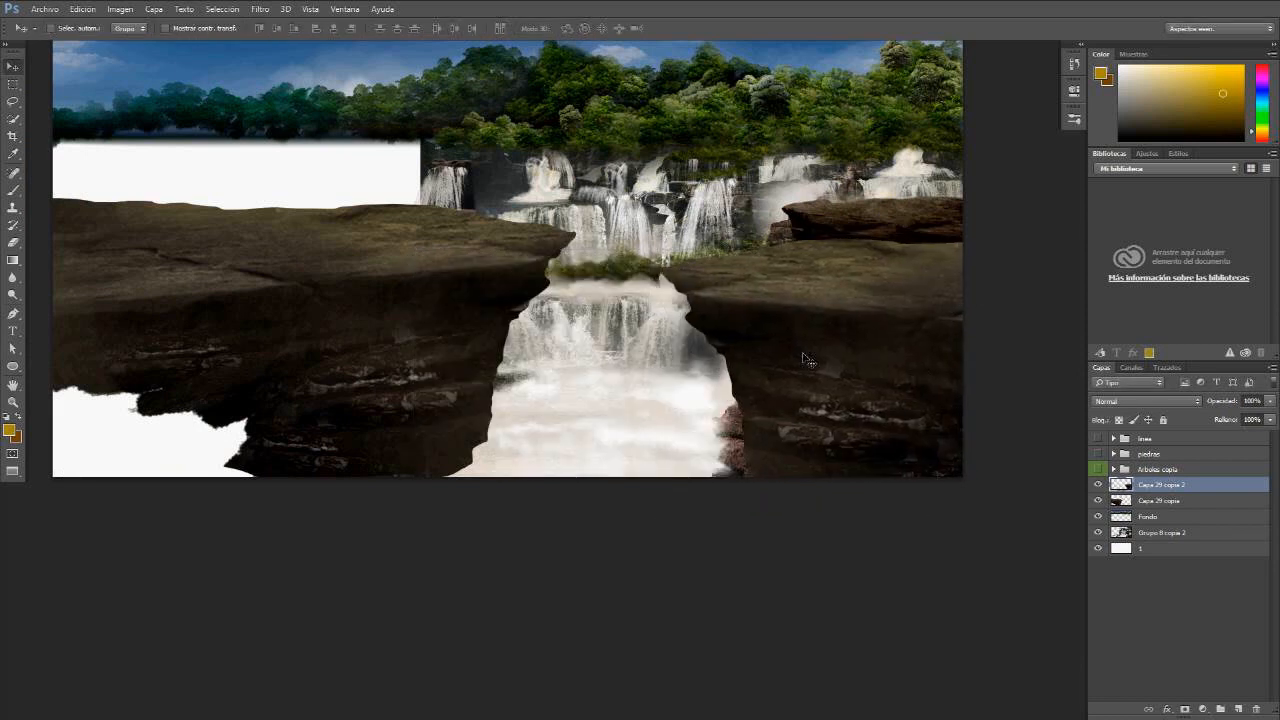
pyautogui.moveTo(803, 359); pyautogui.dragTo(836, 353)
# Step: Start a Warp transform on the mirrored plateau copy, Capa 29 copia 2
pyautogui.hotkey('ctrl', 't')
pyautogui.rightClick(797, 322)
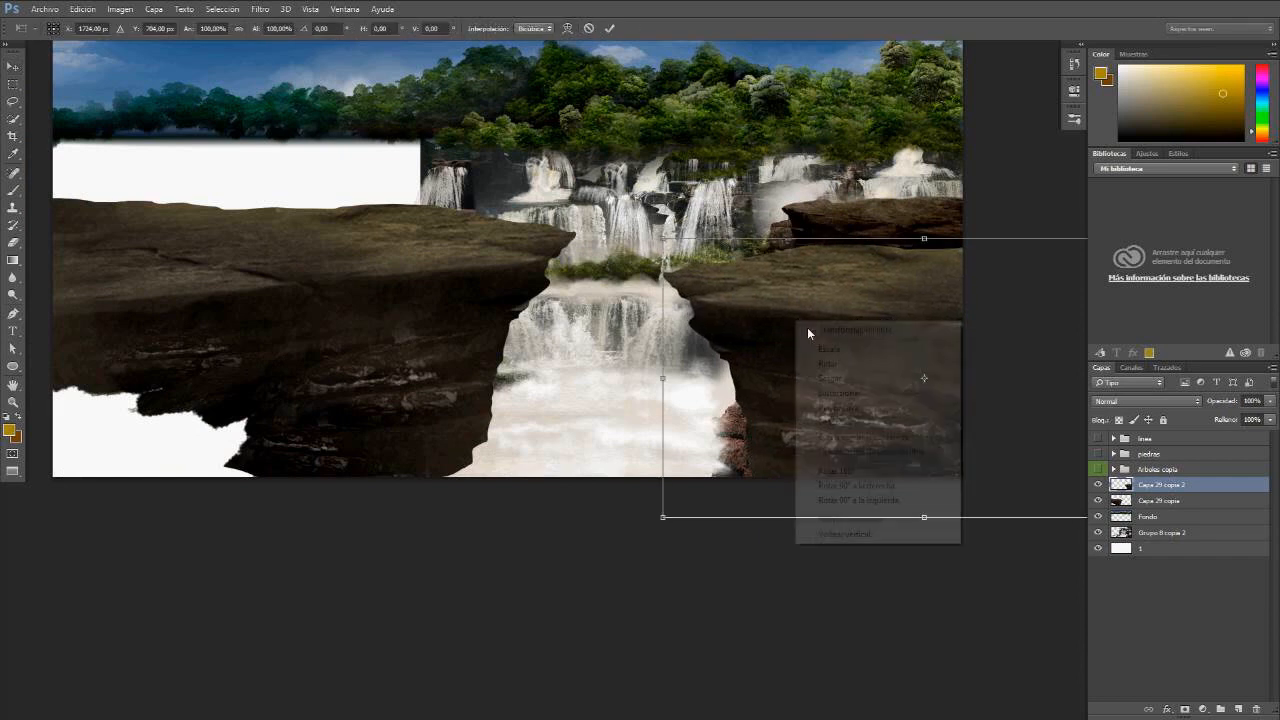
pyautogui.click(835, 422)
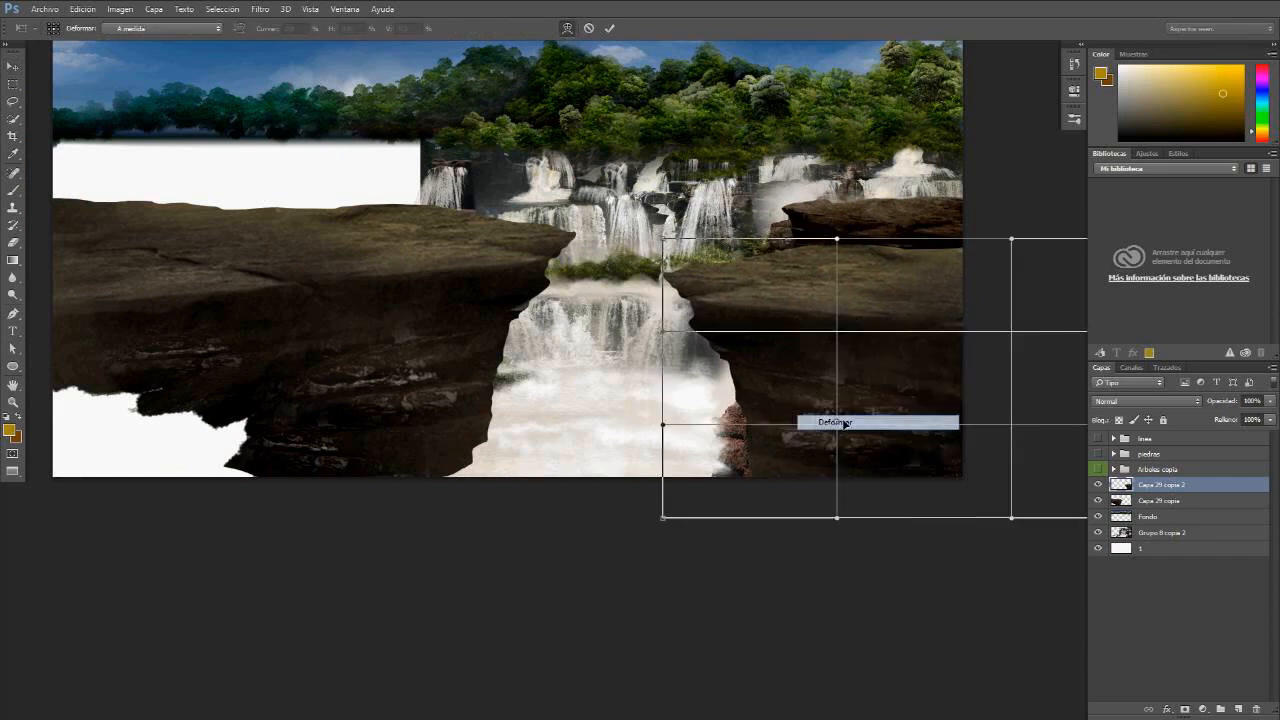
# Step: Warp the right cliff by pulling its upper-left corner inward and reshaping its lower face, and apply the deformation
pyautogui.moveTo(663, 239); pyautogui.dragTo(681, 243)
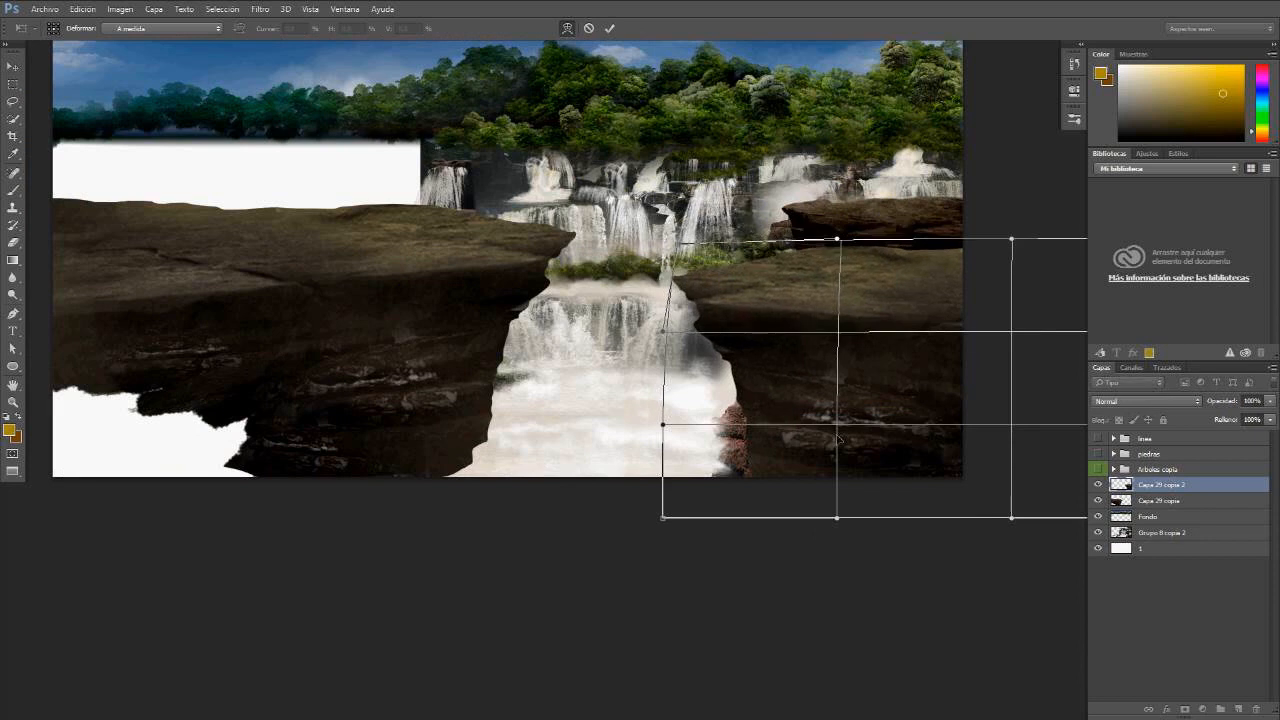
pyautogui.moveTo(838, 438); pyautogui.dragTo(823, 418)
pyautogui.press('Return')
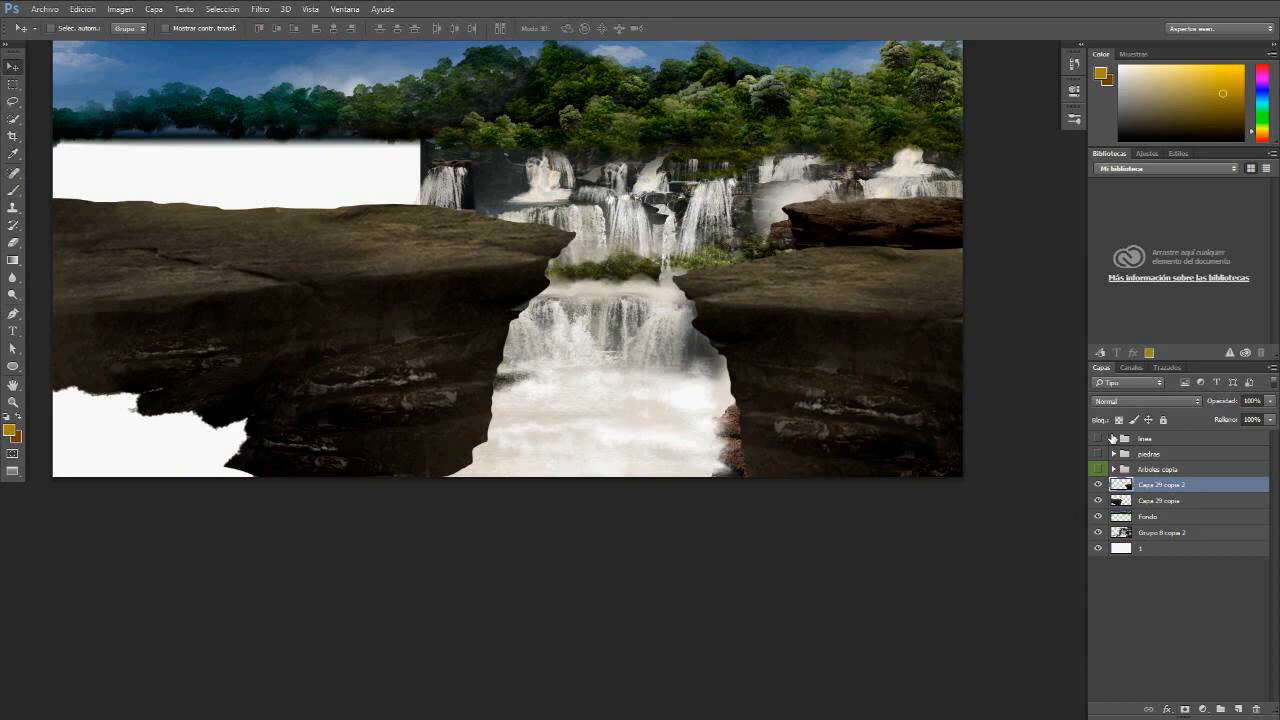
# Step: Show the linea sketch group over the painting and reduce the eraser's brush size
pyautogui.click(1100, 438)
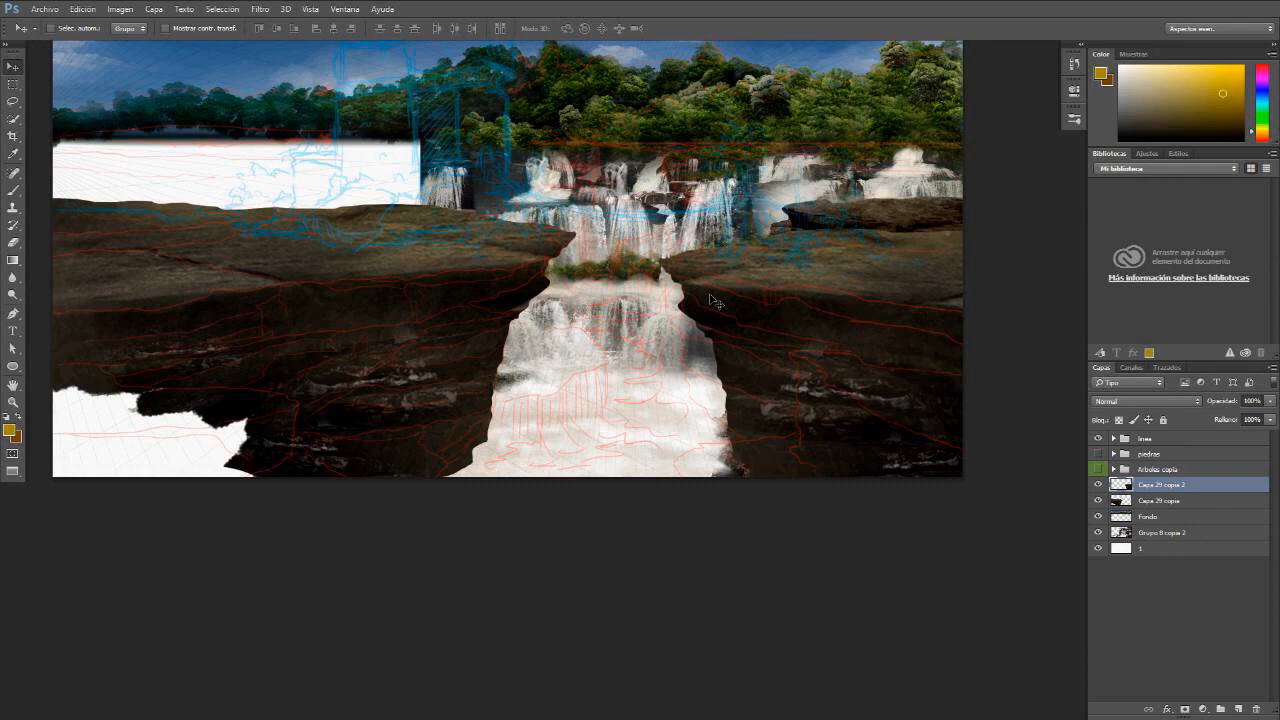
pyautogui.moveTo(710, 297); pyautogui.dragTo(736, 365)
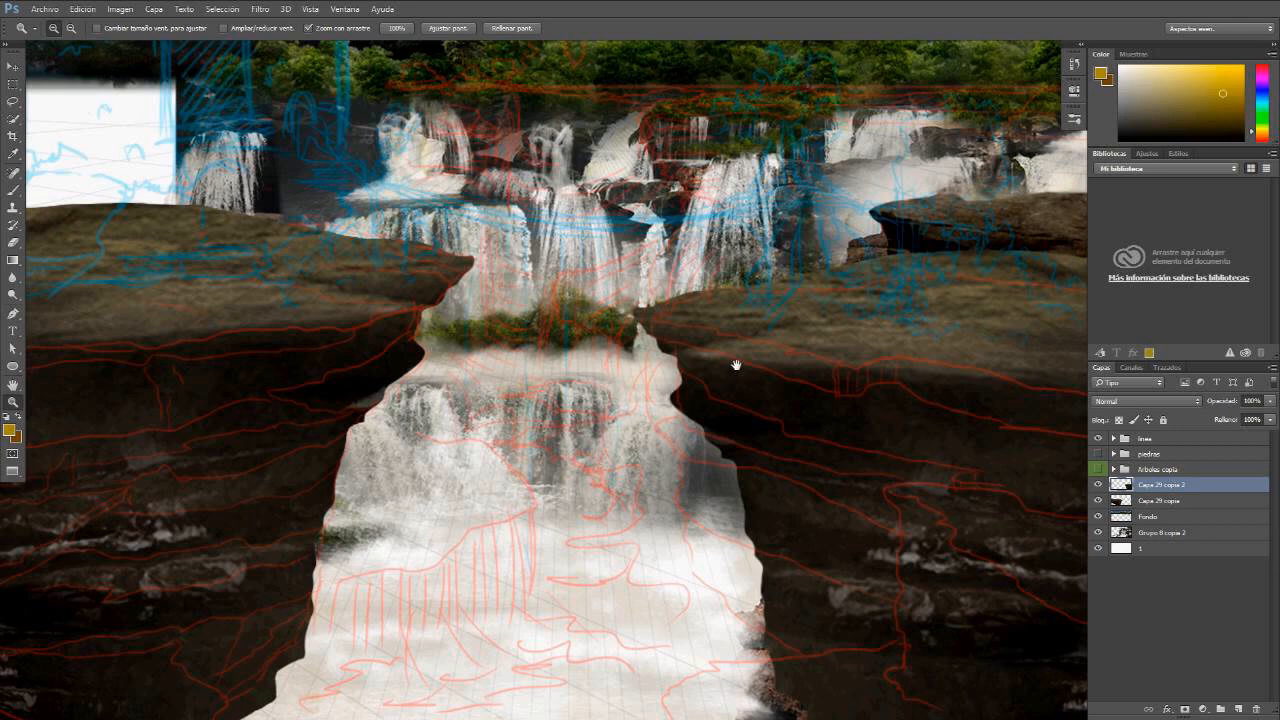
pyautogui.click(87, 71)
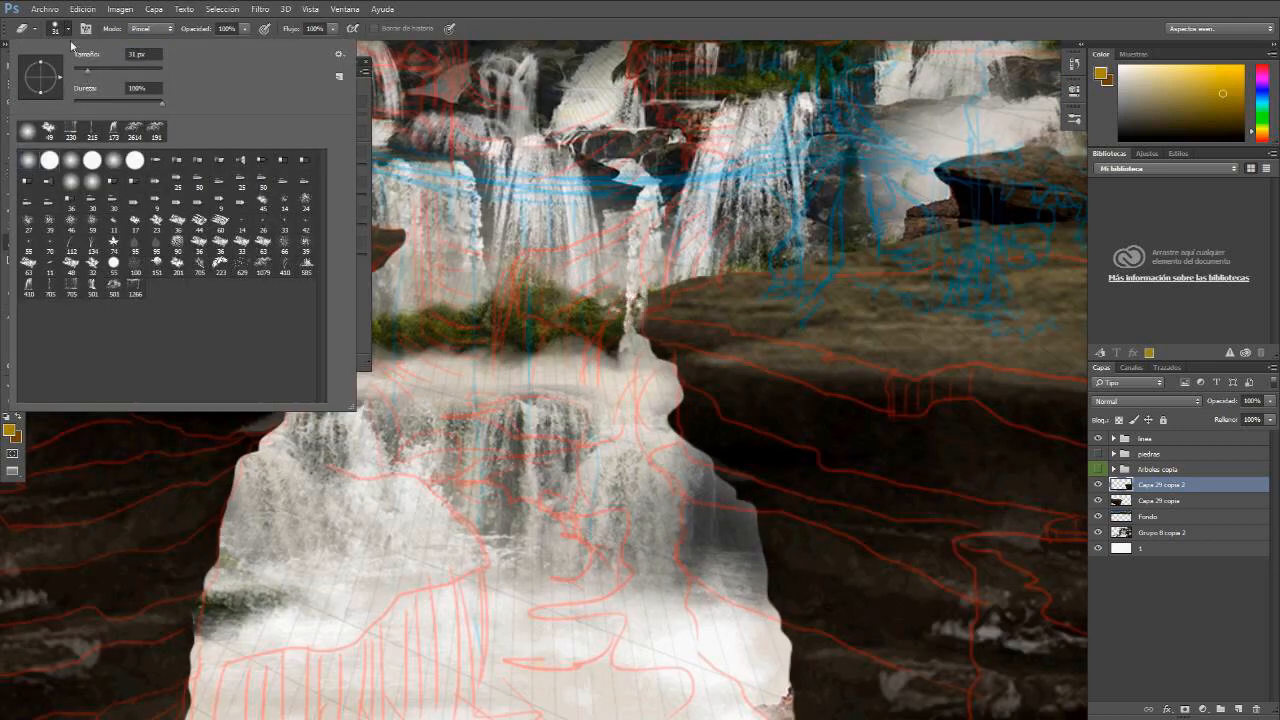
pyautogui.moveTo(87, 69); pyautogui.dragTo(76, 75)
pyautogui.press('F5')
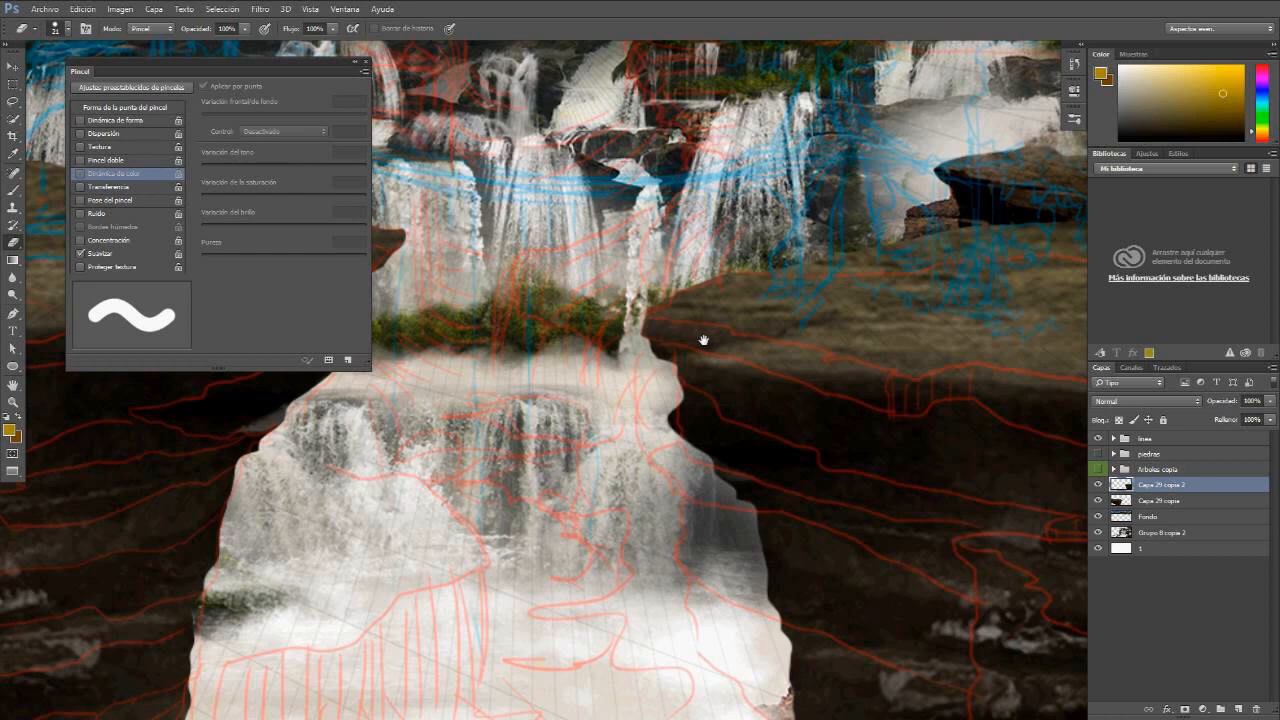
pyautogui.moveTo(704, 341); pyautogui.dragTo(646, 277)
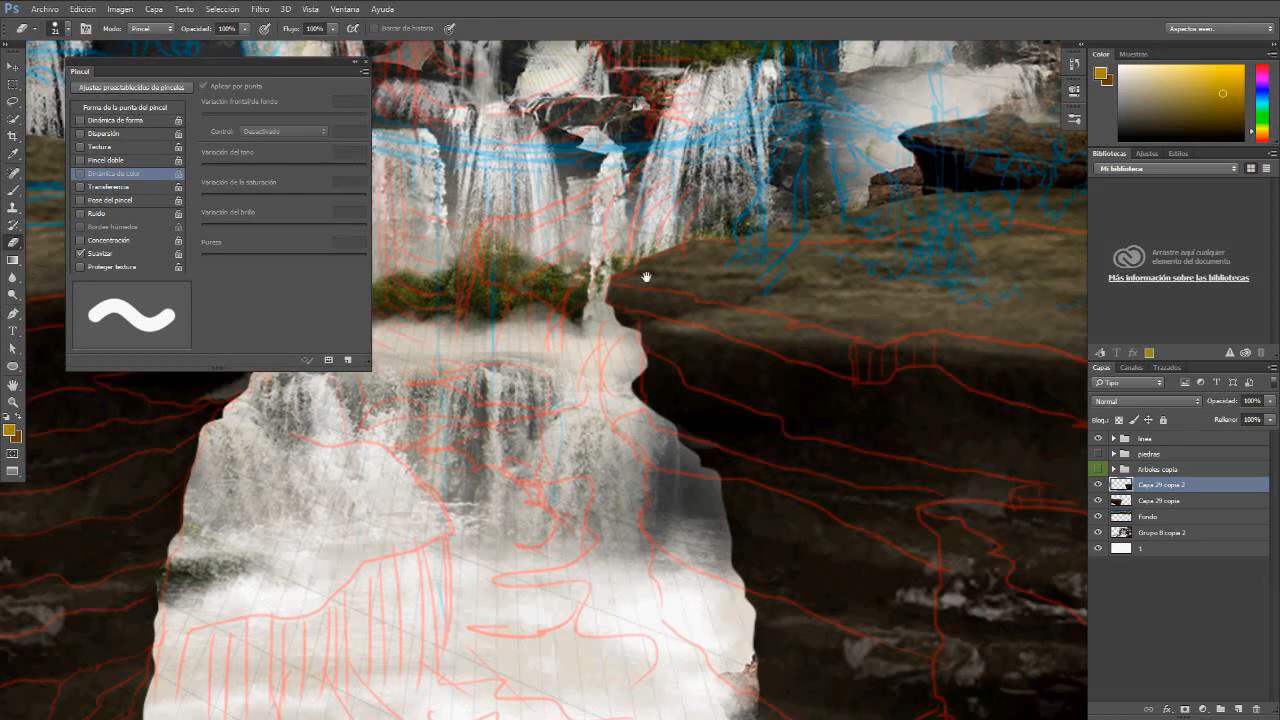
pyautogui.moveTo(646, 277); pyautogui.dragTo(608, 205)
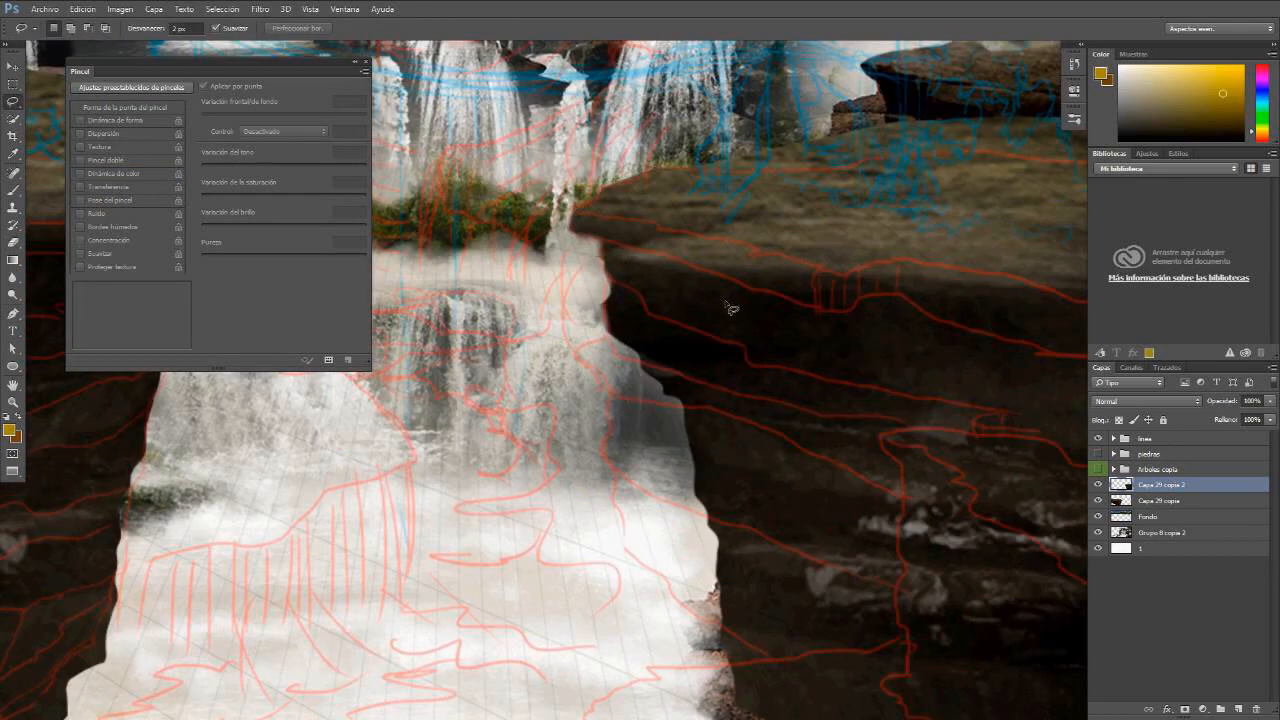
pyautogui.press('z')
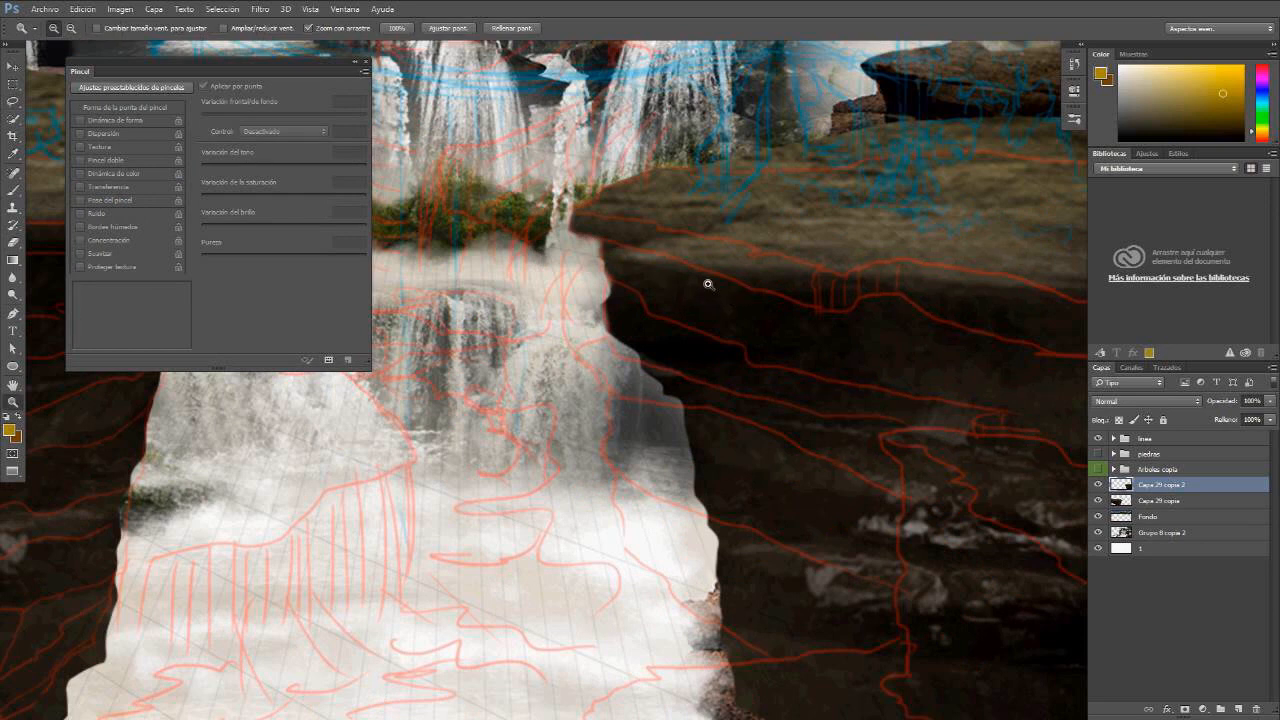
pyautogui.moveTo(708, 284); pyautogui.dragTo(683, 272)
pyautogui.press('b')
pyautogui.click(86, 29)
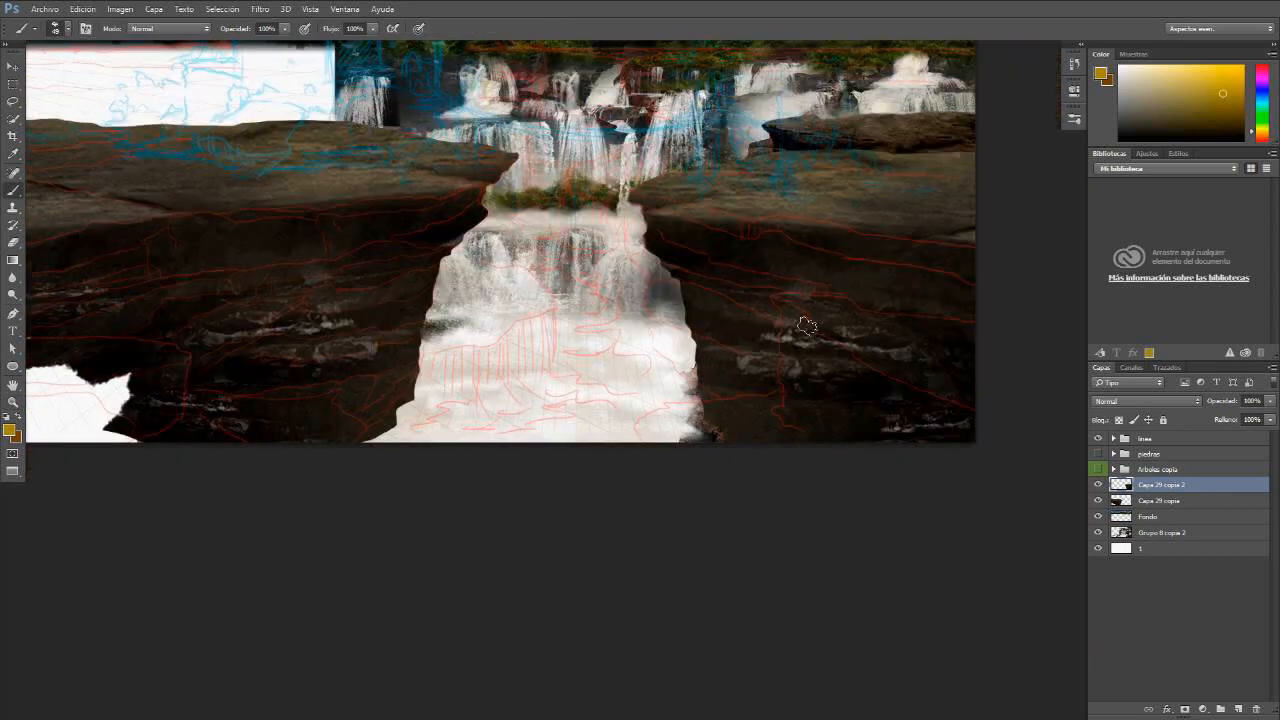
# Step: Duplicate the right cliff layer down and to the left, and warp the copy into a flatter, lower ledge
pyautogui.moveTo(768, 314); pyautogui.dragTo(730, 330)
pyautogui.hotkey('ctrl', 't')
pyautogui.rightClick(770, 298)
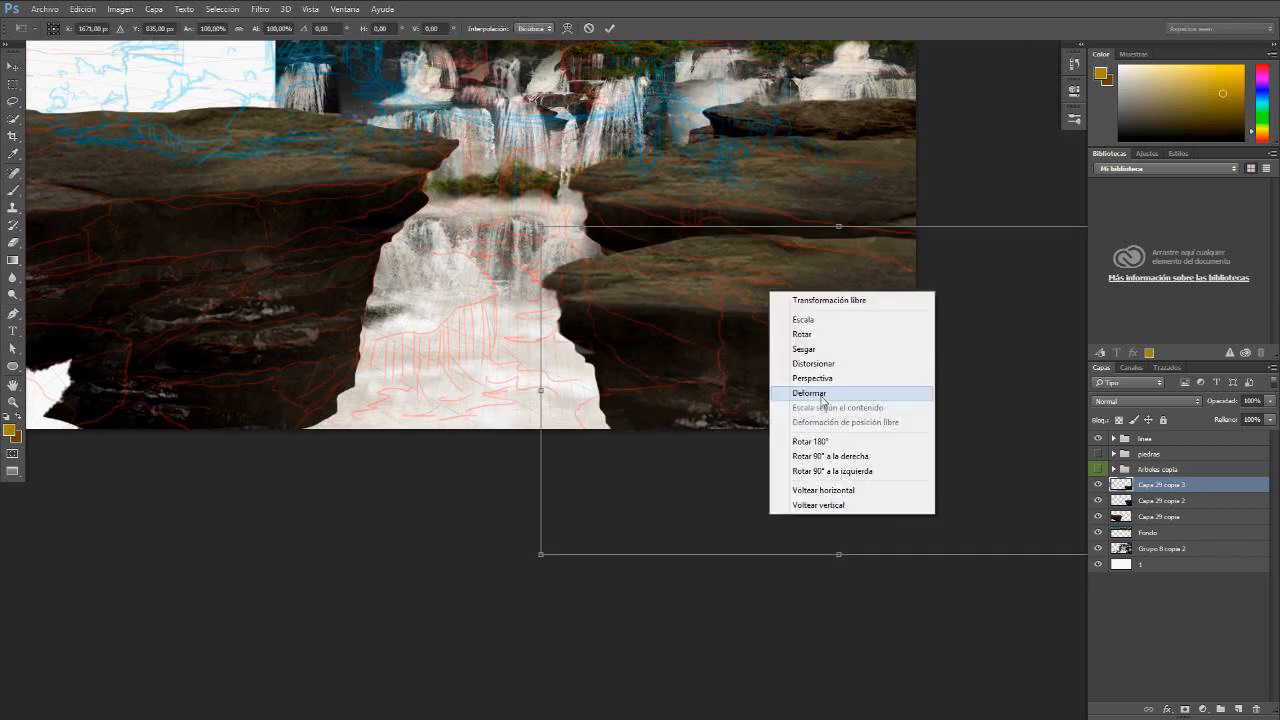
pyautogui.click(795, 395)
pyautogui.moveTo(546, 337); pyautogui.dragTo(577, 278)
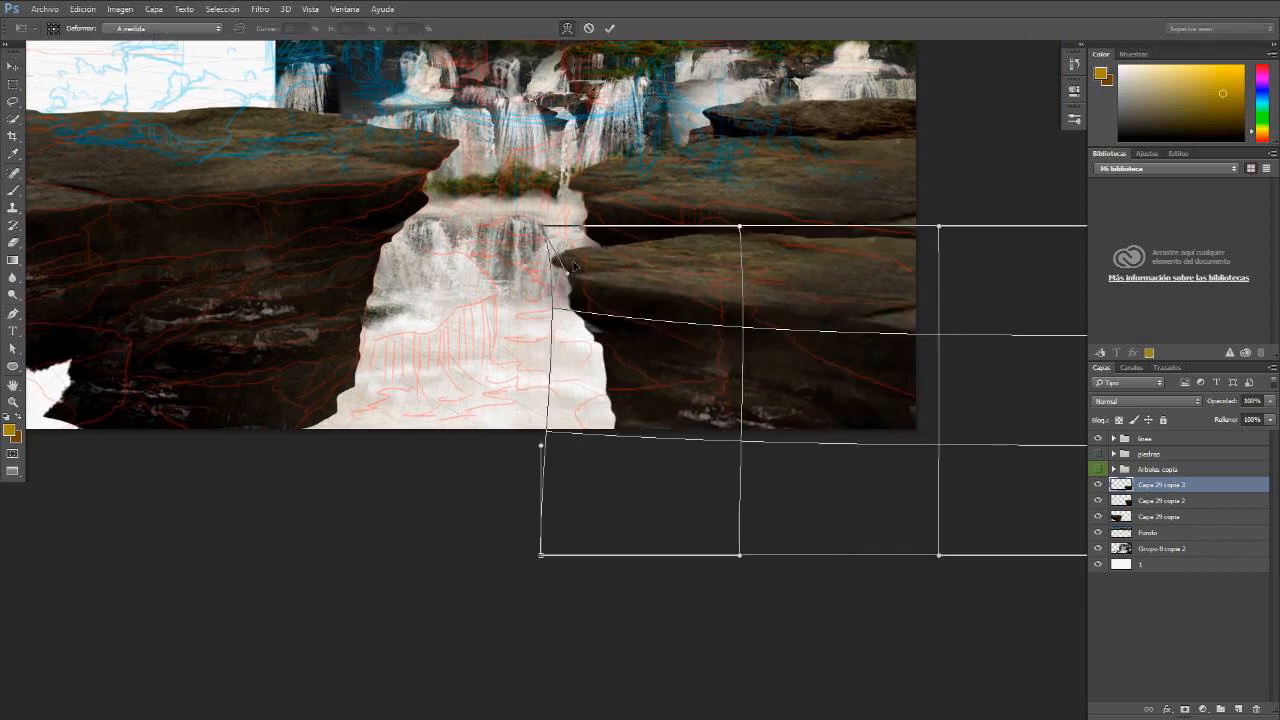
pyautogui.moveTo(738, 290); pyautogui.dragTo(826, 390)
pyautogui.press('Return')
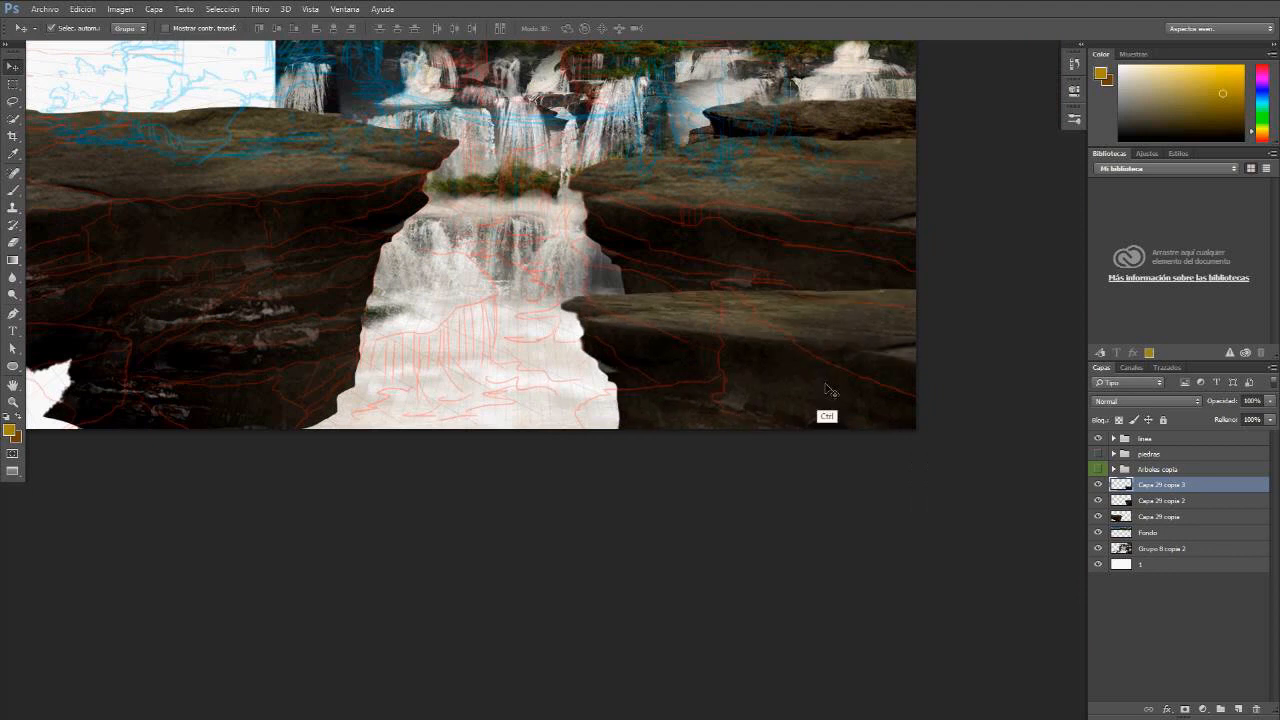
# Step: Narrow the ledge copy horizontally and move it to the canvas's bottom edge beside the waterfall
pyautogui.hotkey('ctrl', 't')
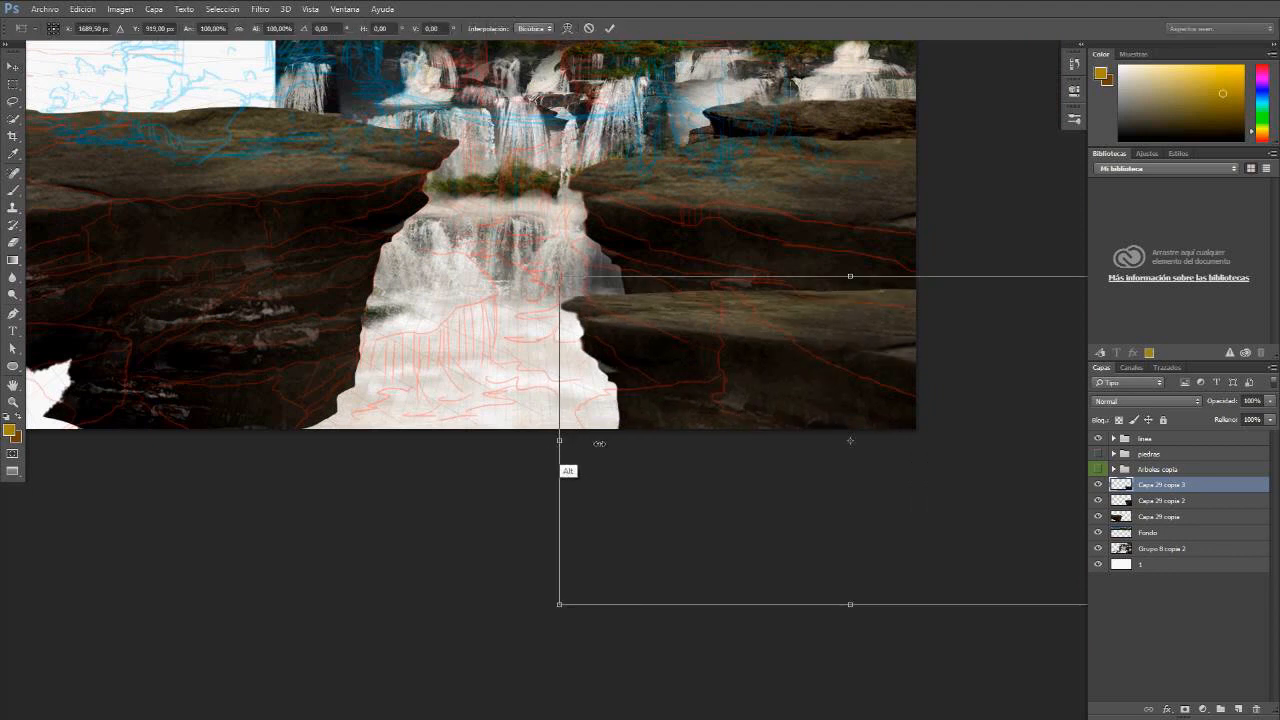
pyautogui.moveTo(558, 440); pyautogui.dragTo(654, 440)
pyautogui.moveTo(811, 383); pyautogui.dragTo(725, 468)
# Step: Duplicate the small ledge up and to the right, and narrow the copy to about 78% of its width
pyautogui.moveTo(781, 427); pyautogui.dragTo(853, 325)
pyautogui.press('Return')
pyautogui.hotkey('ctrl', 't')
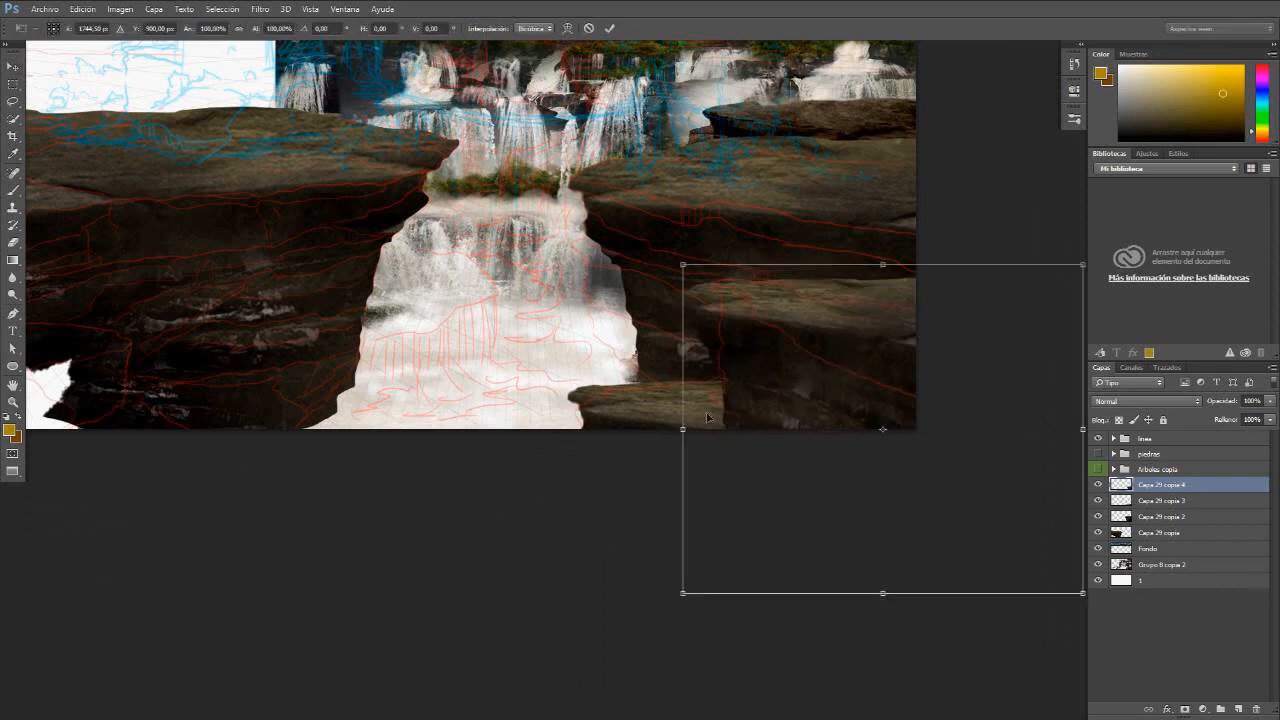
pyautogui.moveTo(688, 428)
pyautogui.mouseDown()
pyautogui.moveTo(731, 429)
pyautogui.moveTo(703, 429)
pyautogui.mouseUp()
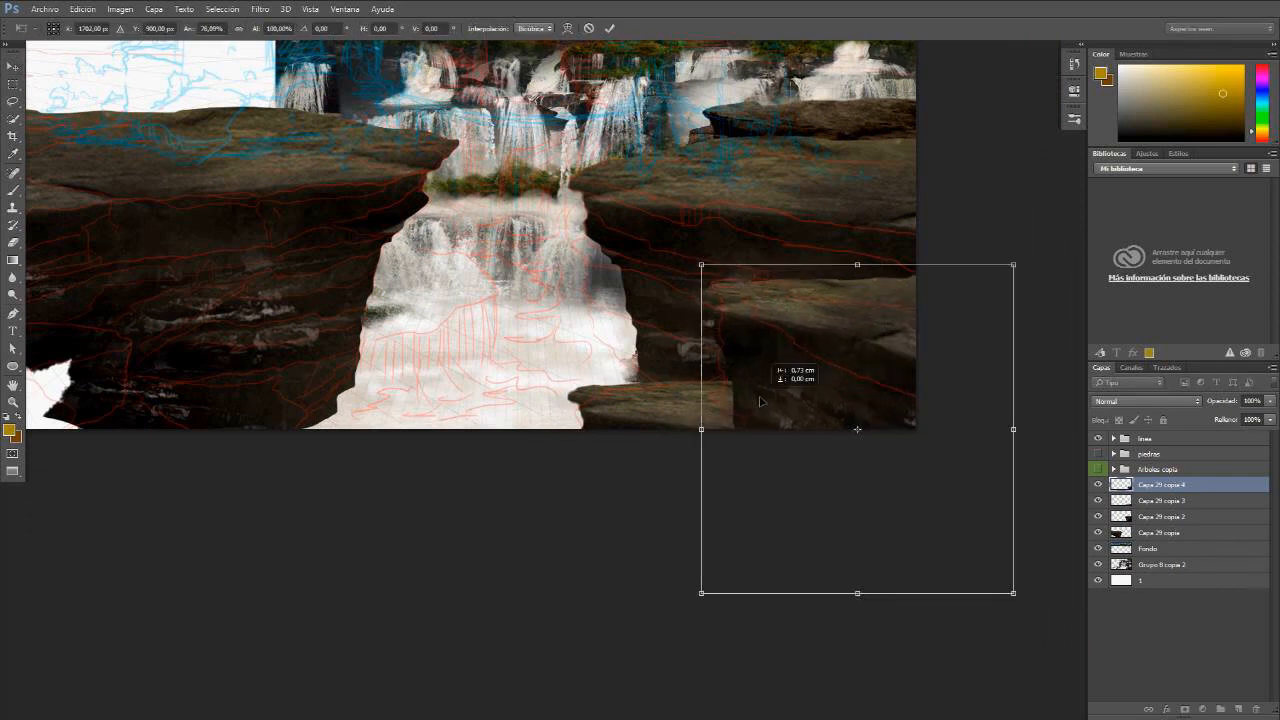
# Step: Distort the new ledge copy so its outer side slopes down and tapers, apply it, and shift the ledge closer to the waterfall
pyautogui.rightClick(834, 346)
pyautogui.click(878, 424)
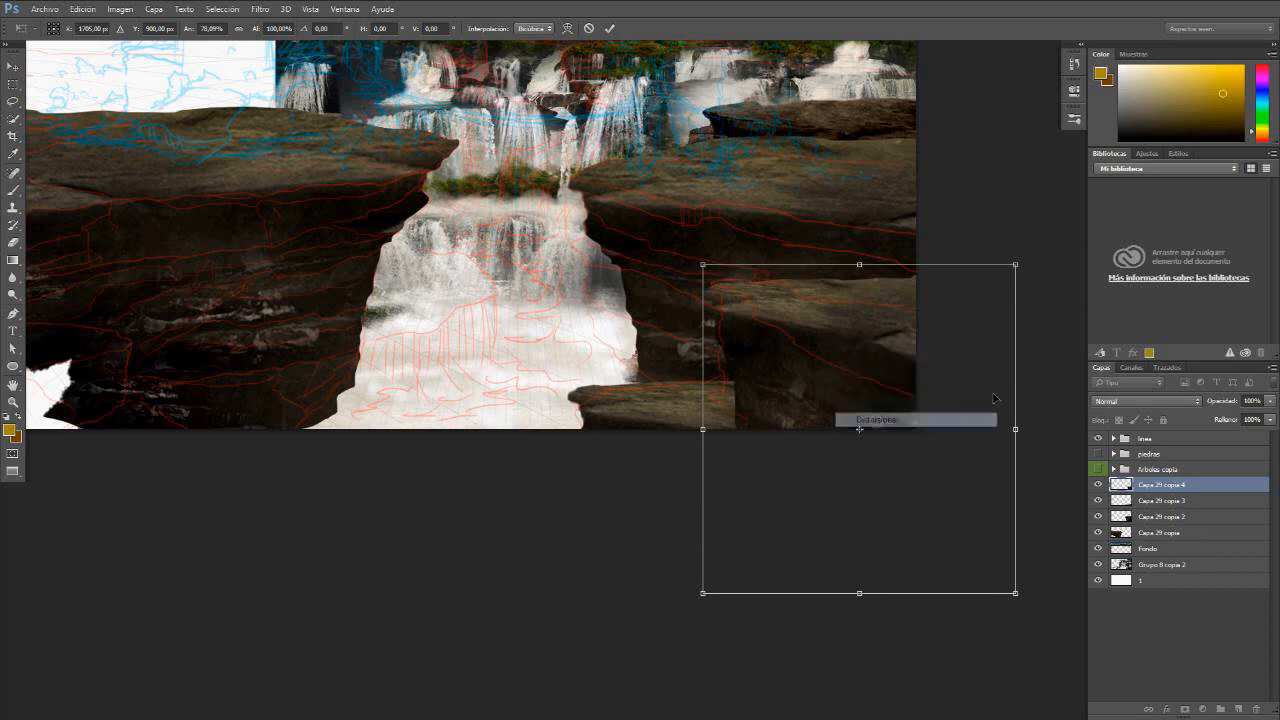
pyautogui.moveTo(1014, 429); pyautogui.dragTo(997, 462)
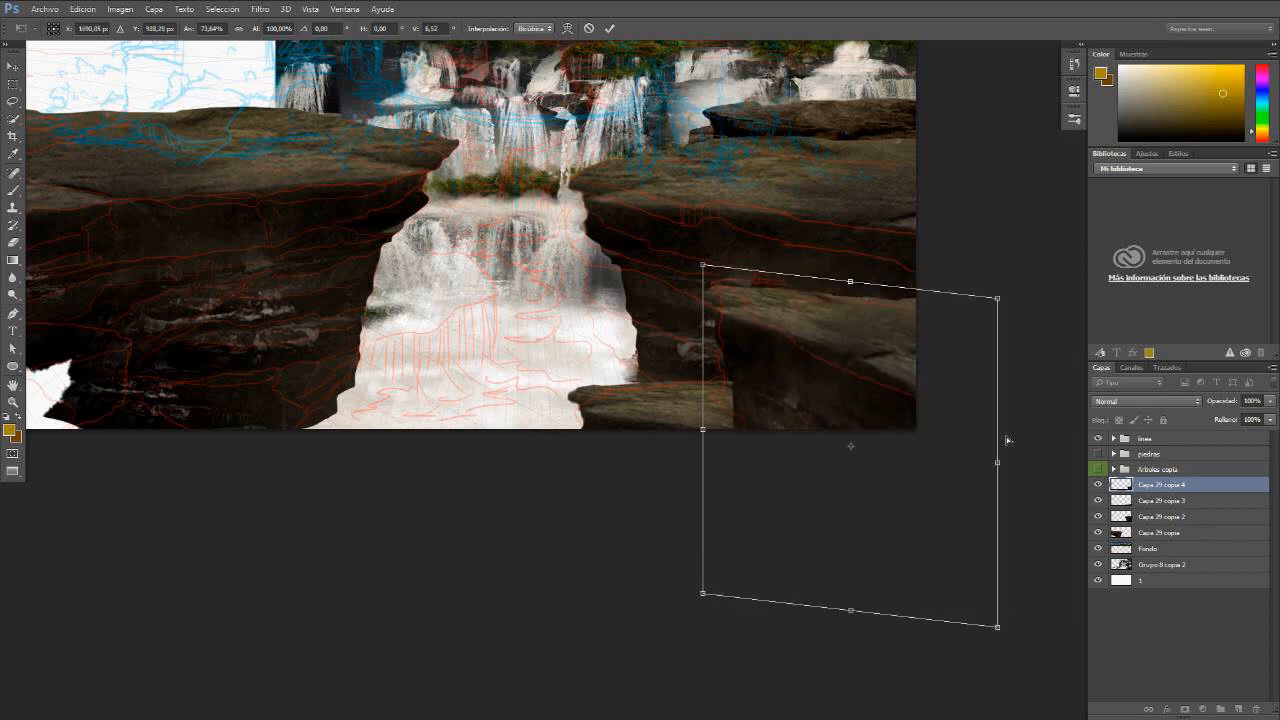
pyautogui.moveTo(998, 624); pyautogui.dragTo(985, 564)
pyautogui.moveTo(995, 308); pyautogui.dragTo(974, 292)
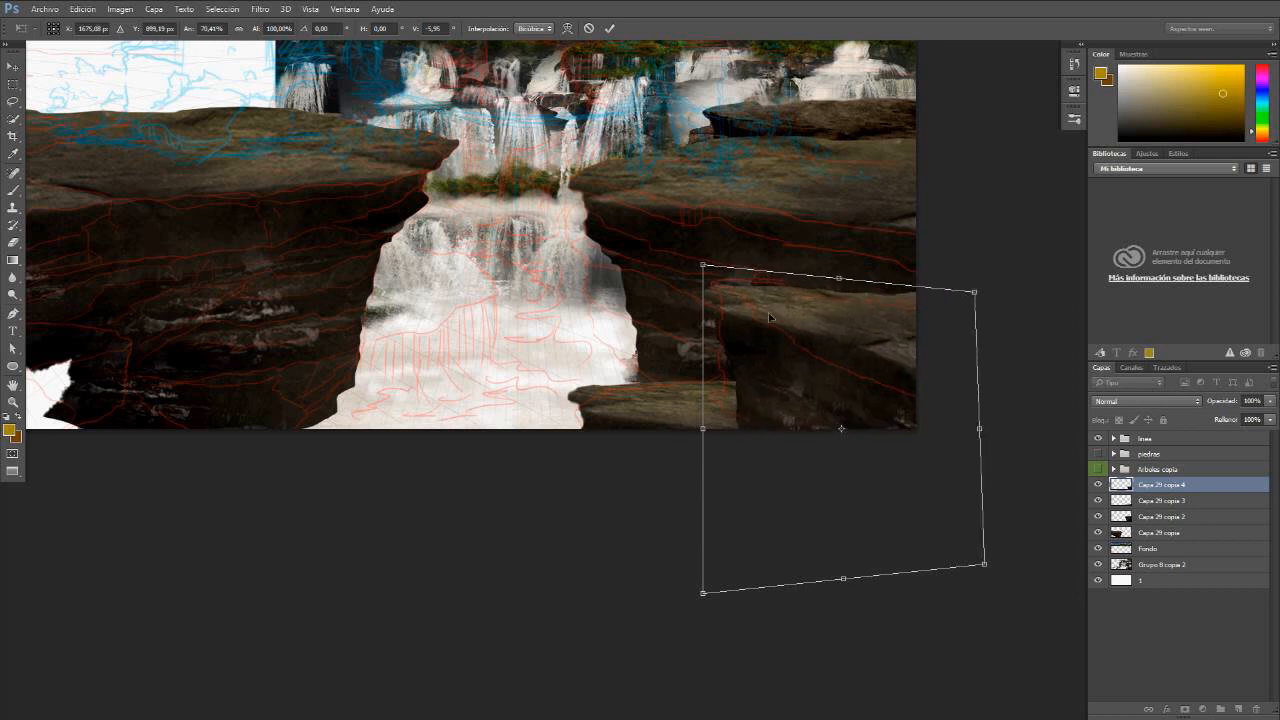
pyautogui.moveTo(781, 314); pyautogui.dragTo(787, 315)
pyautogui.press('Return')
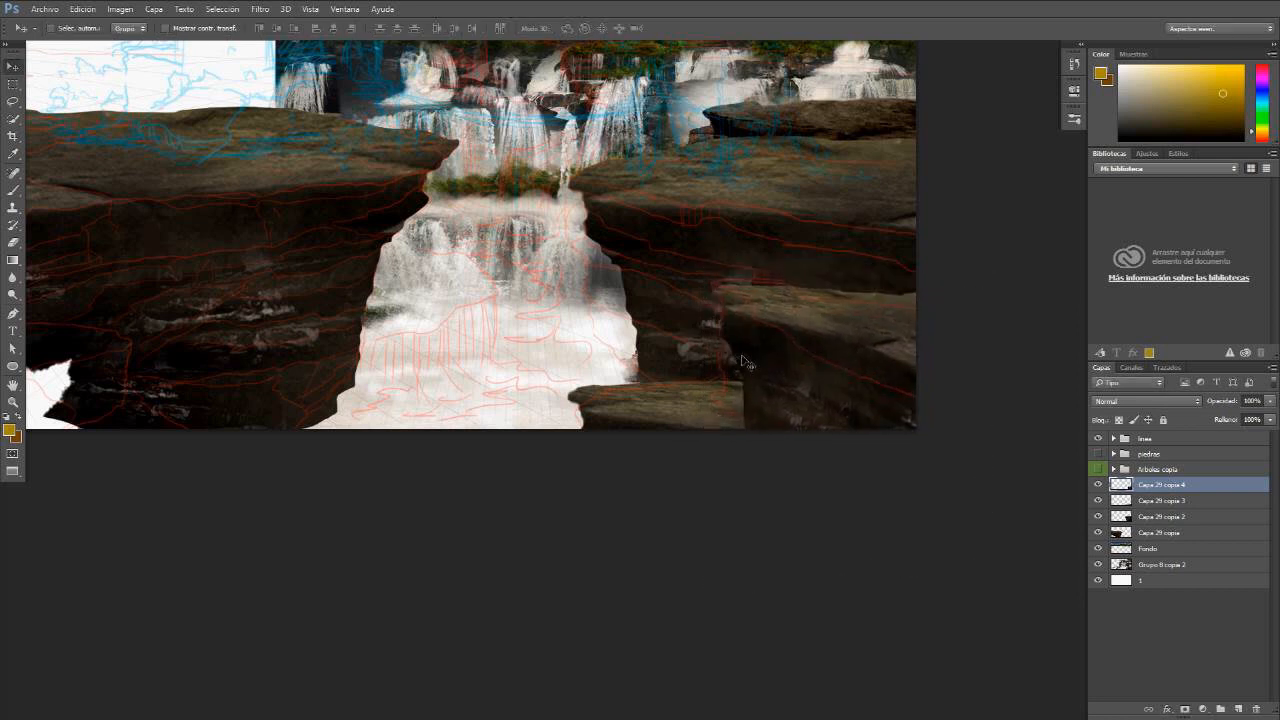
pyautogui.moveTo(797, 378)
pyautogui.mouseDown()
pyautogui.moveTo(776, 369)
pyautogui.moveTo(788, 363)
pyautogui.moveTo(781, 390)
pyautogui.mouseUp()
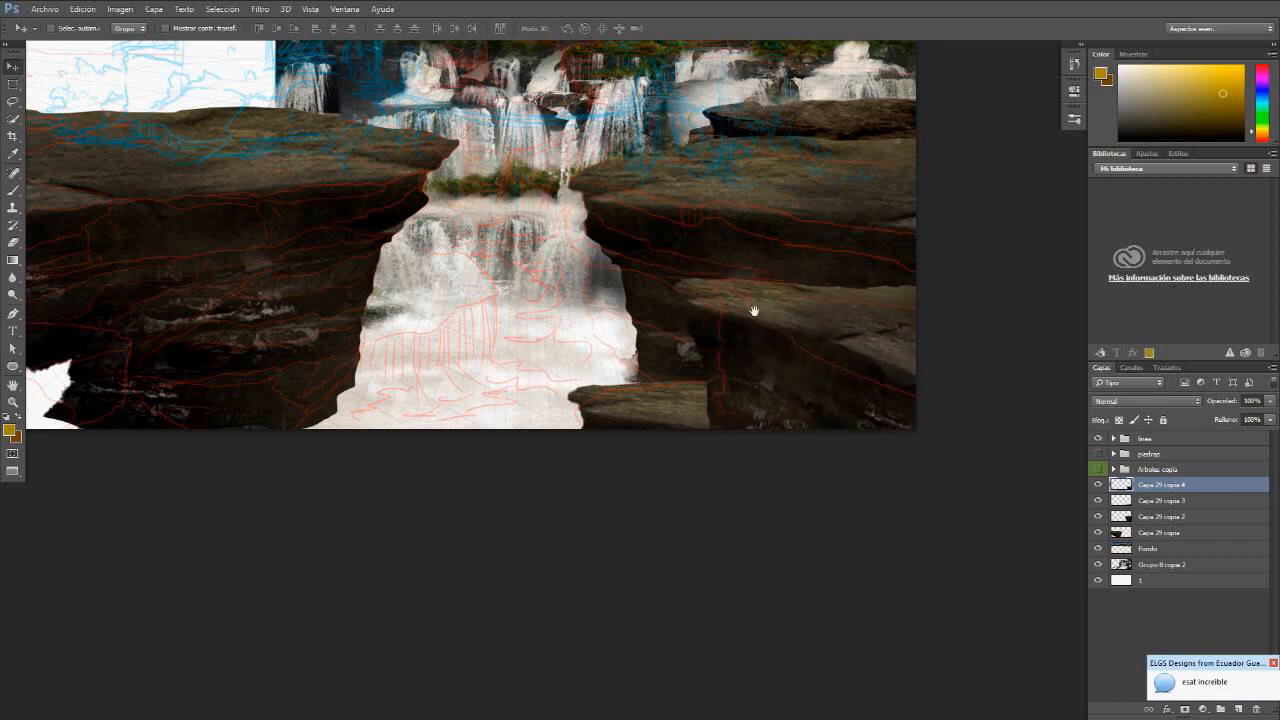
# Step: Place a horizontally flipped ledge copy over the lower-left white gap, widened to about 125% and rotated slightly clockwise
pyautogui.moveTo(754, 311); pyautogui.dragTo(810, 359)
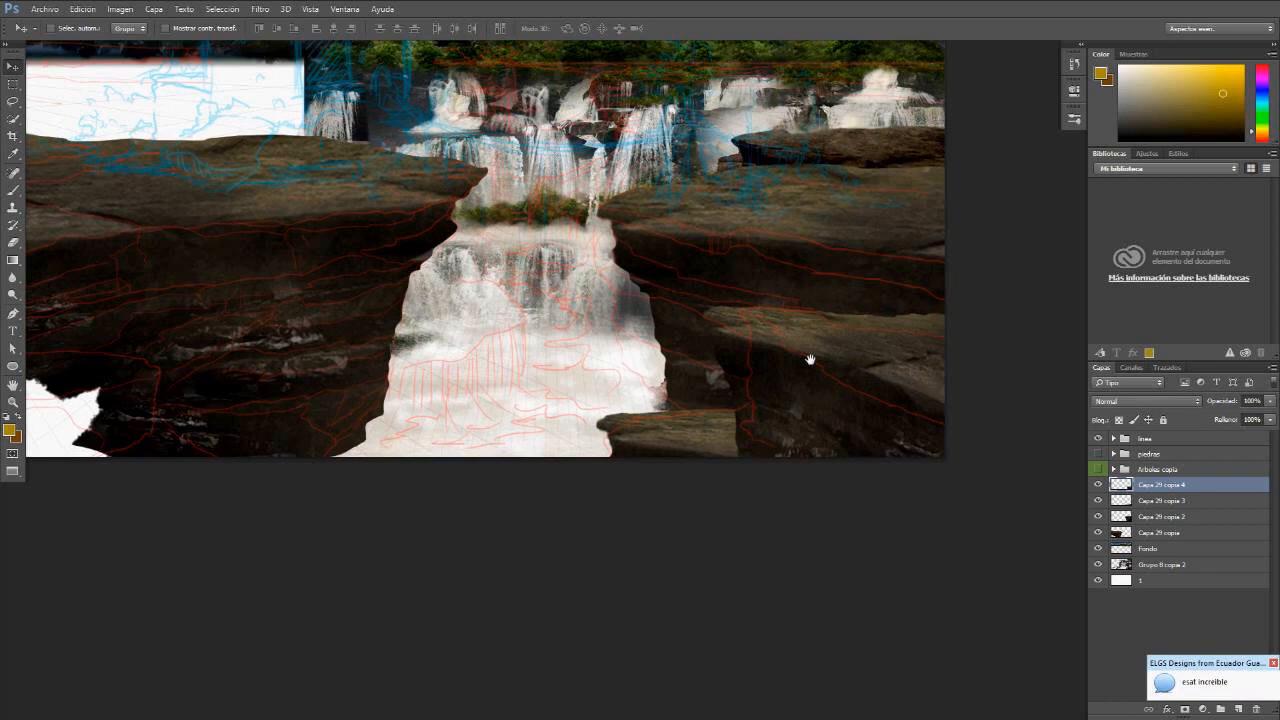
pyautogui.moveTo(810, 359); pyautogui.dragTo(850, 389)
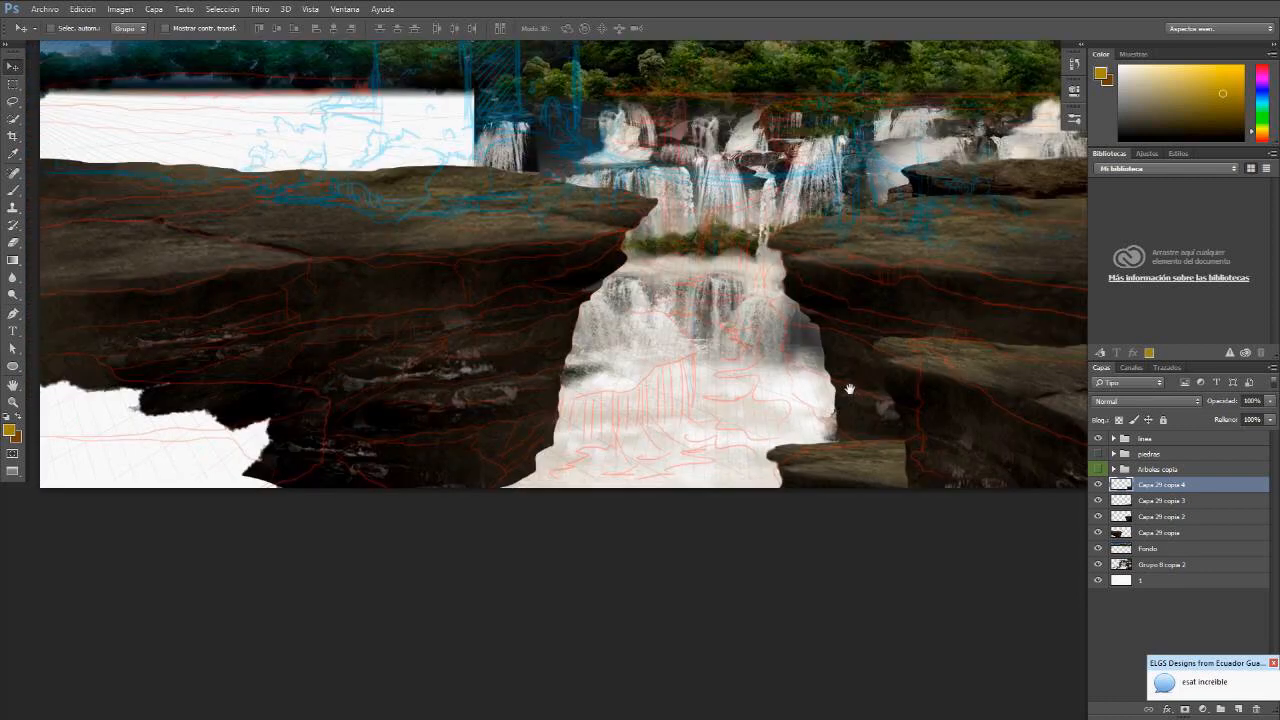
pyautogui.click(500, 516)
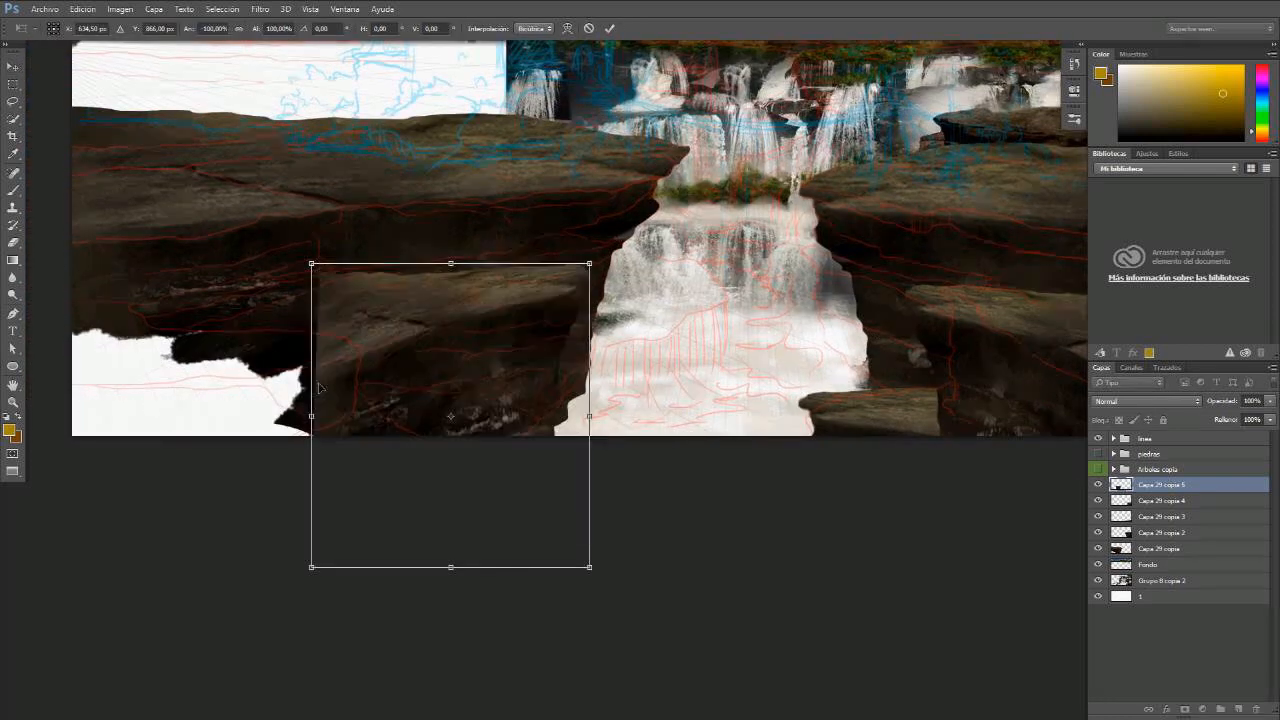
pyautogui.moveTo(576, 378); pyautogui.dragTo(398, 486)
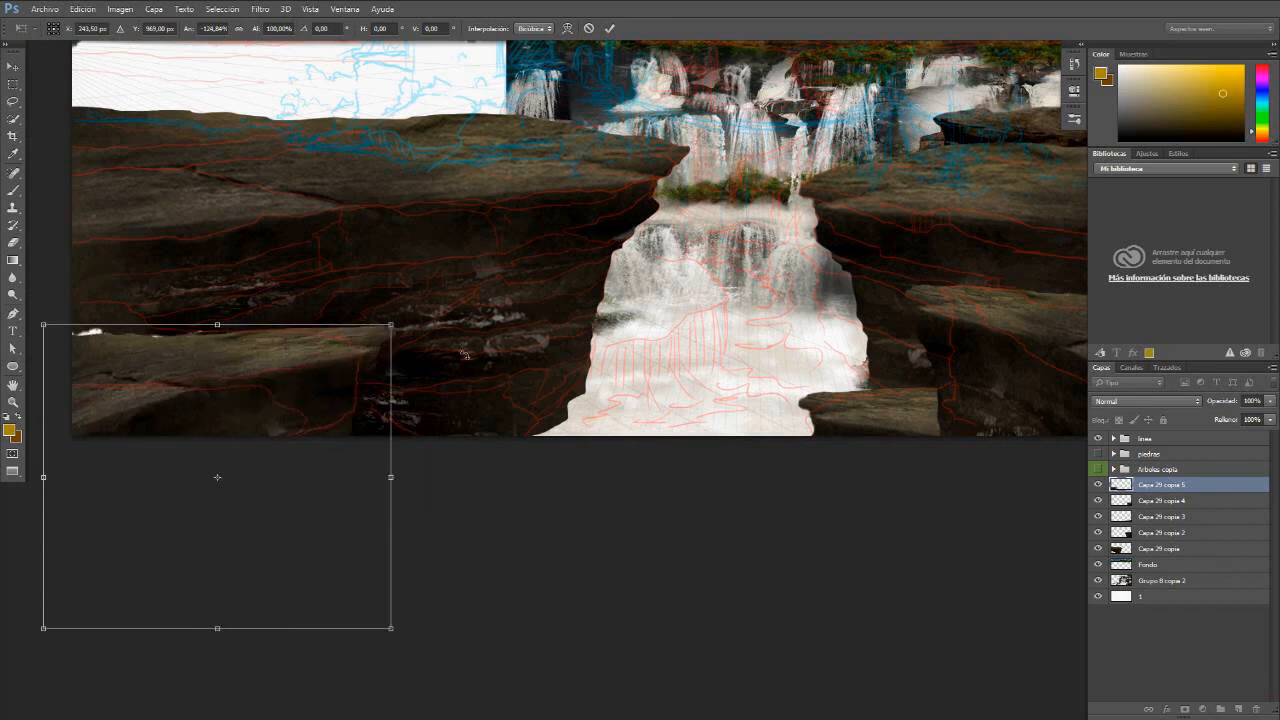
pyautogui.moveTo(420, 430); pyautogui.dragTo(416, 458)
pyautogui.moveTo(320, 411); pyautogui.dragTo(291, 392)
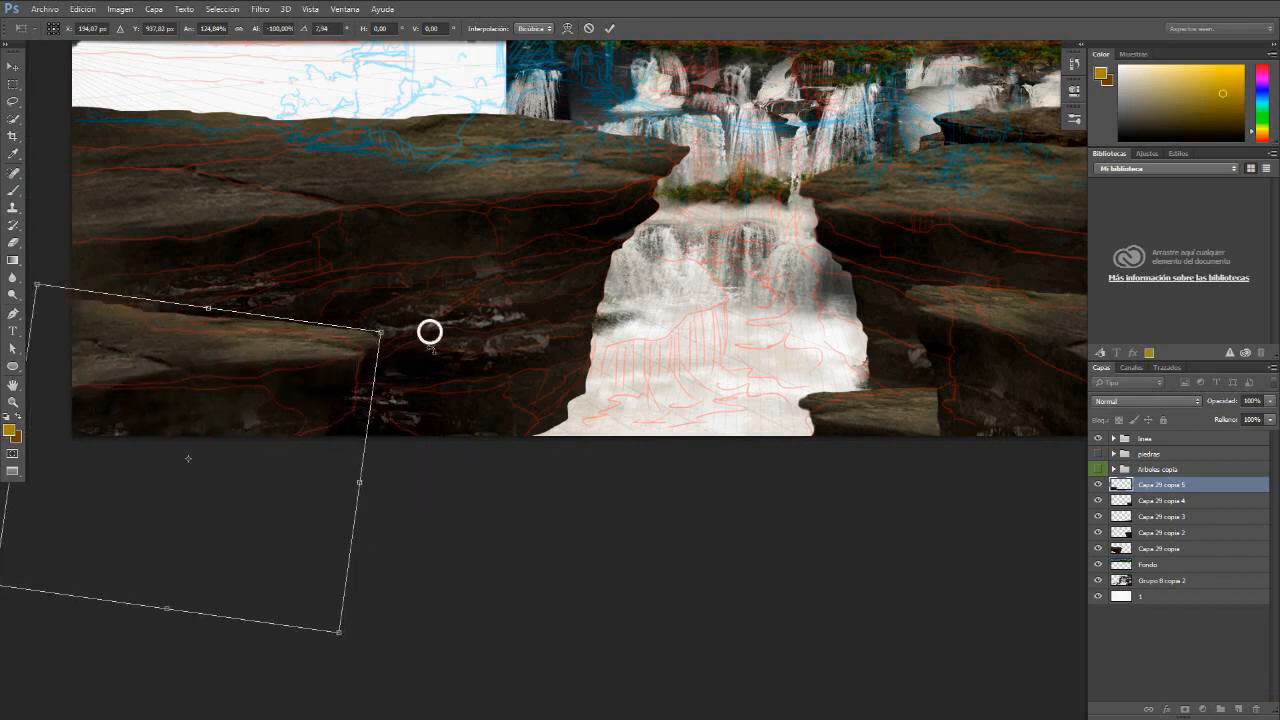
pyautogui.moveTo(429, 331); pyautogui.dragTo(435, 343)
pyautogui.moveTo(324, 400); pyautogui.dragTo(307, 396)
pyautogui.press('Return')
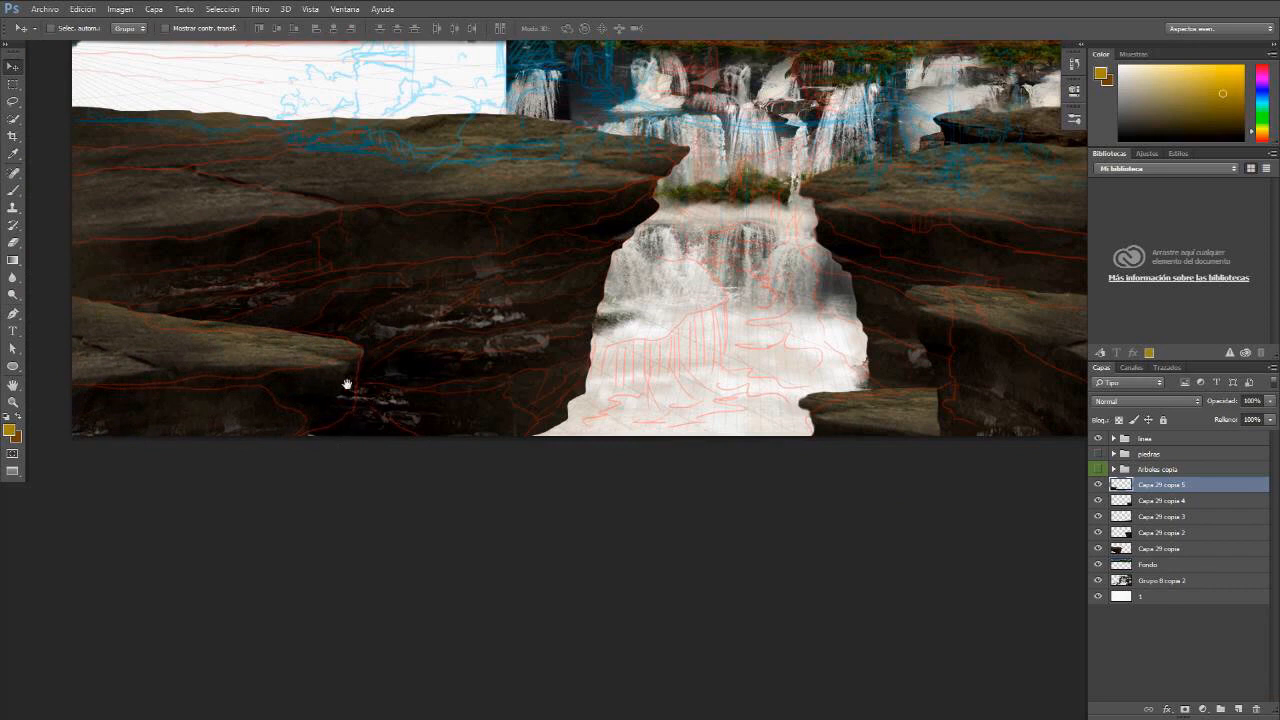
# Step: Hide the linea sketch group and review the rock composition without the sketch lines
pyautogui.moveTo(347, 385); pyautogui.dragTo(418, 404)
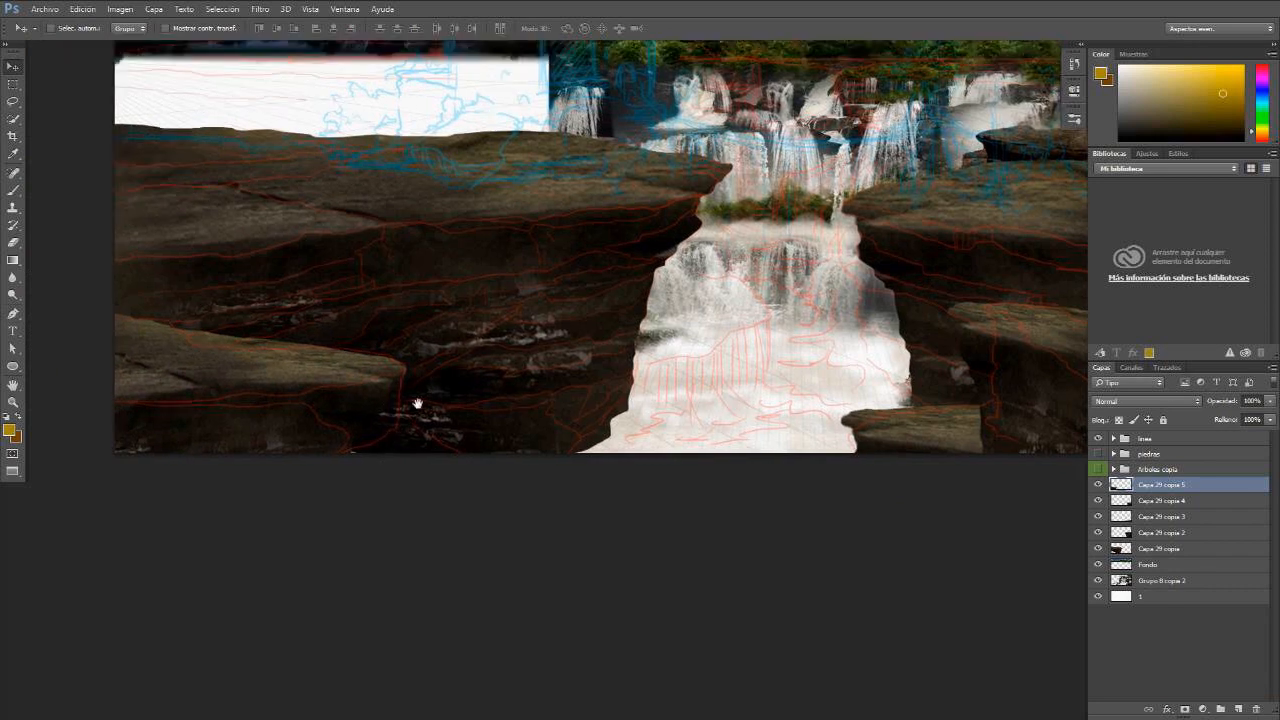
pyautogui.moveTo(530, 381); pyautogui.dragTo(498, 377)
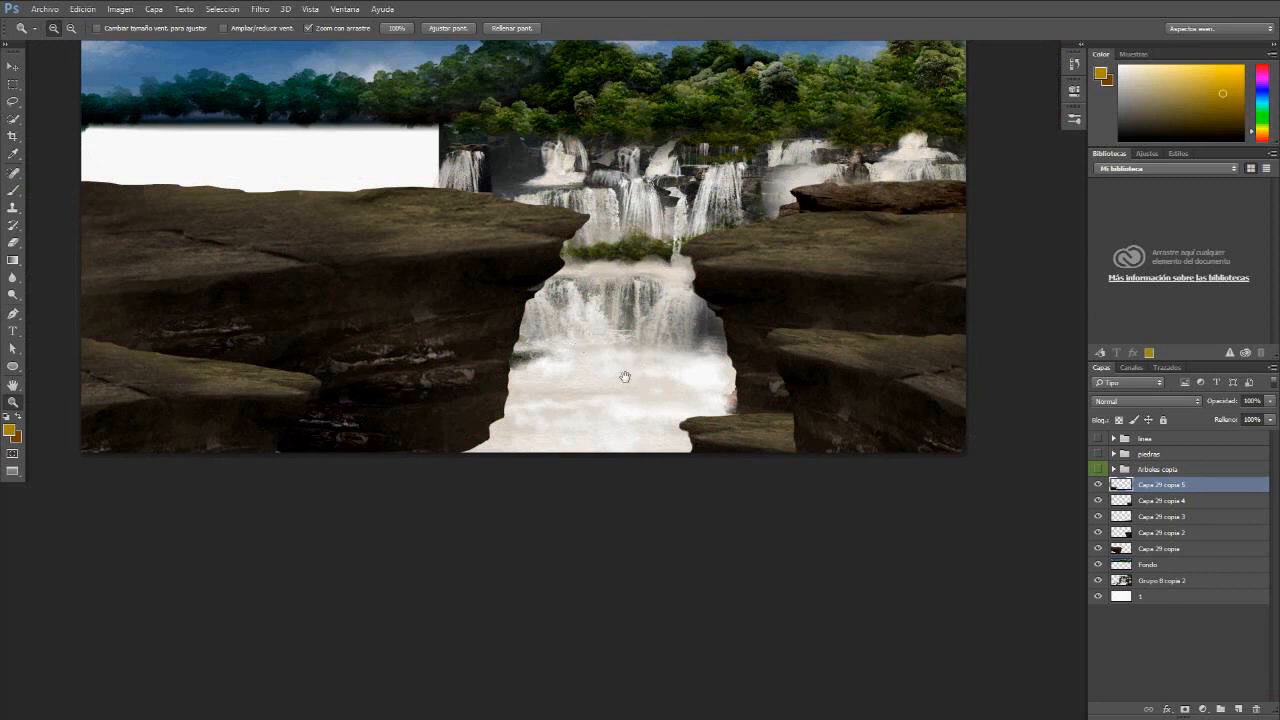
pyautogui.moveTo(632, 357); pyautogui.dragTo(664, 330)
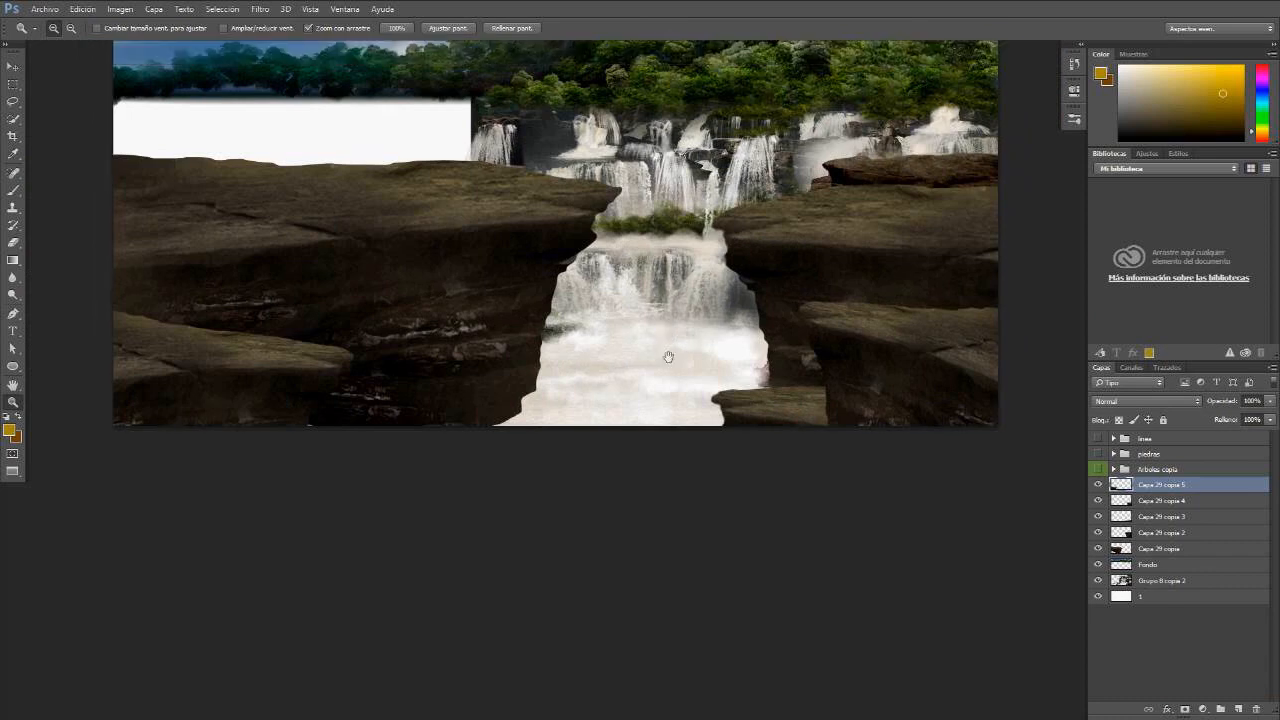
pyautogui.press('b')
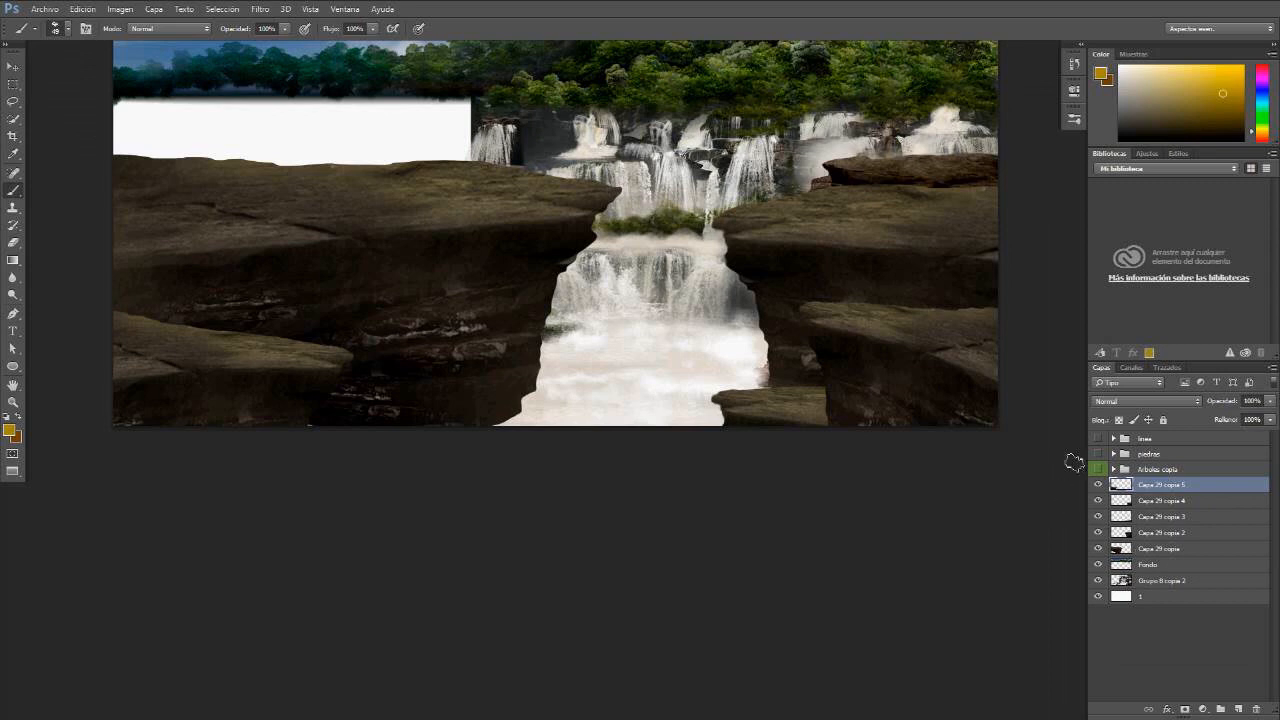
pyautogui.press('v')
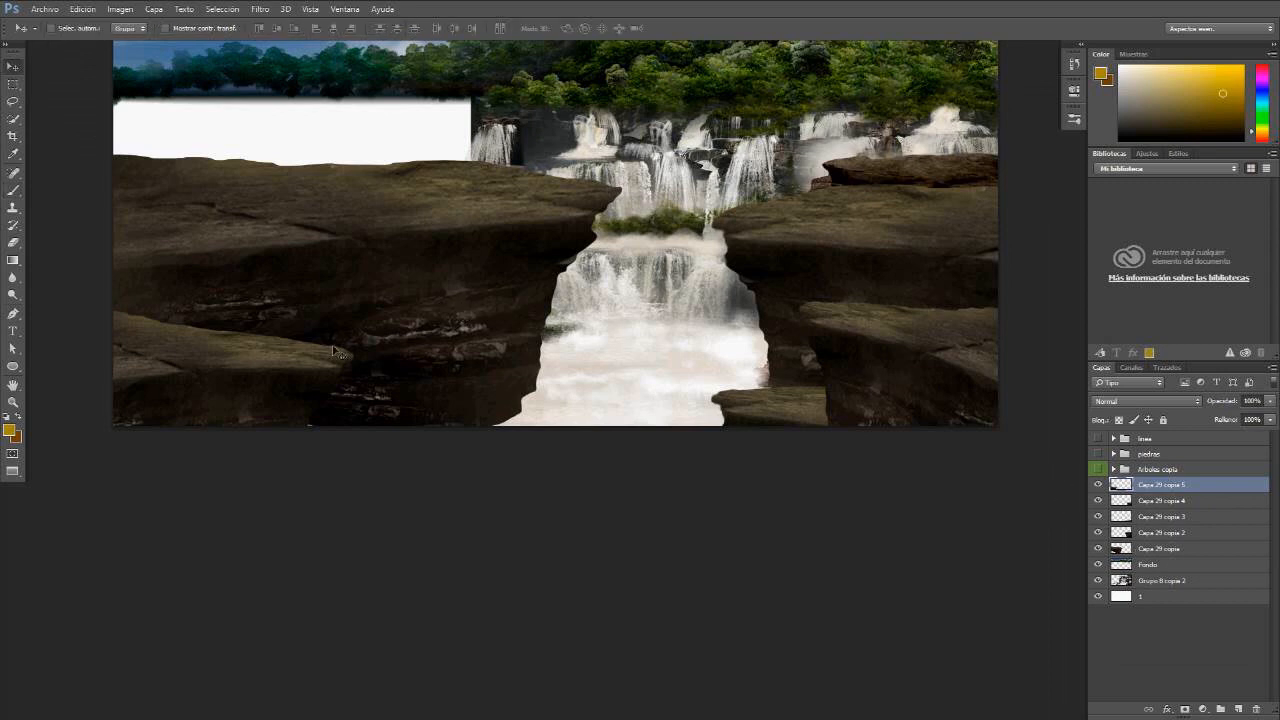
pyautogui.press('b')
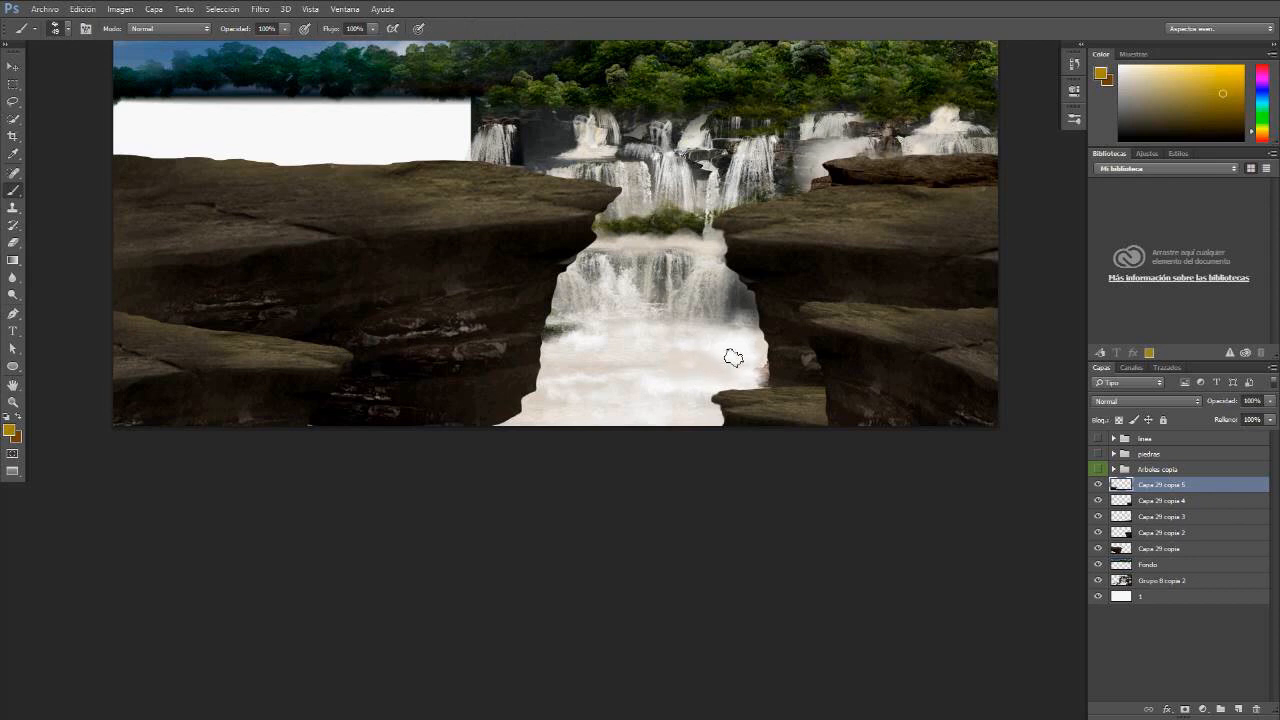
pyautogui.press('v')
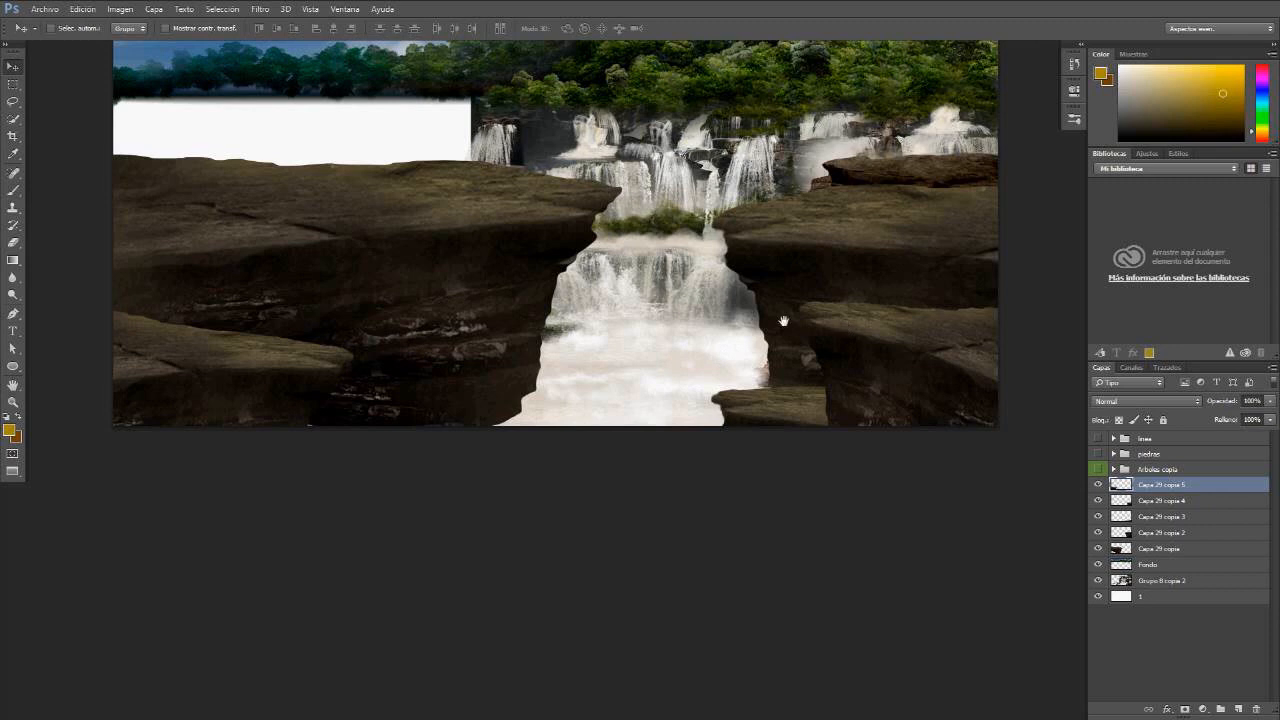
# Step: Select the right-hand cliff rock layer, Capa 29 copia 2, and lock its transparent pixels for gradient shading
pyautogui.moveTo(783, 321); pyautogui.dragTo(714, 347)
pyautogui.keyDown('ctrl'); pyautogui.click(764, 356); pyautogui.keyUp('ctrl')
pyautogui.press('g')
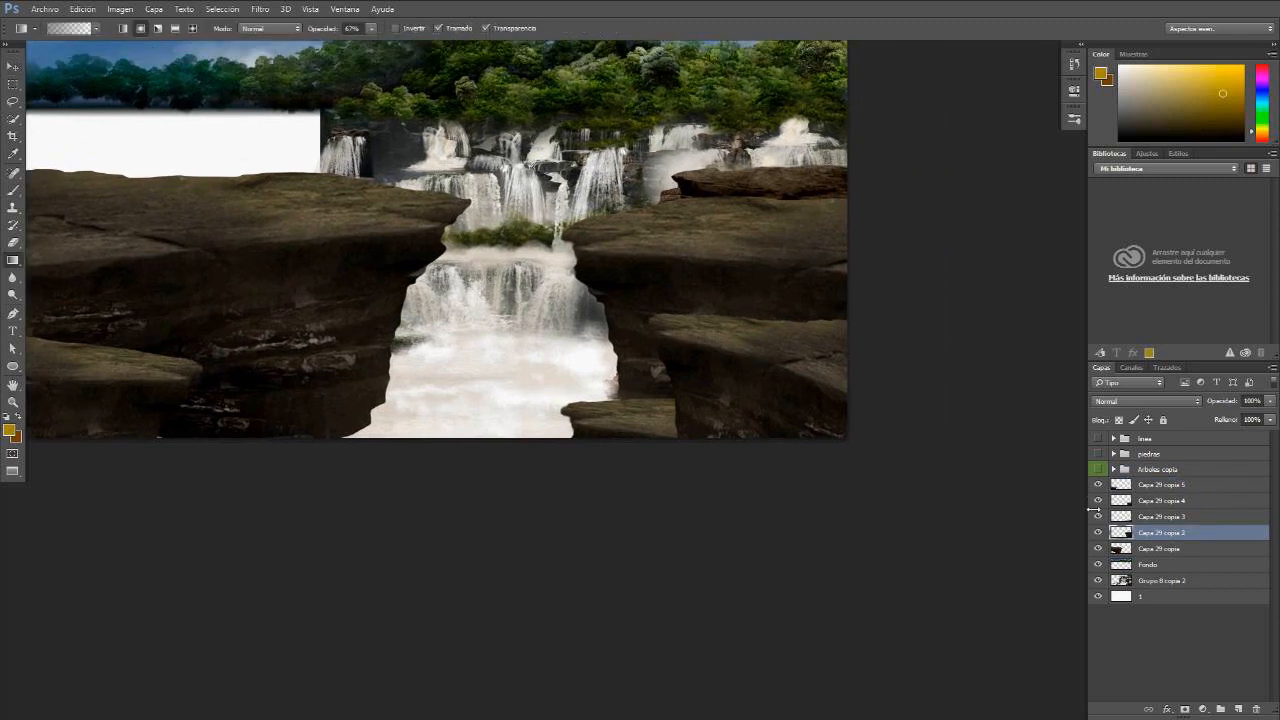
pyautogui.click(1099, 533)
pyautogui.click(1099, 533)
pyautogui.click(1121, 421)
pyautogui.moveTo(663, 410); pyautogui.dragTo(665, 318)
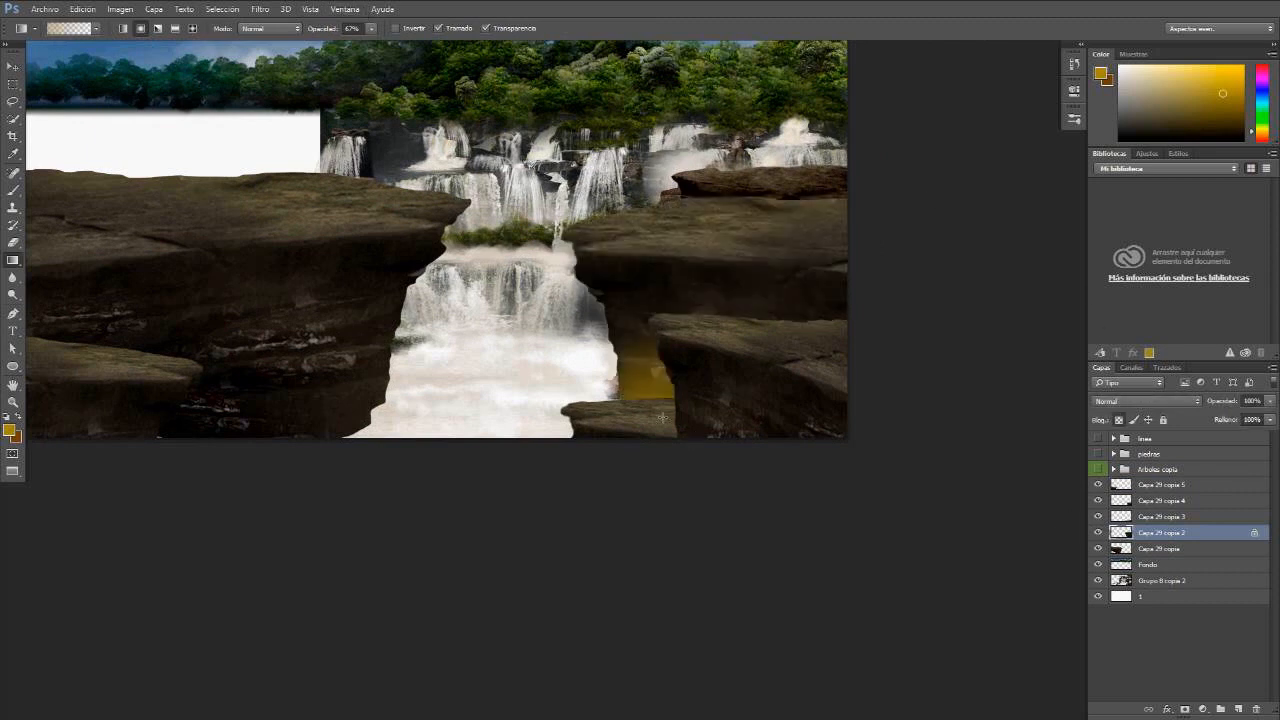
pyautogui.hotkey('ctrl', 'z')
pyautogui.hotkey('ctrl', 'z')
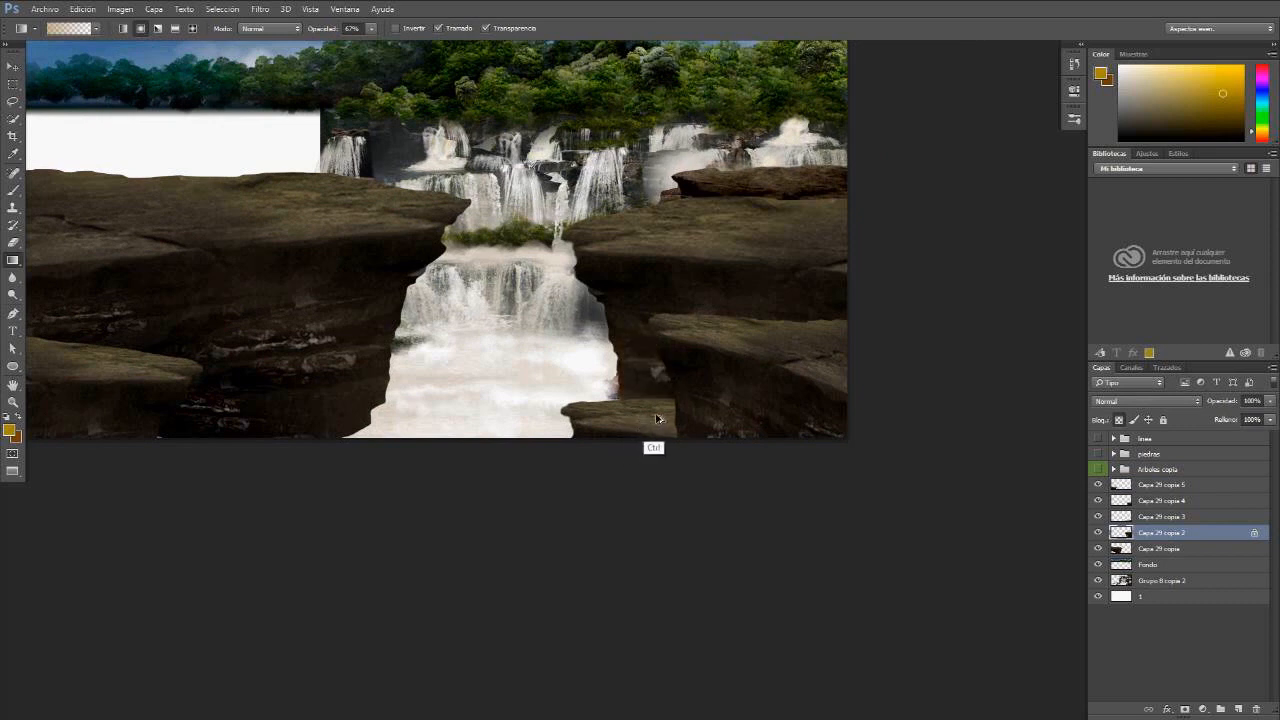
# Step: Darken the lower part of the right-hand cliff with gradients in Multiply mode at 67% opacity
pyautogui.click(252, 29)
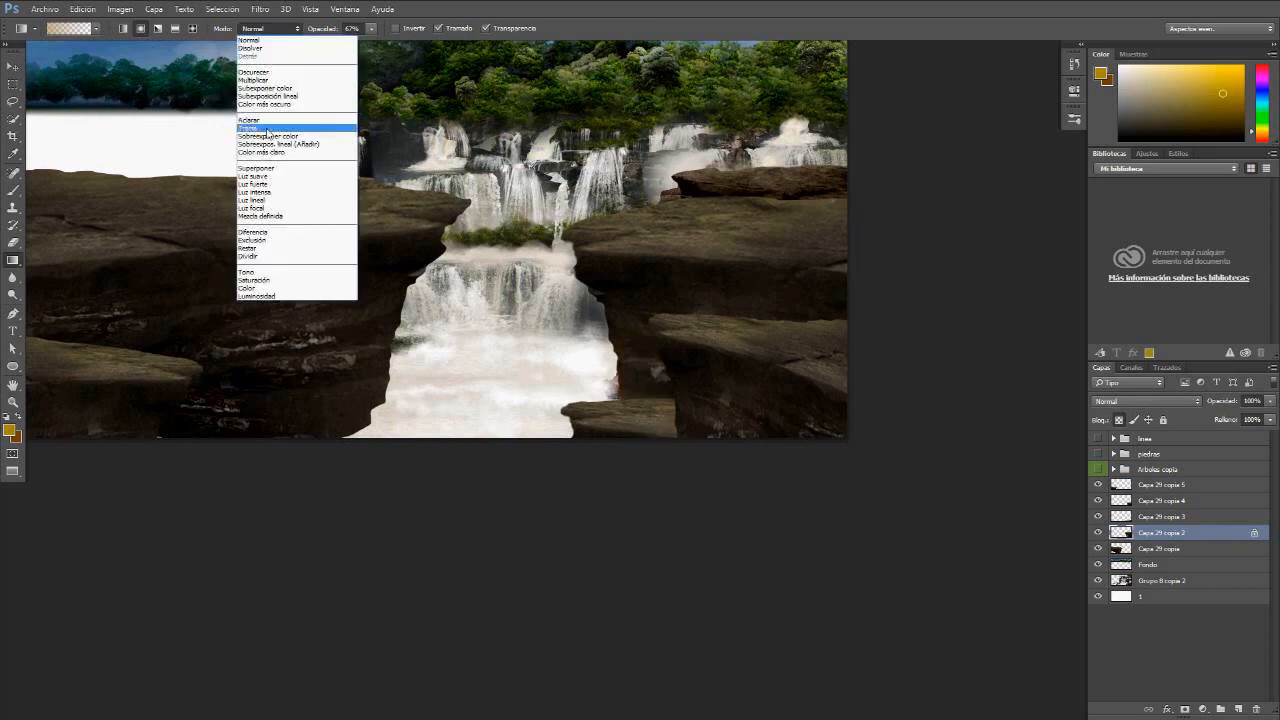
pyautogui.click(290, 80)
pyautogui.moveTo(650, 440); pyautogui.dragTo(668, 318)
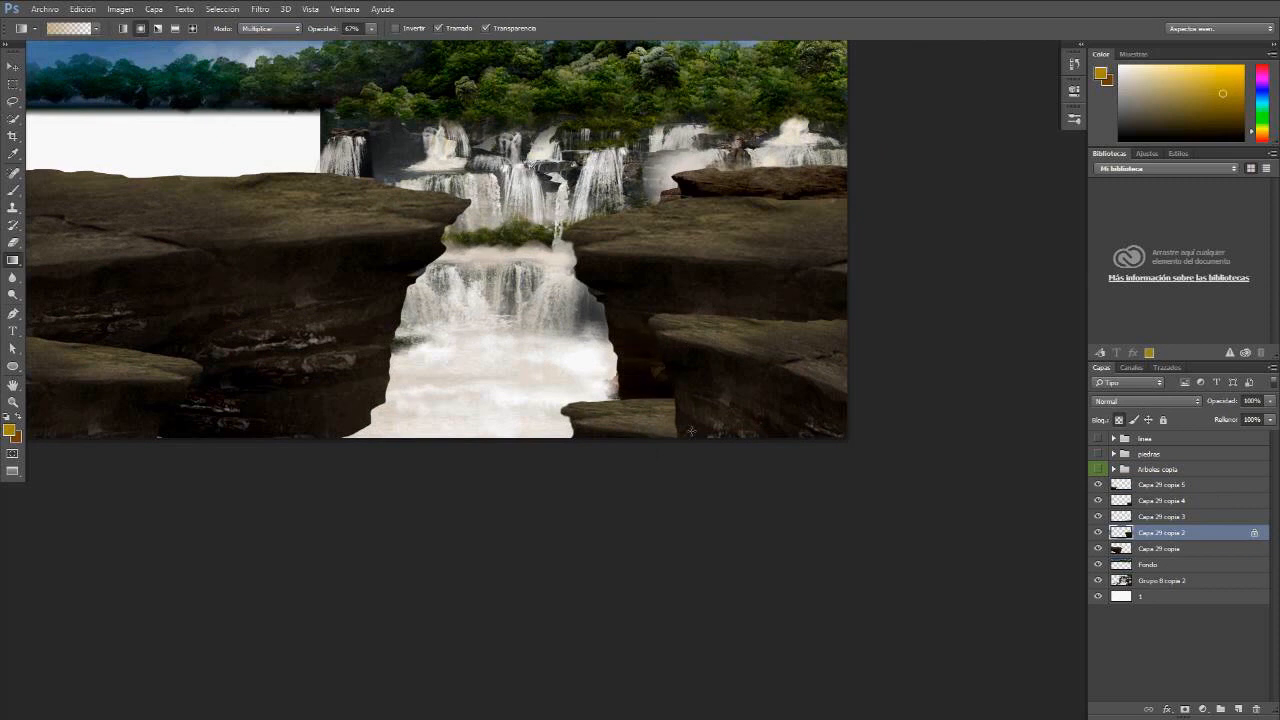
pyautogui.moveTo(765, 414); pyautogui.dragTo(819, 275)
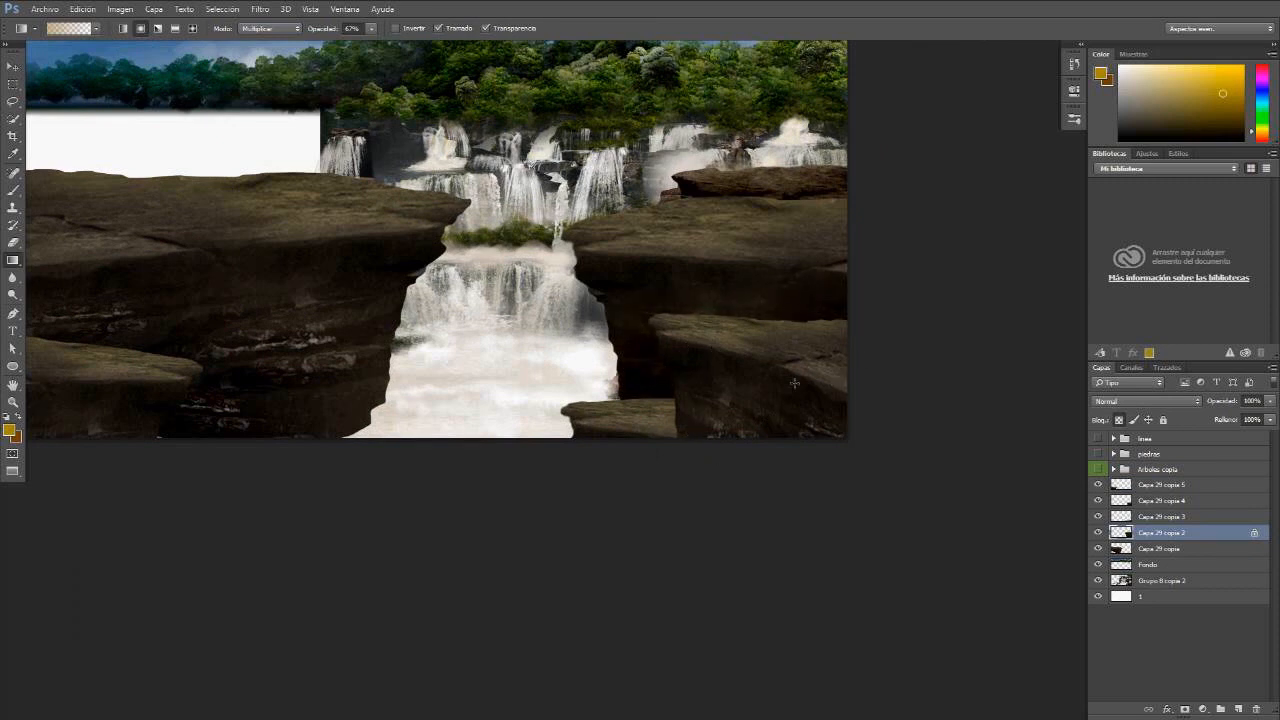
pyautogui.press('v')
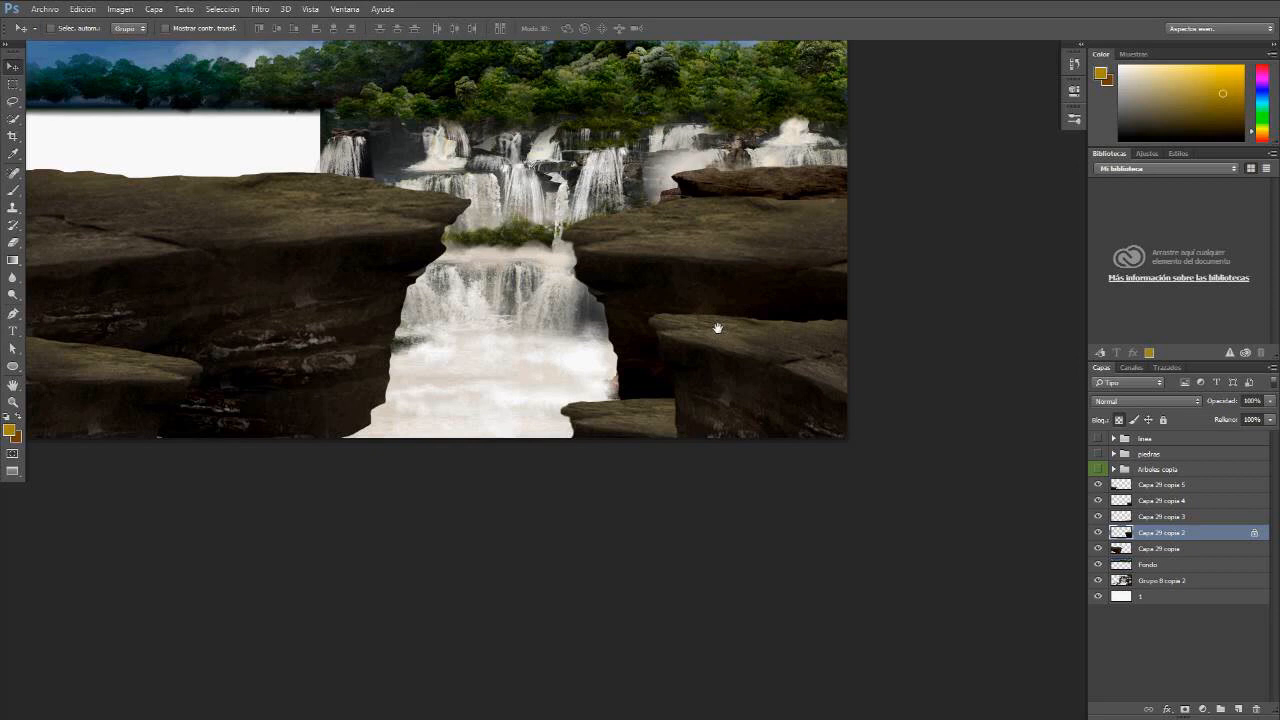
# Step: Add a new empty layer directly above Capa 29 copia 5
pyautogui.moveTo(717, 328); pyautogui.dragTo(687, 363)
pyautogui.keyDown('alt'); pyautogui.click(681, 359); pyautogui.keyUp('alt')
pyautogui.moveTo(687, 363); pyautogui.dragTo(799, 384)
pyautogui.moveTo(799, 384); pyautogui.dragTo(738, 362)
pyautogui.click(1143, 485)
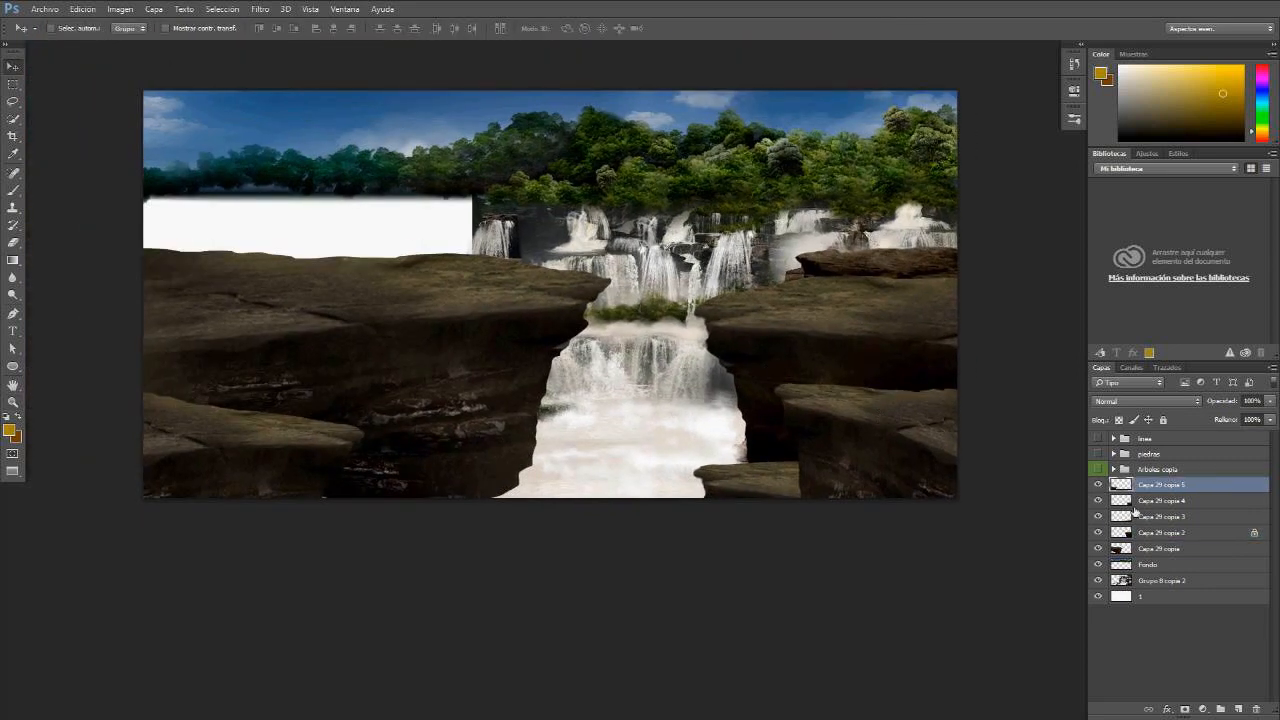
pyautogui.click(1238, 709)
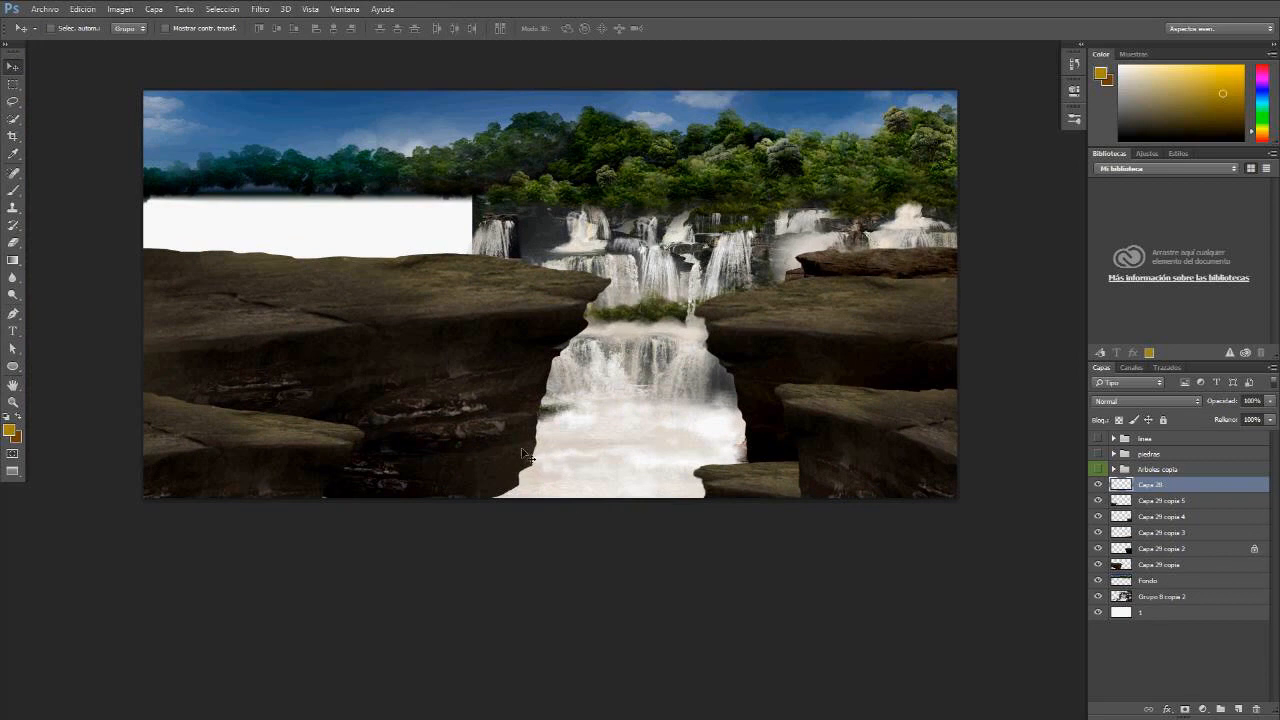
# Step: Choose the 501 px water splash brush and sample a light grey from the waterfall as the painting colour
pyautogui.press('b')
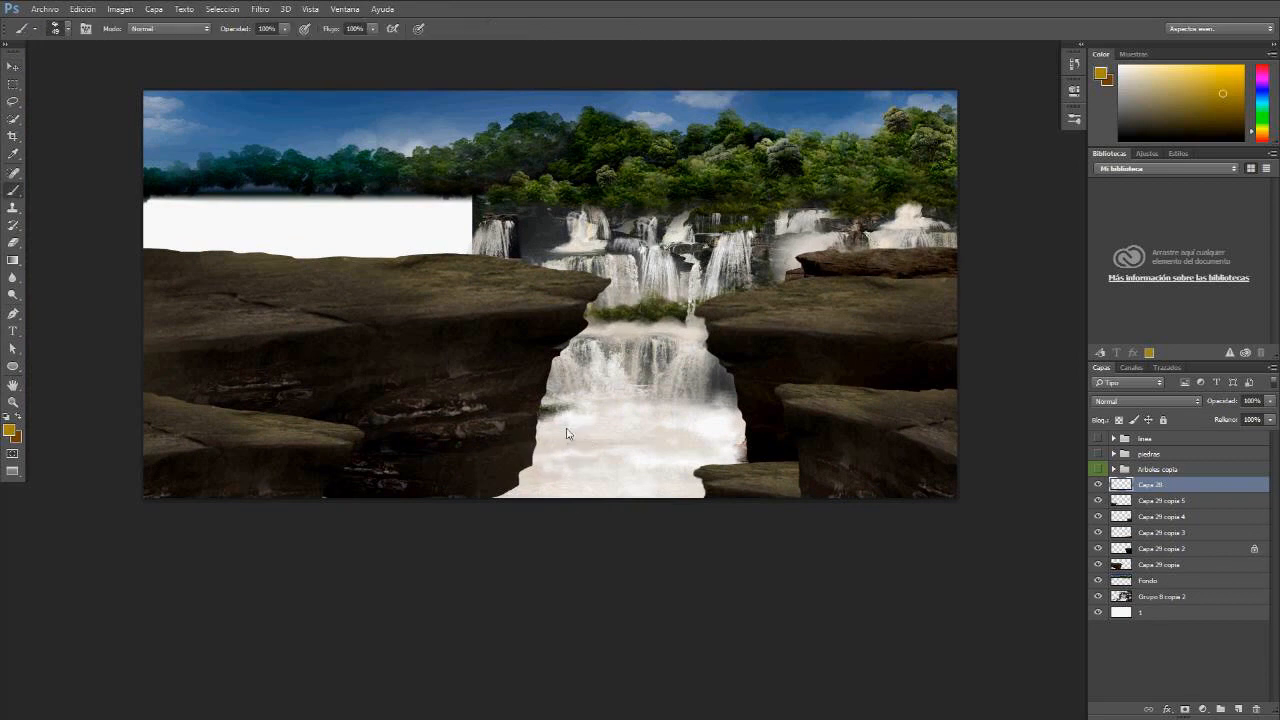
pyautogui.rightClick(580, 442)
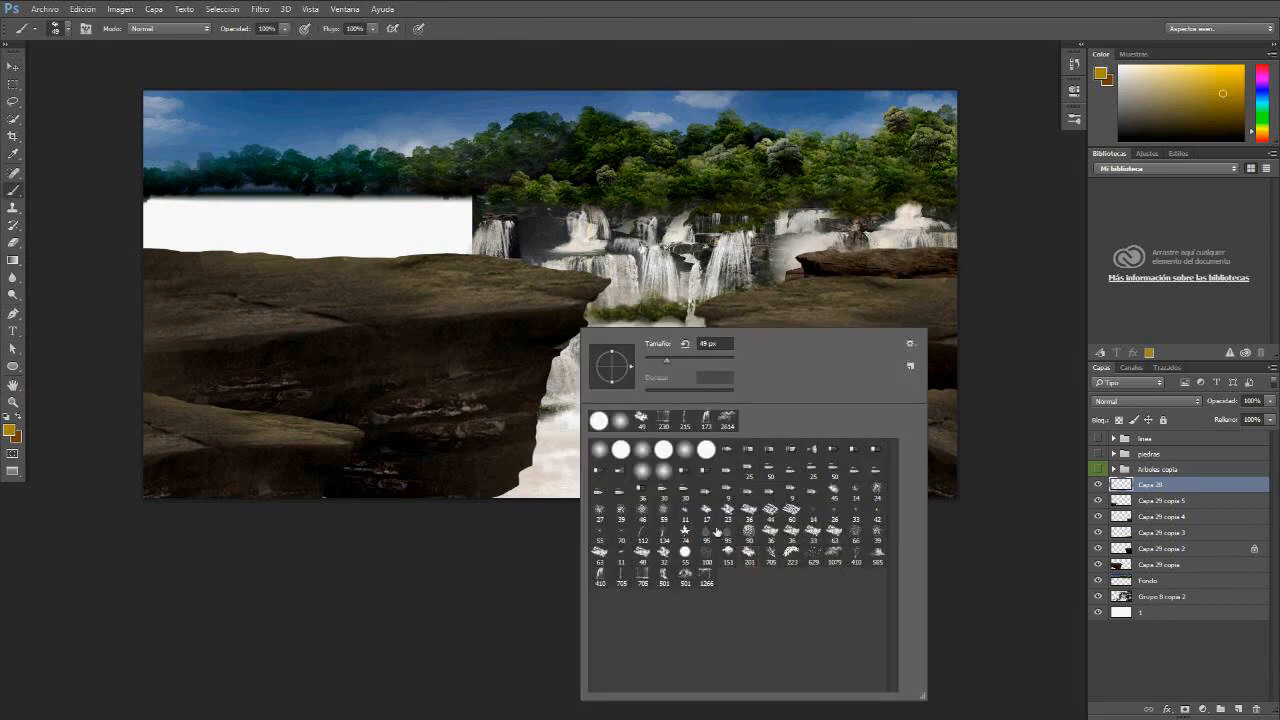
pyautogui.click(686, 577)
pyautogui.click(449, 595)
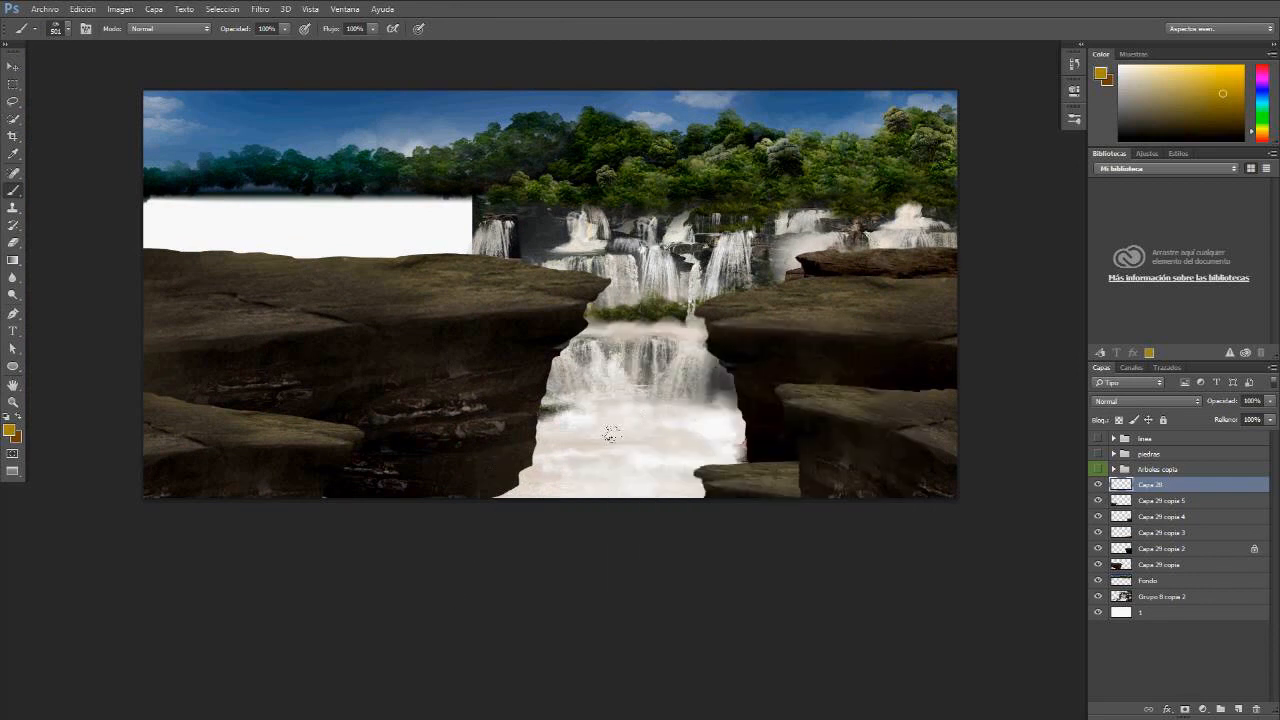
pyautogui.keyDown('alt'); pyautogui.click(613, 407); pyautogui.keyUp('alt')
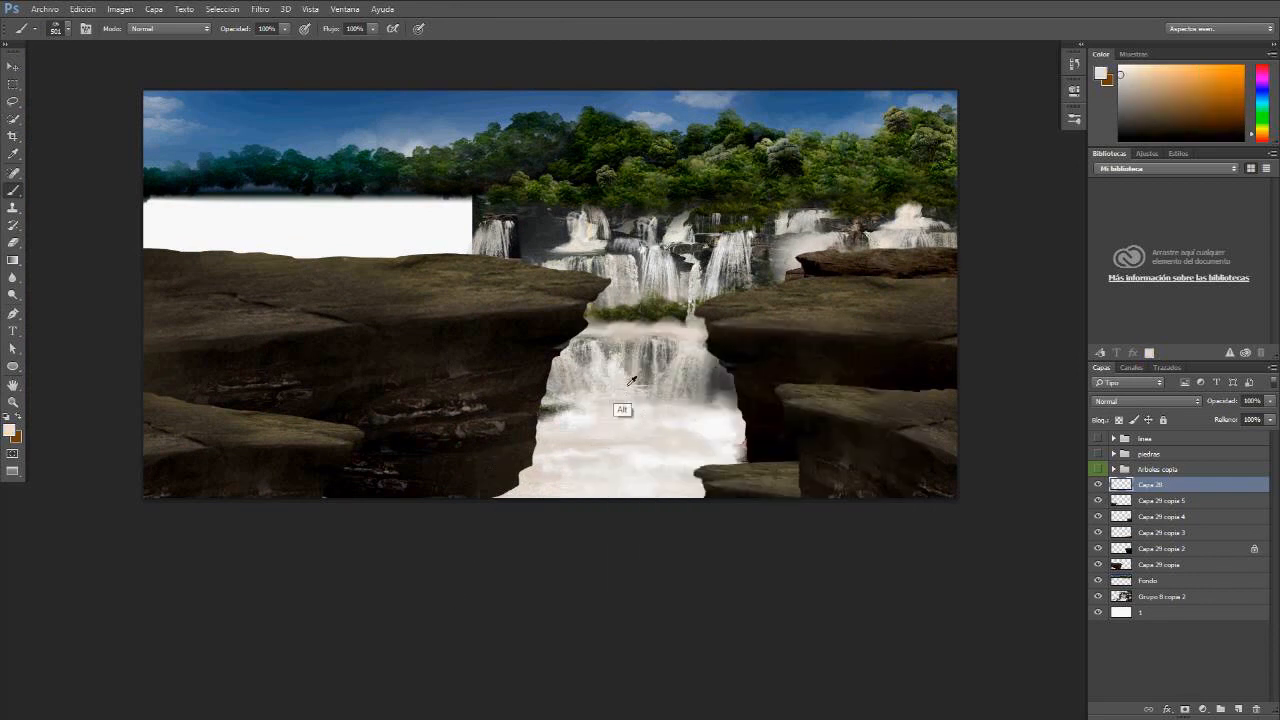
pyautogui.keyDown('alt'); pyautogui.click(686, 372); pyautogui.keyUp('alt')
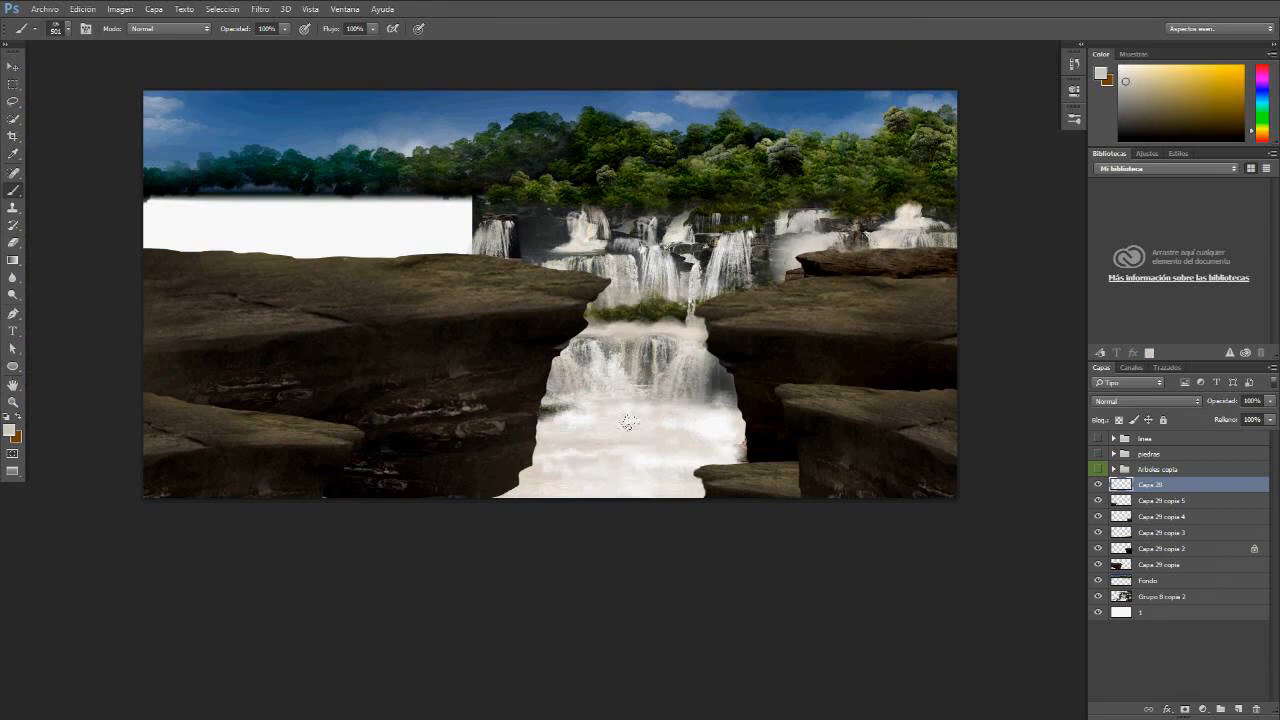
# Step: Reduce the splash brush to 230 px and stamp a trial splash at the waterfall's lower-left edge
pyautogui.click(66, 28)
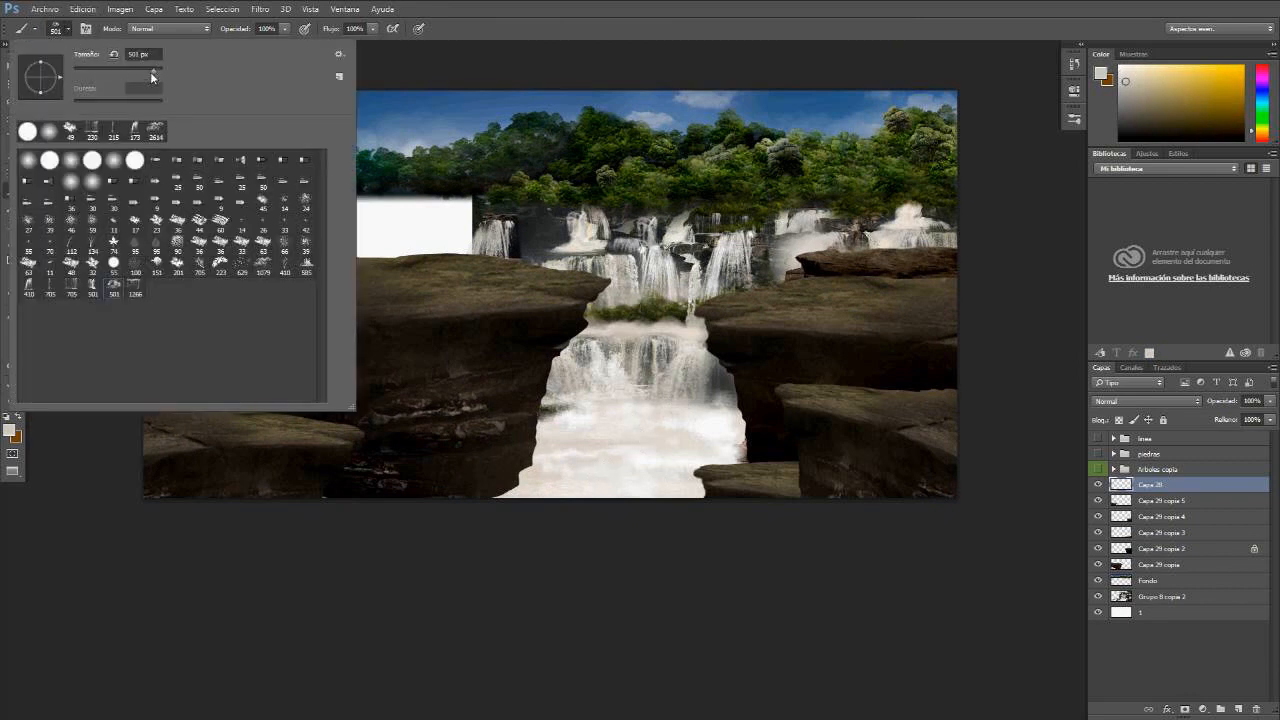
pyautogui.moveTo(115, 70); pyautogui.dragTo(141, 71)
pyautogui.click(562, 506)
pyautogui.moveTo(562, 506); pyautogui.dragTo(537, 513)
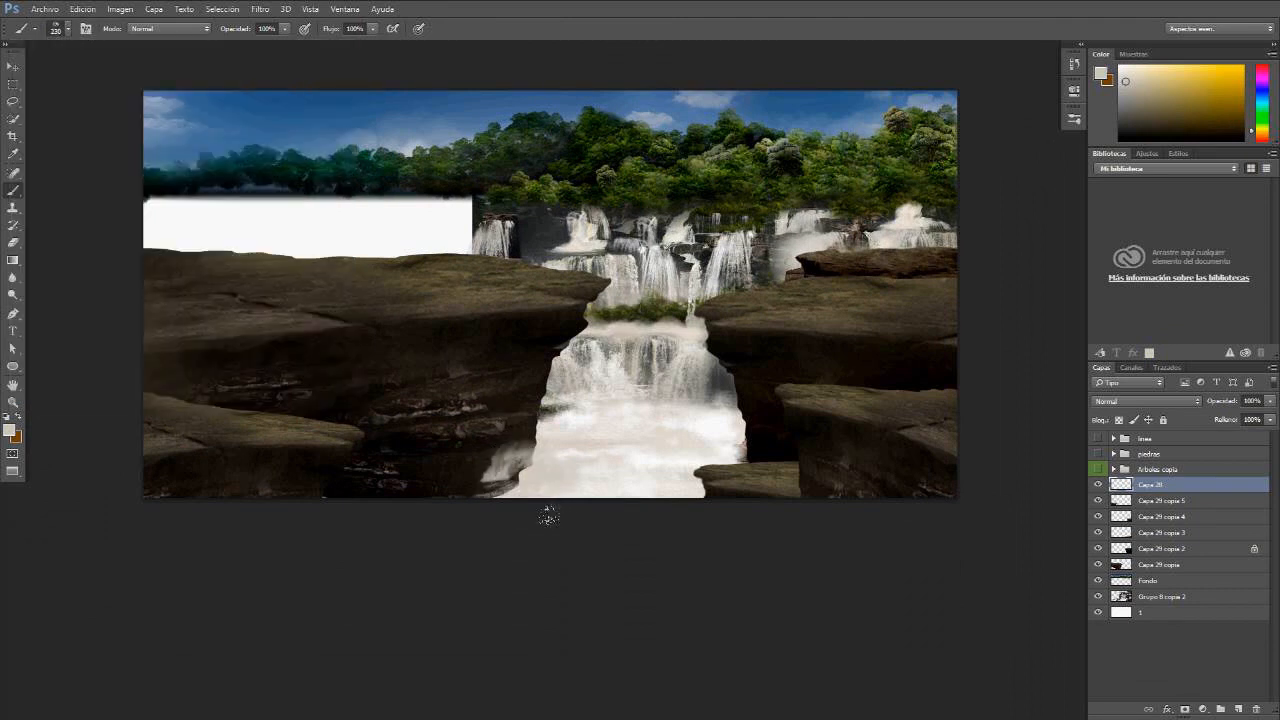
# Step: Undo the trial splash and set the brush tip's angle to 7° in the brush settings
pyautogui.click(86, 28)
pyautogui.click(164, 171)
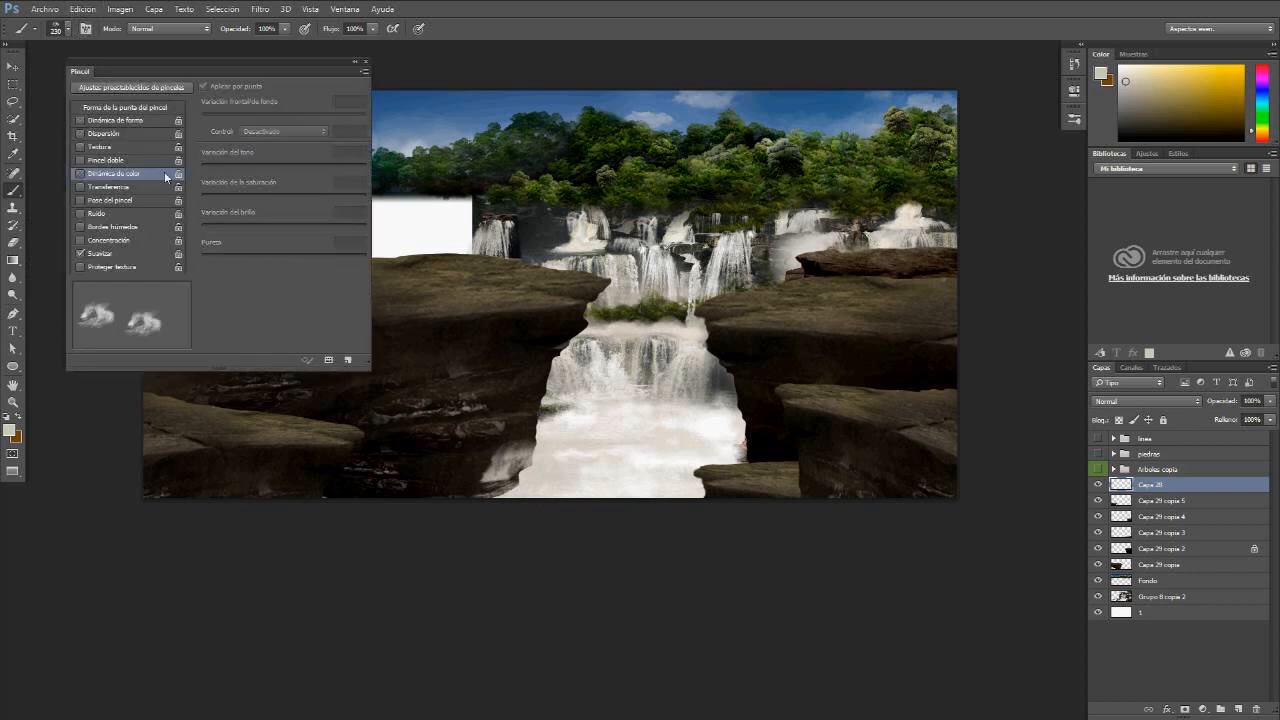
pyautogui.press('ctrl')
pyautogui.hotkey('ctrl', 'alt', 'z')
pyautogui.hotkey('ctrl', 'alt', 'z')
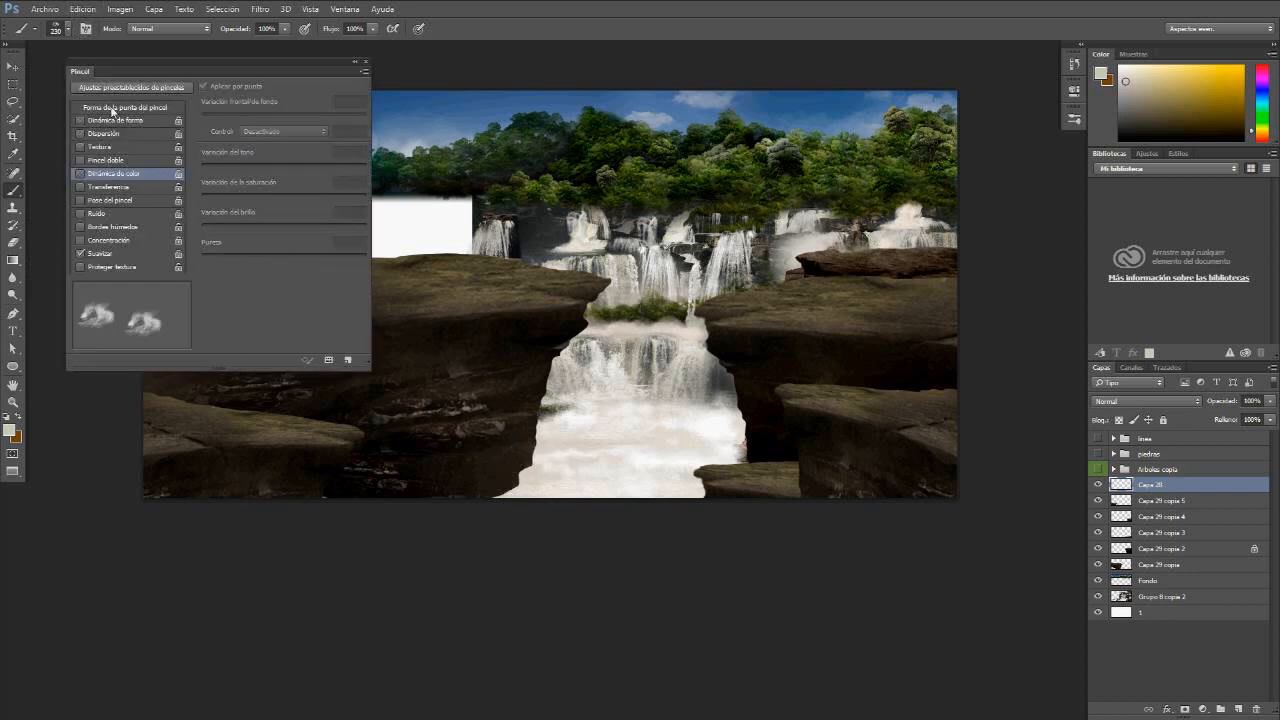
pyautogui.click(147, 110)
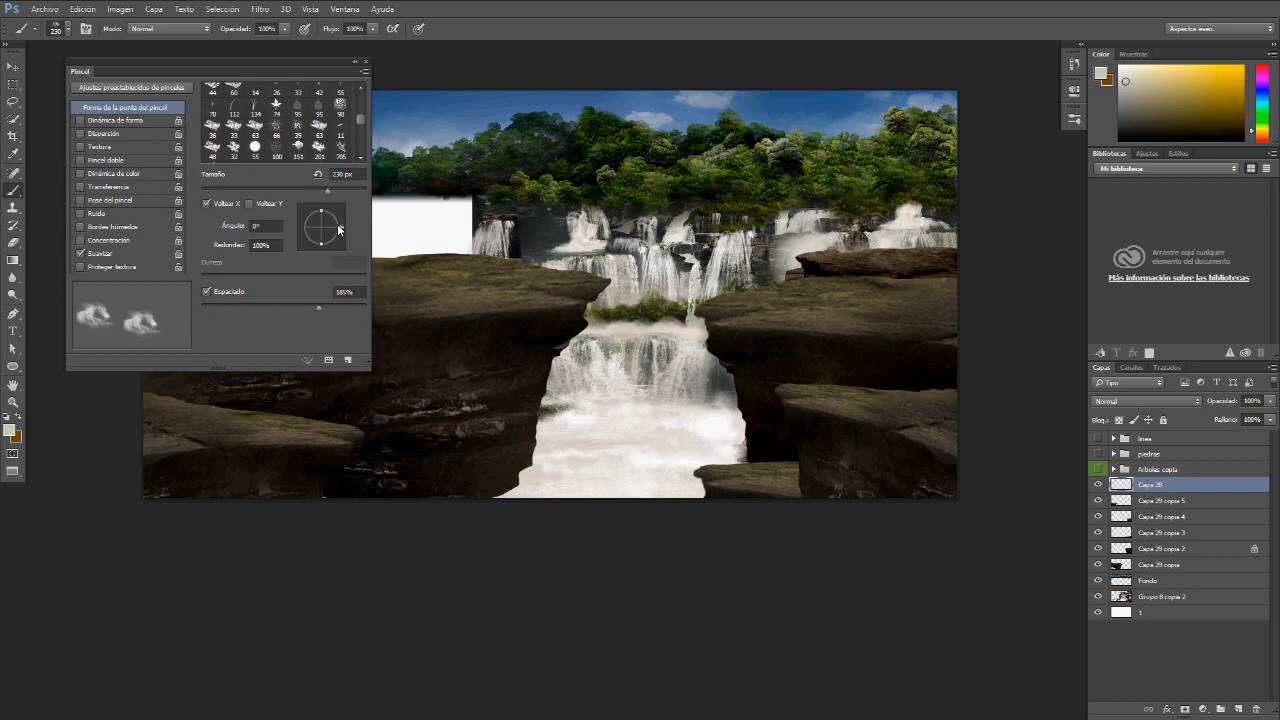
pyautogui.moveTo(338, 229); pyautogui.dragTo(334, 233)
# Step: Stamp several splashes with the 433 px brush over the base of the waterfall and the left cliff's foot
pyautogui.click(568, 492)
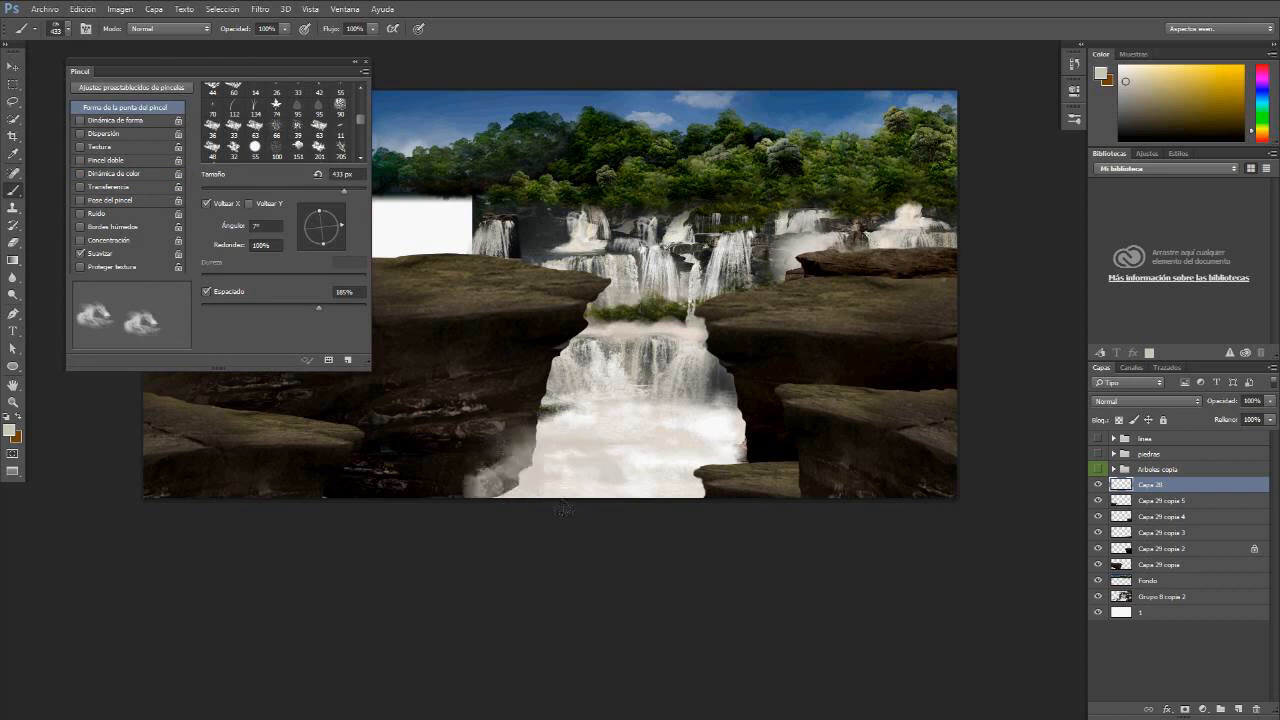
pyautogui.click(564, 508)
pyautogui.click(609, 487)
pyautogui.click(582, 491)
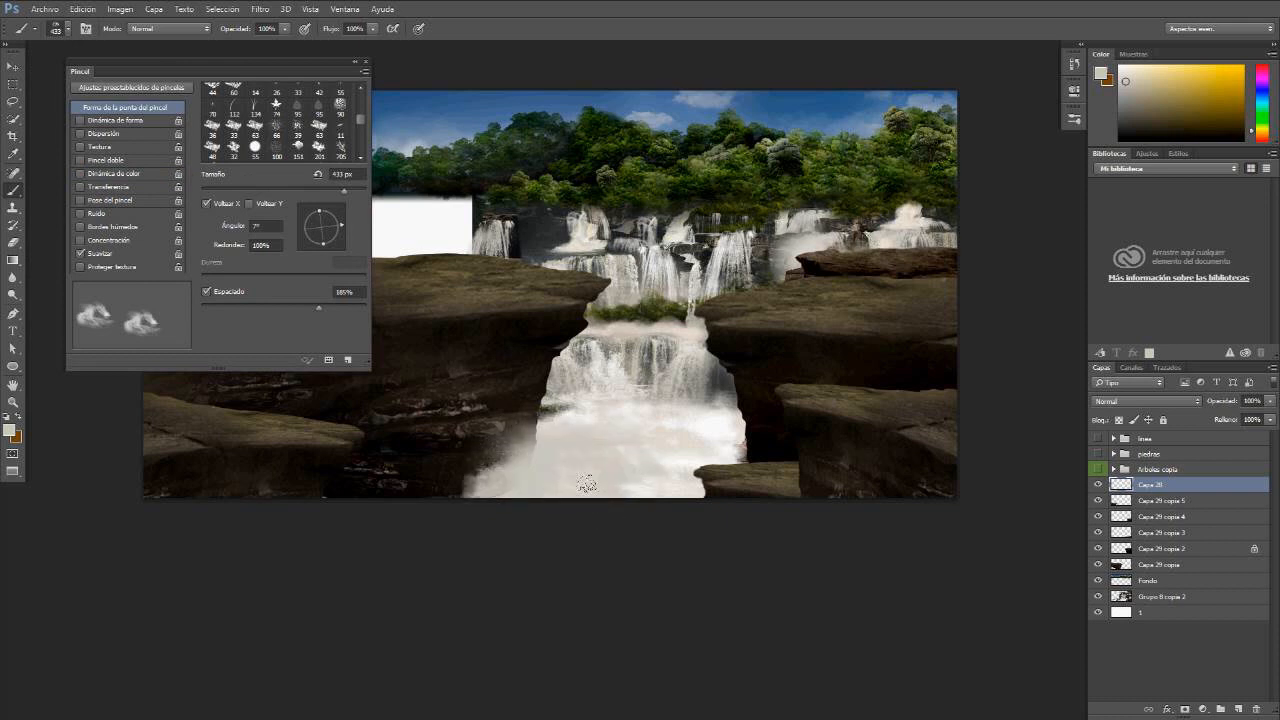
# Step: Duplicate the splash layer to make it denser and merge the copy with the original
pyautogui.hotkey('ctrl', 'j')
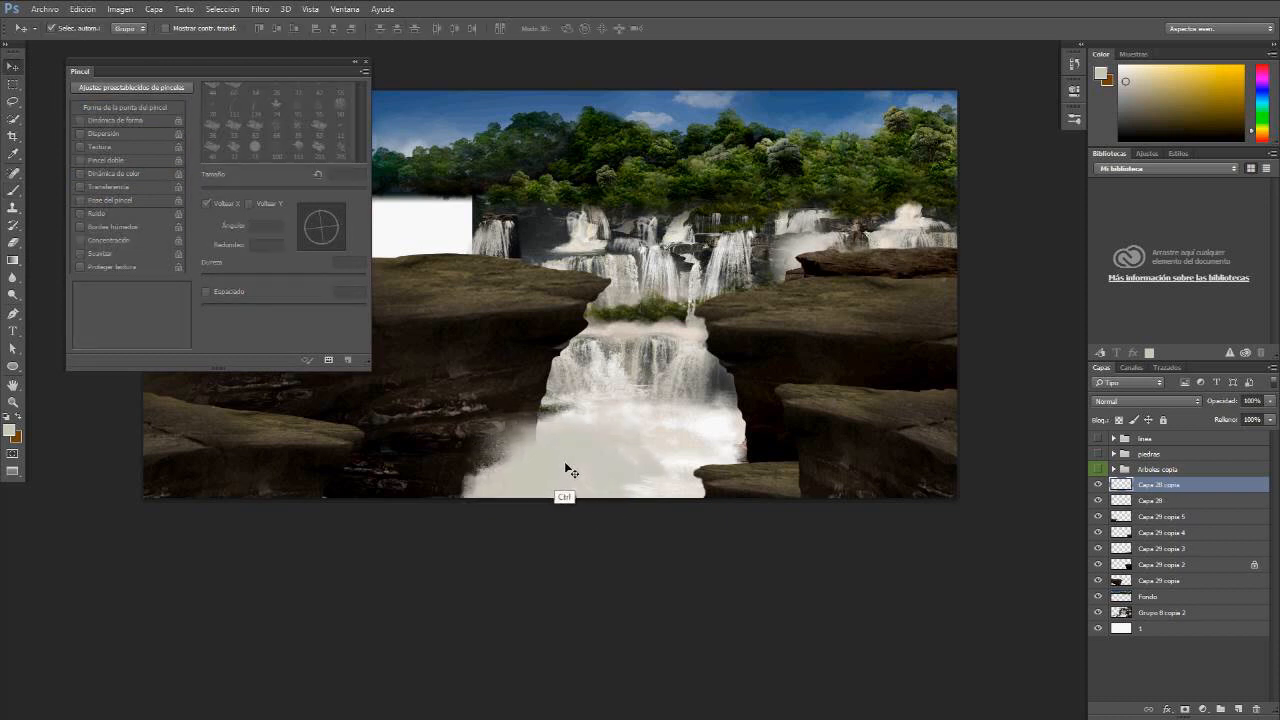
pyautogui.keyDown('ctrl'); pyautogui.click(1152, 500); pyautogui.keyUp('ctrl')
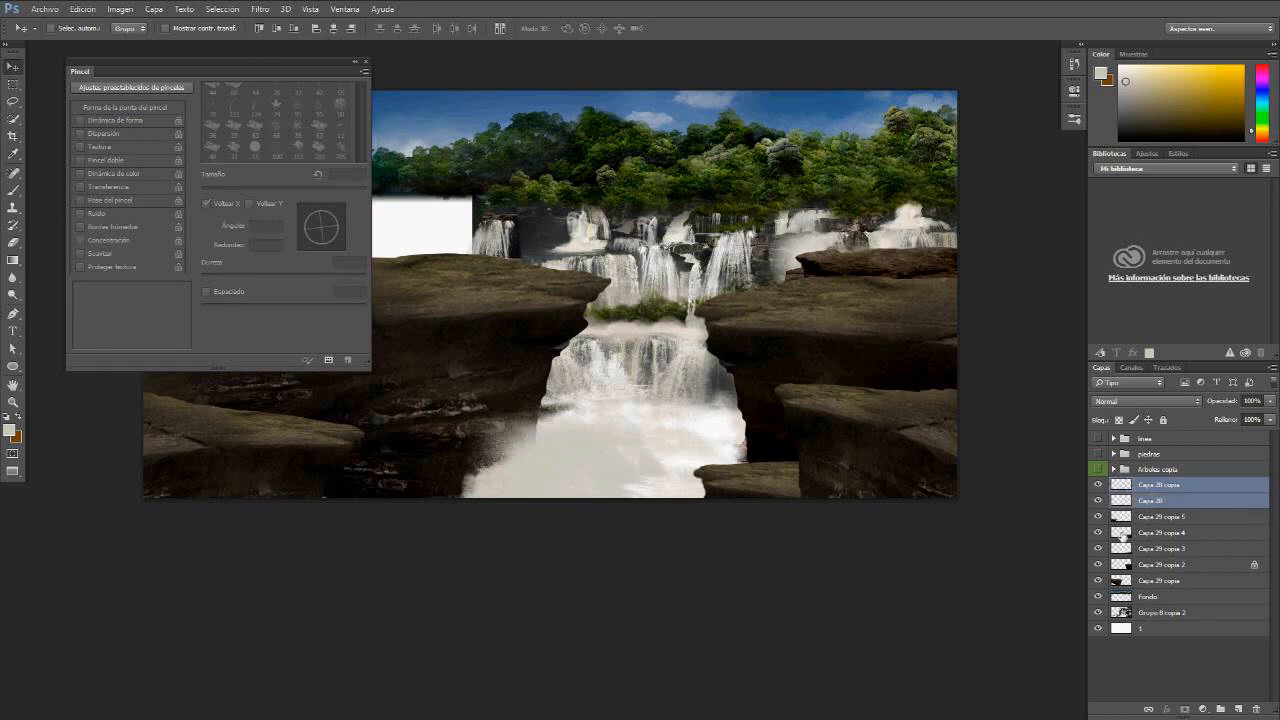
pyautogui.hotkey('ctrl', 'e')
# Step: Lock the splash layer's transparent pixels and brush over the splash in Divide mode to lighten it with foam texture
pyautogui.click(1119, 420)
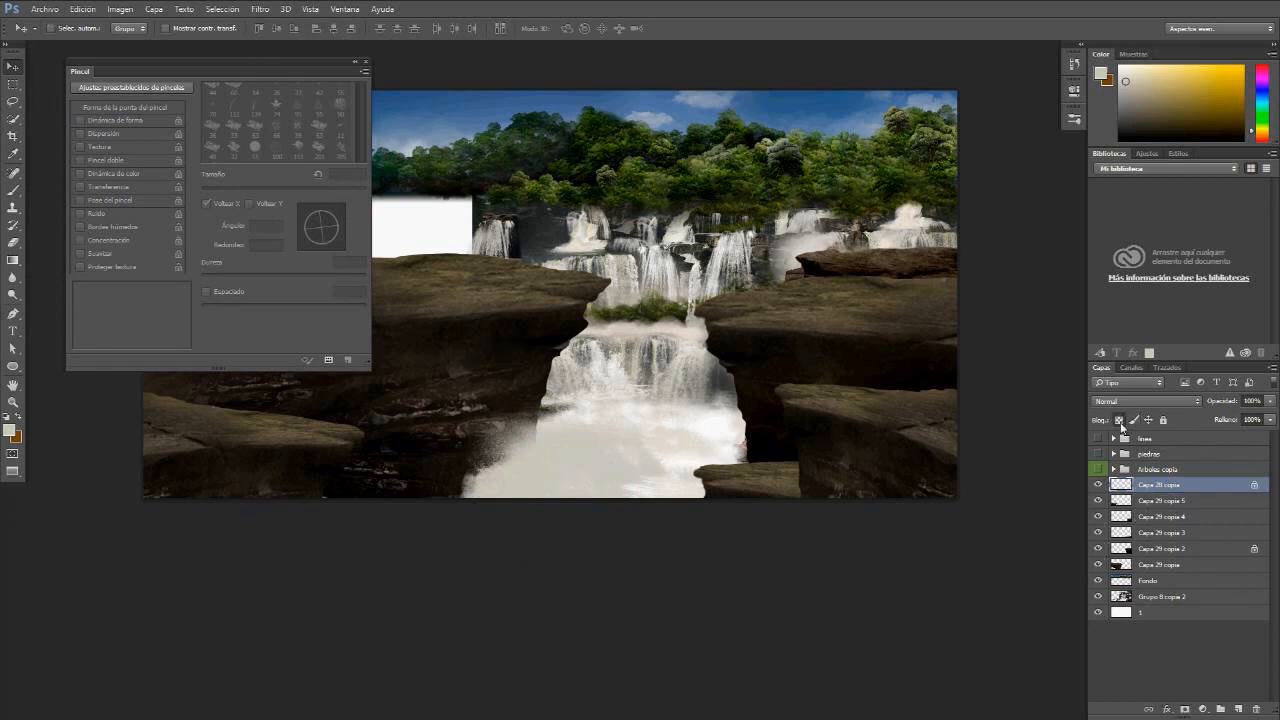
pyautogui.press('b')
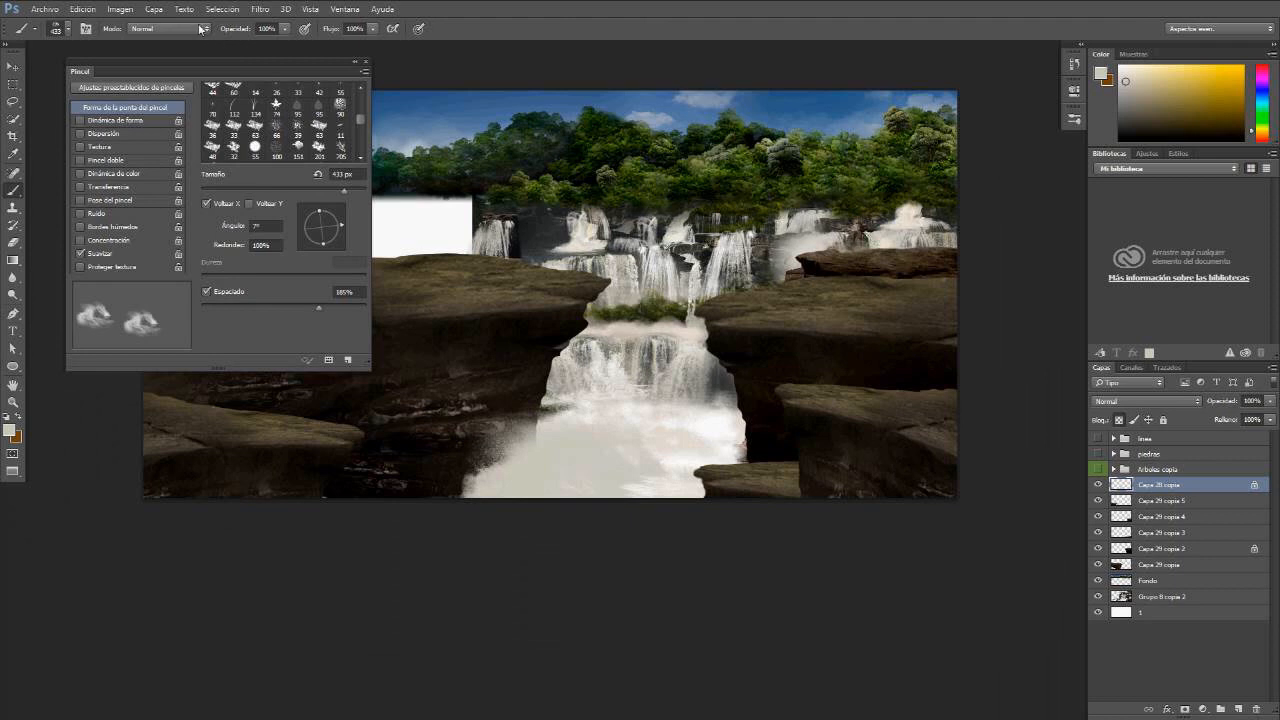
pyautogui.click(200, 29)
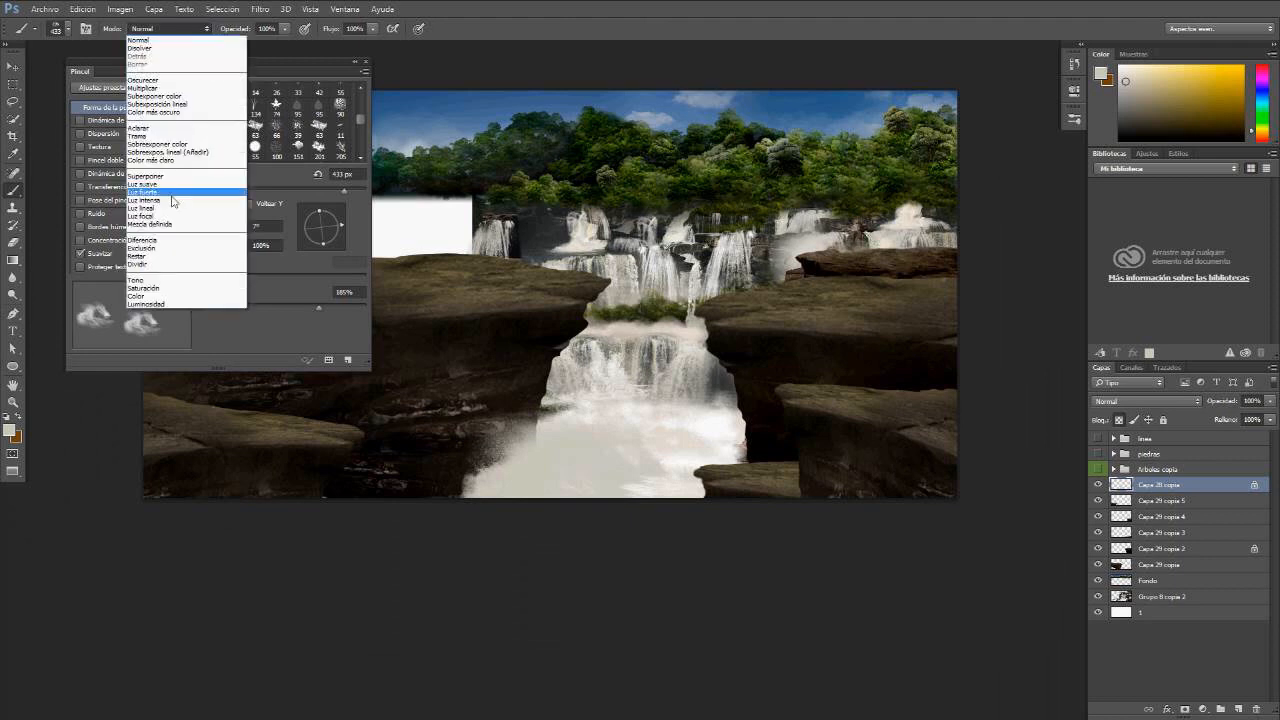
pyautogui.click(157, 264)
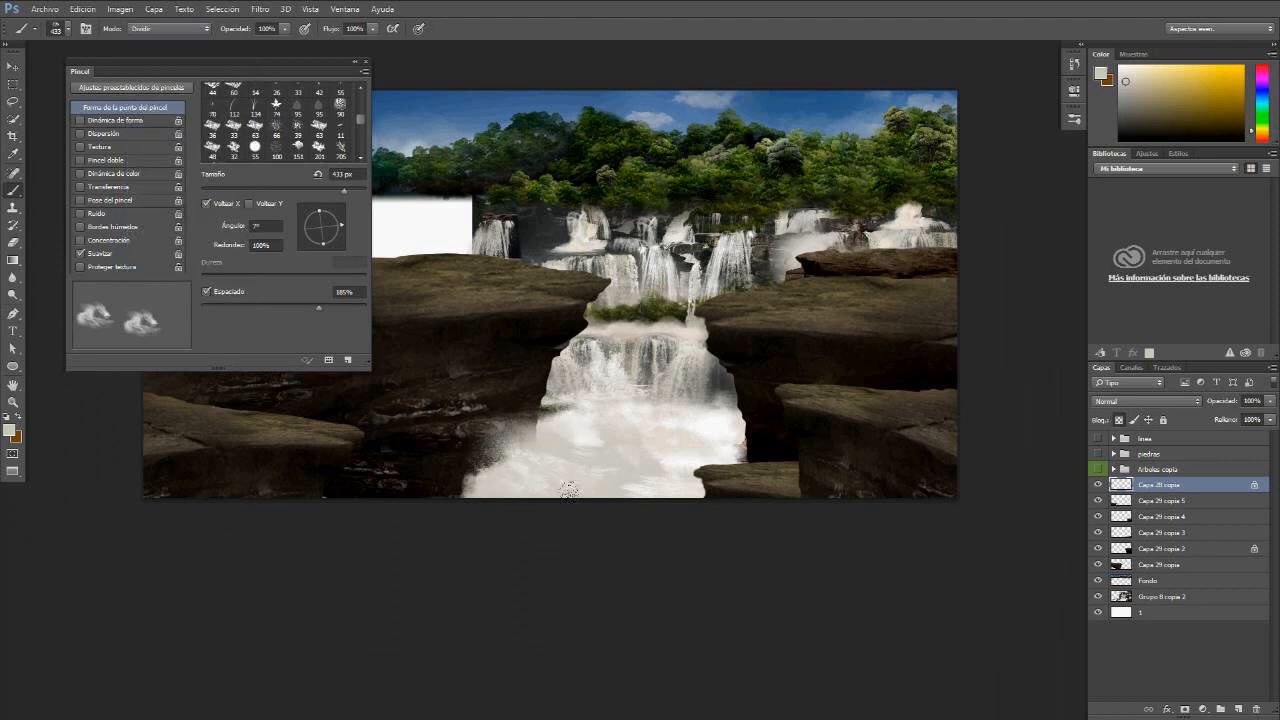
pyautogui.moveTo(537, 444)
pyautogui.mouseDown()
pyautogui.moveTo(607, 519)
pyautogui.moveTo(571, 447)
pyautogui.moveTo(544, 448)
pyautogui.moveTo(632, 492)
pyautogui.moveTo(612, 445)
pyautogui.moveTo(662, 467)
pyautogui.mouseUp()
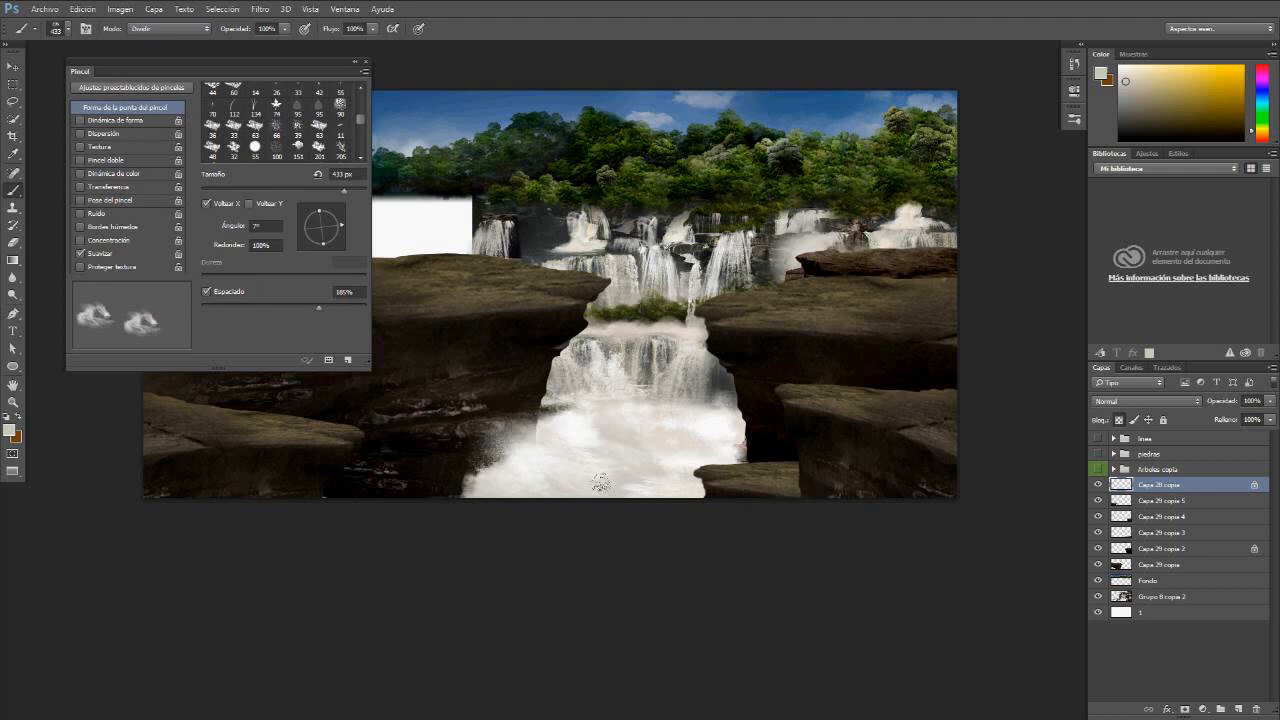
# Step: Duplicate the splash, flip the copy horizontally, and move it to the small ledge on the waterfall's lower-right side
pyautogui.press('v')
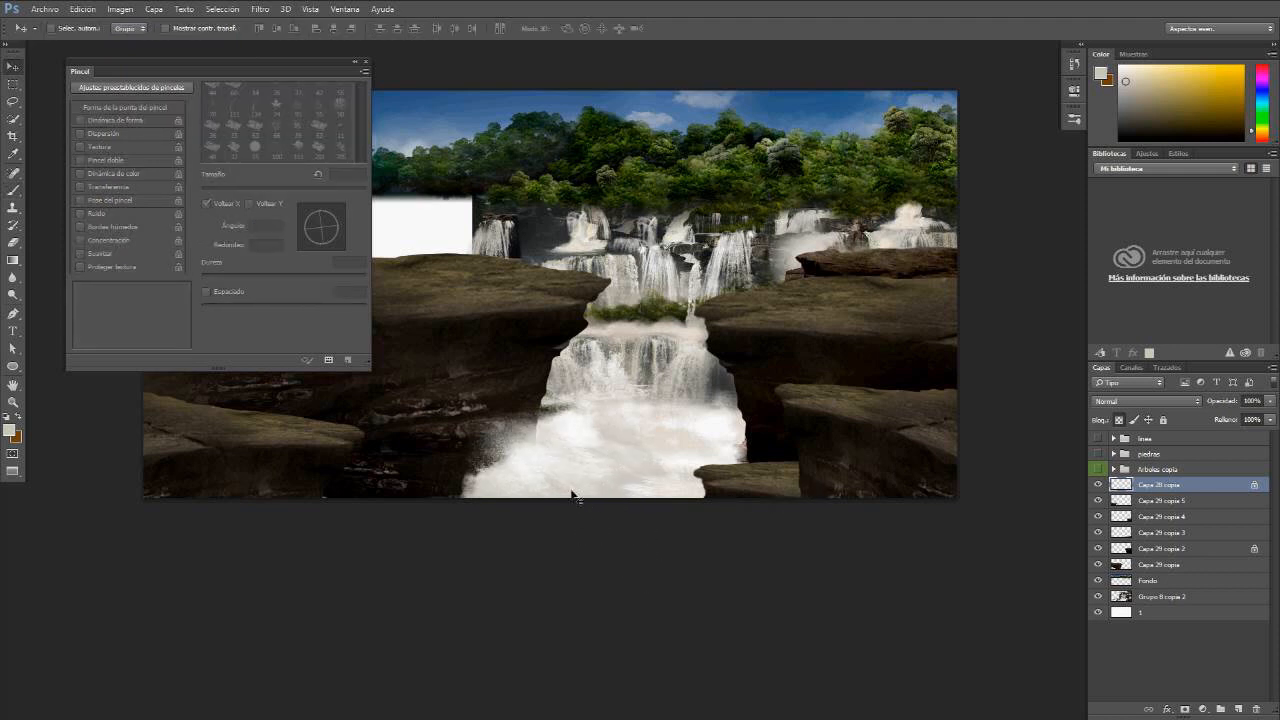
pyautogui.moveTo(572, 497); pyautogui.dragTo(690, 442)
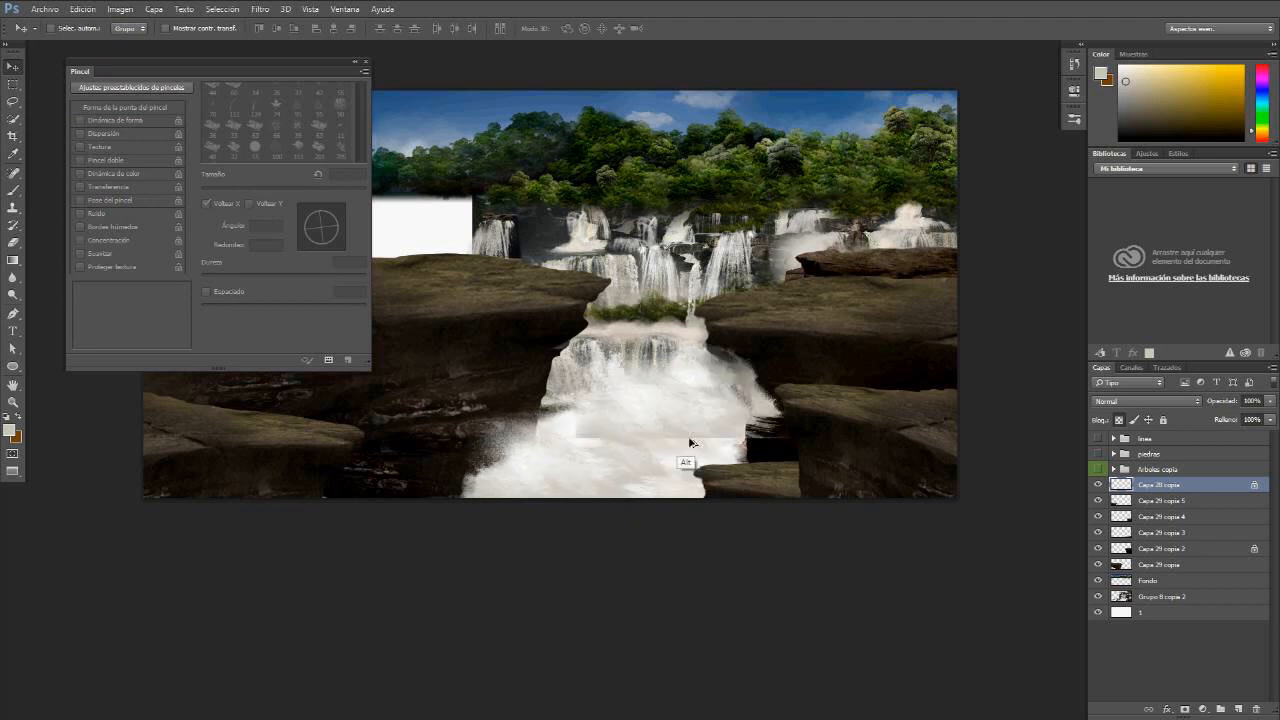
pyautogui.hotkey('ctrl', 't')
pyautogui.rightClick(700, 393)
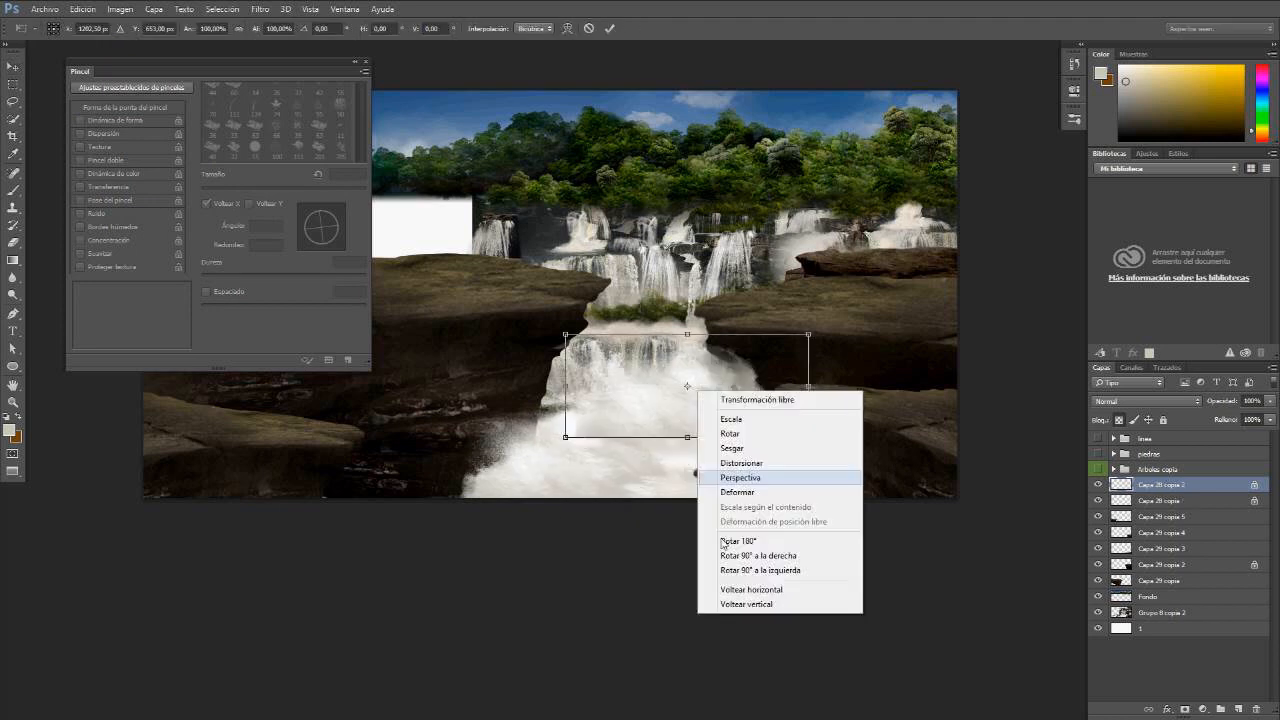
pyautogui.click(750, 584)
pyautogui.moveTo(807, 403); pyautogui.dragTo(757, 475)
pyautogui.press('Return')
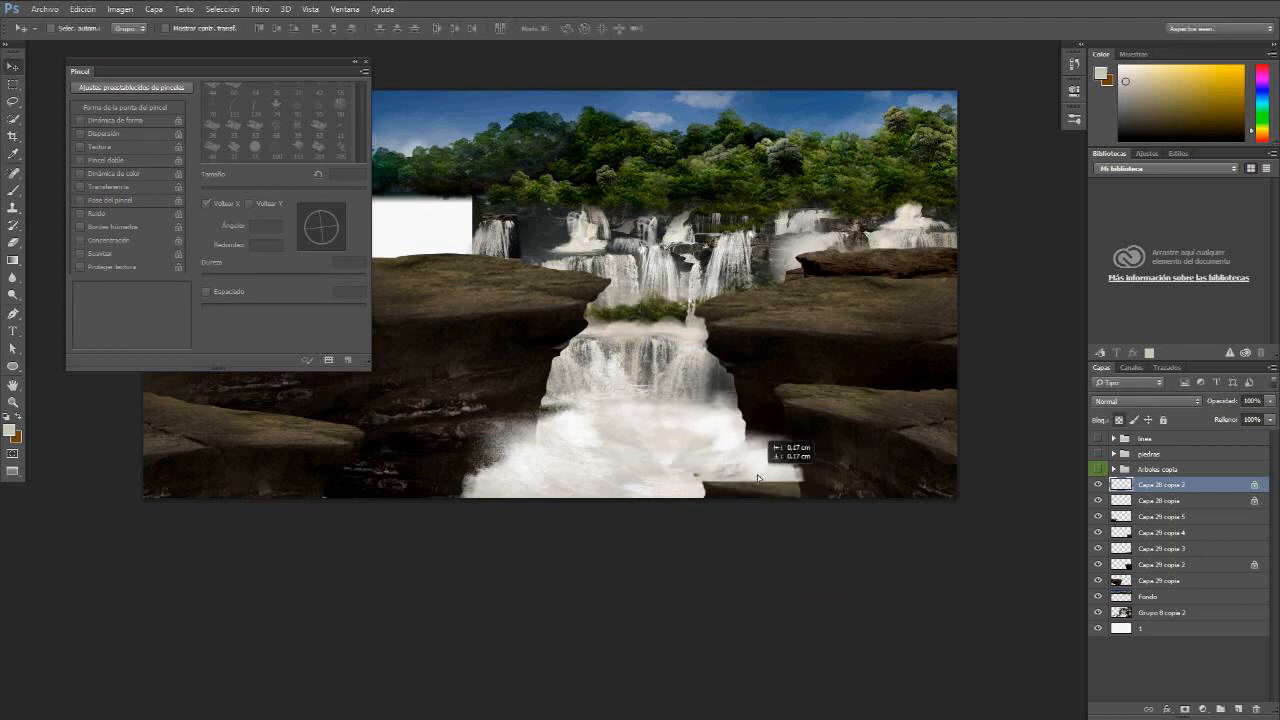
# Step: Place the flipped splash layer below Capa 29 copia 3 and shift it into the gap behind the small ledge
pyautogui.moveTo(1153, 489); pyautogui.dragTo(1150, 550)
pyautogui.moveTo(766, 465); pyautogui.dragTo(752, 421)
pyautogui.click(752, 421)
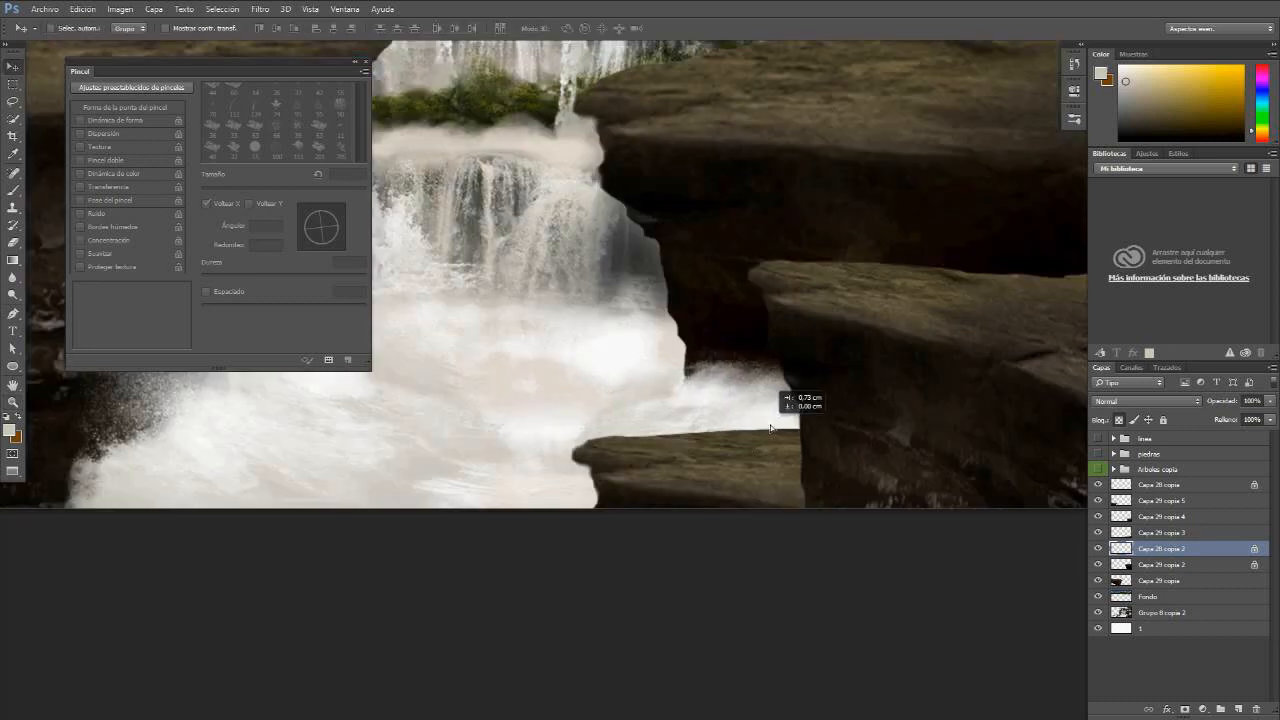
pyautogui.press('z')
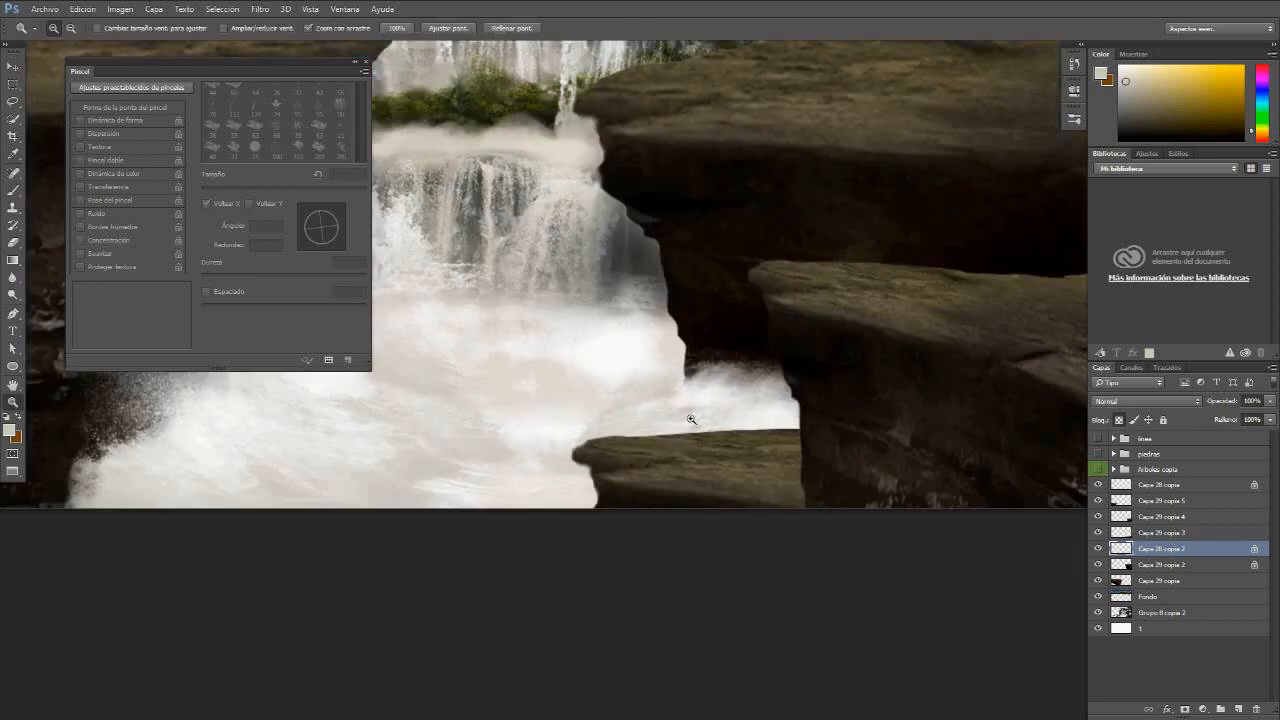
pyautogui.keyDown('alt'); pyautogui.click(690, 419); pyautogui.keyUp('alt')
pyautogui.keyDown('alt'); pyautogui.click(685, 421); pyautogui.keyUp('alt')
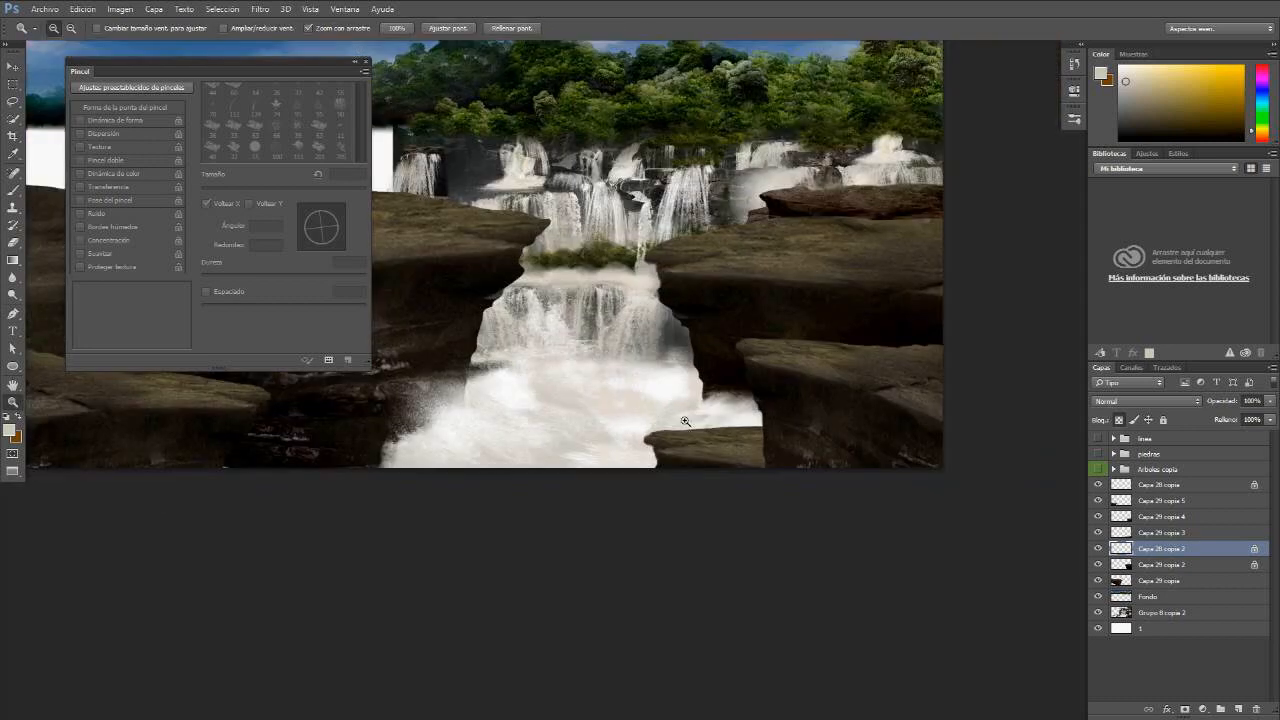
# Step: Merge the rock, waterfall and splash layers from Capa 28 copia down to Capa 29 copia into a single layer
pyautogui.moveTo(685, 421); pyautogui.dragTo(738, 449)
pyautogui.press('v')
pyautogui.click(1150, 486)
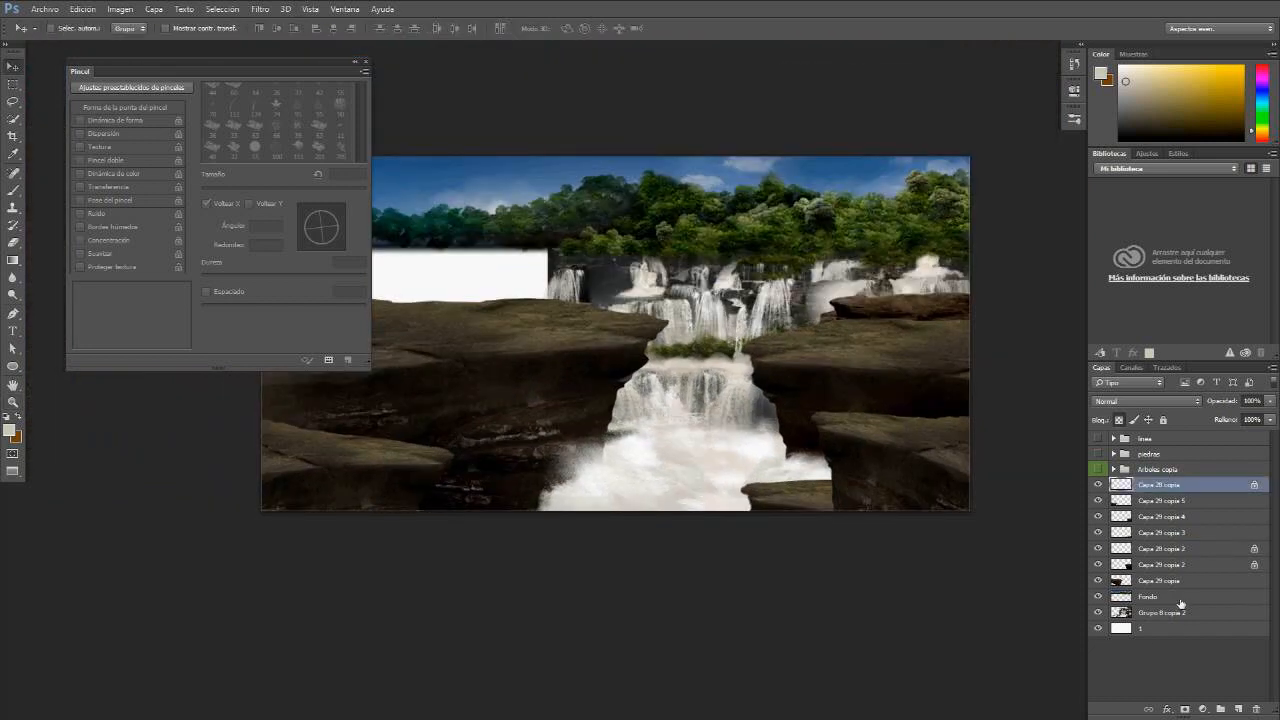
pyautogui.keyDown('shift'); pyautogui.click(1155, 582); pyautogui.keyUp('shift')
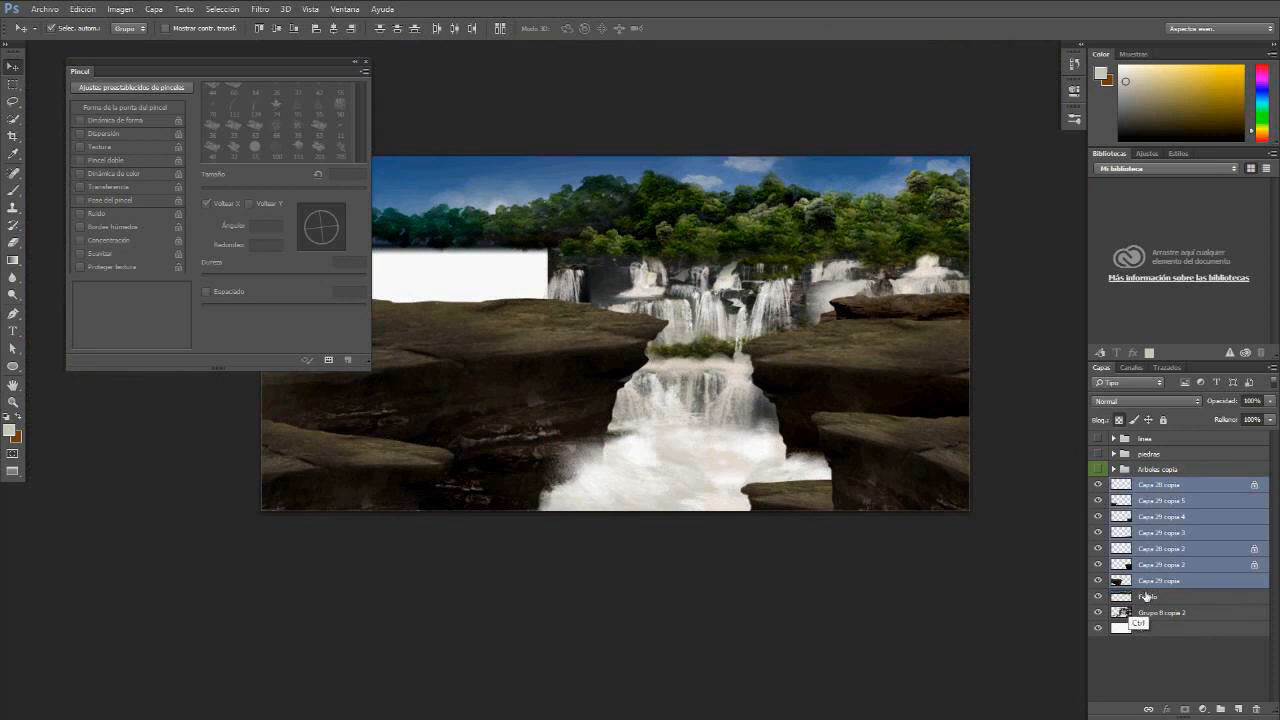
pyautogui.hotkey('ctrl', 'e')
pyautogui.click(1098, 485)
pyautogui.click(1098, 485)
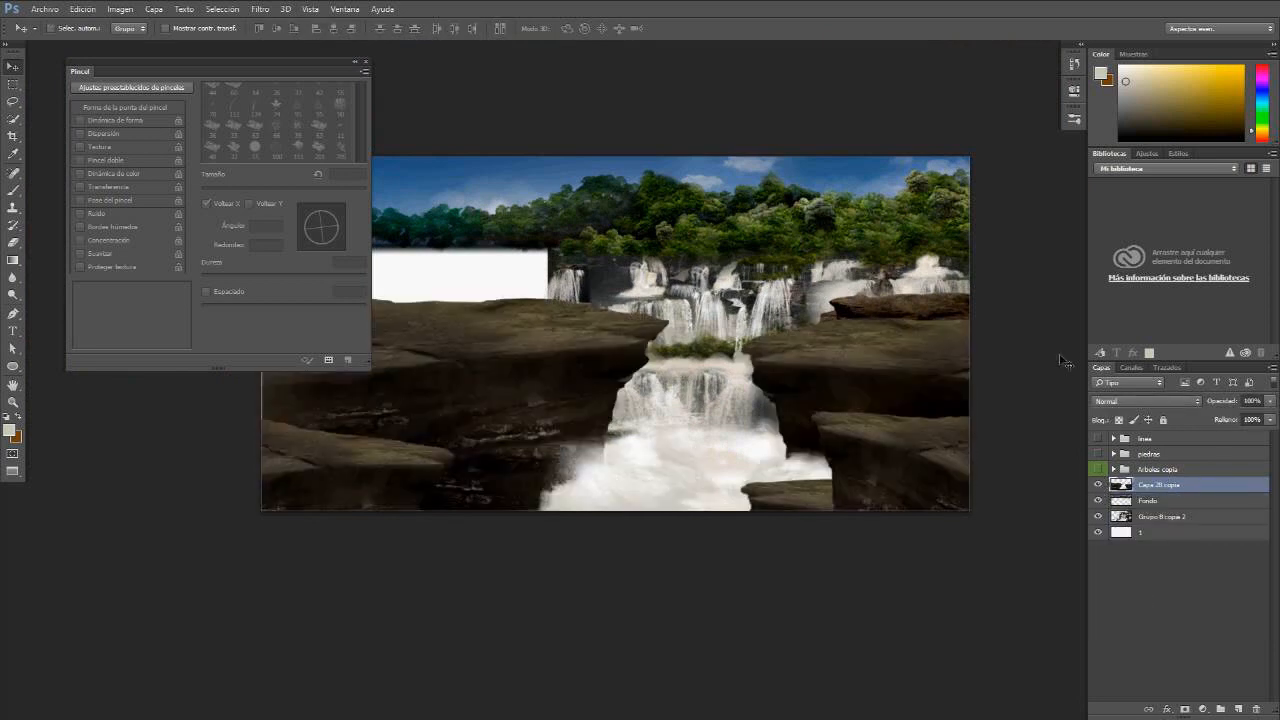
# Step: Close the brush settings and show the linea sketch group over the painting as a layout guide
pyautogui.moveTo(701, 339)
pyautogui.mouseDown()
pyautogui.moveTo(673, 389)
pyautogui.moveTo(651, 358)
pyautogui.mouseUp()
pyautogui.press('b')
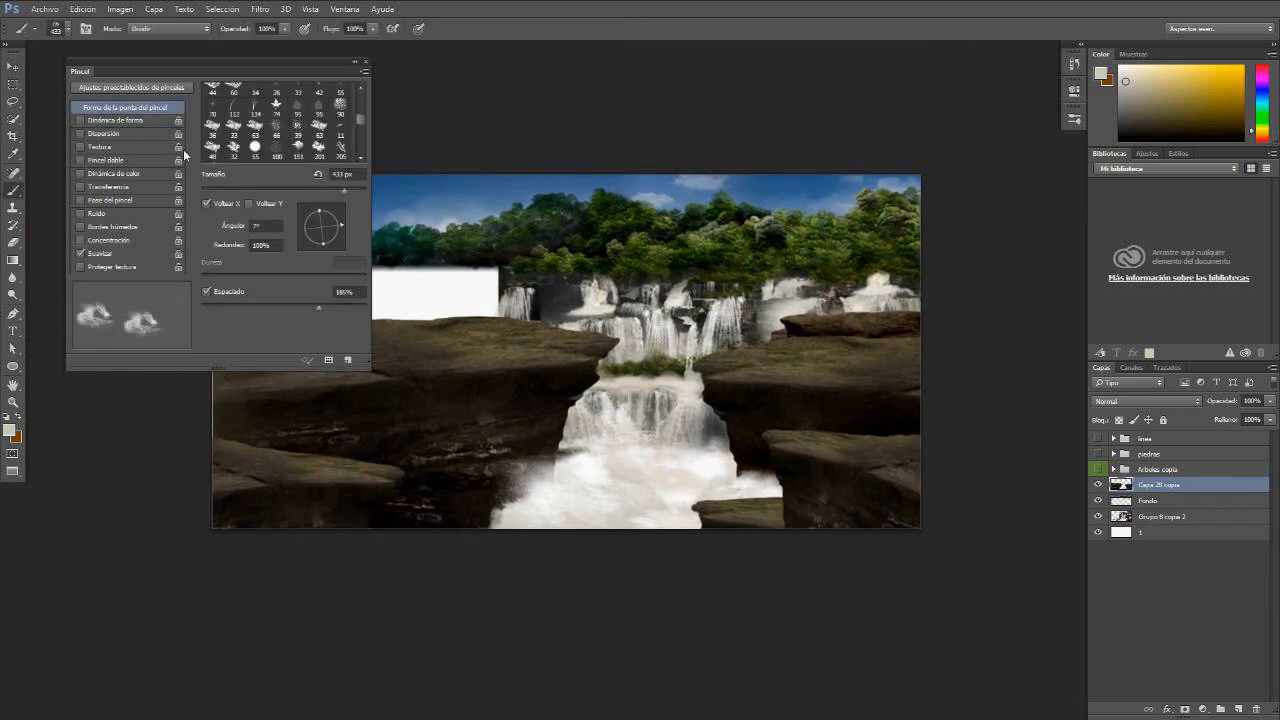
pyautogui.click(88, 31)
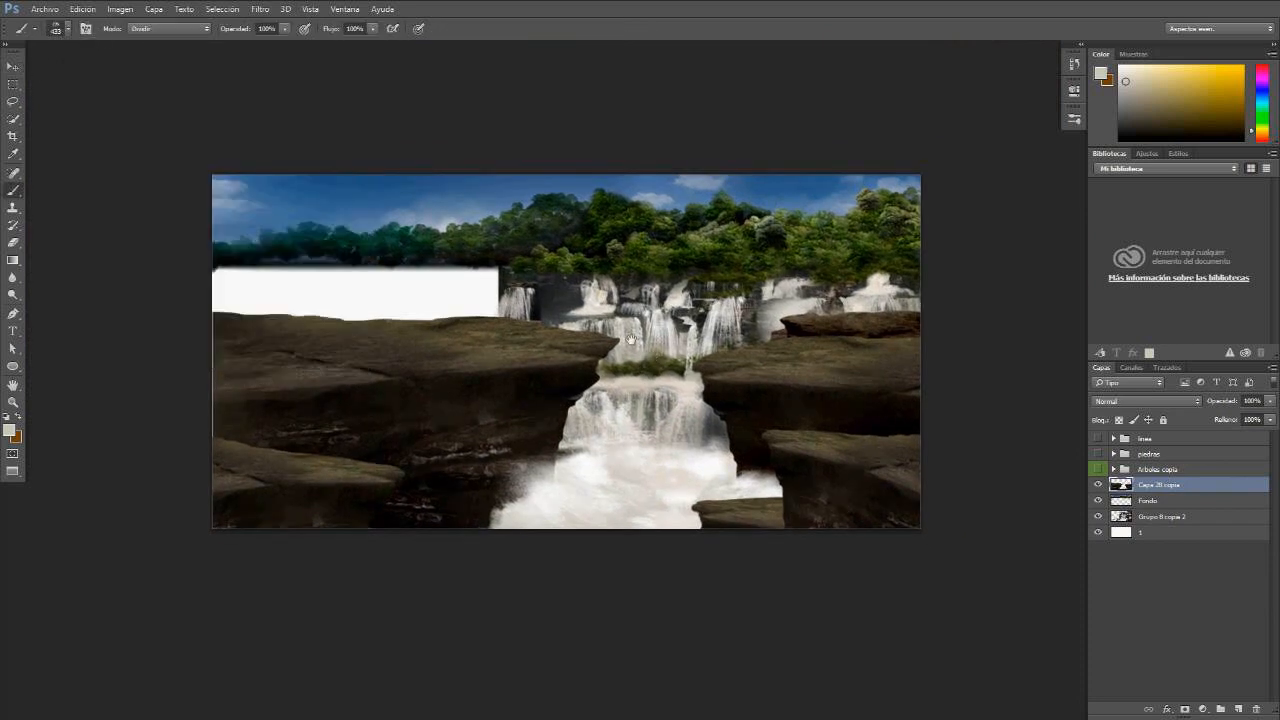
pyautogui.moveTo(631, 340); pyautogui.dragTo(527, 325)
pyautogui.press('v')
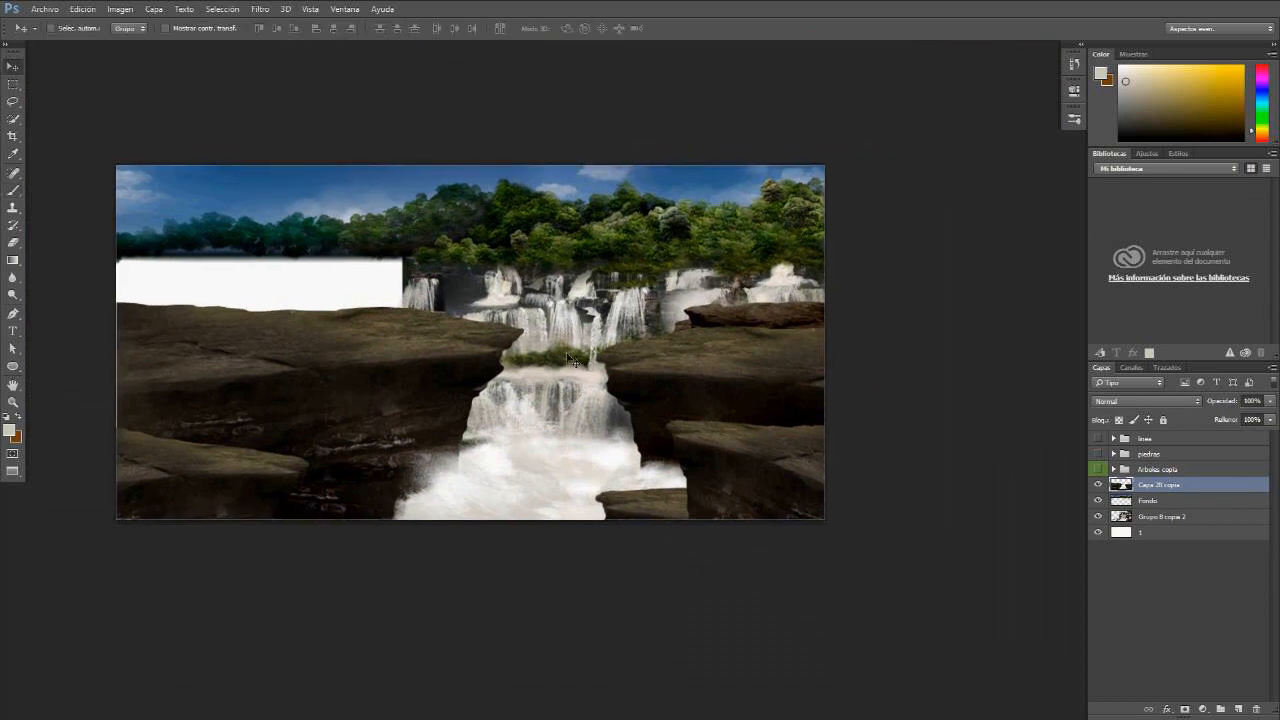
pyautogui.click(1099, 439)
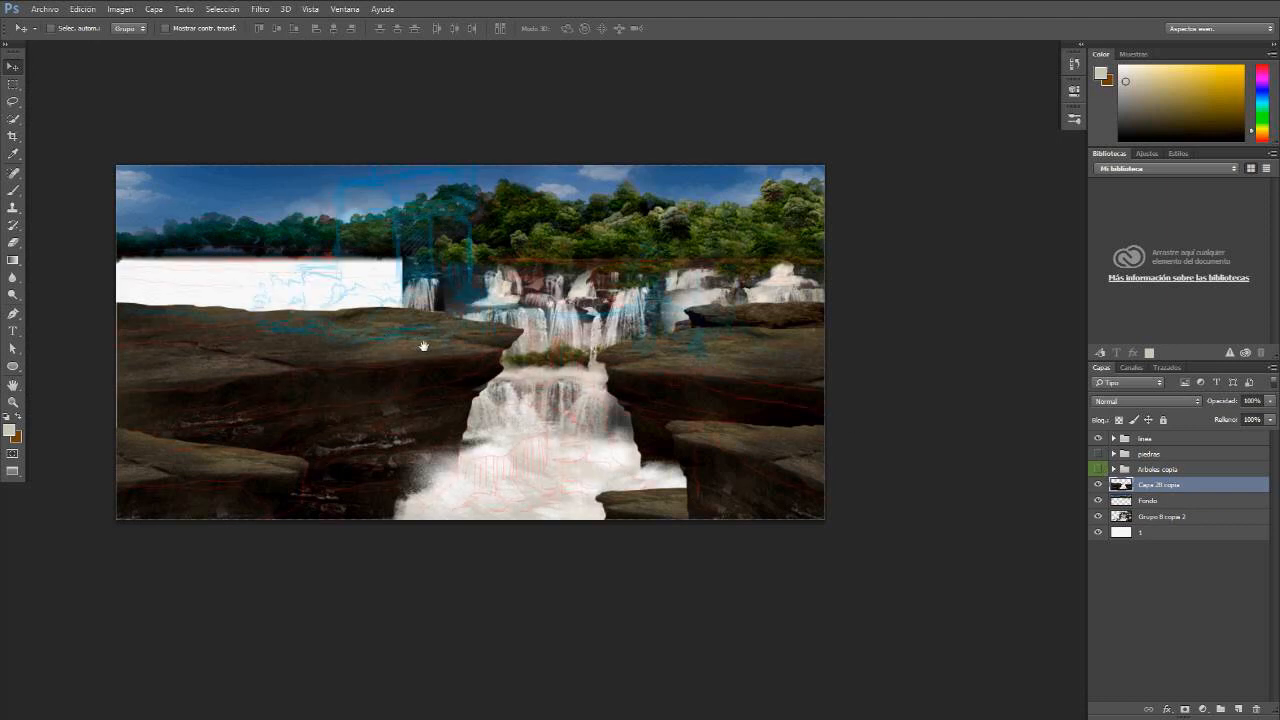
pyautogui.moveTo(466, 346)
pyautogui.mouseDown()
pyautogui.moveTo(486, 342)
pyautogui.moveTo(474, 350)
pyautogui.mouseUp()
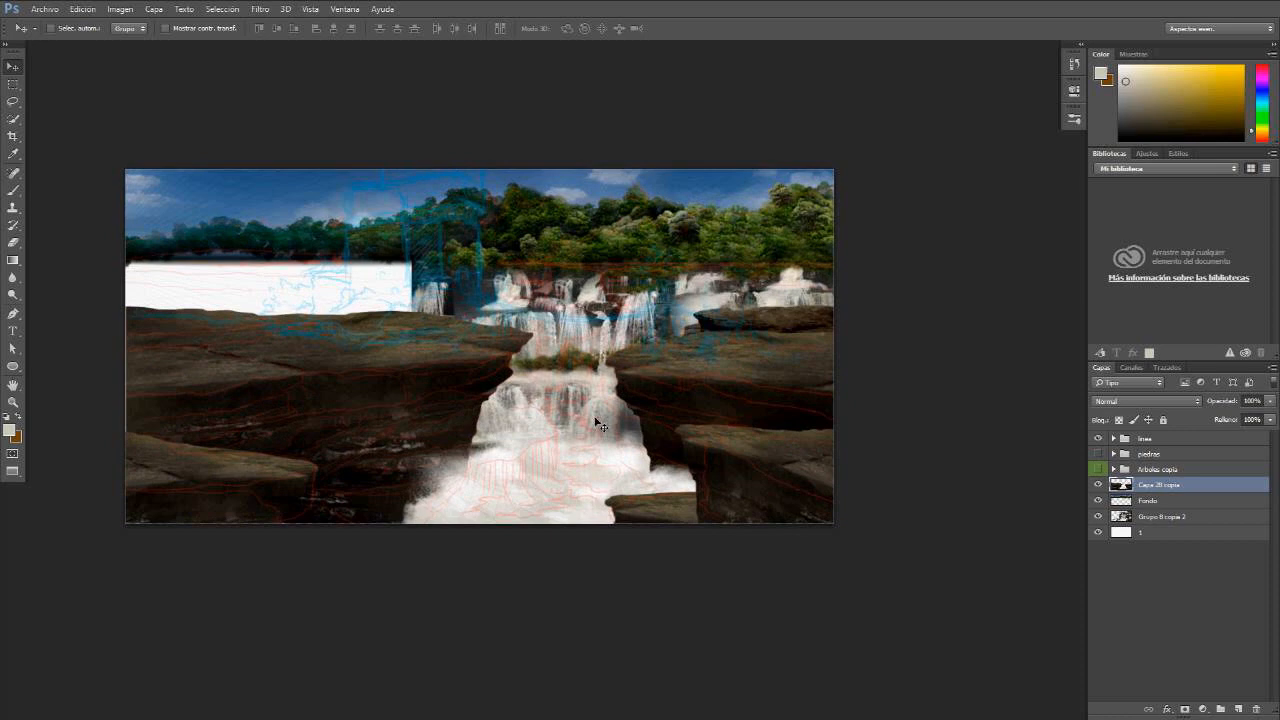
# Step: Select the Fondo background layer and leave full-screen mode to reach the other open documents
pyautogui.moveTo(557, 357); pyautogui.dragTo(440, 226)
pyautogui.keyDown('ctrl'); pyautogui.click(440, 226); pyautogui.keyUp('ctrl')
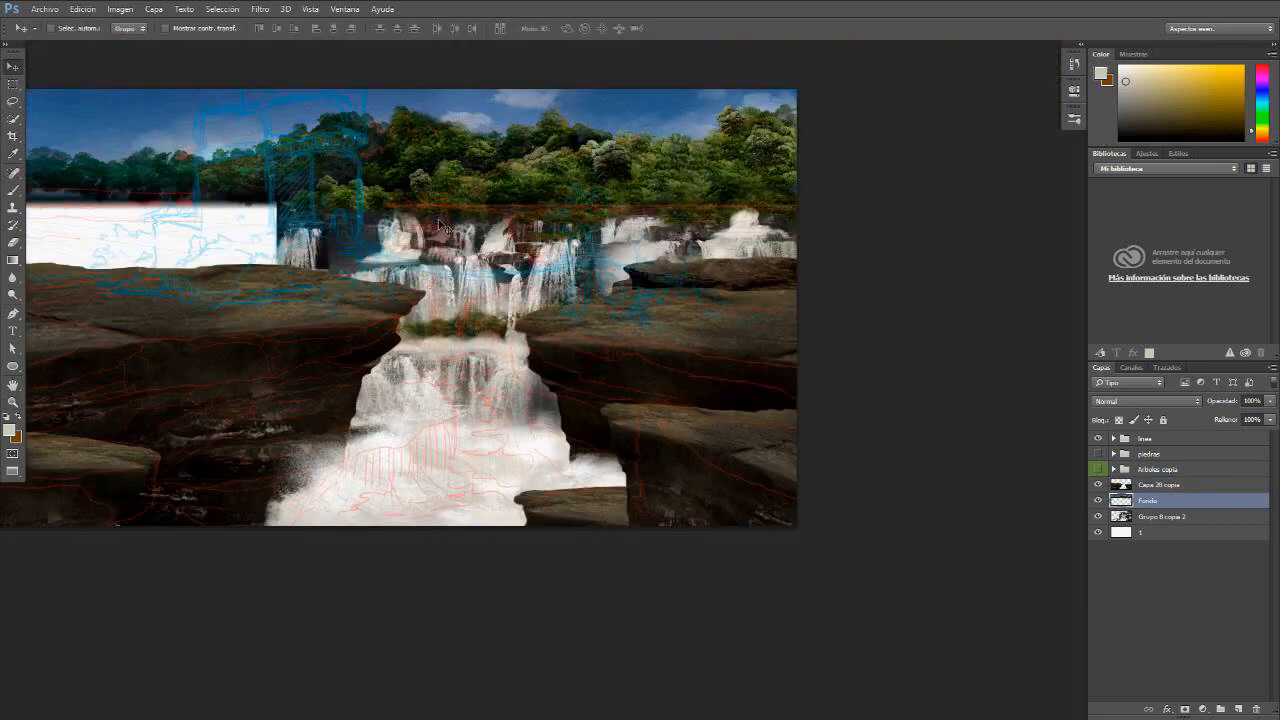
pyautogui.press('f')
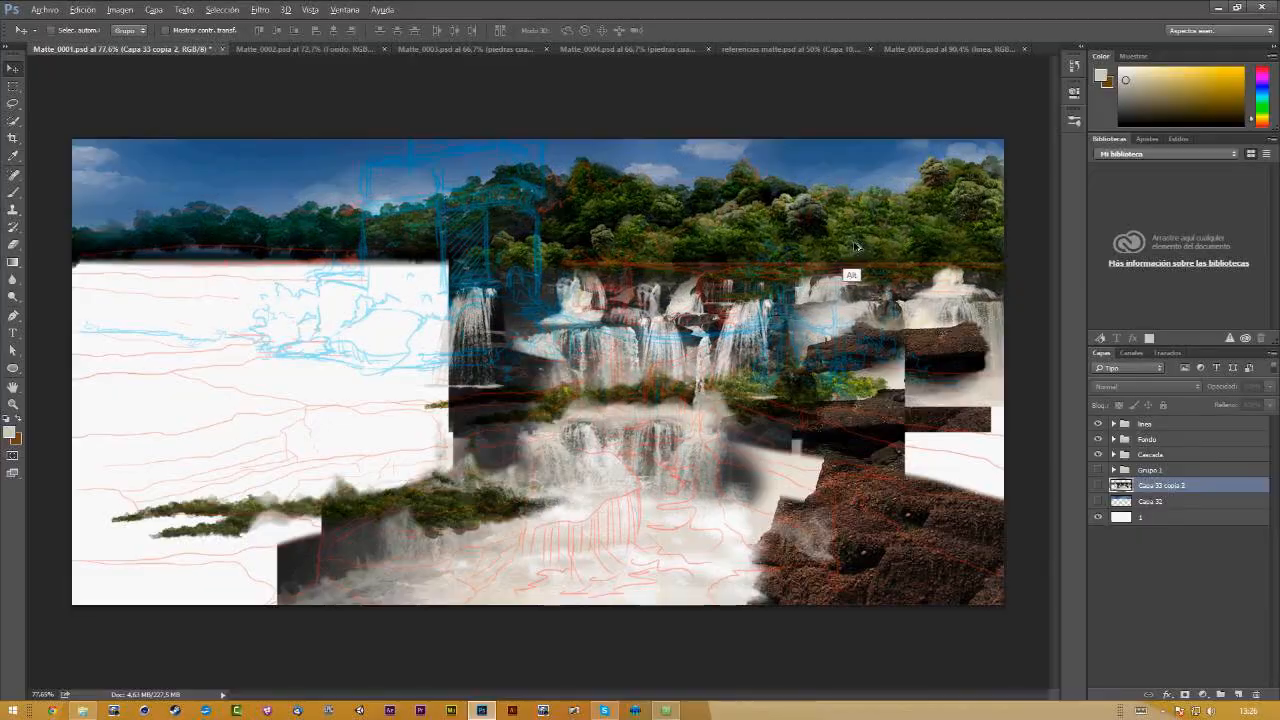
# Step: Try to bring the Fondo group from Matte_0001.psd into Matte_0002.psd, and undo it
pyautogui.click(324, 49)
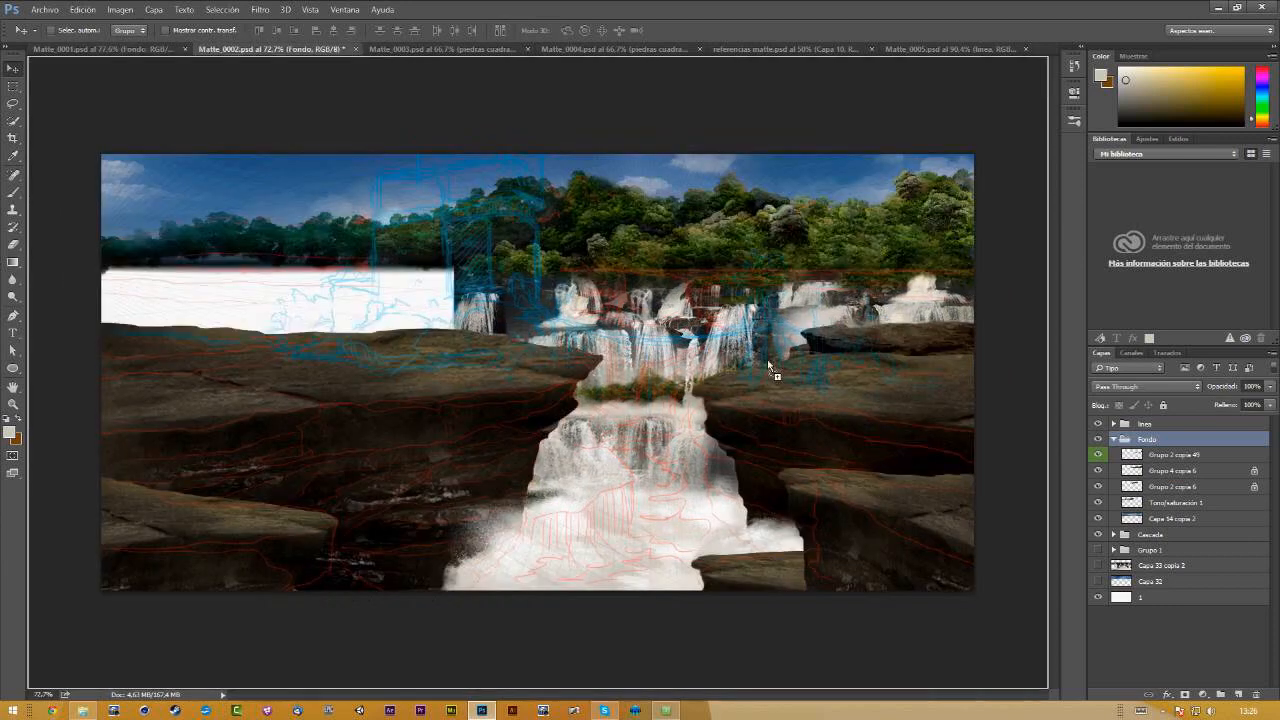
pyautogui.keyDown('ctrl'); pyautogui.click(677, 352); pyautogui.keyUp('ctrl')
pyautogui.hotkey('ctrl', 'z')
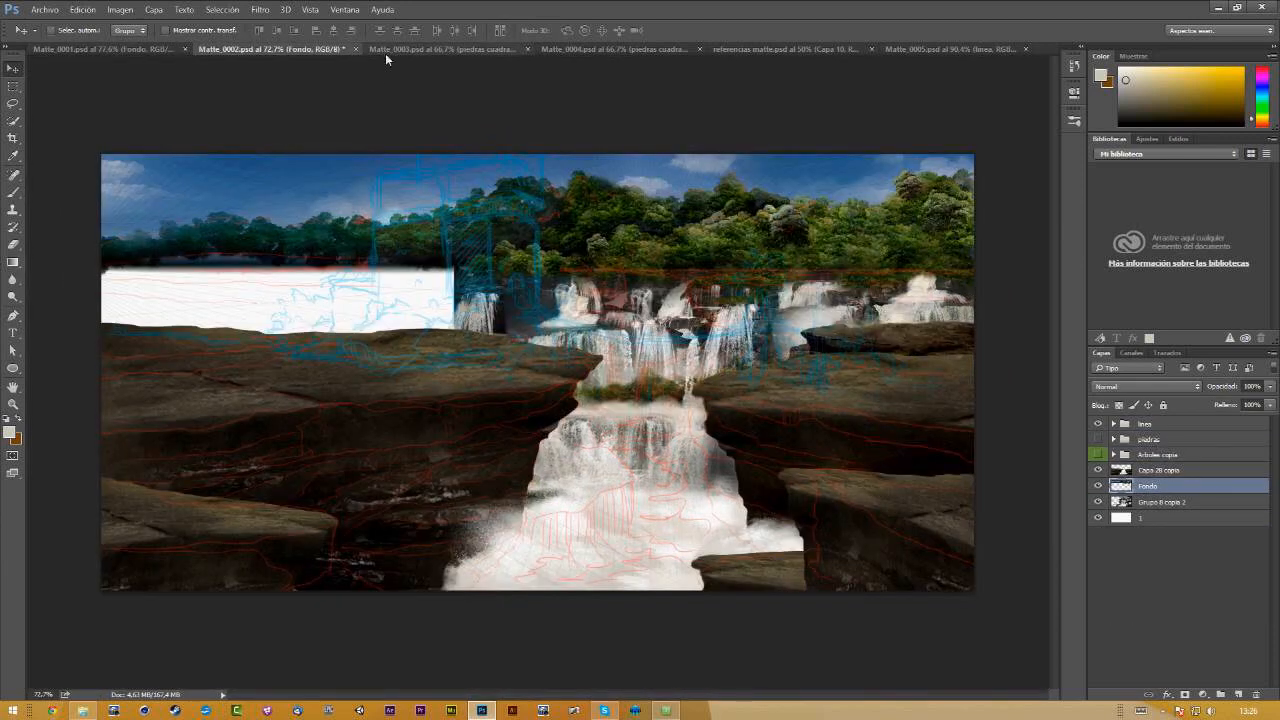
# Step: Copy the foliage layer from Matte_0001.psd into Matte_0002.psd and scale it down to about 73%
pyautogui.click(171, 48)
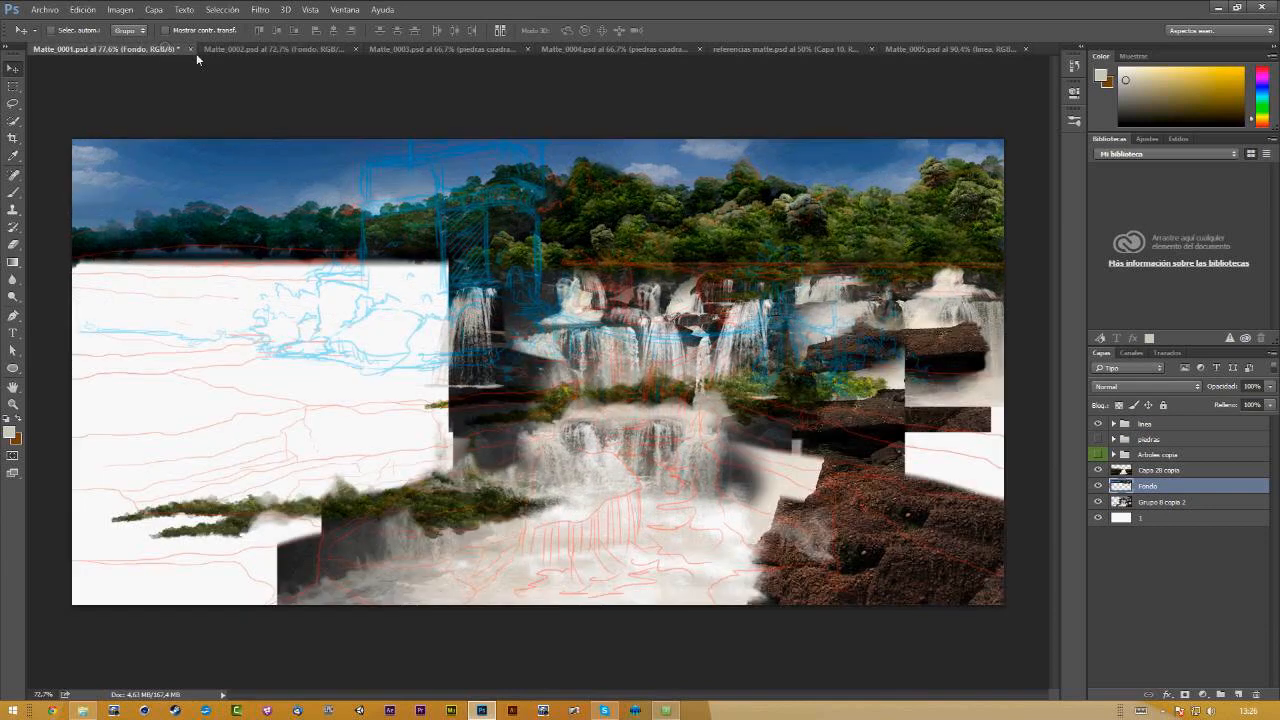
pyautogui.moveTo(700, 220); pyautogui.dragTo(640, 330)
pyautogui.hotkey('ctrl', 't')
pyautogui.moveTo(437, 273); pyautogui.dragTo(572, 309)
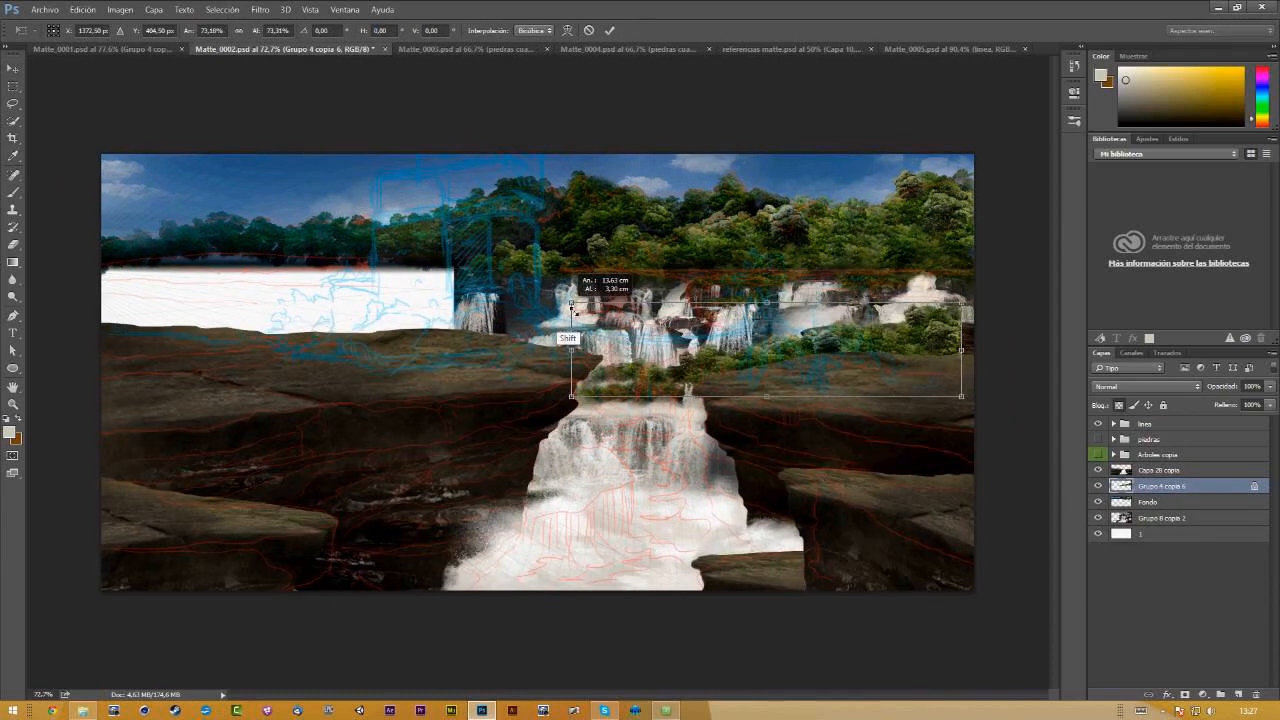
# Step: Squeeze the foliage to about 49% width and 53% height and place it behind the upper edge of the right-hand cliff
pyautogui.moveTo(827, 304); pyautogui.dragTo(928, 340)
pyautogui.moveTo(604, 356); pyautogui.dragTo(733, 362)
pyautogui.moveTo(970, 356); pyautogui.dragTo(937, 355)
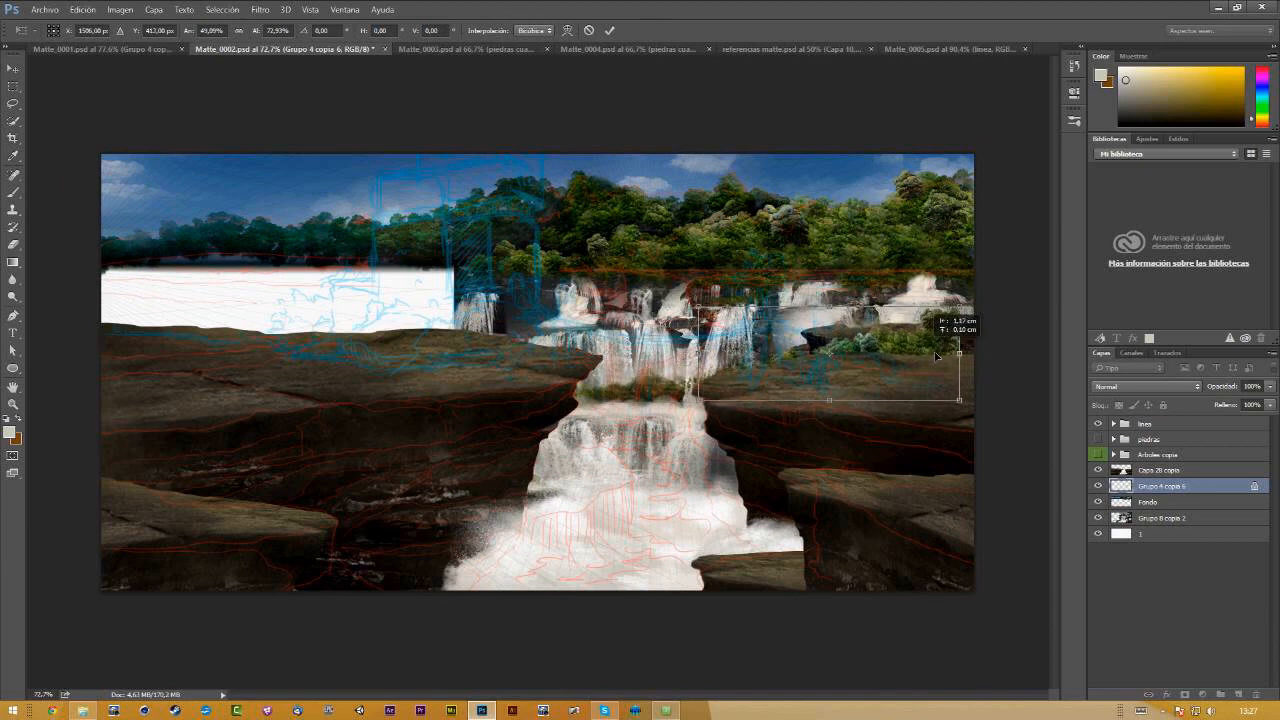
pyautogui.moveTo(830, 307); pyautogui.dragTo(842, 345)
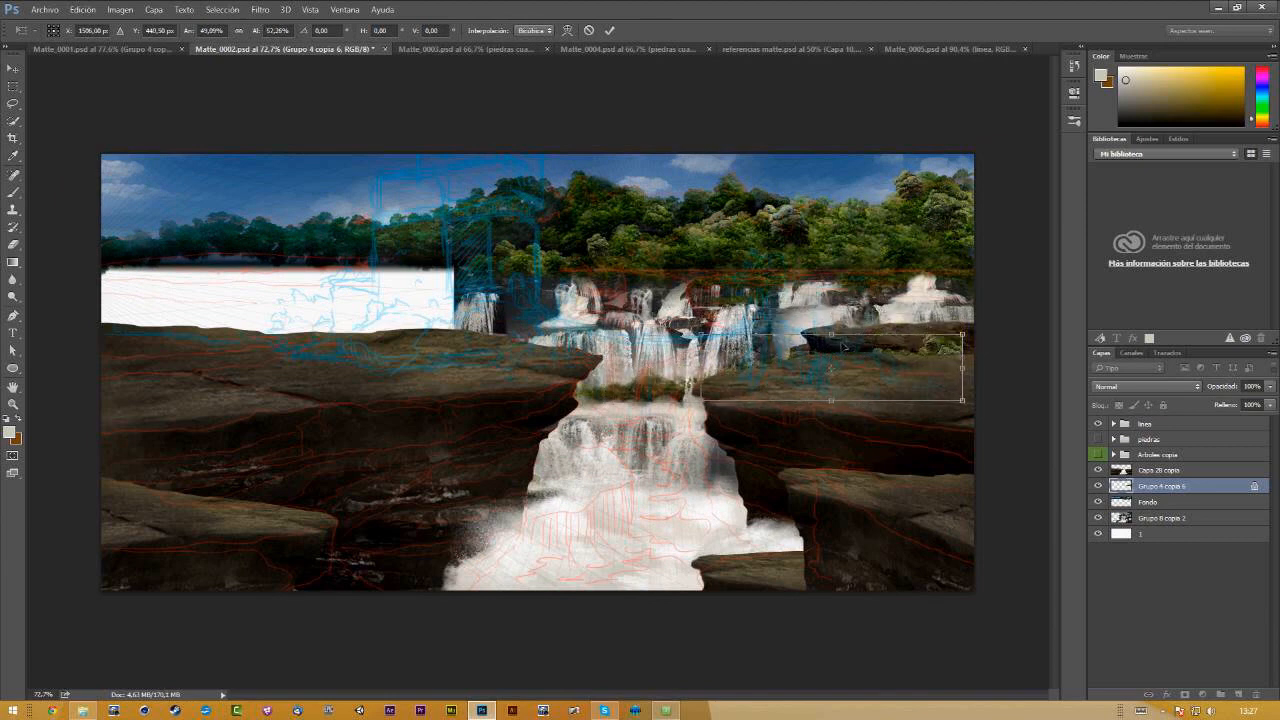
pyautogui.press('Return')
pyautogui.moveTo(933, 368)
pyautogui.mouseDown()
pyautogui.moveTo(940, 358)
pyautogui.moveTo(921, 365)
pyautogui.mouseUp()
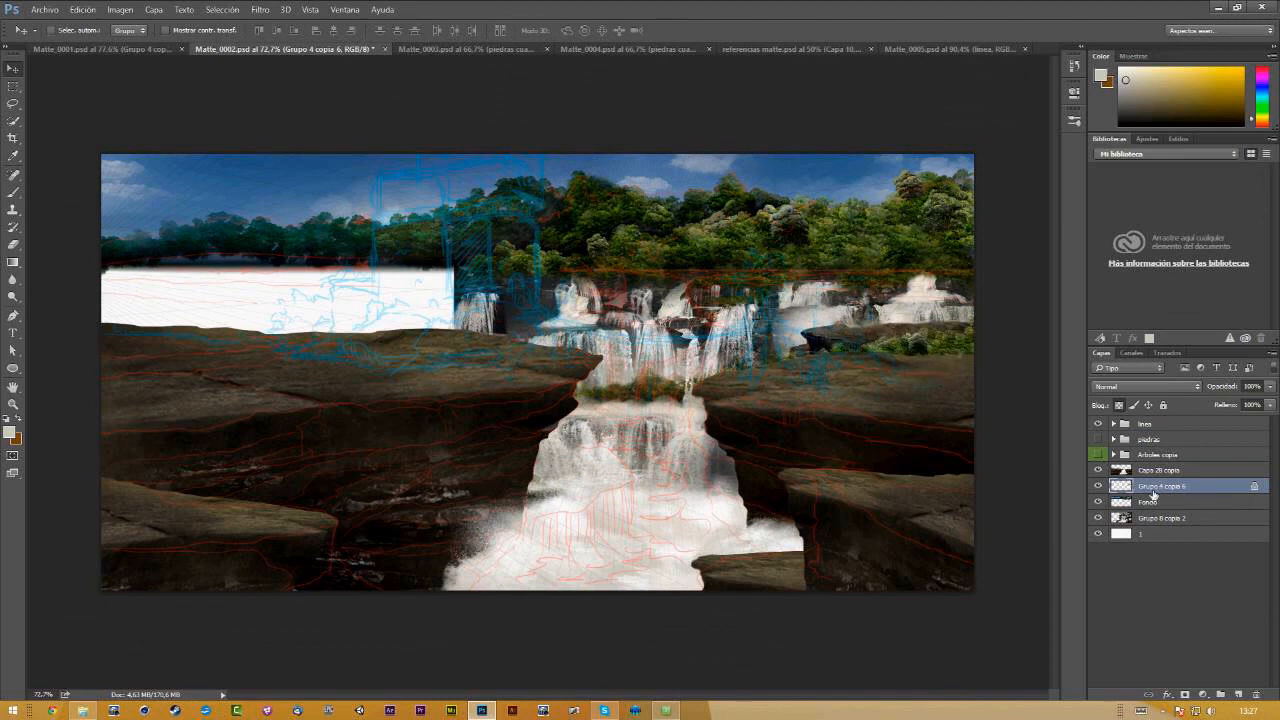
# Step: Duplicate the foliage for the left-hand cliff, flip it horizontally, move it above Capa 28 copia and align it with the cliff's edge
pyautogui.moveTo(866, 352); pyautogui.dragTo(377, 359)
pyautogui.hotkey('ctrl', 't')
pyautogui.rightClick(413, 330)
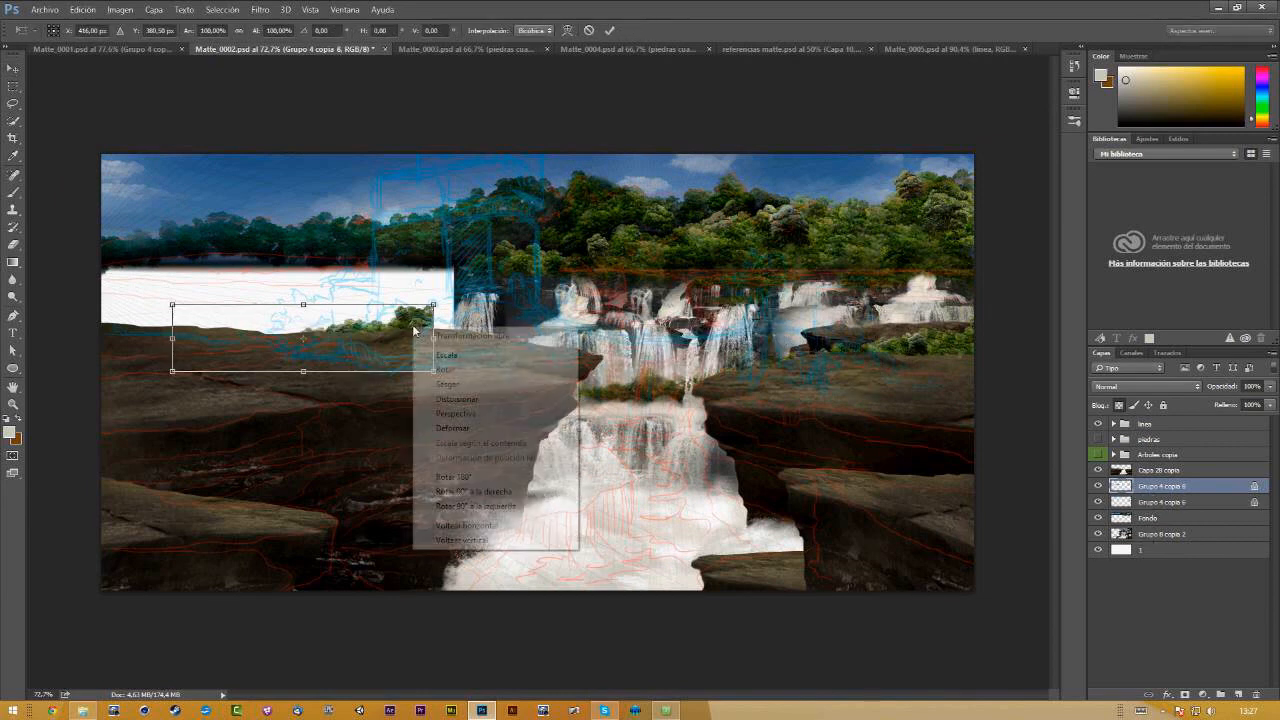
pyautogui.click(486, 528)
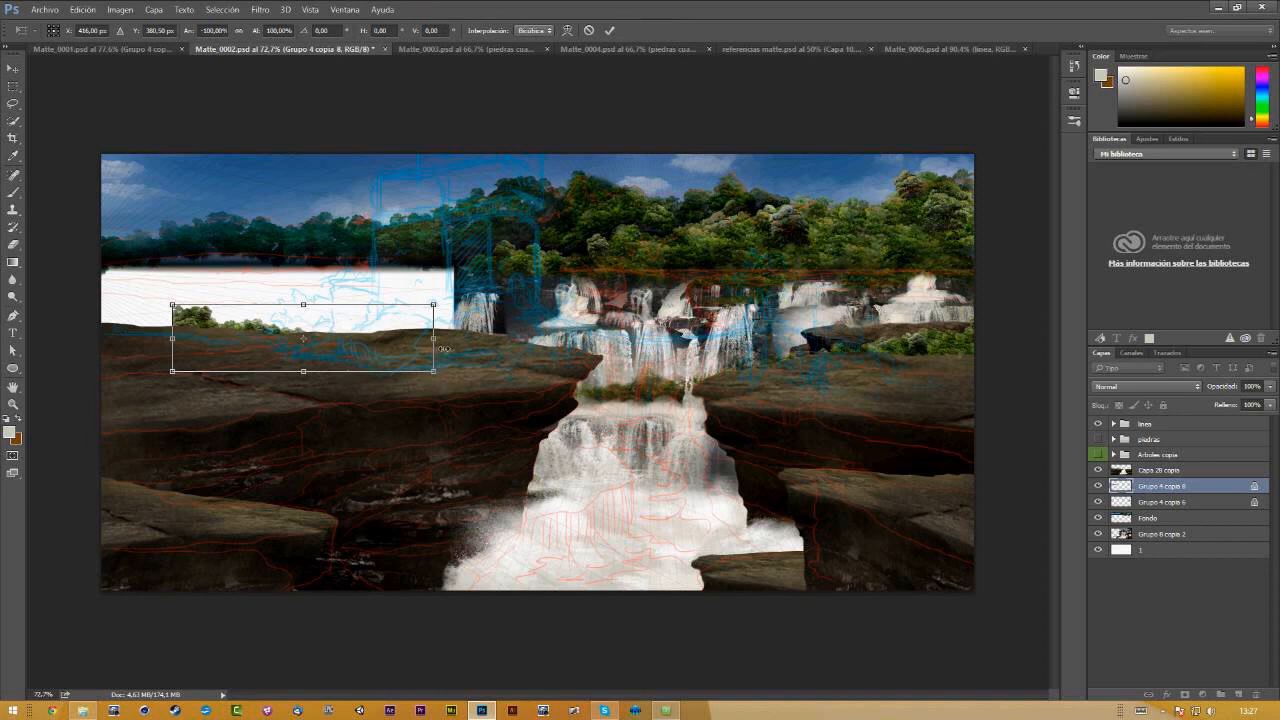
pyautogui.click(1143, 489)
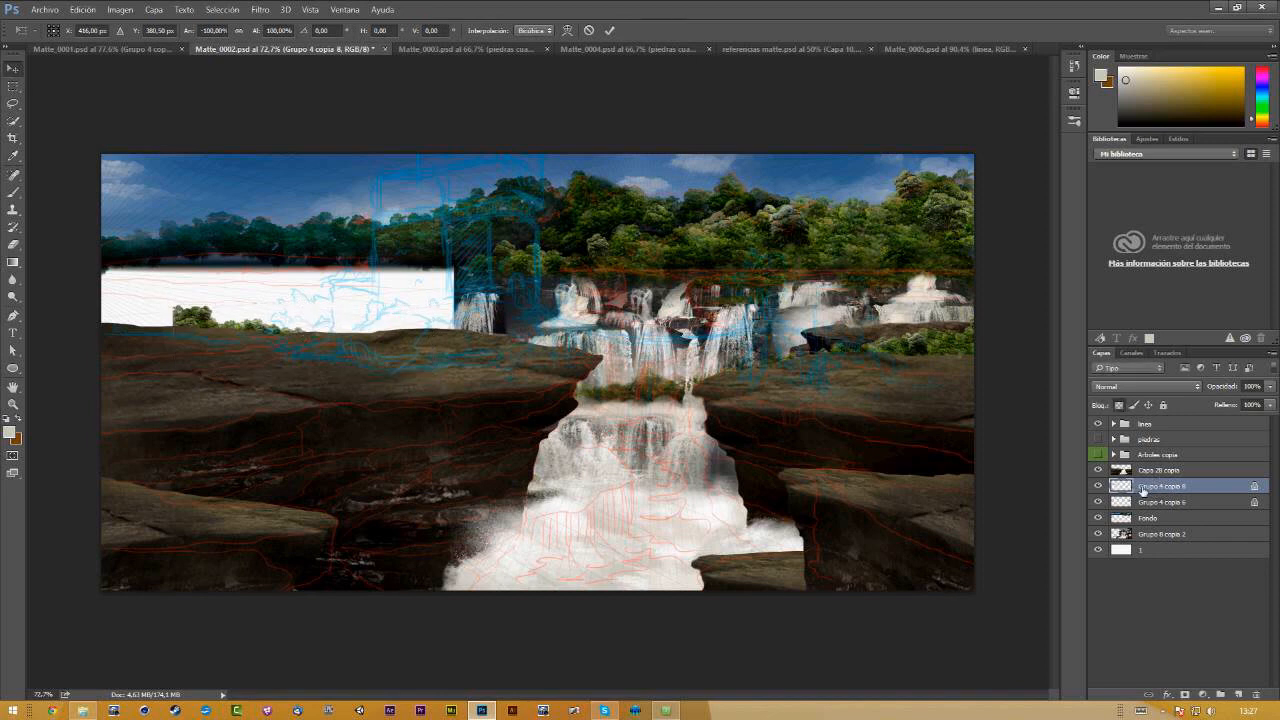
pyautogui.moveTo(1143, 489); pyautogui.dragTo(1148, 465)
pyautogui.moveTo(332, 362); pyautogui.dragTo(538, 356)
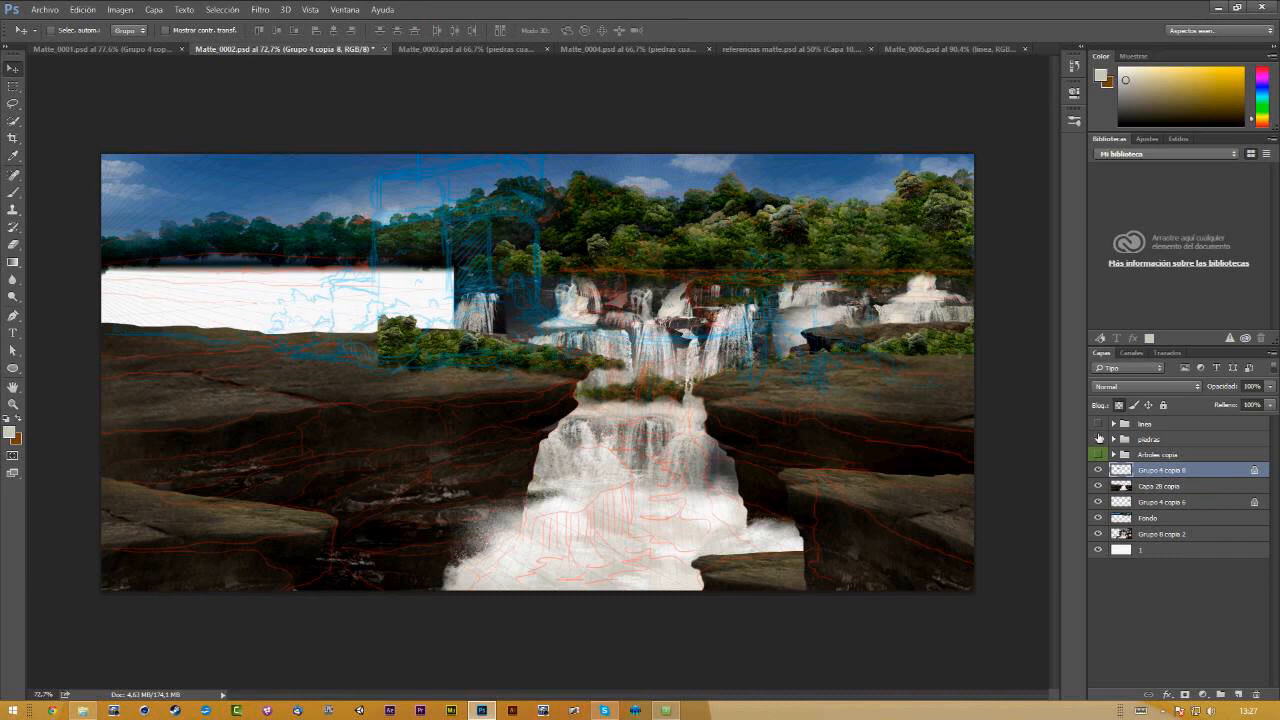
# Step: Hide the linea sketch group and enlarge the left-hand cliff's foliage proportionally to about 123%
pyautogui.click(1099, 439)
pyautogui.hotkey('ctrl', 't')
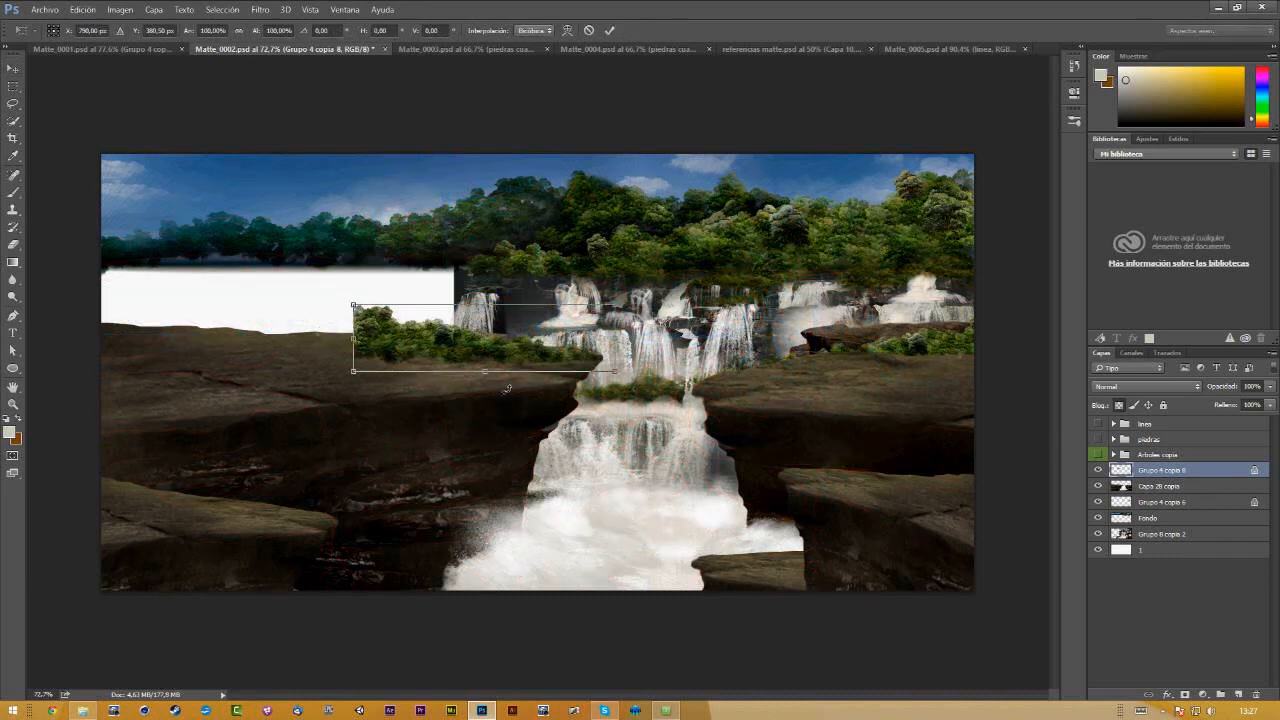
pyautogui.moveTo(354, 306); pyautogui.dragTo(293, 290)
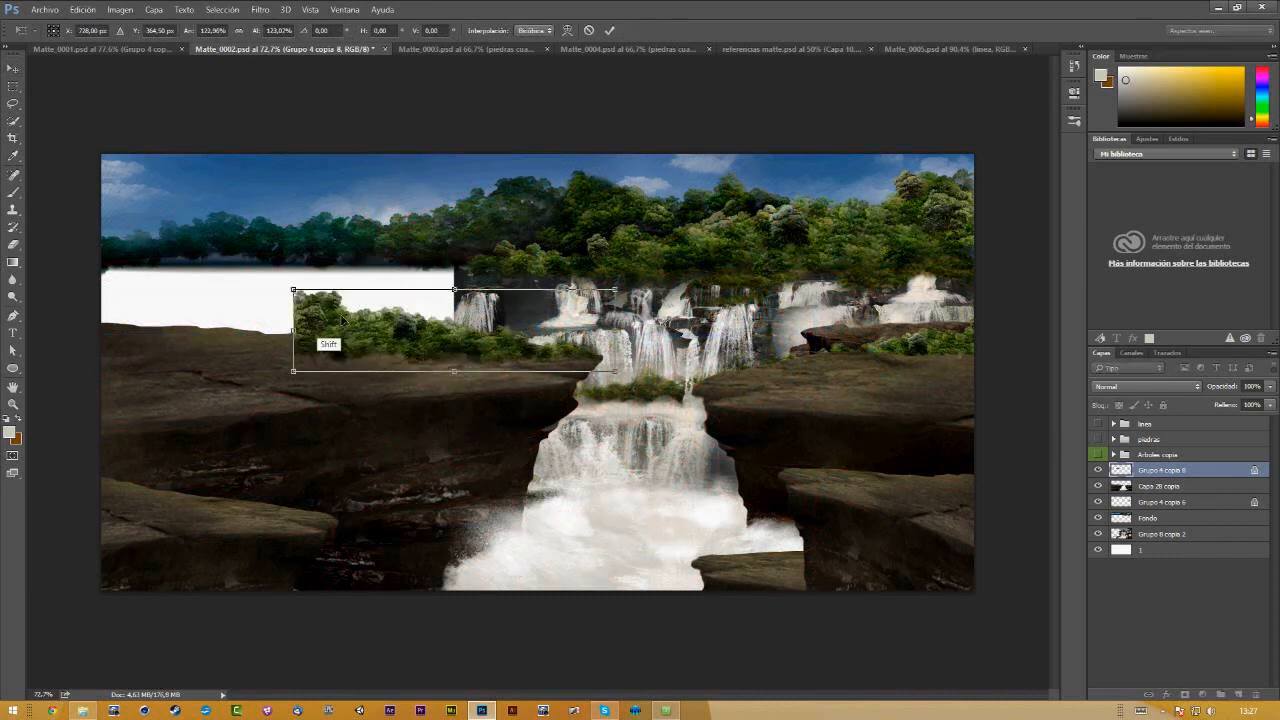
pyautogui.press('Return')
# Step: Duplicate the left-hand cliff's foliage, flip the copy horizontally and place it farther left so both strips overlap into one
pyautogui.moveTo(458, 366); pyautogui.dragTo(312, 390)
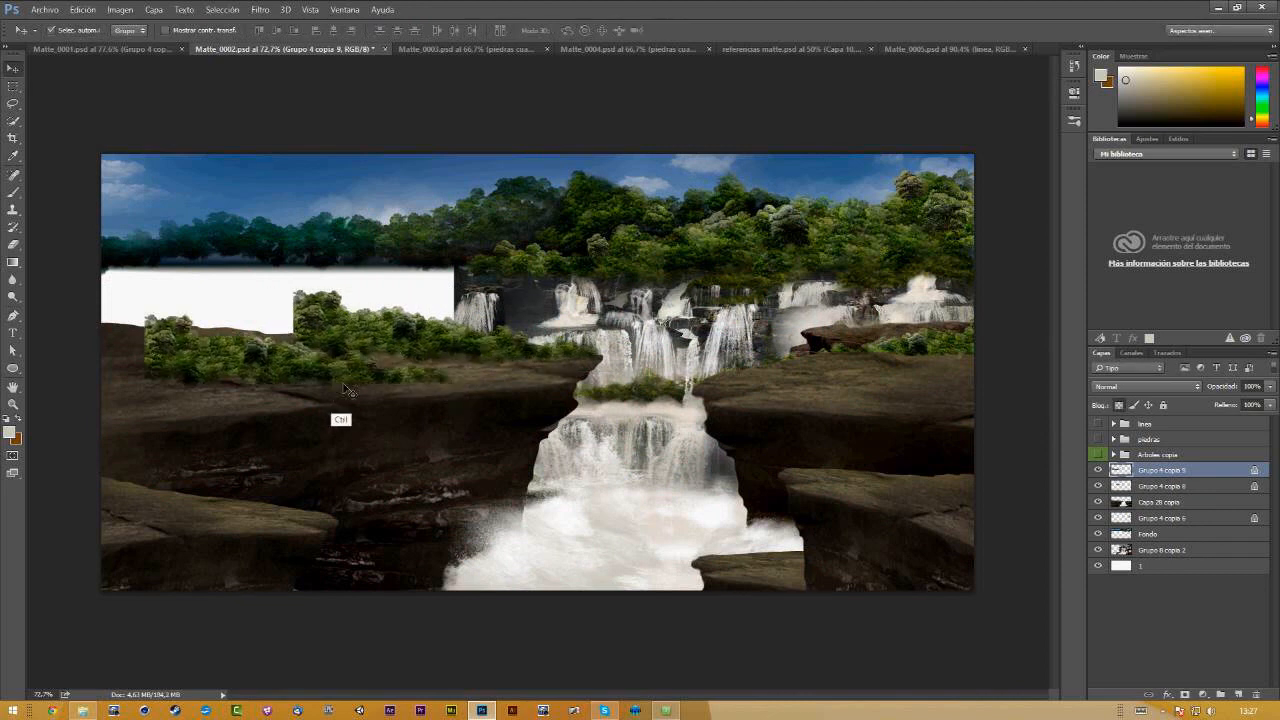
pyautogui.hotkey('ctrl', 't')
pyautogui.rightClick(330, 371)
pyautogui.click(398, 569)
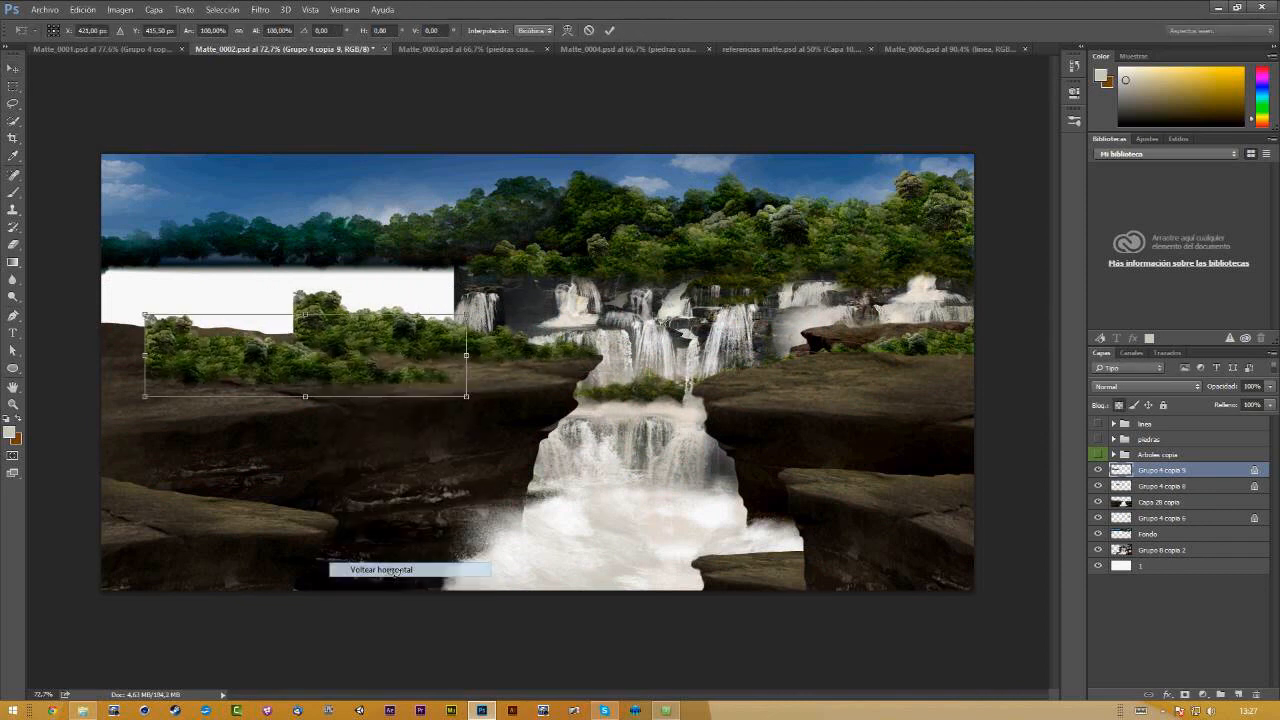
pyautogui.moveTo(395, 372); pyautogui.dragTo(330, 346)
pyautogui.press('Return')
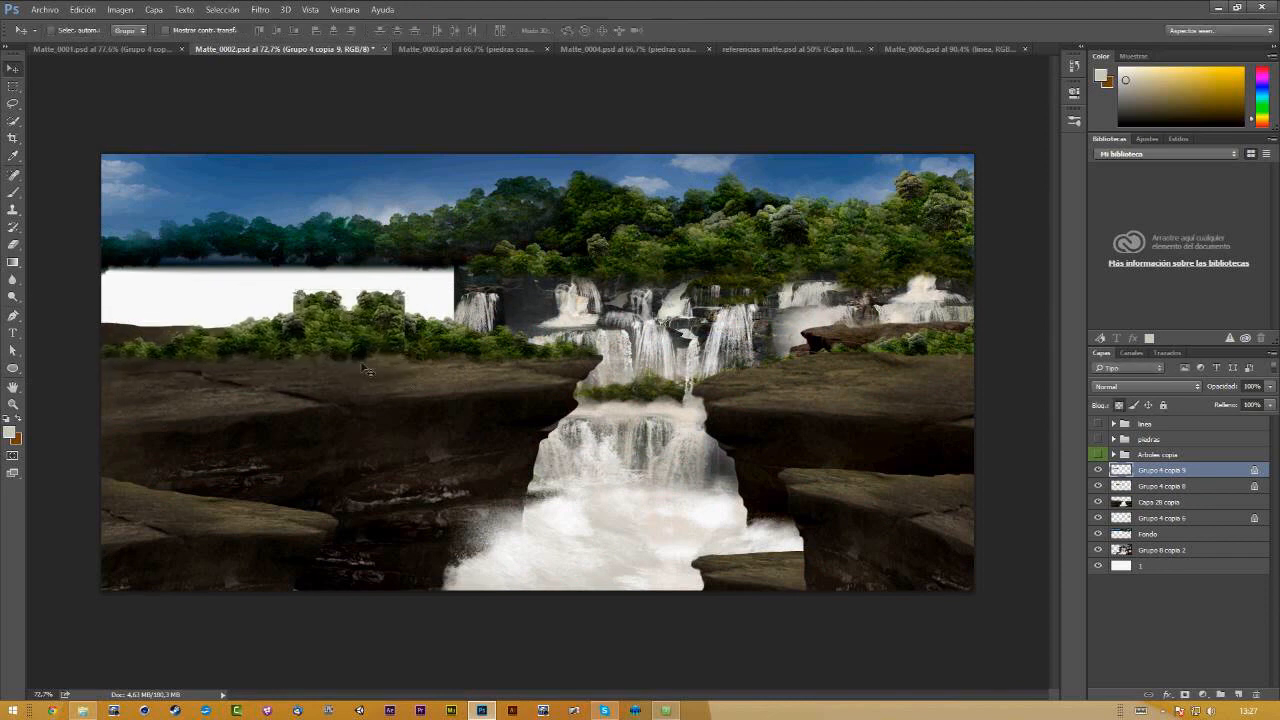
# Step: Unlock the transparent pixels of Grupo 4 copia 9 and erase its cut-off treetop with a soft 72 px eraser
pyautogui.press('e')
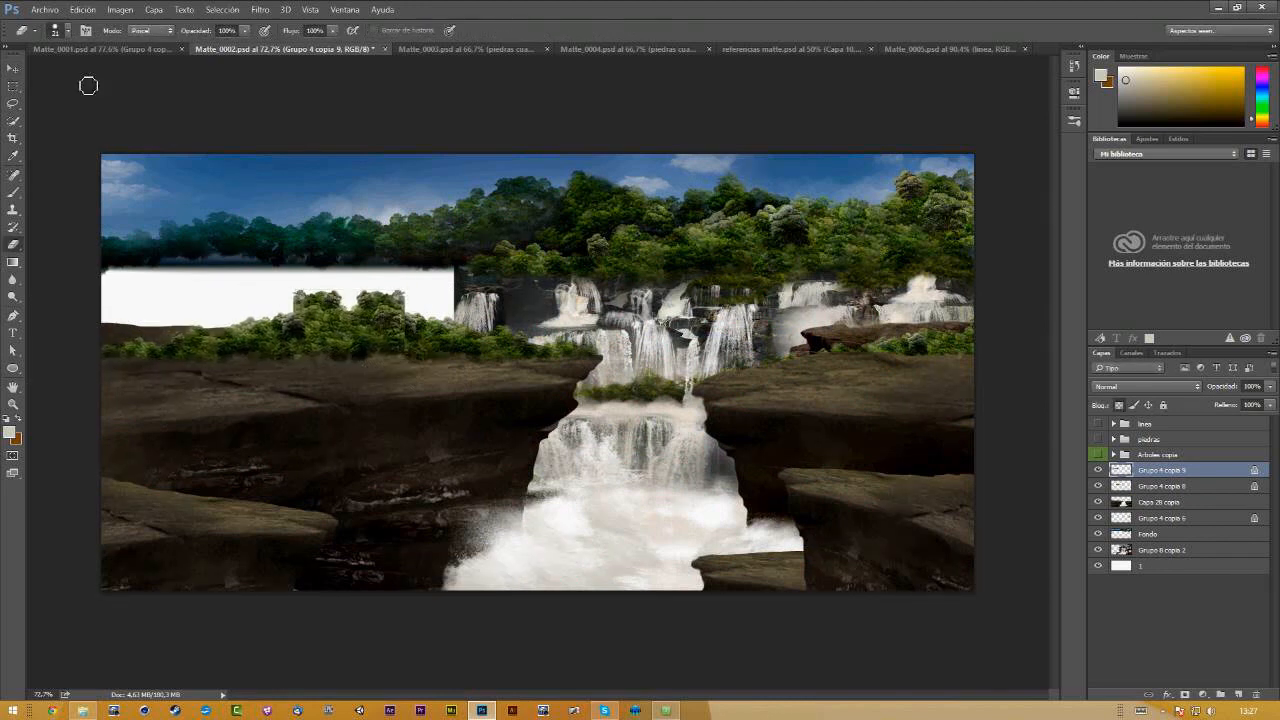
pyautogui.click(68, 31)
pyautogui.moveTo(82, 75); pyautogui.dragTo(105, 76)
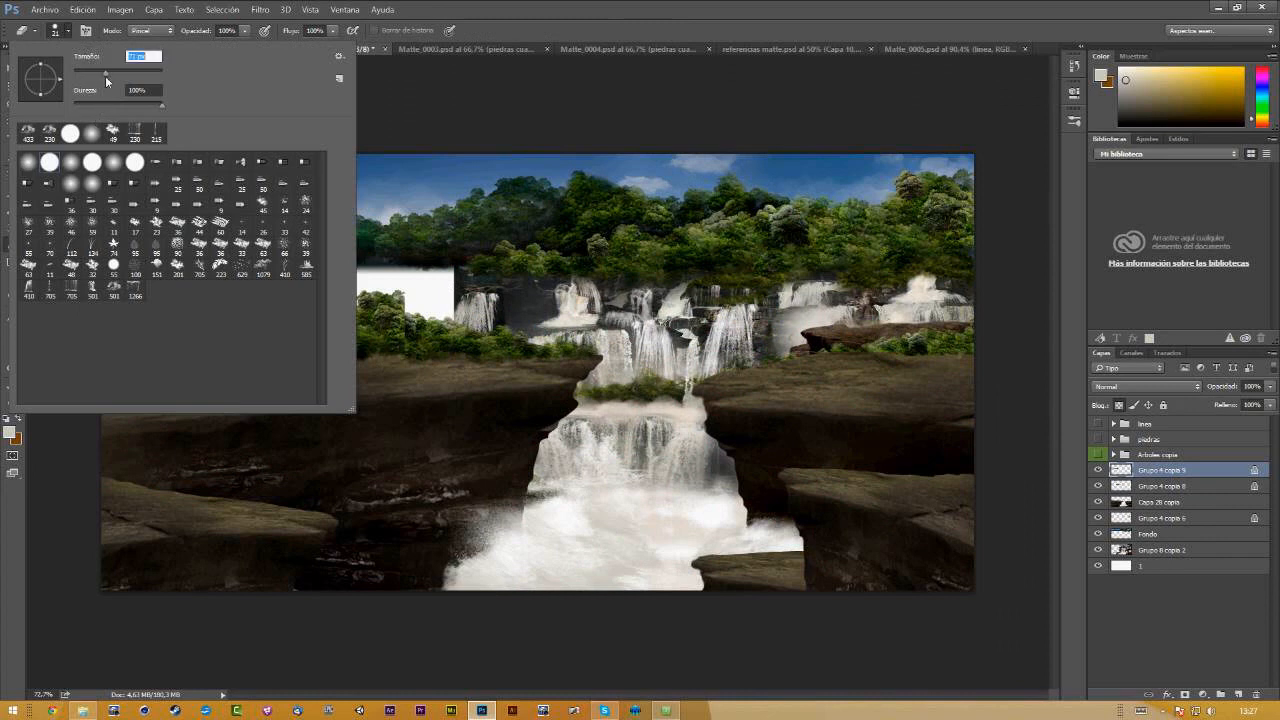
pyautogui.press('Return')
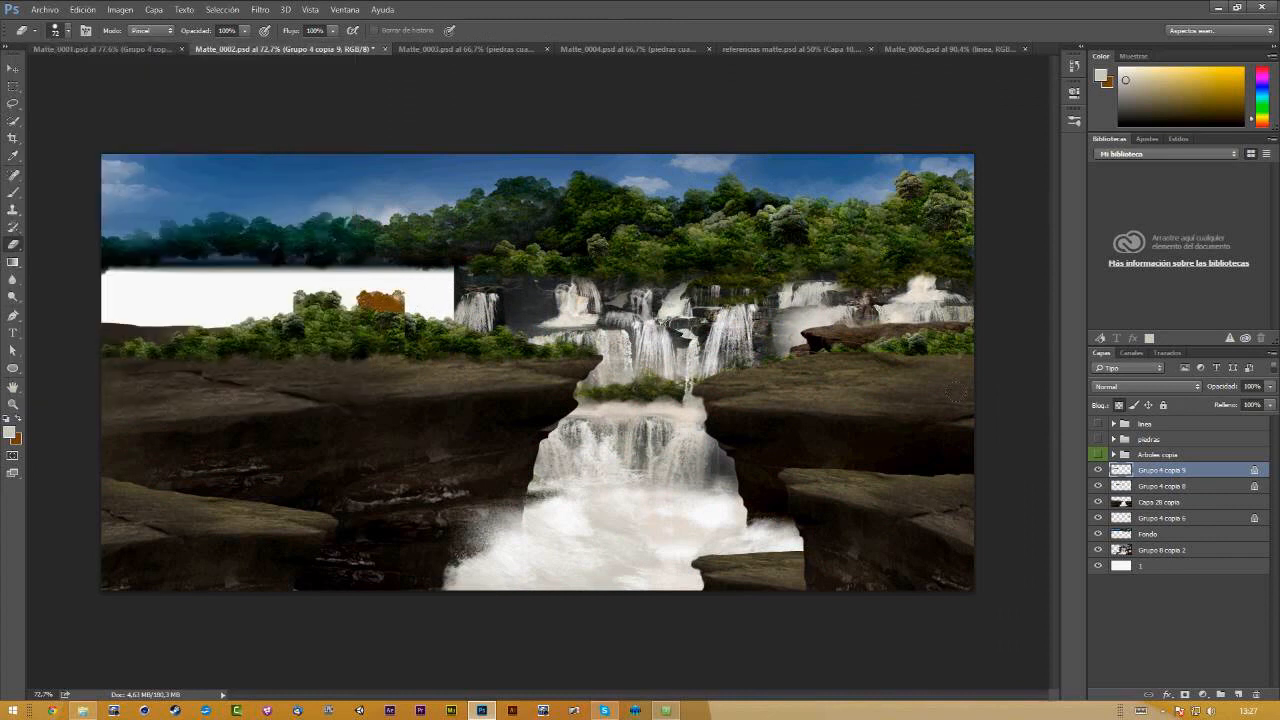
pyautogui.click(86, 30)
pyautogui.click(67, 36)
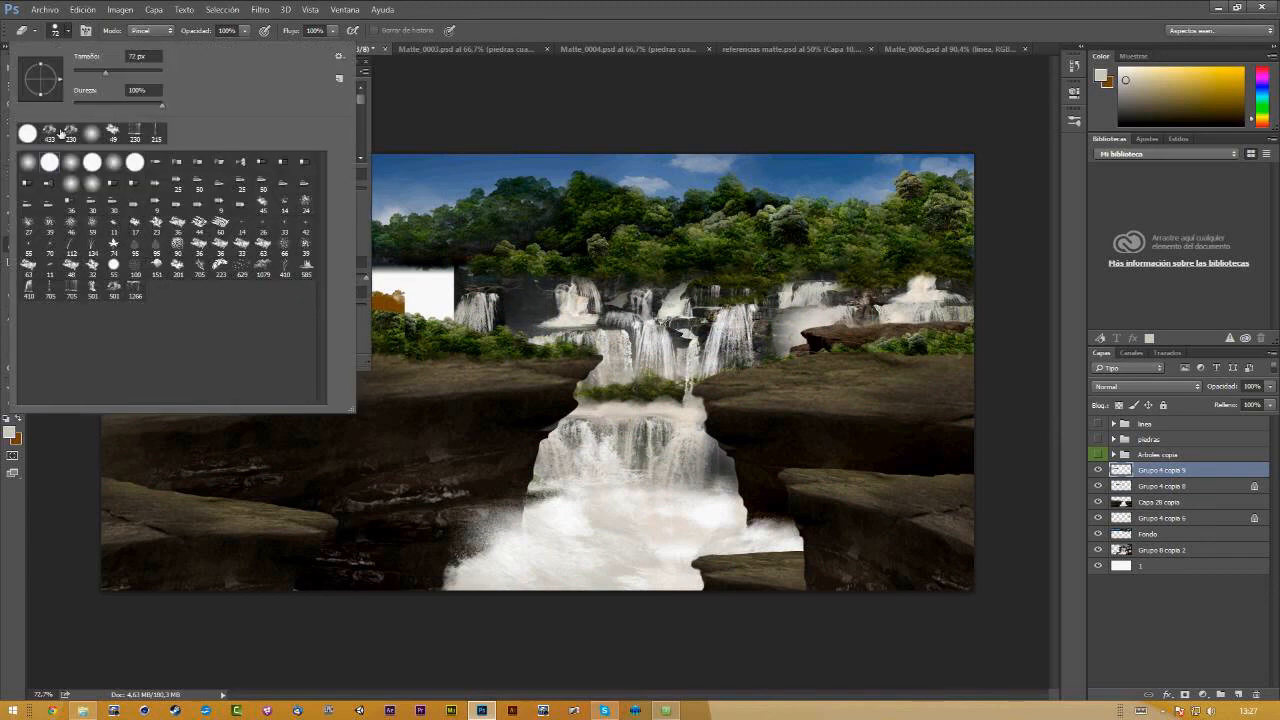
pyautogui.click(424, 148)
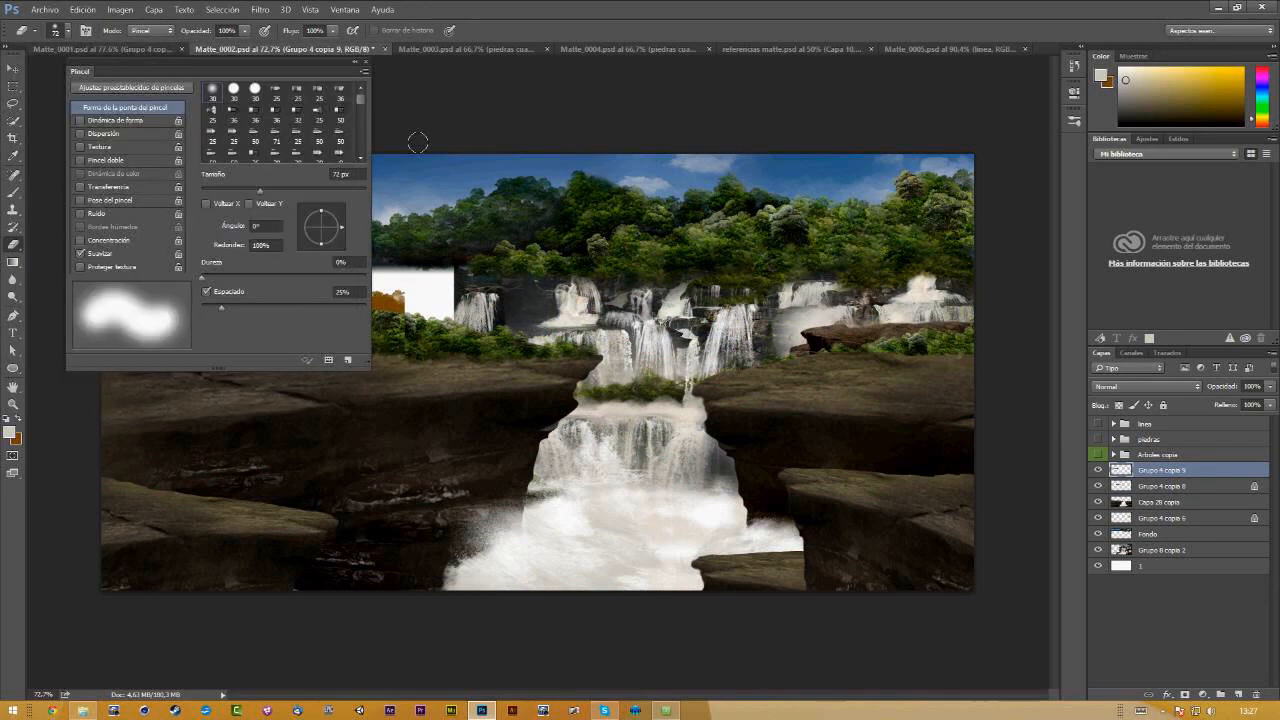
pyautogui.click(88, 31)
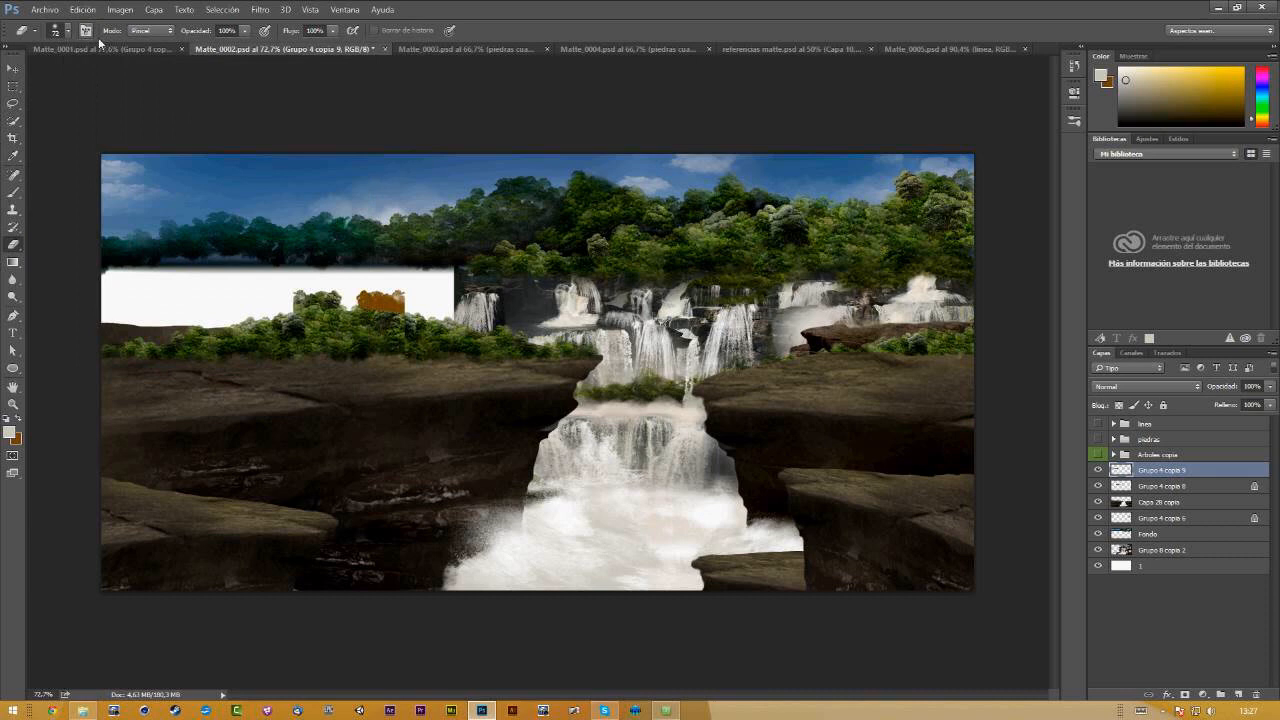
pyautogui.moveTo(360, 300); pyautogui.dragTo(400, 302)
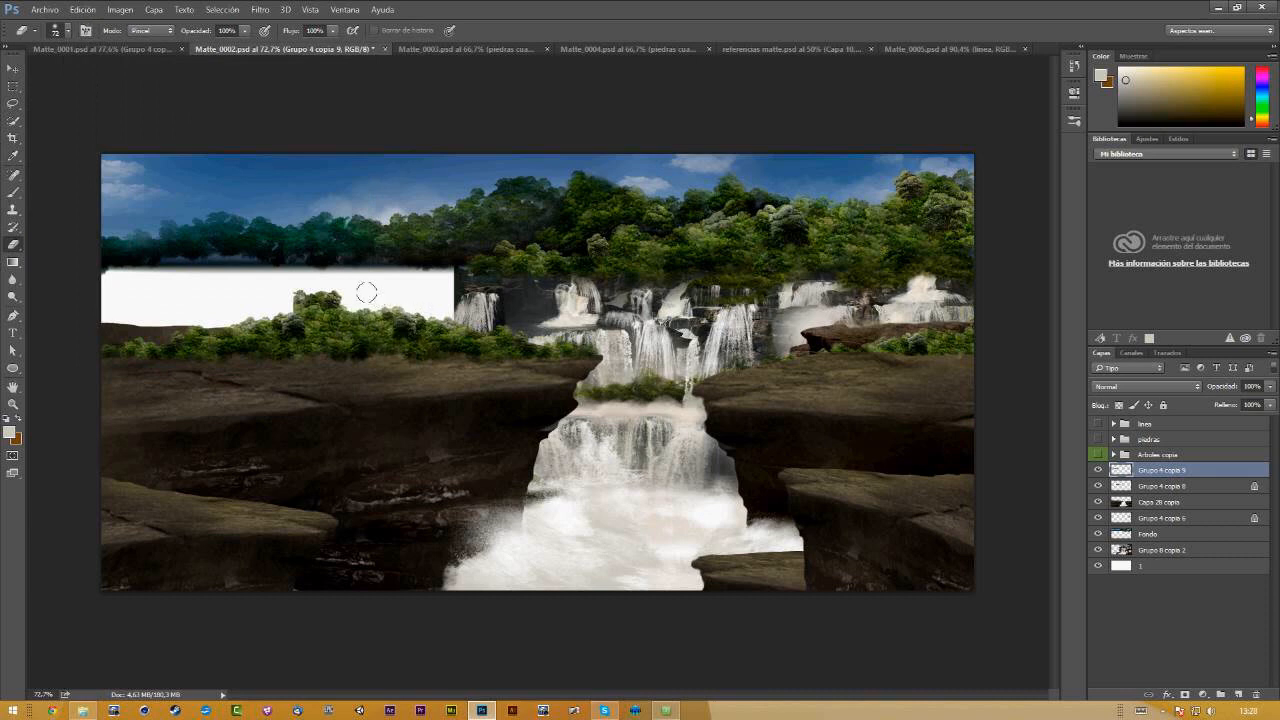
# Step: Unlock the transparent pixels of Grupo 4 copia 8 and erase its protruding square-edged treetop
pyautogui.click(1133, 490)
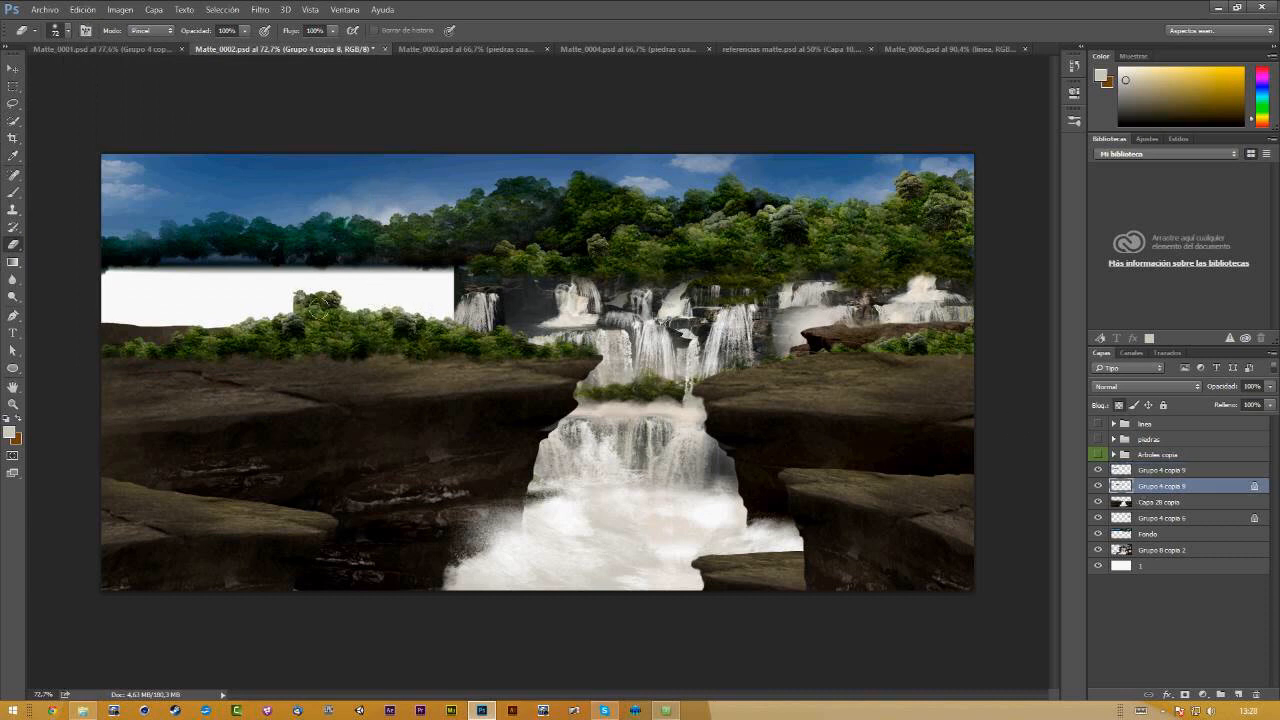
pyautogui.click(300, 299)
pyautogui.click(1119, 405)
pyautogui.moveTo(302, 292)
pyautogui.mouseDown()
pyautogui.moveTo(340, 292)
pyautogui.moveTo(332, 306)
pyautogui.moveTo(363, 293)
pyautogui.mouseUp()
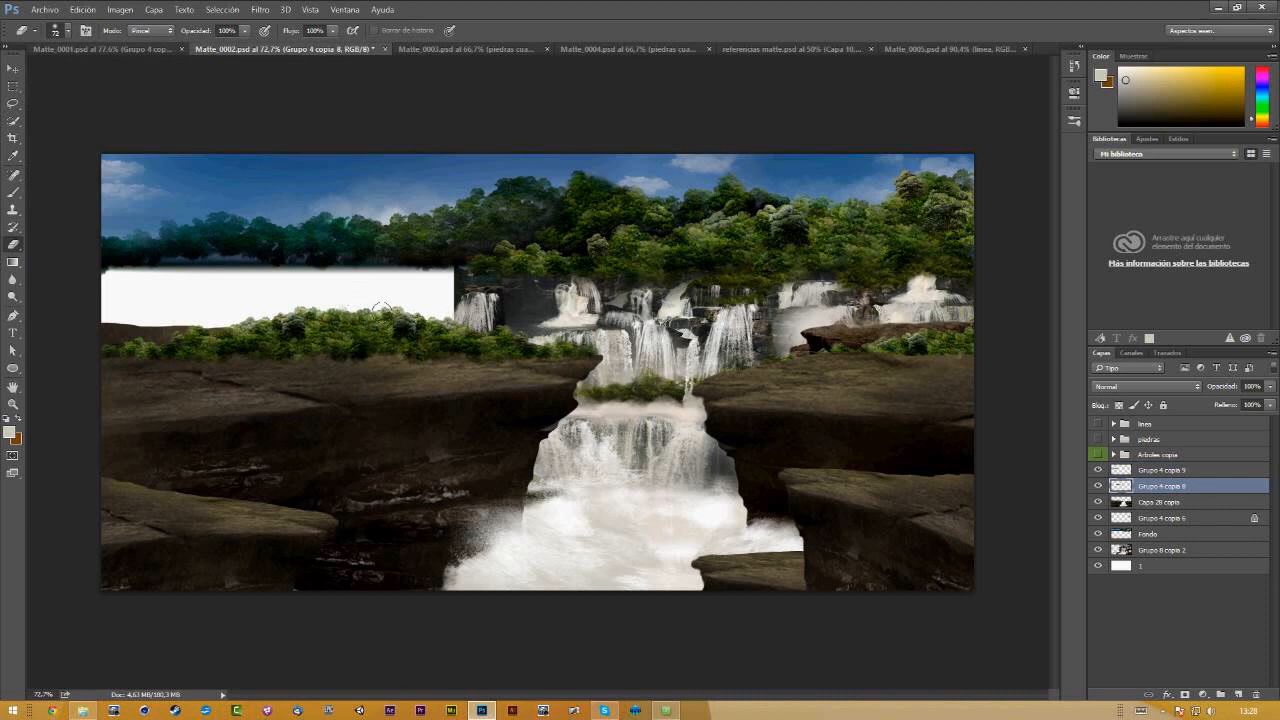
# Step: Duplicate both left-hand foliage layers onto the right-hand cliff top and narrow the copies to fit its edge
pyautogui.press('v')
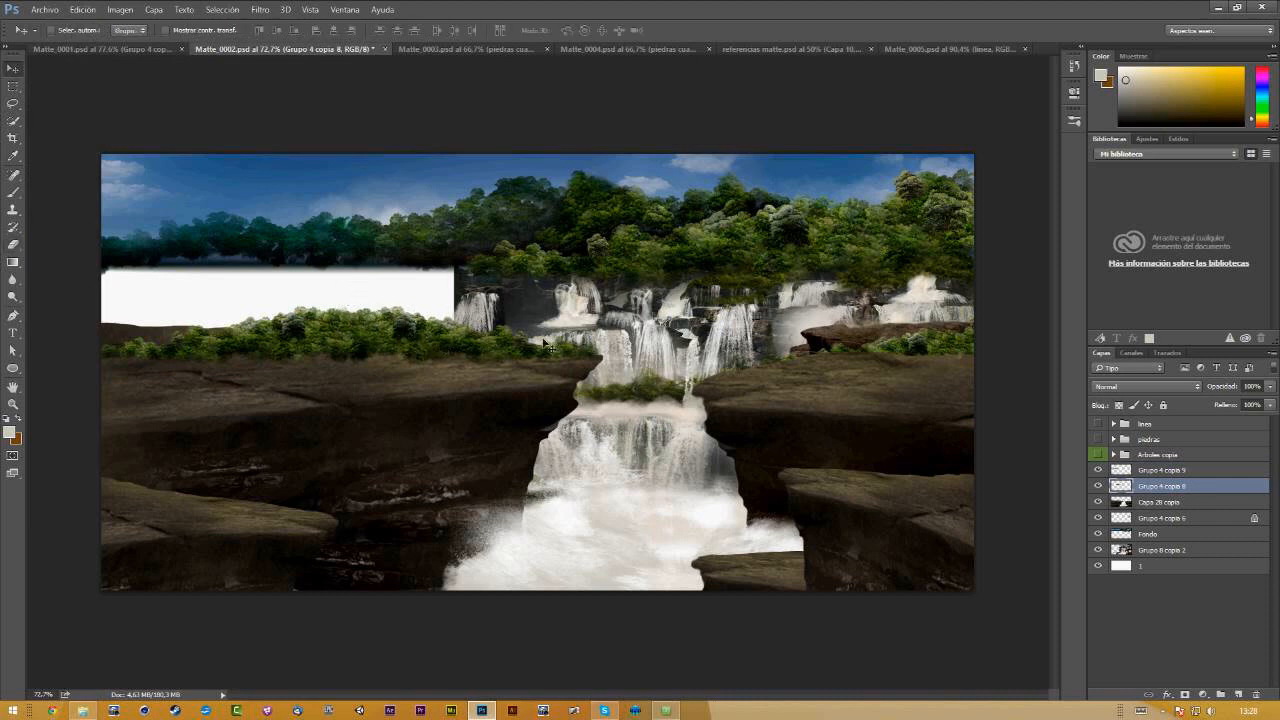
pyautogui.keyDown('shift'); pyautogui.click(1158, 470); pyautogui.keyUp('shift')
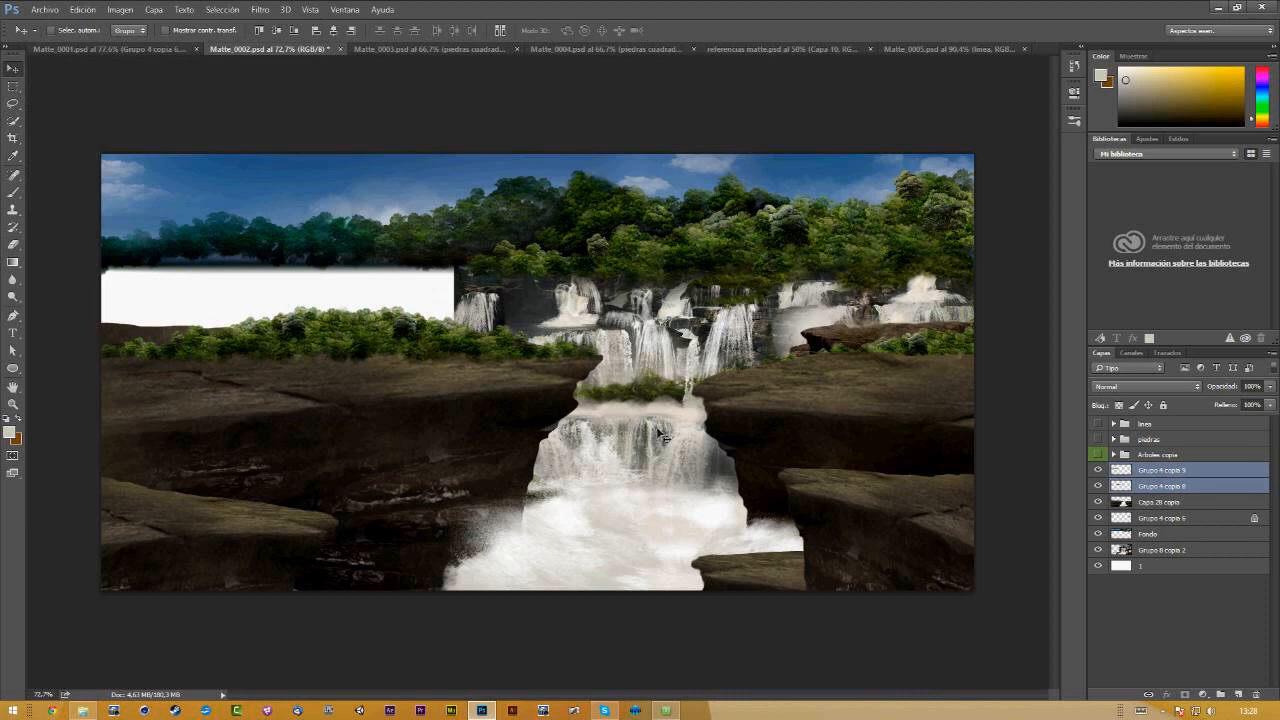
pyautogui.moveTo(386, 360); pyautogui.dragTo(932, 497)
pyautogui.hotkey('ctrl', 't')
pyautogui.moveTo(626, 491); pyautogui.dragTo(707, 491)
pyautogui.moveTo(868, 496); pyautogui.dragTo(890, 388)
pyautogui.press('Return')
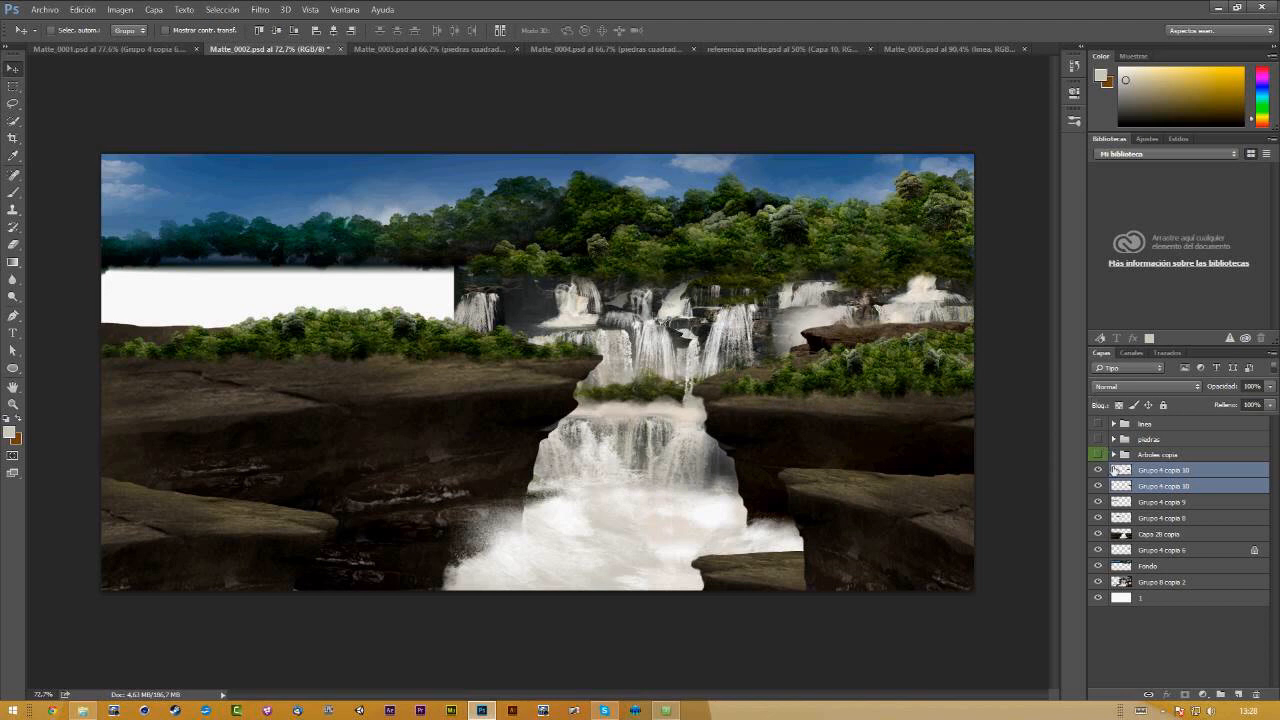
# Step: Hide Grupo 4 copia 6 and group all layers from the topmost Grupo 4 copia 10 down to it
pyautogui.keyDown('ctrl'); pyautogui.click(1152, 487); pyautogui.keyUp('ctrl')
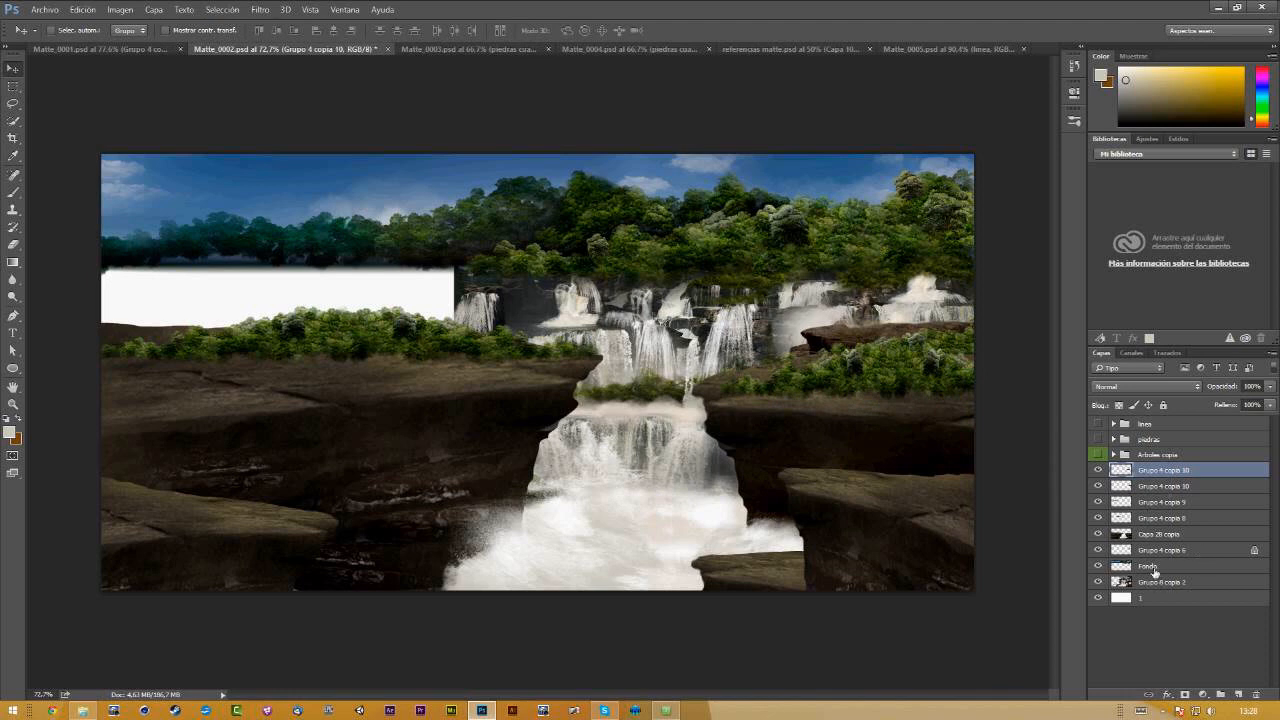
pyautogui.keyDown('shift'); pyautogui.click(1152, 550); pyautogui.keyUp('shift')
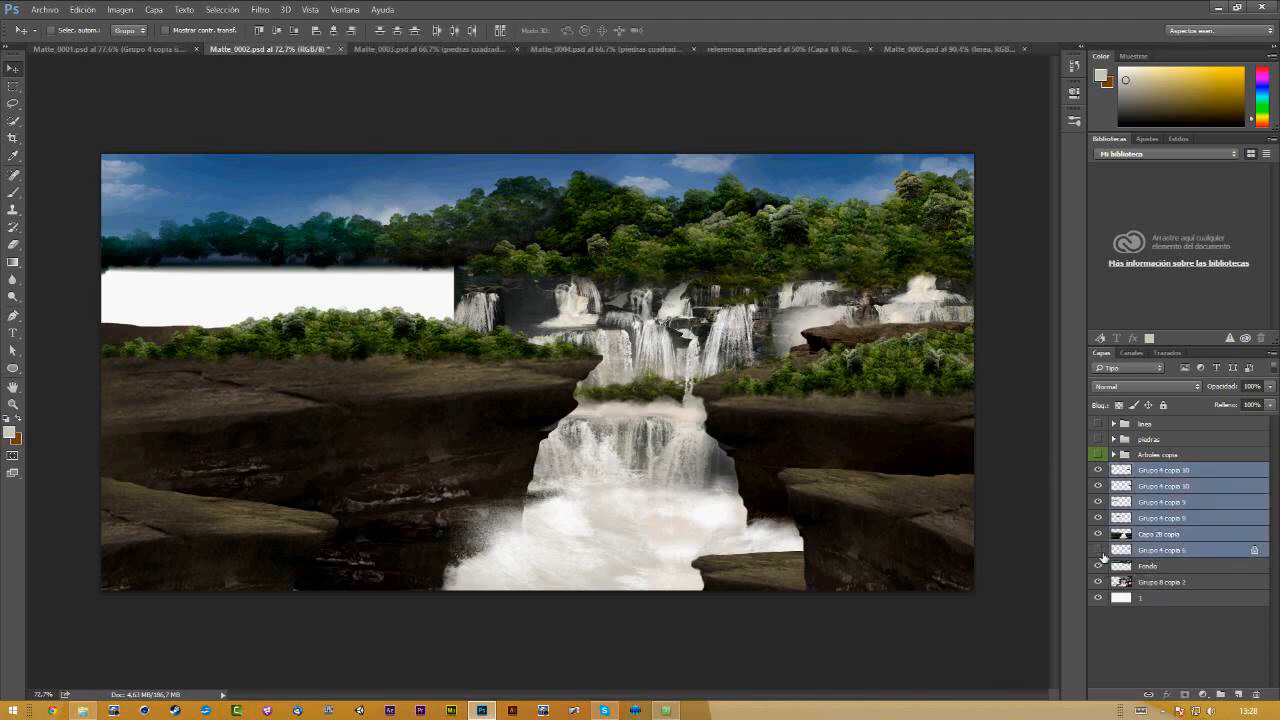
pyautogui.click(1099, 551)
pyautogui.hotkey('ctrl', 'g')
# Step: Hide the new layer group and show the Arboles copia and piedras groups
pyautogui.click(1099, 470)
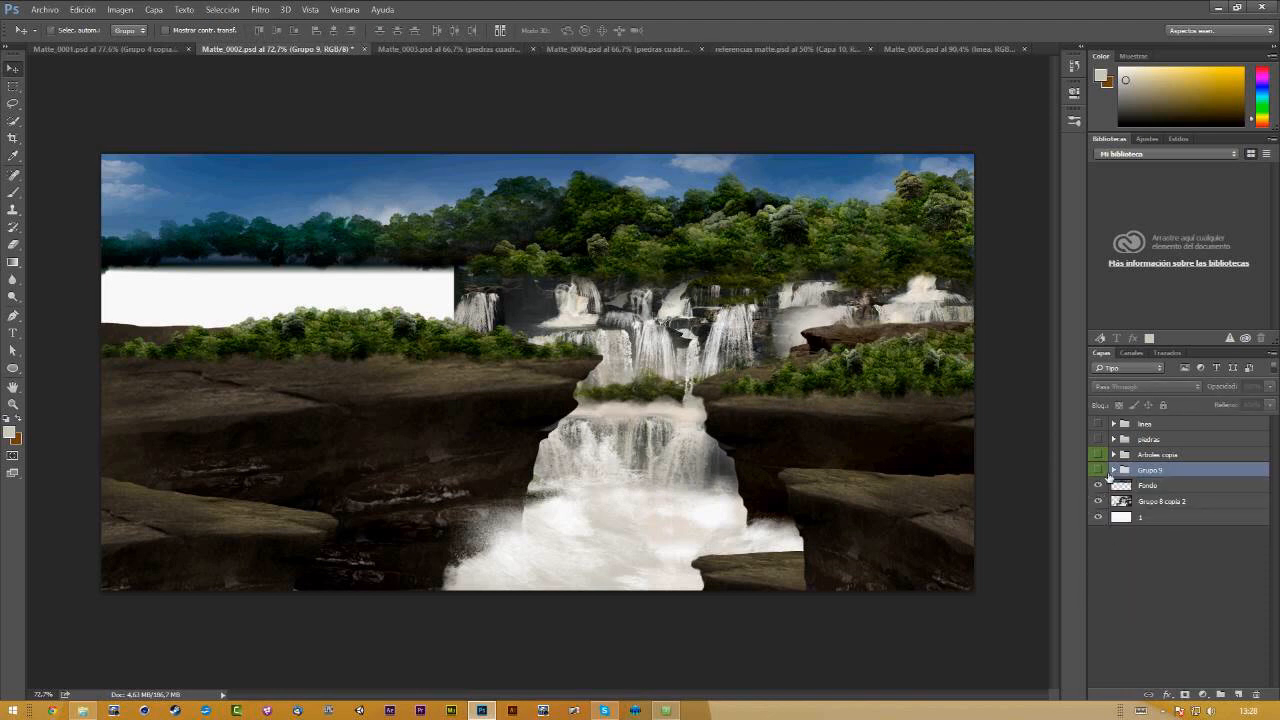
pyautogui.click(1099, 454)
pyautogui.click(1099, 439)
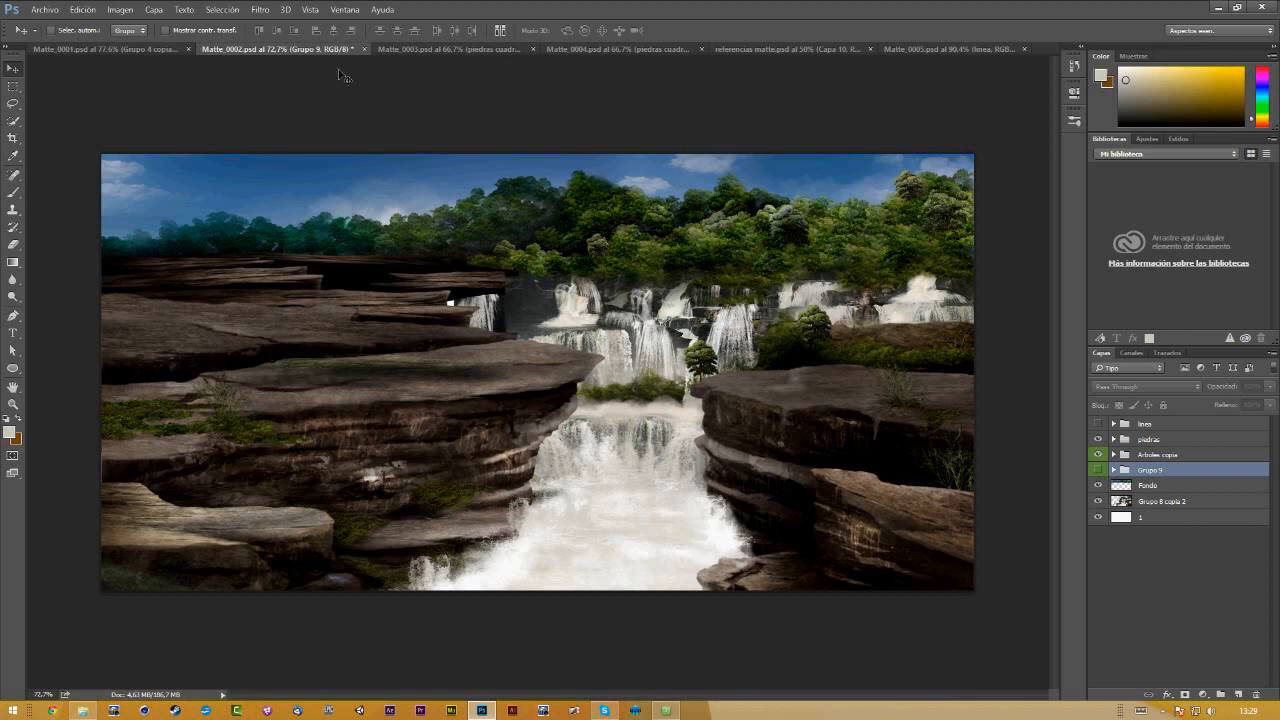
# Step: Switch to Matte_0003.psd and set the linea sketch group's opacity to 50%
pyautogui.click(426, 46)
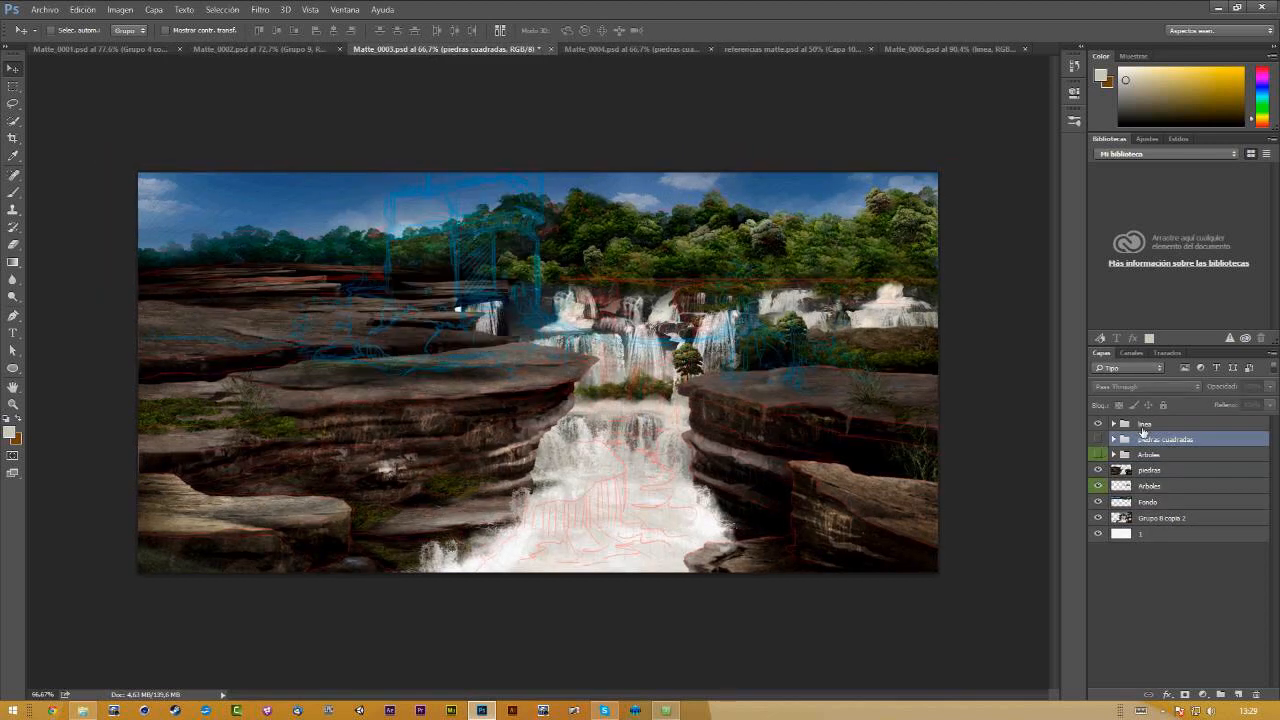
pyautogui.click(1144, 430)
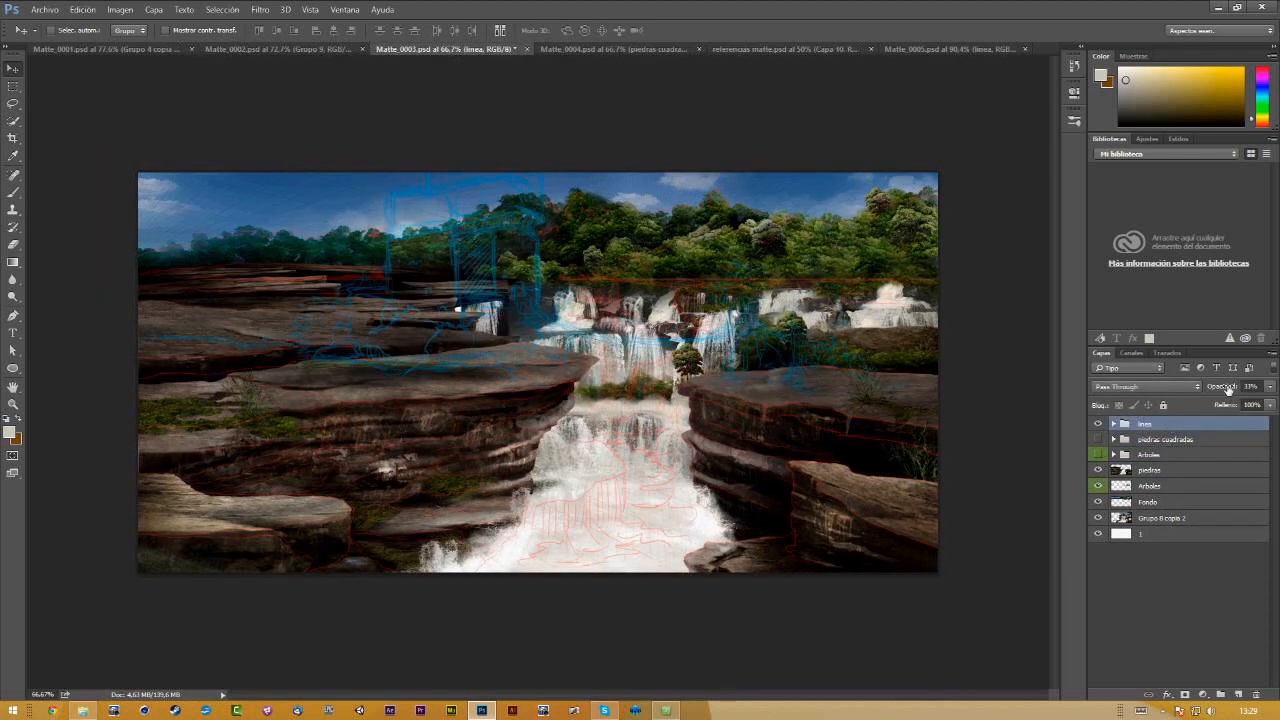
pyautogui.click(1251, 387)
pyautogui.scroll(10, 1253, 389)
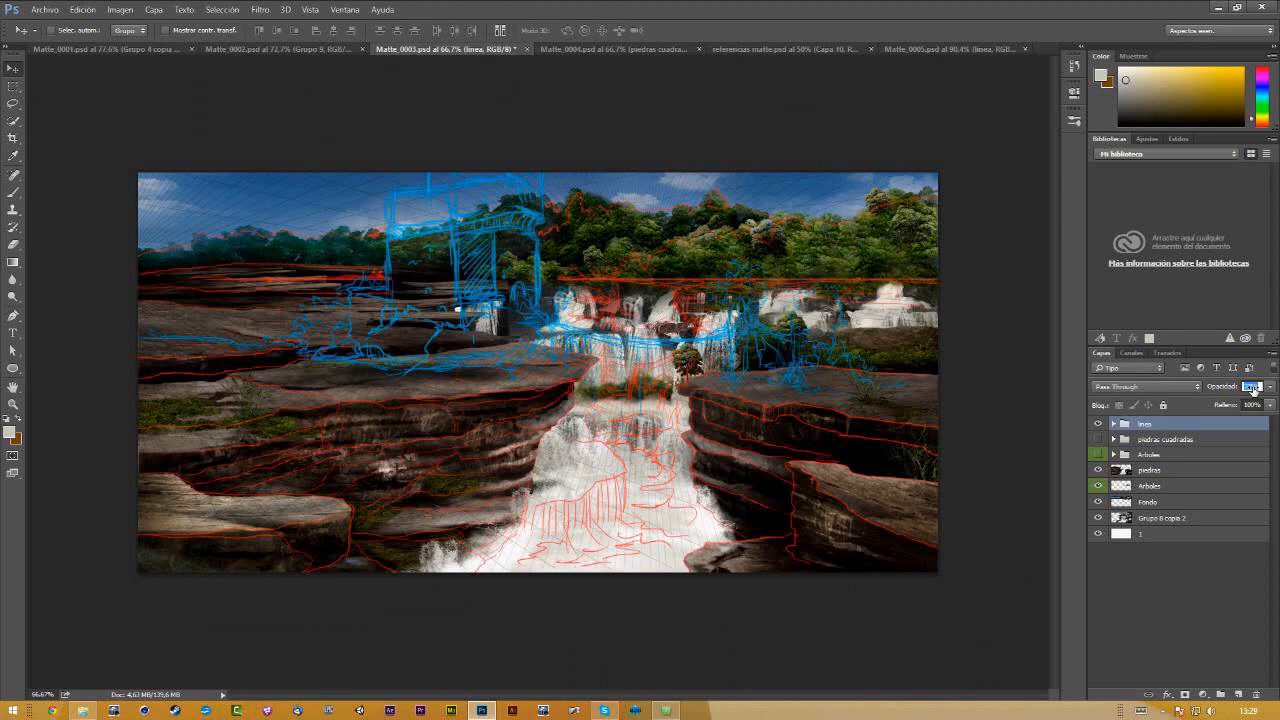
pyautogui.write('50')
pyautogui.press('Return')
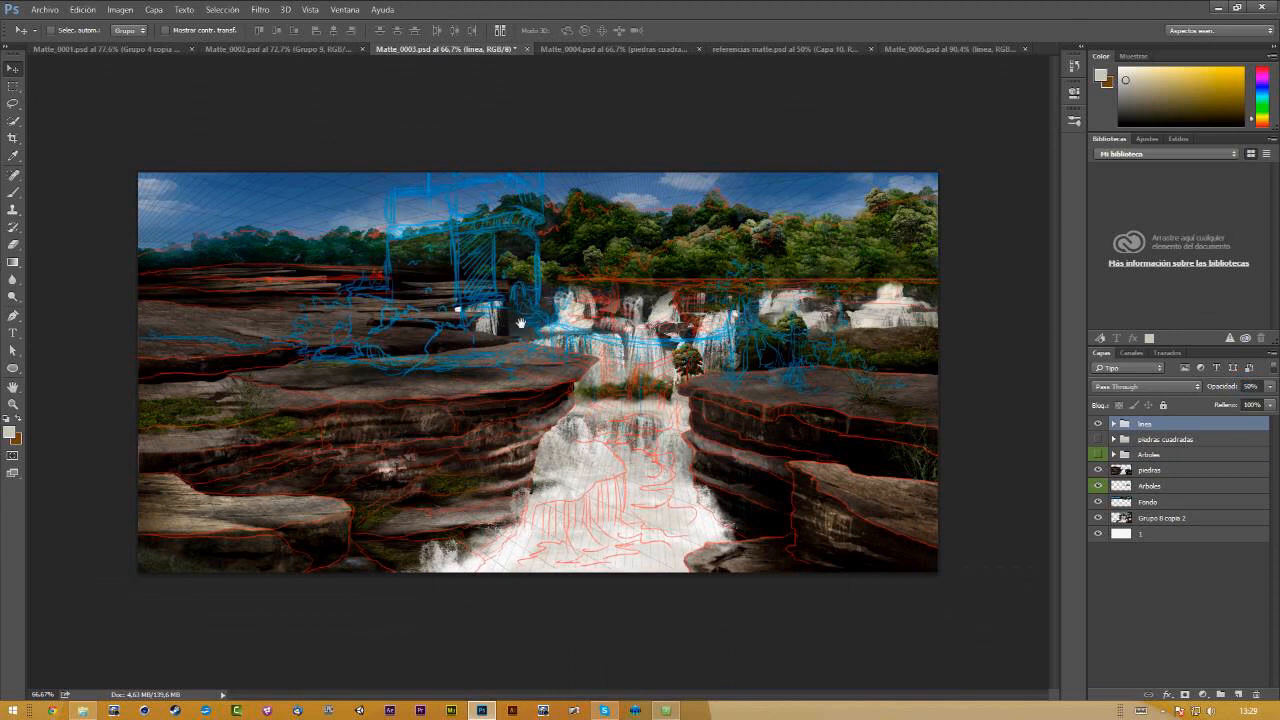
# Step: Add a new layer above piedras and lasso the outline of the left-hand stone pillar in the blue sketch
pyautogui.press('f')
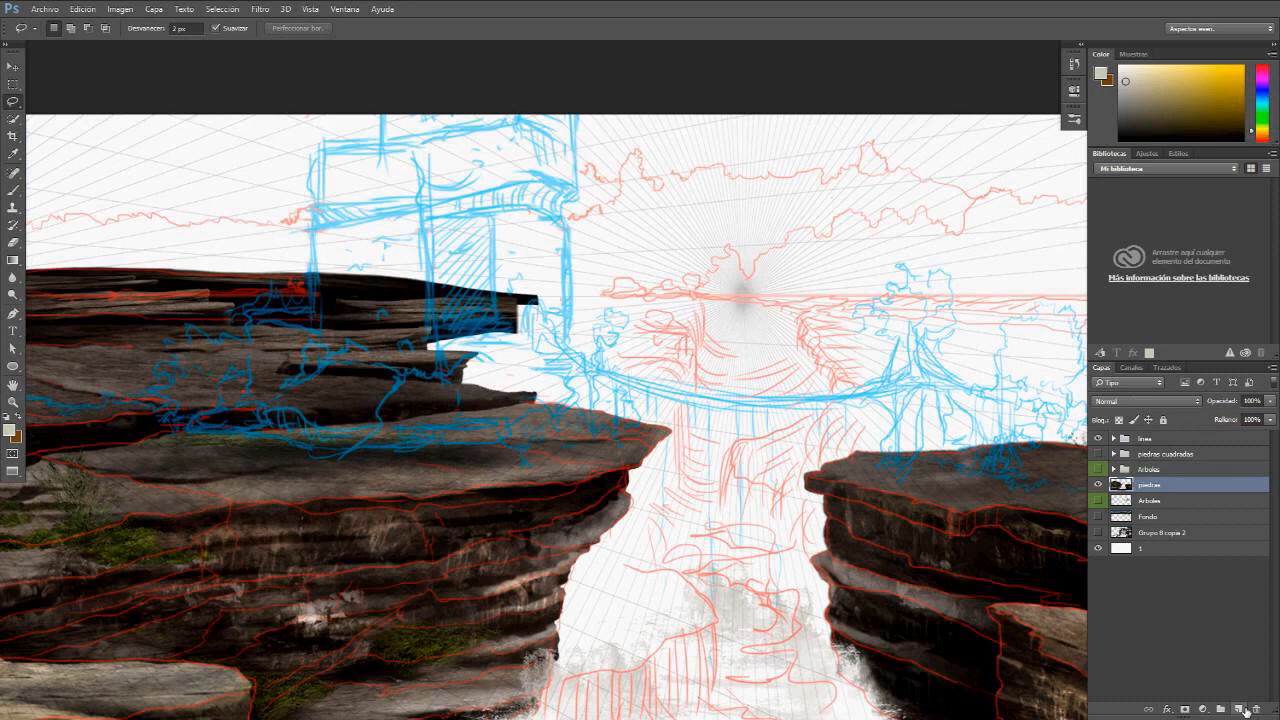
pyautogui.click(1239, 709)
pyautogui.moveTo(379, 219); pyautogui.dragTo(369, 261)
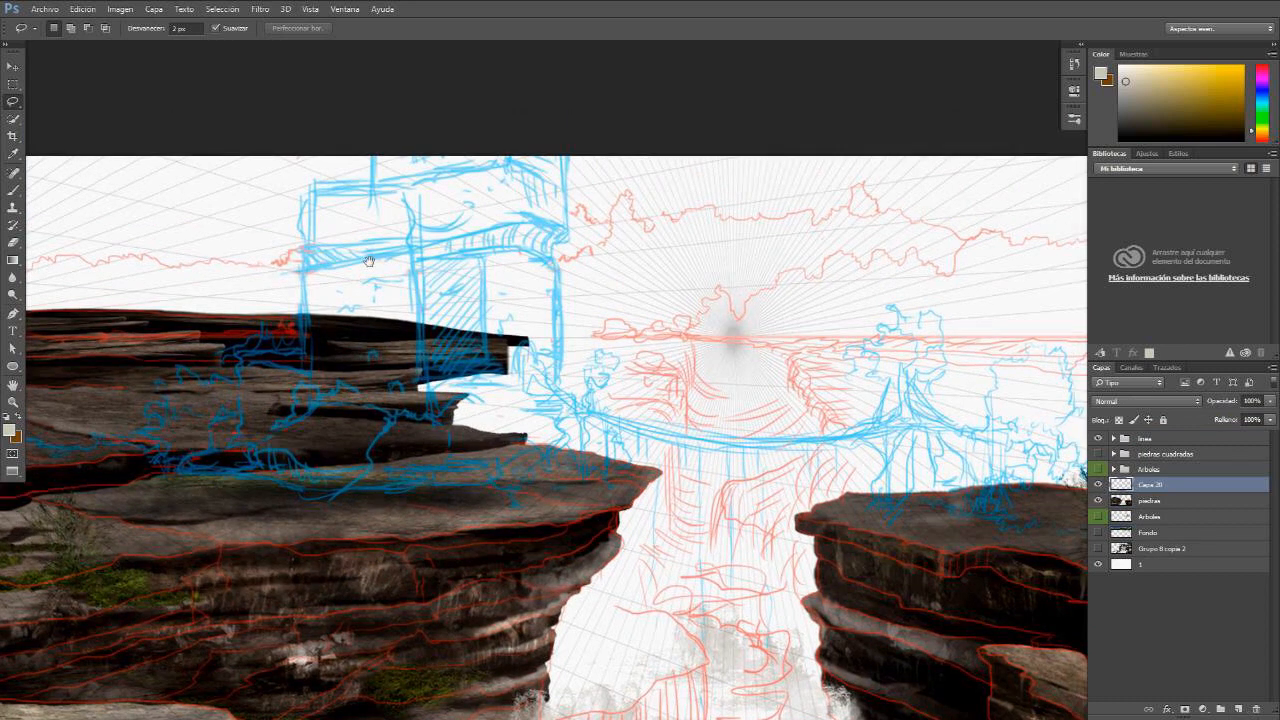
pyautogui.moveTo(369, 261); pyautogui.dragTo(367, 275)
pyautogui.moveTo(312, 198); pyautogui.dragTo(318, 197)
# Step: Fill the selected pillar with dark olive #4a3f08 using the 201 px textured brush
pyautogui.press('b')
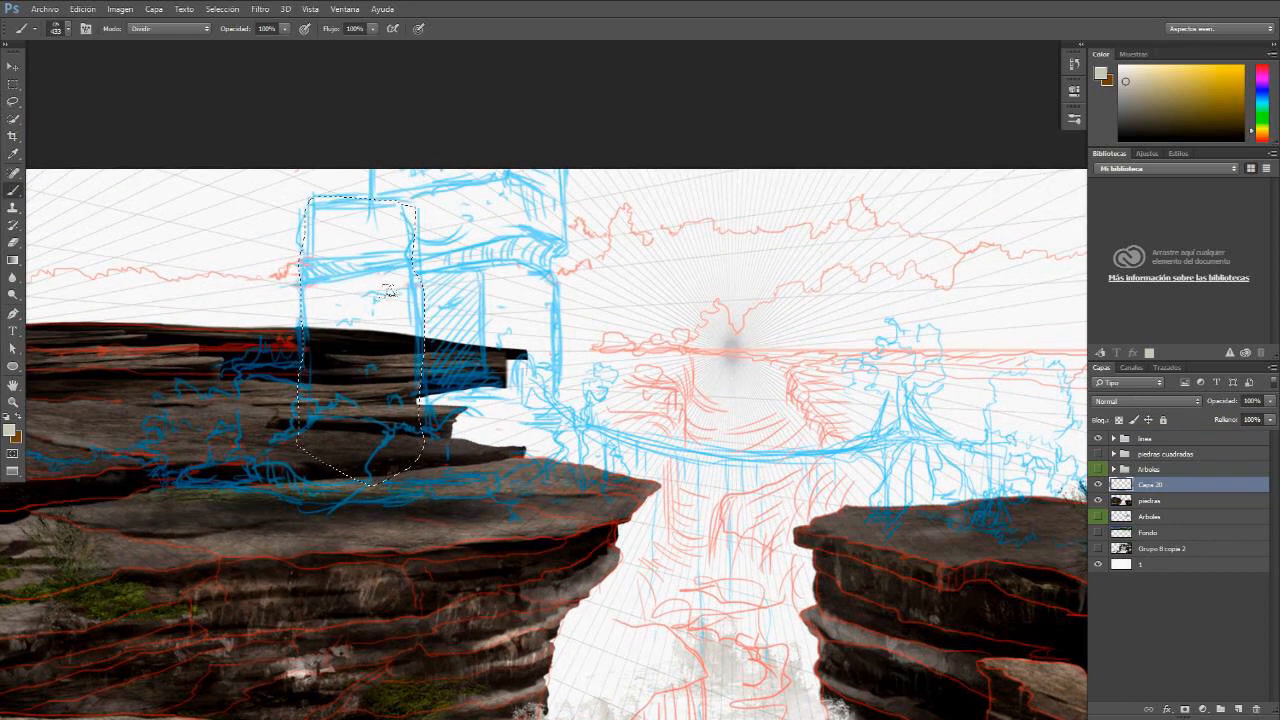
pyautogui.rightClick(389, 291)
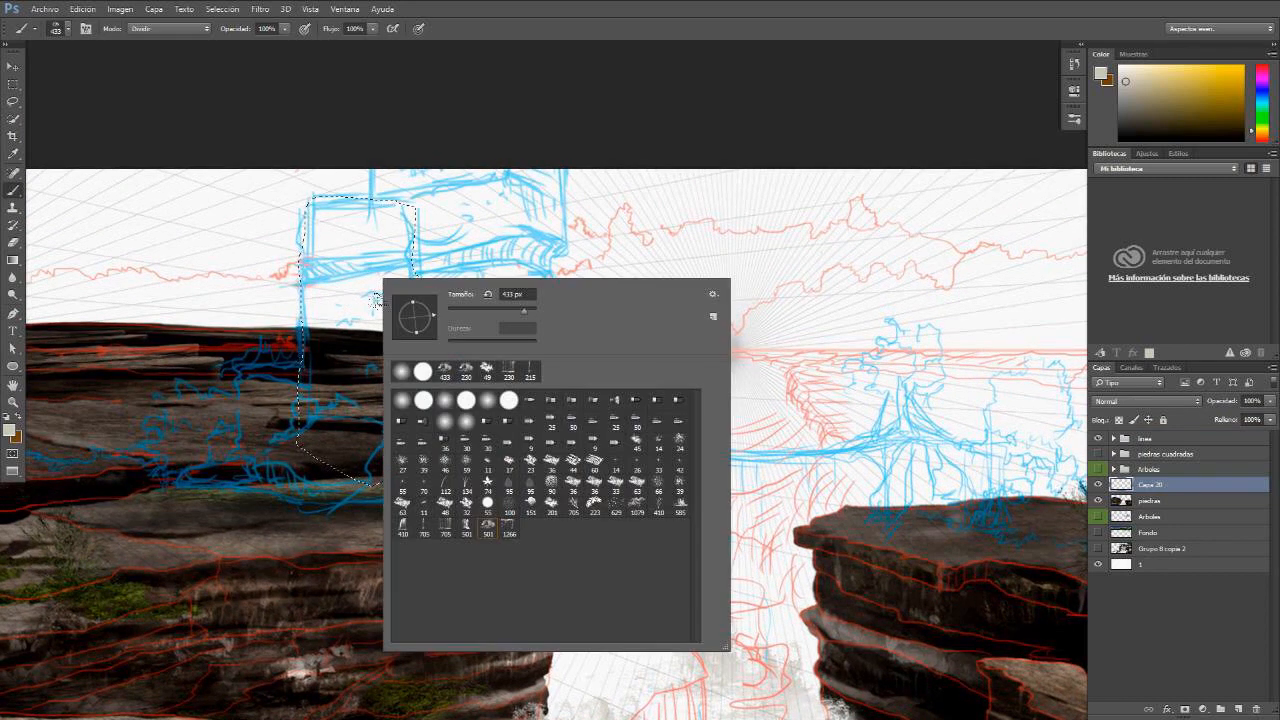
pyautogui.click(553, 511)
pyautogui.click(10, 430)
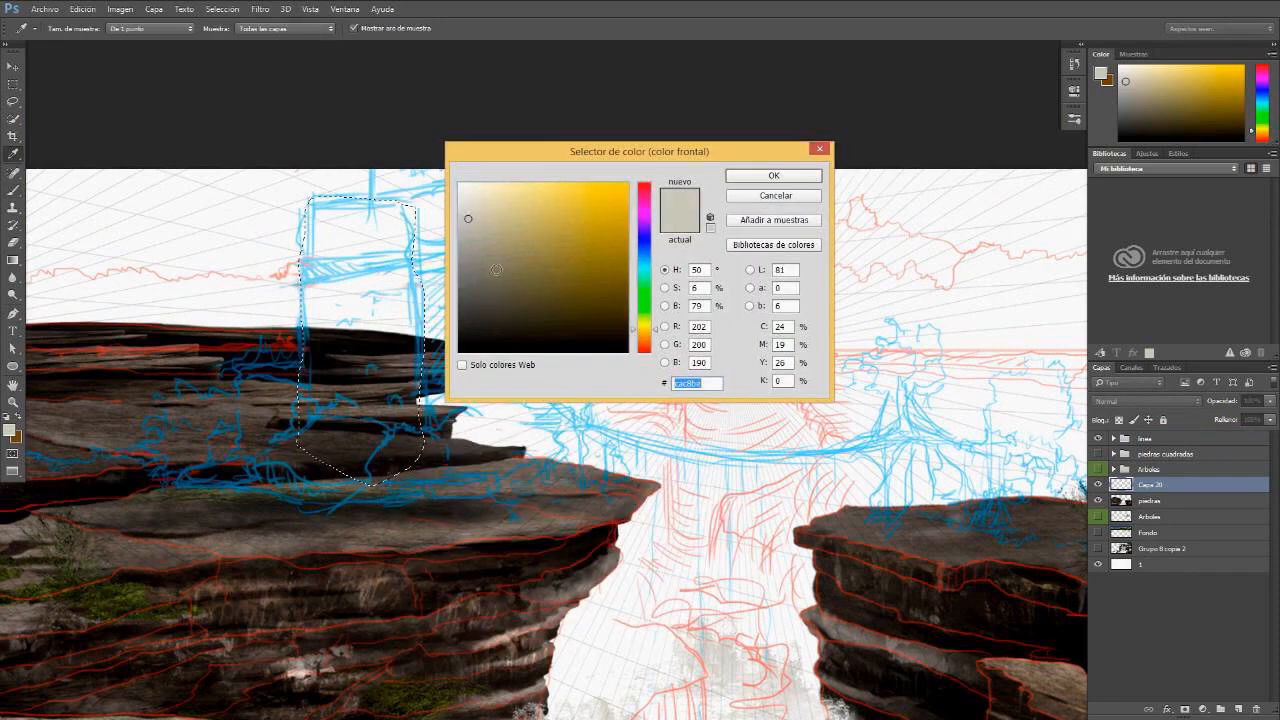
pyautogui.click(609, 314)
pyautogui.click(609, 303)
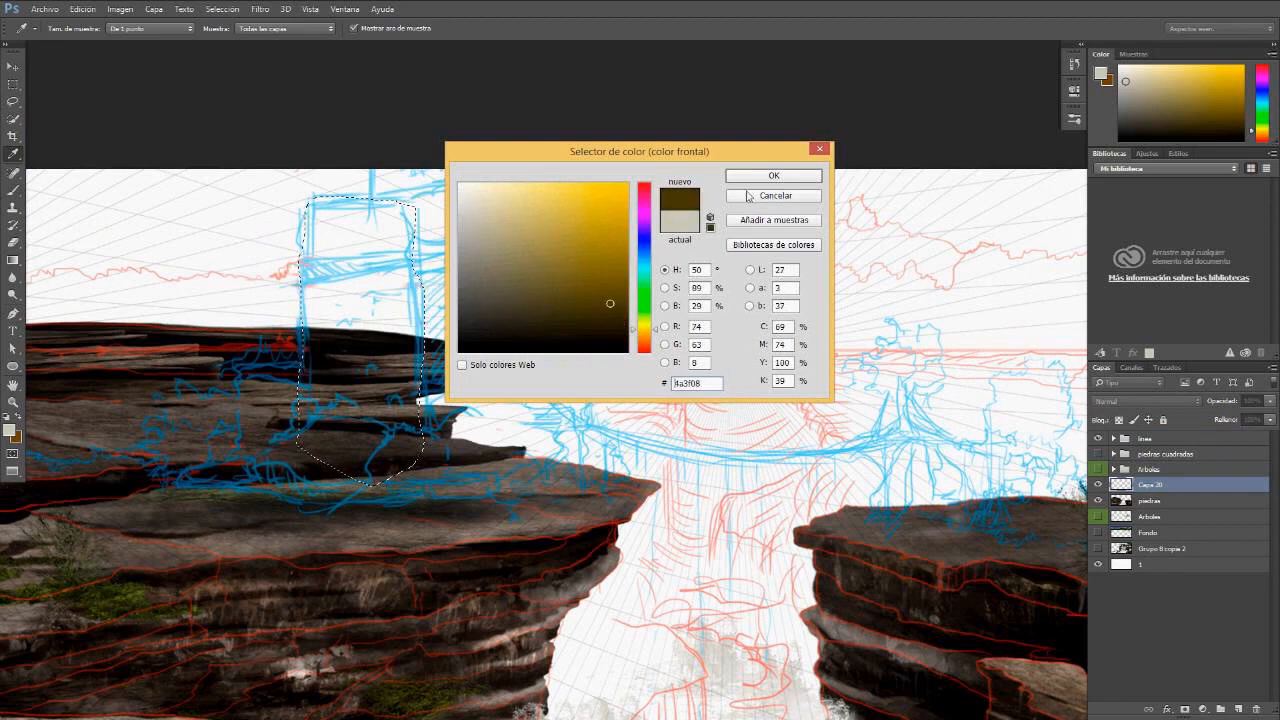
pyautogui.click(757, 174)
pyautogui.moveTo(330, 220)
pyautogui.mouseDown()
pyautogui.moveTo(390, 292)
pyautogui.moveTo(372, 450)
pyautogui.mouseUp()
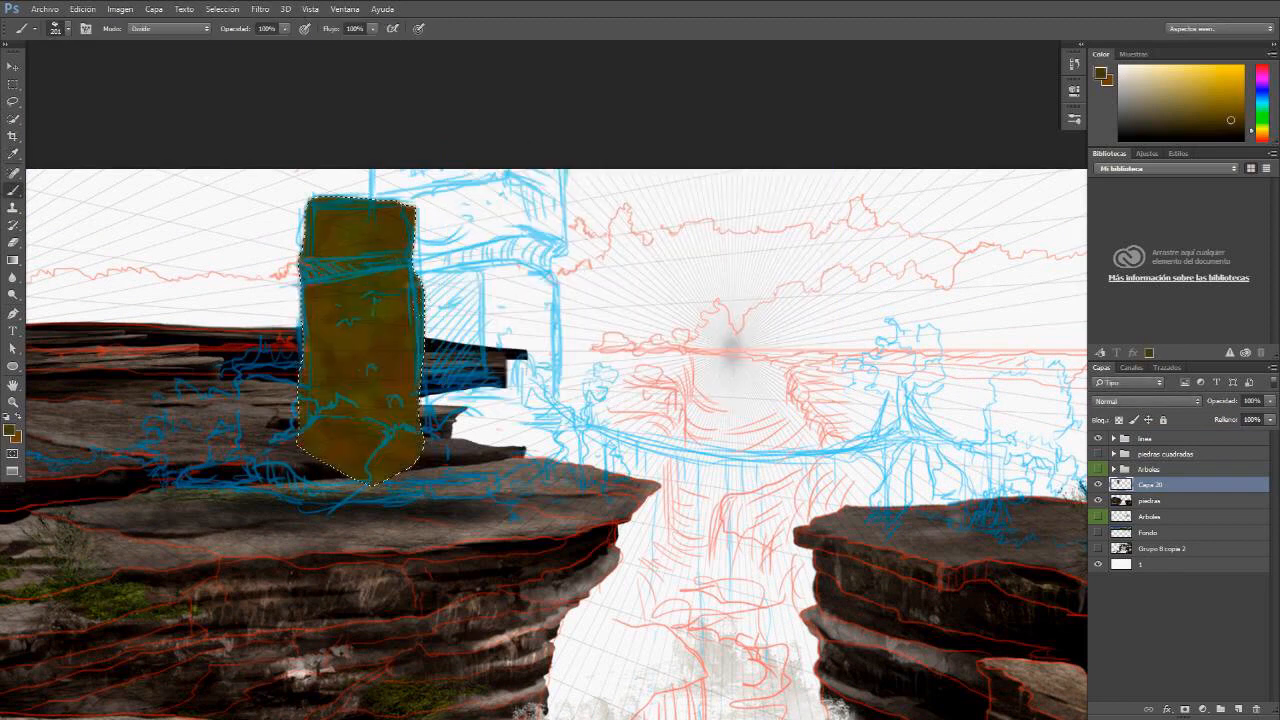
# Step: Reduce the brush to 53 px, set its blending mode to Normal and repaint the pillar with finer texture
pyautogui.click(85, 29)
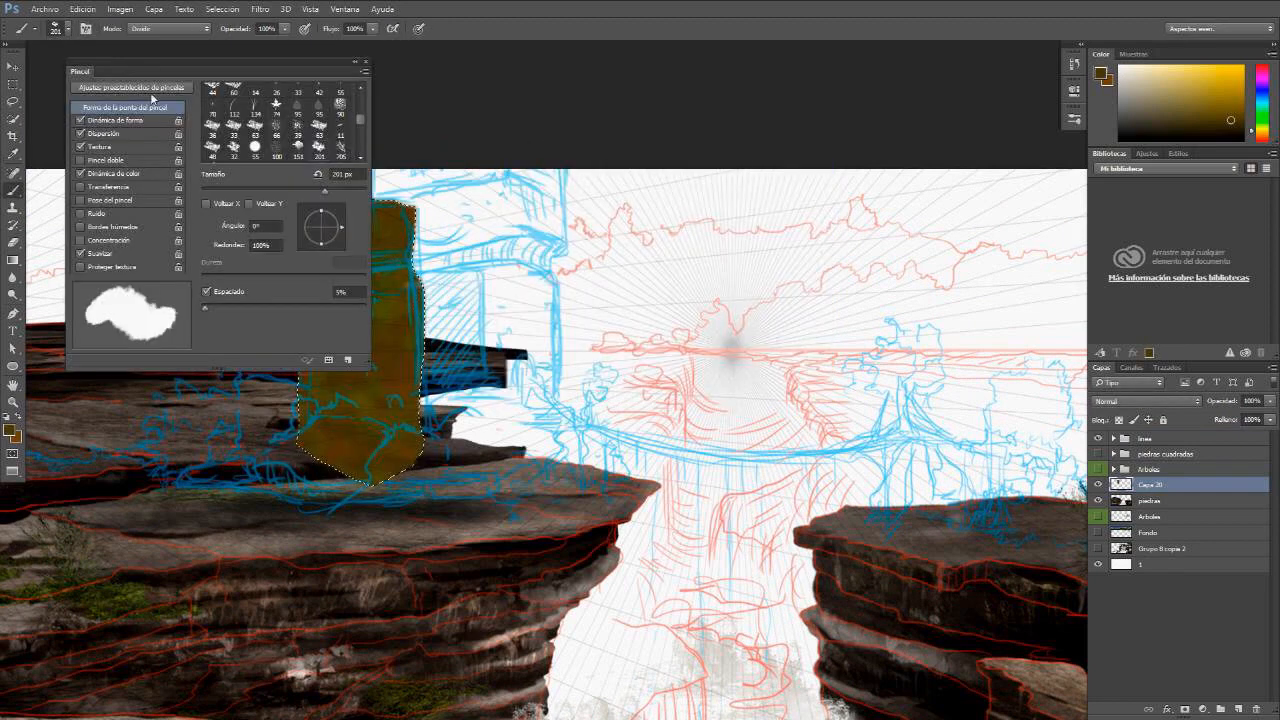
pyautogui.moveTo(311, 189)
pyautogui.mouseDown()
pyautogui.moveTo(232, 181)
pyautogui.moveTo(244, 189)
pyautogui.mouseUp()
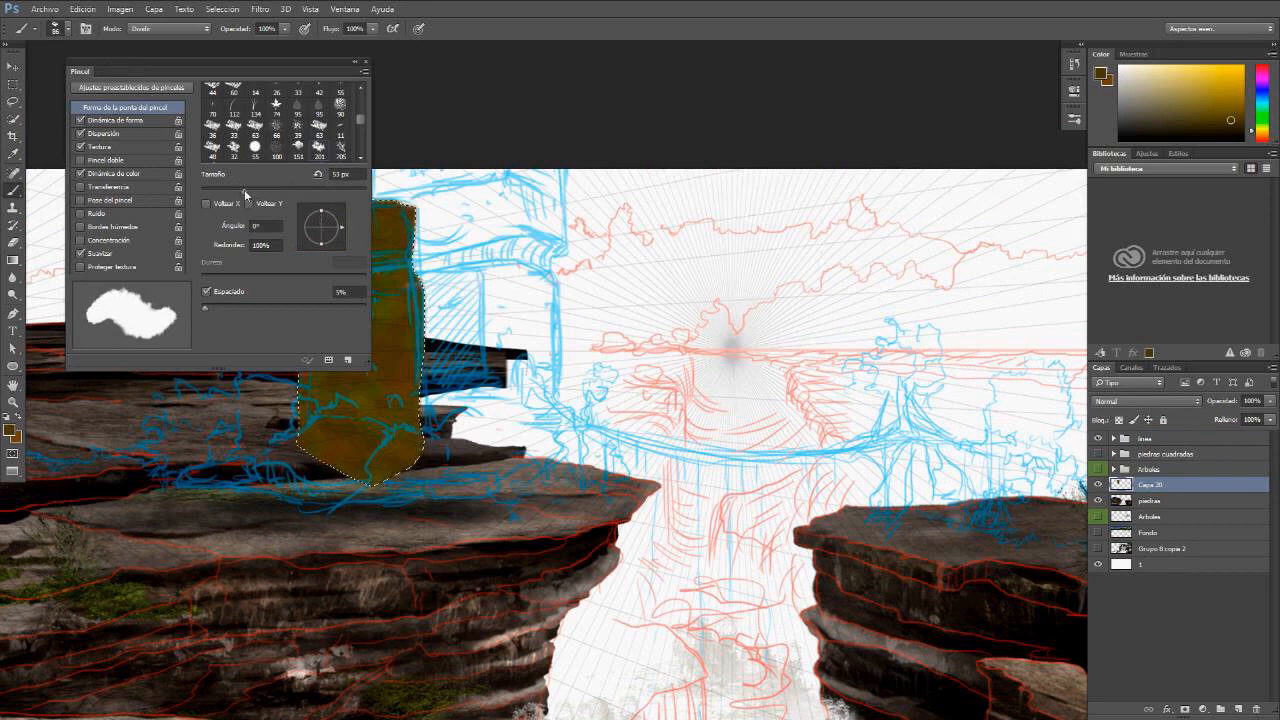
pyautogui.moveTo(400, 215)
pyautogui.mouseDown()
pyautogui.moveTo(392, 255)
pyautogui.moveTo(390, 241)
pyautogui.mouseUp()
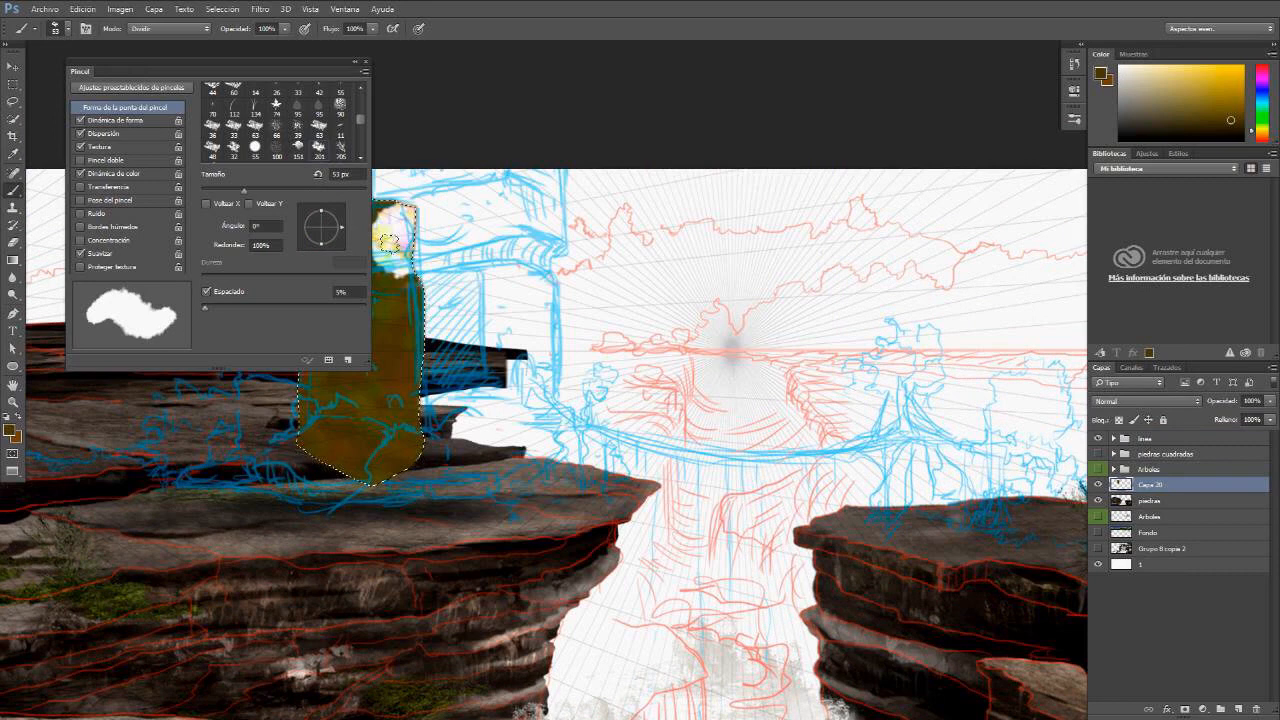
pyautogui.click(180, 28)
pyautogui.click(170, 42)
pyautogui.moveTo(385, 265)
pyautogui.mouseDown()
pyautogui.moveTo(404, 243)
pyautogui.moveTo(396, 228)
pyautogui.moveTo(336, 335)
pyautogui.moveTo(385, 375)
pyautogui.moveTo(409, 457)
pyautogui.moveTo(458, 393)
pyautogui.mouseUp()
pyautogui.press('F5')
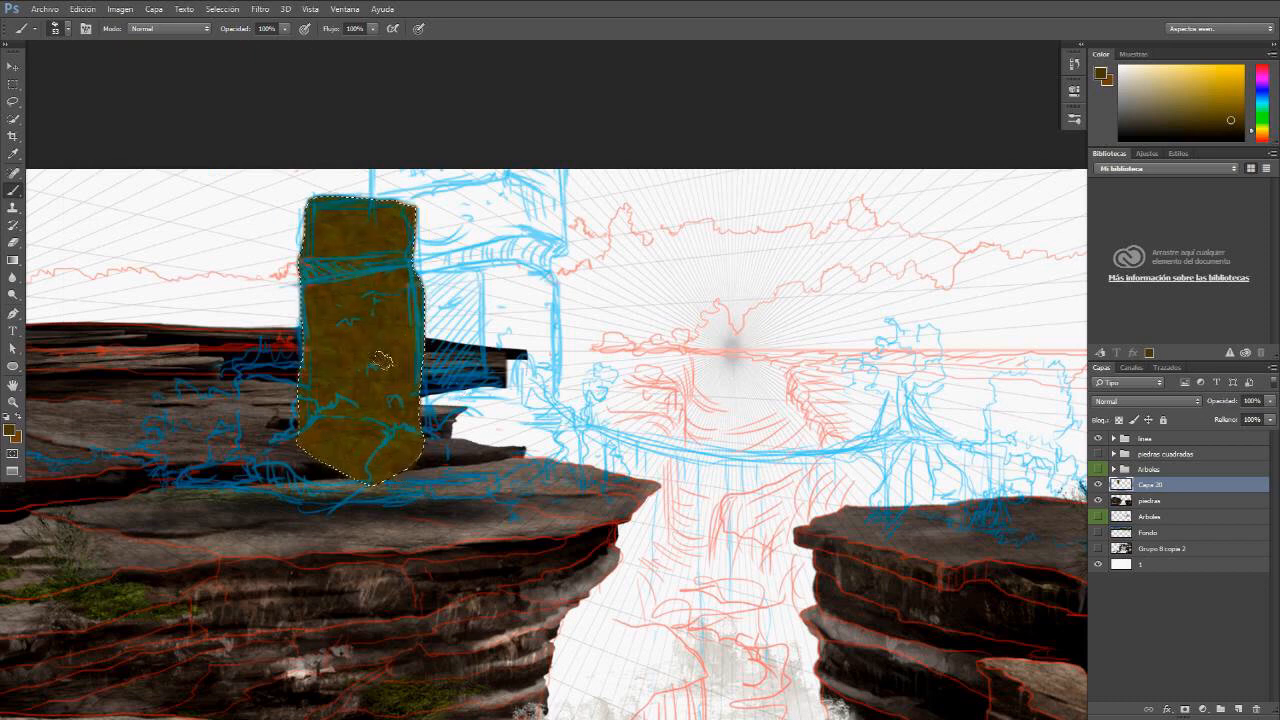
# Step: Lasso the pillar's left face, lock the layer's transparent pixels and darken the face with Multiply gradients at 67% opacity
pyautogui.press('l')
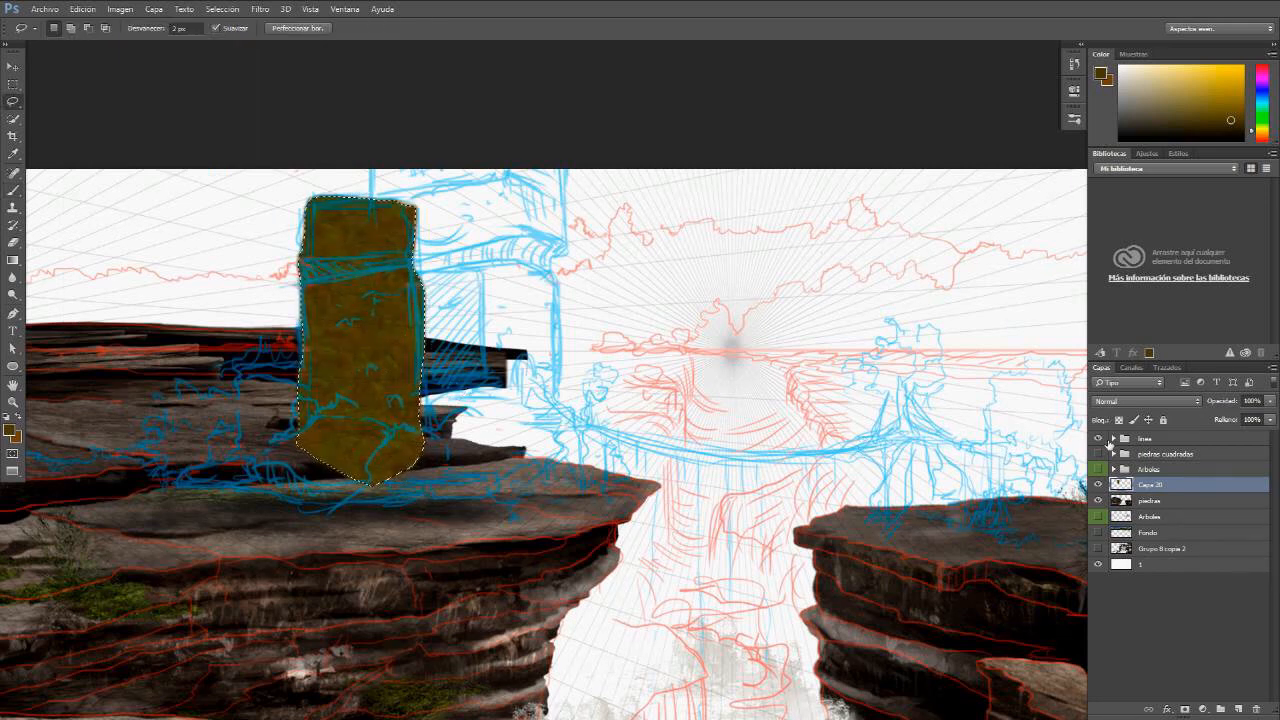
pyautogui.click(1104, 439)
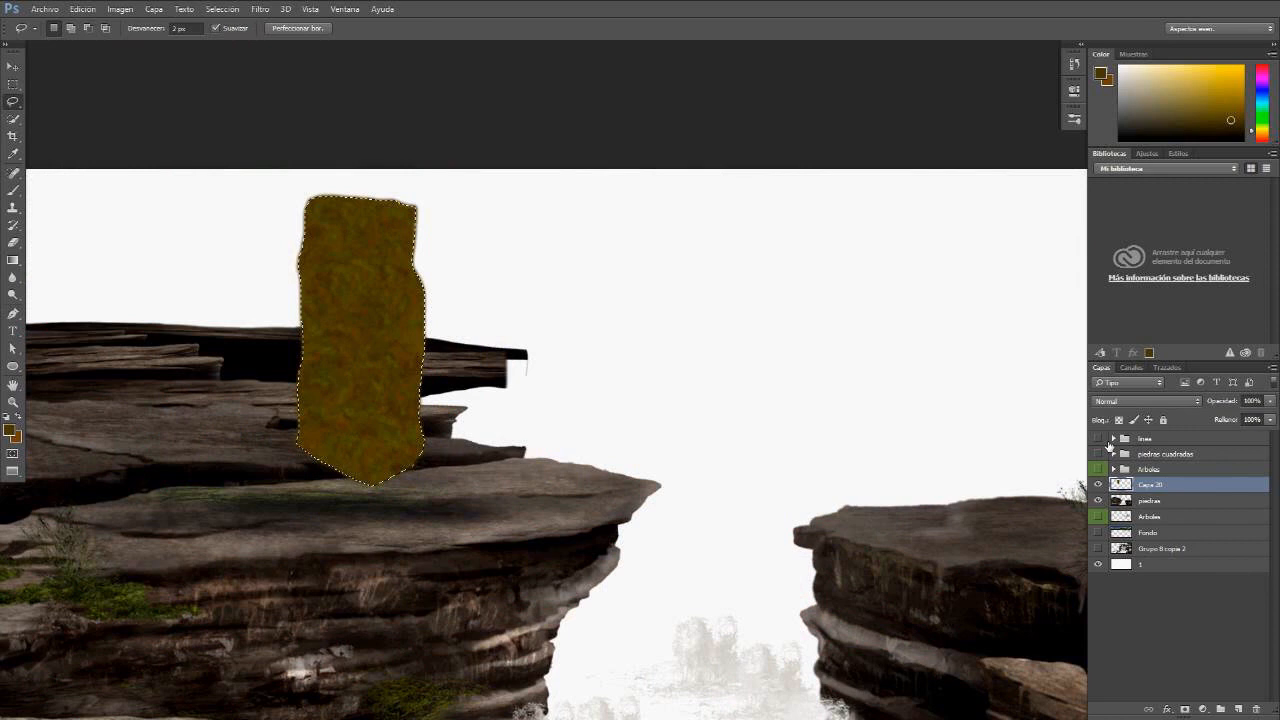
pyautogui.click(1099, 439)
pyautogui.press('g')
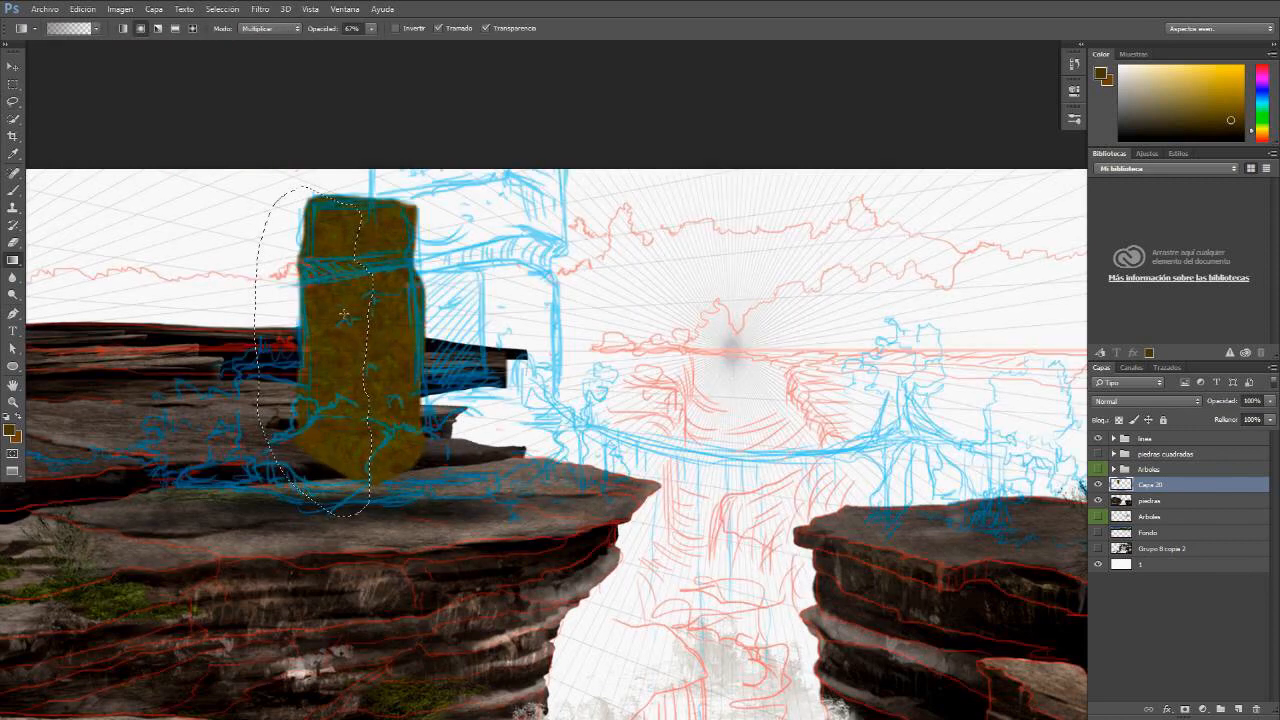
pyautogui.click(1119, 421)
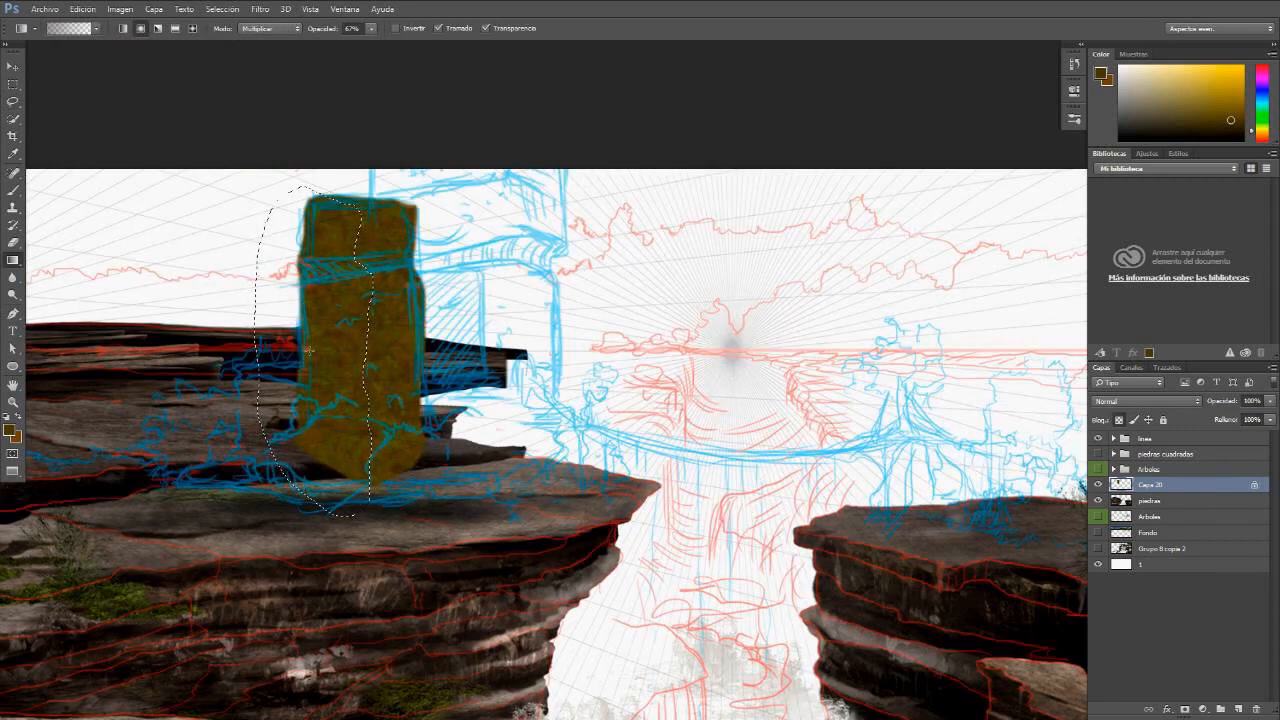
pyautogui.moveTo(270, 471); pyautogui.dragTo(350, 402)
pyautogui.moveTo(234, 305); pyautogui.dragTo(344, 225)
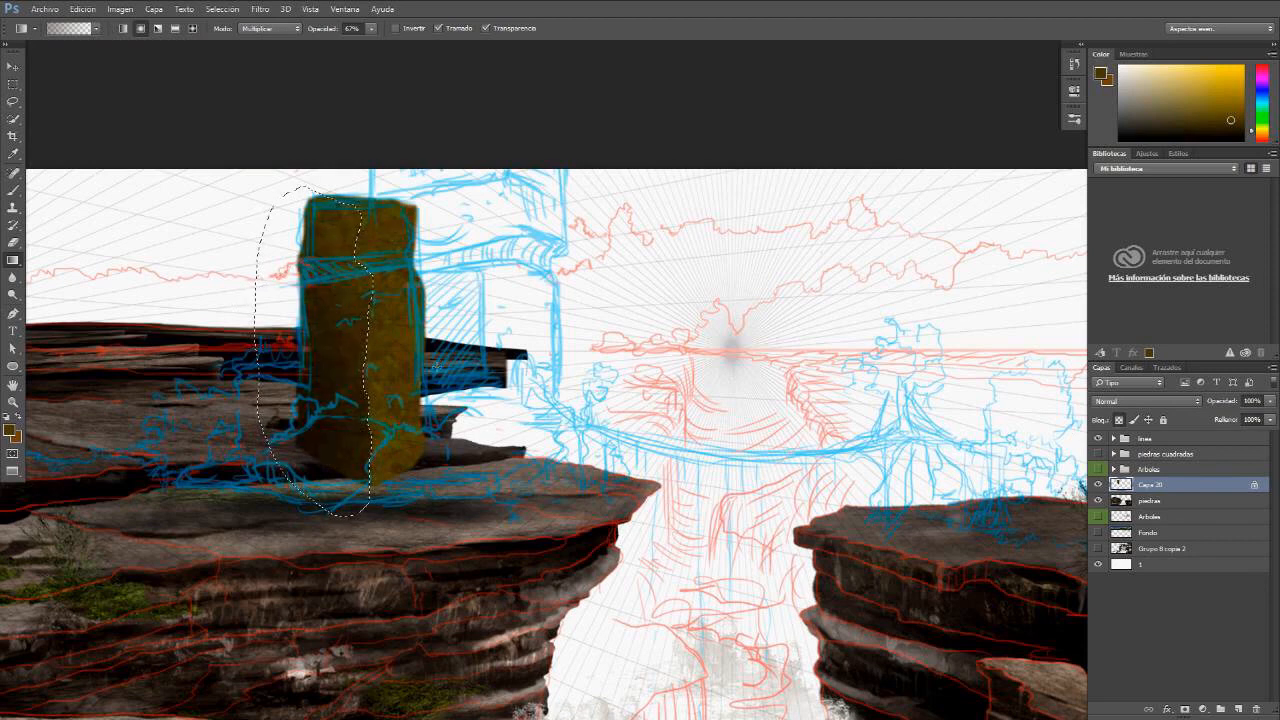
pyautogui.hotkey('ctrl', 'd')
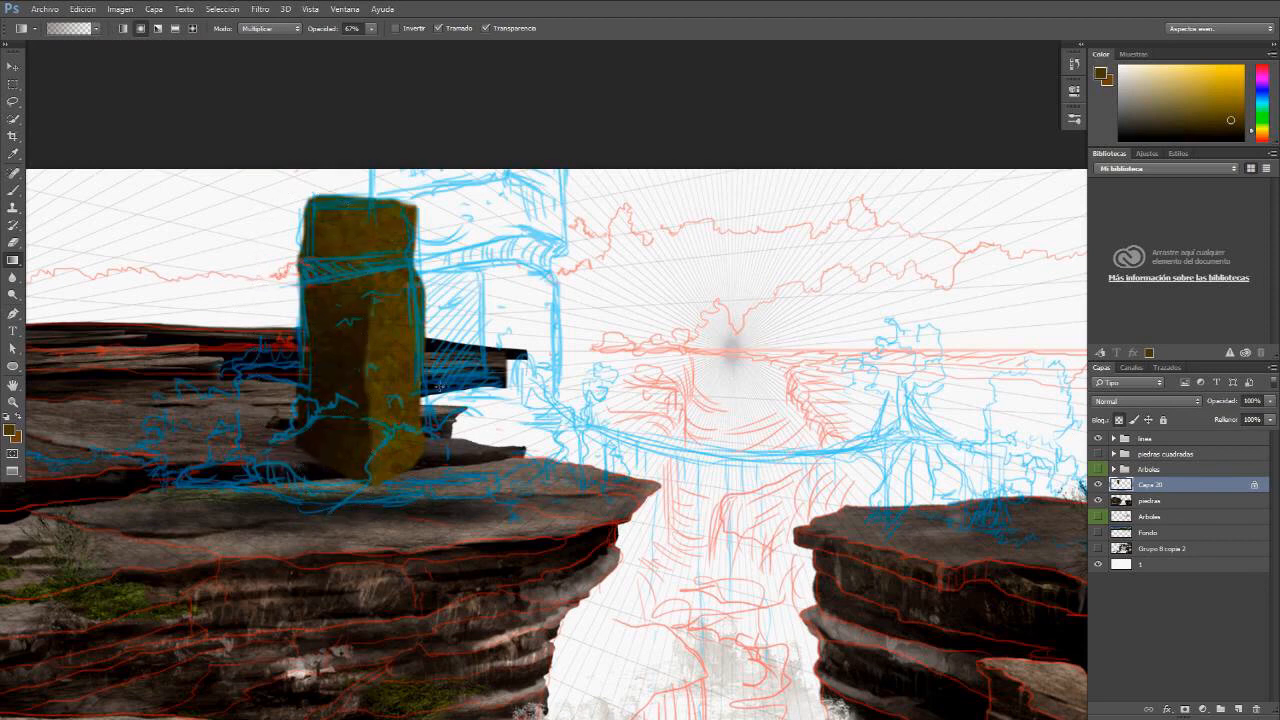
# Step: Hide the linea sketch group, leave full-screen view and switch to the referencias matte.psd document
pyautogui.press('v')
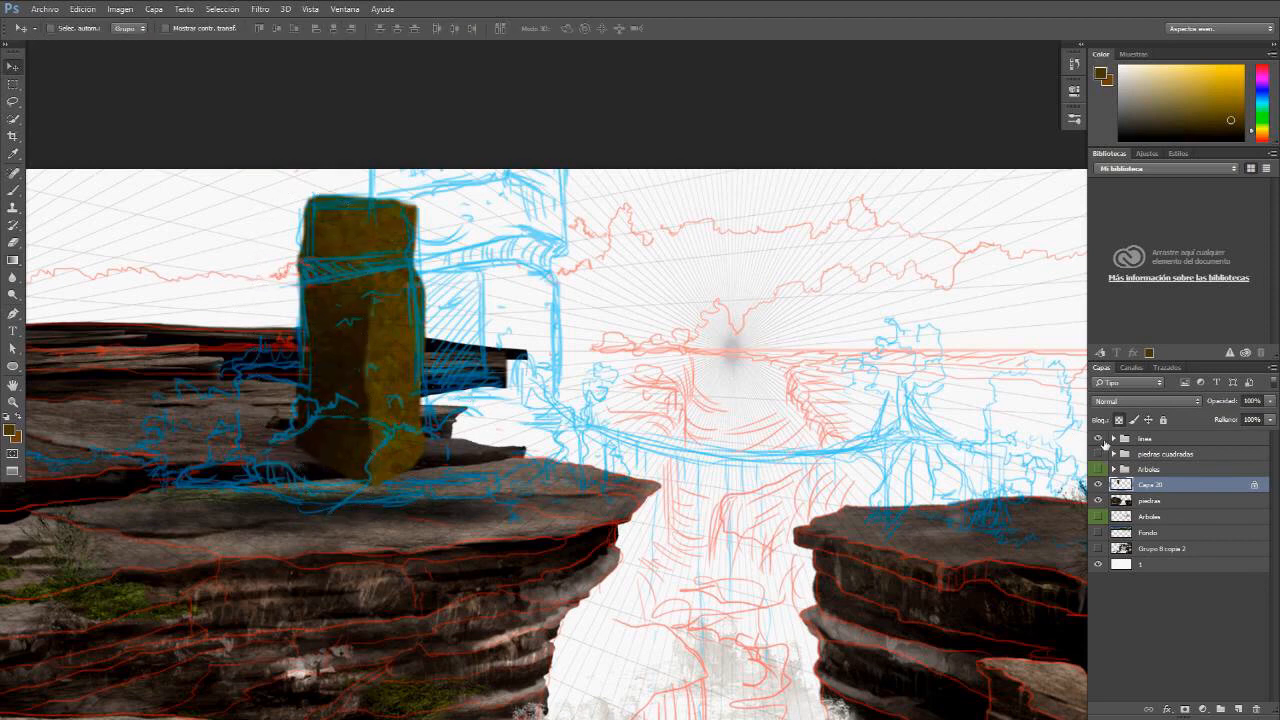
pyautogui.click(1099, 439)
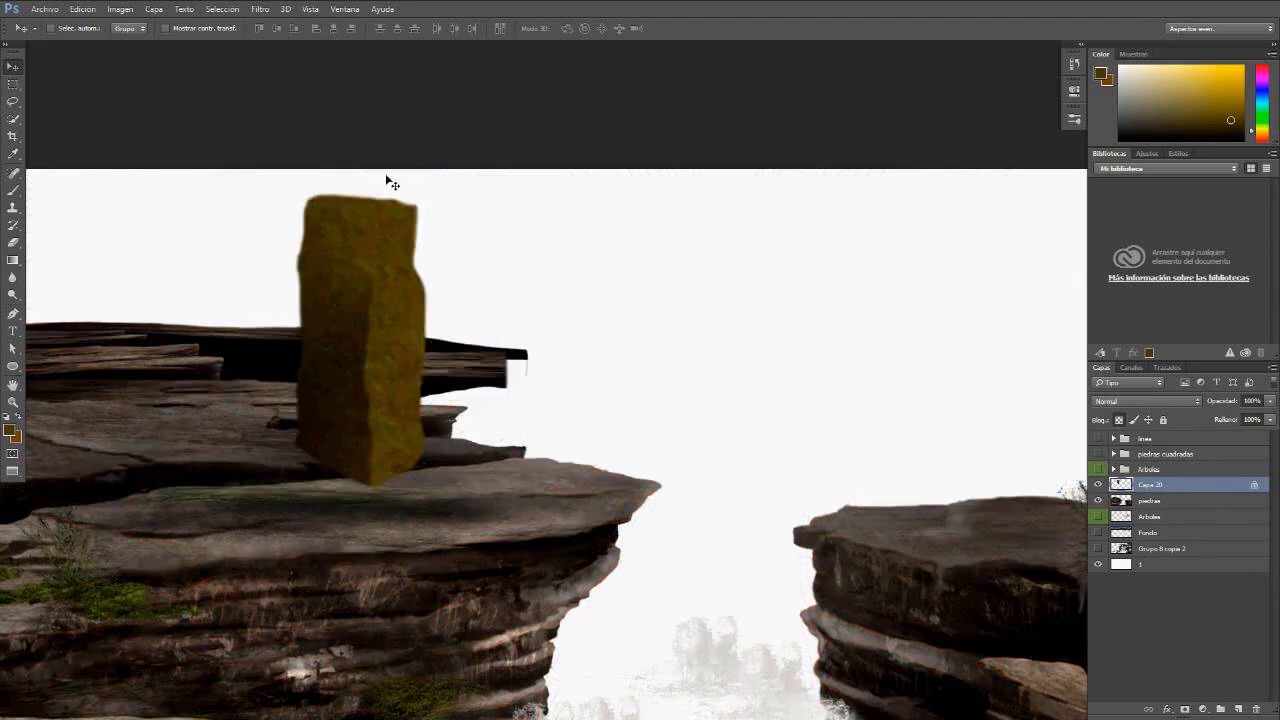
pyautogui.press('f')
pyautogui.press('f')
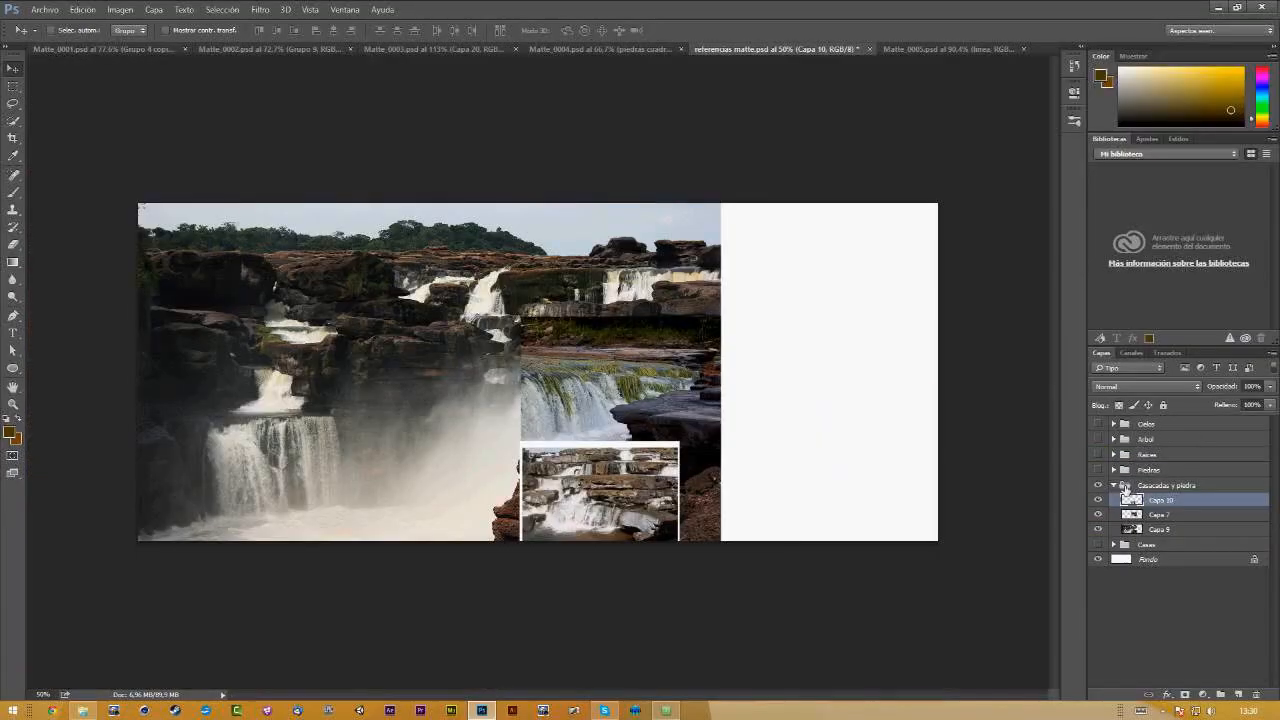
# Step: Collapse and hide the Casacadas y piedra reference group and show the Piedras group instead
pyautogui.click(1122, 487)
pyautogui.click(1114, 485)
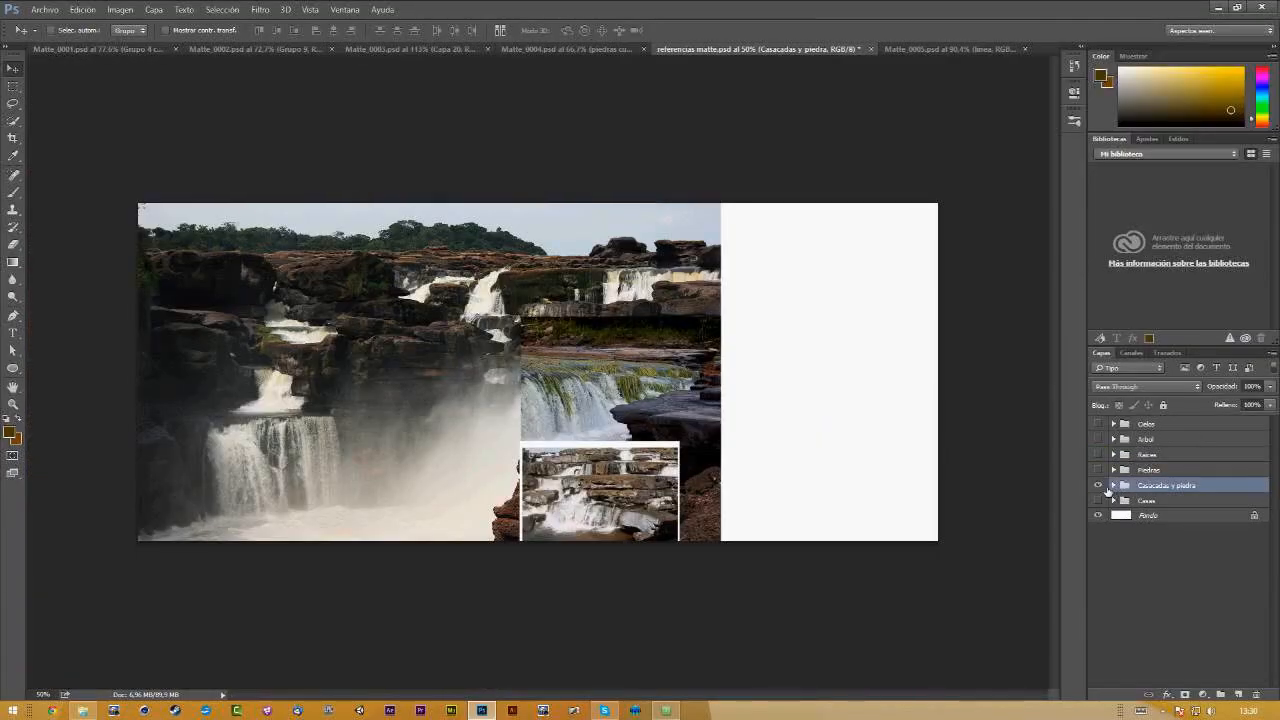
pyautogui.click(1098, 485)
pyautogui.click(1098, 469)
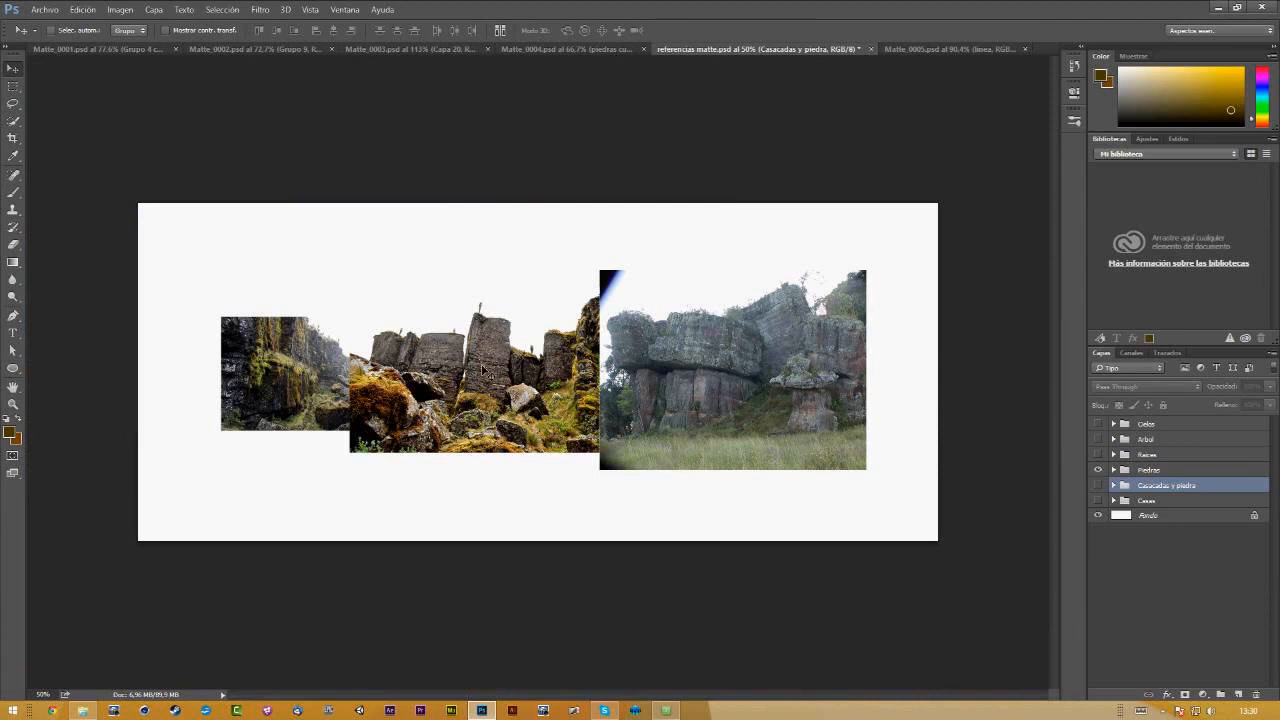
# Step: Expand the Piedras group and toggle Capa 12's visibility to identify which rock photo it holds
pyautogui.keyDown('ctrl'); pyautogui.click(487, 406); pyautogui.keyUp('ctrl')
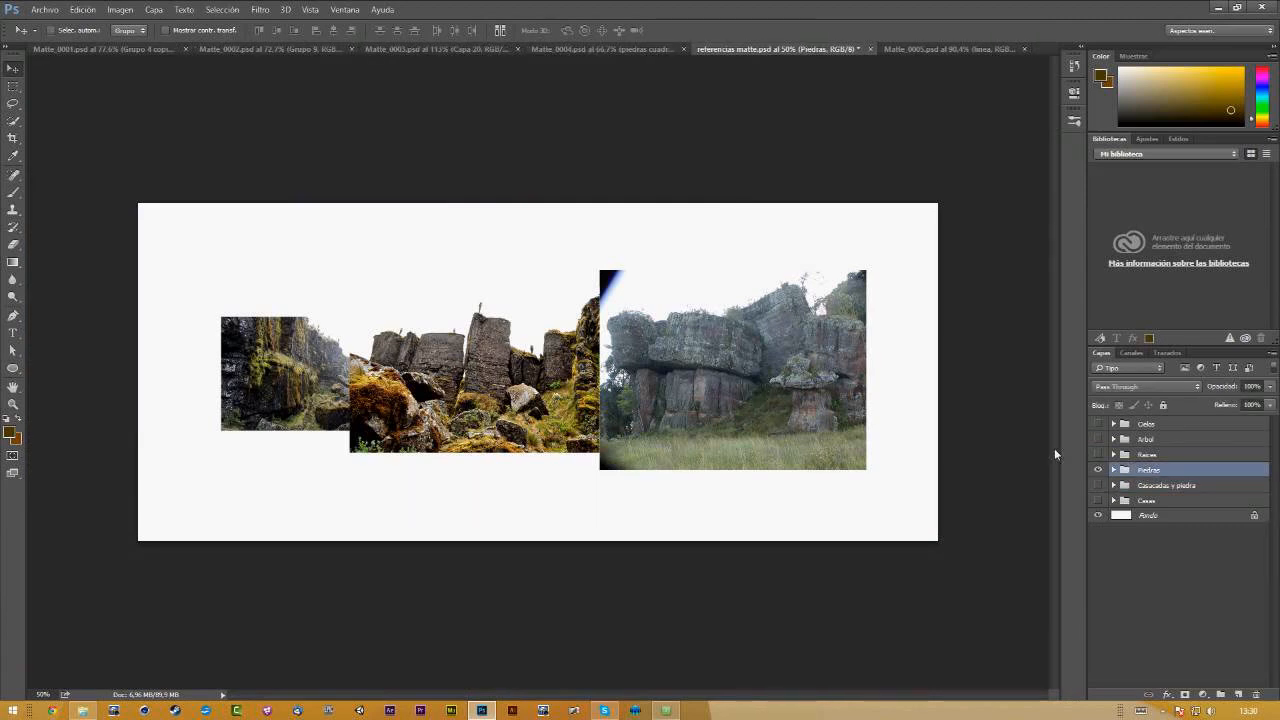
pyautogui.click(1114, 470)
pyautogui.click(1098, 485)
pyautogui.click(1098, 485)
pyautogui.click(1098, 485)
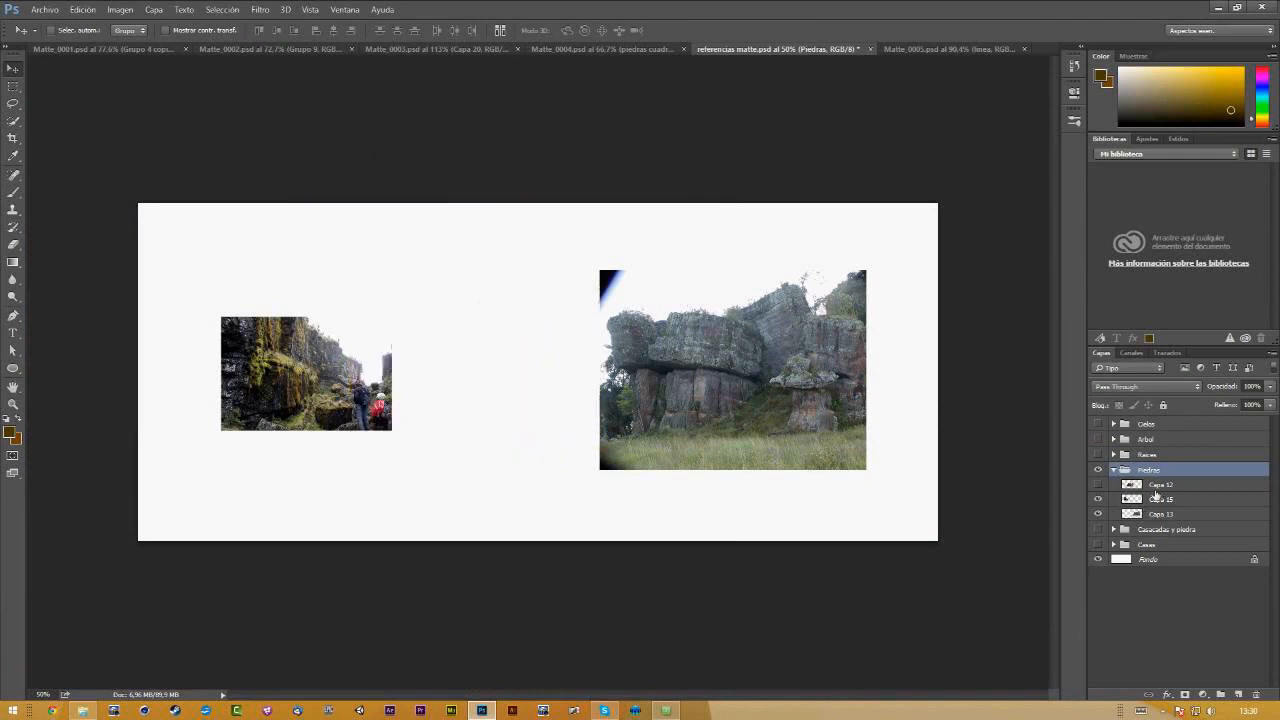
# Step: Show Capa 12, lasso its tall central rock column and bring the piece into Matte_0003.psd over the pillar
pyautogui.click(1160, 485)
pyautogui.click(1098, 485)
pyautogui.press('l')
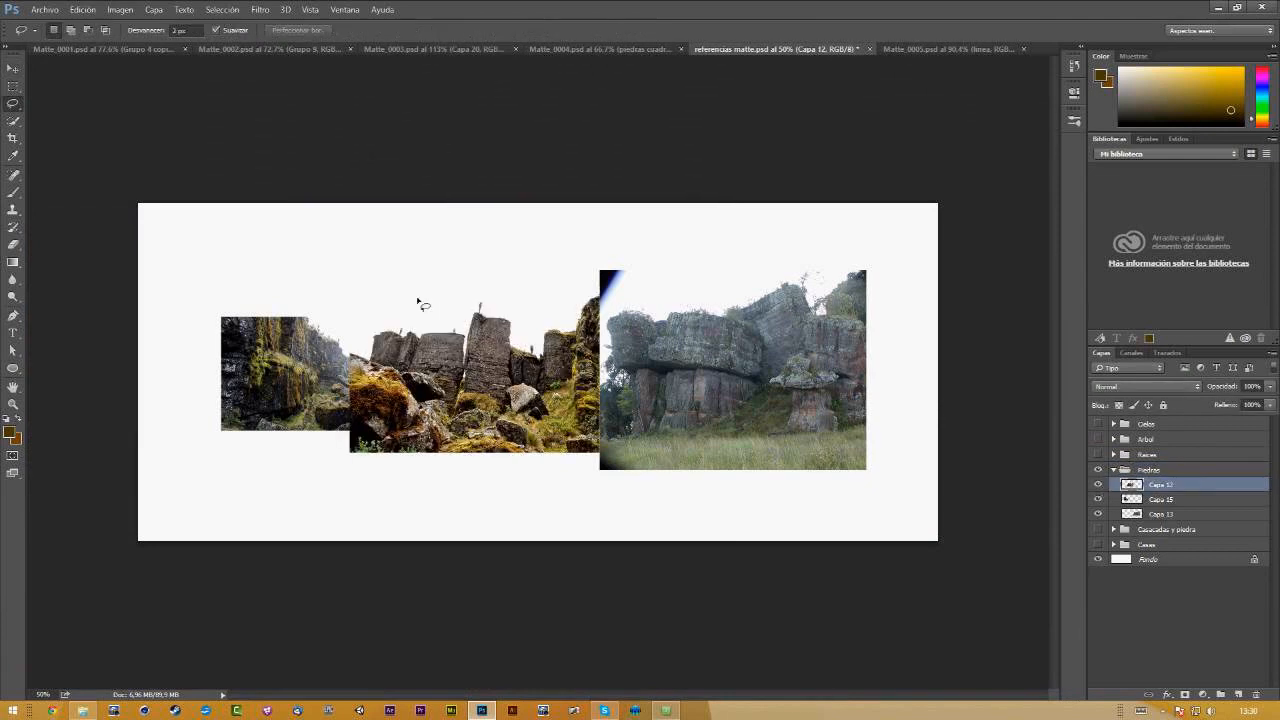
pyautogui.moveTo(474, 296)
pyautogui.mouseDown()
pyautogui.moveTo(456, 422)
pyautogui.moveTo(490, 428)
pyautogui.moveTo(516, 402)
pyautogui.moveTo(524, 350)
pyautogui.moveTo(495, 287)
pyautogui.mouseUp()
pyautogui.press('v')
pyautogui.moveTo(488, 368)
pyautogui.mouseDown()
pyautogui.moveTo(437, 308)
pyautogui.moveTo(175, 98)
pyautogui.mouseUp()
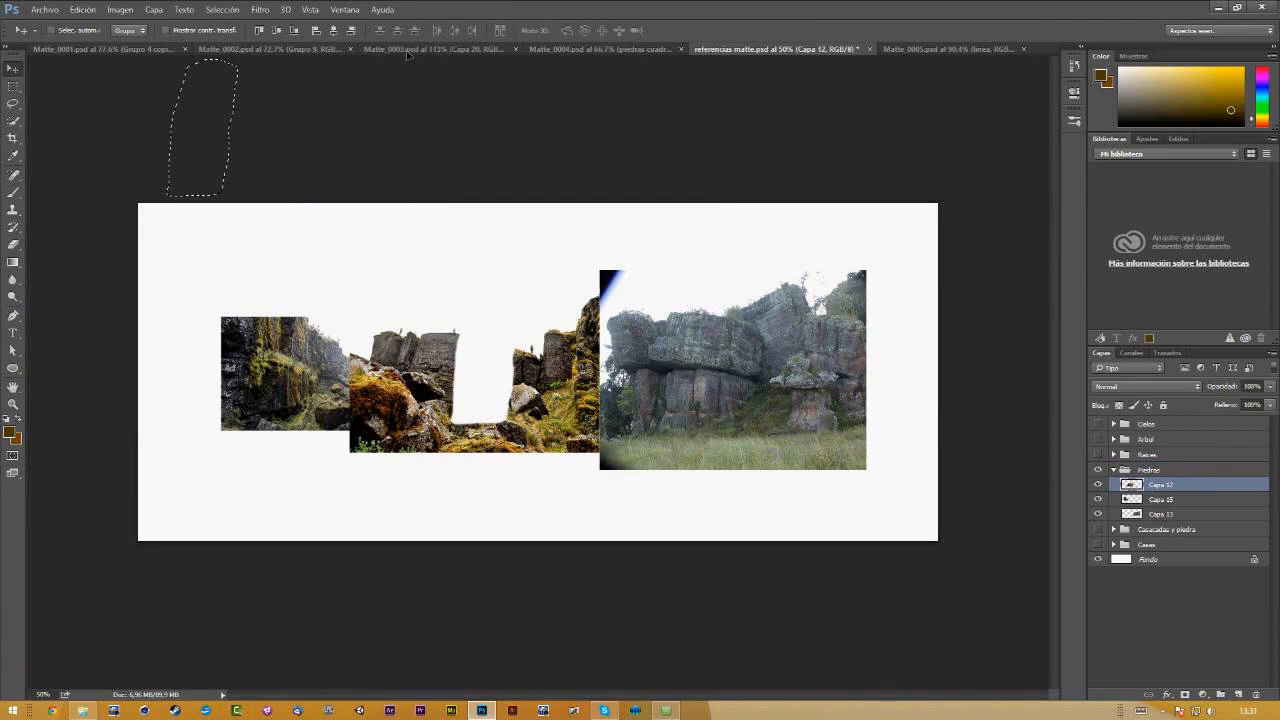
pyautogui.moveTo(408, 55); pyautogui.dragTo(436, 225)
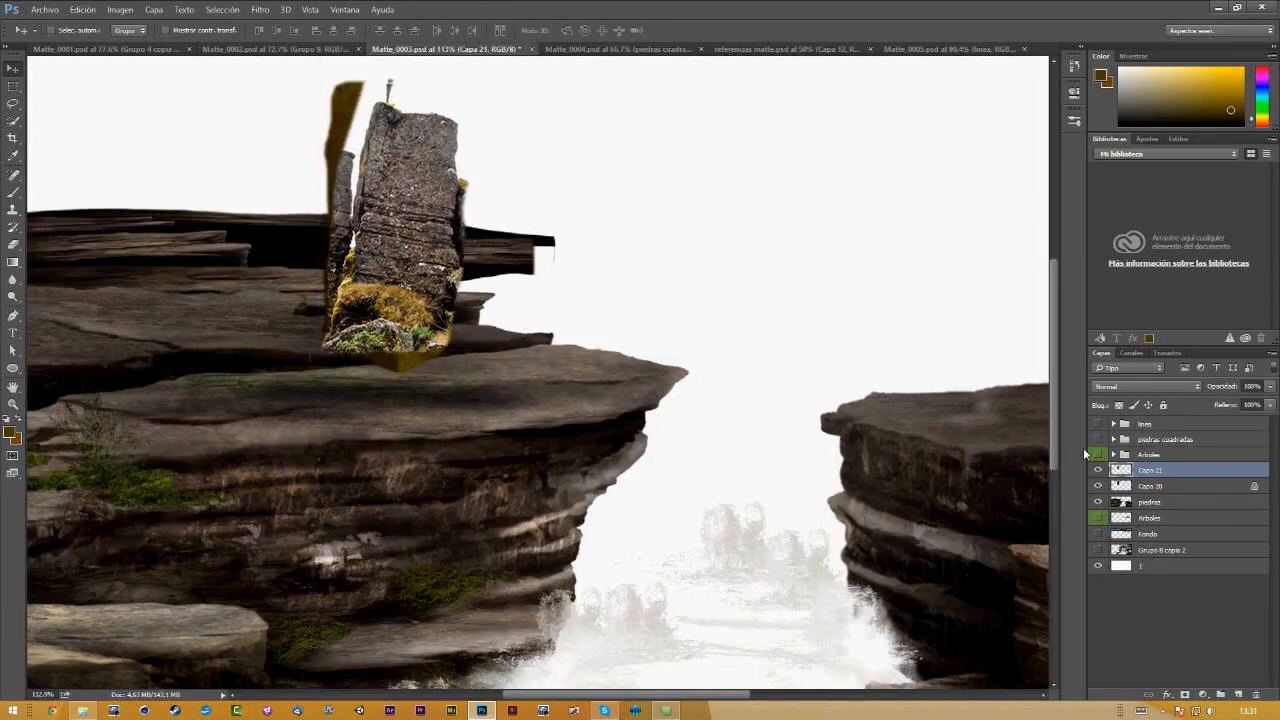
# Step: Clip the rock photo to the pillar layer and adjust its hue/saturation to saturation -69 and lightness -18
pyautogui.keyDown('alt'); pyautogui.click(1140, 478); pyautogui.keyUp('alt')
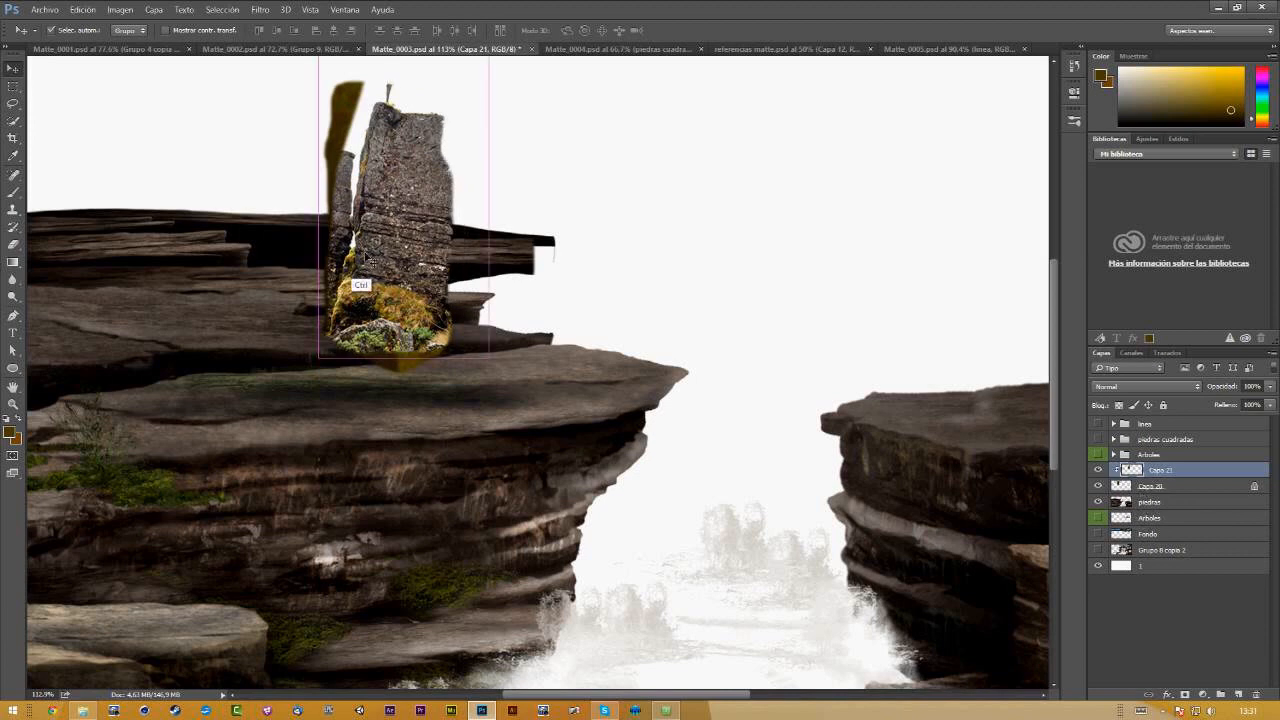
pyautogui.hotkey('ctrl', 'u')
pyautogui.moveTo(941, 230); pyautogui.dragTo(886, 230)
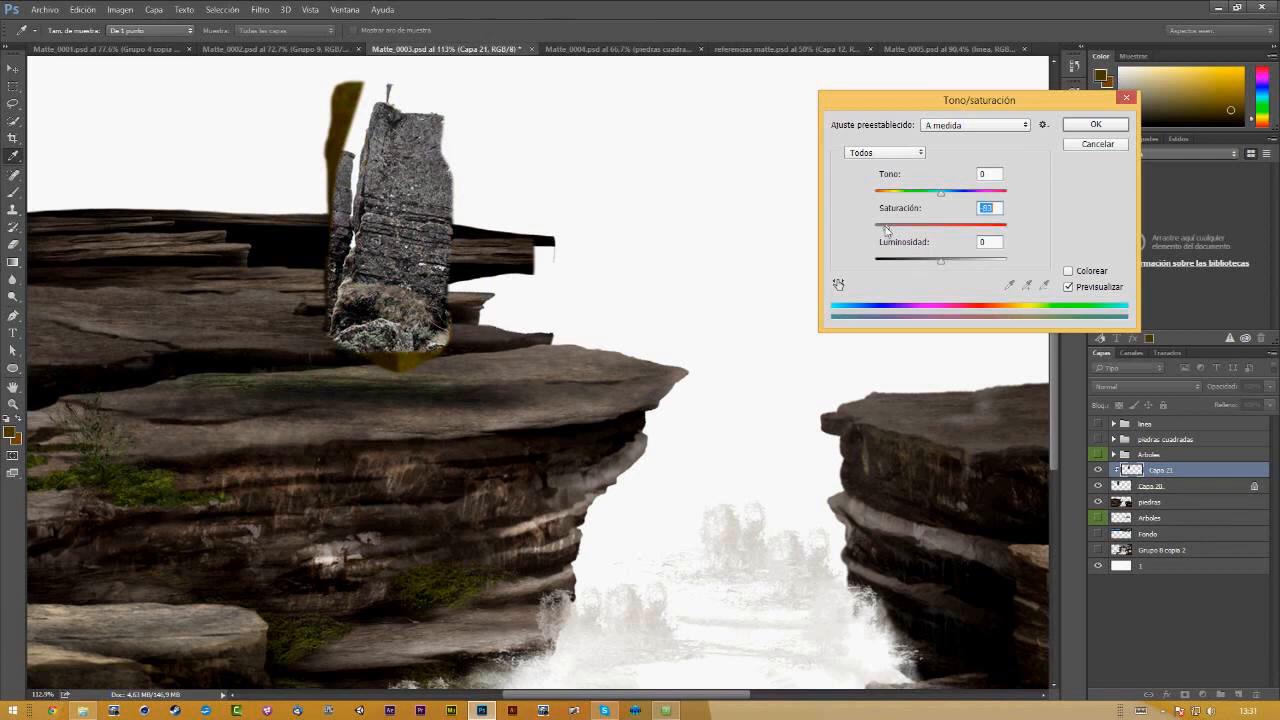
pyautogui.moveTo(886, 228); pyautogui.dragTo(931, 263)
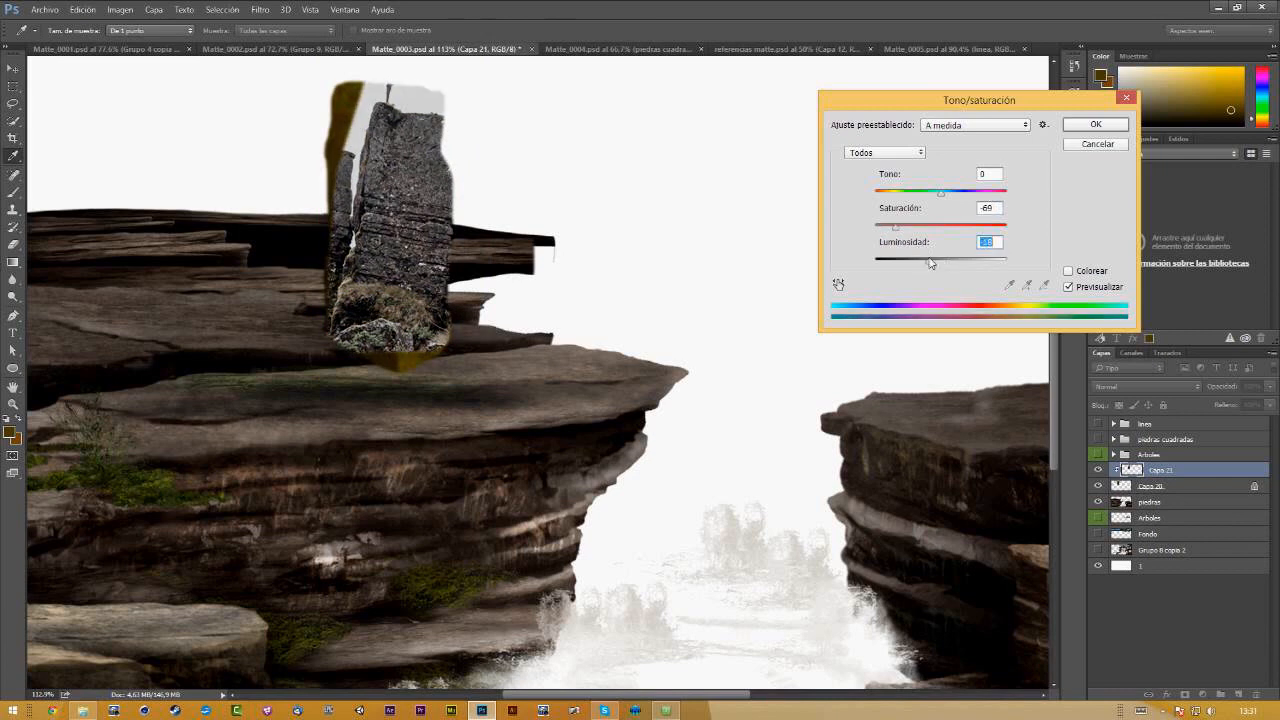
pyautogui.press('Return')
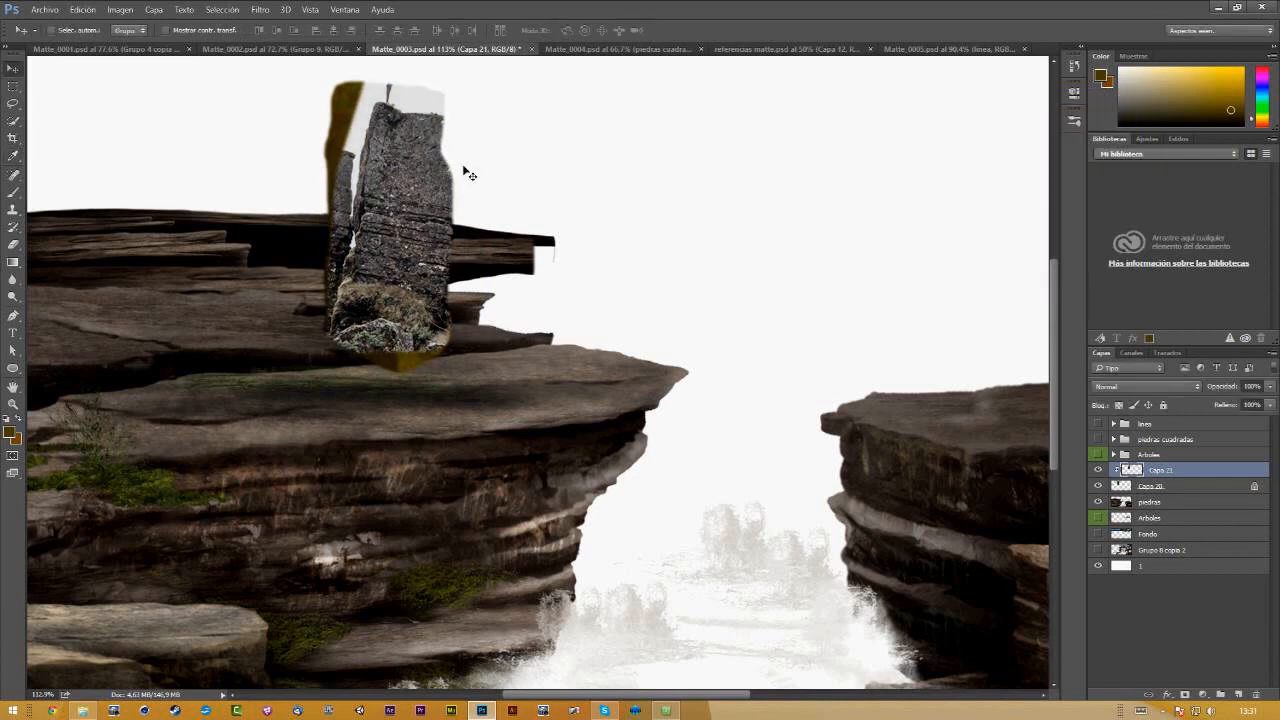
# Step: Enlarge the clipped rock photo to about 138%, rotate it about -5.8° and position it to cover the whole pillar
pyautogui.hotkey('ctrl', 't')
pyautogui.moveTo(482, 390); pyautogui.dragTo(562, 409)
pyautogui.moveTo(489, 288); pyautogui.dragTo(445, 260)
pyautogui.moveTo(541, 358); pyautogui.dragTo(553, 338)
pyautogui.moveTo(497, 383); pyautogui.dragTo(522, 405)
pyautogui.moveTo(479, 351); pyautogui.dragTo(490, 355)
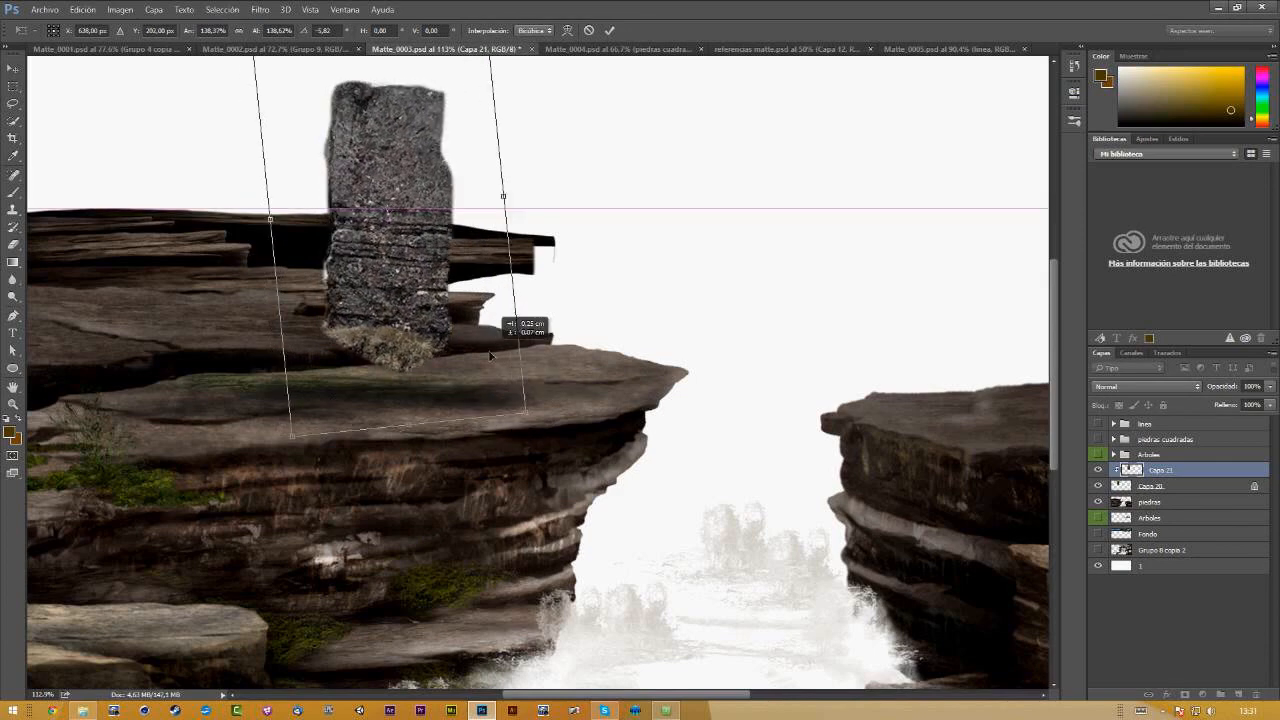
pyautogui.press('Return')
# Step: Set the rock texture's blend mode to Luz fuerte and nudge it on the pillar
pyautogui.click(1145, 386)
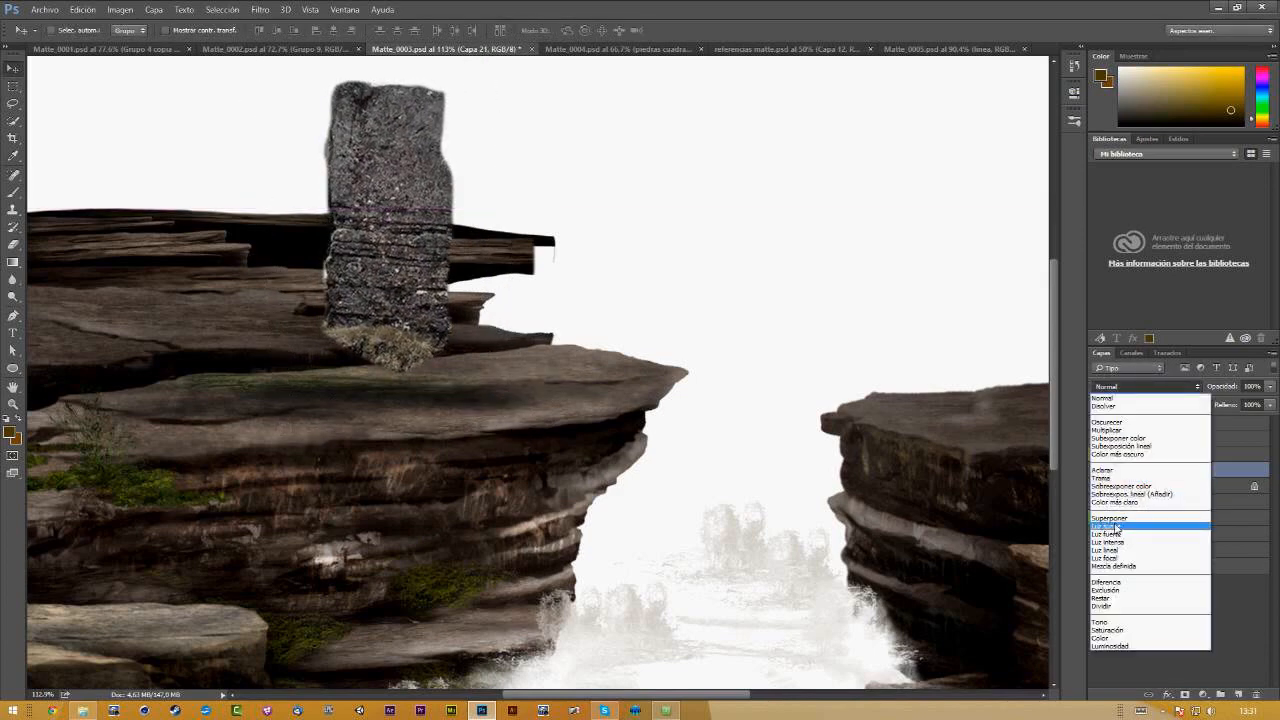
pyautogui.click(1120, 537)
pyautogui.moveTo(419, 291); pyautogui.dragTo(411, 289)
# Step: Resize the rock texture slightly, then narrow it to about 71.5% width toward the pillar's left face
pyautogui.hotkey('ctrl', 't')
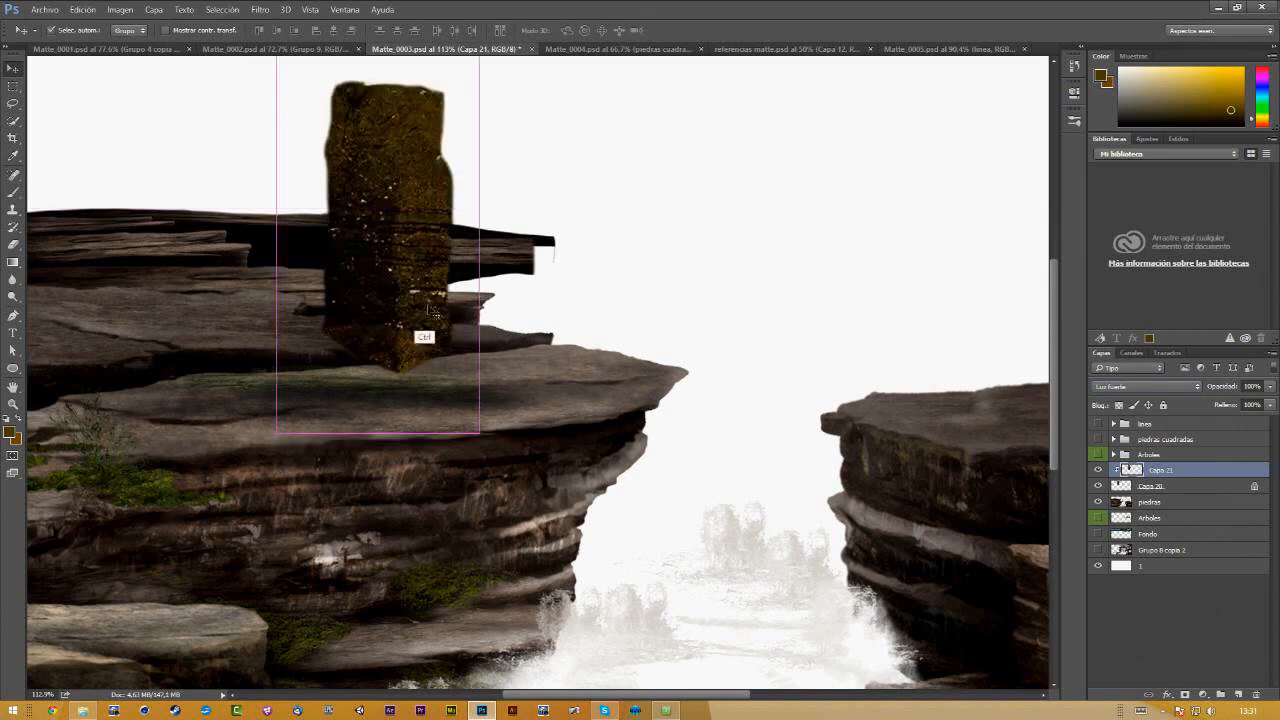
pyautogui.moveTo(483, 437); pyautogui.dragTo(487, 449)
pyautogui.press('Return')
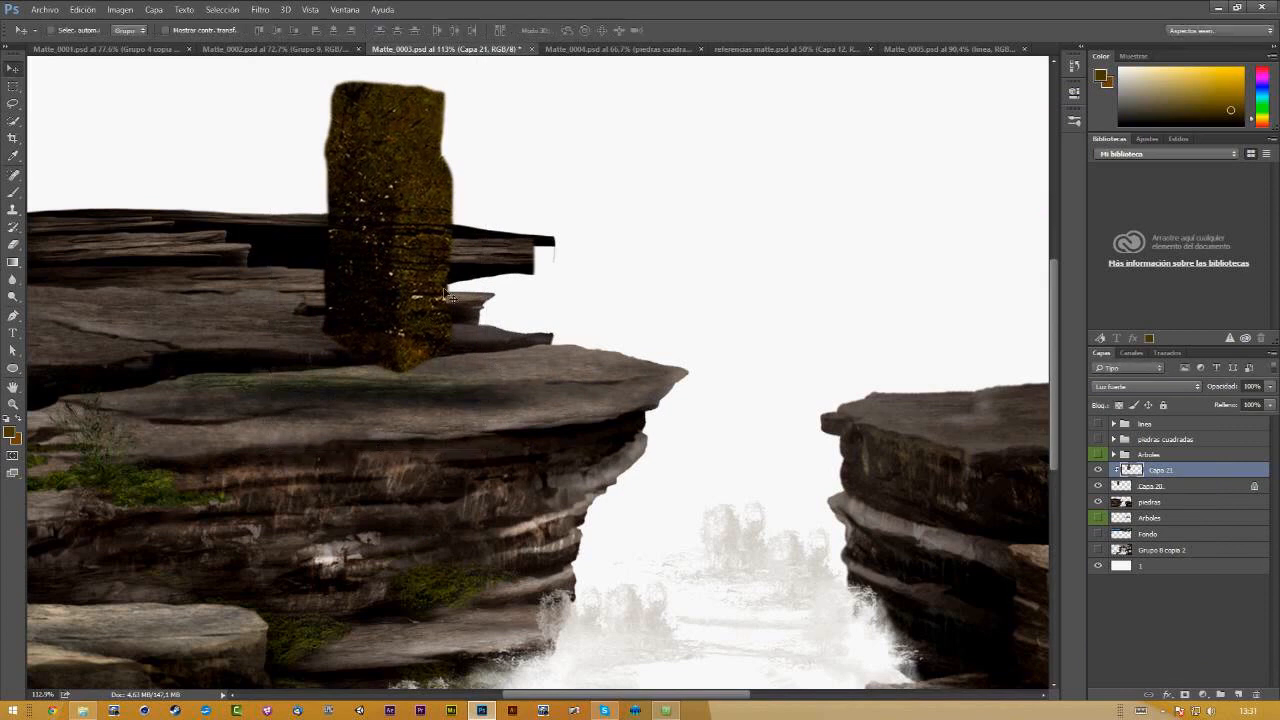
pyautogui.moveTo(424, 310); pyautogui.dragTo(424, 307)
pyautogui.hotkey('ctrl', 't')
pyautogui.moveTo(486, 217); pyautogui.dragTo(455, 212)
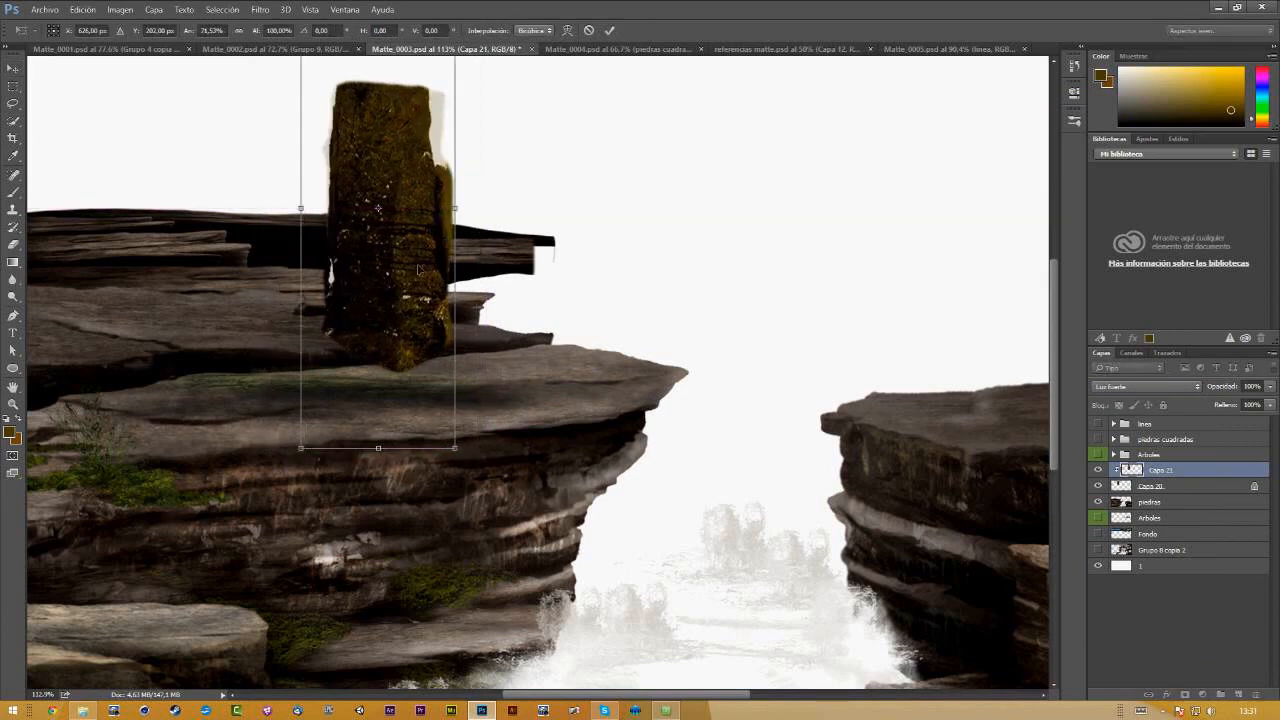
pyautogui.press('Return')
# Step: Raise the rock texture's lightness to +27 and shift it toward the pillar's left face
pyautogui.hotkey('ctrl', 'u')
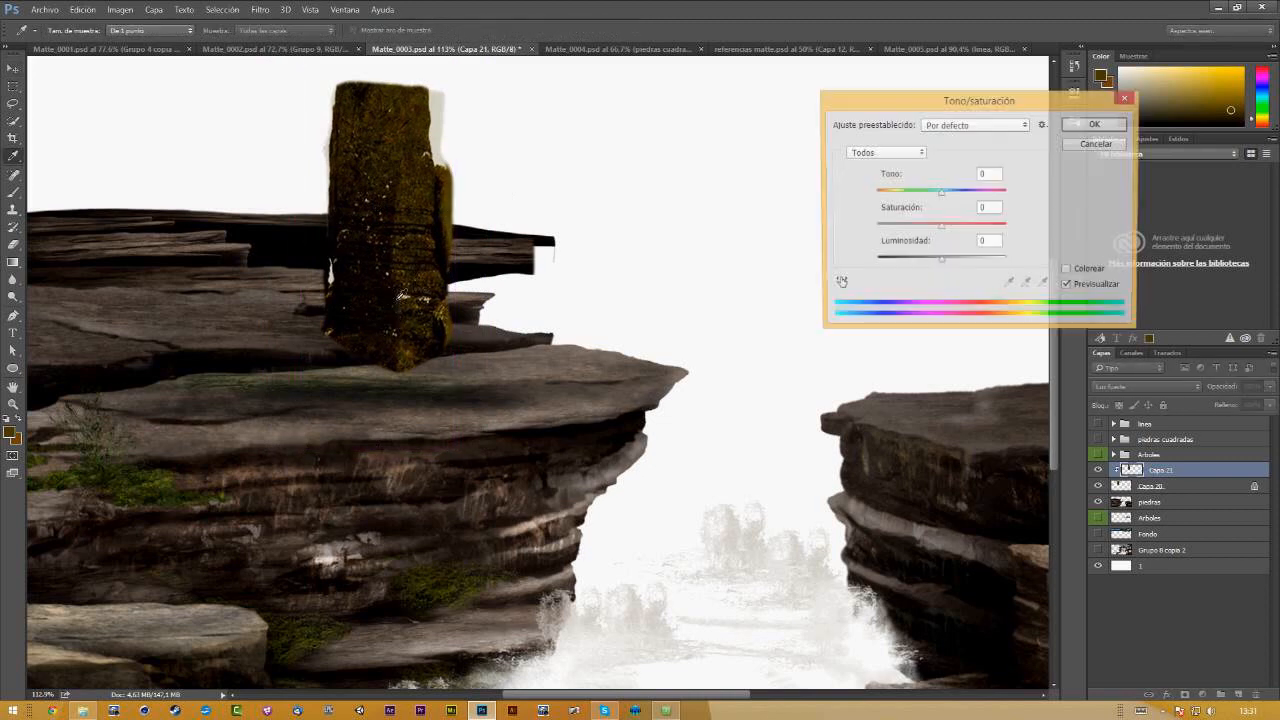
pyautogui.moveTo(953, 265); pyautogui.dragTo(957, 265)
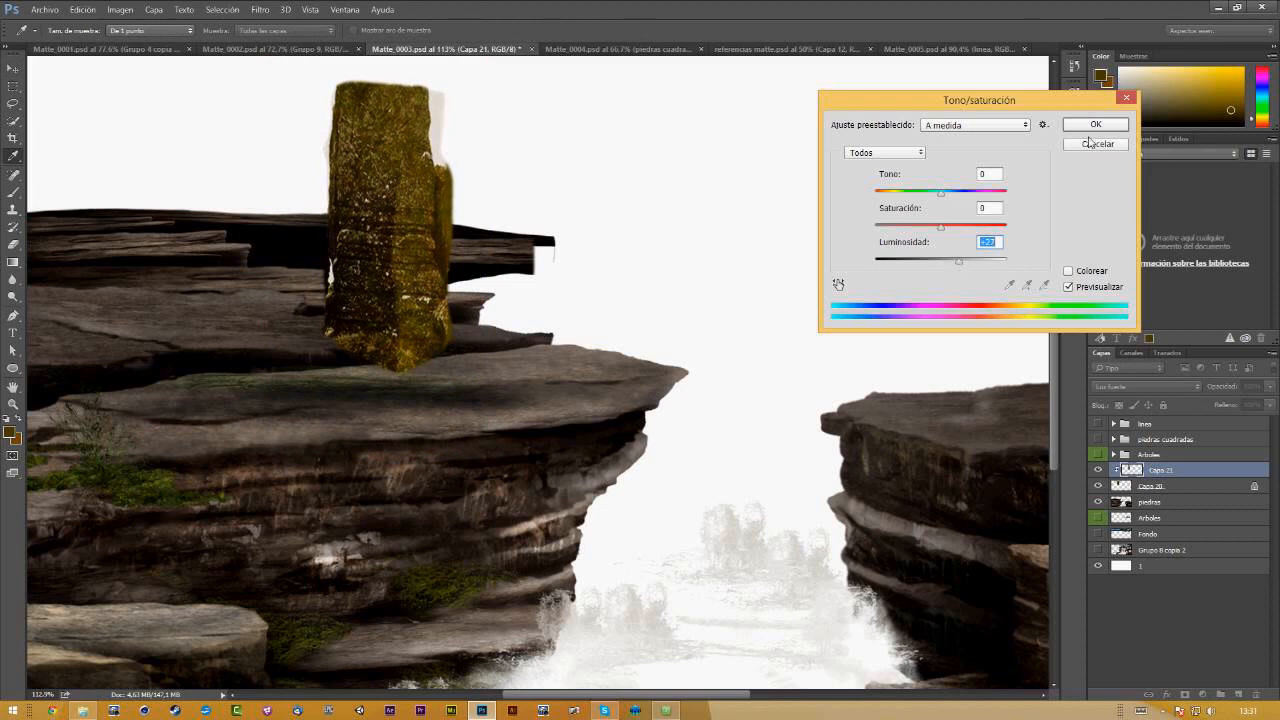
pyautogui.click(1093, 127)
pyautogui.moveTo(415, 298); pyautogui.dragTo(414, 305)
# Step: Add a layer mask to Capa 21 and fade the texture off the pillar's right face with gradients
pyautogui.press('g')
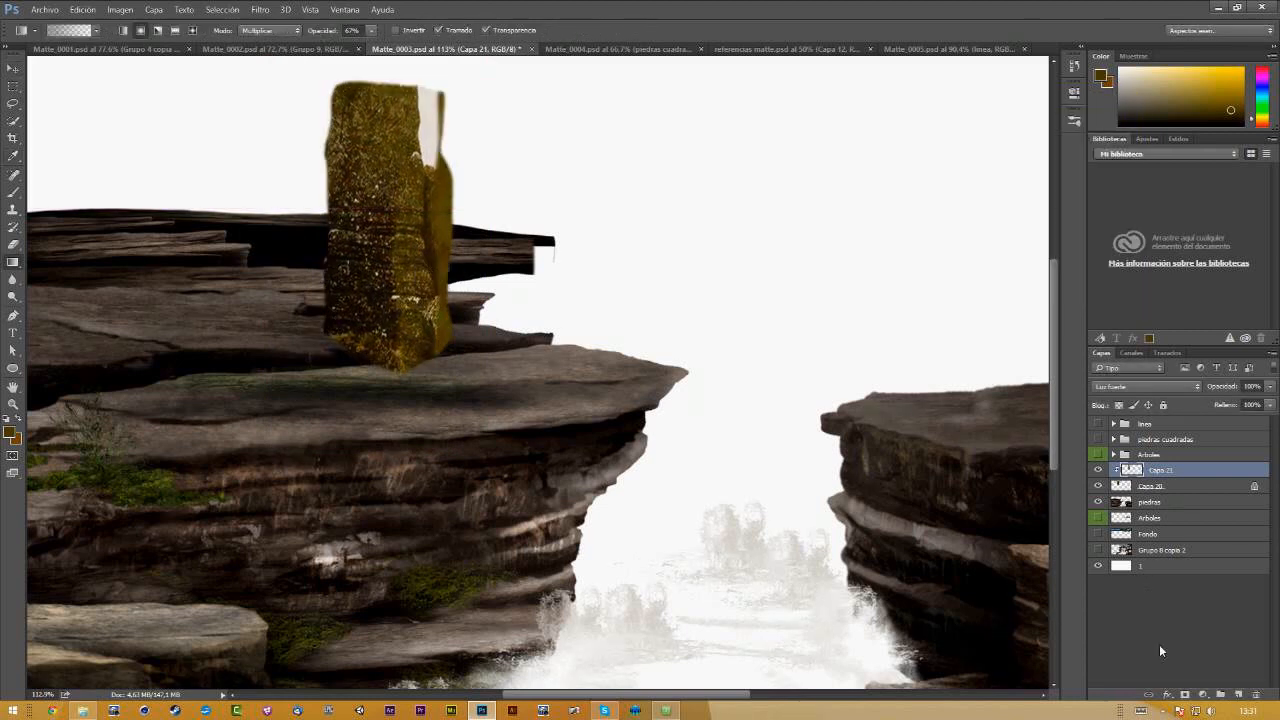
pyautogui.click(1160, 651)
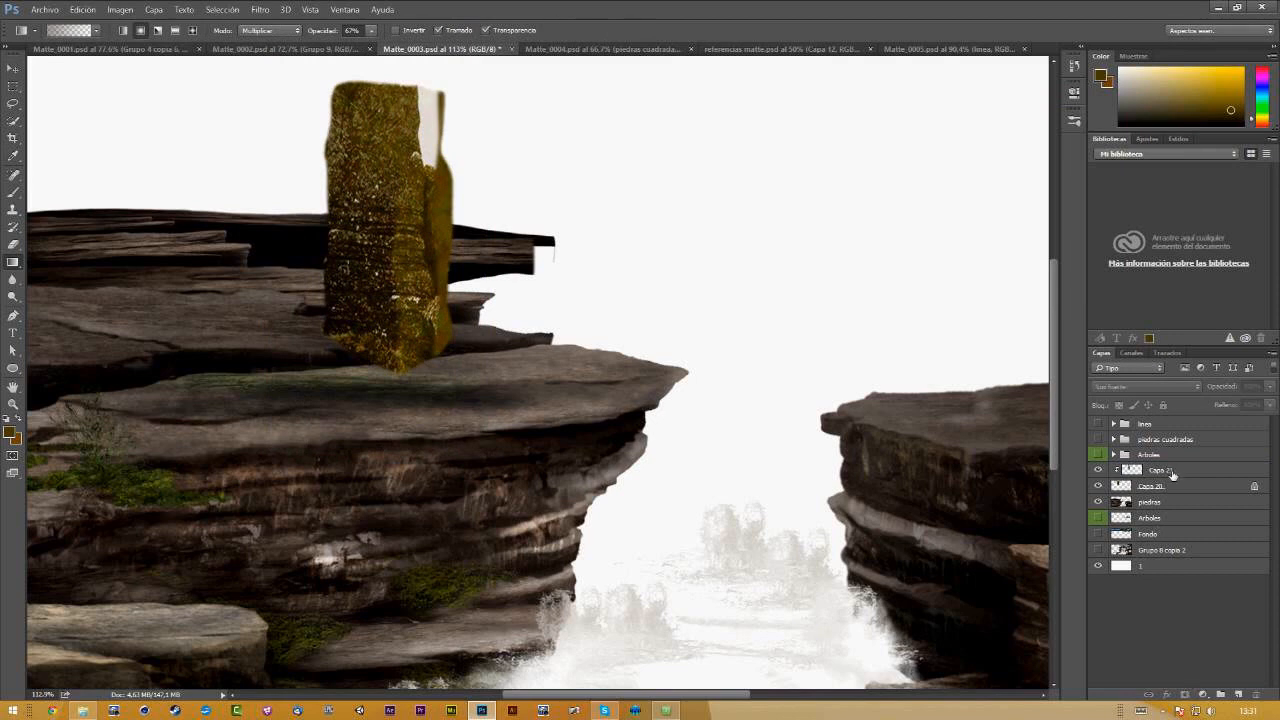
pyautogui.click(1168, 471)
pyautogui.click(1185, 694)
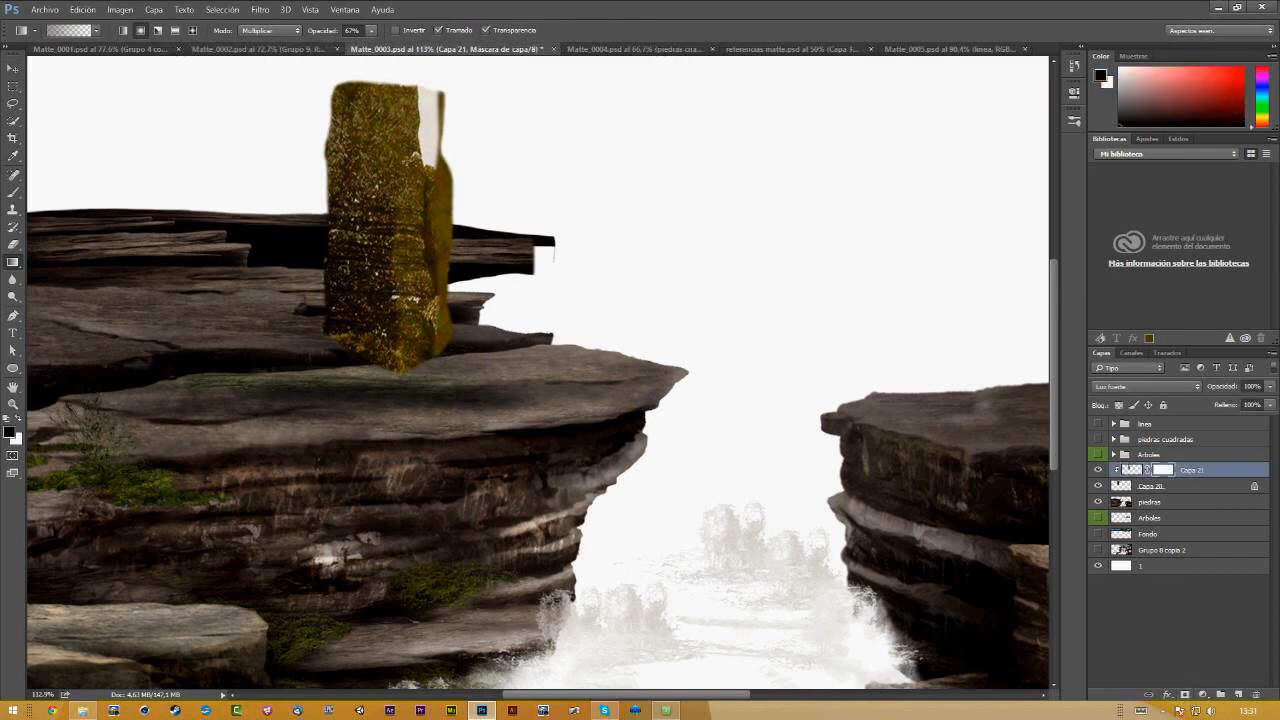
pyautogui.moveTo(460, 107); pyautogui.dragTo(362, 165)
pyautogui.moveTo(440, 126); pyautogui.dragTo(386, 255)
pyautogui.moveTo(434, 299); pyautogui.dragTo(386, 362)
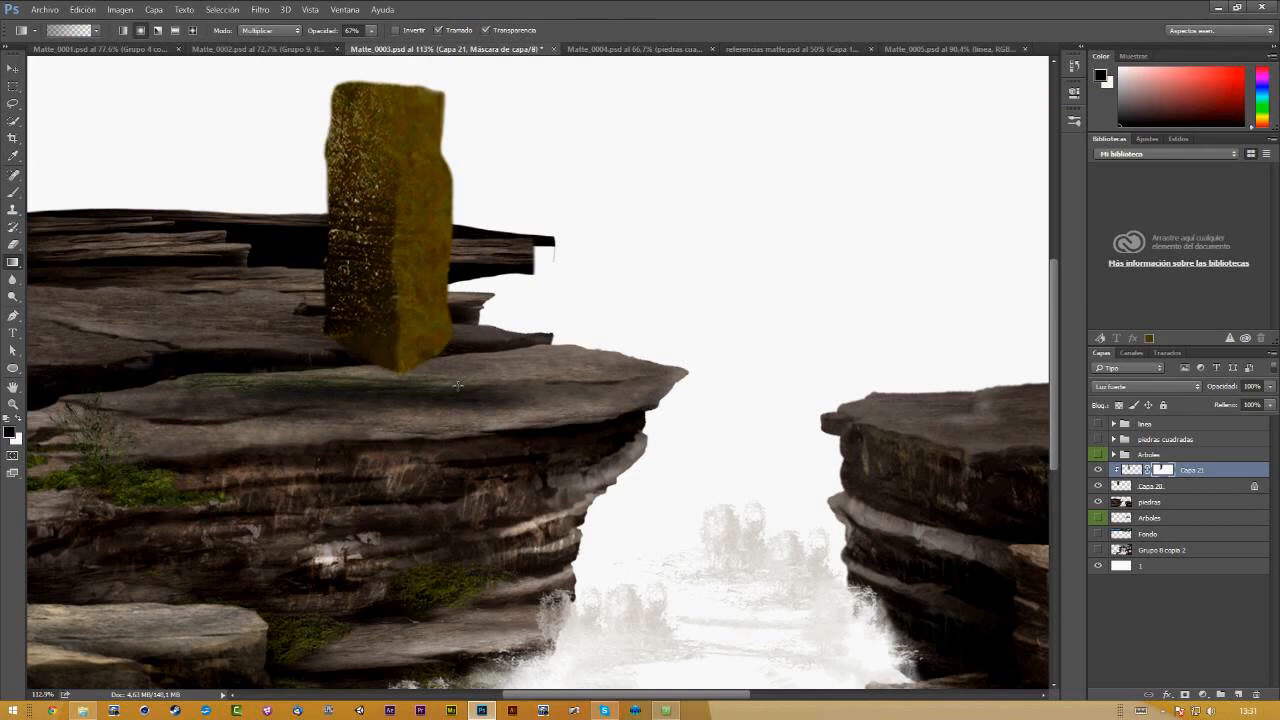
# Step: Lower Capa 21's opacity to 85%
pyautogui.press('v')
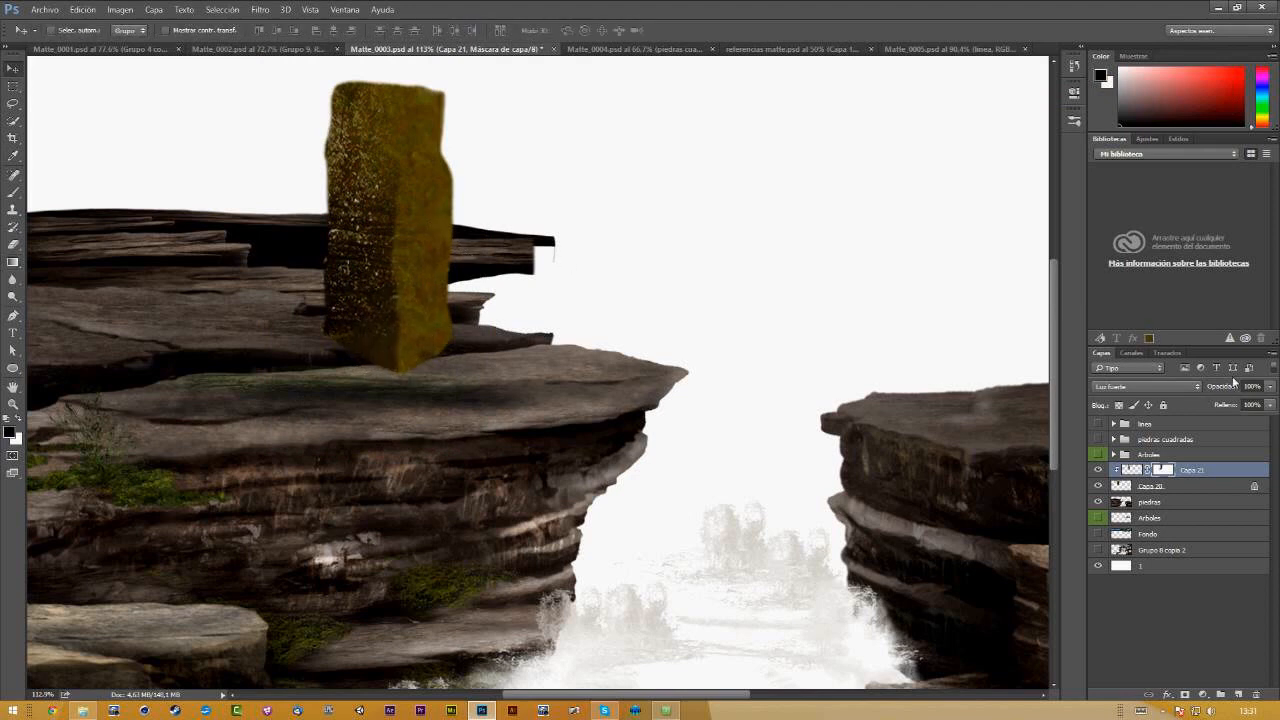
pyautogui.click(1212, 388)
pyautogui.write('85')
# Step: Duplicate the rock texture, flip the copy horizontally and stretch it vertically to fit the pillar's right face
pyautogui.moveTo(400, 244); pyautogui.dragTo(478, 247)
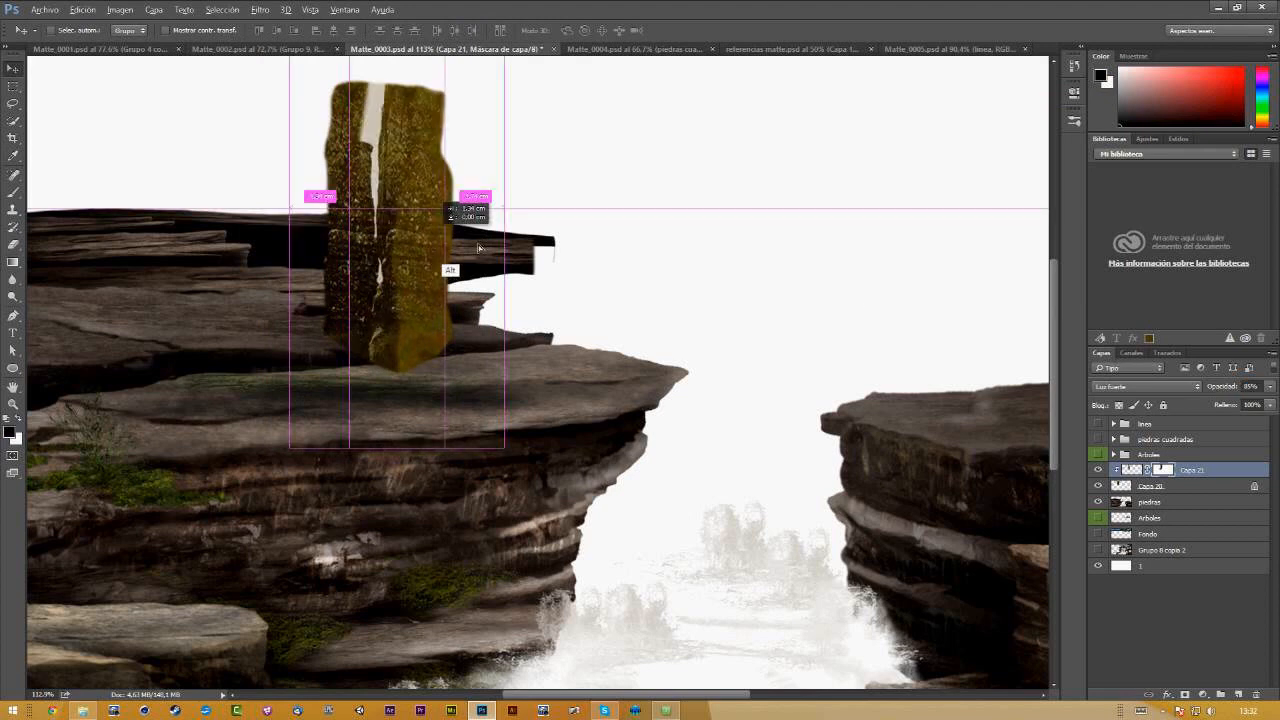
pyautogui.hotkey('ctrl', 't')
pyautogui.rightClick(423, 203)
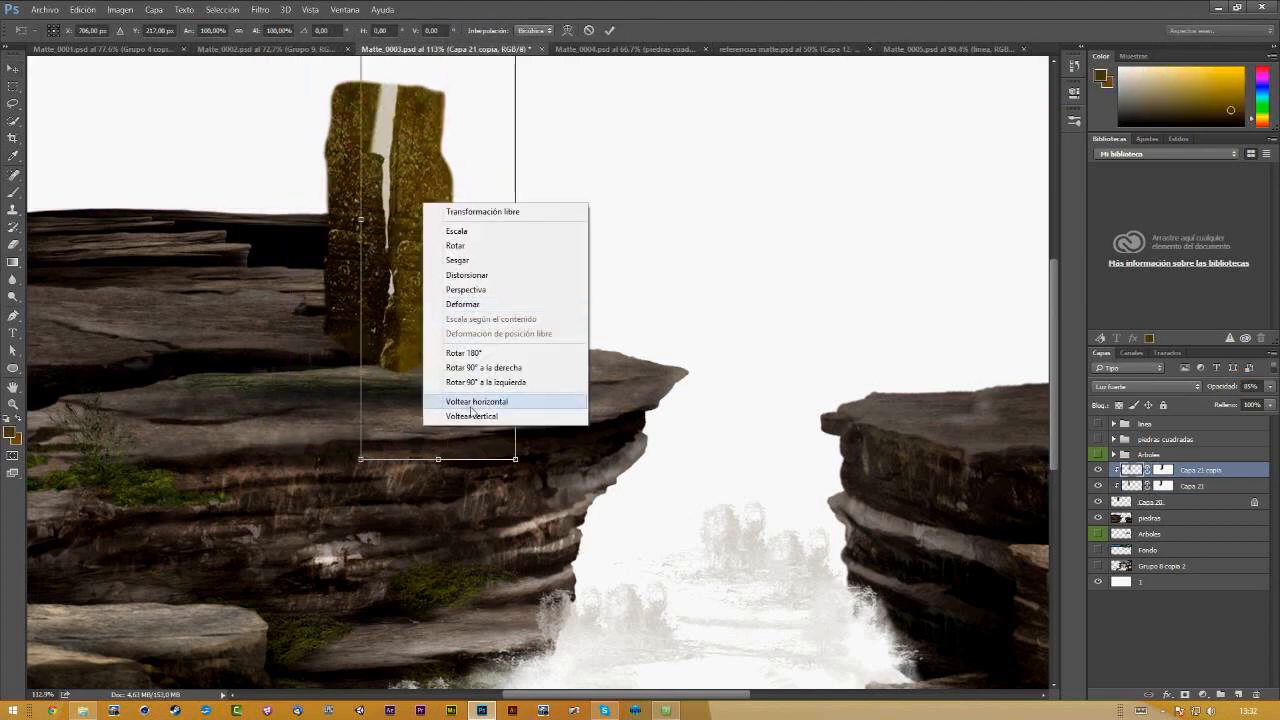
pyautogui.click(470, 401)
pyautogui.moveTo(452, 279); pyautogui.dragTo(421, 280)
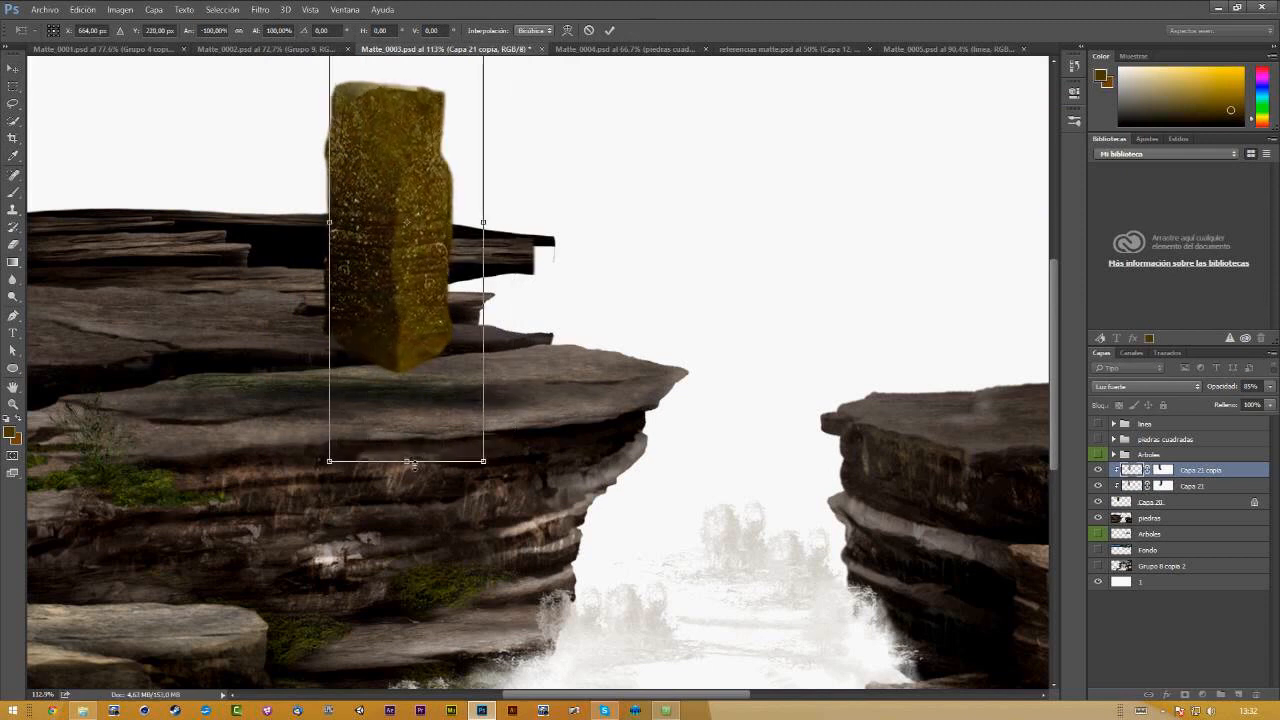
pyautogui.moveTo(407, 461); pyautogui.dragTo(407, 499)
pyautogui.moveTo(440, 344)
pyautogui.mouseDown()
pyautogui.moveTo(432, 353)
pyautogui.moveTo(428, 333)
pyautogui.mouseUp()
pyautogui.press('Return')
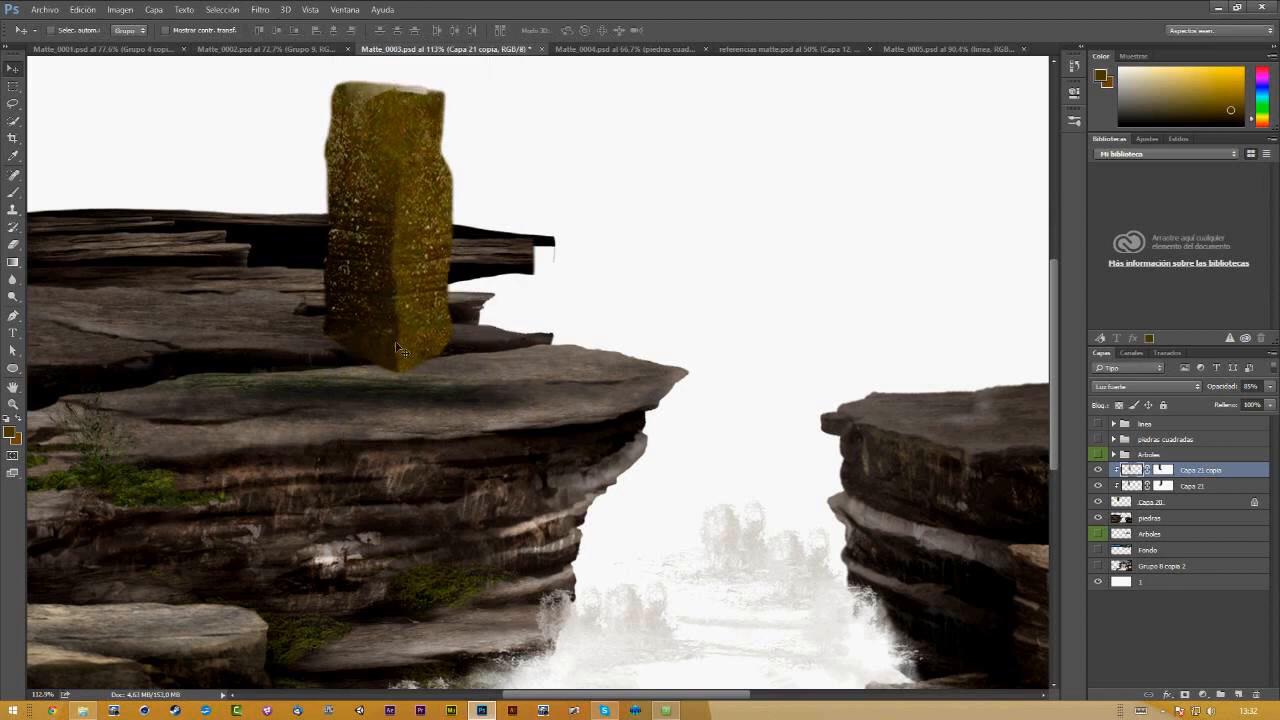
# Step: Distort the original Capa 21 texture, slanting it about 17.4° to follow the left face's perspective and stretching it upward
pyautogui.click(1130, 487)
pyautogui.hotkey('ctrl', 't')
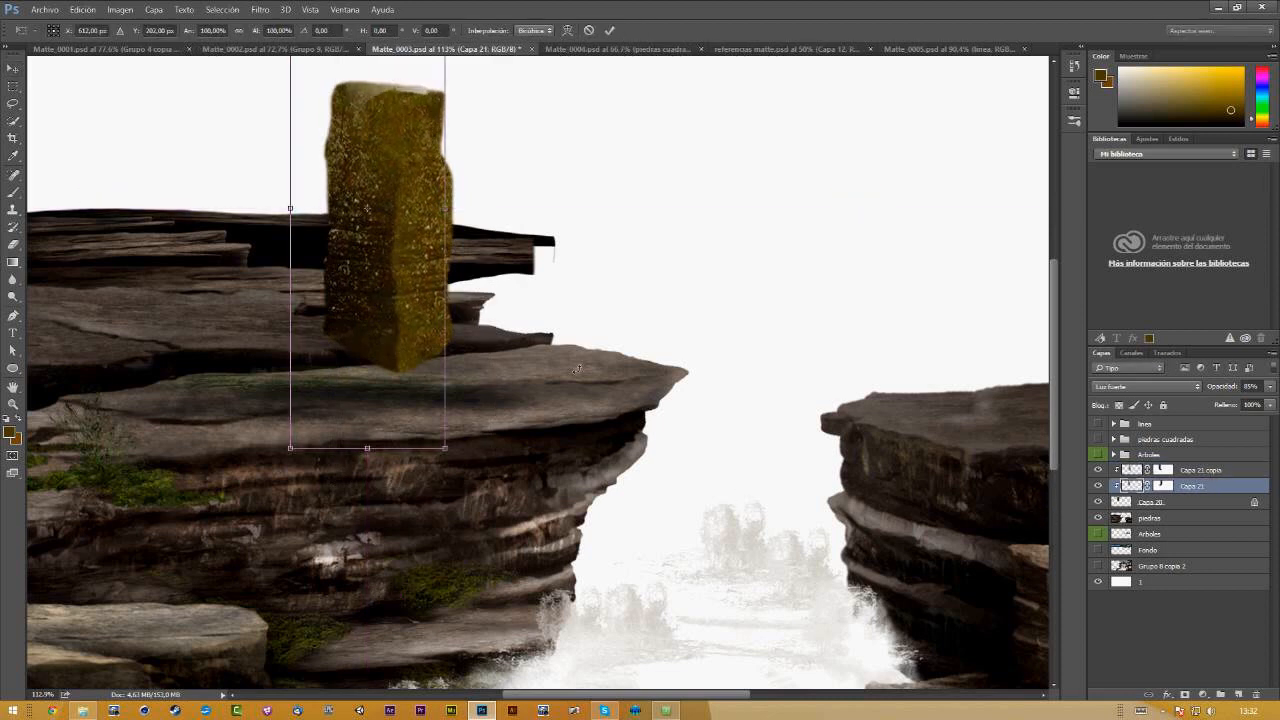
pyautogui.rightClick(357, 241)
pyautogui.click(421, 316)
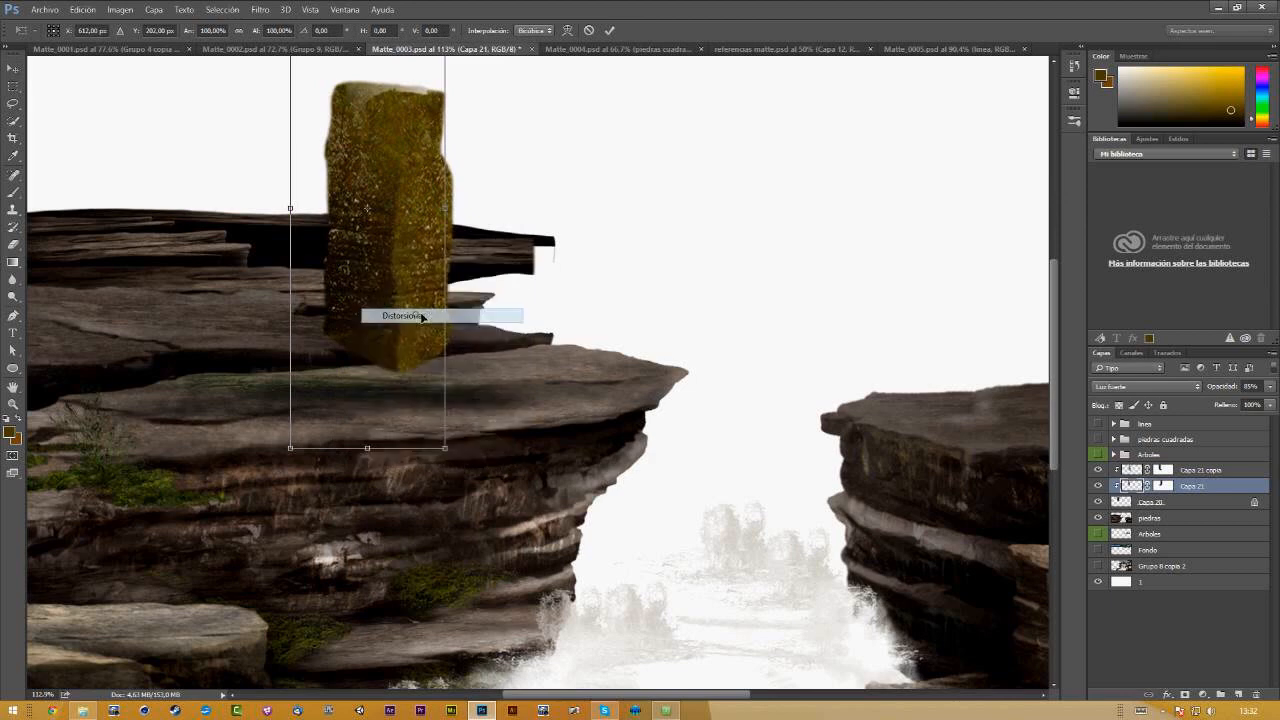
pyautogui.moveTo(445, 209); pyautogui.dragTo(371, 405)
pyautogui.moveTo(338, 155); pyautogui.dragTo(340, 101)
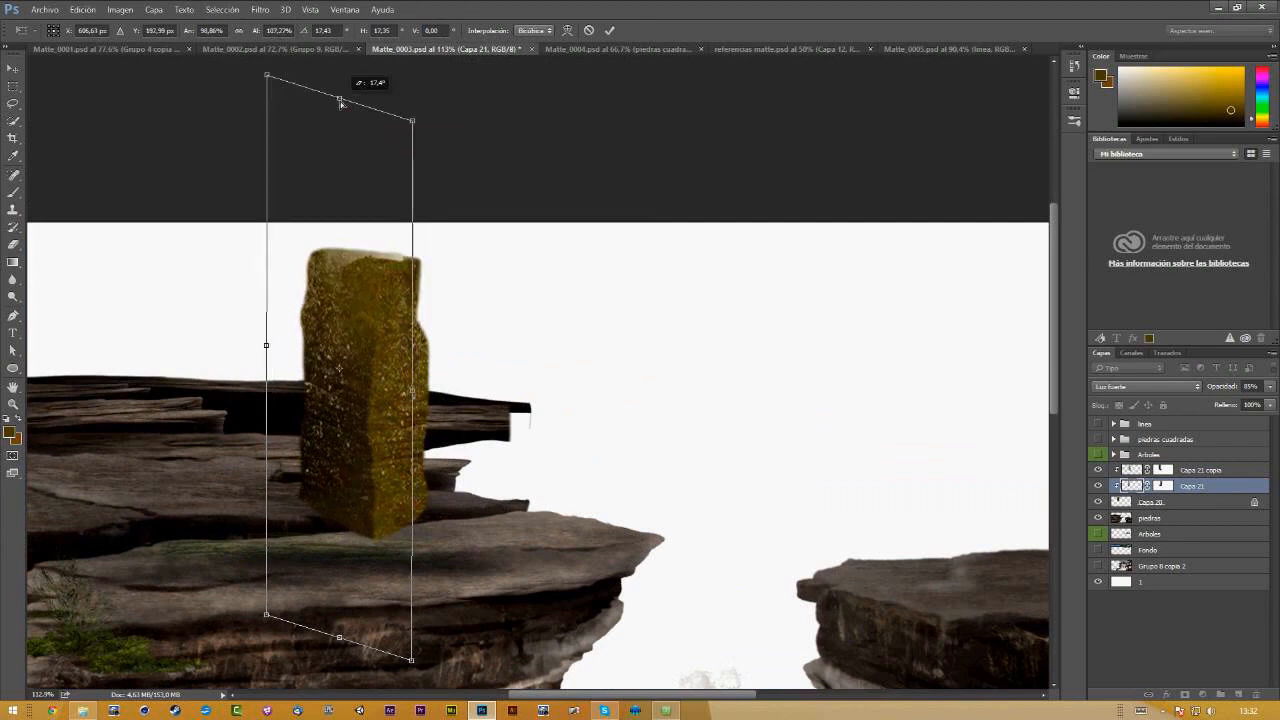
pyautogui.press('Return')
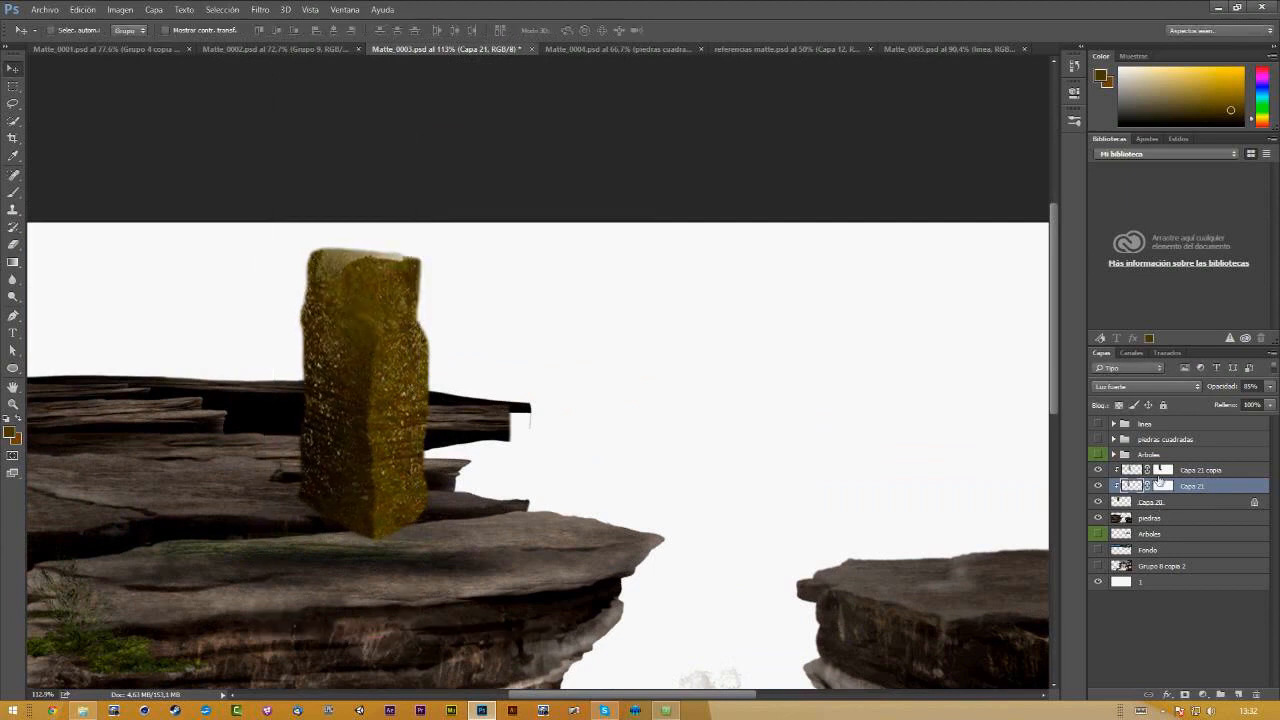
# Step: Fade the upper part of Capa 21 copia on its layer mask with a gradient near the pillar's top
pyautogui.click(1162, 470)
pyautogui.press('g')
pyautogui.moveTo(394, 266); pyautogui.dragTo(348, 276)
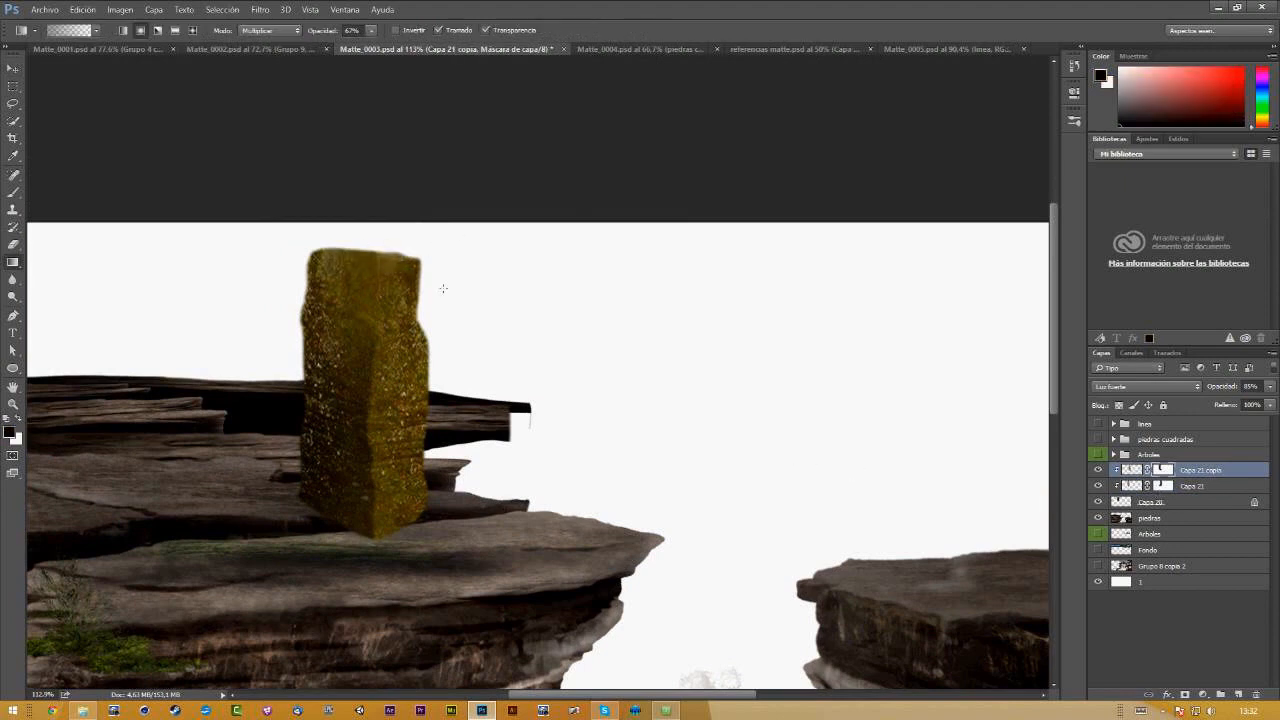
pyautogui.press('v')
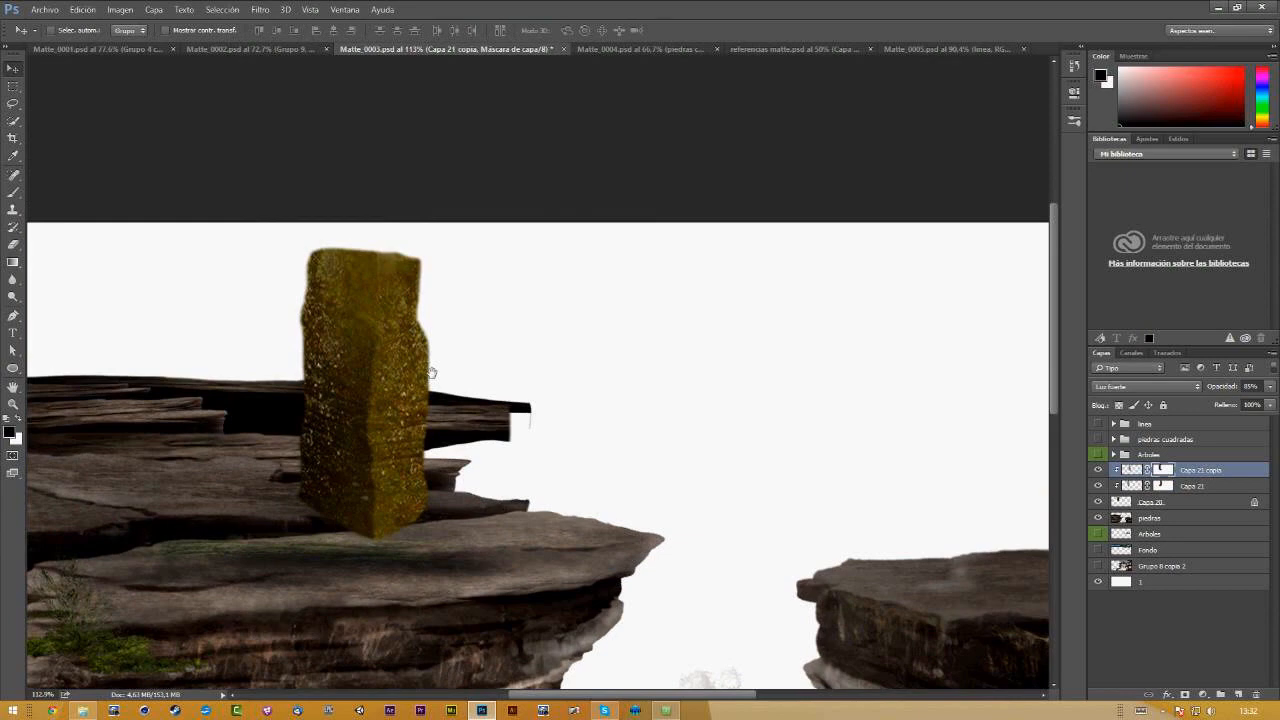
# Step: Adjust pillar base layer Capa 20 to hue -6, saturation -31 and slightly higher lightness, then switch to full-screen view
pyautogui.moveTo(432, 372); pyautogui.dragTo(438, 314)
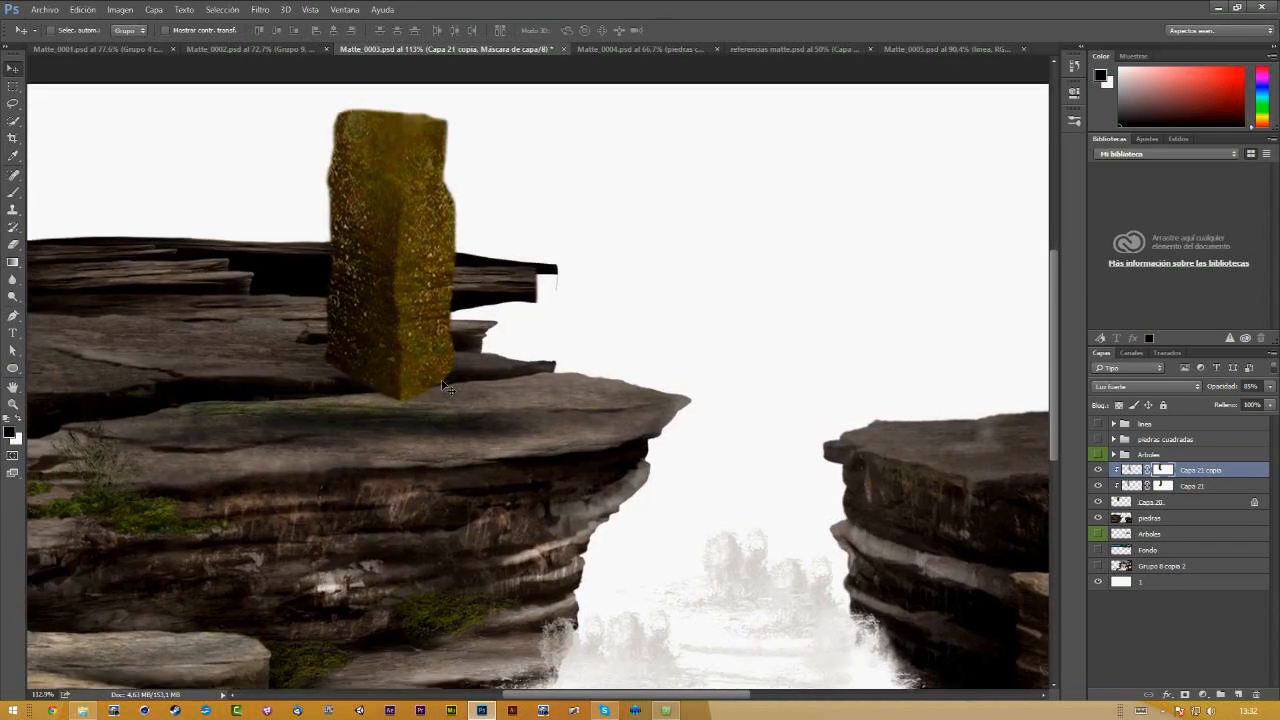
pyautogui.press('z')
pyautogui.moveTo(448, 386); pyautogui.dragTo(463, 283)
pyautogui.click(1151, 503)
pyautogui.hotkey('ctrl', 'u')
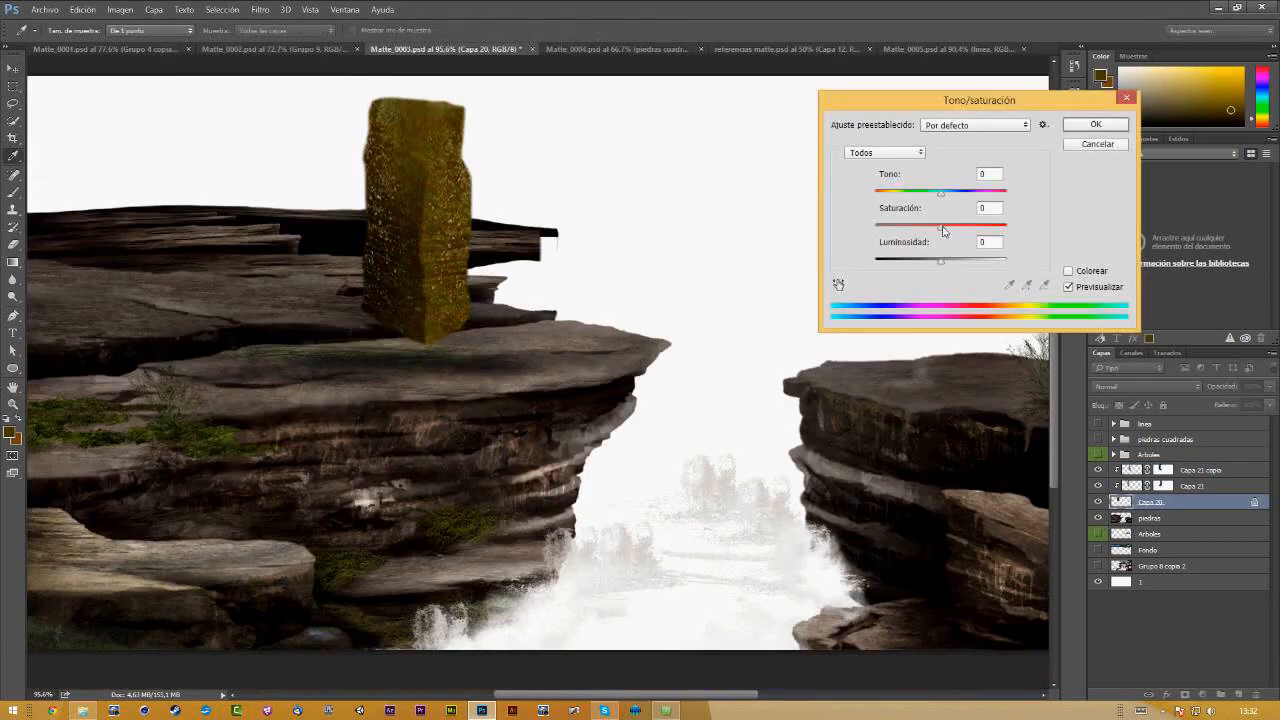
pyautogui.moveTo(943, 231); pyautogui.dragTo(940, 197)
pyautogui.moveTo(940, 263); pyautogui.dragTo(946, 264)
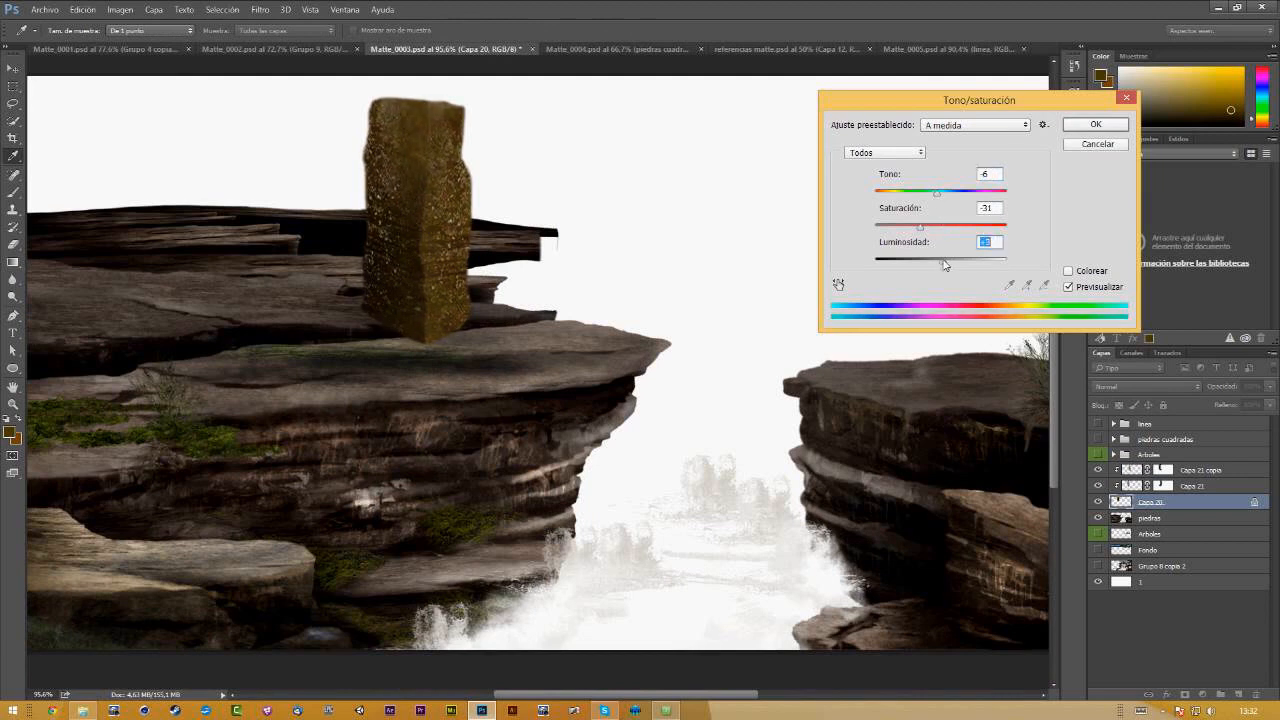
pyautogui.click(1093, 128)
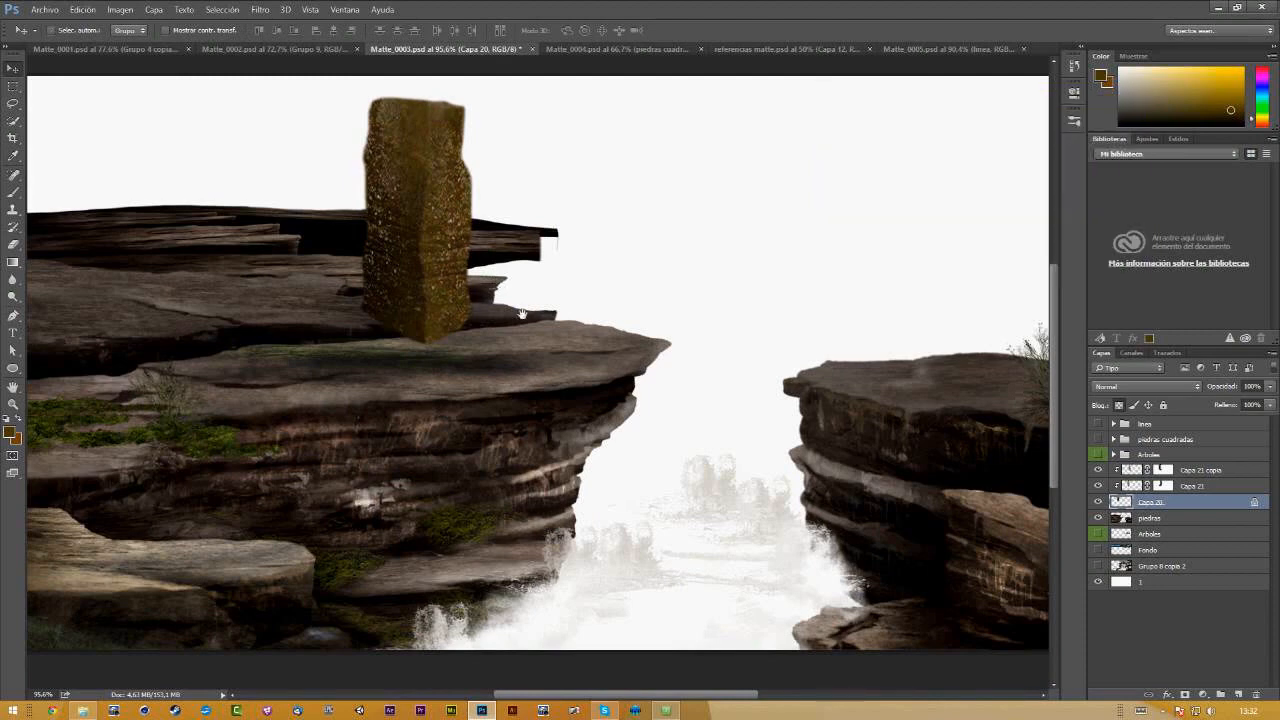
pyautogui.moveTo(522, 314); pyautogui.dragTo(487, 311)
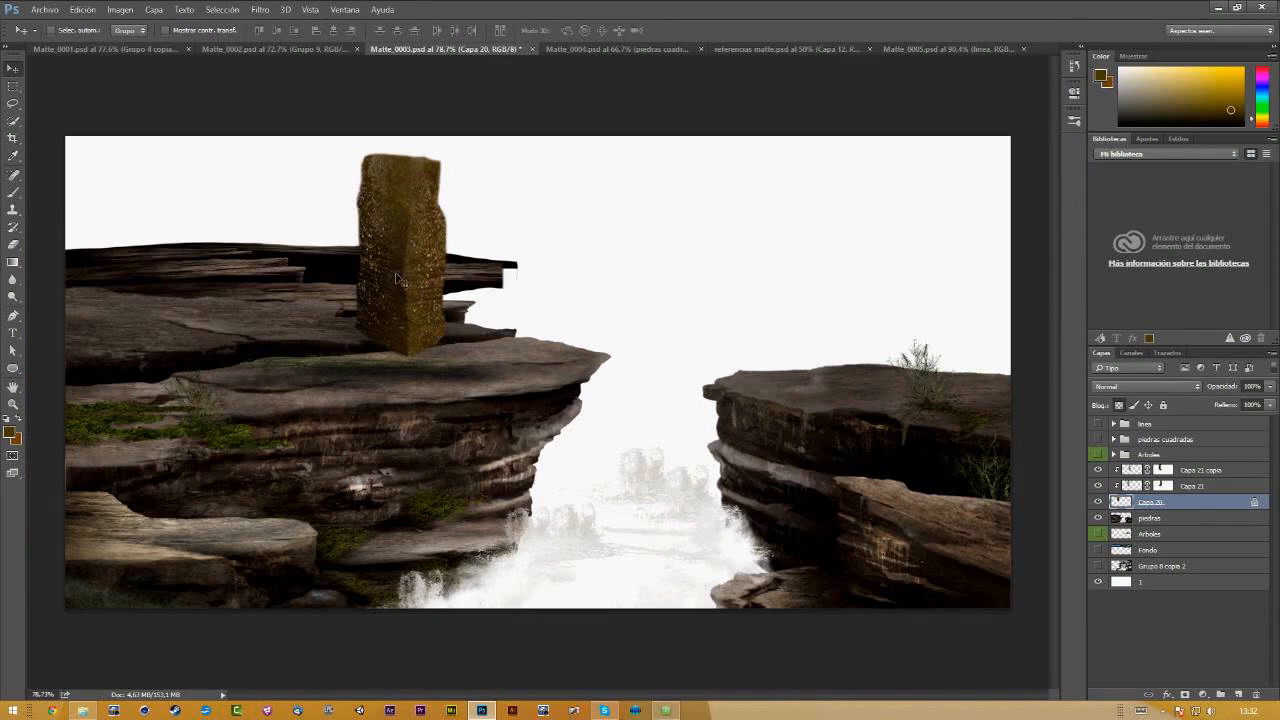
pyautogui.press('f')
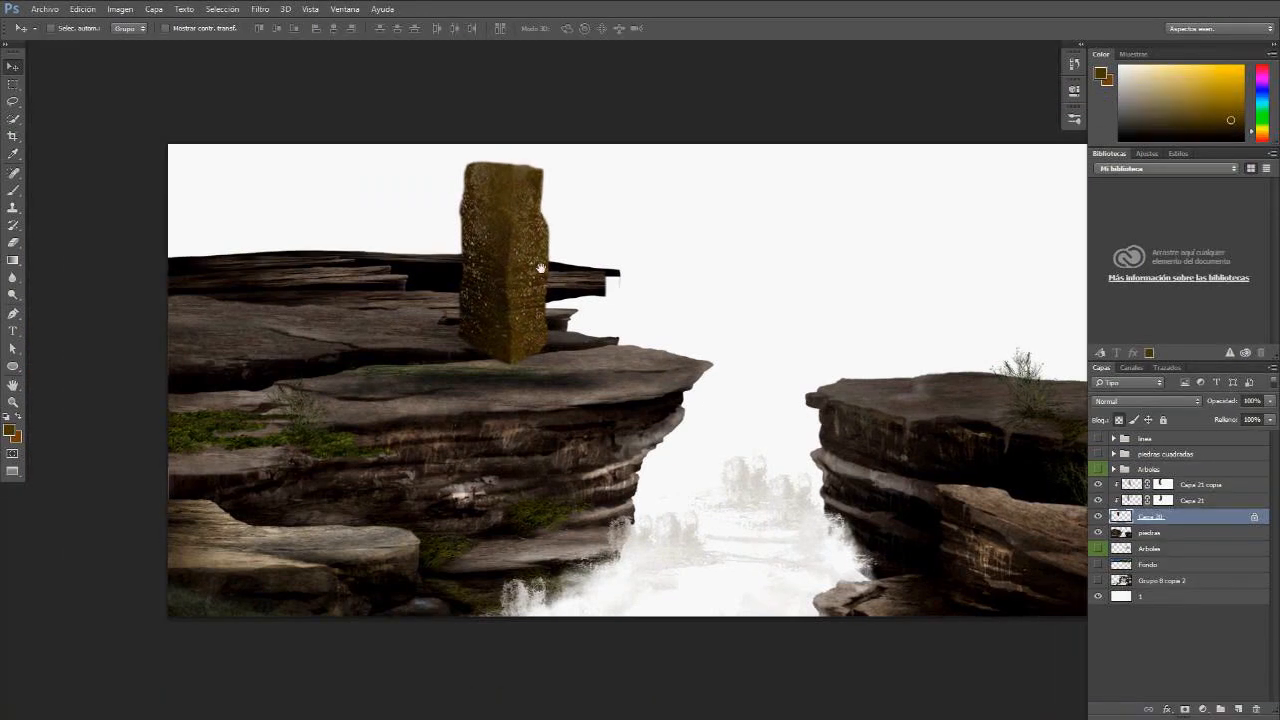
# Step: Merge Capa 20, Capa 21 and Capa 21 copia into a single pillar layer
pyautogui.moveTo(537, 266); pyautogui.dragTo(456, 254)
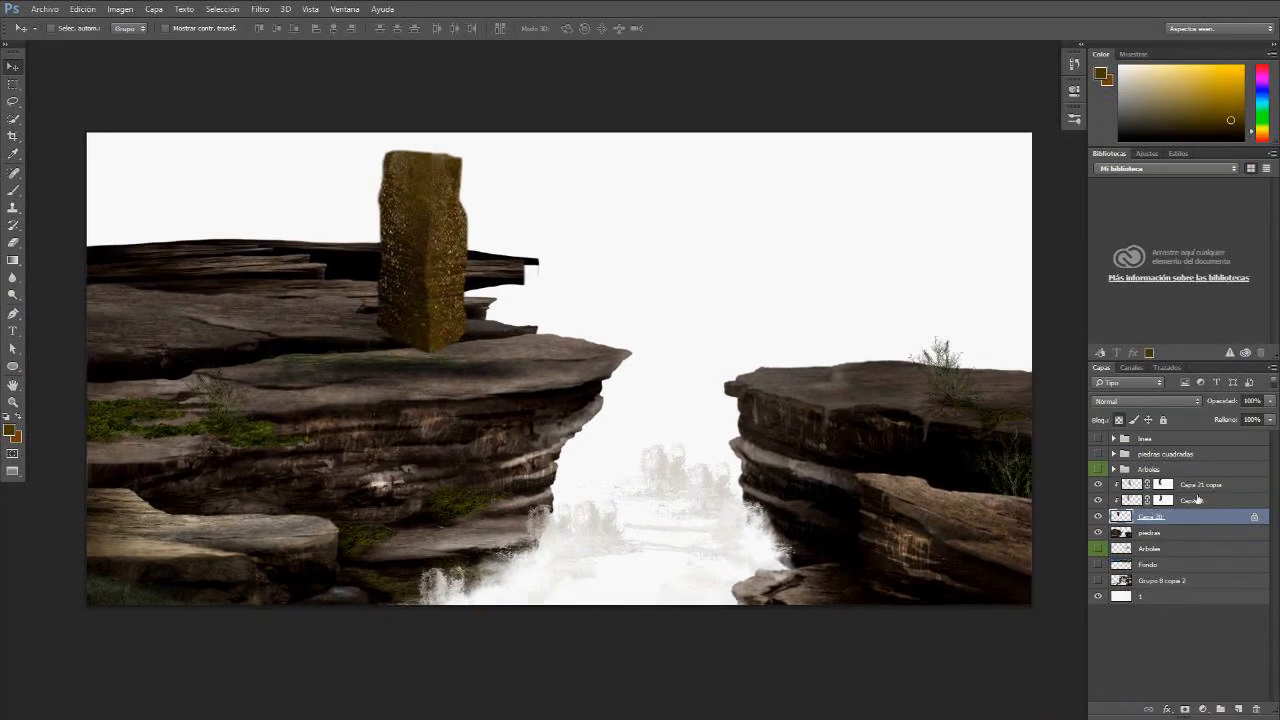
pyautogui.keyDown('shift'); pyautogui.click(1196, 488); pyautogui.keyUp('shift')
pyautogui.hotkey('ctrl', 'e')
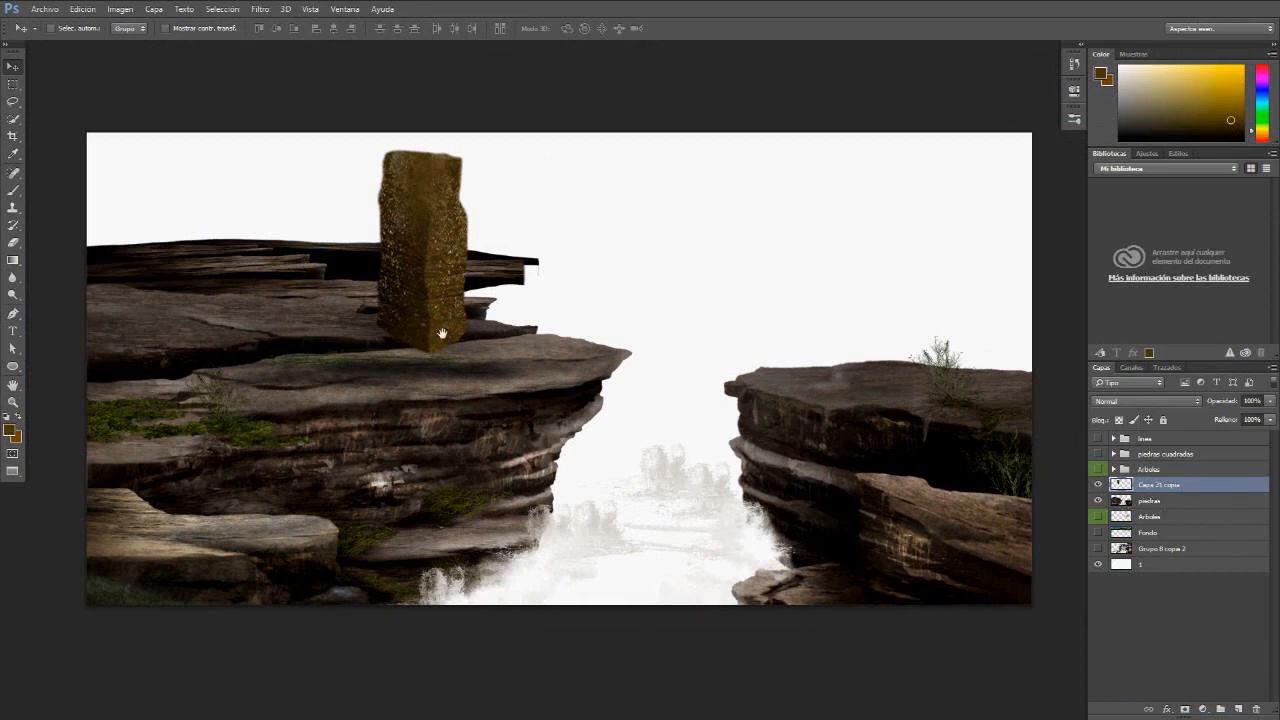
pyautogui.moveTo(442, 333); pyautogui.dragTo(429, 353)
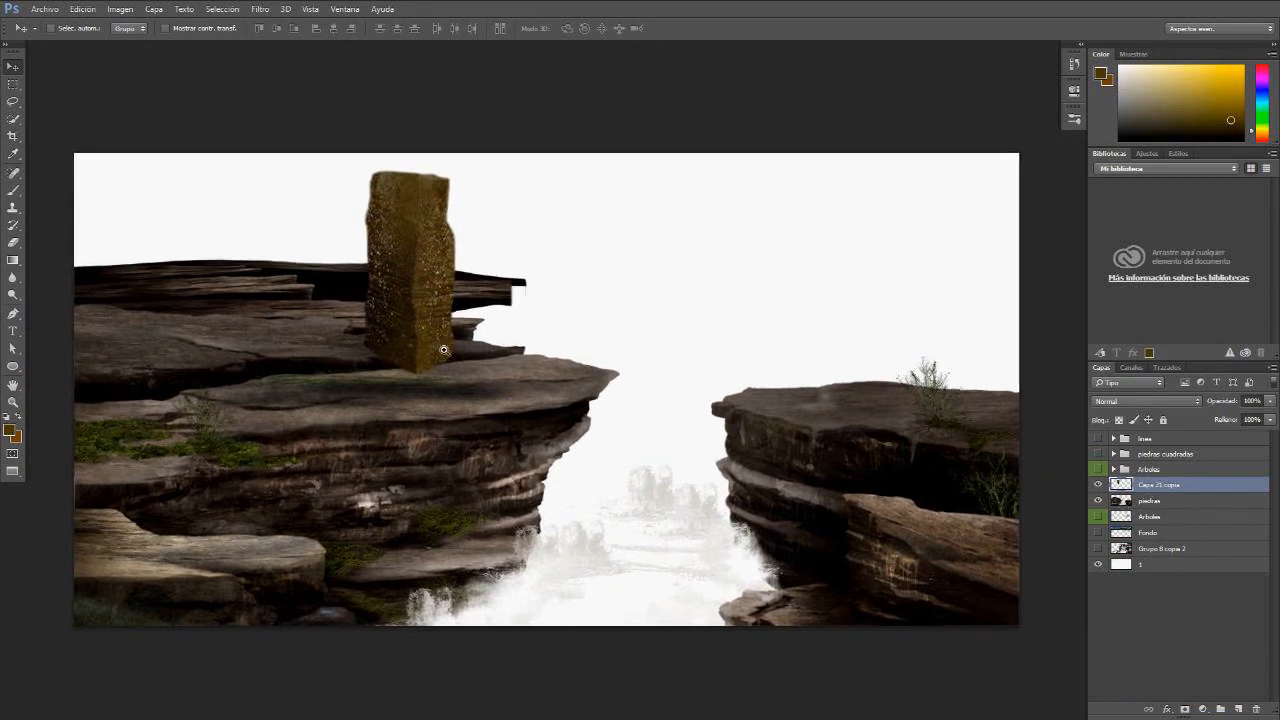
pyautogui.moveTo(444, 349); pyautogui.dragTo(504, 329)
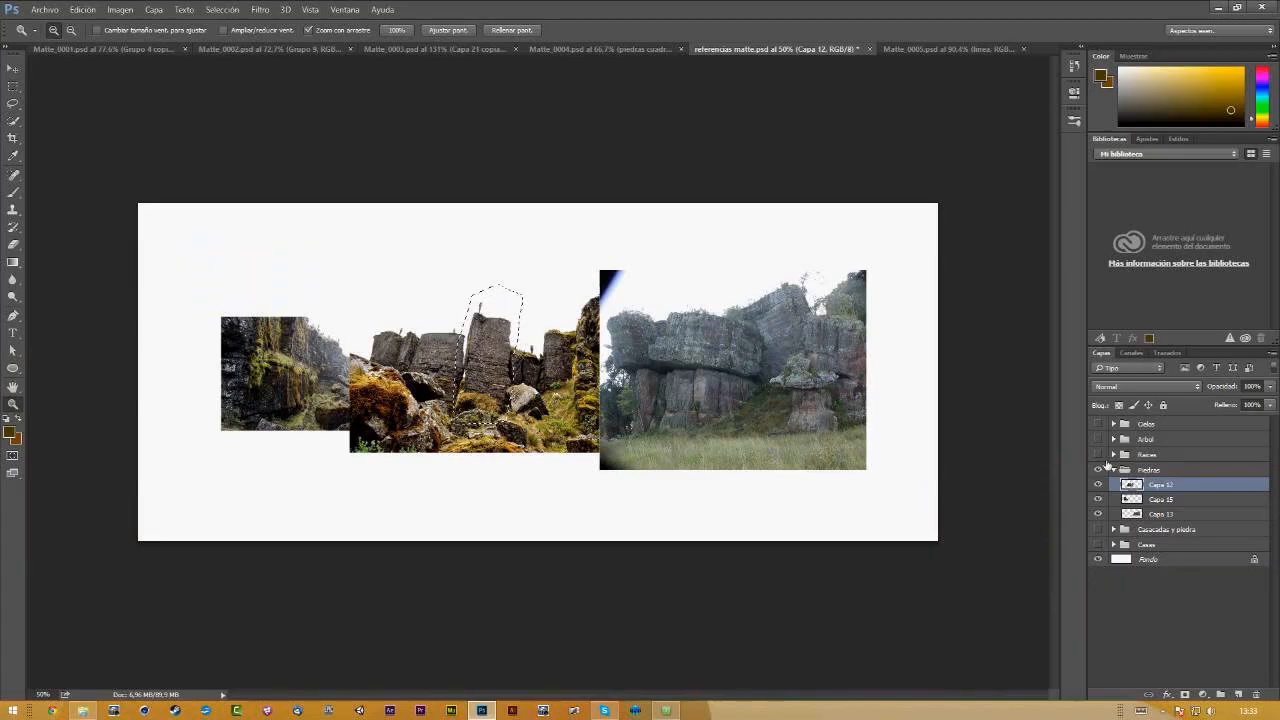
# Step: In referencias matte.psd, collapse and hide the Piedras group and show the Casas group
pyautogui.press('v')
pyautogui.click(1115, 470)
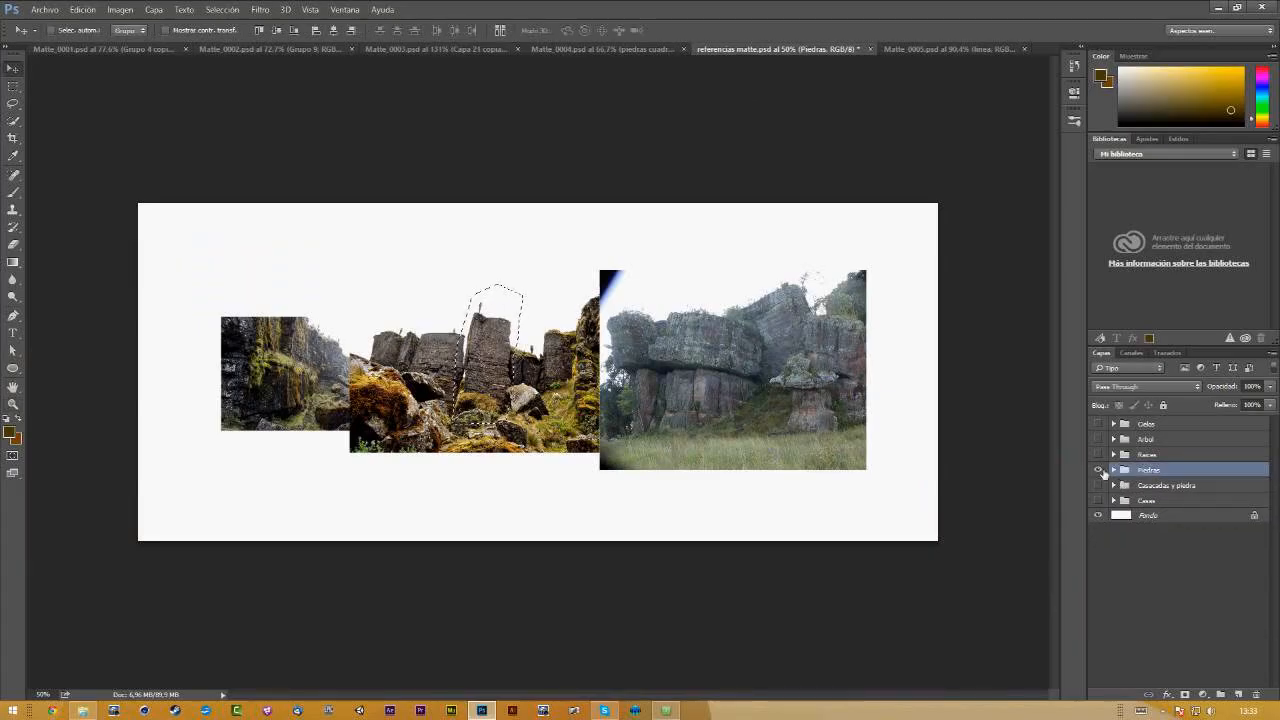
pyautogui.click(1098, 469)
pyautogui.click(1099, 500)
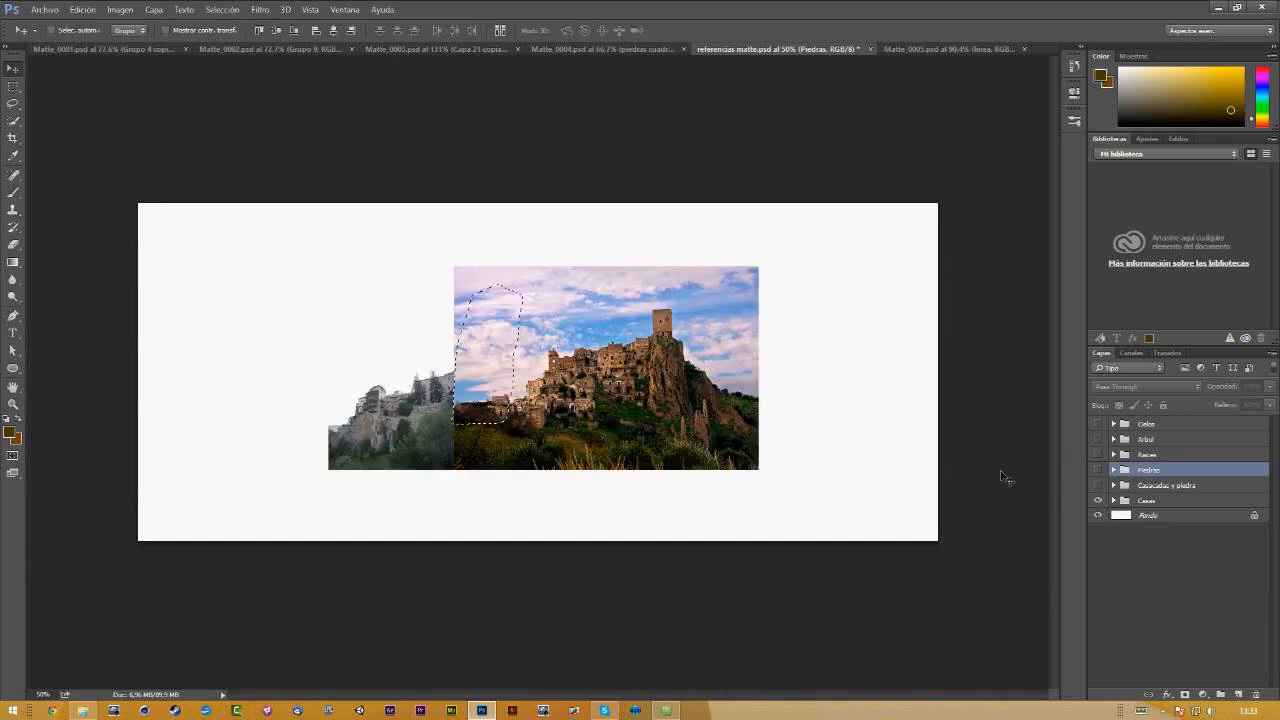
# Step: Cut out a patch of hillside houses from Capa 6 with a freehand selection and place it over the pillar in Matte_0003.psd
pyautogui.press('l')
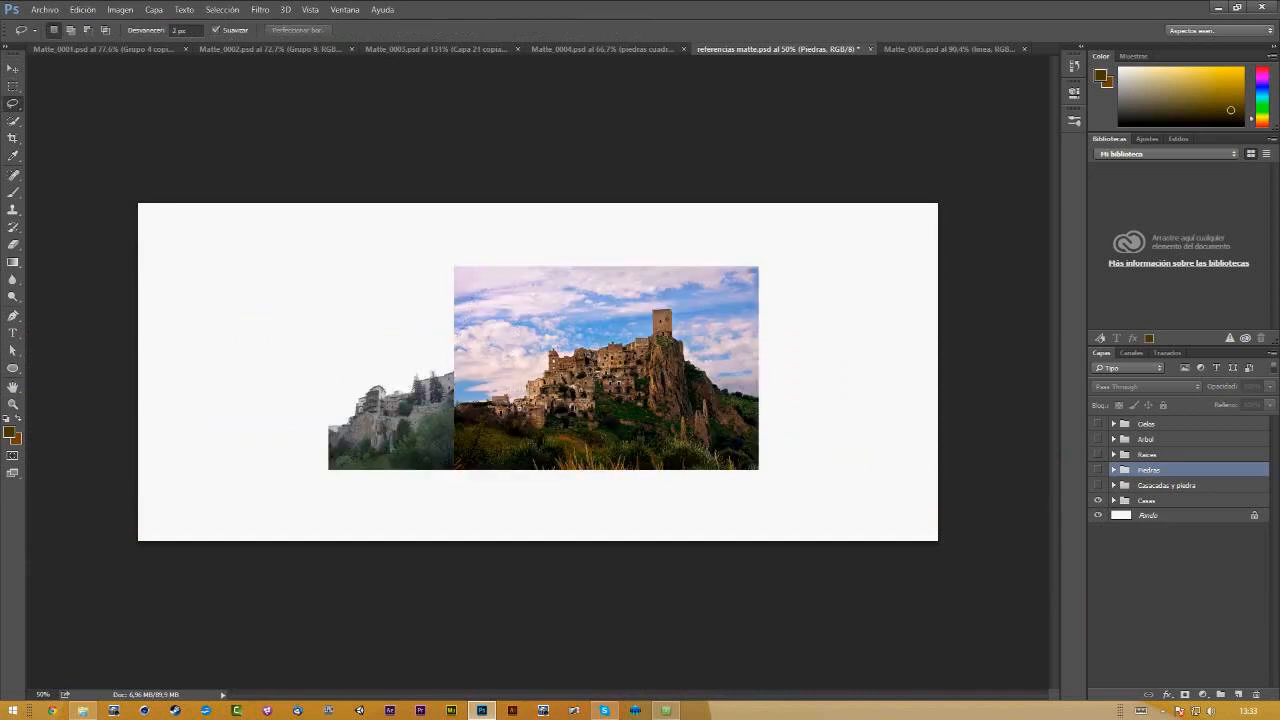
pyautogui.moveTo(604, 340)
pyautogui.mouseDown()
pyautogui.moveTo(565, 404)
pyautogui.moveTo(633, 421)
pyautogui.moveTo(649, 357)
pyautogui.moveTo(606, 330)
pyautogui.moveTo(546, 404)
pyautogui.moveTo(605, 422)
pyautogui.moveTo(618, 395)
pyautogui.mouseUp()
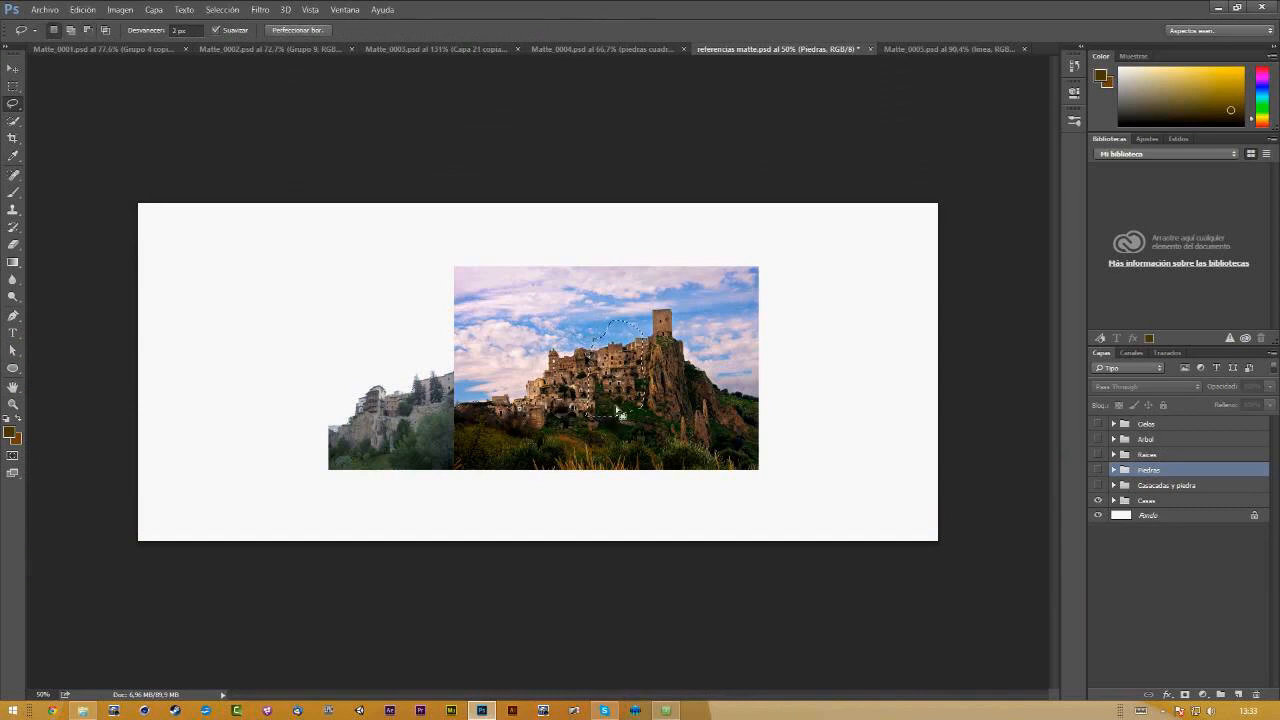
pyautogui.press('v')
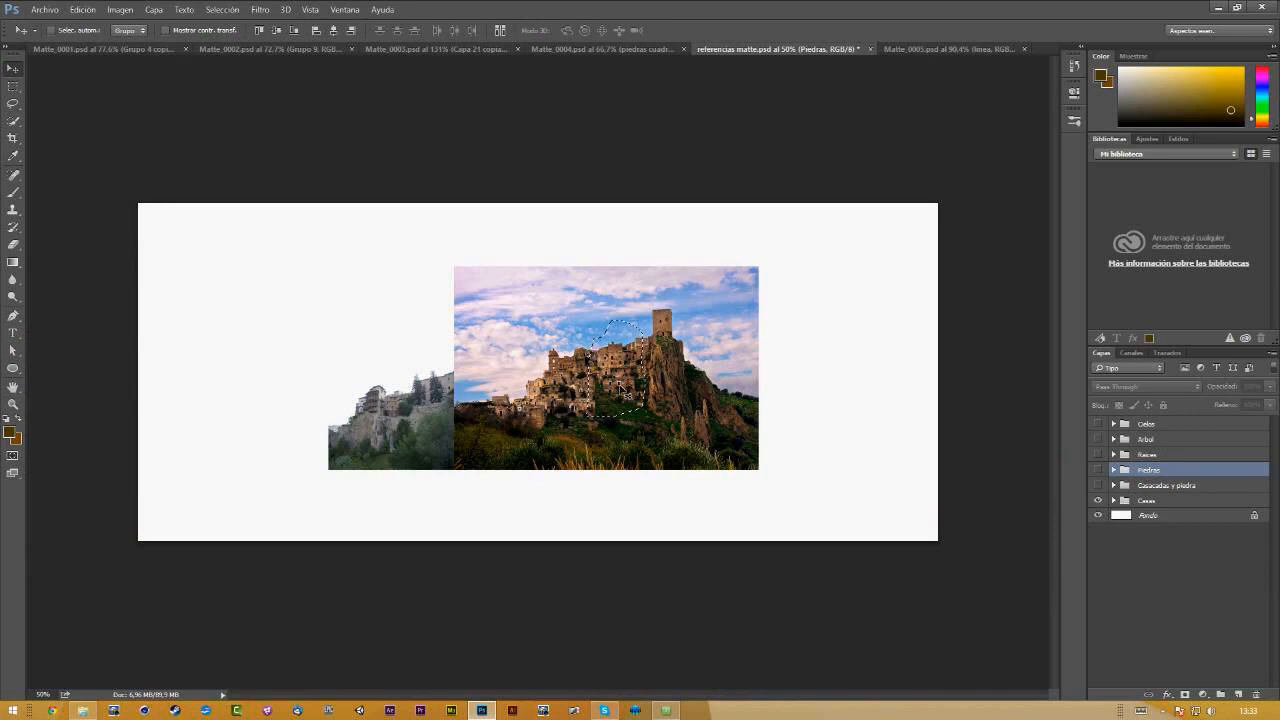
pyautogui.click(1140, 501)
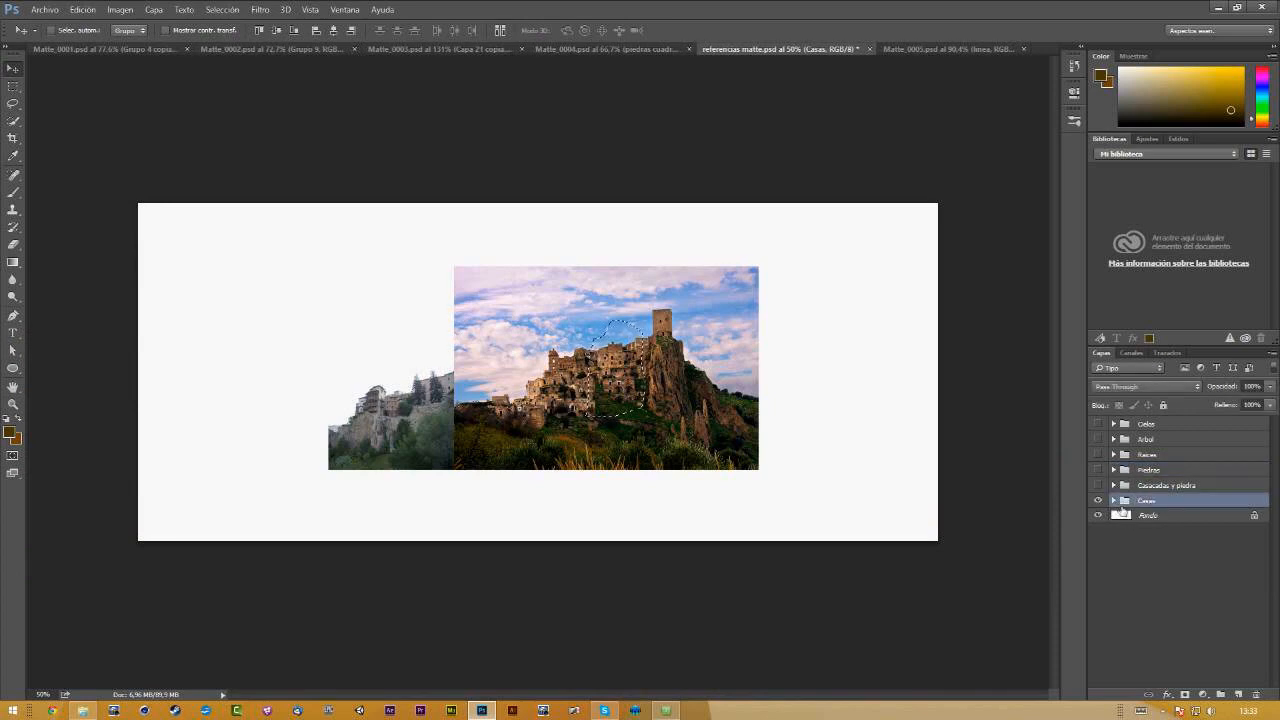
pyautogui.click(1115, 500)
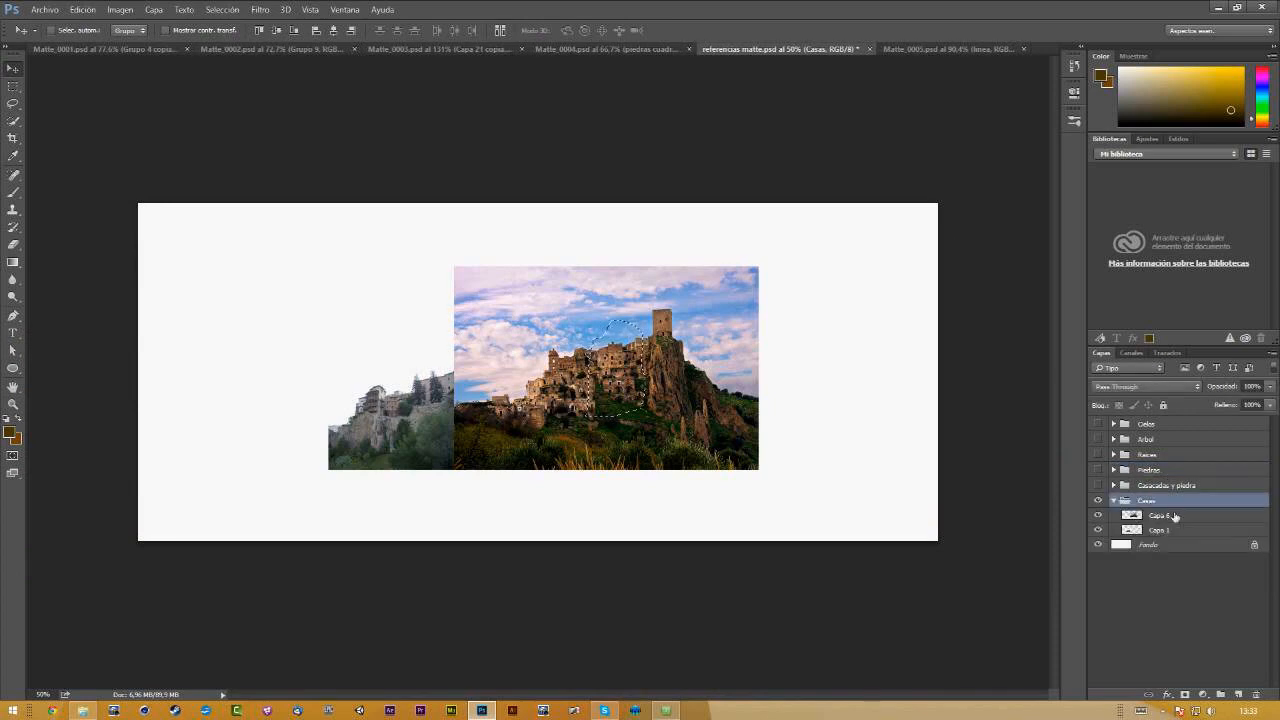
pyautogui.click(1158, 515)
pyautogui.click(1098, 515)
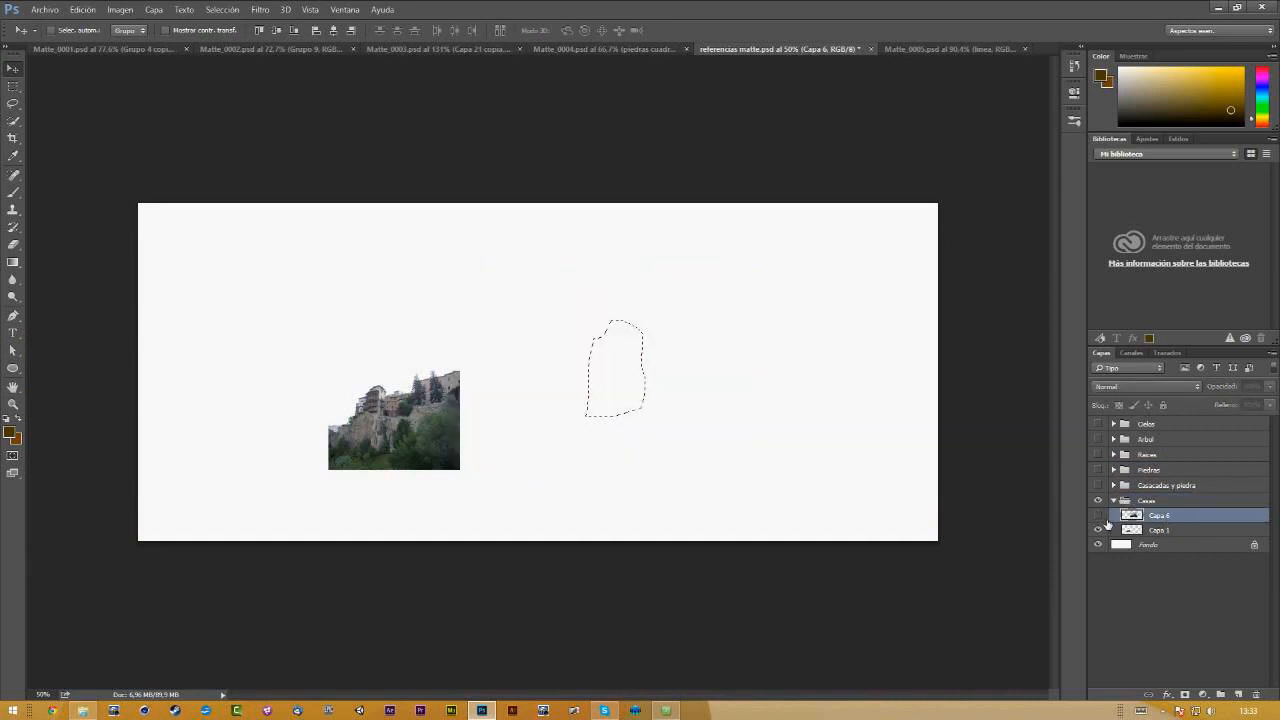
pyautogui.click(1098, 515)
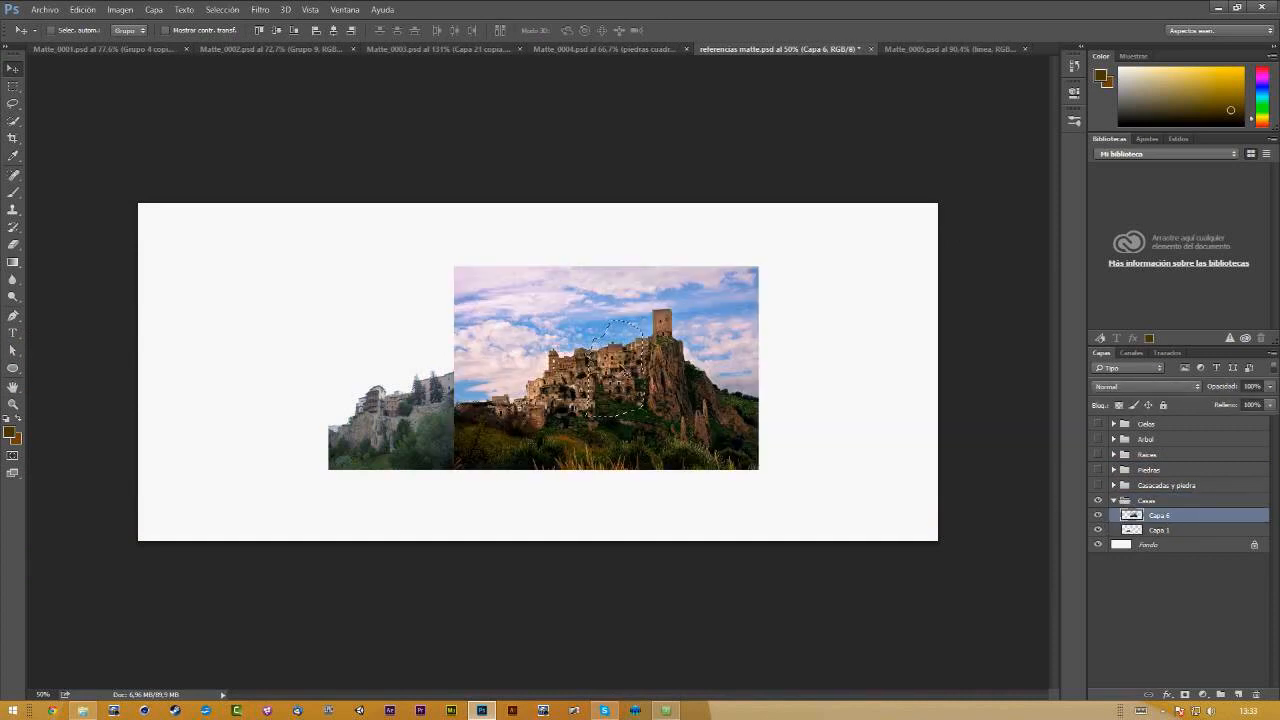
pyautogui.moveTo(649, 316); pyautogui.dragTo(468, 393)
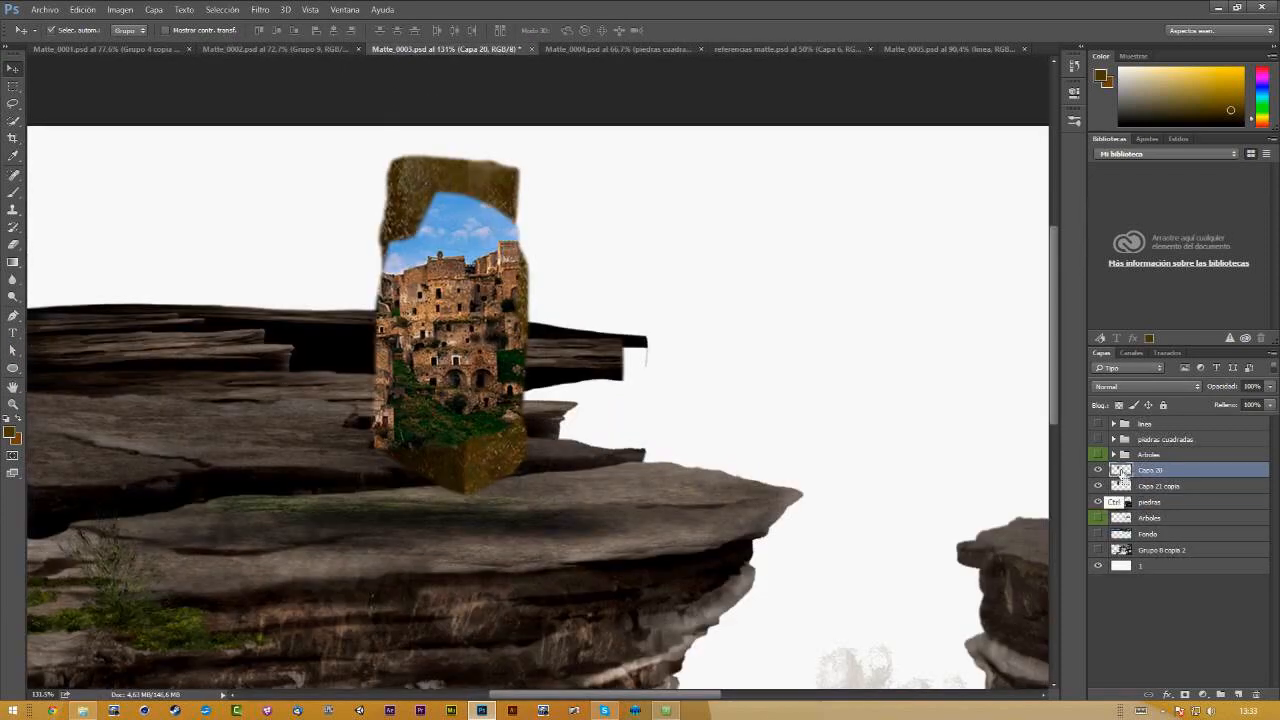
# Step: Lower the saturation of the pasted houses layer with Hue/Saturation
pyautogui.hotkey('ctrl', 'u')
pyautogui.moveTo(941, 231); pyautogui.dragTo(901, 229)
pyautogui.click(1068, 127)
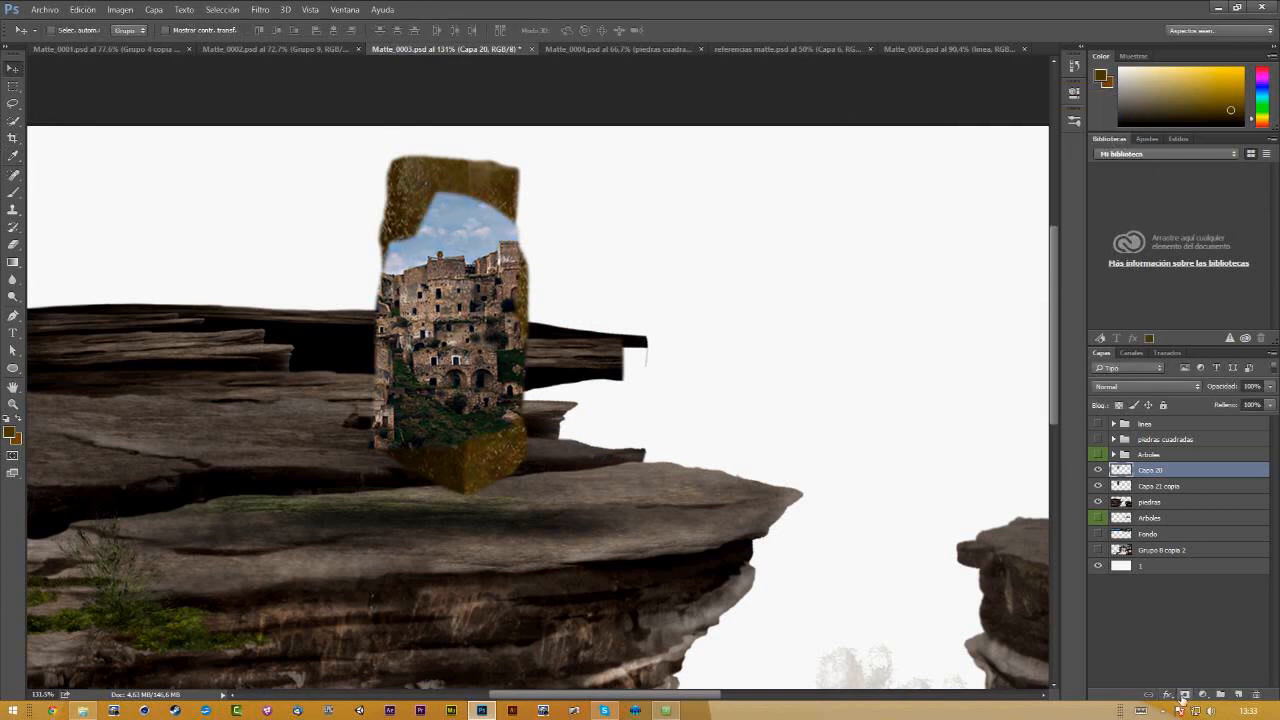
# Step: Erase the sky, the vegetation and the outer edges around the pasted houses so they blend into the pillar
pyautogui.press('e')
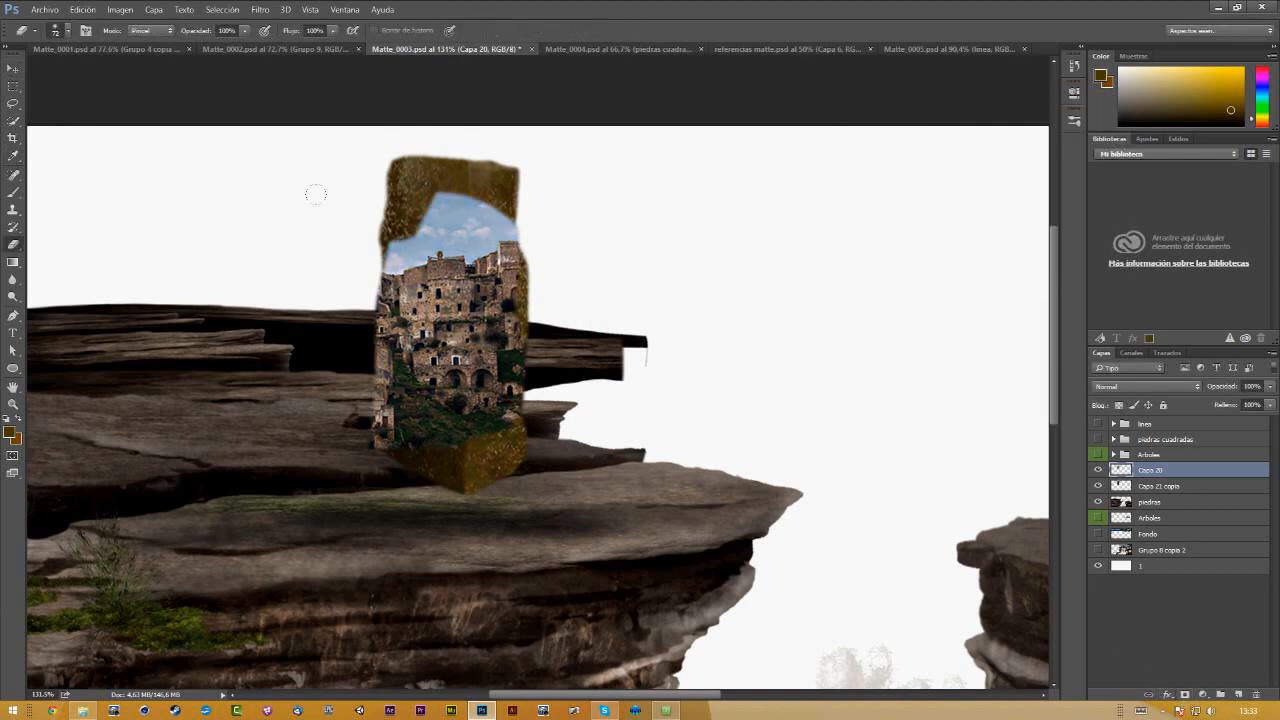
pyautogui.moveTo(397, 243)
pyautogui.mouseDown()
pyautogui.moveTo(505, 255)
pyautogui.moveTo(390, 285)
pyautogui.moveTo(460, 295)
pyautogui.mouseUp()
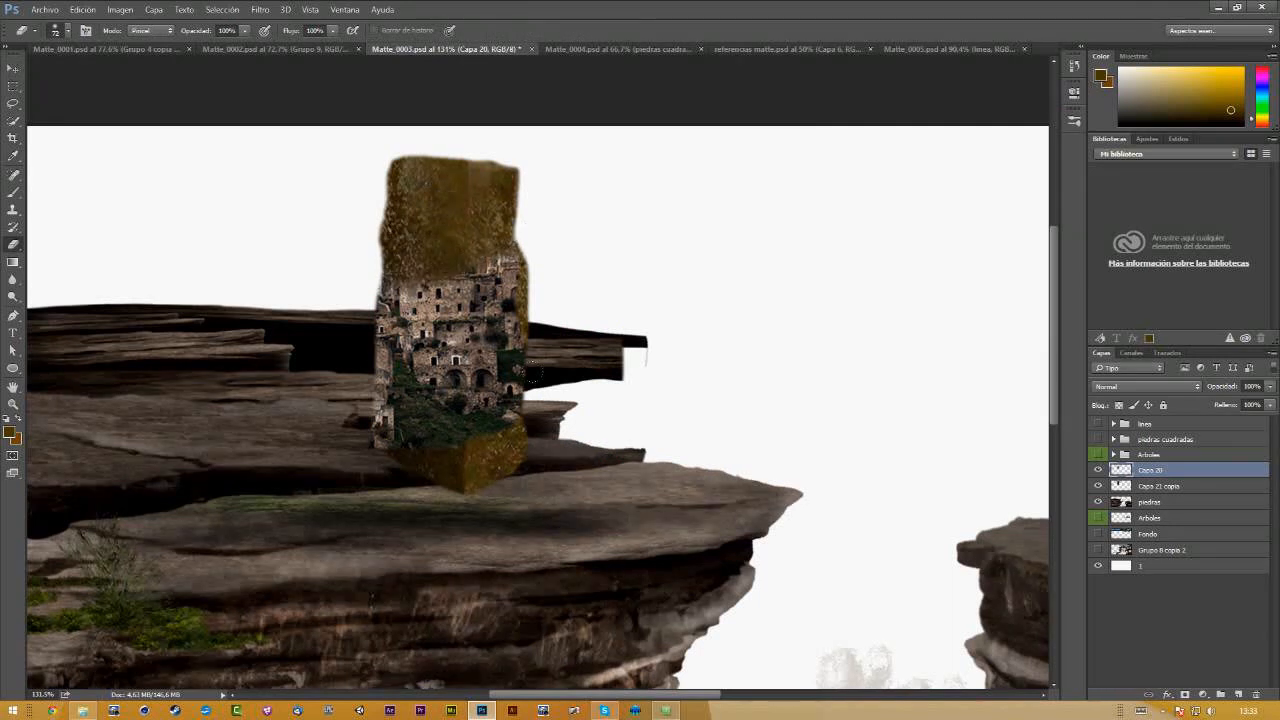
pyautogui.moveTo(460, 435)
pyautogui.mouseDown()
pyautogui.moveTo(405, 420)
pyautogui.moveTo(385, 440)
pyautogui.moveTo(395, 400)
pyautogui.mouseUp()
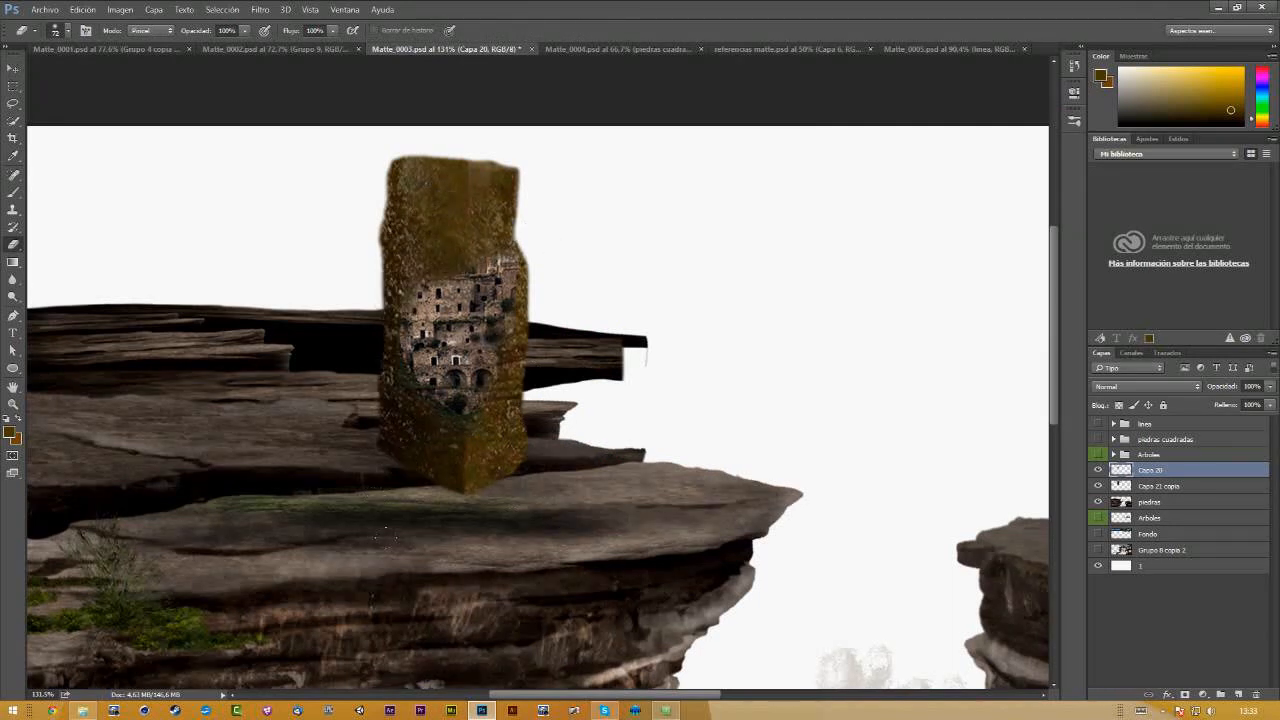
# Step: Flip the houses horizontally, narrow them to about 74% and slant them about 7.4° to follow the pillar's right face
pyautogui.press('v')
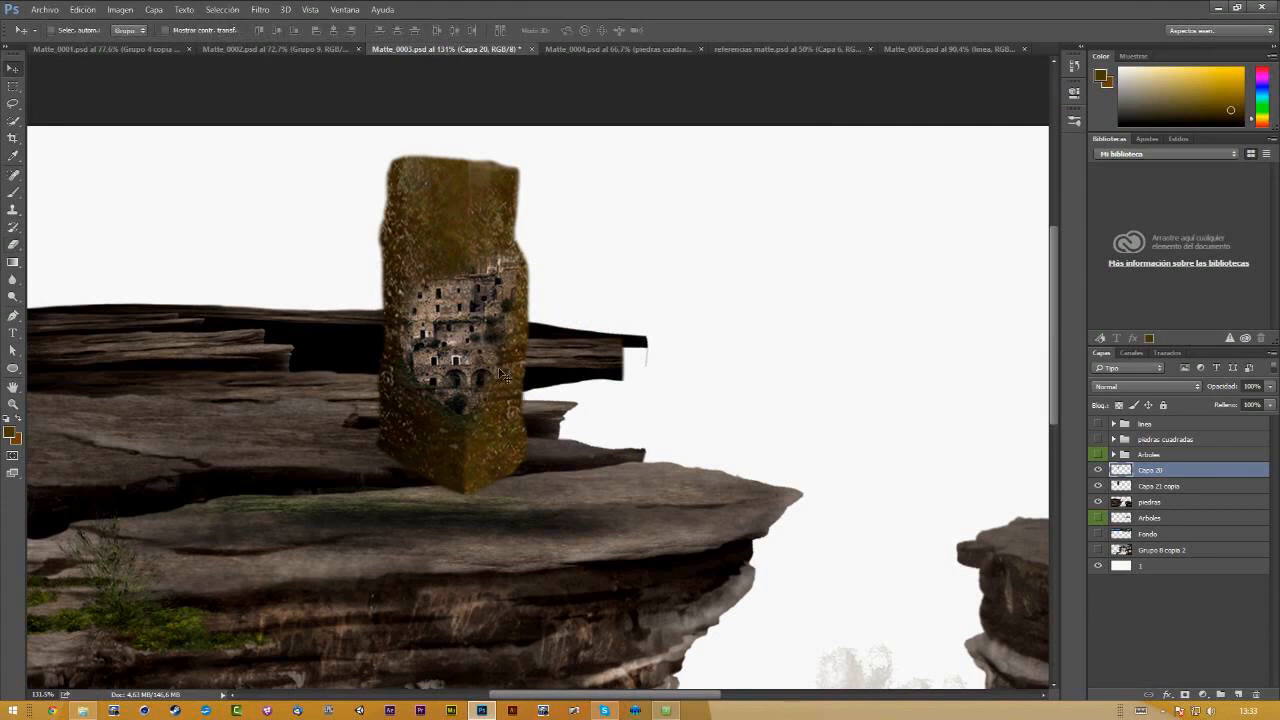
pyautogui.moveTo(470, 356); pyautogui.dragTo(497, 386)
pyautogui.hotkey('ctrl', 't')
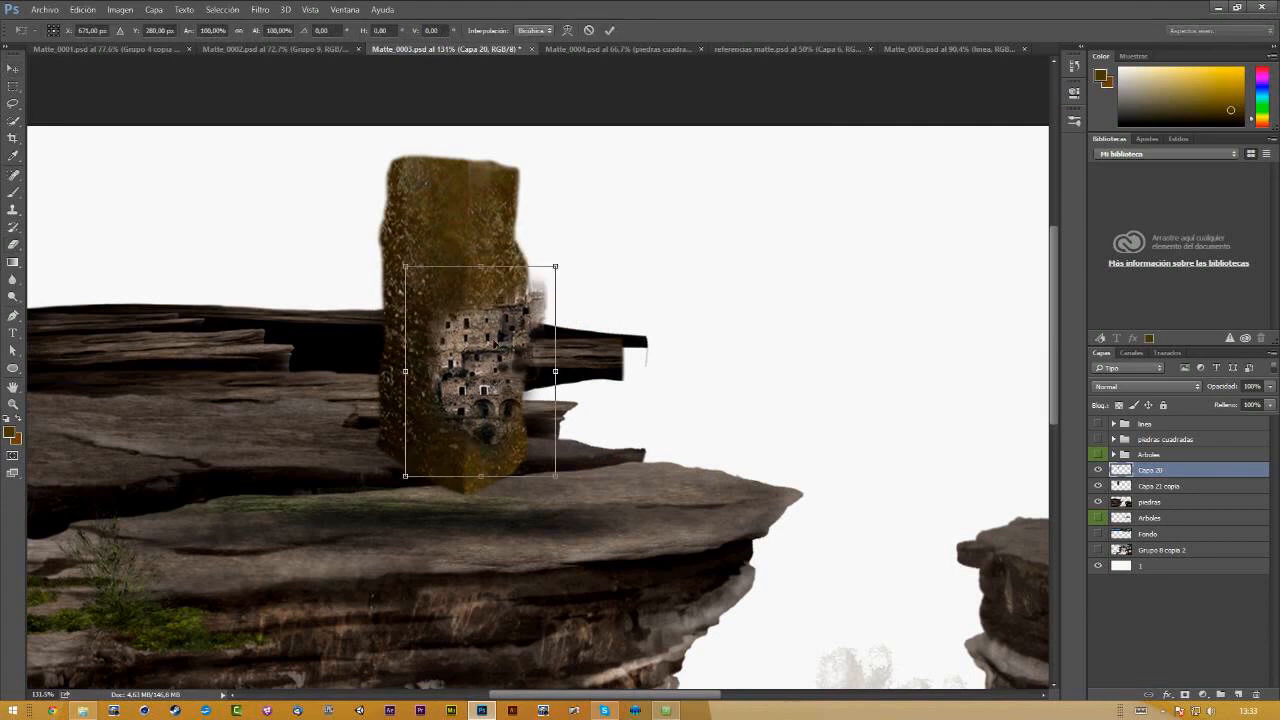
pyautogui.rightClick(502, 338)
pyautogui.click(548, 410)
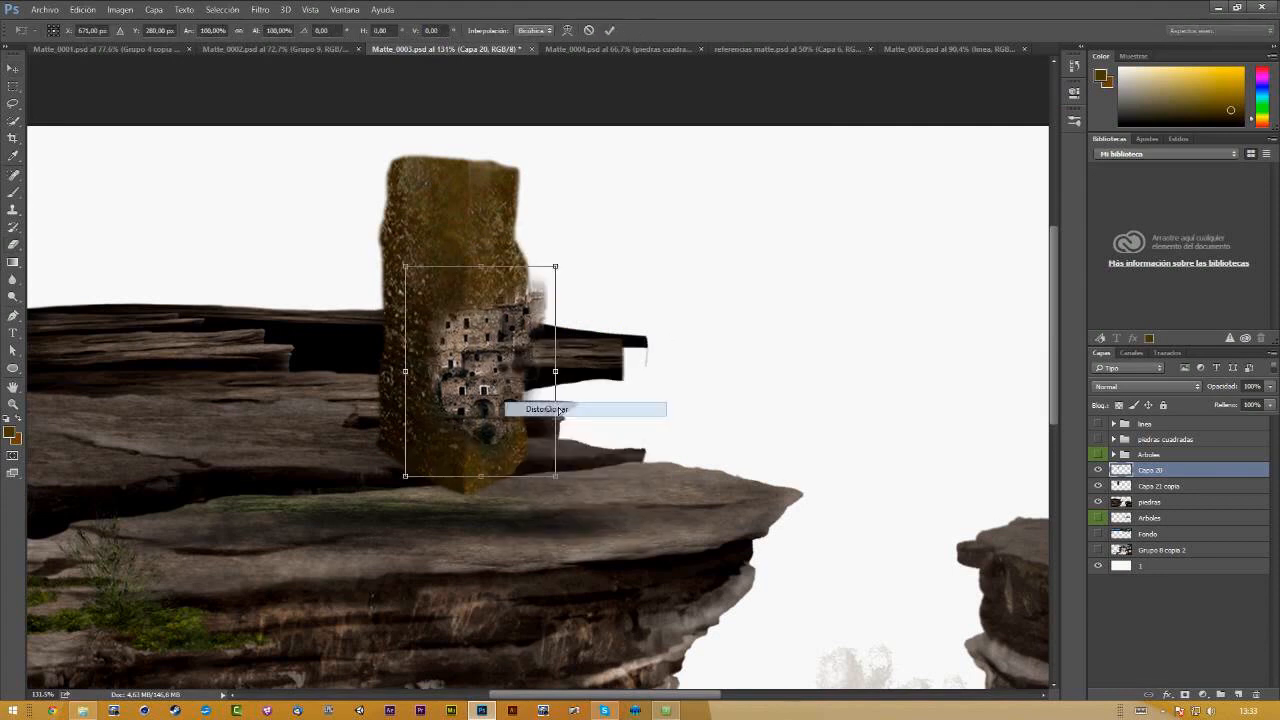
pyautogui.moveTo(555, 371); pyautogui.dragTo(444, 374)
pyautogui.rightClick(511, 348)
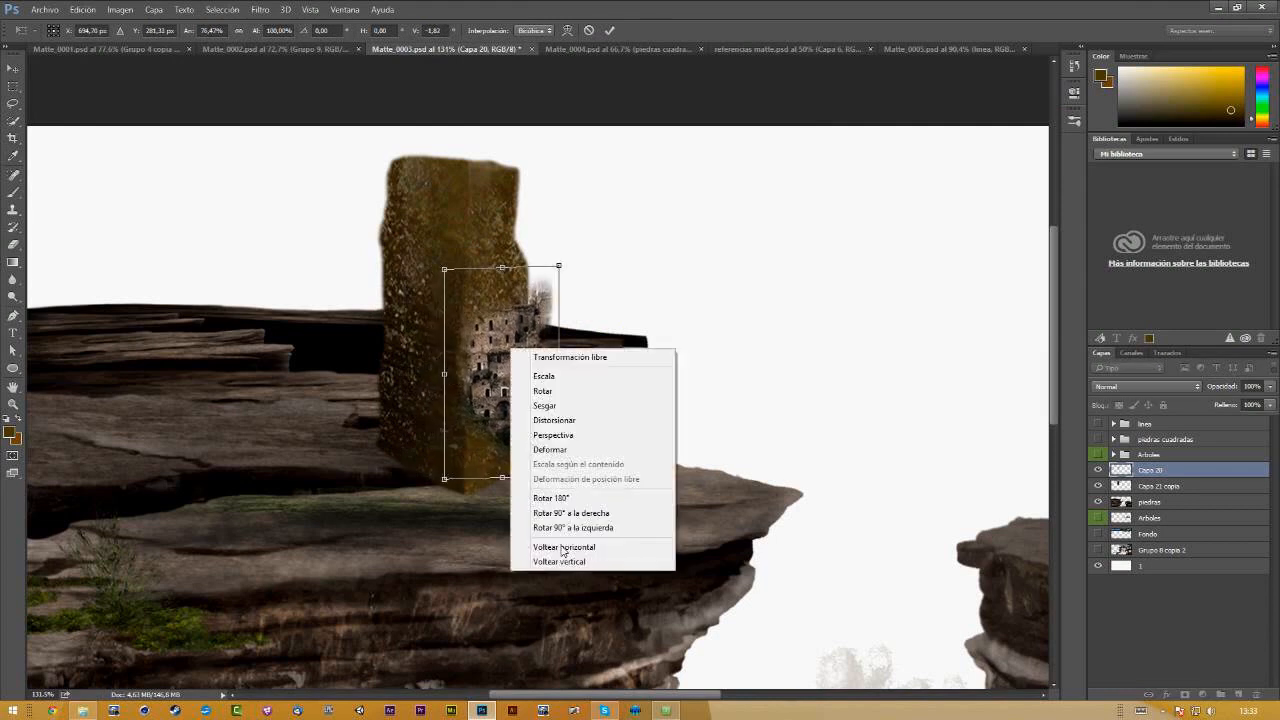
pyautogui.click(562, 546)
pyautogui.moveTo(559, 374); pyautogui.dragTo(494, 350)
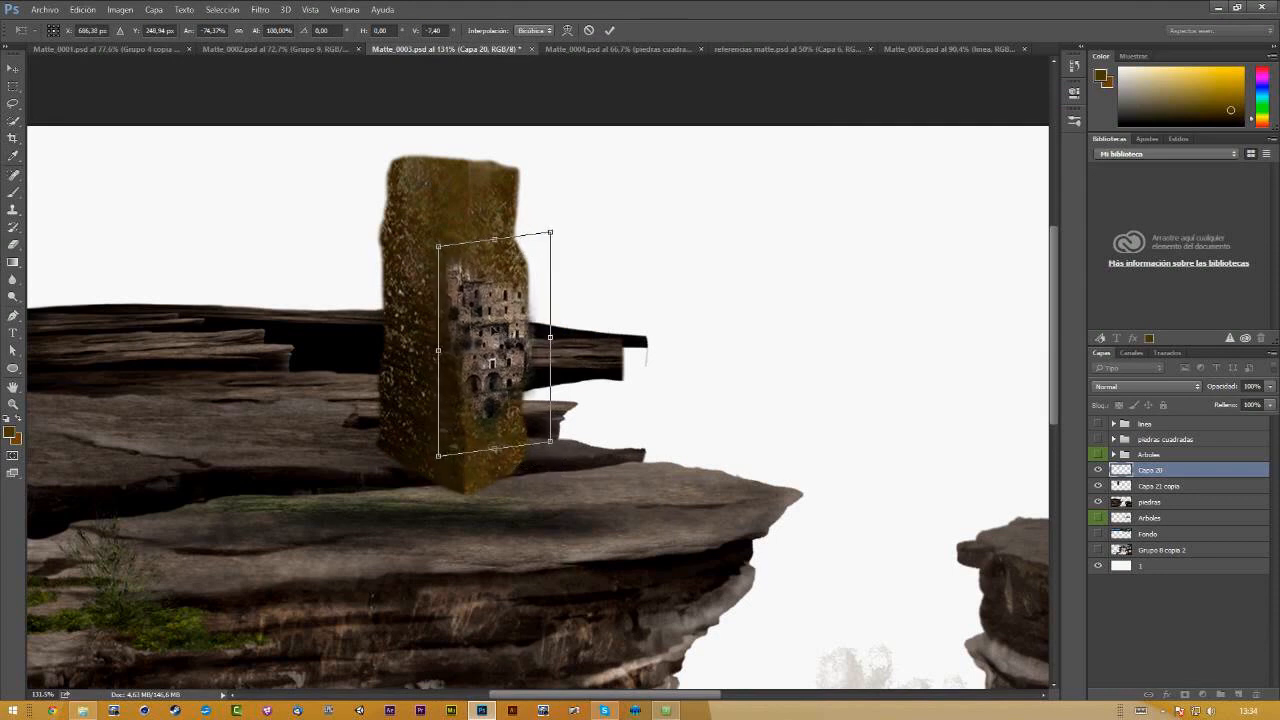
pyautogui.press('Return')
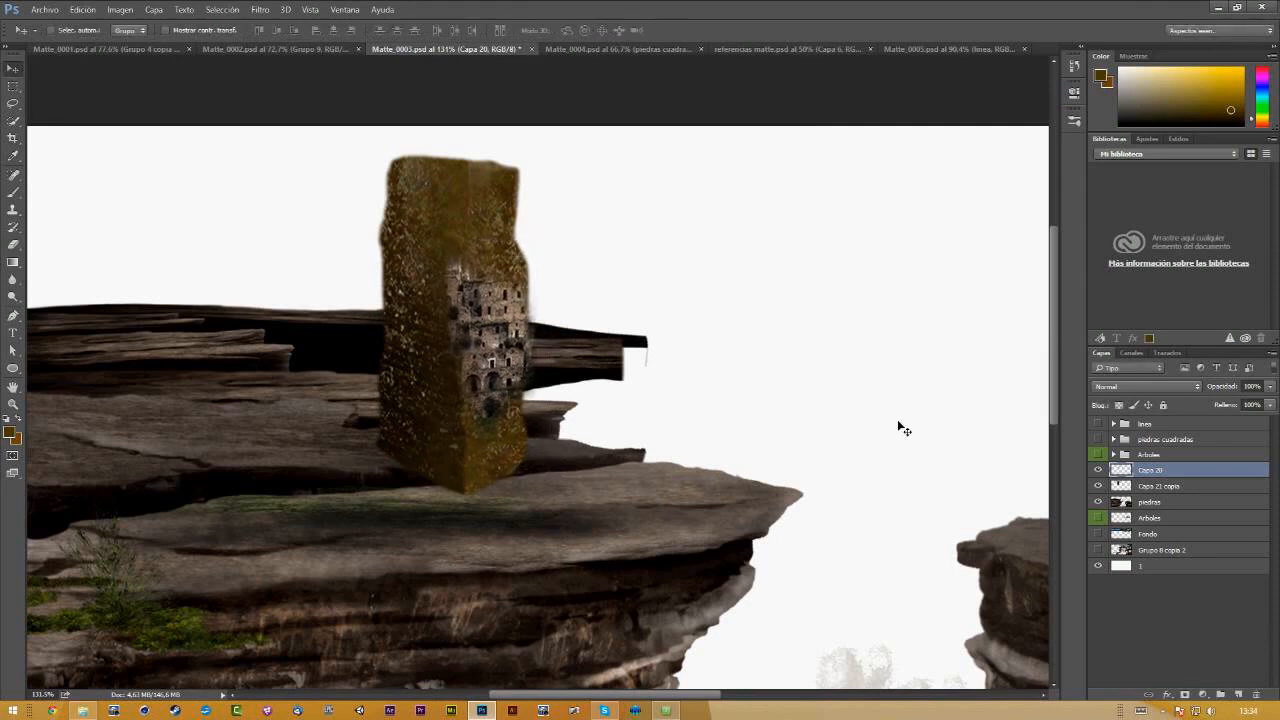
# Step: Set the houses layer's blend mode to Oscurecer and erase the dark remains below the windows on the right face
pyautogui.hotkey('shift', '+')
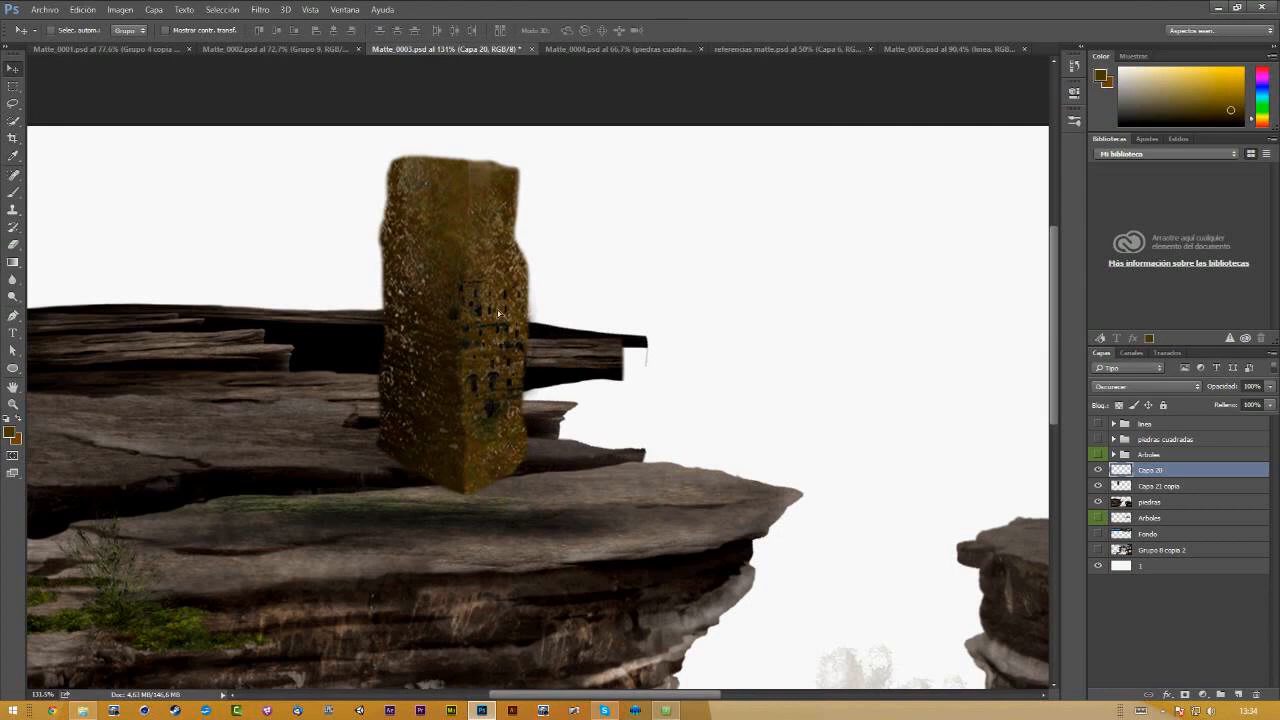
pyautogui.moveTo(496, 346)
pyautogui.mouseDown()
pyautogui.moveTo(490, 325)
pyautogui.moveTo(498, 347)
pyautogui.mouseUp()
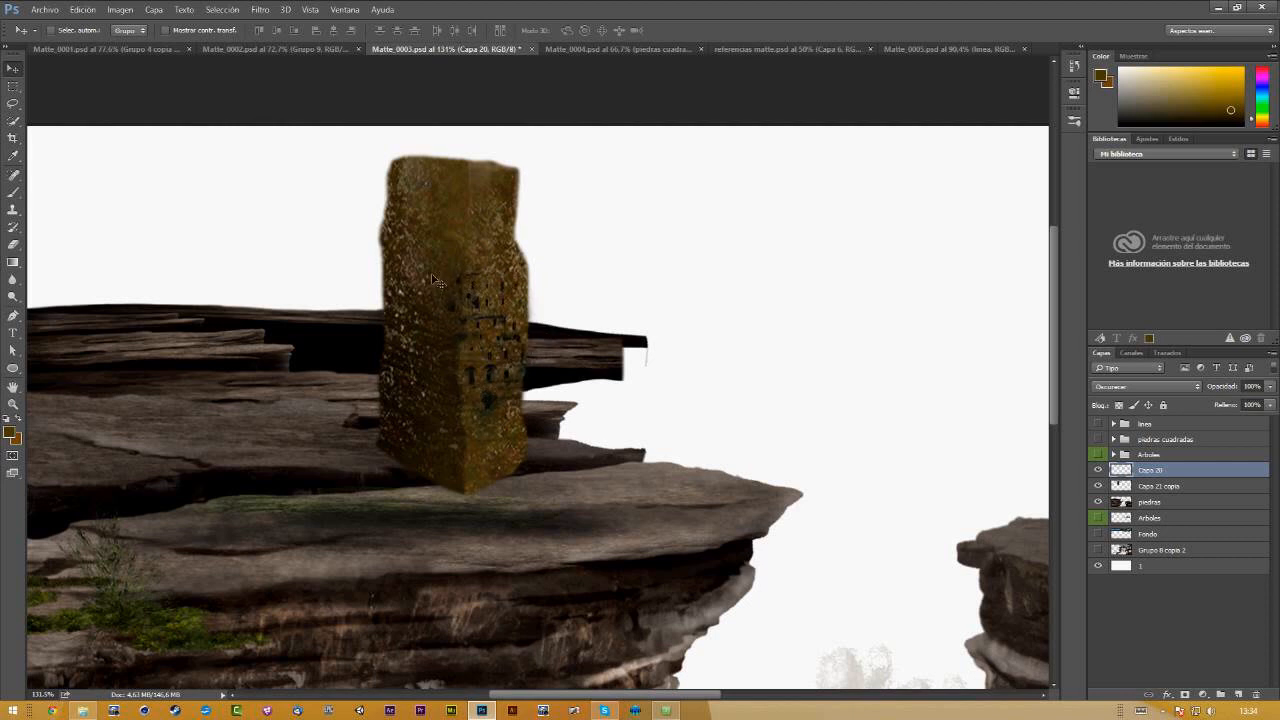
pyautogui.press('b')
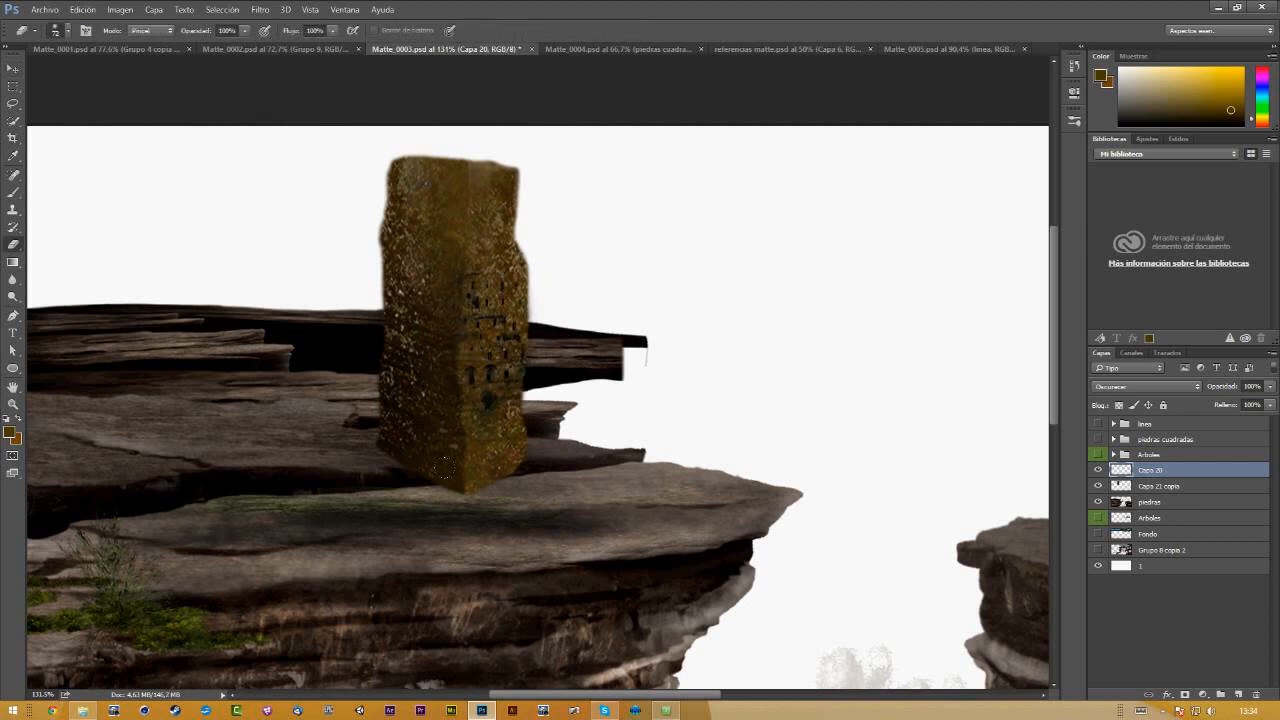
pyautogui.moveTo(475, 393); pyautogui.dragTo(503, 426)
pyautogui.press('v')
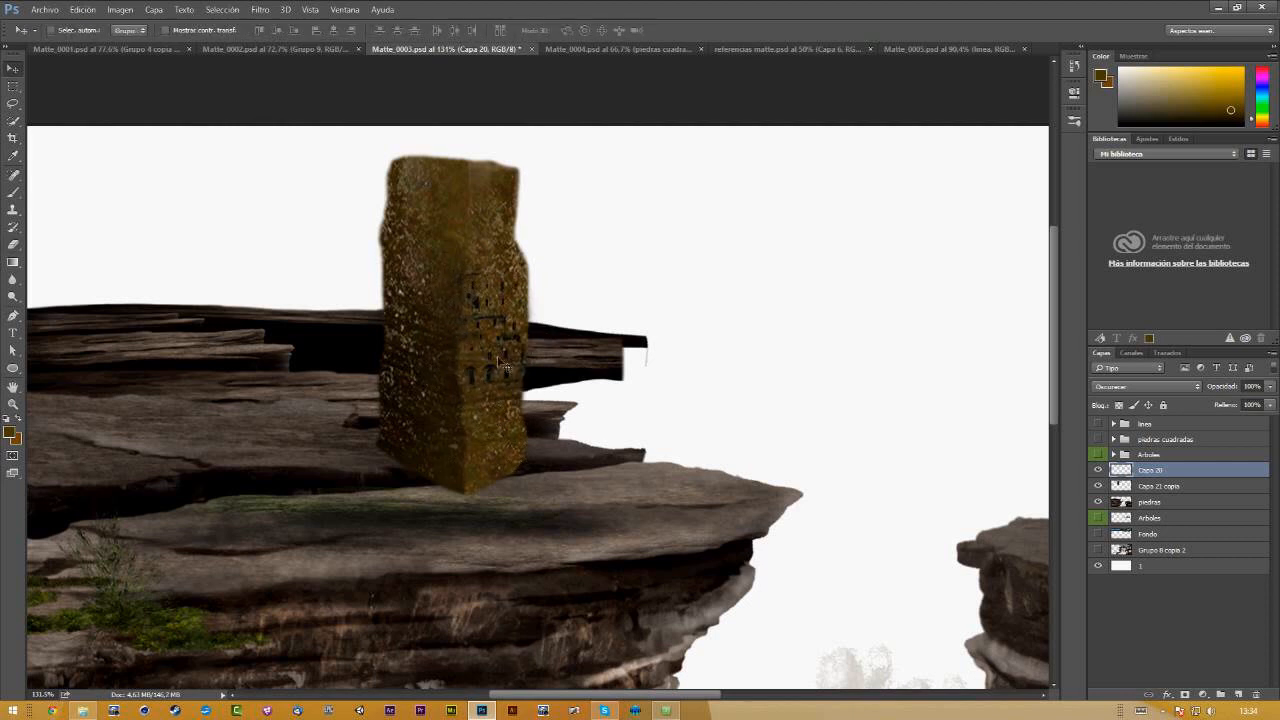
# Step: Duplicate the windows layer onto the pillar's left face and flip the copy horizontally
pyautogui.moveTo(495, 341)
pyautogui.mouseDown()
pyautogui.moveTo(391, 333)
pyautogui.moveTo(419, 333)
pyautogui.mouseUp()
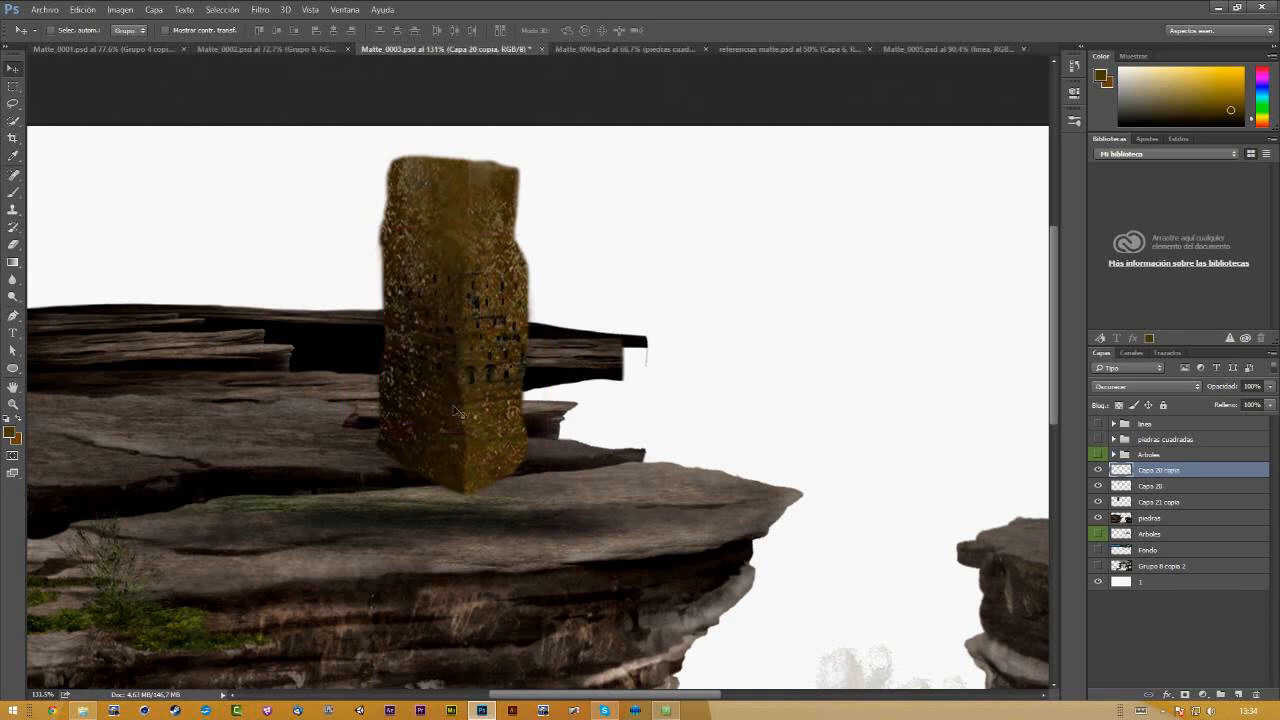
pyautogui.hotkey('ctrl', 't')
pyautogui.hotkey('ctrl', 'h')
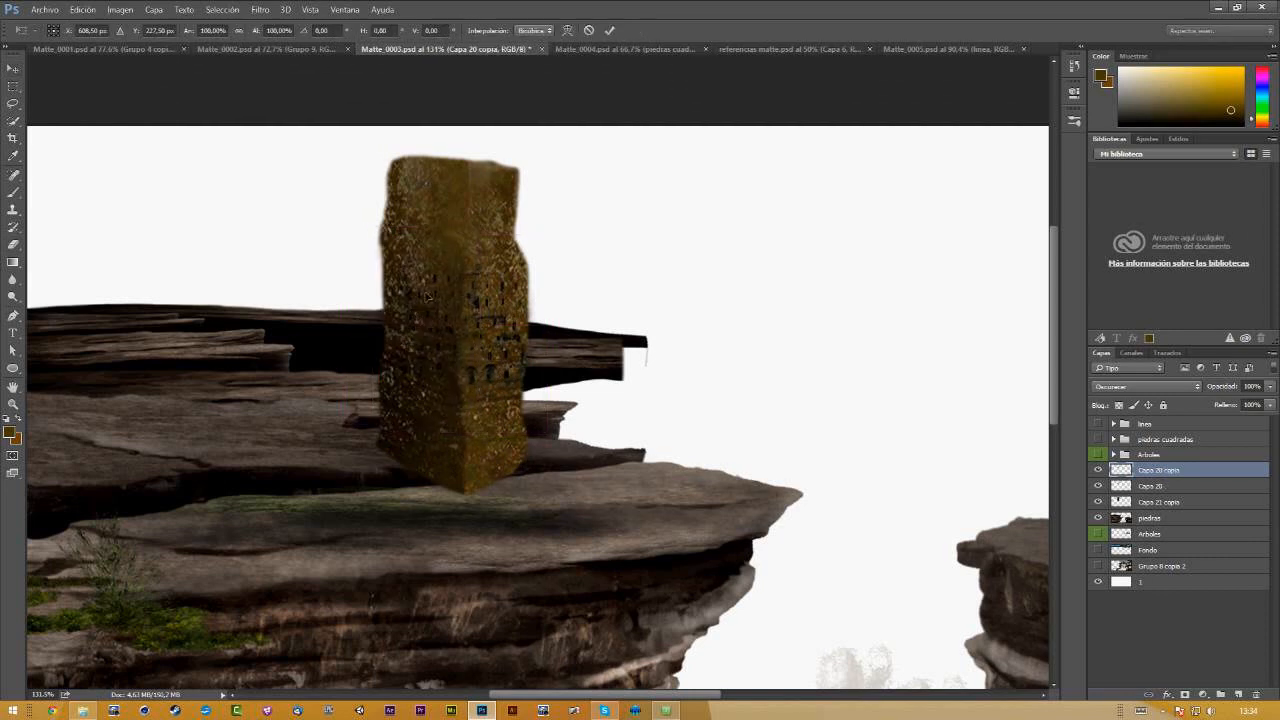
pyautogui.rightClick(417, 298)
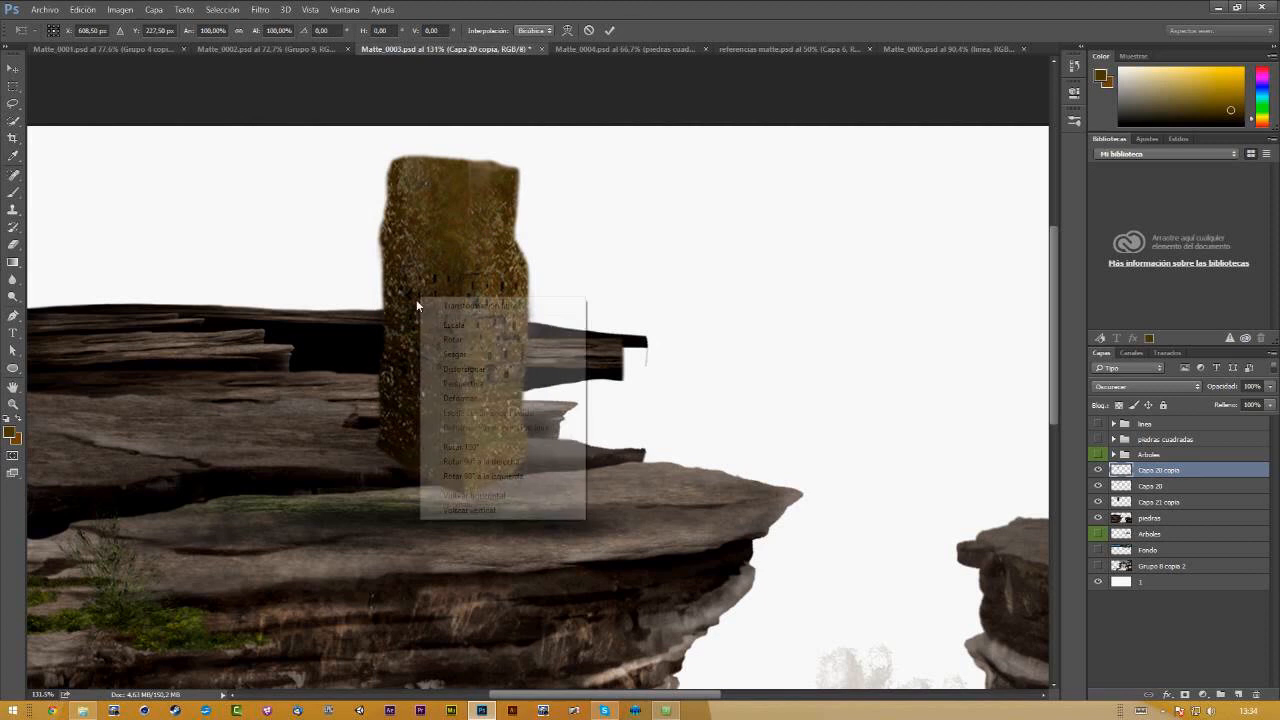
pyautogui.click(474, 496)
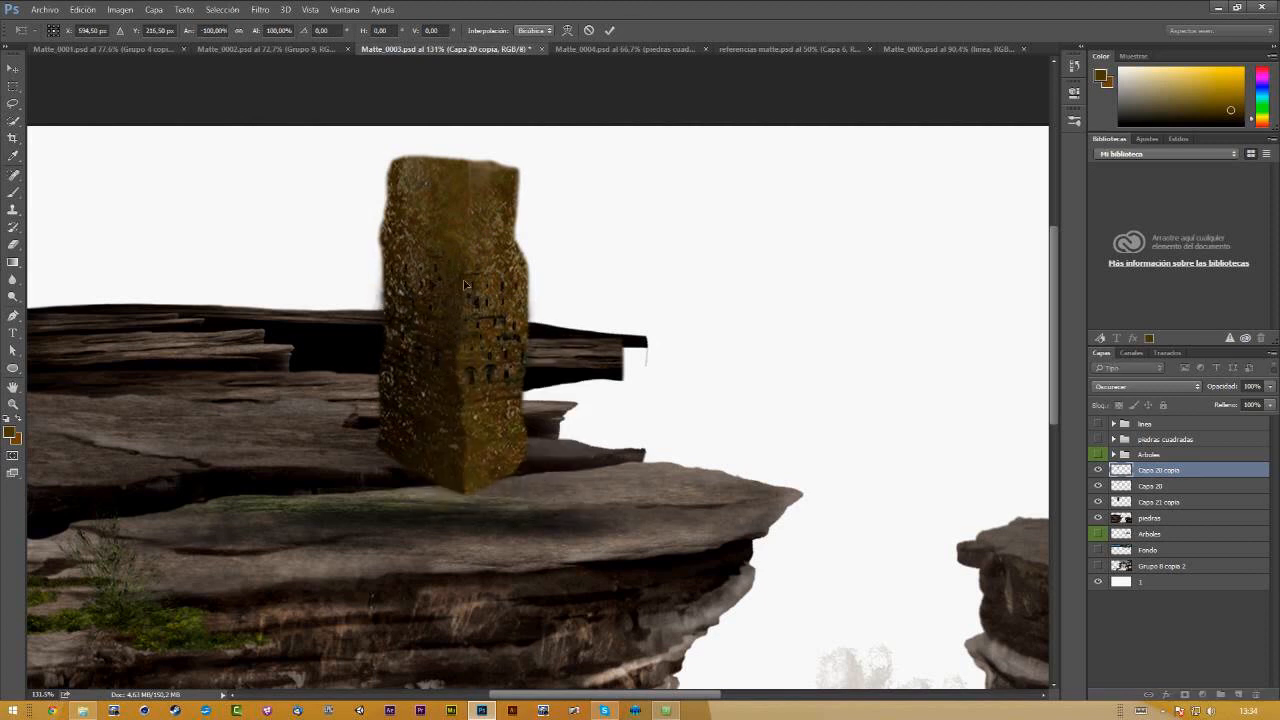
pyautogui.hotkey('ctrl', 'h')
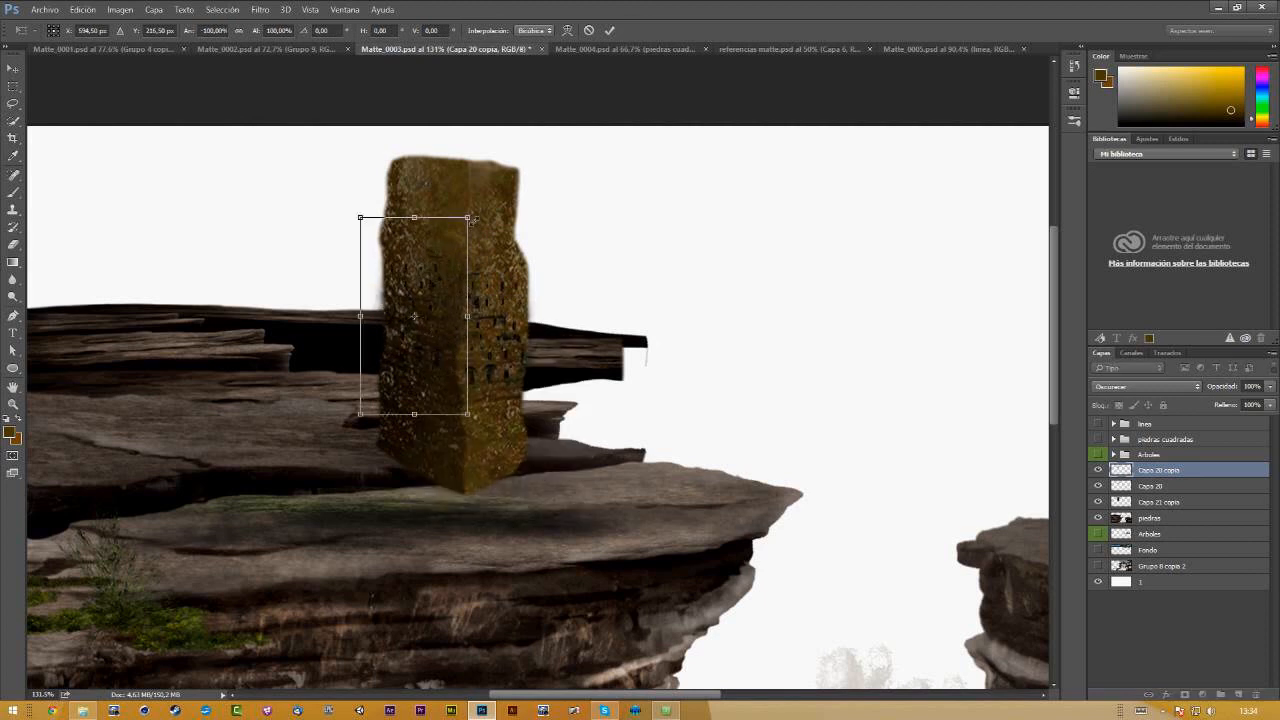
# Step: Enlarge the flipped windows copy to about 150% and position it over the pillar's left face
pyautogui.moveTo(470, 218); pyautogui.dragTo(528, 189)
pyautogui.moveTo(439, 300); pyautogui.dragTo(452, 317)
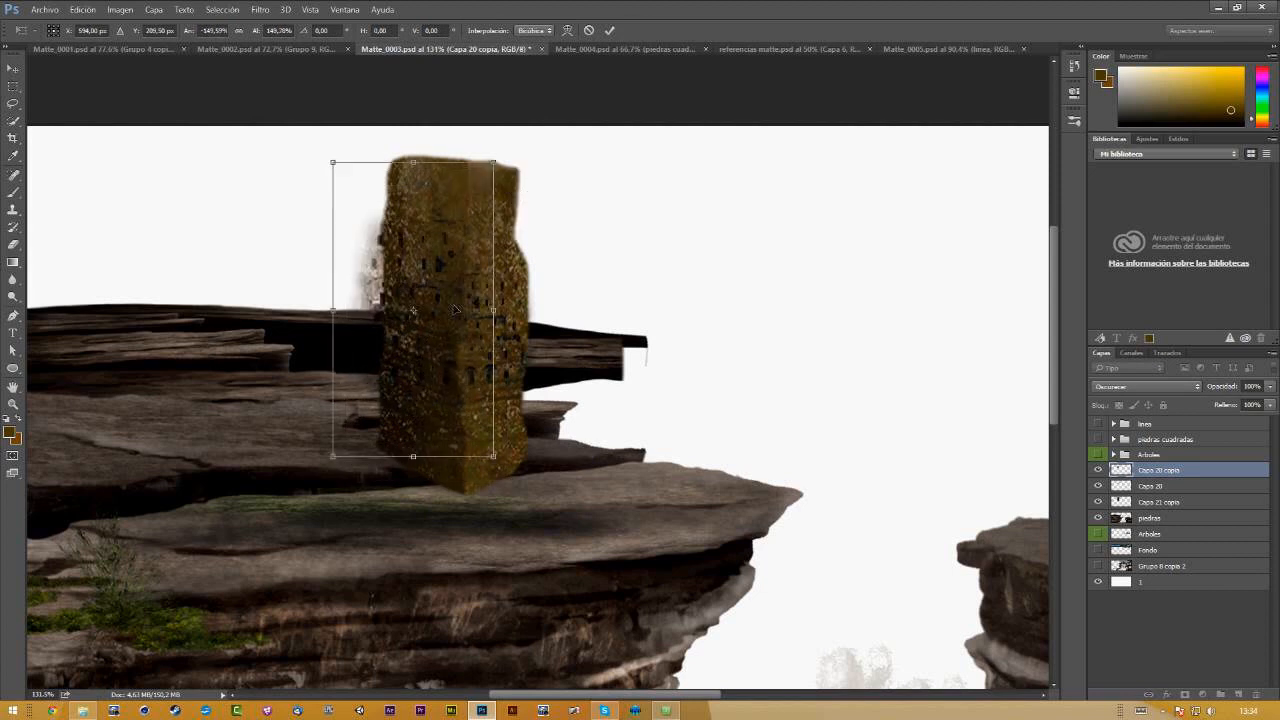
pyautogui.press('Return')
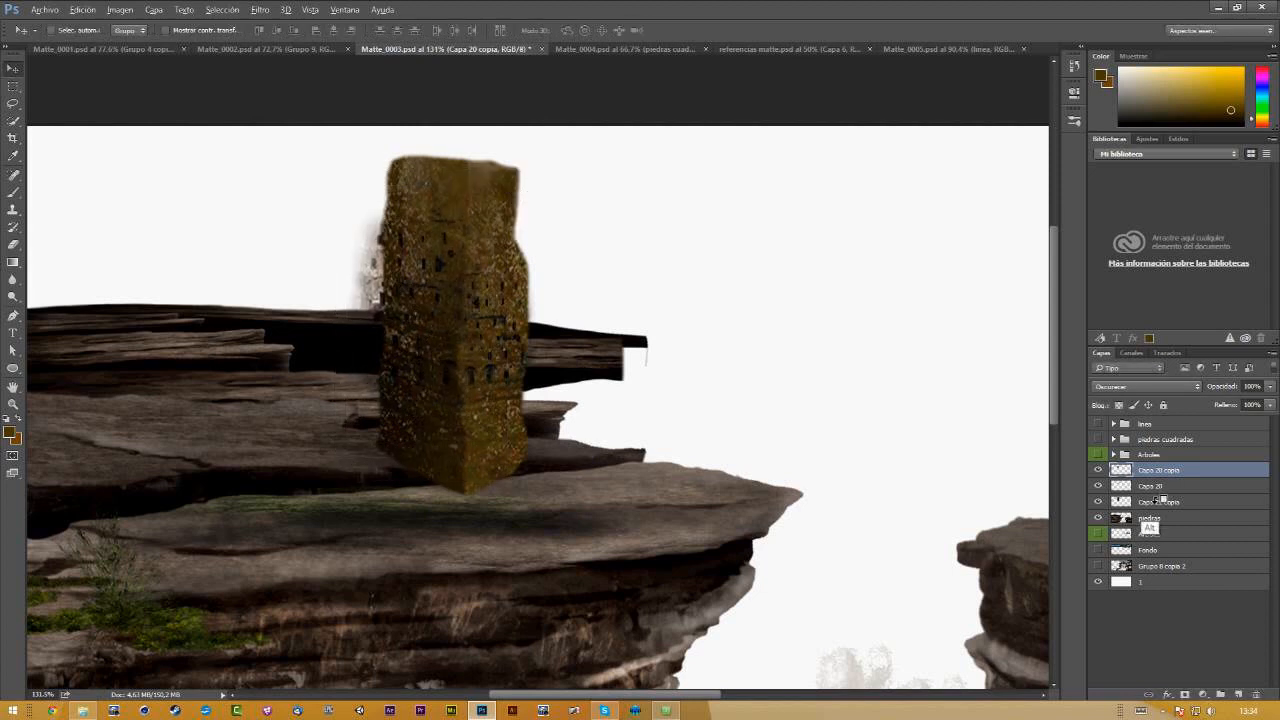
# Step: Clip both window layers to the pillar layer, then slant the left-face copy about 11° and narrow it to about 84%
pyautogui.keyDown('alt'); pyautogui.click(1158, 494); pyautogui.keyUp('alt')
pyautogui.keyDown('alt'); pyautogui.click(1158, 478); pyautogui.keyUp('alt')
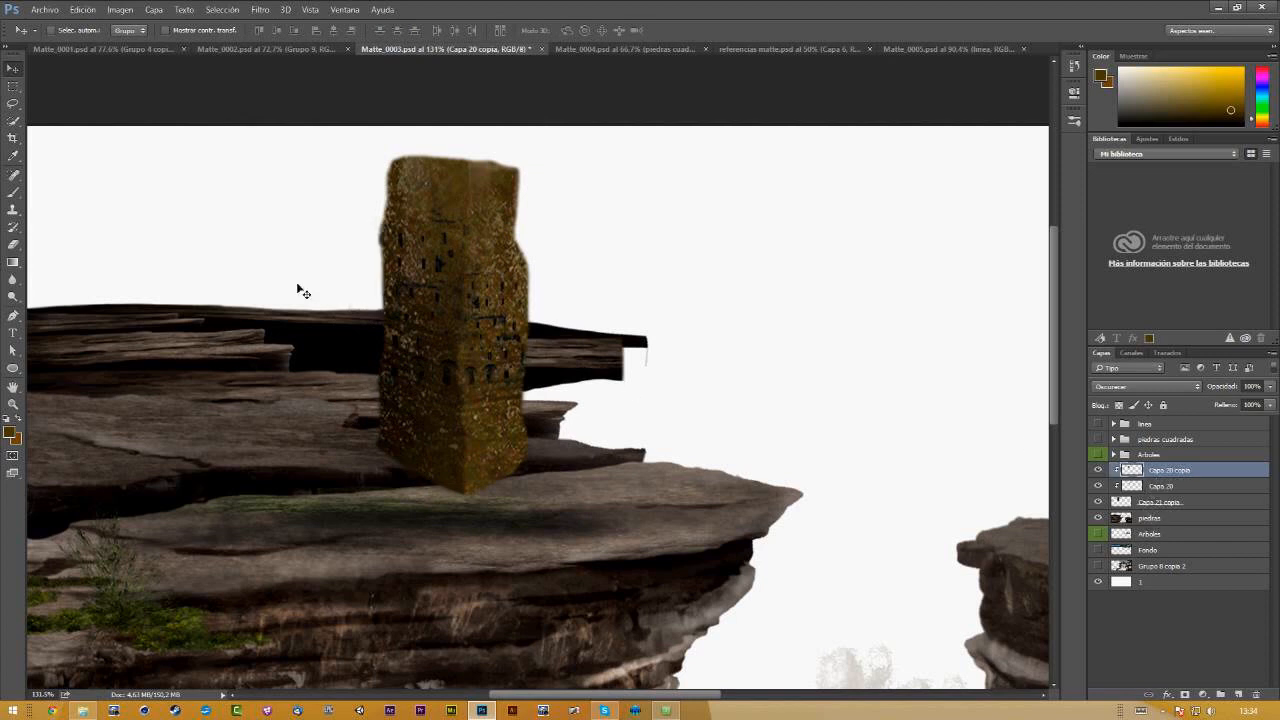
pyautogui.hotkey('ctrl', 't')
pyautogui.rightClick(423, 256)
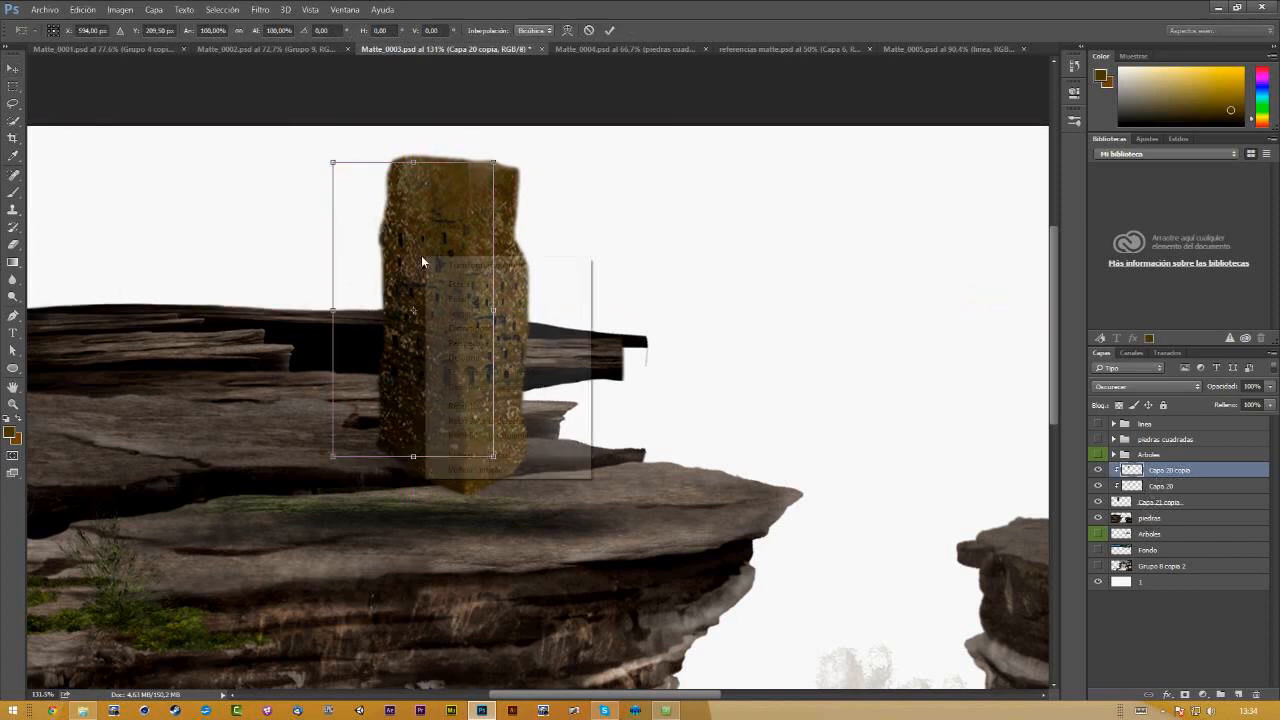
pyautogui.click(462, 344)
pyautogui.moveTo(334, 310); pyautogui.dragTo(345, 287)
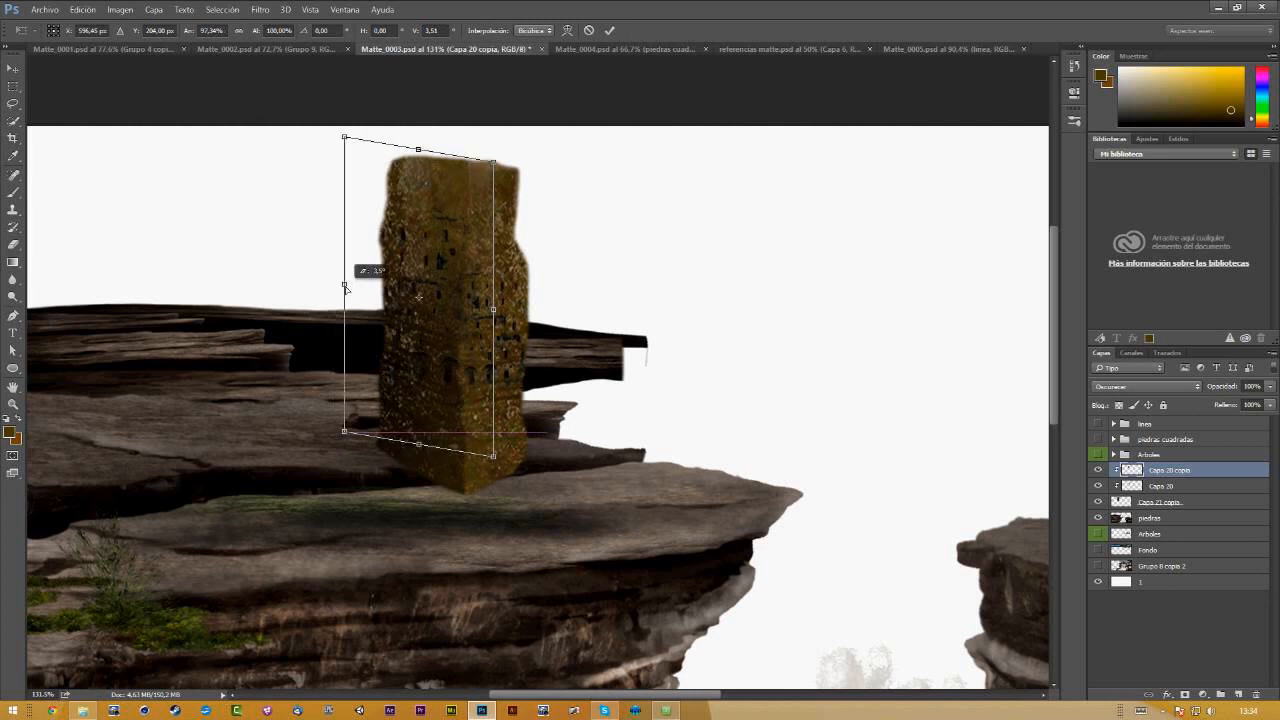
pyautogui.moveTo(439, 321)
pyautogui.mouseDown()
pyautogui.moveTo(427, 336)
pyautogui.moveTo(432, 322)
pyautogui.moveTo(477, 316)
pyautogui.moveTo(434, 345)
pyautogui.mouseUp()
pyautogui.rightClick(436, 331)
pyautogui.press('Escape')
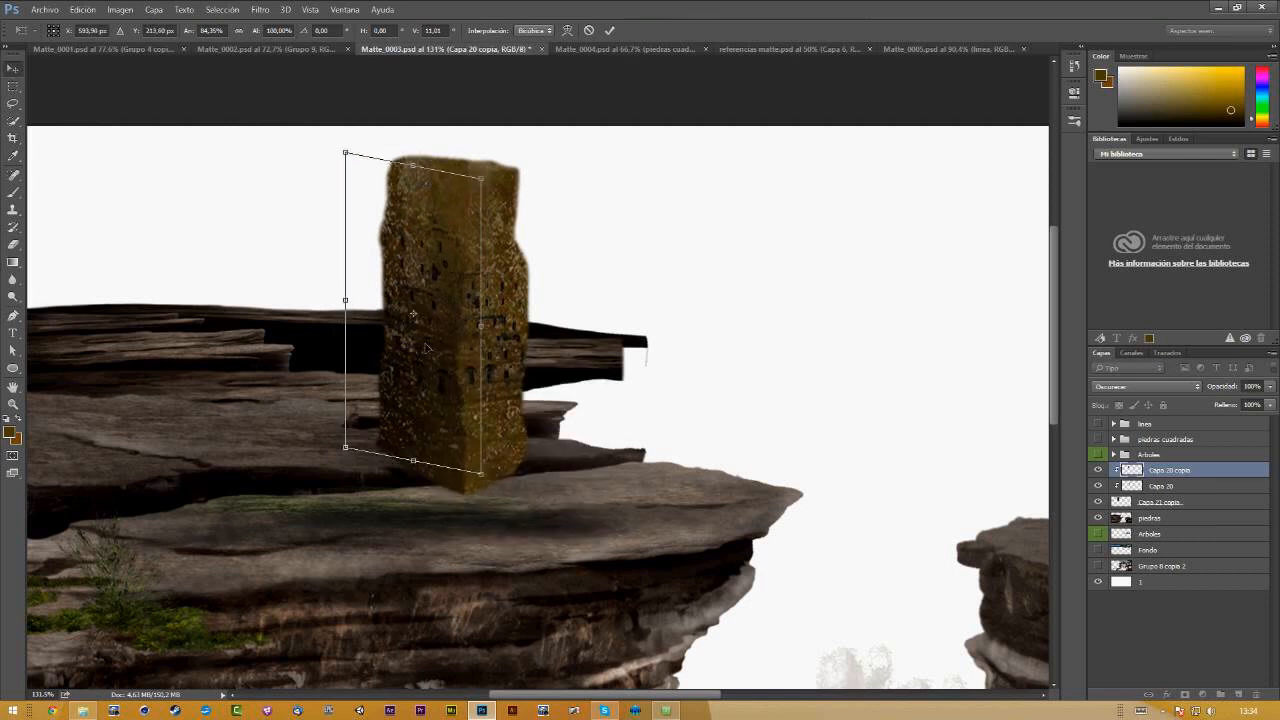
pyautogui.press('Return')
# Step: Merge the two clipped window layers with the pillar layer into a single layer
pyautogui.press('z')
pyautogui.moveTo(488, 341); pyautogui.dragTo(405, 332)
pyautogui.moveTo(489, 360); pyautogui.dragTo(409, 314)
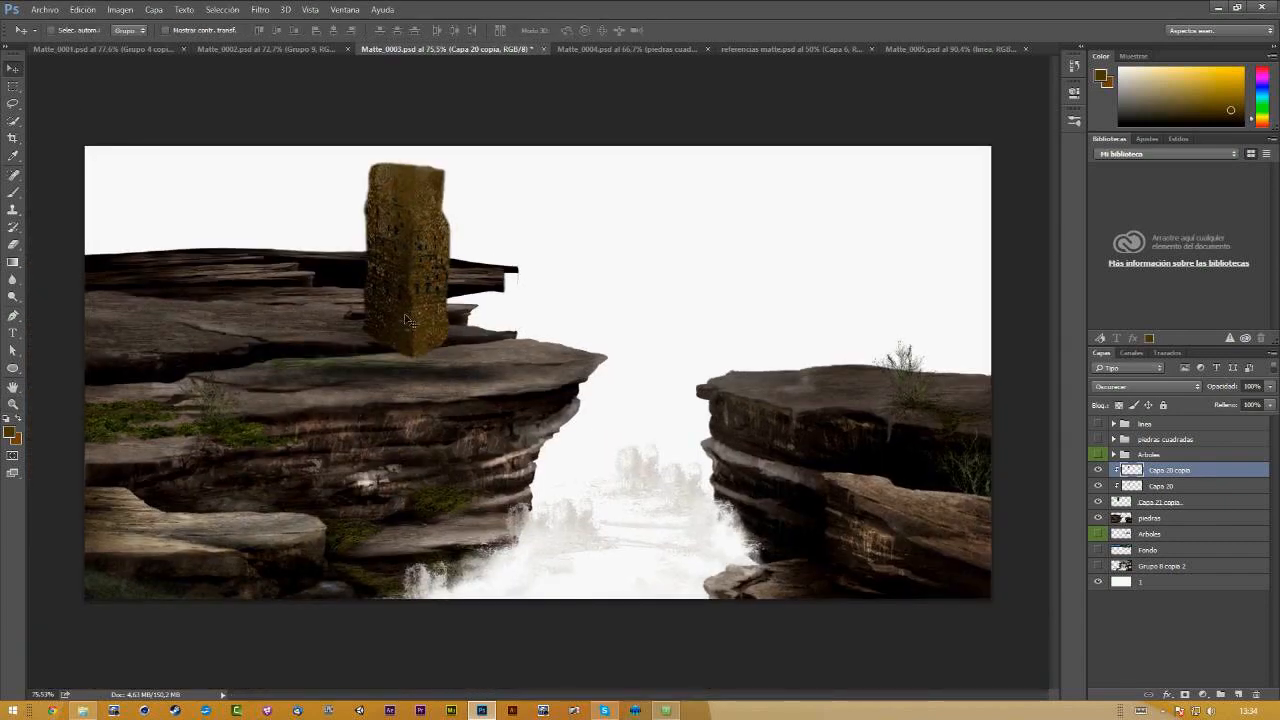
pyautogui.click(1152, 506)
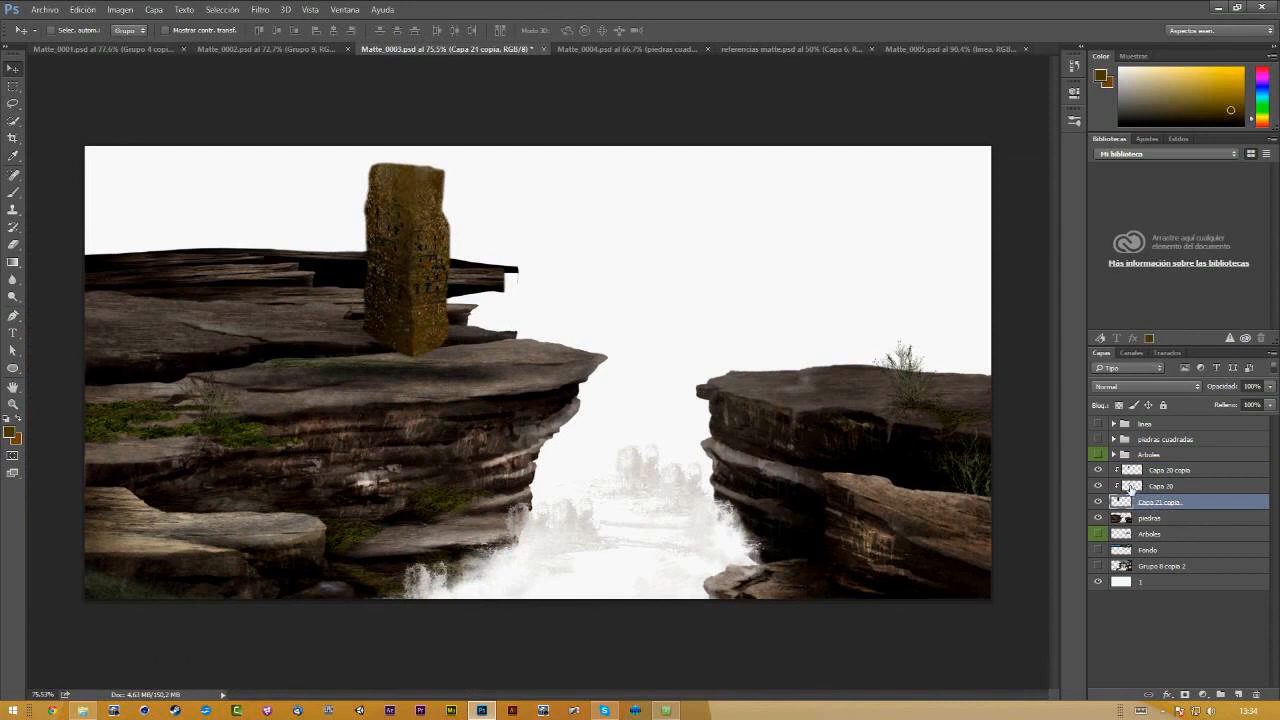
pyautogui.keyDown('shift'); pyautogui.click(1170, 471); pyautogui.keyUp('shift')
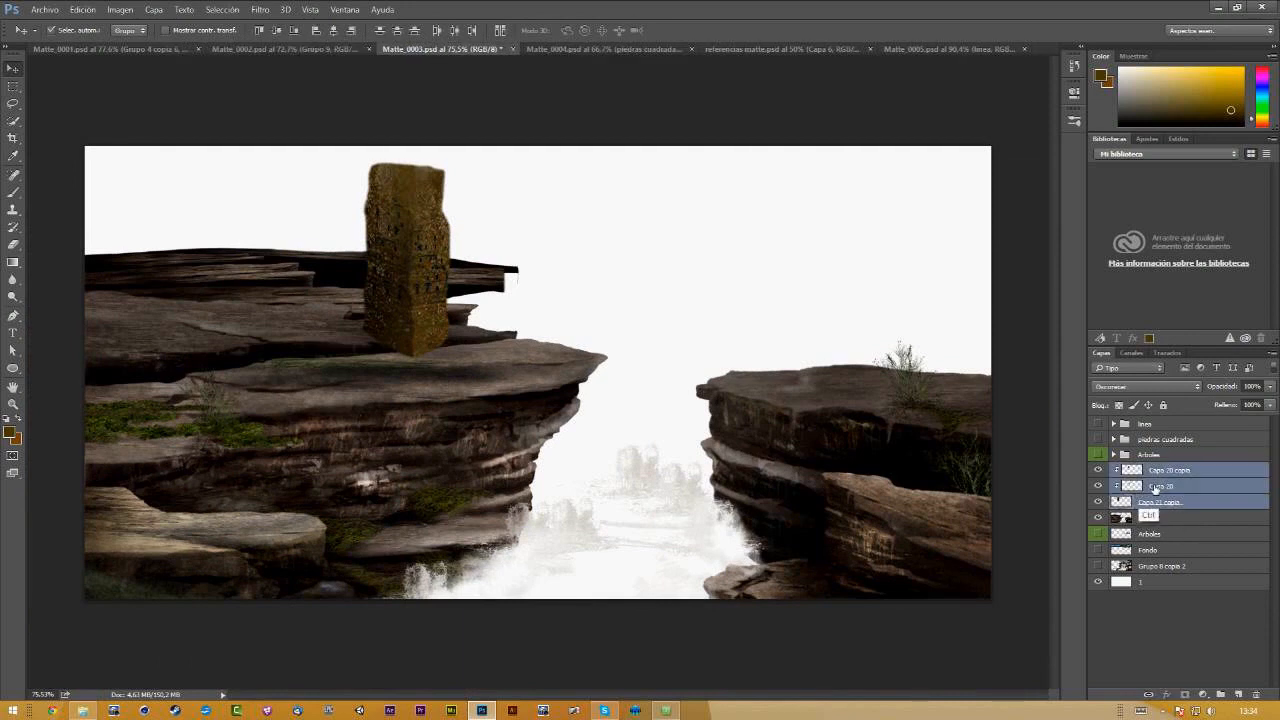
pyautogui.hotkey('ctrl', 'e')
# Step: Reduce the merged pillar's saturation to -25 and shift its hue slightly
pyautogui.hotkey('ctrl', 'u')
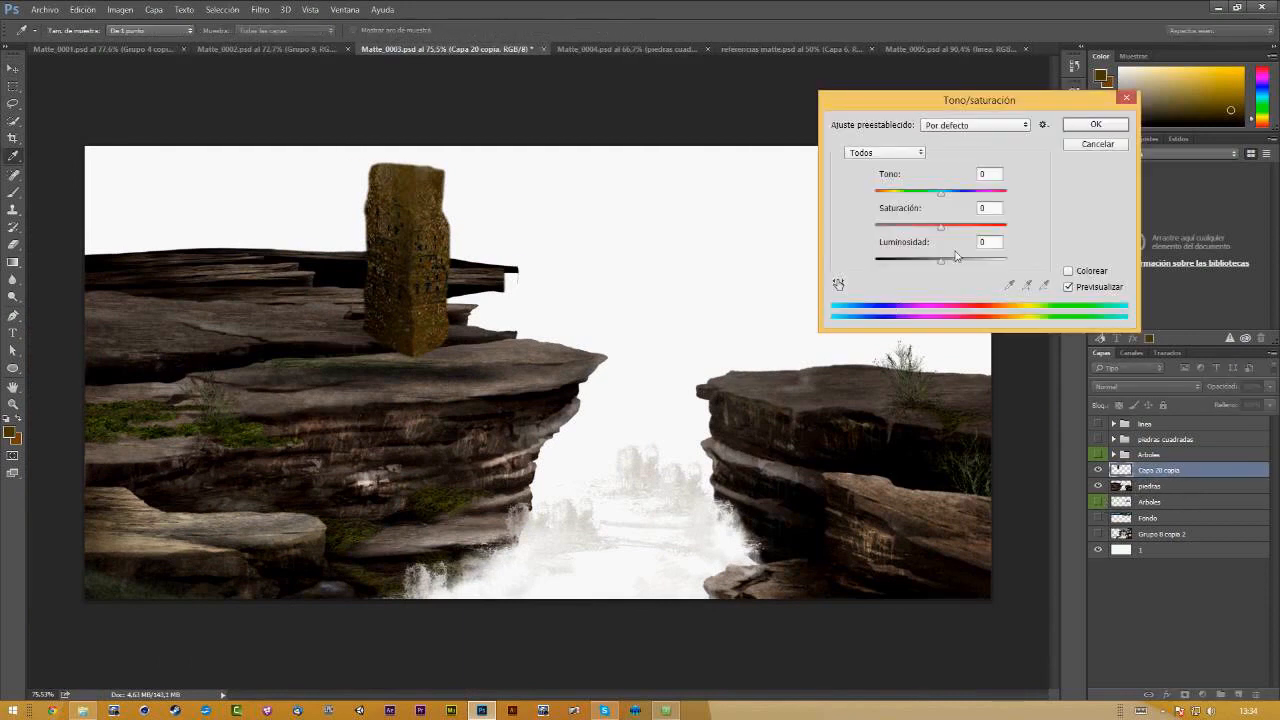
pyautogui.moveTo(936, 228); pyautogui.dragTo(940, 268)
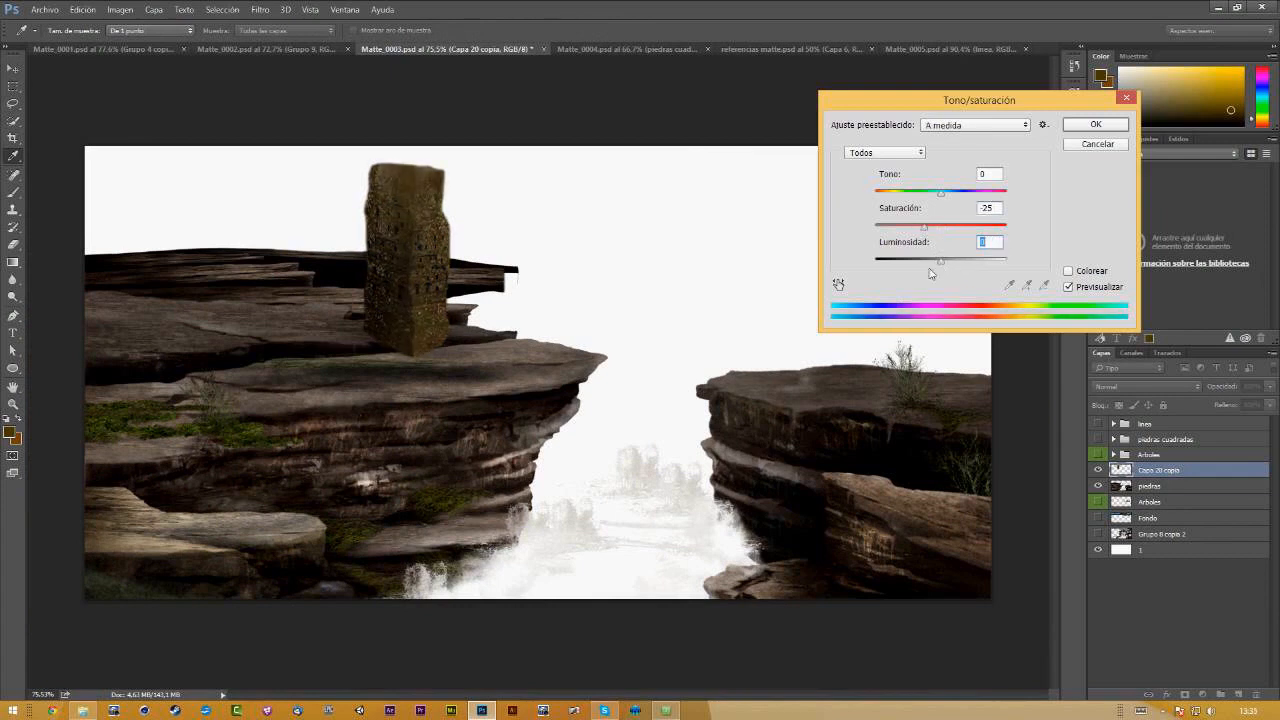
pyautogui.moveTo(940, 195); pyautogui.dragTo(938, 197)
pyautogui.click(1096, 125)
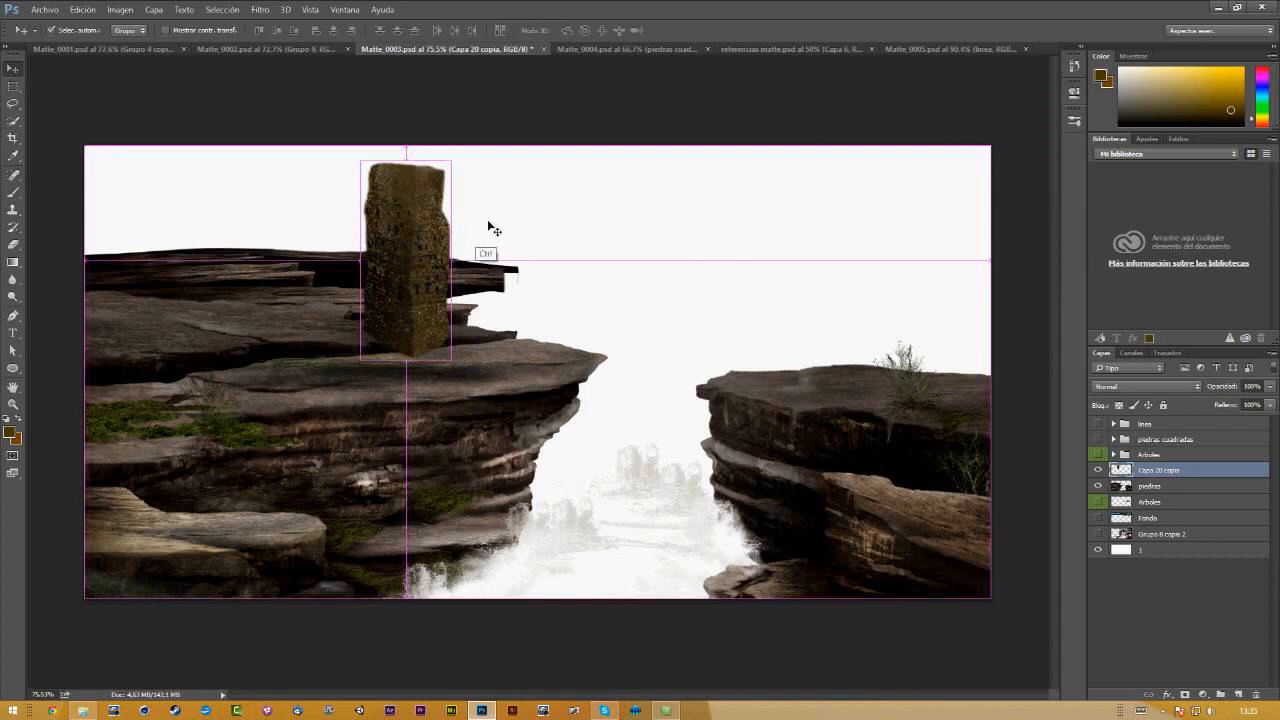
# Step: Adjust the pillar's input levels to a 0.93 midtone and a 168 white point, raising the black point slightly
pyautogui.hotkey('ctrl', 'l')
pyautogui.click(722, 197)
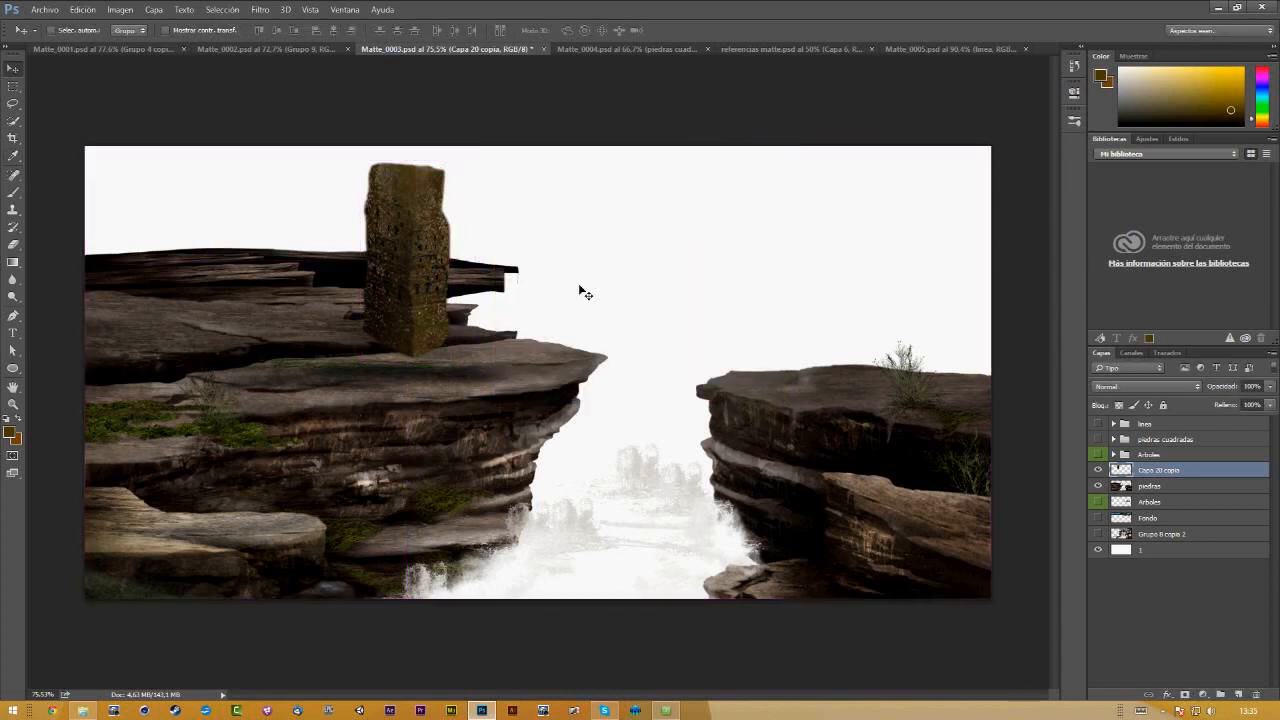
pyautogui.hotkey('ctrl', 'l')
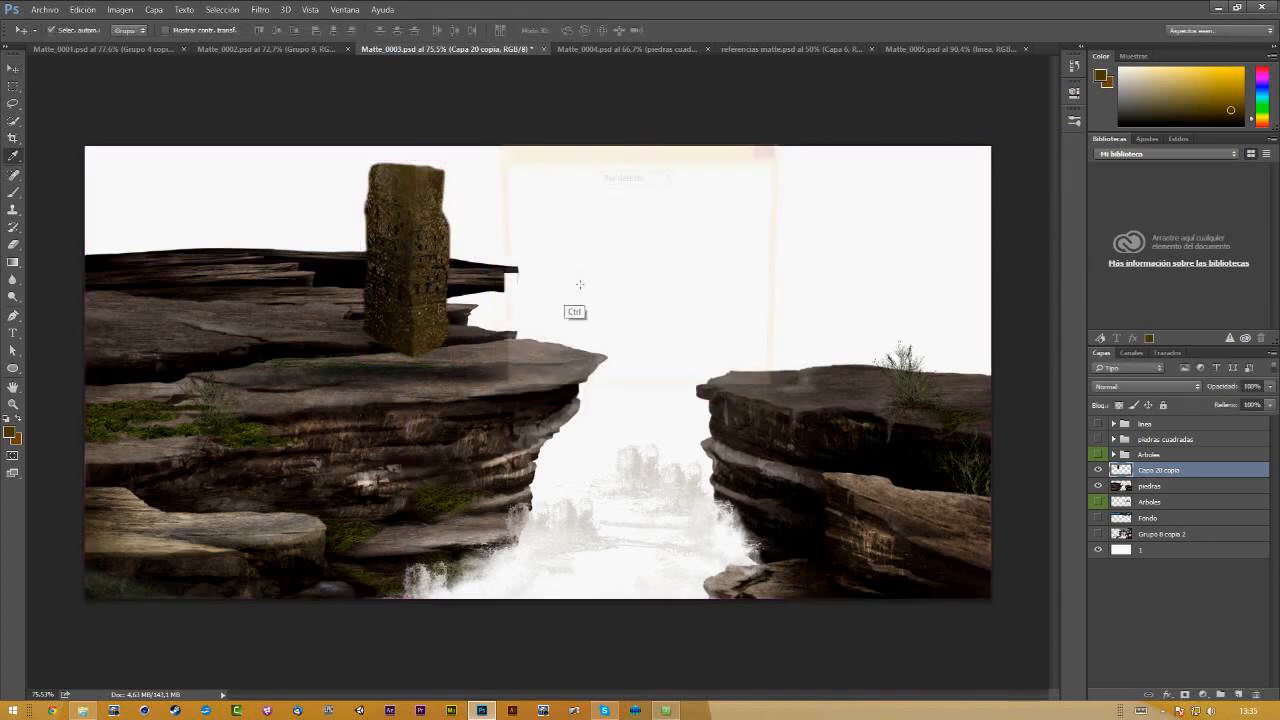
pyautogui.moveTo(621, 160); pyautogui.dragTo(609, 179)
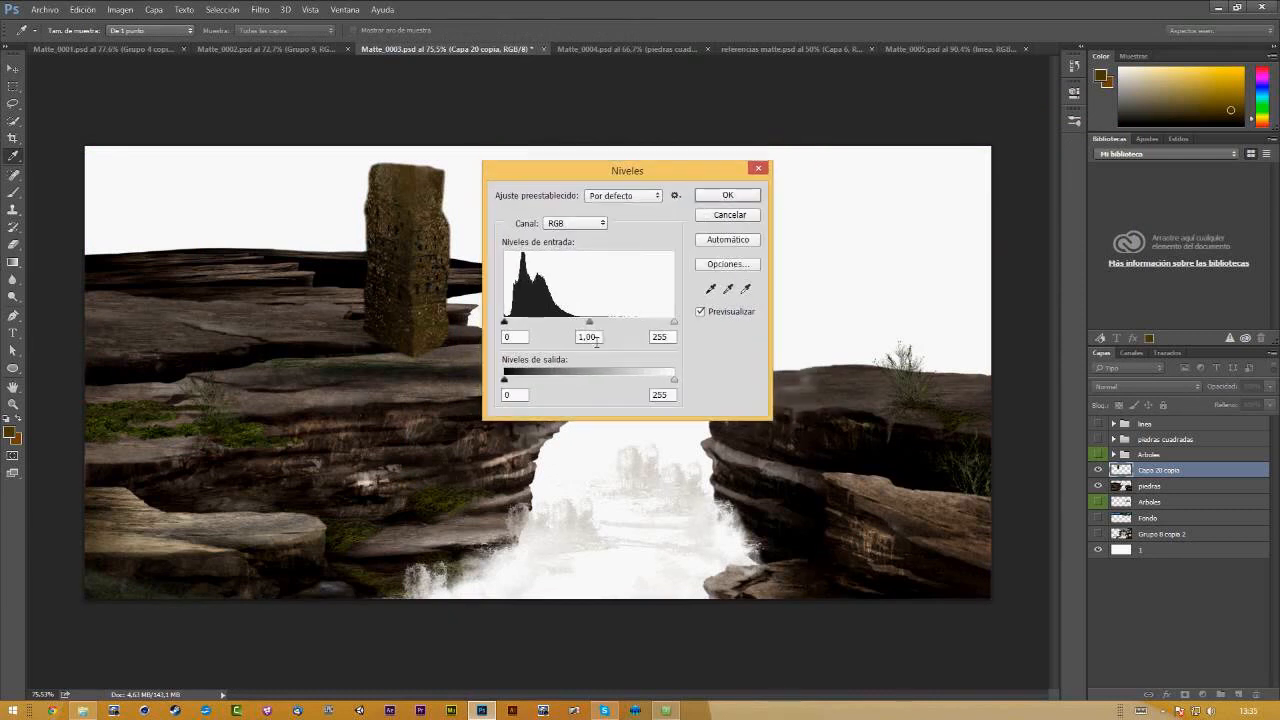
pyautogui.moveTo(590, 322); pyautogui.dragTo(582, 330)
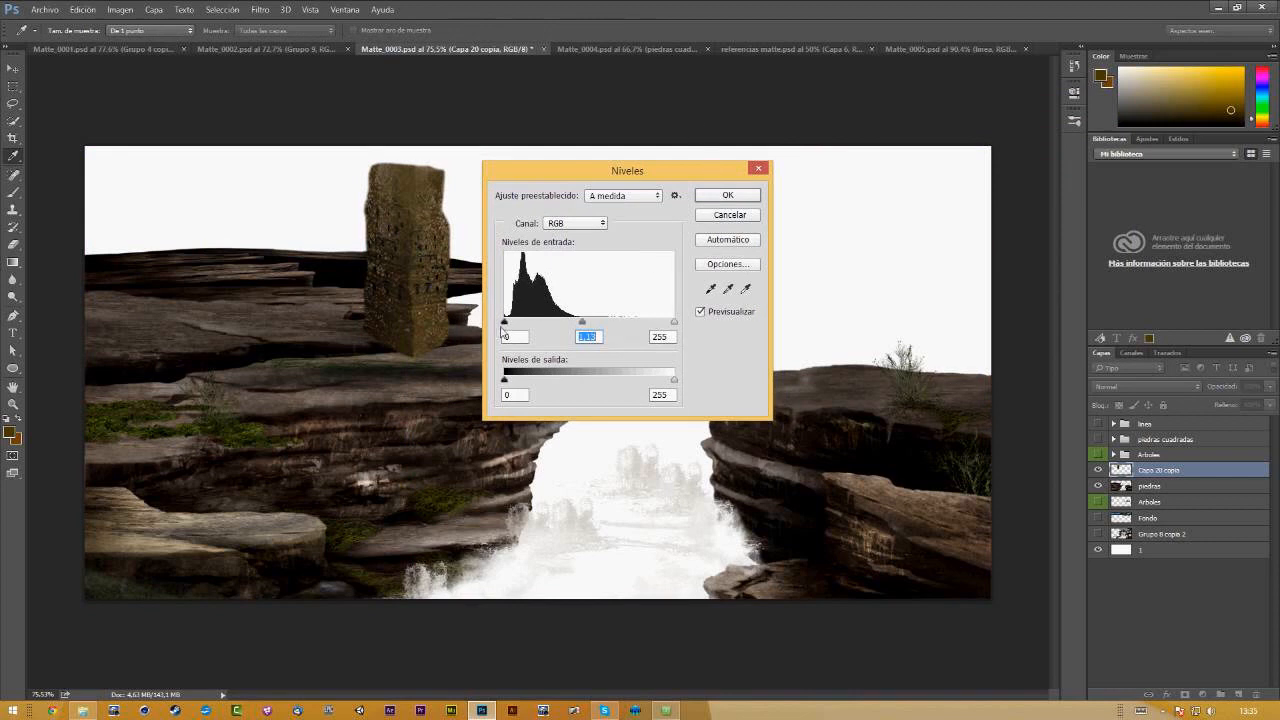
pyautogui.moveTo(504, 324)
pyautogui.mouseDown()
pyautogui.moveTo(515, 324)
pyautogui.moveTo(504, 325)
pyautogui.mouseUp()
pyautogui.moveTo(674, 324)
pyautogui.mouseDown()
pyautogui.moveTo(634, 326)
pyautogui.moveTo(675, 325)
pyautogui.mouseUp()
pyautogui.moveTo(582, 325); pyautogui.dragTo(588, 335)
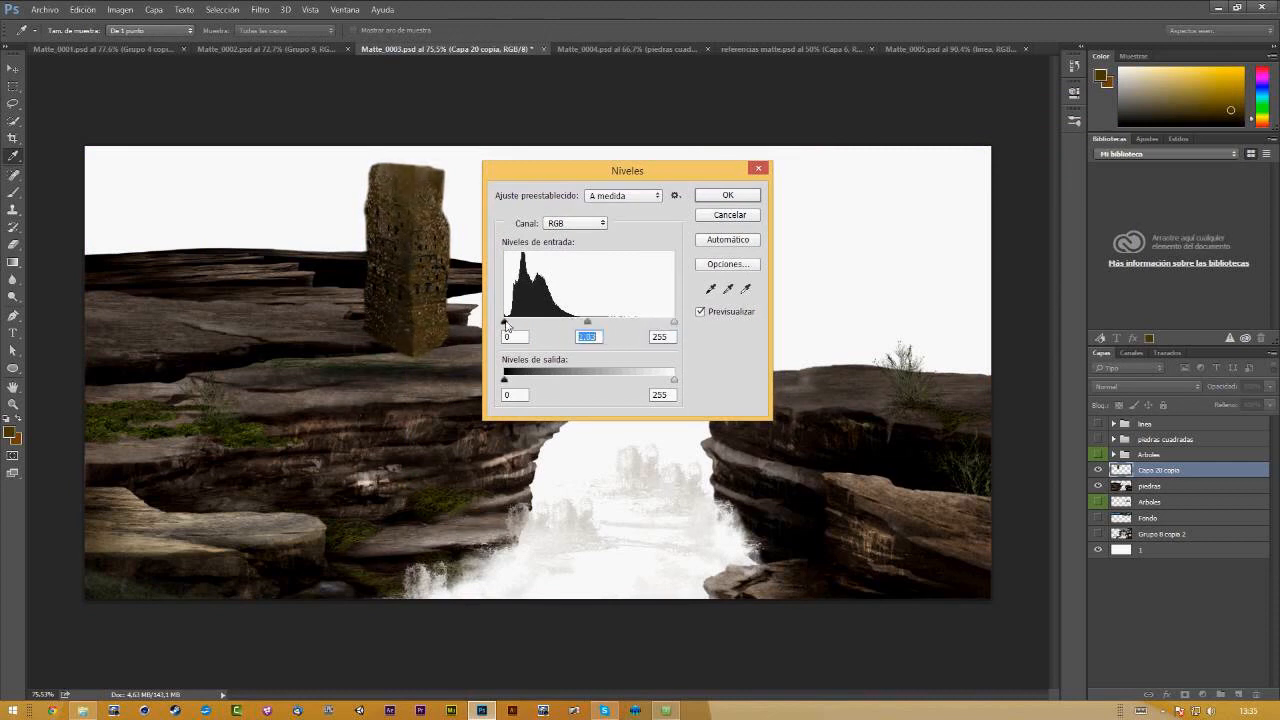
pyautogui.moveTo(504, 324)
pyautogui.mouseDown()
pyautogui.moveTo(530, 324)
pyautogui.moveTo(502, 332)
pyautogui.mouseUp()
pyautogui.moveTo(587, 324)
pyautogui.mouseDown()
pyautogui.moveTo(563, 323)
pyautogui.moveTo(581, 328)
pyautogui.mouseUp()
pyautogui.moveTo(616, 164)
pyautogui.mouseDown()
pyautogui.moveTo(606, 160)
pyautogui.moveTo(615, 169)
pyautogui.mouseUp()
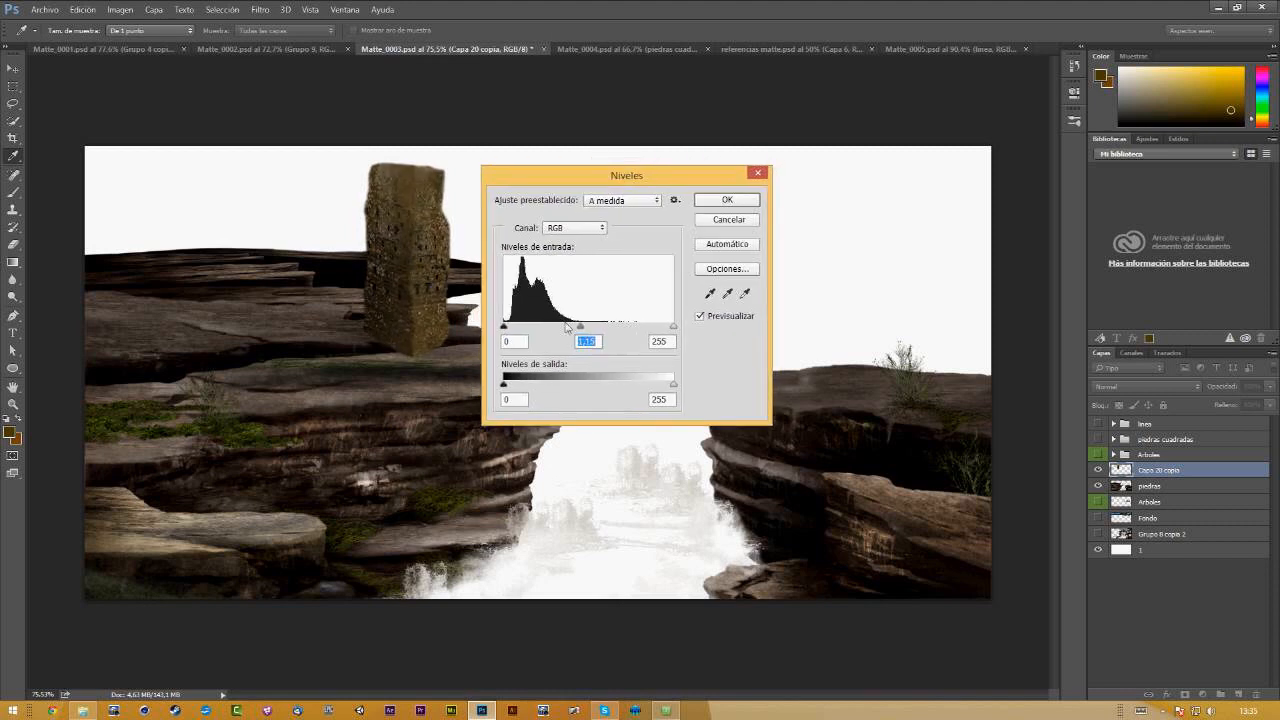
pyautogui.moveTo(582, 330)
pyautogui.mouseDown()
pyautogui.moveTo(553, 330)
pyautogui.moveTo(590, 331)
pyautogui.moveTo(573, 329)
pyautogui.mouseUp()
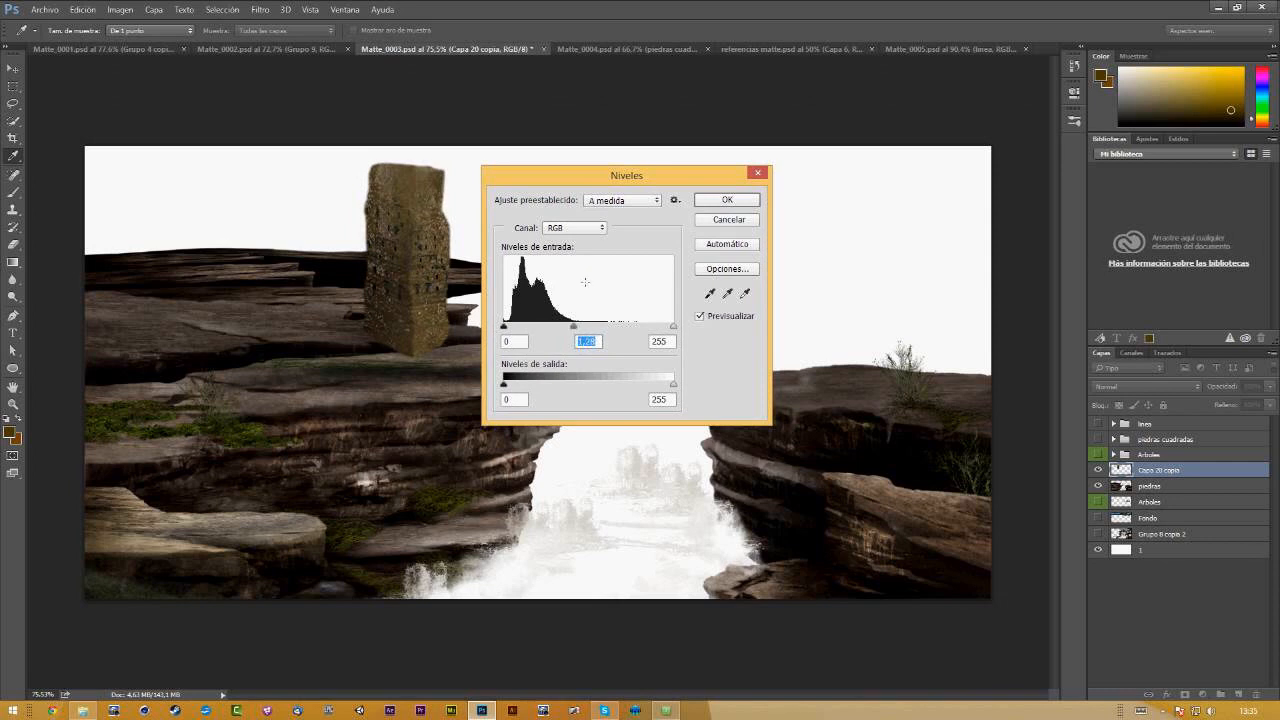
pyautogui.moveTo(573, 327); pyautogui.dragTo(580, 328)
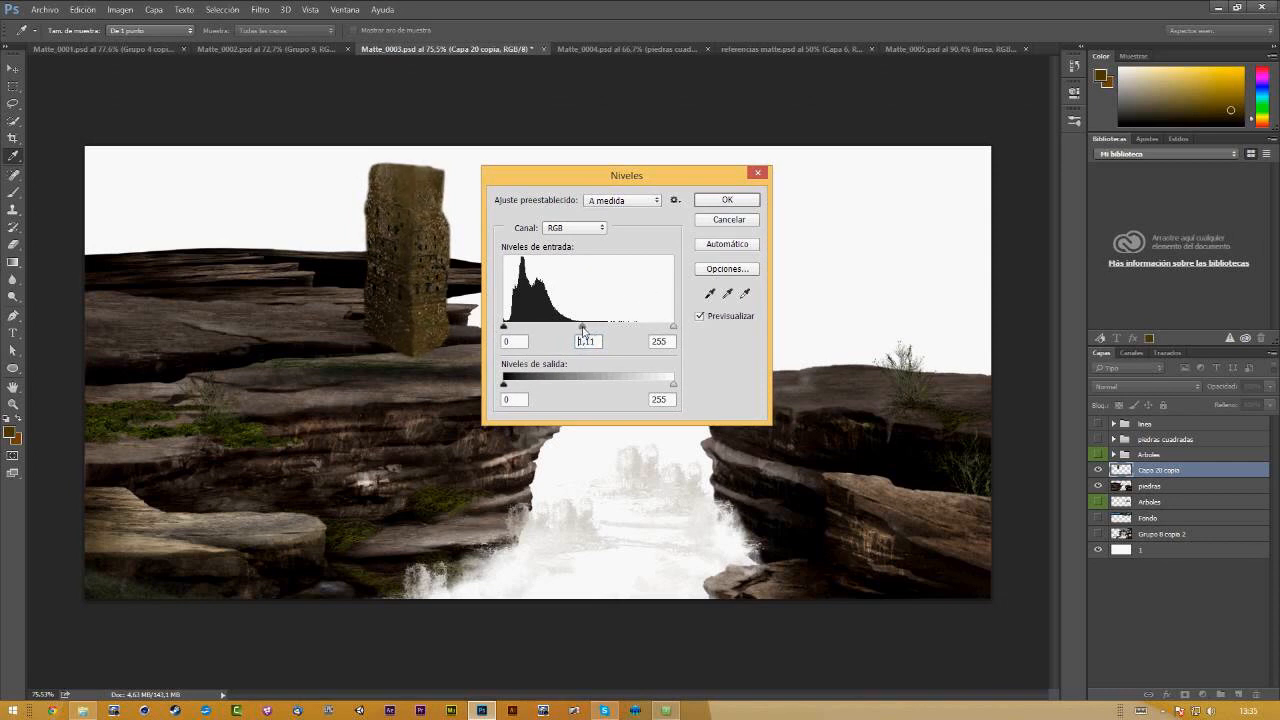
pyautogui.moveTo(673, 327); pyautogui.dragTo(508, 333)
pyautogui.click(563, 328)
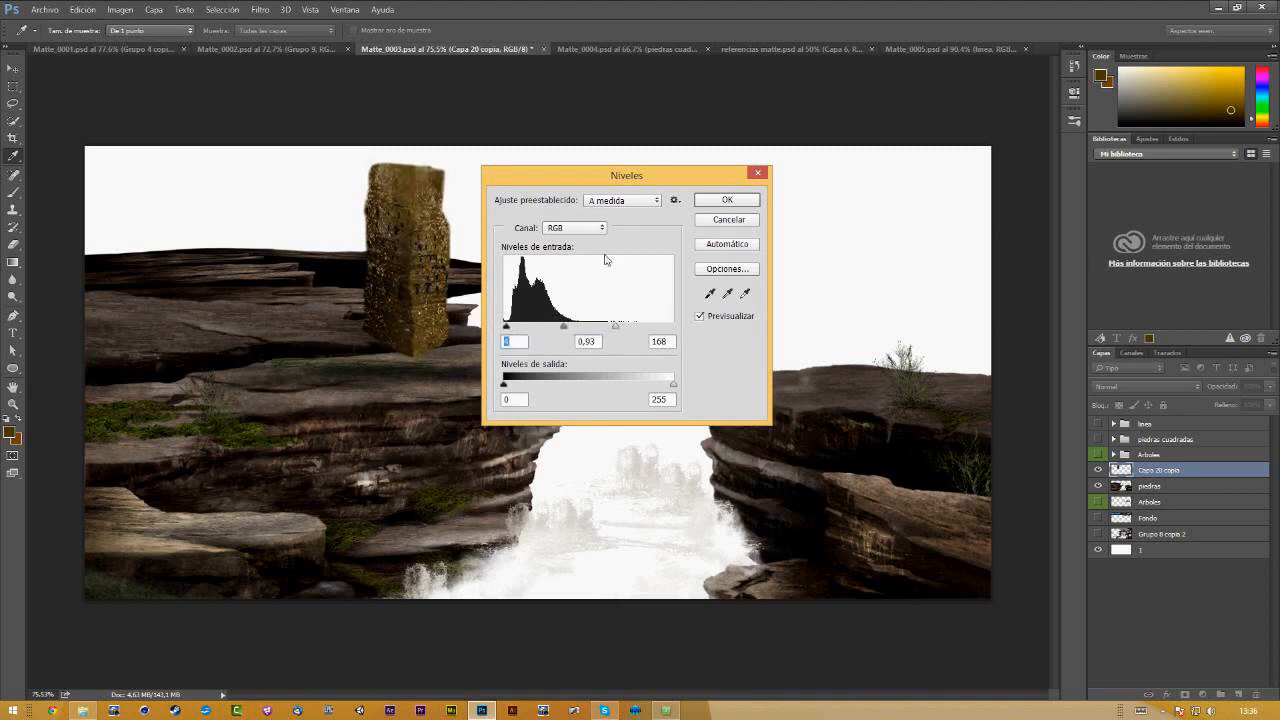
pyautogui.click(727, 199)
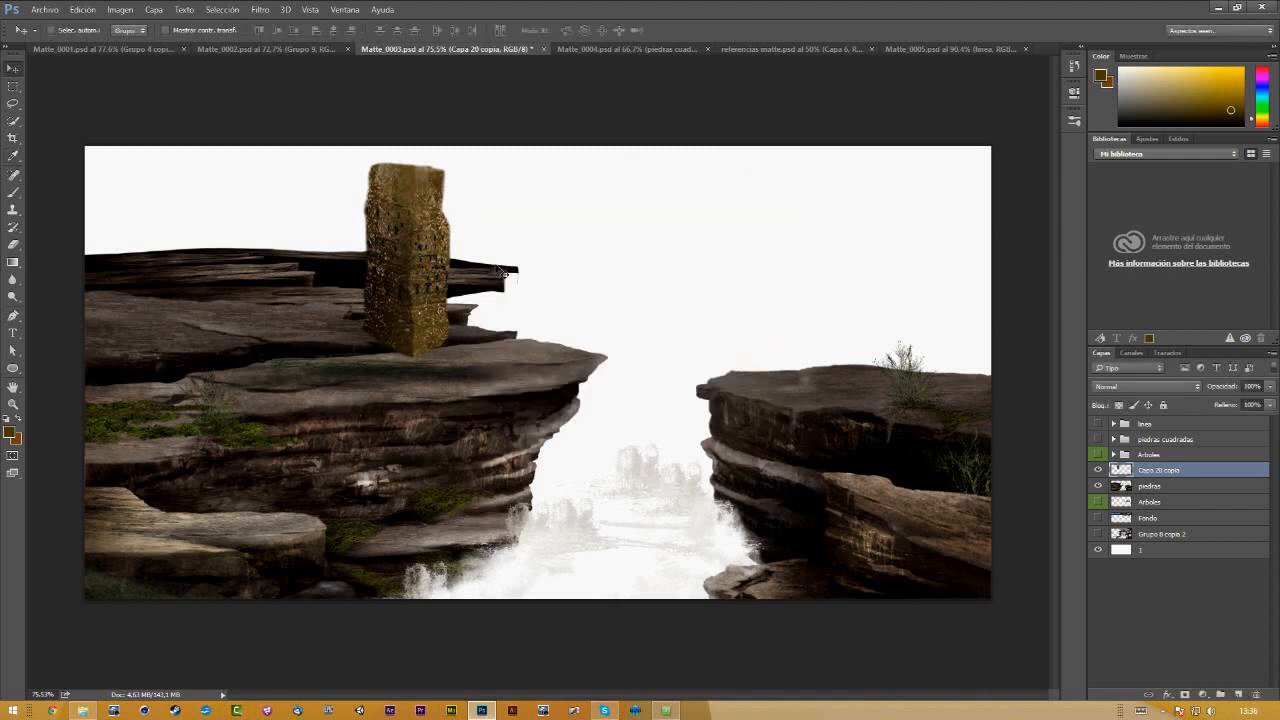
# Step: Desaturate the contrasted pillar by -34 and shift its hue slightly toward a more neutral brown
pyautogui.hotkey('ctrl', 'u')
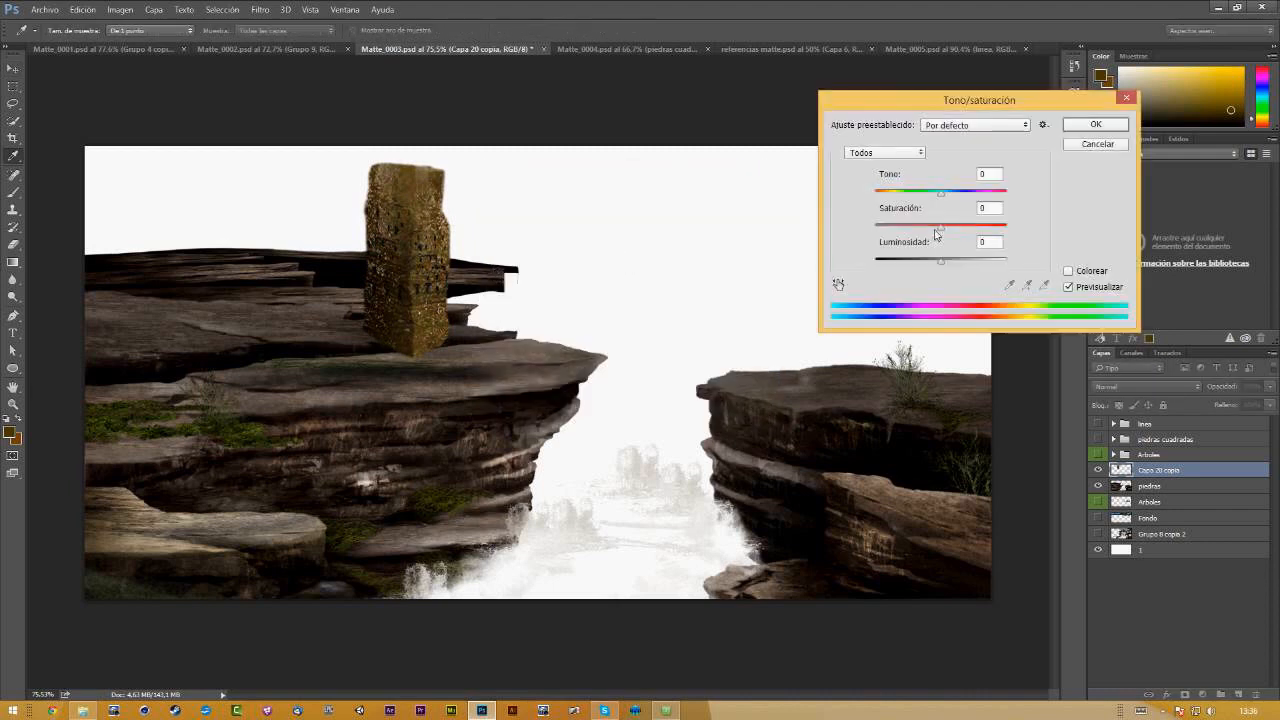
pyautogui.moveTo(938, 227); pyautogui.dragTo(938, 191)
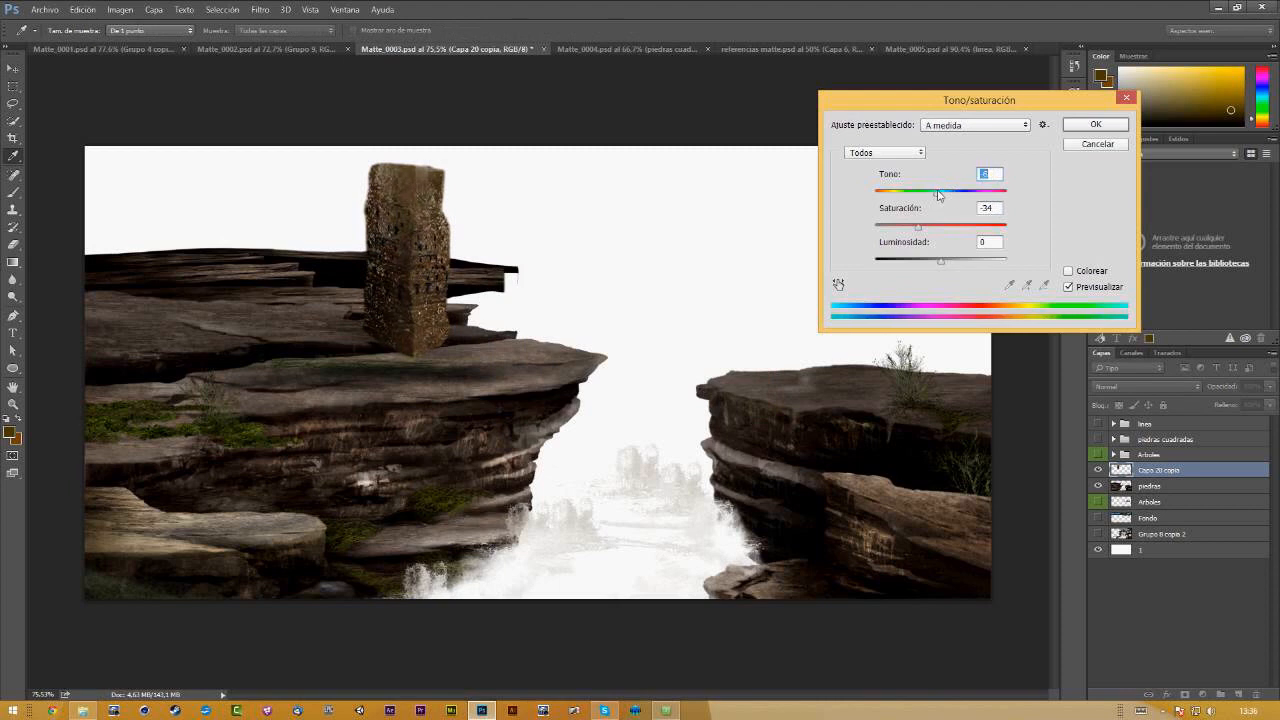
pyautogui.click(1096, 124)
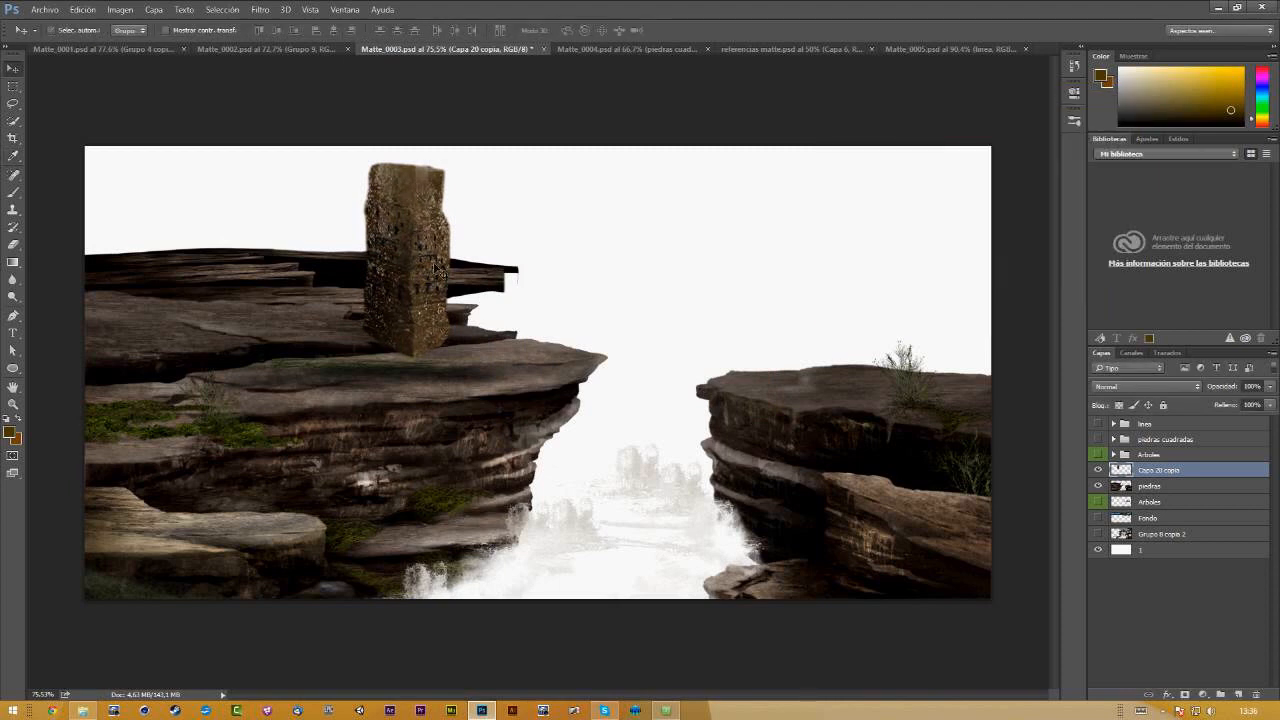
# Step: Choose the Dodge tool for midtones, reduce its brush to 16 px and try it on the pillar's right face
pyautogui.press('z')
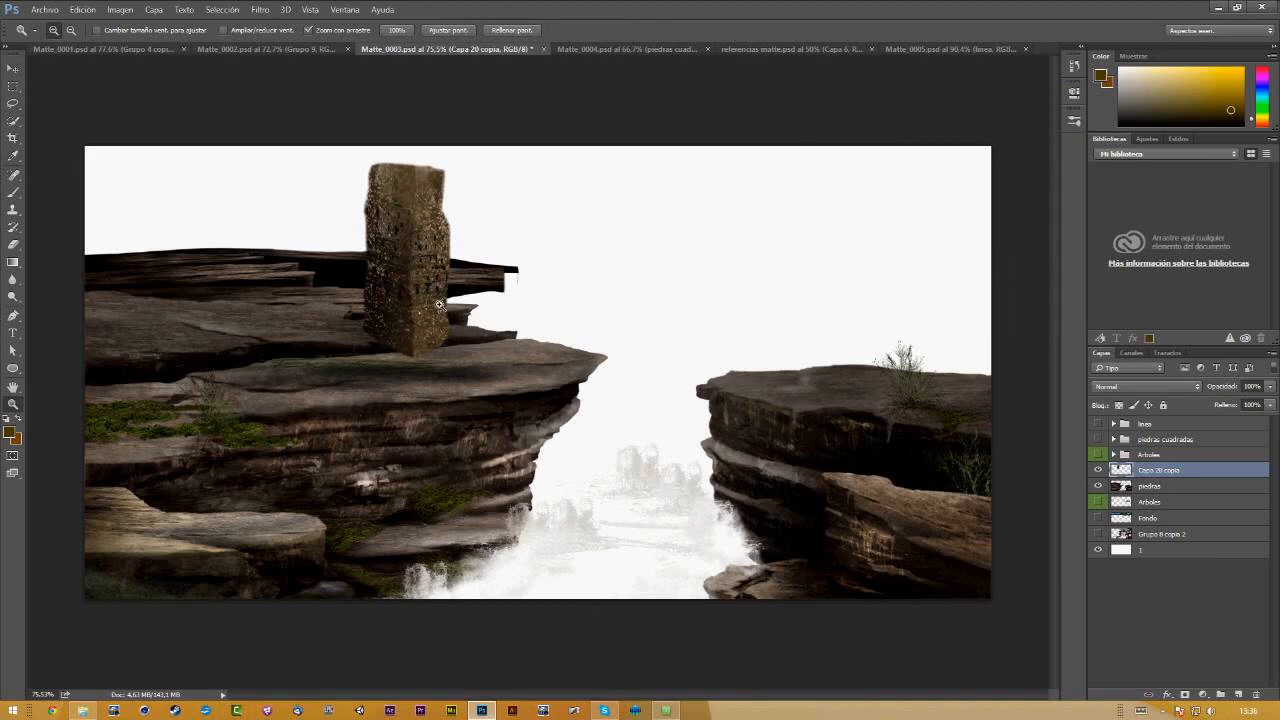
pyautogui.moveTo(439, 304); pyautogui.dragTo(456, 329)
pyautogui.click(13, 297)
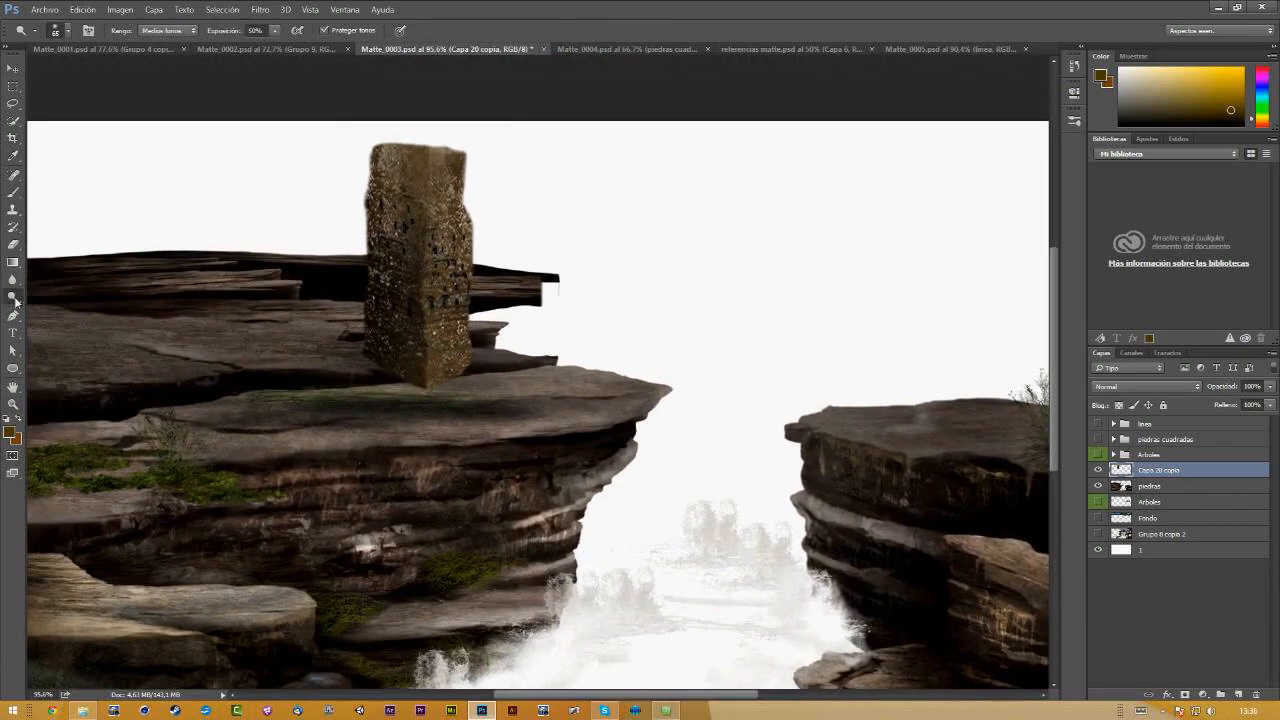
pyautogui.rightClick(13, 297)
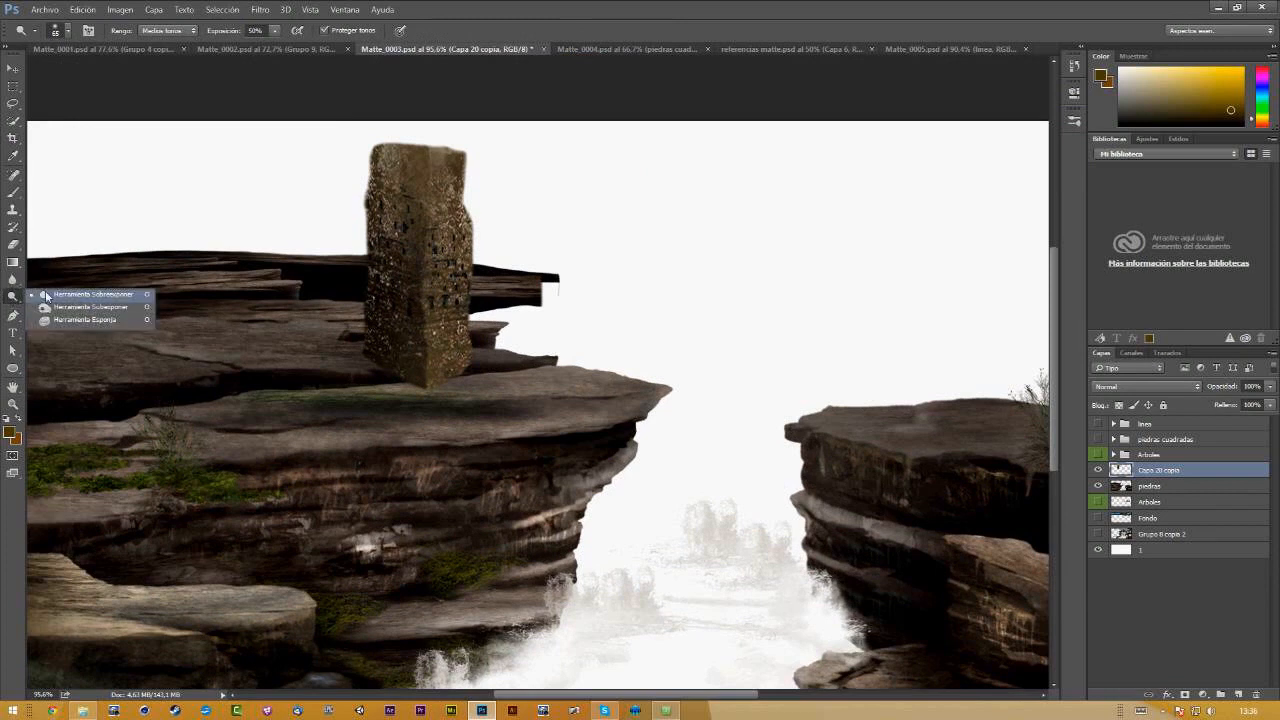
pyautogui.click(80, 311)
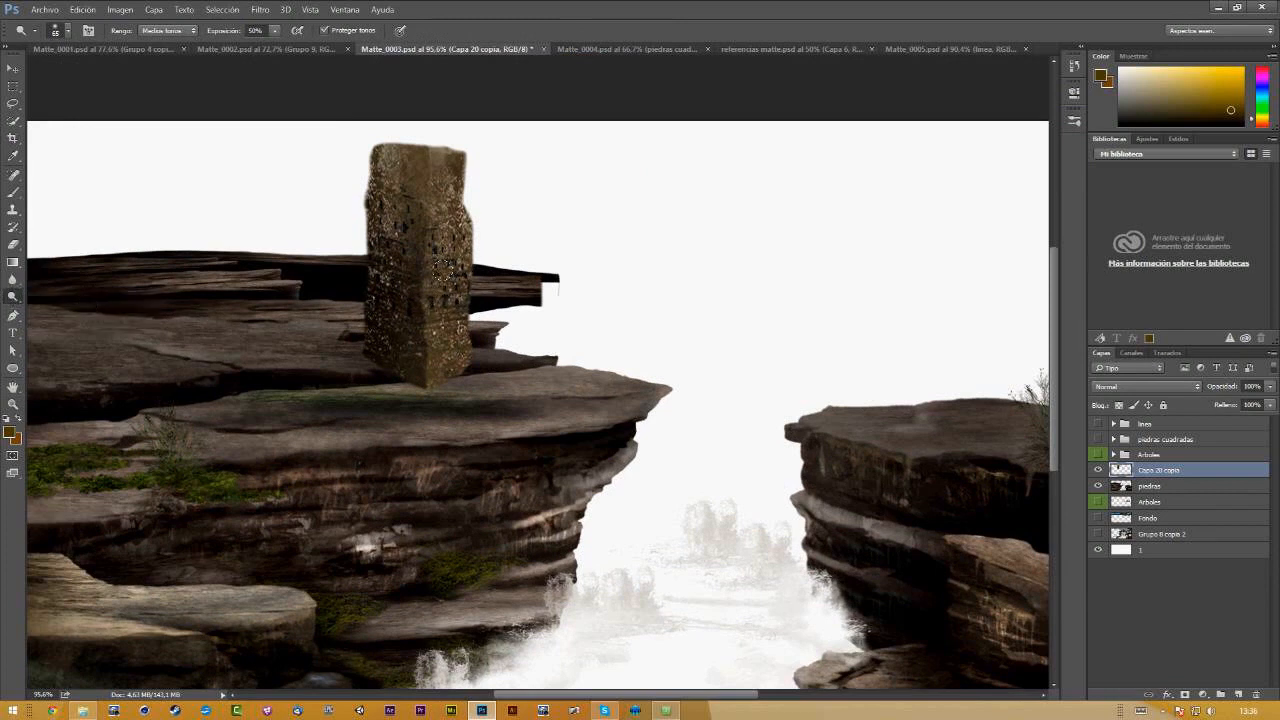
pyautogui.rightClick(441, 262)
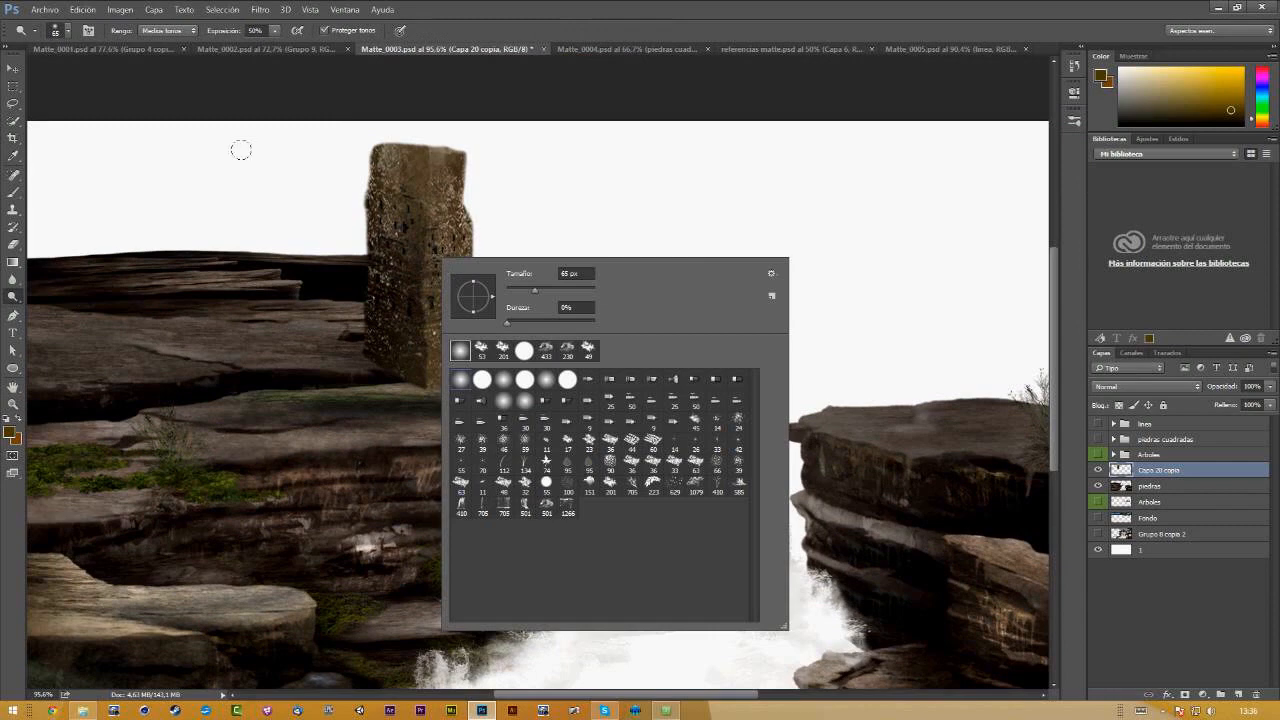
pyautogui.click(68, 33)
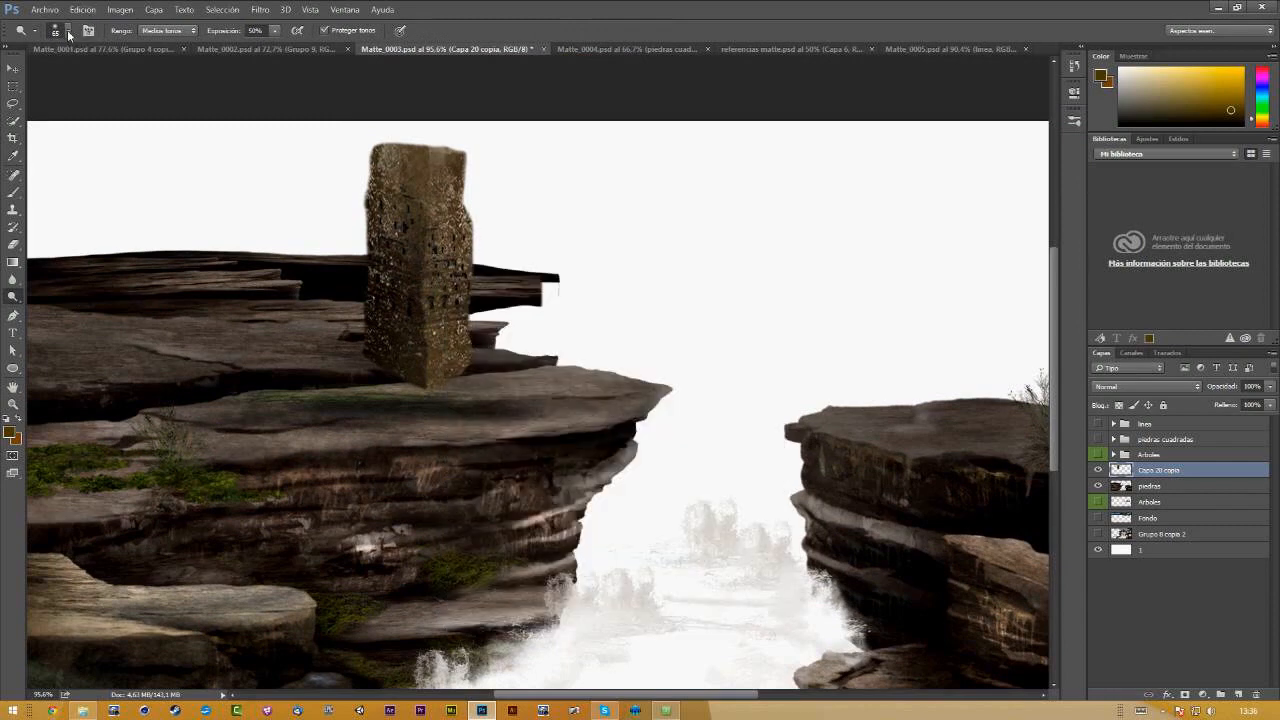
pyautogui.click(69, 33)
pyautogui.moveTo(87, 73); pyautogui.dragTo(80, 73)
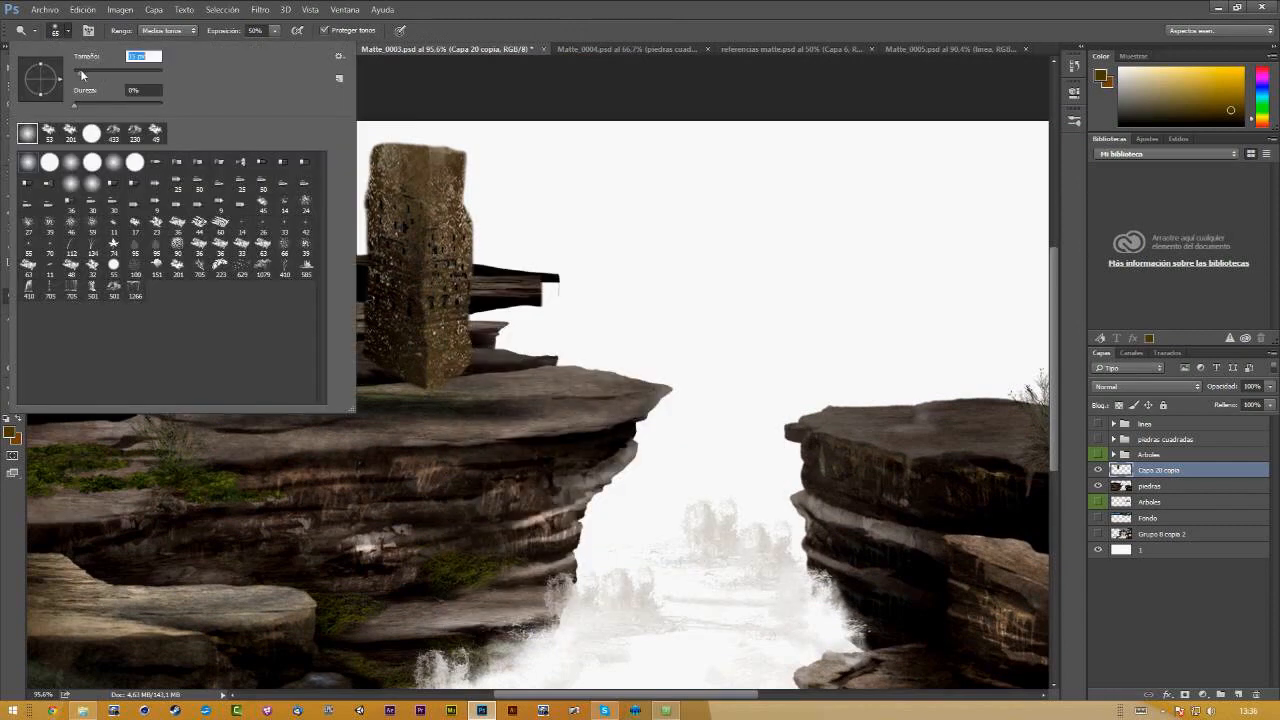
pyautogui.click(445, 266)
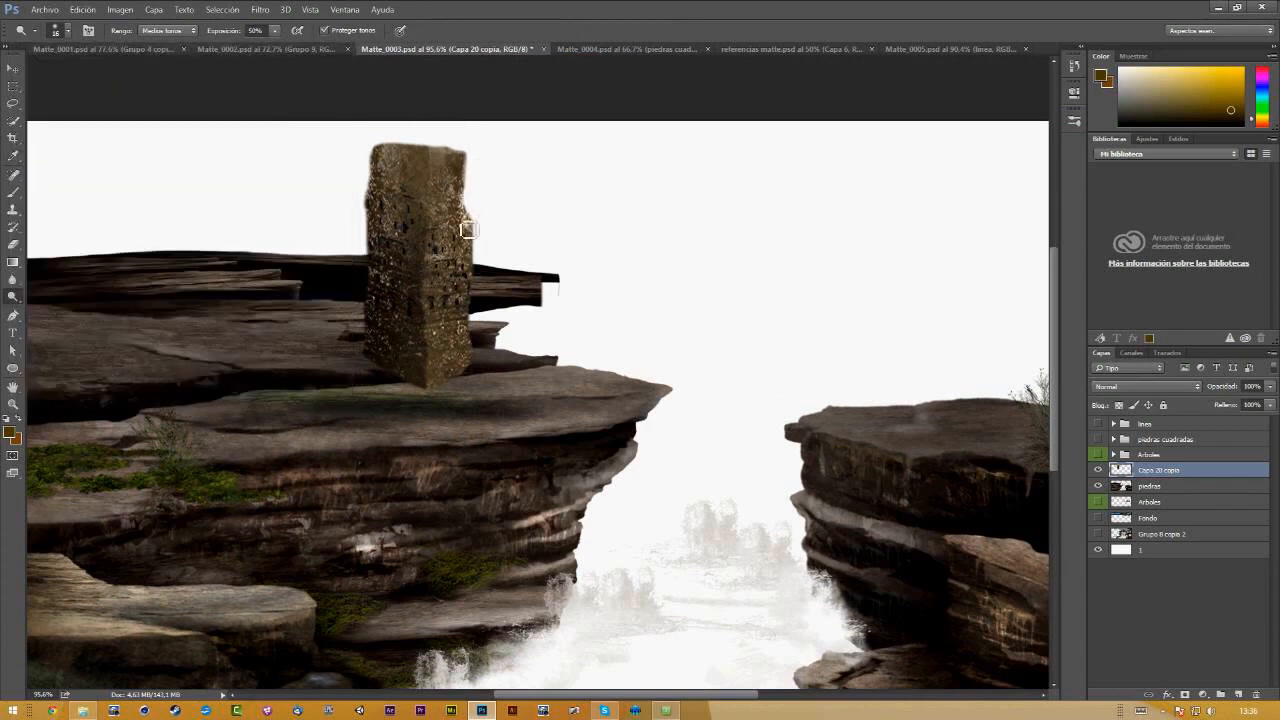
# Step: Lower the dodge exposure to 12%, enlarge the brush to about 48 px and lighten the pillar's right face
pyautogui.moveTo(238, 32); pyautogui.dragTo(210, 33)
pyautogui.click(66, 31)
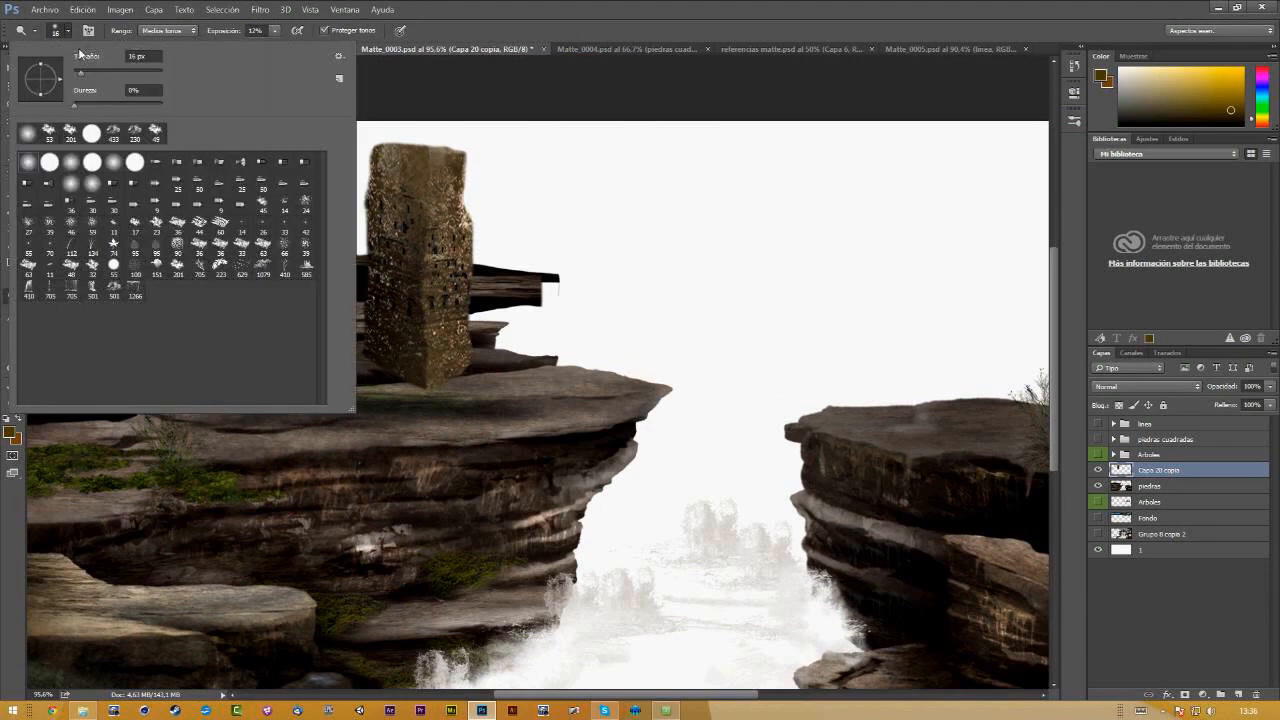
pyautogui.moveTo(82, 77); pyautogui.dragTo(98, 78)
pyautogui.click(449, 175)
pyautogui.moveTo(459, 192); pyautogui.dragTo(448, 162)
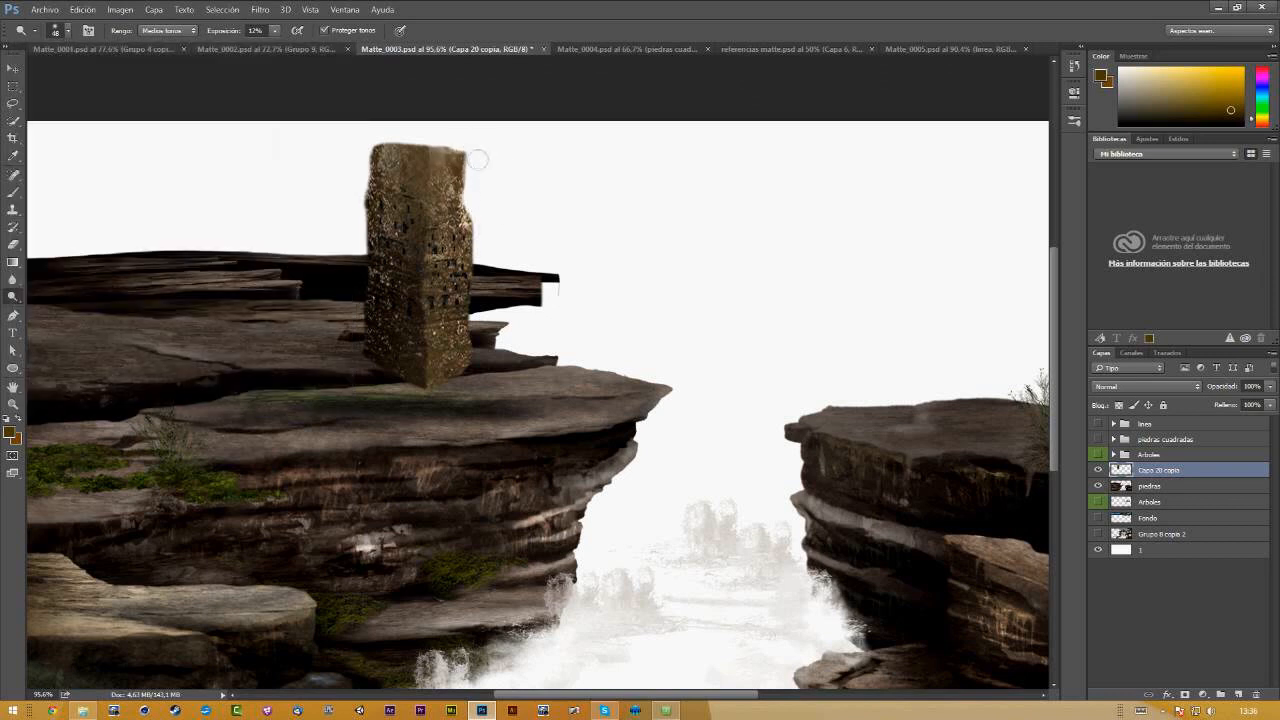
pyautogui.moveTo(480, 388)
pyautogui.mouseDown()
pyautogui.moveTo(486, 246)
pyautogui.moveTo(474, 401)
pyautogui.moveTo(459, 260)
pyautogui.moveTo(453, 377)
pyautogui.moveTo(465, 298)
pyautogui.moveTo(443, 297)
pyautogui.moveTo(456, 287)
pyautogui.moveTo(436, 153)
pyautogui.moveTo(438, 215)
pyautogui.moveTo(444, 158)
pyautogui.moveTo(463, 183)
pyautogui.moveTo(470, 236)
pyautogui.mouseUp()
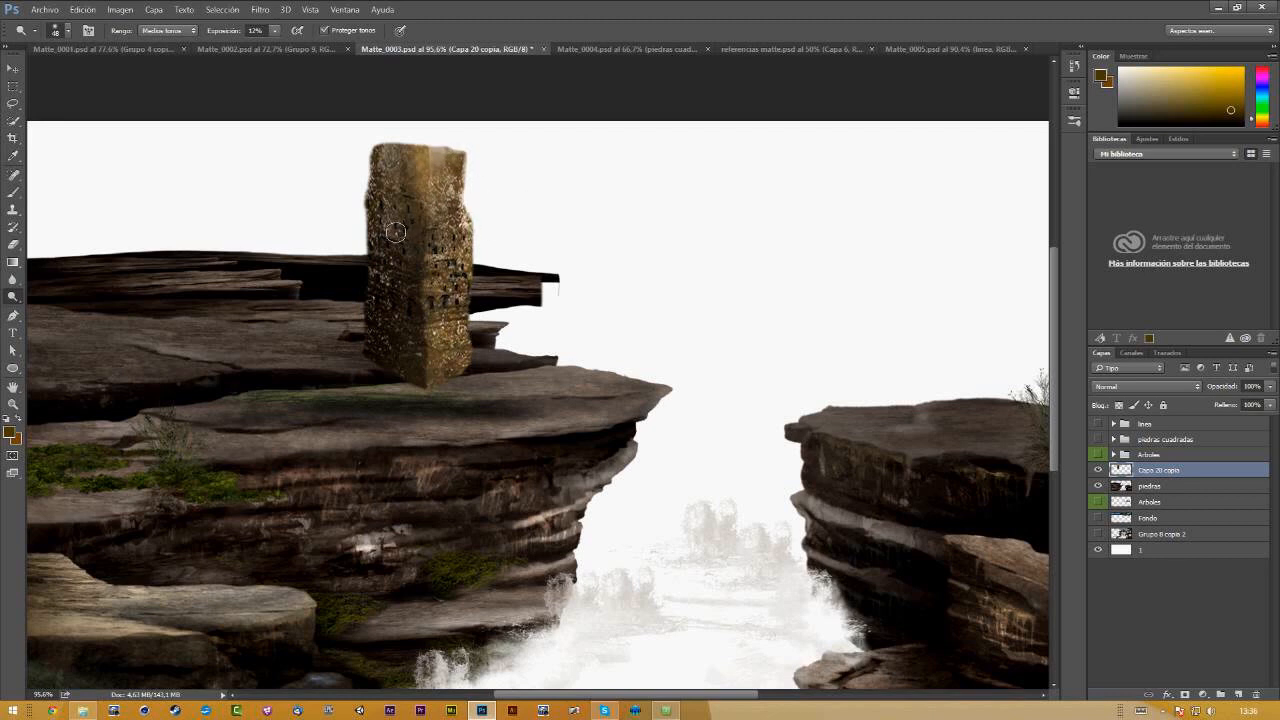
# Step: Try the Clone Stamp tool on the textured right face of the pillar
pyautogui.press('s')
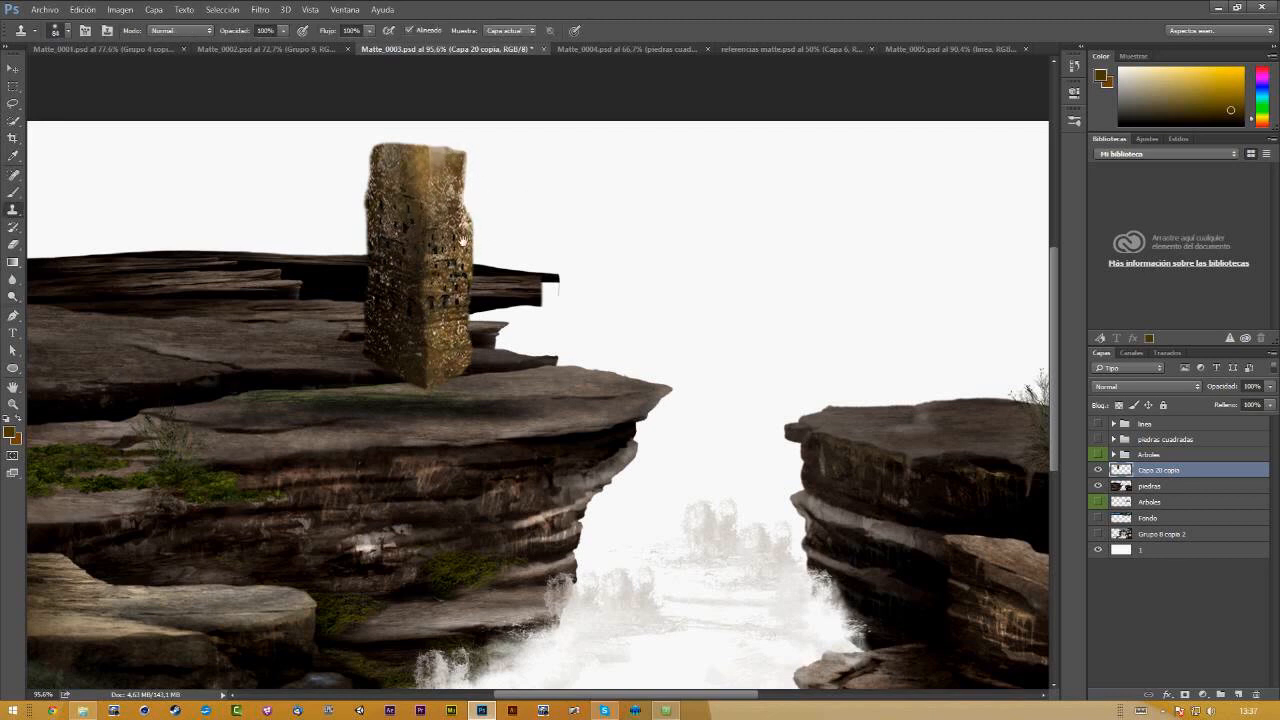
pyautogui.moveTo(463, 240); pyautogui.dragTo(436, 291)
pyautogui.press('f')
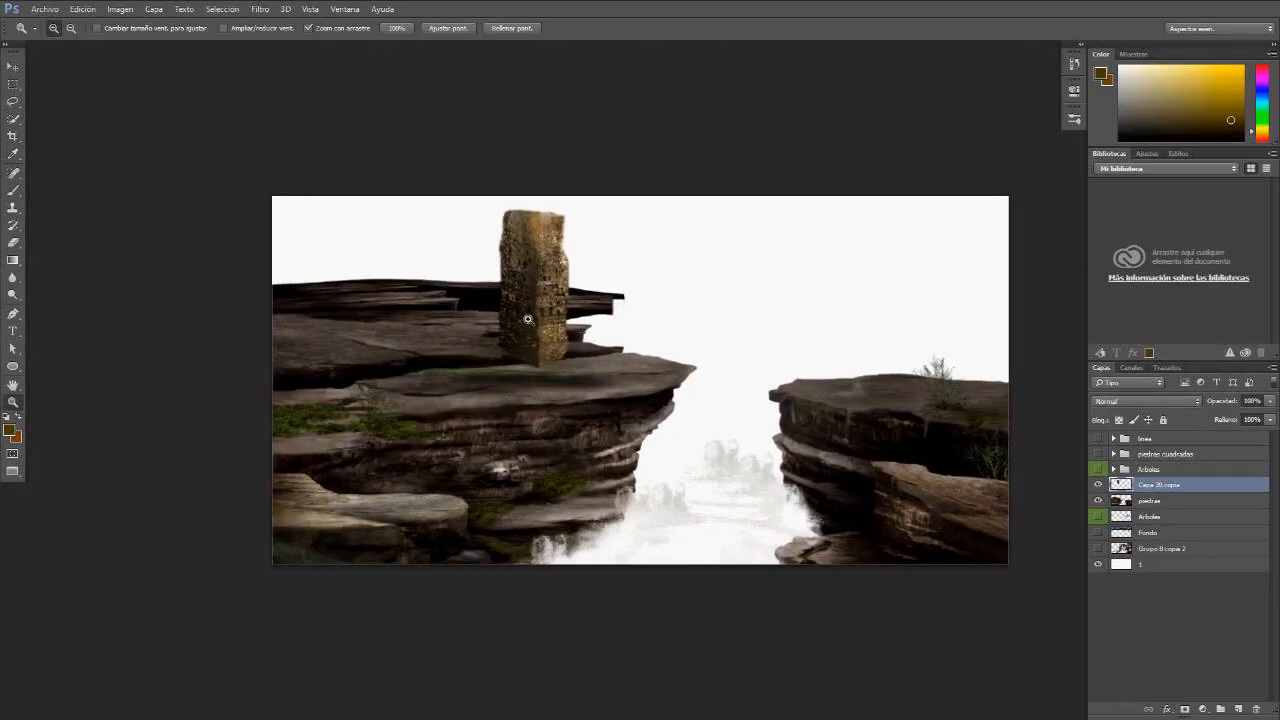
pyautogui.moveTo(528, 319); pyautogui.dragTo(456, 237)
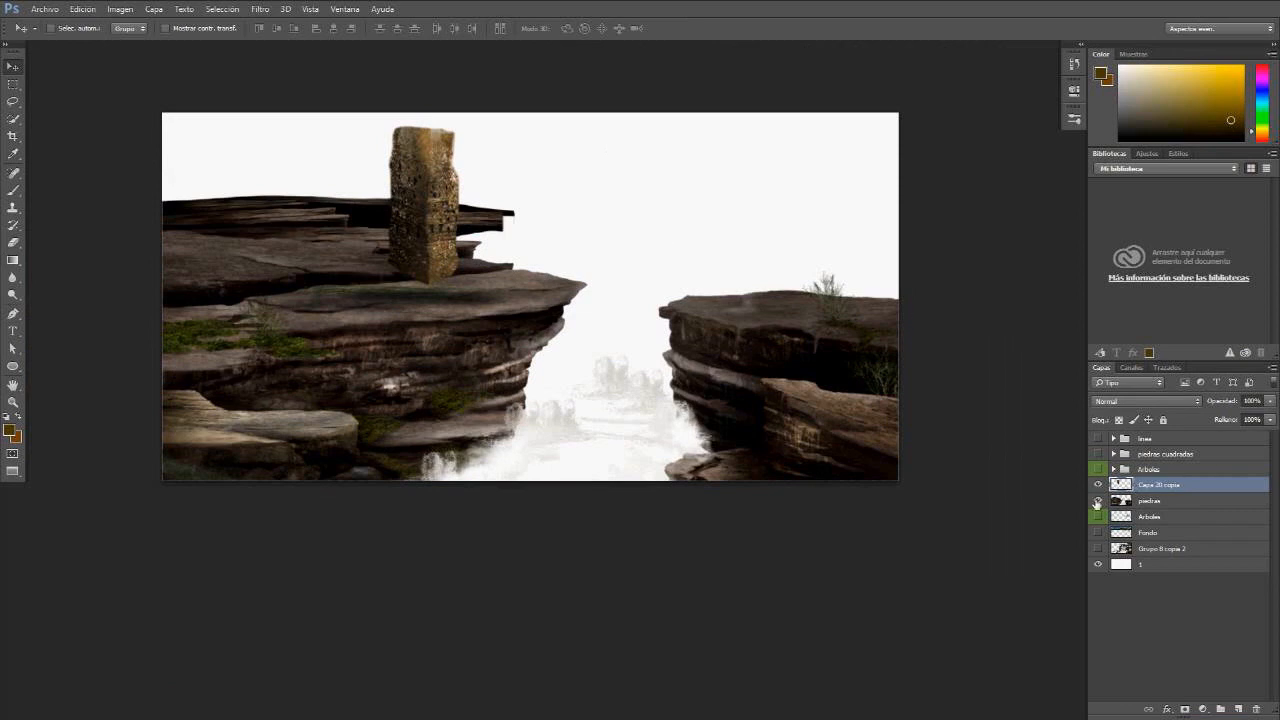
# Step: Hide the pillar layer and show the piedras cuadradas, Arboles, Fondo, Grupo 8 copia 2 and piedras layers together
pyautogui.moveTo(1099, 487); pyautogui.dragTo(1100, 497)
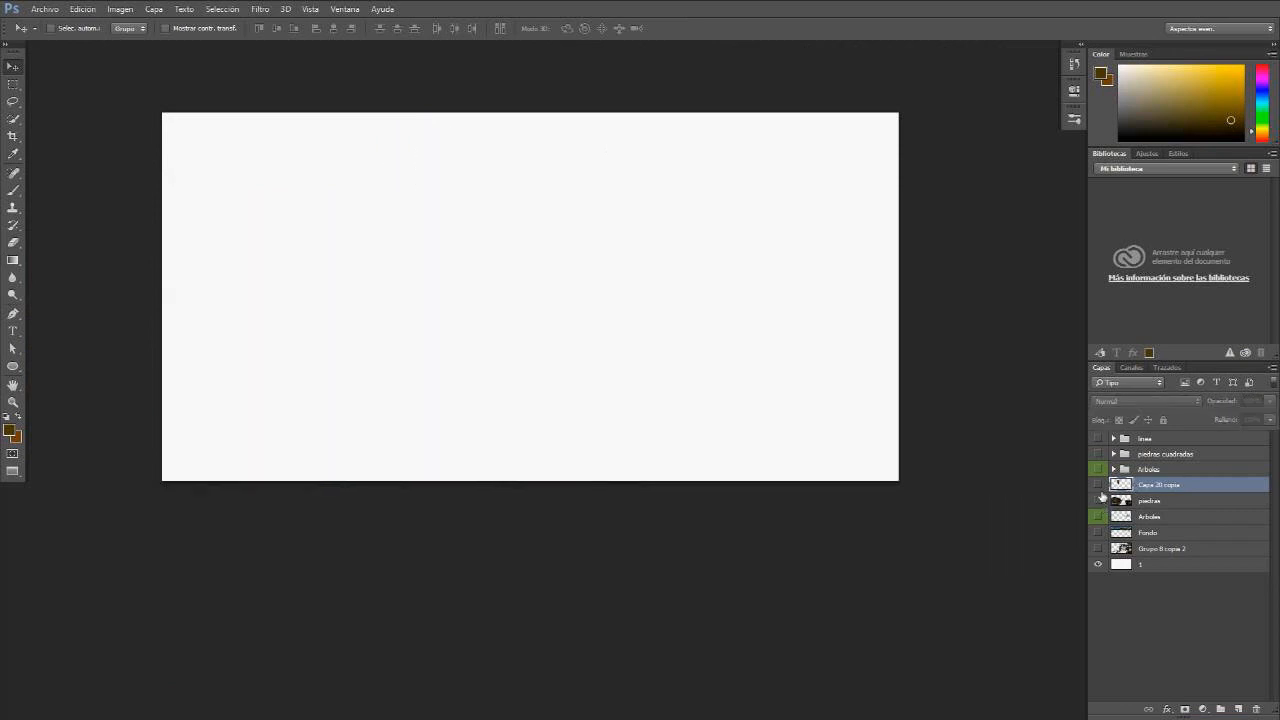
pyautogui.click(1099, 468)
pyautogui.click(1100, 455)
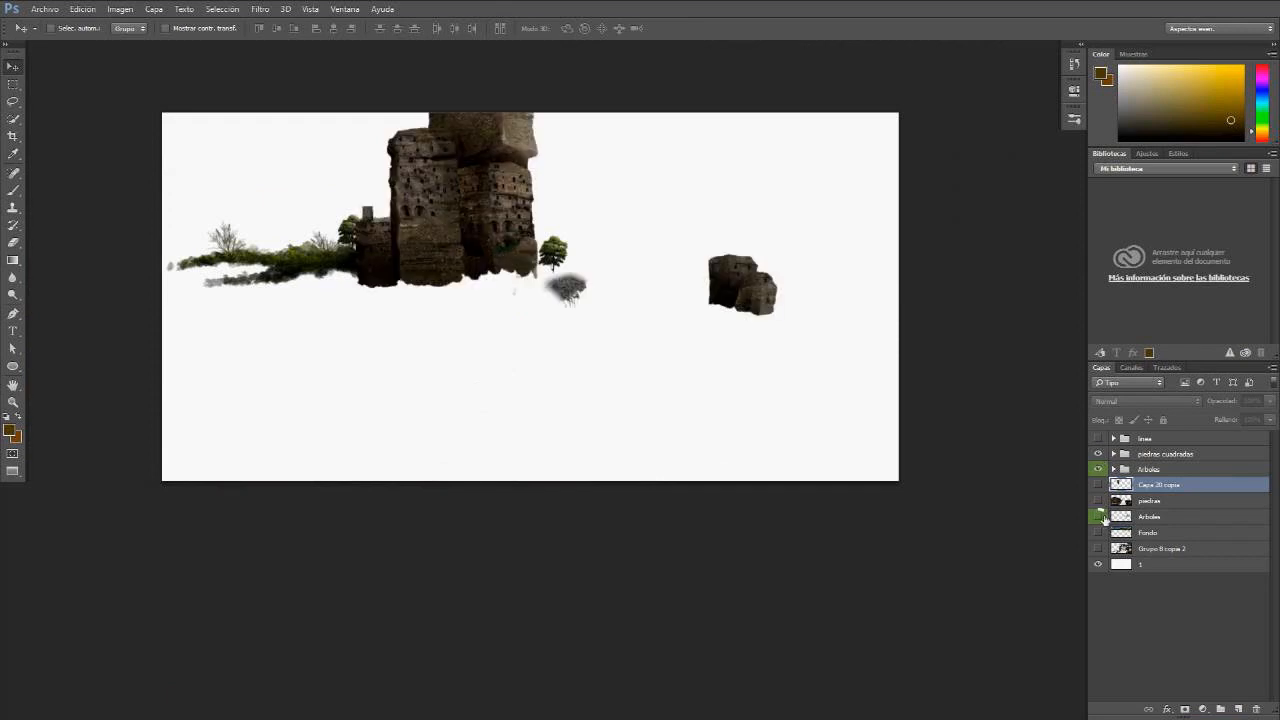
pyautogui.click(1099, 516)
pyautogui.click(1099, 532)
pyautogui.click(1099, 548)
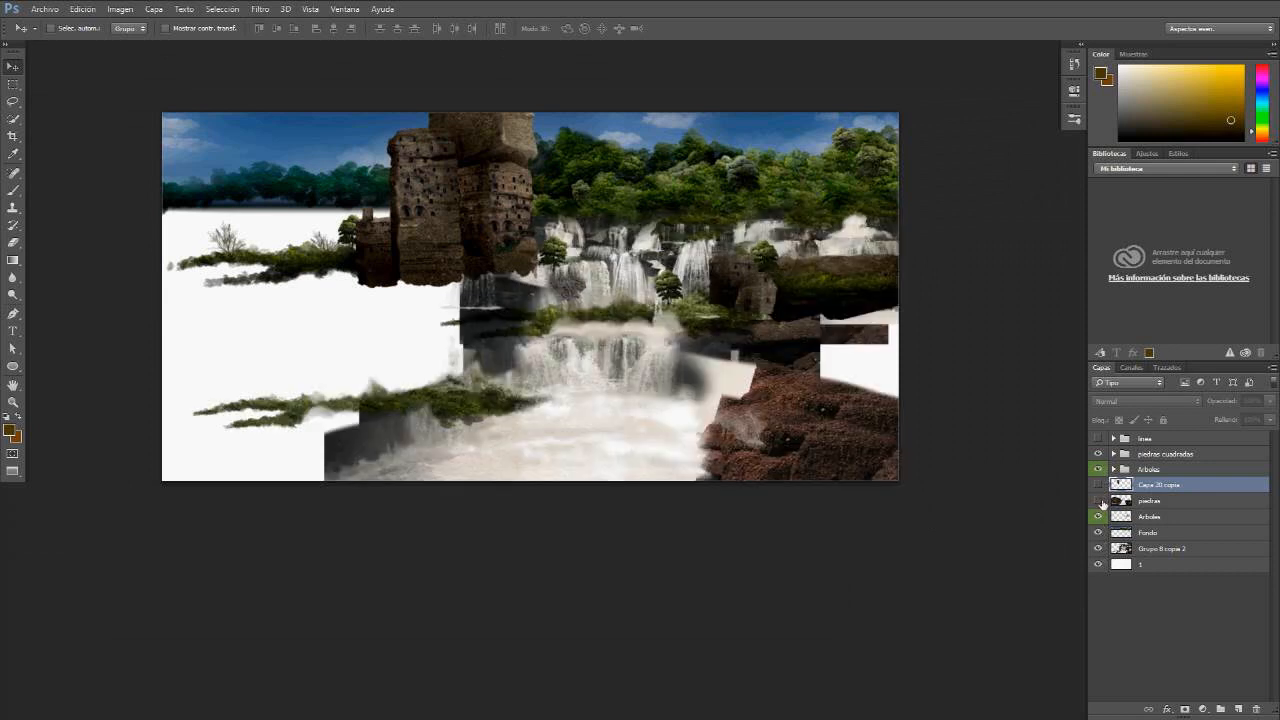
pyautogui.click(1099, 500)
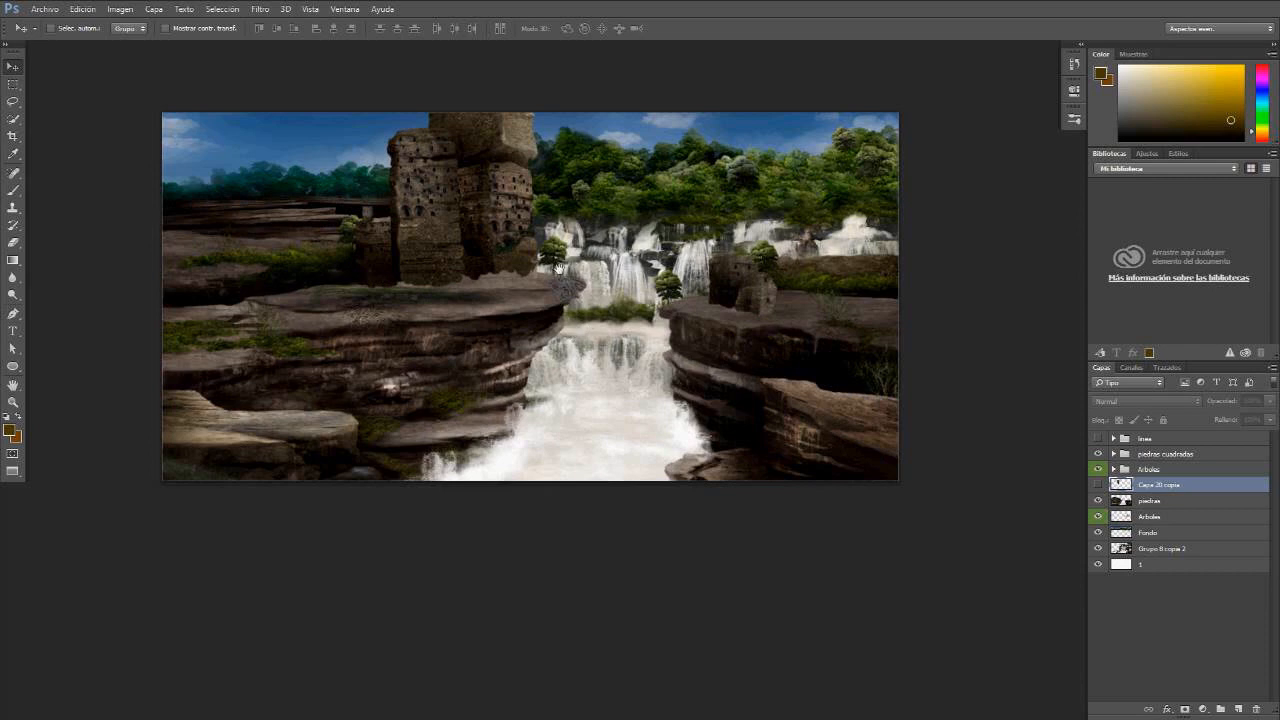
# Step: Examine how the tower, cliffs, vegetation and waterfall work together in the assembled painting on a plain black surround
pyautogui.moveTo(557, 268); pyautogui.dragTo(560, 310)
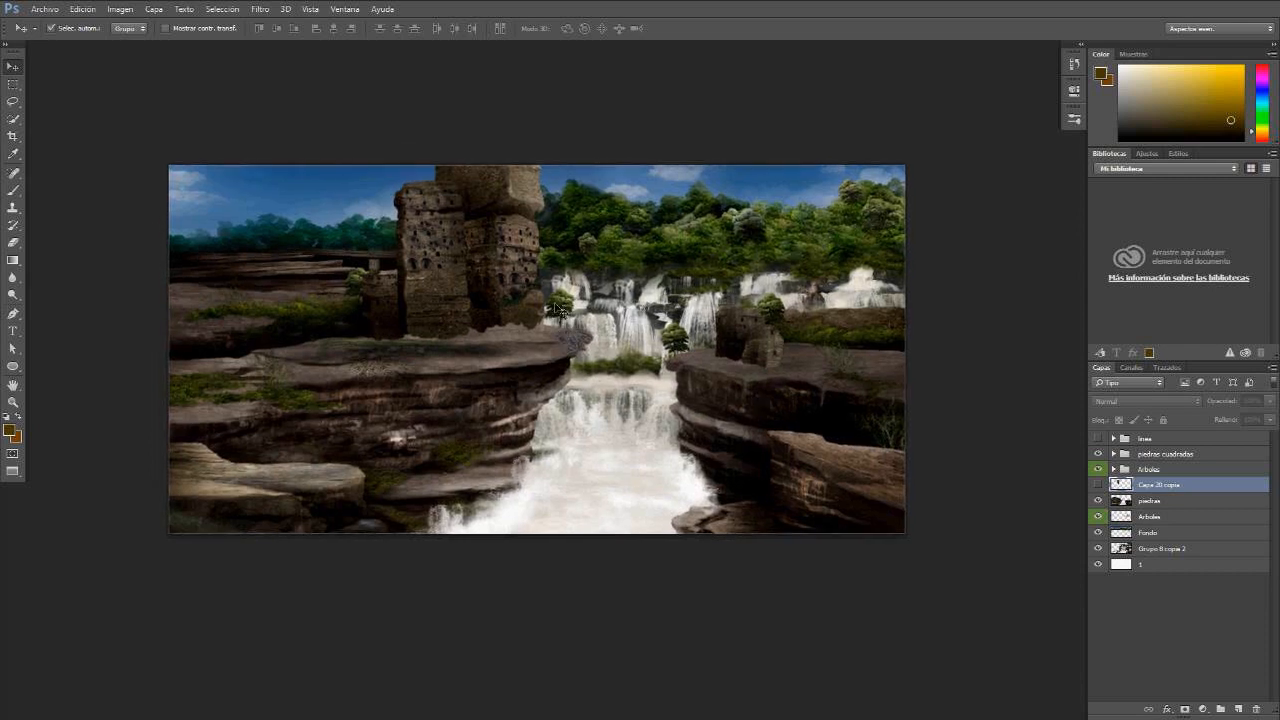
pyautogui.scroll(1, 559, 310)
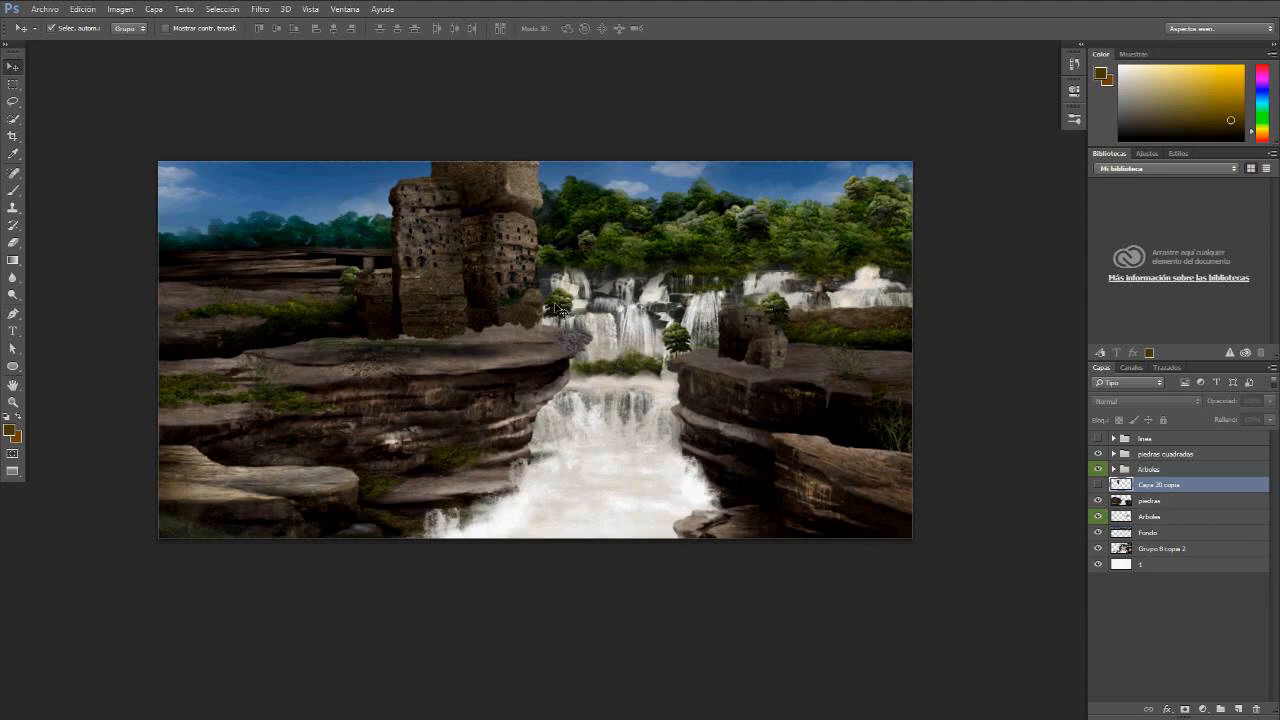
pyautogui.hotkey('ctrl', '0')
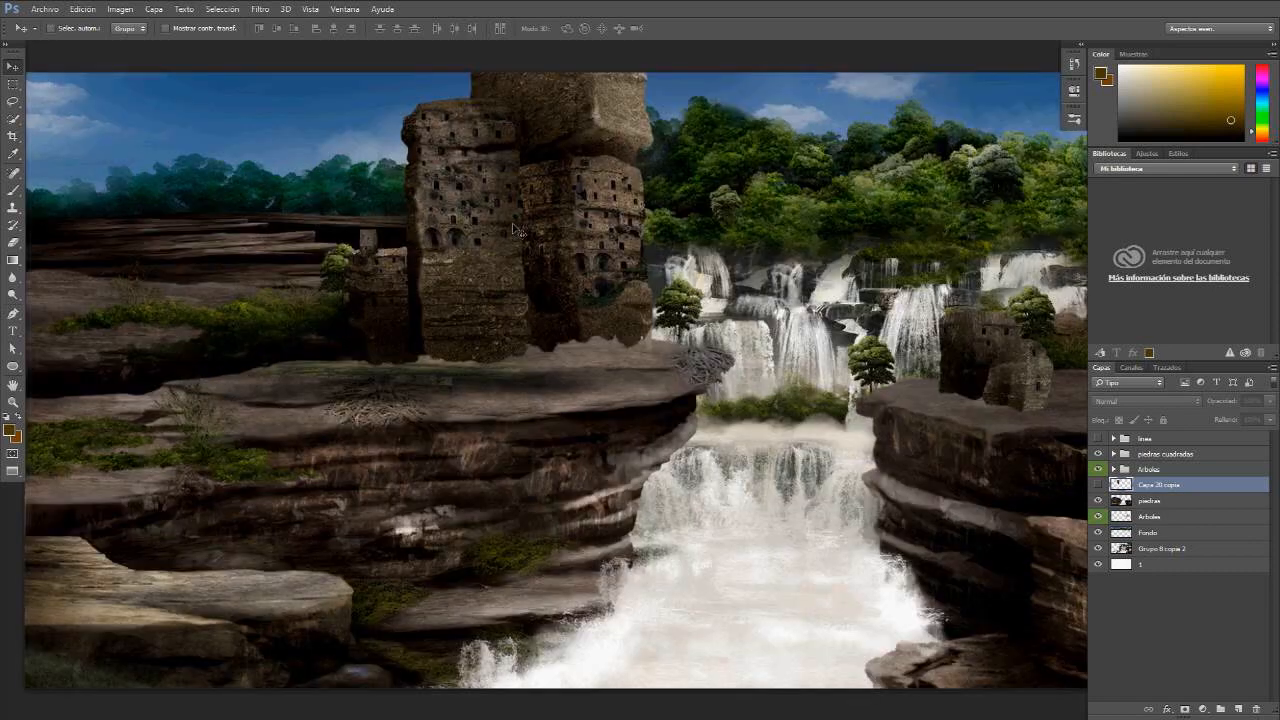
pyautogui.moveTo(512, 229); pyautogui.dragTo(537, 267)
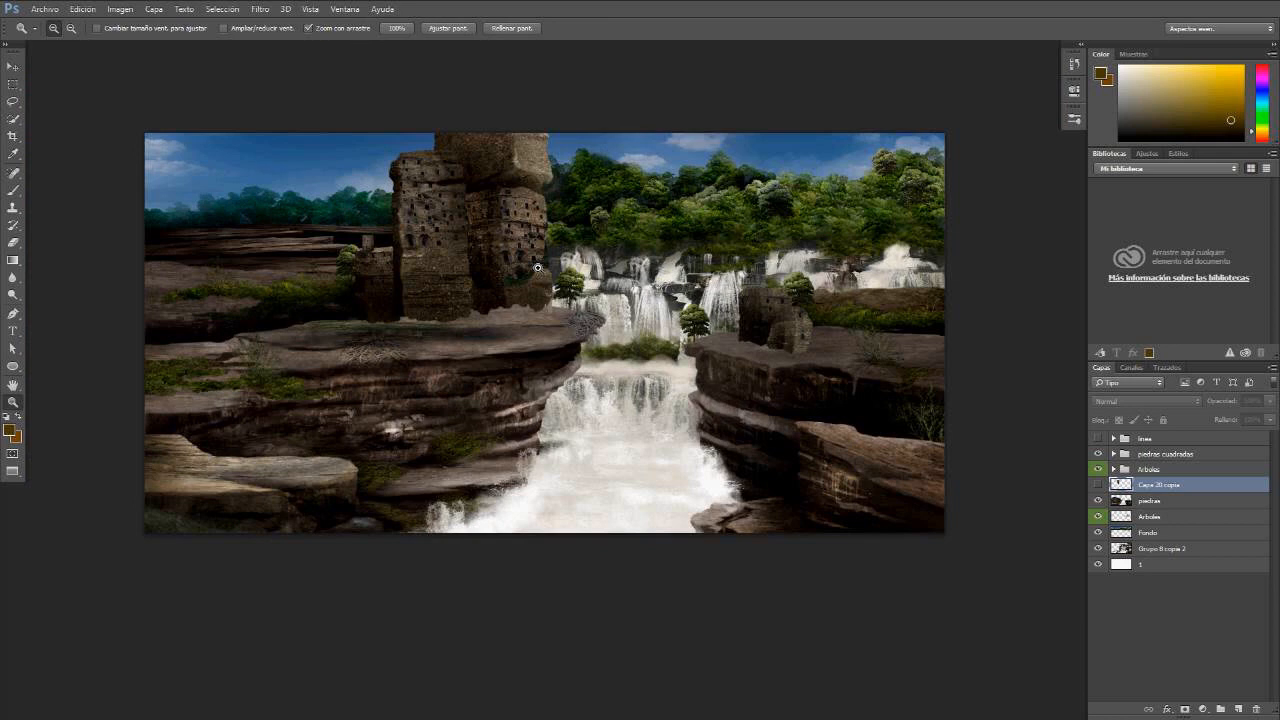
pyautogui.press('v')
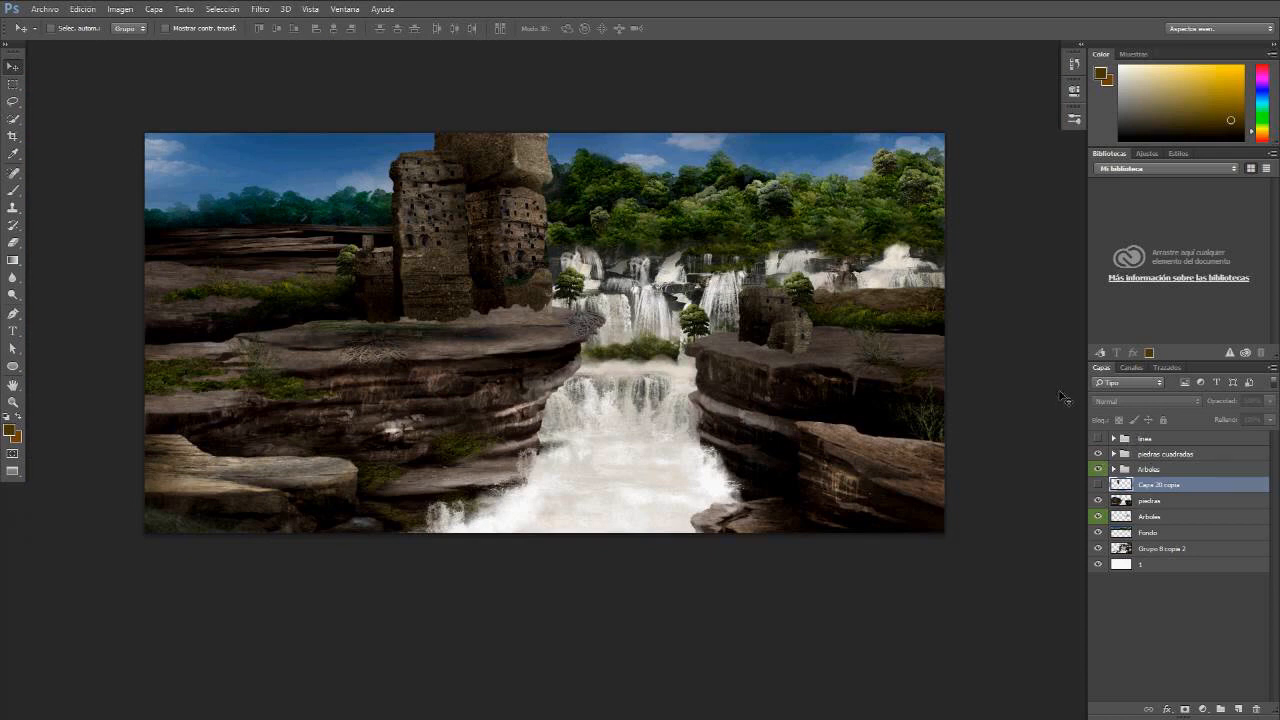
pyautogui.press('f')
pyautogui.press('f')
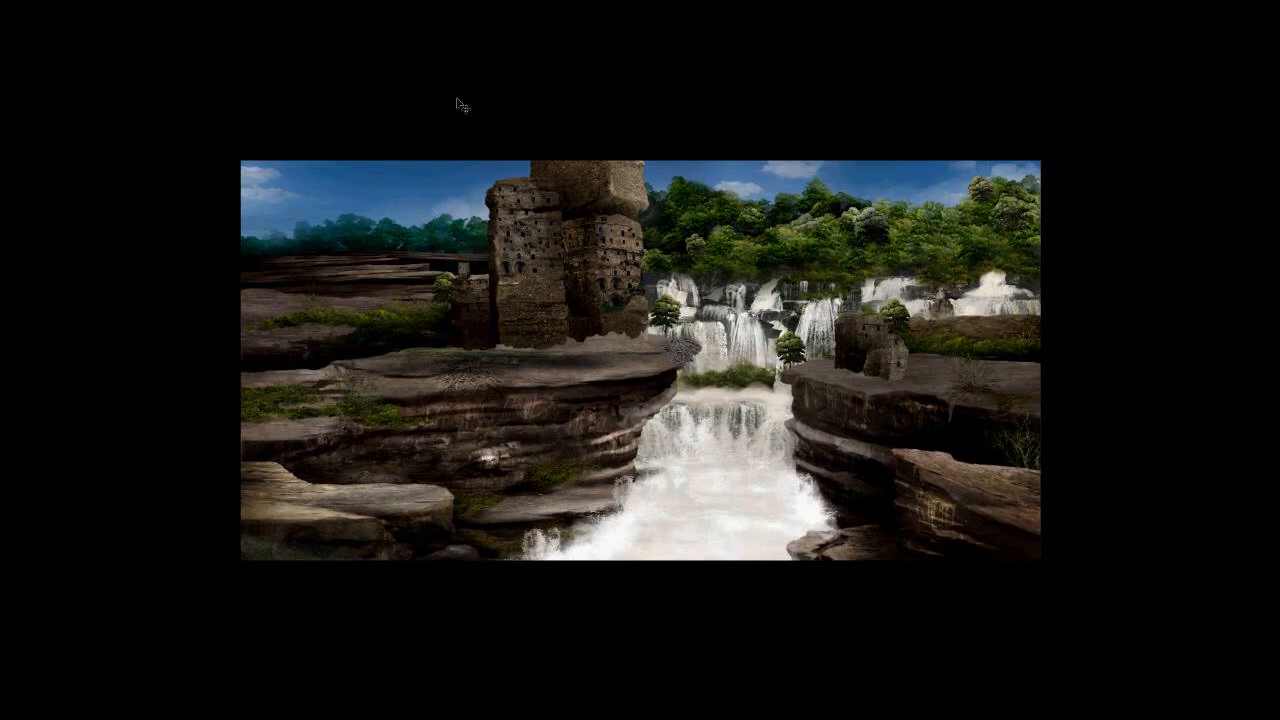
pyautogui.press('f')
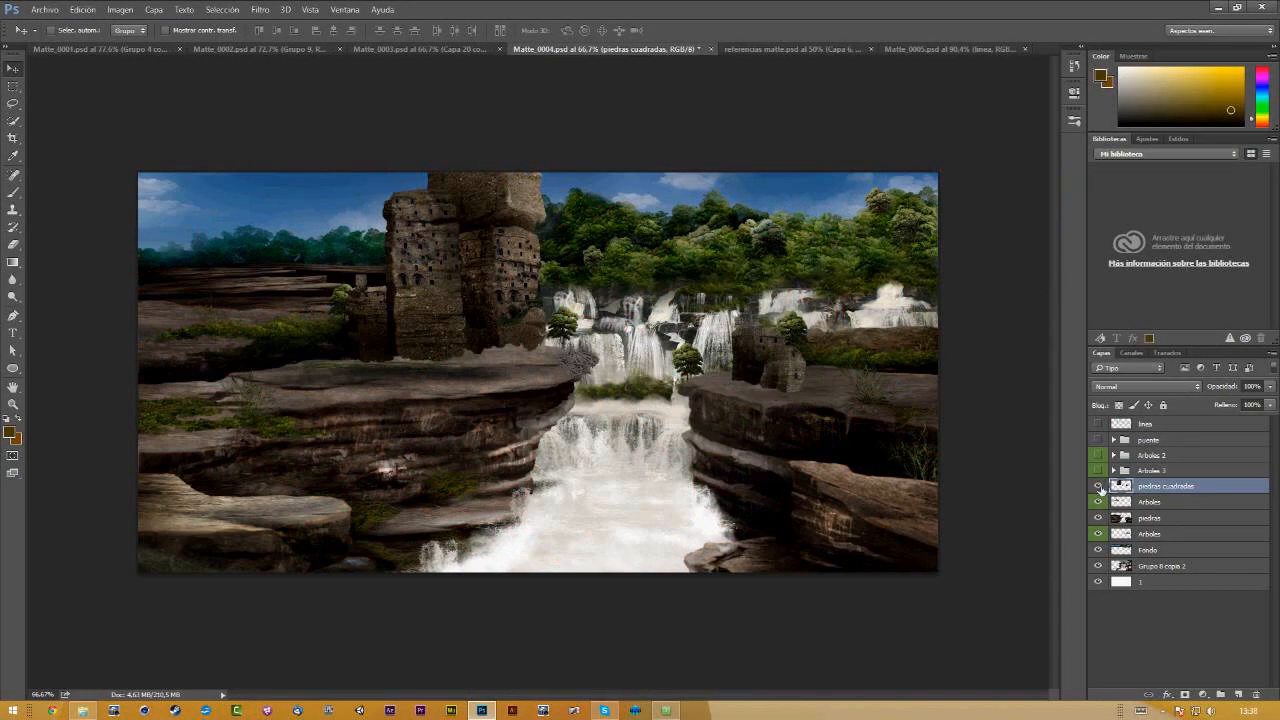
# Step: In Matte_0004.psd, compare the image with and without the piedras cuadradas layer and show the Arboles 3 group
pyautogui.click(1099, 486)
pyautogui.click(1099, 486)
pyautogui.click(1099, 470)
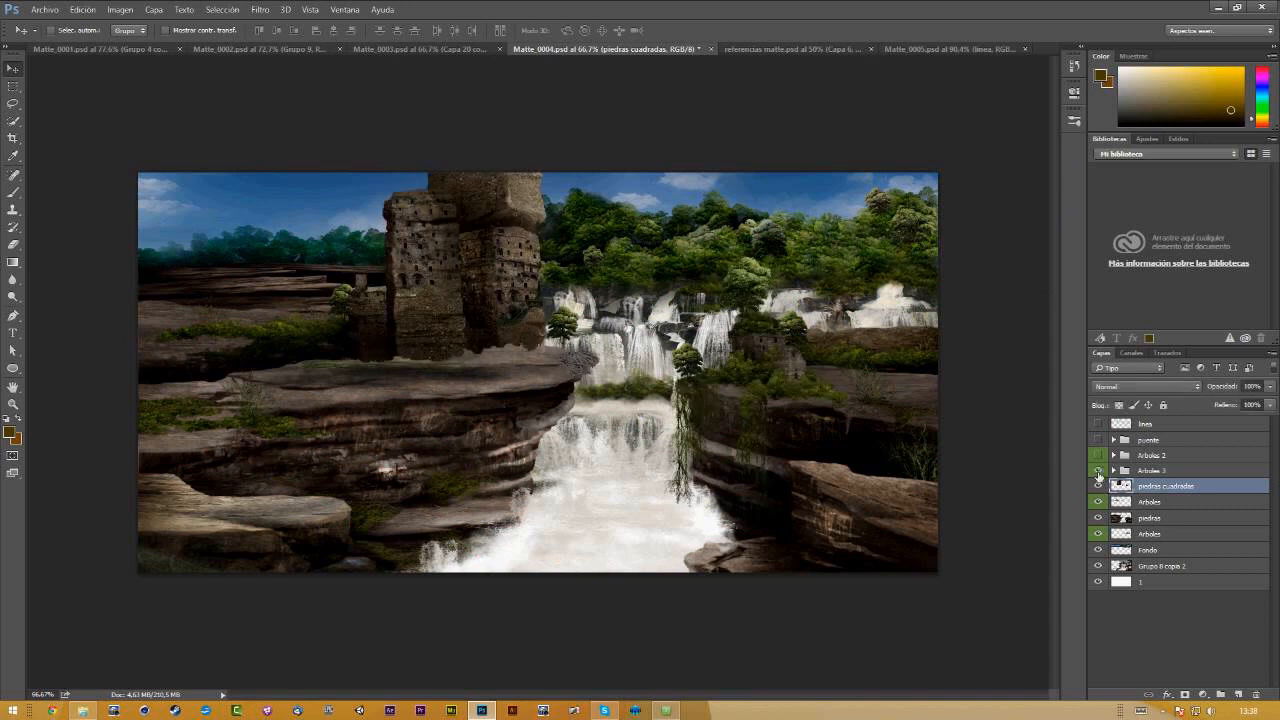
pyautogui.press('z')
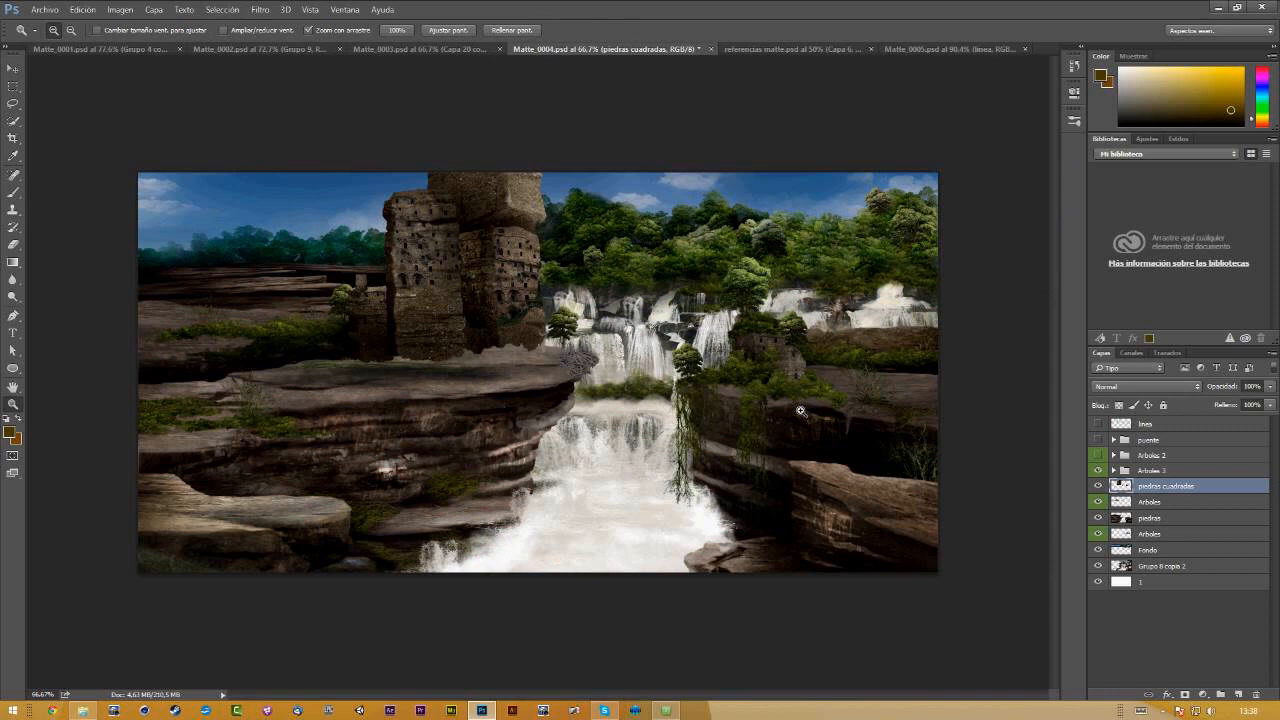
pyautogui.moveTo(737, 338); pyautogui.dragTo(795, 407)
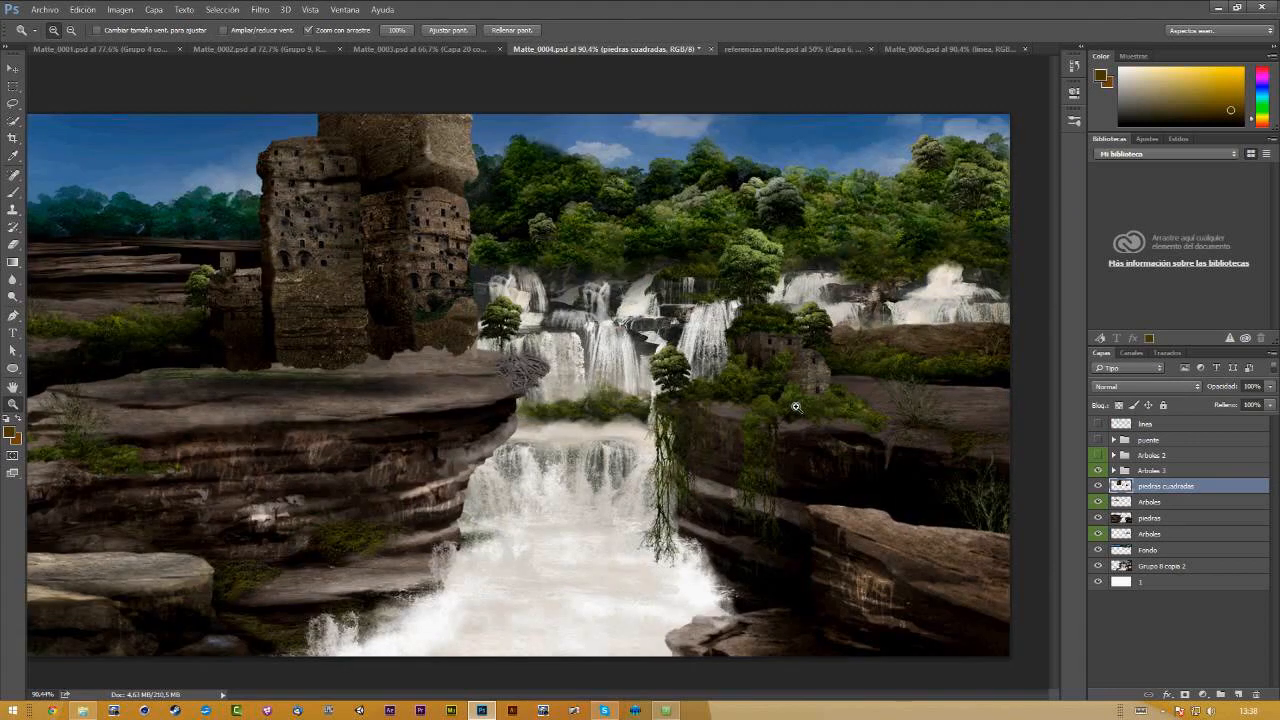
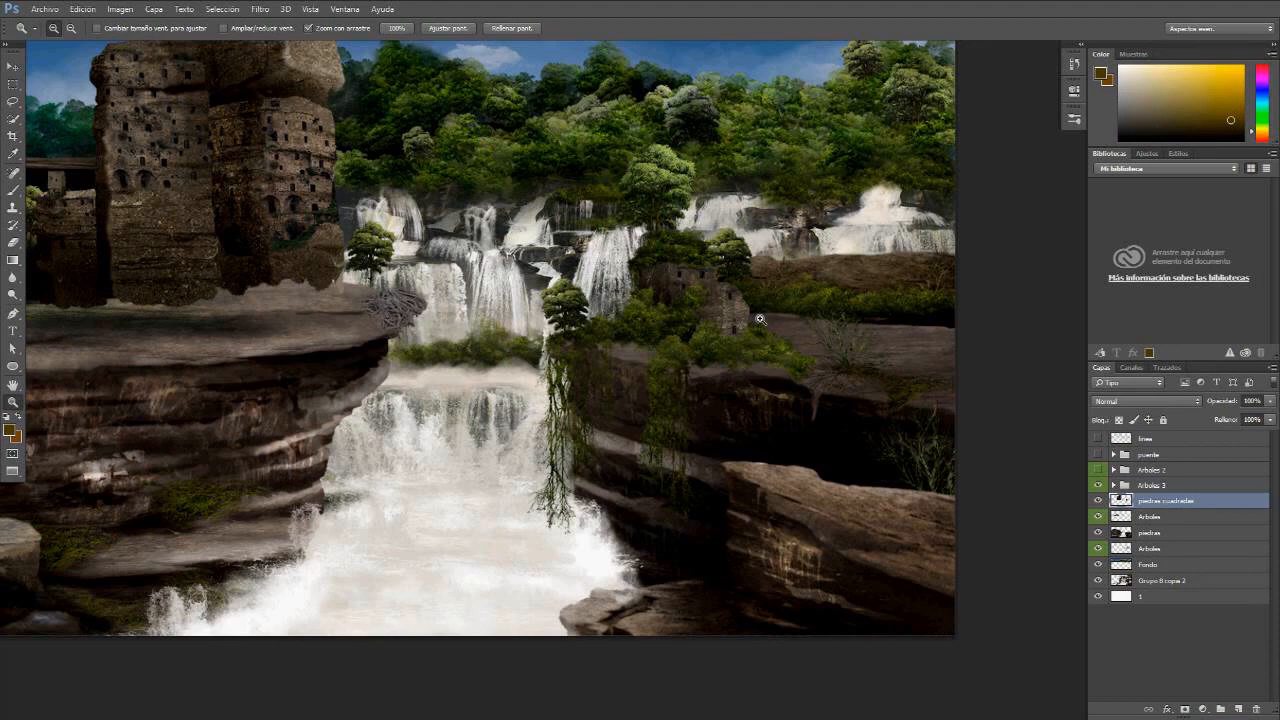
# Step: On the new layer Capa 37, paint an ochre foliage mass along the tower's base, using the leafy brush at 77 and 33 px
pyautogui.rightClick(485, 305)
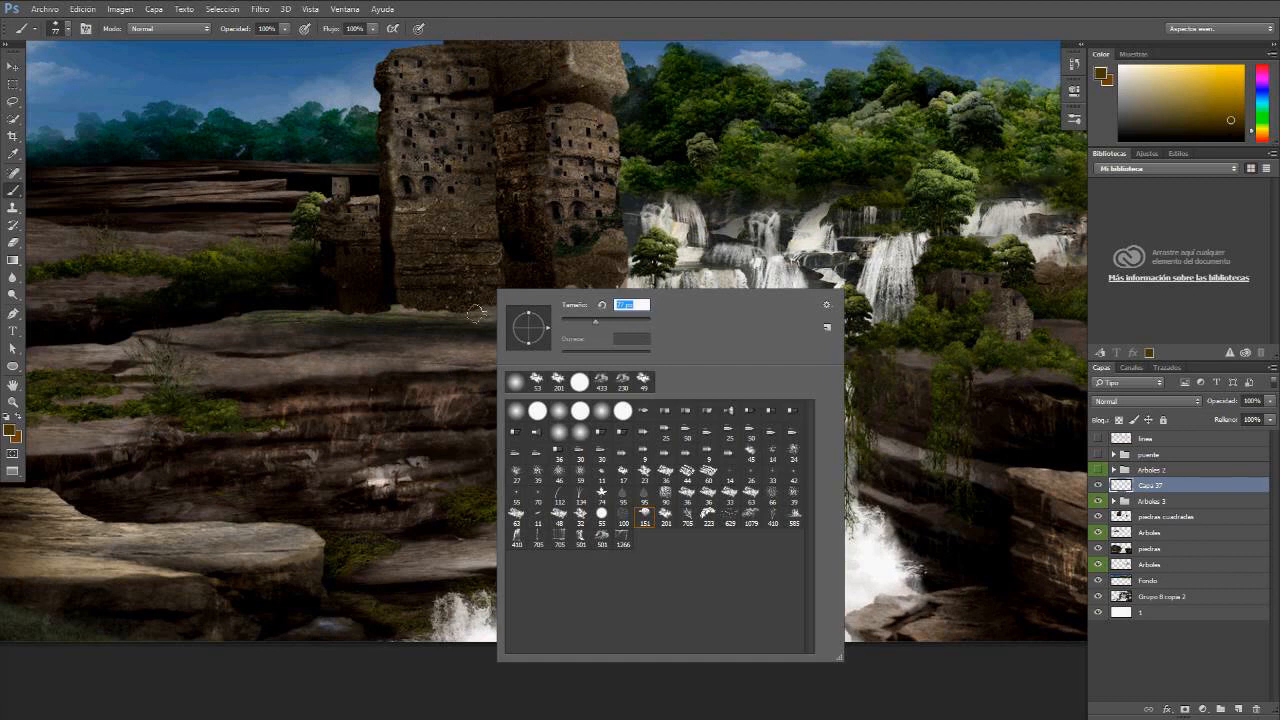
pyautogui.click(476, 314)
pyautogui.moveTo(510, 300)
pyautogui.mouseDown()
pyautogui.moveTo(493, 302)
pyautogui.moveTo(530, 290)
pyautogui.moveTo(632, 310)
pyautogui.moveTo(650, 295)
pyautogui.moveTo(675, 300)
pyautogui.moveTo(640, 315)
pyautogui.moveTo(426, 312)
pyautogui.mouseUp()
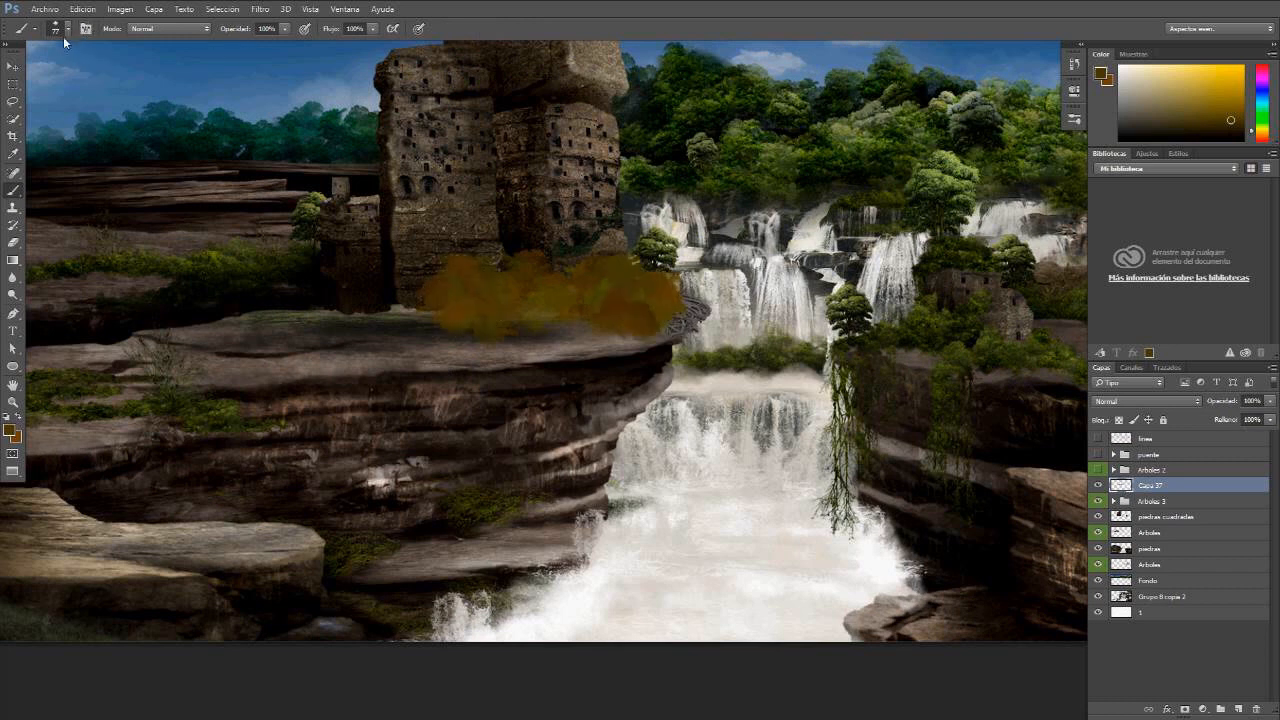
pyautogui.rightClick(338, 256)
pyautogui.moveTo(435, 287)
pyautogui.mouseDown()
pyautogui.moveTo(406, 322)
pyautogui.moveTo(270, 324)
pyautogui.moveTo(230, 308)
pyautogui.mouseUp()
pyautogui.click(315, 310)
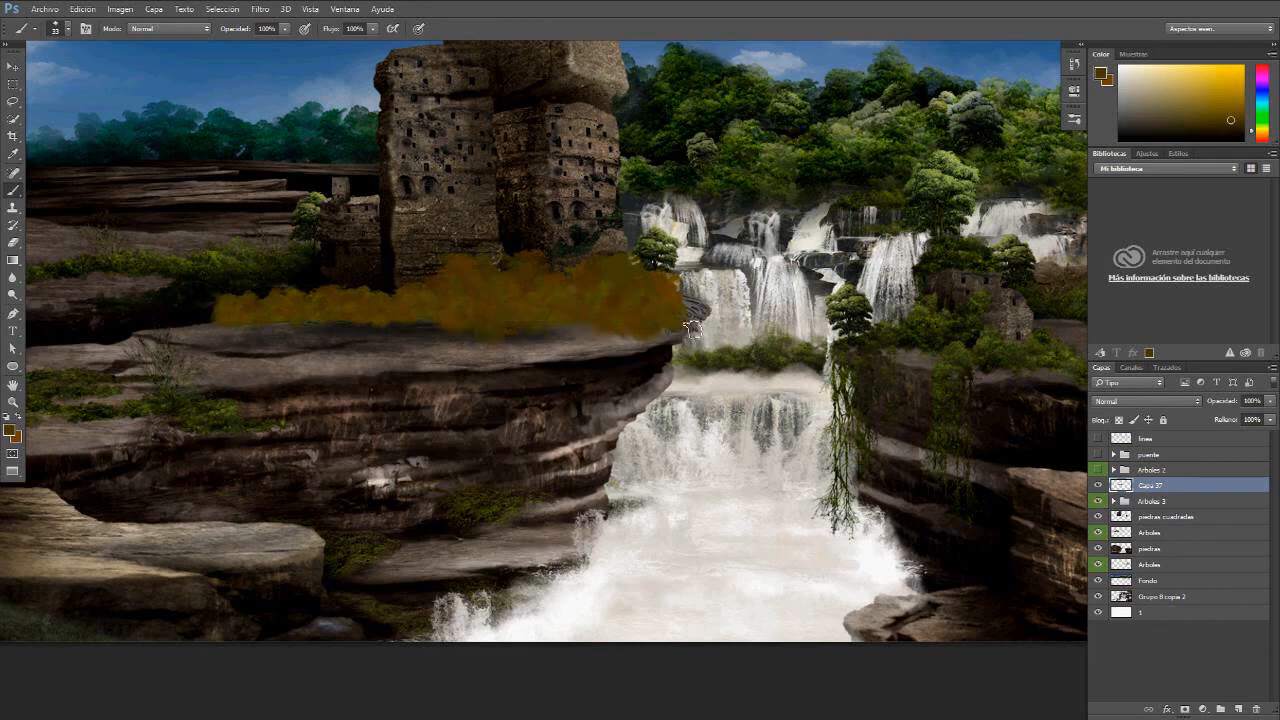
# Step: Switch to the soft round brush with 0% hardness and reduce its size to 10 px
pyautogui.rightClick(612, 303)
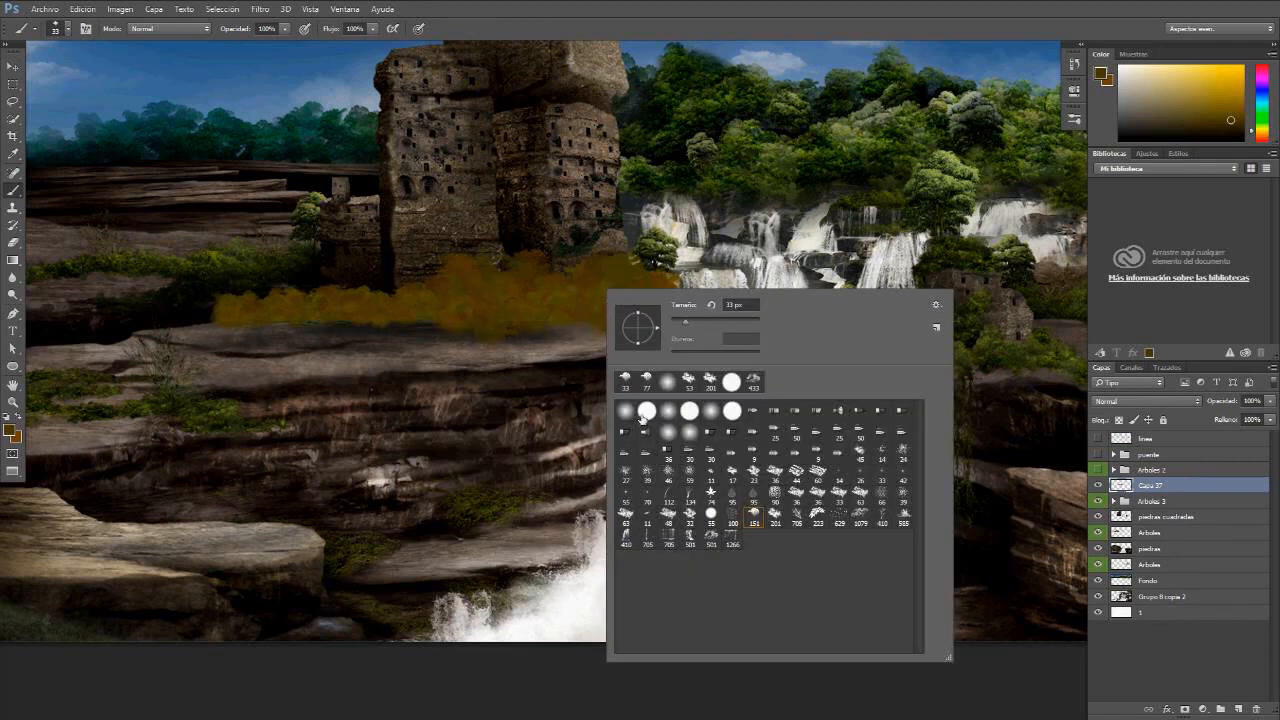
pyautogui.click(645, 416)
pyautogui.click(581, 309)
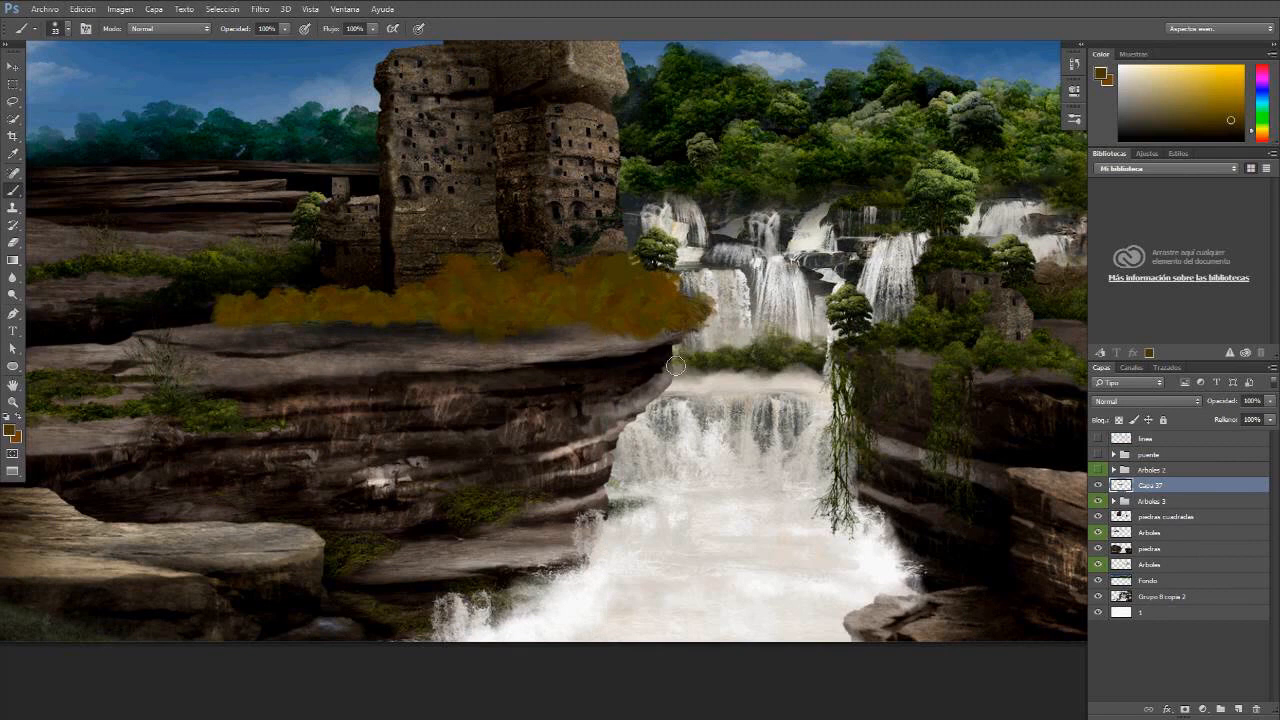
pyautogui.rightClick(440, 190)
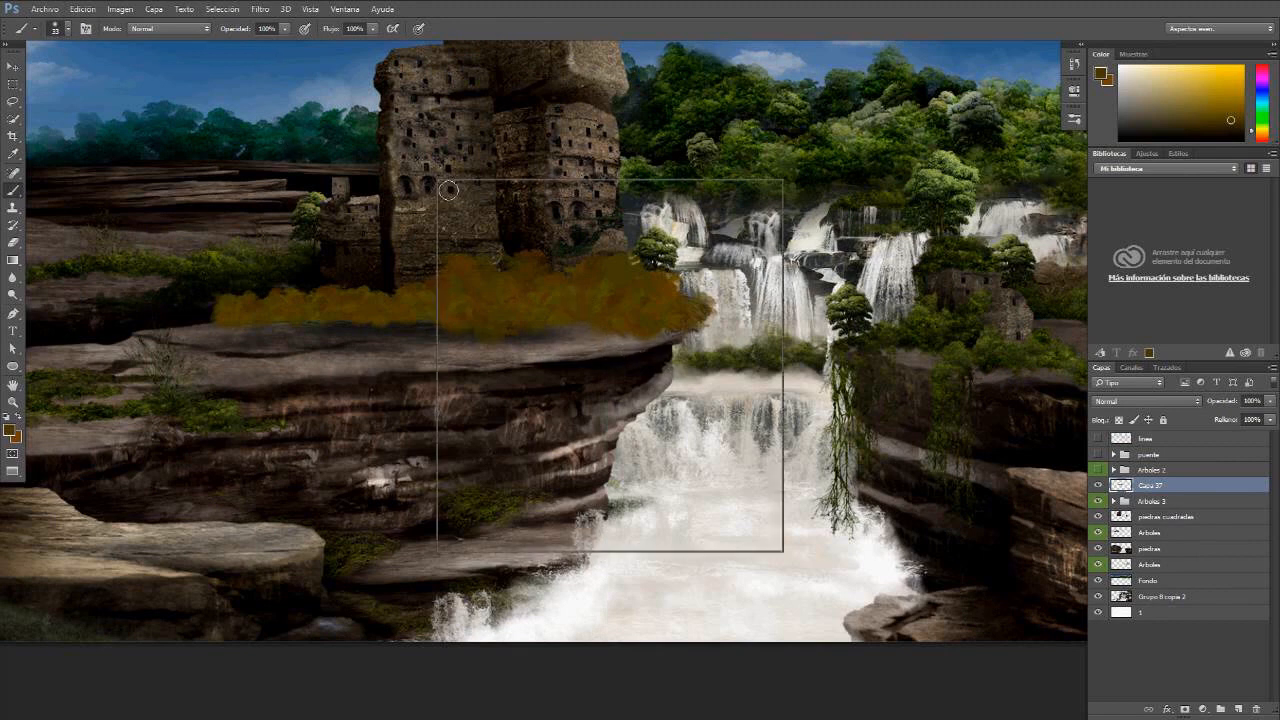
pyautogui.moveTo(509, 218); pyautogui.dragTo(511, 218)
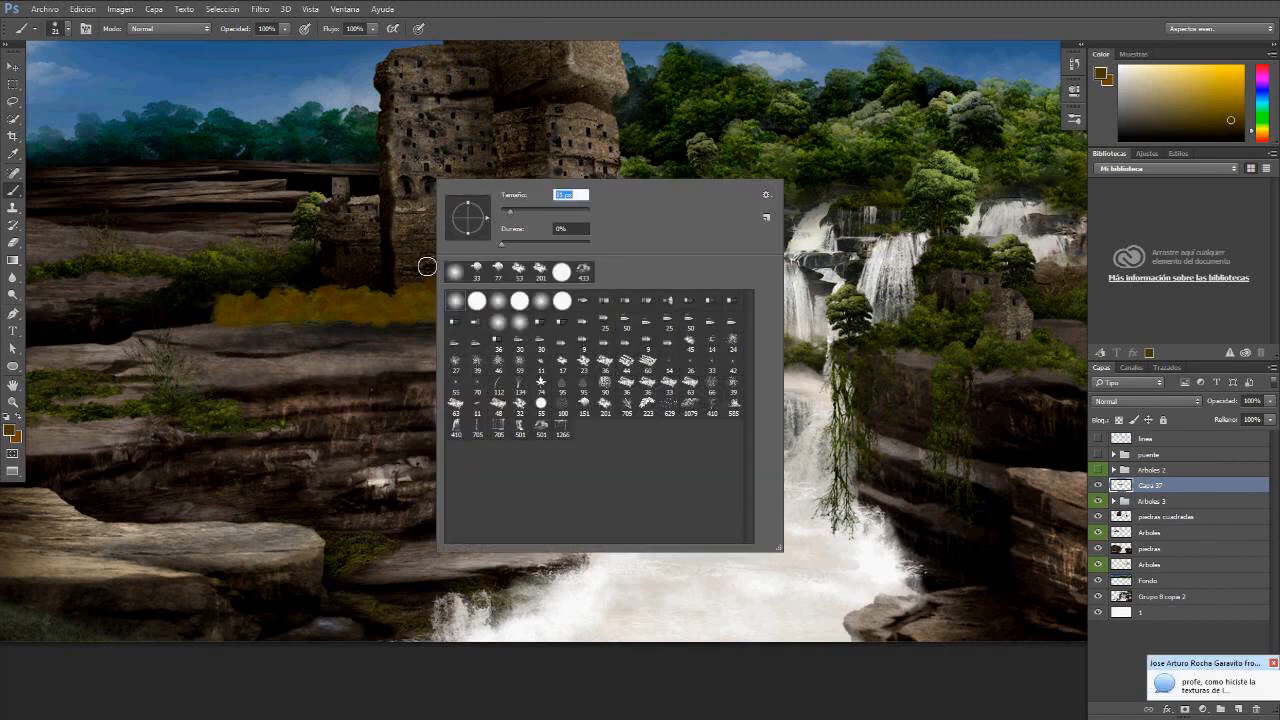
pyautogui.click(420, 313)
pyautogui.rightClick(491, 217)
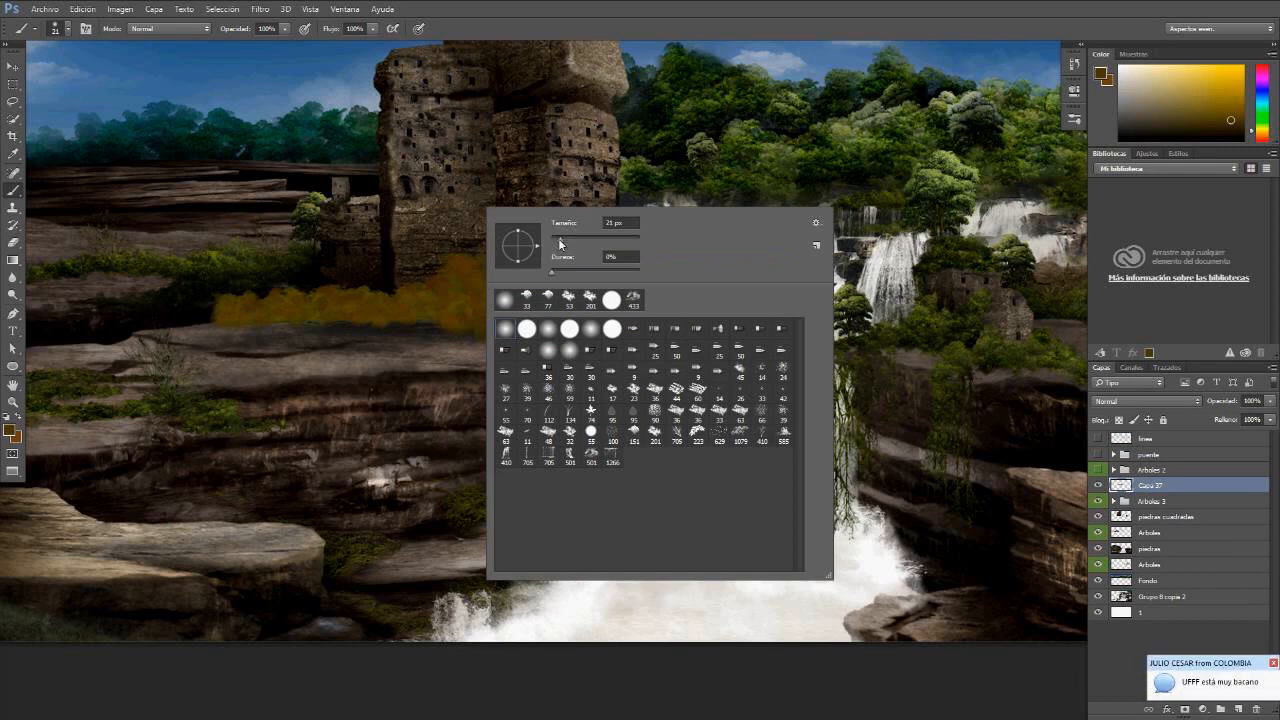
pyautogui.moveTo(560, 243); pyautogui.dragTo(557, 246)
pyautogui.click(469, 309)
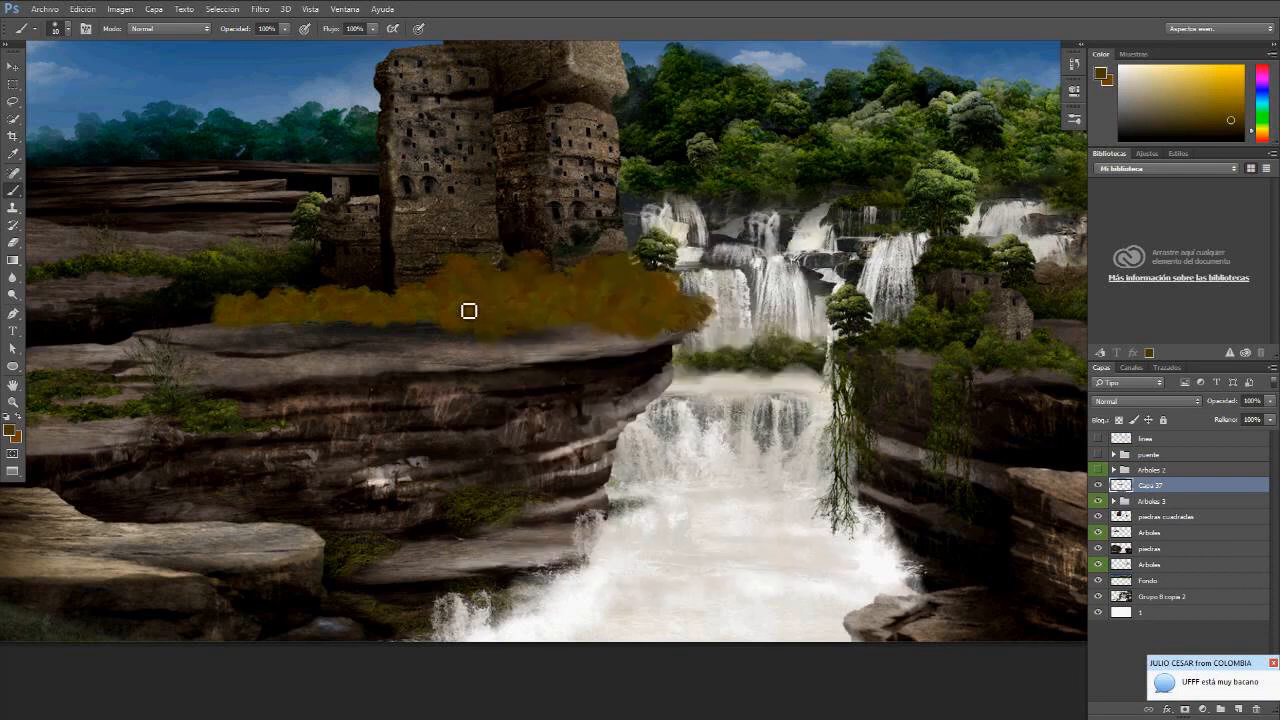
# Step: Try a single hanging vine stroke below the foliage at the cliff edge
pyautogui.moveTo(700, 342); pyautogui.dragTo(690, 425)
pyautogui.moveTo(699, 337); pyautogui.dragTo(690, 425)
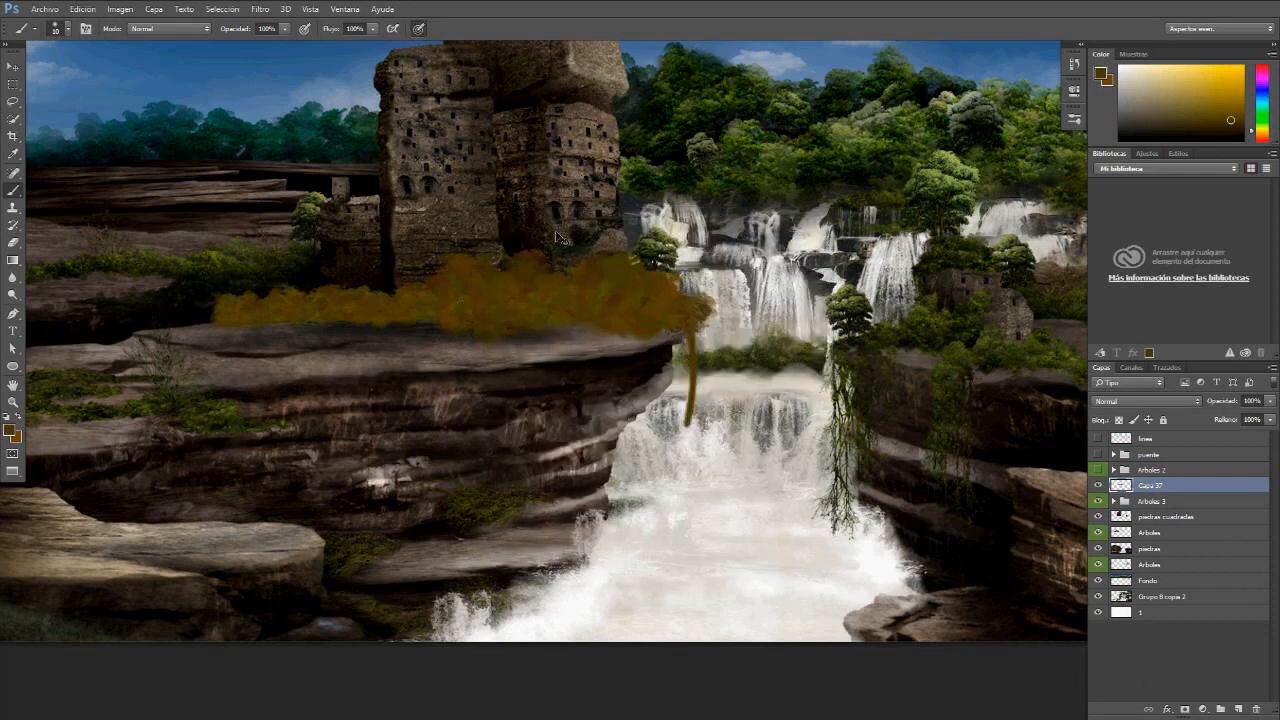
pyautogui.hotkey('ctrl', 'z')
# Step: Paint several thin ochre vines hanging from the foliage over the left cliff's edge with the 10 px brush
pyautogui.press('z')
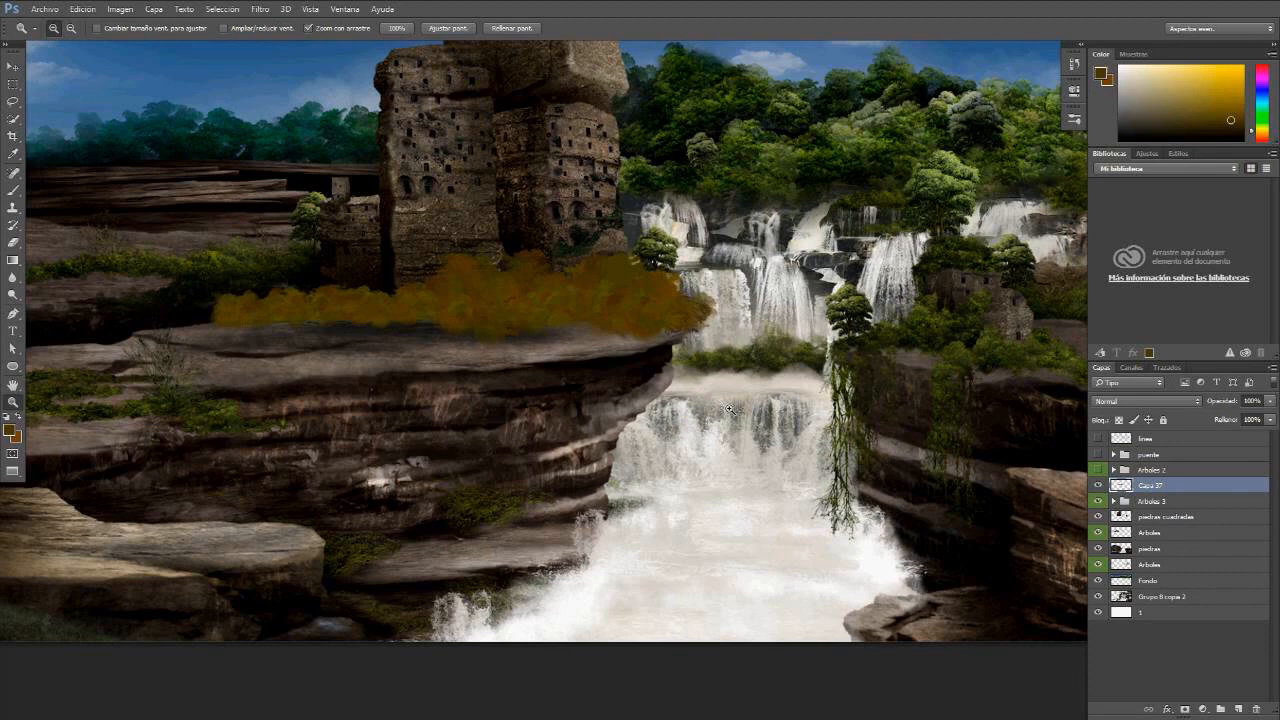
pyautogui.moveTo(730, 408); pyautogui.dragTo(740, 418)
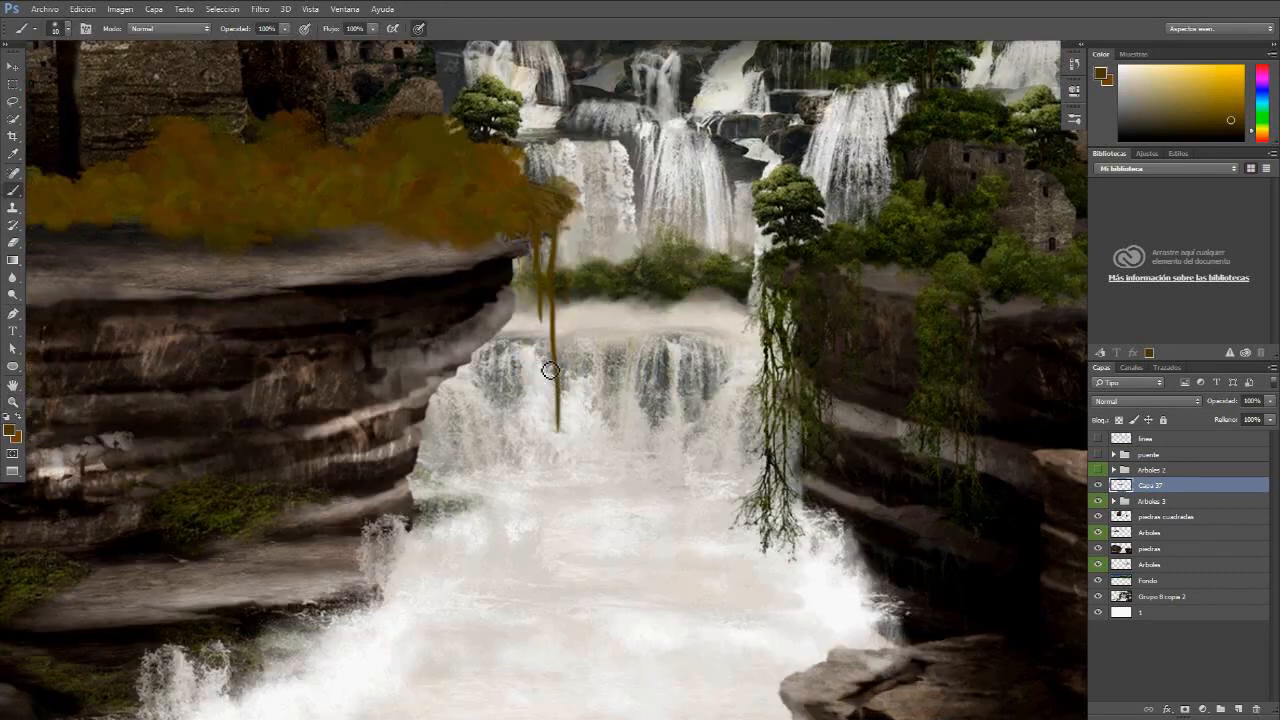
pyautogui.moveTo(568, 205); pyautogui.dragTo(570, 431)
pyautogui.moveTo(550, 240); pyautogui.dragTo(536, 428)
pyautogui.moveTo(517, 240); pyautogui.dragTo(525, 384)
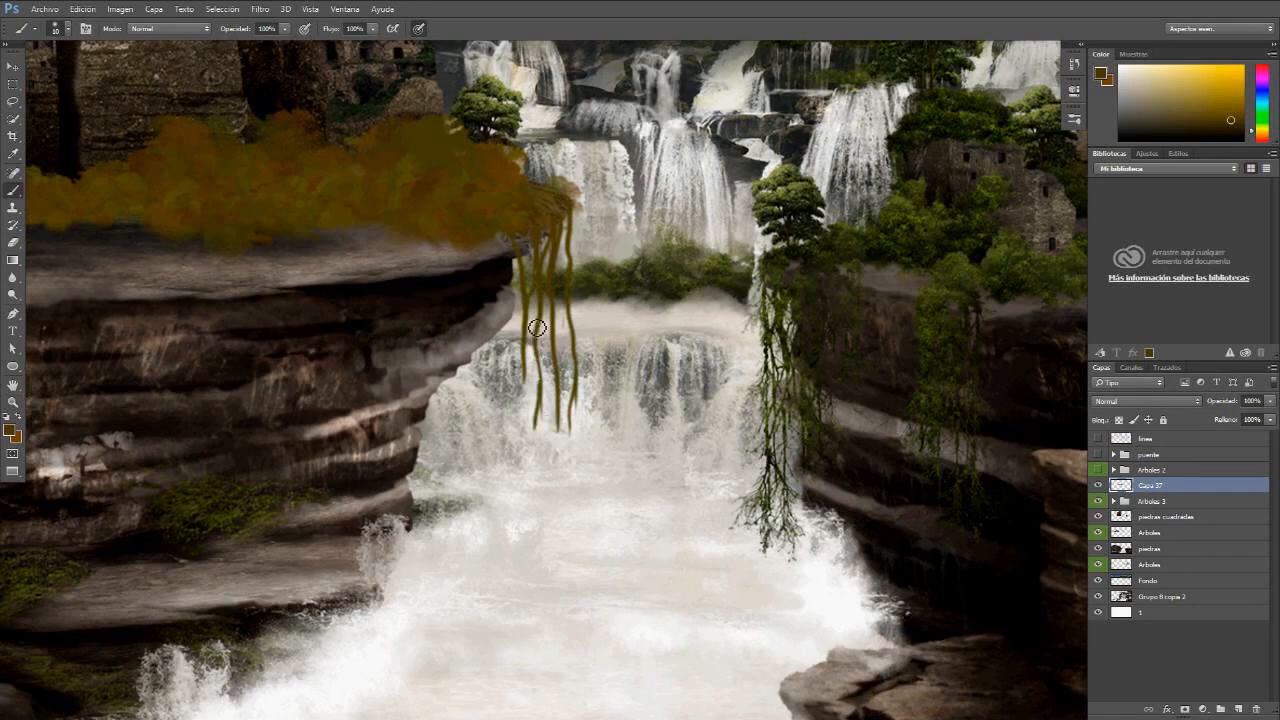
pyautogui.moveTo(524, 316); pyautogui.dragTo(516, 358)
pyautogui.moveTo(491, 254); pyautogui.dragTo(488, 392)
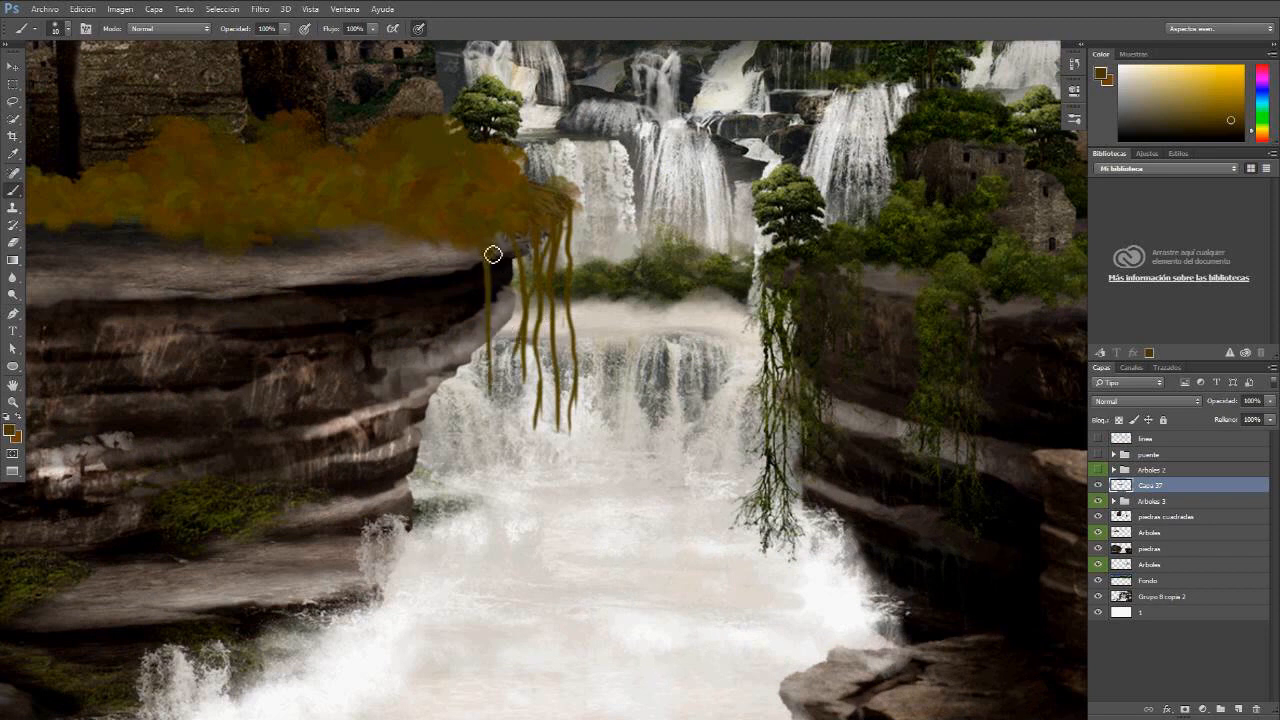
# Step: Paint a longer vine with a forked lower end hanging from the ledge's foliage down over the waterfall
pyautogui.moveTo(491, 262)
pyautogui.mouseDown()
pyautogui.moveTo(503, 440)
pyautogui.moveTo(501, 411)
pyautogui.moveTo(493, 472)
pyautogui.moveTo(500, 451)
pyautogui.moveTo(507, 532)
pyautogui.mouseUp()
pyautogui.moveTo(489, 478); pyautogui.dragTo(481, 558)
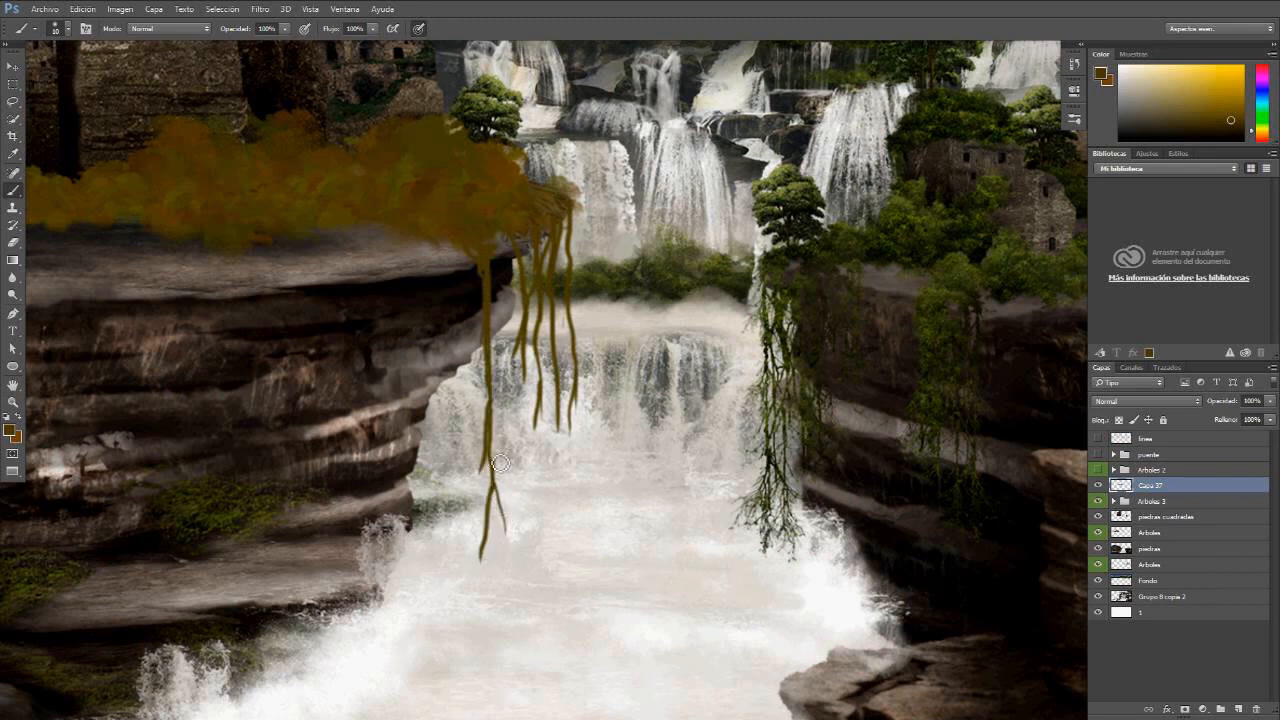
pyautogui.moveTo(493, 453); pyautogui.dragTo(505, 528)
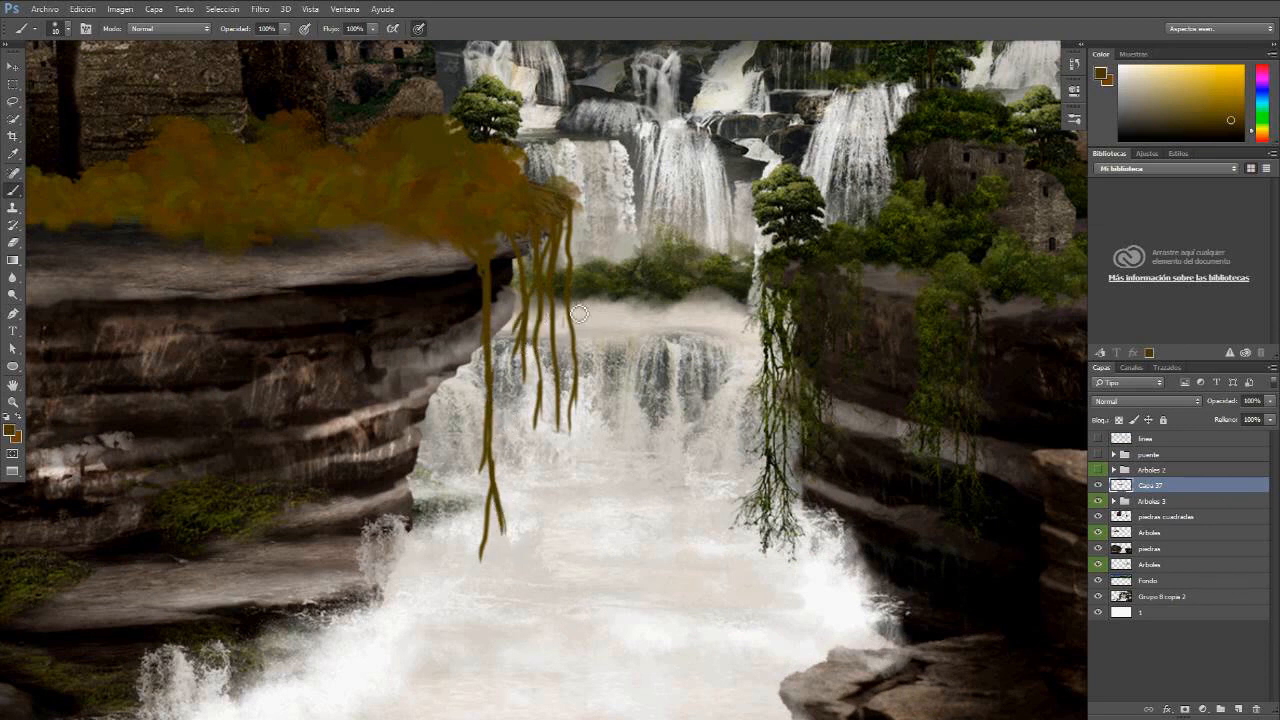
pyautogui.moveTo(576, 412); pyautogui.dragTo(578, 490)
# Step: Switch to the 410 px branching root brush reduced to 75 px and stamp fine twigs on the vines' lower ends
pyautogui.rightClick(572, 391)
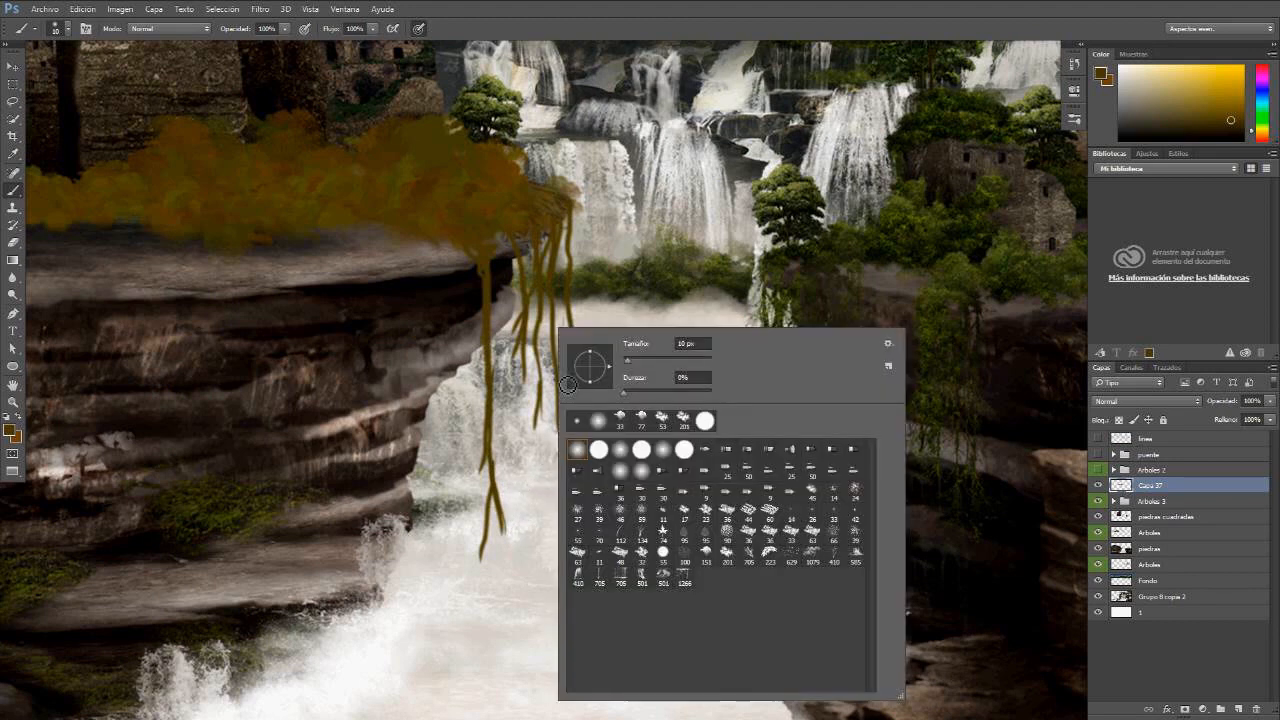
pyautogui.click(835, 559)
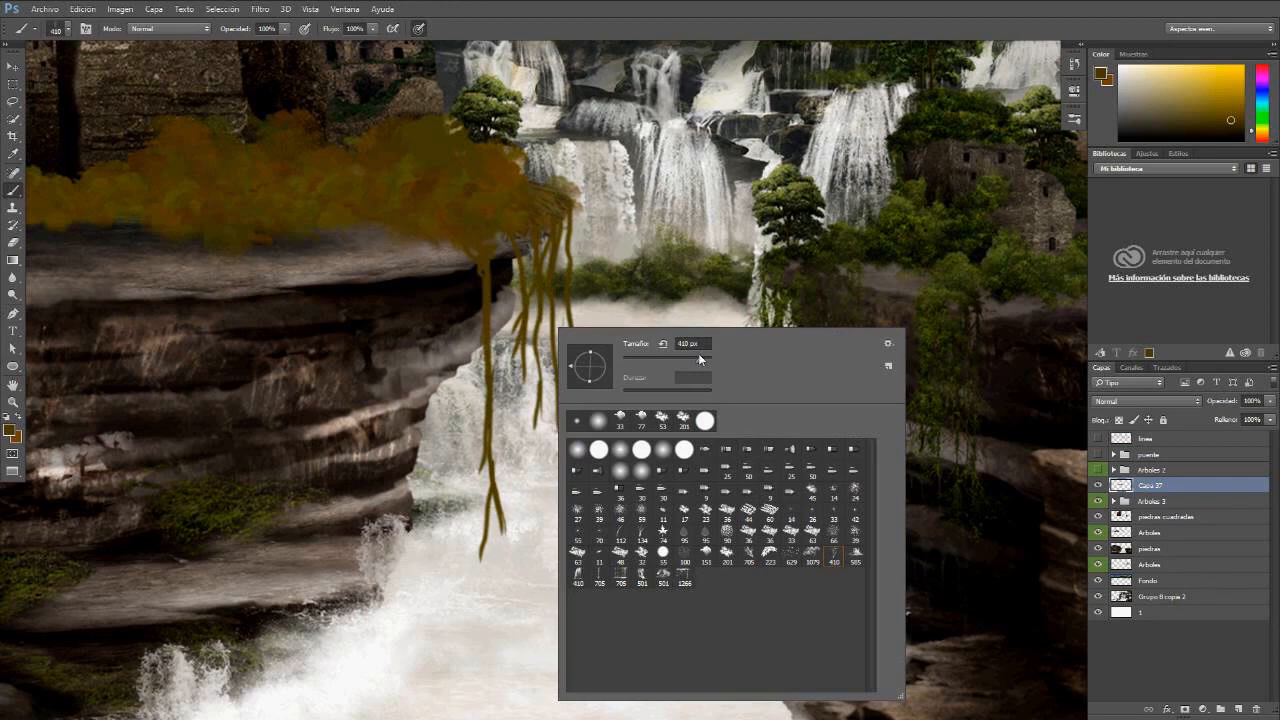
pyautogui.moveTo(701, 363); pyautogui.dragTo(637, 361)
pyautogui.click(493, 563)
pyautogui.moveTo(478, 543); pyautogui.dragTo(479, 562)
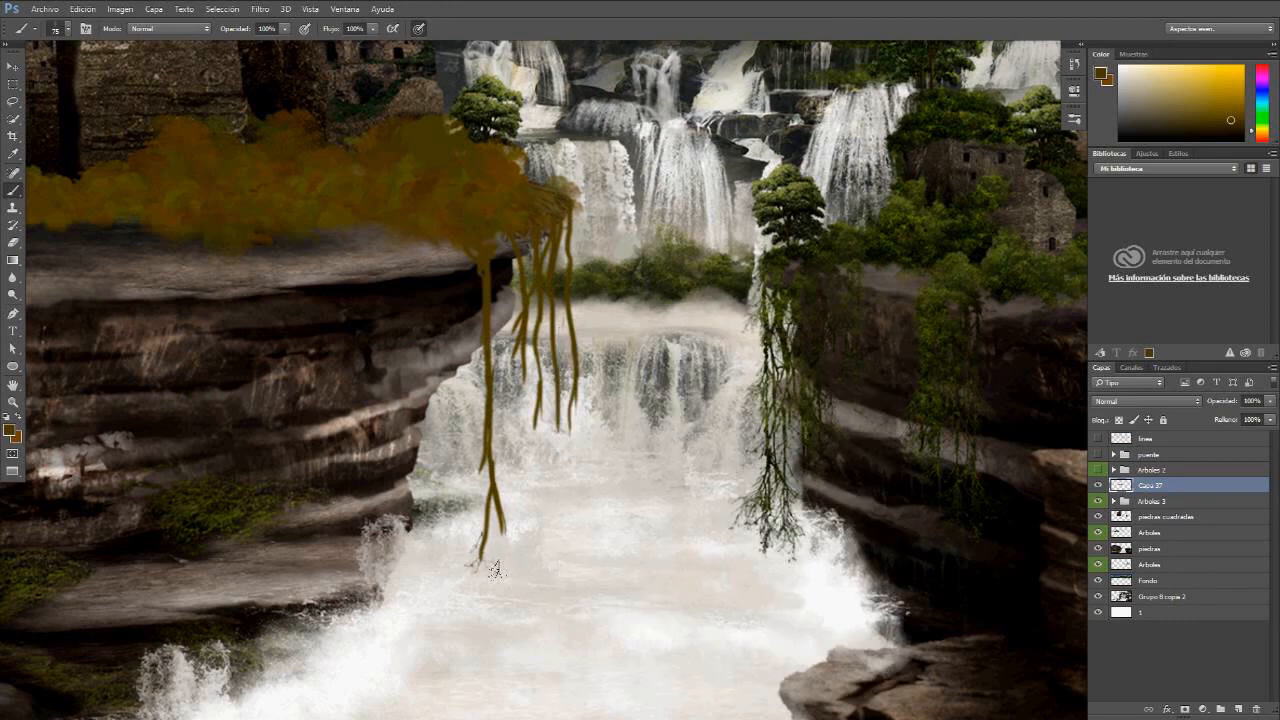
pyautogui.click(481, 563)
pyautogui.click(490, 578)
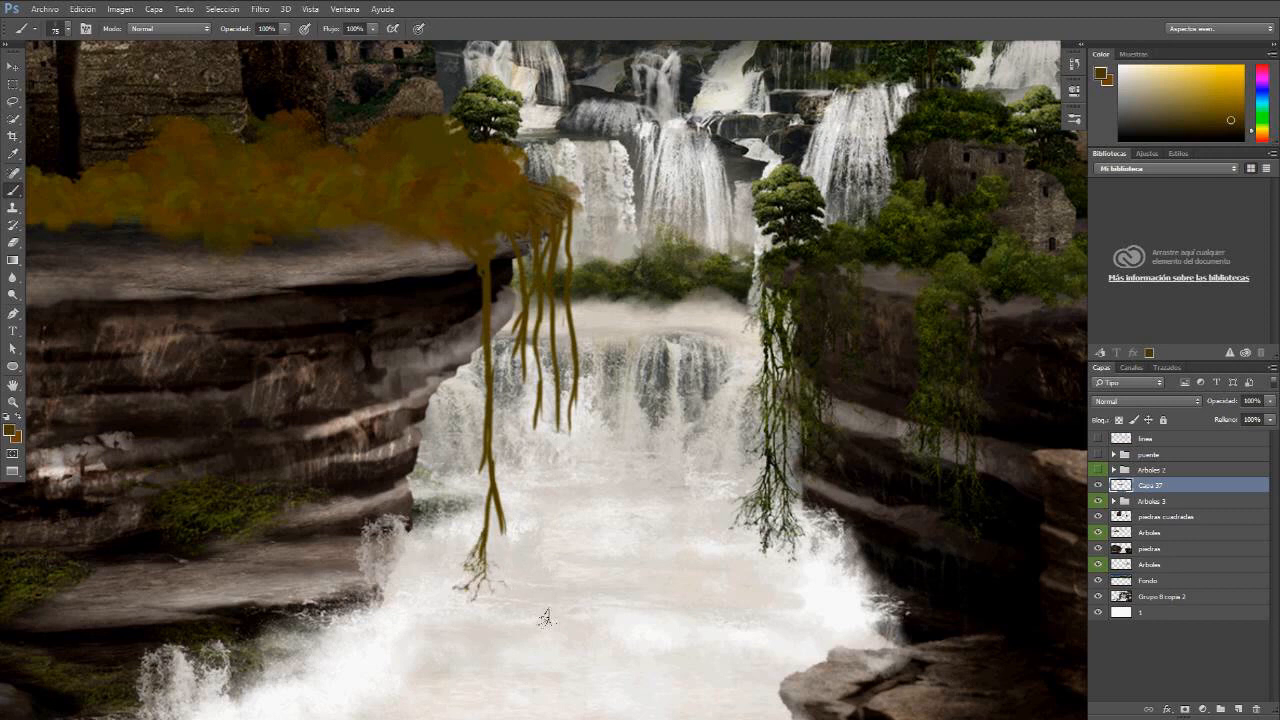
pyautogui.click(556, 452)
pyautogui.click(572, 430)
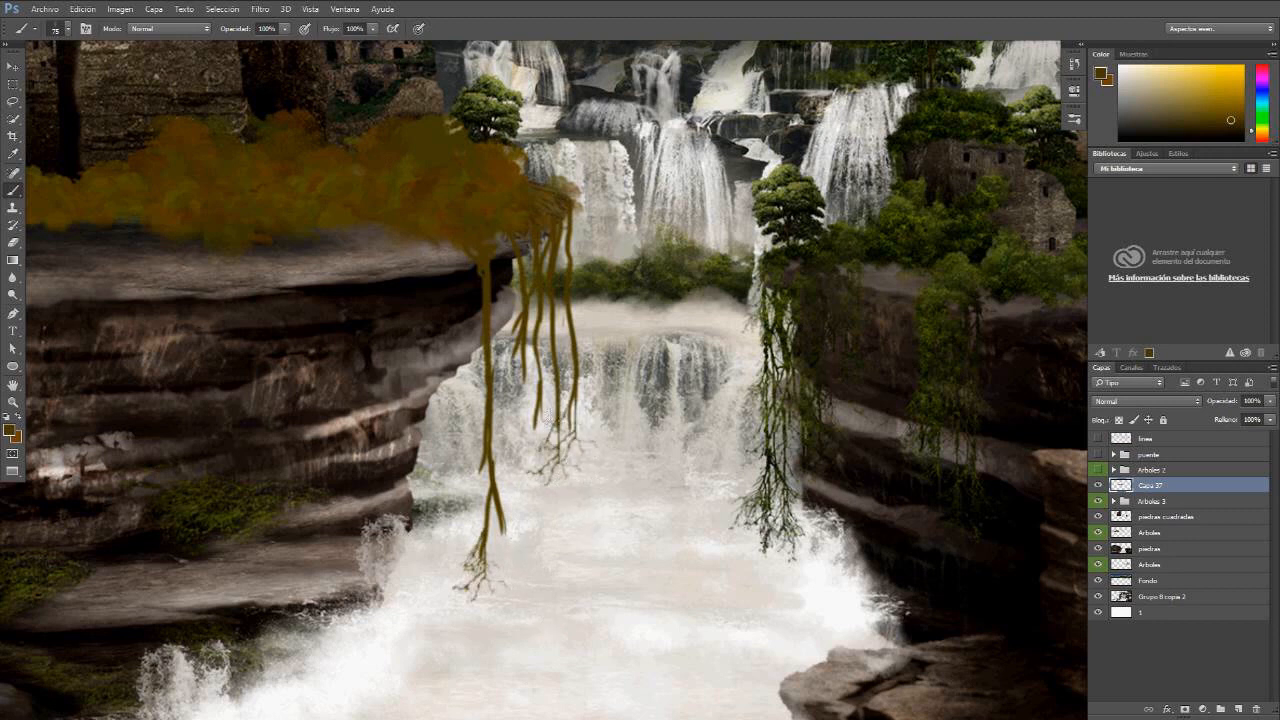
pyautogui.click(540, 416)
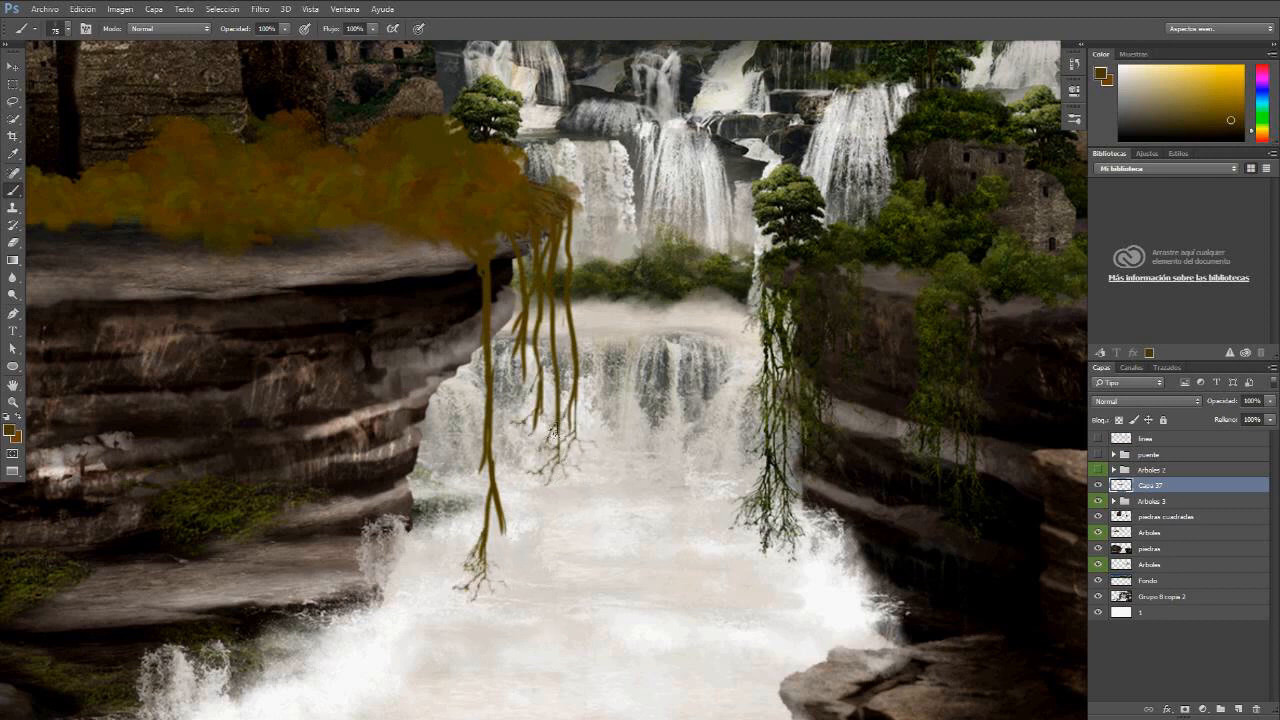
# Step: Switch to the 705 px root brush, reduce it to 81 px and turn off its shape dynamics
pyautogui.click(86, 28)
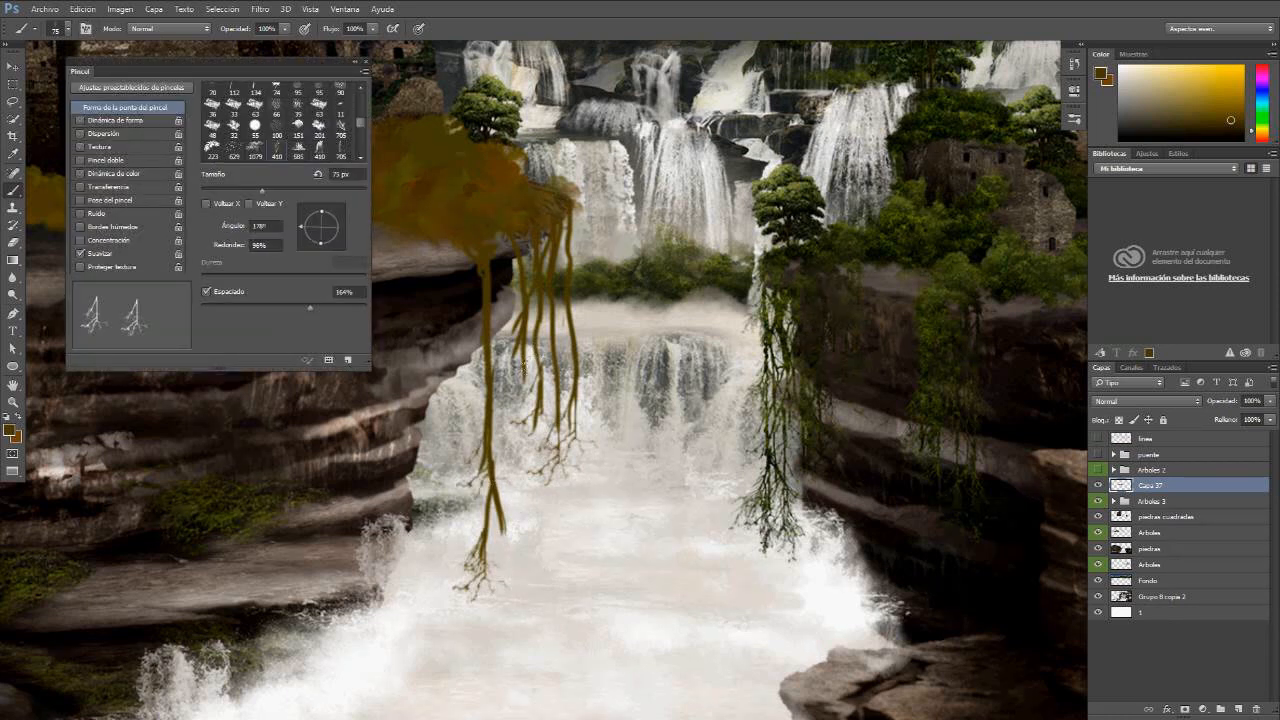
pyautogui.rightClick(607, 348)
pyautogui.click(809, 570)
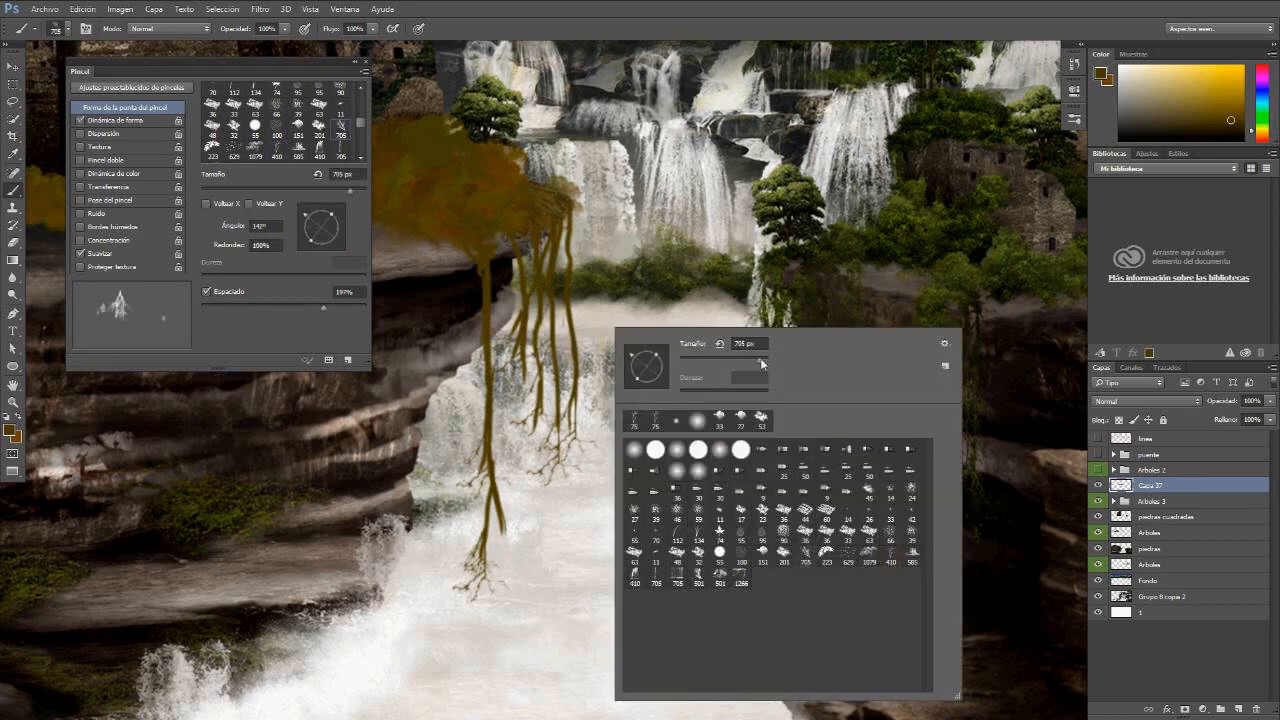
pyautogui.moveTo(695, 367); pyautogui.dragTo(716, 361)
pyautogui.click(504, 319)
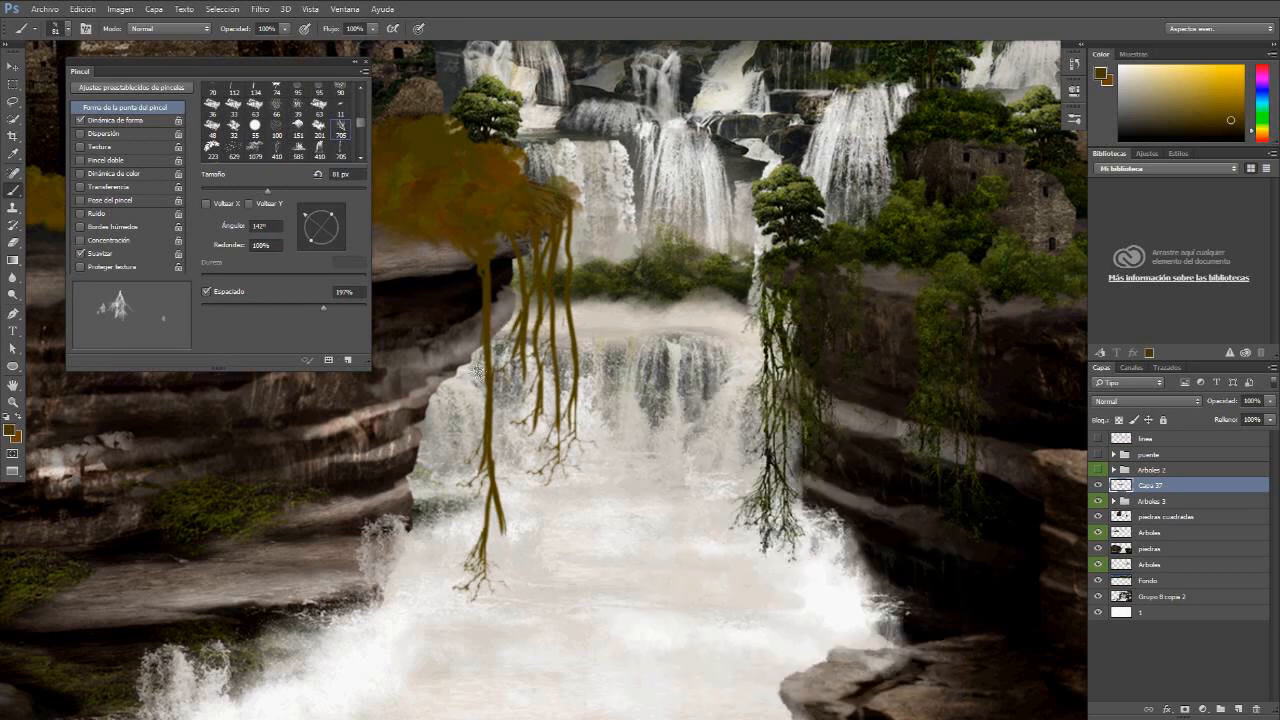
pyautogui.click(82, 121)
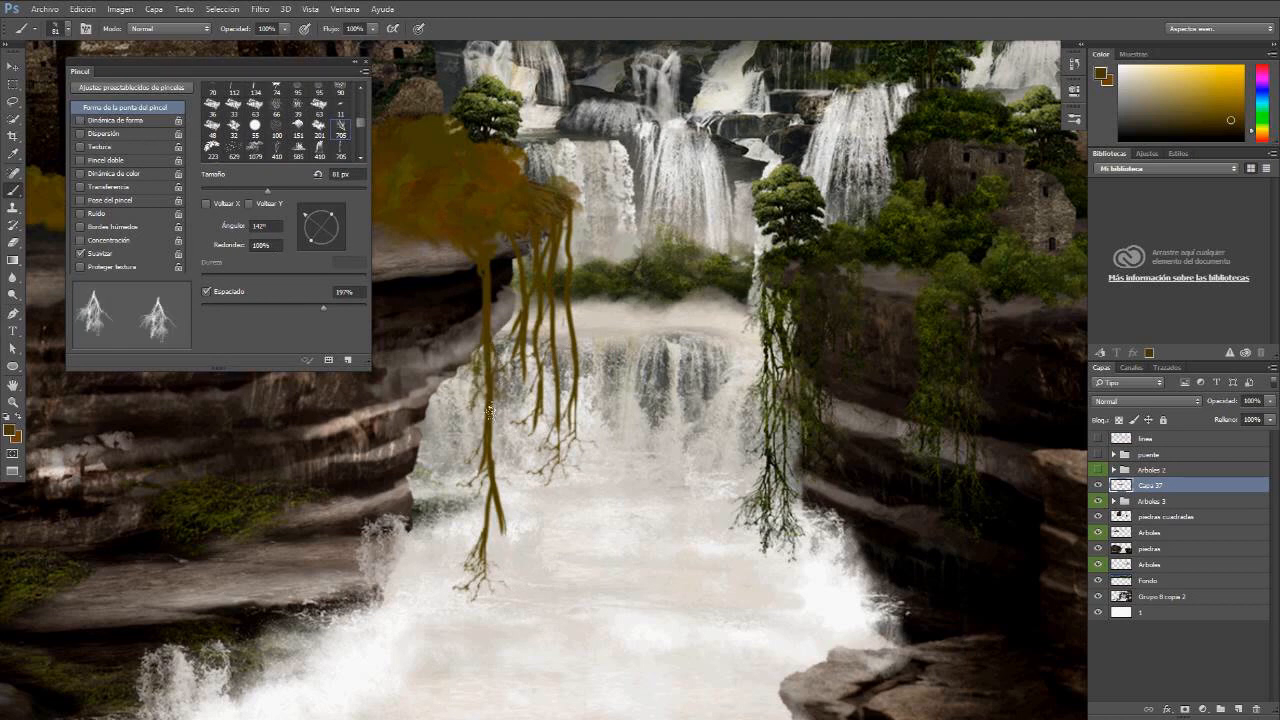
# Step: Stamp a branching root cluster at the lower end of the vine farthest out over the waterfall
pyautogui.click(590, 465)
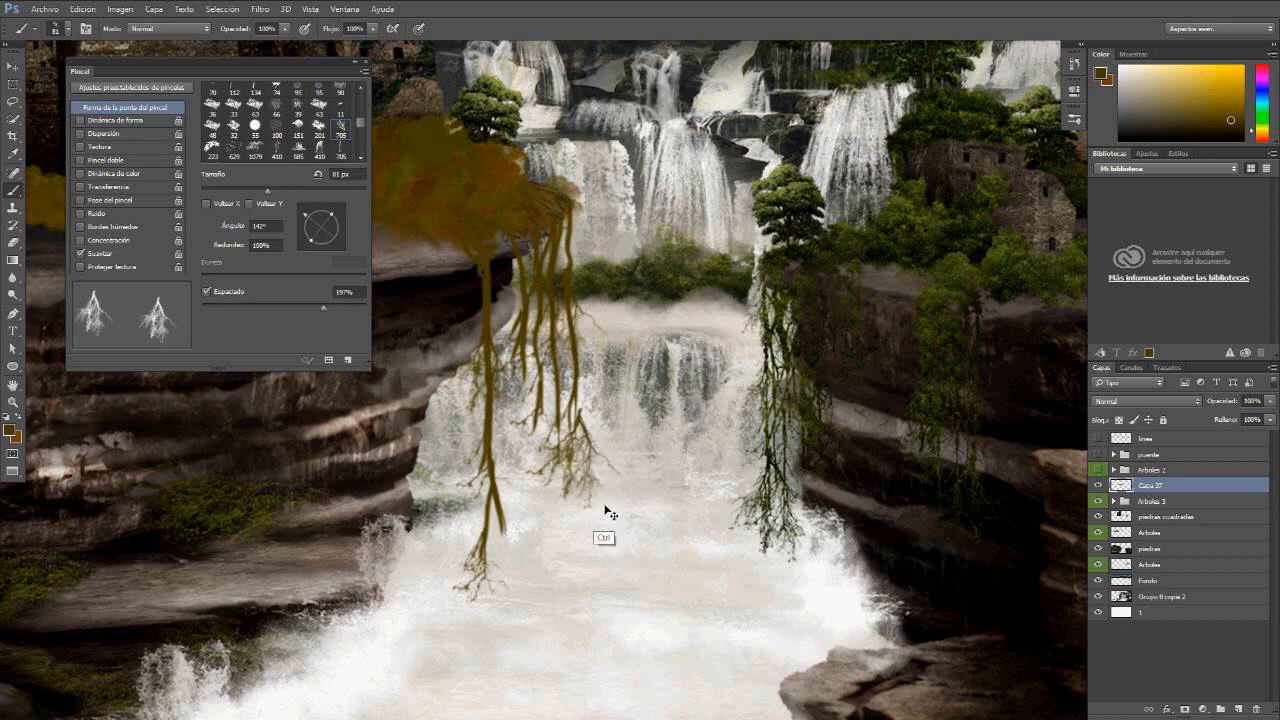
pyautogui.hotkey('ctrl', 'z')
pyautogui.click(577, 463)
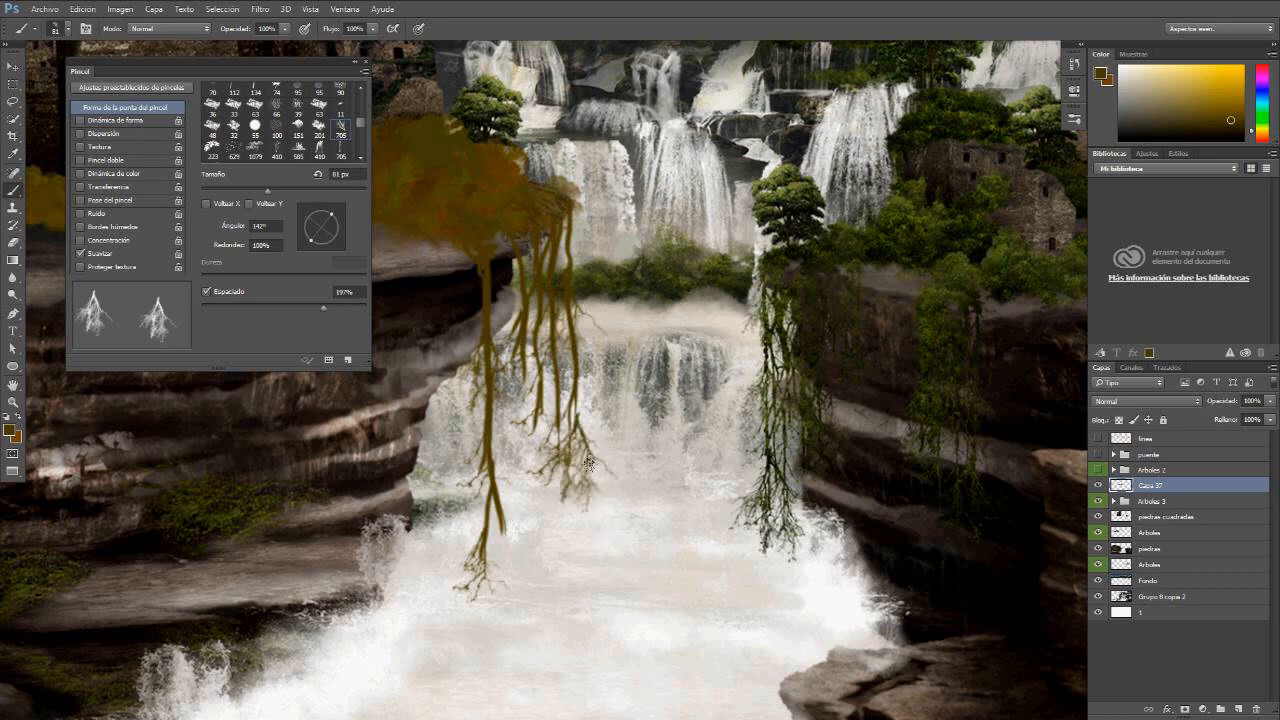
# Step: Join the outermost vine to its root cluster using the soft round brush at 6 px, and enable pen pressure for size
pyautogui.rightClick(594, 445)
pyautogui.click(610, 449)
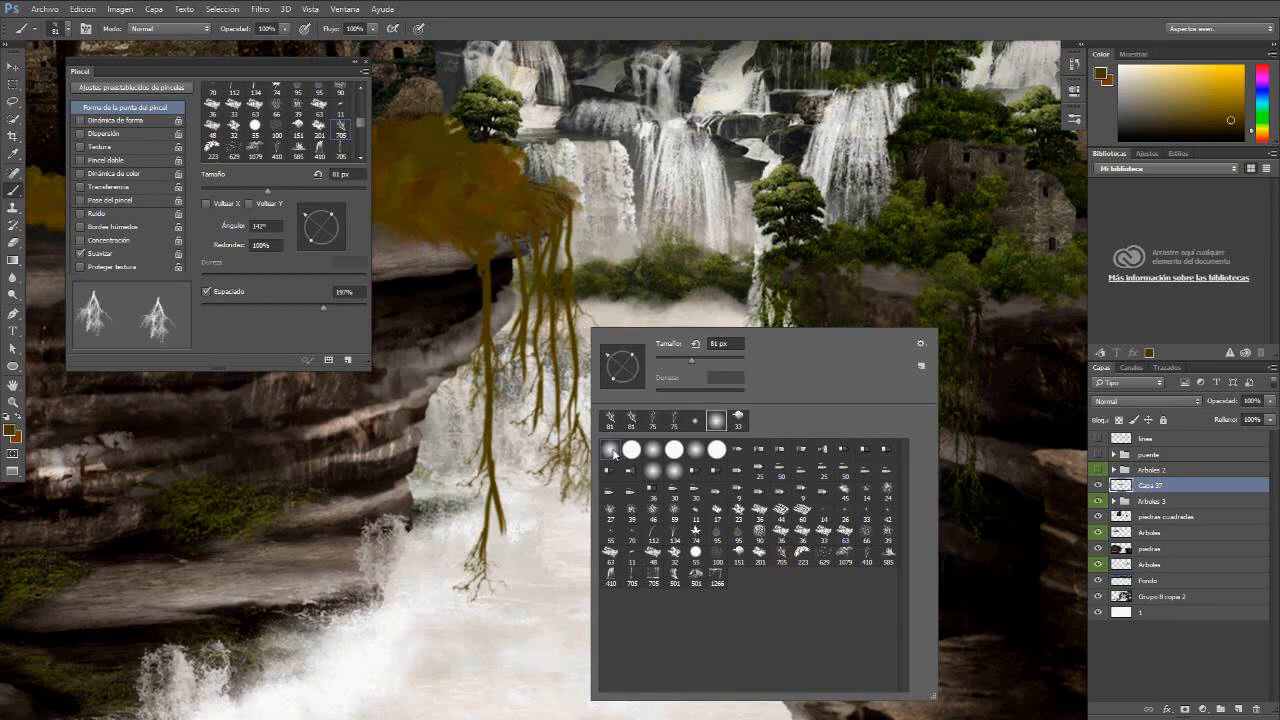
pyautogui.moveTo(696, 366); pyautogui.dragTo(660, 361)
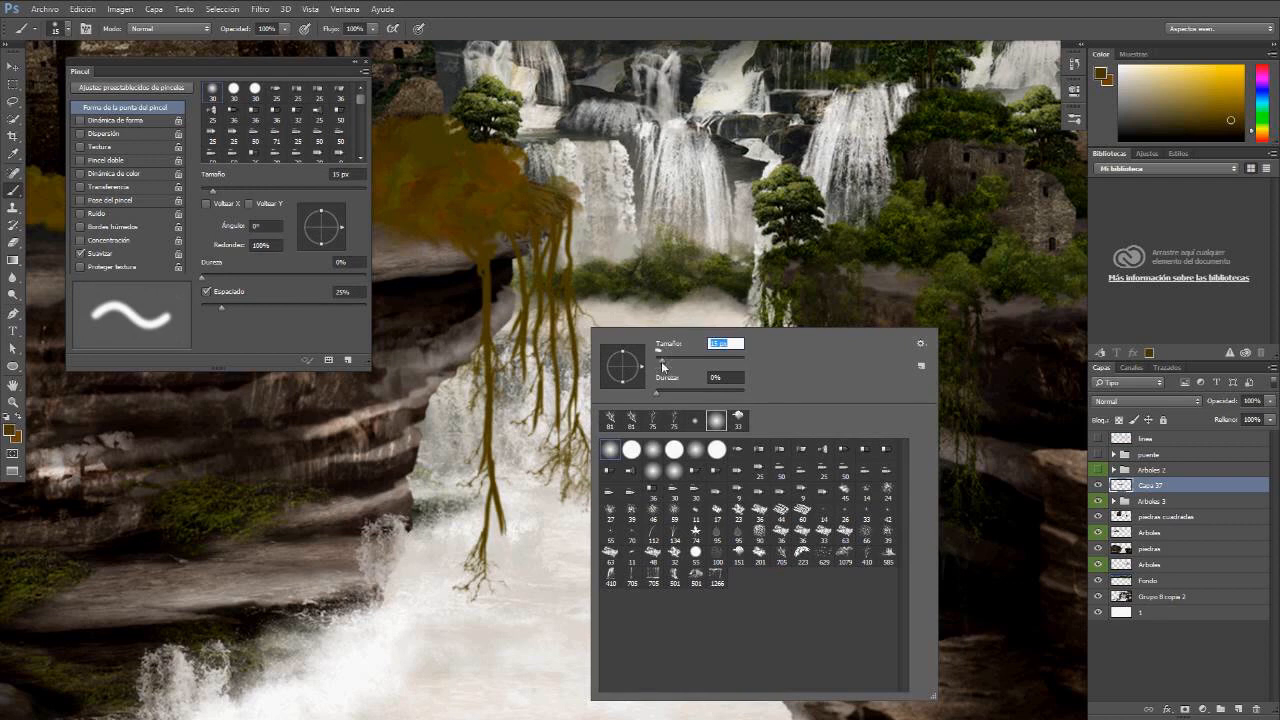
pyautogui.click(660, 361)
pyautogui.moveTo(661, 365); pyautogui.dragTo(658, 366)
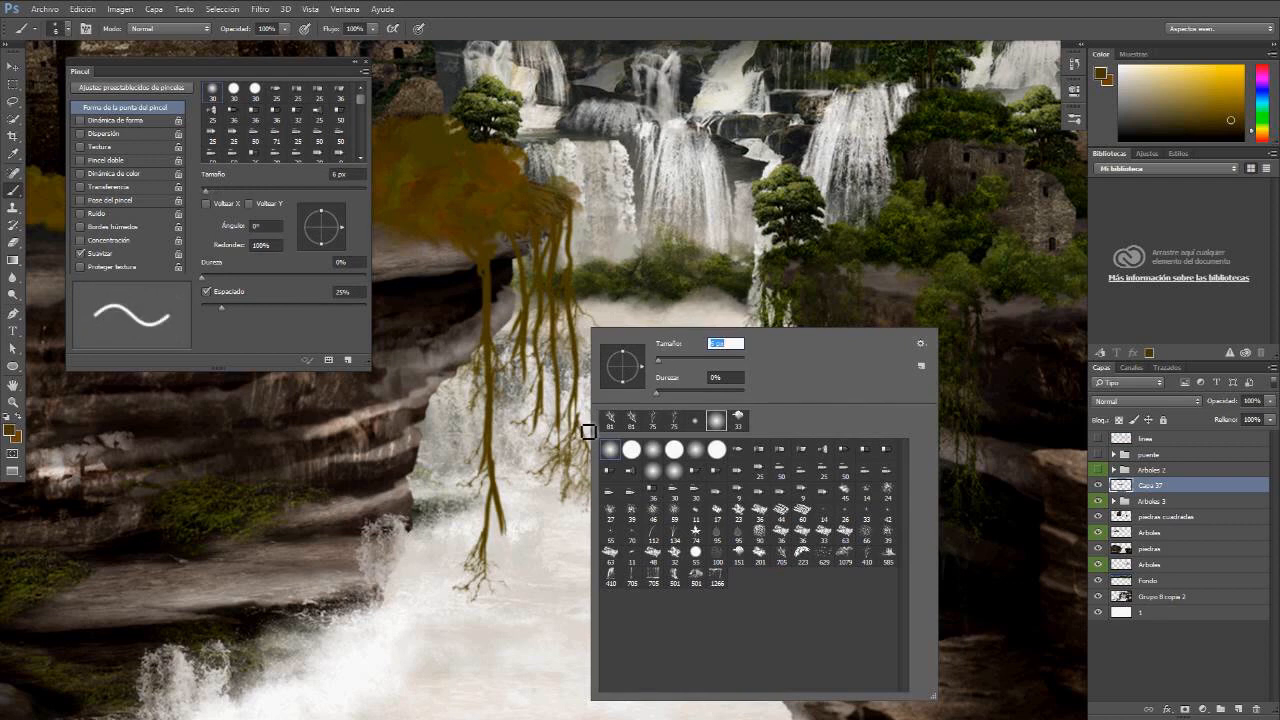
pyautogui.click(587, 431)
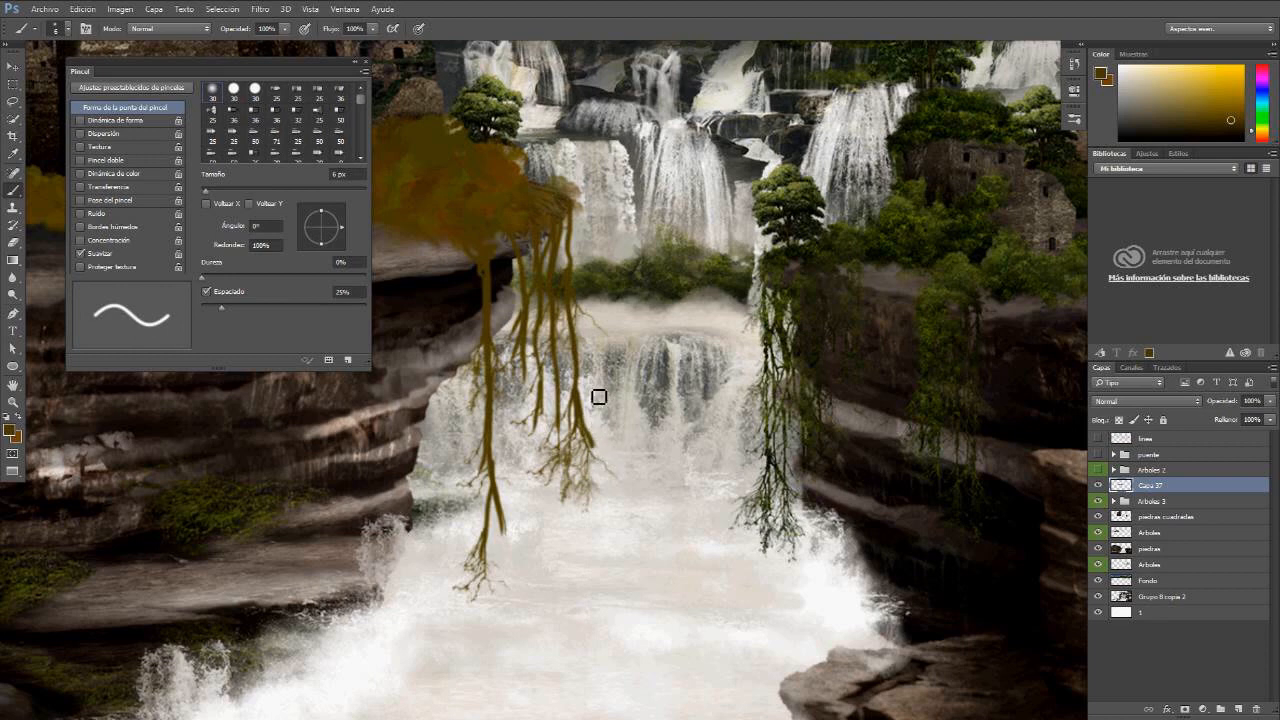
pyautogui.click(418, 28)
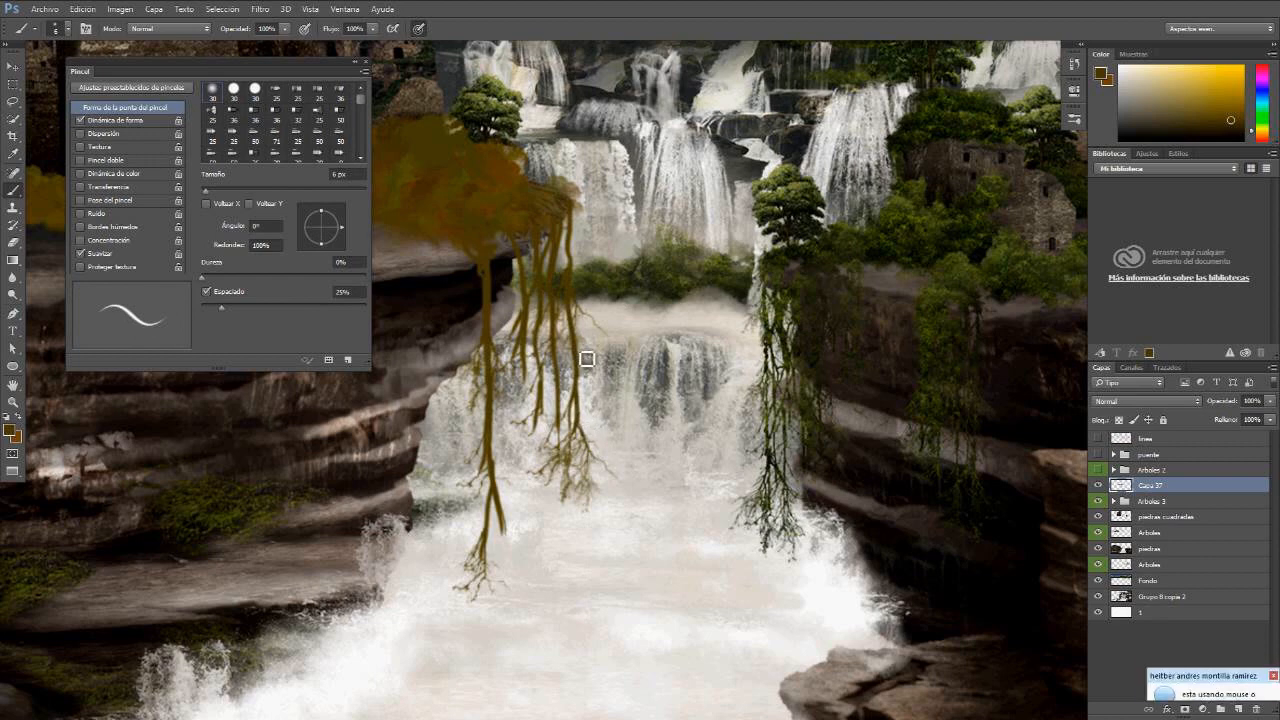
# Step: Colorize the painted foliage and vines green with Hue/Saturation, using hue 76, saturation 44 and a slightly lowered lightness
pyautogui.press('z')
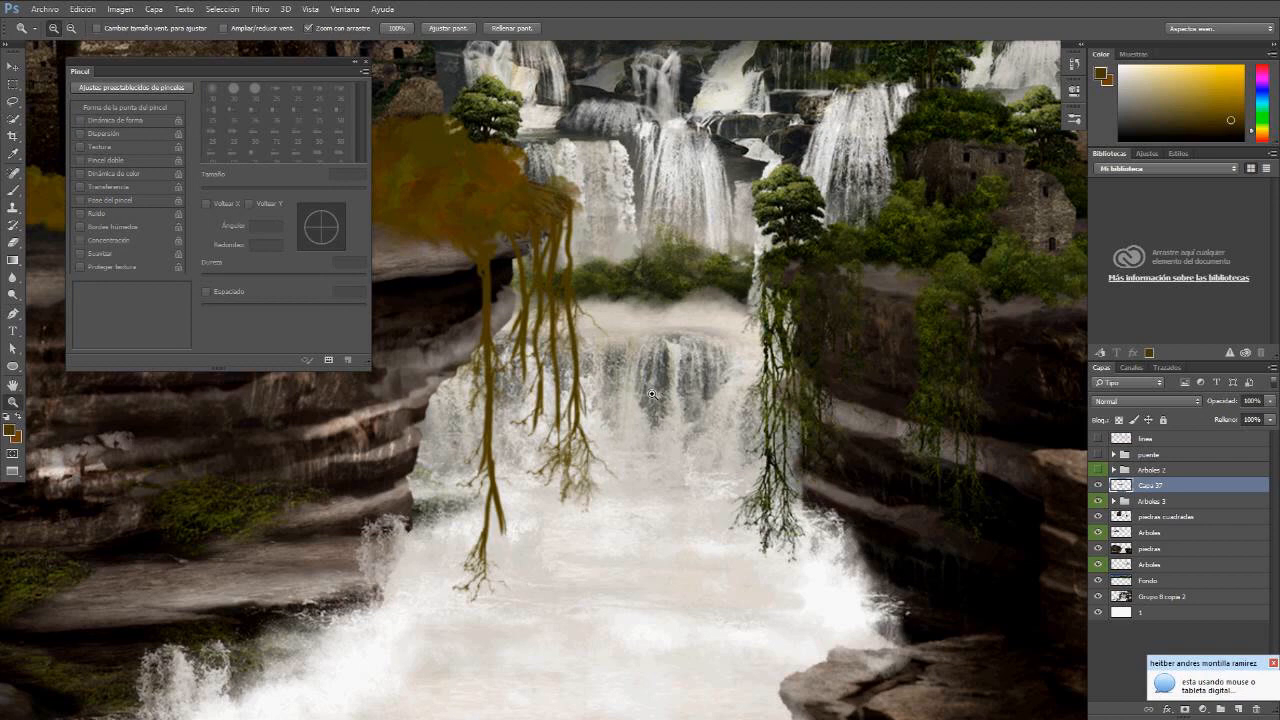
pyautogui.keyDown('alt'); pyautogui.click(651, 394); pyautogui.keyUp('alt')
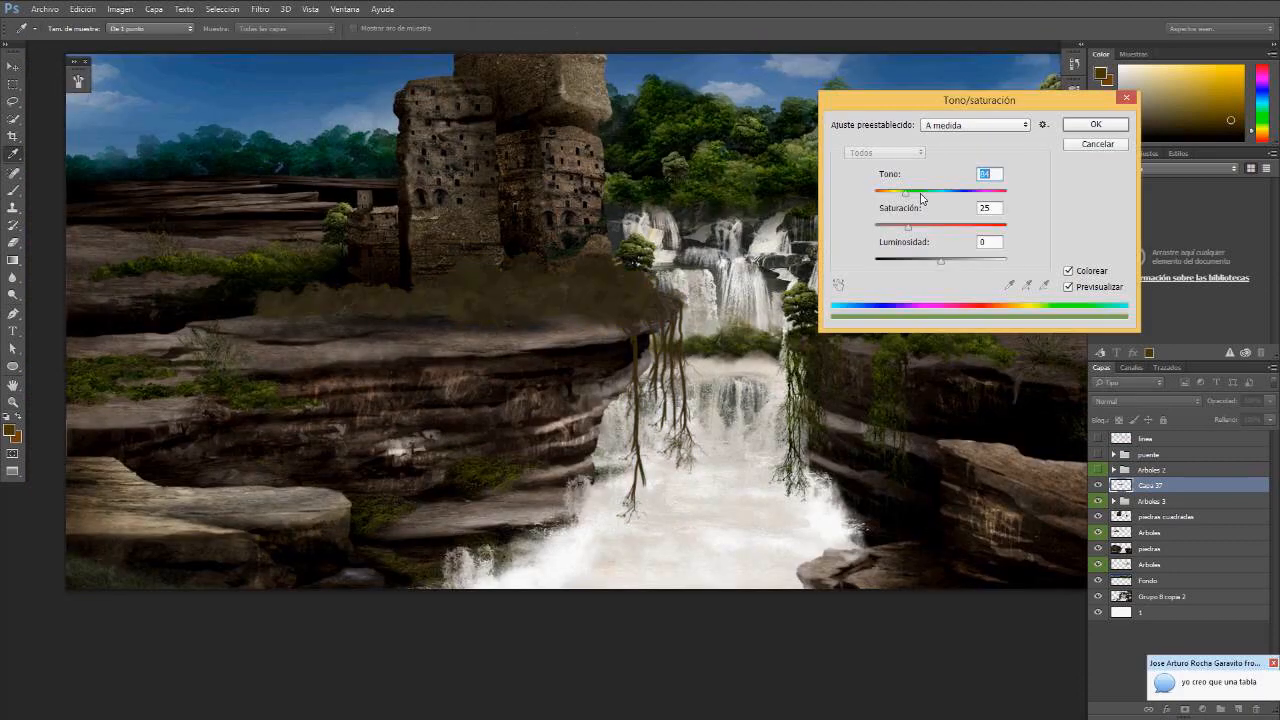
pyautogui.moveTo(930, 191); pyautogui.dragTo(902, 196)
pyautogui.click(905, 196)
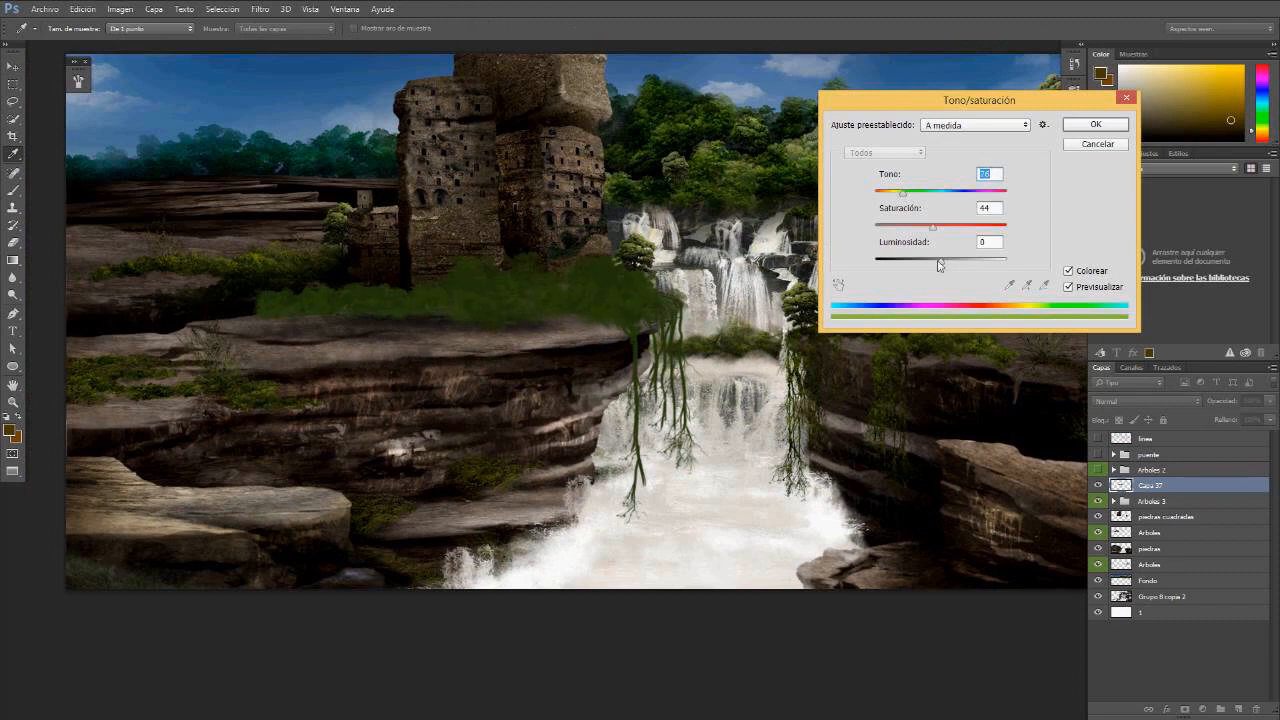
pyautogui.moveTo(940, 263); pyautogui.dragTo(940, 266)
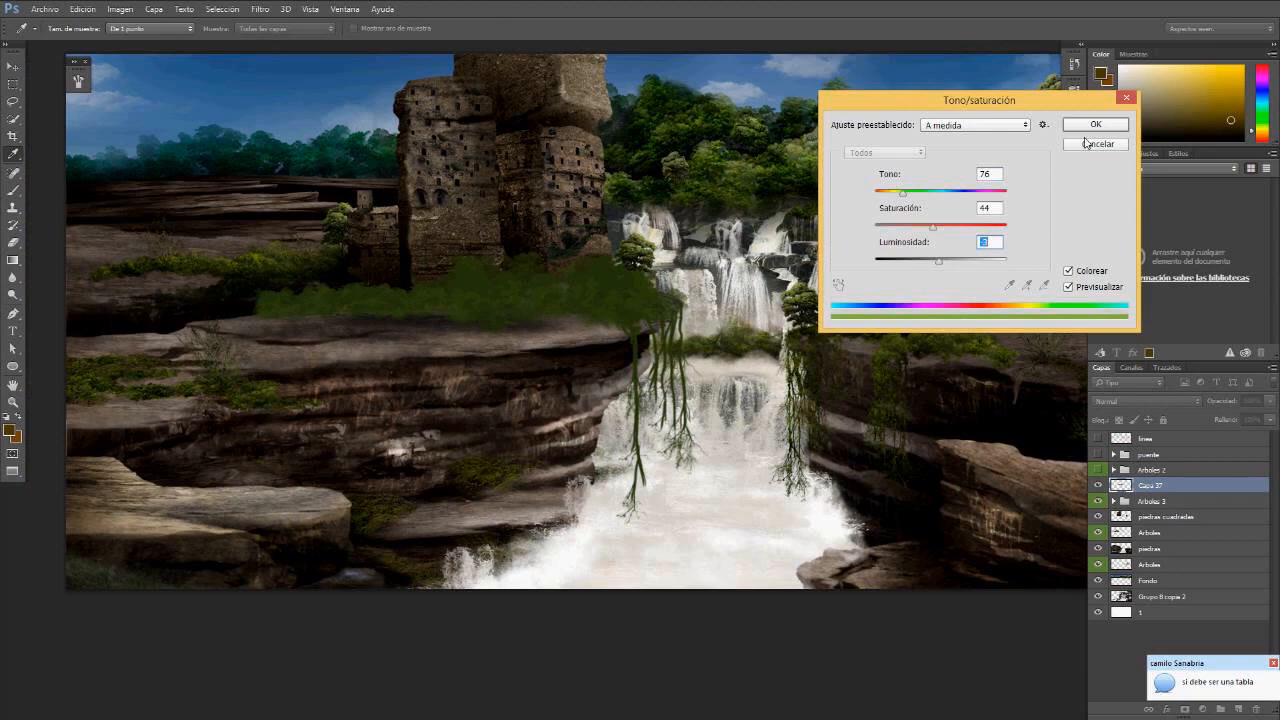
pyautogui.click(1088, 144)
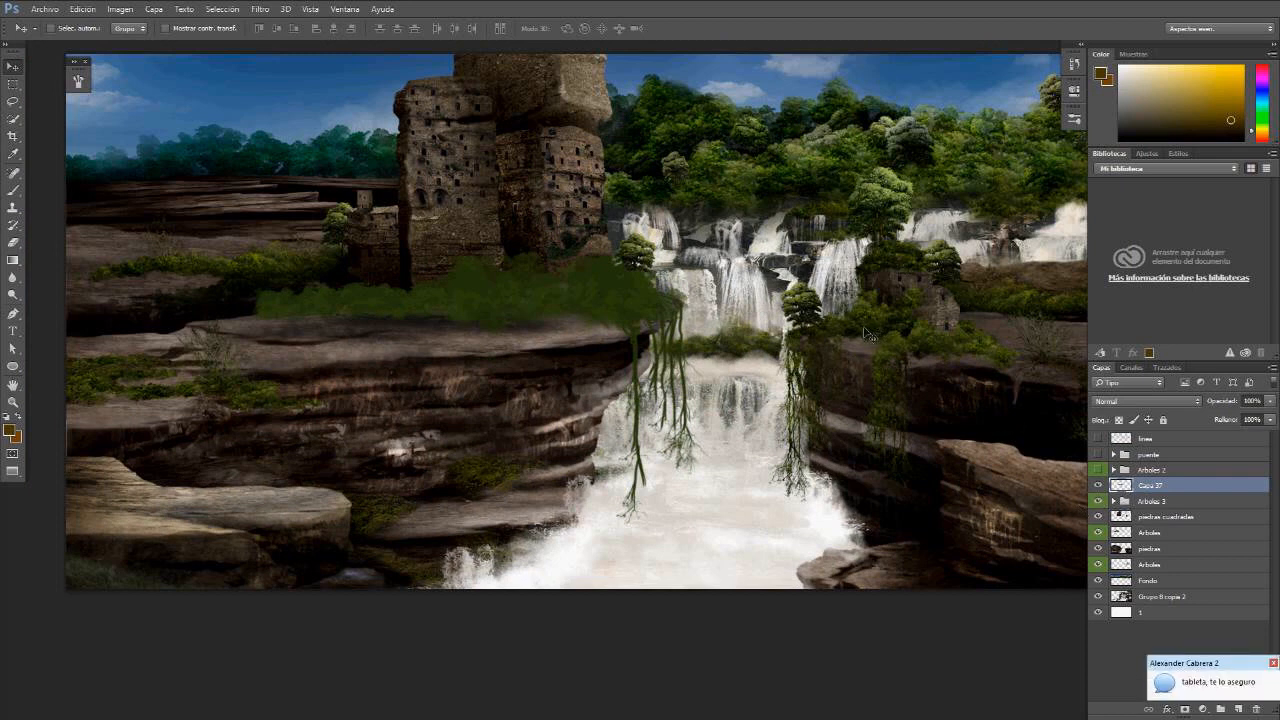
# Step: Duplicate the foliage layer Grupo 2 copia 51 from group Arboles 3 onto the left ledge and clip the copy to Capa 37
pyautogui.click(1145, 501)
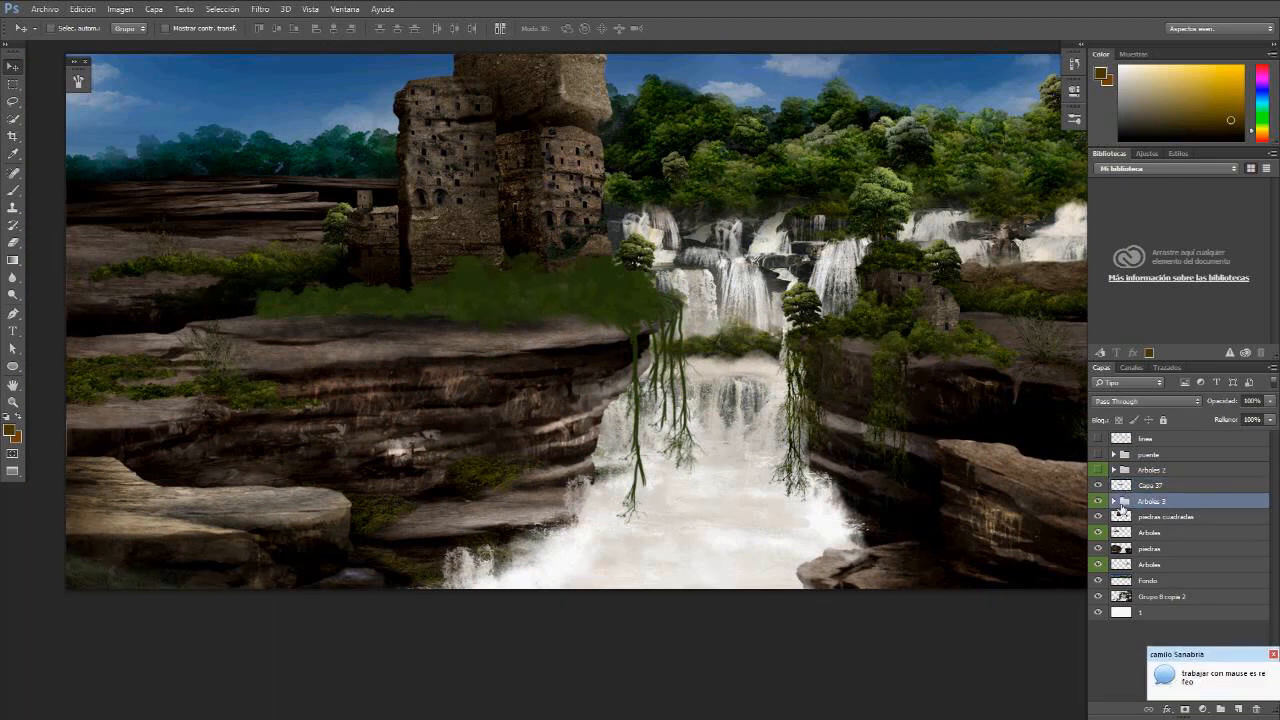
pyautogui.click(1114, 501)
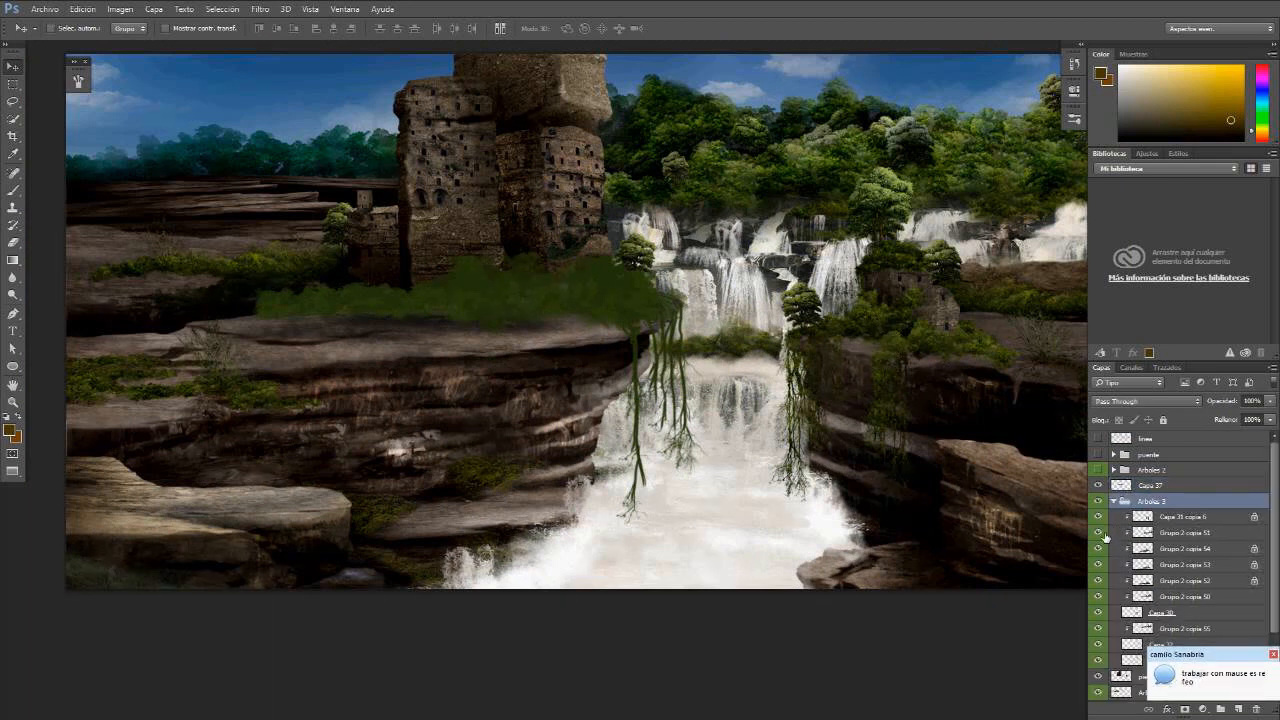
pyautogui.click(1168, 536)
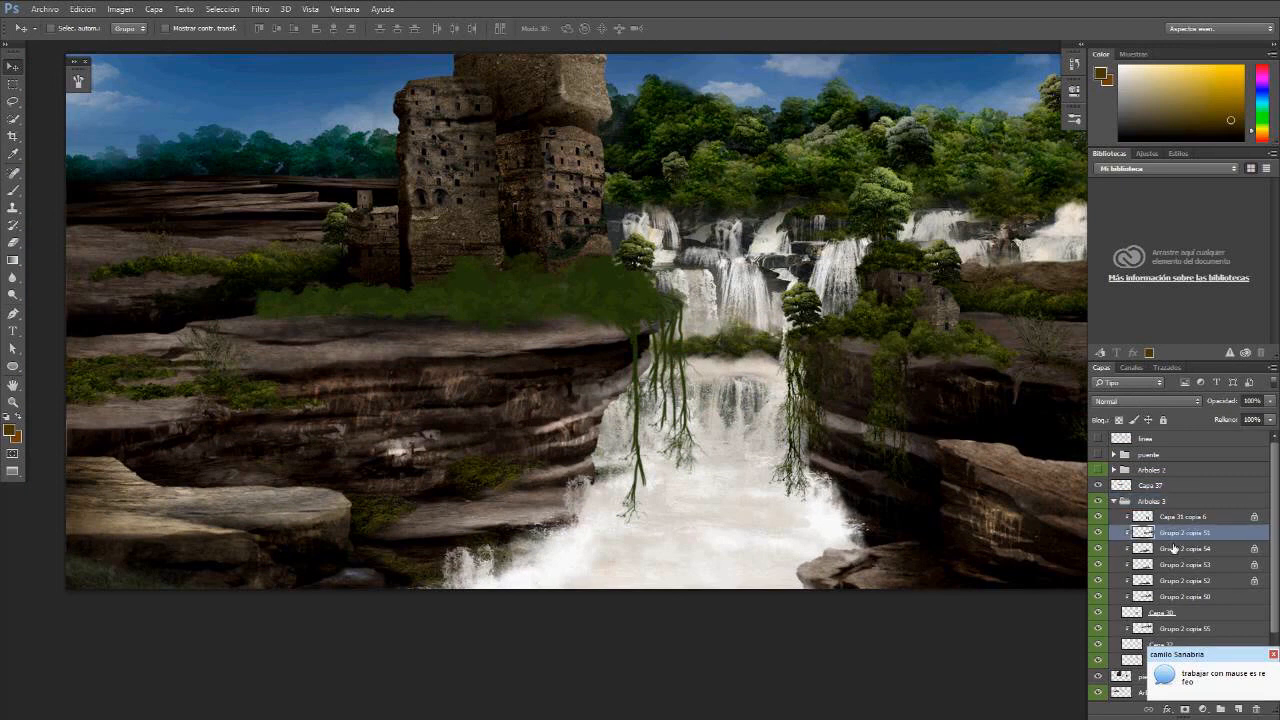
pyautogui.moveTo(892, 348); pyautogui.dragTo(540, 268)
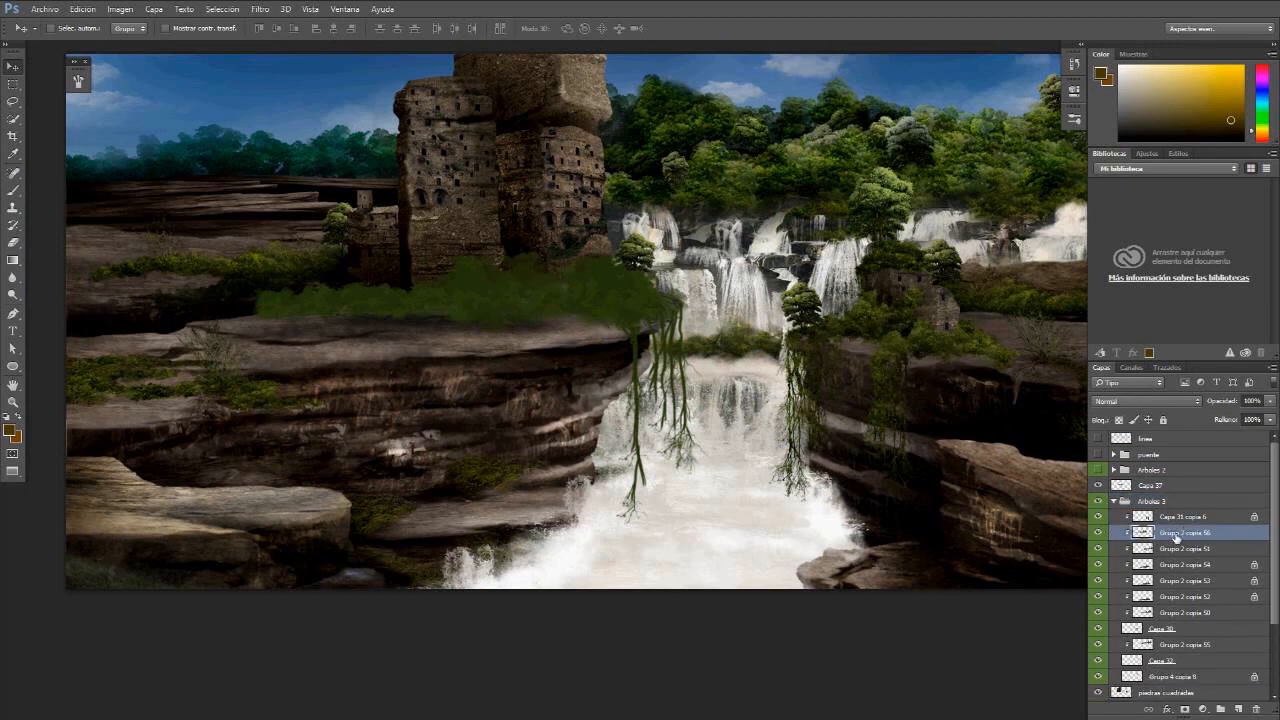
pyautogui.moveTo(1177, 537); pyautogui.dragTo(1150, 480)
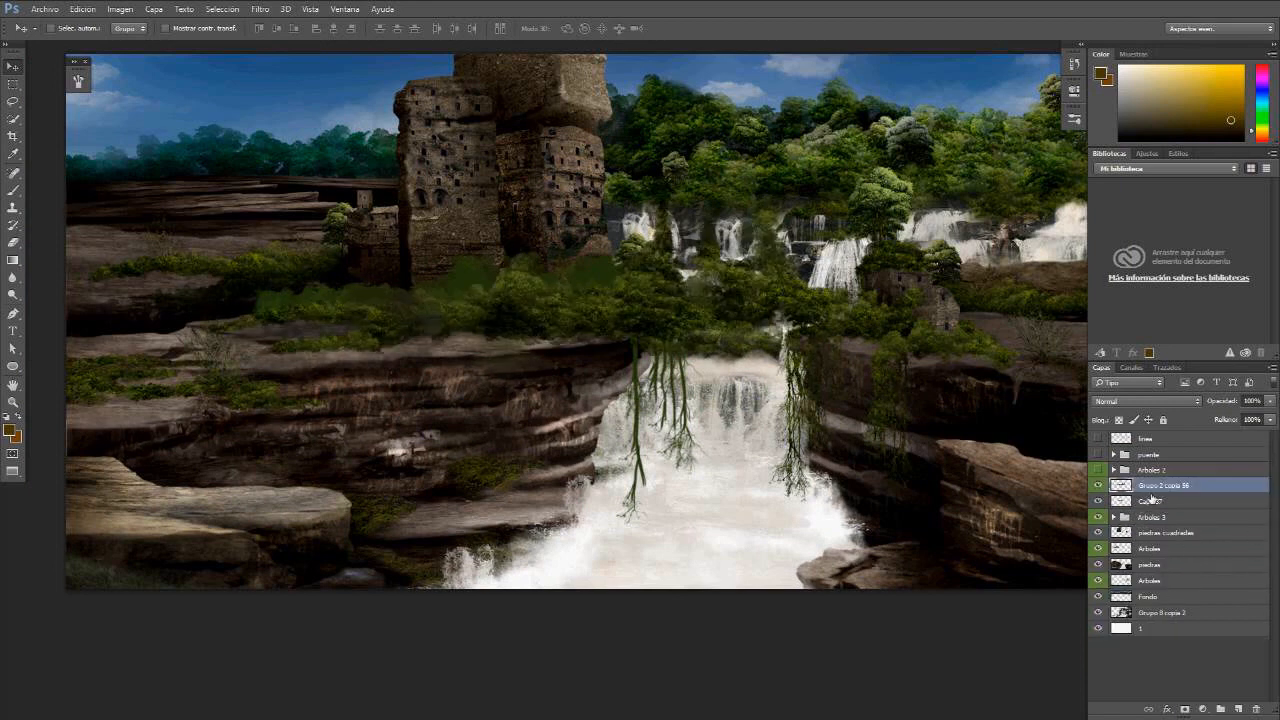
pyautogui.keyDown('alt'); pyautogui.click(1150, 494); pyautogui.keyUp('alt')
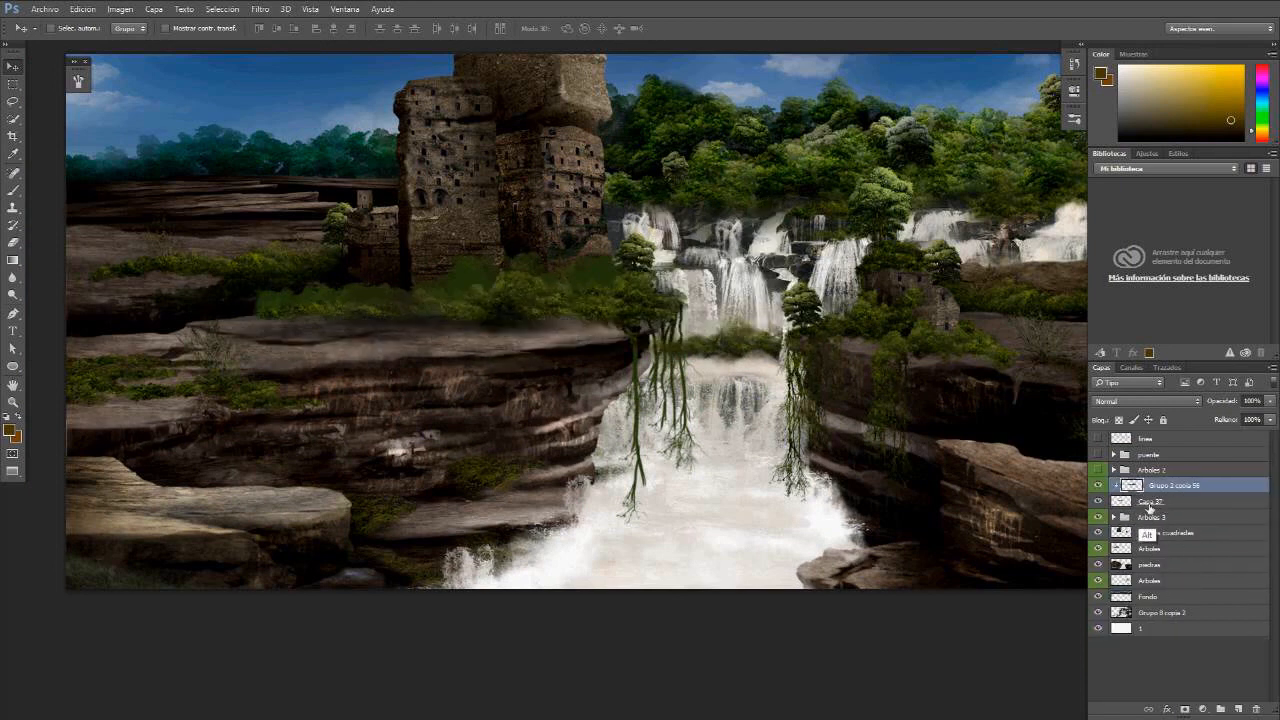
# Step: Cover the ledge foliage and hanging vines with clipped copies of the foliage texture, narrowing the vine copy to 27.89% width
pyautogui.moveTo(526, 280); pyautogui.dragTo(655, 337)
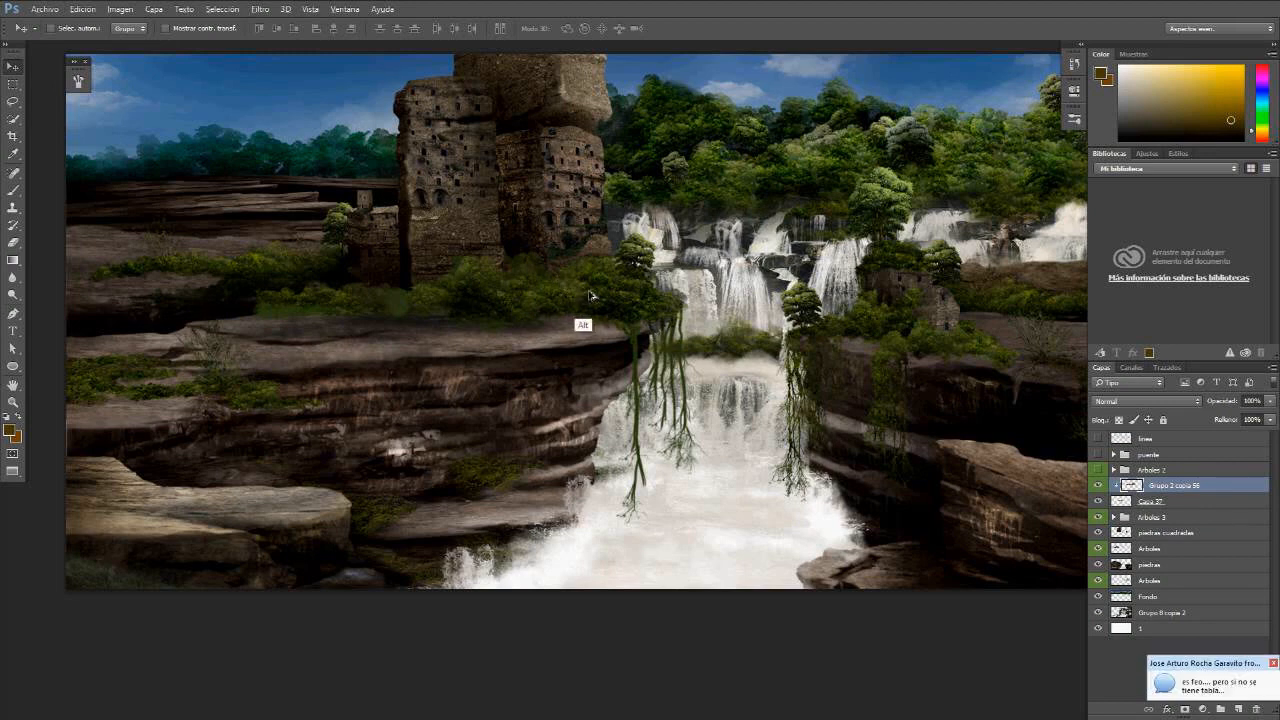
pyautogui.moveTo(590, 295); pyautogui.dragTo(771, 452)
pyautogui.hotkey('ctrl', 't')
pyautogui.moveTo(164, 439); pyautogui.dragTo(639, 439)
pyautogui.moveTo(729, 438); pyautogui.dragTo(676, 393)
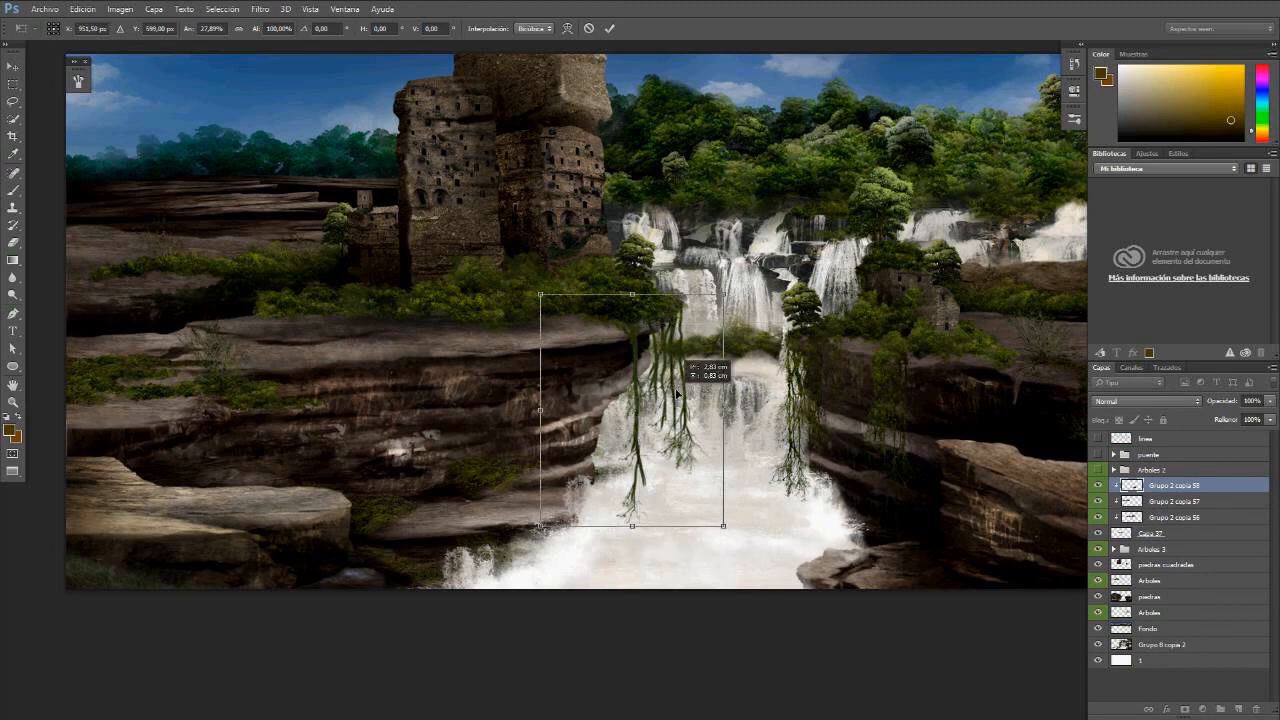
pyautogui.press('Return')
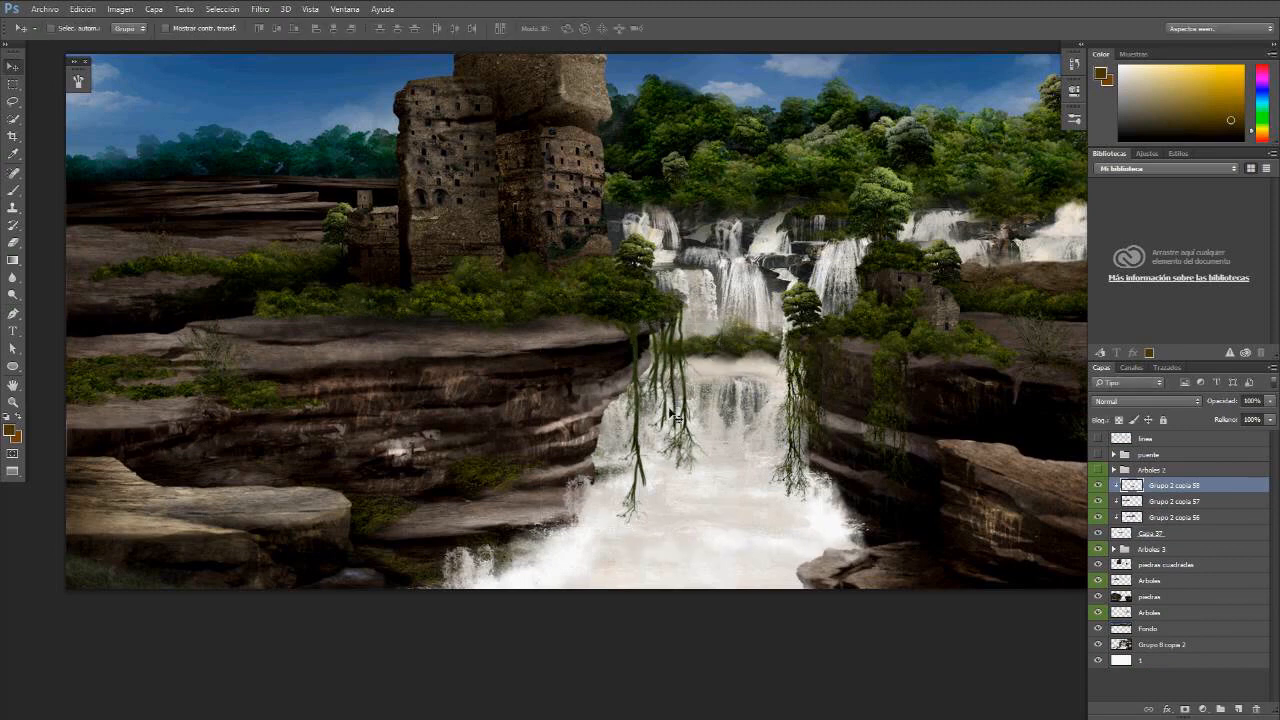
# Step: Add further clipped duplicates of the narrowed foliage texture along the hanging vines down to their root tips
pyautogui.hotkey('ctrl', 'space')
pyautogui.moveTo(657, 399); pyautogui.dragTo(750, 461)
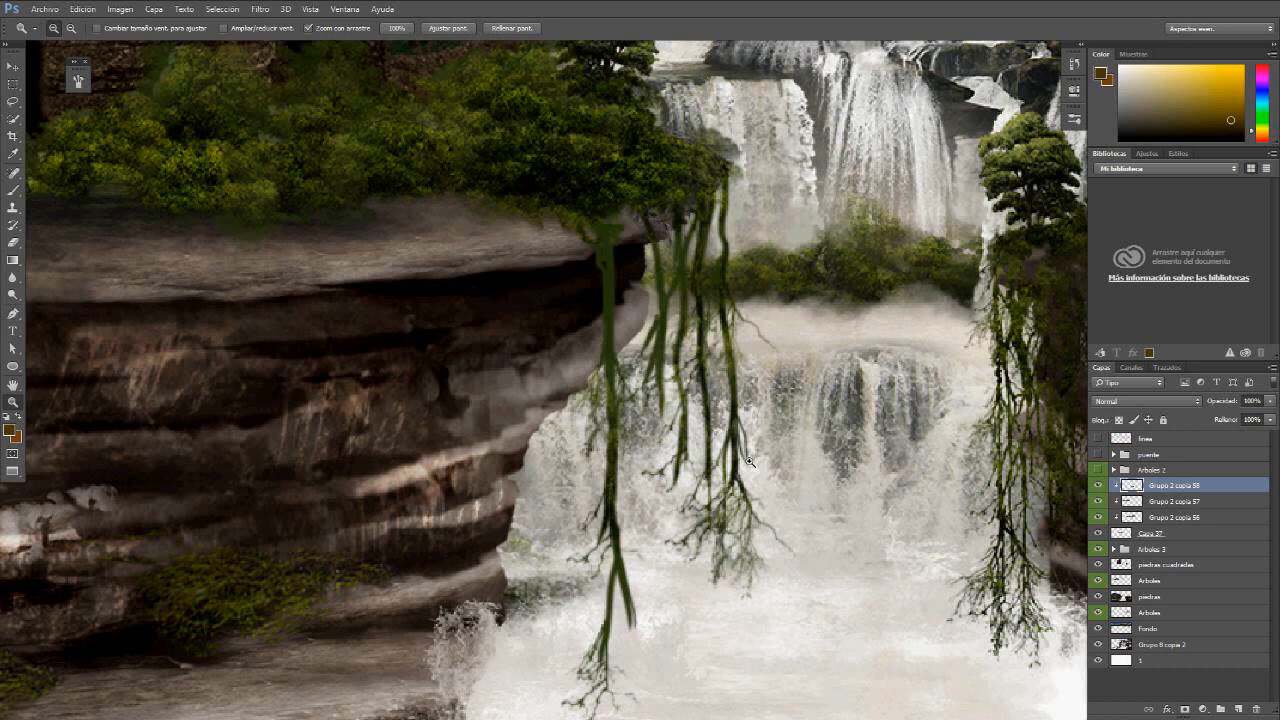
pyautogui.moveTo(749, 461); pyautogui.dragTo(680, 440)
pyautogui.hotkey('ctrl', 'j')
pyautogui.press('v')
pyautogui.moveTo(638, 368); pyautogui.dragTo(741, 431)
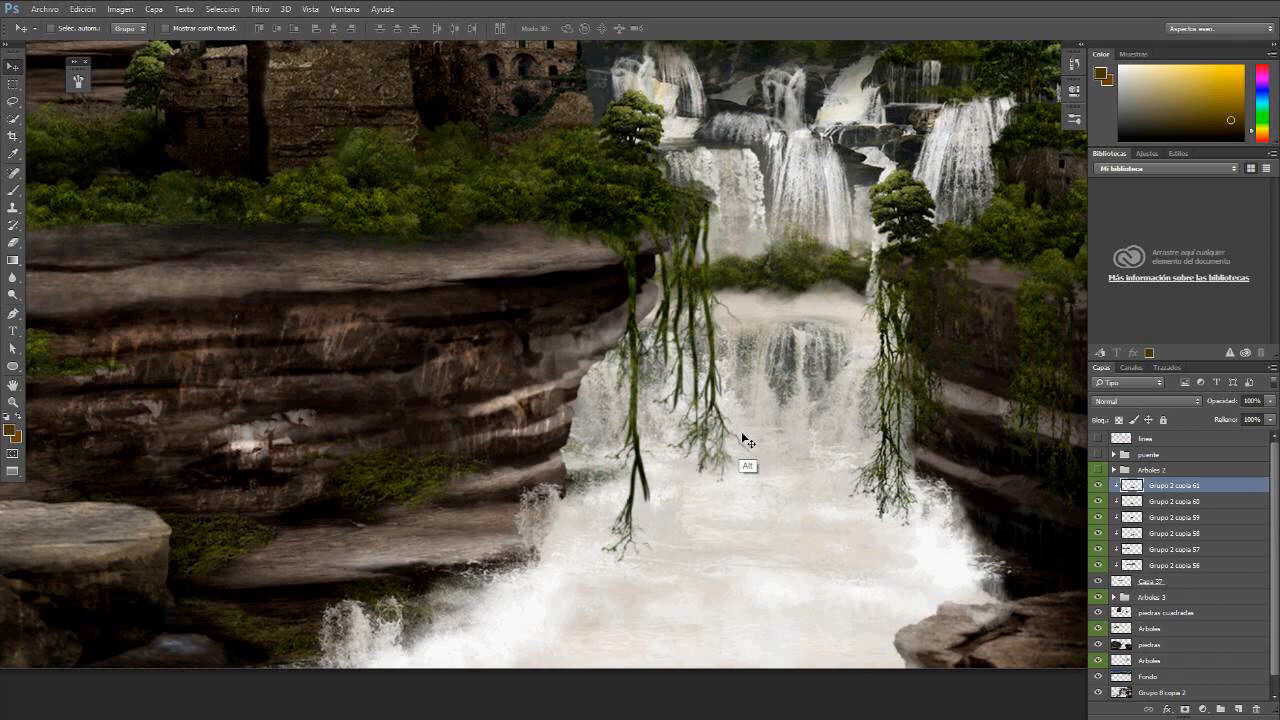
# Step: Examine the textured vines and ledge foliage against the whole waterfall composition
pyautogui.press('z')
pyautogui.keyDown('alt'); pyautogui.click(743, 438); pyautogui.keyUp('alt')
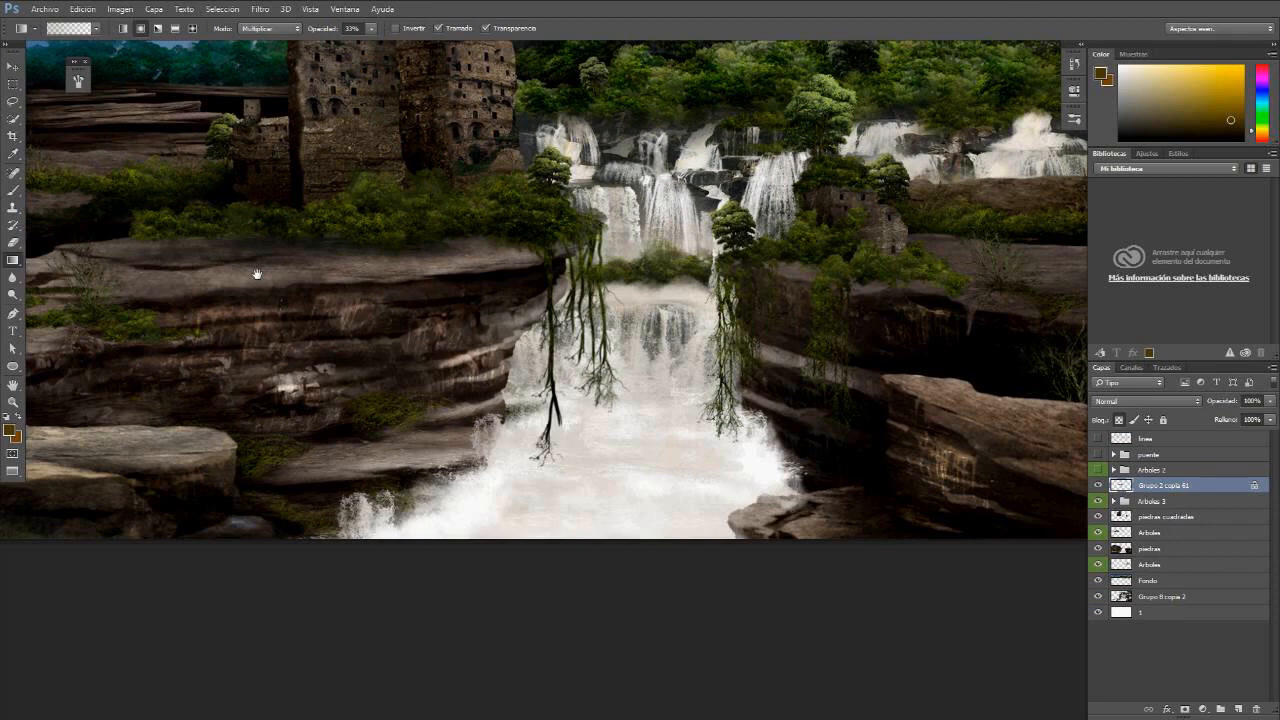
pyautogui.moveTo(257, 273); pyautogui.dragTo(417, 299)
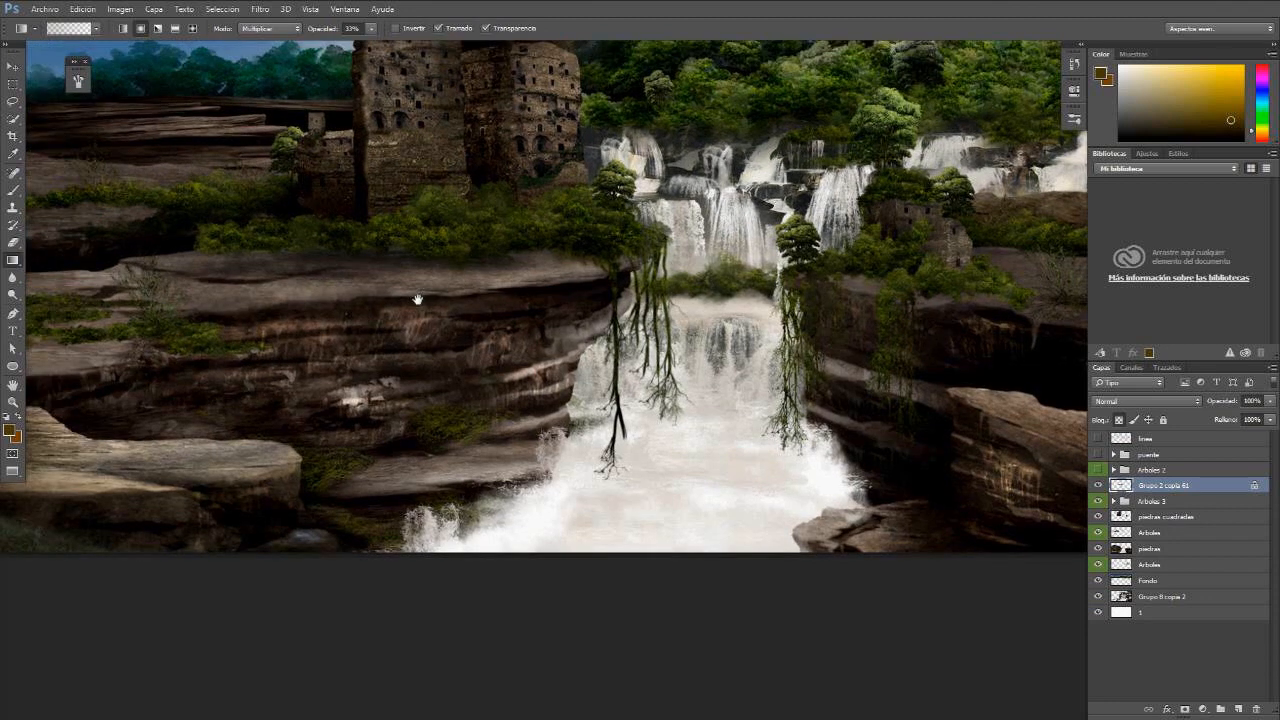
pyautogui.keyDown('alt'); pyautogui.click(541, 327); pyautogui.keyUp('alt')
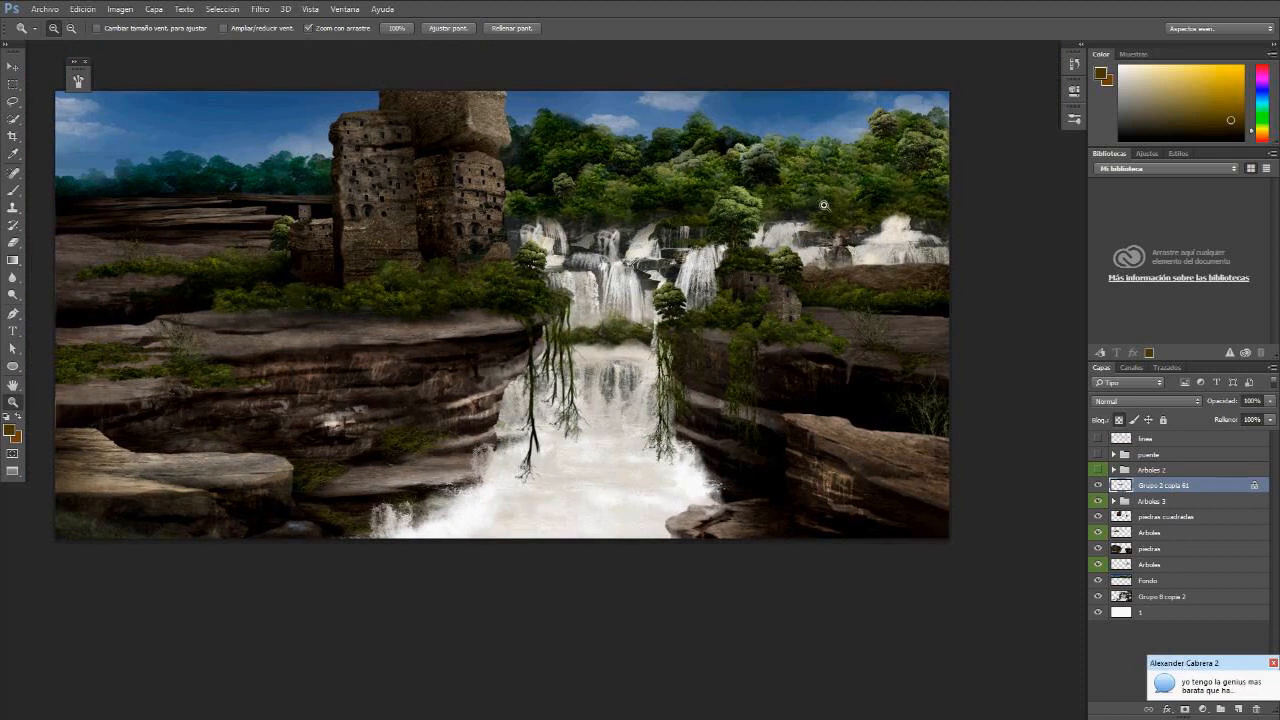
pyautogui.press('c')
pyautogui.press('v')
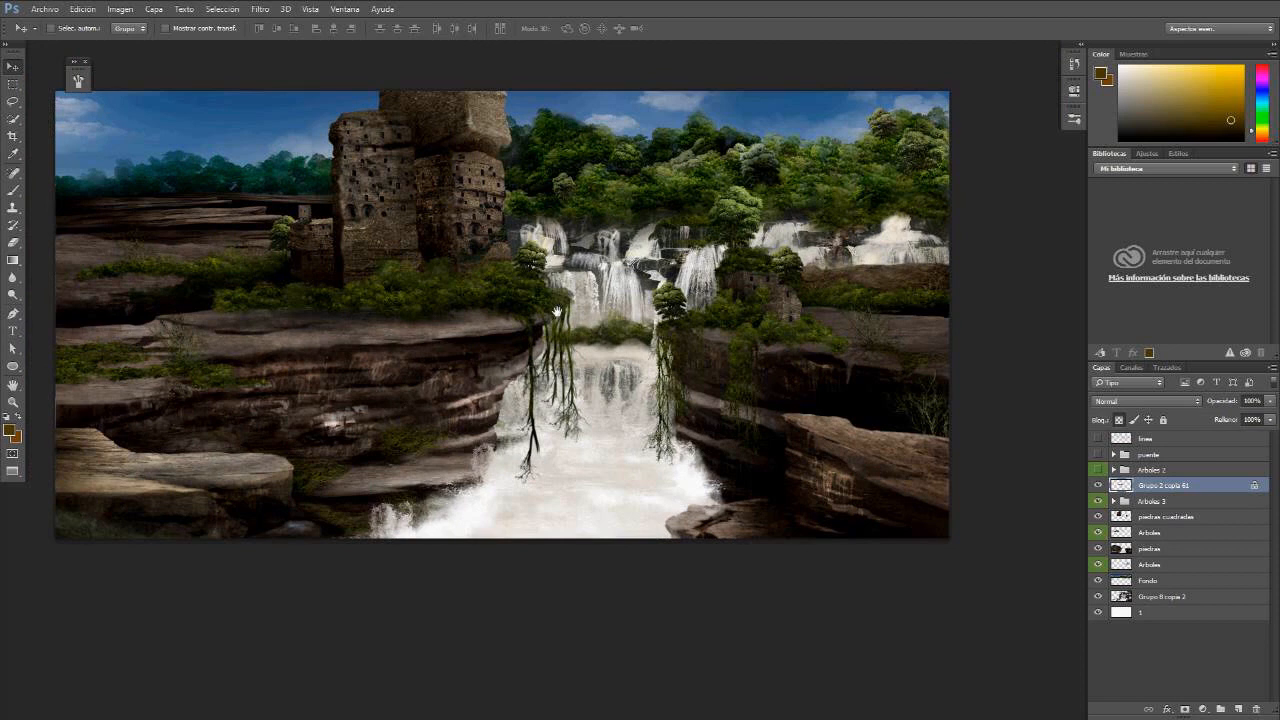
pyautogui.moveTo(587, 312); pyautogui.dragTo(610, 315)
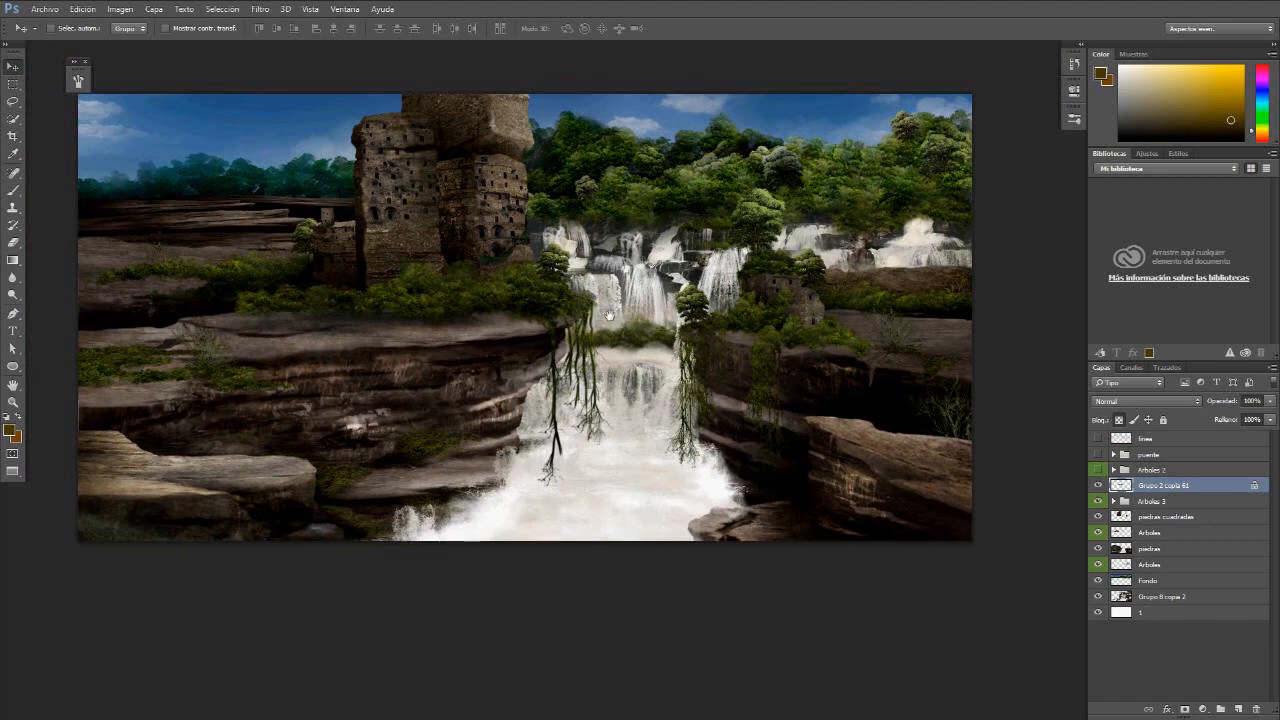
pyautogui.moveTo(610, 315); pyautogui.dragTo(632, 367)
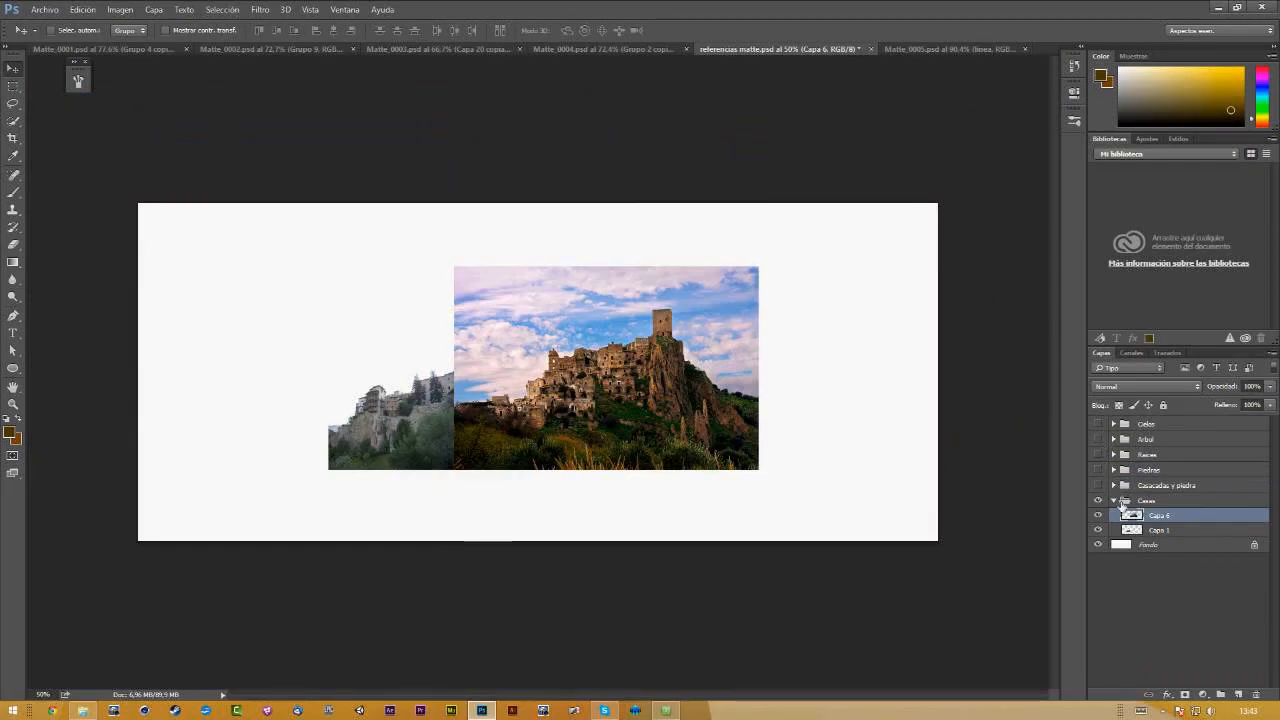
# Step: In referencias matte.psd, isolate the root-bridge photo on Capa 16 of the Raices group by hiding the other reference images
pyautogui.click(1113, 500)
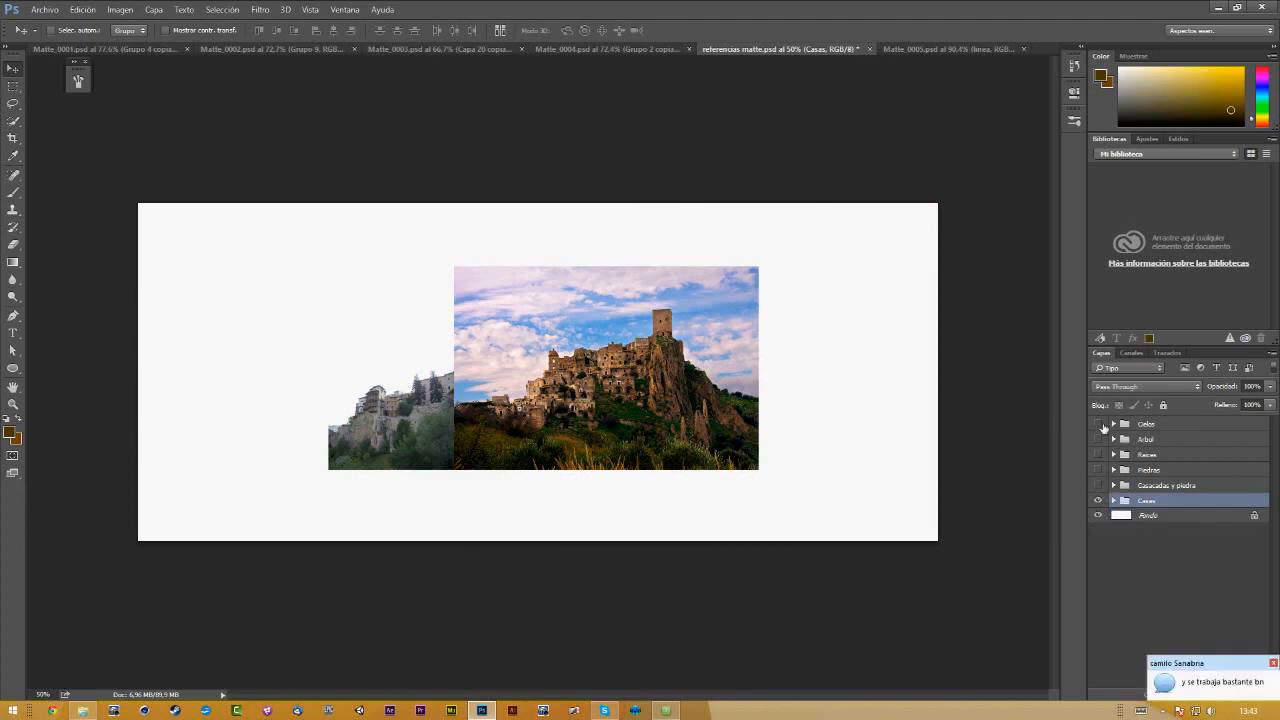
pyautogui.click(1100, 428)
pyautogui.click(1100, 428)
pyautogui.click(1098, 439)
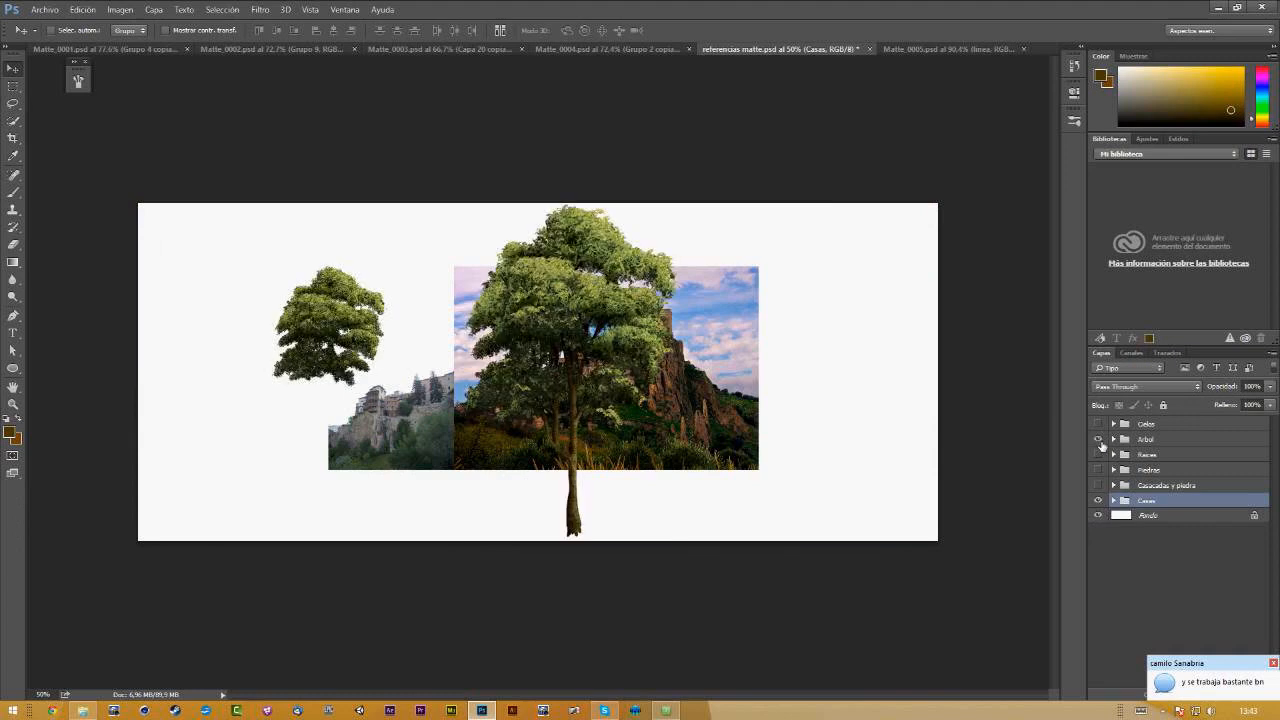
pyautogui.click(1098, 439)
pyautogui.click(1098, 455)
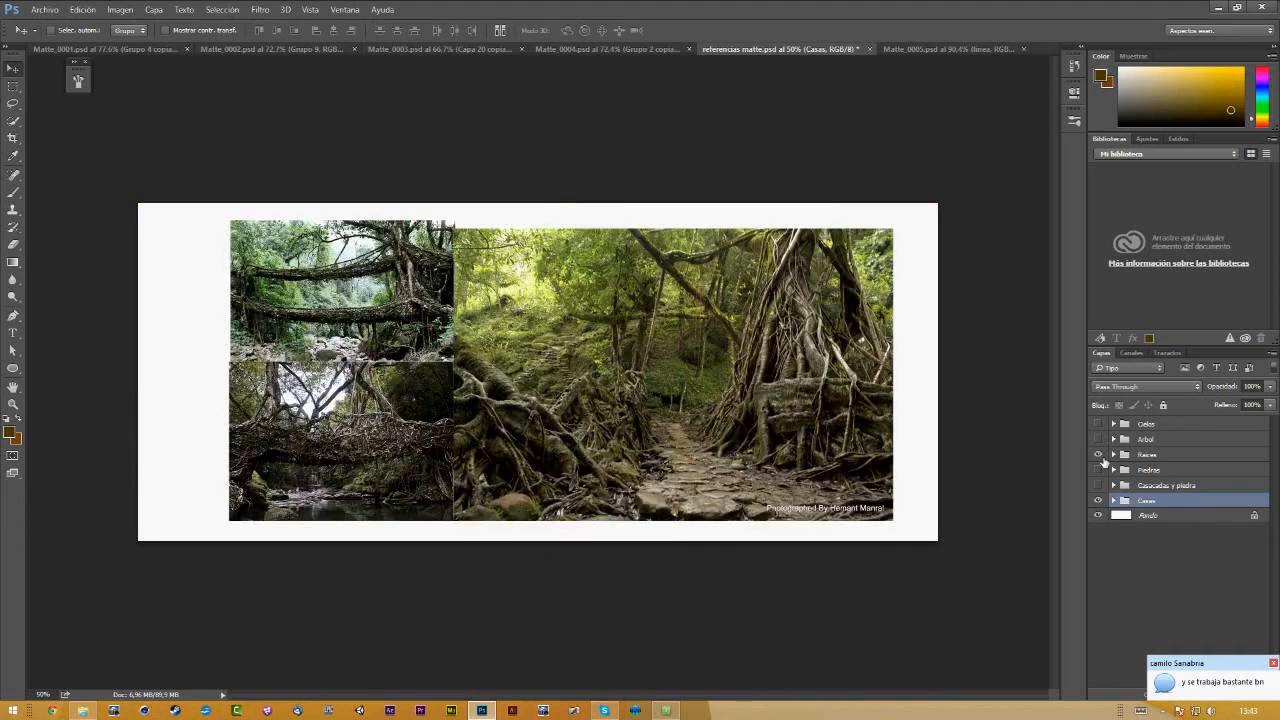
pyautogui.click(1114, 455)
pyautogui.click(1160, 485)
pyautogui.click(1099, 485)
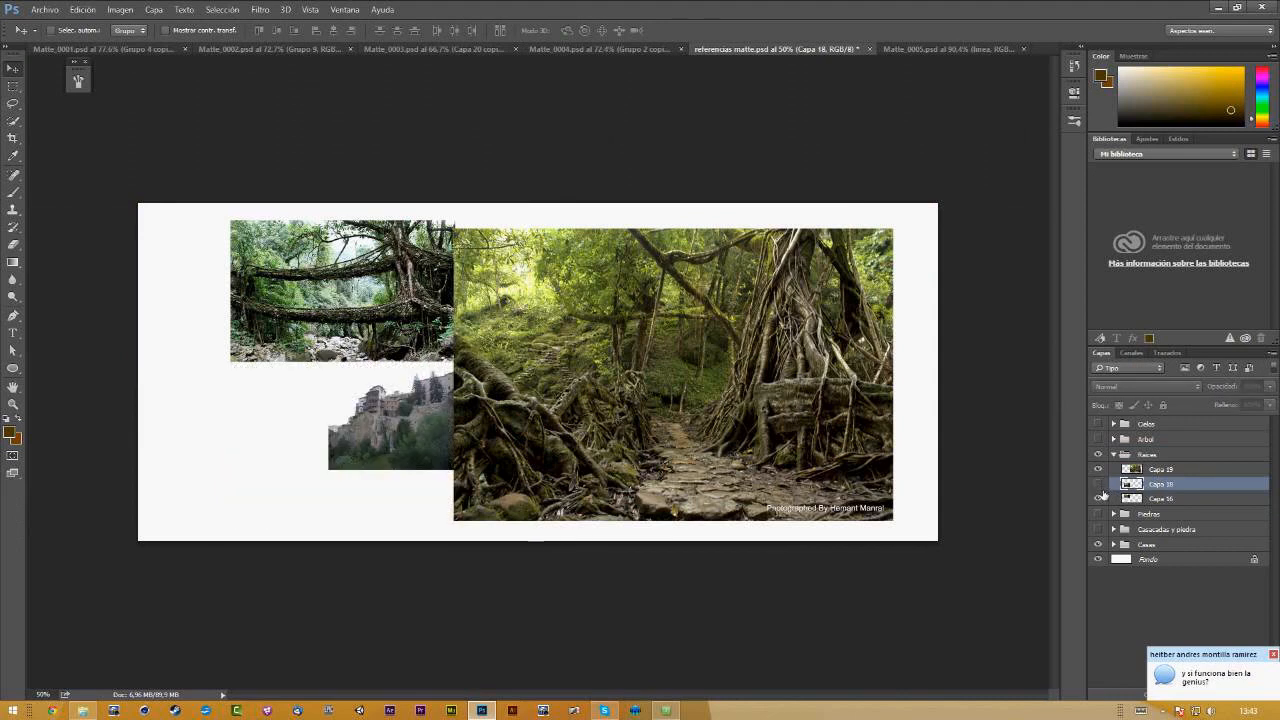
pyautogui.click(1108, 499)
pyautogui.click(1099, 470)
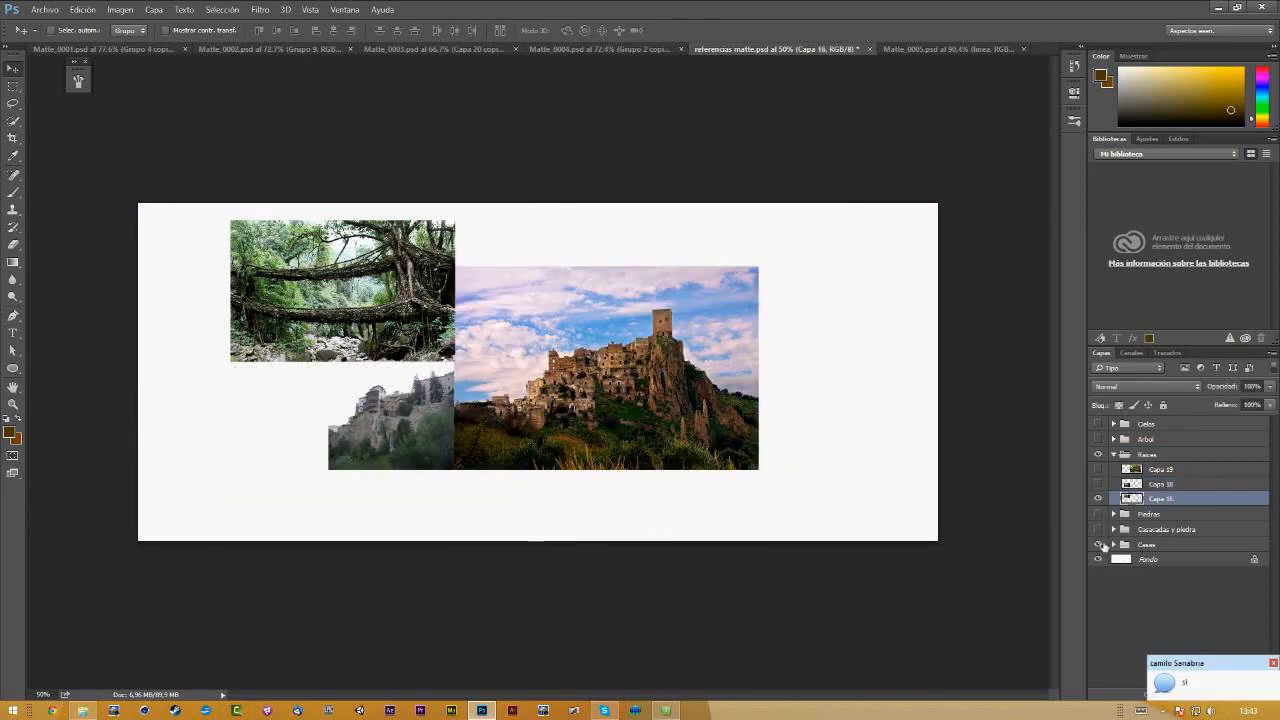
pyautogui.click(1098, 544)
# Step: Lasso the upper root bridge from the Capa 16 photo and move it into Matte_0004.psd, placing it across the waterfall
pyautogui.press('l')
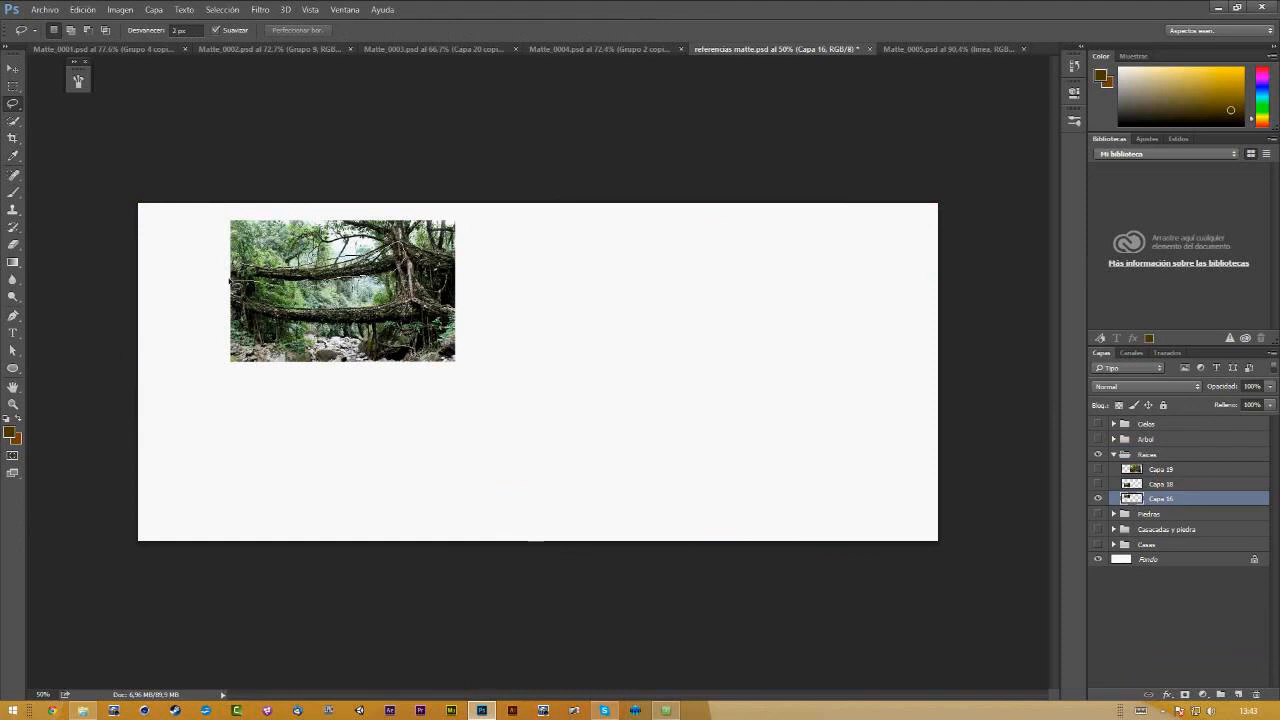
pyautogui.moveTo(230, 278)
pyautogui.mouseDown()
pyautogui.moveTo(340, 282)
pyautogui.moveTo(227, 262)
pyautogui.mouseUp()
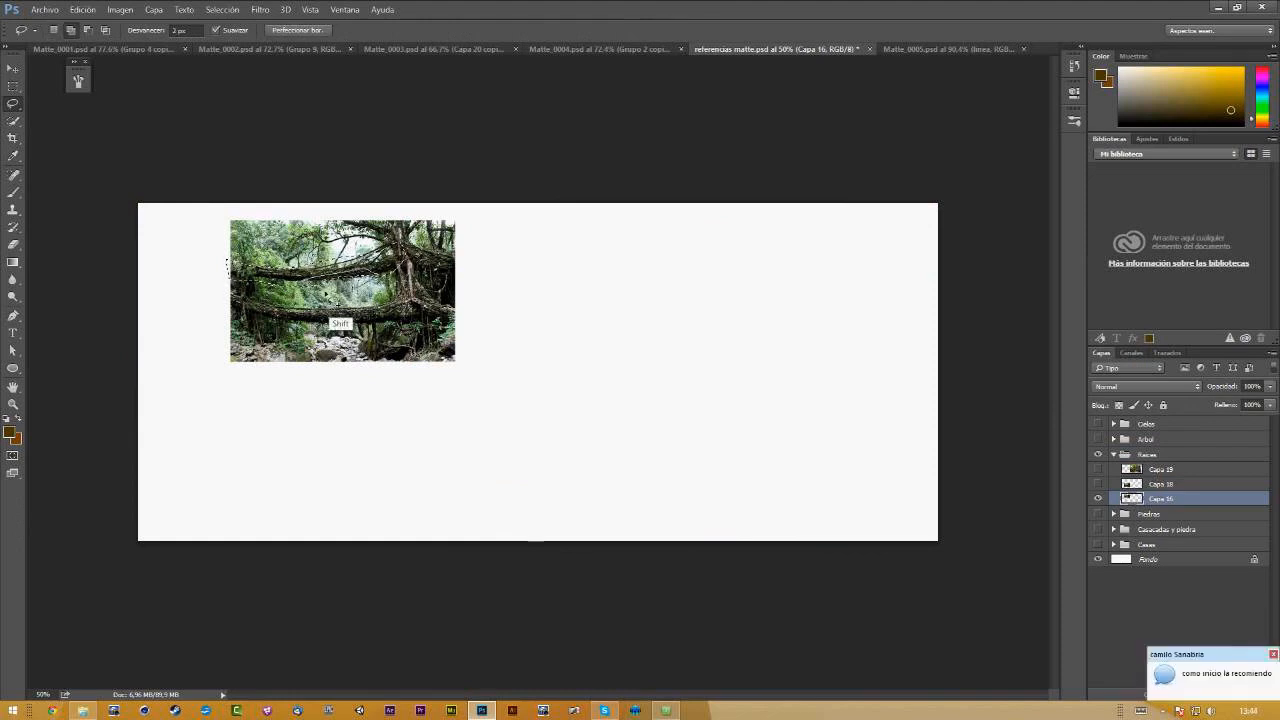
pyautogui.press('v')
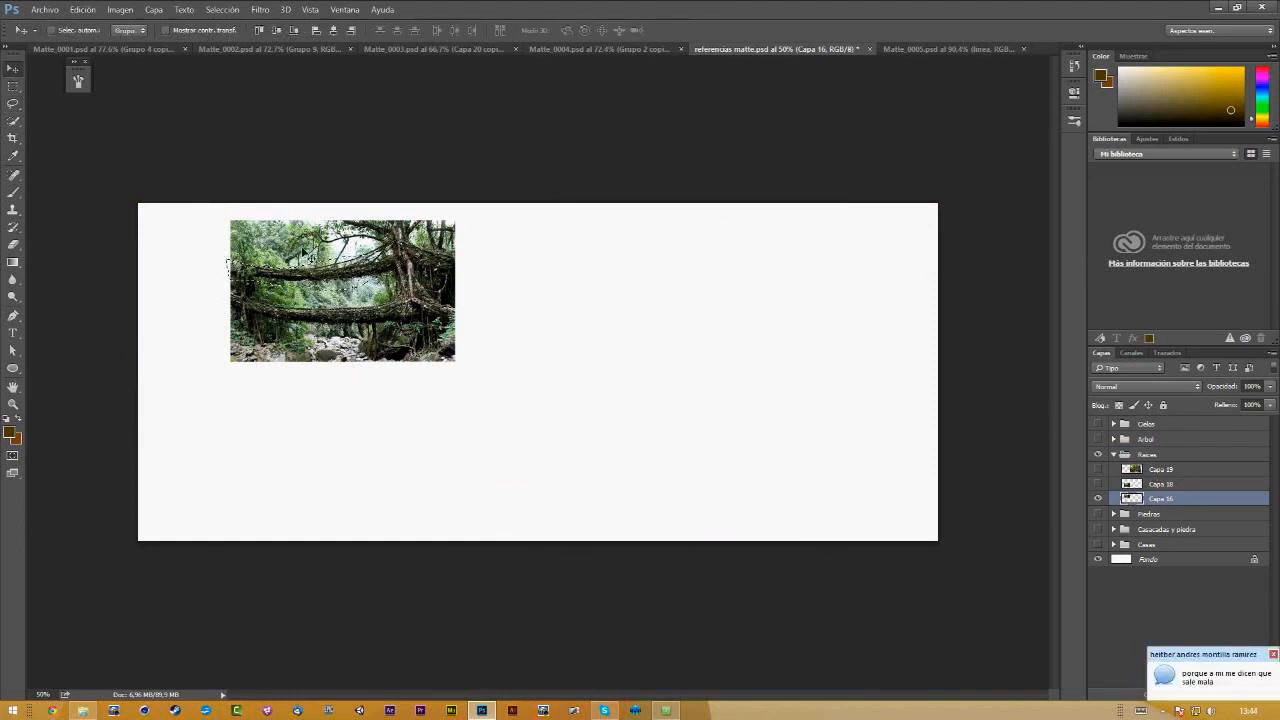
pyautogui.moveTo(395, 252); pyautogui.dragTo(550, 146)
pyautogui.moveTo(612, 54); pyautogui.dragTo(611, 56)
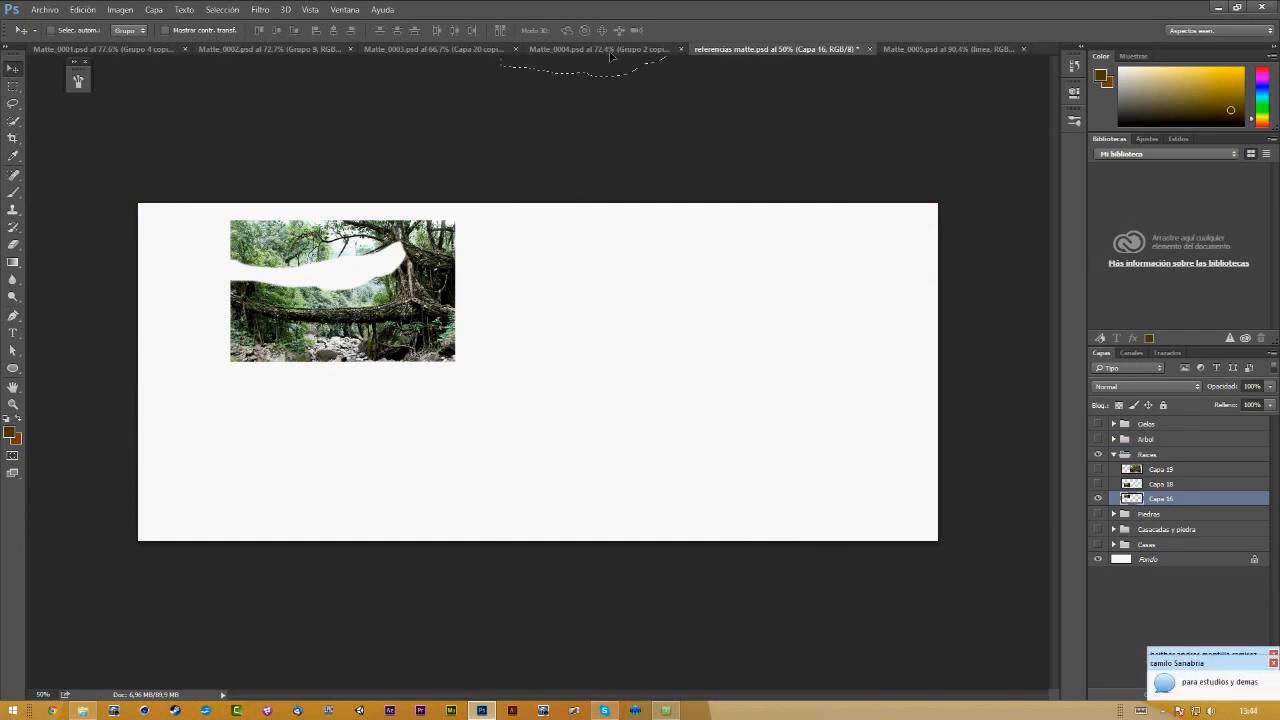
pyautogui.moveTo(611, 56); pyautogui.dragTo(640, 330)
# Step: Skew and slightly widen the root bridge, raising its left end so it spans from the tower's ledge to the opposite bank
pyautogui.hotkey('ctrl', 't')
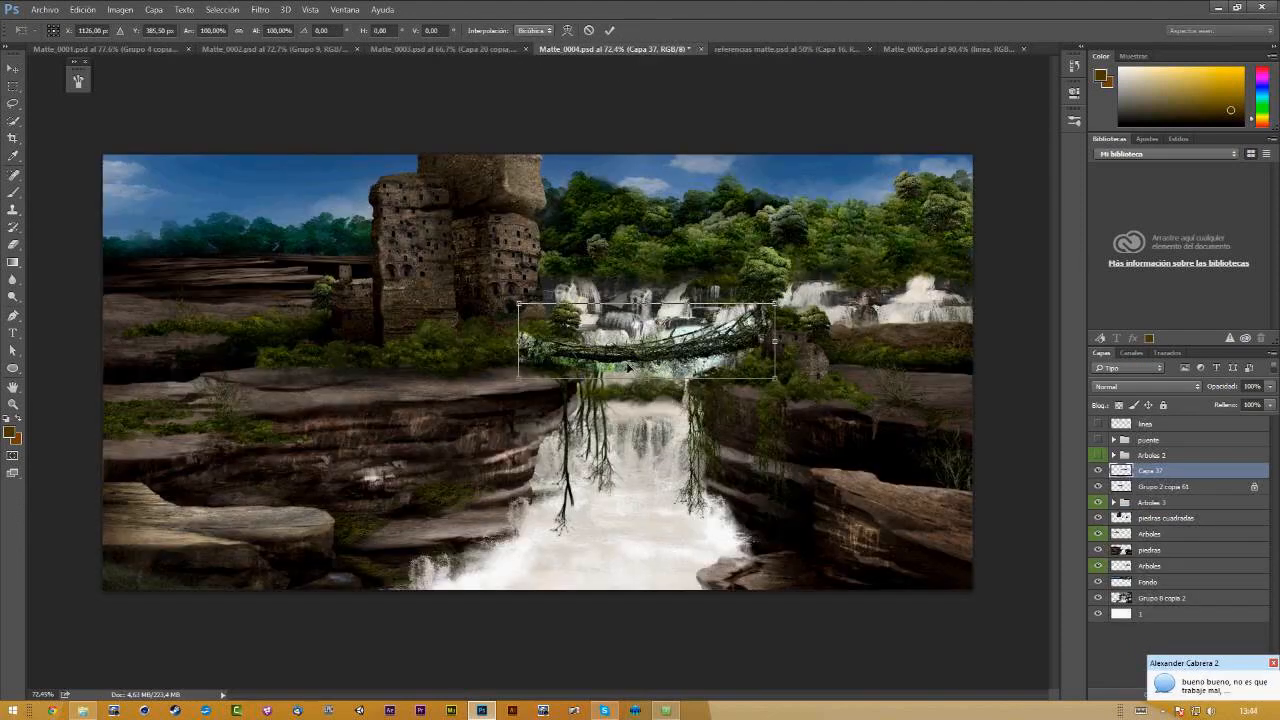
pyautogui.rightClick(625, 341)
pyautogui.click(653, 414)
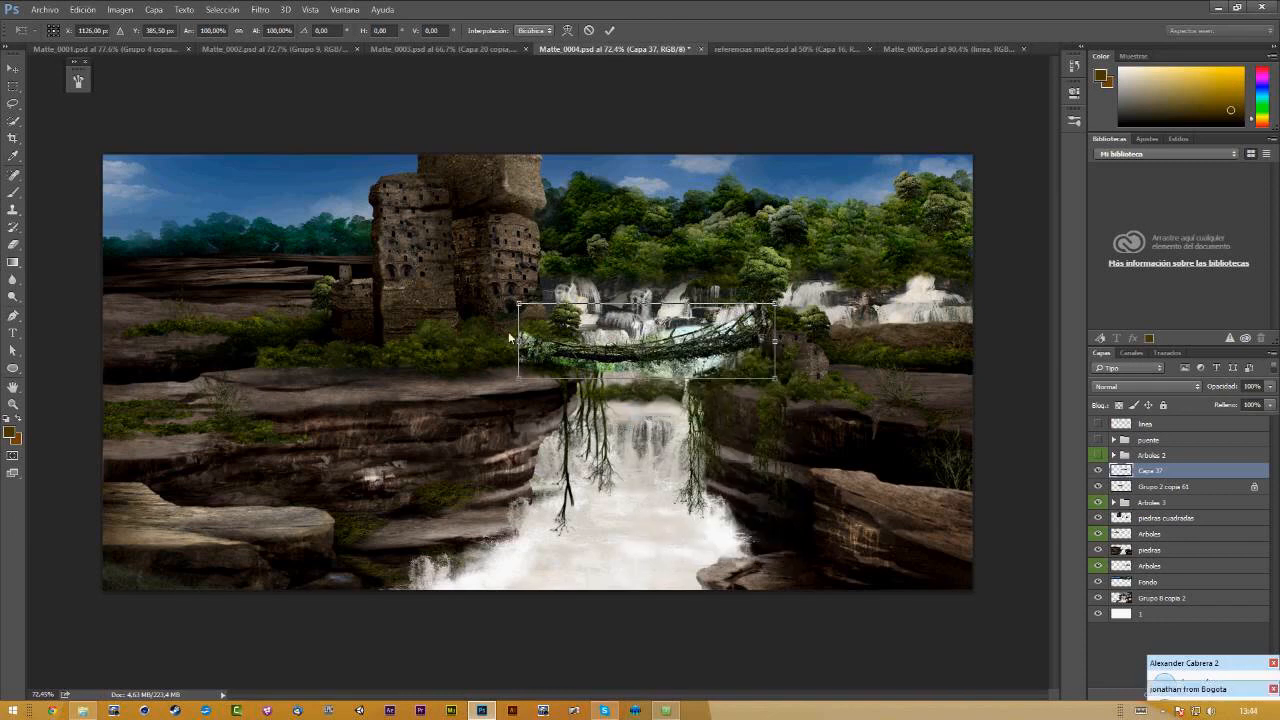
pyautogui.moveTo(522, 345); pyautogui.dragTo(502, 309)
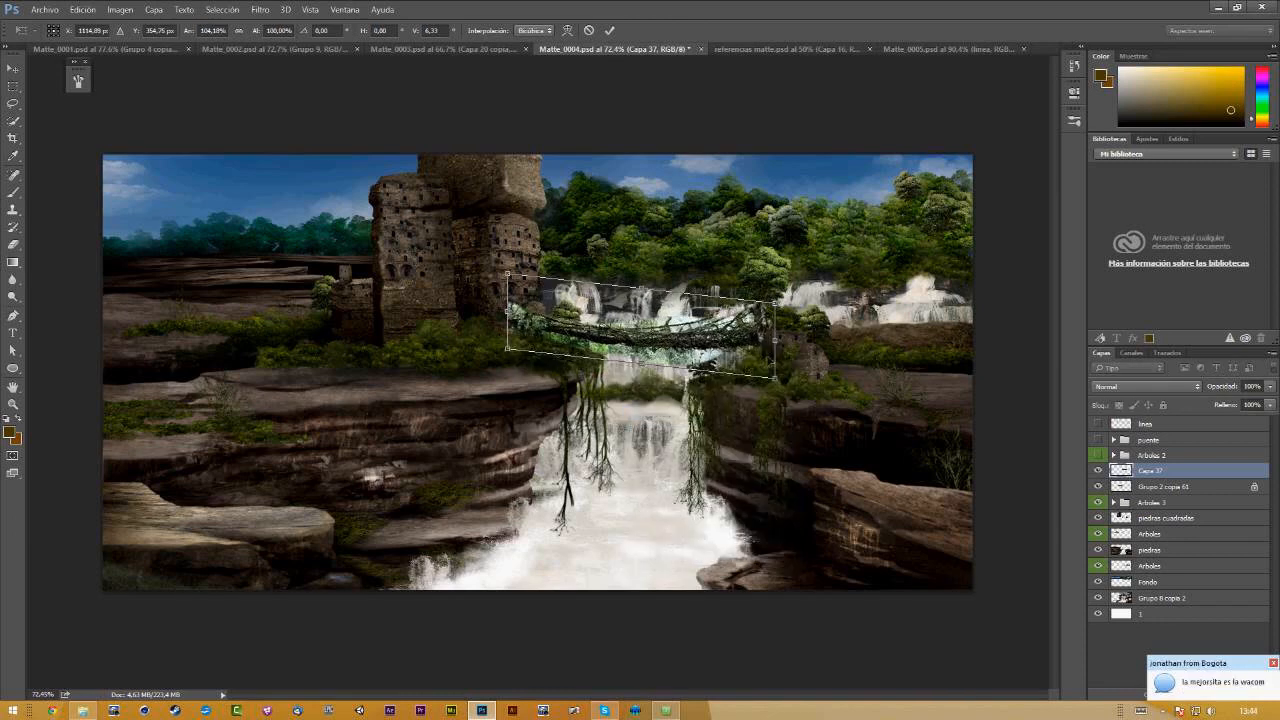
pyautogui.moveTo(777, 345); pyautogui.dragTo(777, 354)
pyautogui.press('Return')
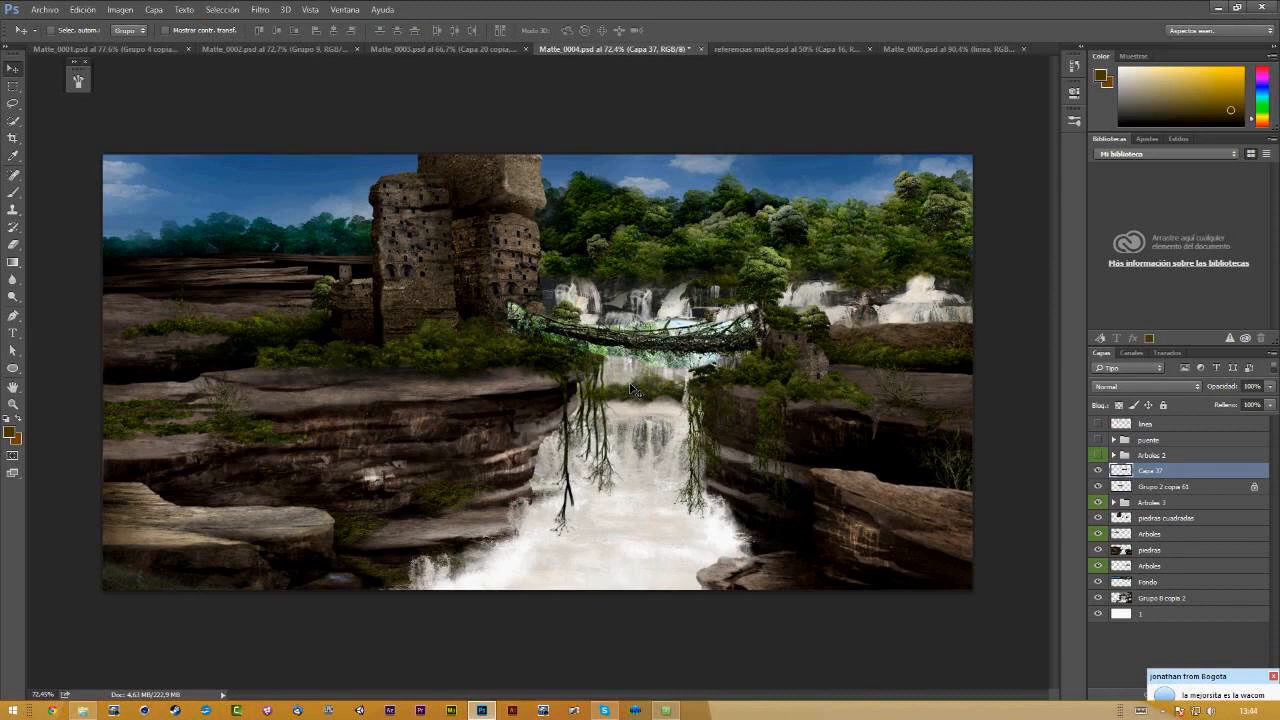
# Step: Erase the leftover photo background above and below the root bridge with a semi-transparent eraser
pyautogui.press('z')
pyautogui.moveTo(632, 388); pyautogui.dragTo(714, 388)
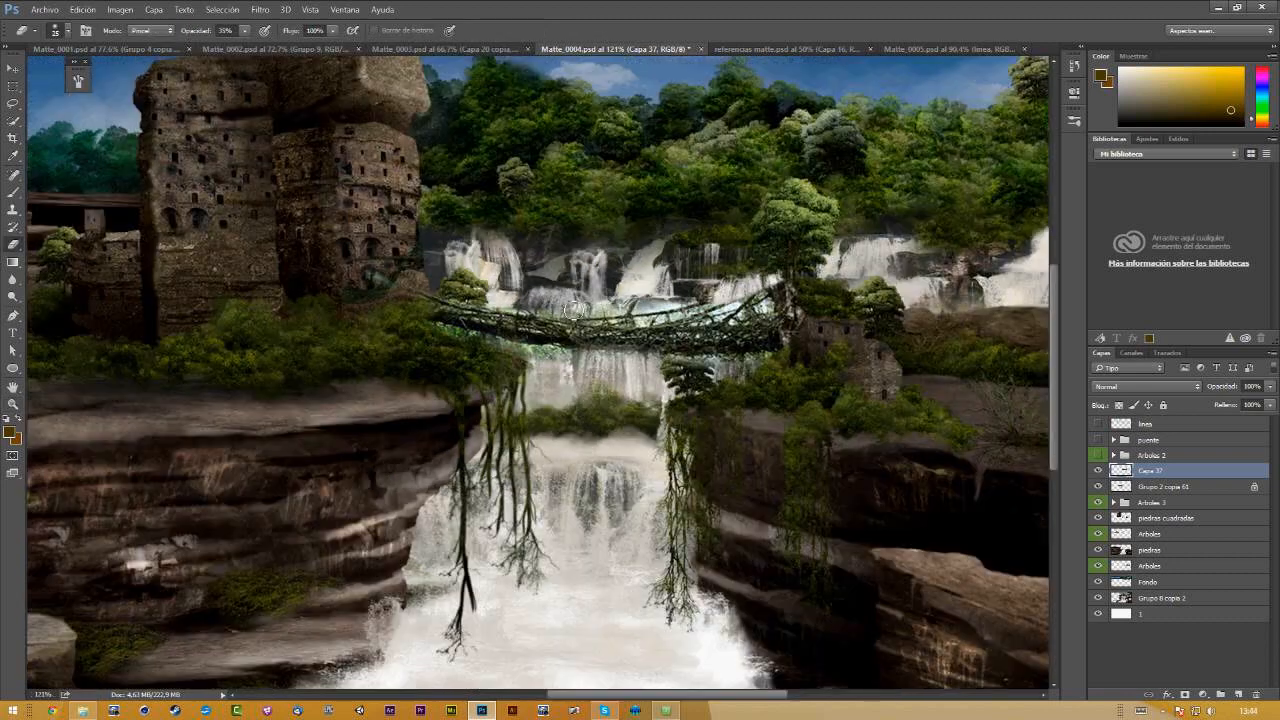
pyautogui.moveTo(546, 311)
pyautogui.mouseDown()
pyautogui.moveTo(686, 308)
pyautogui.moveTo(641, 314)
pyautogui.mouseUp()
pyautogui.moveTo(755, 311)
pyautogui.mouseDown()
pyautogui.moveTo(642, 314)
pyautogui.moveTo(616, 332)
pyautogui.mouseUp()
pyautogui.moveTo(746, 370)
pyautogui.mouseDown()
pyautogui.moveTo(687, 358)
pyautogui.moveTo(587, 374)
pyautogui.moveTo(429, 339)
pyautogui.mouseUp()
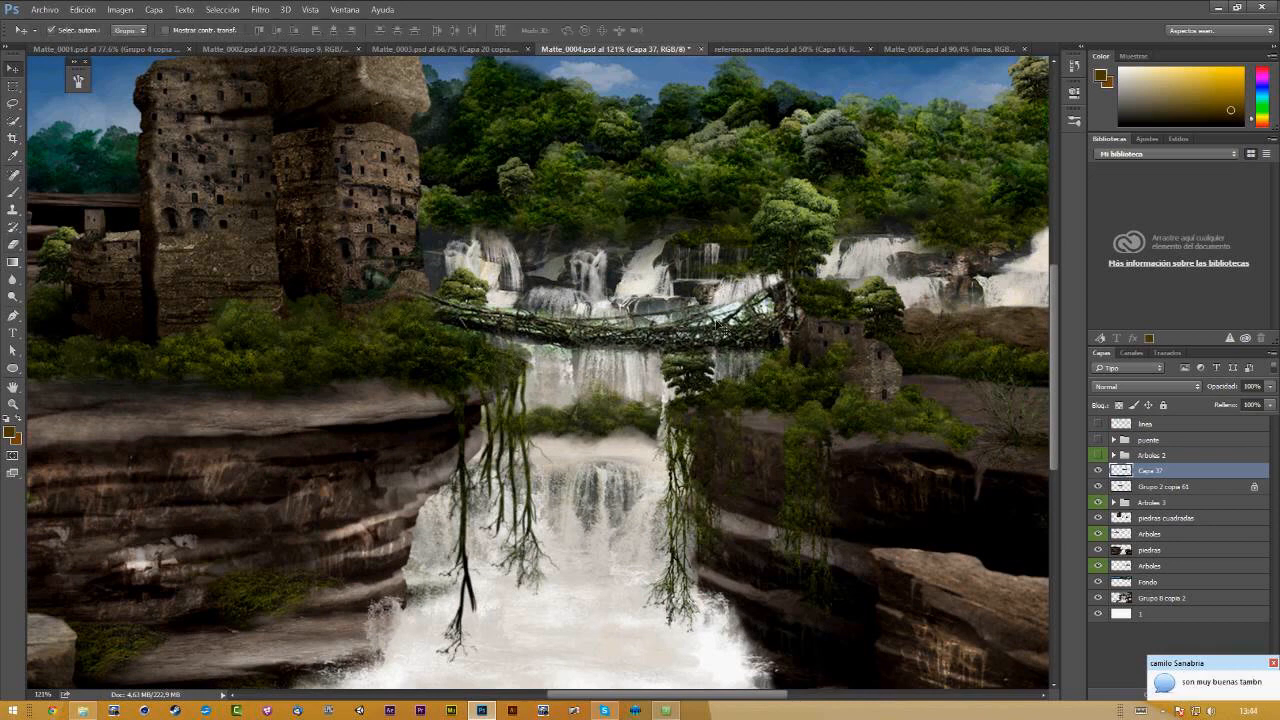
# Step: Warp the root bridge, pulling its right end up toward the tree and its left end down into the ledge bushes
pyautogui.hotkey('ctrl', 't')
pyautogui.rightClick(742, 325)
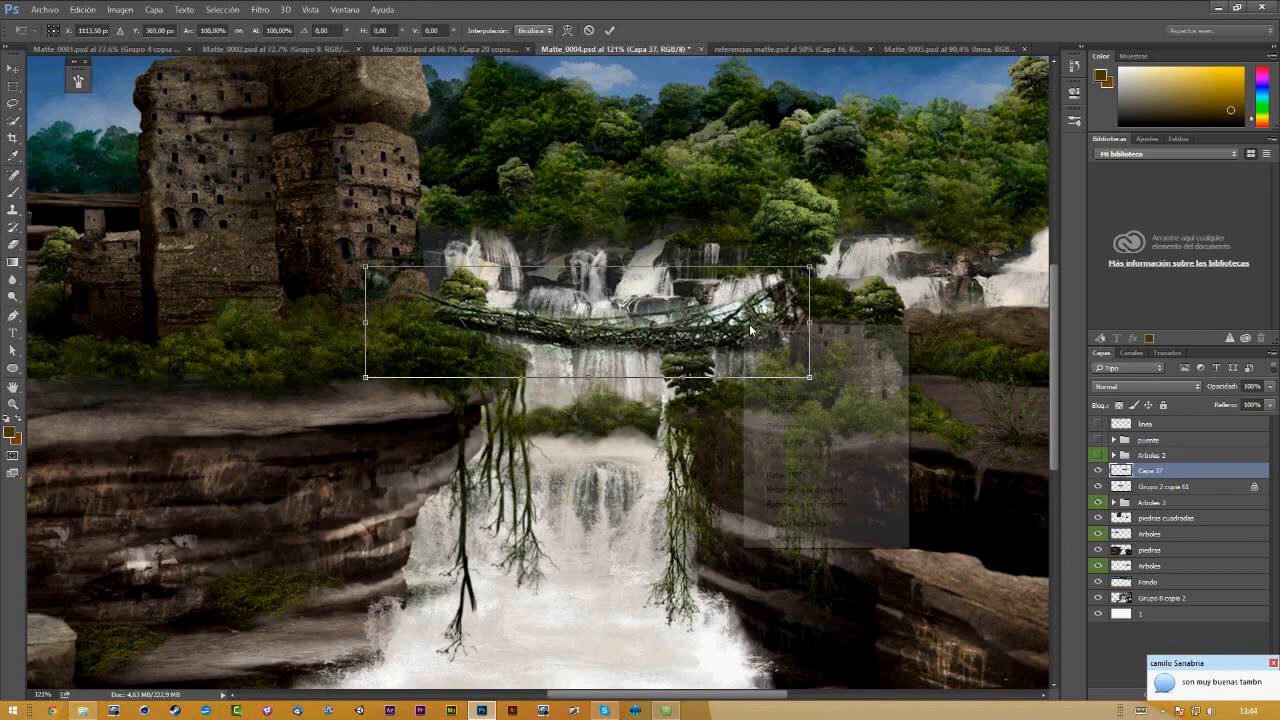
pyautogui.click(790, 426)
pyautogui.moveTo(810, 377); pyautogui.dragTo(819, 347)
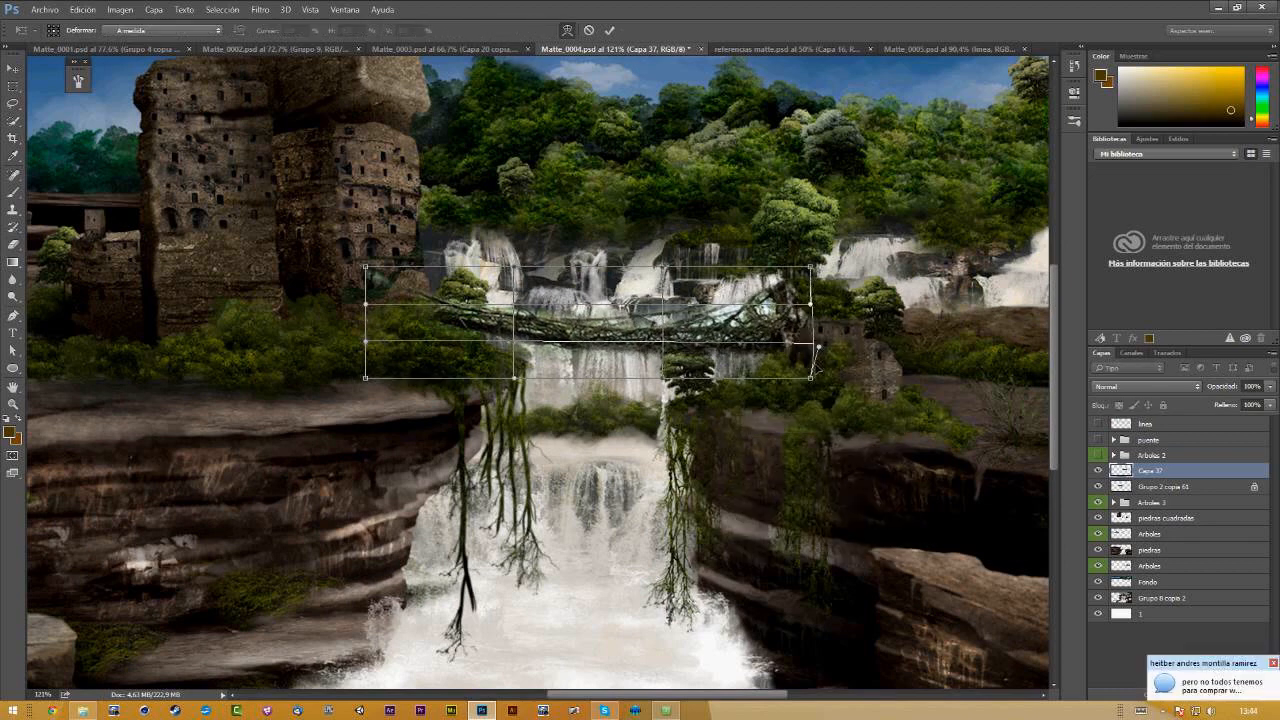
pyautogui.moveTo(810, 303); pyautogui.dragTo(819, 243)
pyautogui.moveTo(811, 379); pyautogui.dragTo(812, 376)
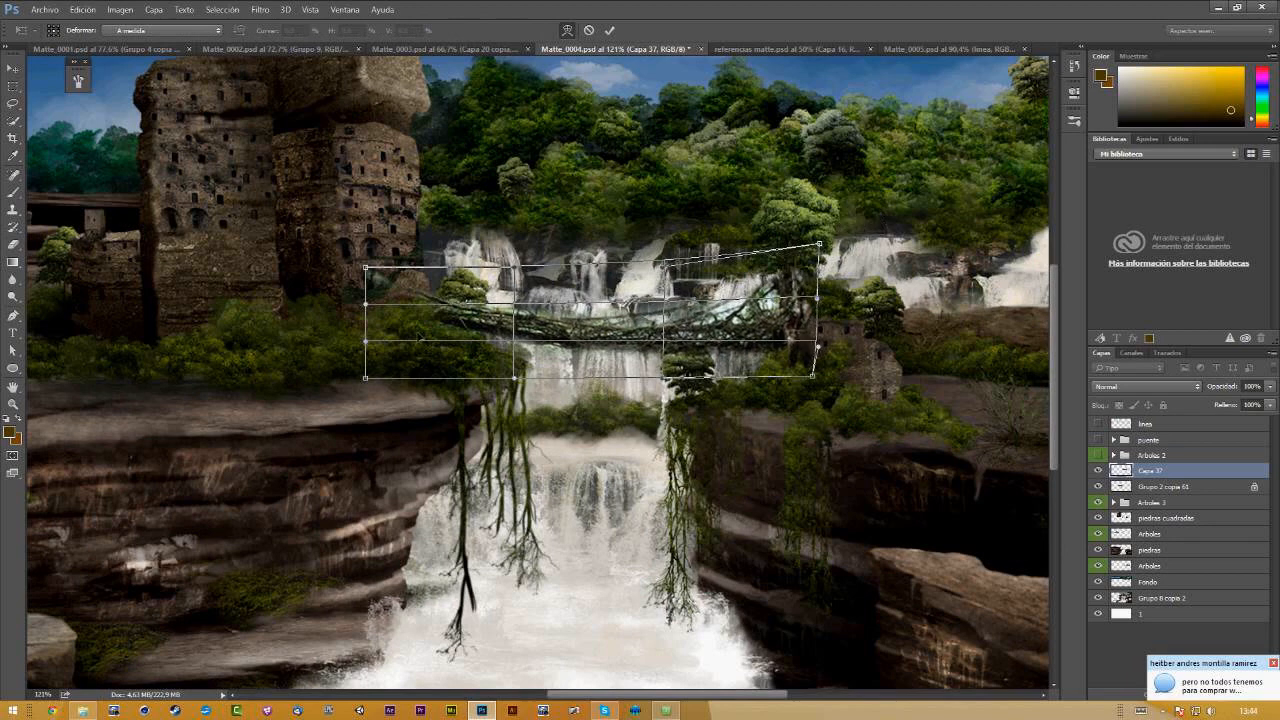
pyautogui.moveTo(366, 338); pyautogui.dragTo(306, 381)
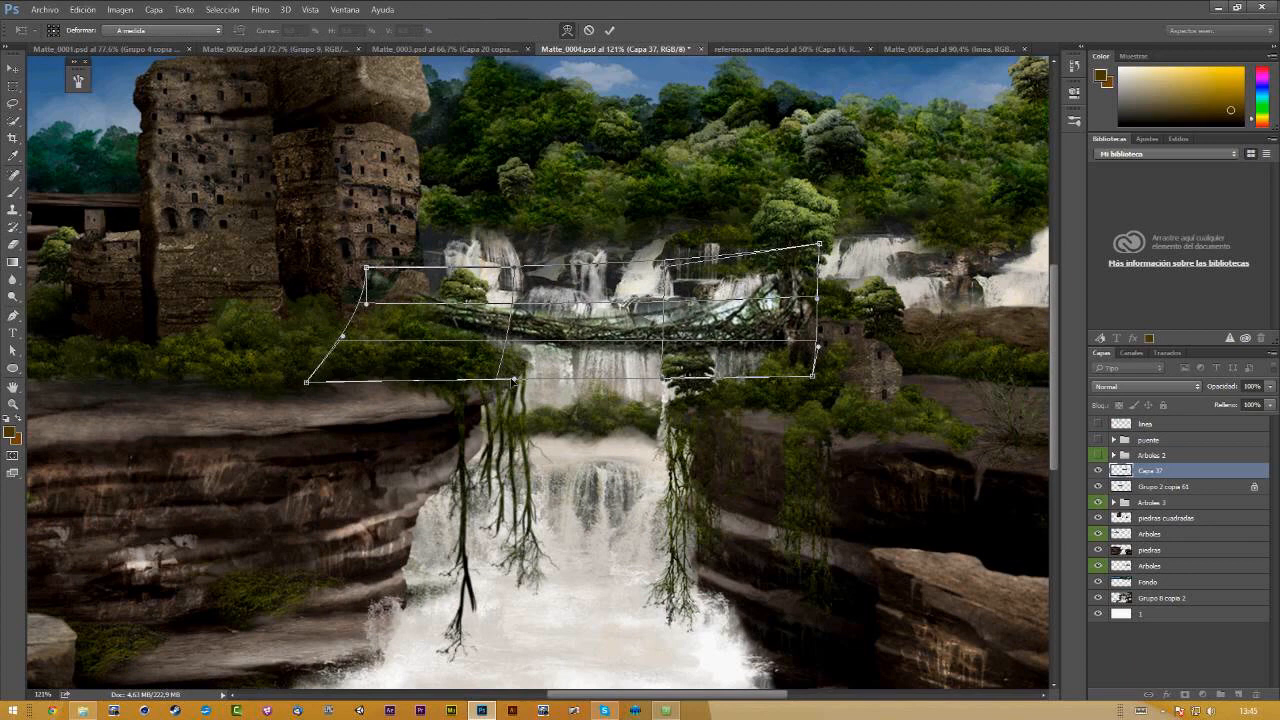
pyautogui.moveTo(513, 380); pyautogui.dragTo(460, 386)
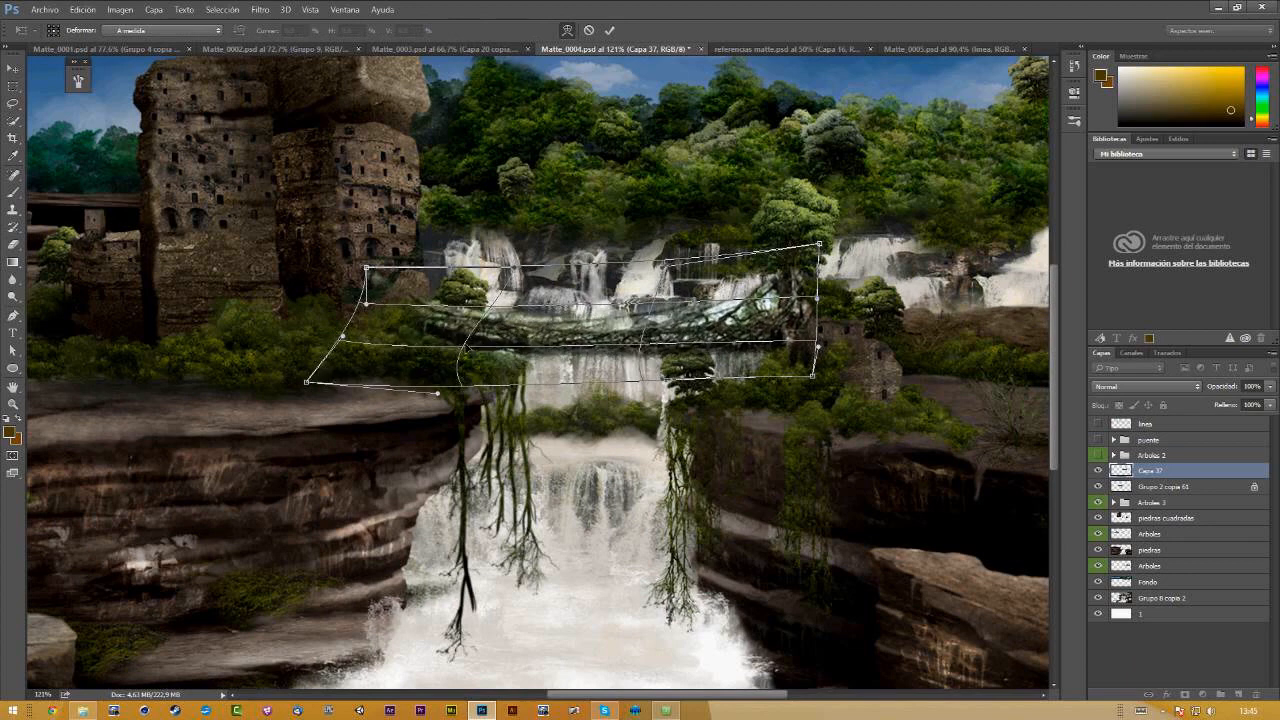
pyautogui.press('Return')
# Step: Erase more of the pale background remnants between the roots on the bridge's upper right side
pyautogui.press('e')
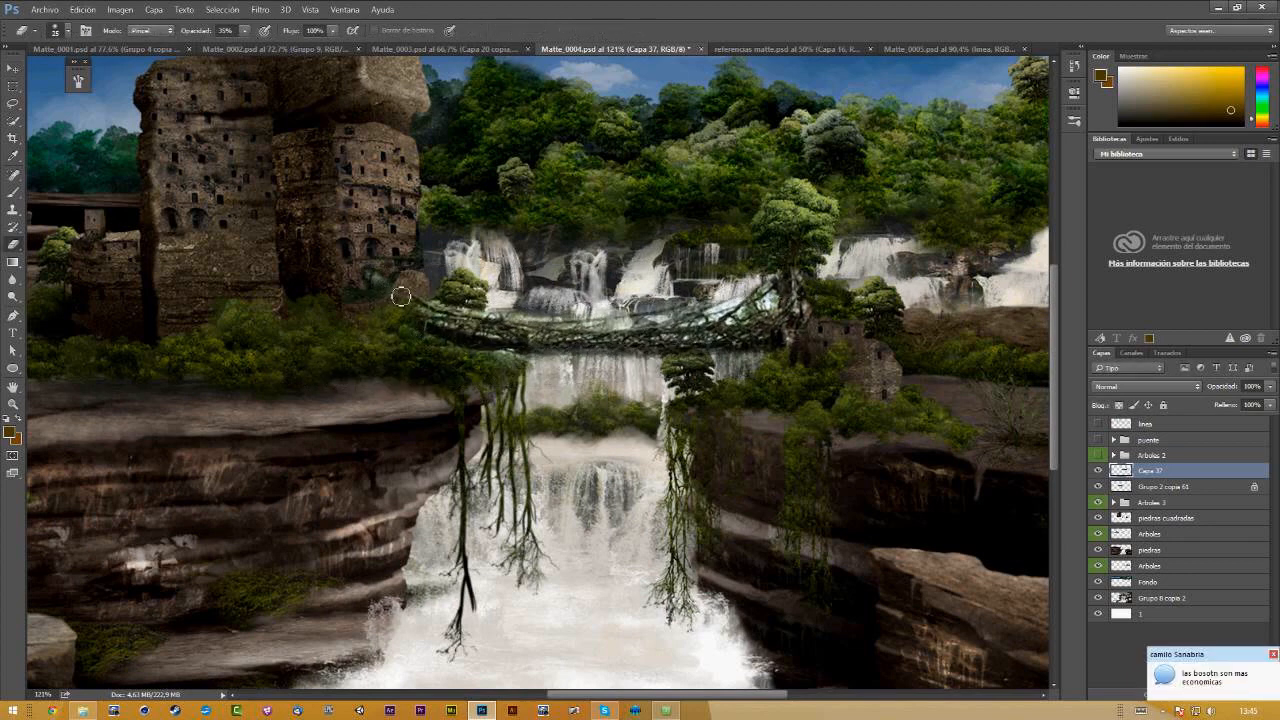
pyautogui.press('z')
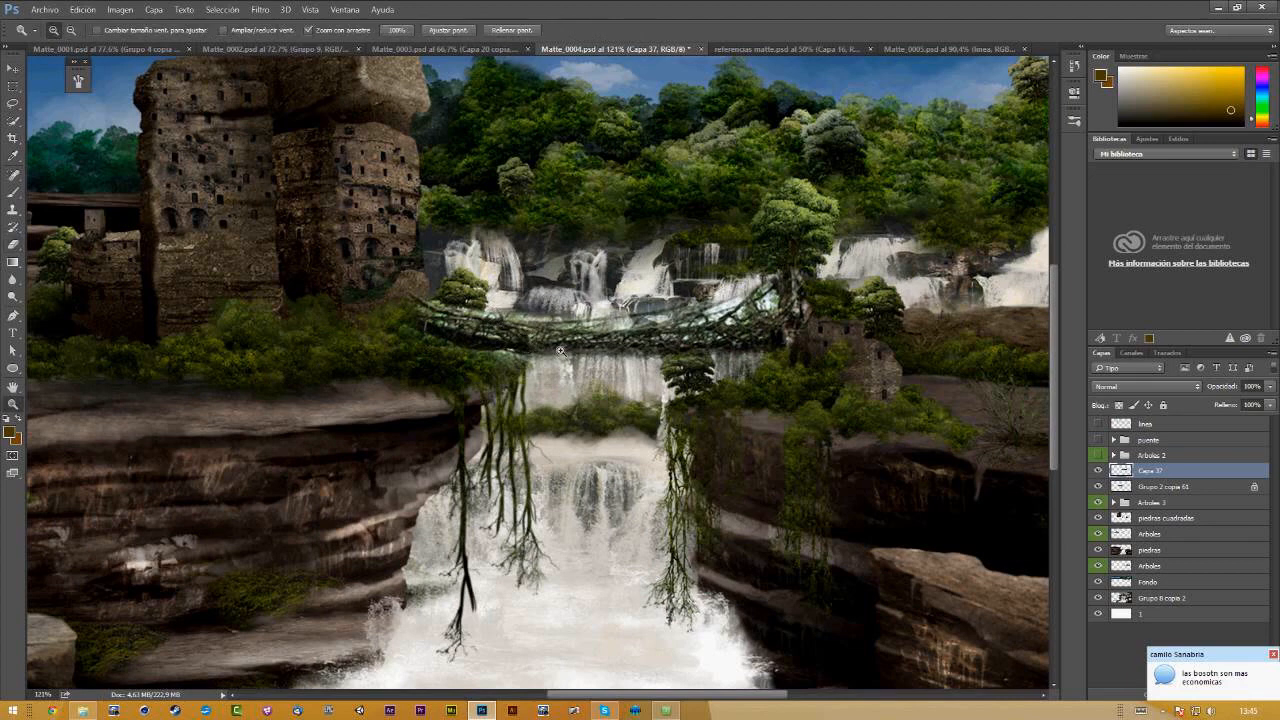
pyautogui.moveTo(560, 351); pyautogui.dragTo(480, 335)
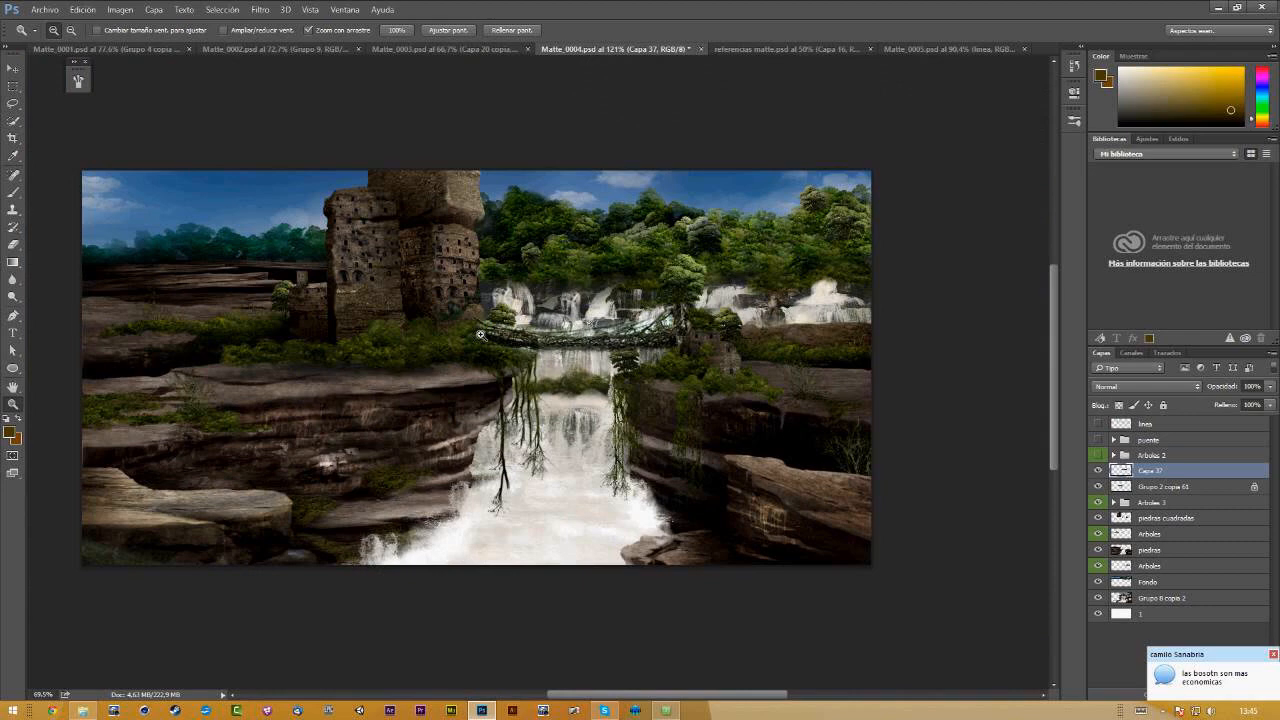
pyautogui.moveTo(480, 335); pyautogui.dragTo(665, 340)
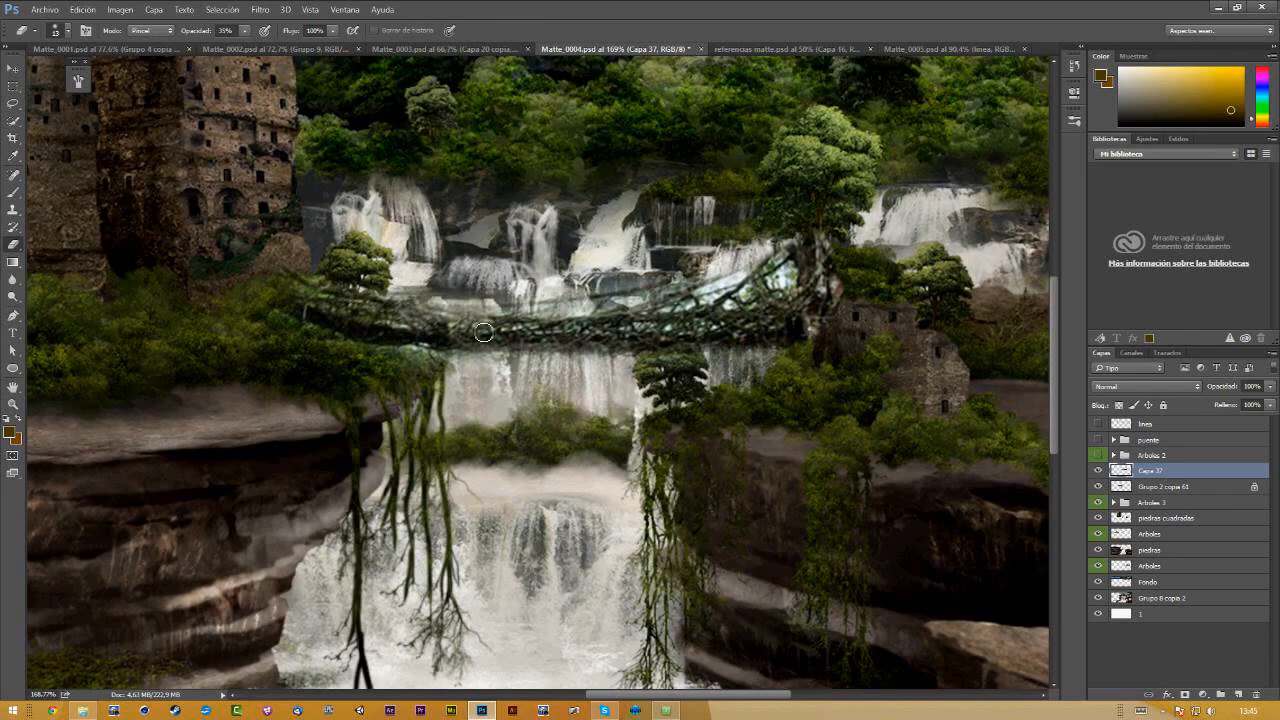
pyautogui.moveTo(712, 287); pyautogui.dragTo(654, 318)
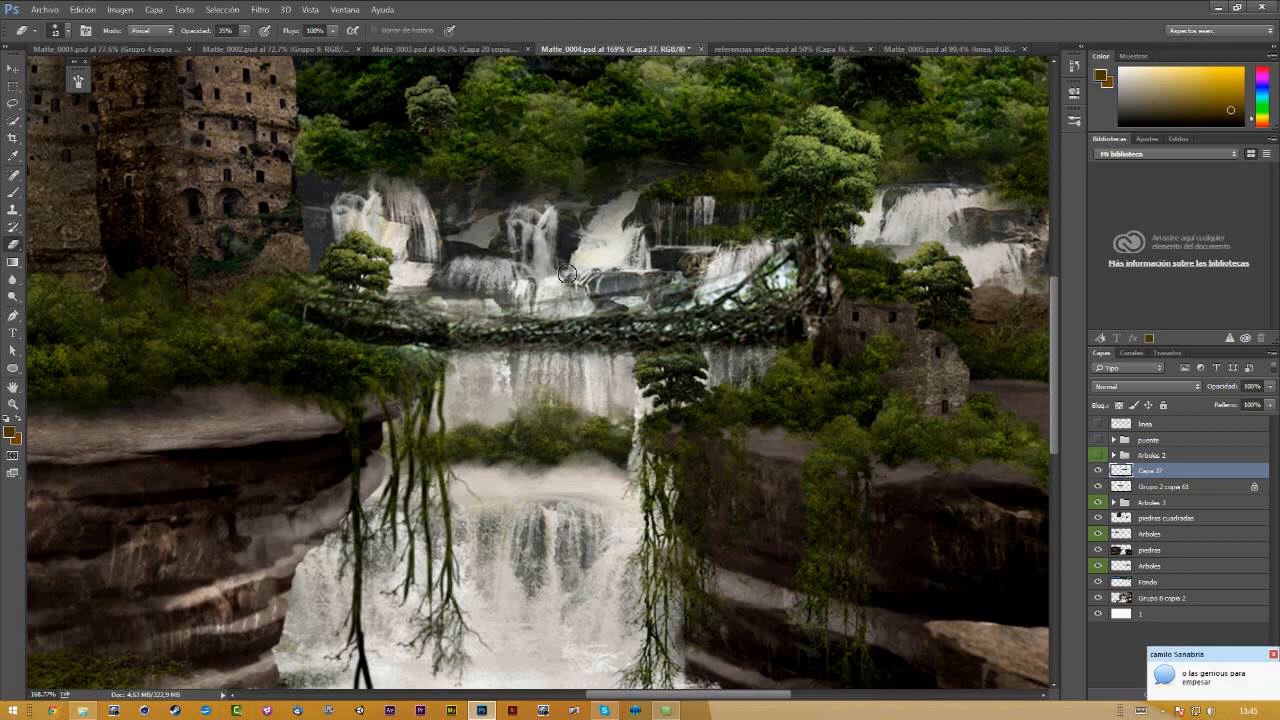
# Step: Sample the dark green of the root bridge and paint thin root strands curving down from the right bank's tree onto the bridge
pyautogui.press('b')
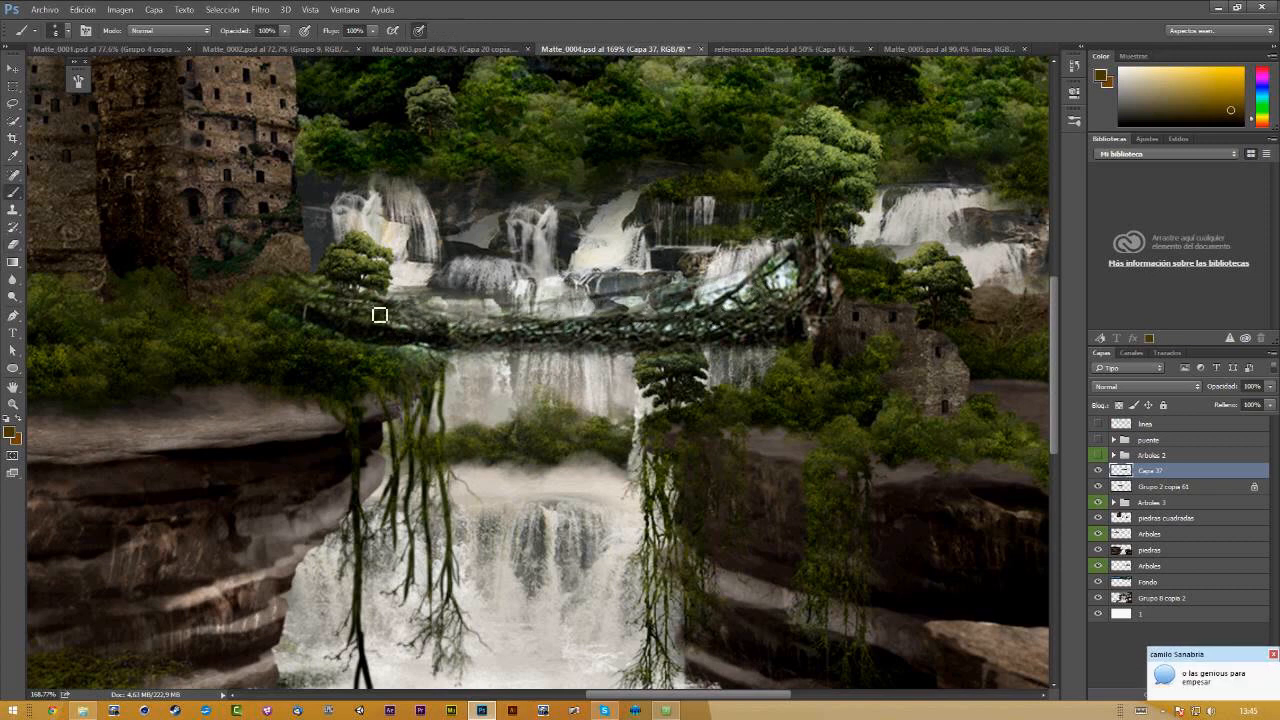
pyautogui.moveTo(379, 313); pyautogui.dragTo(476, 317)
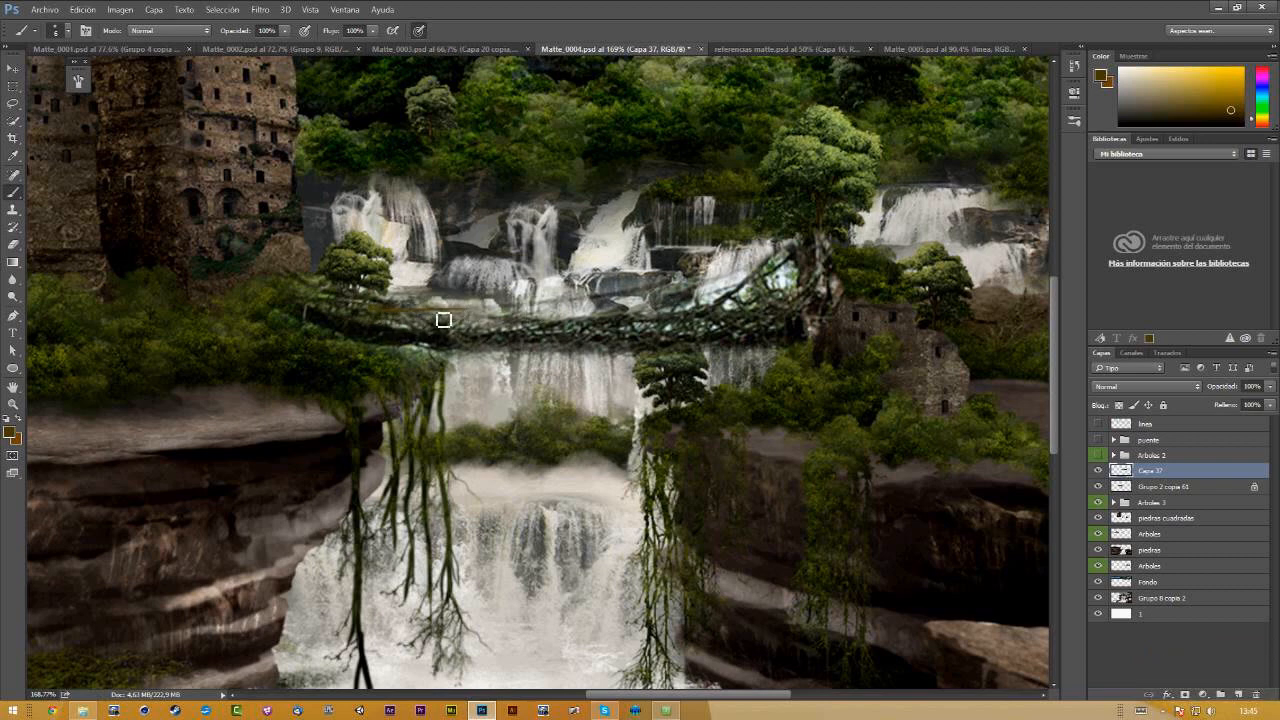
pyautogui.hotkey('ctrl', 'z')
pyautogui.keyDown('alt'); pyautogui.click(523, 336); pyautogui.keyUp('alt')
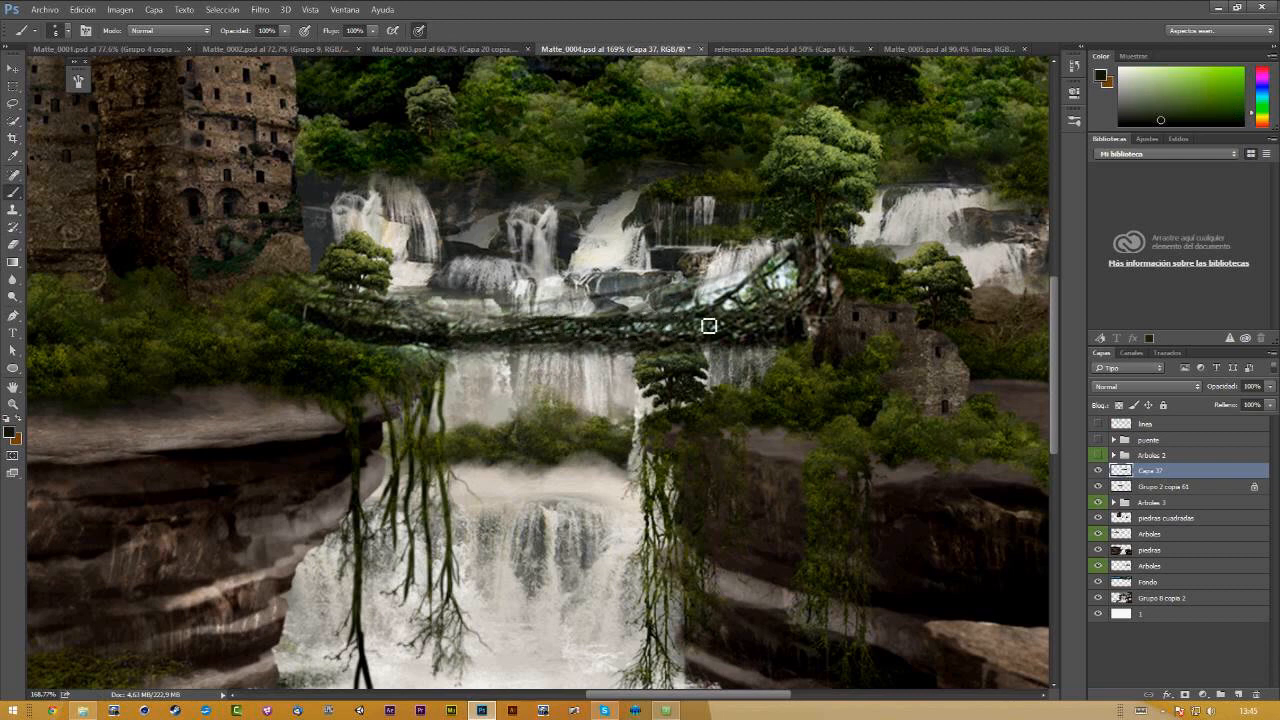
pyautogui.moveTo(756, 281); pyautogui.dragTo(638, 311)
pyautogui.hotkey('ctrl', 'z')
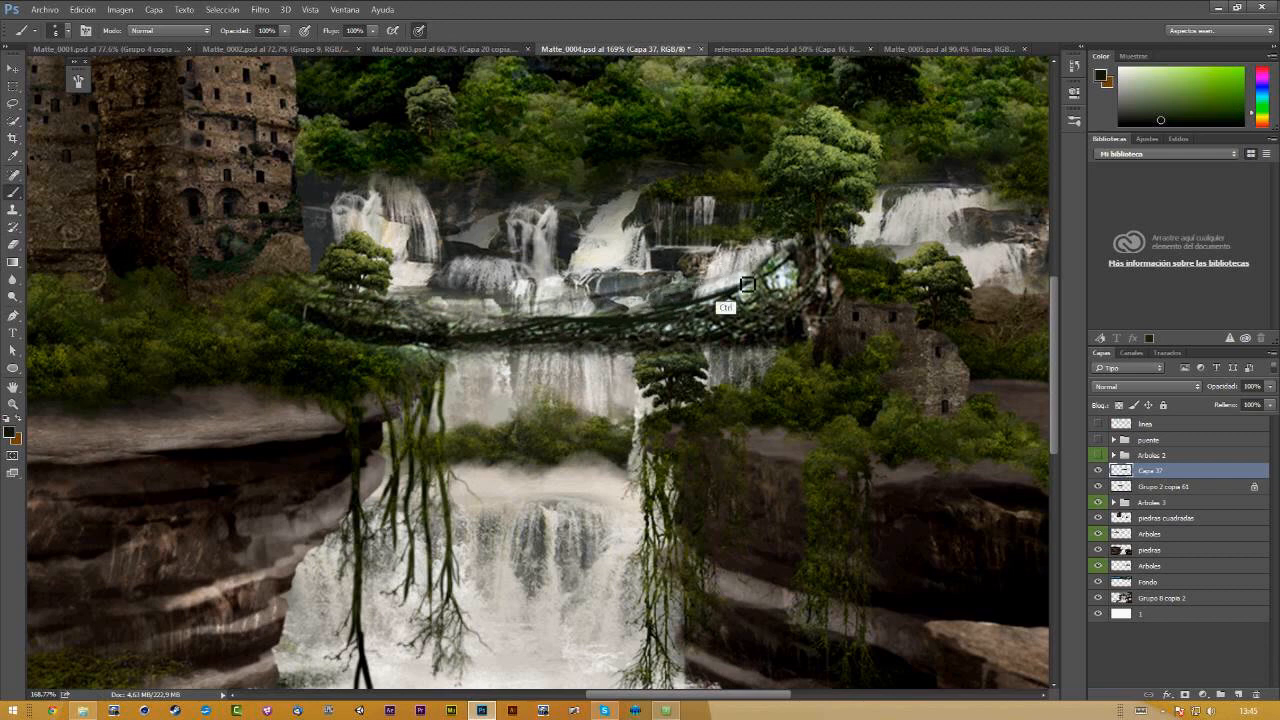
pyautogui.moveTo(776, 259)
pyautogui.mouseDown()
pyautogui.moveTo(752, 291)
pyautogui.moveTo(788, 276)
pyautogui.moveTo(772, 286)
pyautogui.moveTo(816, 283)
pyautogui.moveTo(706, 317)
pyautogui.mouseUp()
pyautogui.moveTo(811, 283)
pyautogui.mouseDown()
pyautogui.moveTo(749, 326)
pyautogui.moveTo(799, 277)
pyautogui.moveTo(746, 315)
pyautogui.moveTo(807, 294)
pyautogui.moveTo(780, 319)
pyautogui.moveTo(798, 338)
pyautogui.moveTo(673, 350)
pyautogui.moveTo(600, 320)
pyautogui.mouseUp()
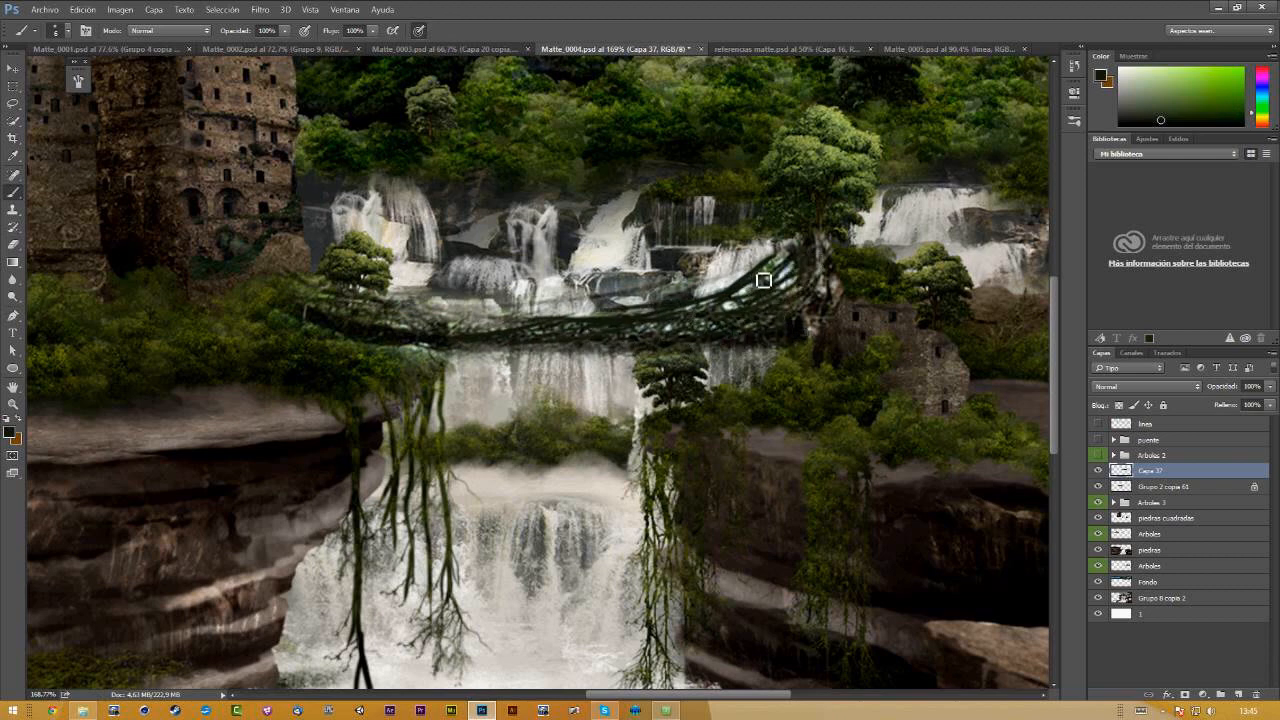
# Step: Paint long dark root strands along the whole span of the bridge, reaching the bushes below the tower
pyautogui.moveTo(745, 268)
pyautogui.mouseDown()
pyautogui.moveTo(612, 314)
pyautogui.moveTo(512, 326)
pyautogui.mouseUp()
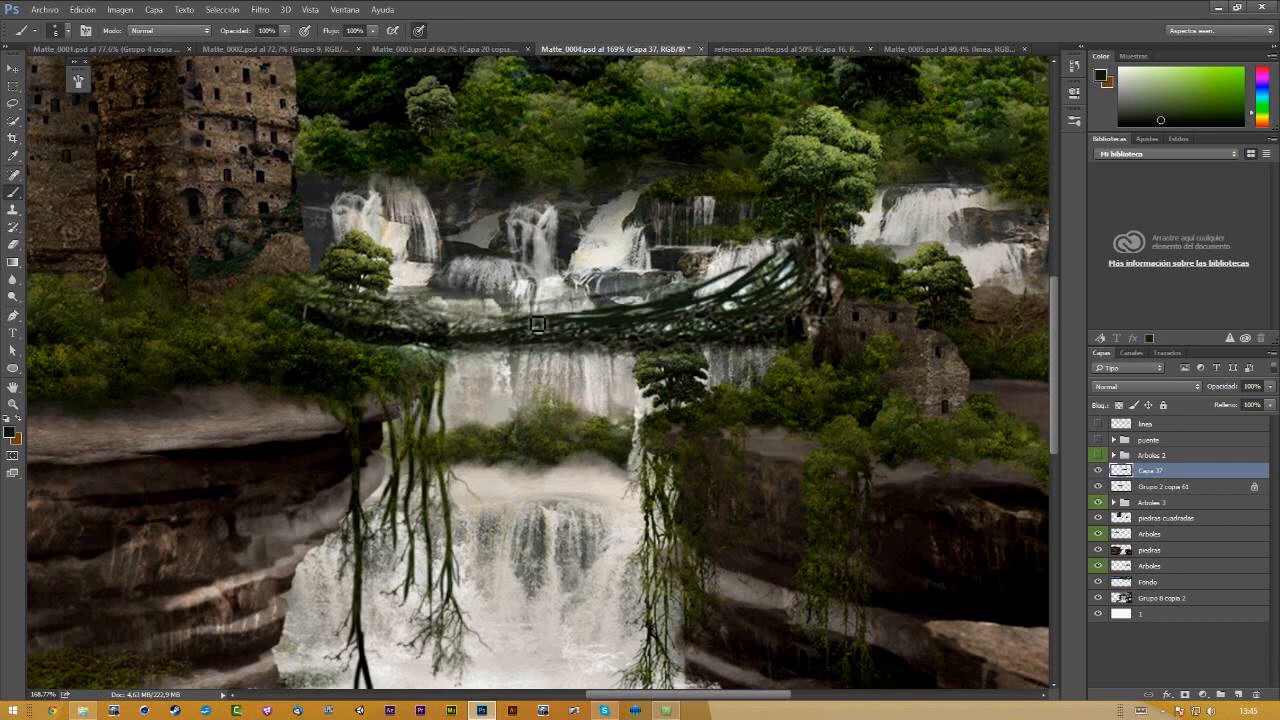
pyautogui.moveTo(692, 289); pyautogui.dragTo(446, 319)
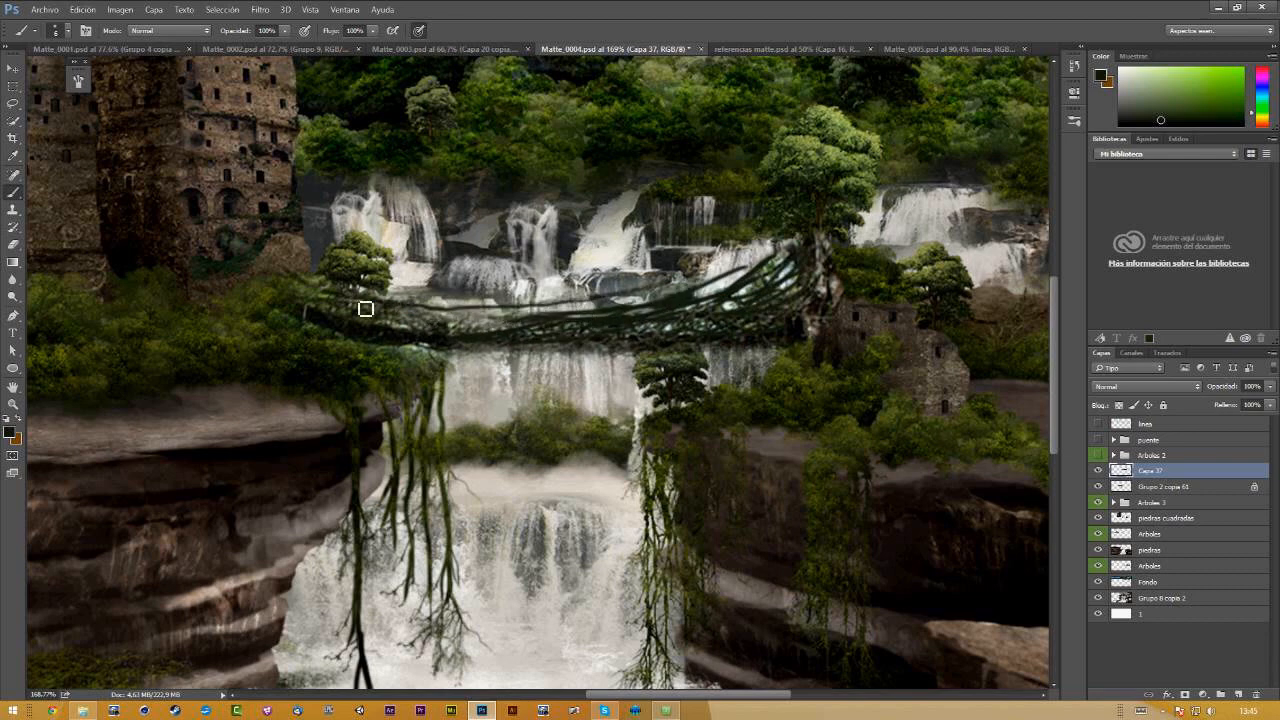
pyautogui.moveTo(656, 299)
pyautogui.mouseDown()
pyautogui.moveTo(779, 273)
pyautogui.moveTo(696, 288)
pyautogui.mouseUp()
pyautogui.moveTo(789, 261)
pyautogui.mouseDown()
pyautogui.moveTo(586, 323)
pyautogui.moveTo(452, 330)
pyautogui.mouseUp()
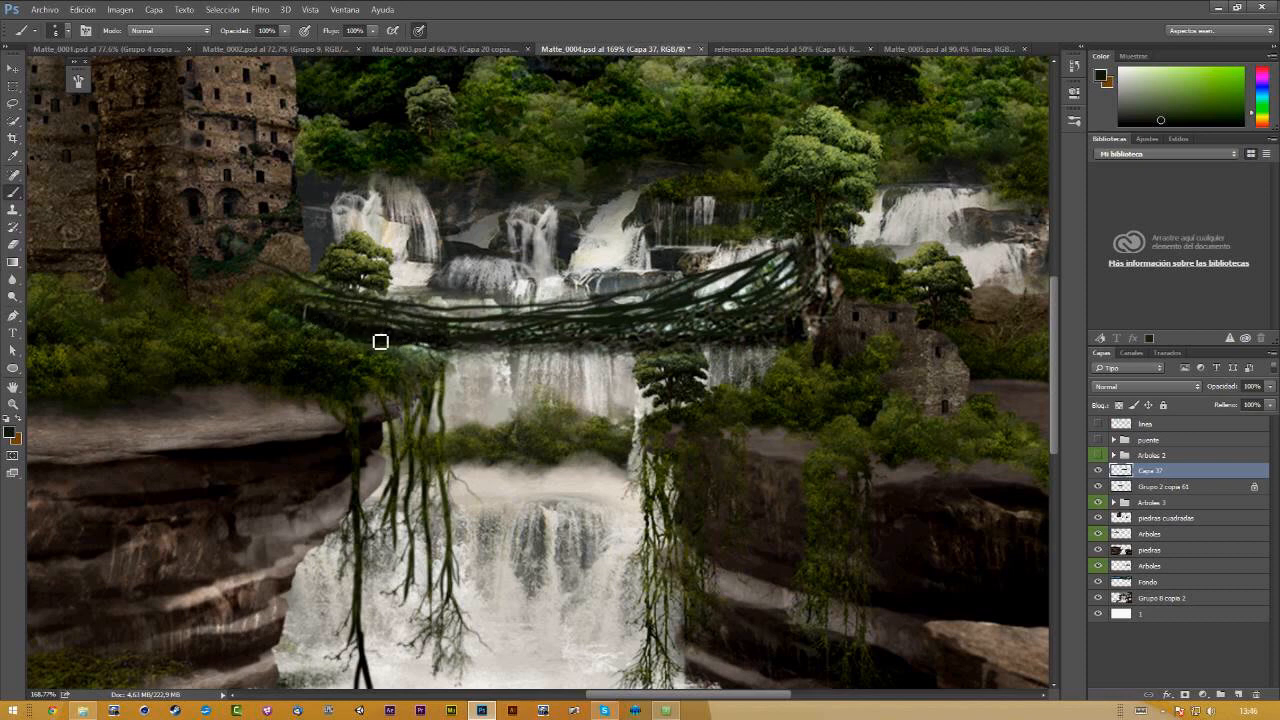
# Step: Paint thin dark roots of varying length hanging from the underside of the bridge in front of the waterfall
pyautogui.moveTo(446, 358)
pyautogui.mouseDown()
pyautogui.moveTo(466, 363)
pyautogui.moveTo(470, 395)
pyautogui.mouseUp()
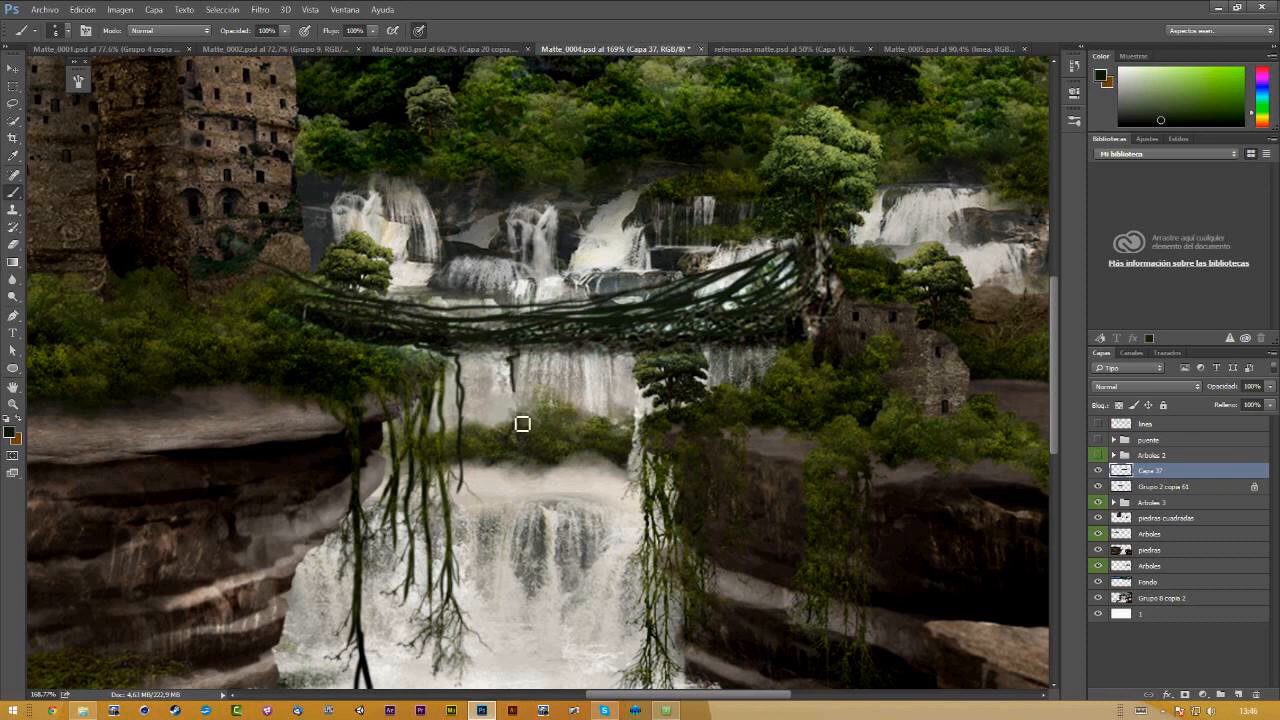
pyautogui.moveTo(514, 351); pyautogui.dragTo(515, 480)
pyautogui.moveTo(561, 346)
pyautogui.mouseDown()
pyautogui.moveTo(578, 460)
pyautogui.moveTo(583, 347)
pyautogui.moveTo(585, 402)
pyautogui.mouseUp()
pyautogui.moveTo(603, 346); pyautogui.dragTo(604, 371)
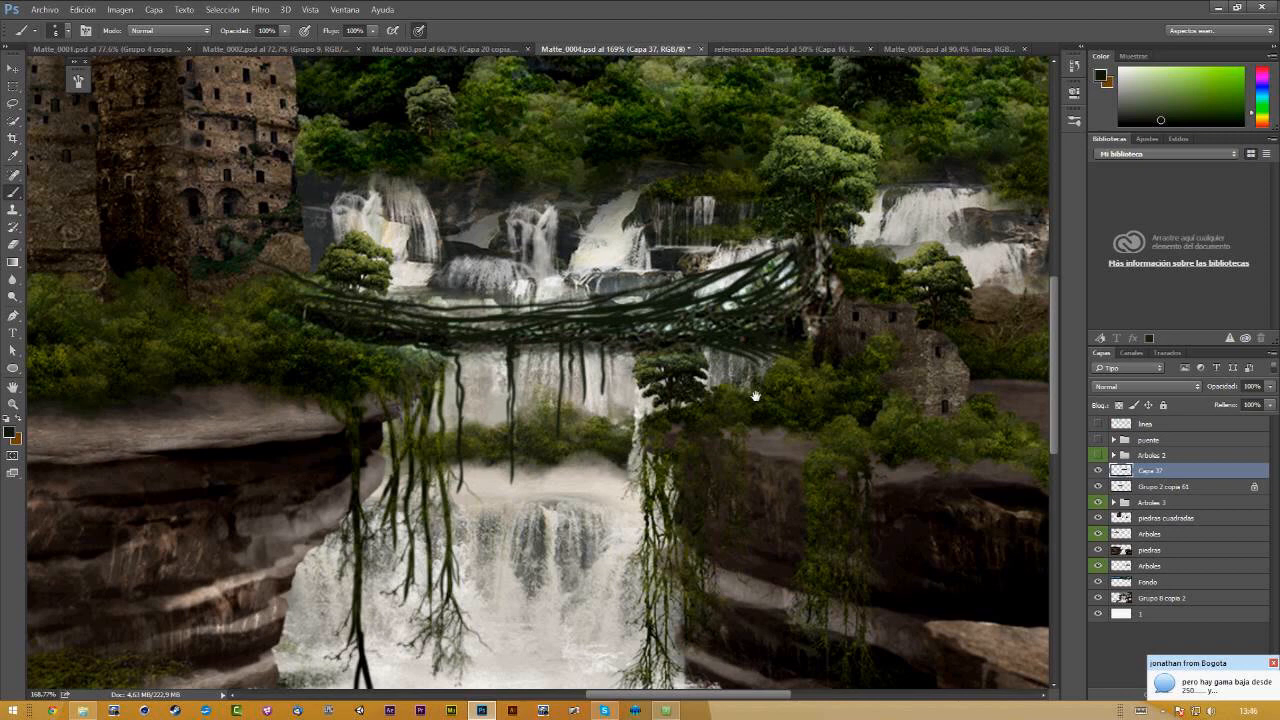
# Step: Examine the whole painting in full-screen view to check how the root bridge fits between the two banks
pyautogui.moveTo(755, 397); pyautogui.dragTo(714, 391)
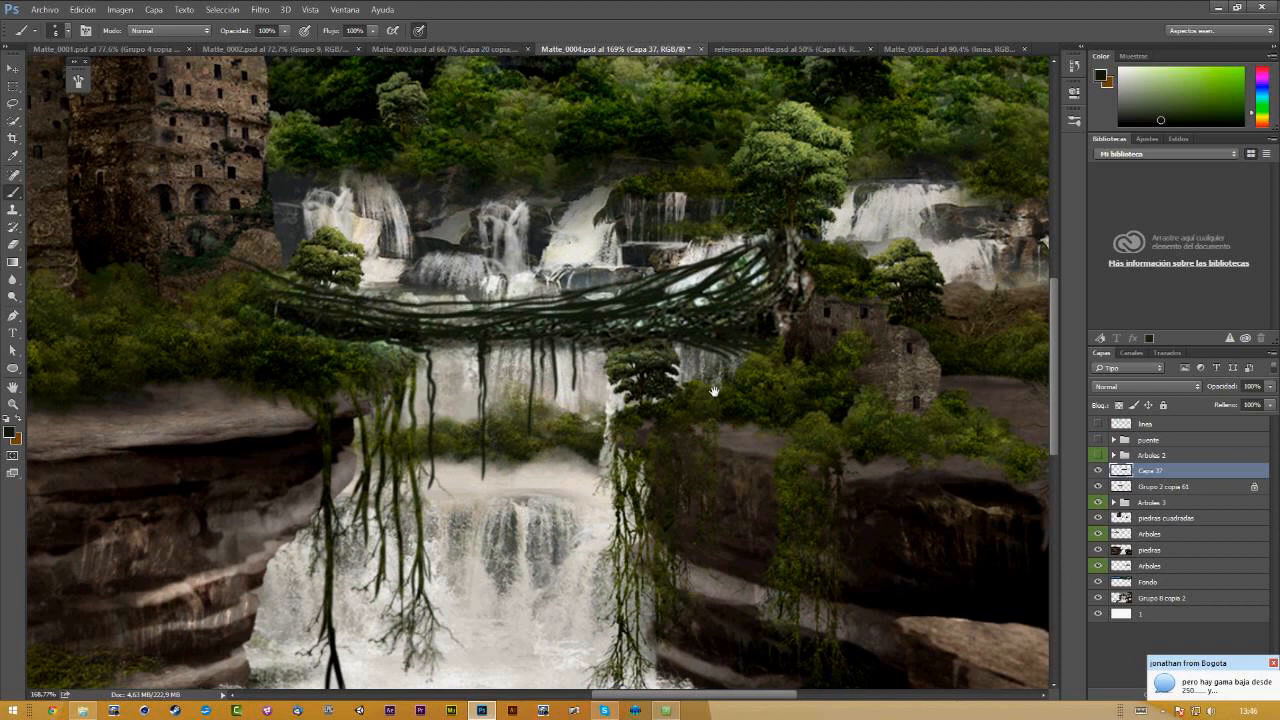
pyautogui.moveTo(714, 390); pyautogui.dragTo(699, 397)
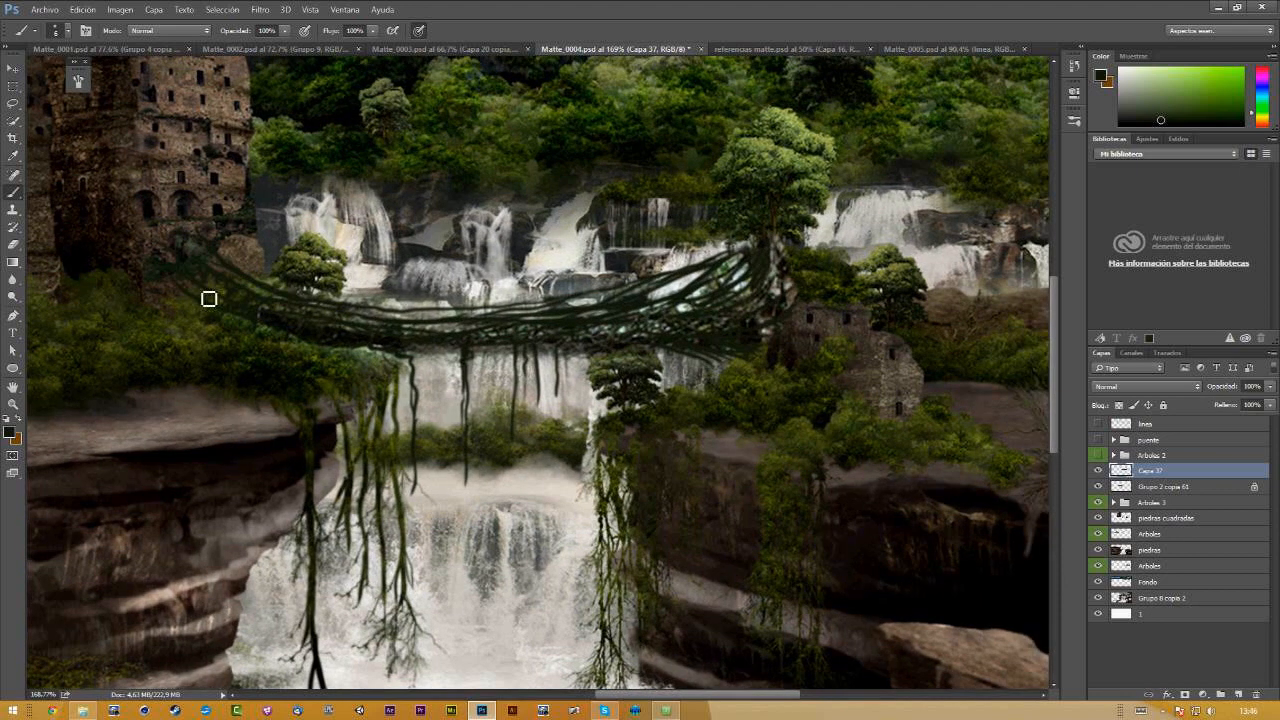
pyautogui.moveTo(540, 382); pyautogui.dragTo(456, 373)
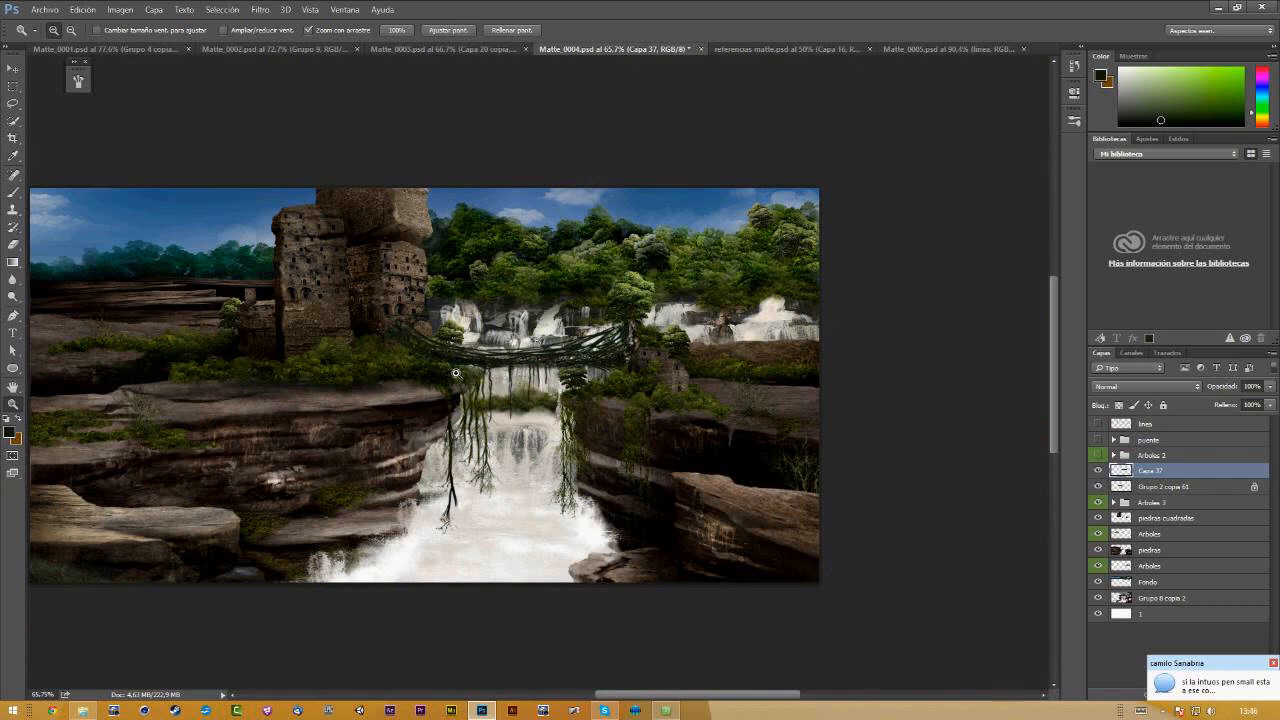
pyautogui.moveTo(456, 373); pyautogui.dragTo(675, 398)
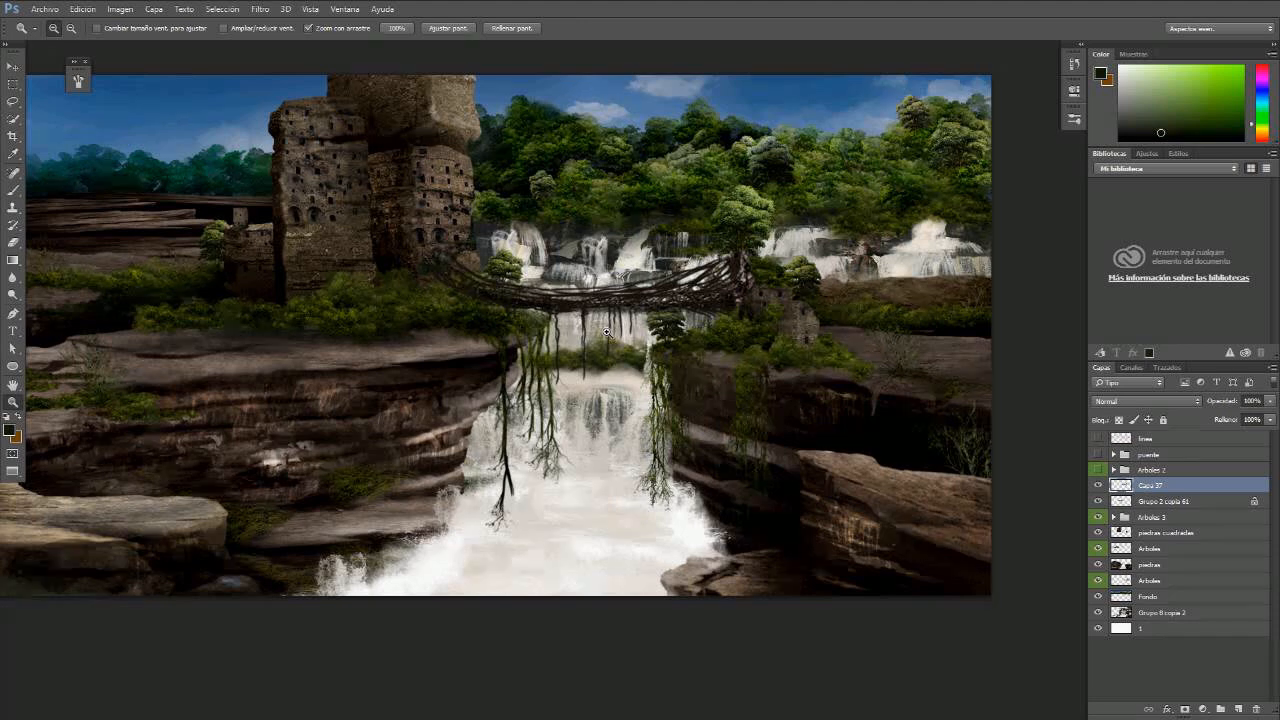
pyautogui.press('f')
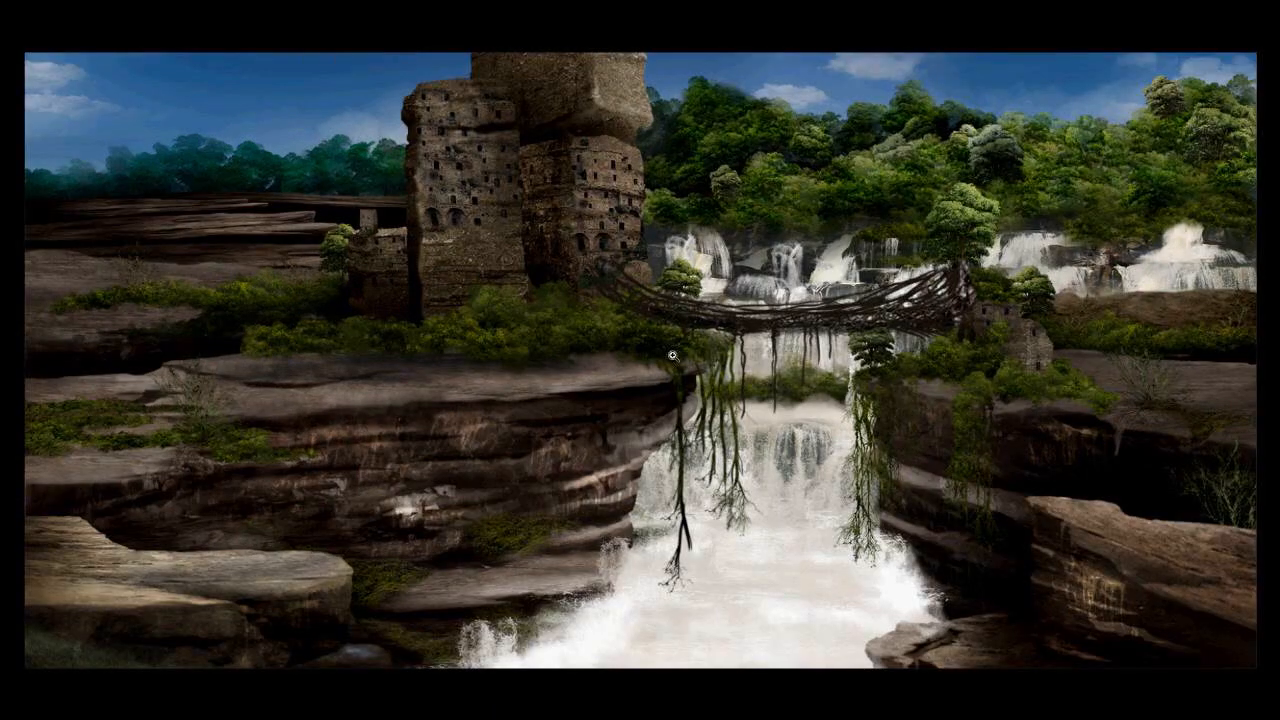